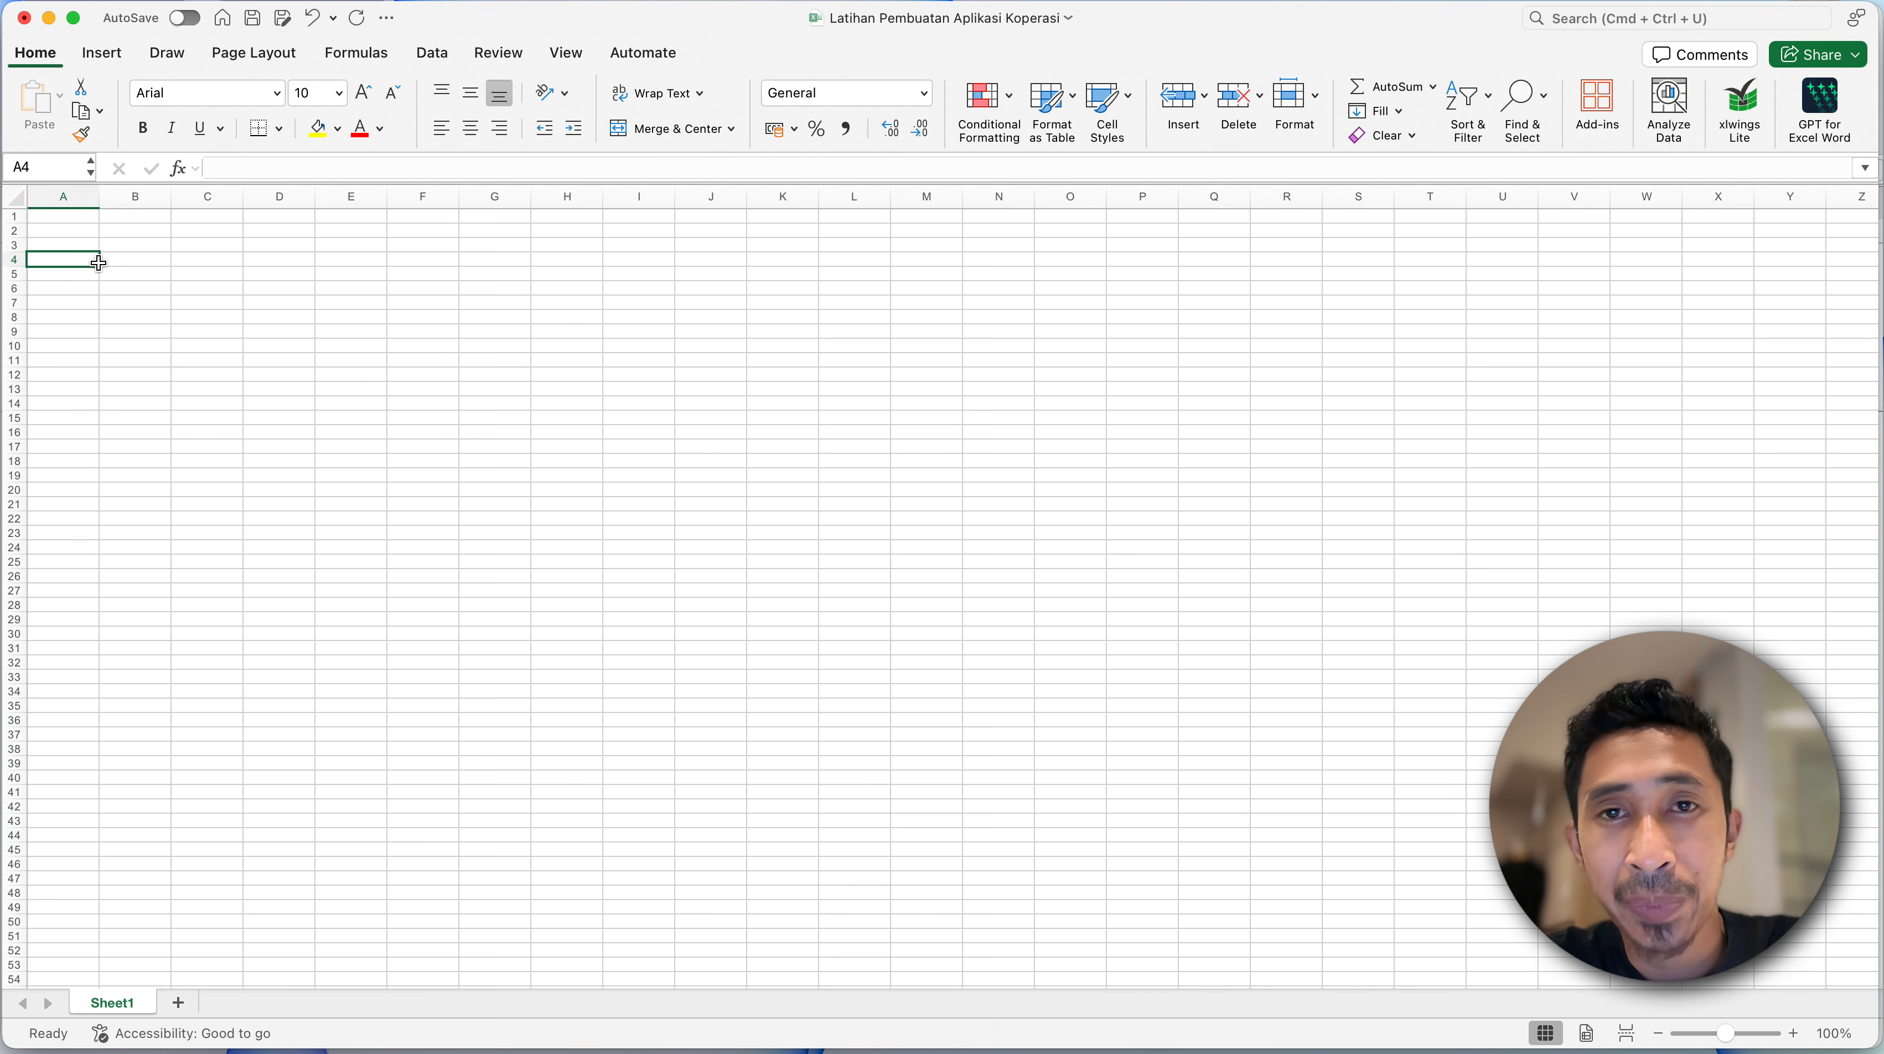
# - Switch to the Smart Accounting Finance (S.A.F) Koperasi SP workbook and review the profile, master data, transaction and report sections on its MENU sheet
pyautogui.hotkey('ctrl', 'Down')
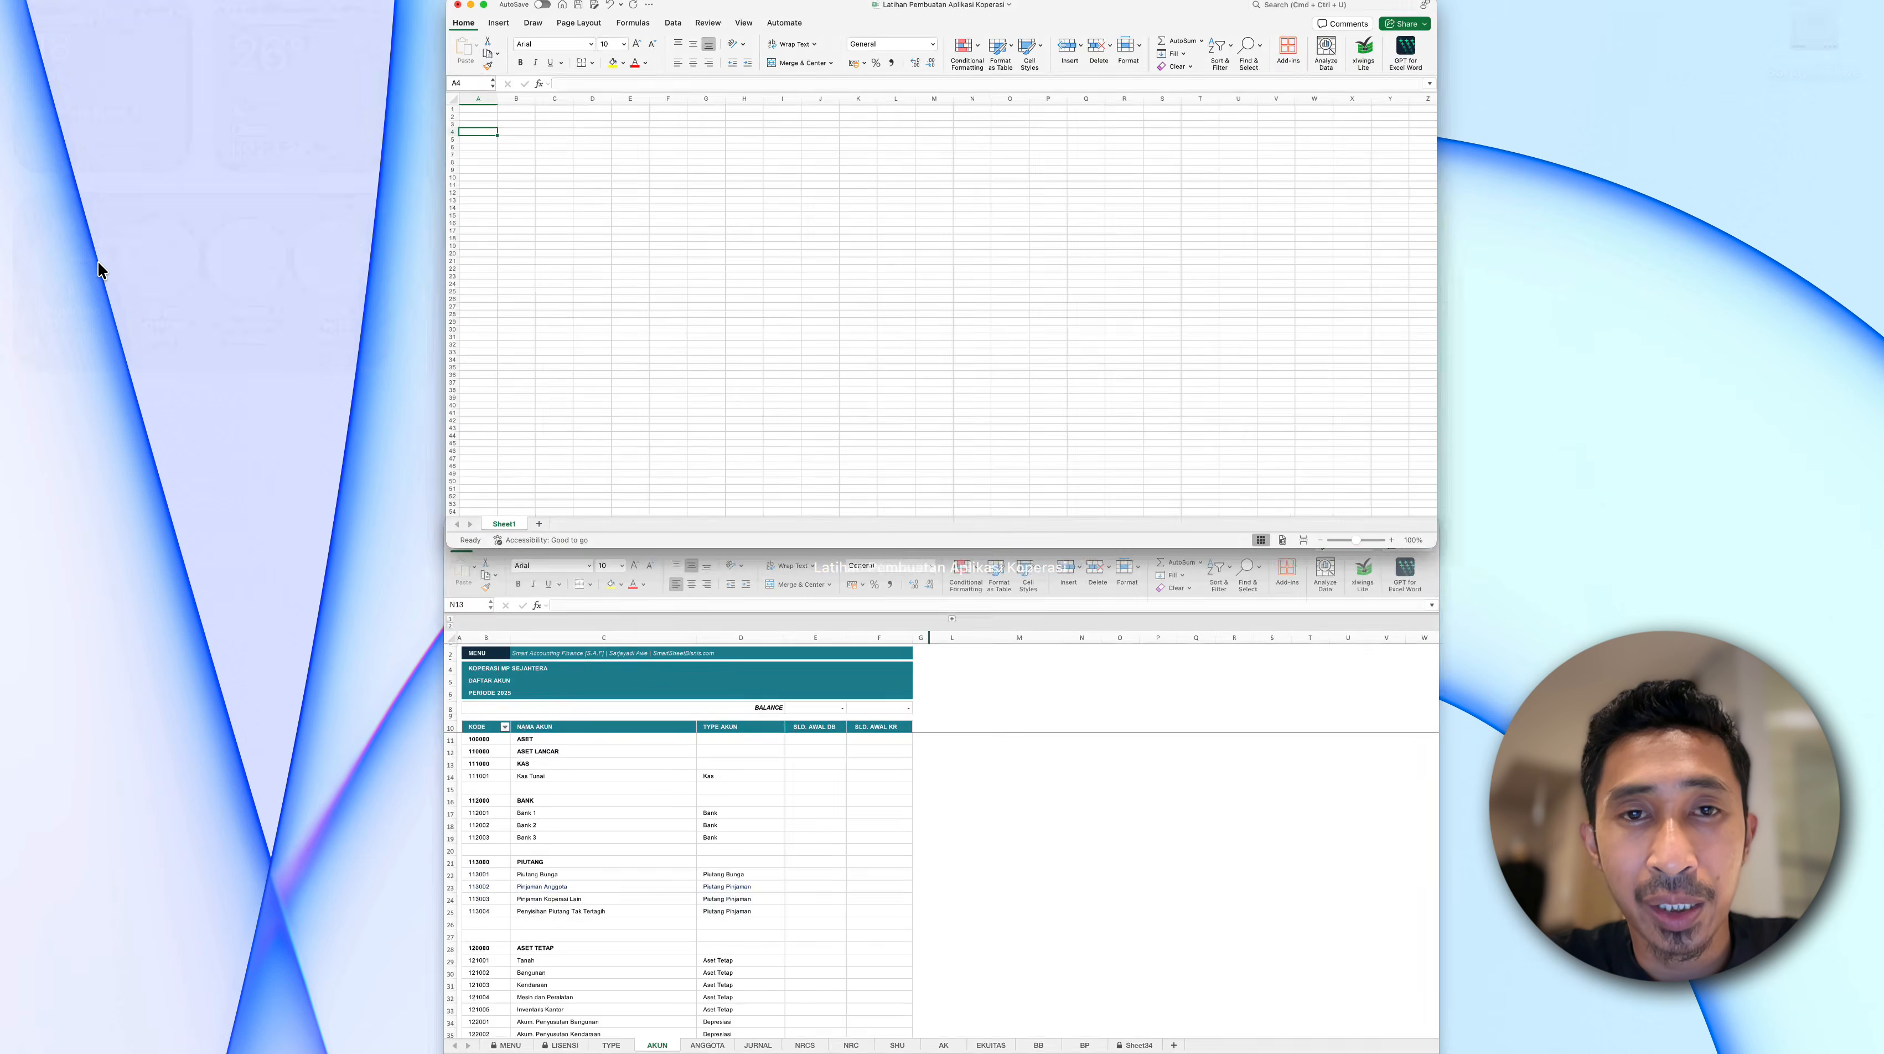
pyautogui.click(534, 653)
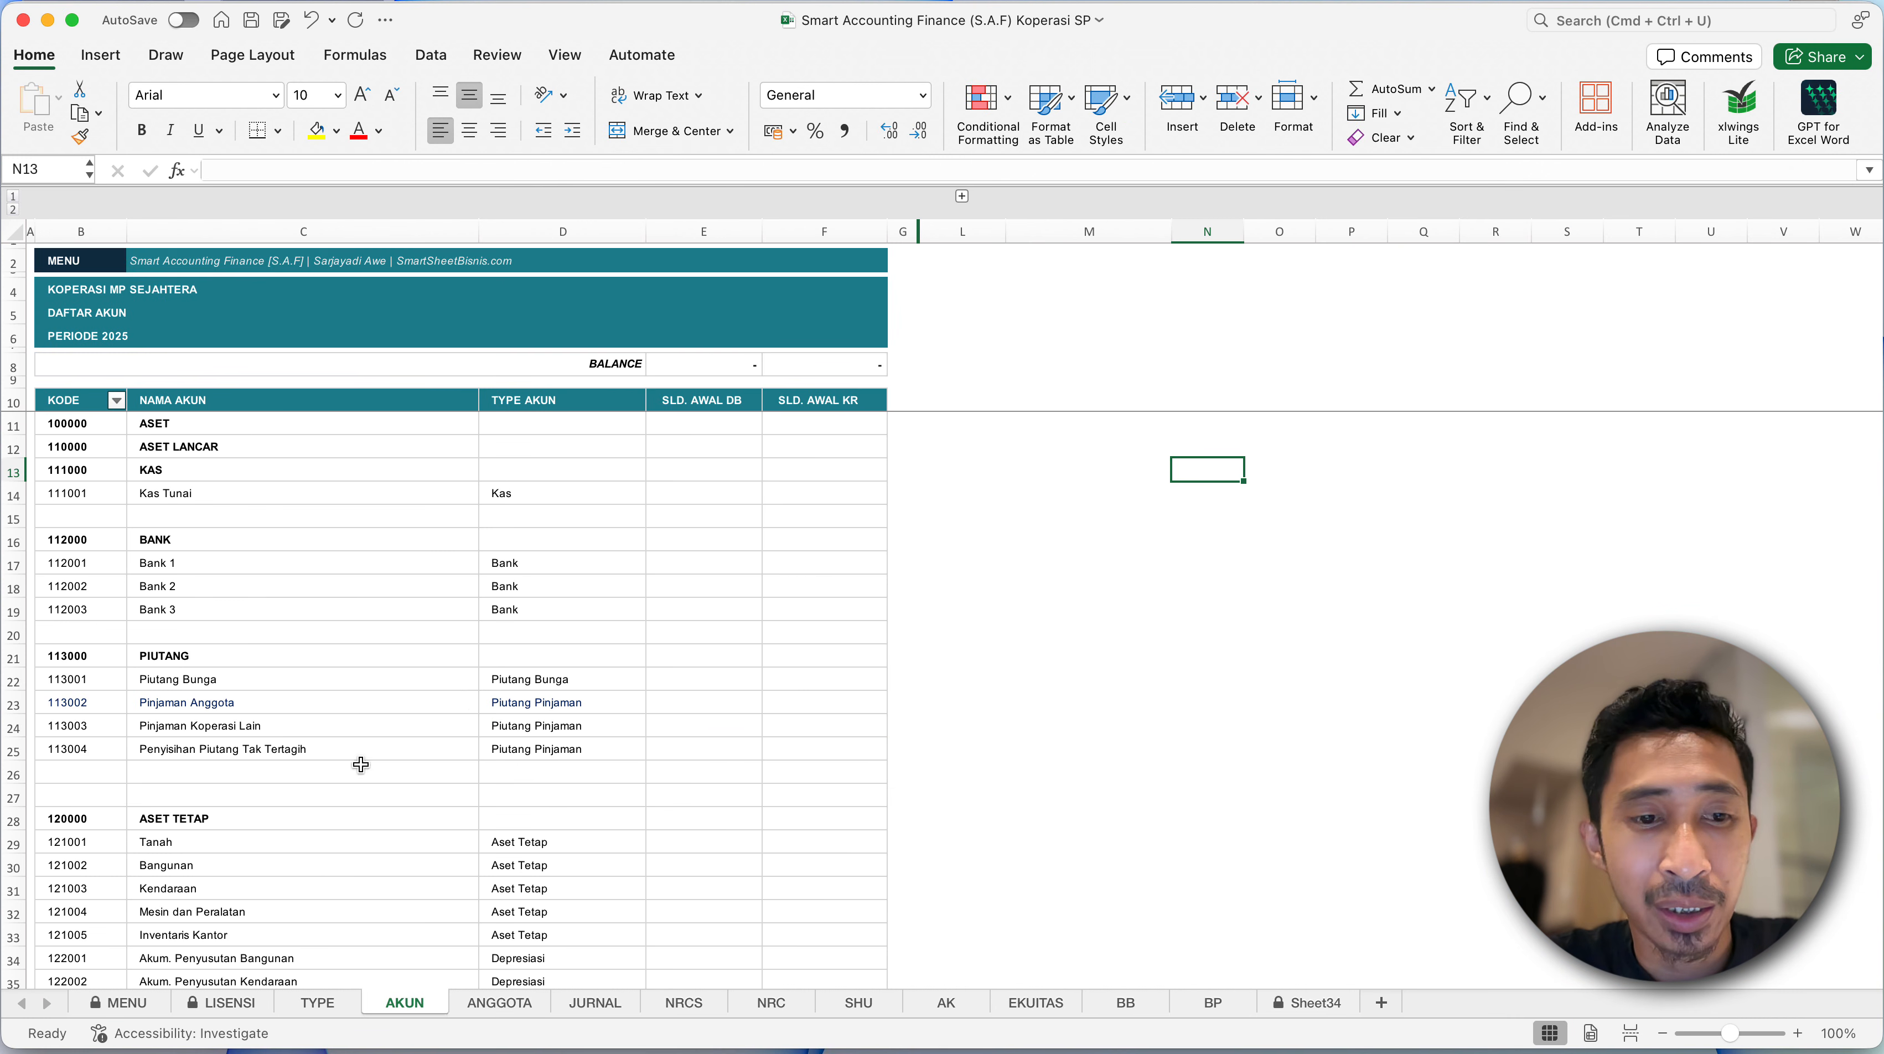
pyautogui.click(137, 1003)
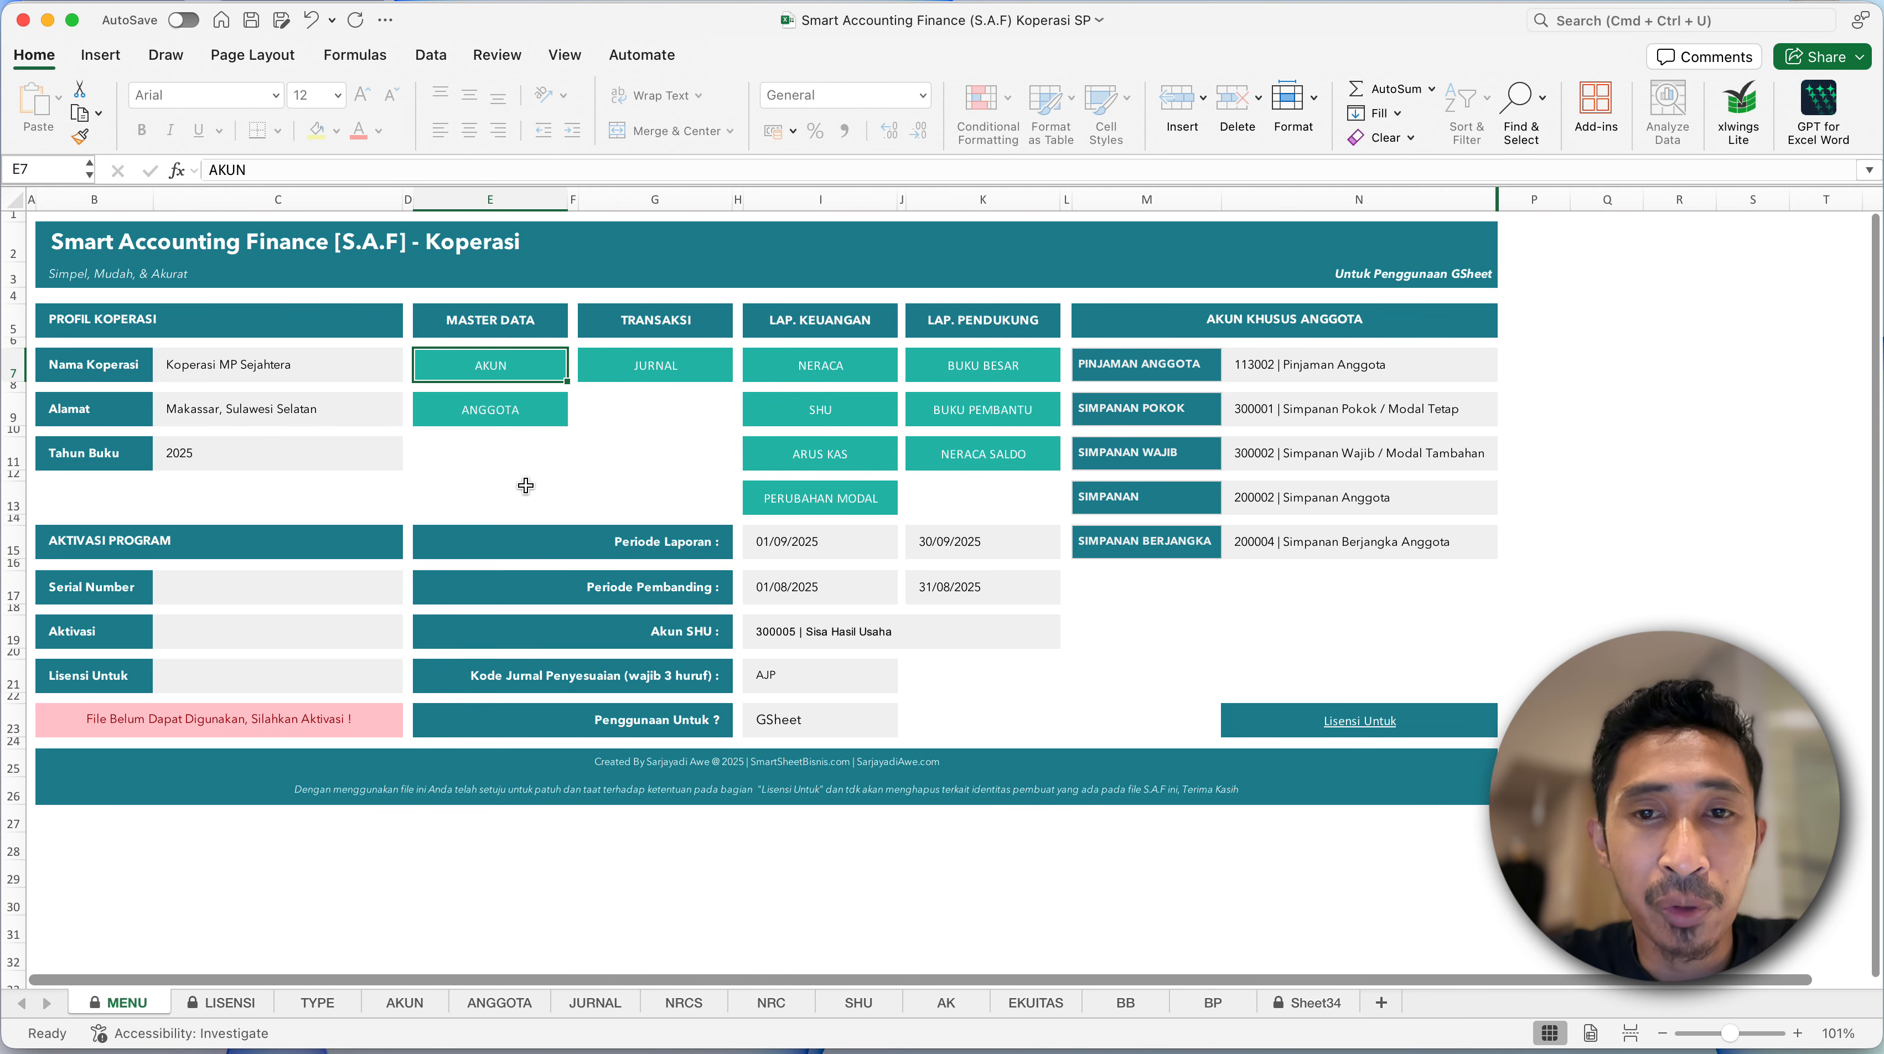
pyautogui.click(520, 463)
pyautogui.click(666, 438)
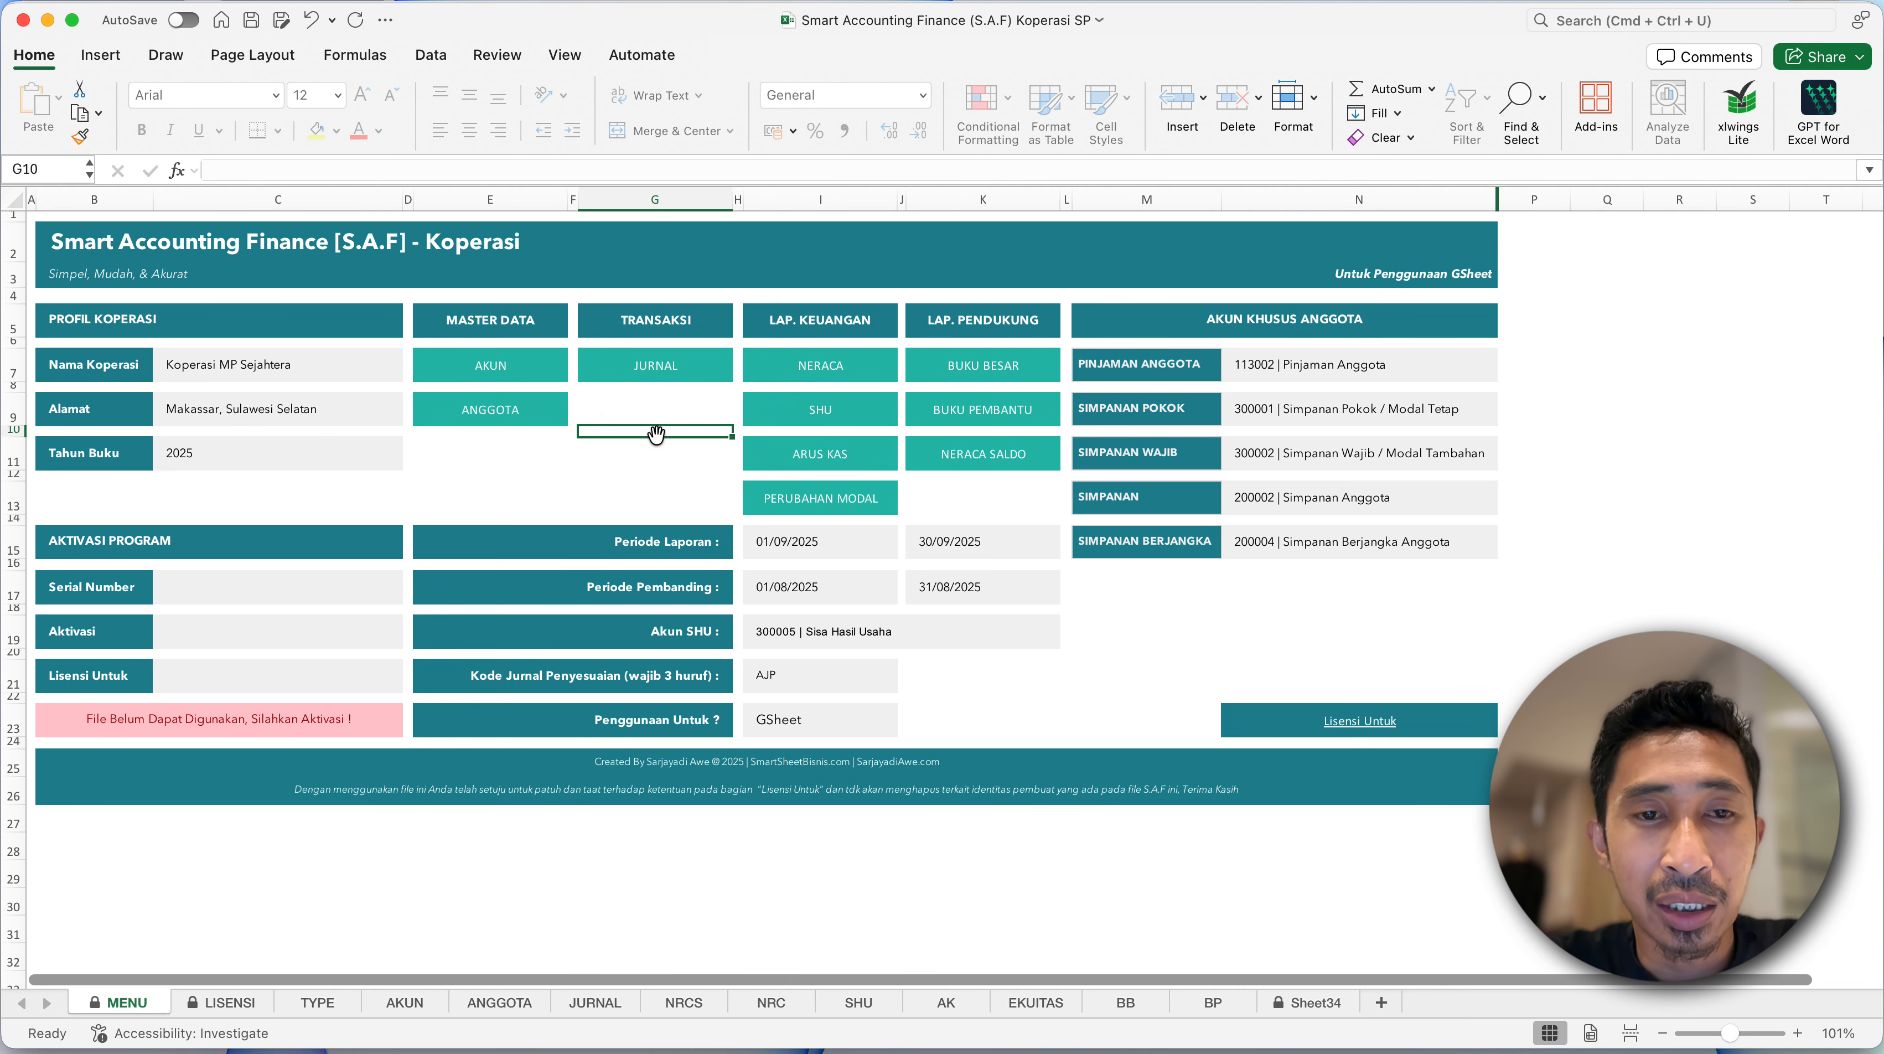
pyautogui.click(625, 399)
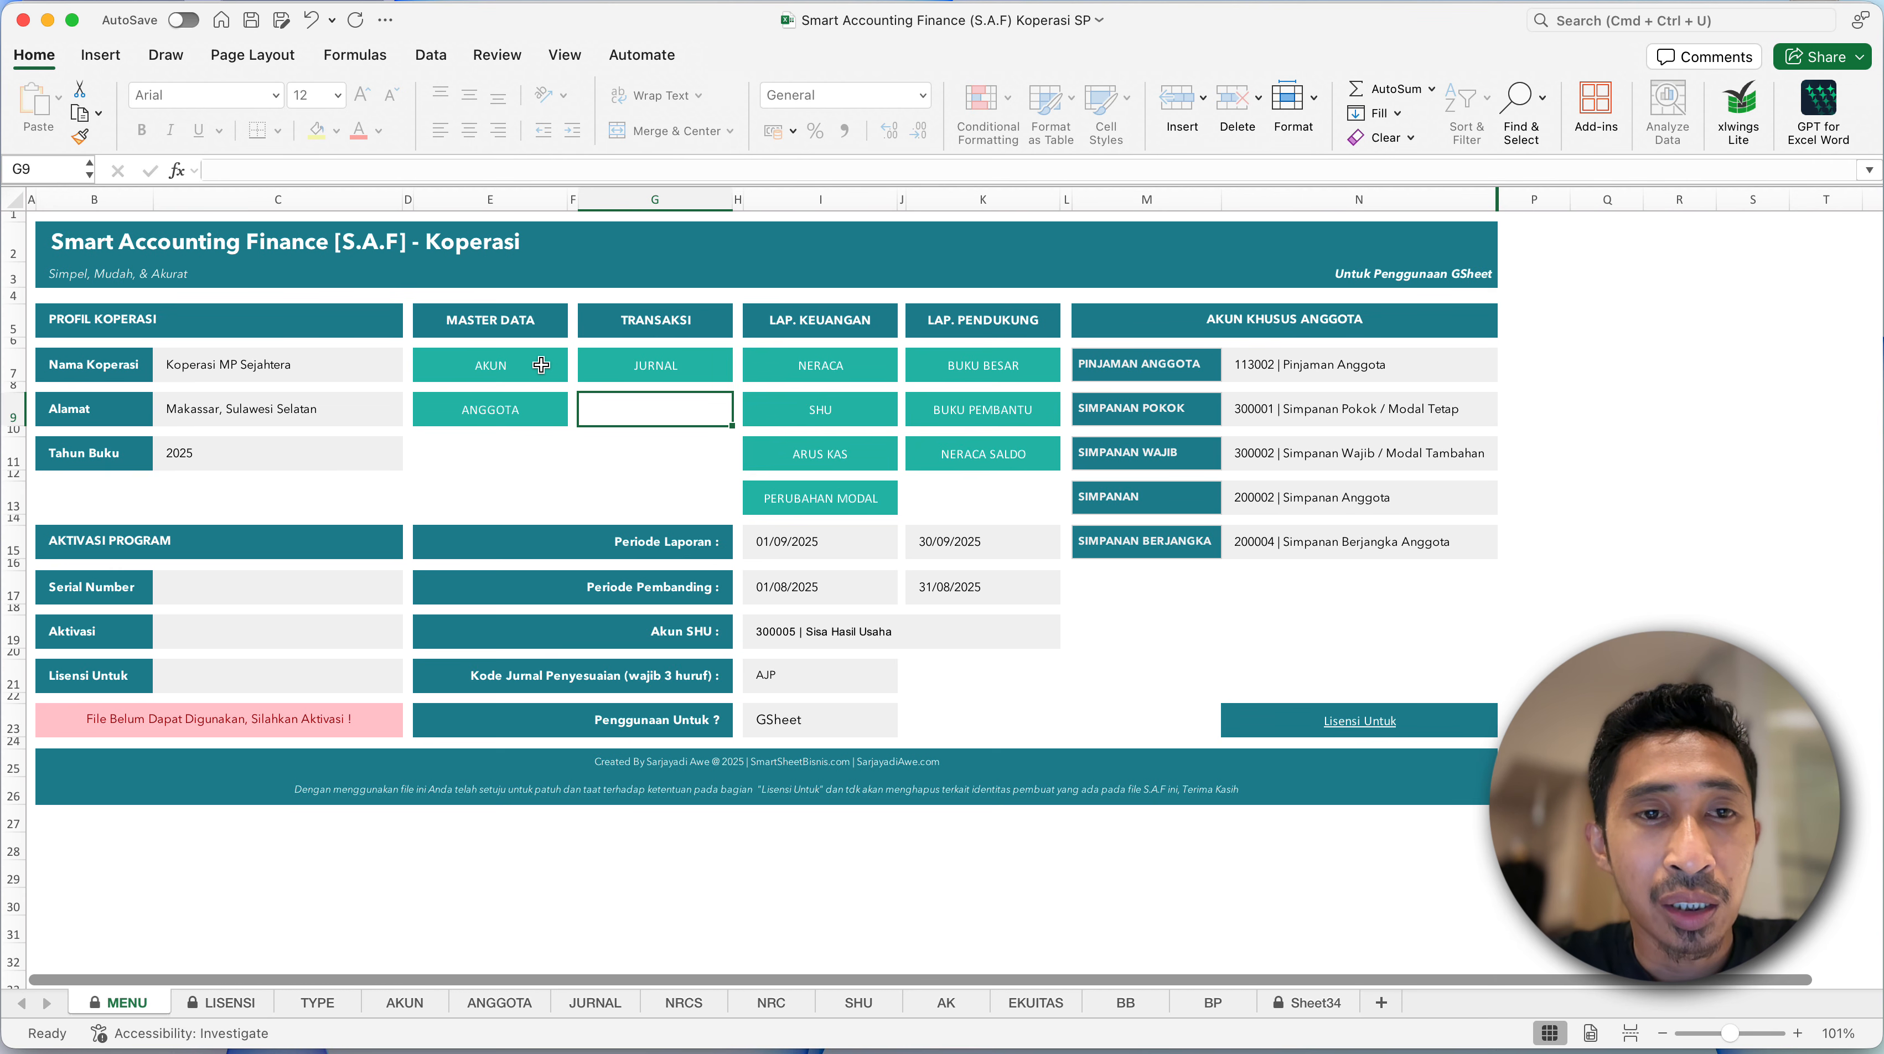
pyautogui.moveTo(525, 325); pyautogui.dragTo(915, 496)
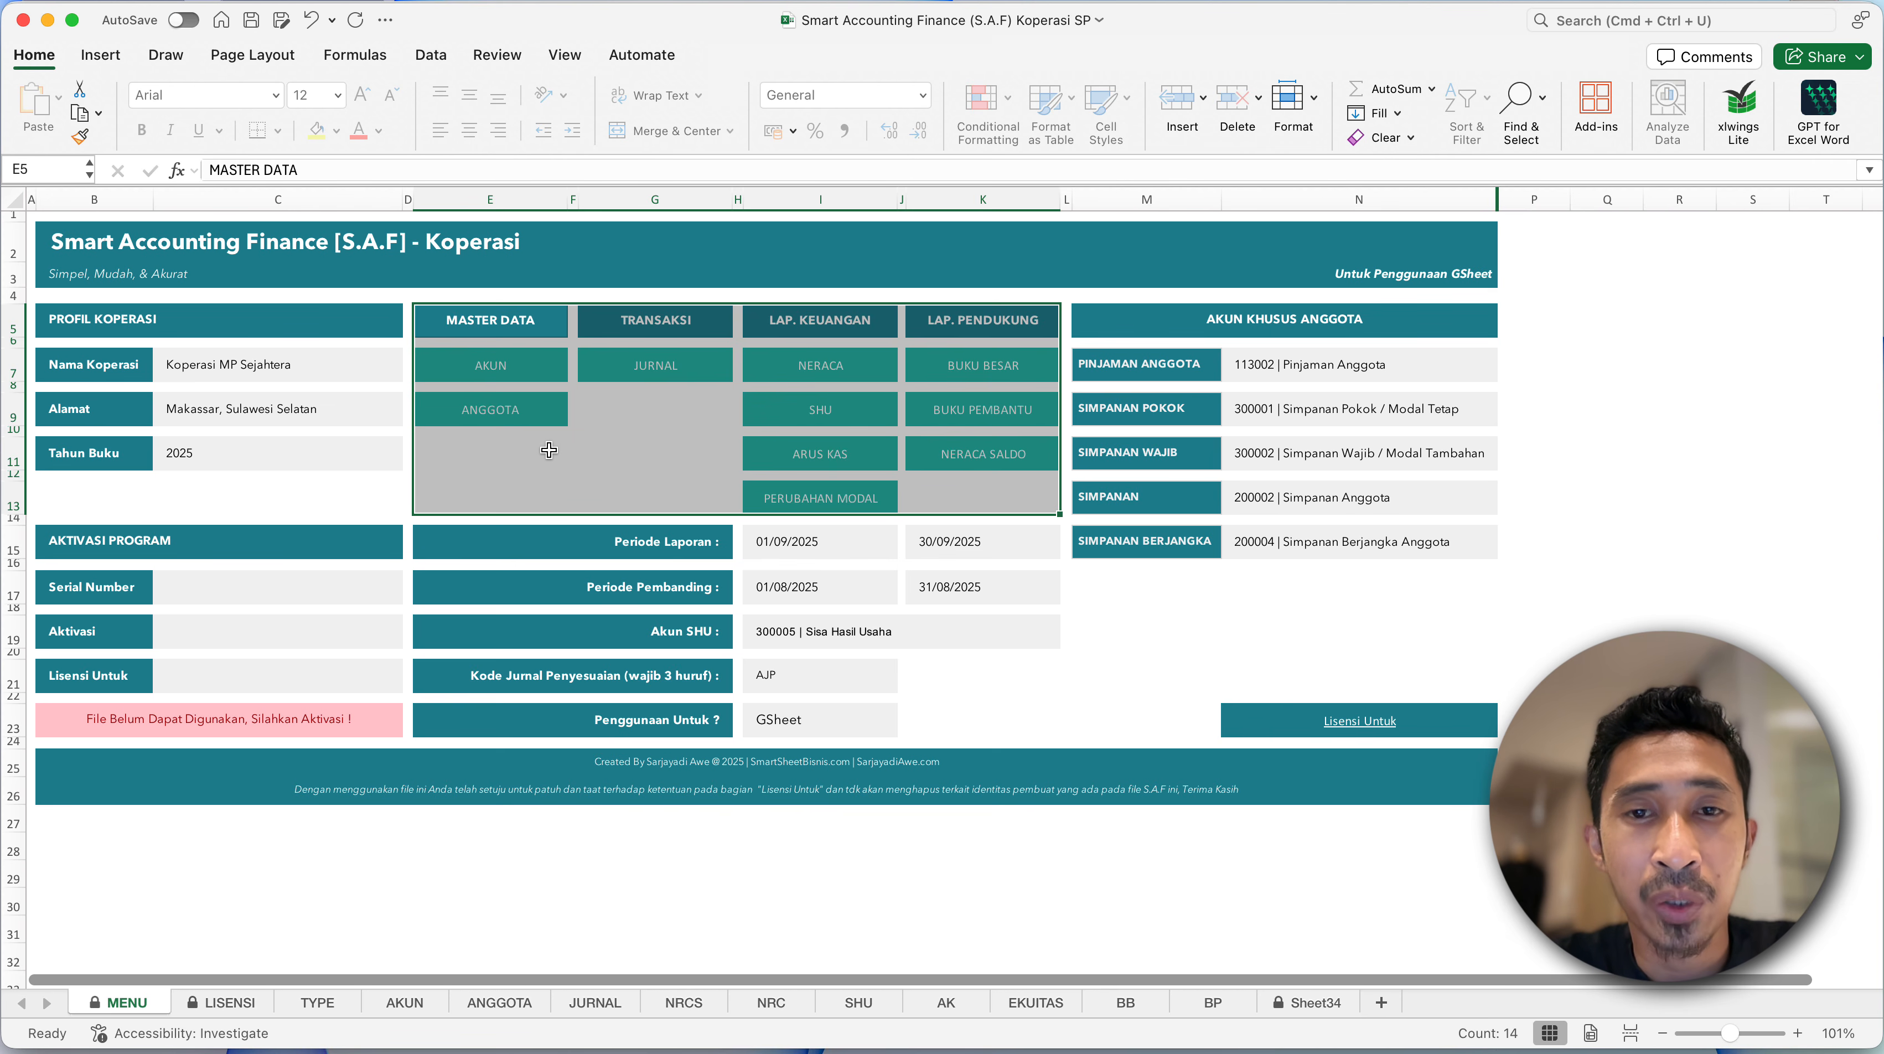
pyautogui.click(245, 593)
pyautogui.click(208, 384)
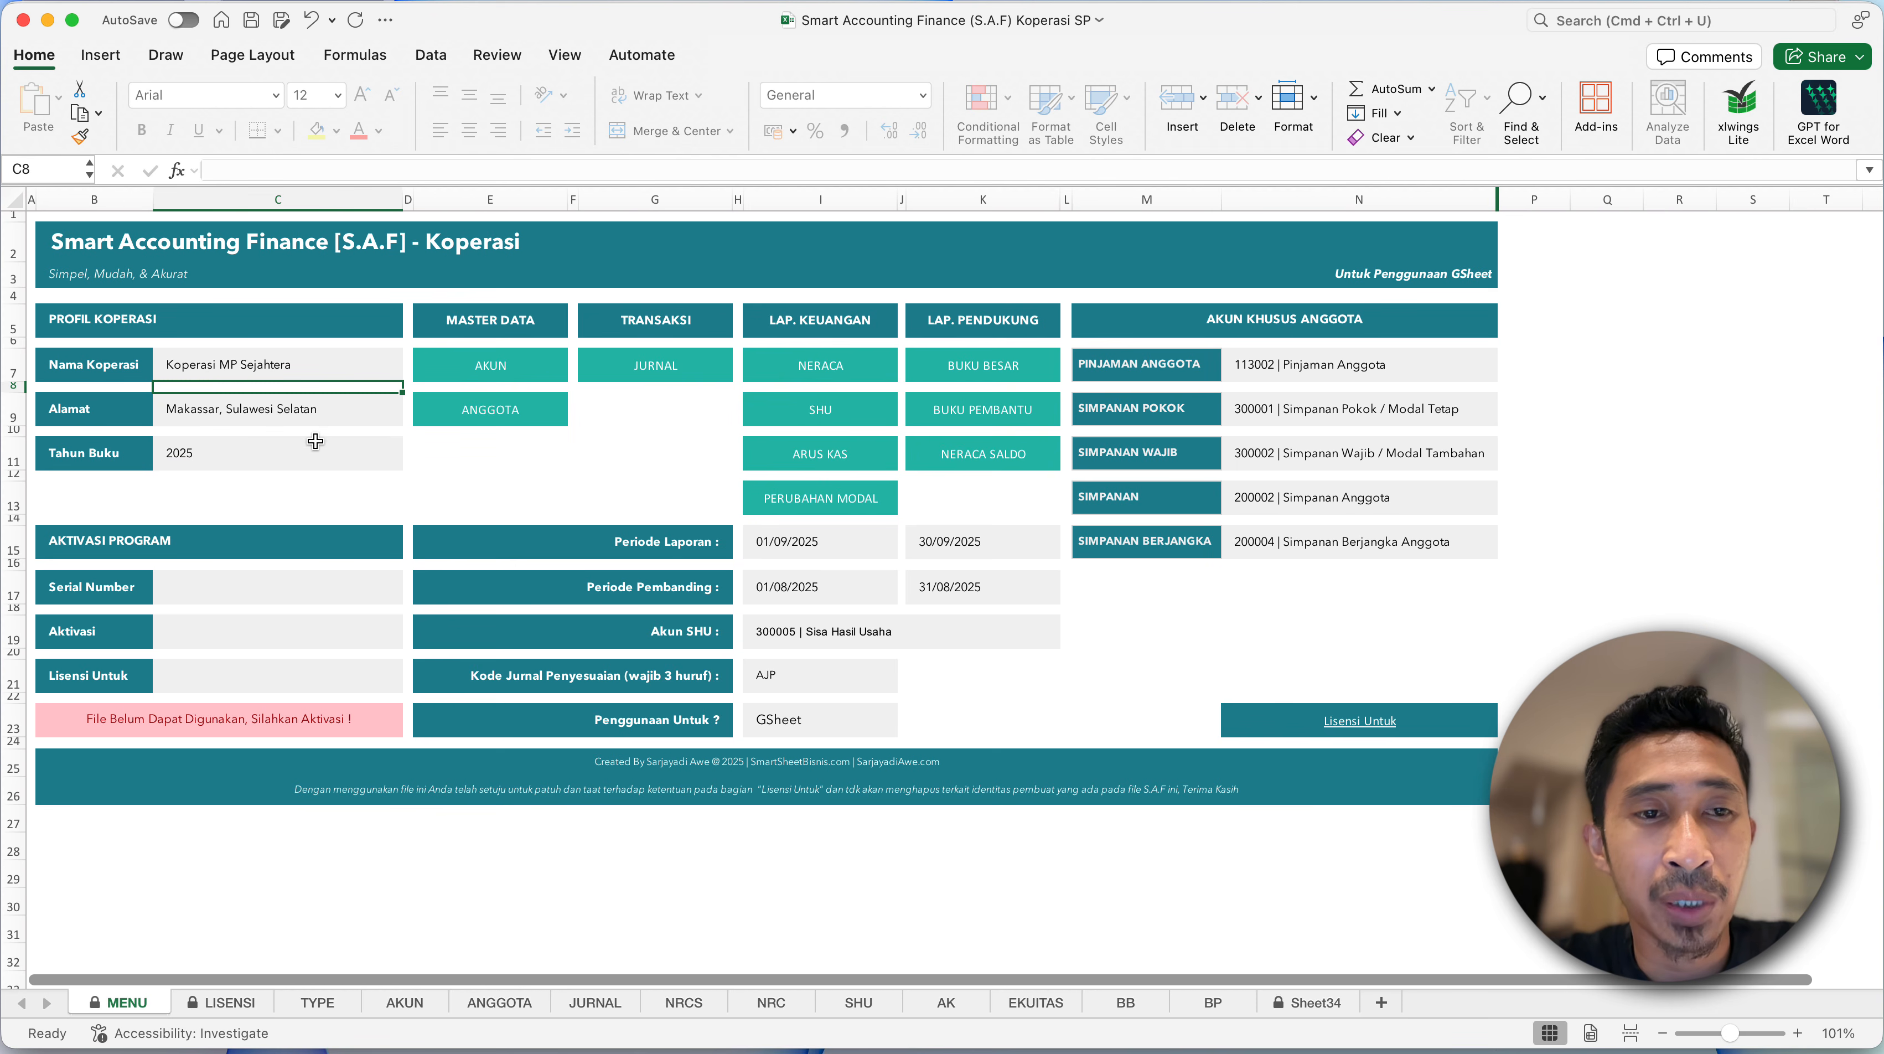
pyautogui.click(321, 415)
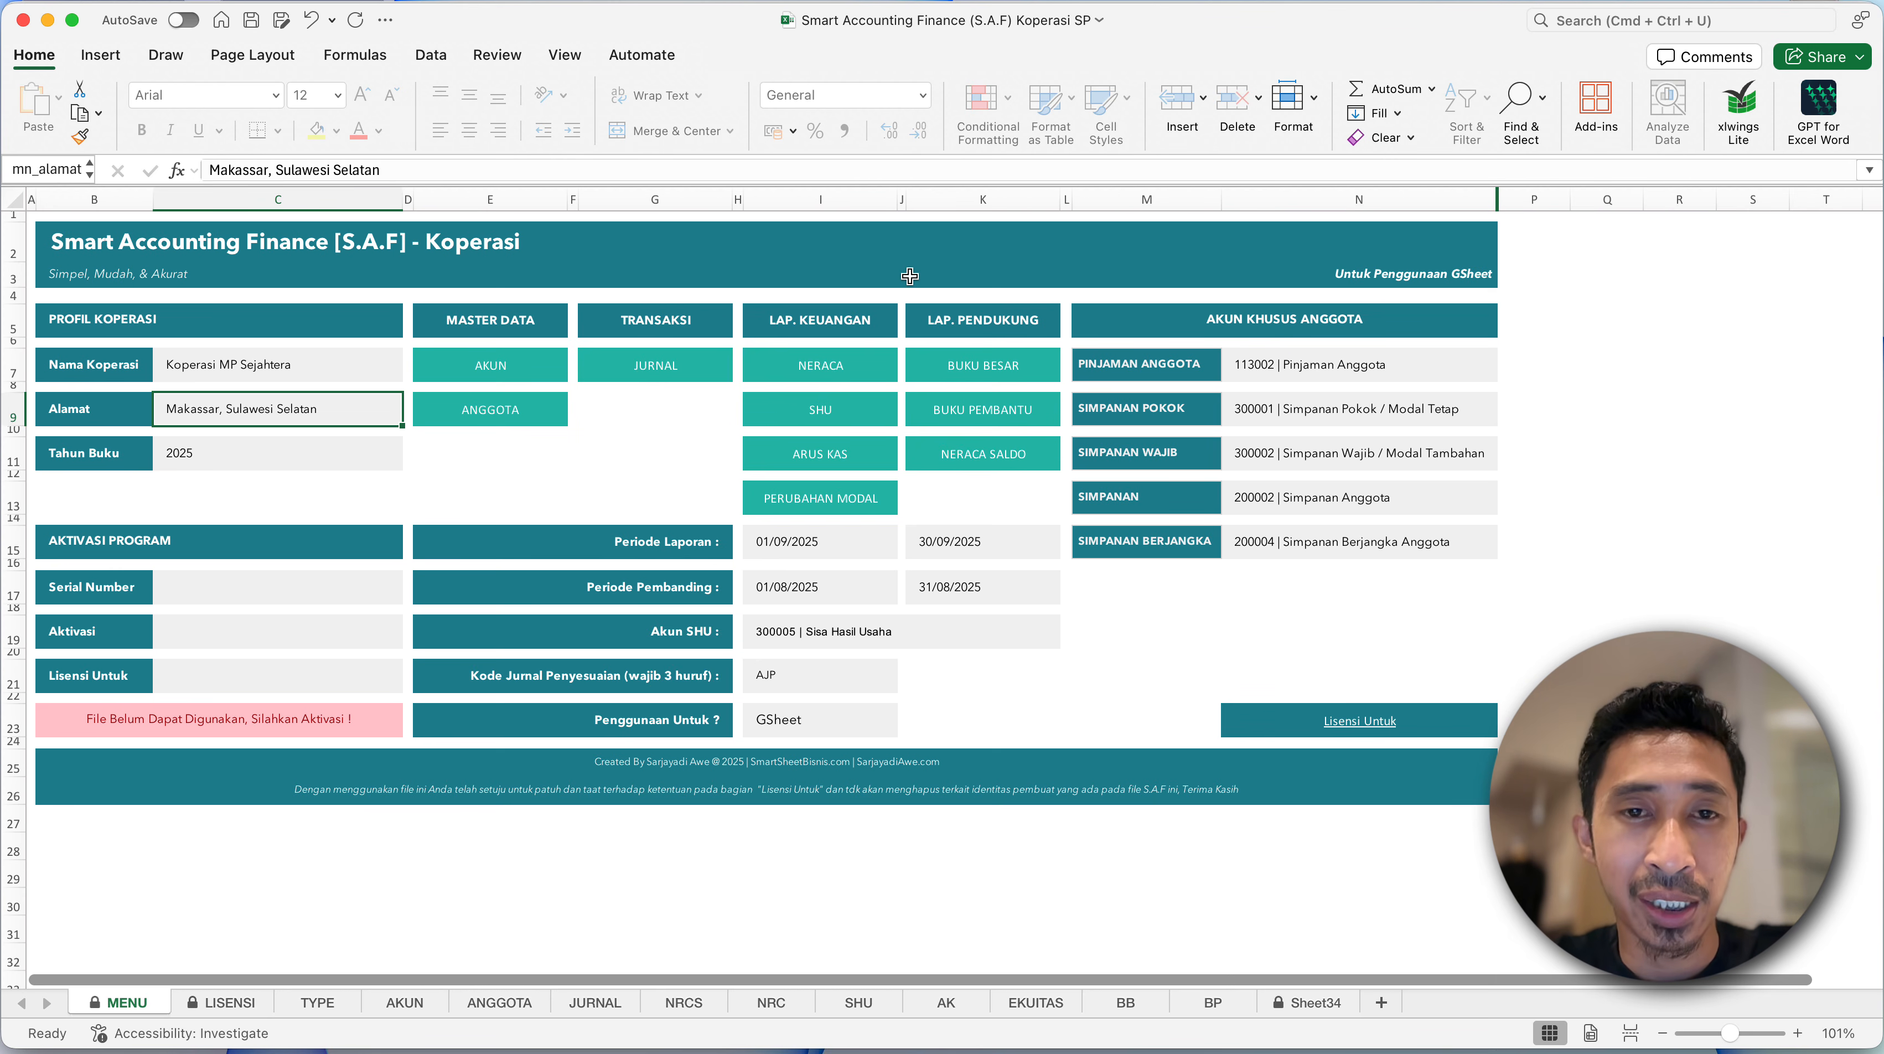
# - Return to the Latihan Pembuatan Aplikasi Koperasi workbook and rename Sheet1 as Type
pyautogui.hotkey('ctrl', 'Up')
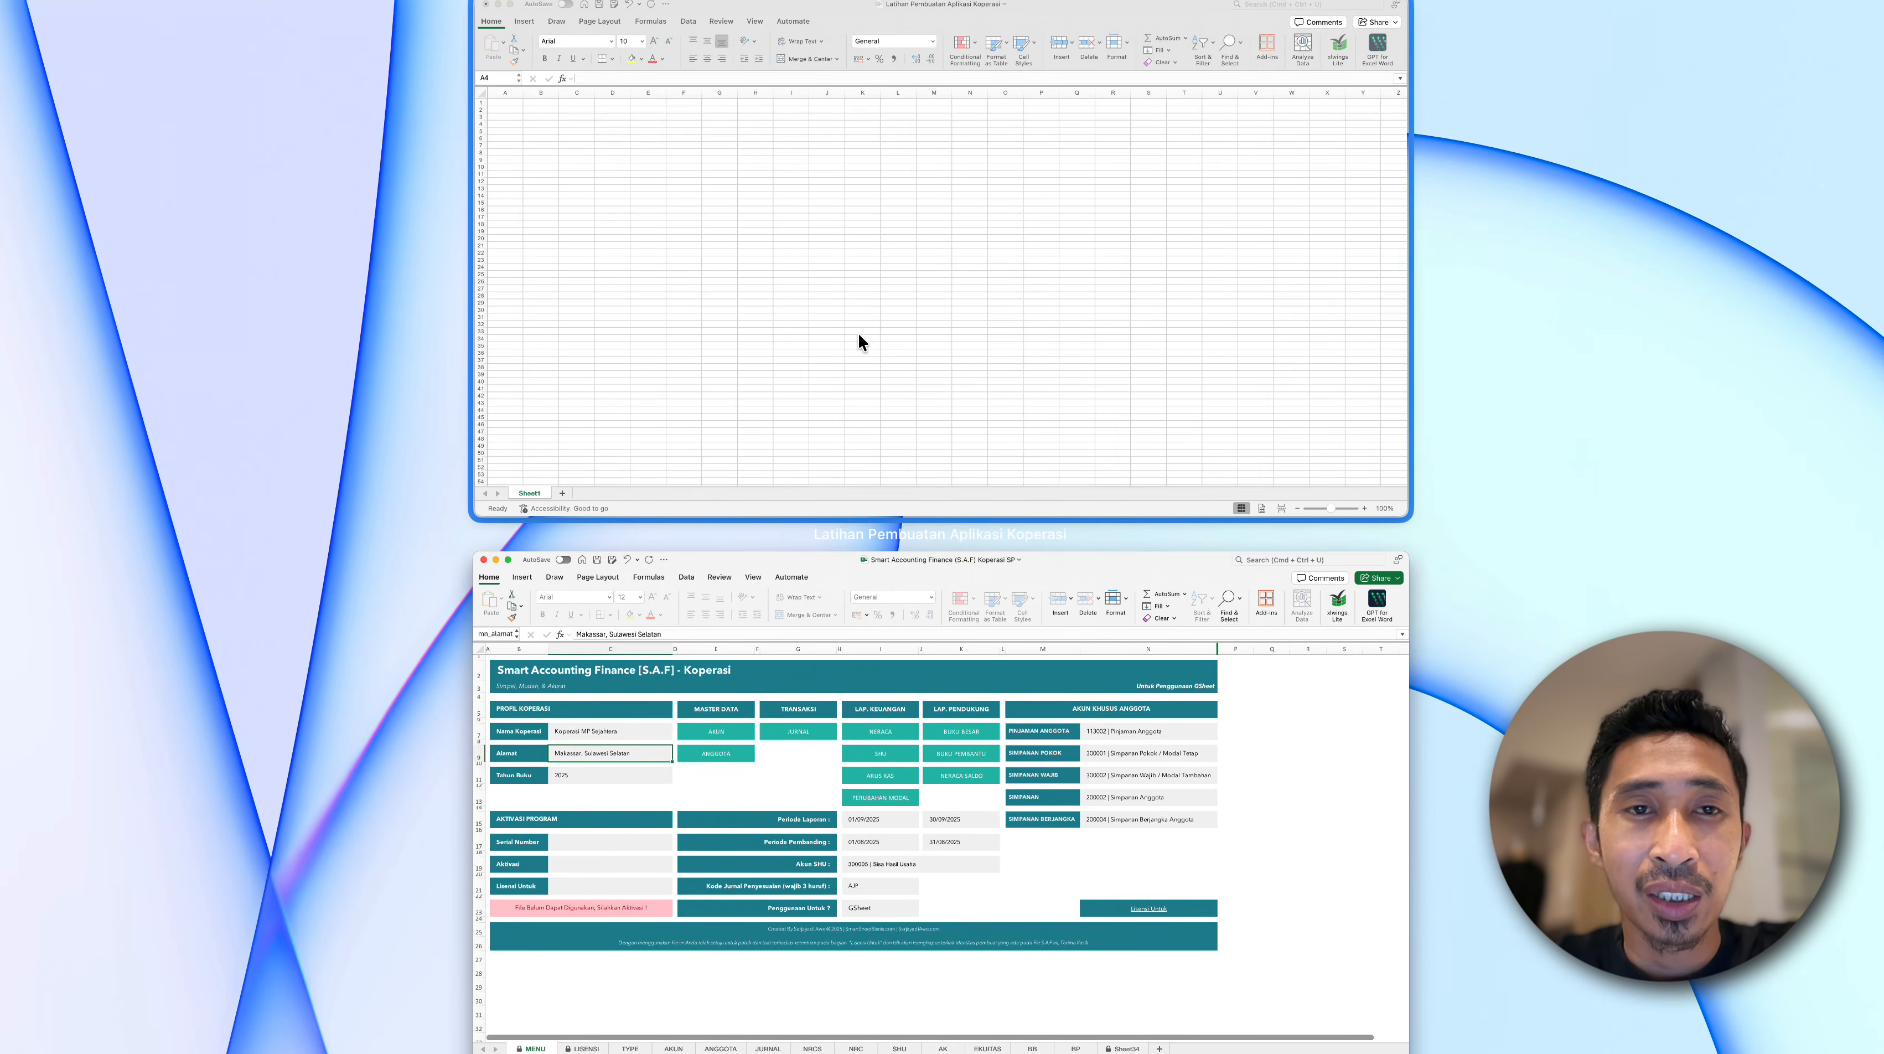
pyautogui.click(857, 336)
pyautogui.click(157, 250)
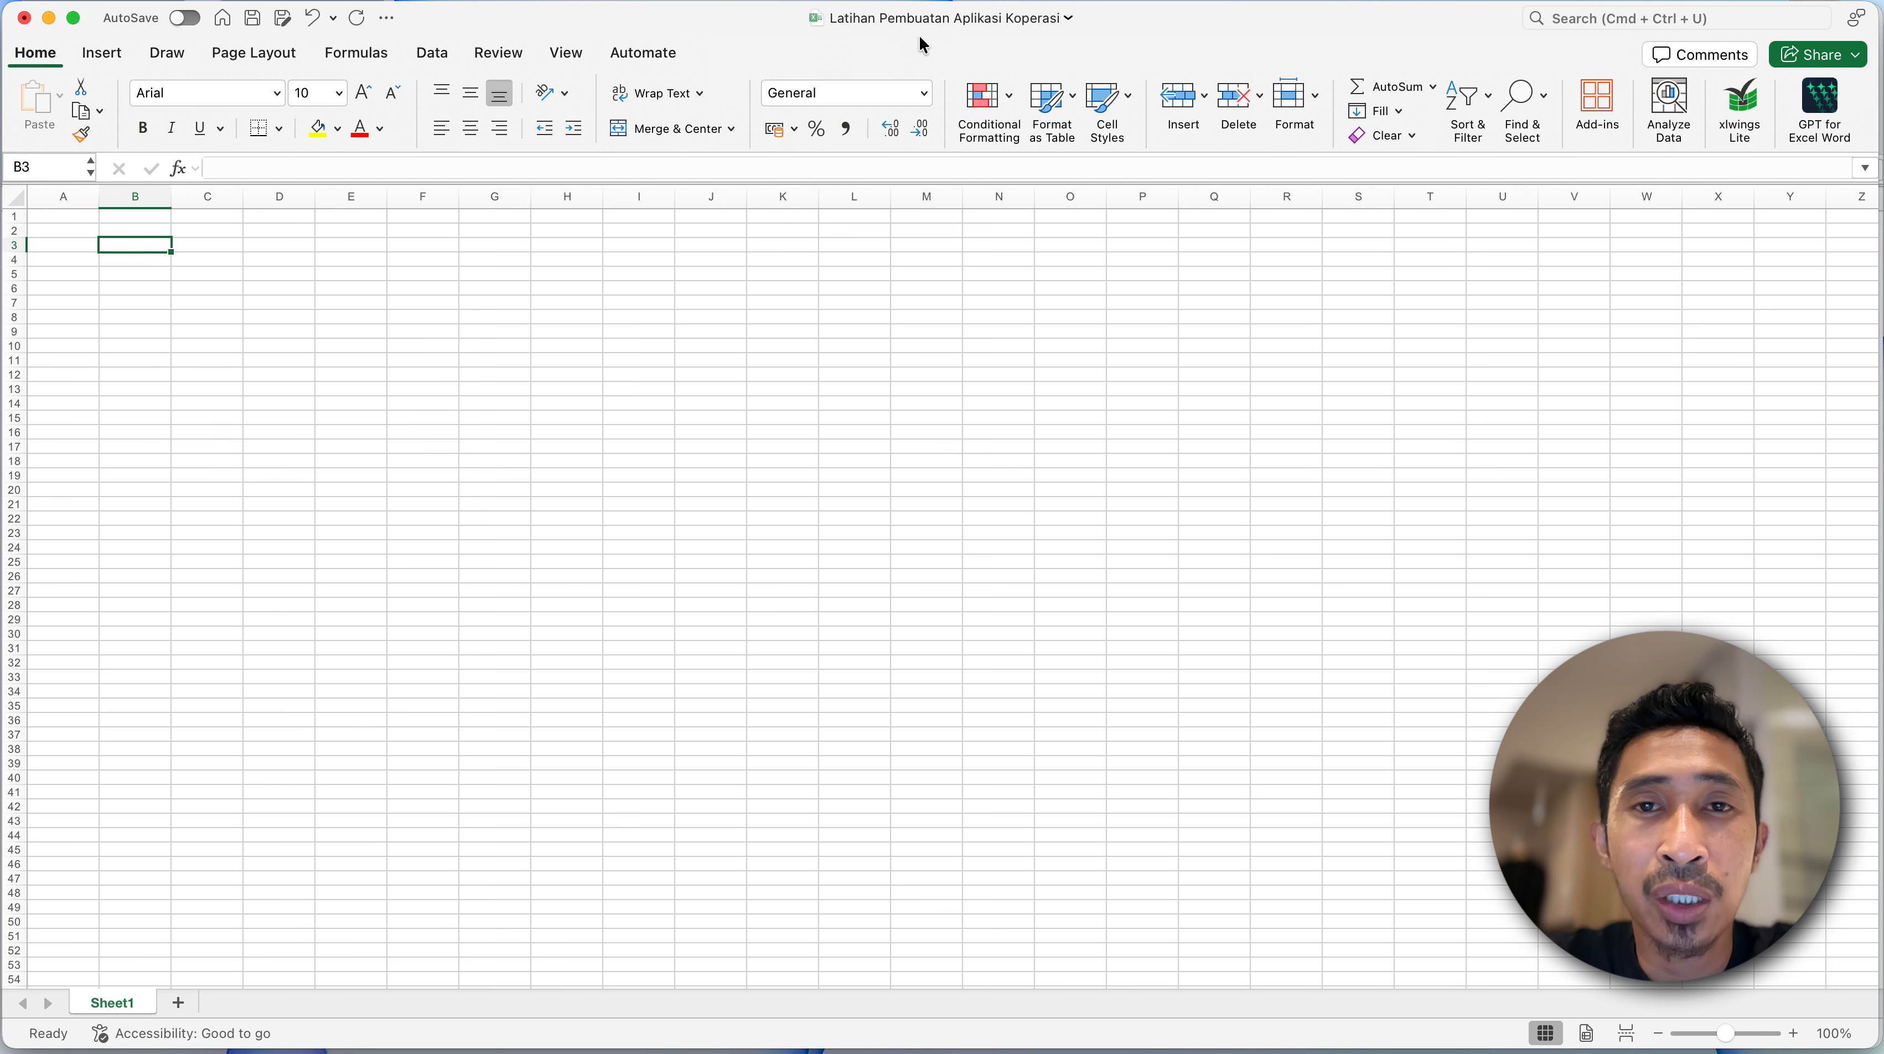
pyautogui.click(156, 448)
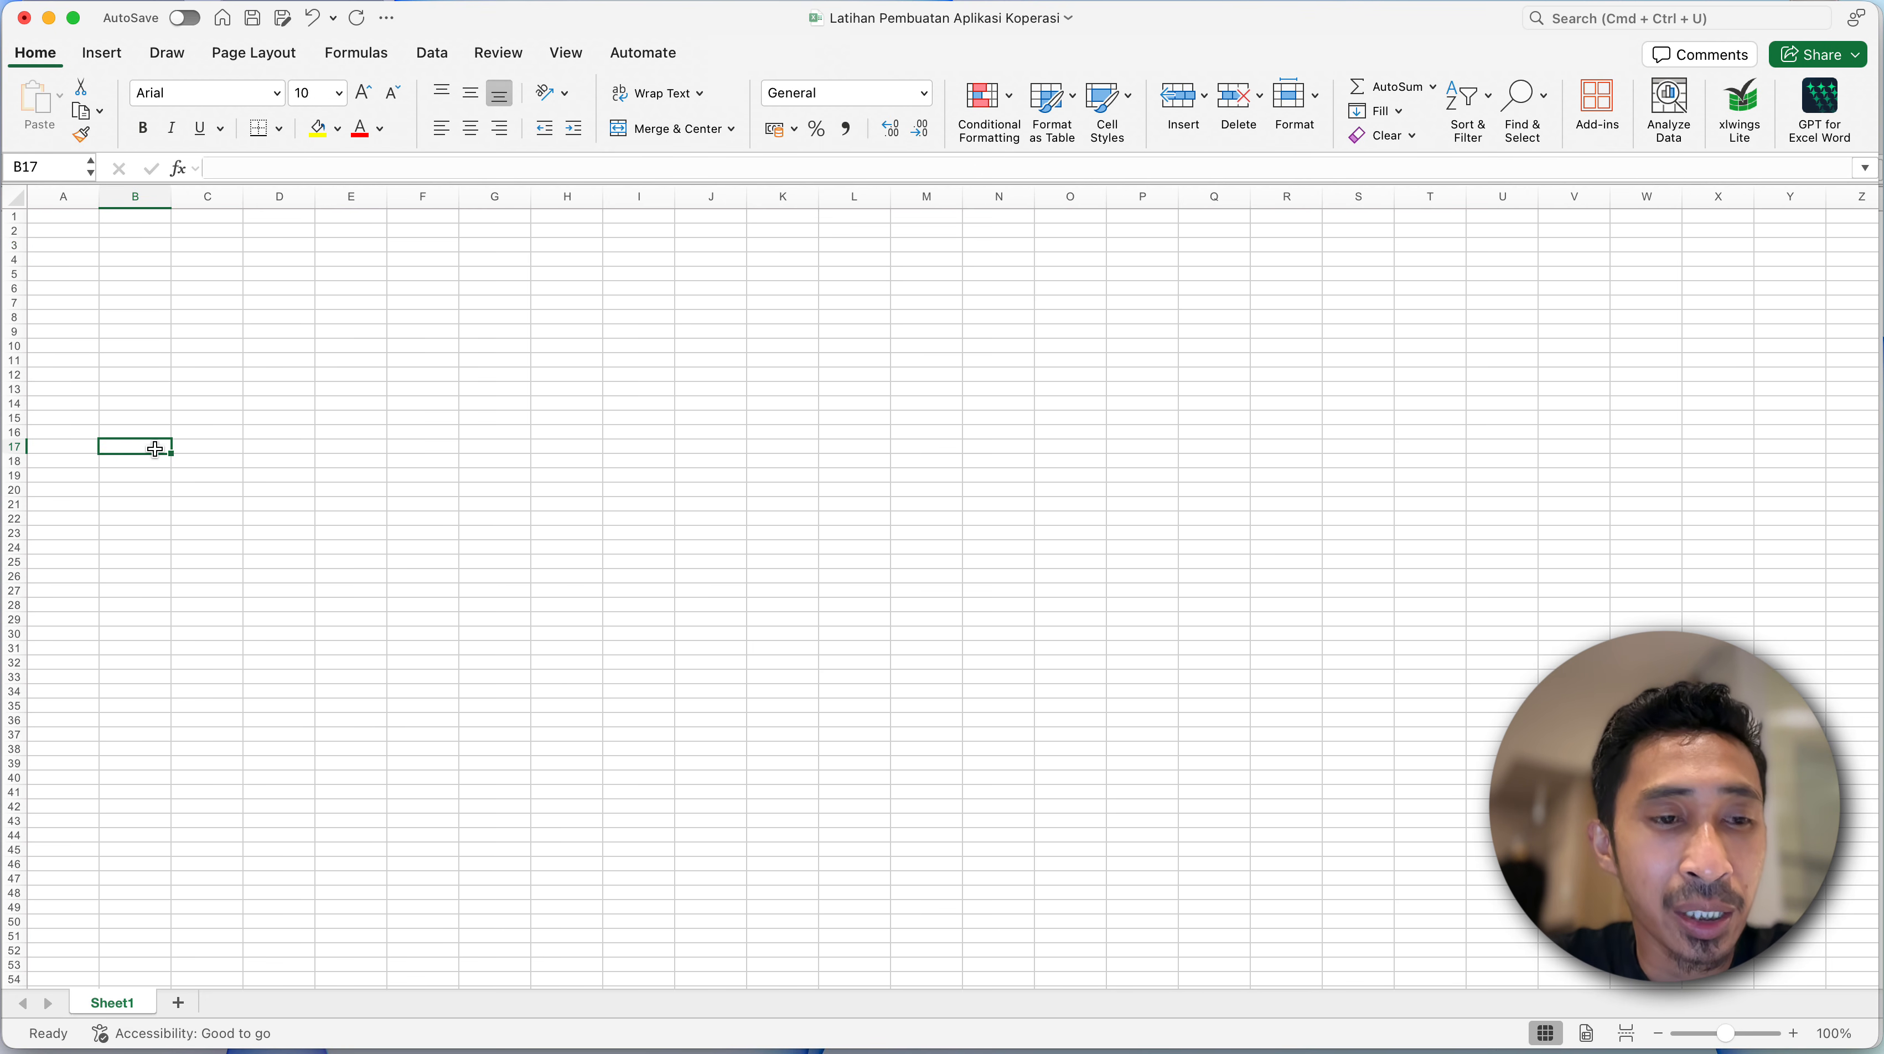
pyautogui.click(188, 688)
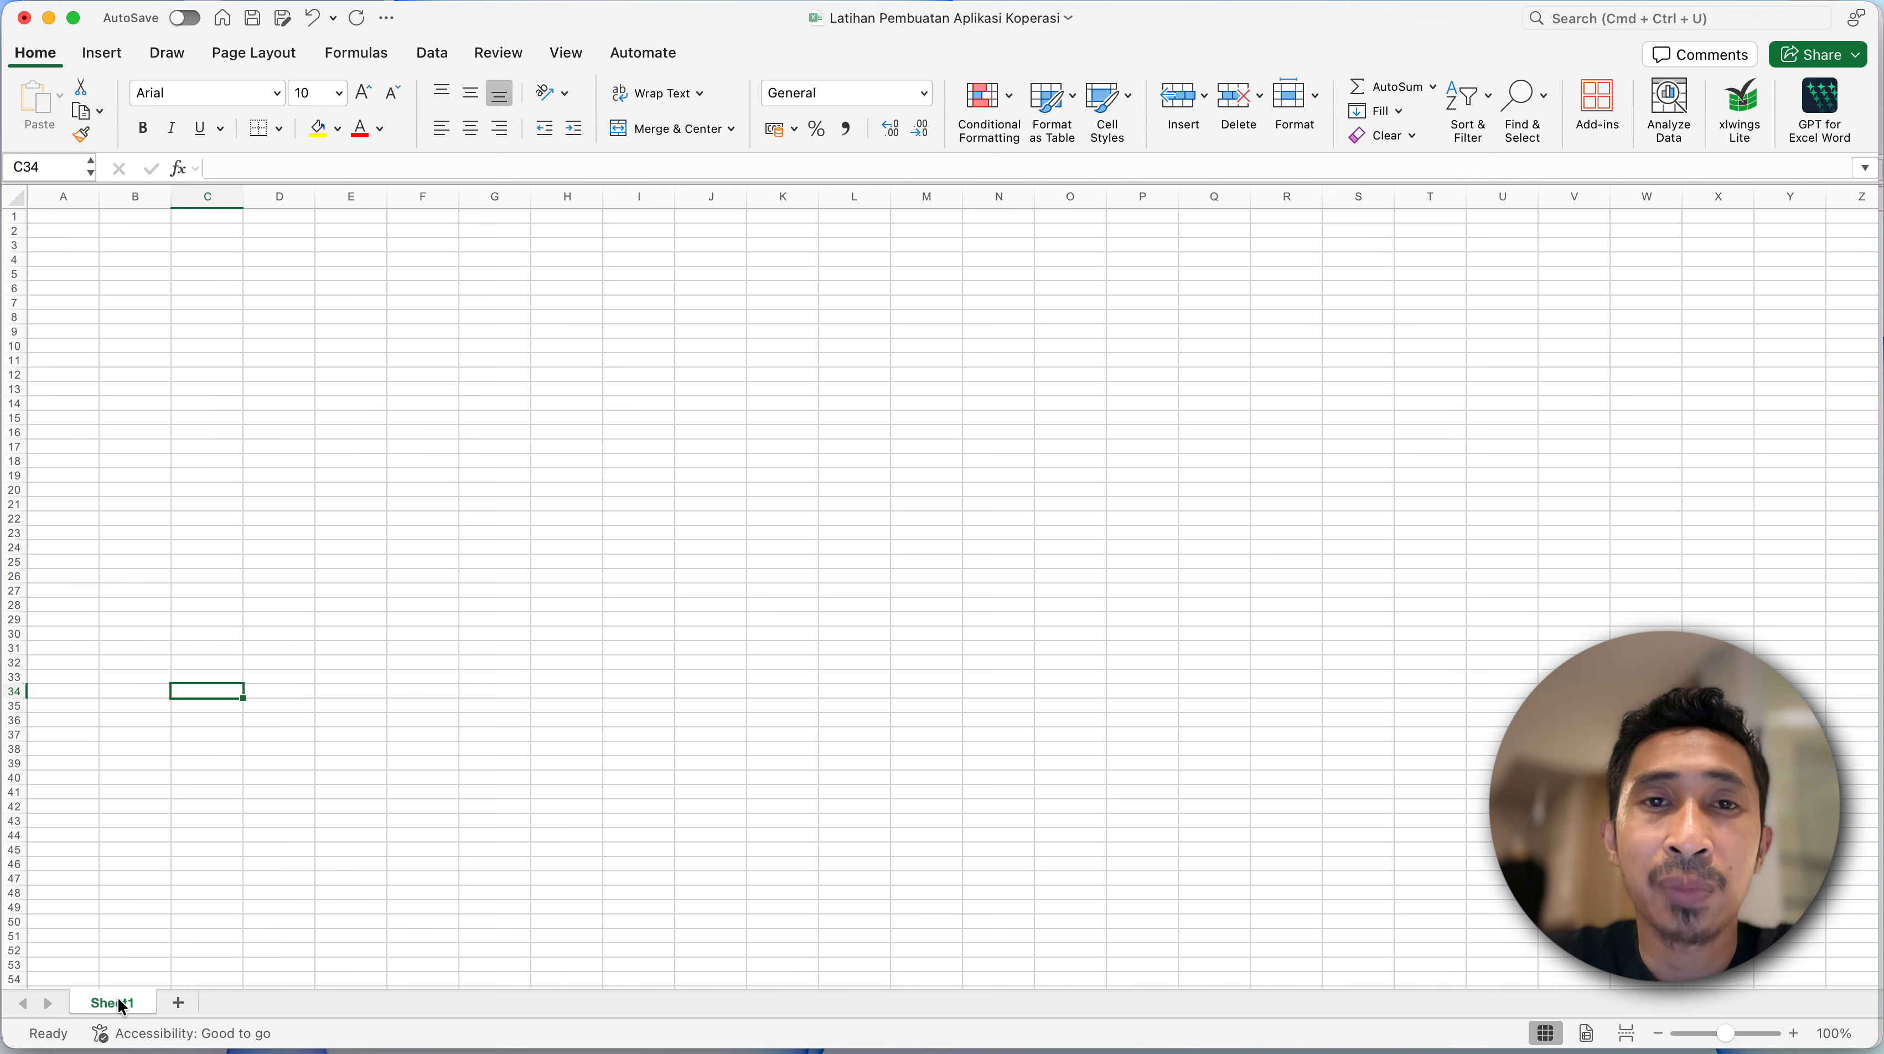
pyautogui.rightClick(119, 996)
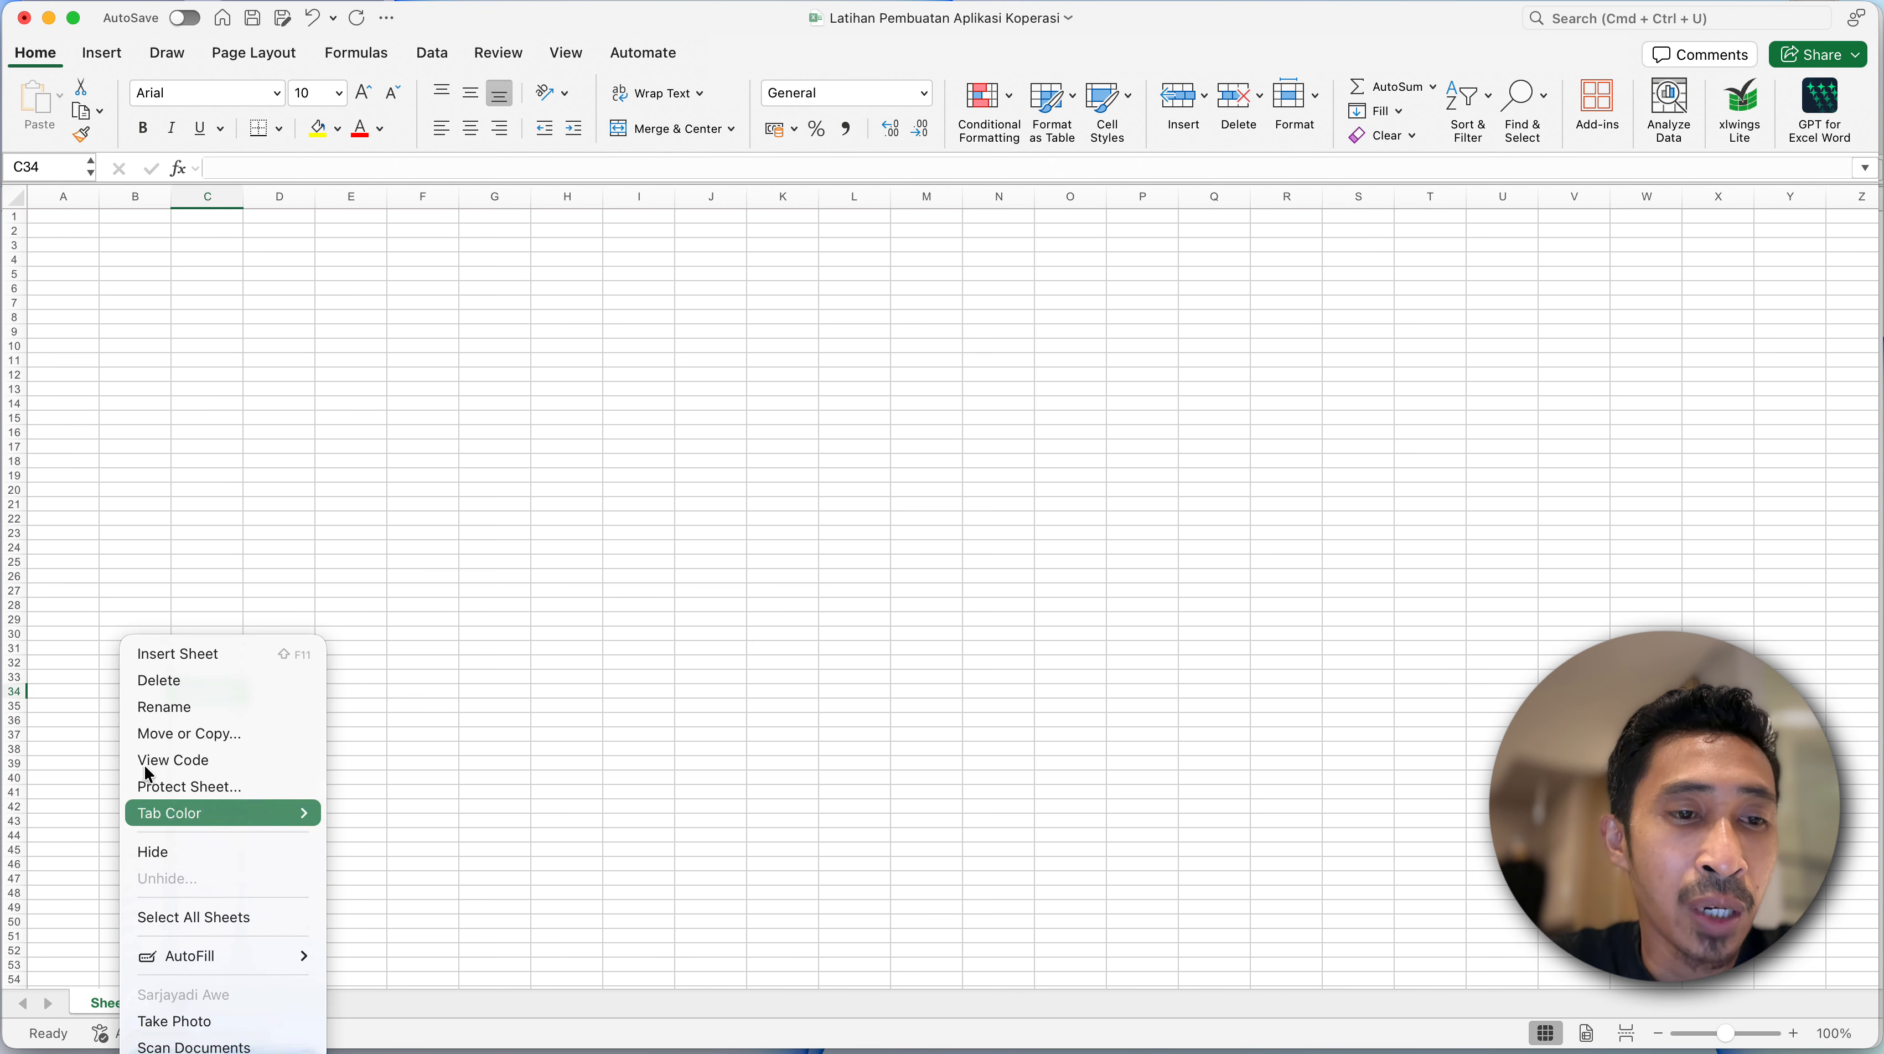
pyautogui.click(169, 708)
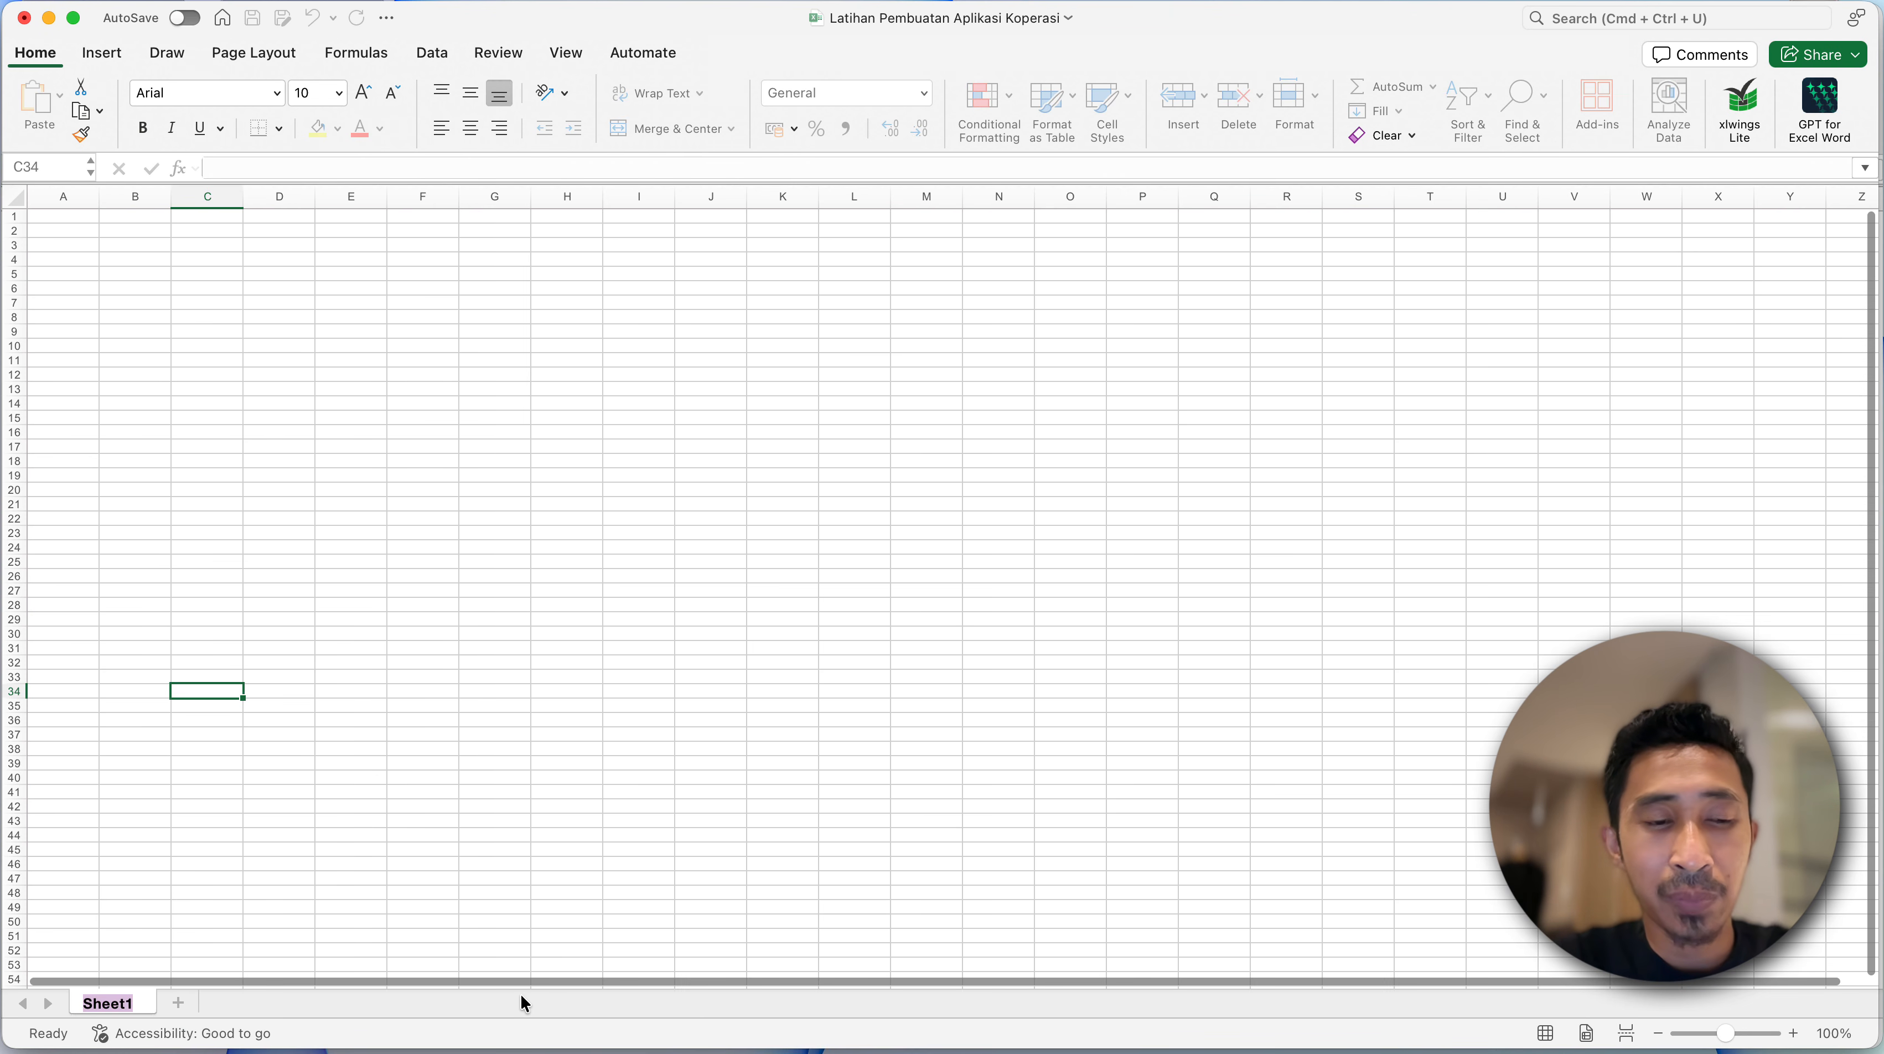
pyautogui.write('Ty')
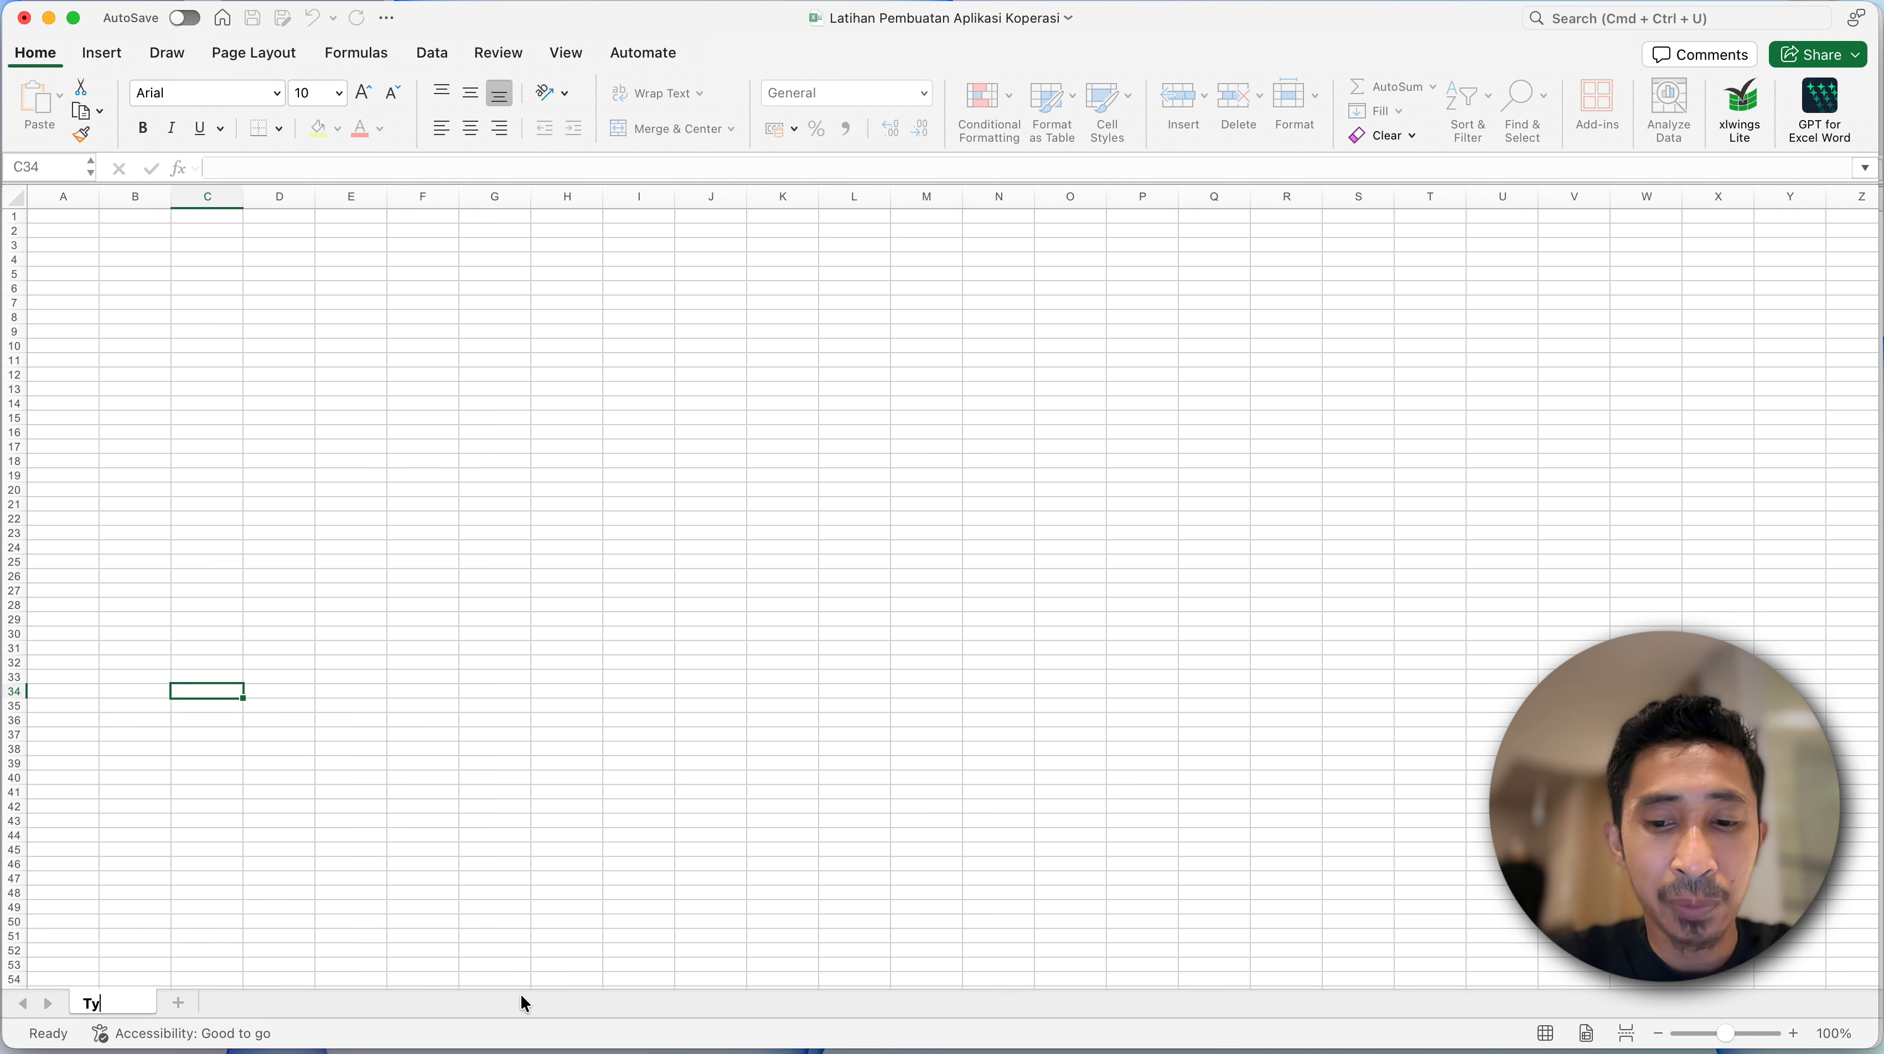
pyautogui.write('pe')
pyautogui.press('Return')
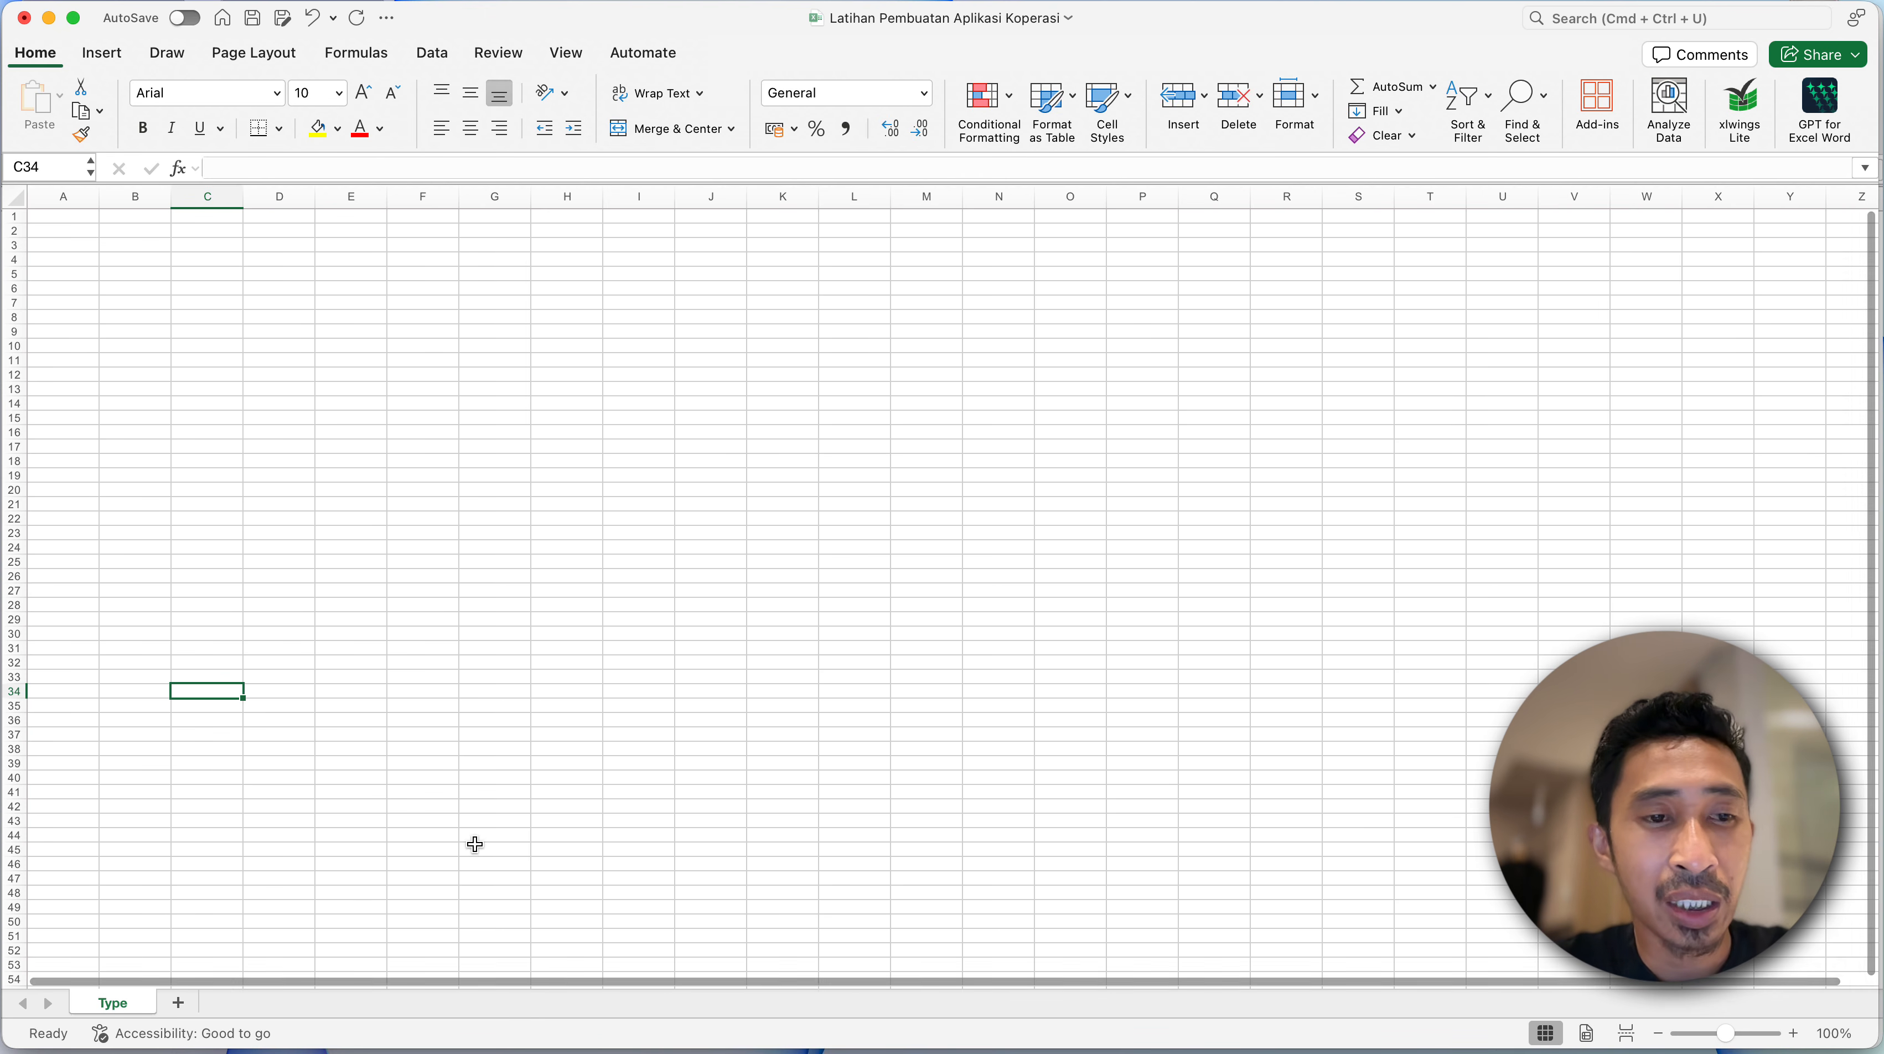
pyautogui.click(291, 748)
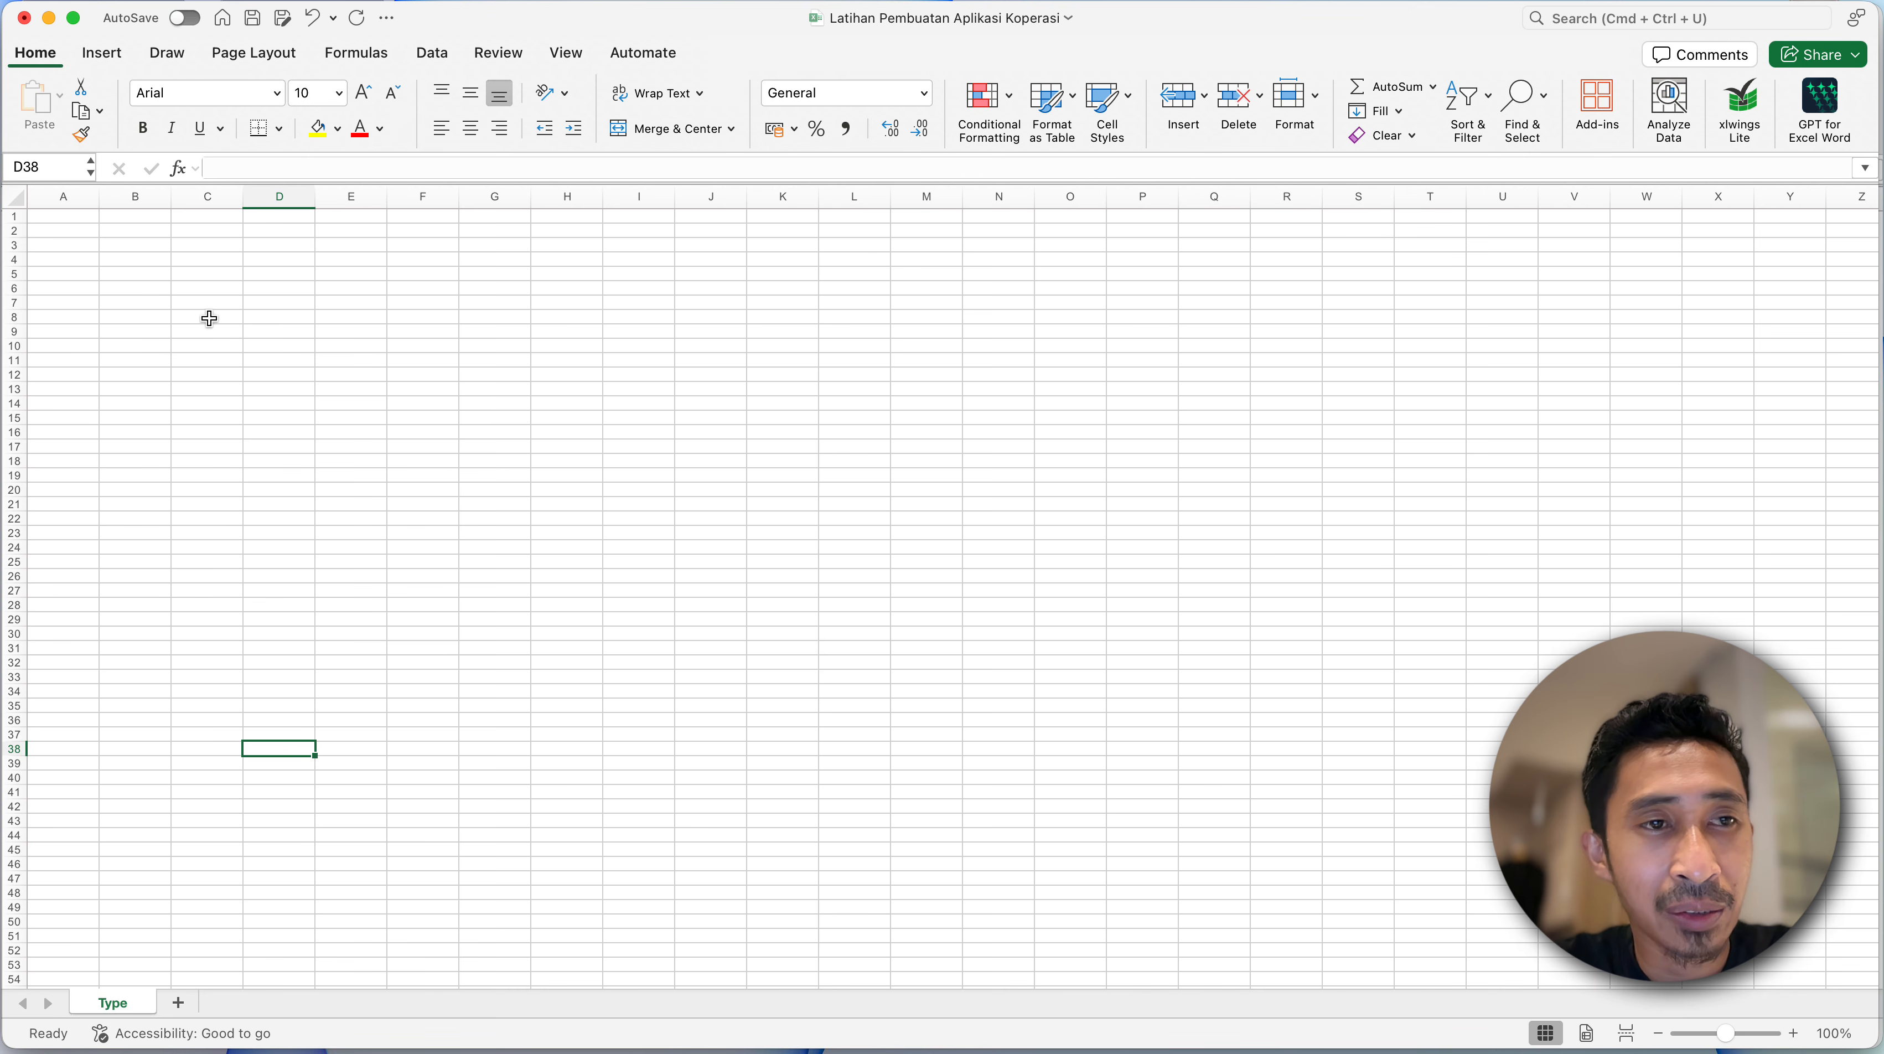
# - Increase the height of all rows in the Type sheet and middle-align every cell vertically
pyautogui.click(15, 196)
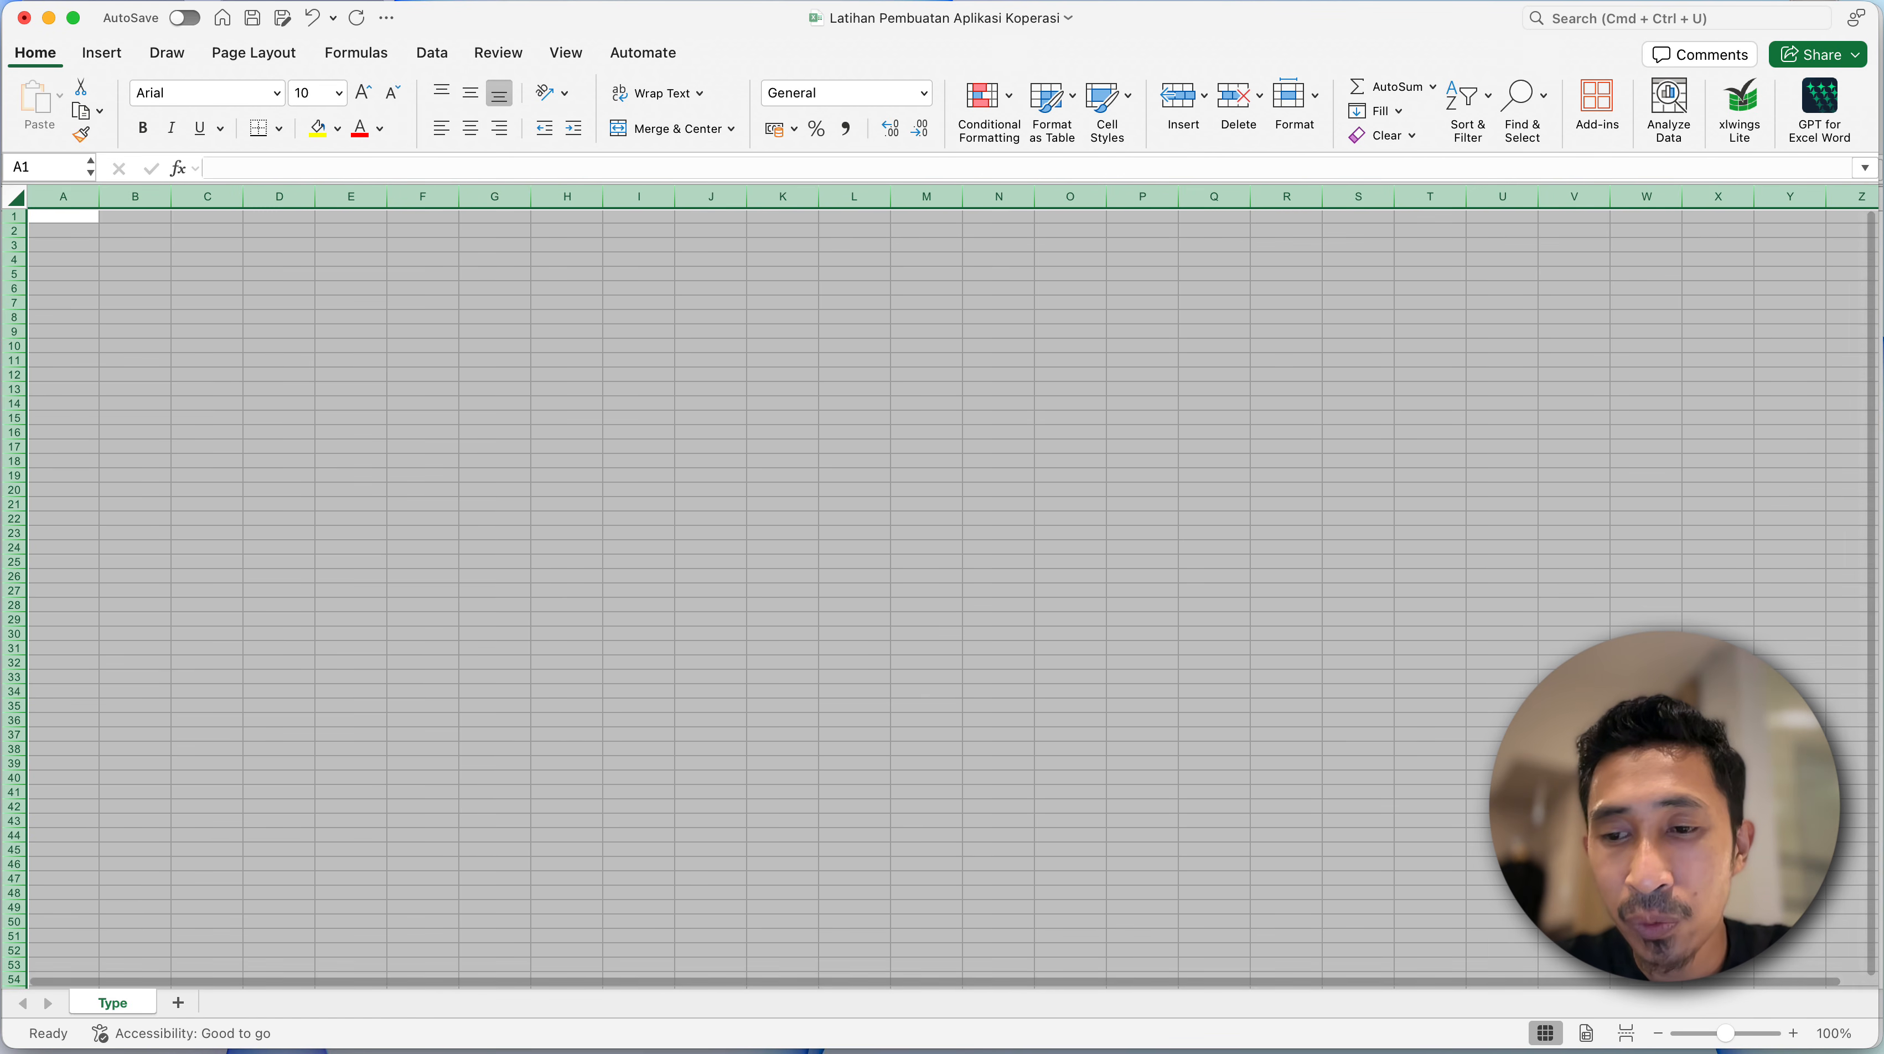
pyautogui.click(1795, 1033)
pyautogui.click(1795, 1033)
pyautogui.click(1795, 1033)
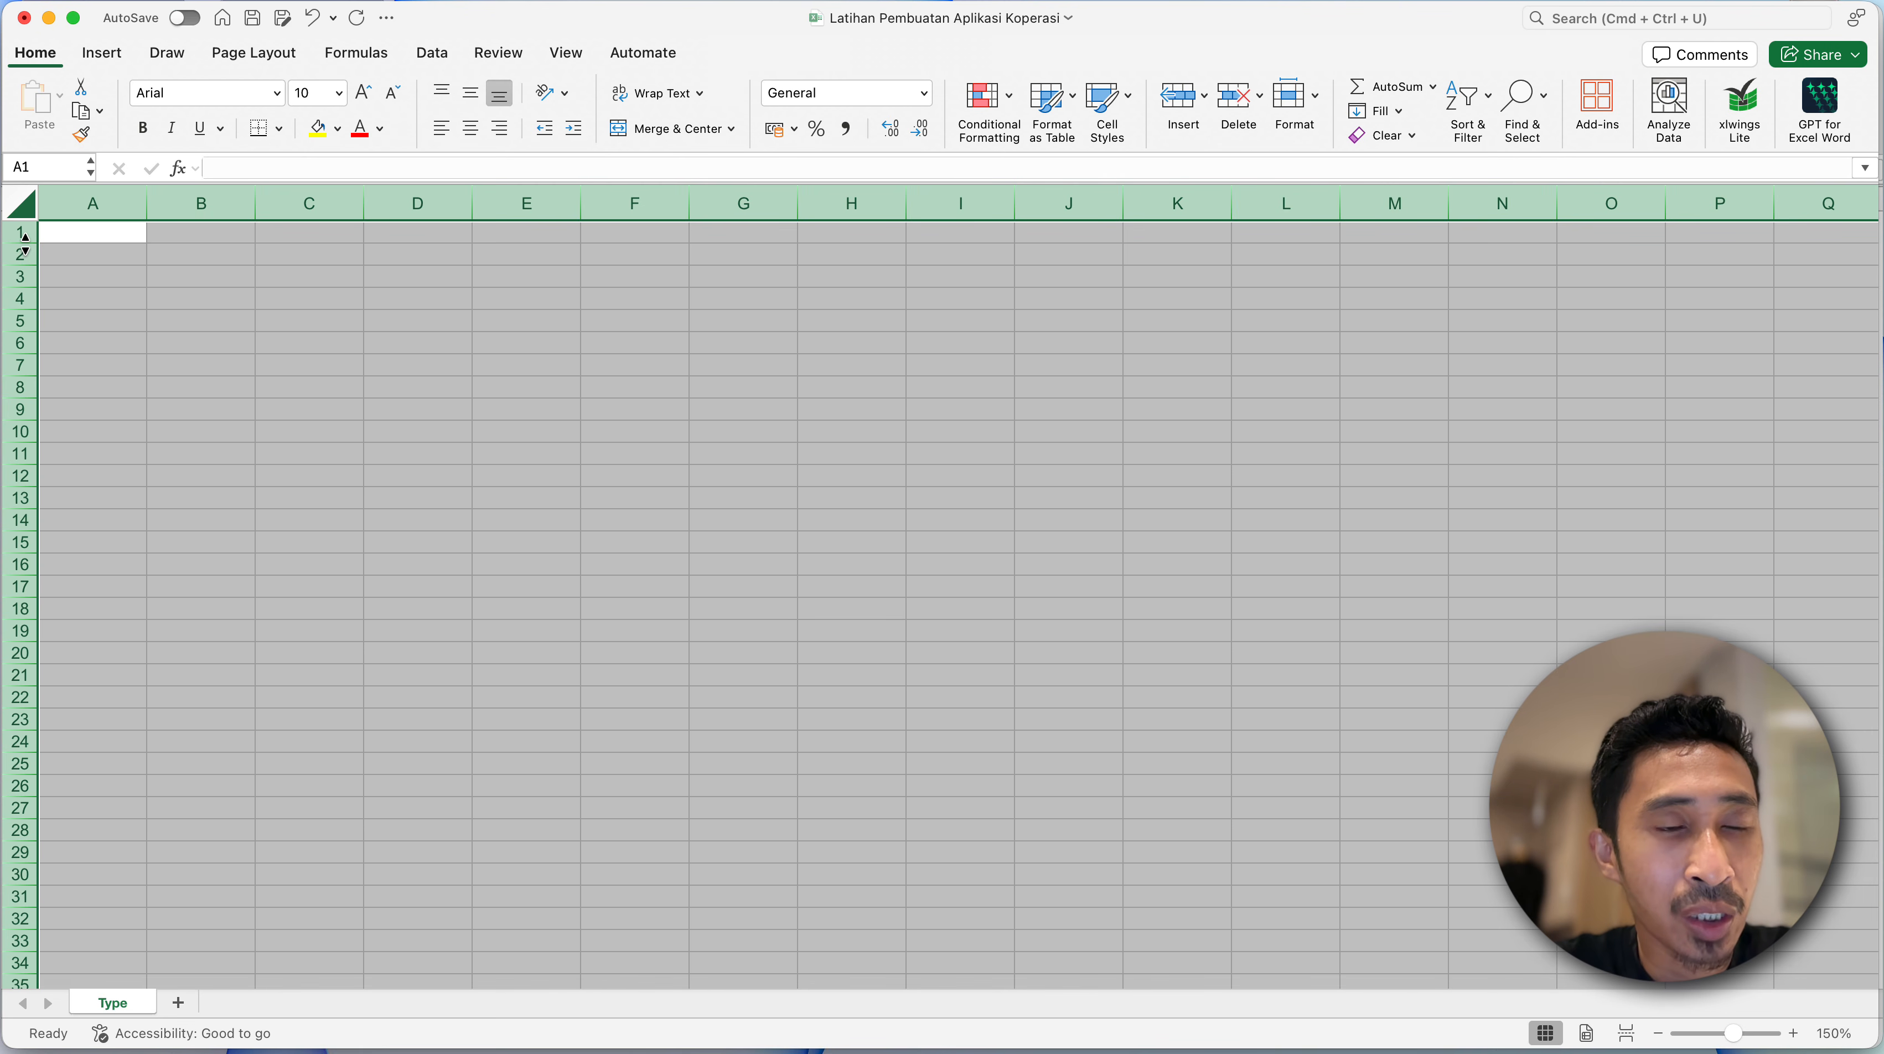
pyautogui.moveTo(33, 250); pyautogui.dragTo(29, 258)
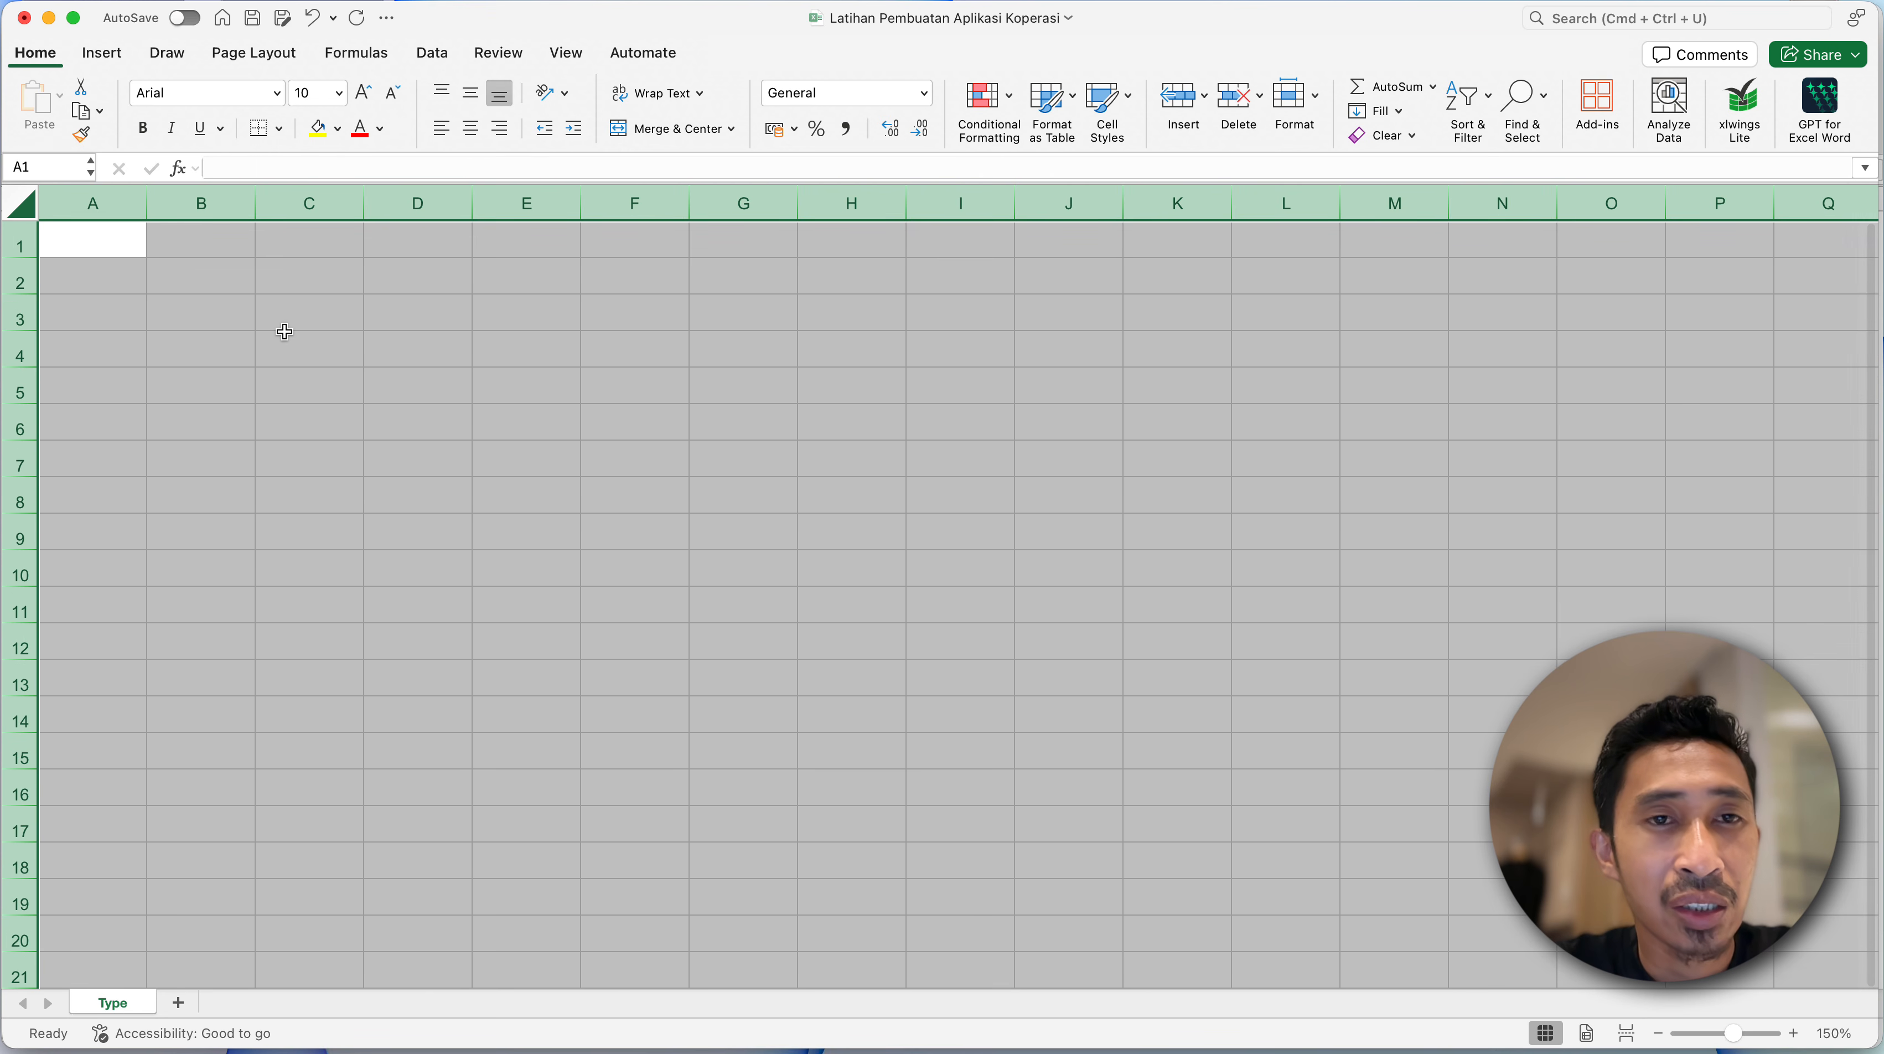
pyautogui.click(467, 96)
pyautogui.click(135, 289)
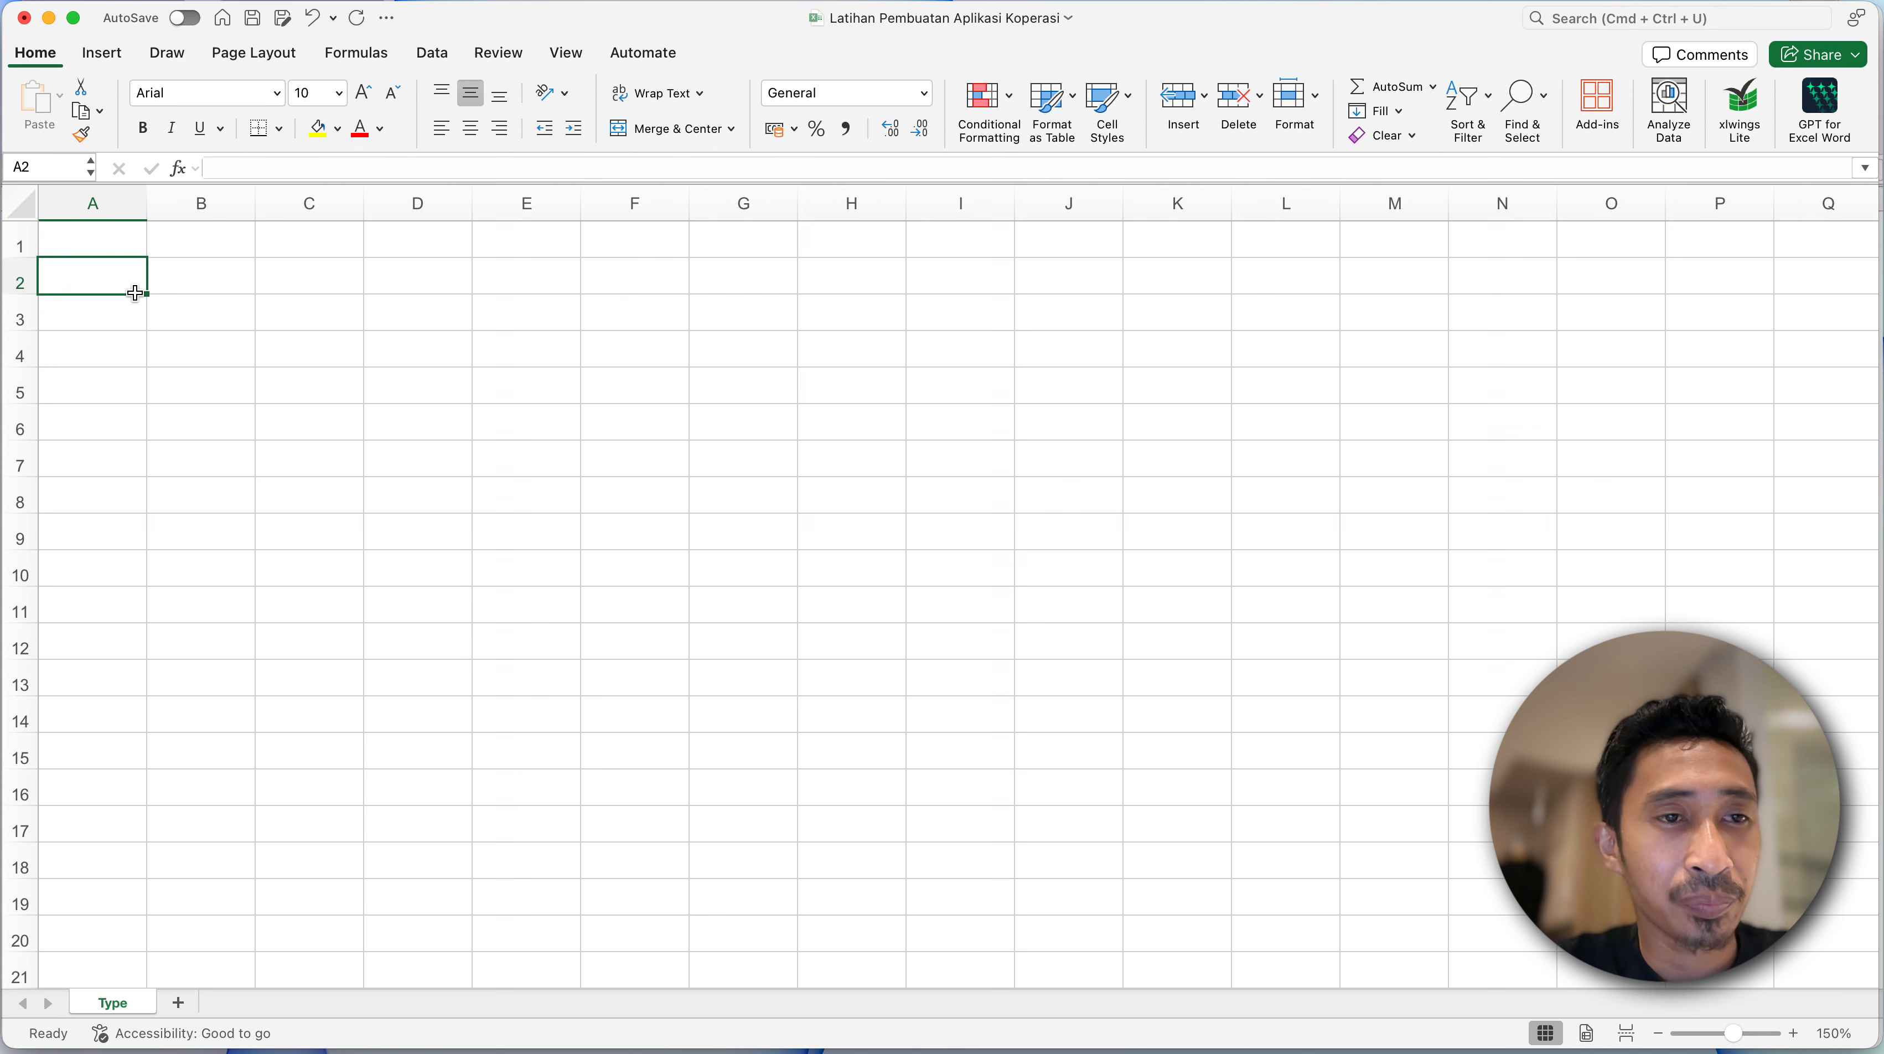
pyautogui.click(177, 285)
pyautogui.click(108, 266)
pyautogui.click(185, 266)
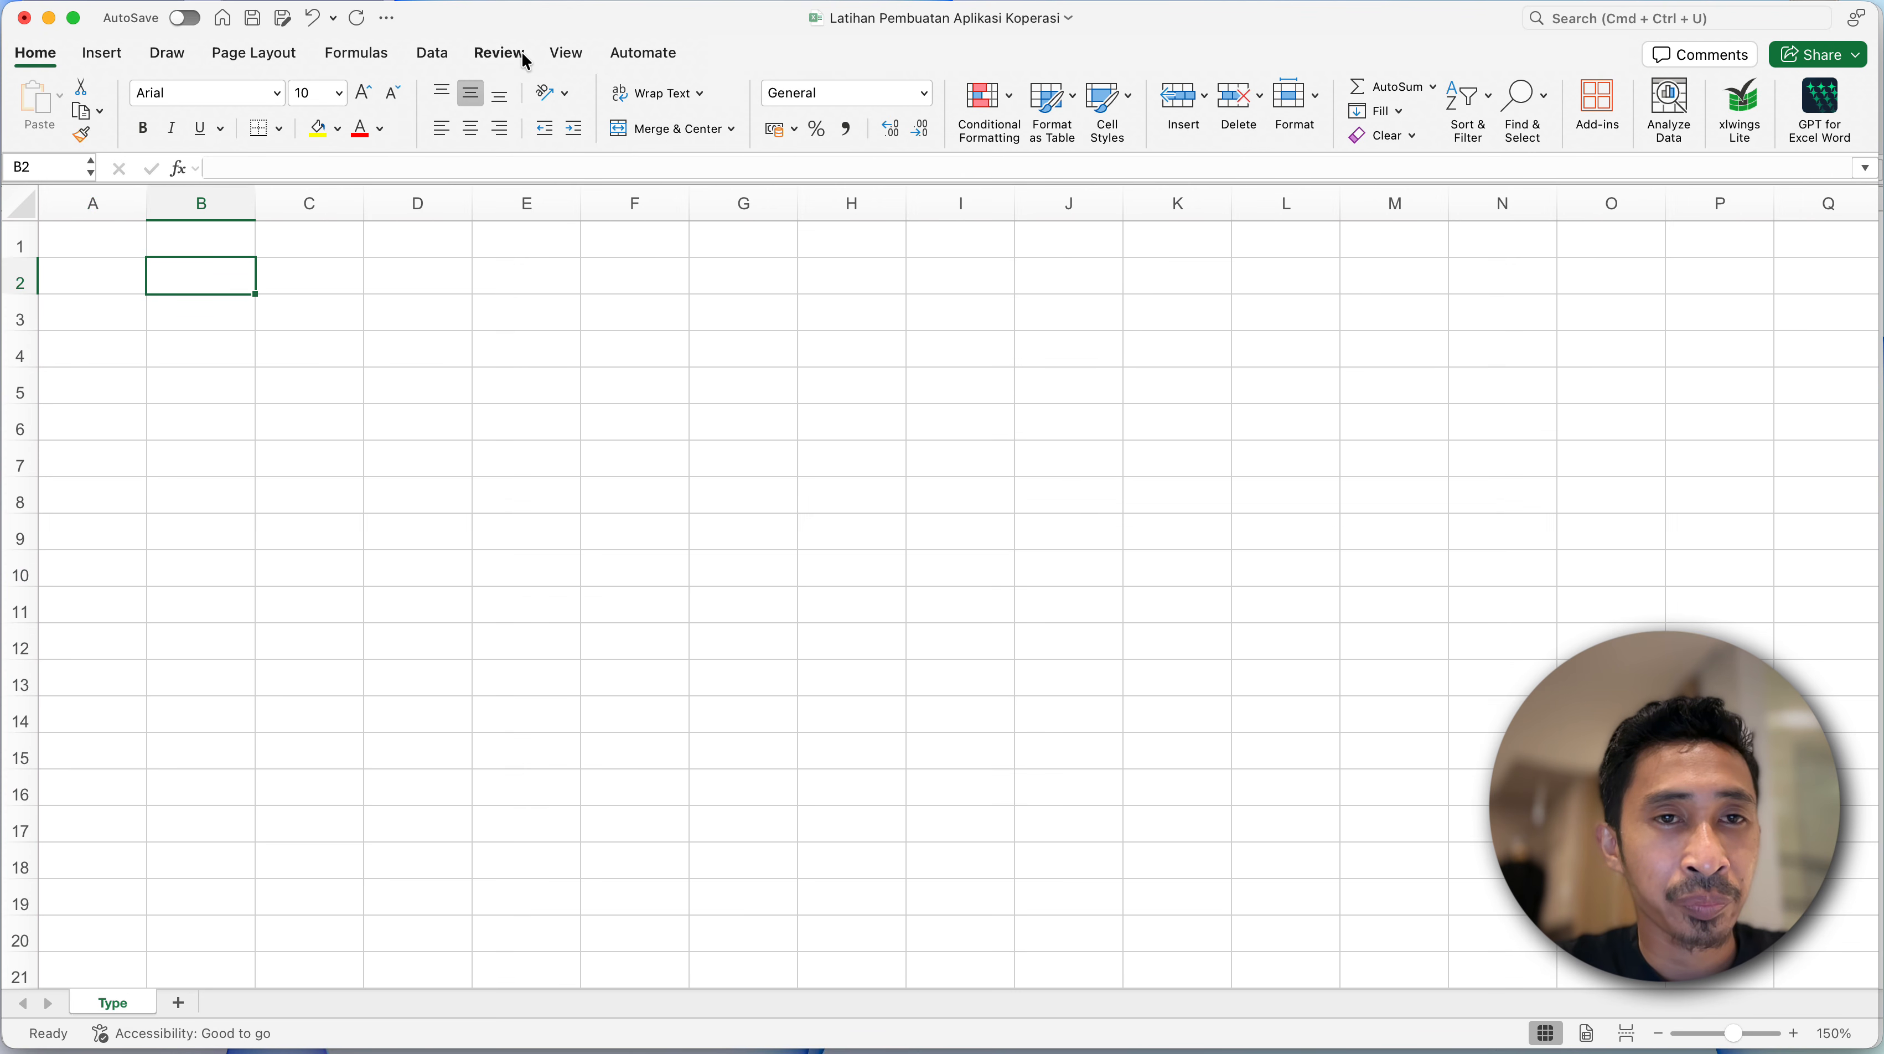
pyautogui.click(193, 376)
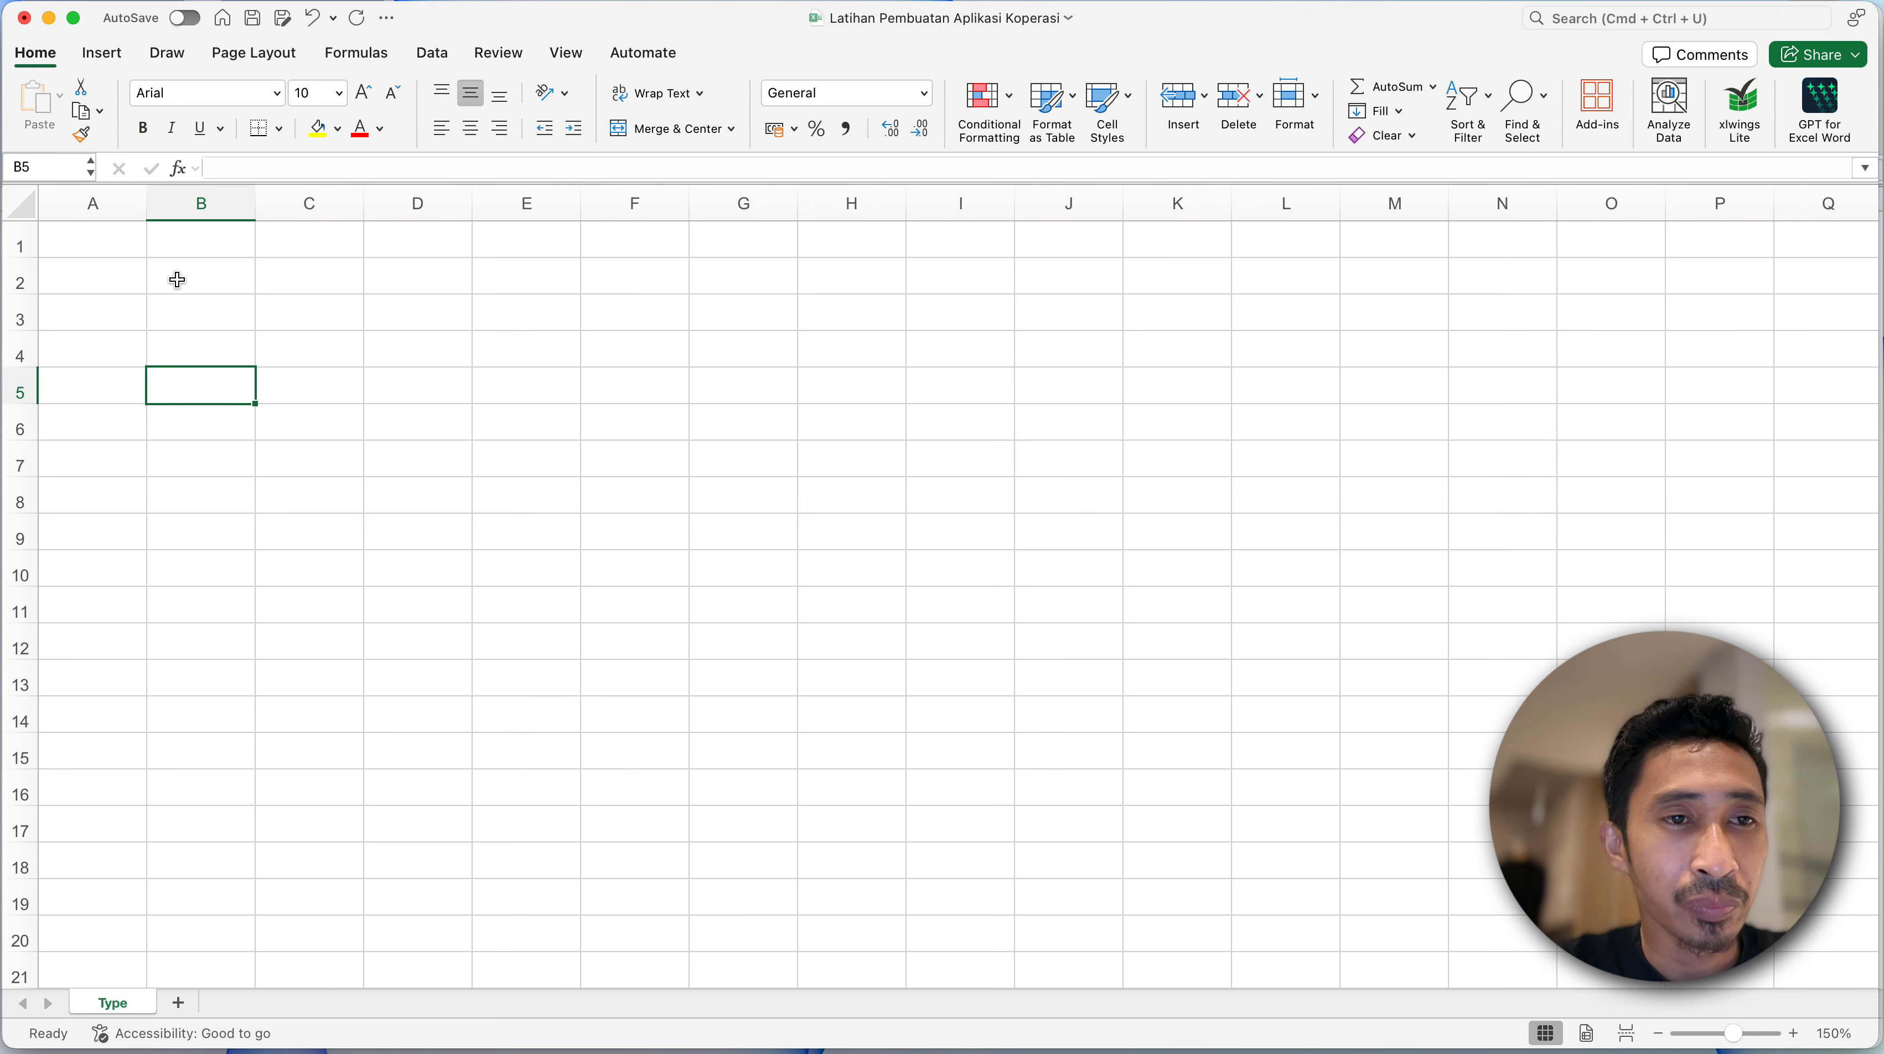
pyautogui.click(176, 281)
pyautogui.click(91, 284)
pyautogui.click(195, 278)
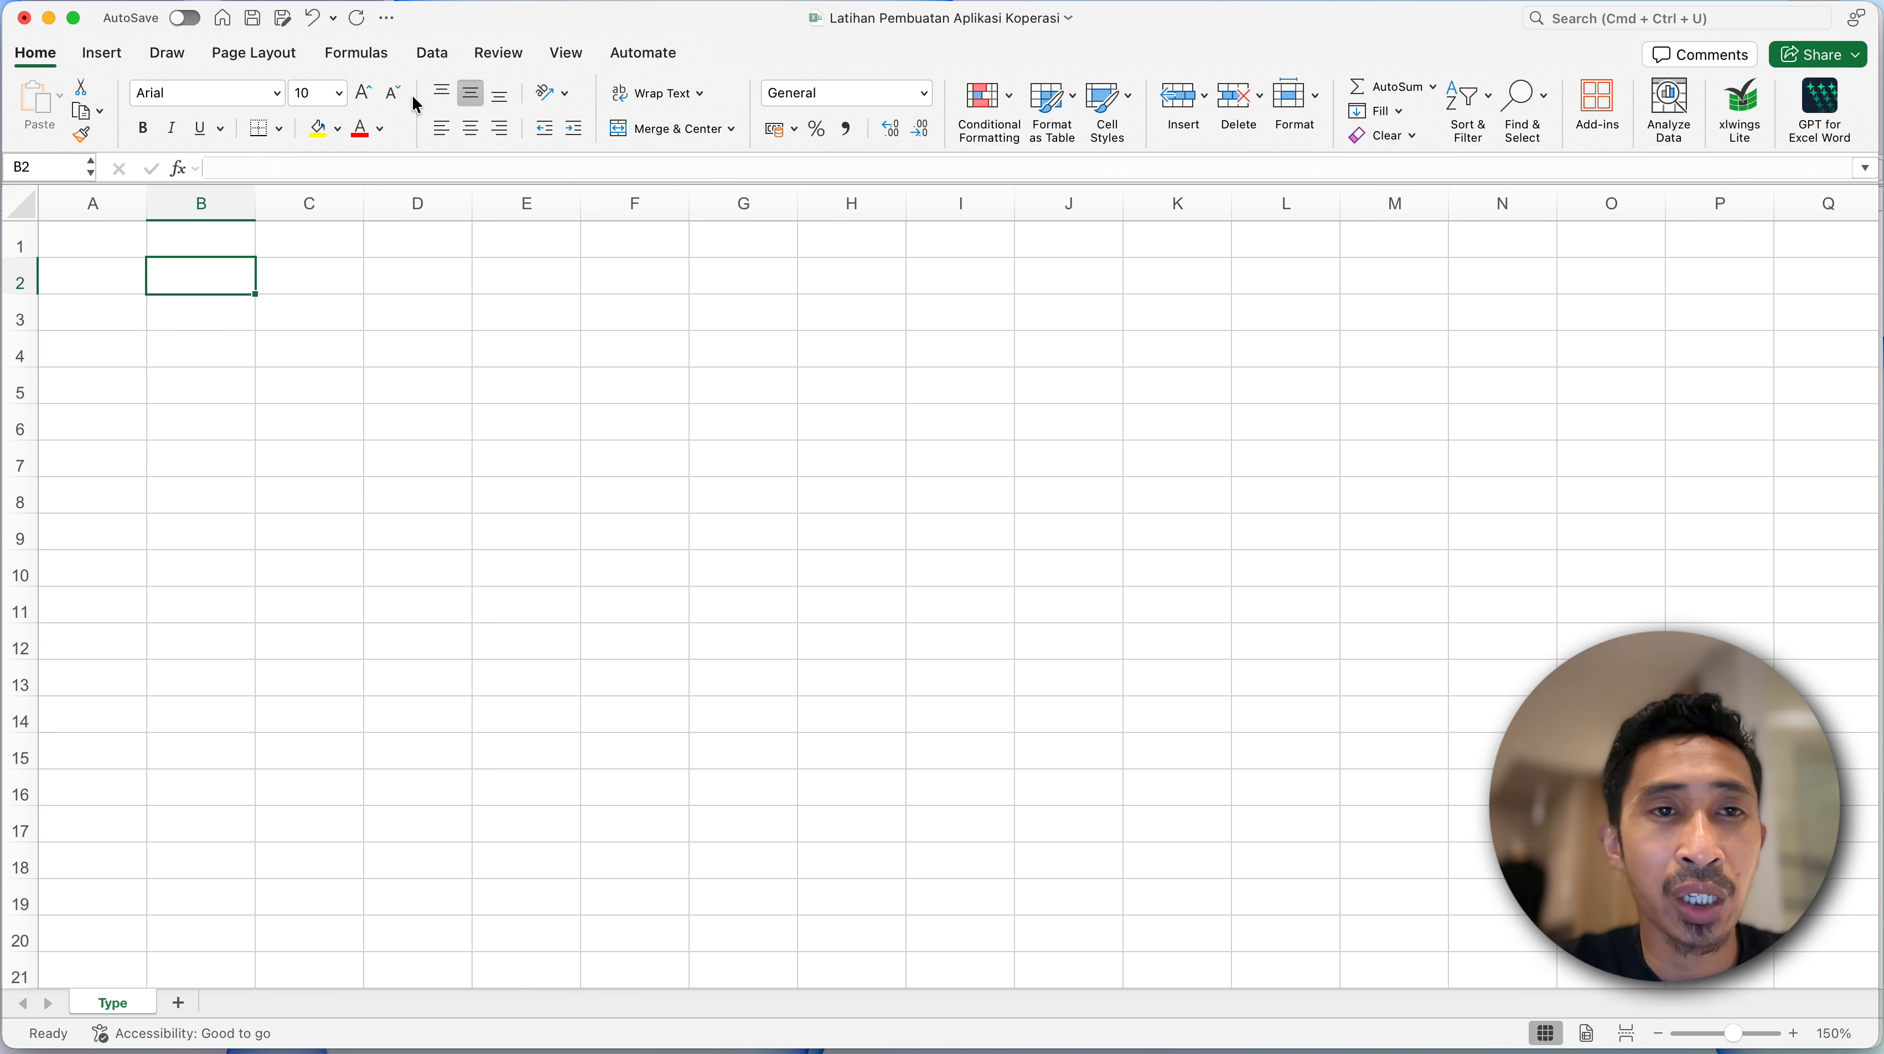
# - Turn on Focus Cell to highlight the active cell's row and column, with cell B2 selected
pyautogui.click(110, 58)
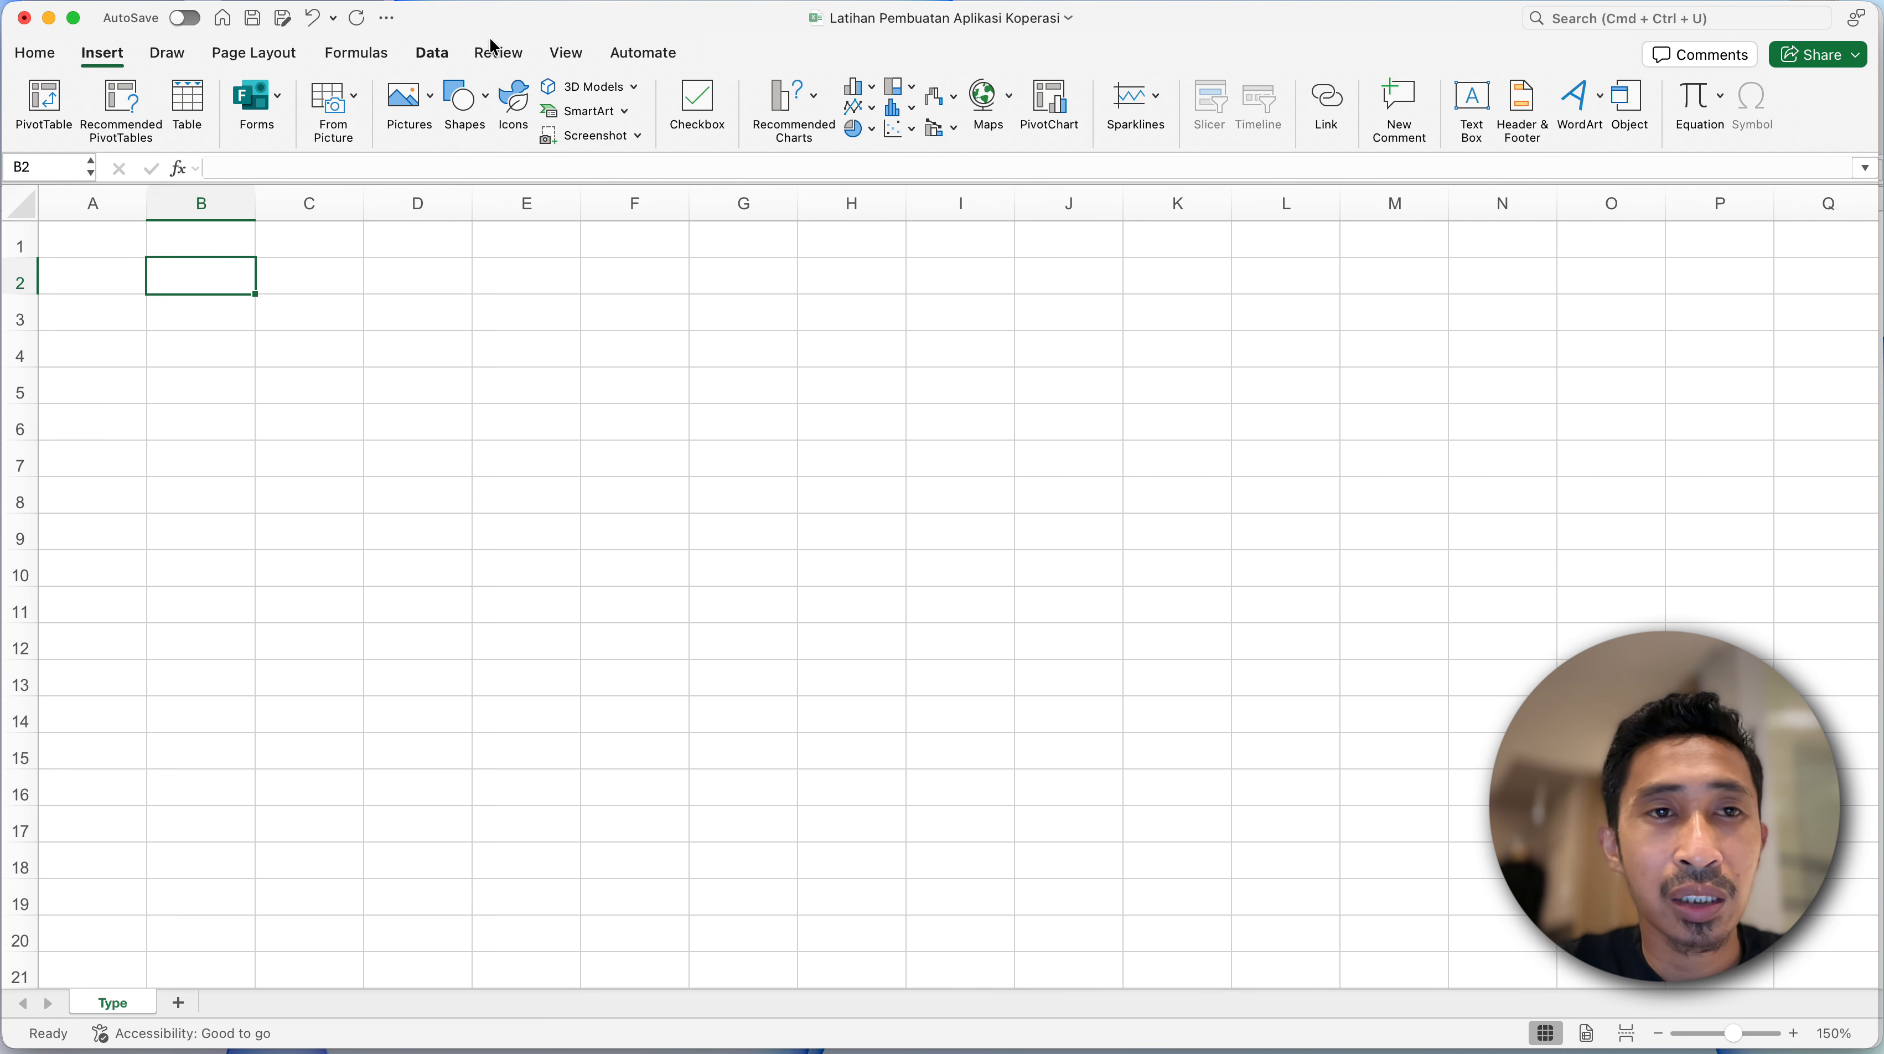
pyautogui.click(498, 56)
pyautogui.click(569, 63)
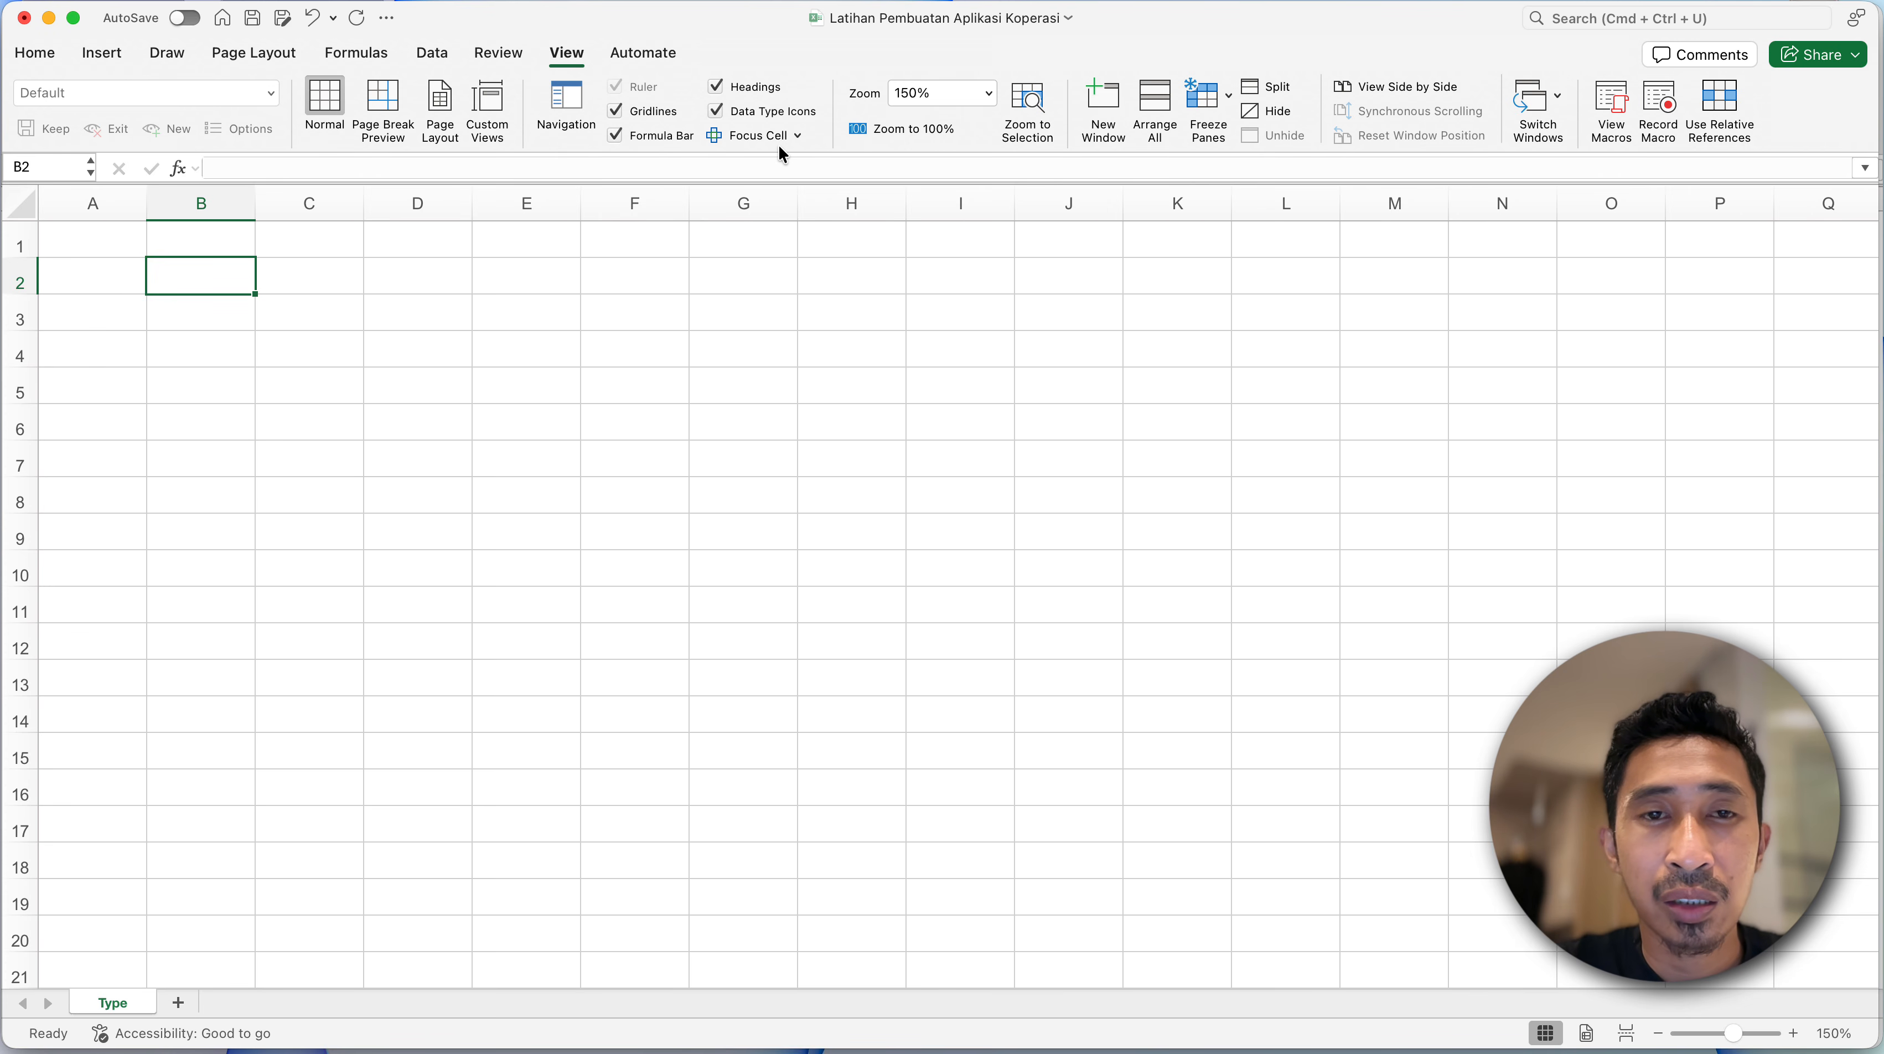
pyautogui.click(758, 138)
pyautogui.click(164, 361)
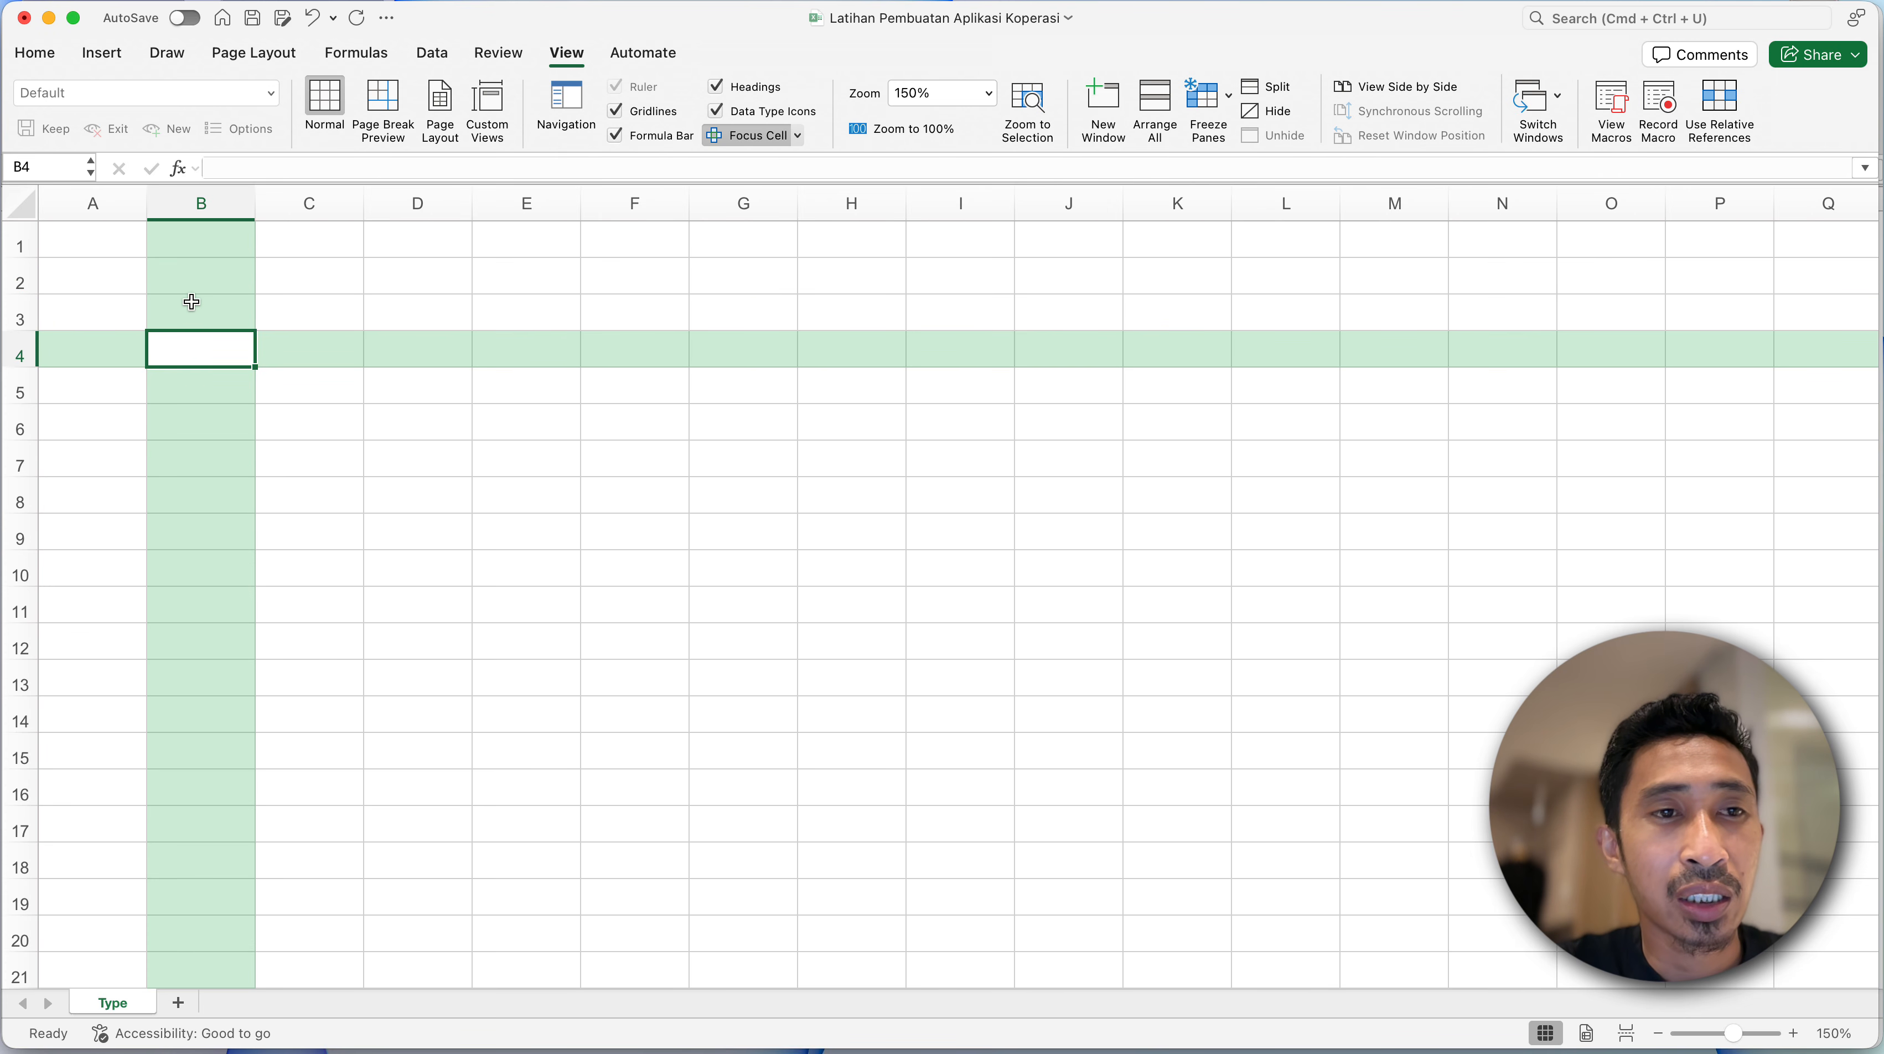
pyautogui.click(208, 273)
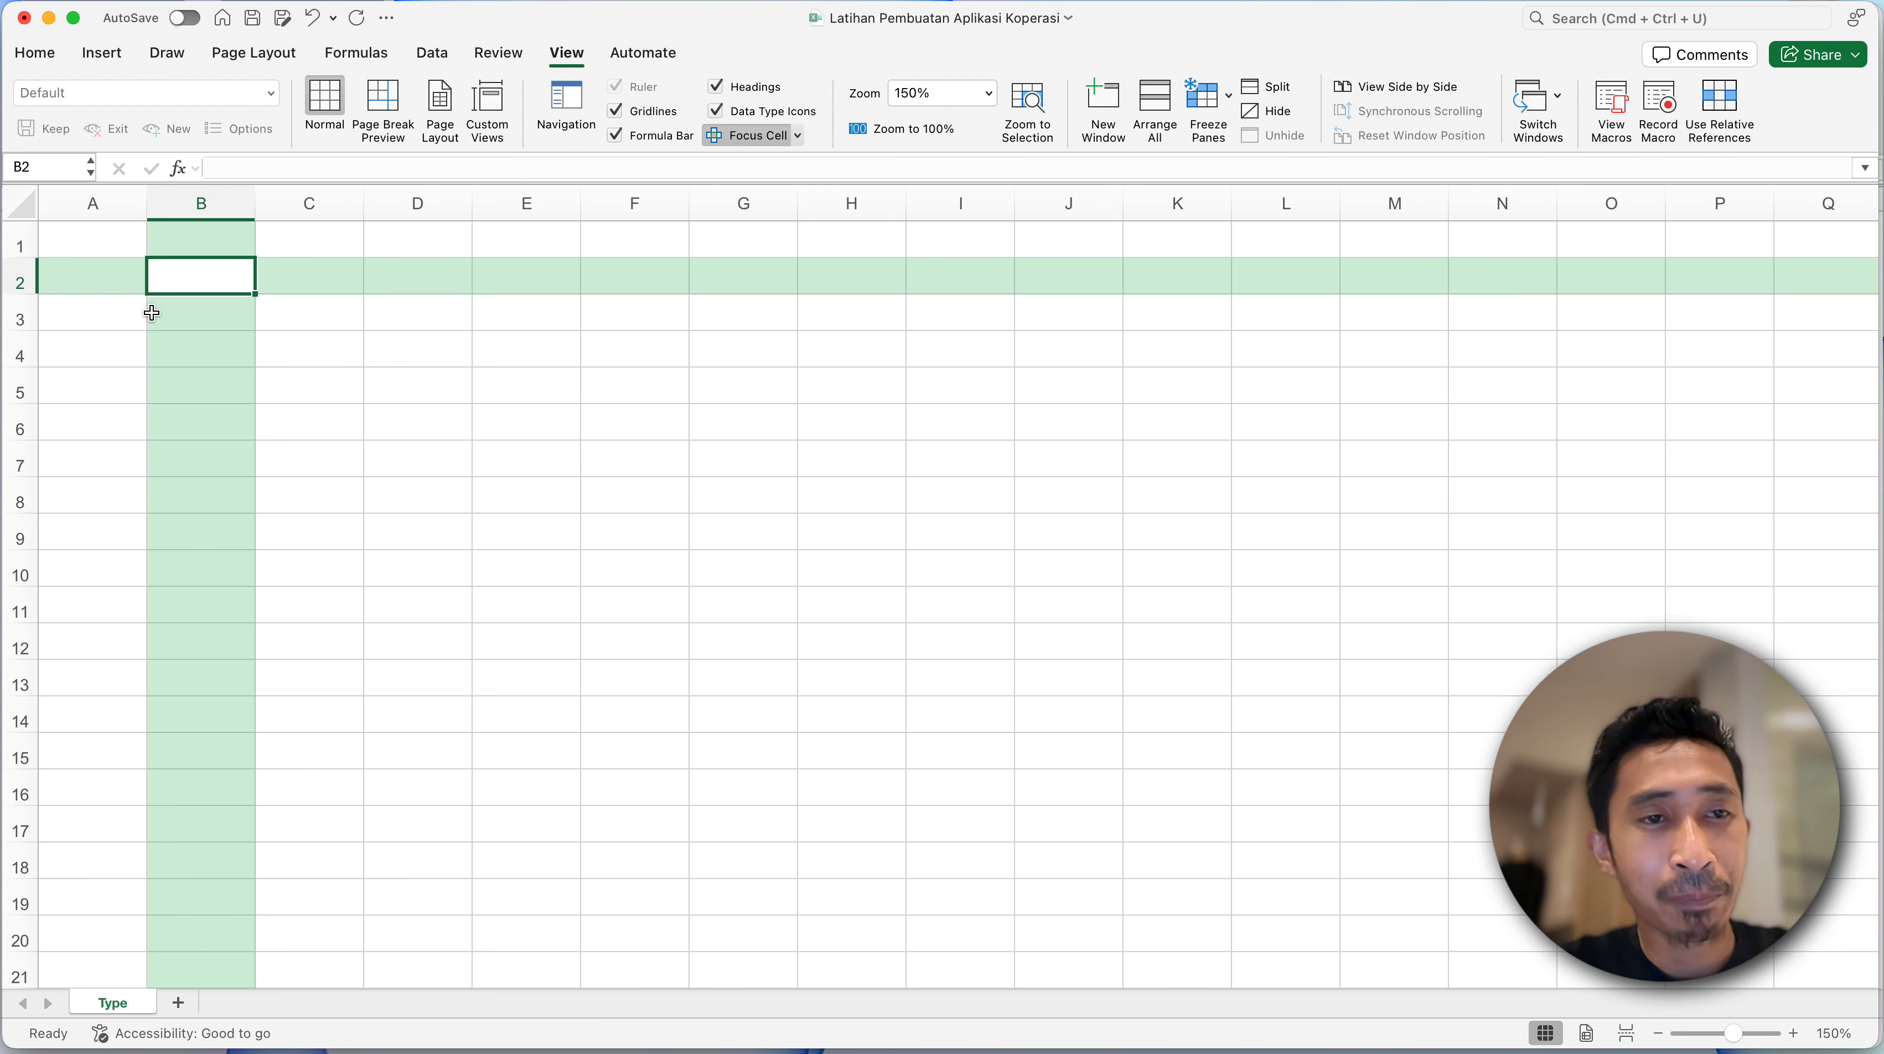
pyautogui.click(796, 135)
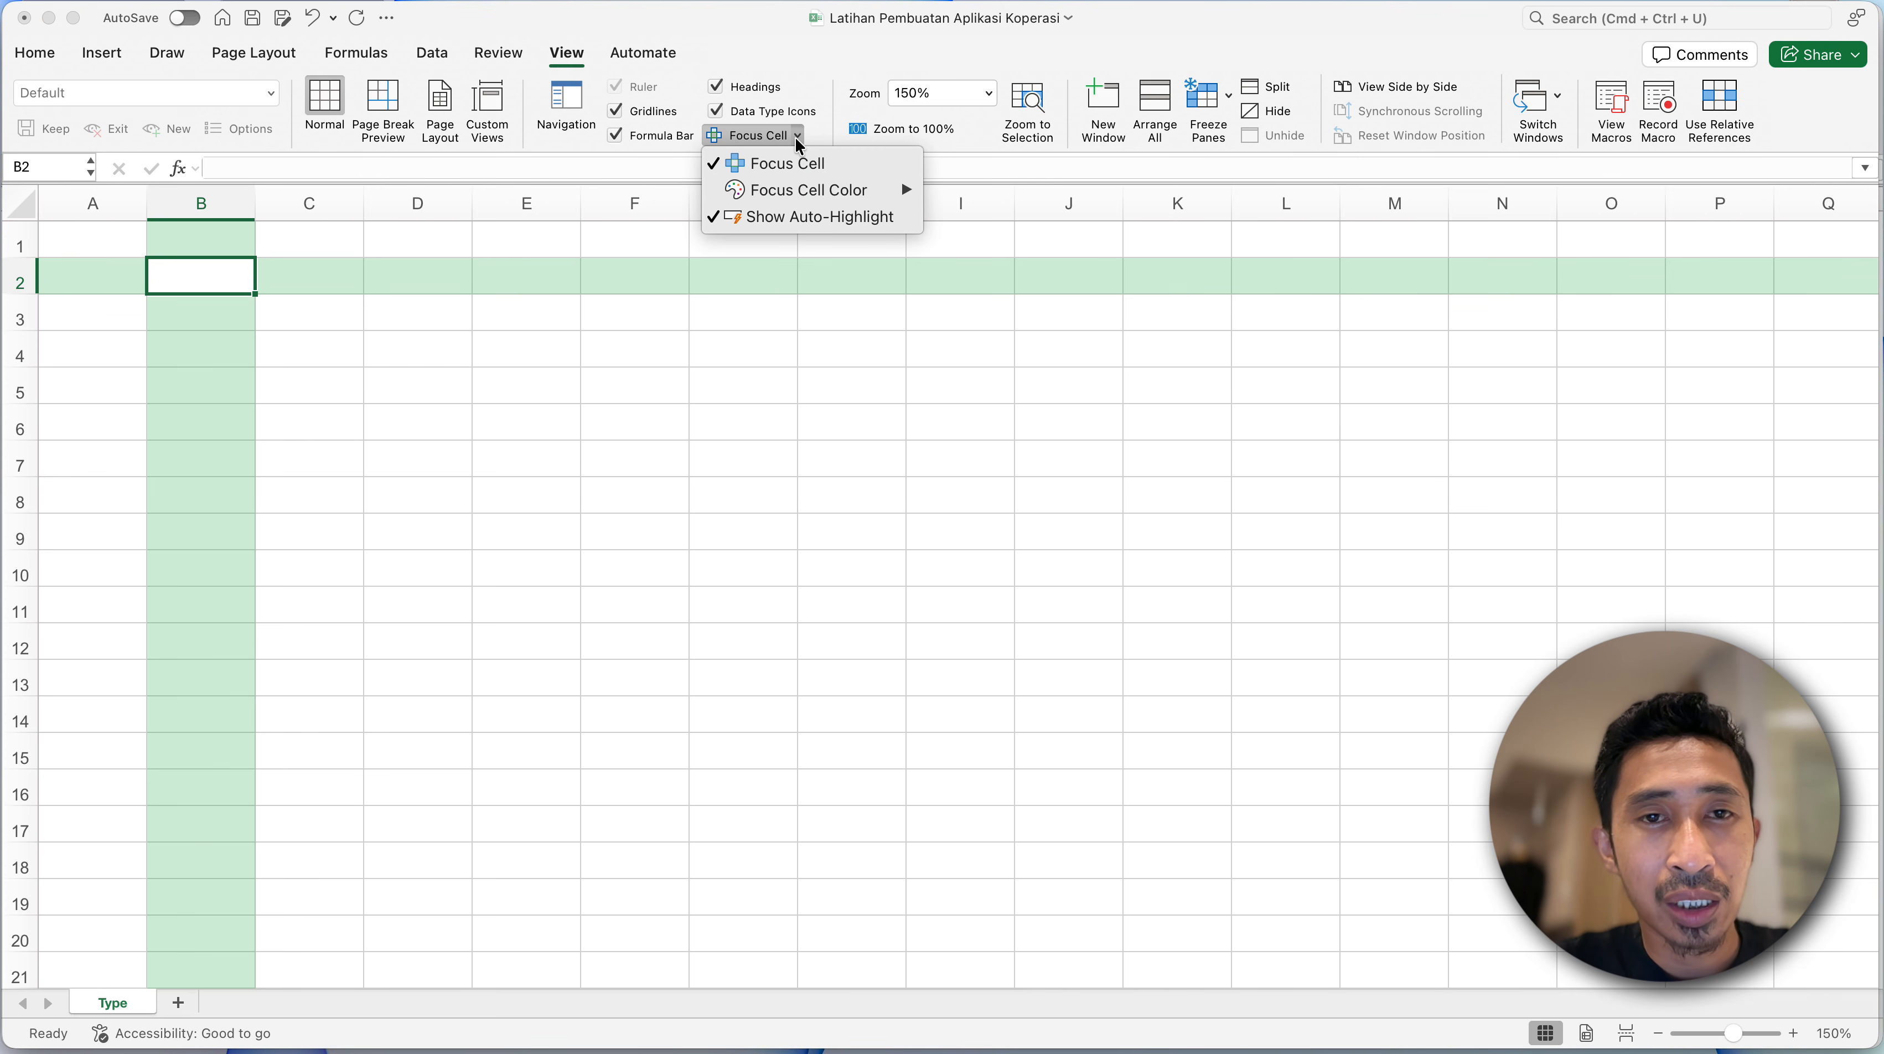
pyautogui.click(317, 312)
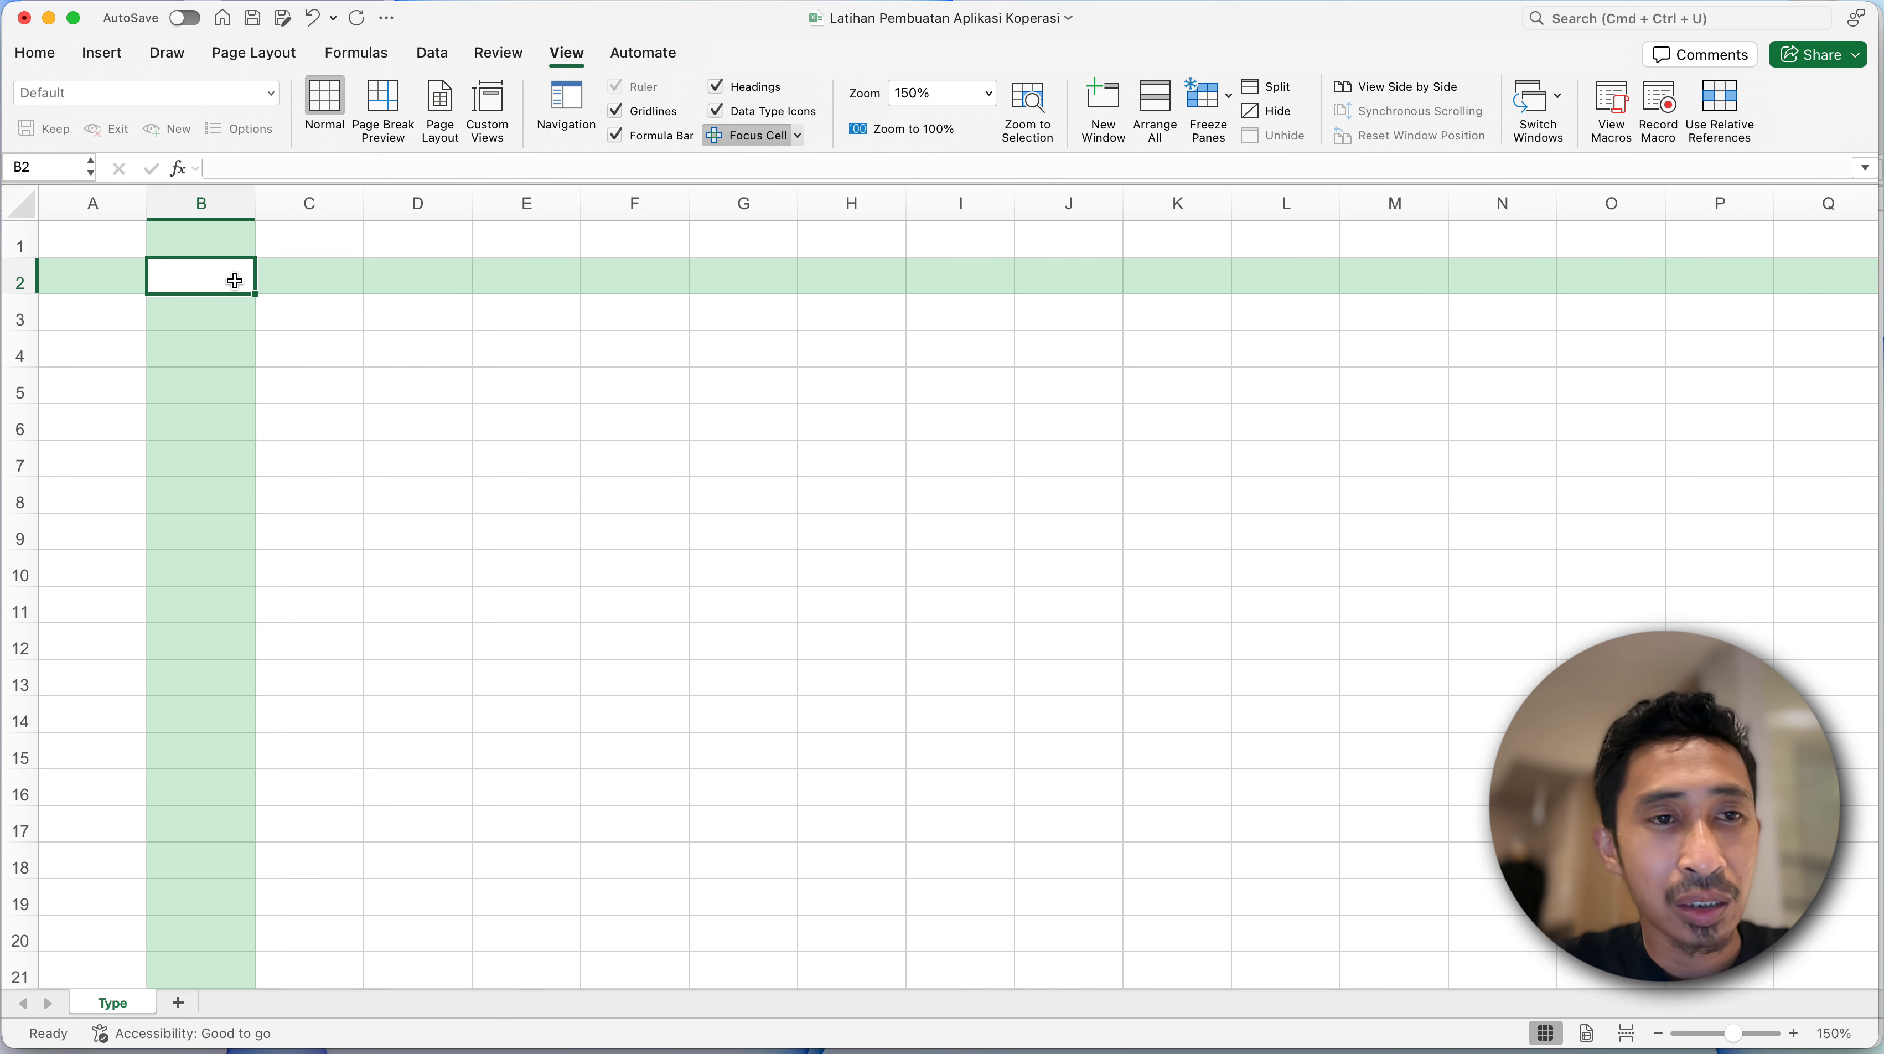
# - Enter the title Type Akun in cell B2 of the Type sheet
pyautogui.write('Type Akun')
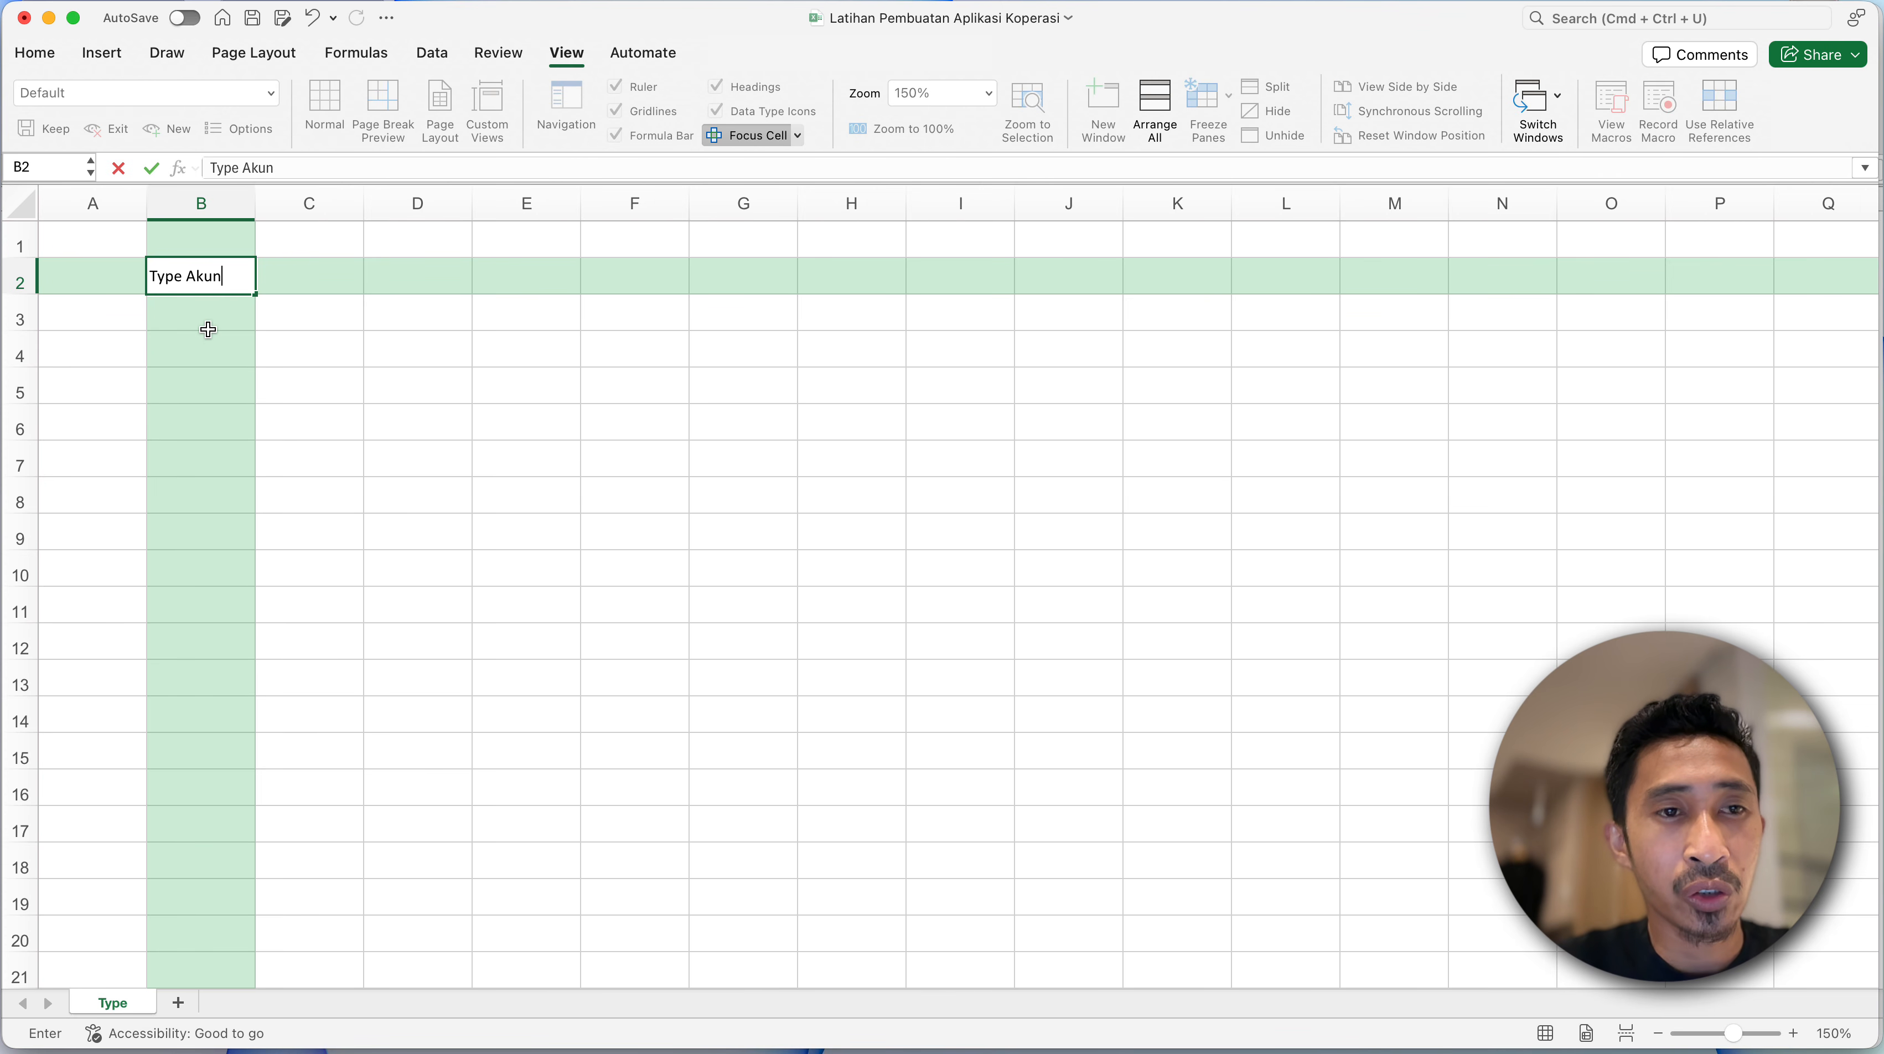
pyautogui.press('Return')
pyautogui.click(199, 288)
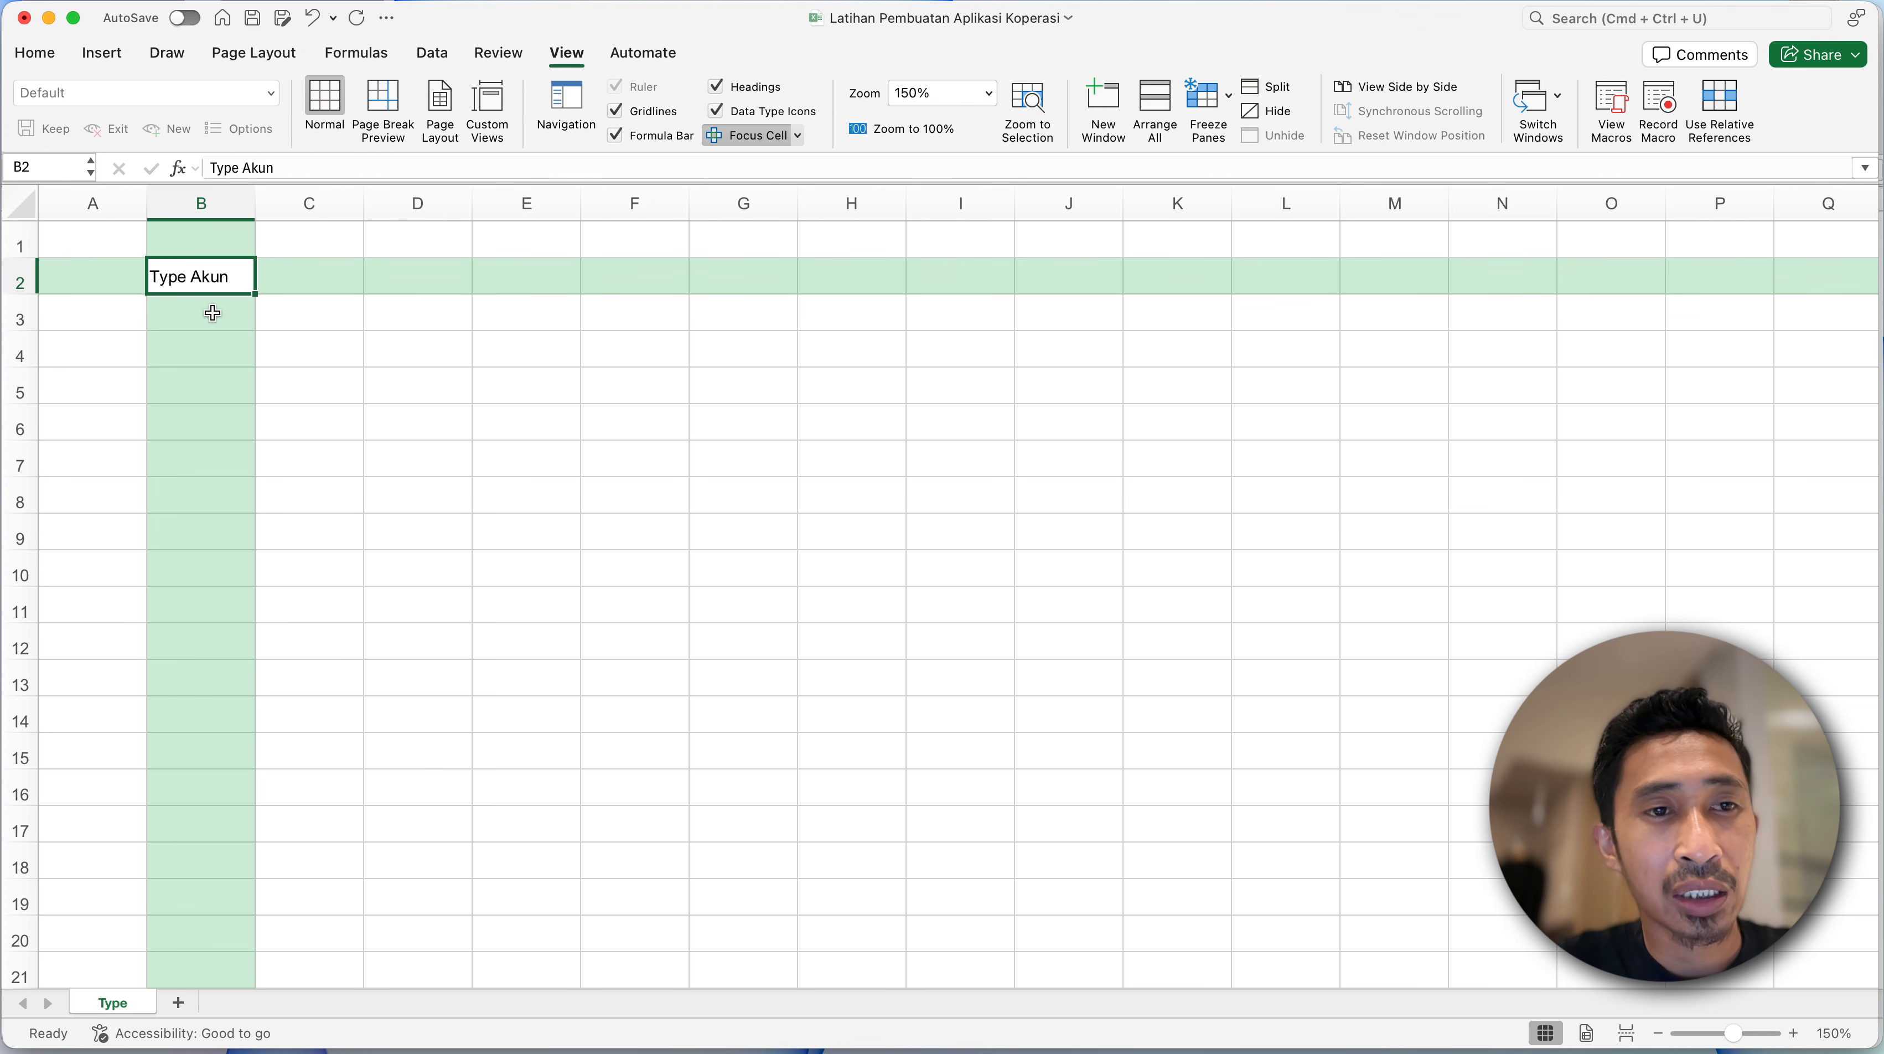
# - Switch to the Smart Accounting Finance (S.A.F) Koperasi SP workbook and examine the account type list on its TYPE sheet
pyautogui.hotkey('ctrl', 'Down')
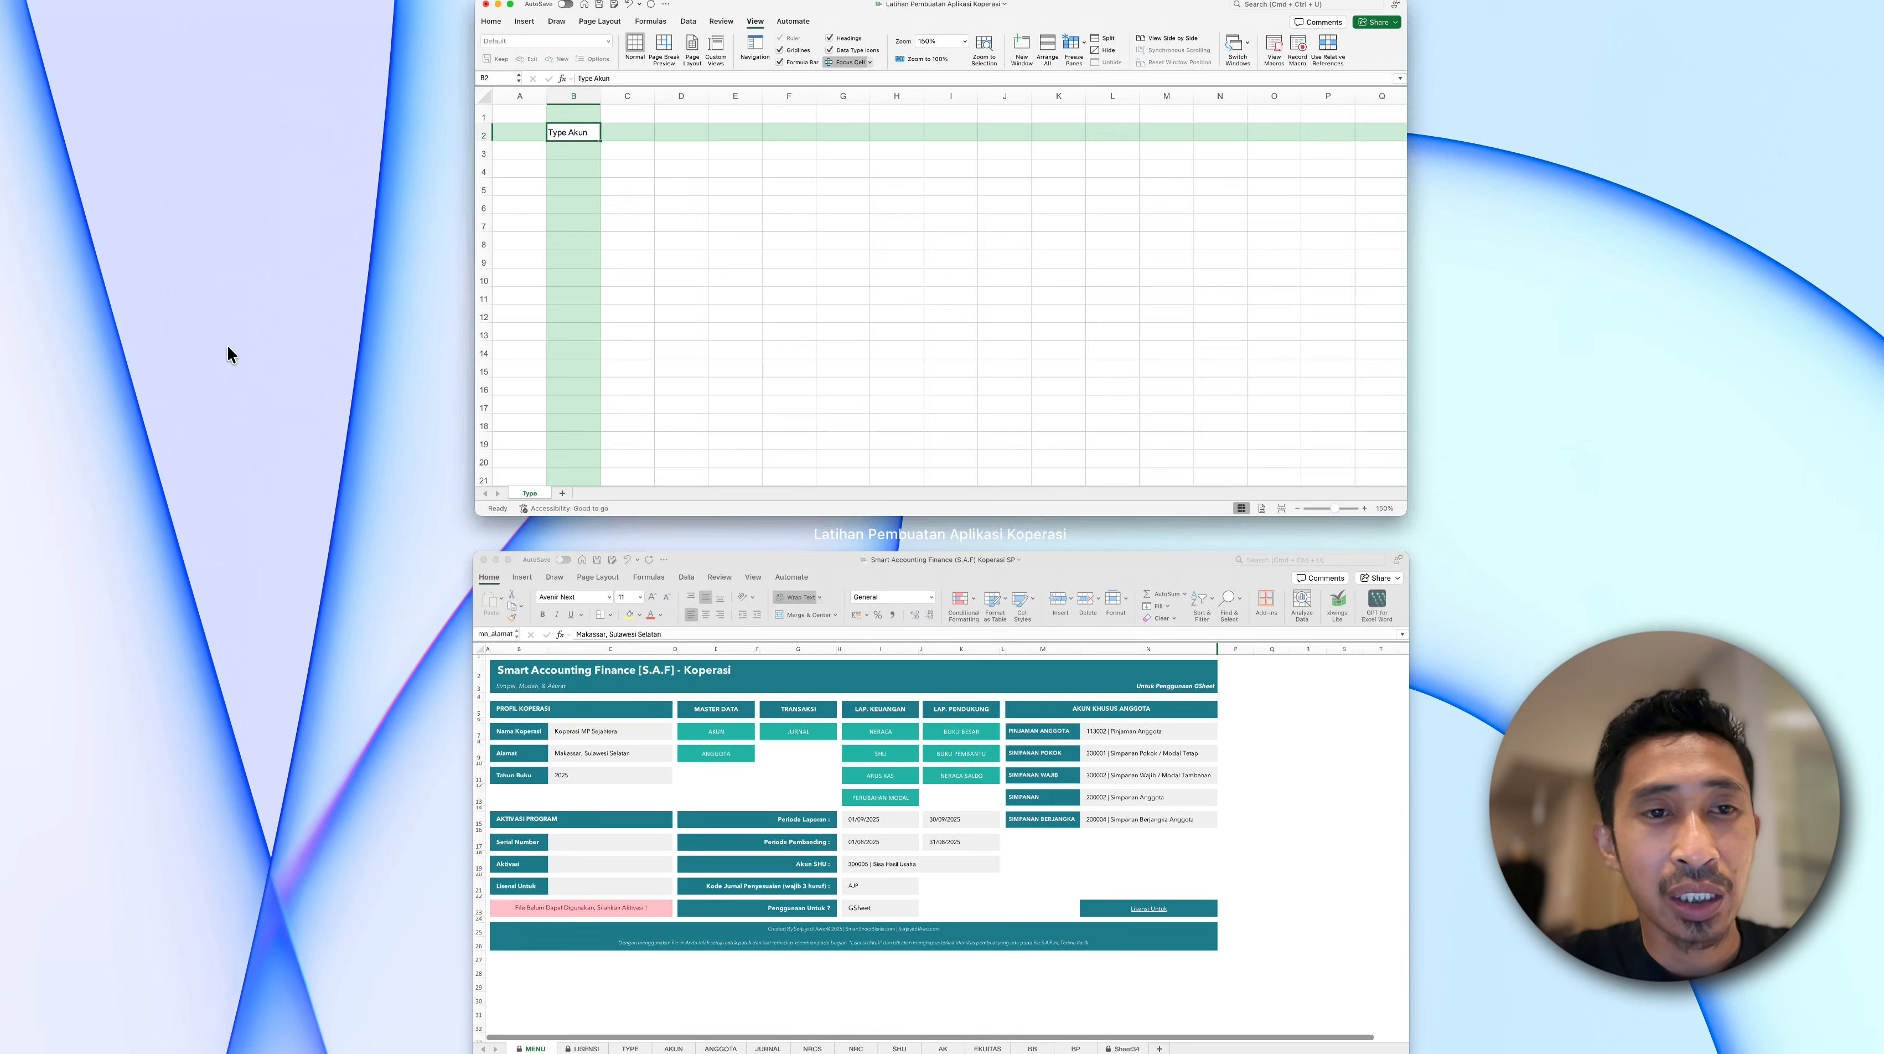
pyautogui.click(673, 698)
pyautogui.click(339, 1000)
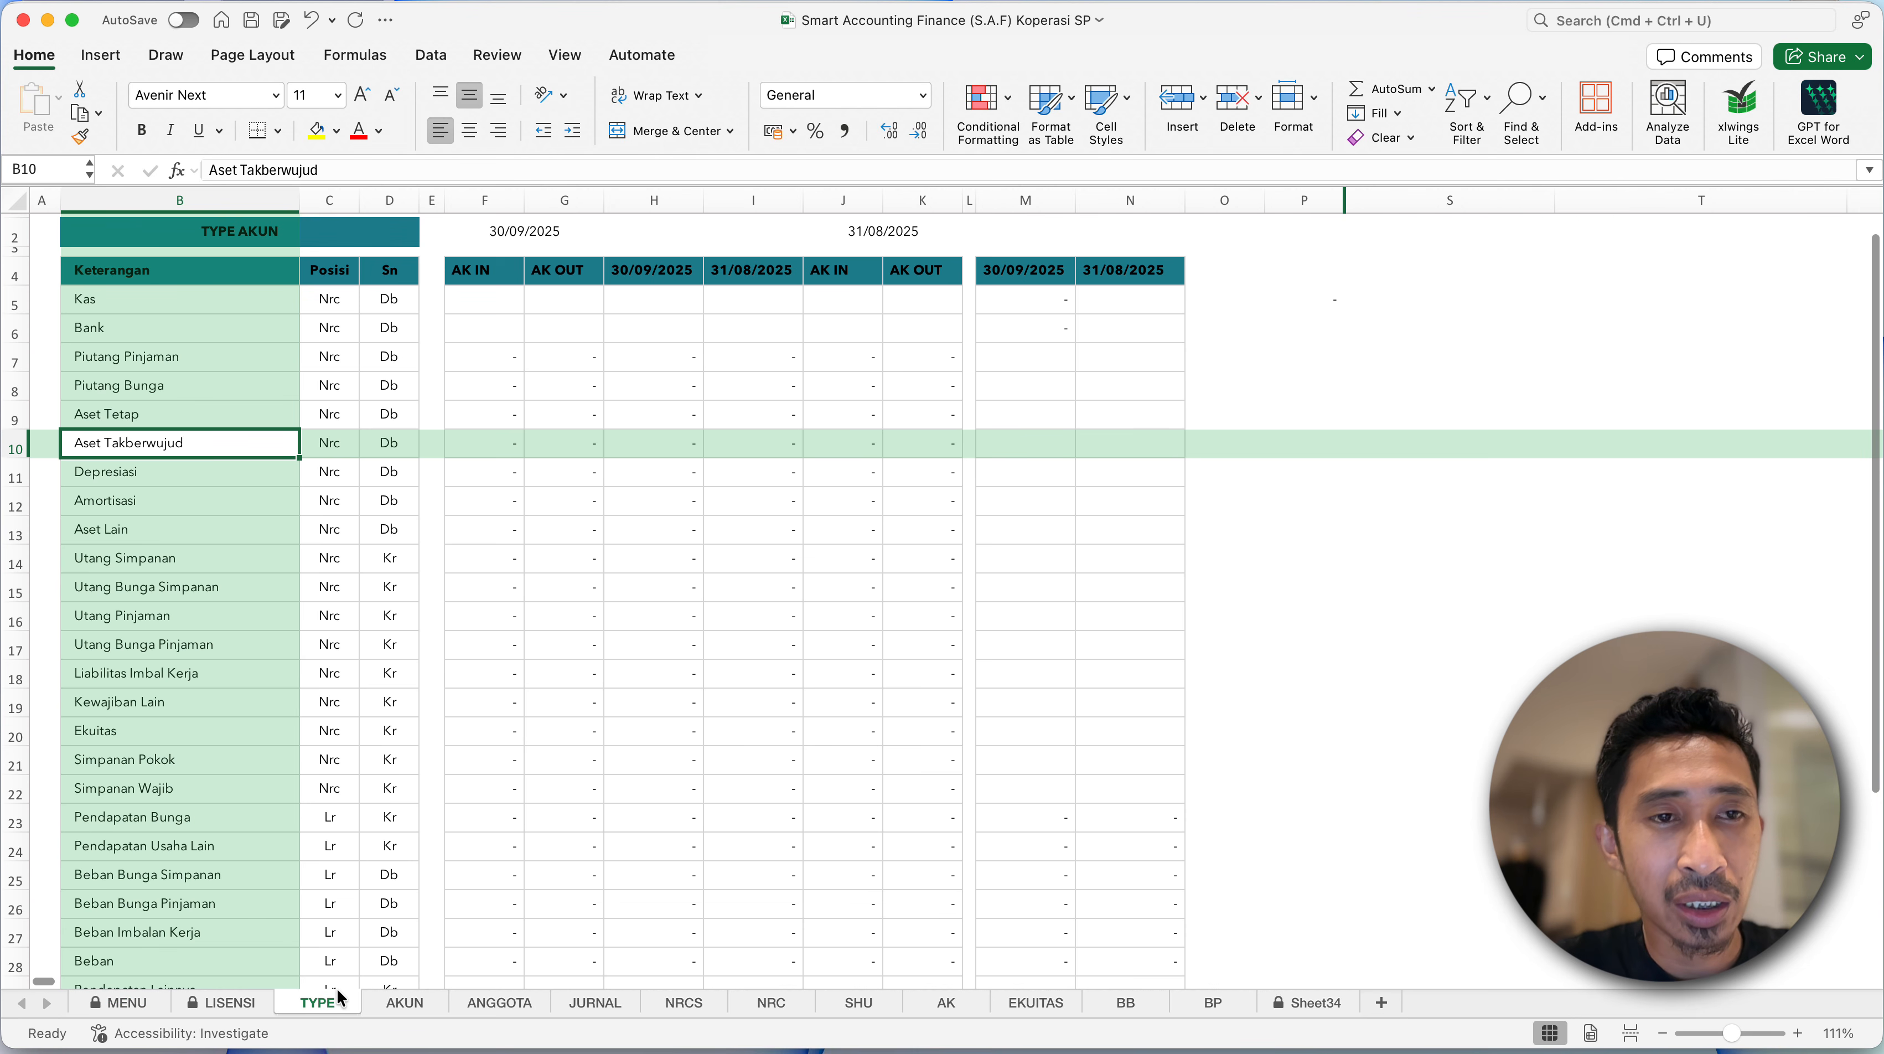
pyautogui.click(223, 303)
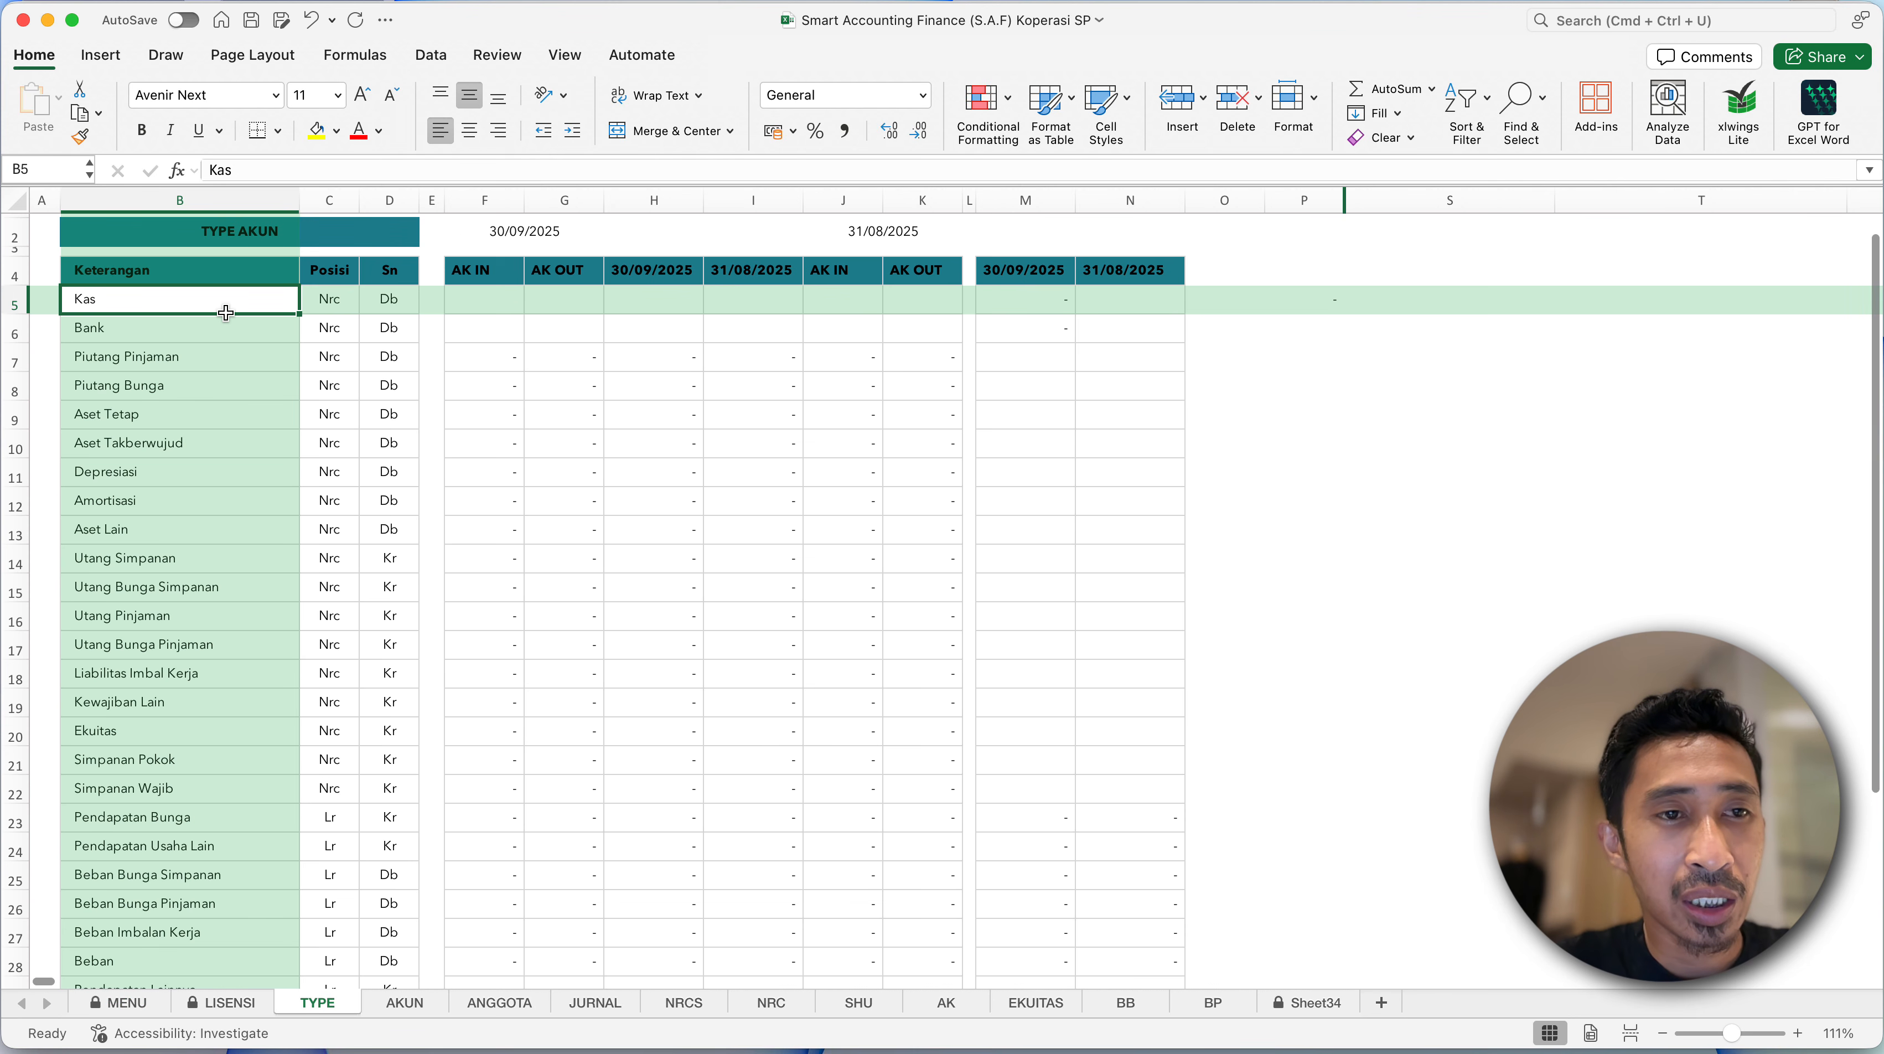
# - Copy the account type table B4:D30, covering the Keterangan, Posisi and Sn columns, from the TYPE sheet
pyautogui.click(218, 284)
pyautogui.keyDown('shift'); pyautogui.click(220, 641); pyautogui.keyUp('shift')
pyautogui.keyDown('shift'); pyautogui.click(204, 849); pyautogui.keyUp('shift')
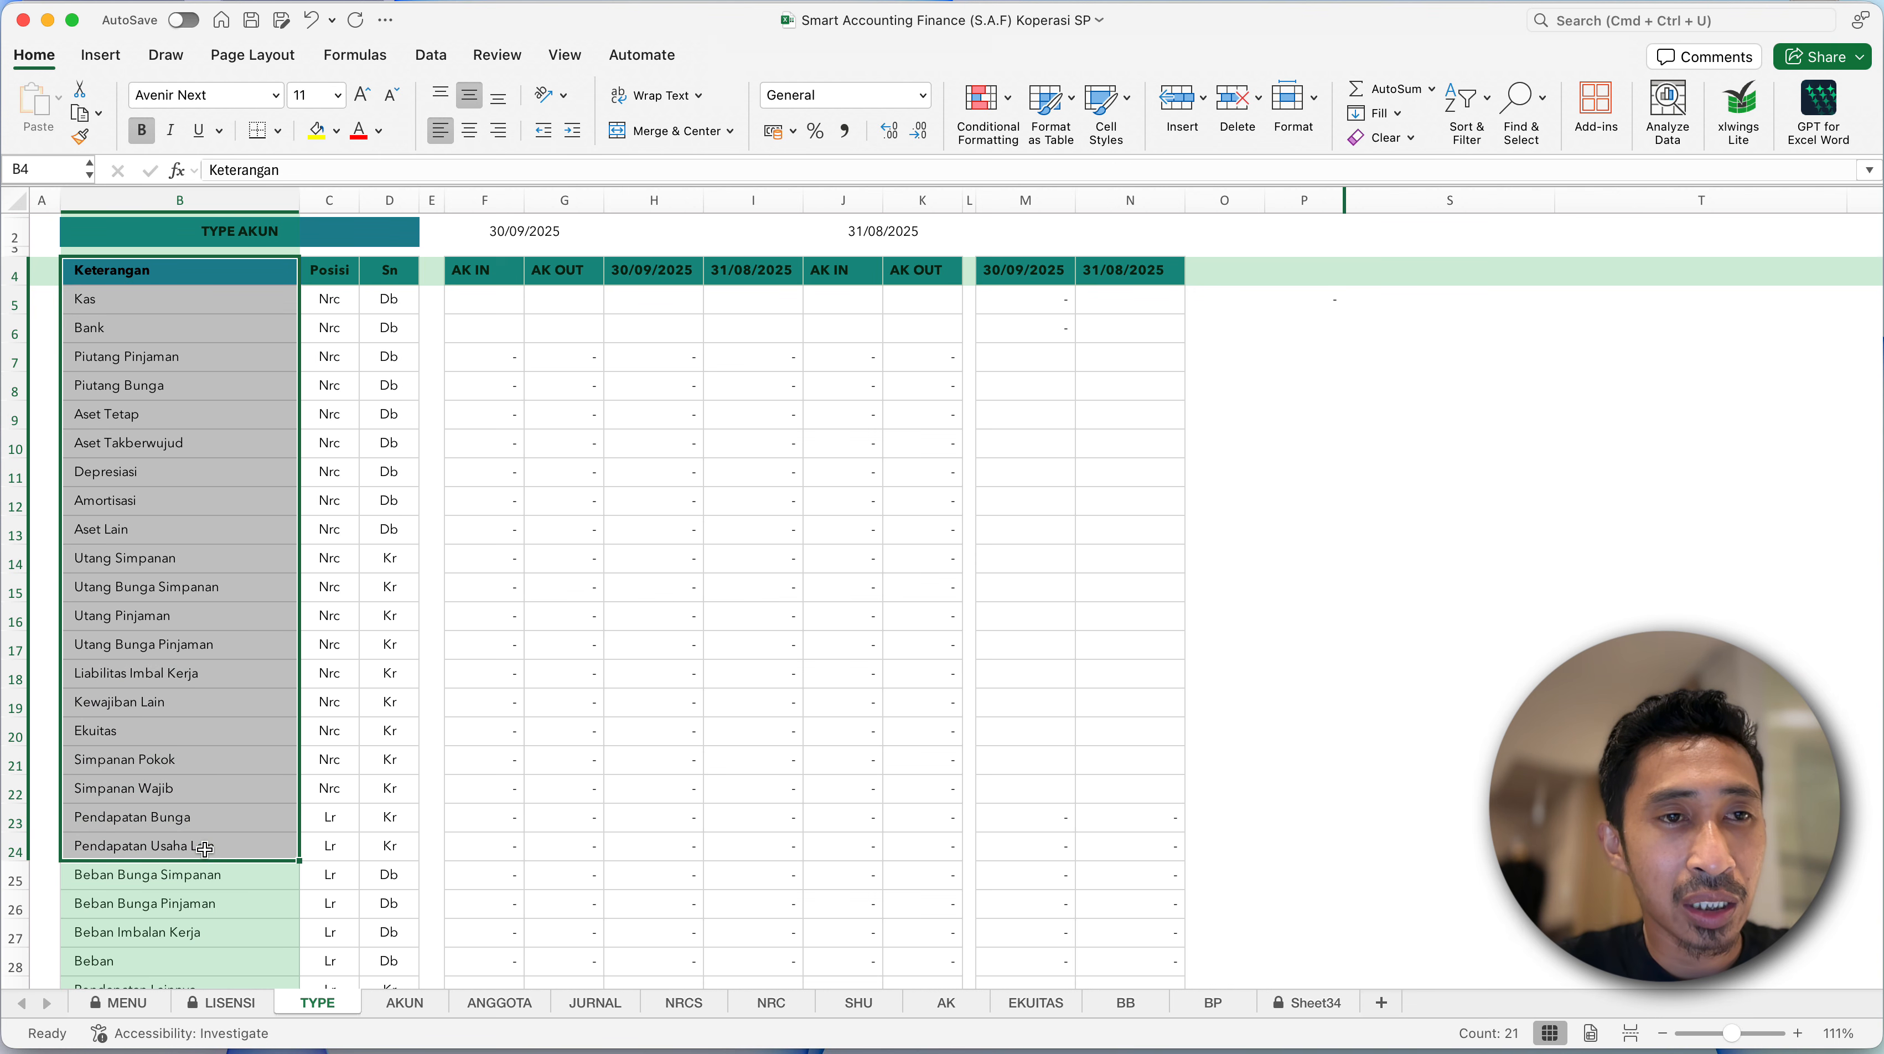
pyautogui.keyDown('shift'); pyautogui.click(198, 928); pyautogui.keyUp('shift')
pyautogui.scroll(-2, 195, 968)
pyautogui.scroll(-3, 196, 962)
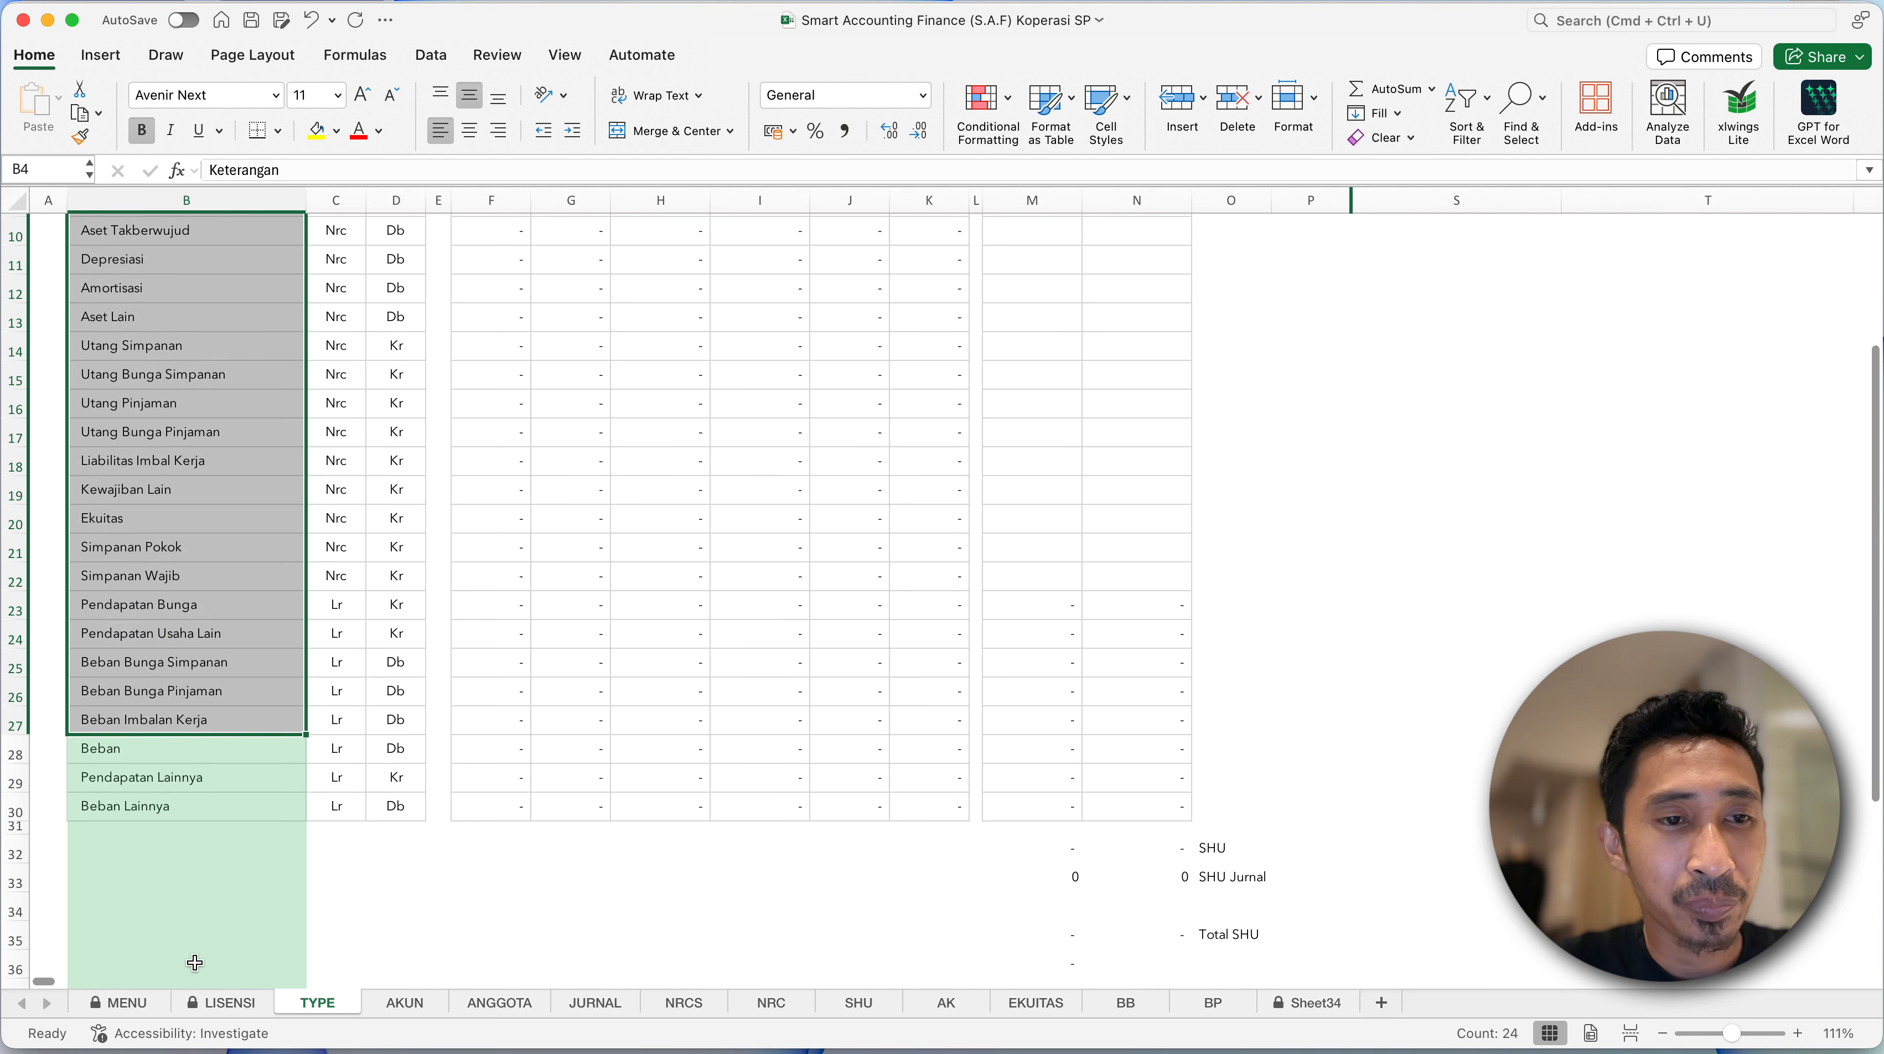
pyautogui.keyDown('shift'); pyautogui.click(199, 804); pyautogui.keyUp('shift')
pyautogui.scroll(3, 211, 604)
pyautogui.scroll(2, 210, 604)
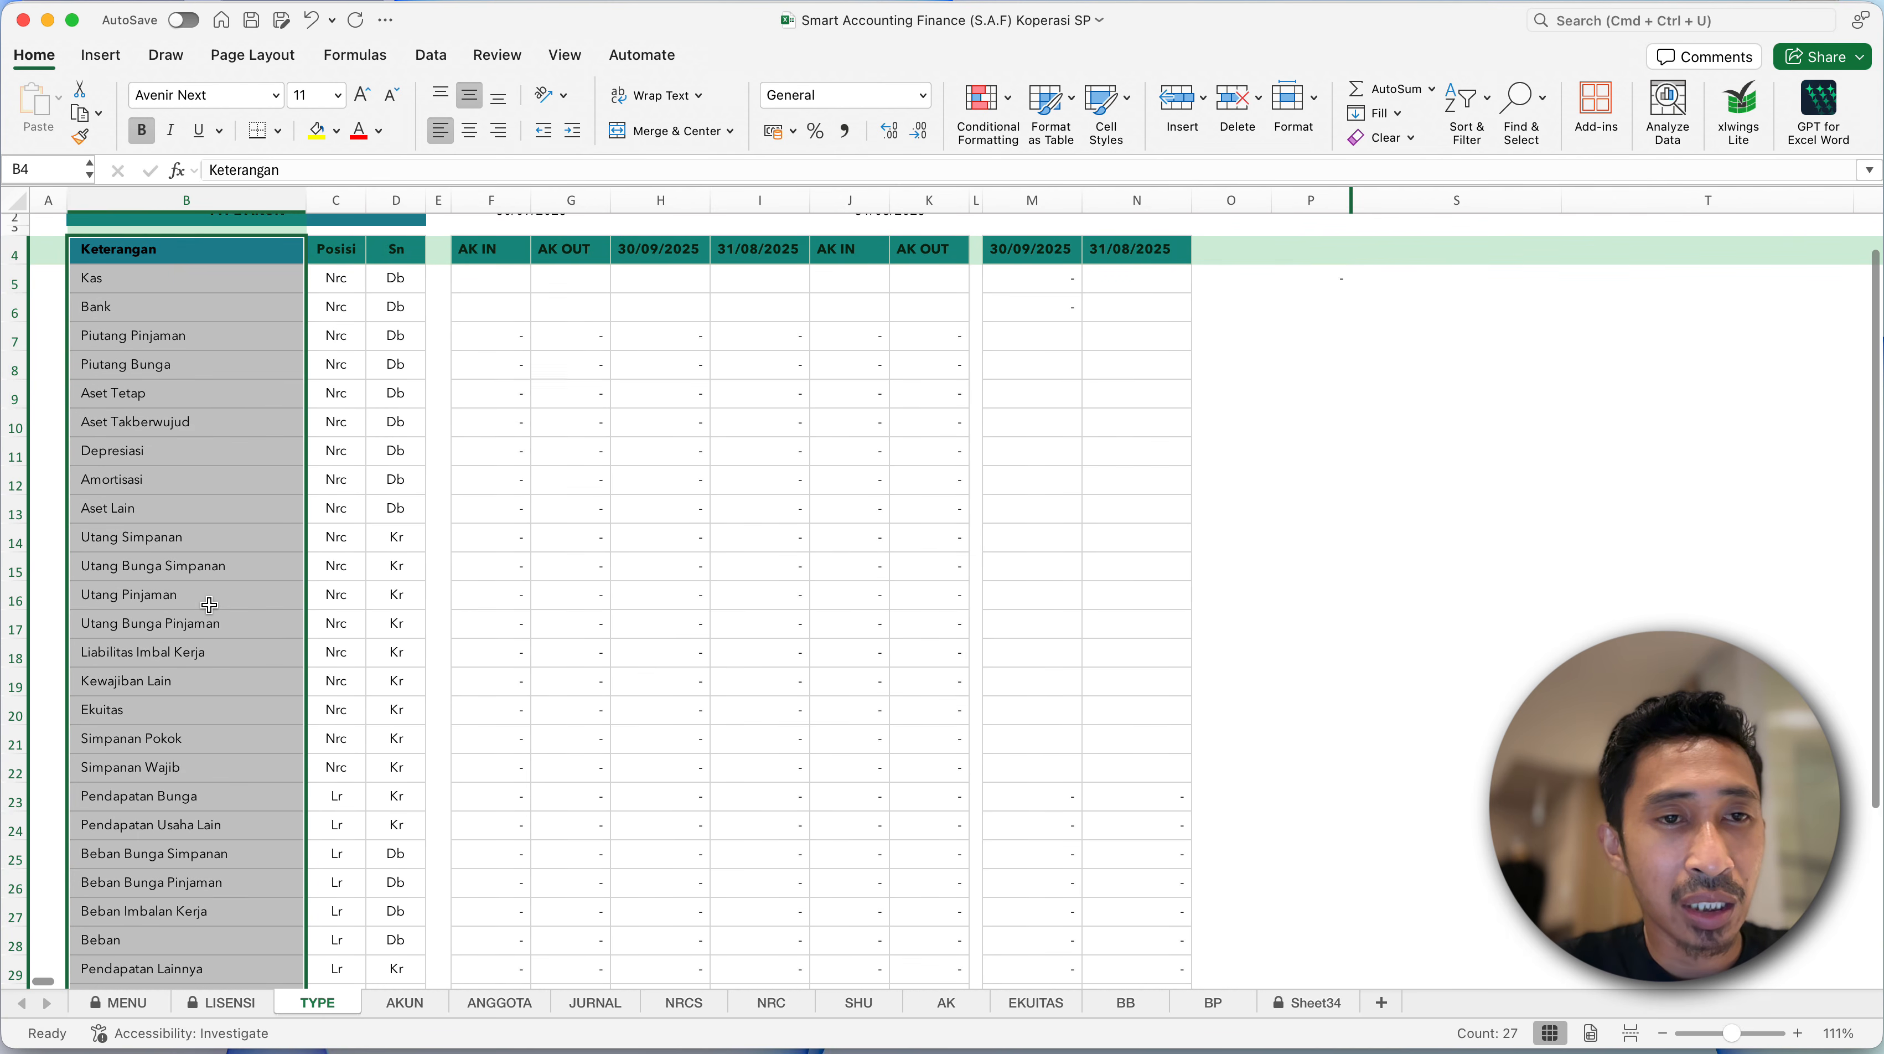
pyautogui.scroll(-1, 208, 605)
pyautogui.scroll(1, 209, 604)
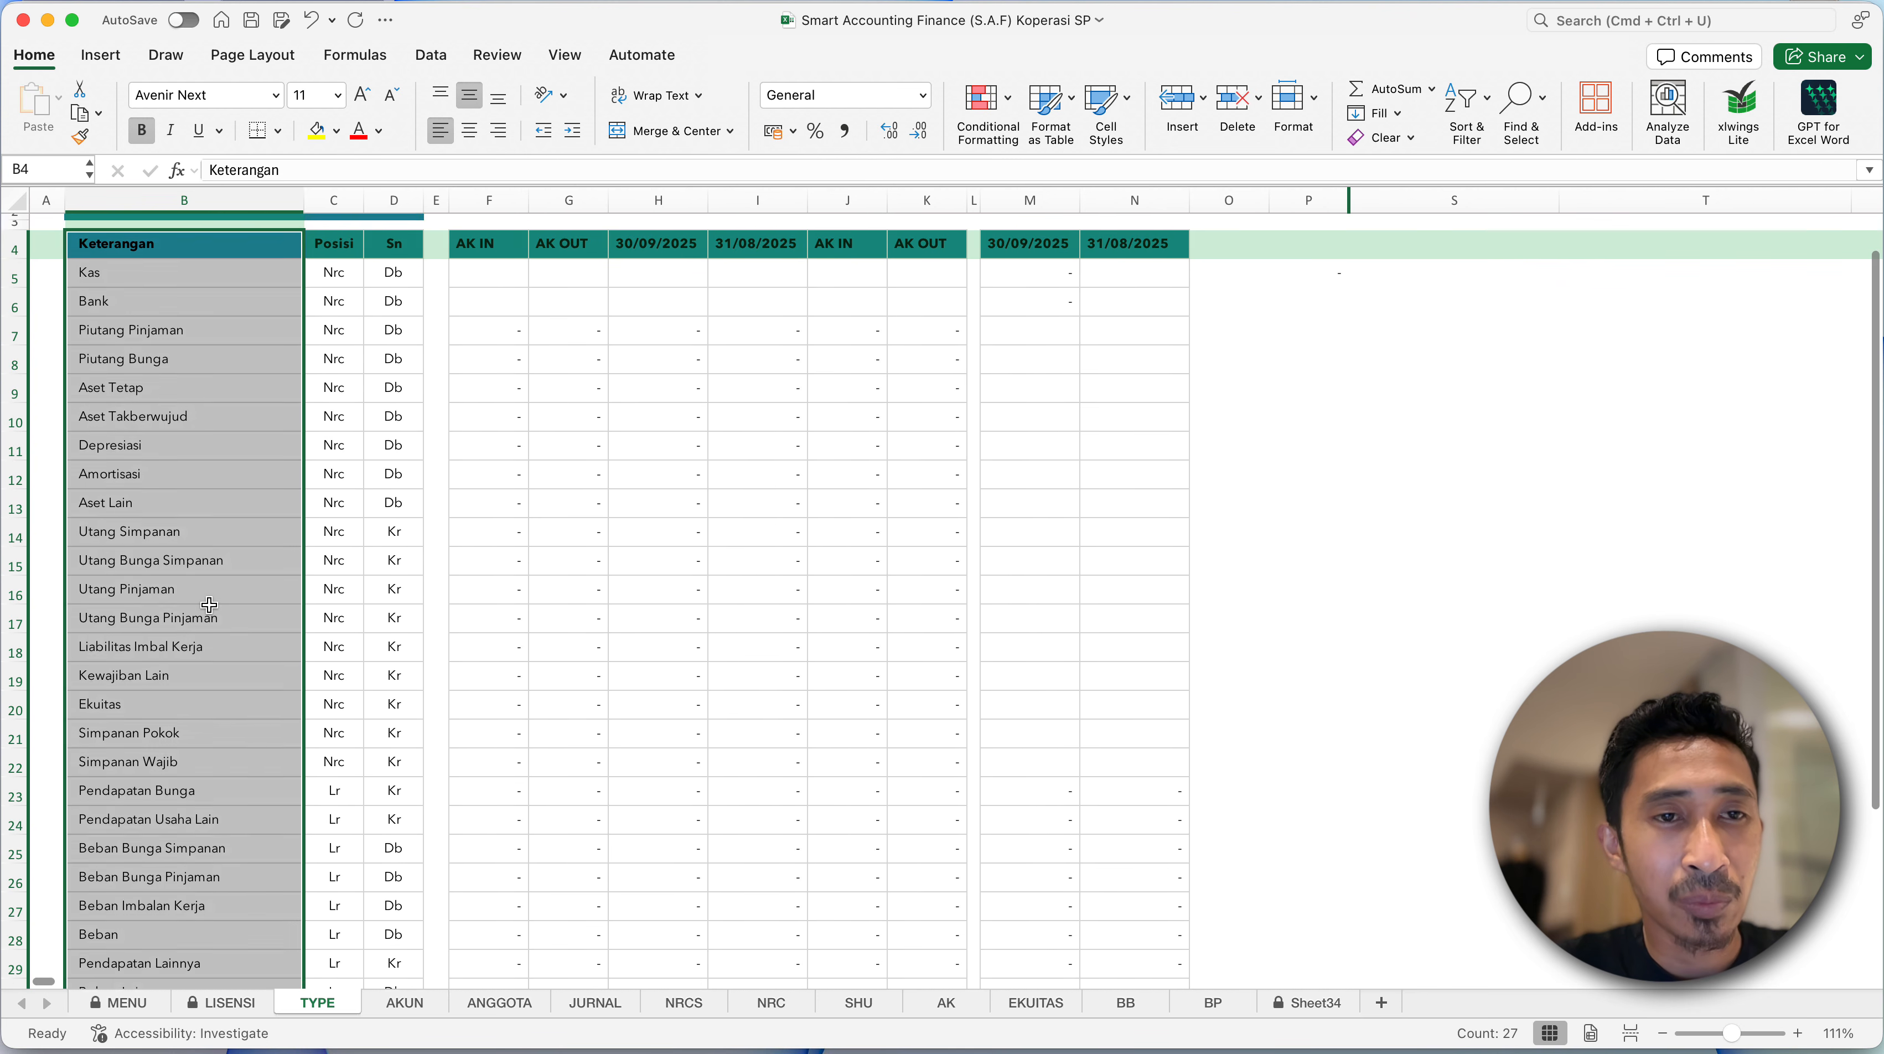
pyautogui.scroll(-3, 210, 615)
pyautogui.keyDown('shift'); pyautogui.click(398, 782); pyautogui.keyUp('shift')
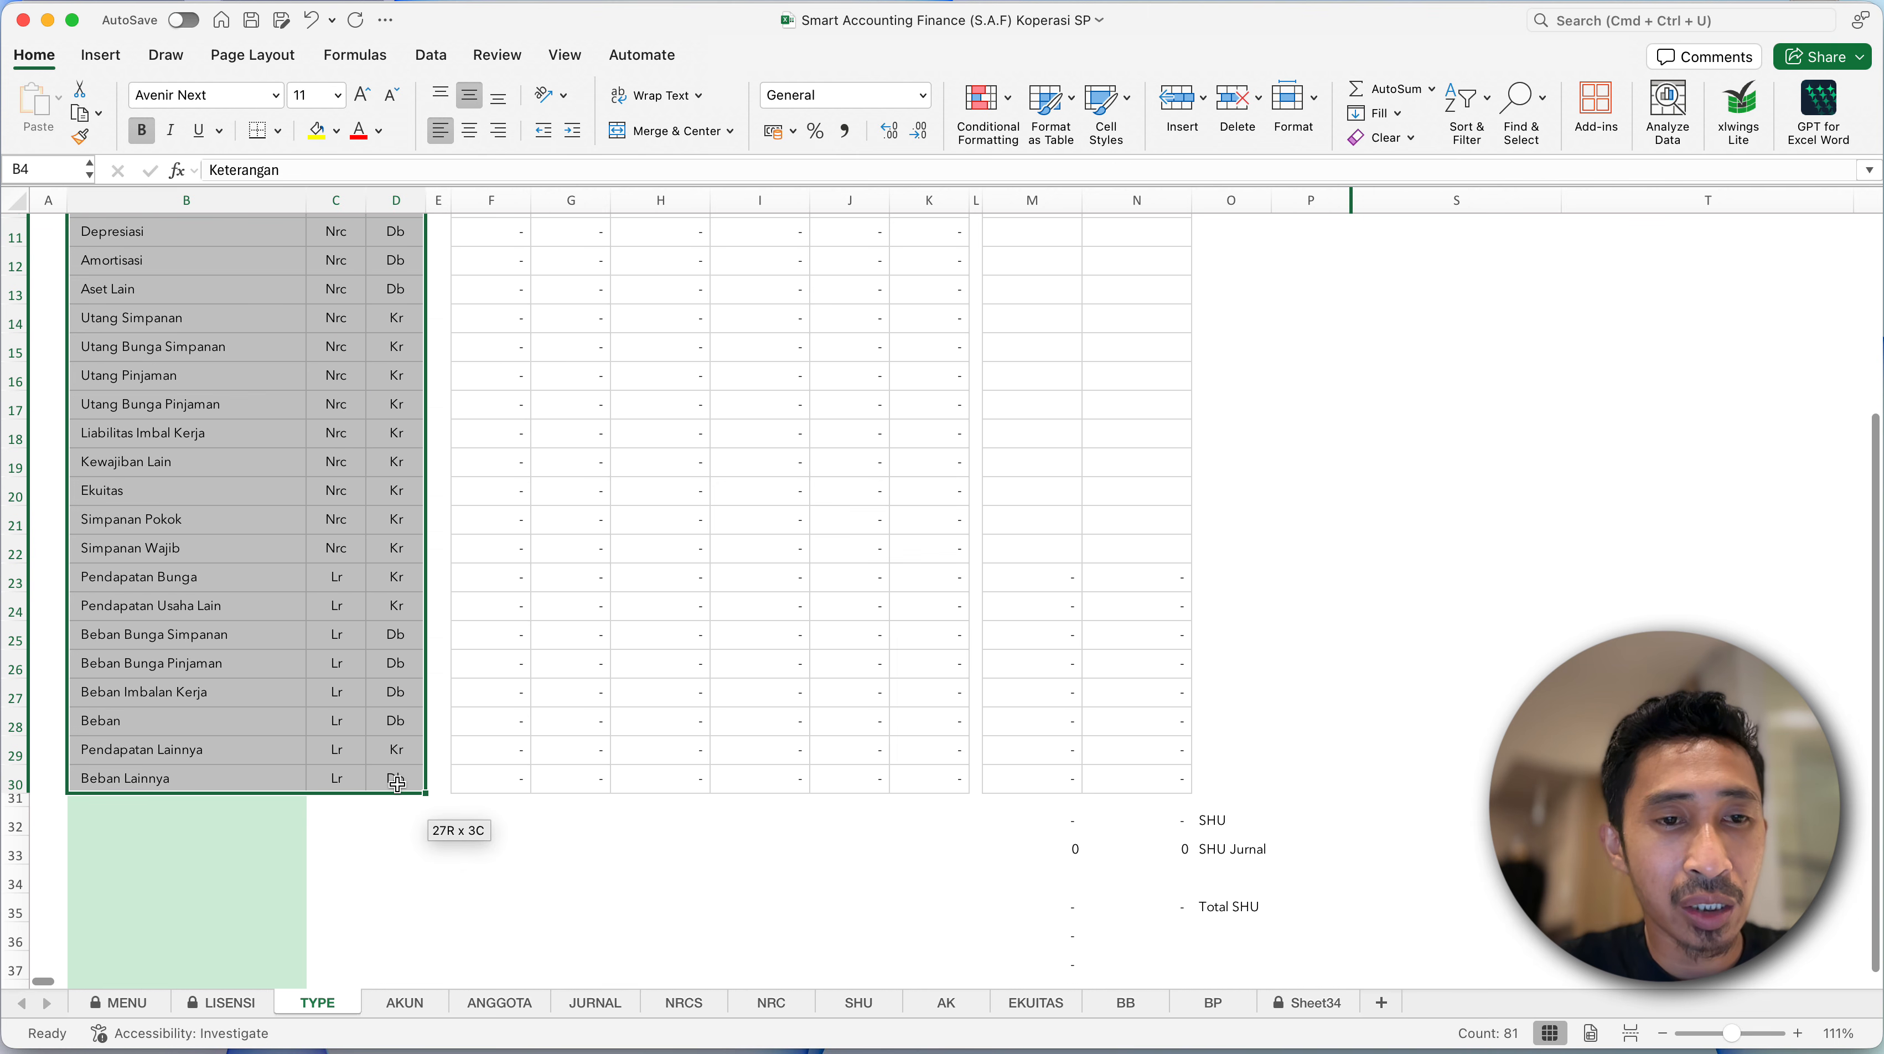
pyautogui.rightClick(373, 673)
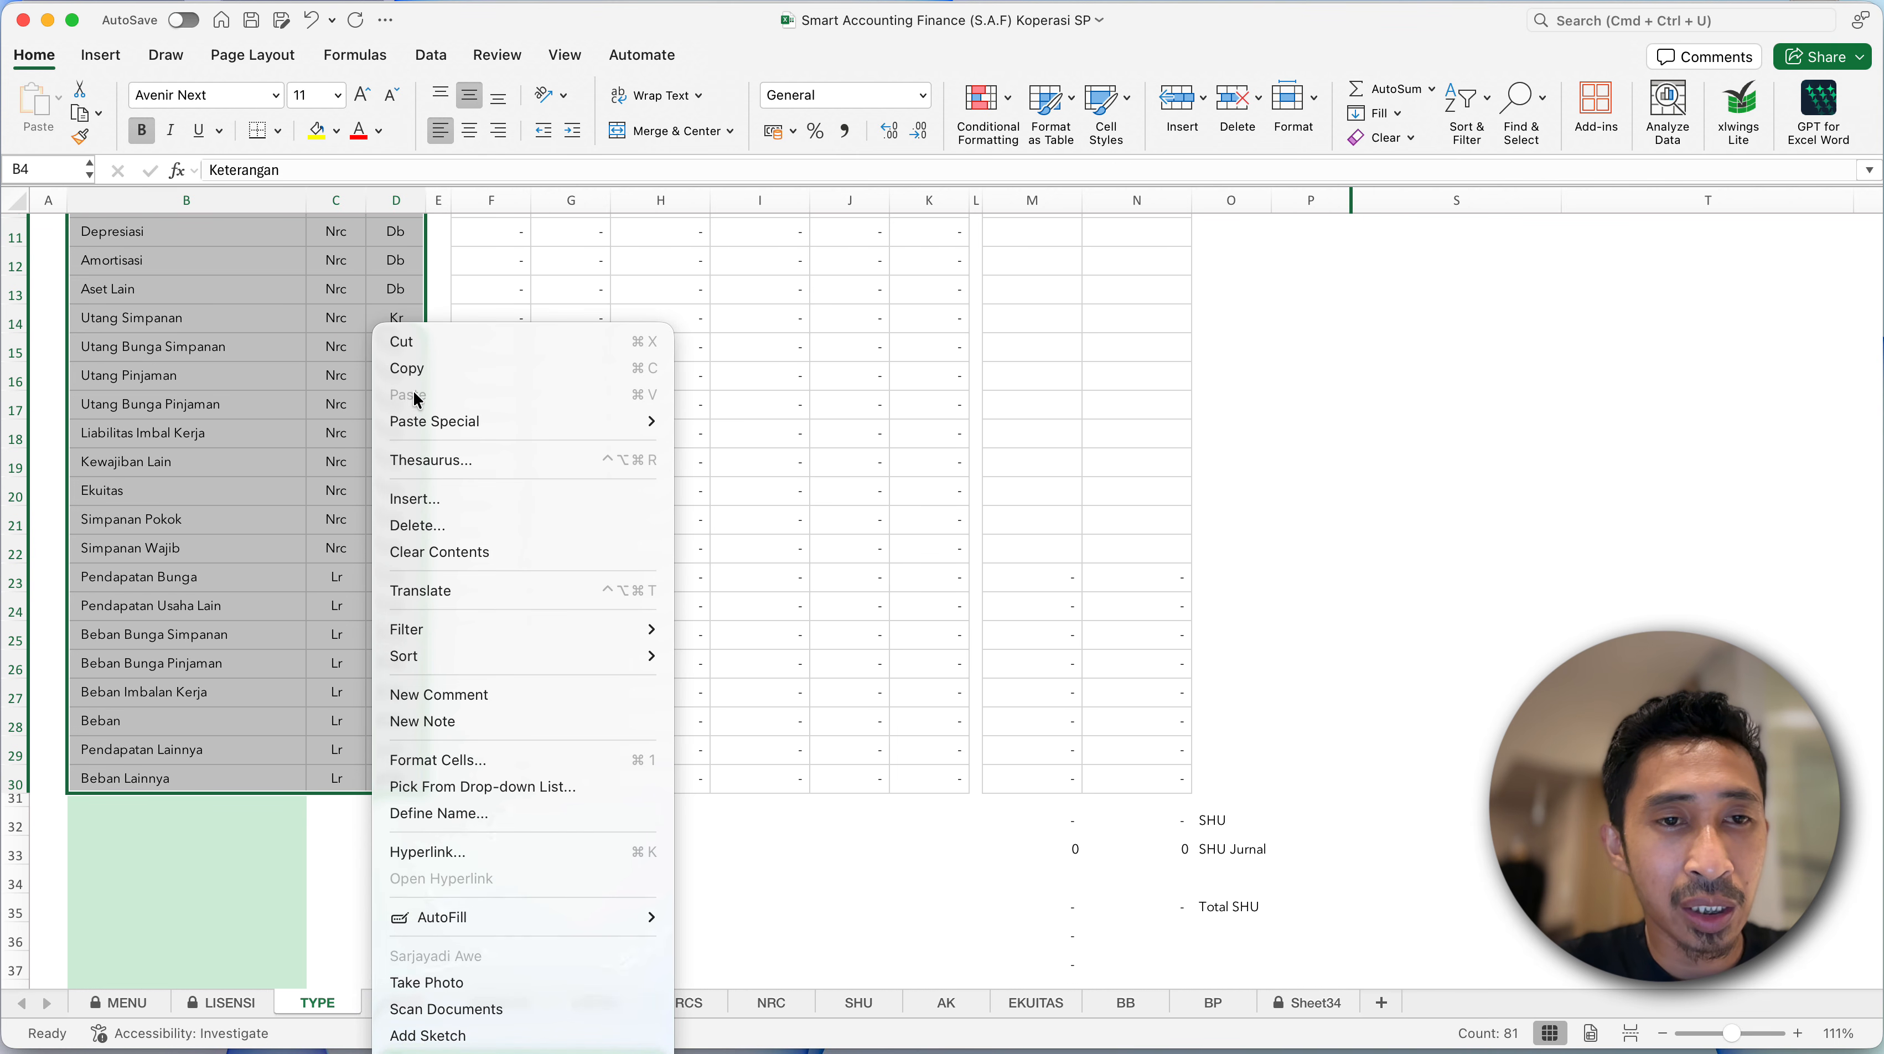
pyautogui.click(419, 368)
pyautogui.scroll(3, 415, 369)
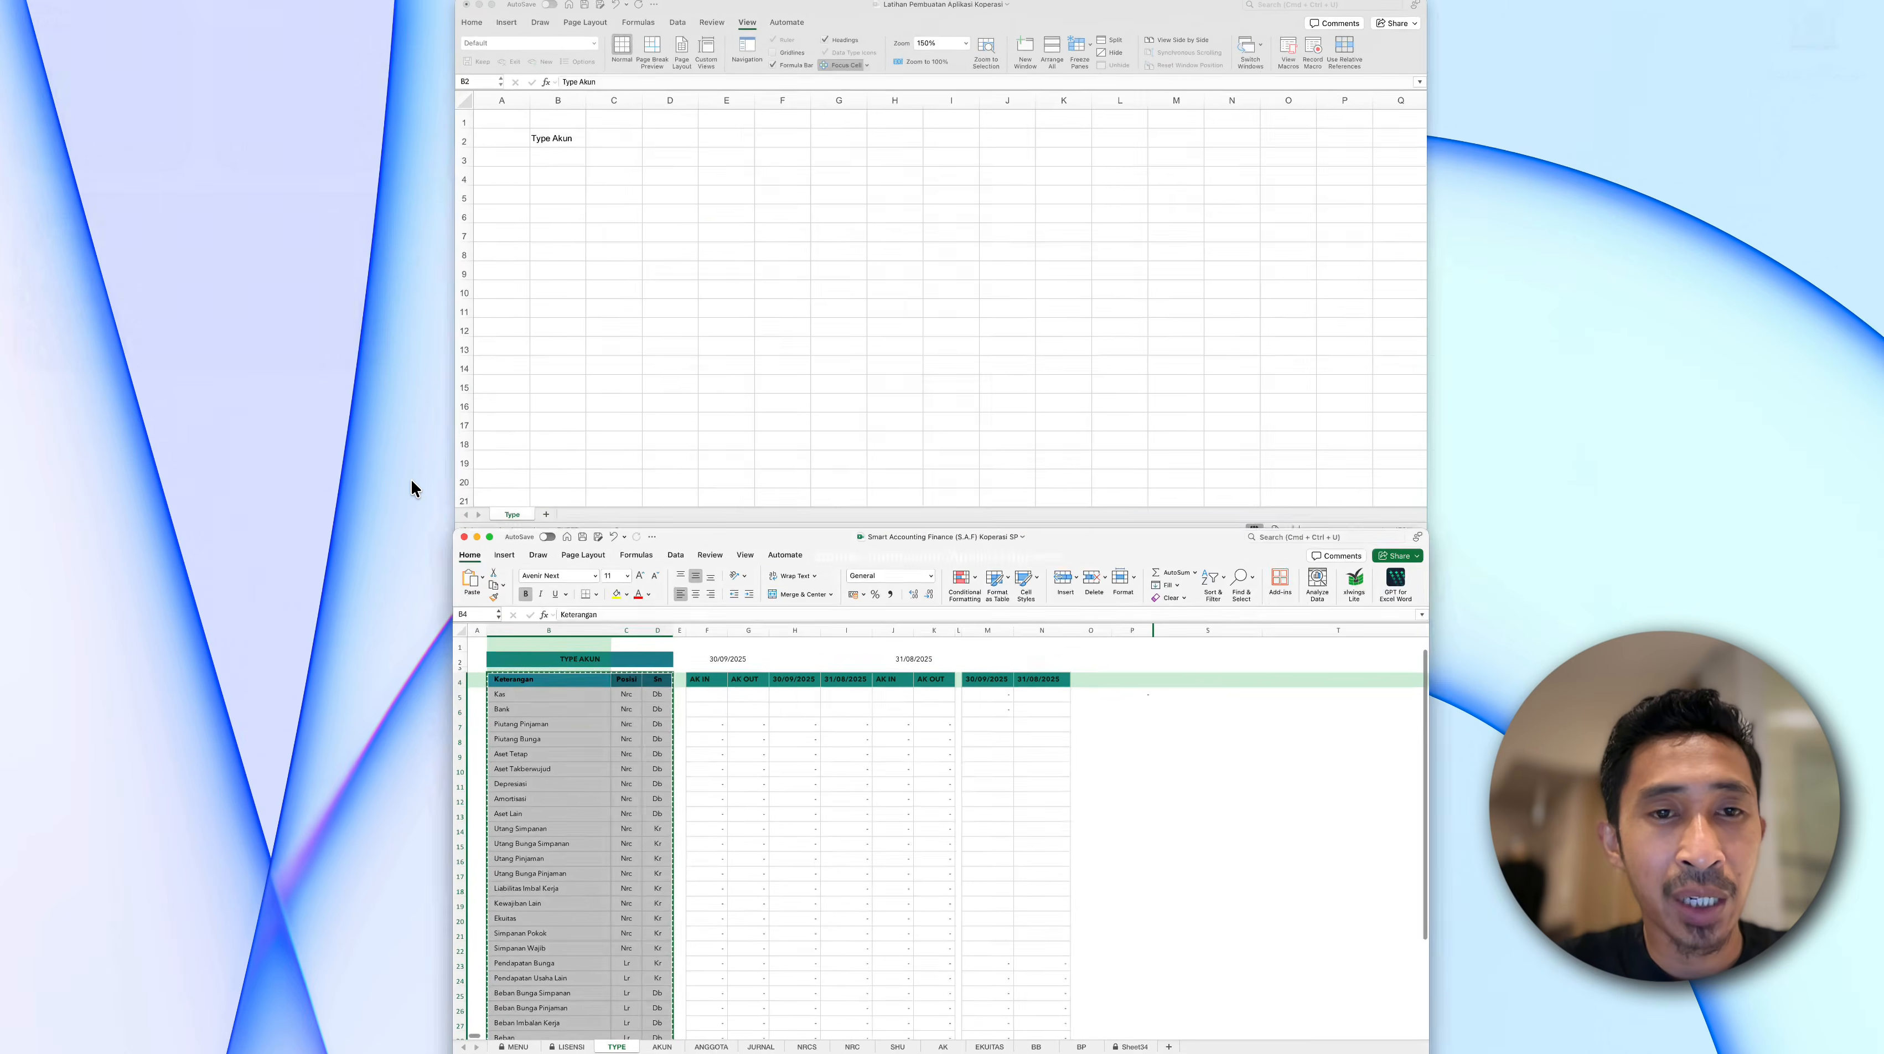
# - Switch to the Latihan Pembuatan Aplikasi Koperasi workbook and paste the copied table as values only, starting at cell B3 of the Type sheet
pyautogui.click(649, 386)
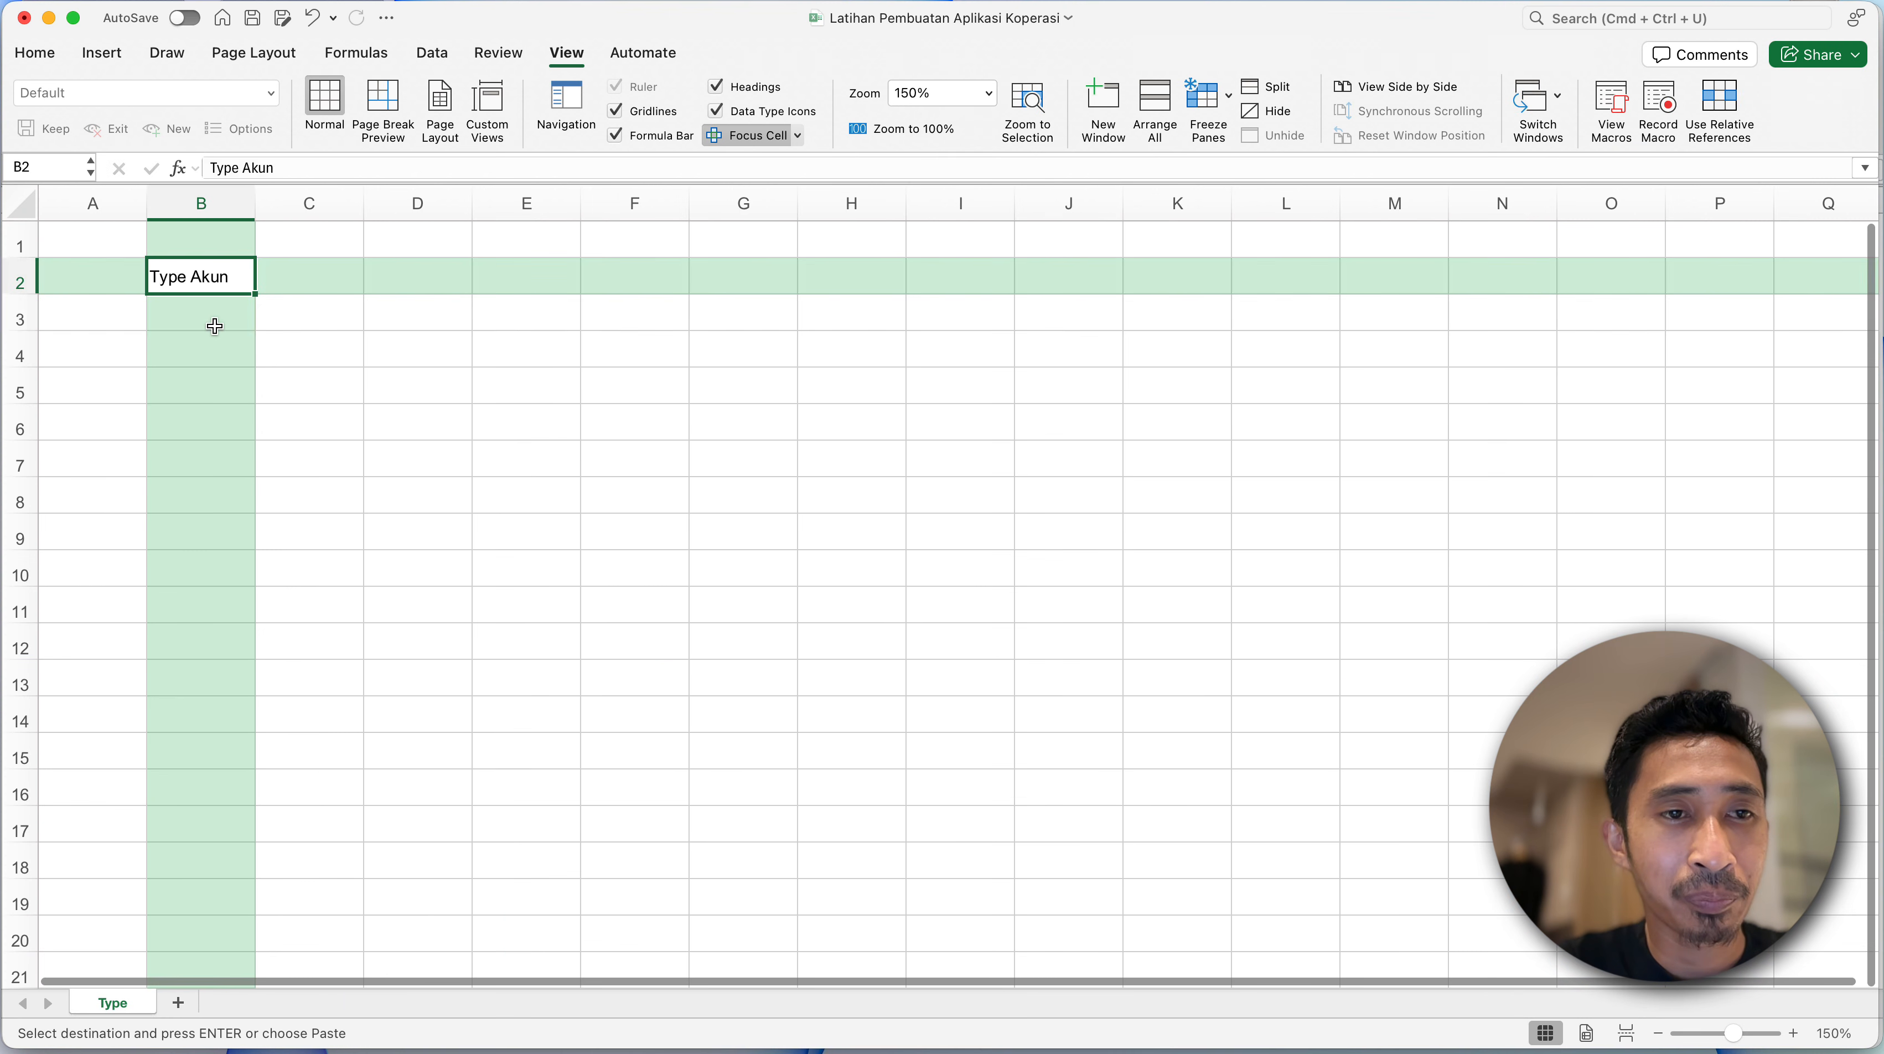
pyautogui.click(557, 160)
pyautogui.click(197, 345)
pyautogui.click(197, 325)
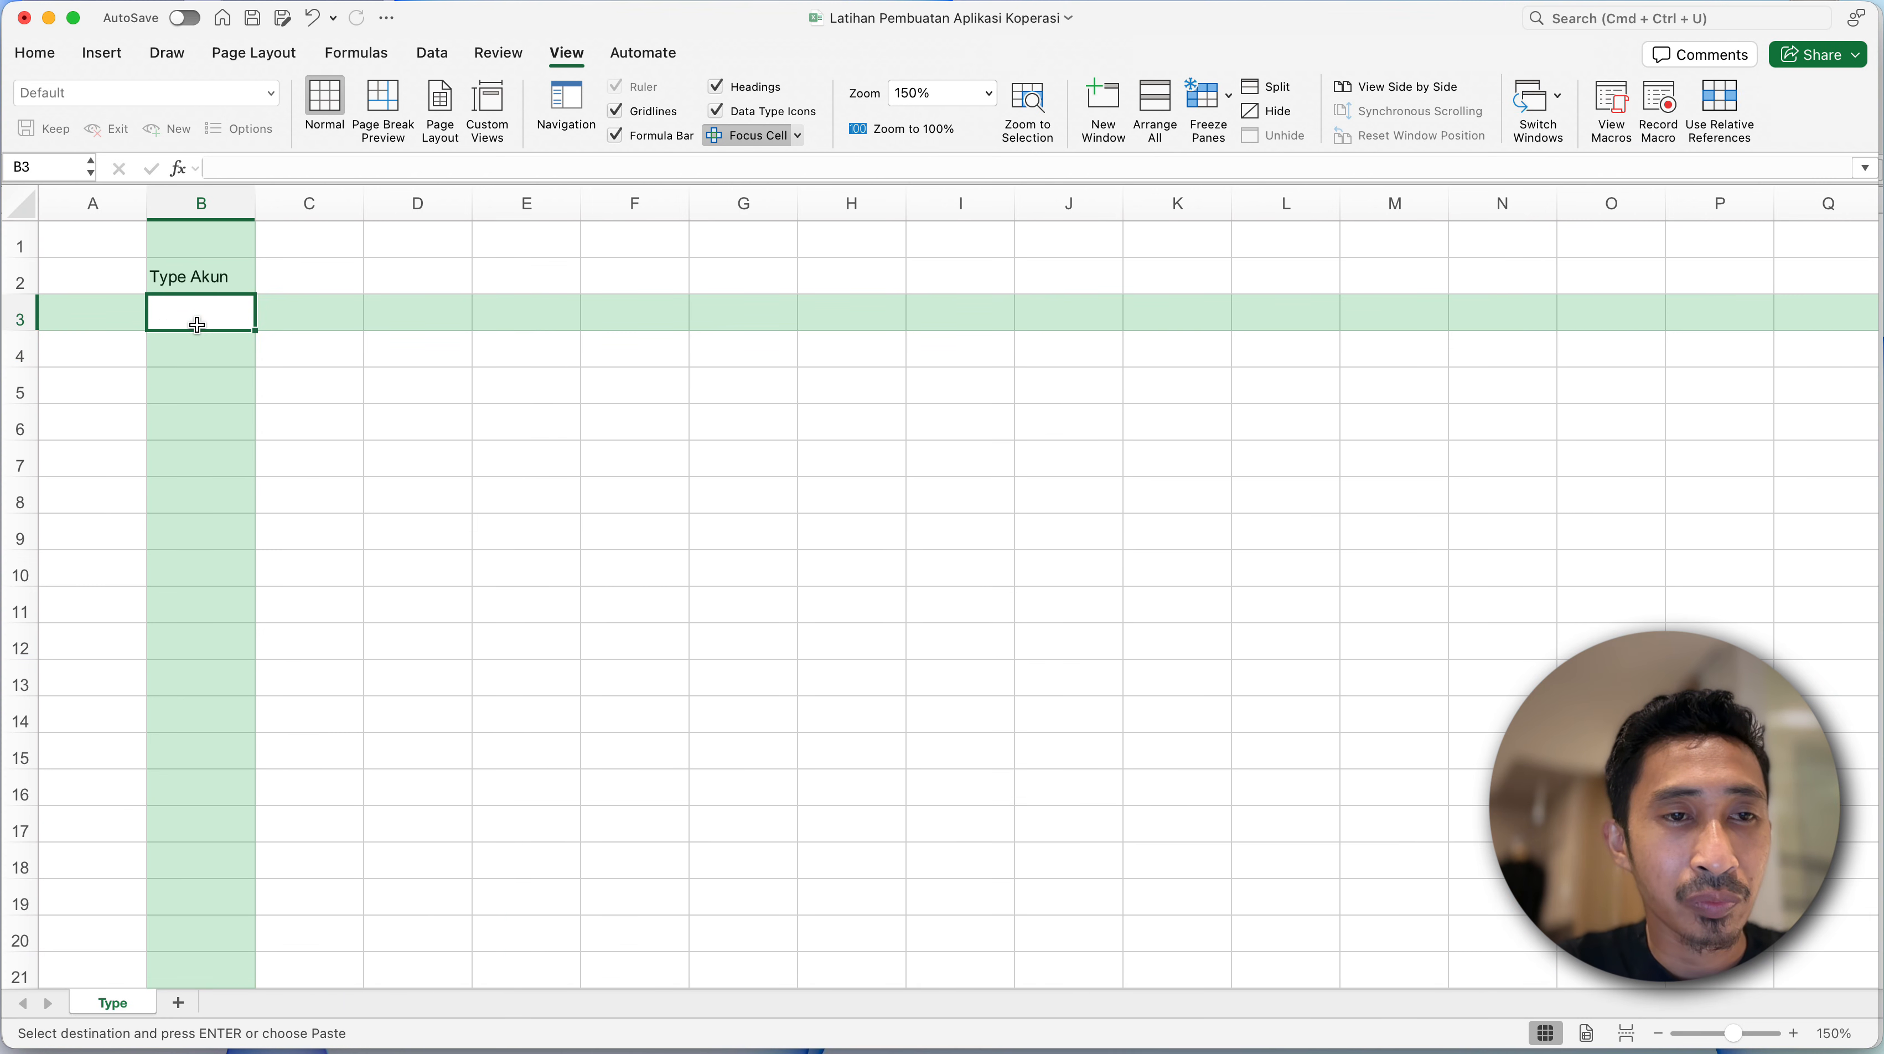
pyautogui.rightClick(197, 325)
pyautogui.moveTo(296, 426)
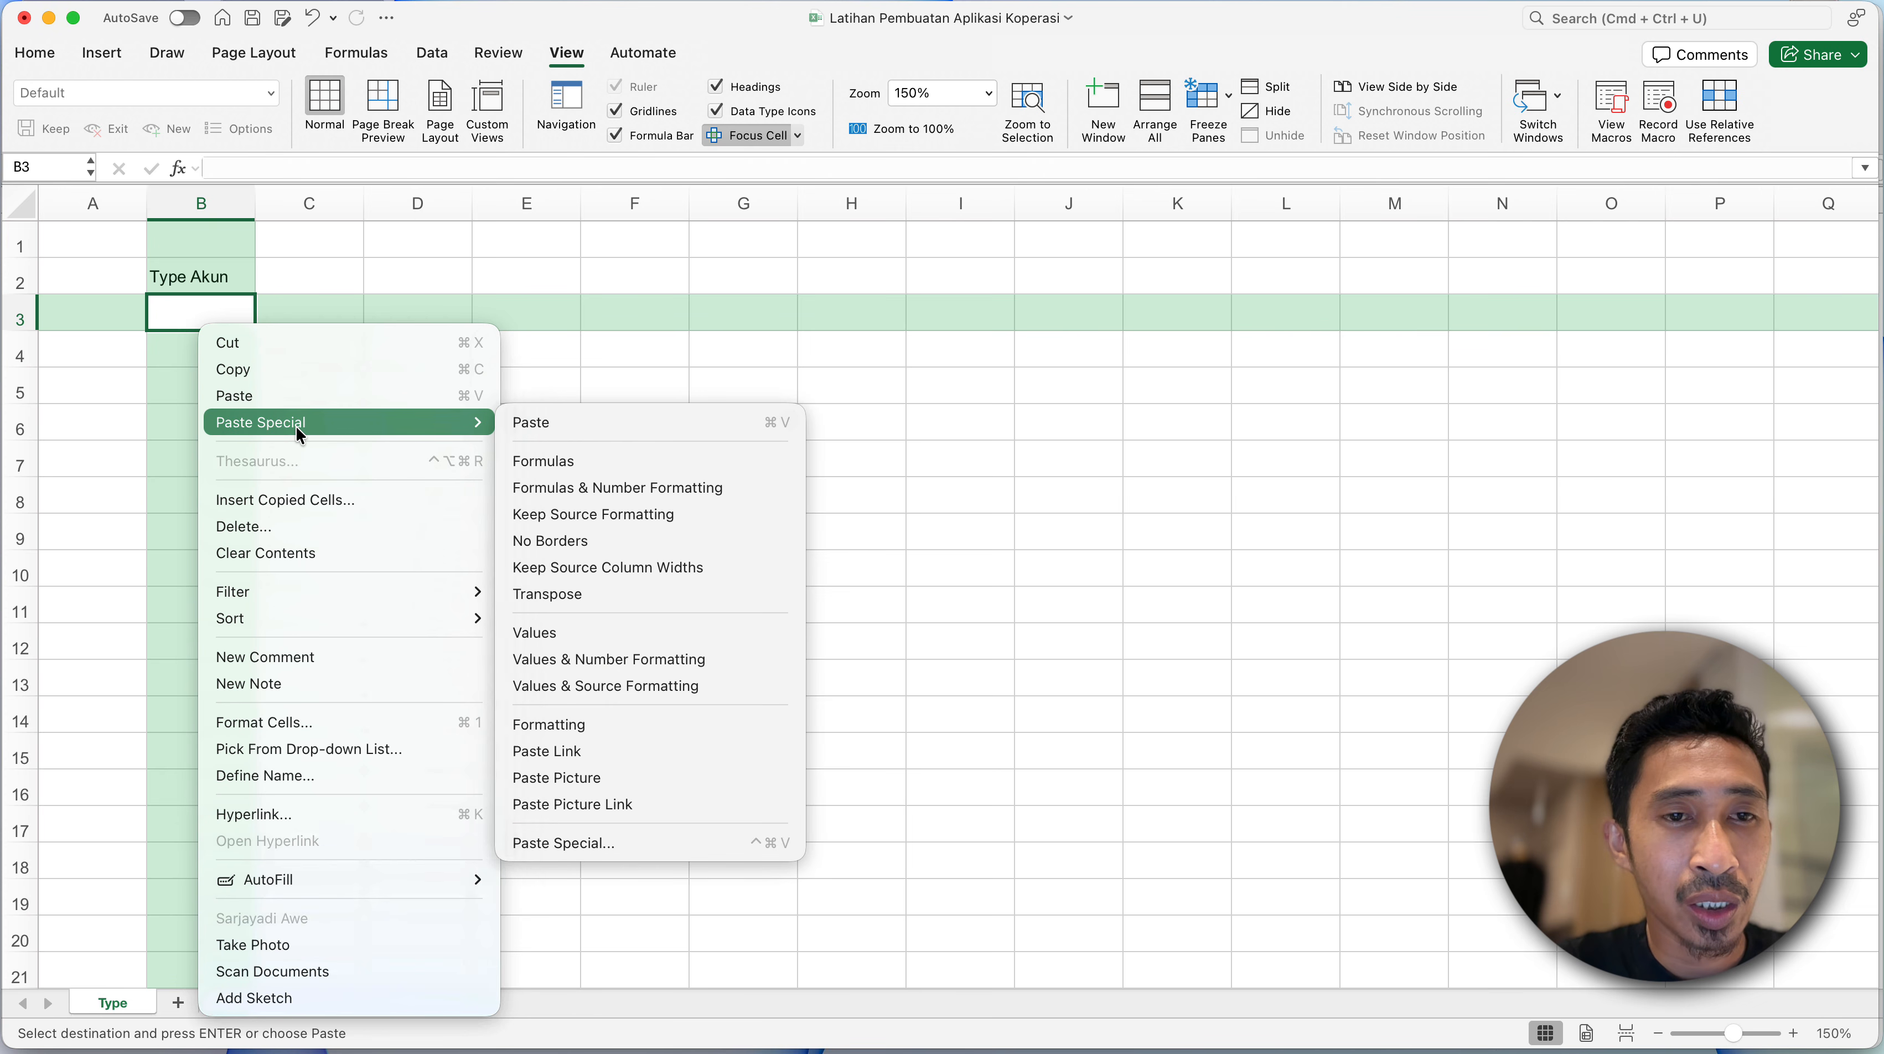
pyautogui.click(551, 636)
pyautogui.click(324, 610)
pyautogui.click(237, 538)
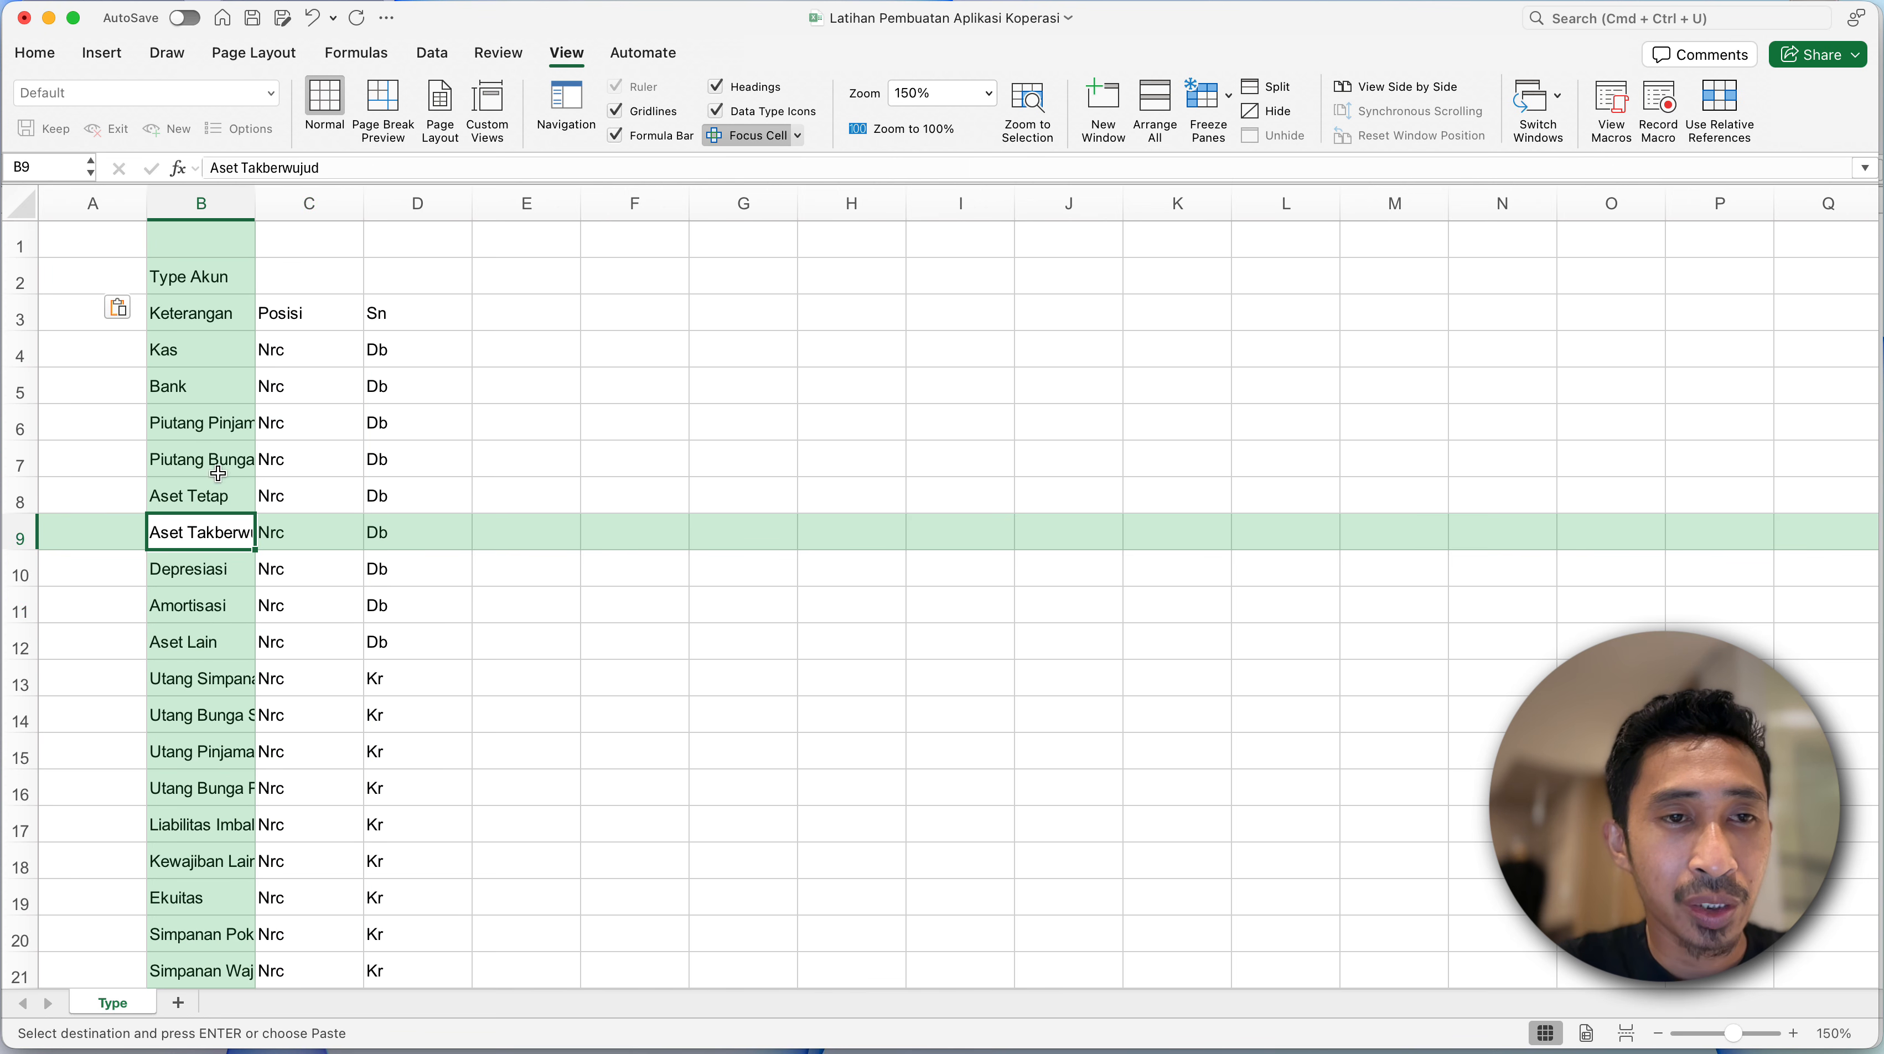
# - Widen column B of the Type sheet so the full Keterangan account type names fit
pyautogui.click(206, 346)
pyautogui.click(206, 312)
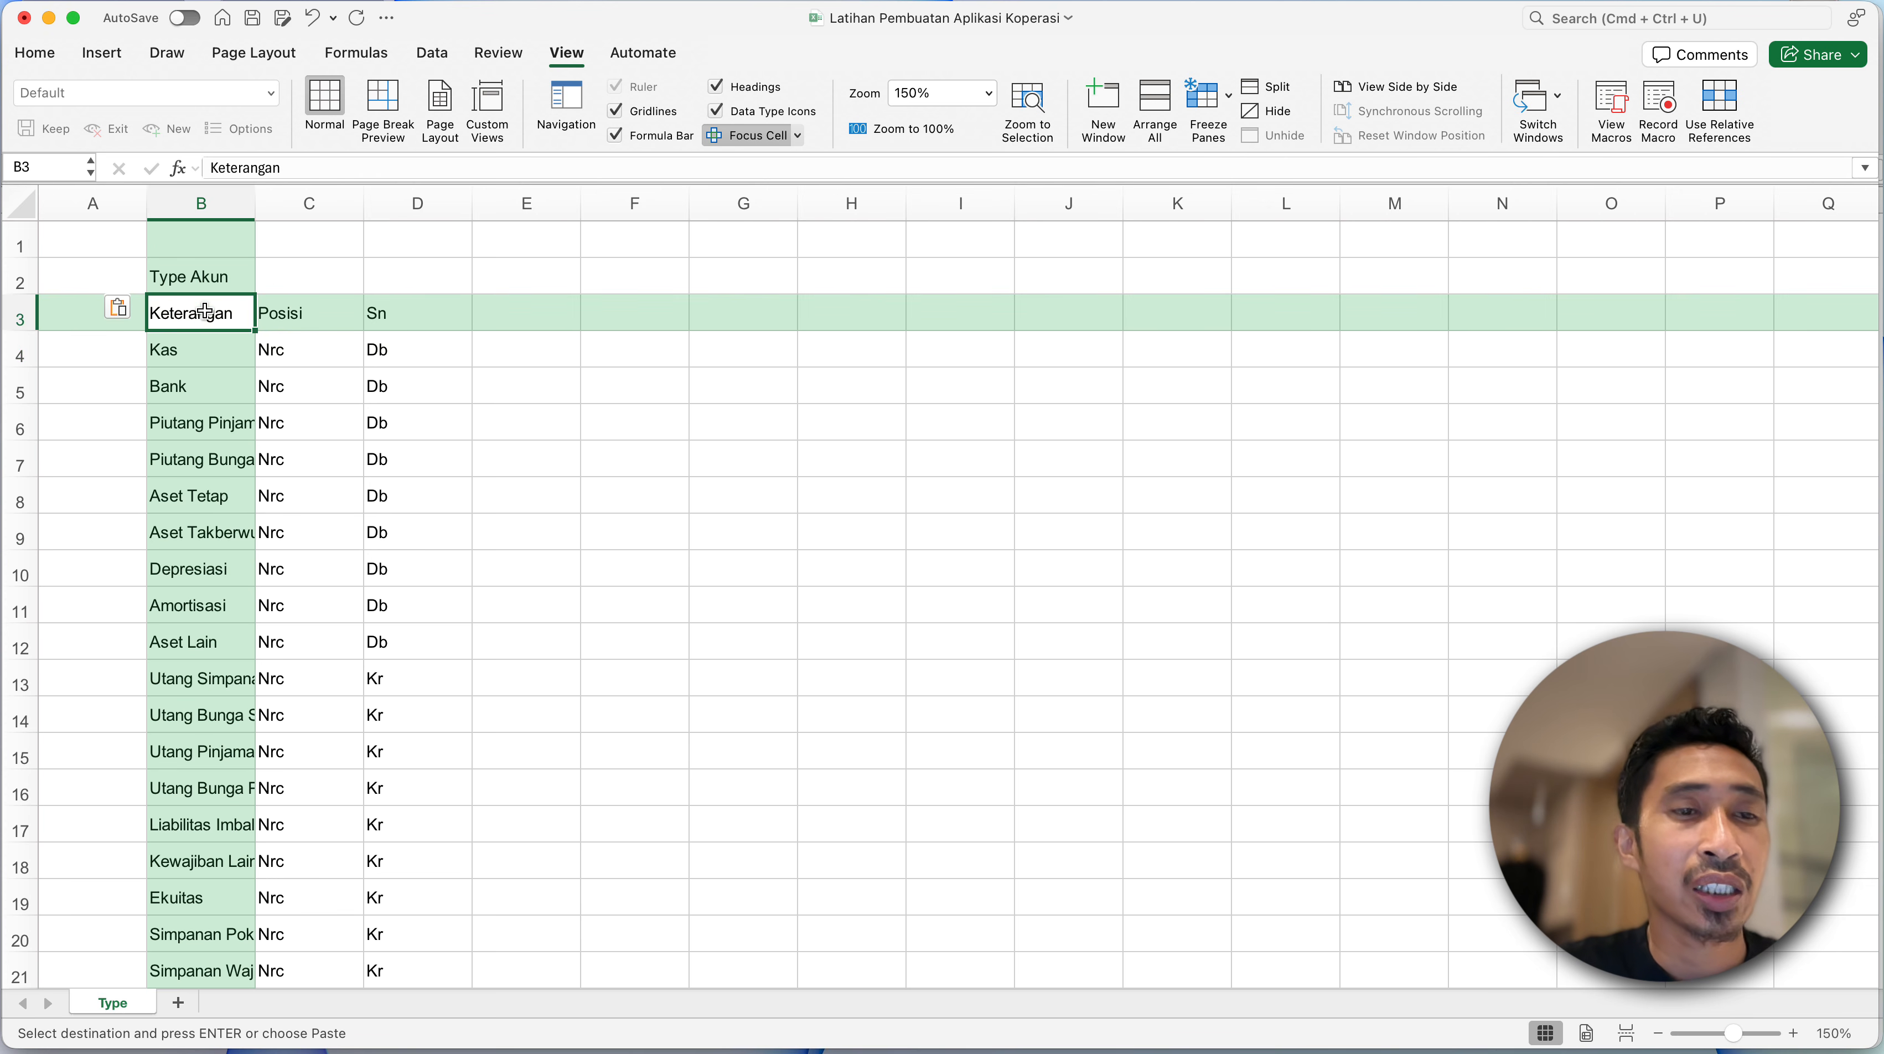
pyautogui.click(270, 330)
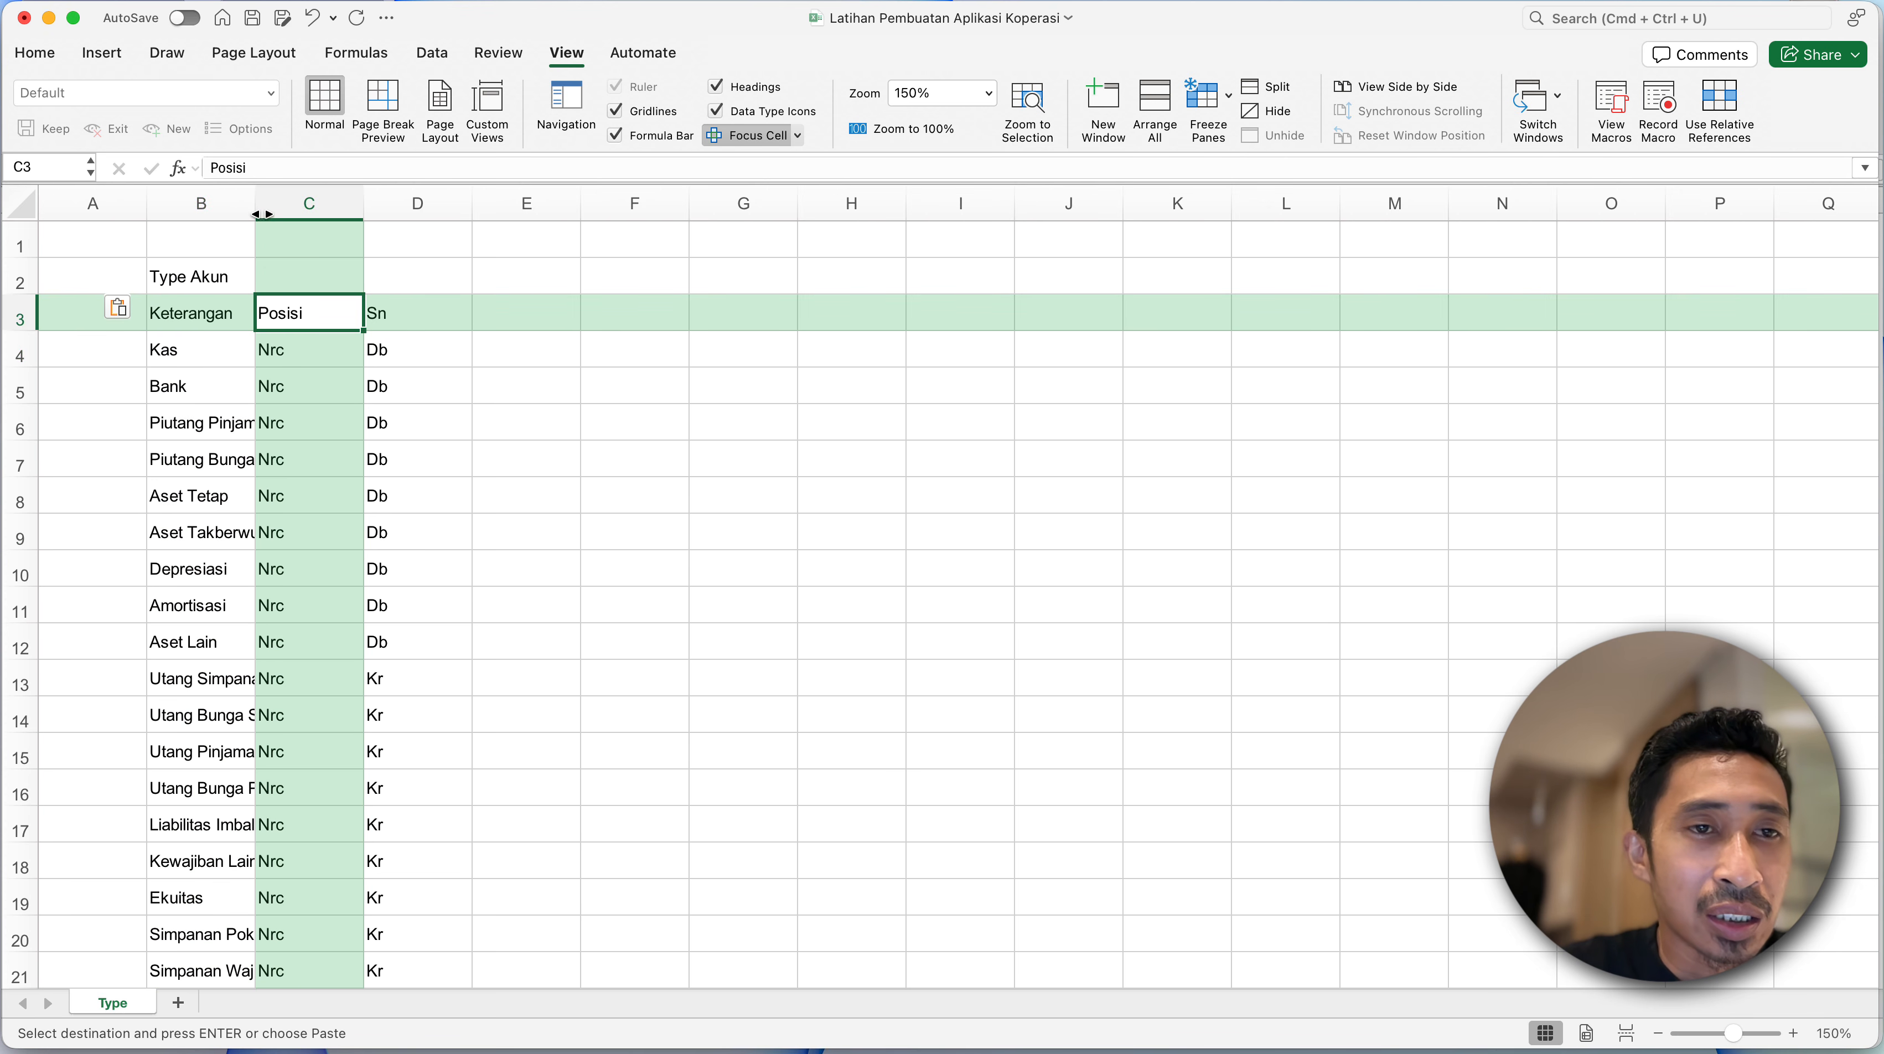
pyautogui.moveTo(262, 215); pyautogui.dragTo(415, 215)
pyautogui.click(254, 389)
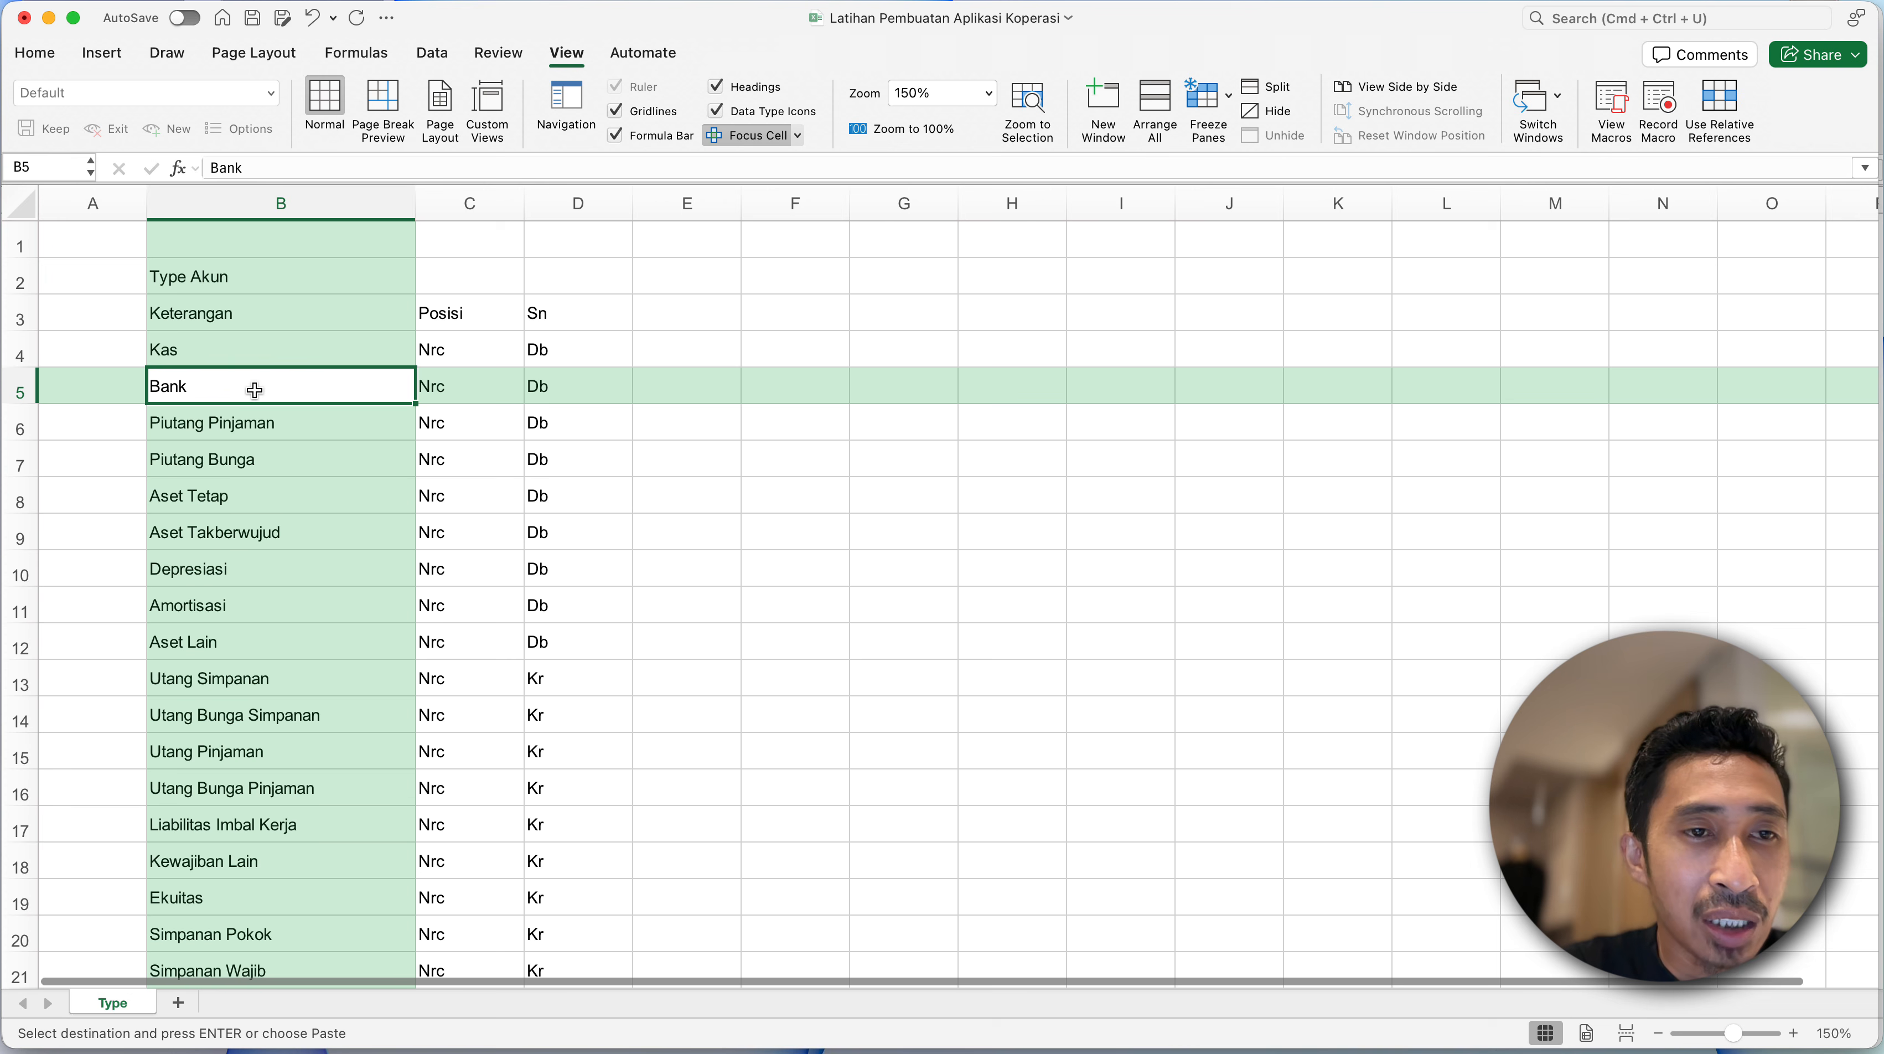
# - Go through the asset account types in the Keterangan column one by one, from Kas to Aset Lain
pyautogui.scroll(-1, 255, 389)
pyautogui.click(223, 318)
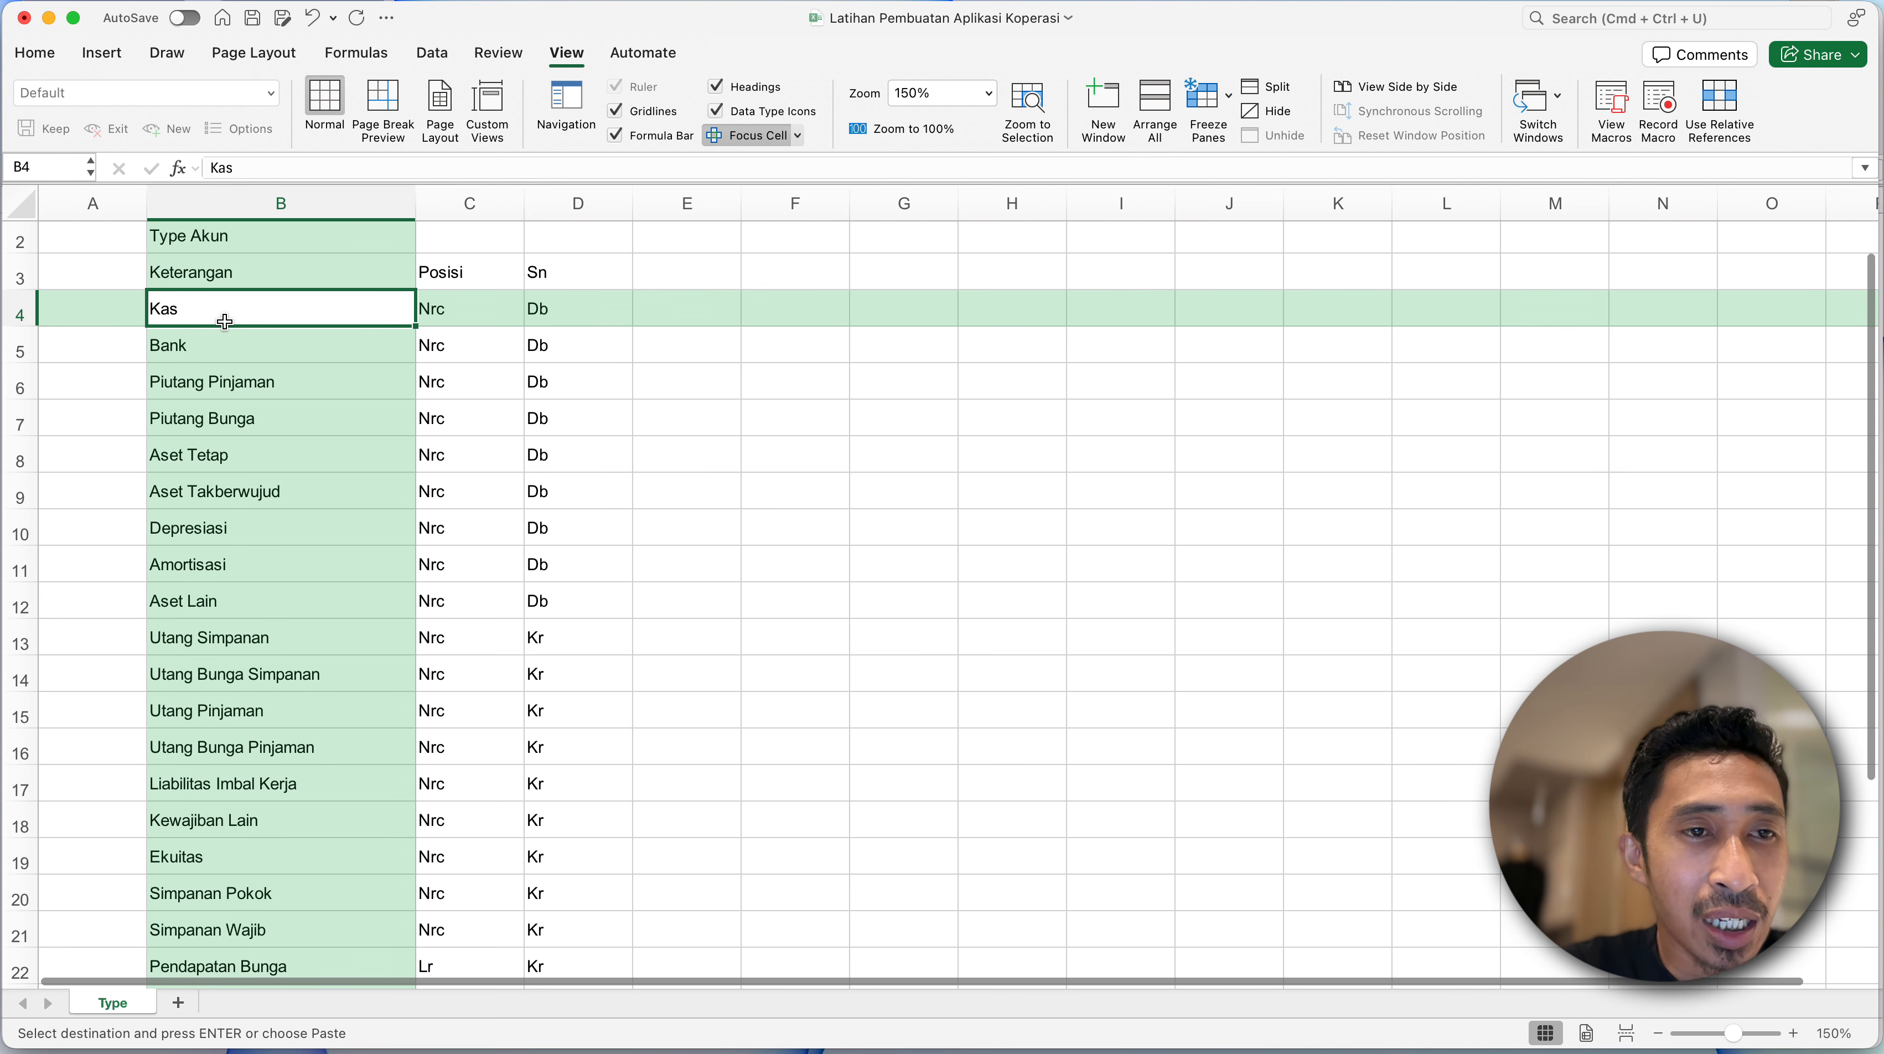
pyautogui.click(236, 362)
pyautogui.click(273, 382)
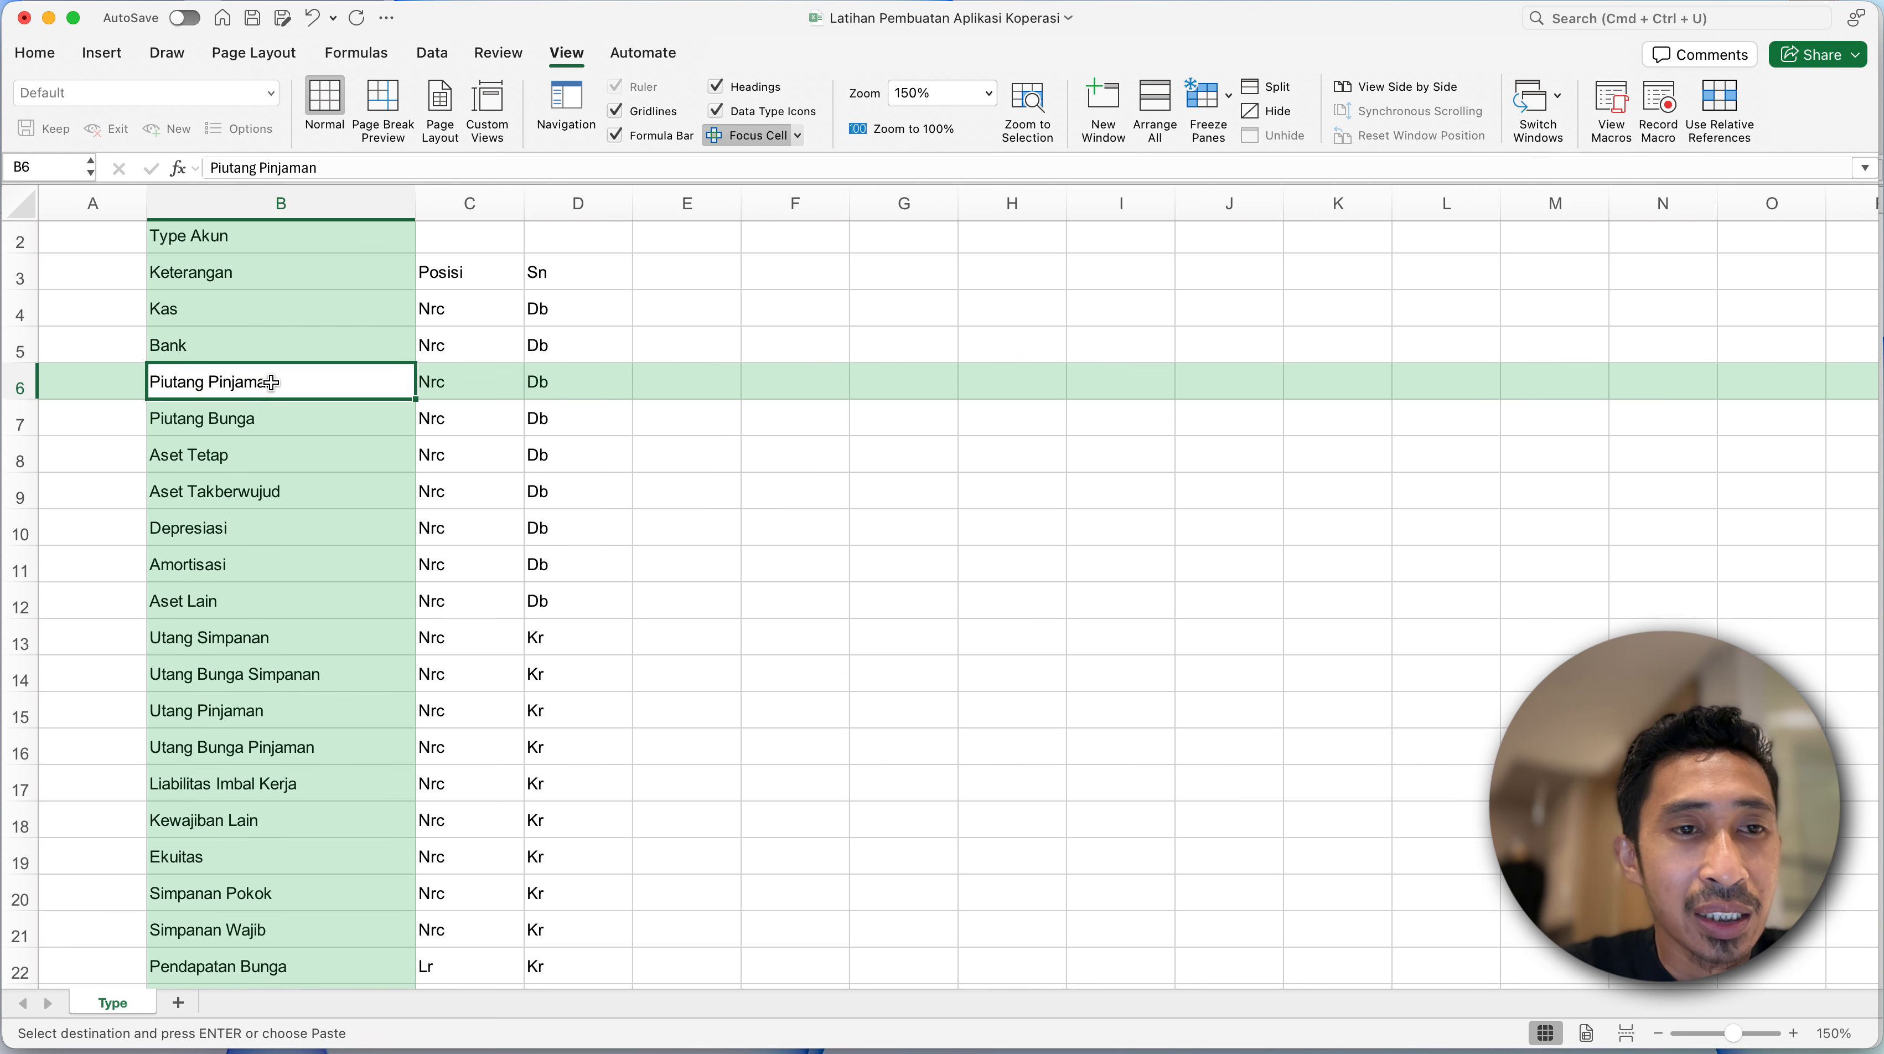
pyautogui.click(299, 429)
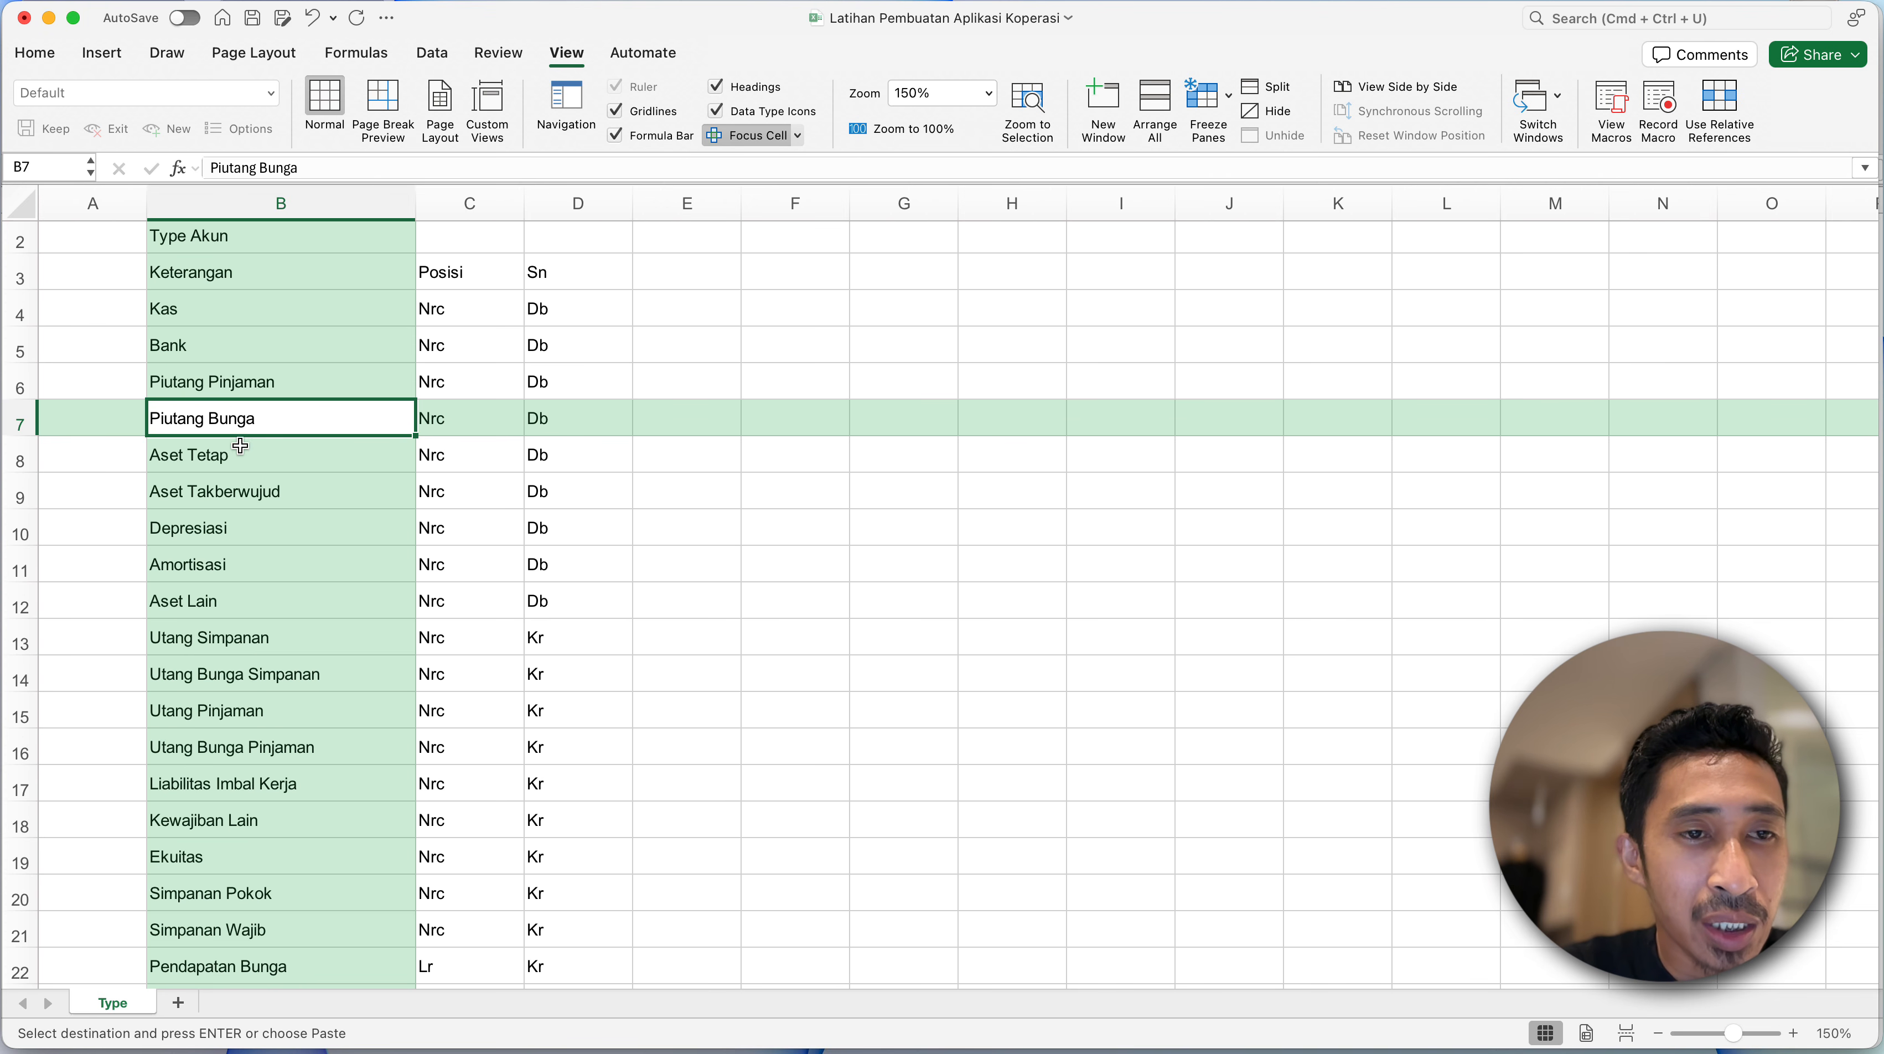
pyautogui.click(240, 381)
pyautogui.moveTo(240, 381); pyautogui.dragTo(240, 413)
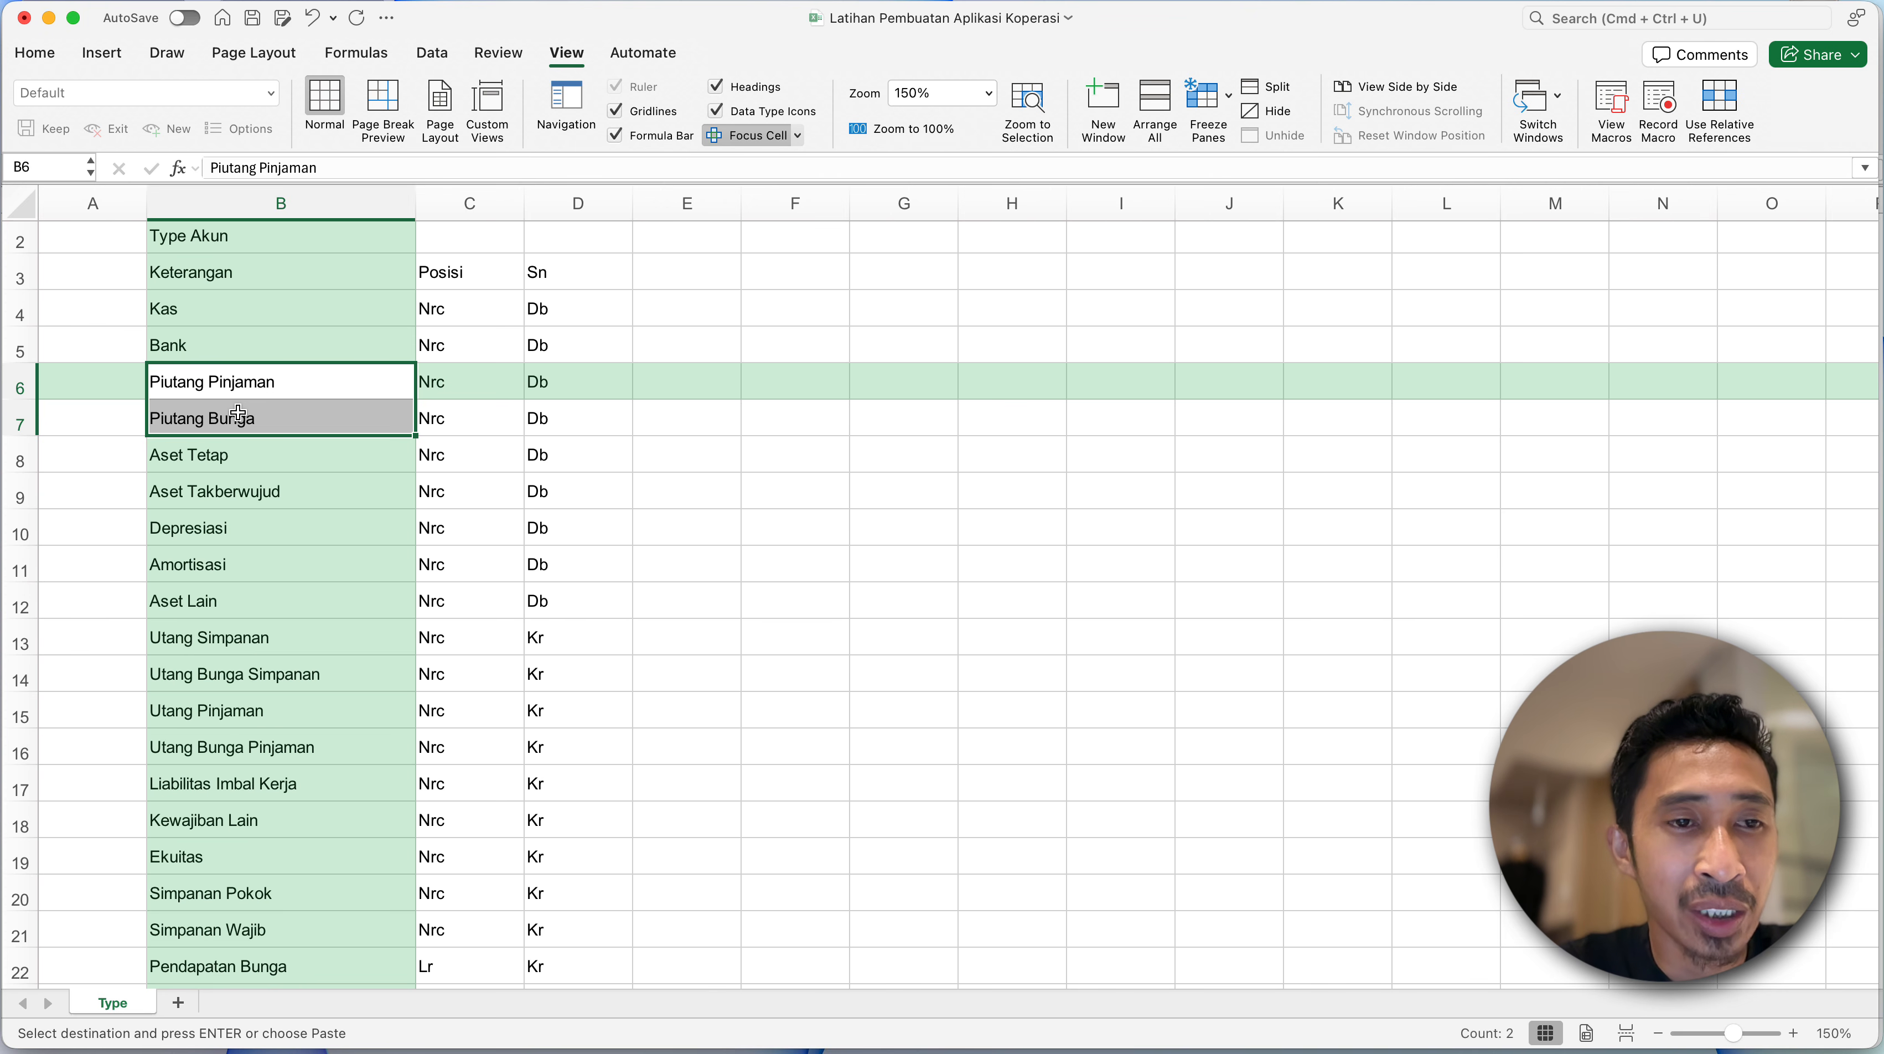
pyautogui.click(235, 449)
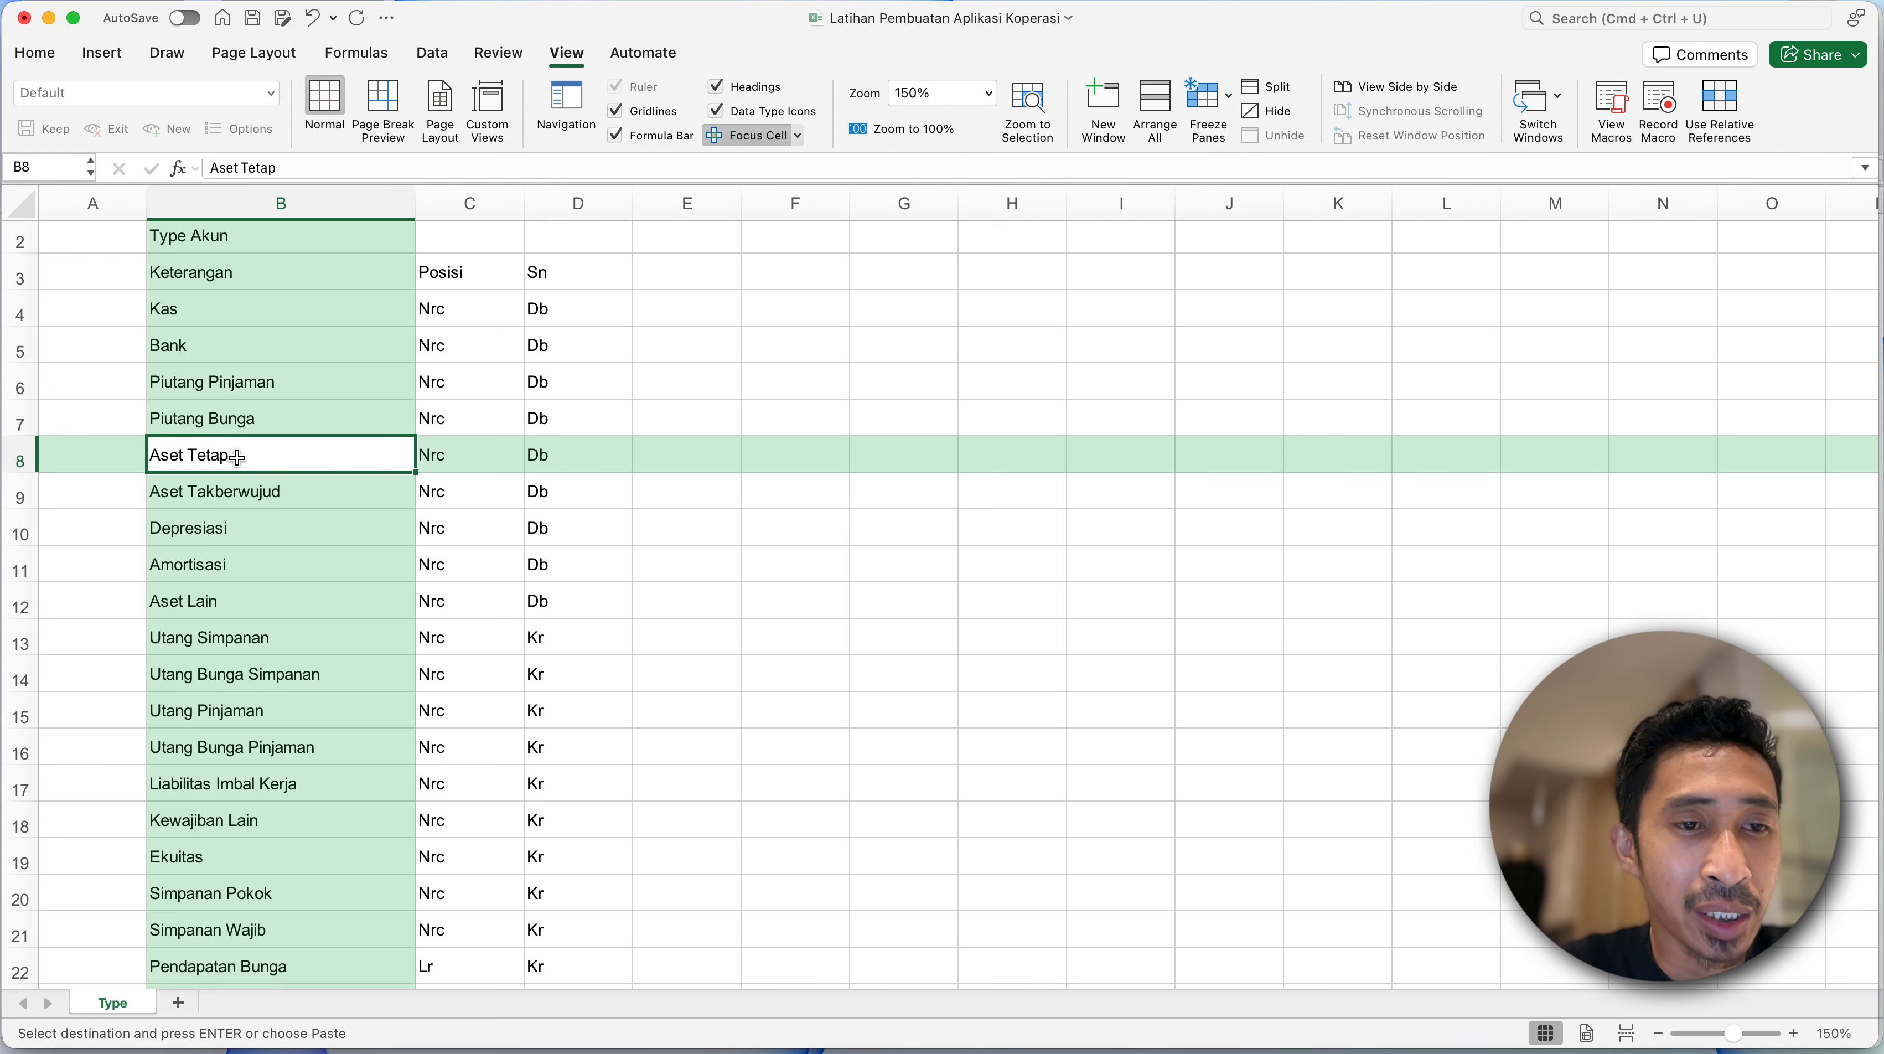
pyautogui.click(244, 483)
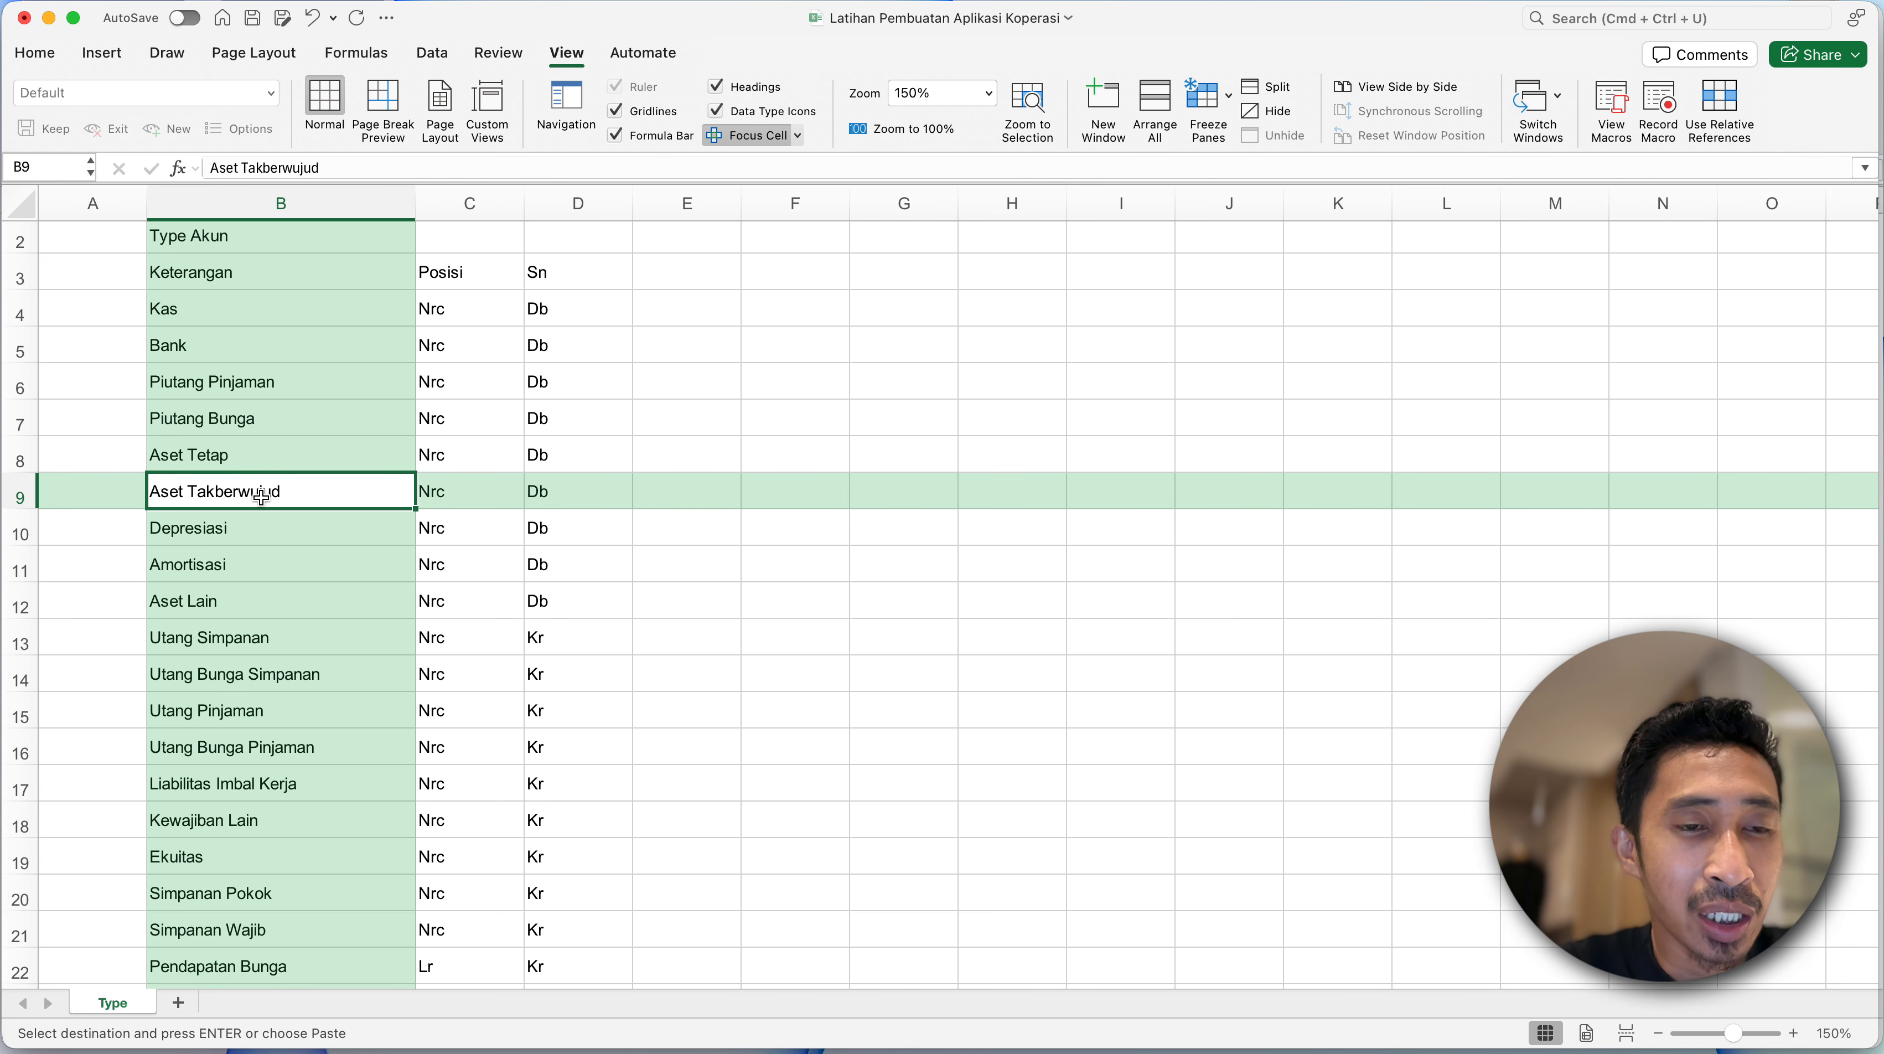
pyautogui.click(191, 536)
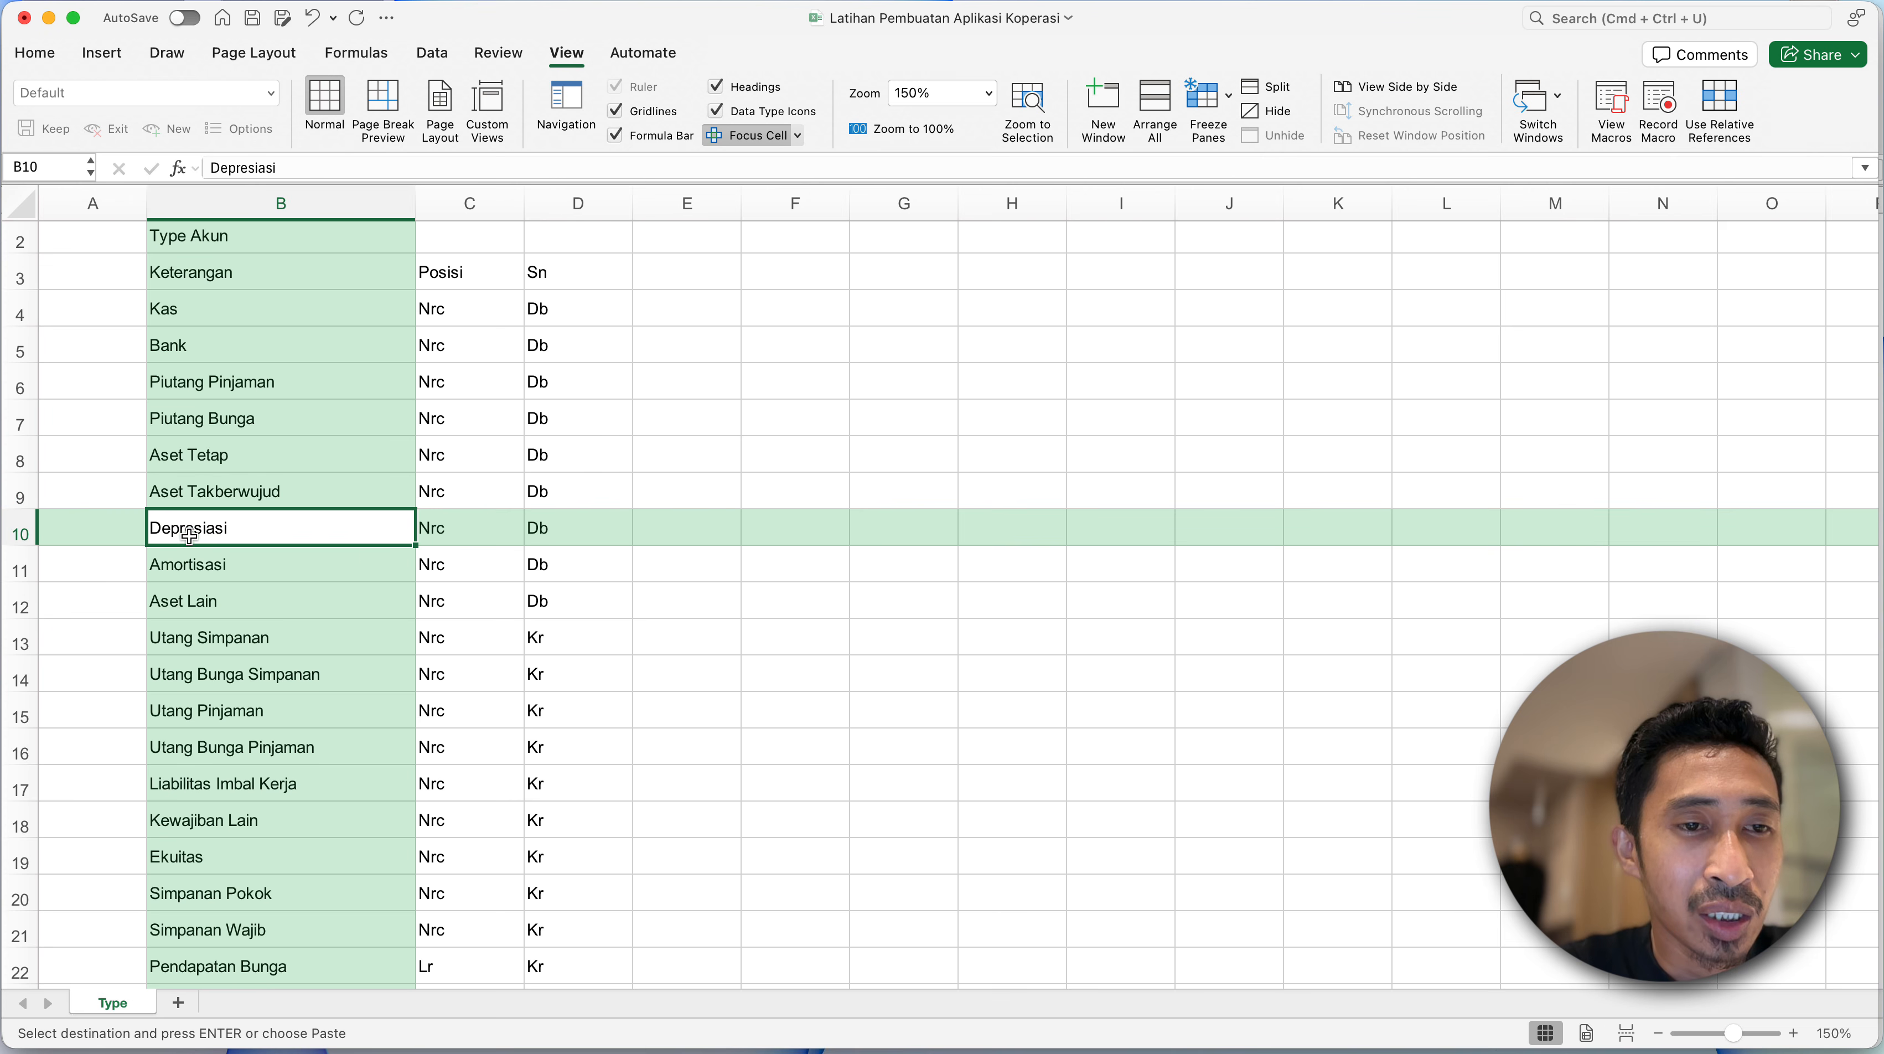
pyautogui.click(249, 568)
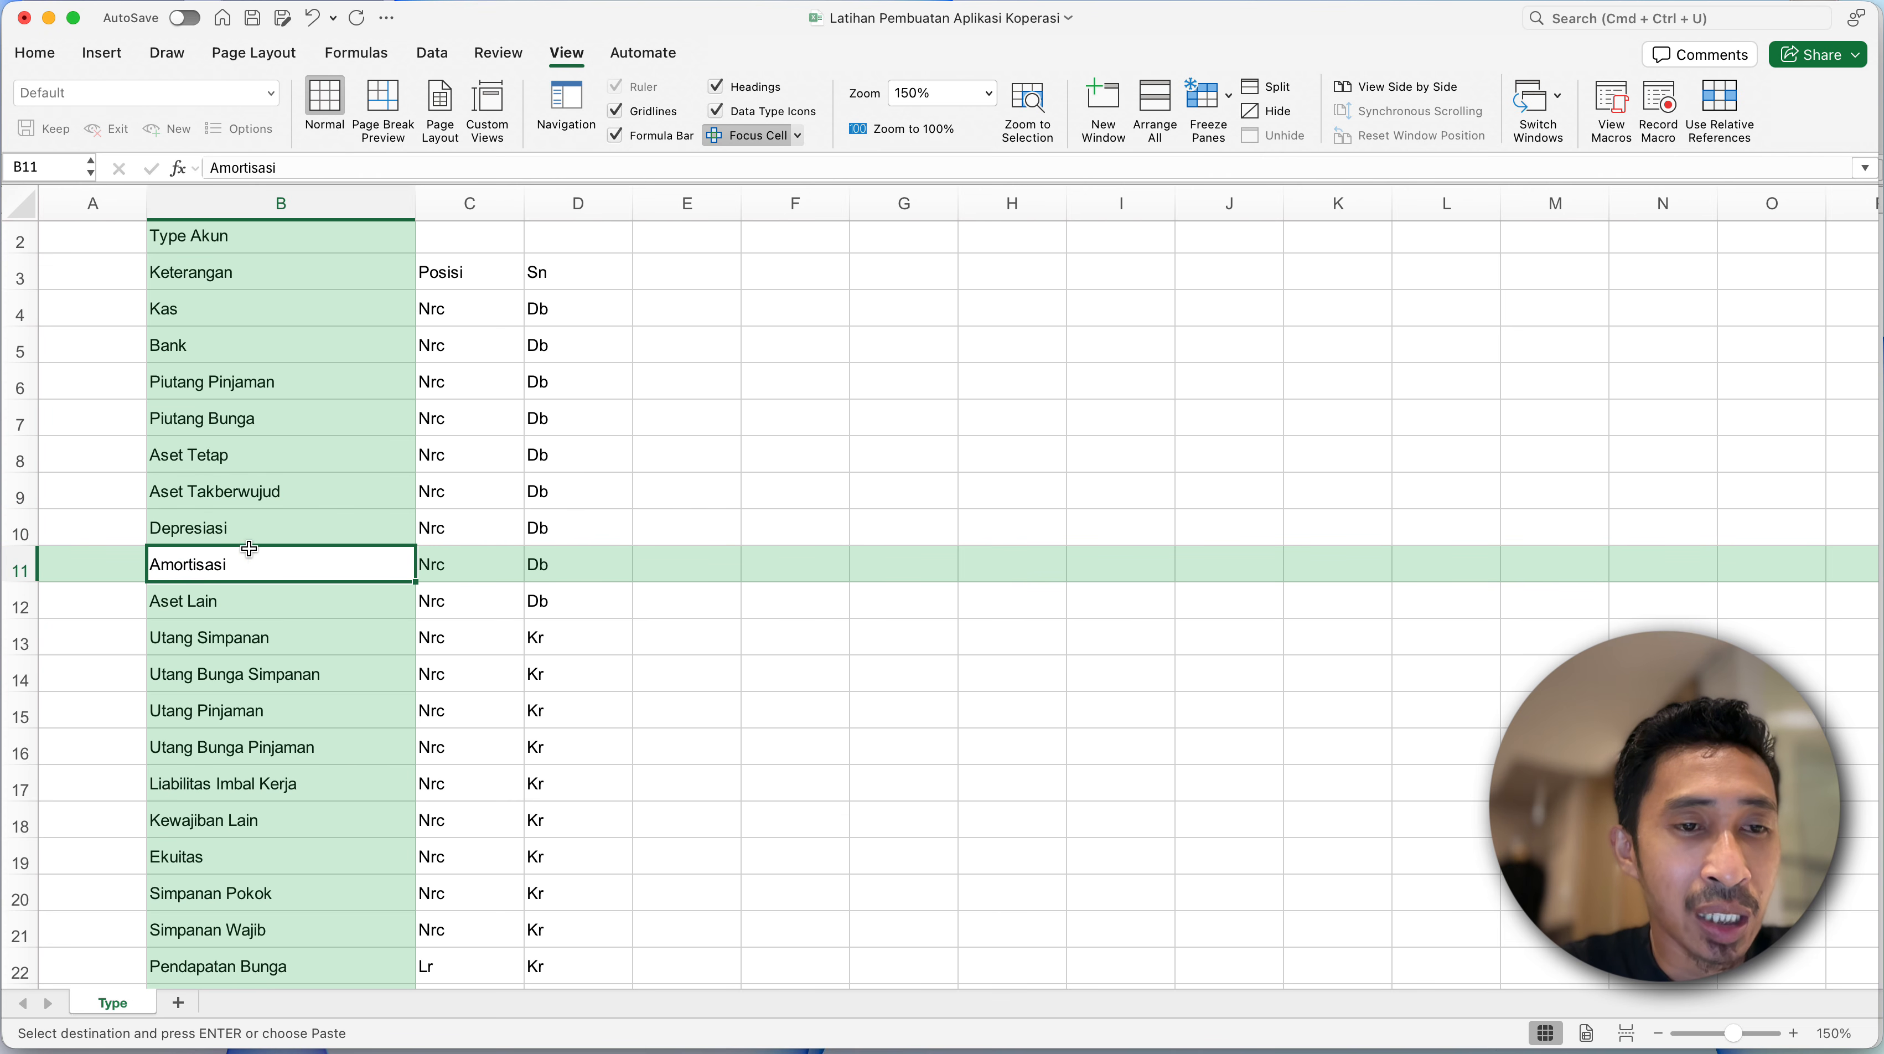
pyautogui.click(235, 602)
# - Go through the liability and equity account types row by row, from Utang Simpanan to Simpanan Wajib
pyautogui.scroll(-2, 236, 604)
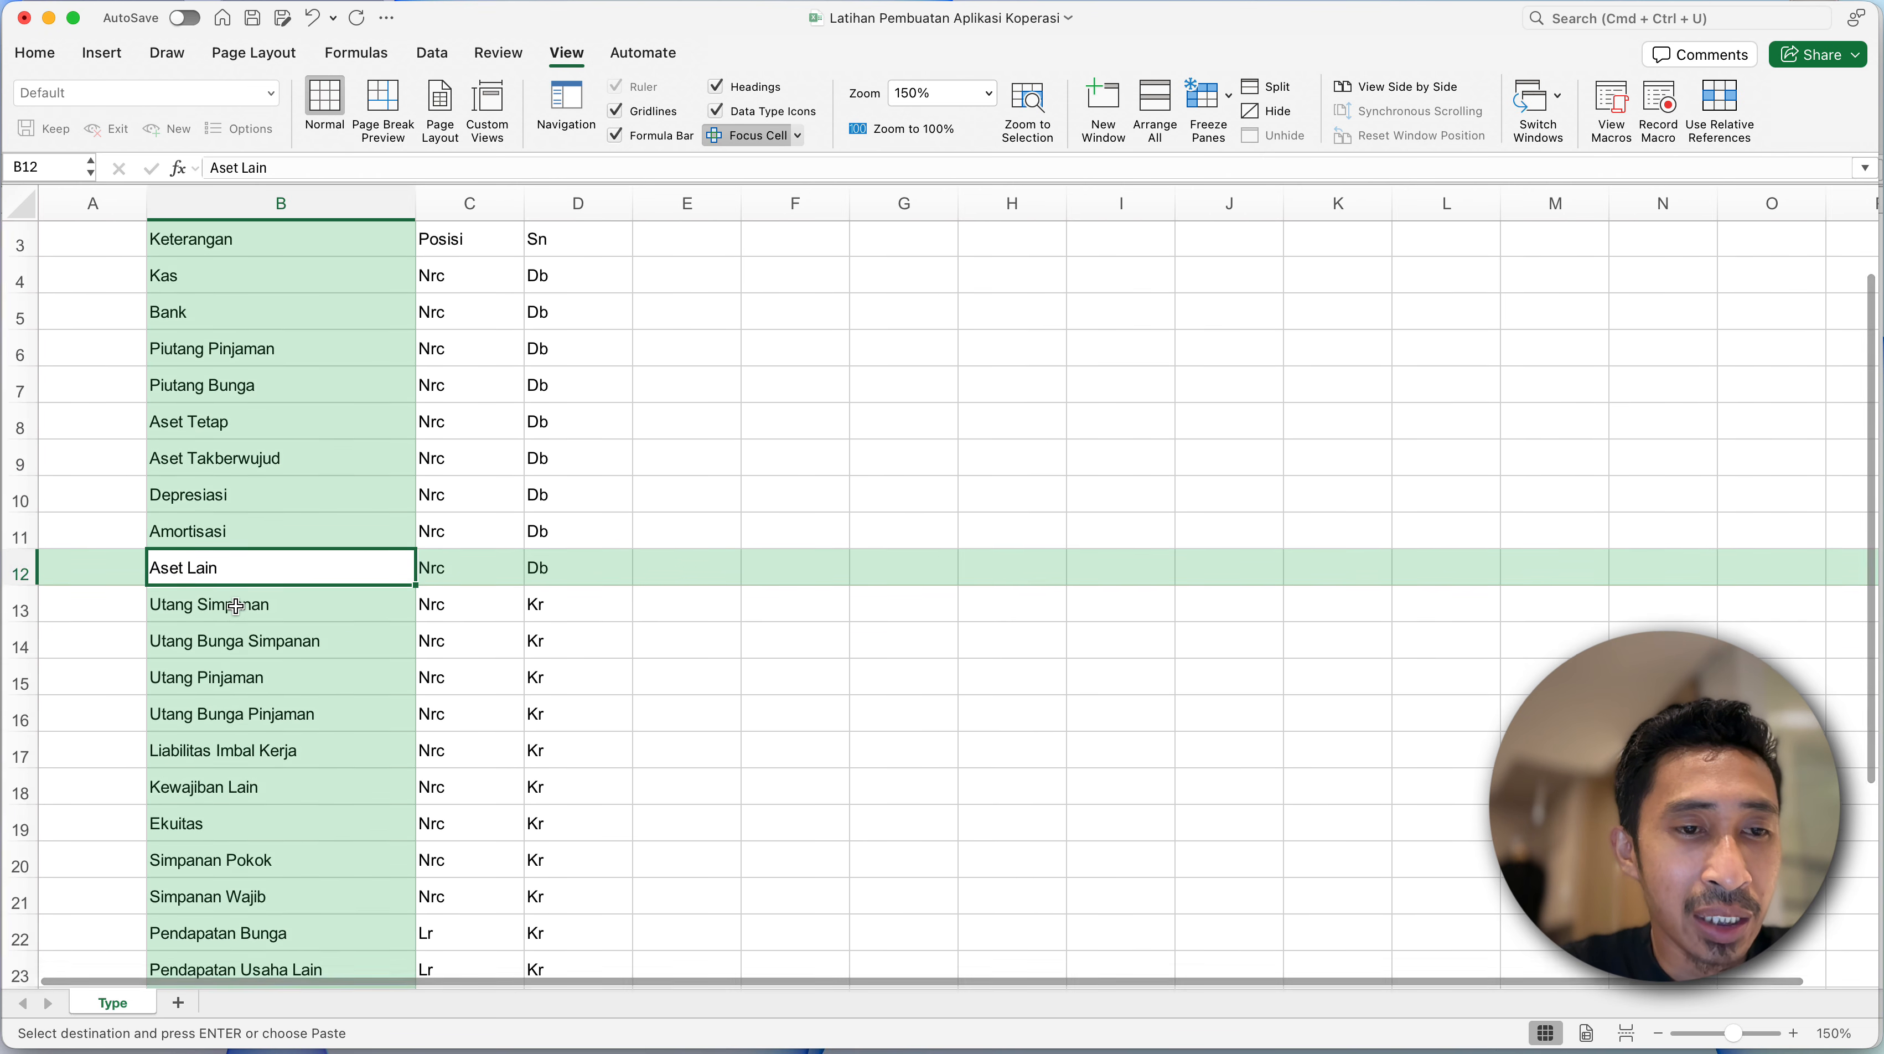
pyautogui.scroll(-3, 236, 607)
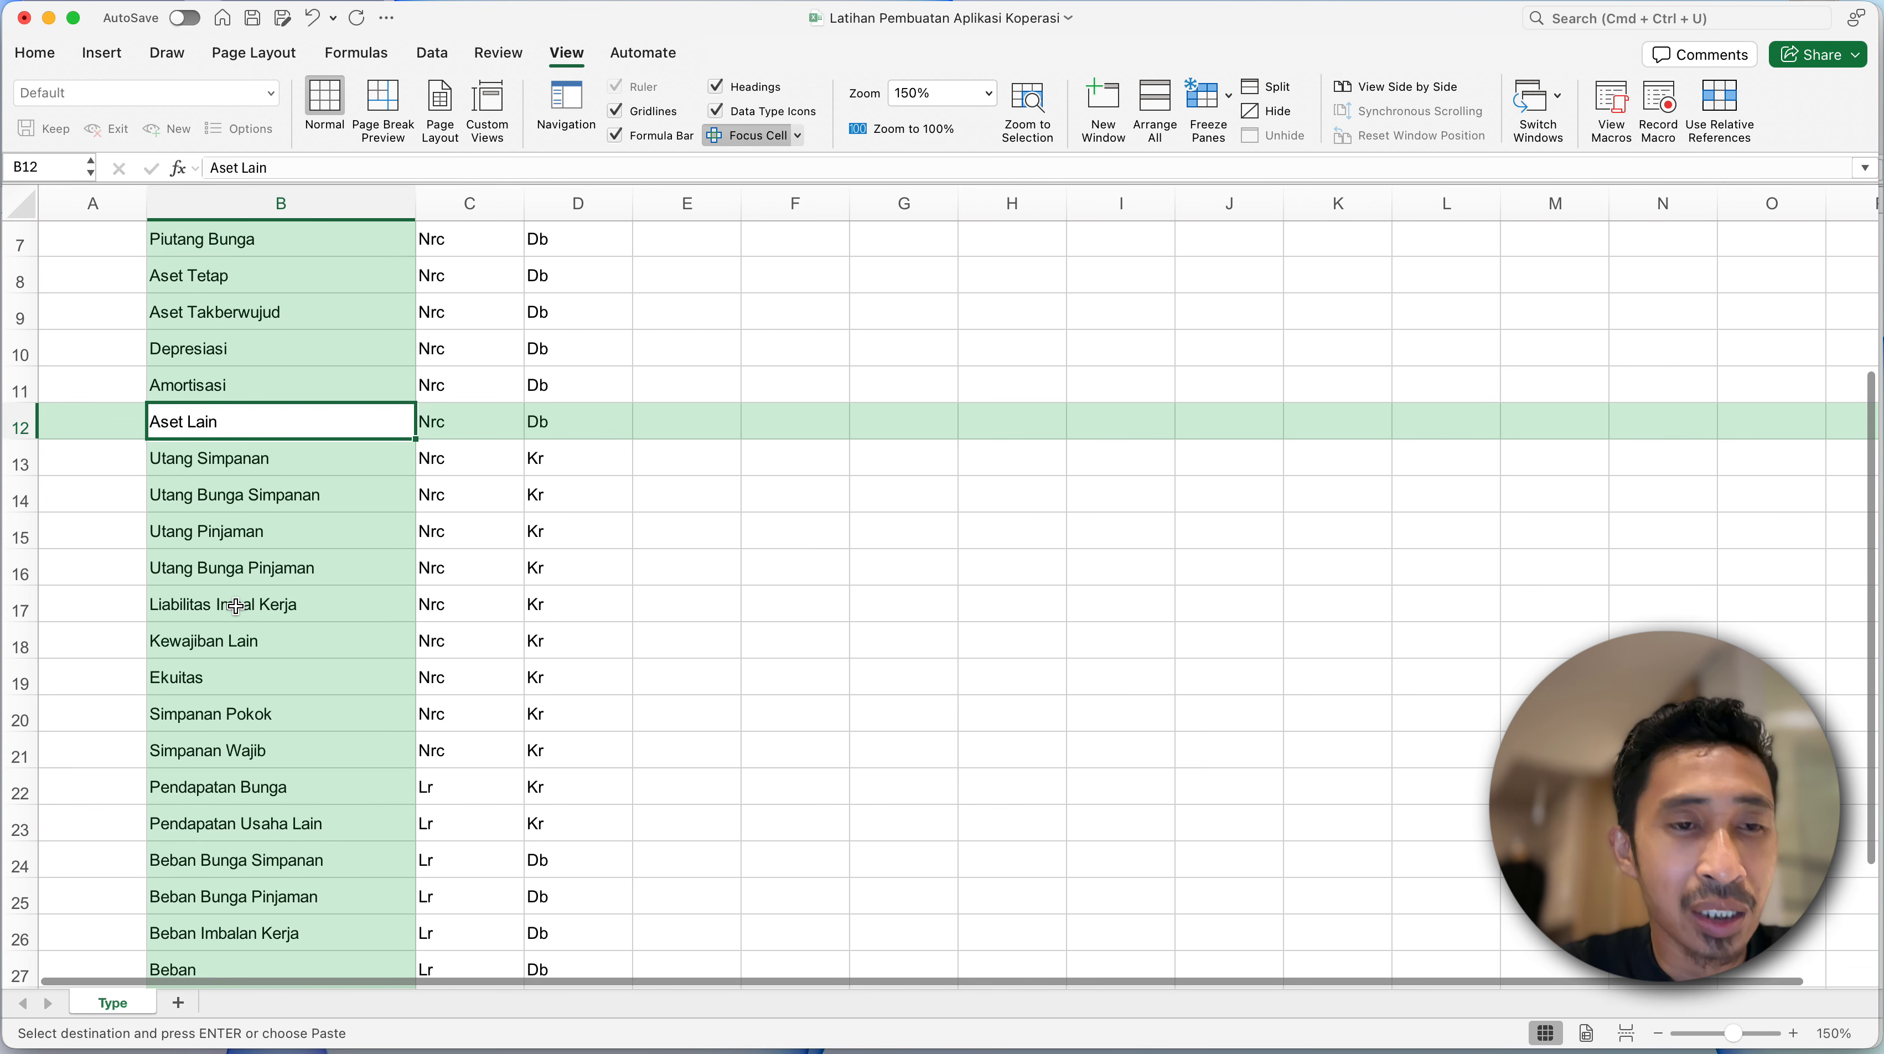
pyautogui.scroll(-3, 236, 602)
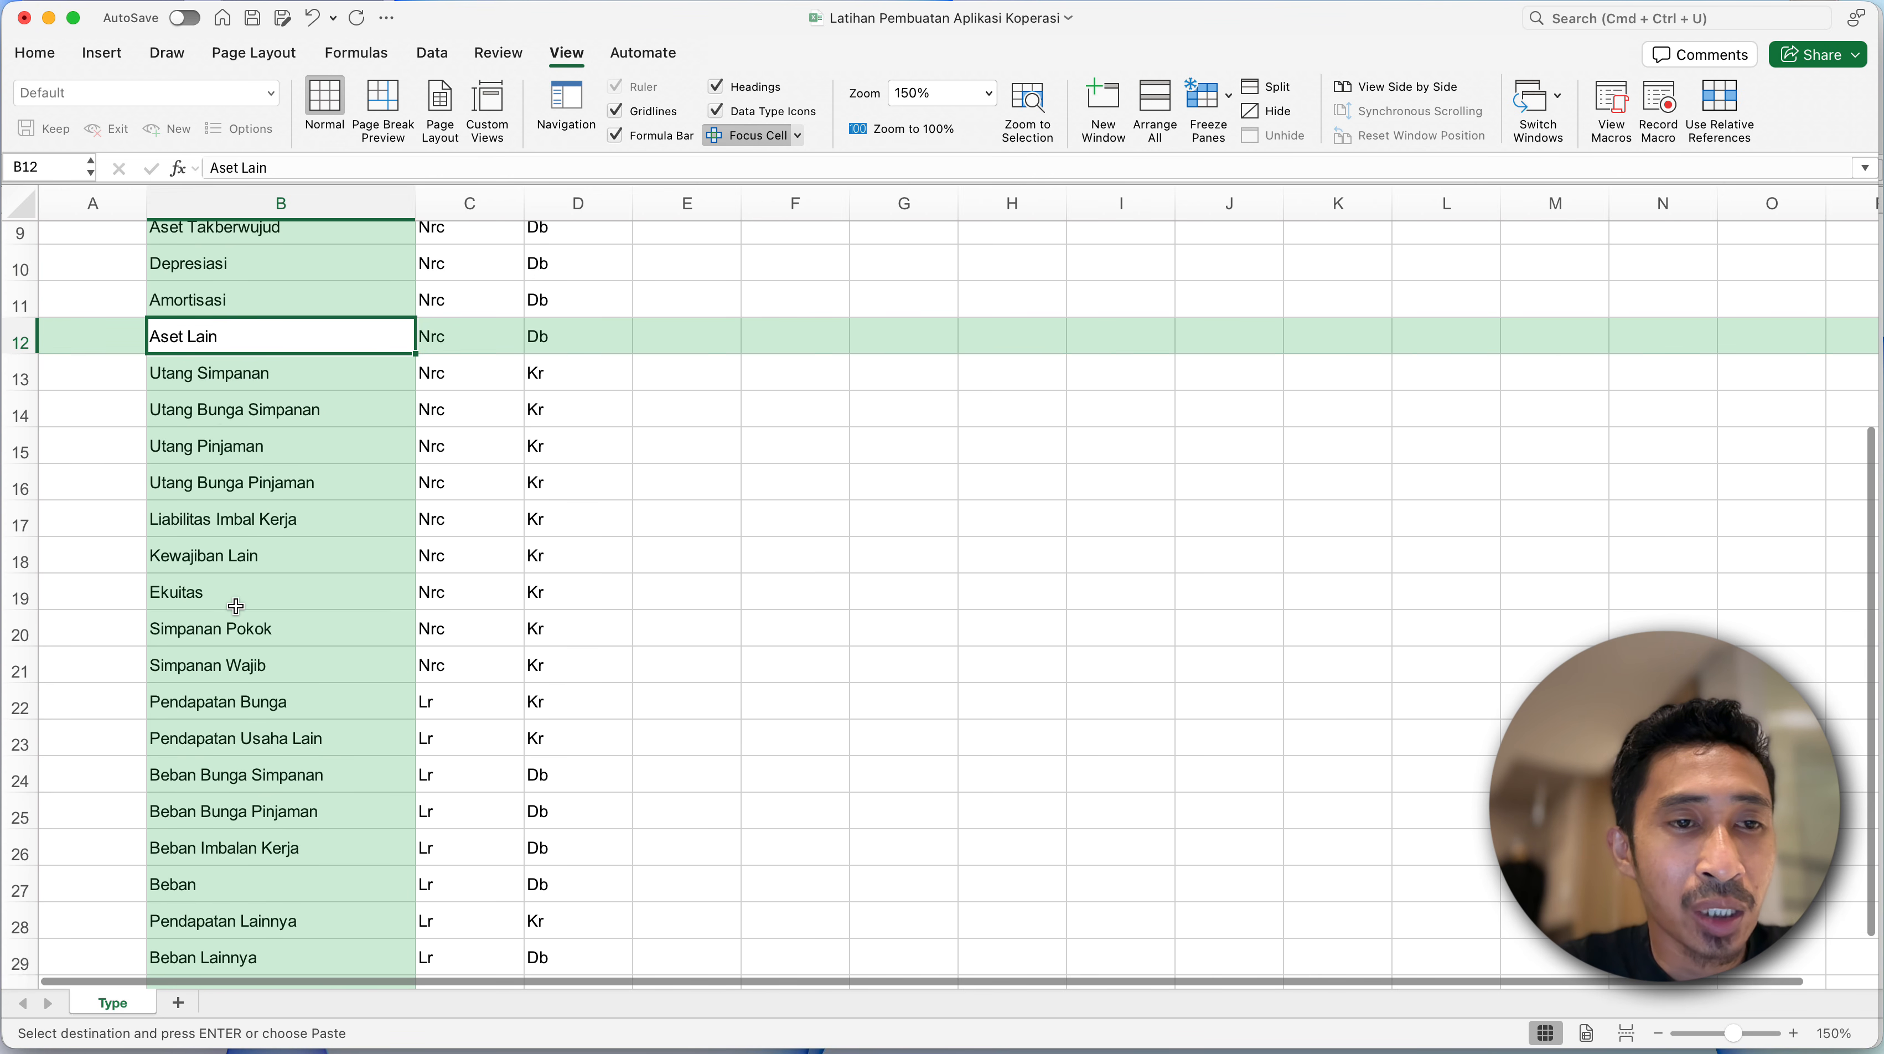
pyautogui.click(229, 385)
pyautogui.click(229, 415)
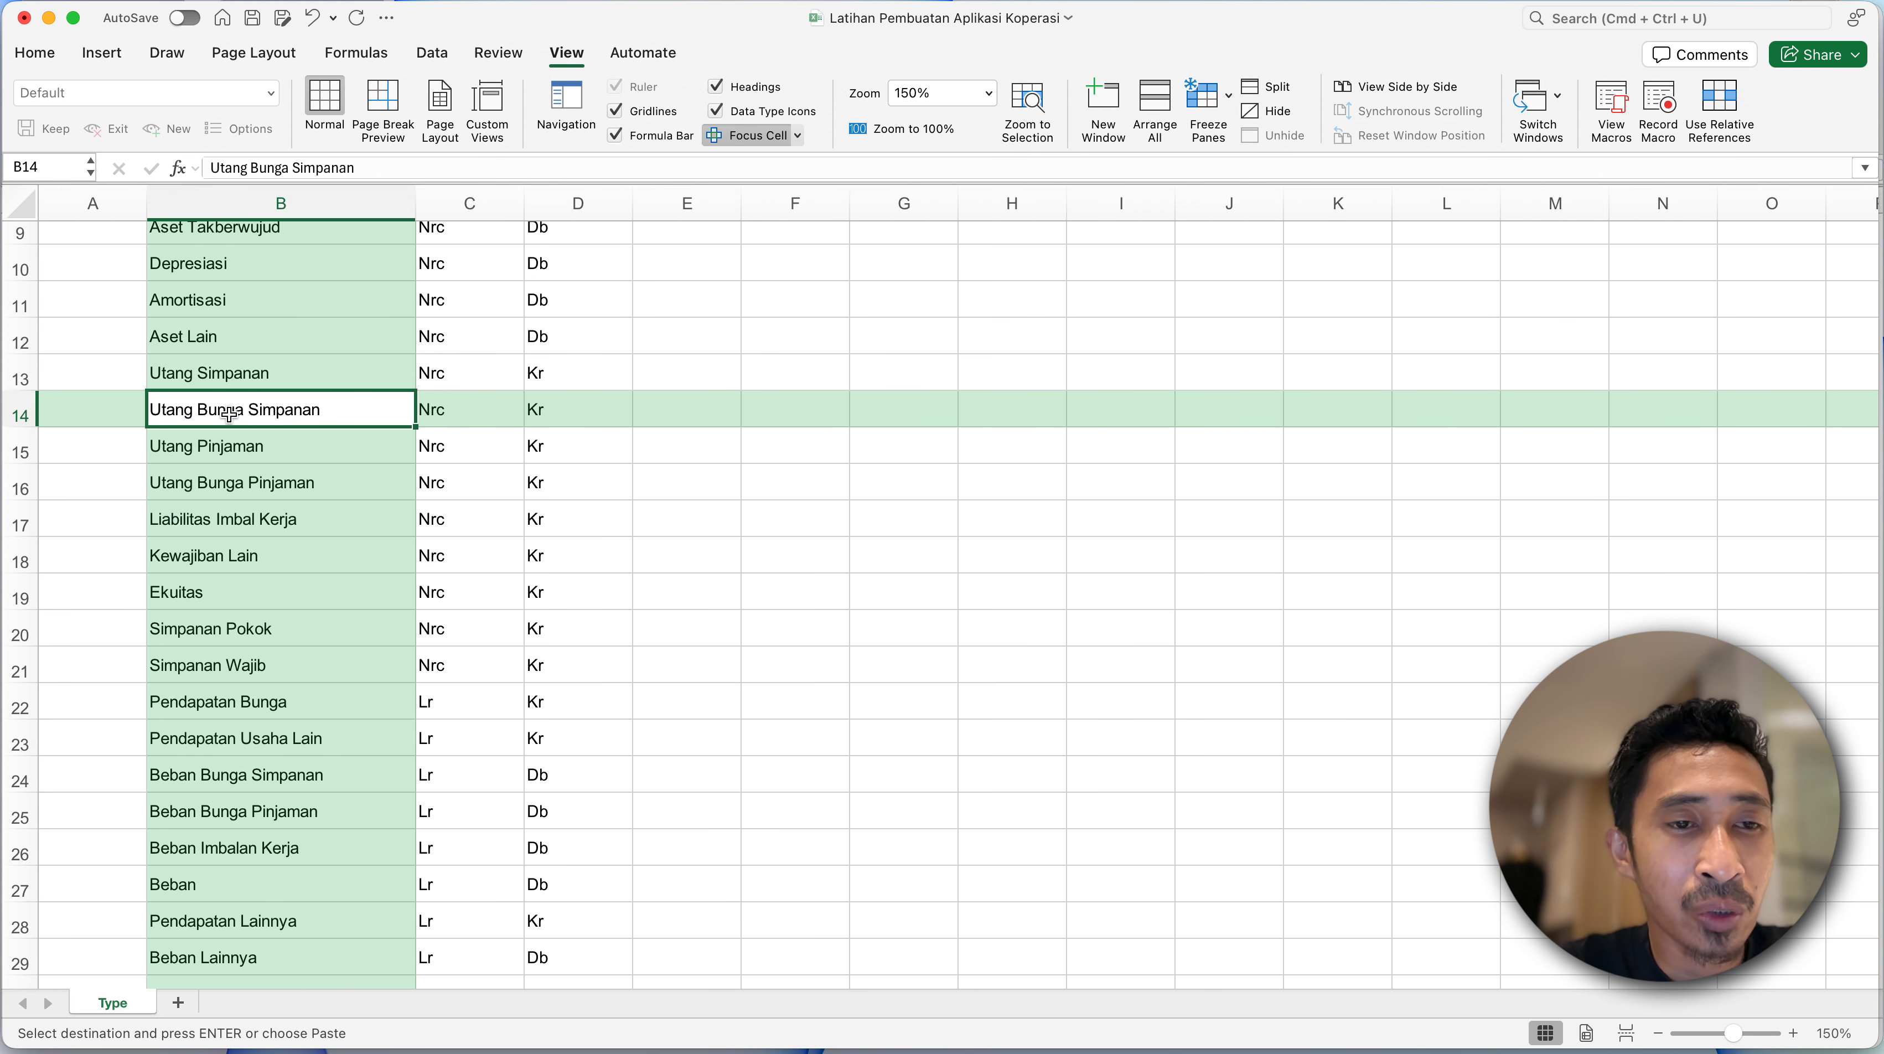
pyautogui.click(191, 451)
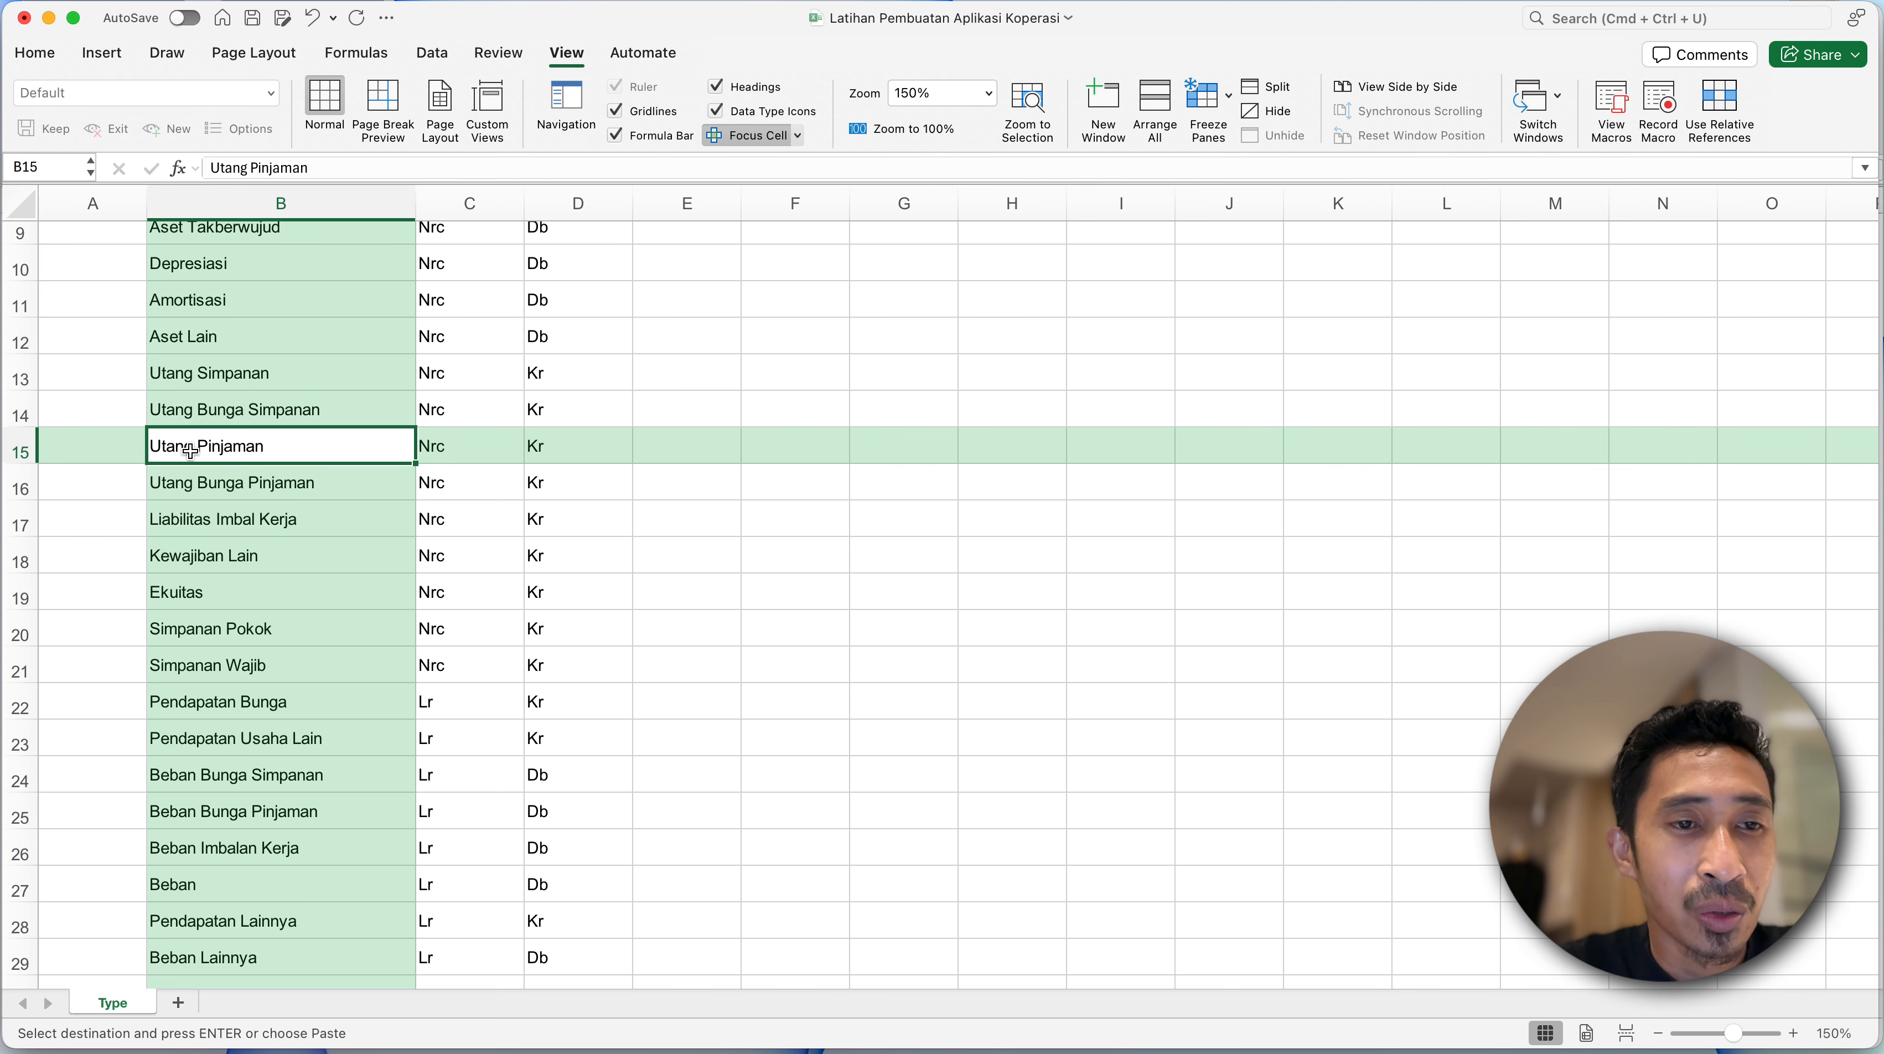
pyautogui.click(282, 490)
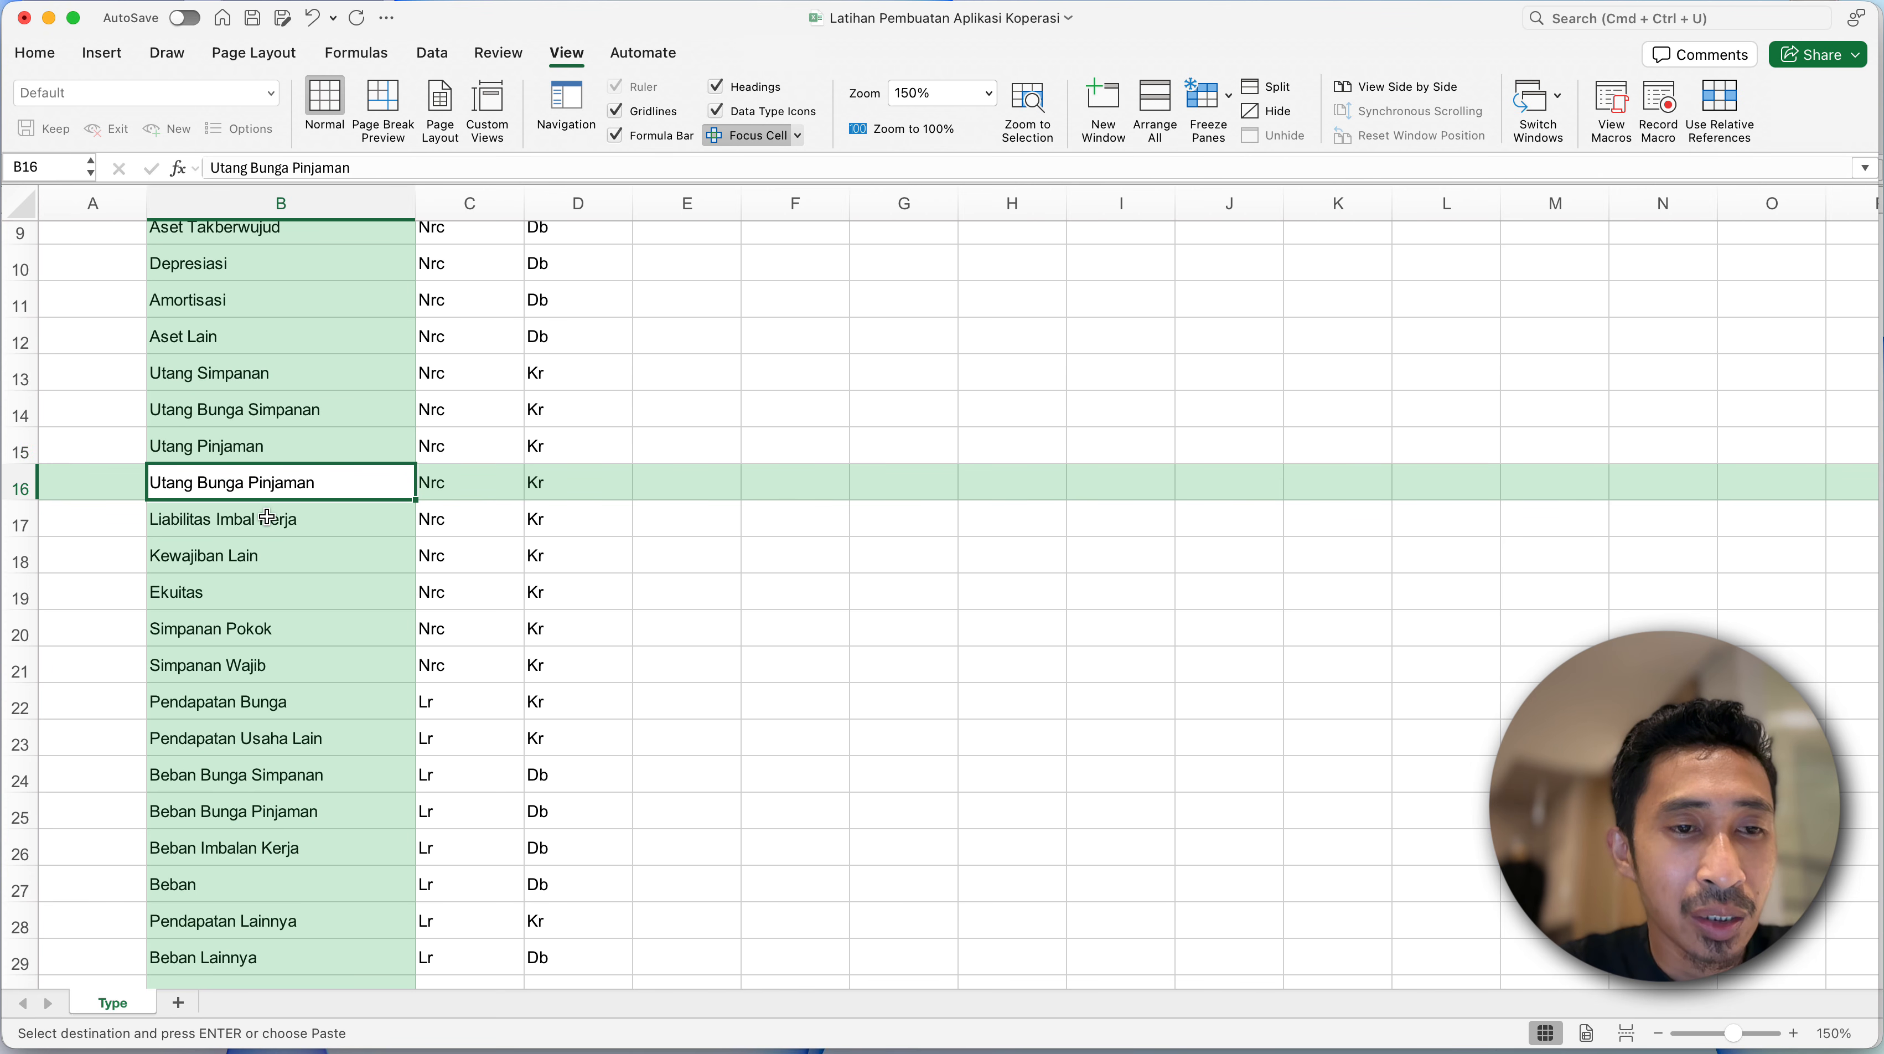
pyautogui.click(268, 517)
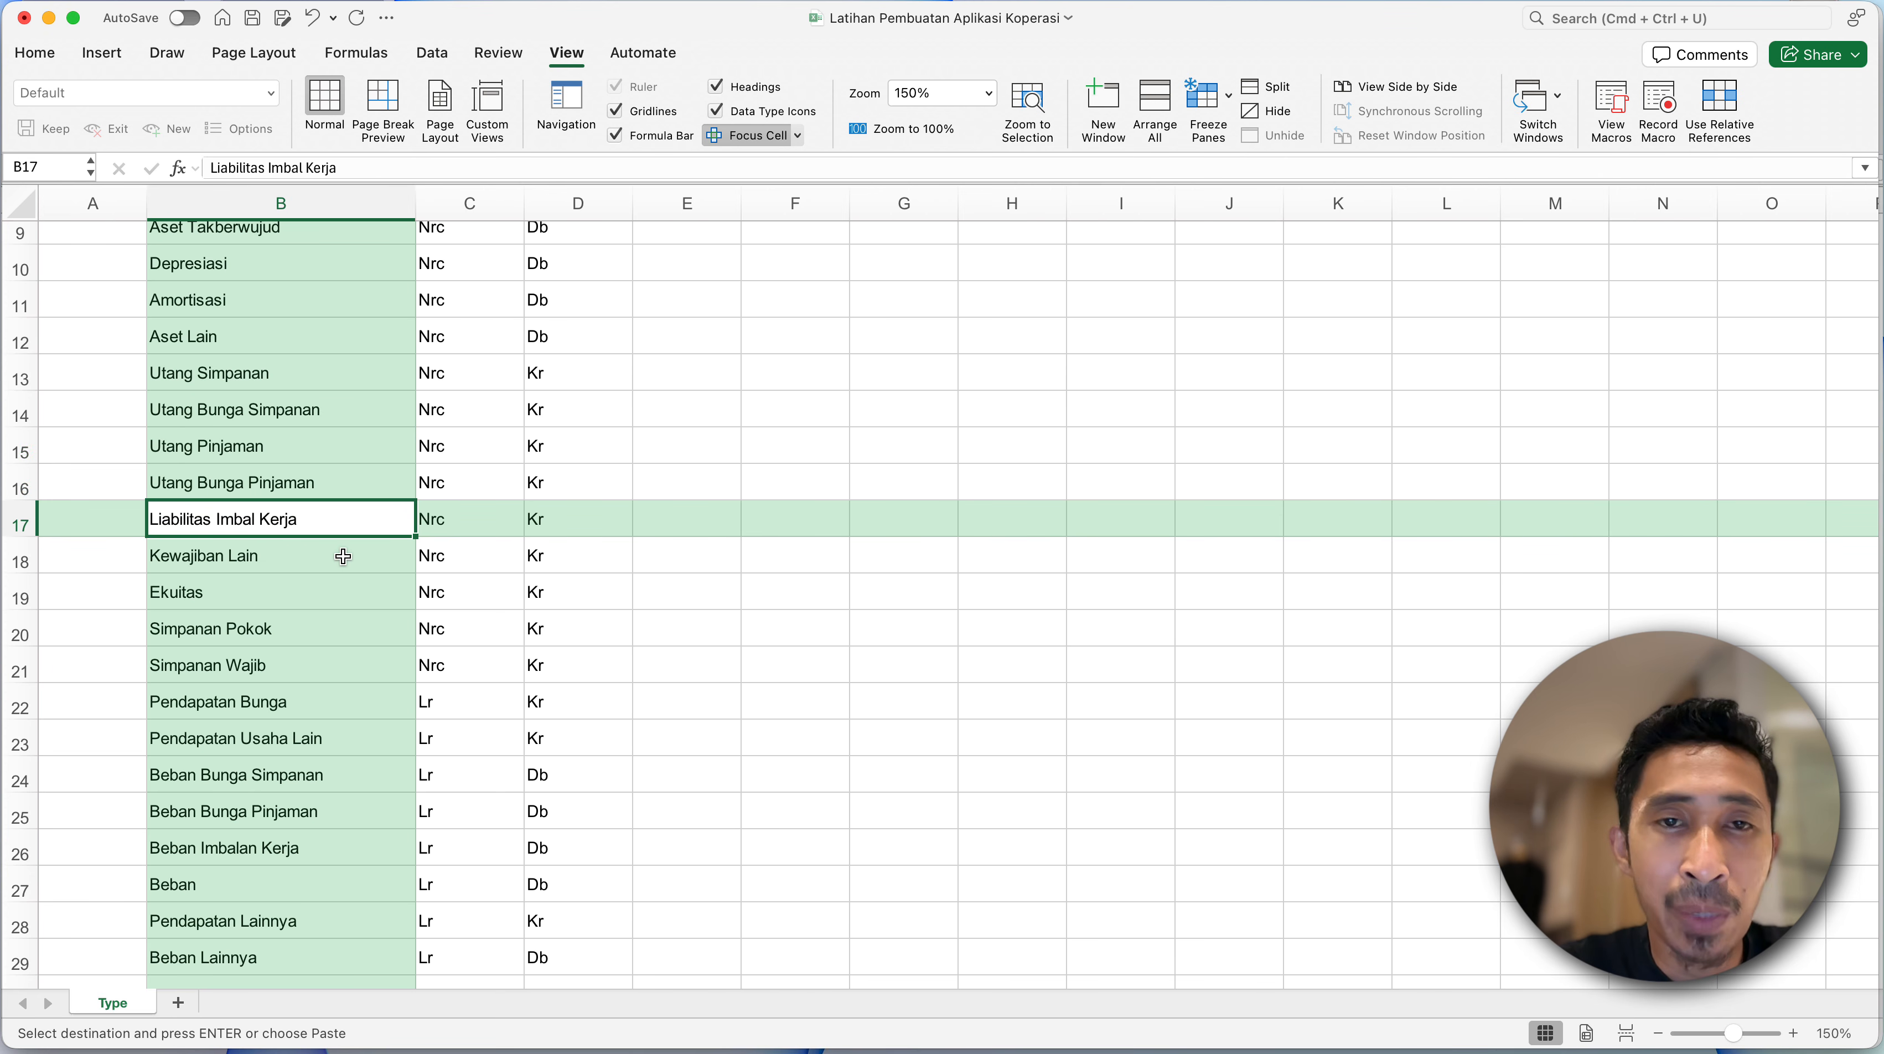
pyautogui.click(281, 580)
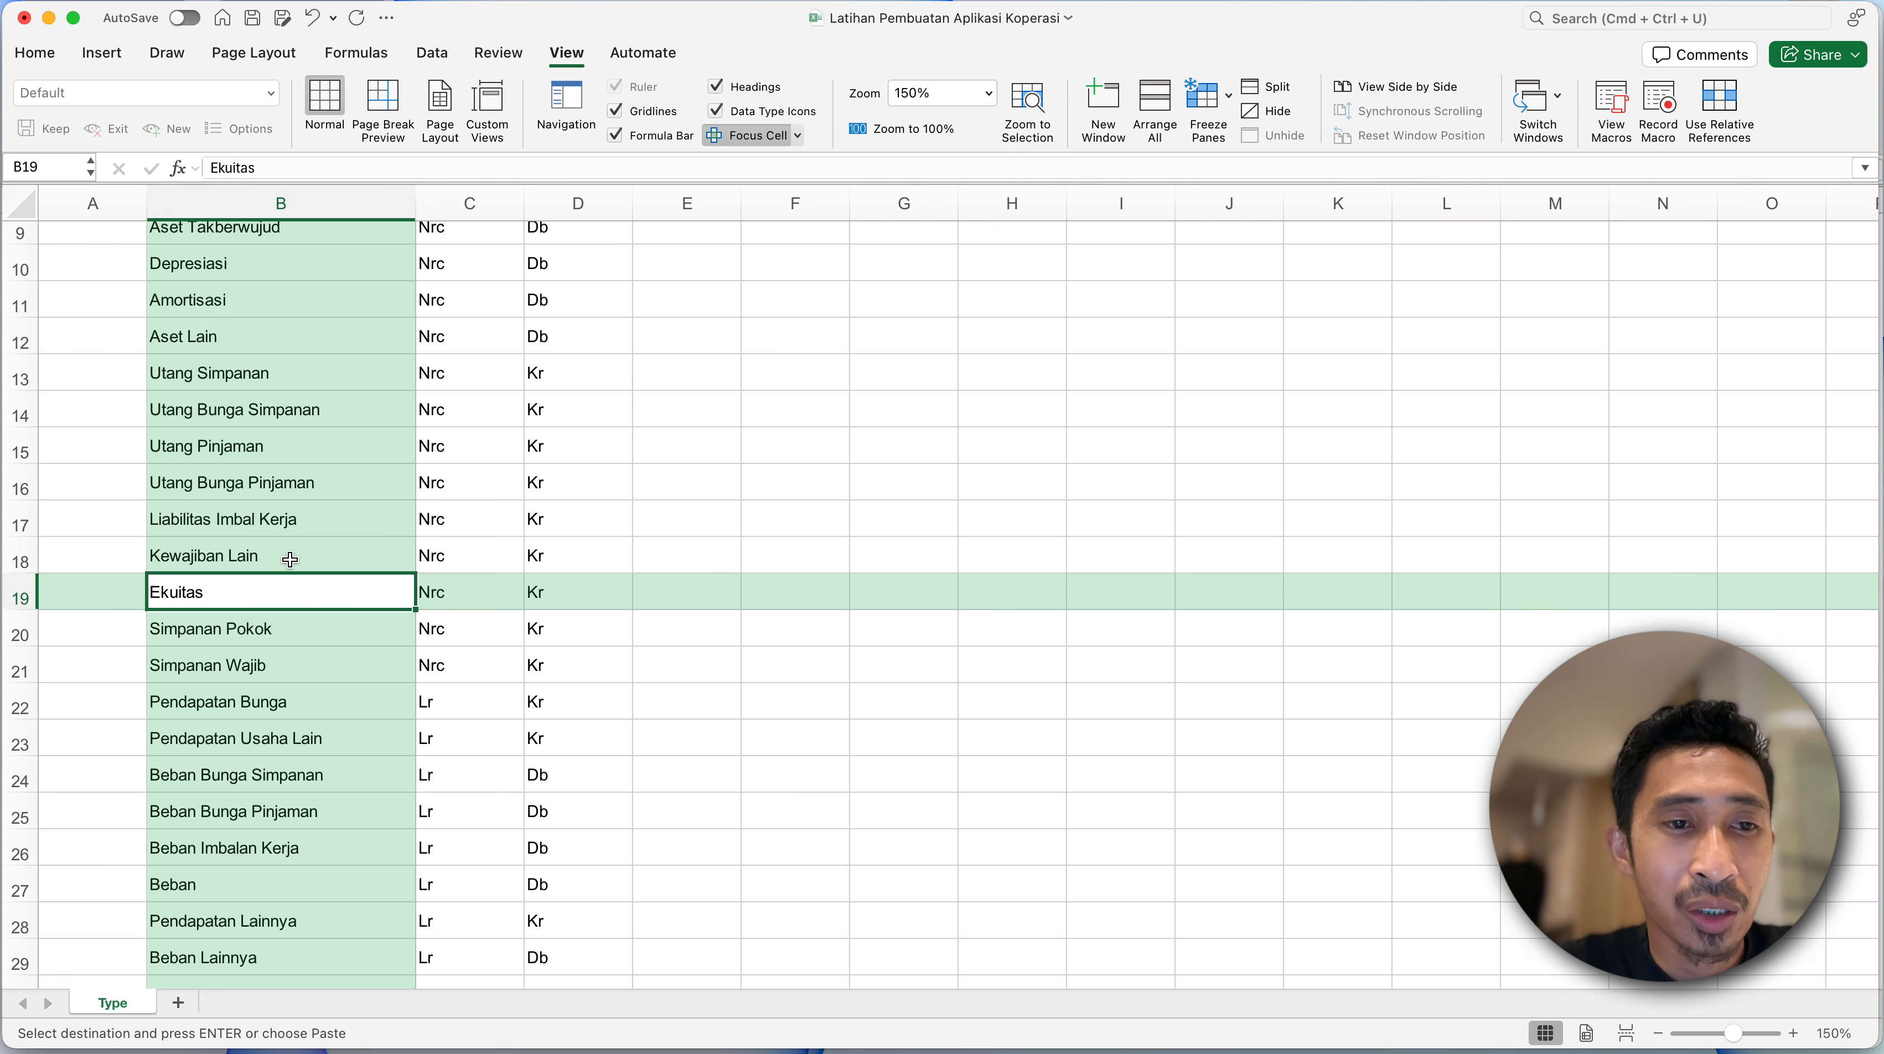
pyautogui.click(291, 559)
pyautogui.click(292, 597)
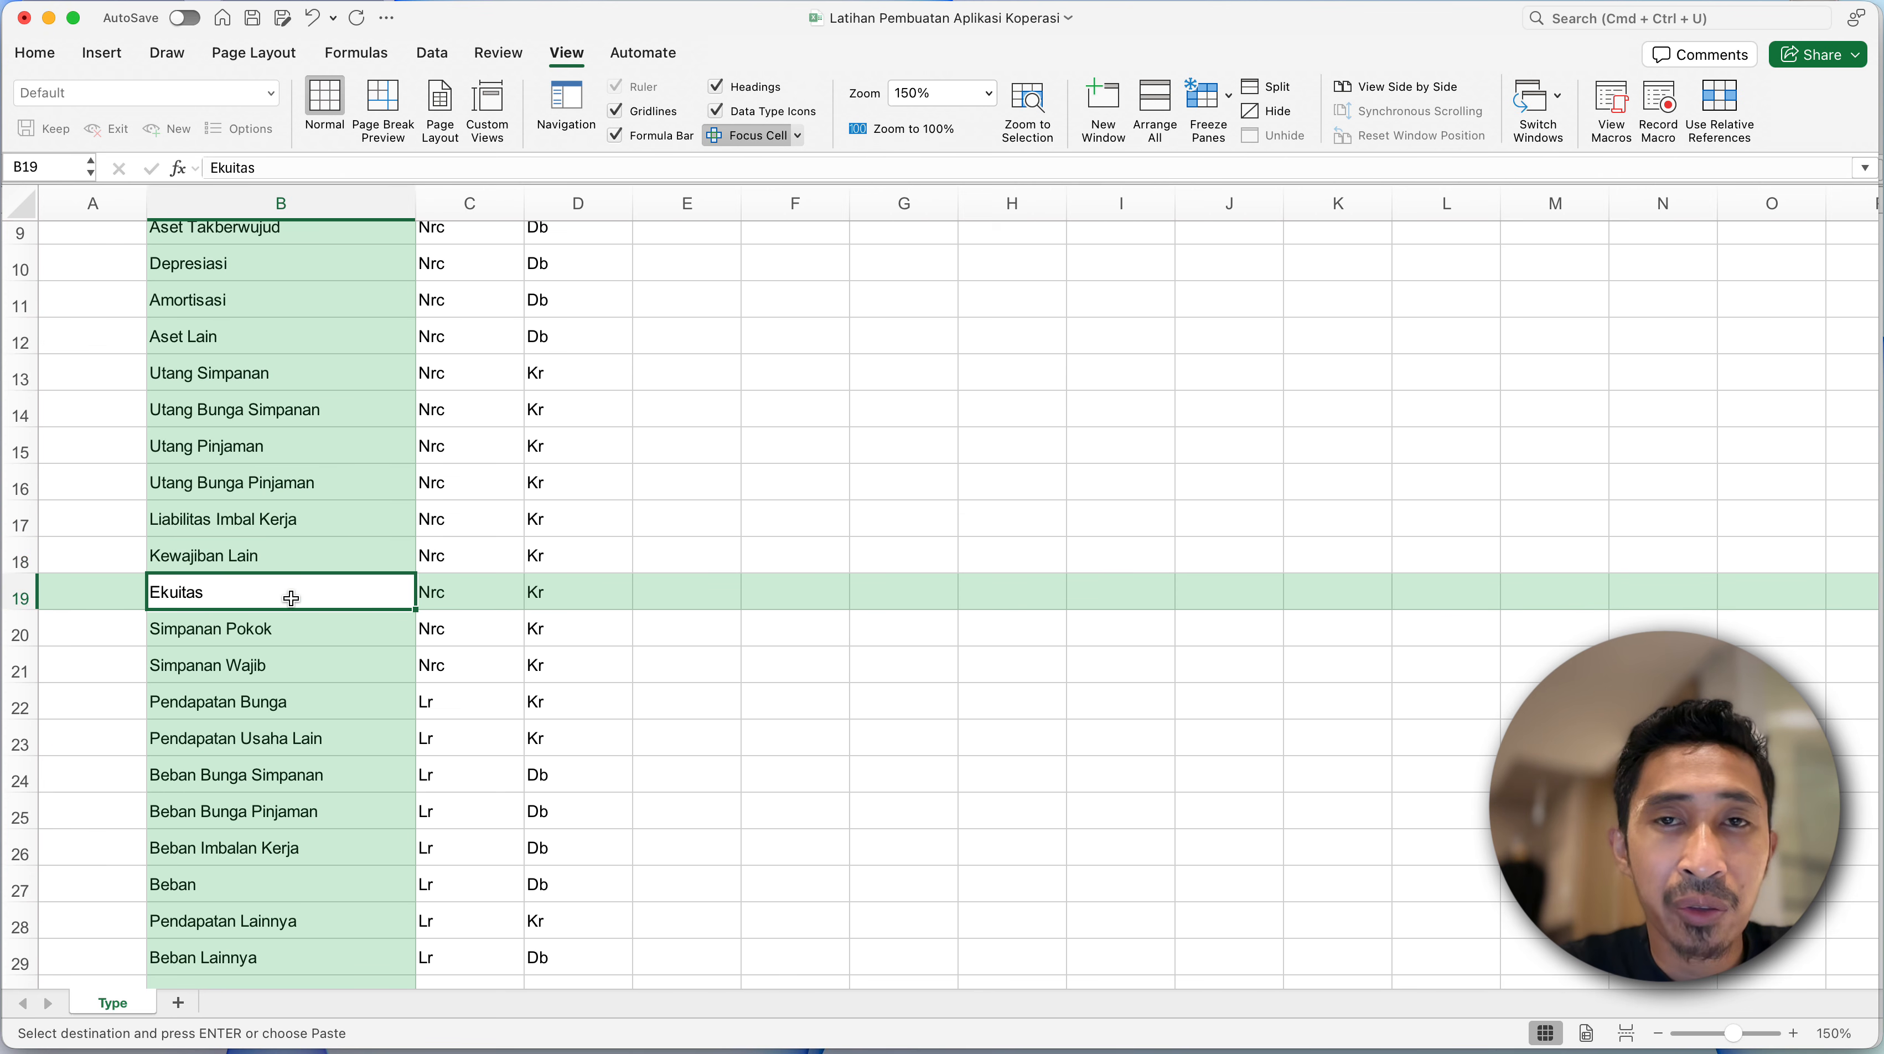
pyautogui.click(269, 626)
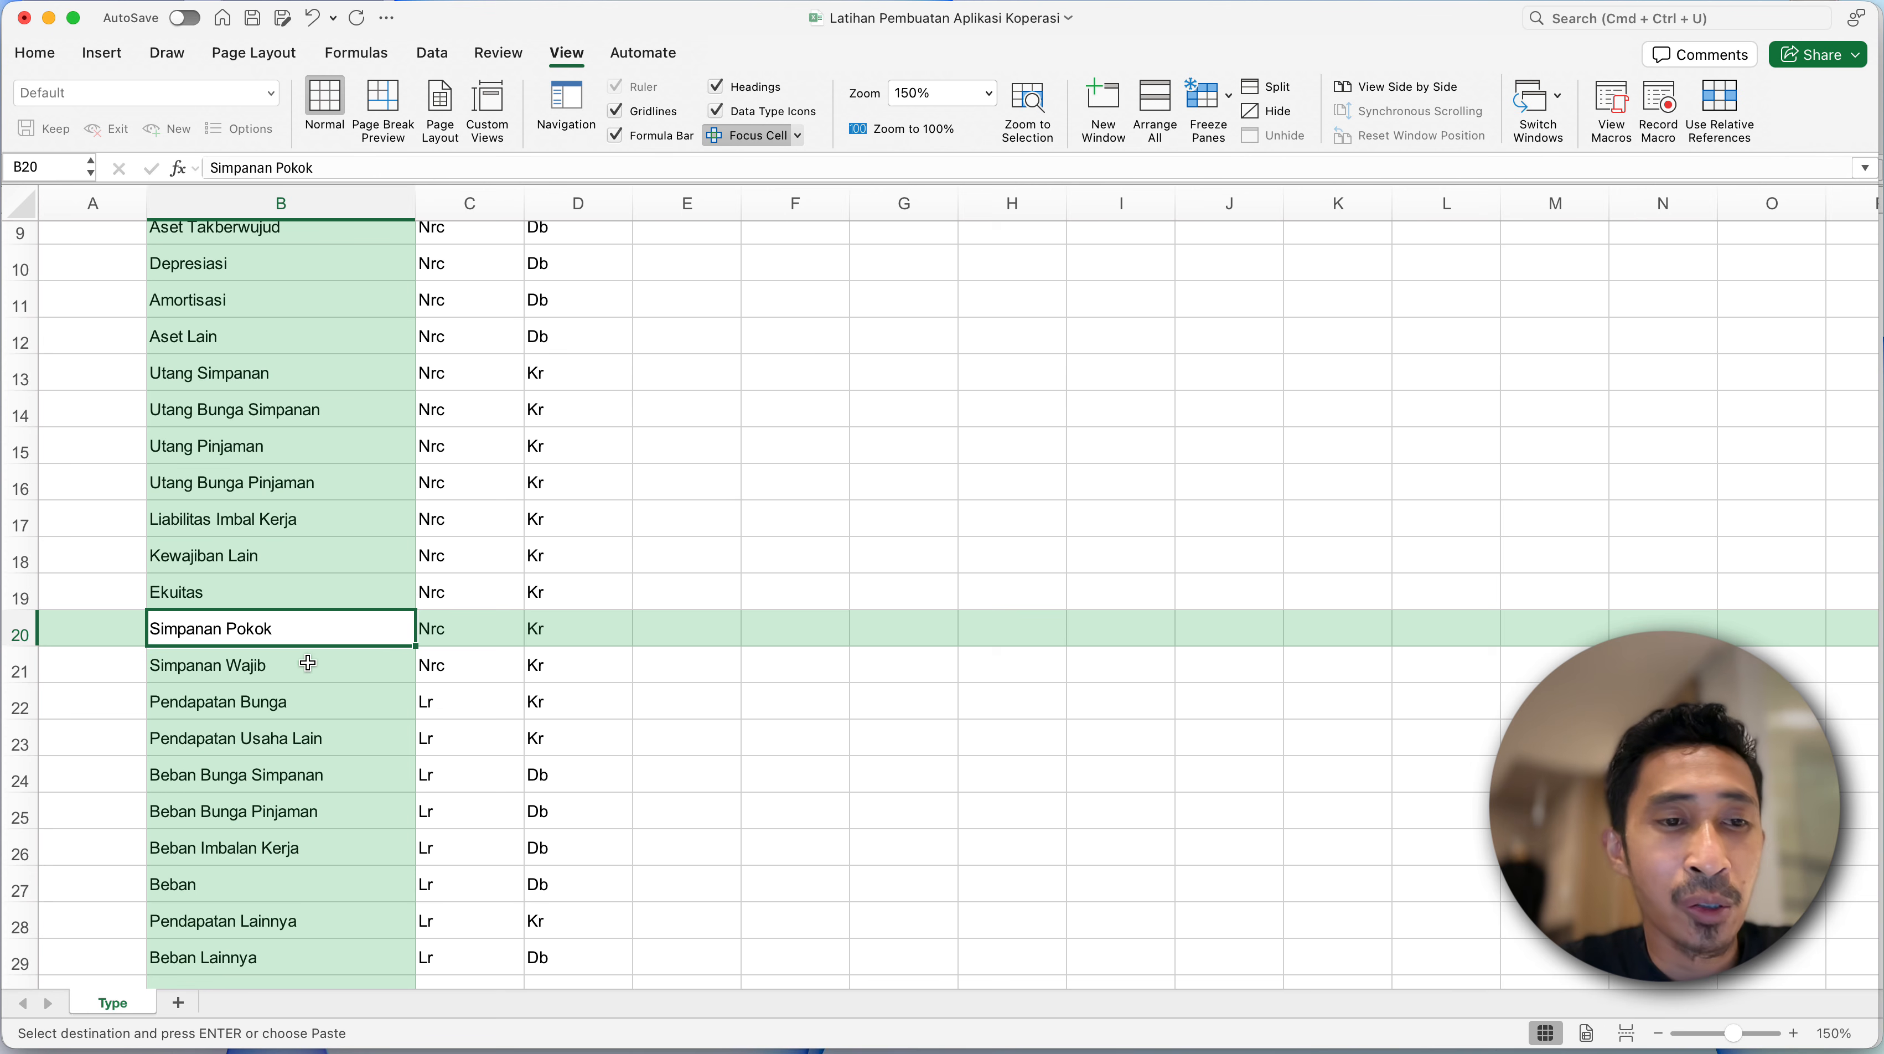
pyautogui.click(285, 662)
# - Go through the income and expense account types row by row, from Pendapatan Bunga to Beban Lainnya
pyautogui.click(291, 703)
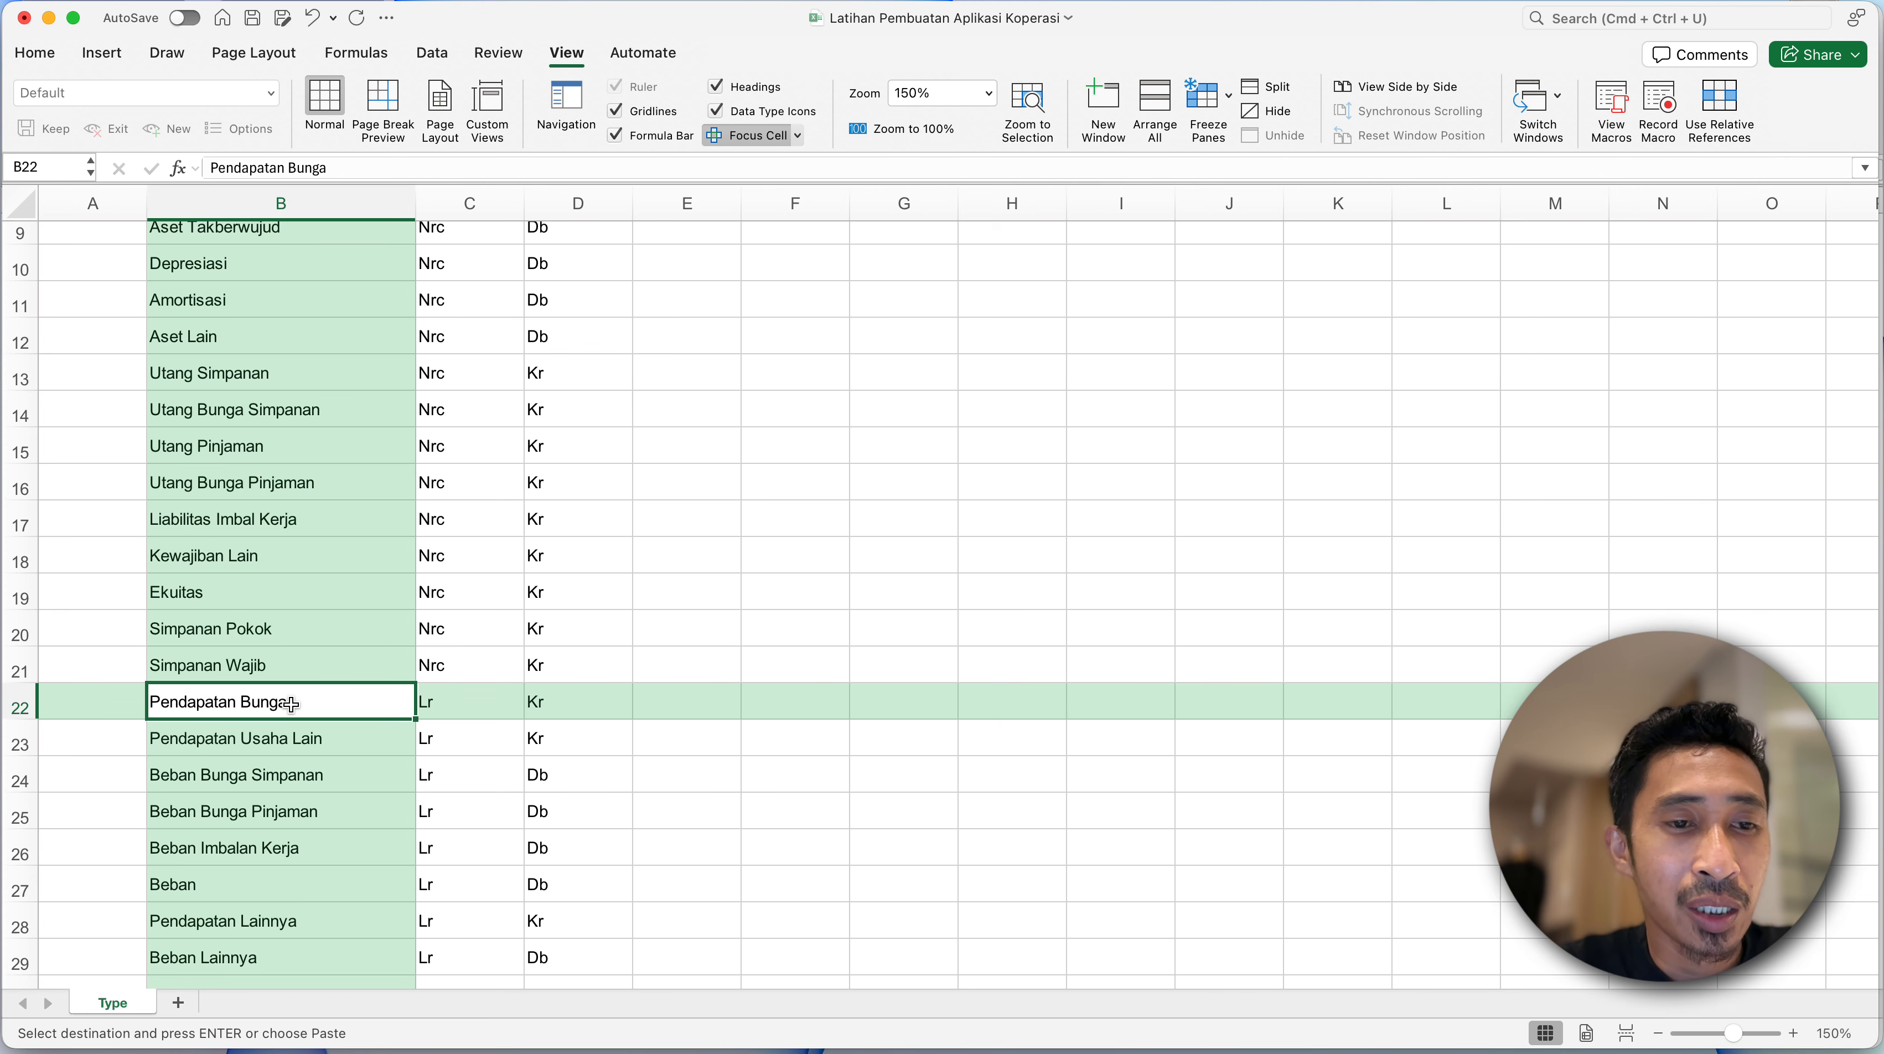
pyautogui.scroll(-3, 344, 742)
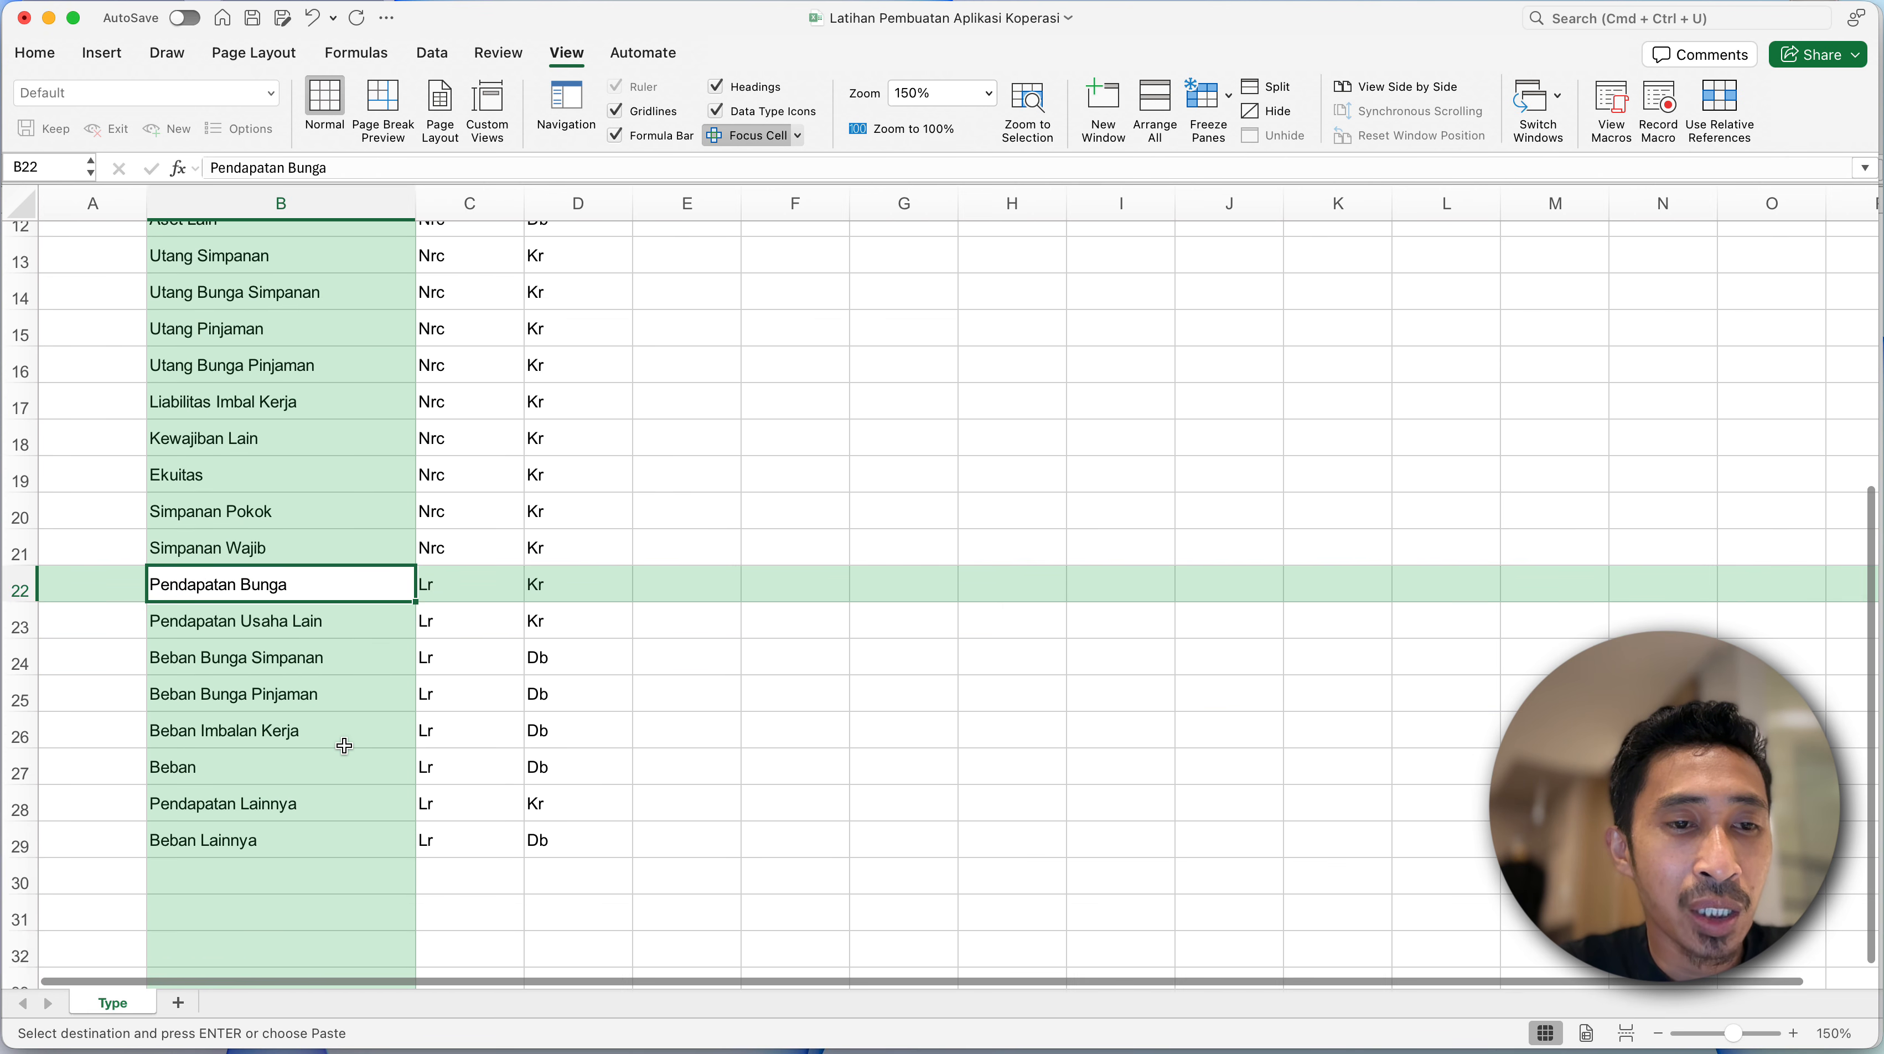
pyautogui.click(321, 635)
pyautogui.click(336, 668)
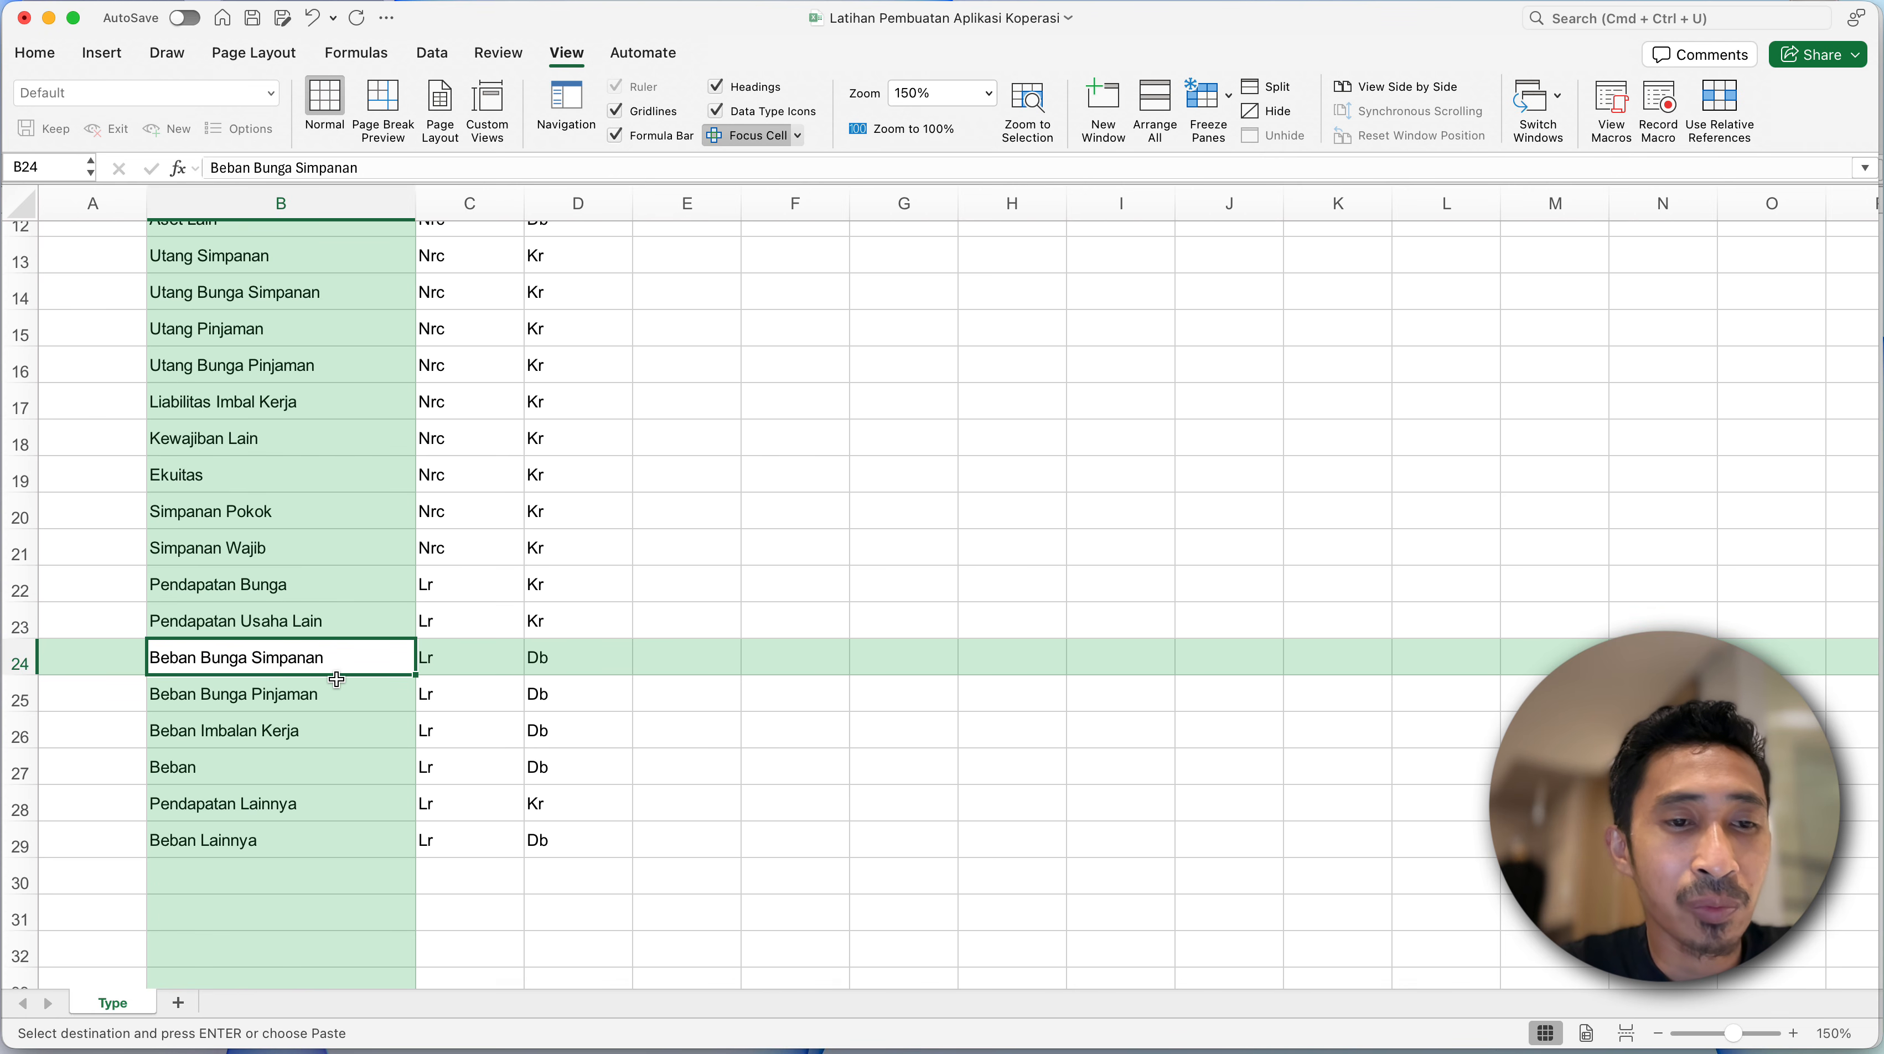
pyautogui.click(282, 708)
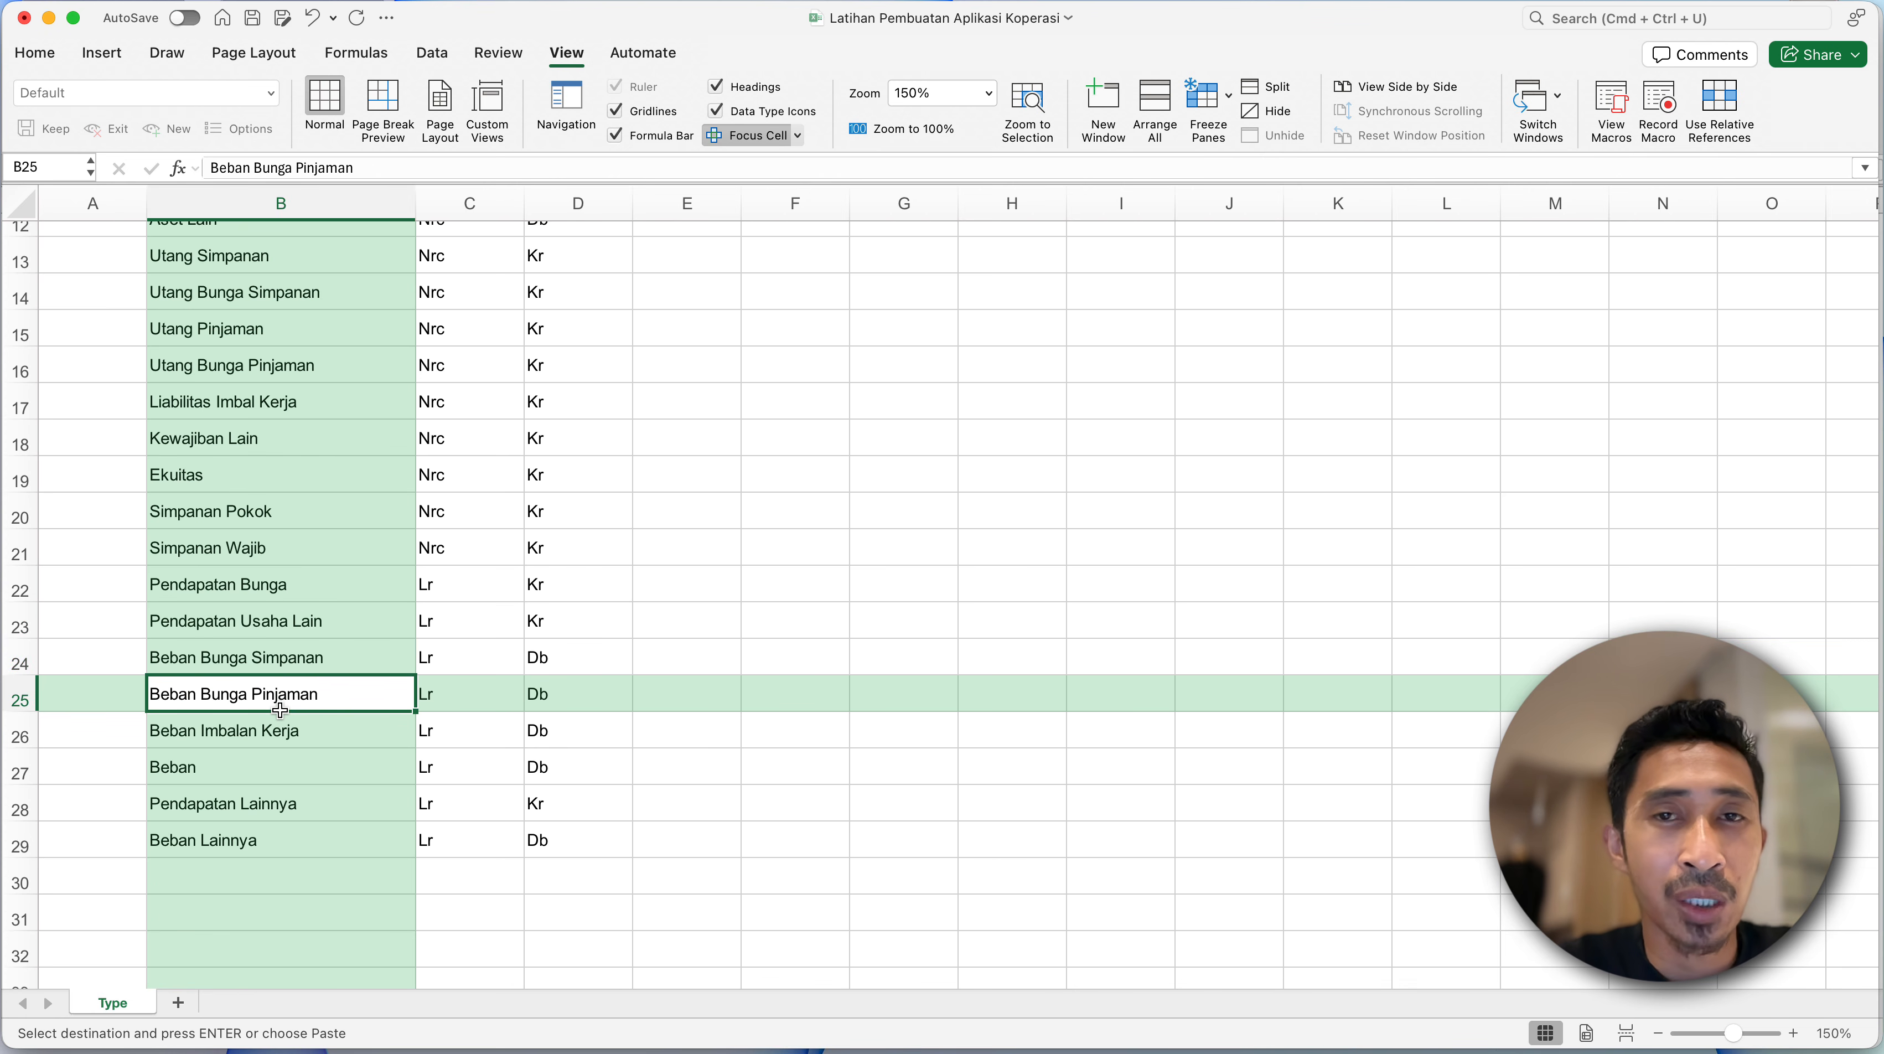
pyautogui.click(266, 740)
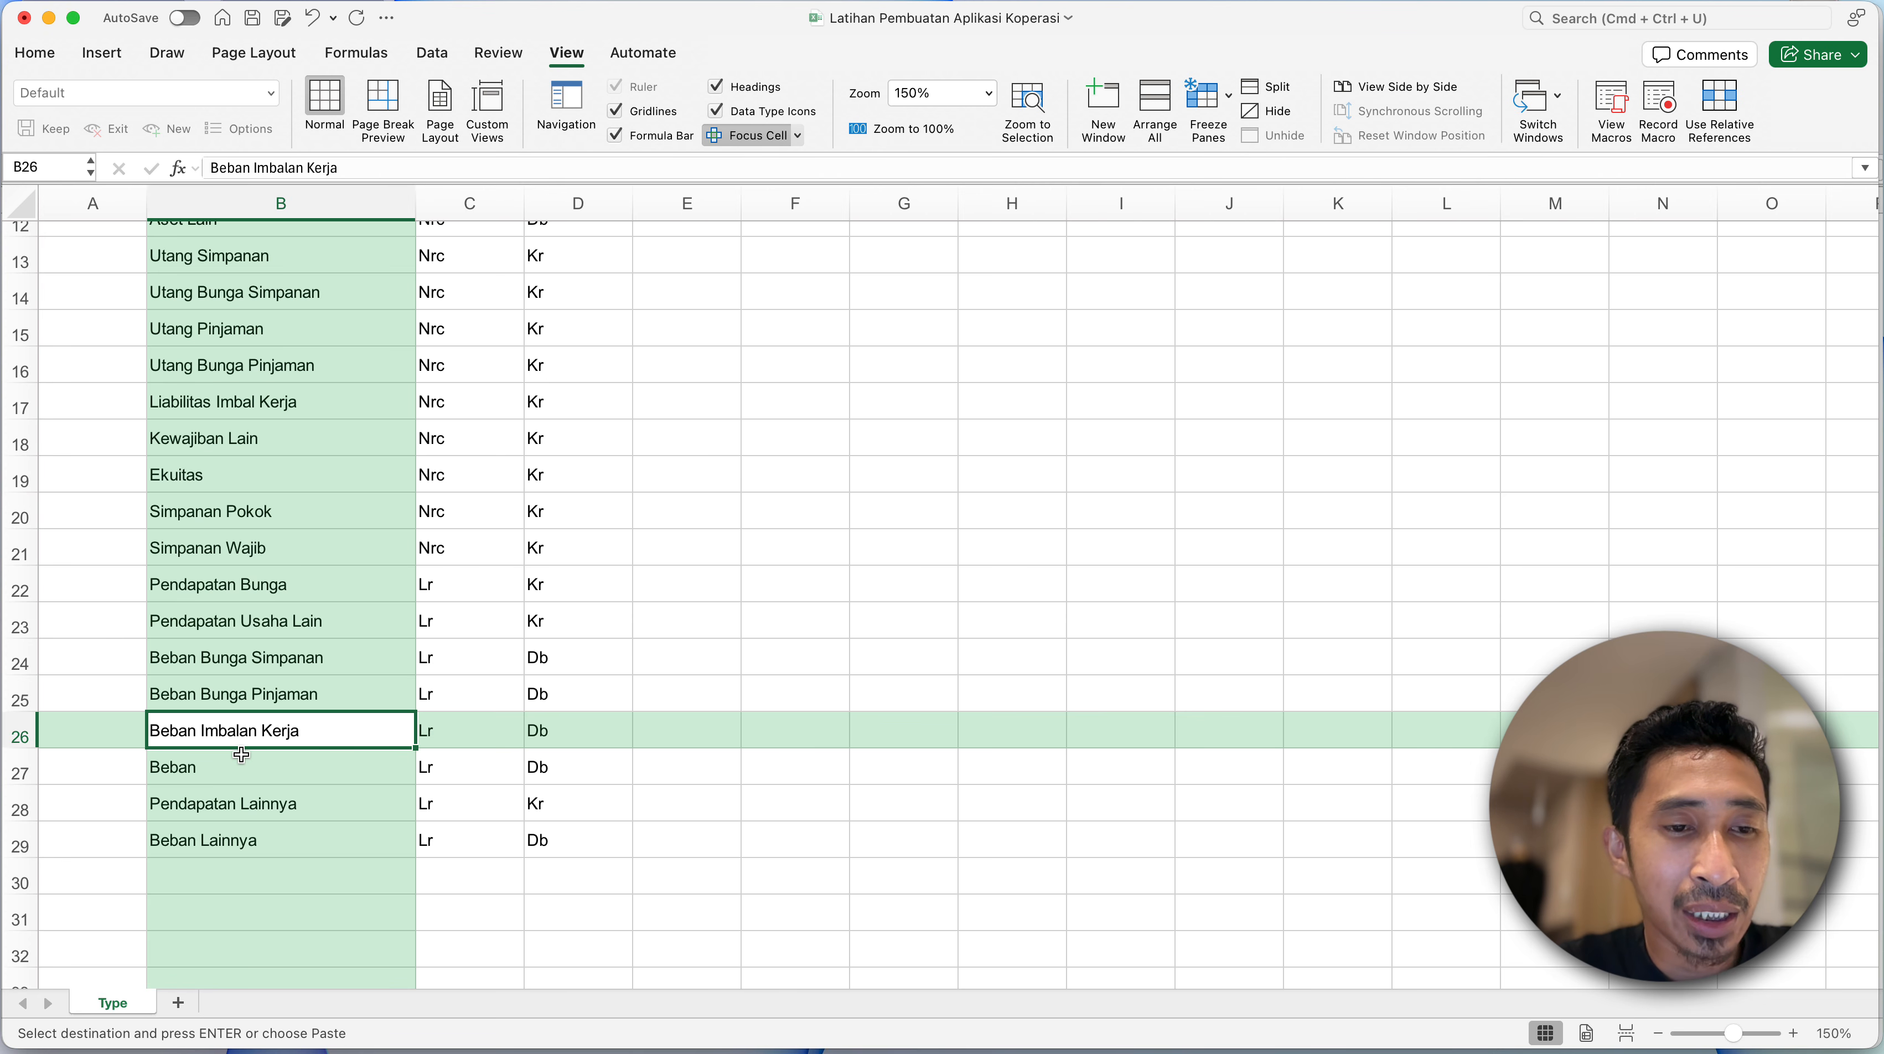
pyautogui.click(235, 764)
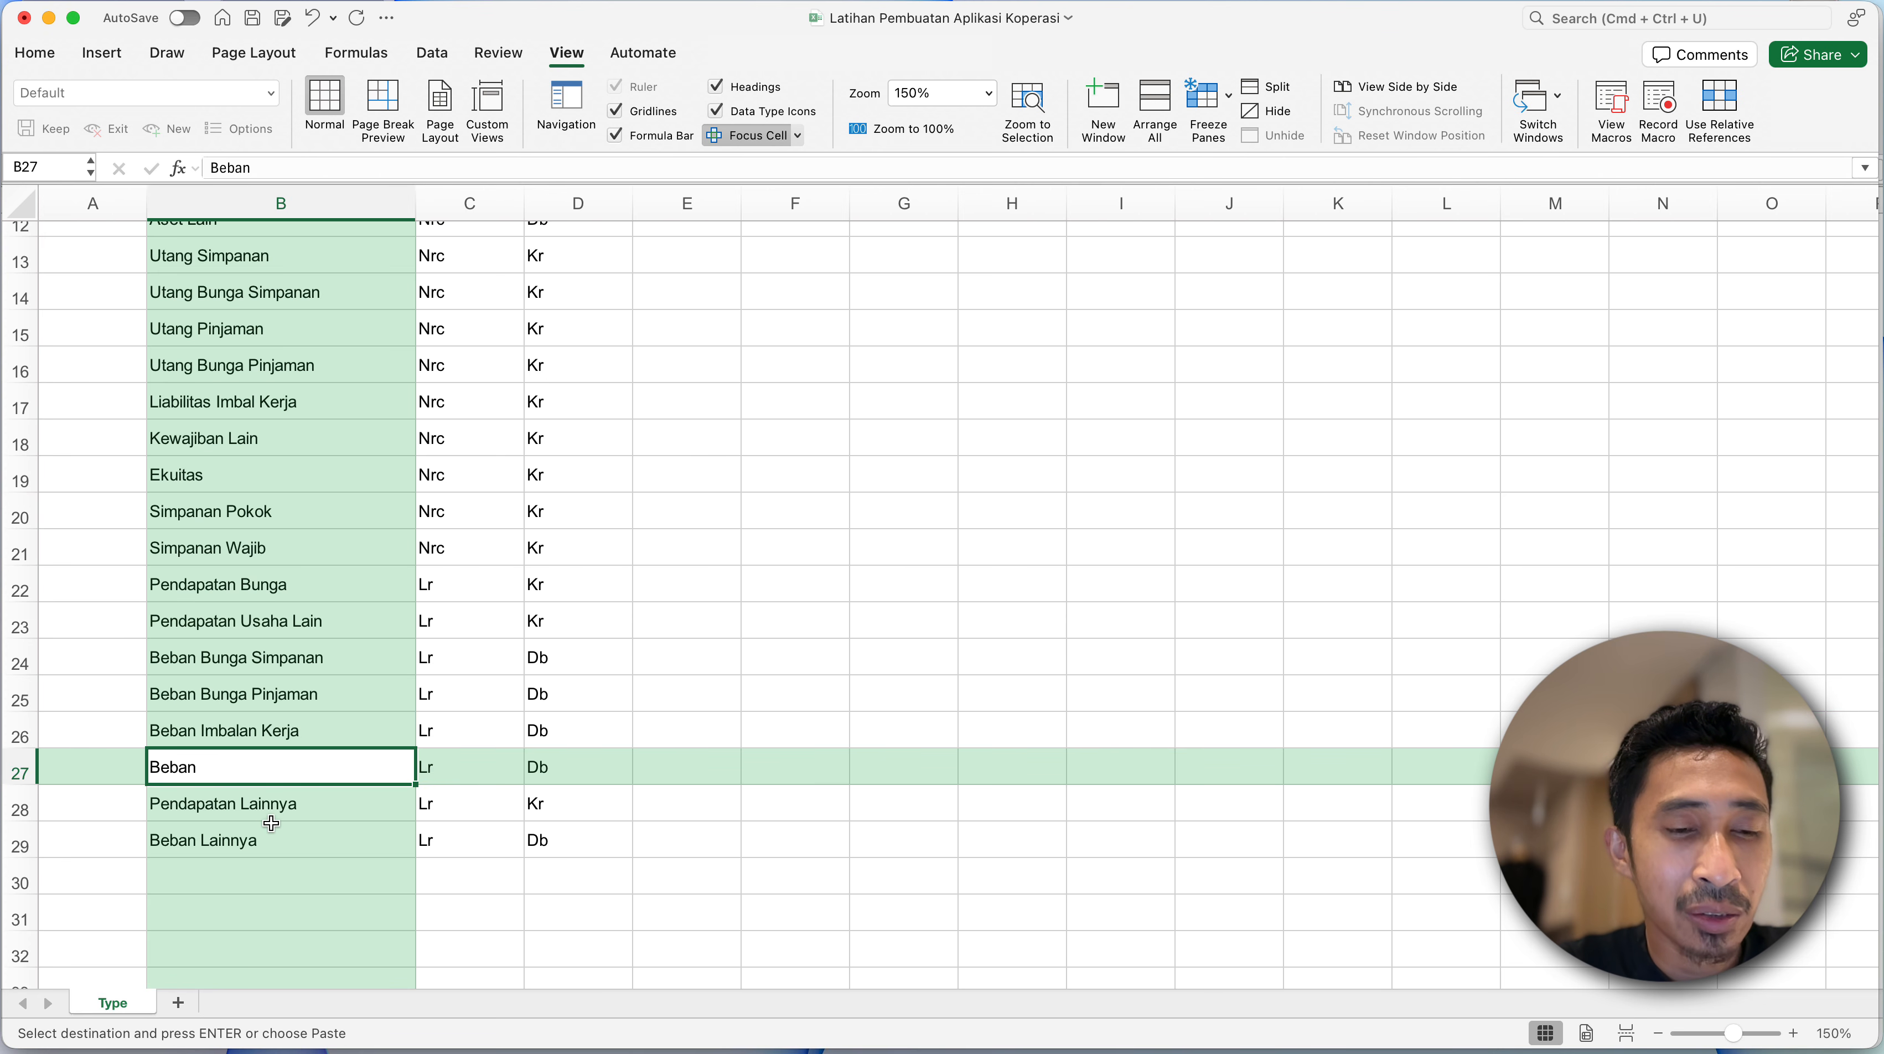
pyautogui.click(247, 806)
pyautogui.click(249, 841)
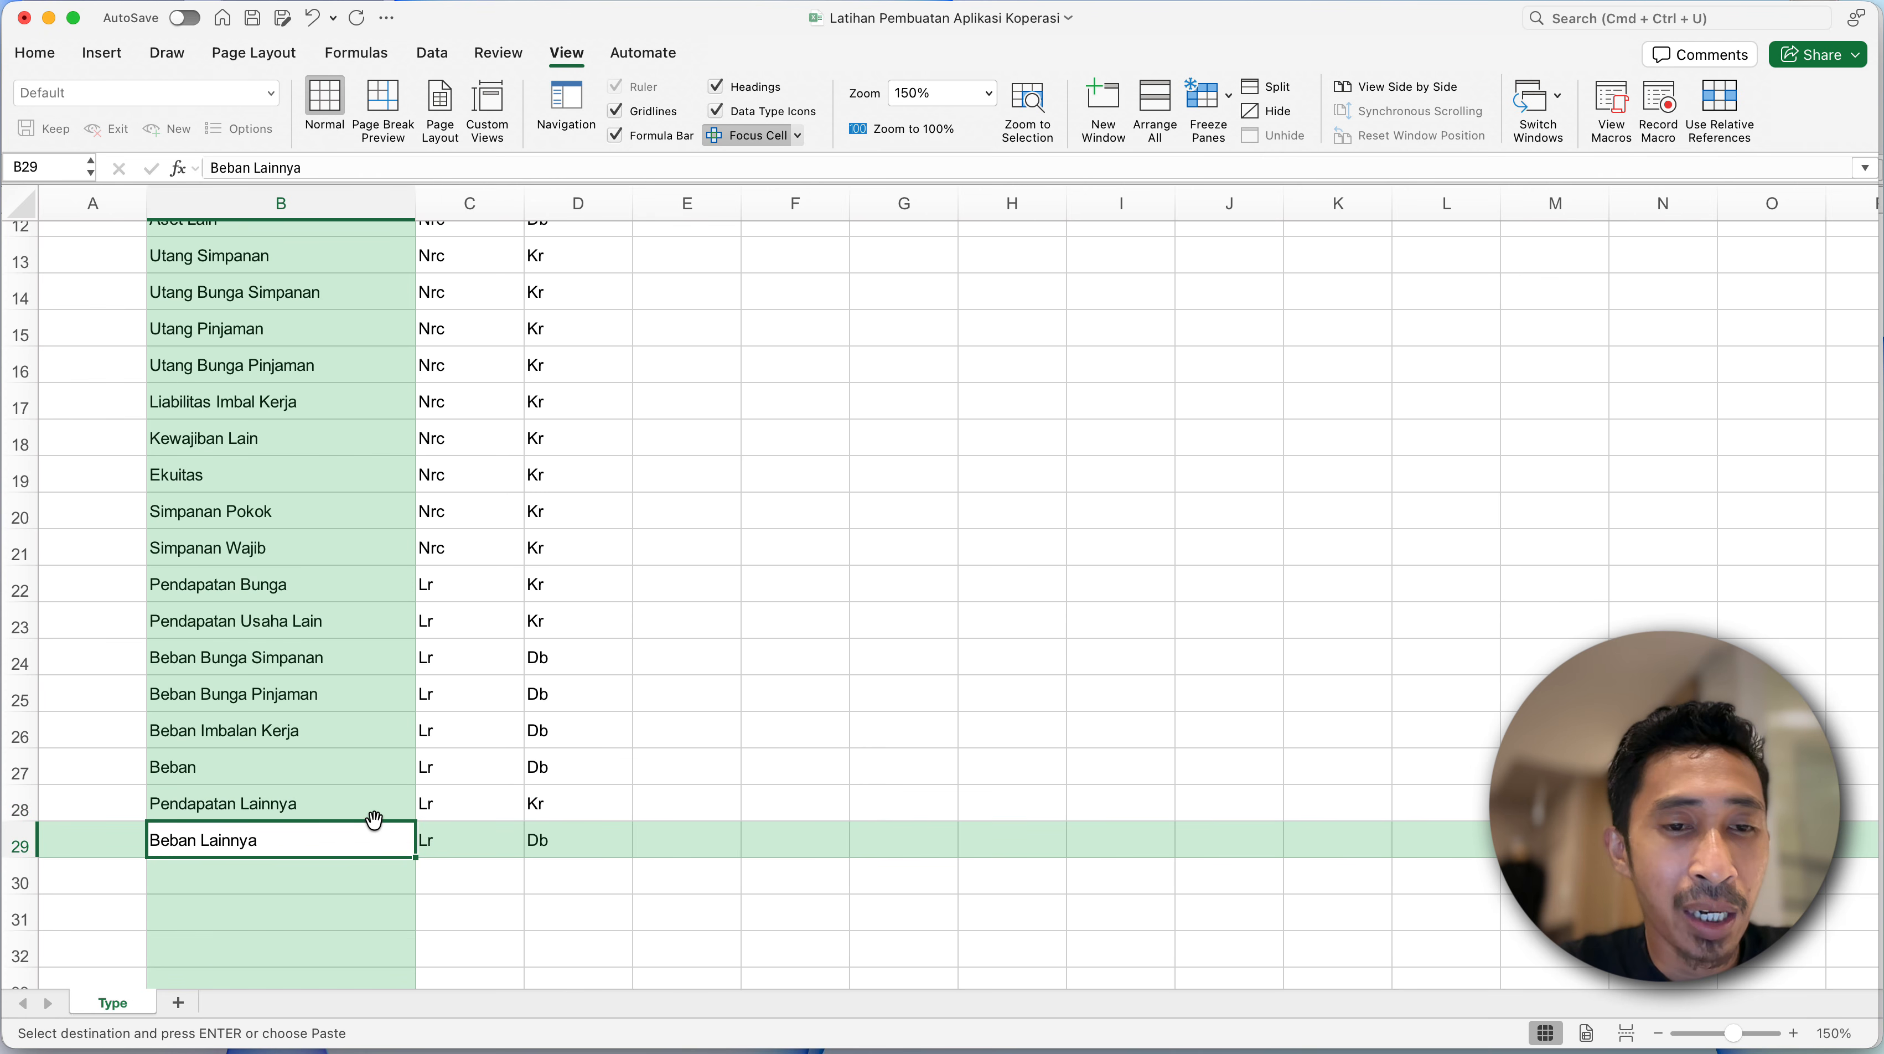
# - Examine the Posisi and Sn columns beside the asset account types, starting from their headers in row 3
pyautogui.click(465, 718)
pyautogui.click(326, 631)
pyautogui.scroll(5, 326, 631)
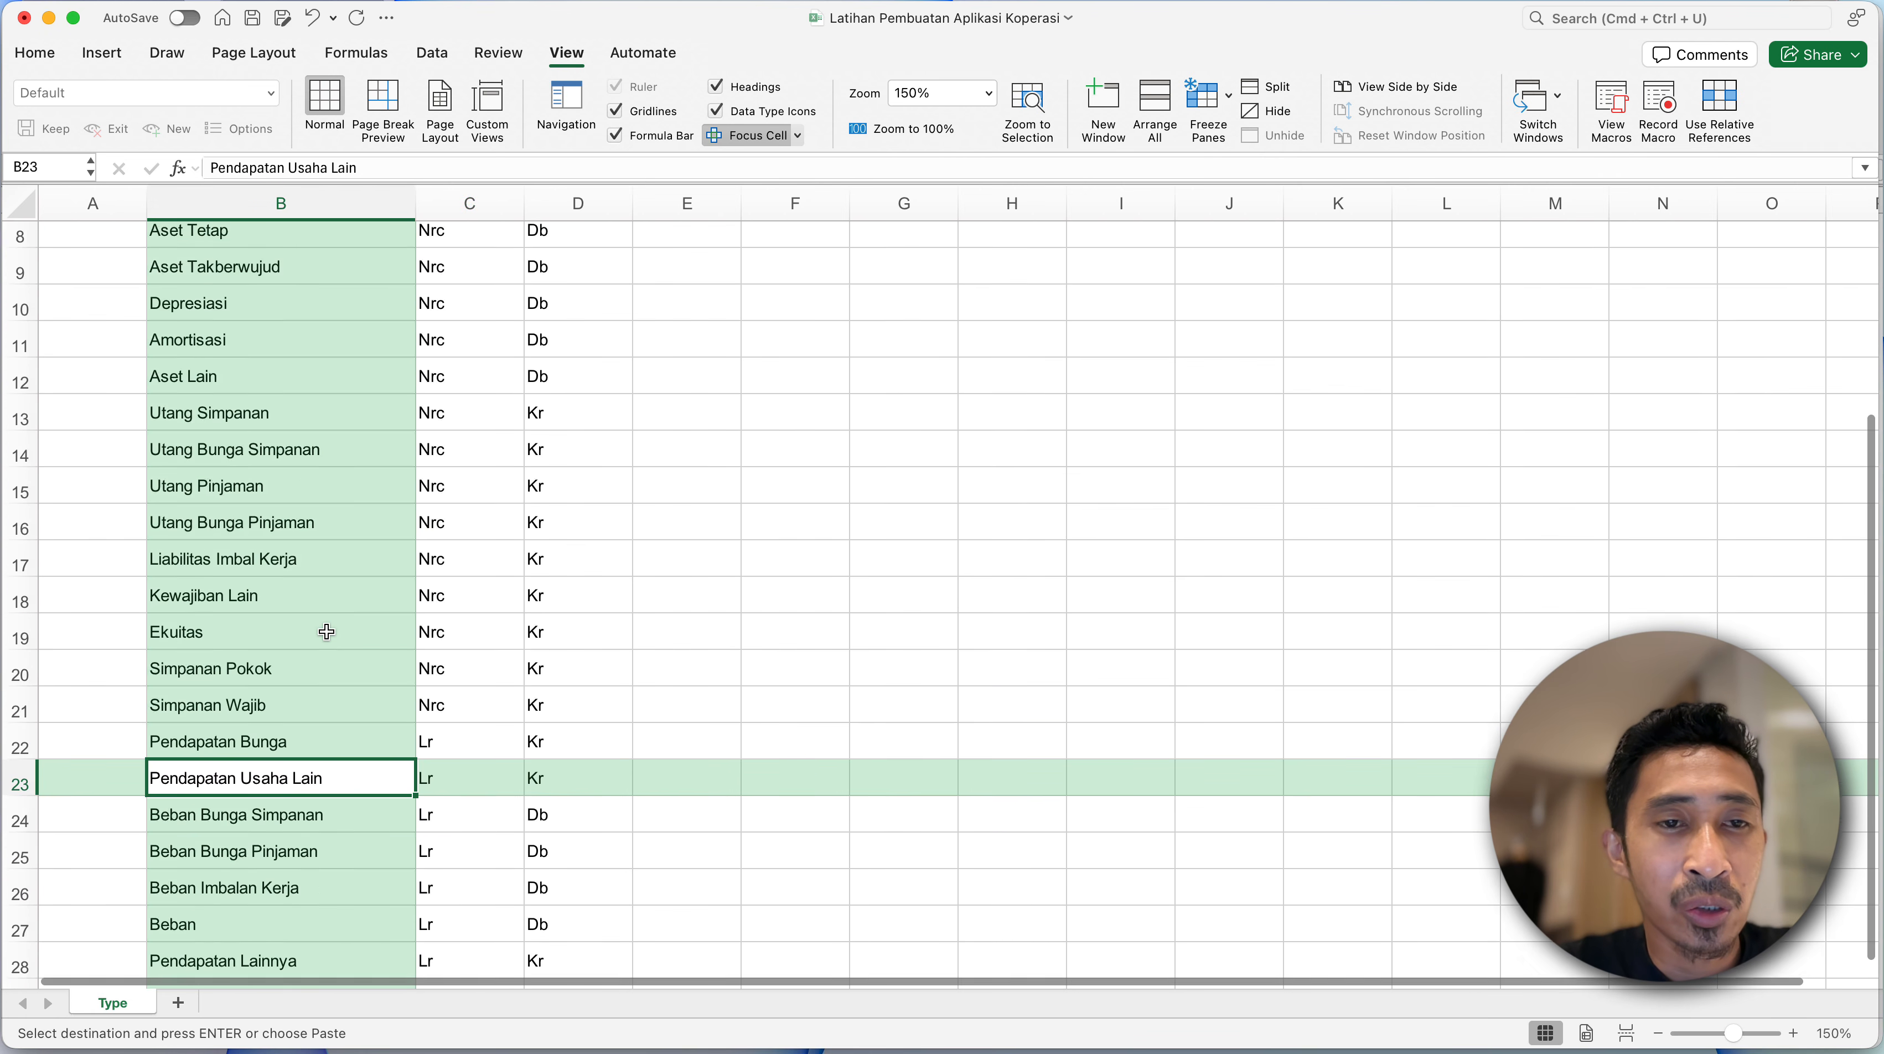
pyautogui.scroll(2, 327, 631)
pyautogui.click(424, 334)
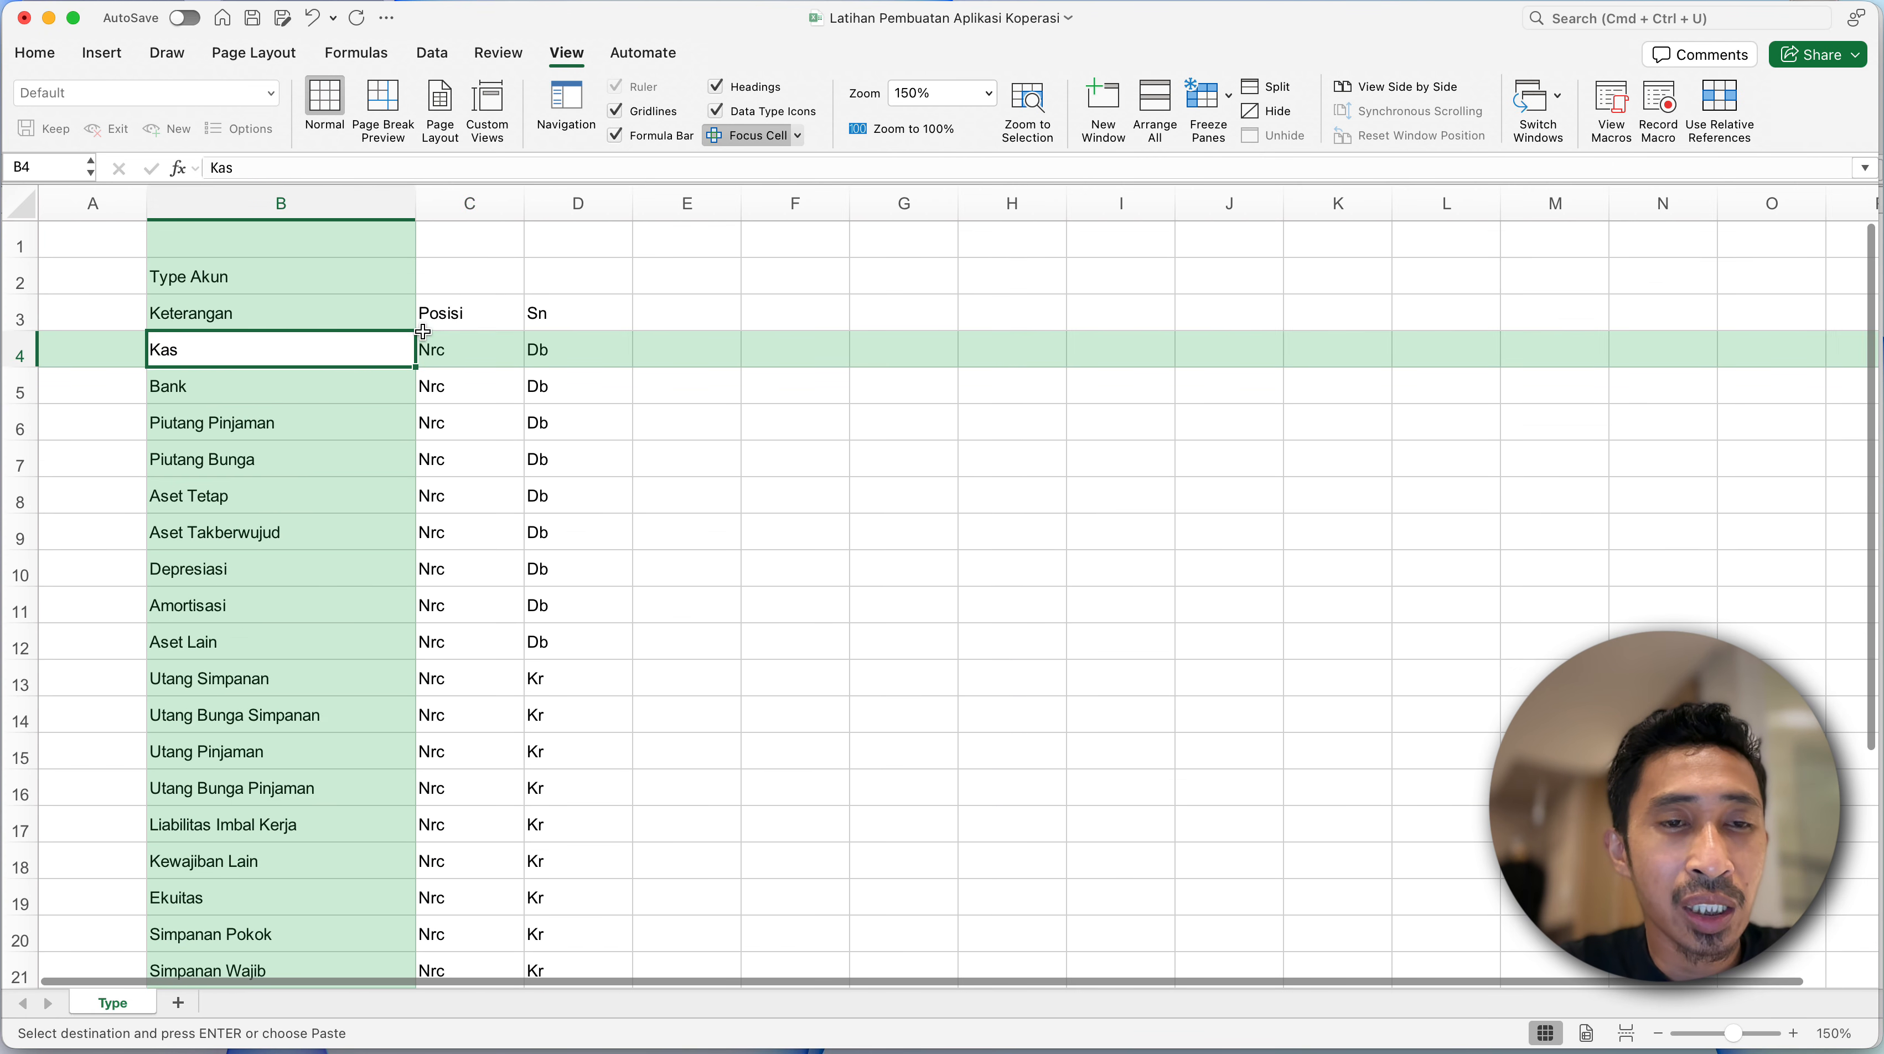
pyautogui.click(450, 326)
pyautogui.click(483, 361)
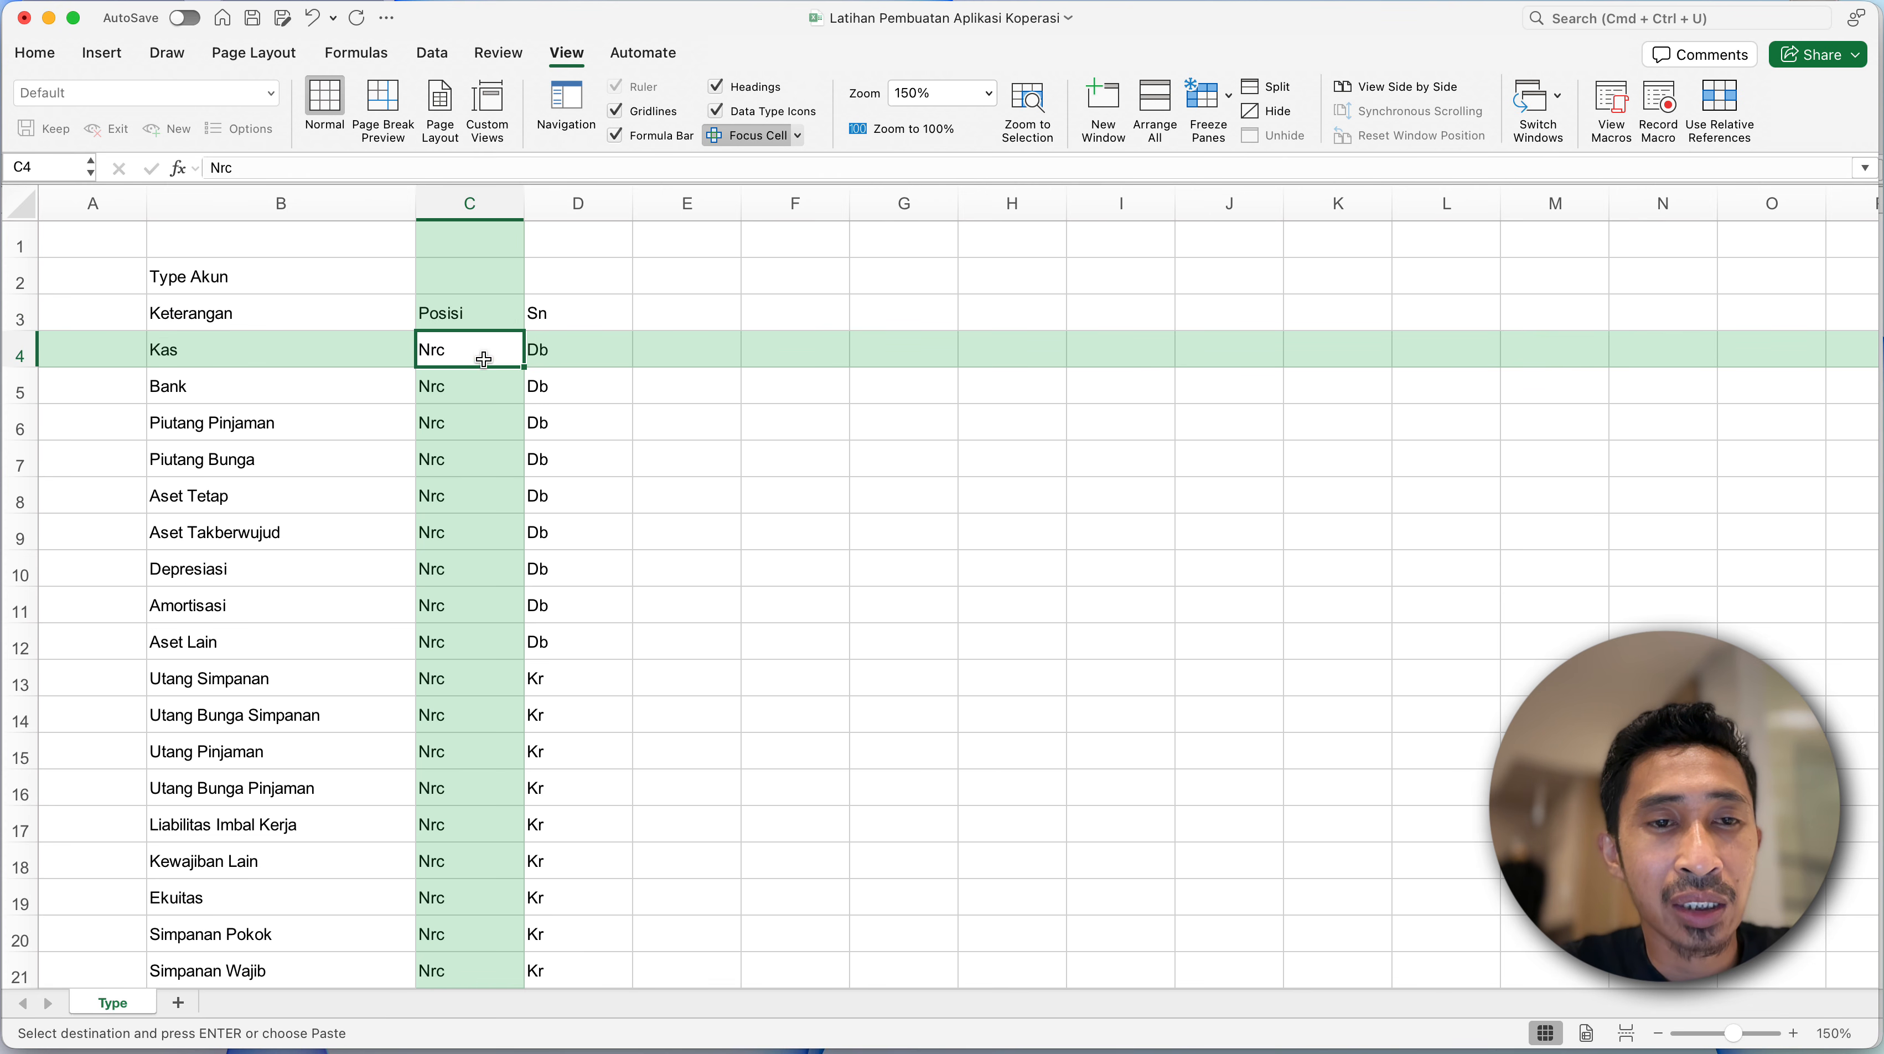
pyautogui.click(504, 319)
pyautogui.moveTo(503, 319); pyautogui.dragTo(609, 569)
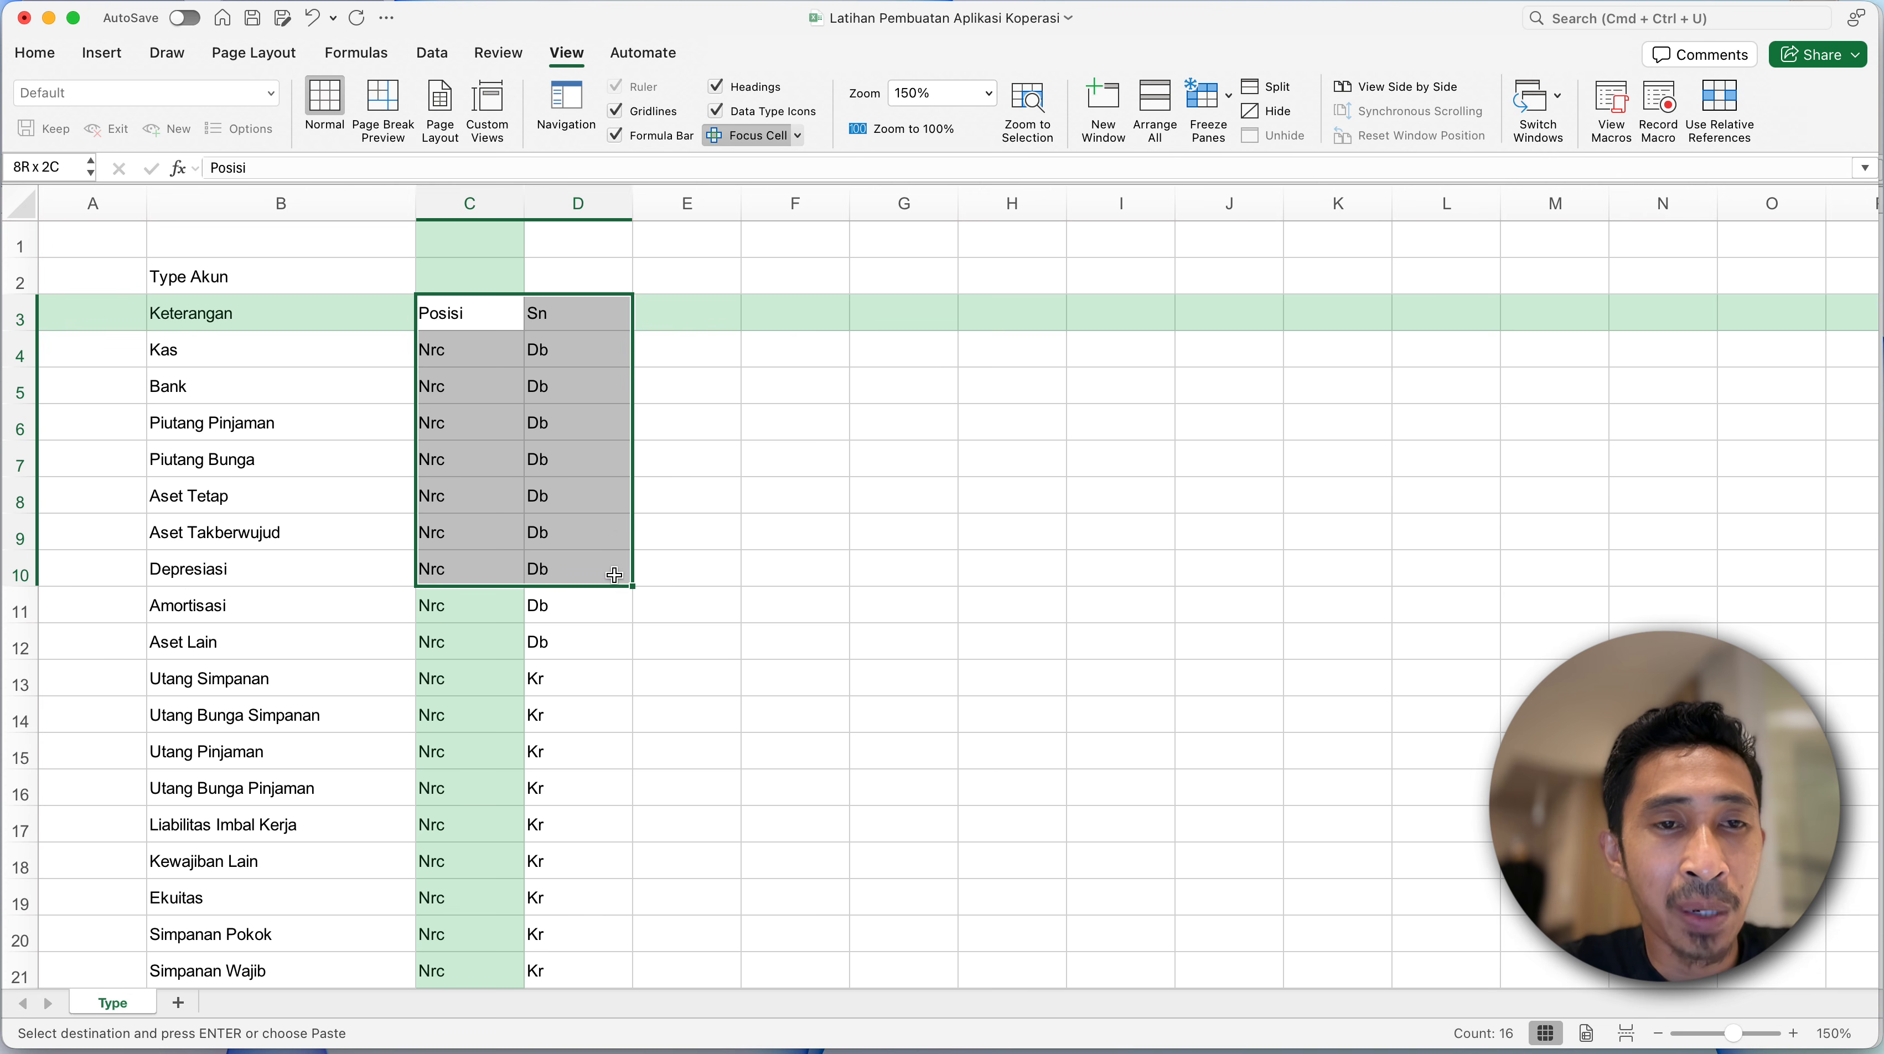
pyautogui.click(492, 308)
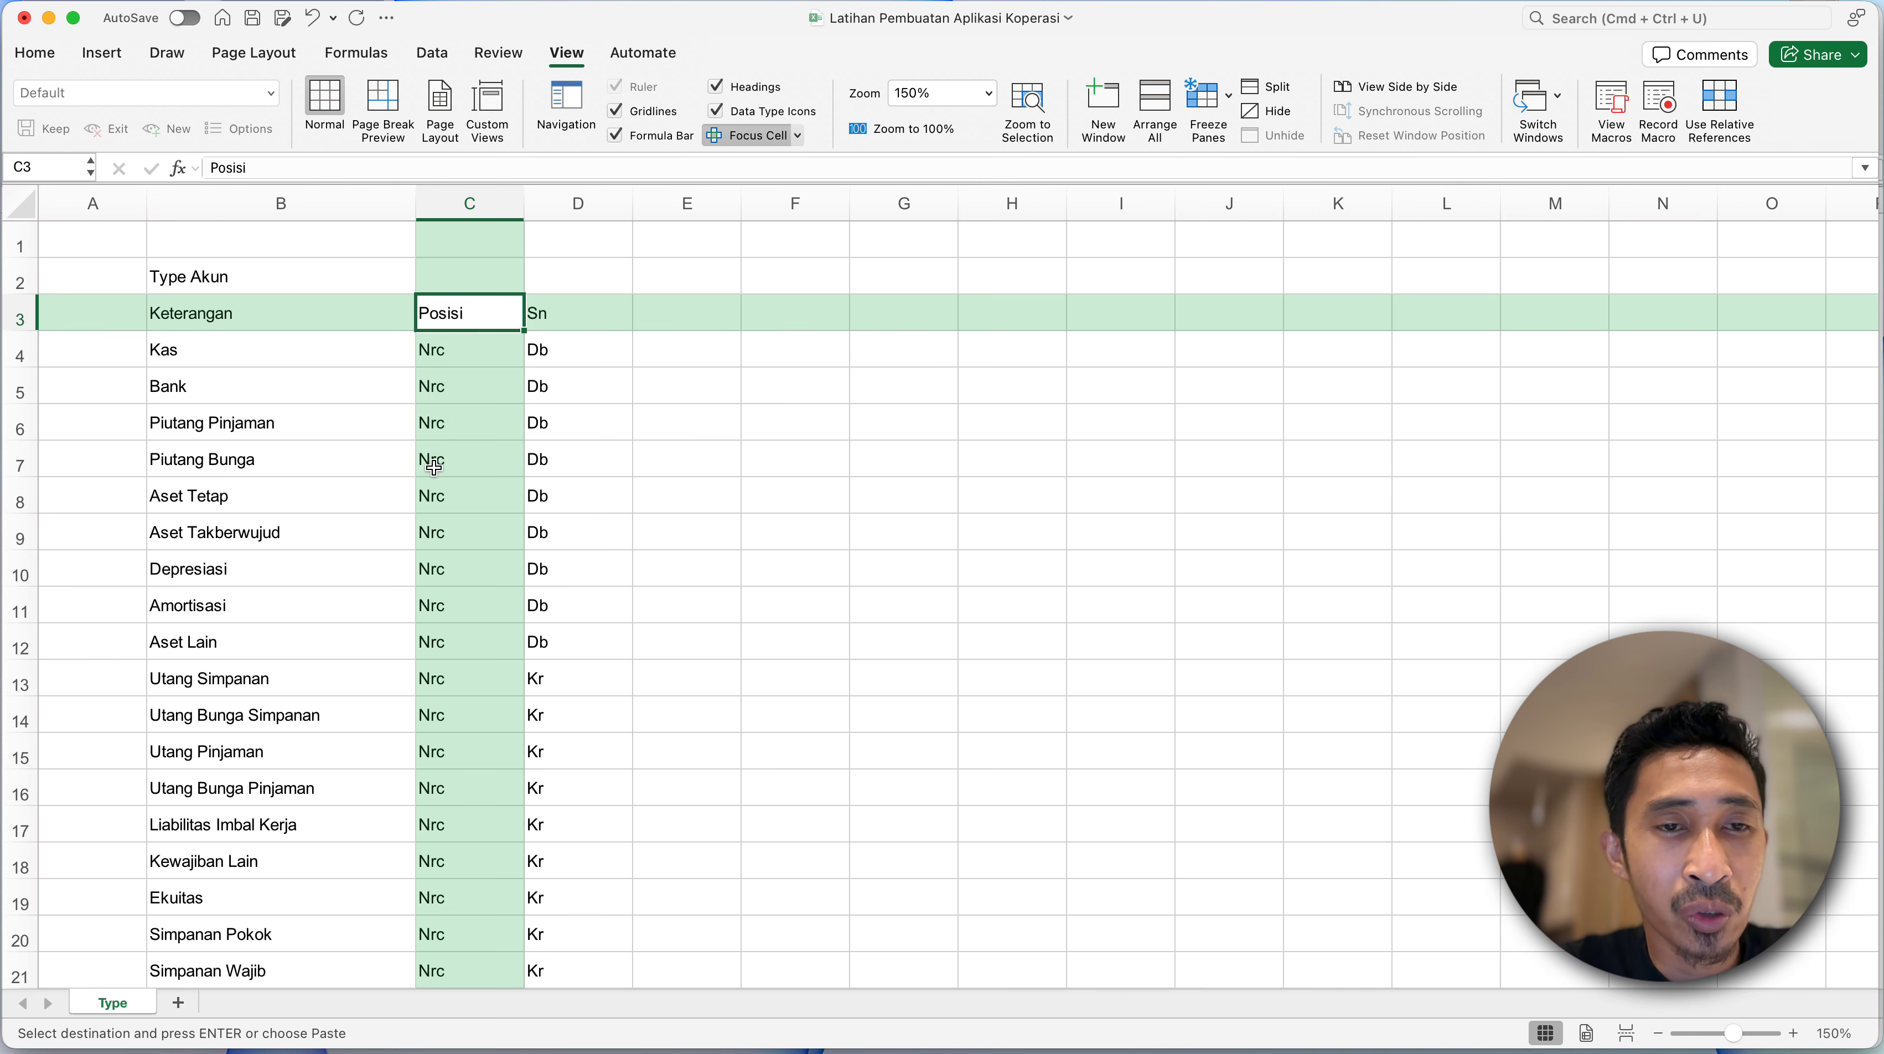
# - Compare the account types marked Nrc in the Posisi column with the income and expense rows marked Lr
pyautogui.scroll(-10, 435, 464)
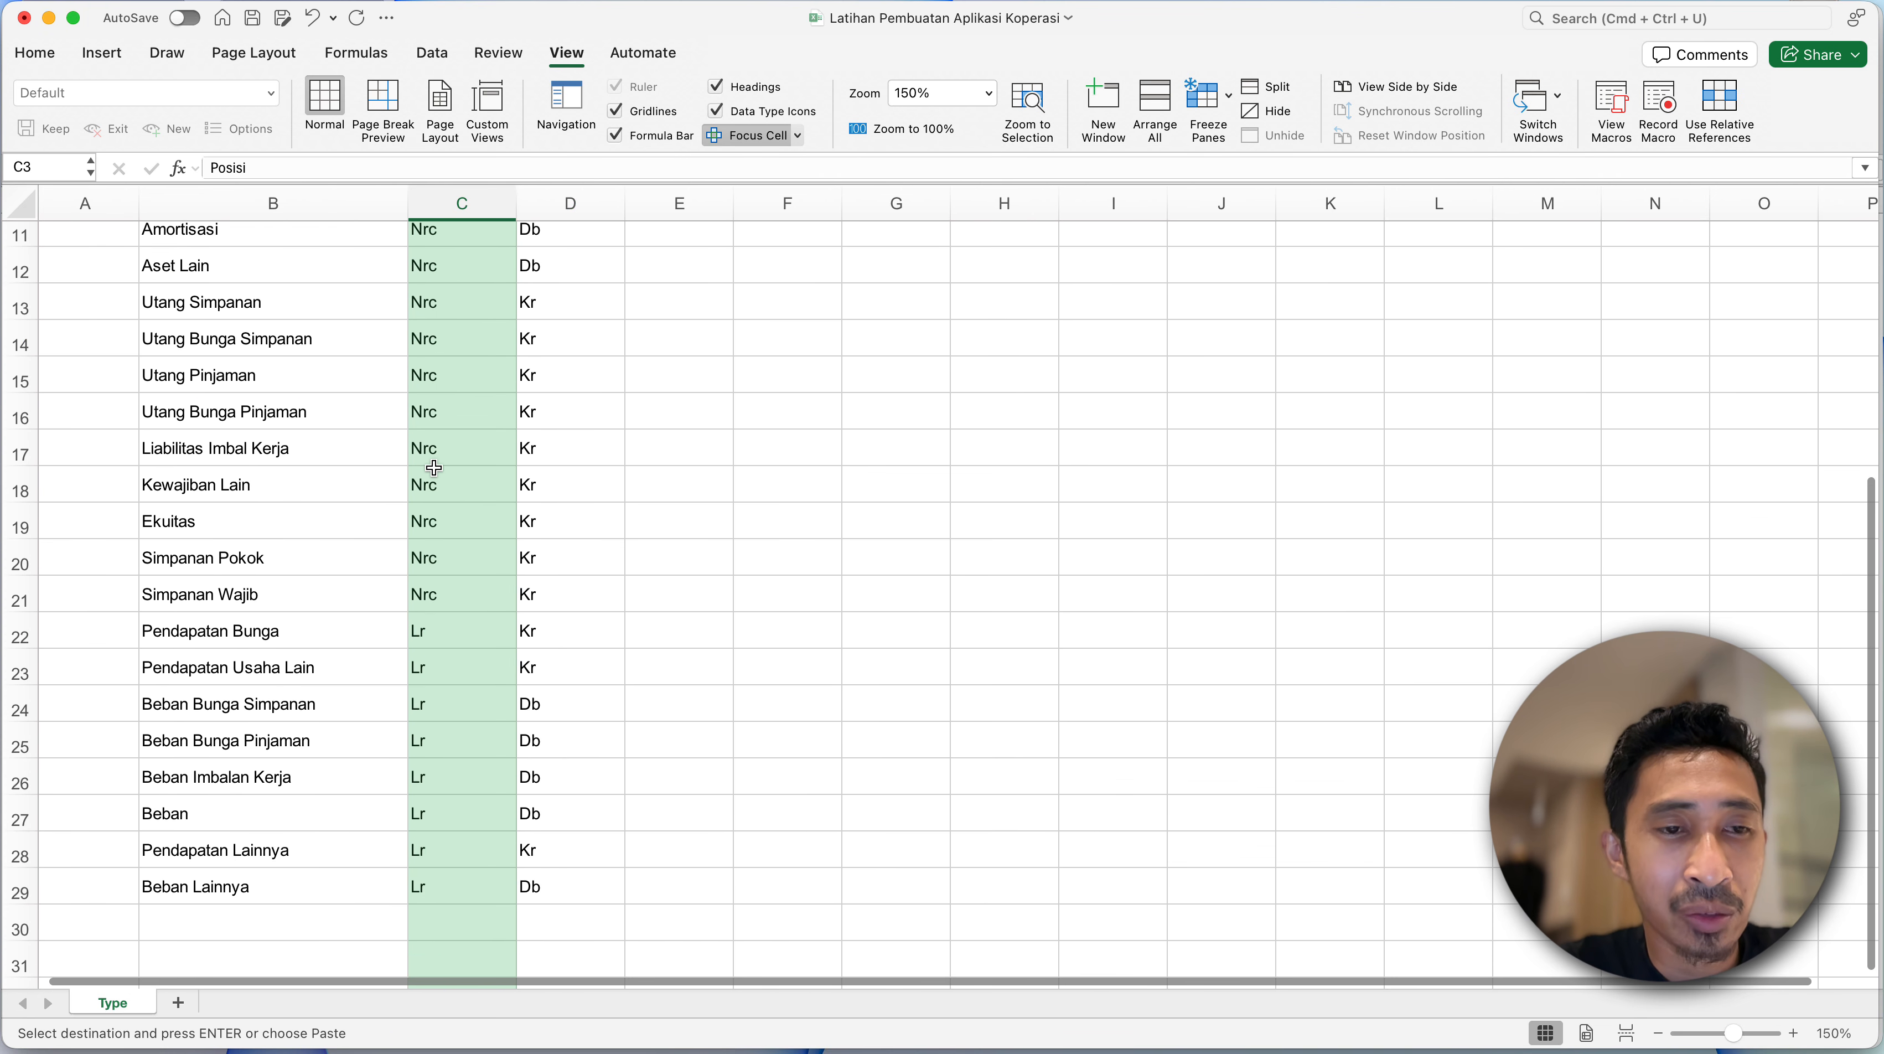
pyautogui.click(447, 595)
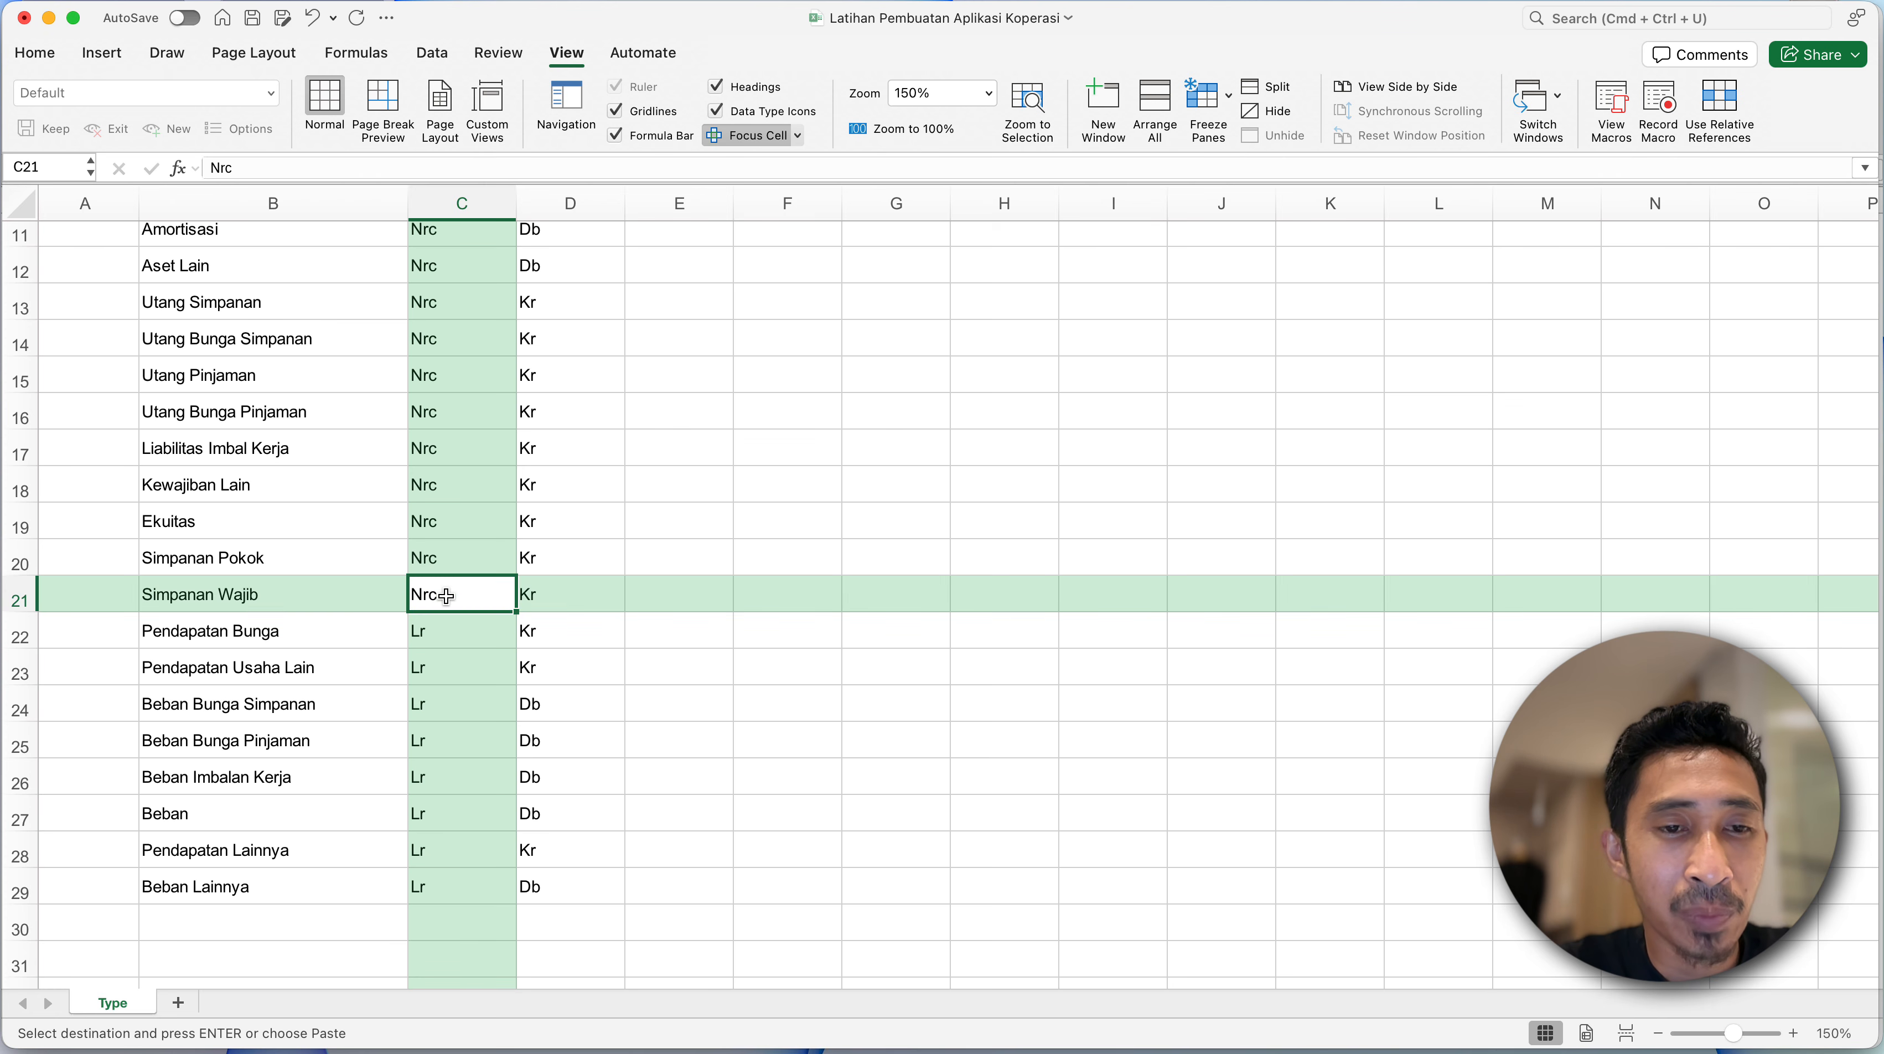
pyautogui.moveTo(445, 595); pyautogui.dragTo(454, 340)
pyautogui.click(490, 573)
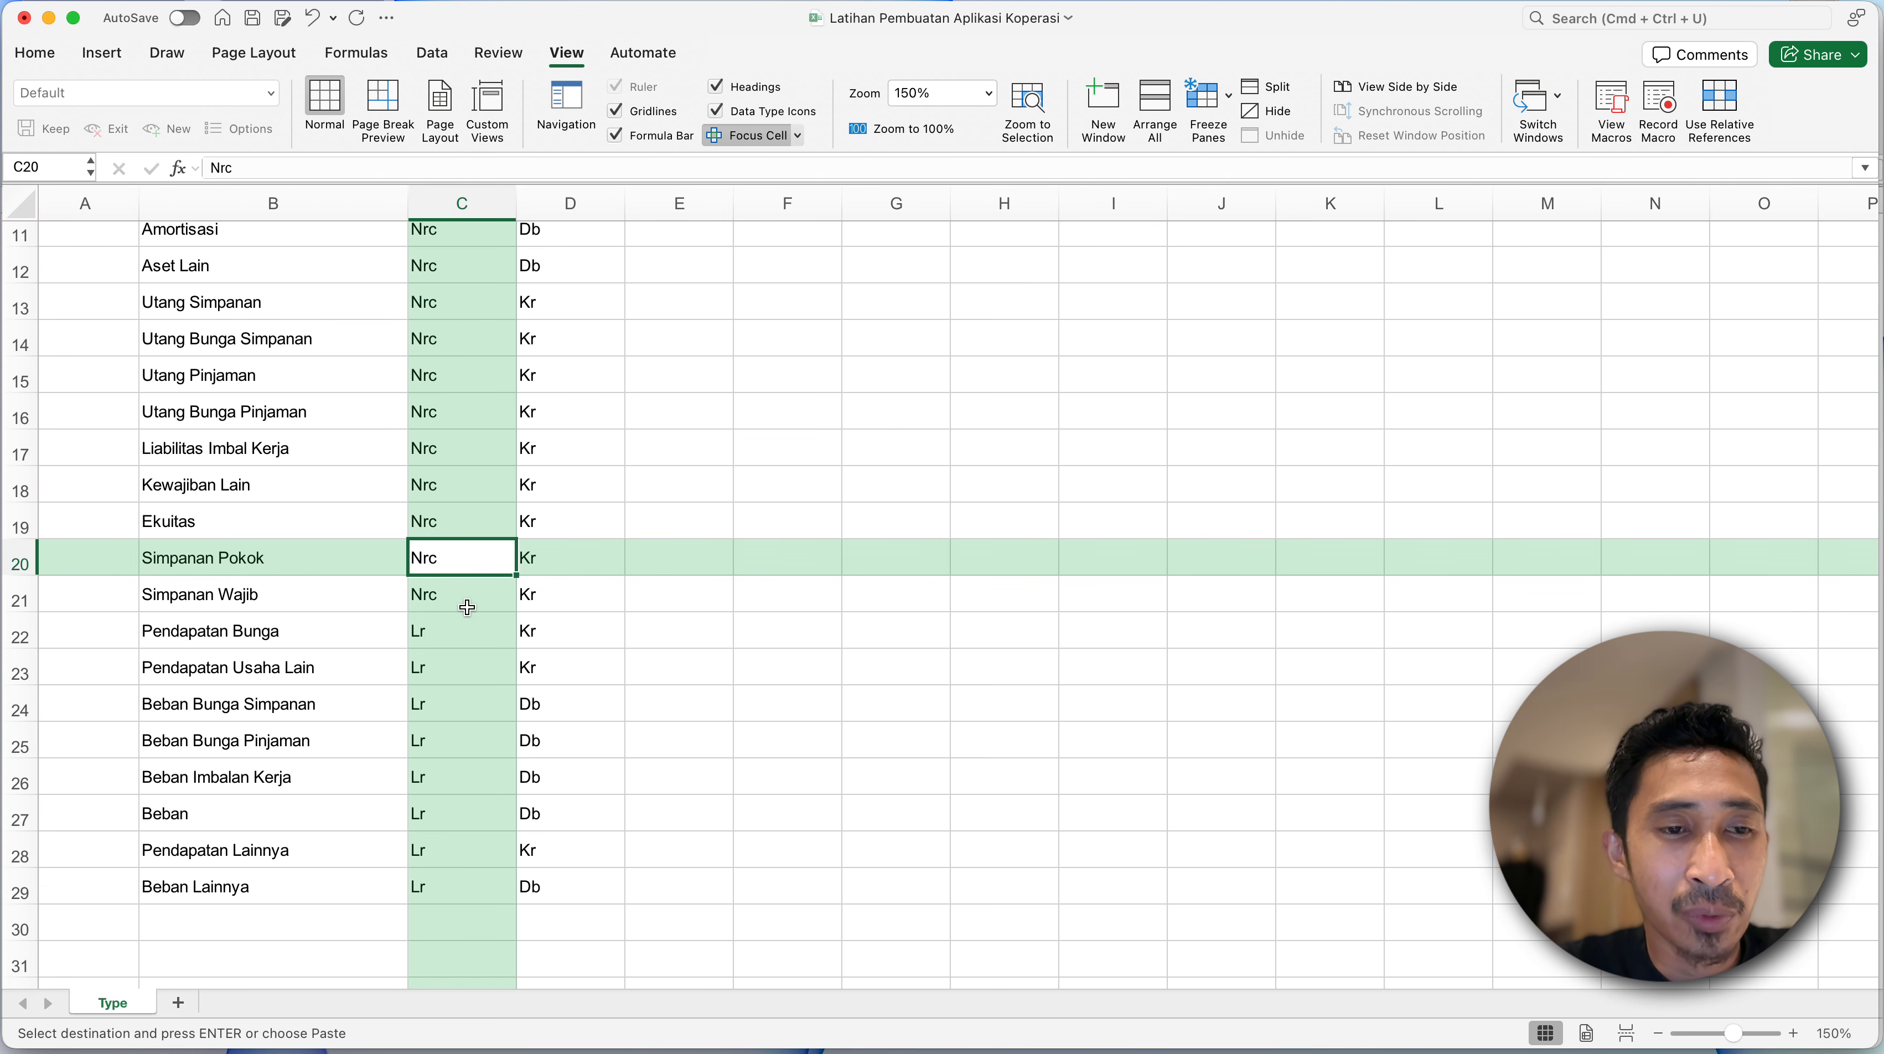
pyautogui.moveTo(446, 631); pyautogui.dragTo(443, 888)
pyautogui.click(462, 684)
pyautogui.click(463, 632)
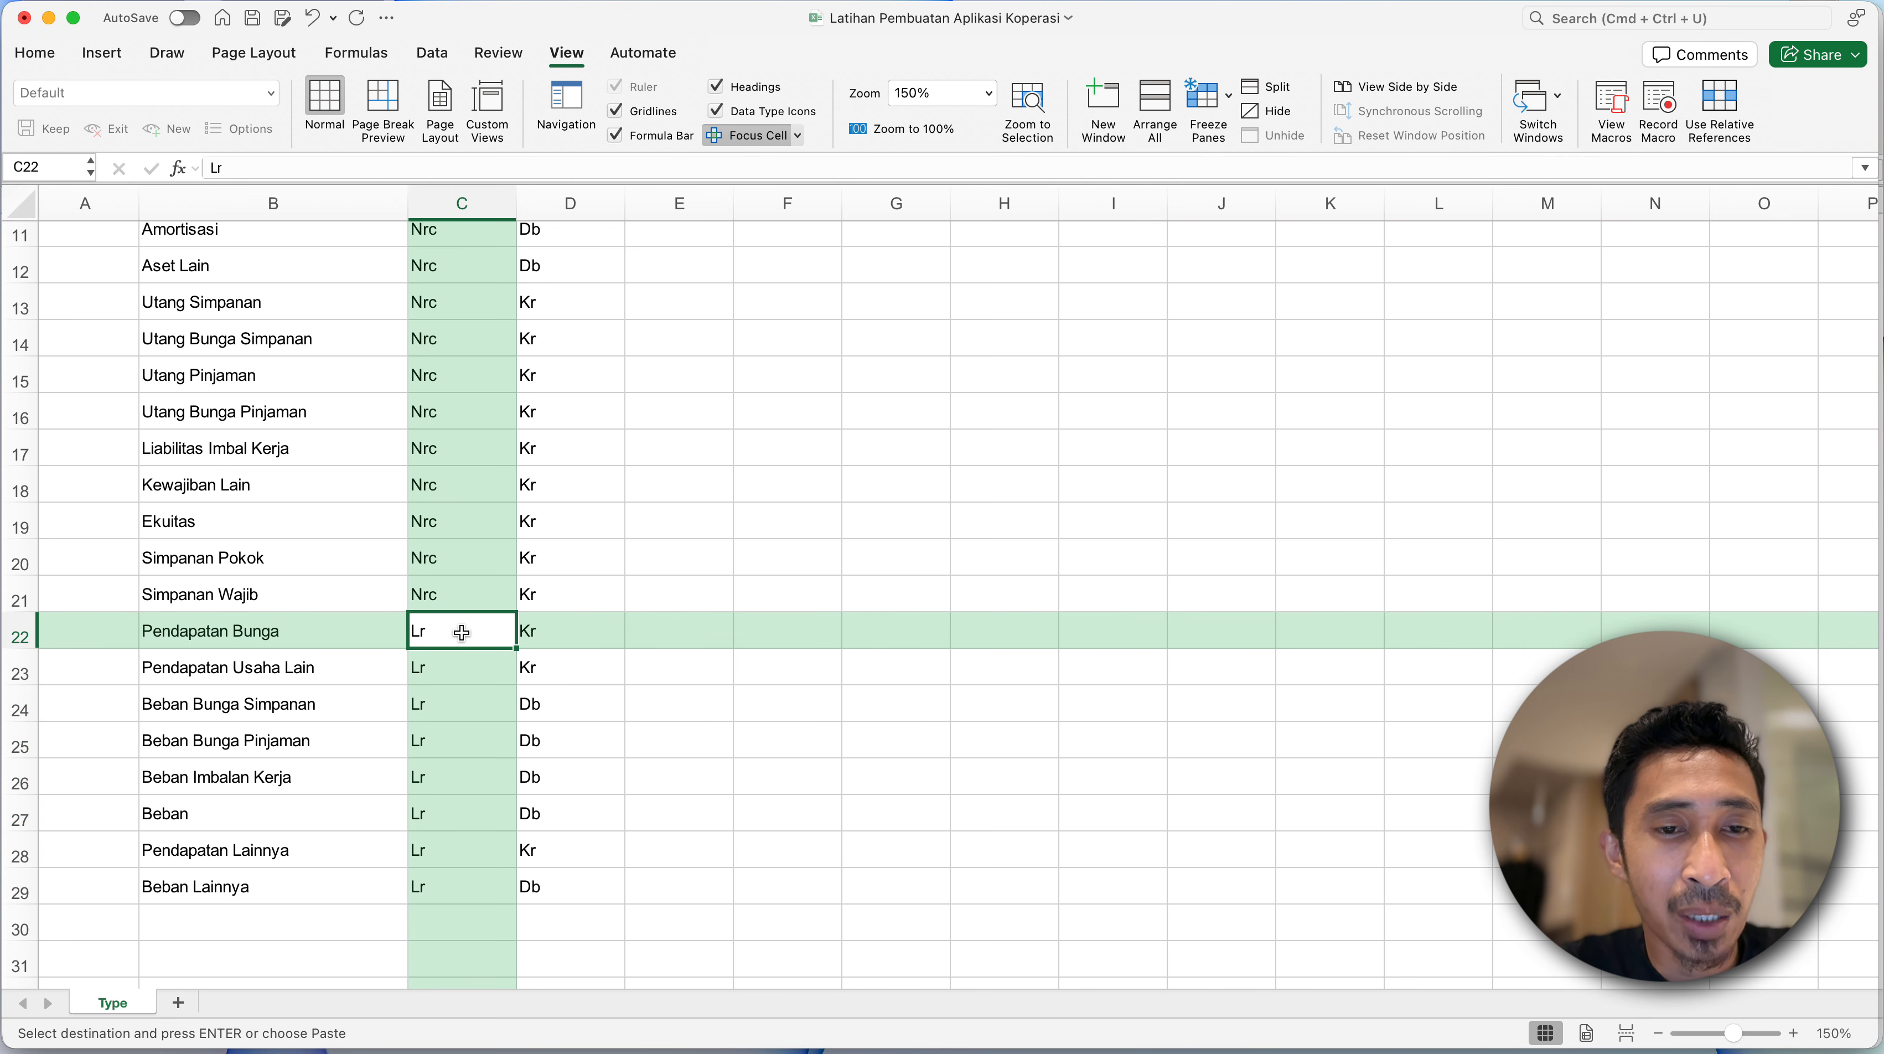
pyautogui.moveTo(463, 639); pyautogui.dragTo(448, 821)
# - Check the Db and Kr entries in the Sn column across the income, expense, asset and liability account types
pyautogui.click(556, 631)
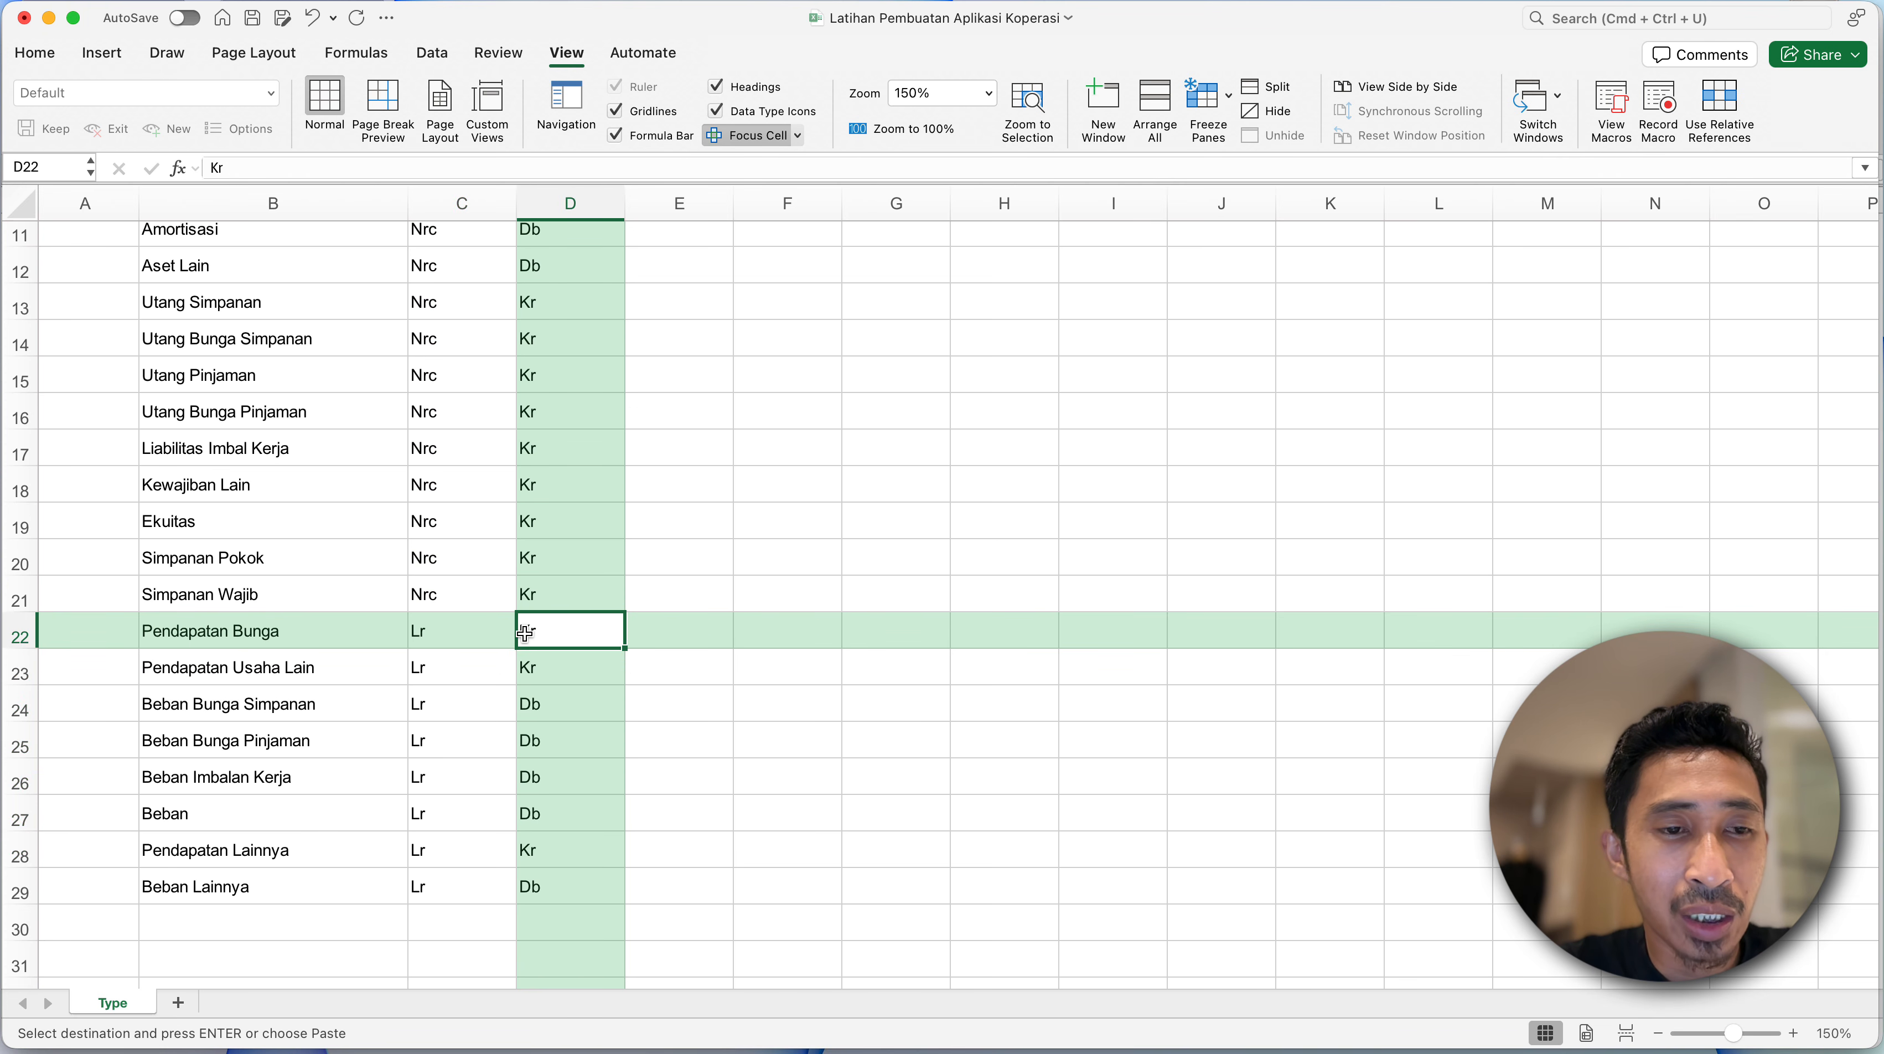
pyautogui.scroll(6, 562, 627)
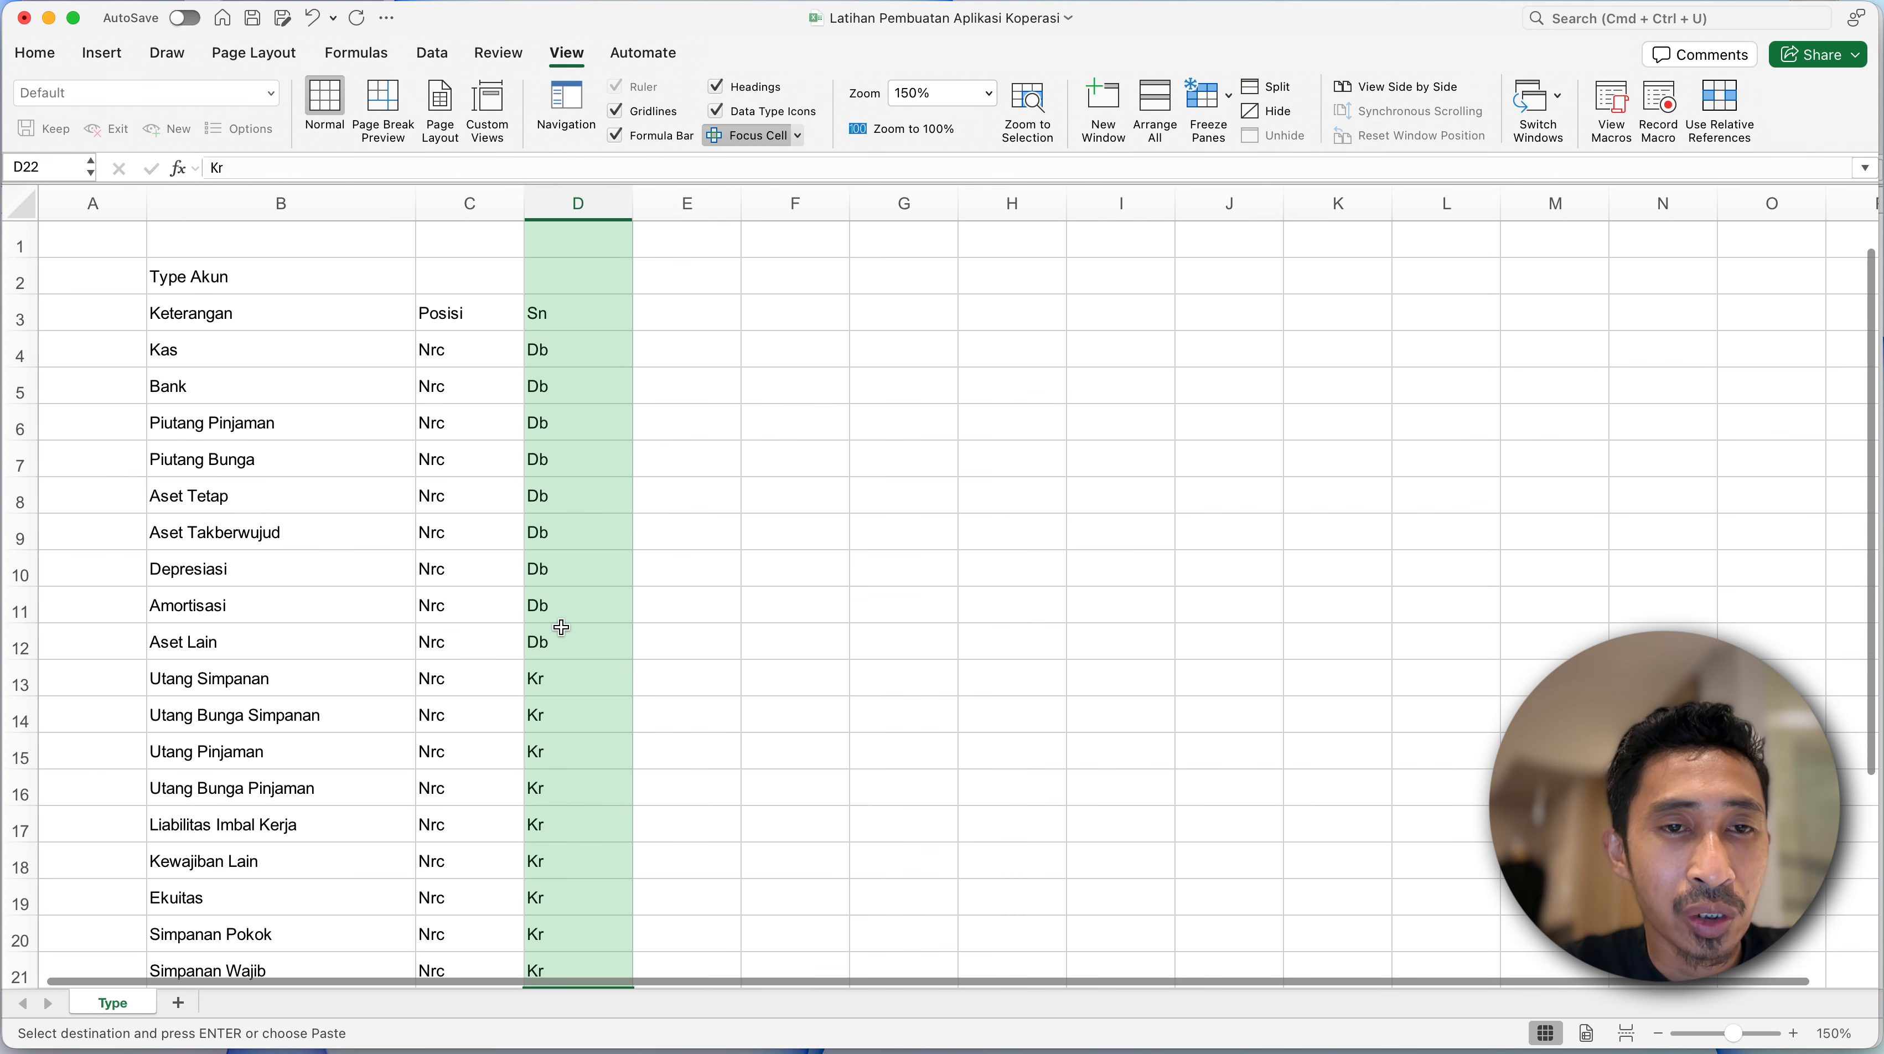
pyautogui.scroll(-2, 562, 627)
pyautogui.scroll(-5, 562, 627)
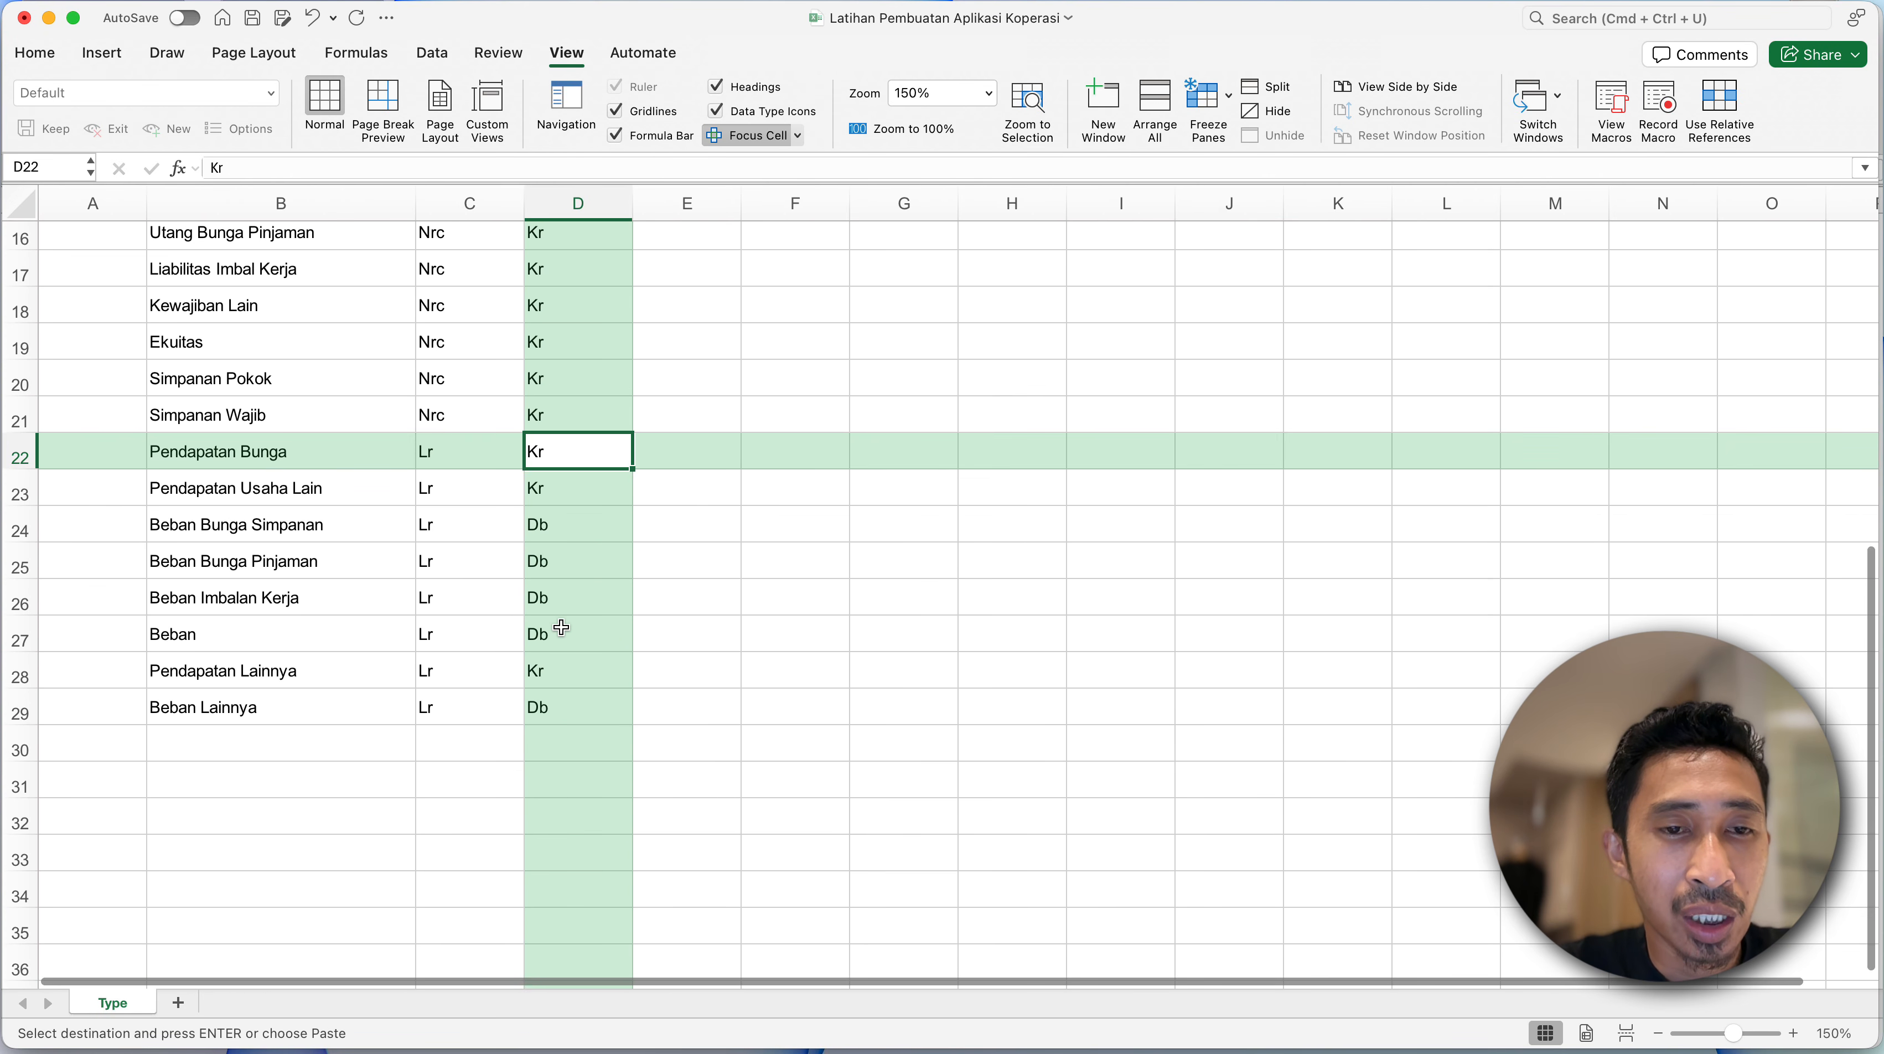
pyautogui.click(539, 487)
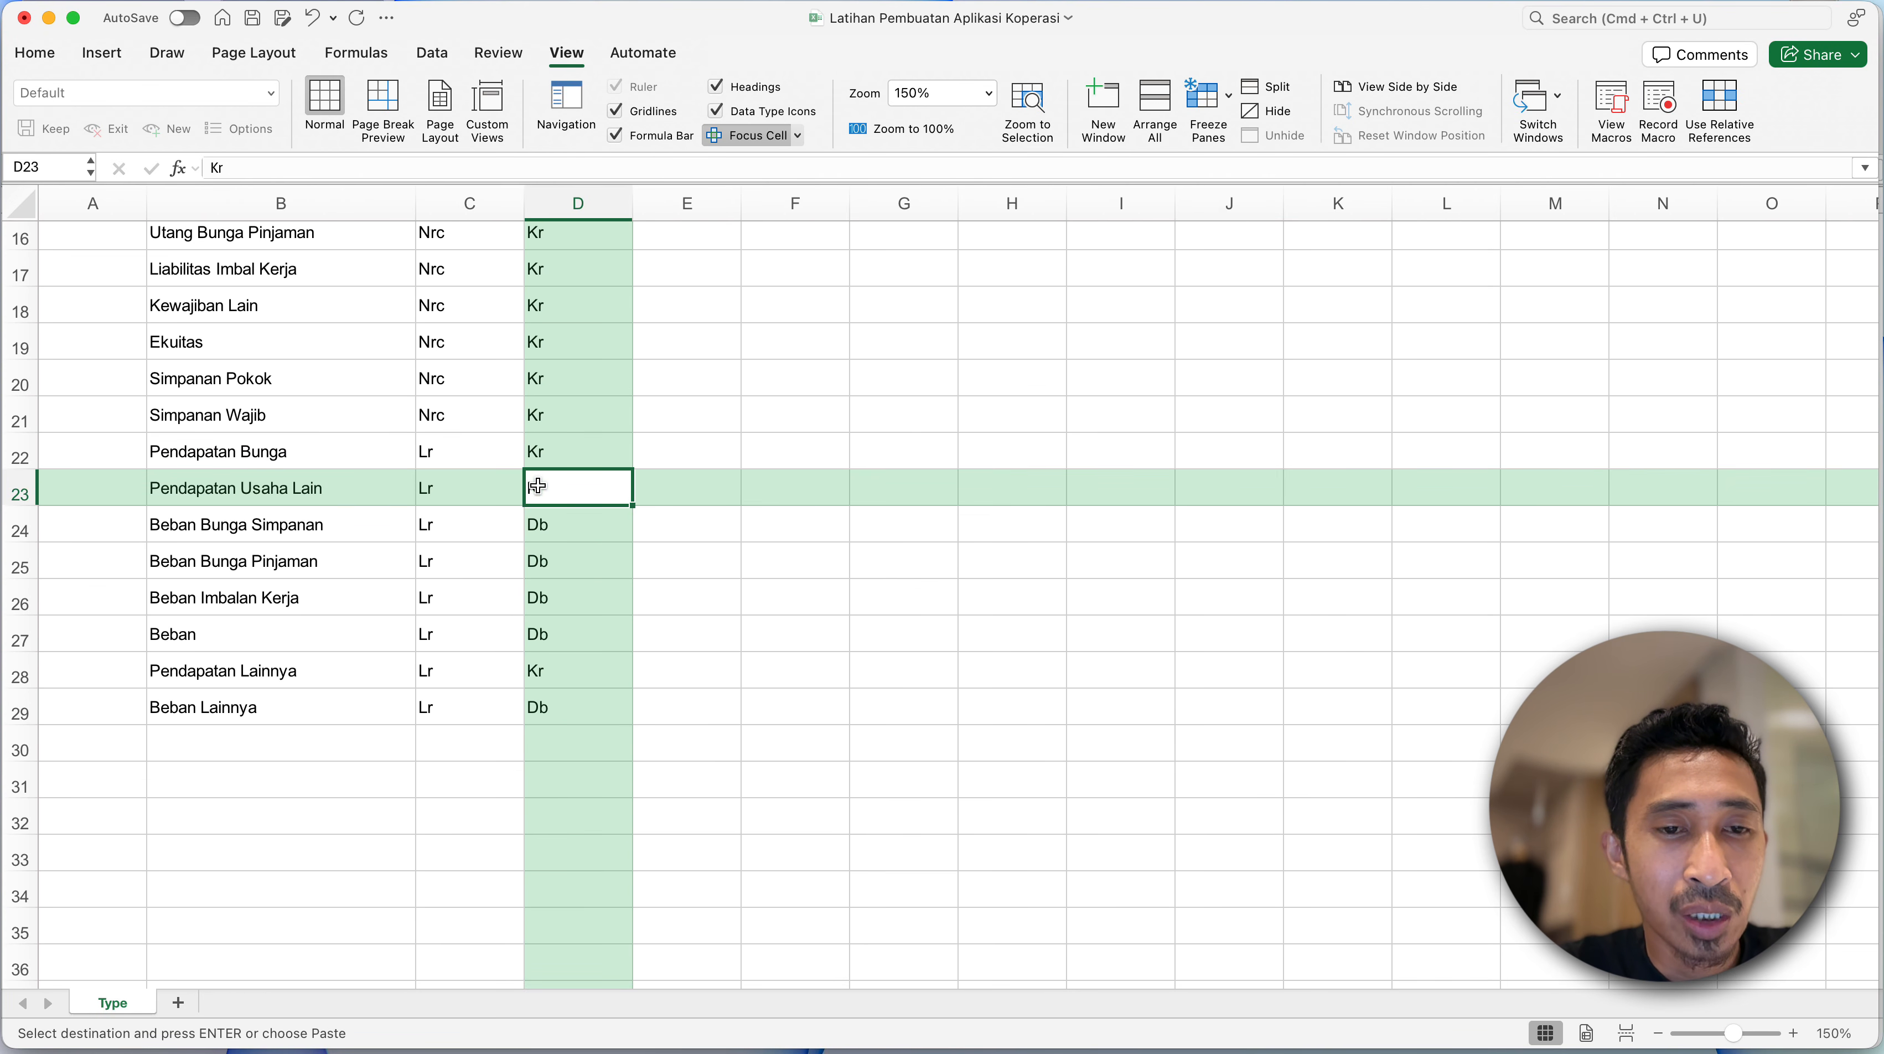
pyautogui.click(542, 528)
pyautogui.scroll(6, 543, 527)
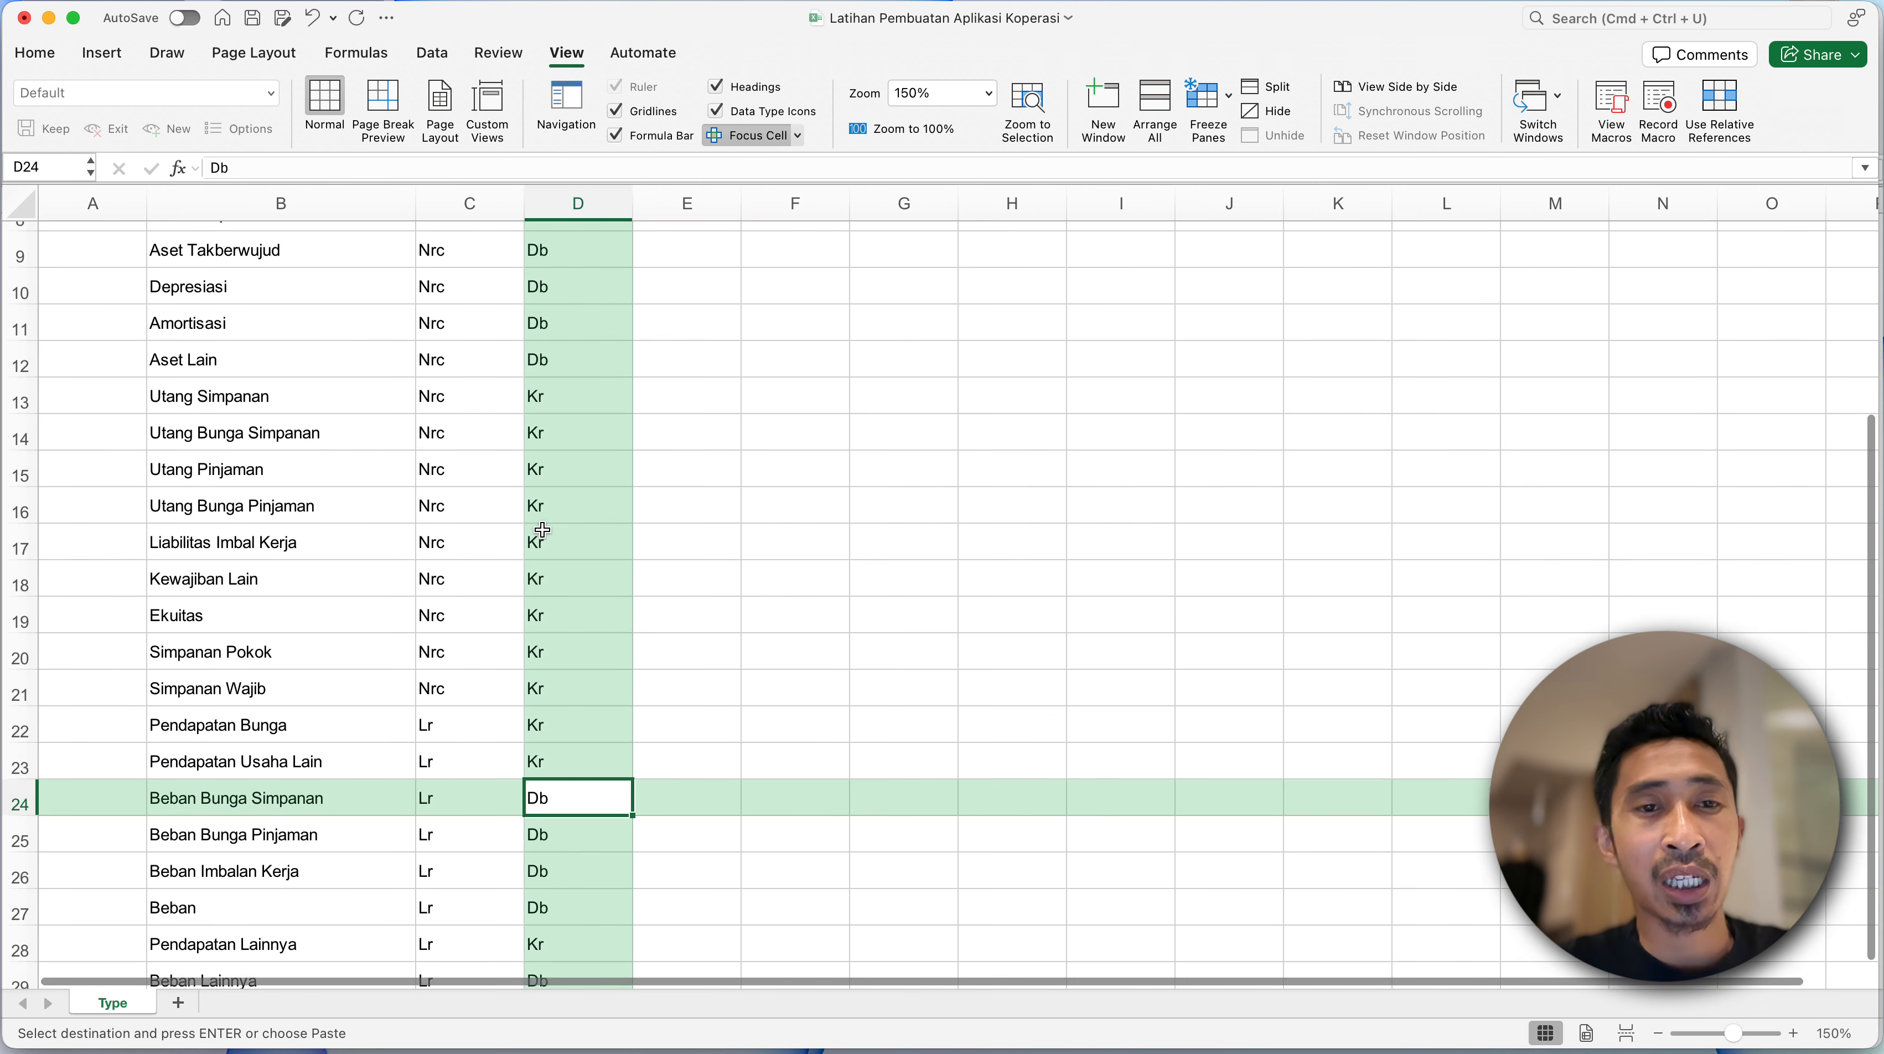
pyautogui.scroll(1, 542, 529)
pyautogui.scroll(1, 543, 529)
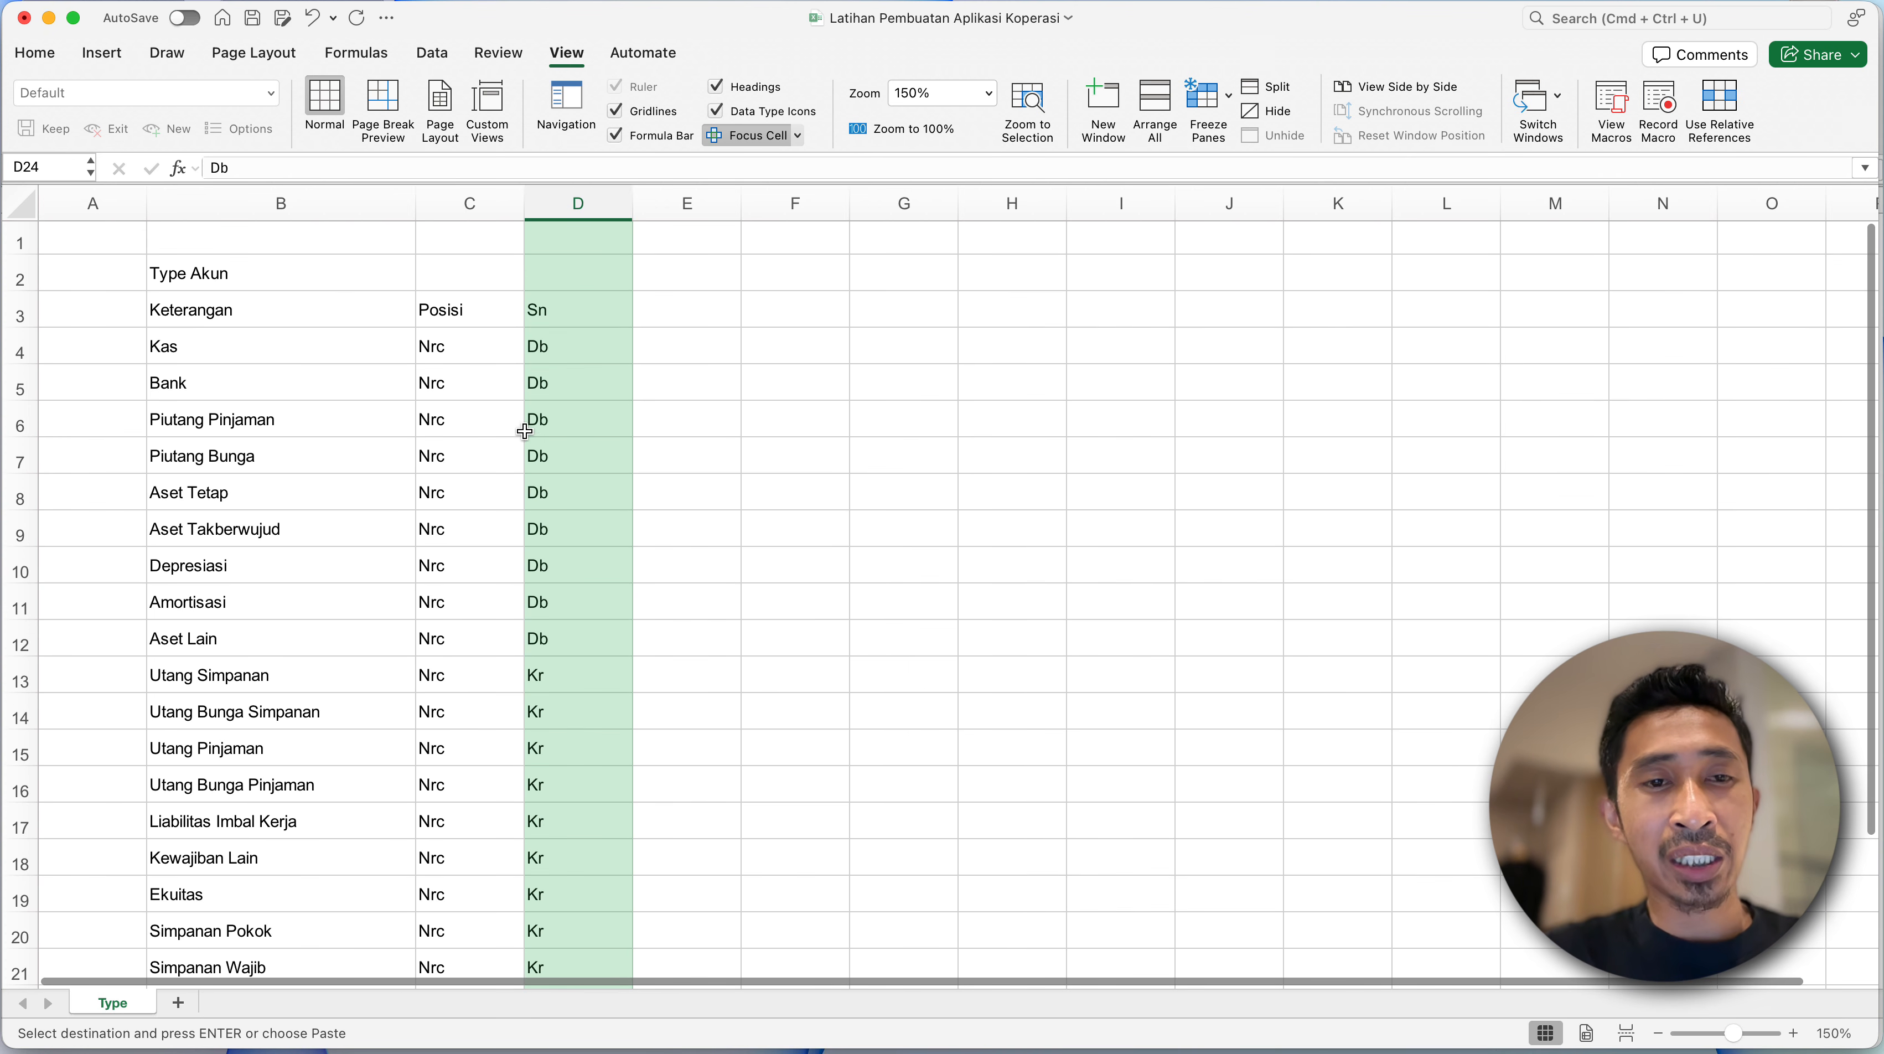
pyautogui.click(550, 352)
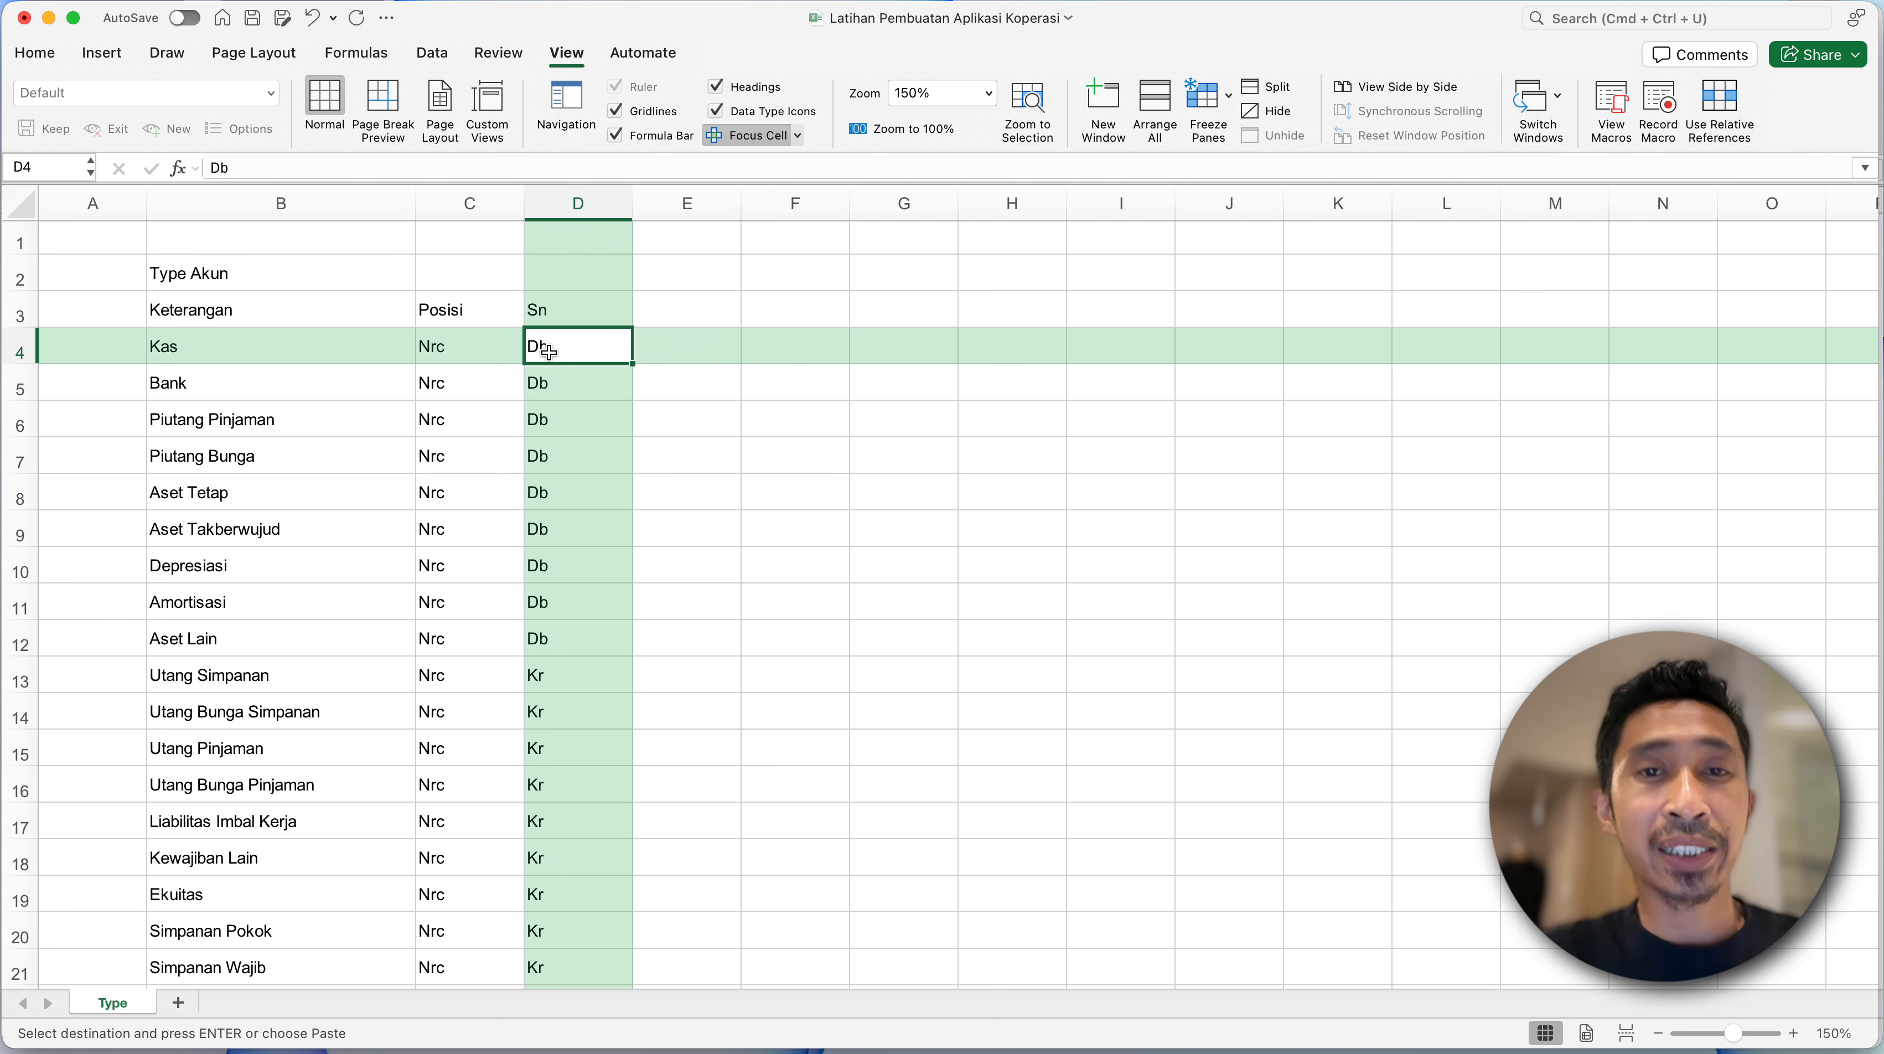
pyautogui.click(543, 460)
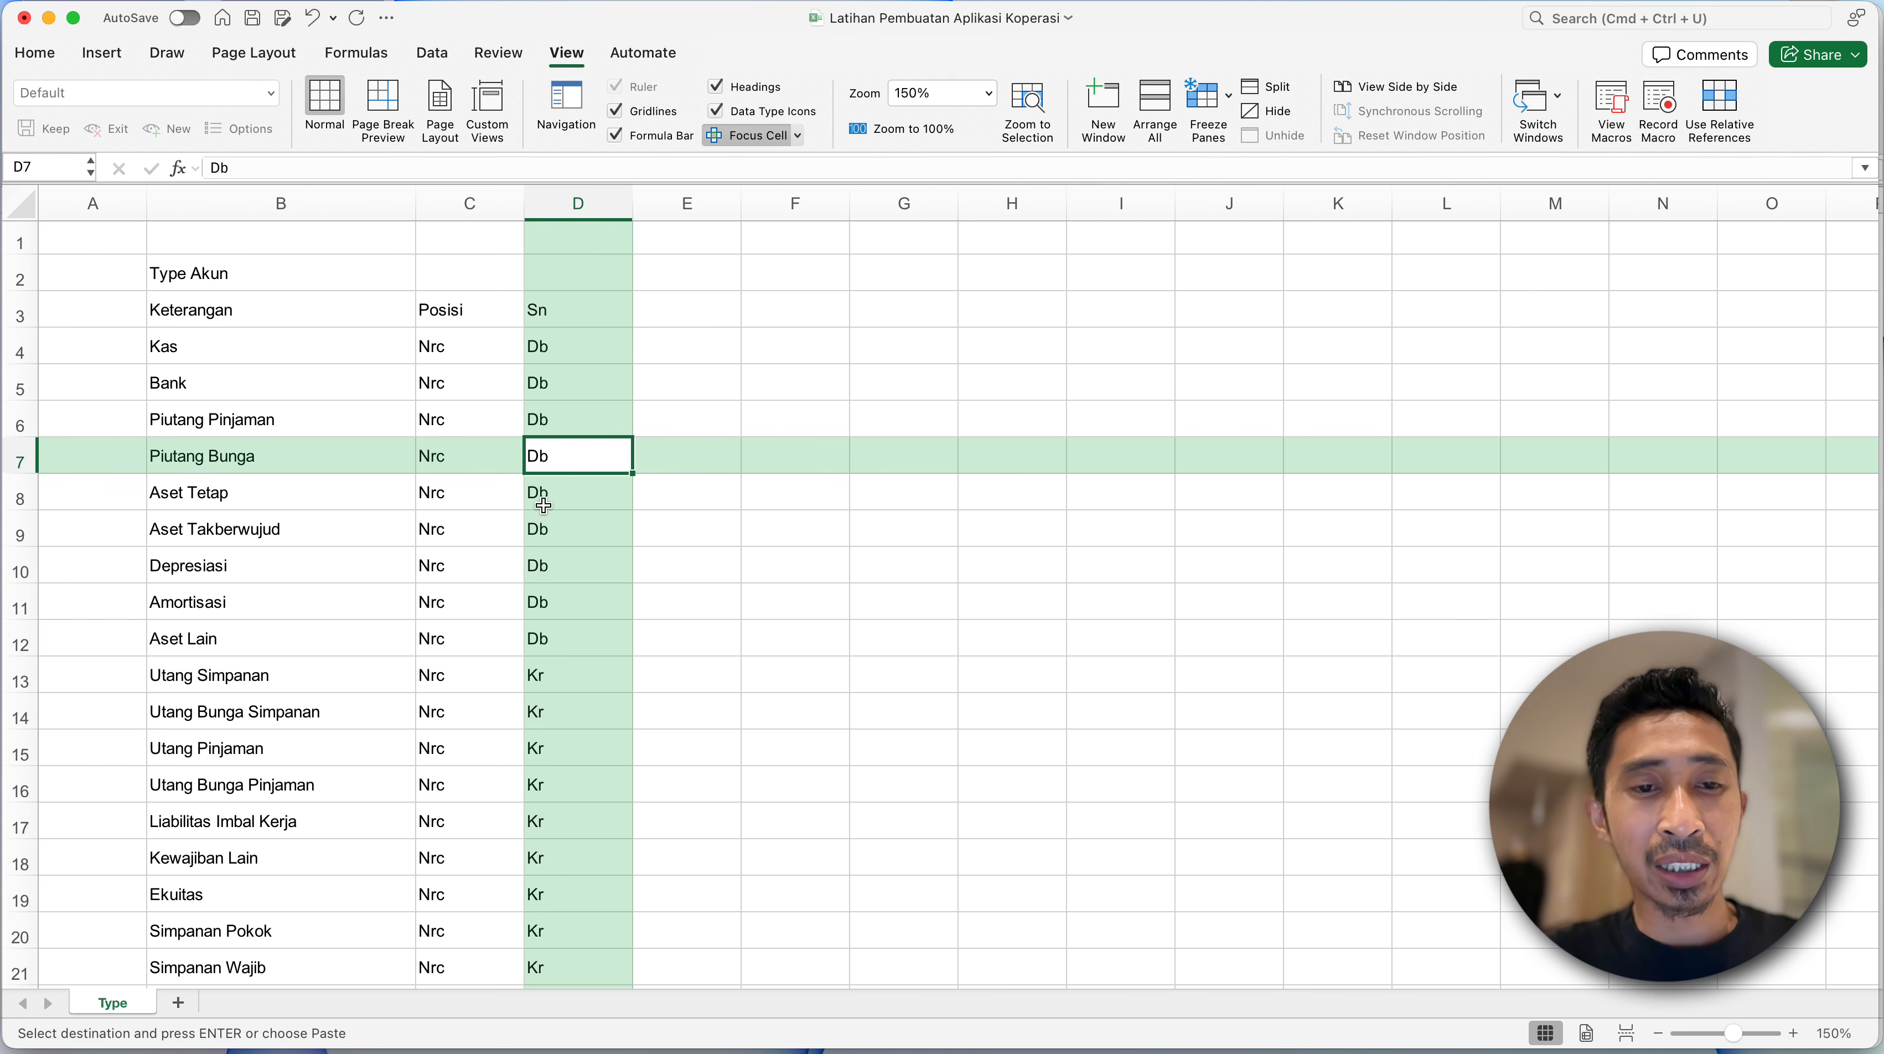
pyautogui.click(543, 661)
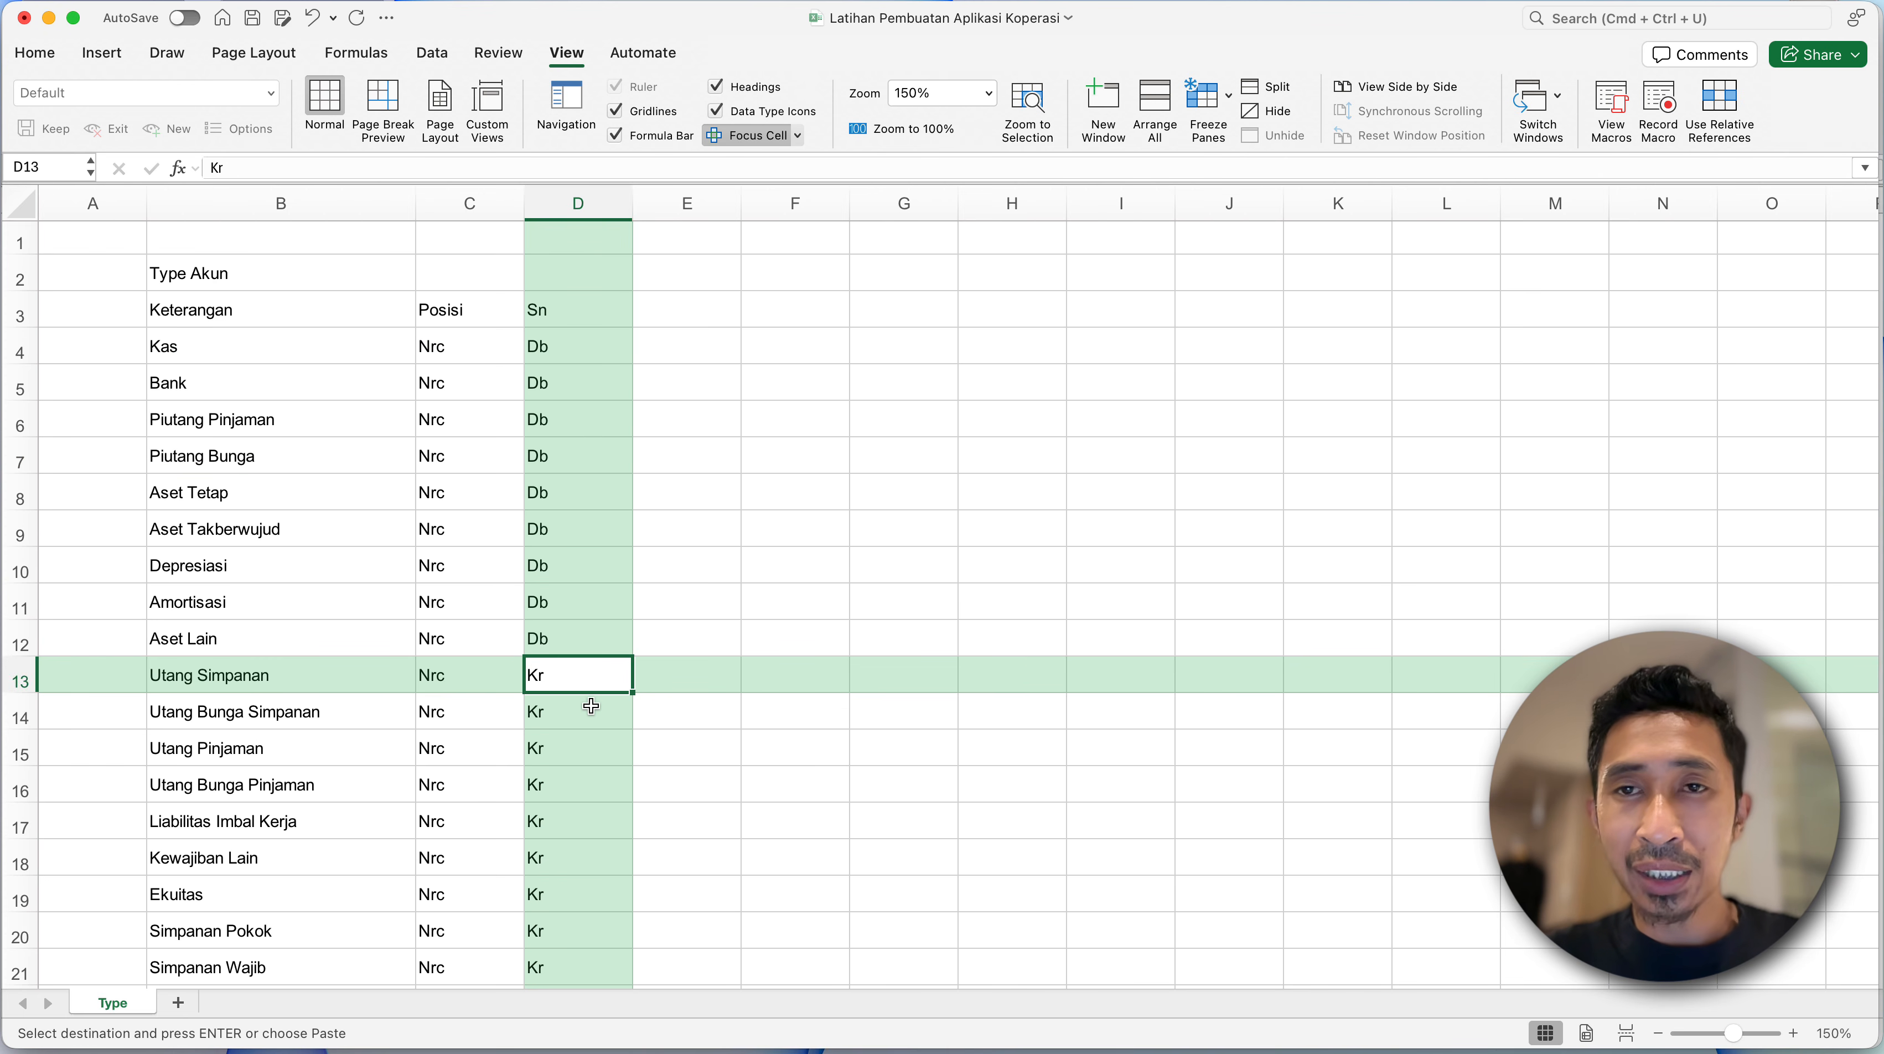
# - Review the Sn entries of the income and expense rows, from Pendapatan Bunga to Beban Imbalan Kerja, leaving the cell contents in place
pyautogui.scroll(-5, 593, 704)
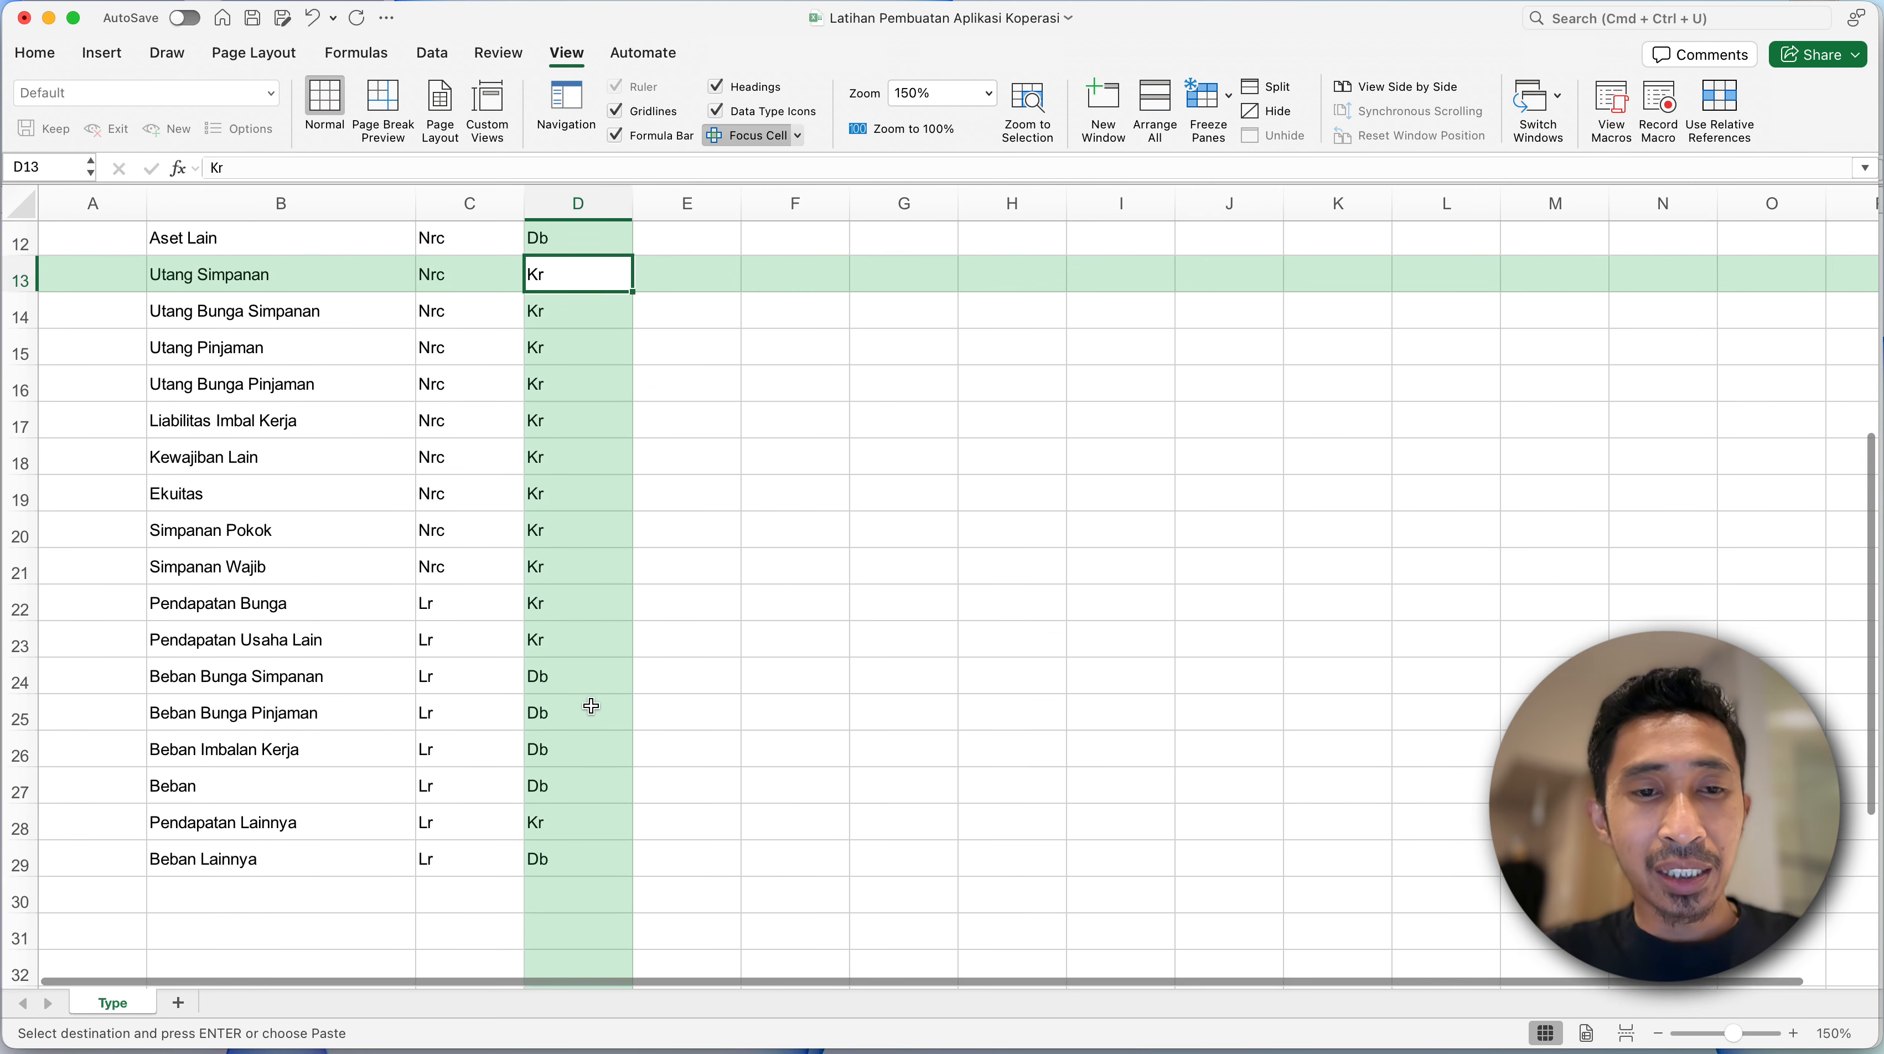
pyautogui.click(543, 668)
pyautogui.click(541, 636)
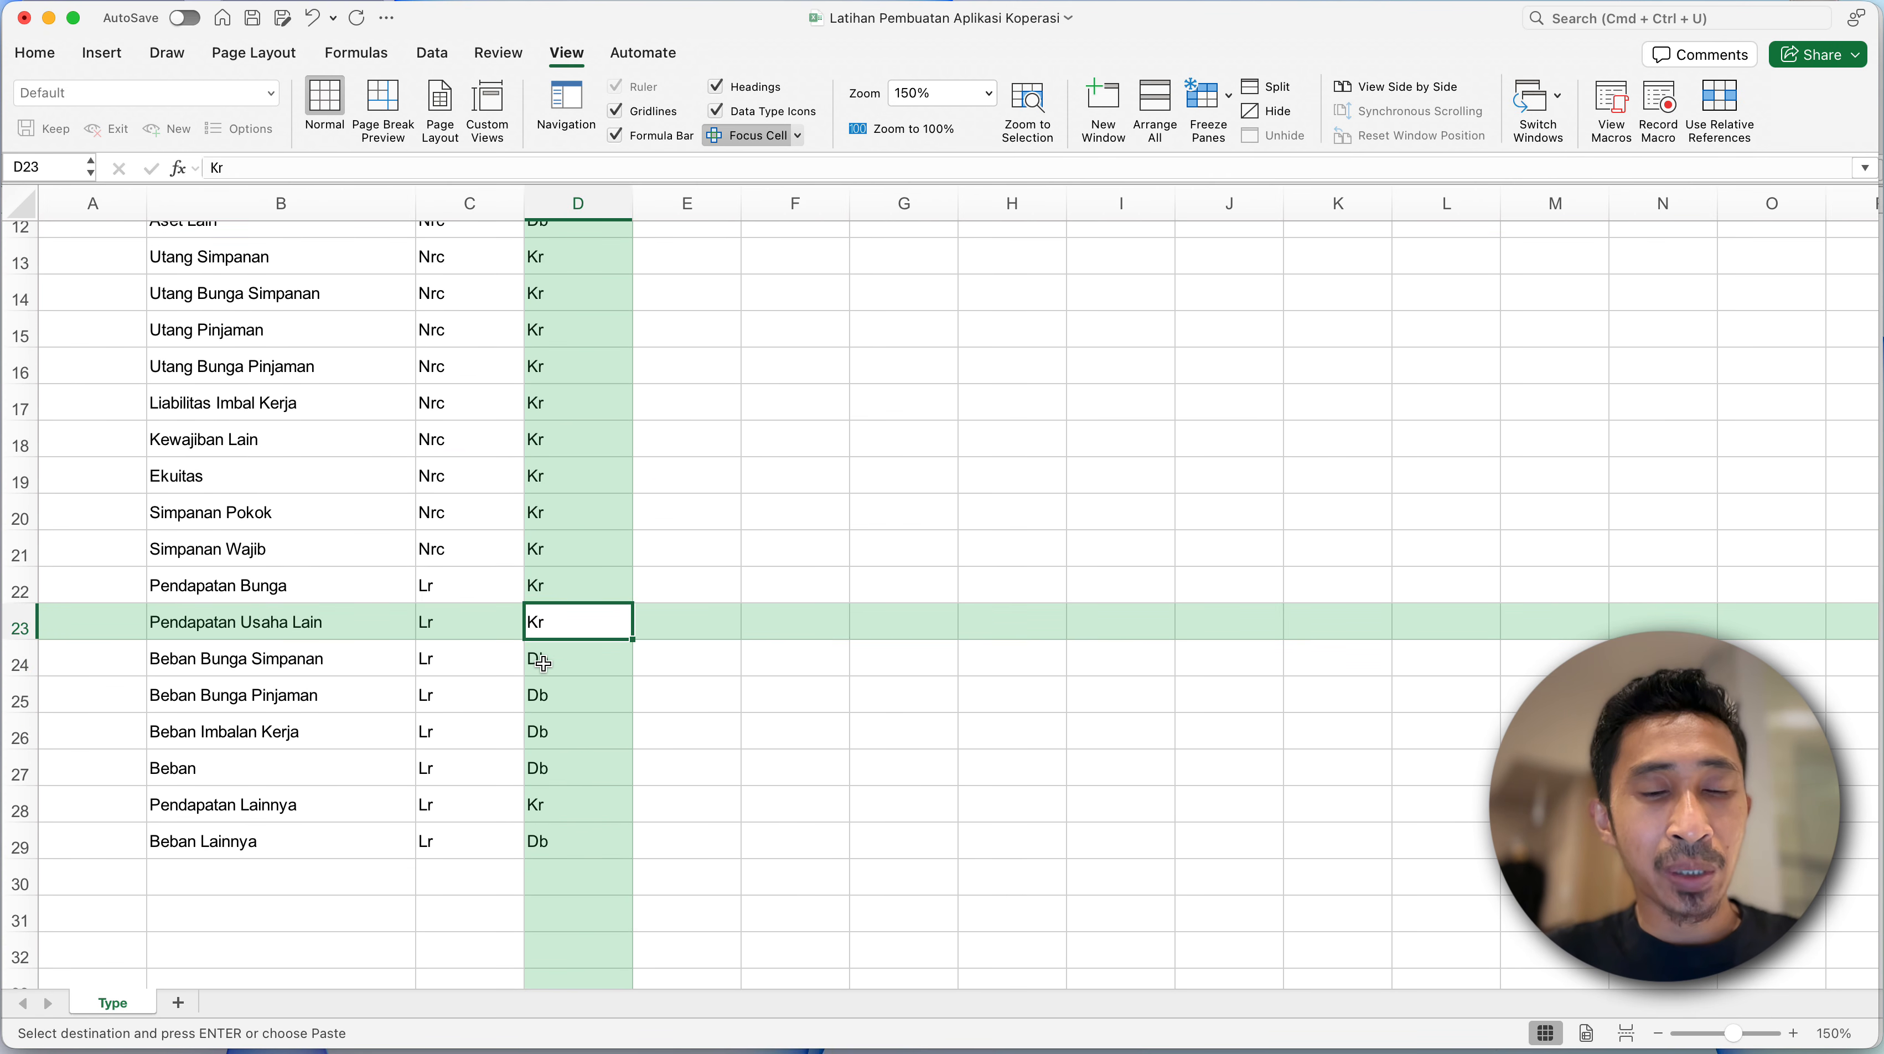
pyautogui.moveTo(543, 639); pyautogui.dragTo(541, 600)
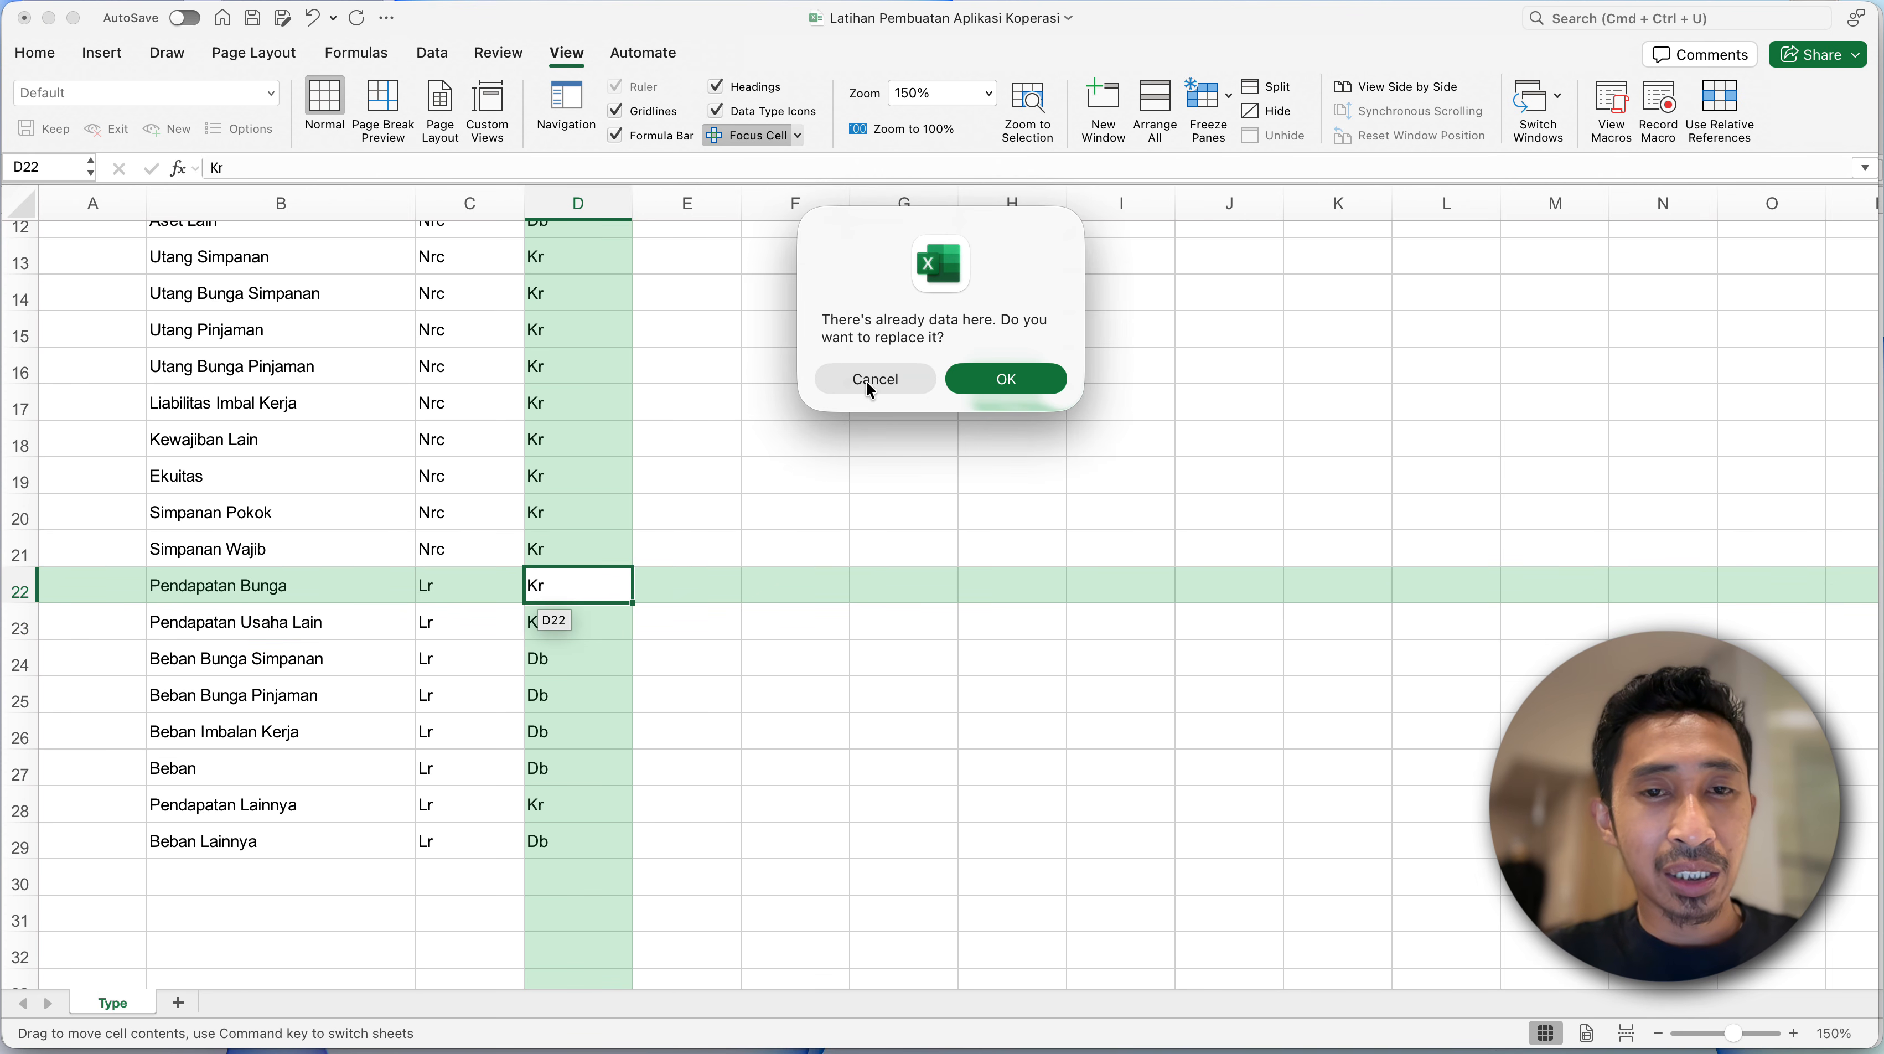
pyautogui.click(866, 383)
pyautogui.click(559, 659)
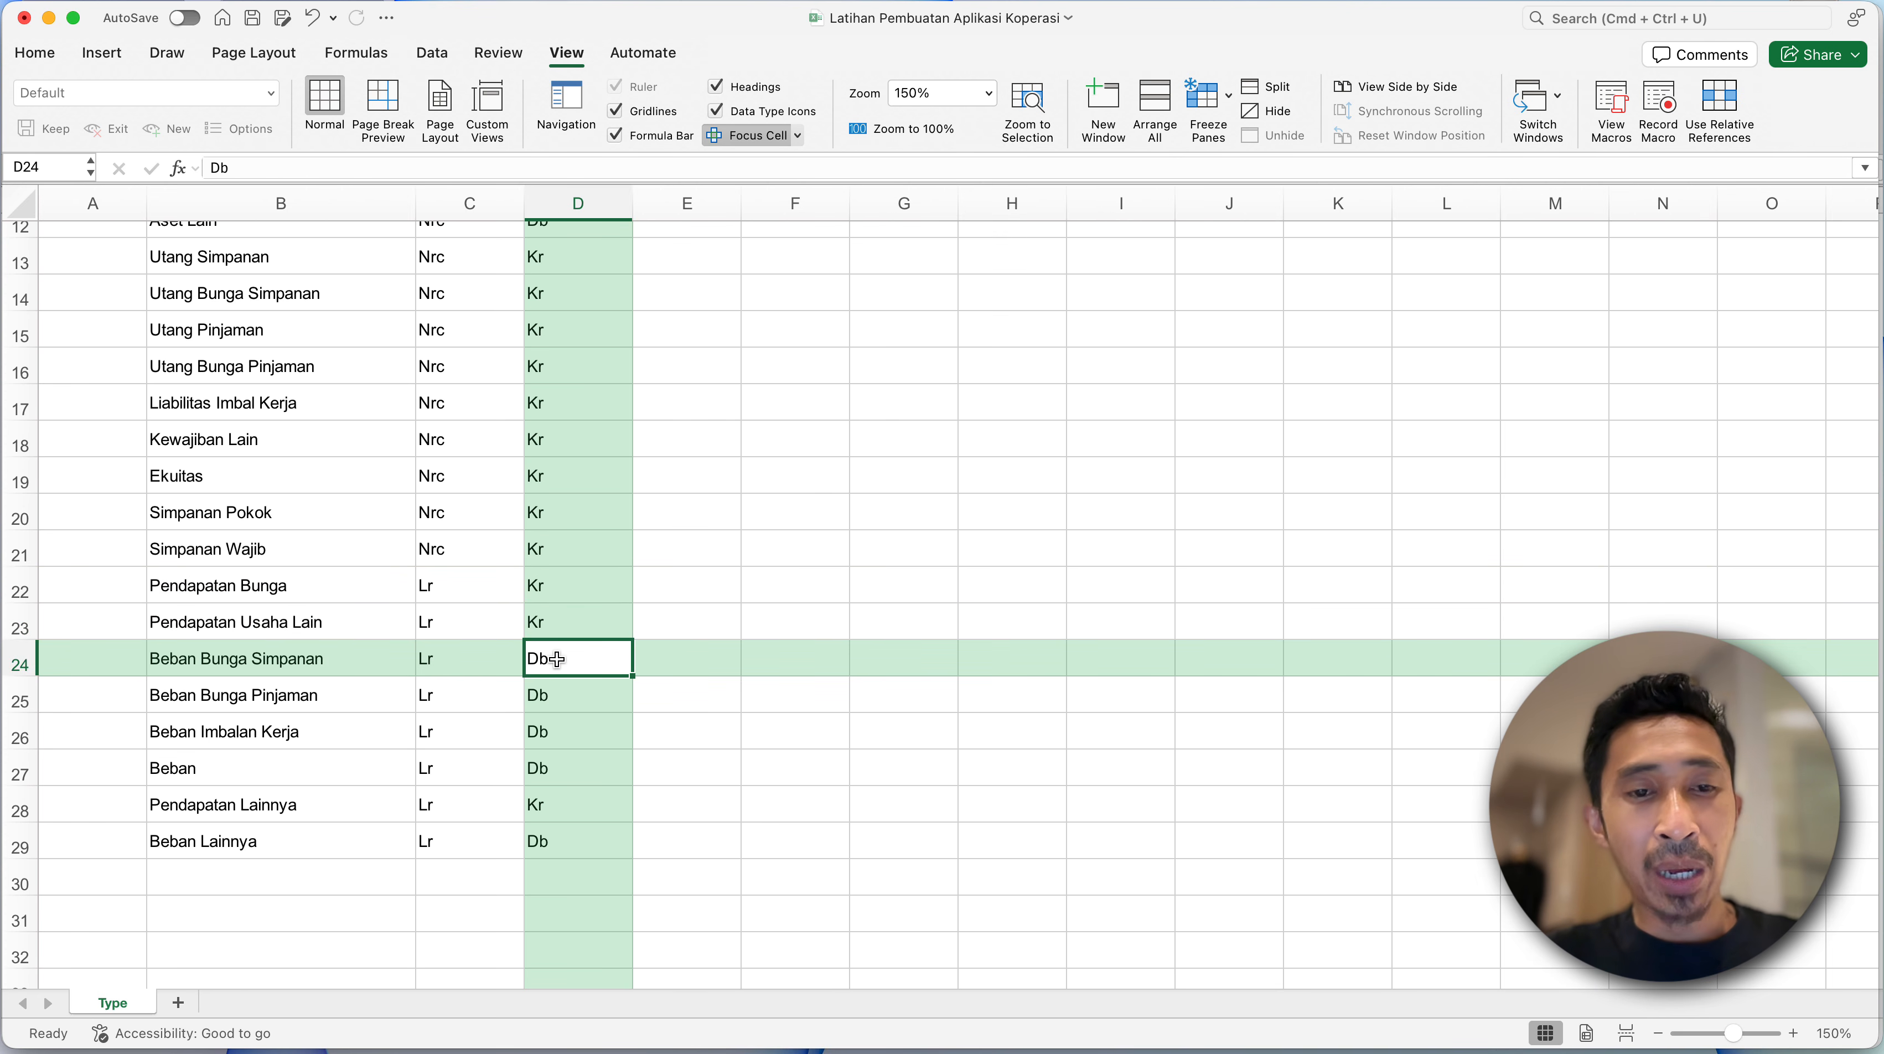
pyautogui.click(555, 731)
pyautogui.click(520, 545)
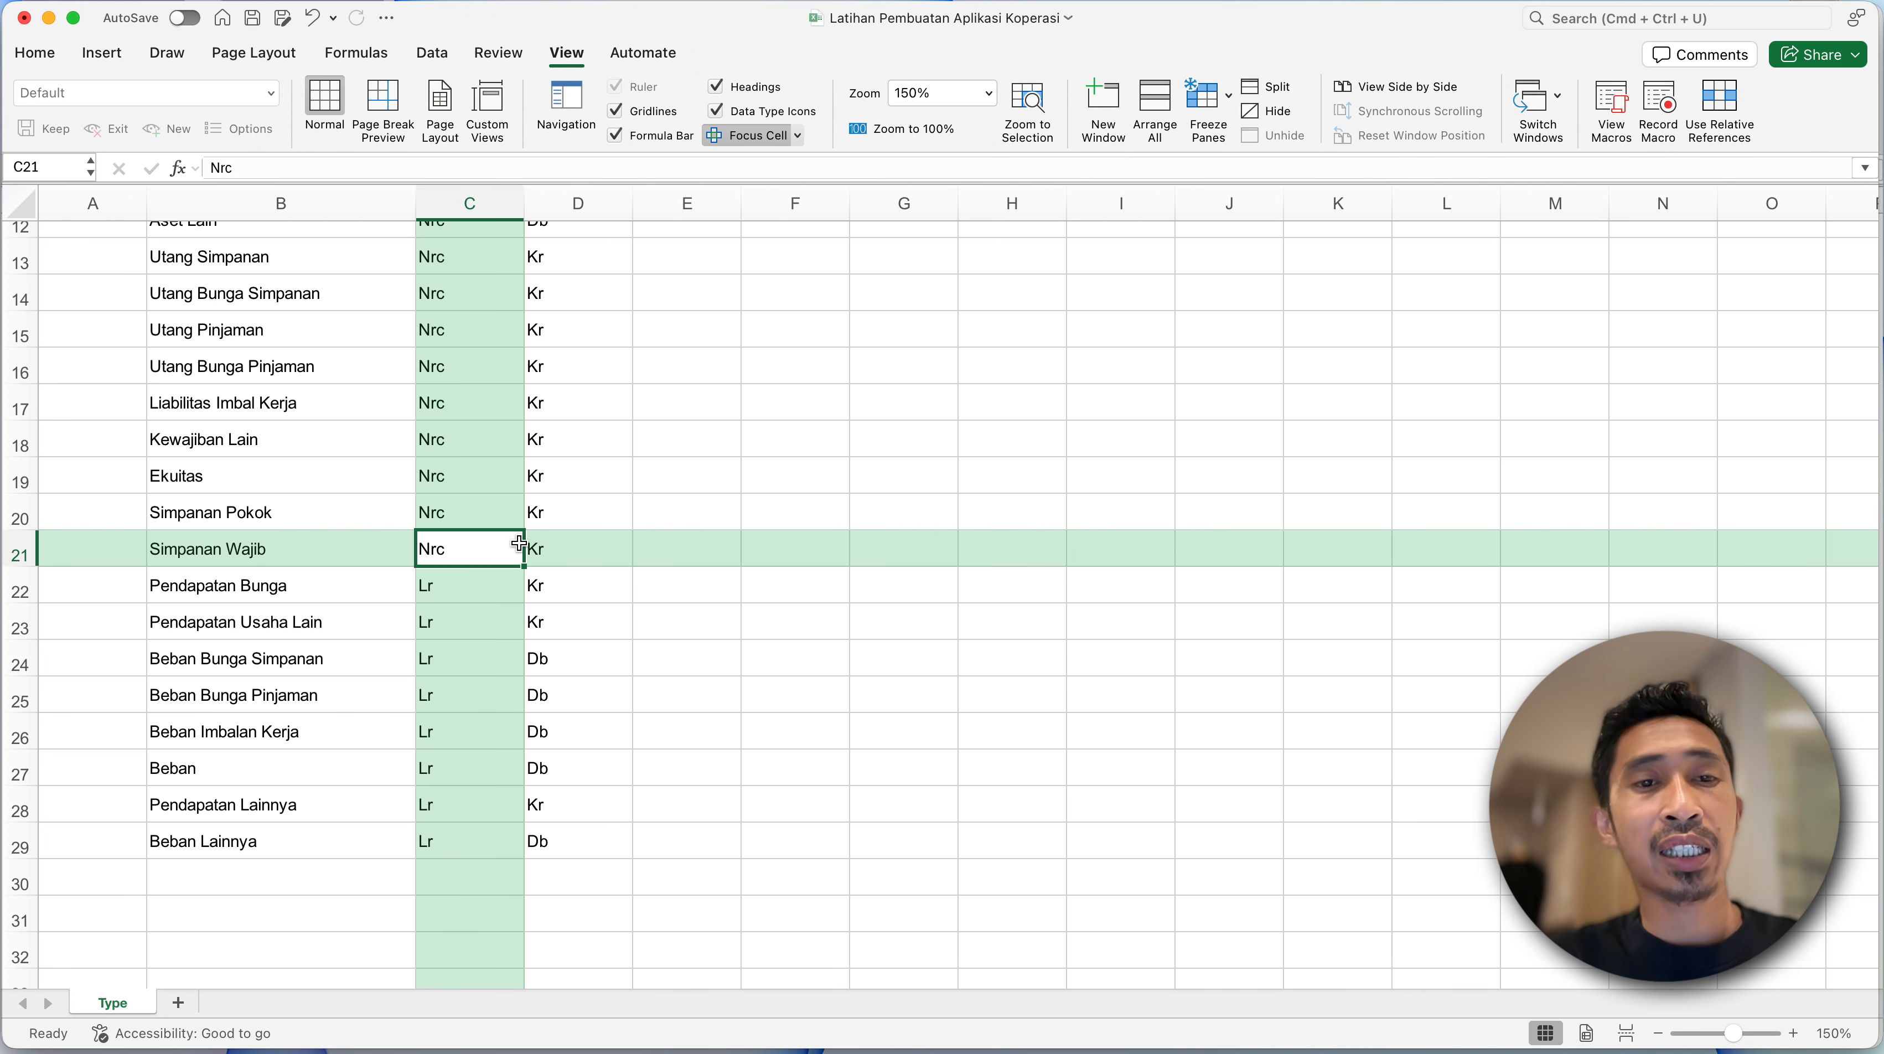
pyautogui.click(358, 489)
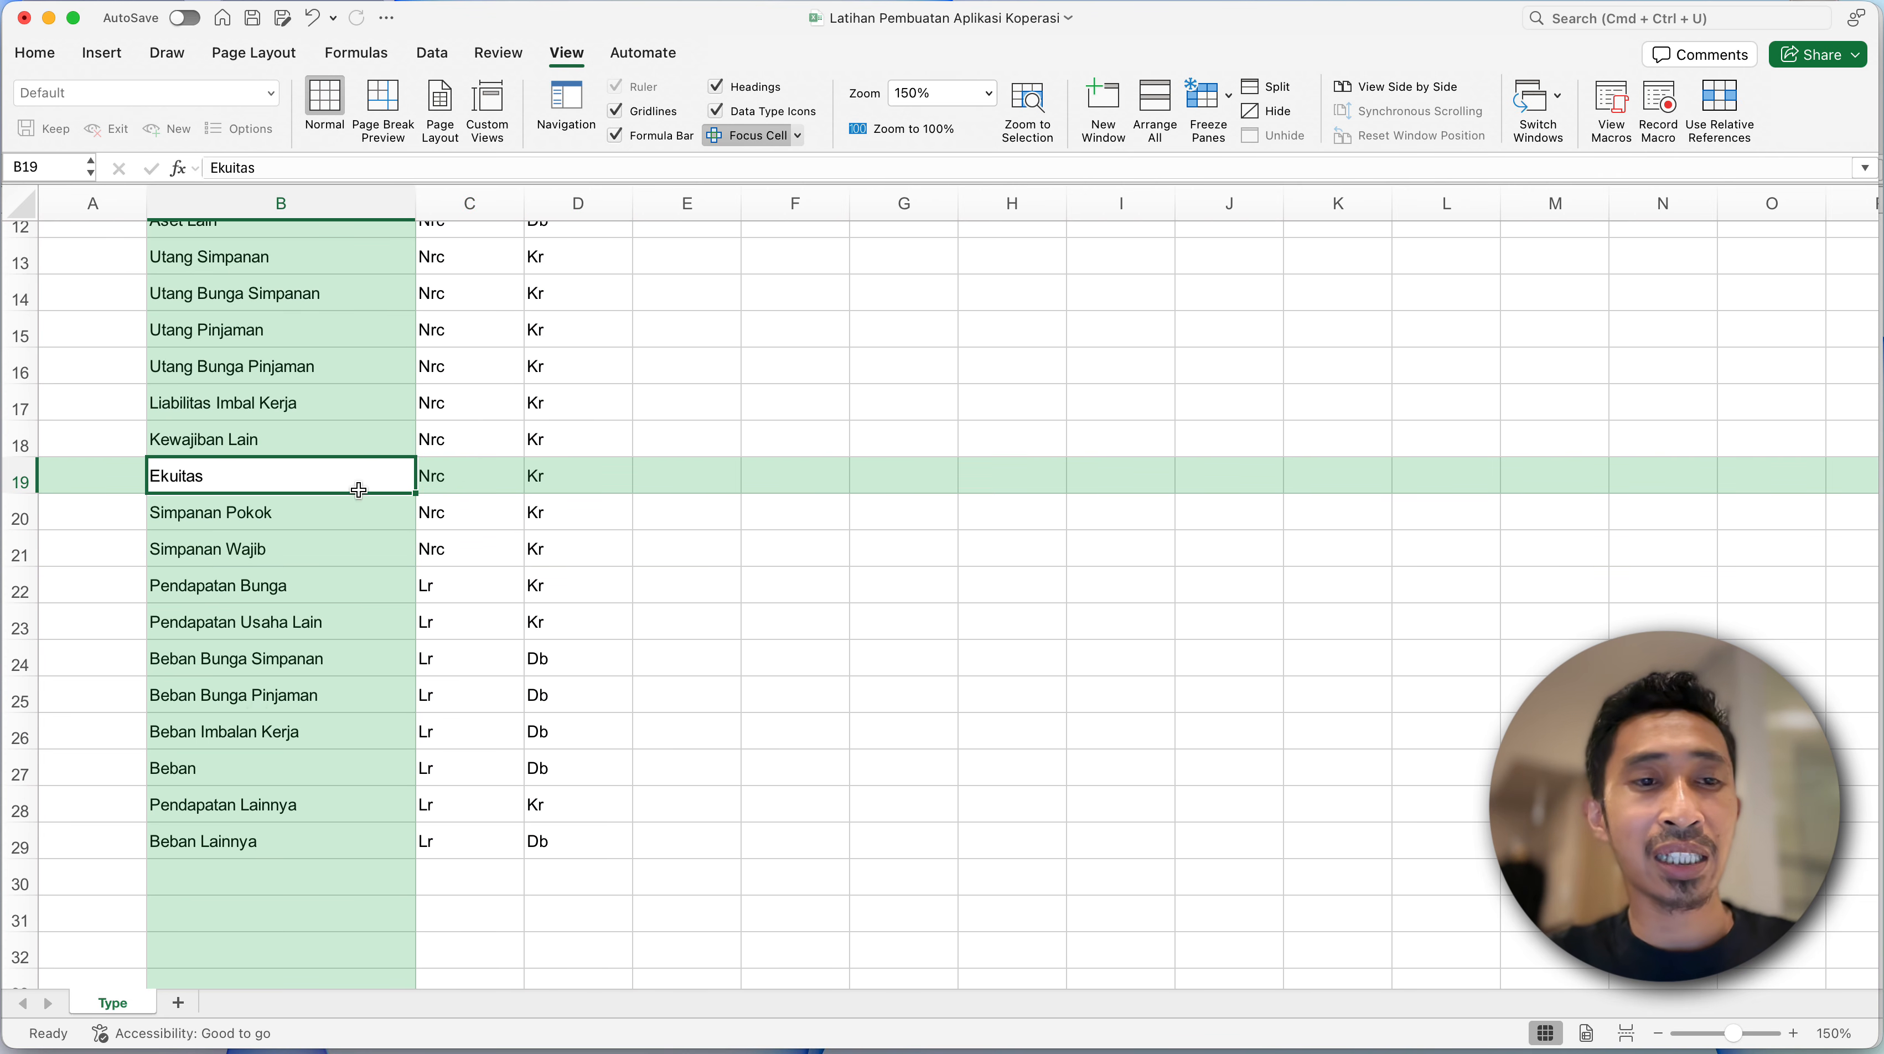
pyautogui.click(234, 847)
pyautogui.scroll(6, 235, 847)
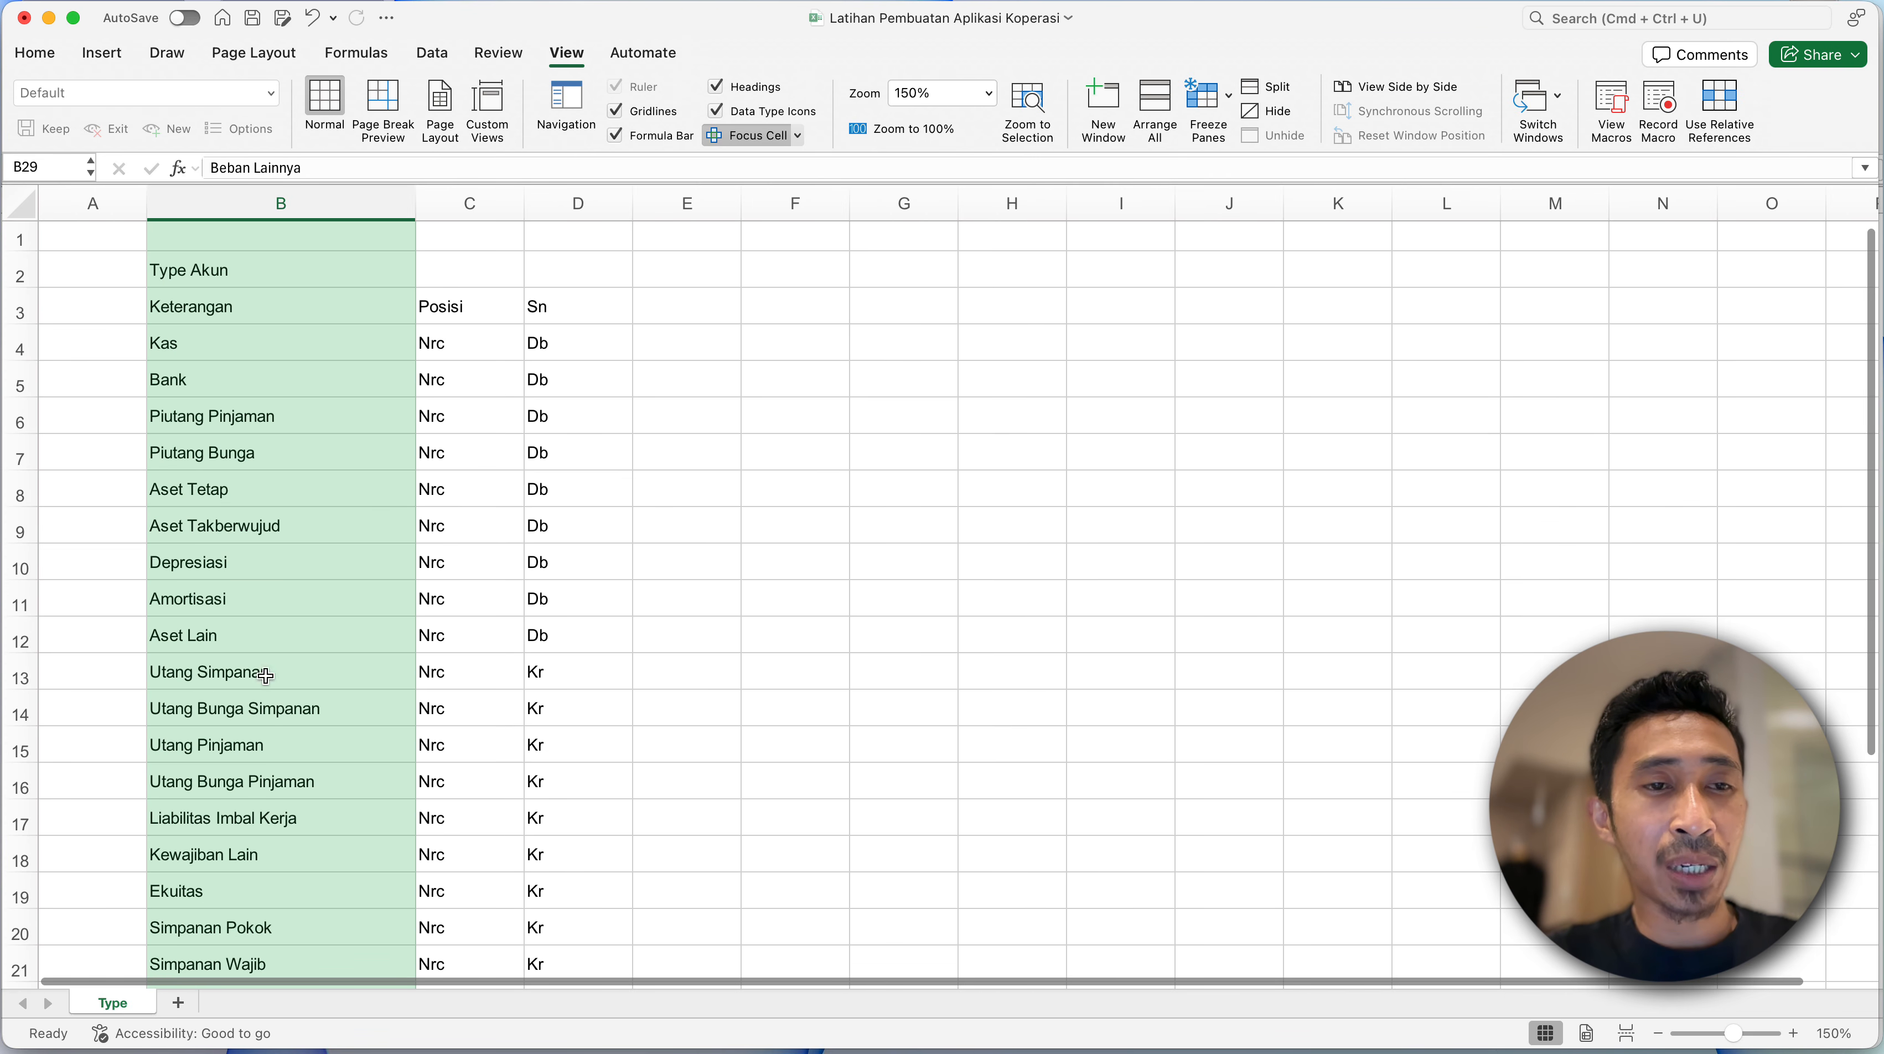
pyautogui.click(269, 387)
pyautogui.click(262, 332)
pyautogui.click(264, 310)
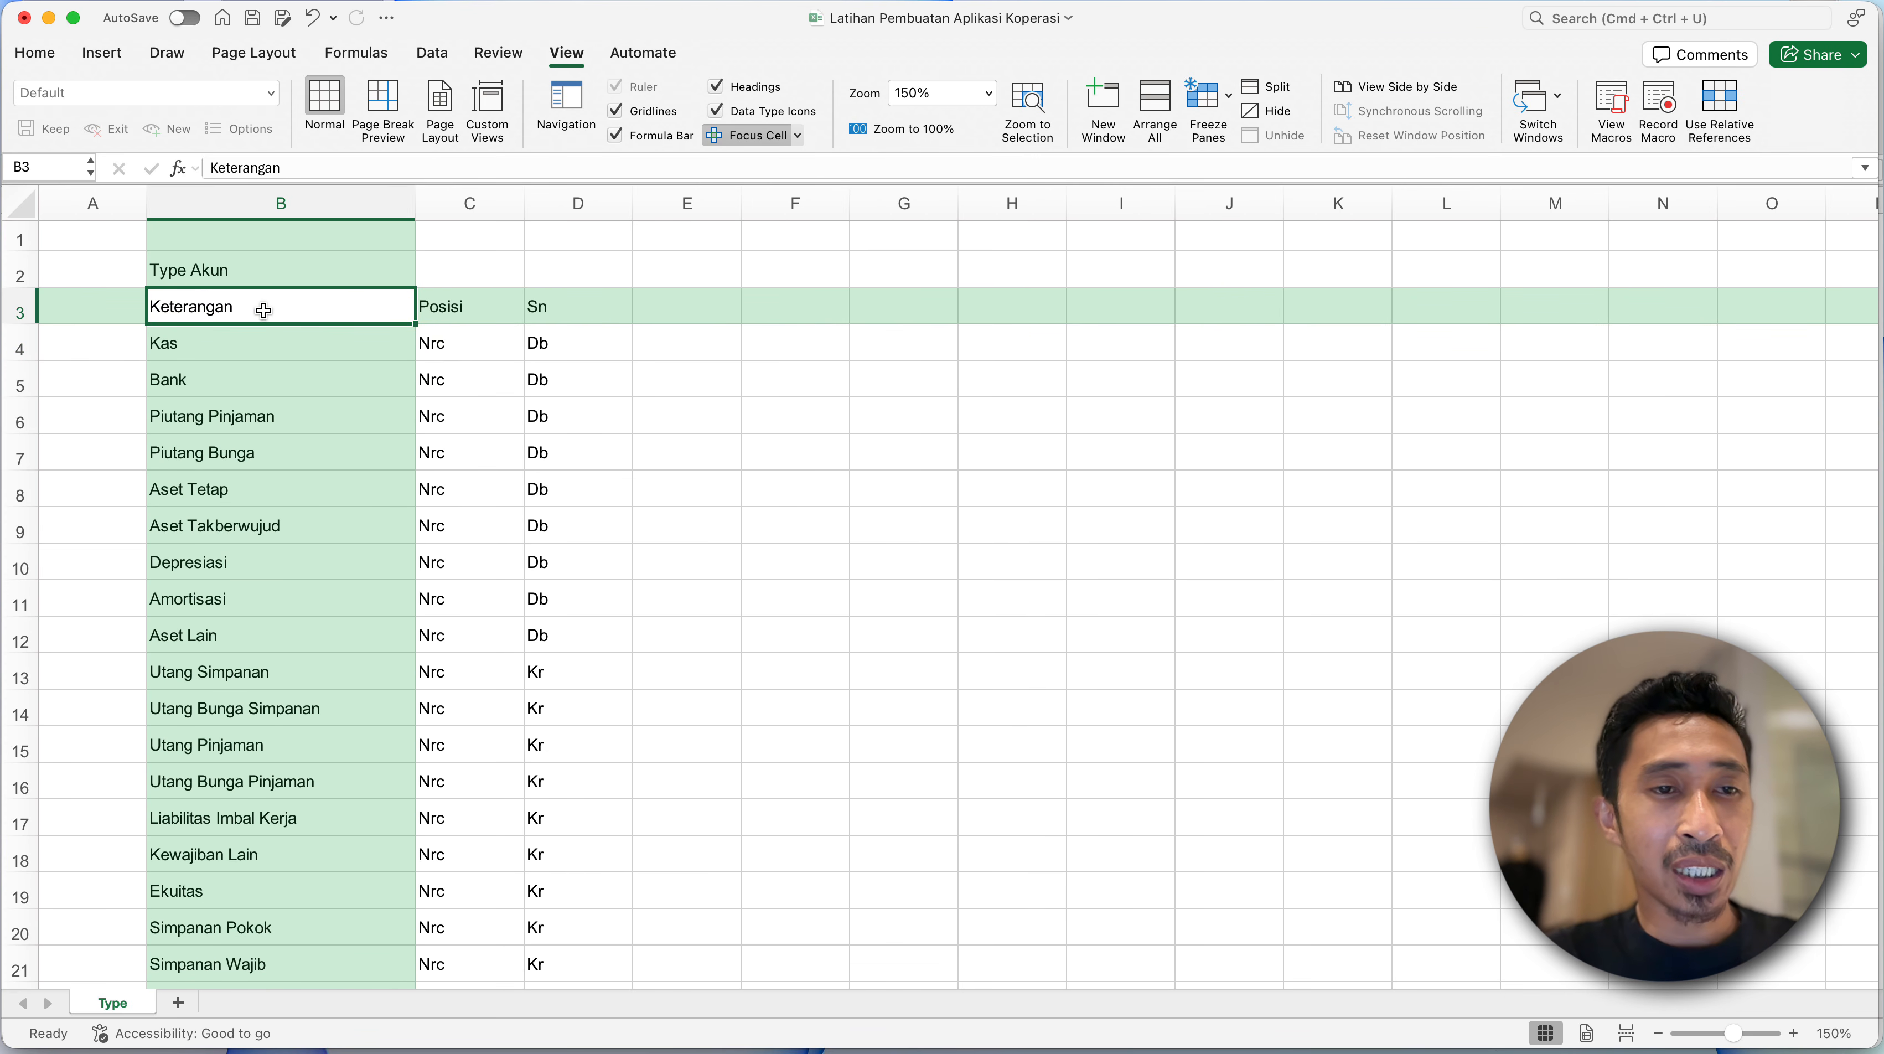
pyautogui.scroll(-3, 260, 616)
pyautogui.scroll(-2, 262, 618)
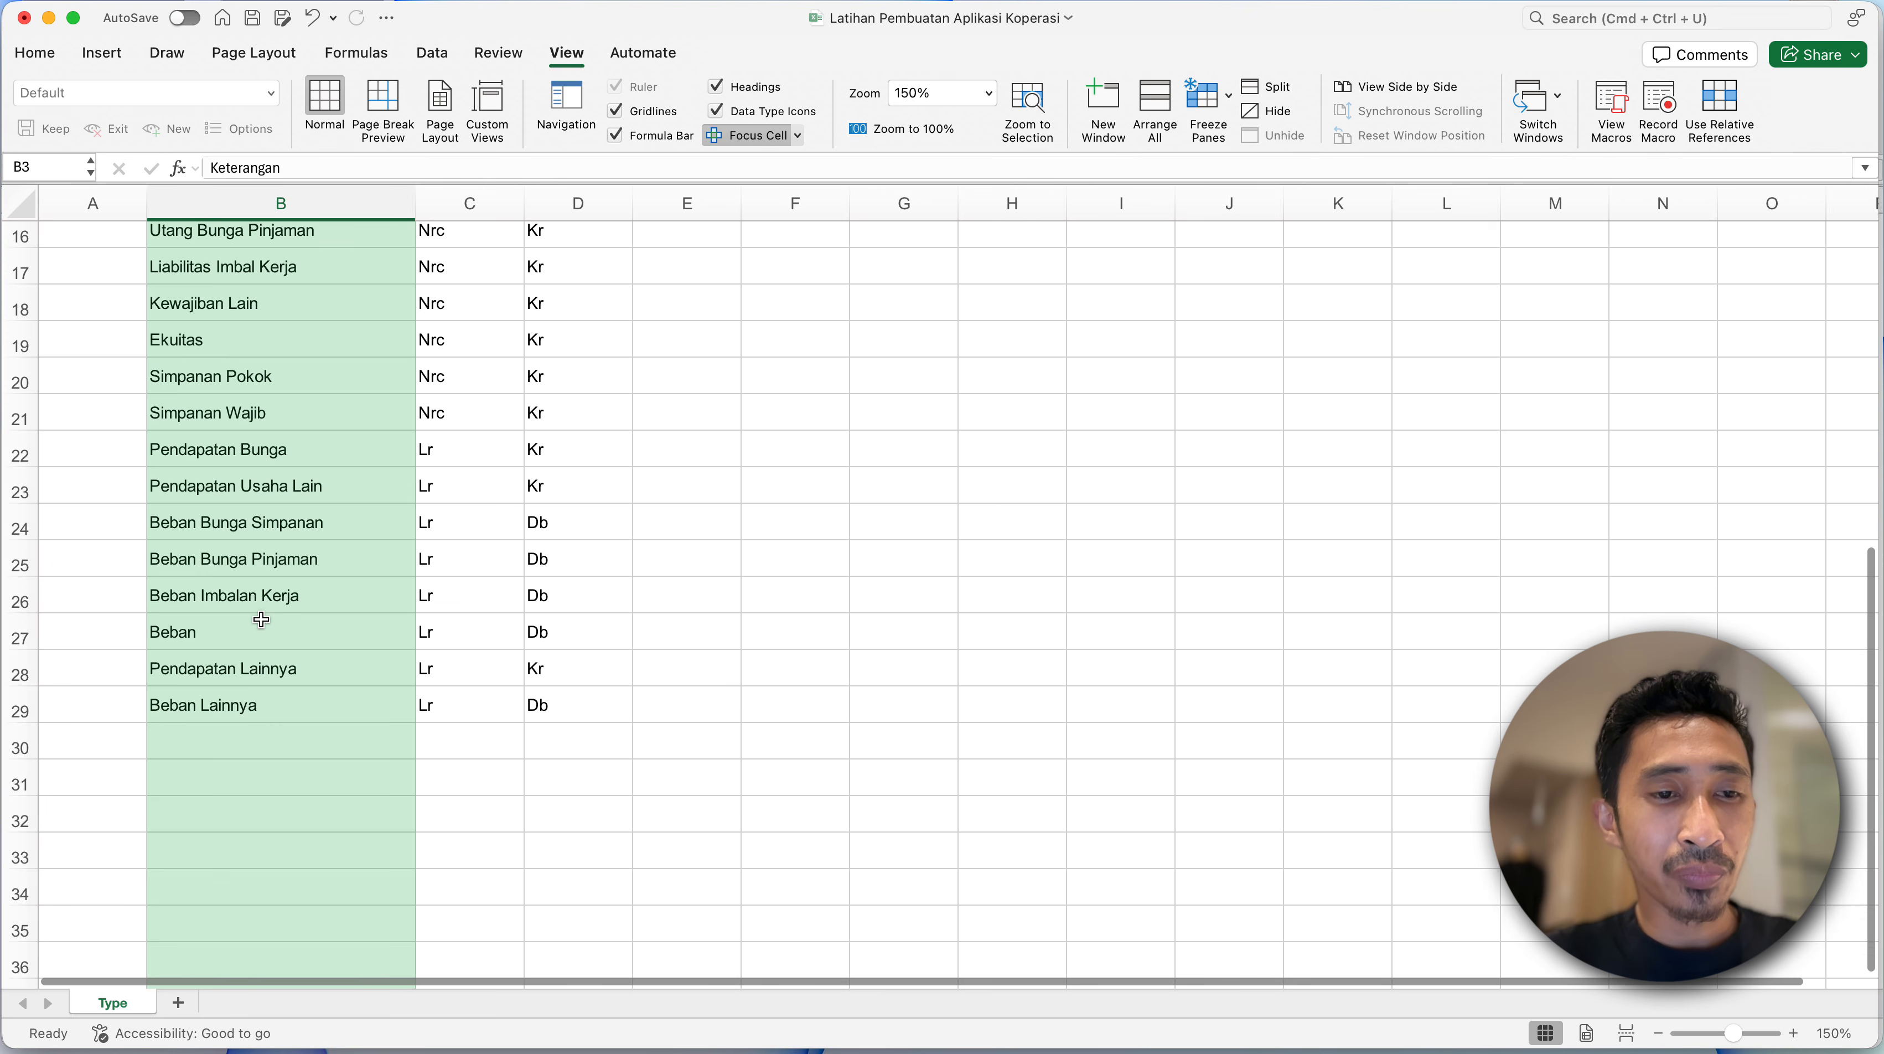
pyautogui.press('super+shift+Down')
pyautogui.scroll(5, 250, 516)
pyautogui.scroll(2, 248, 500)
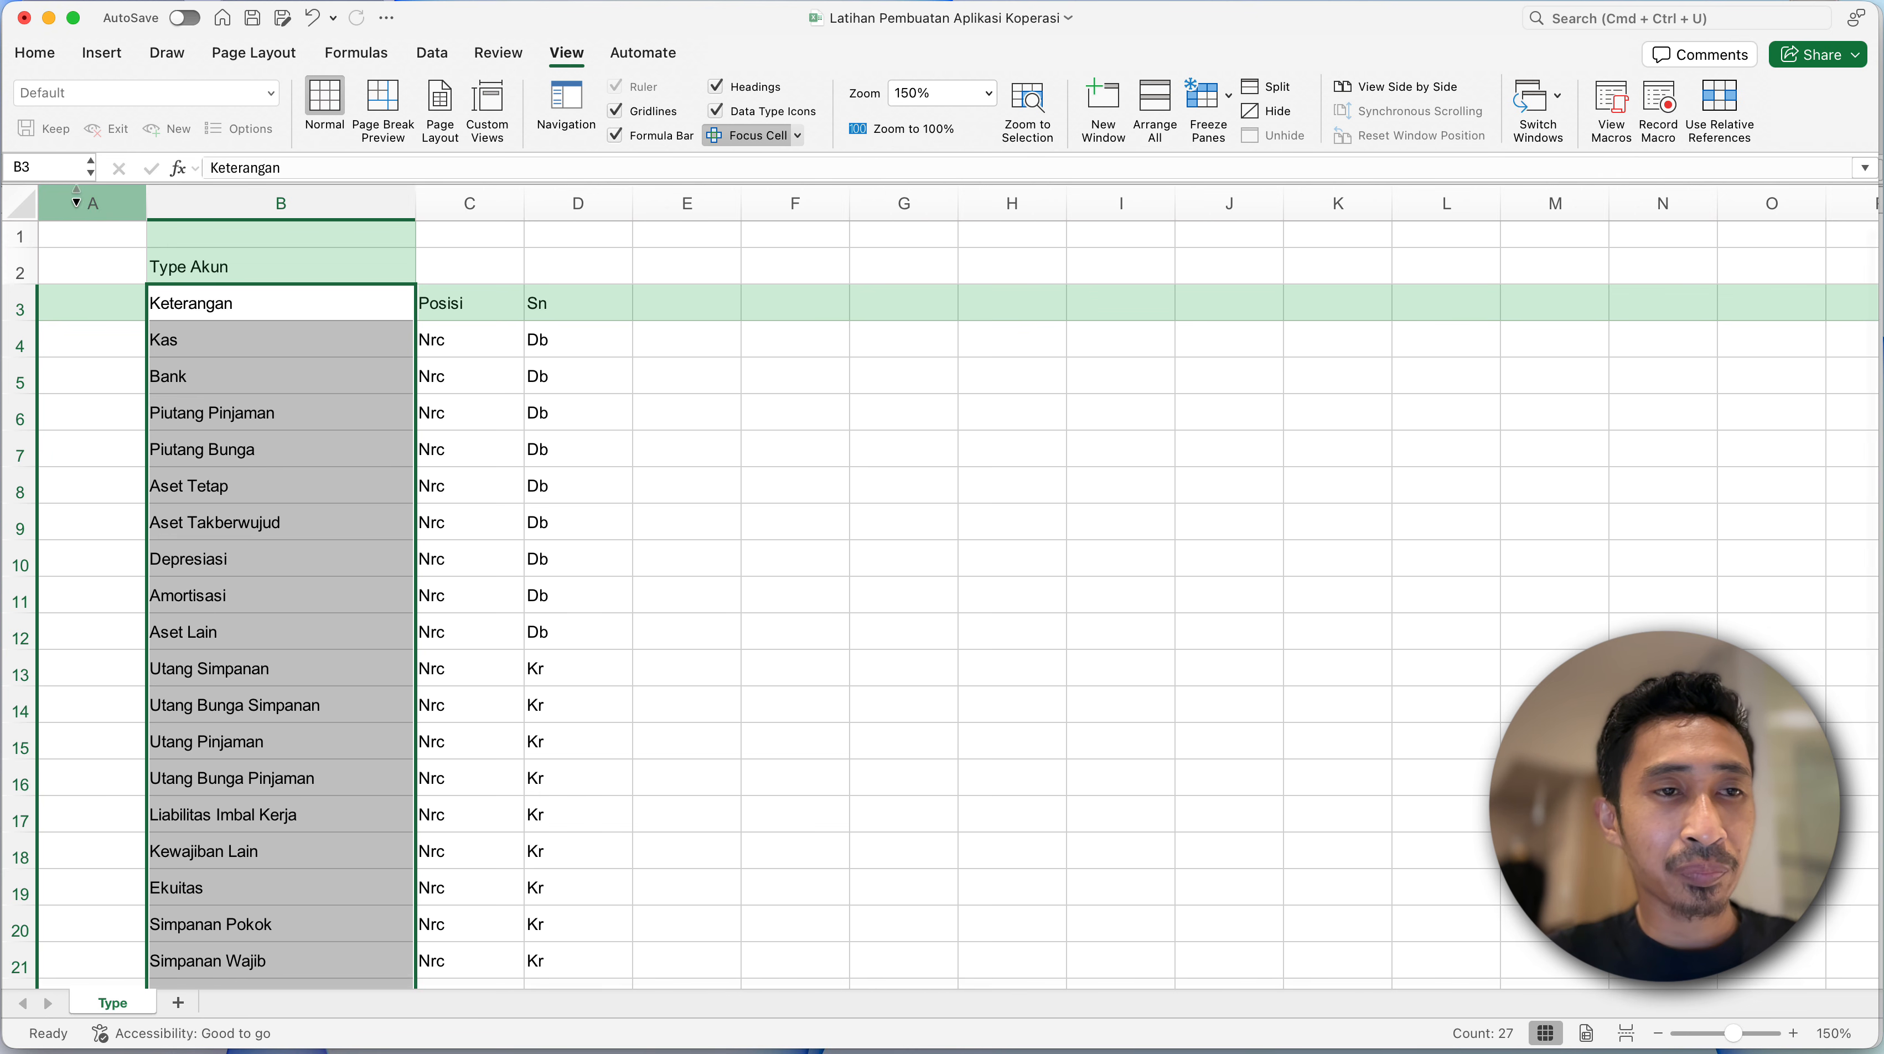
pyautogui.click(49, 170)
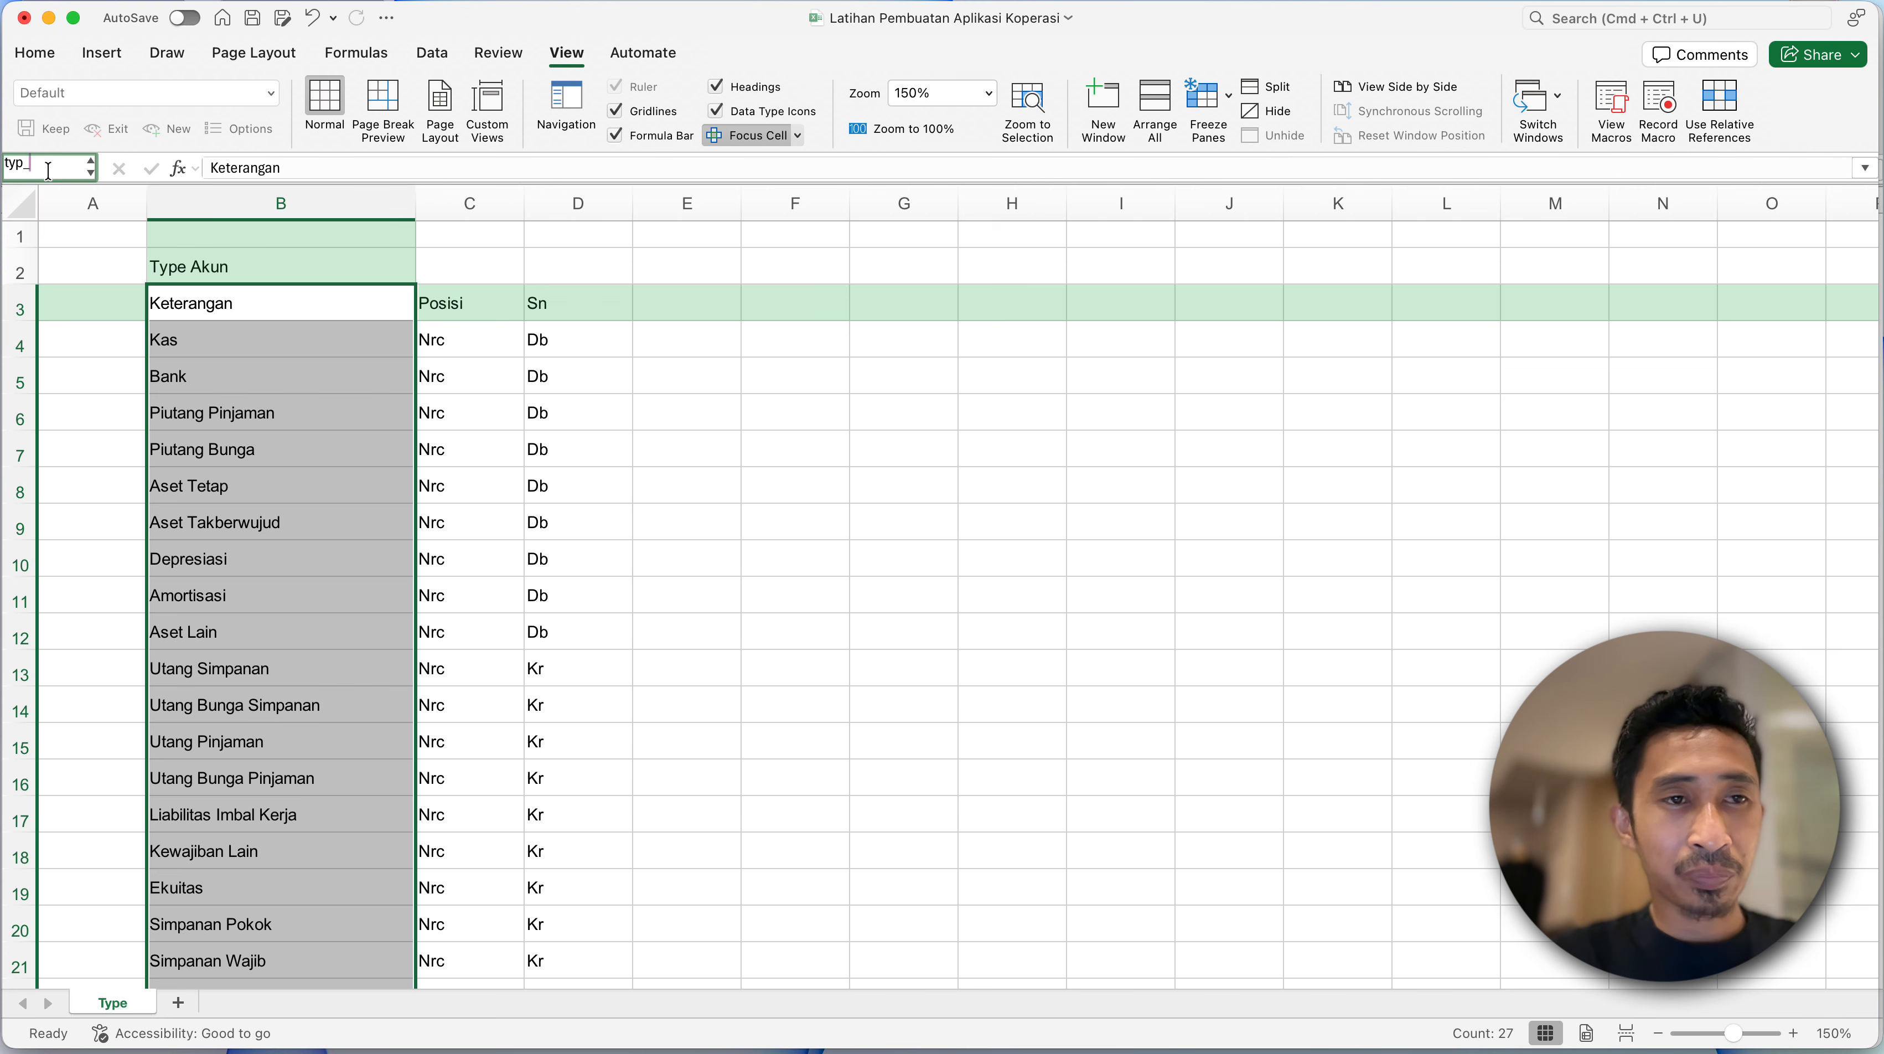
pyautogui.press('Escape')
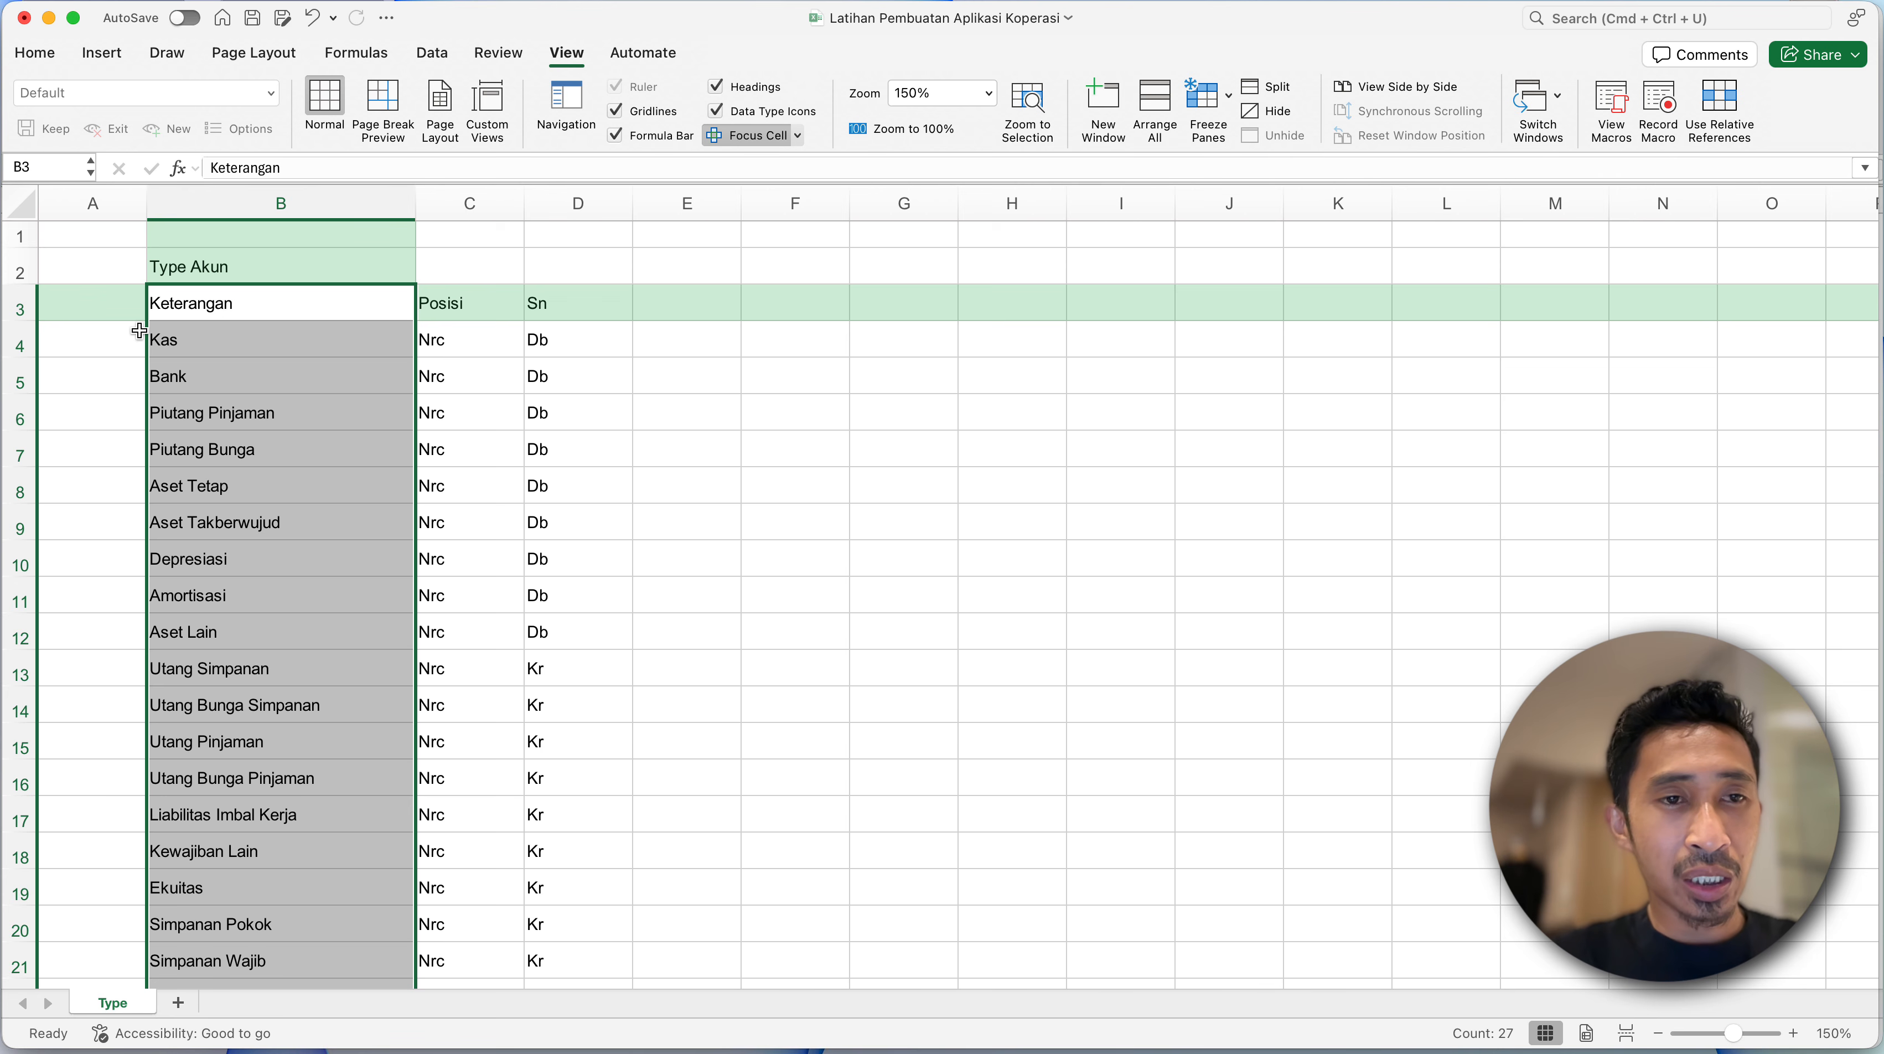
# - Name the range of account types from Kas to Beban Lainnya, without the Keterangan header, typ_ket
pyautogui.click(218, 317)
pyautogui.click(219, 339)
pyautogui.scroll(-3, 276, 596)
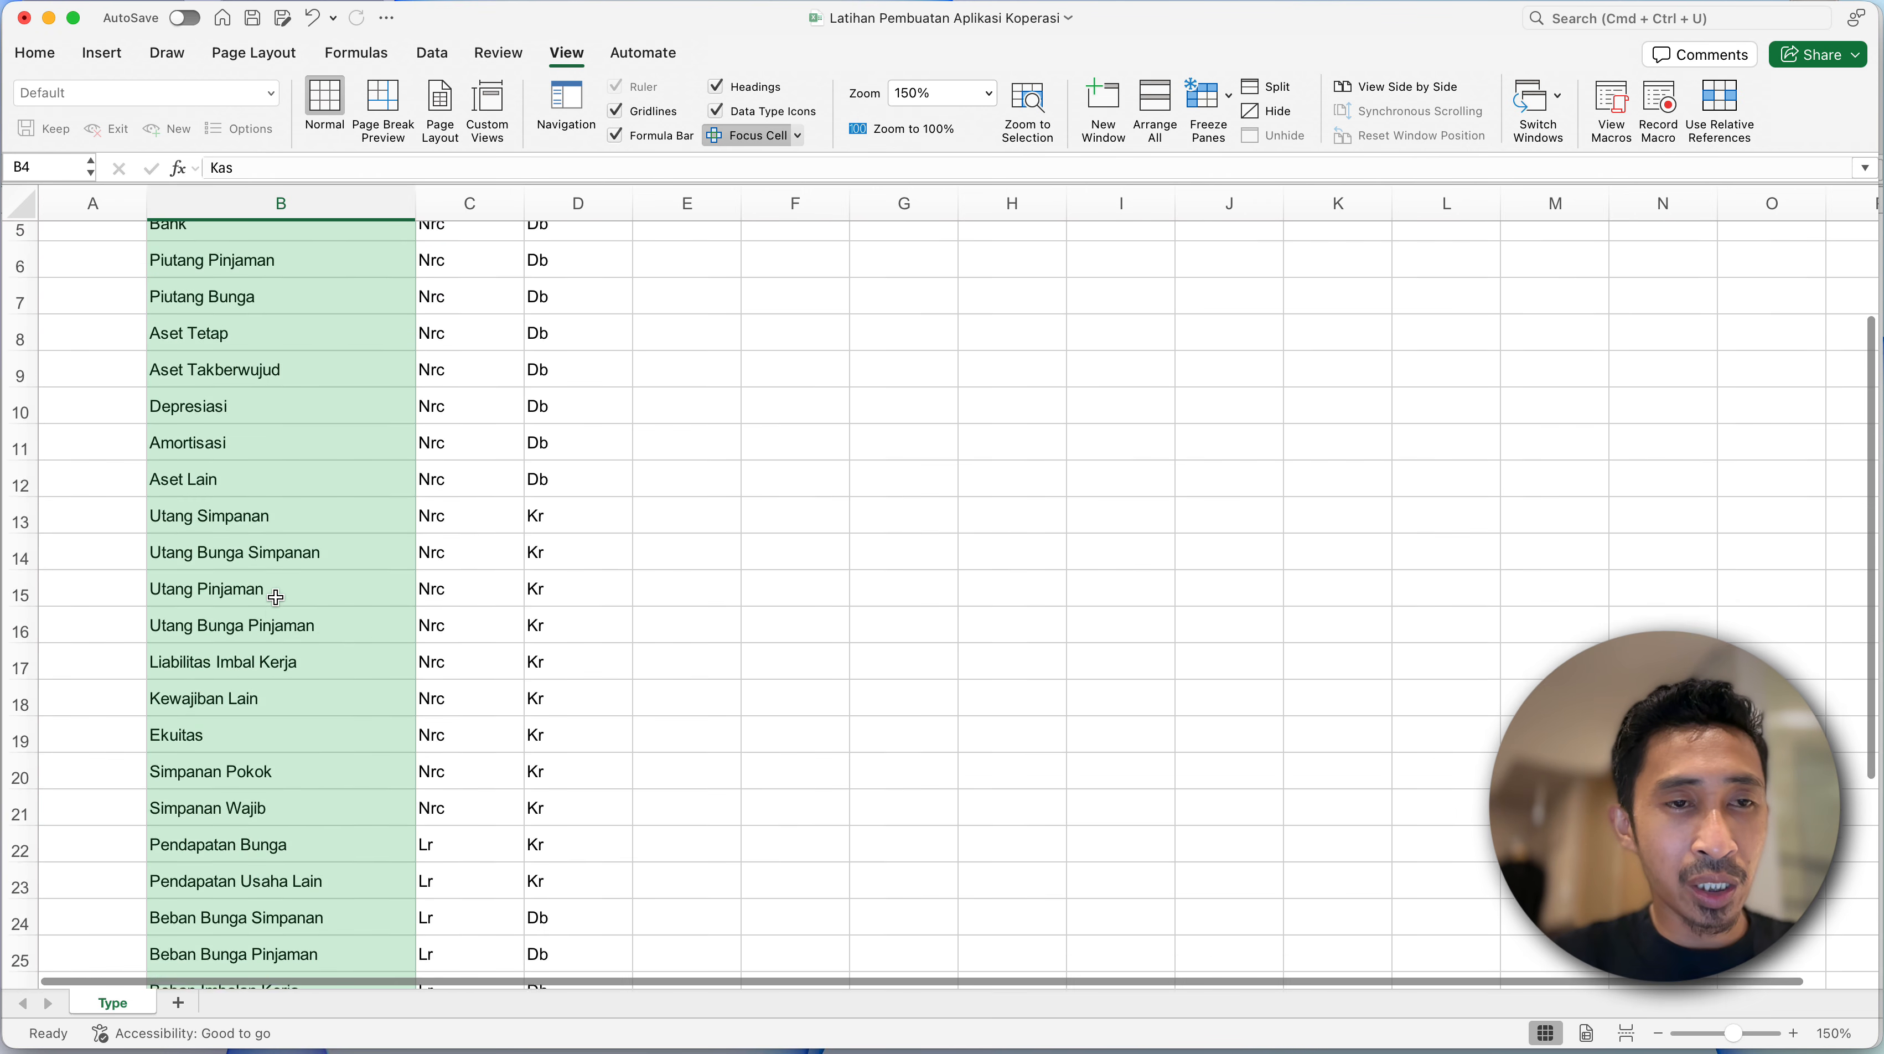
pyautogui.scroll(-5, 276, 595)
pyautogui.keyDown('shift'); pyautogui.click(246, 788); pyautogui.keyUp('shift')
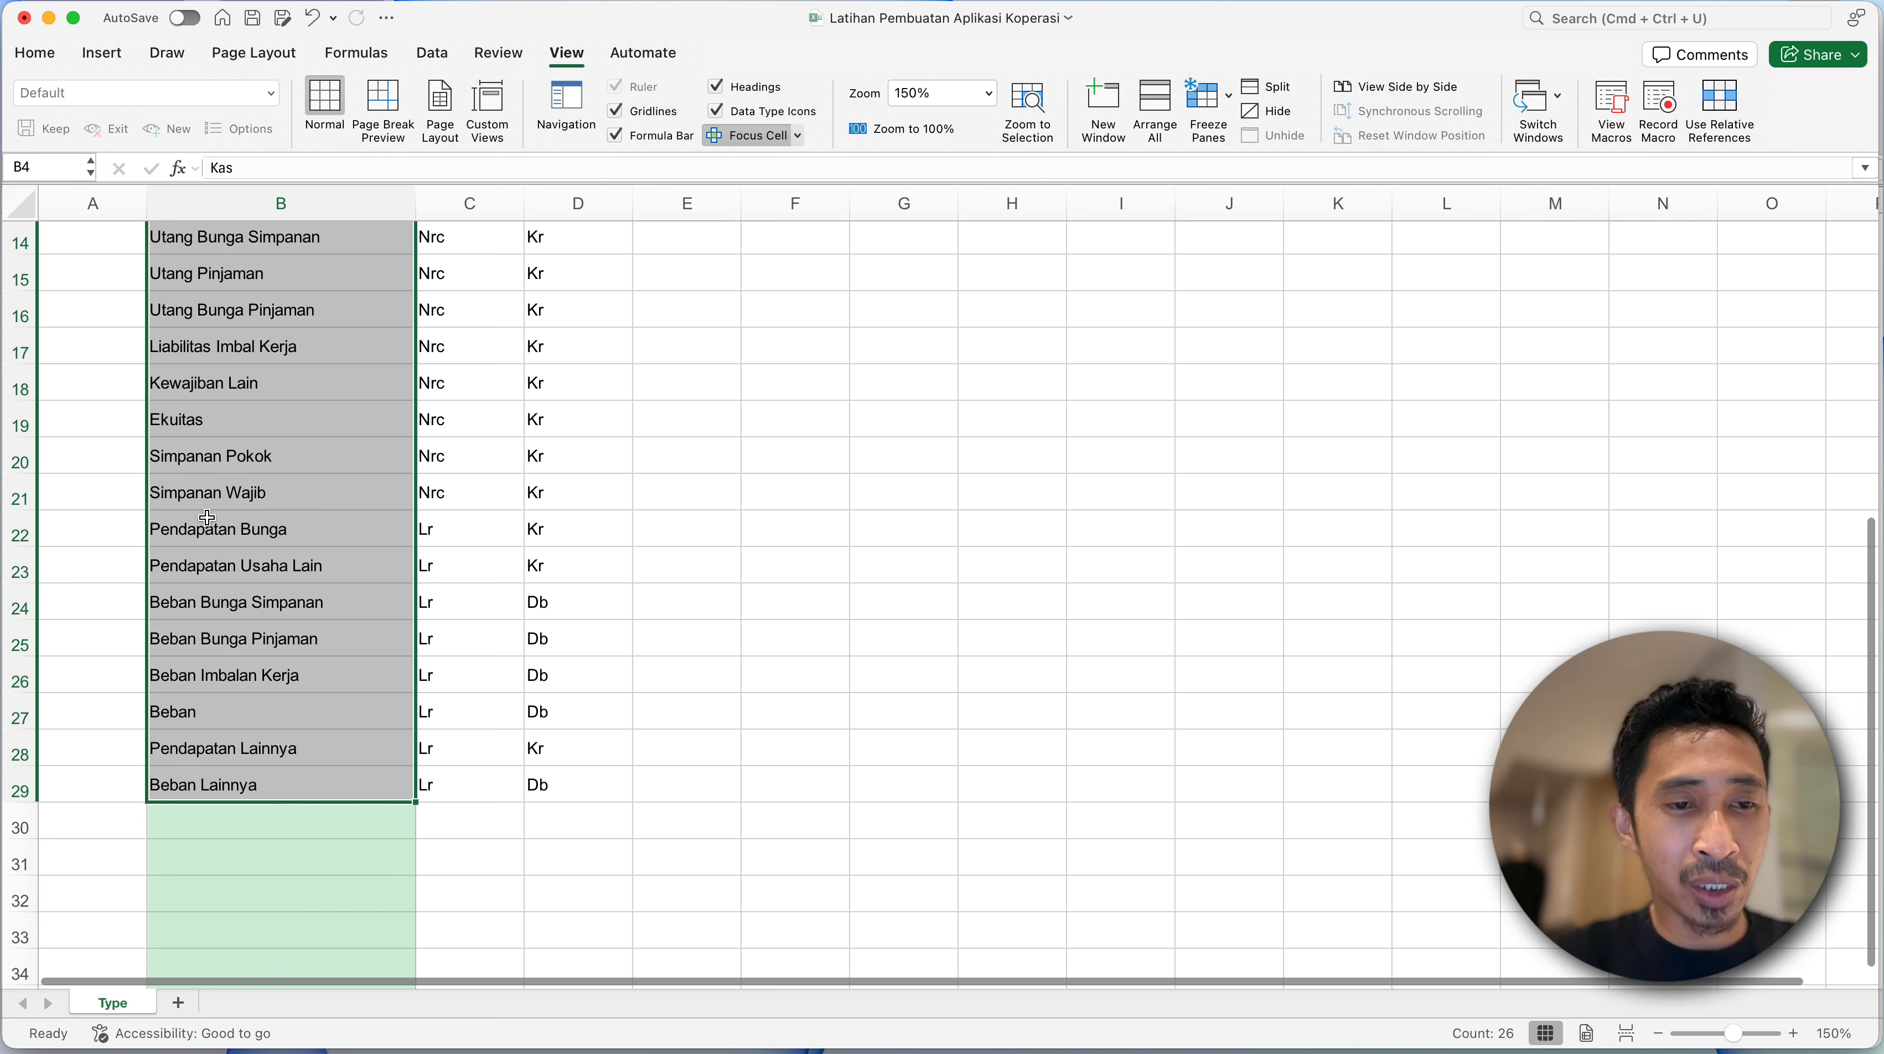
pyautogui.scroll(8, 208, 517)
pyautogui.click(64, 168)
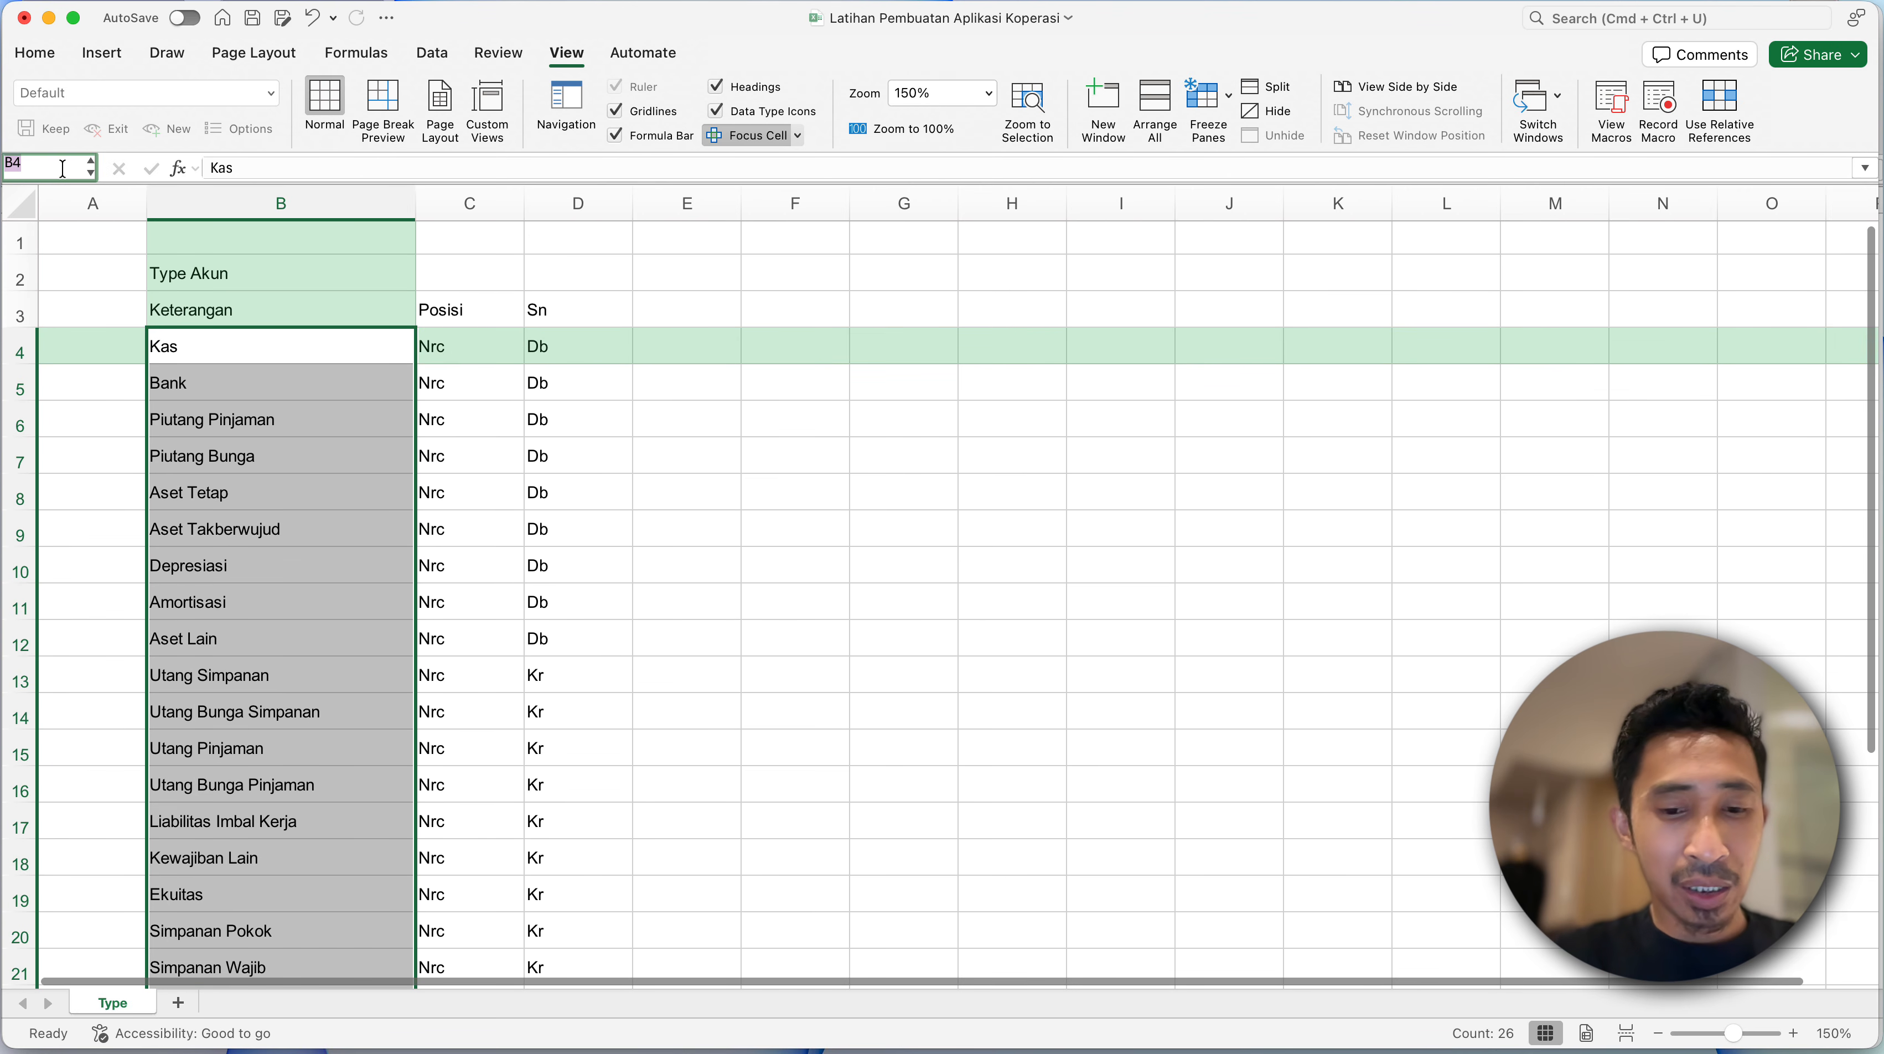
pyautogui.write('Ty')
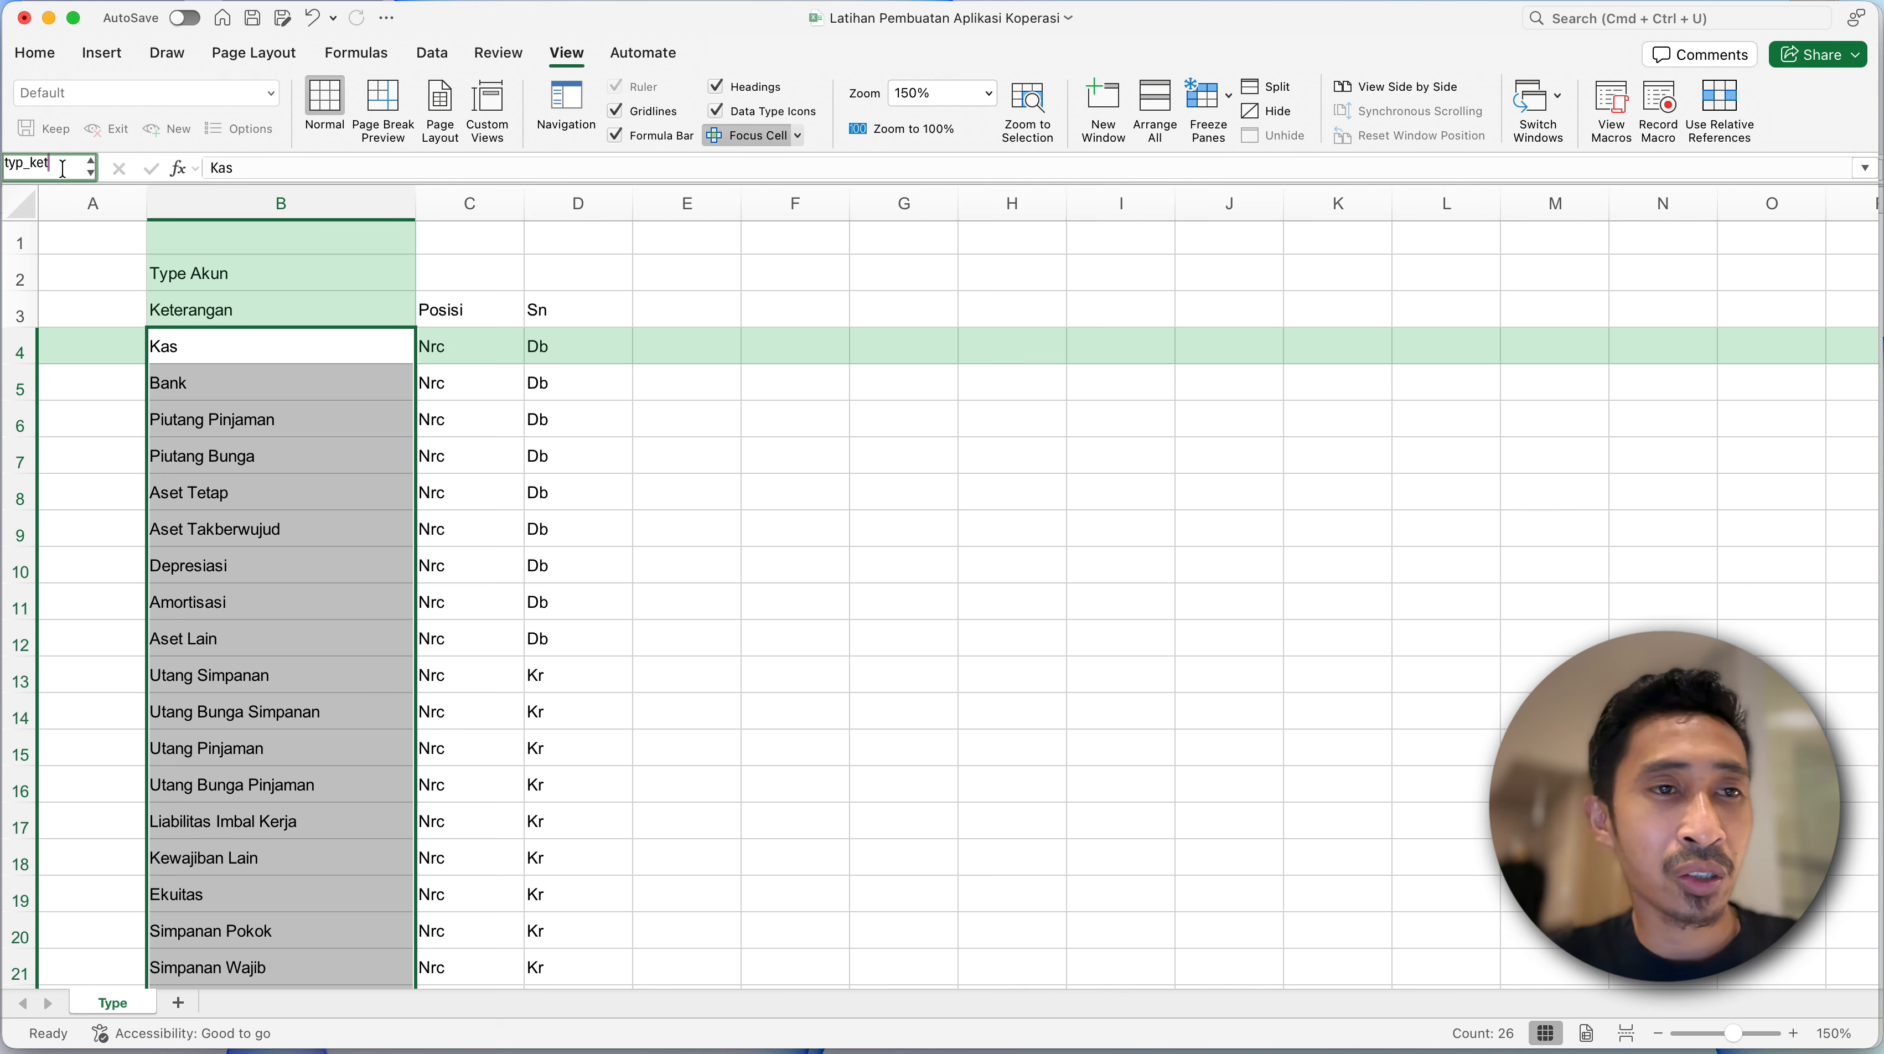
pyautogui.press('Return')
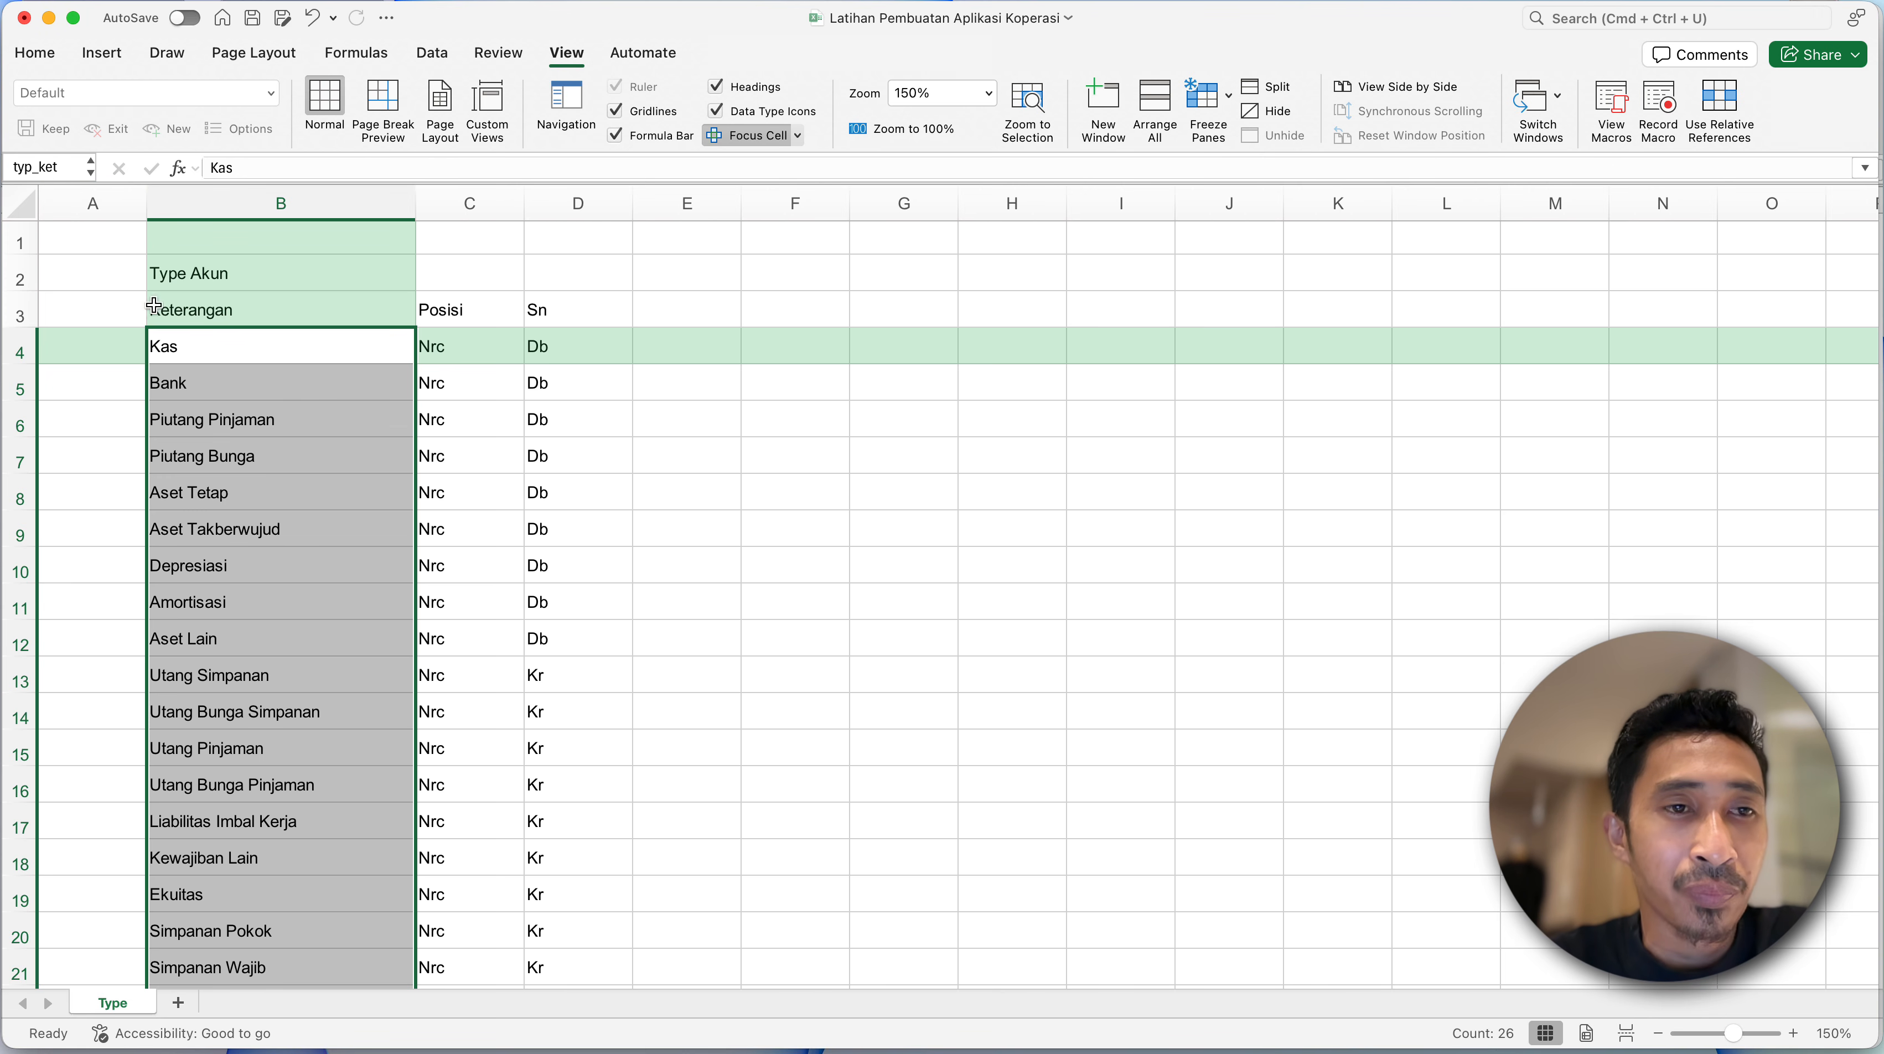
pyautogui.click(246, 355)
pyautogui.click(262, 542)
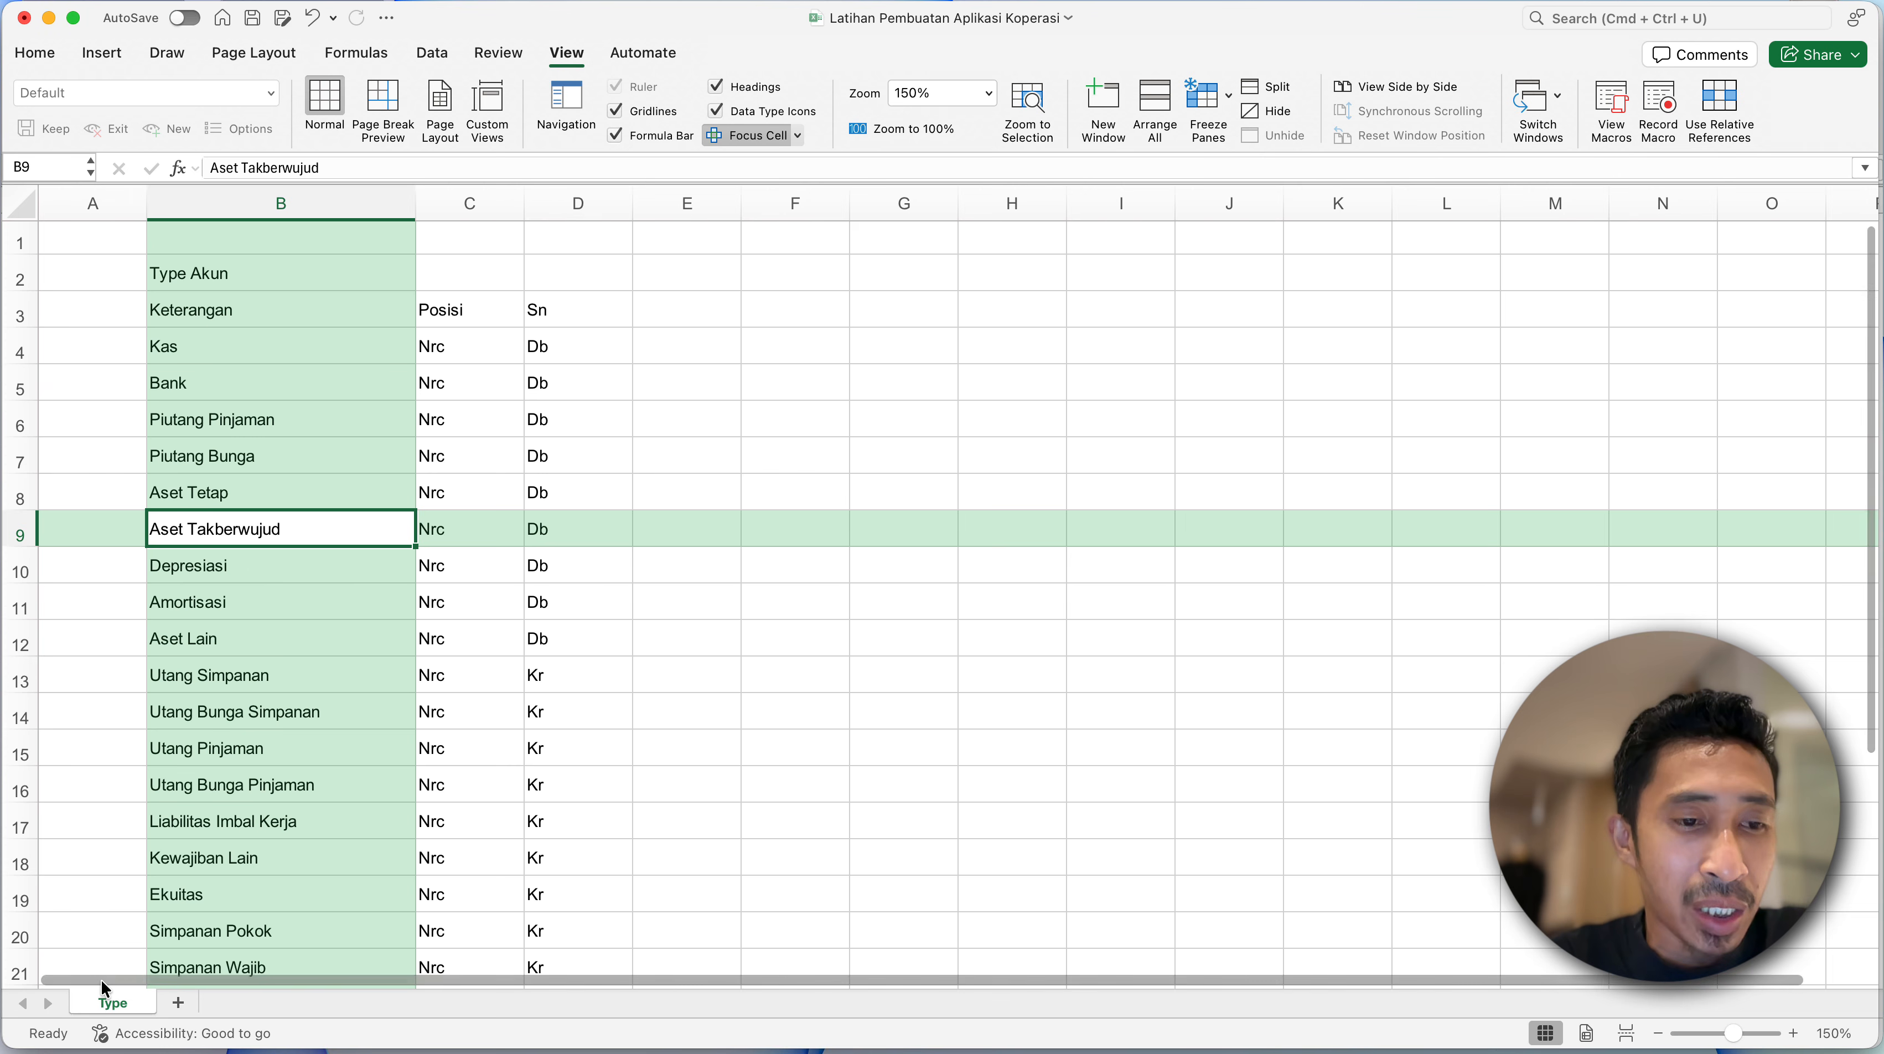
pyautogui.click(111, 922)
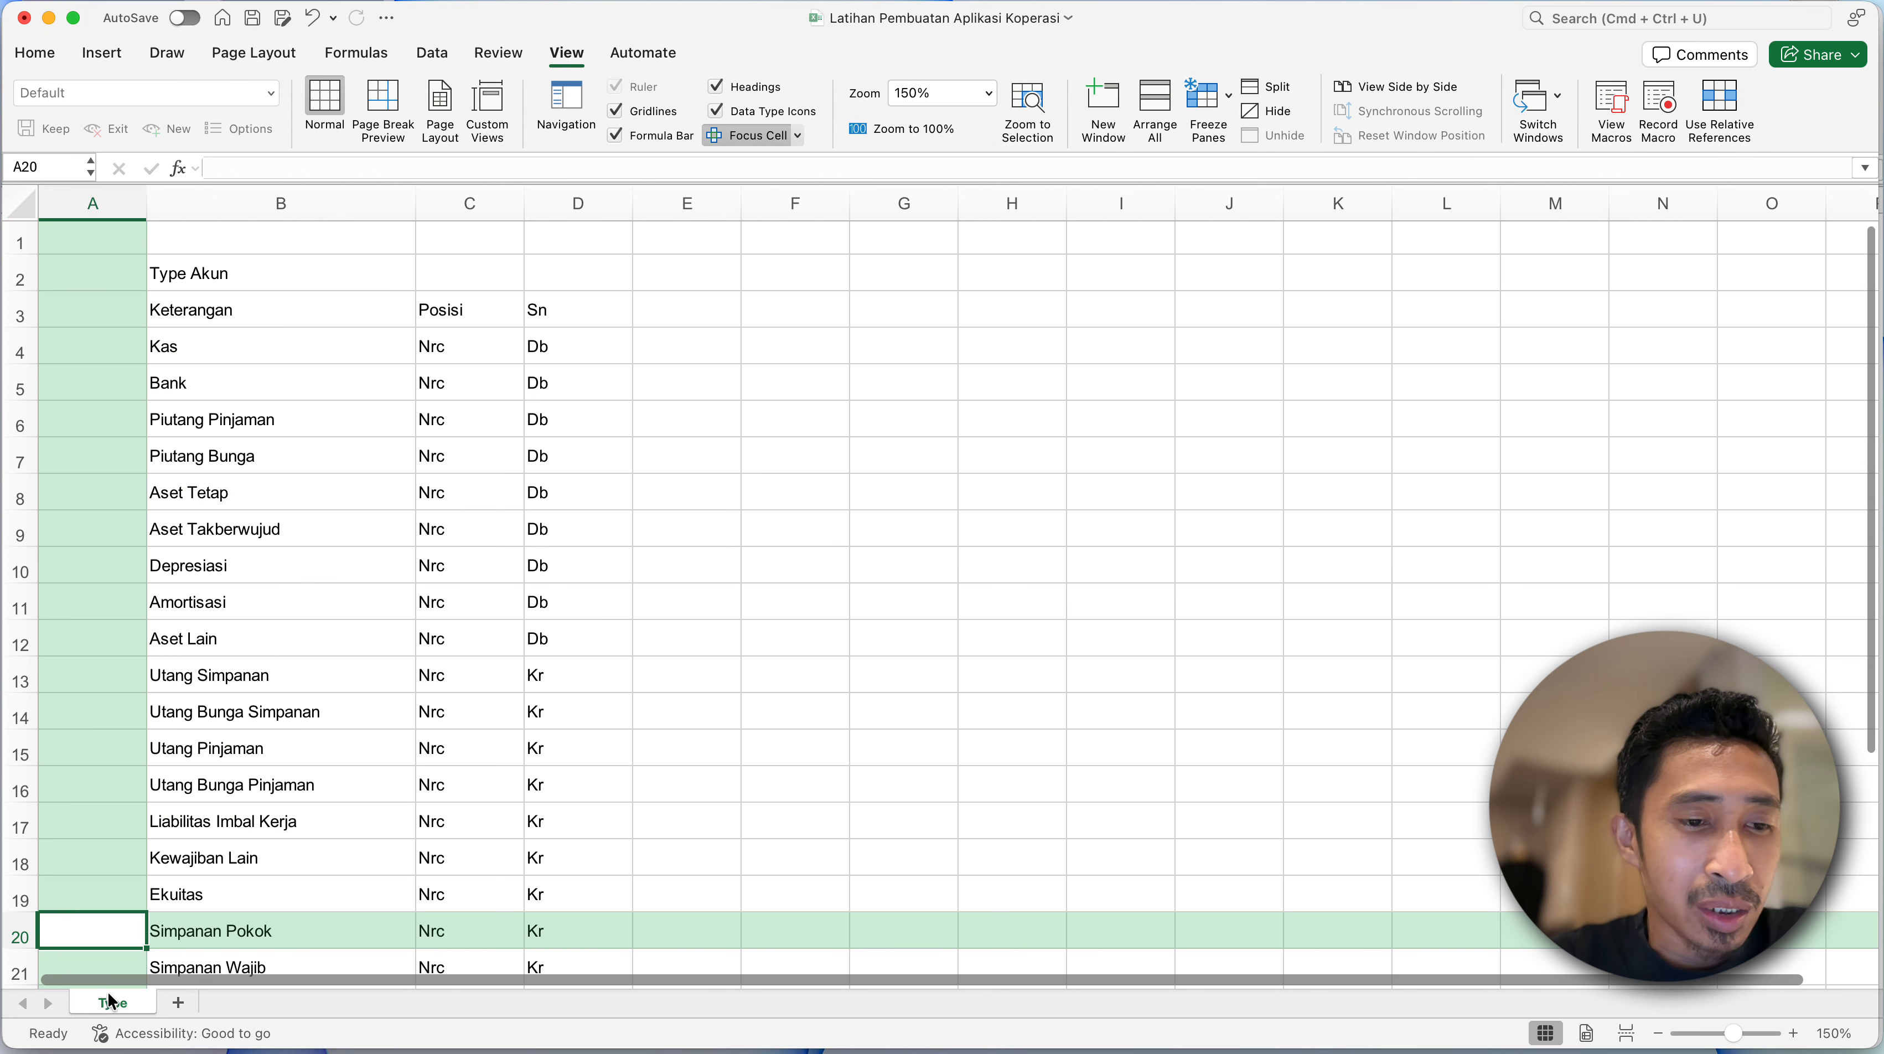
# - Add a blank worksheet after the Type sheet
pyautogui.click(179, 1004)
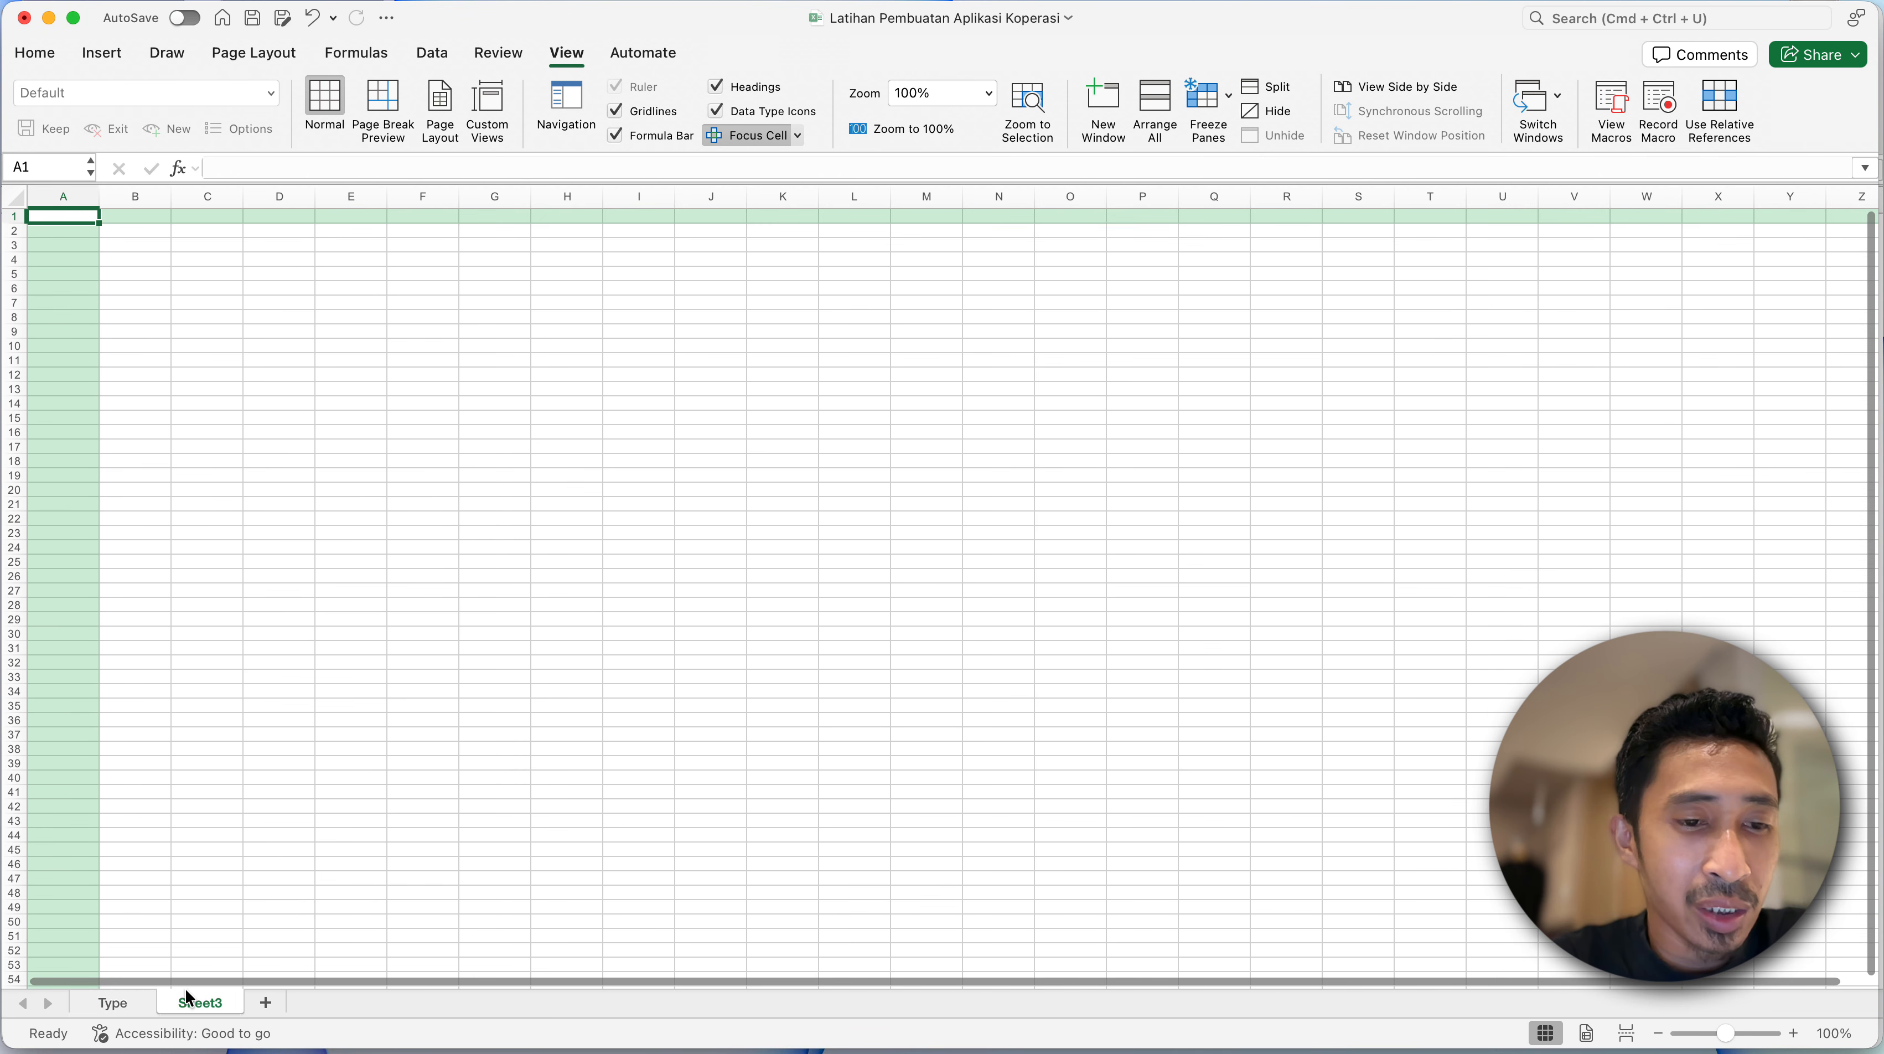
pyautogui.click(139, 272)
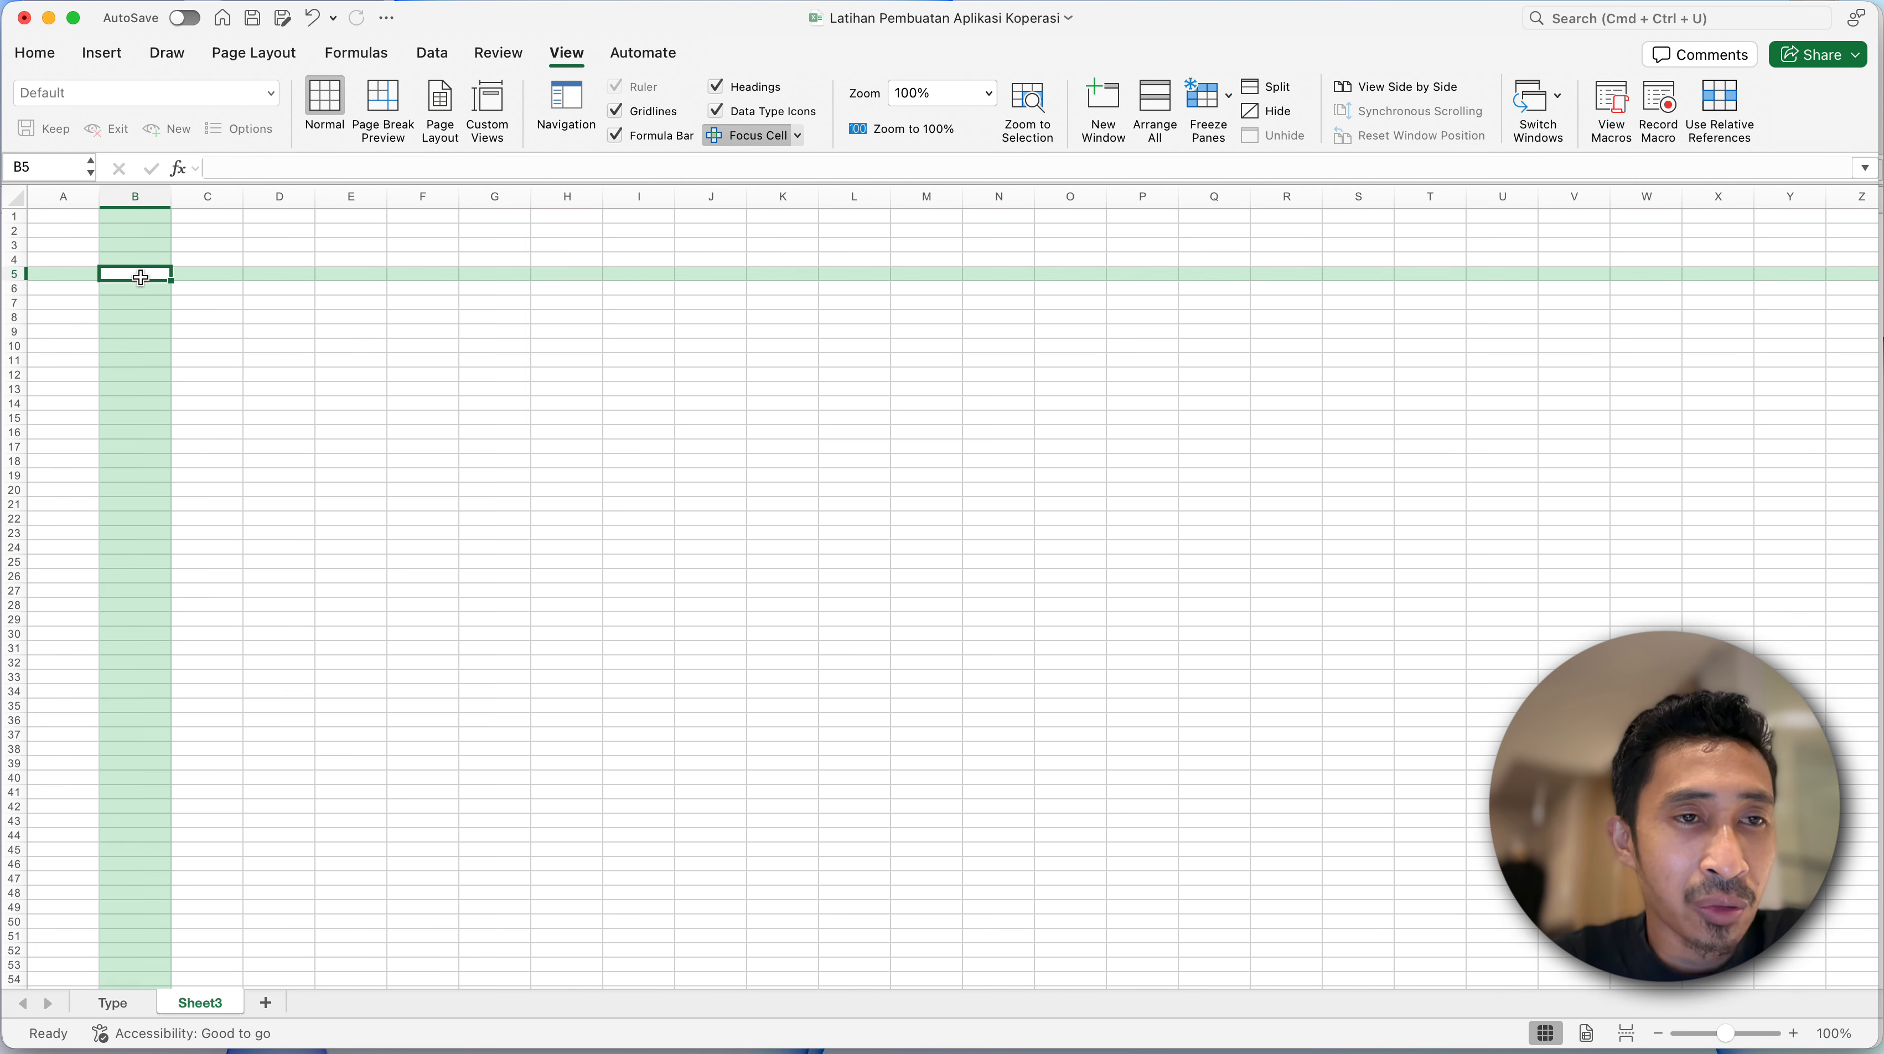
pyautogui.click(91, 235)
pyautogui.scroll(5, 73, 233)
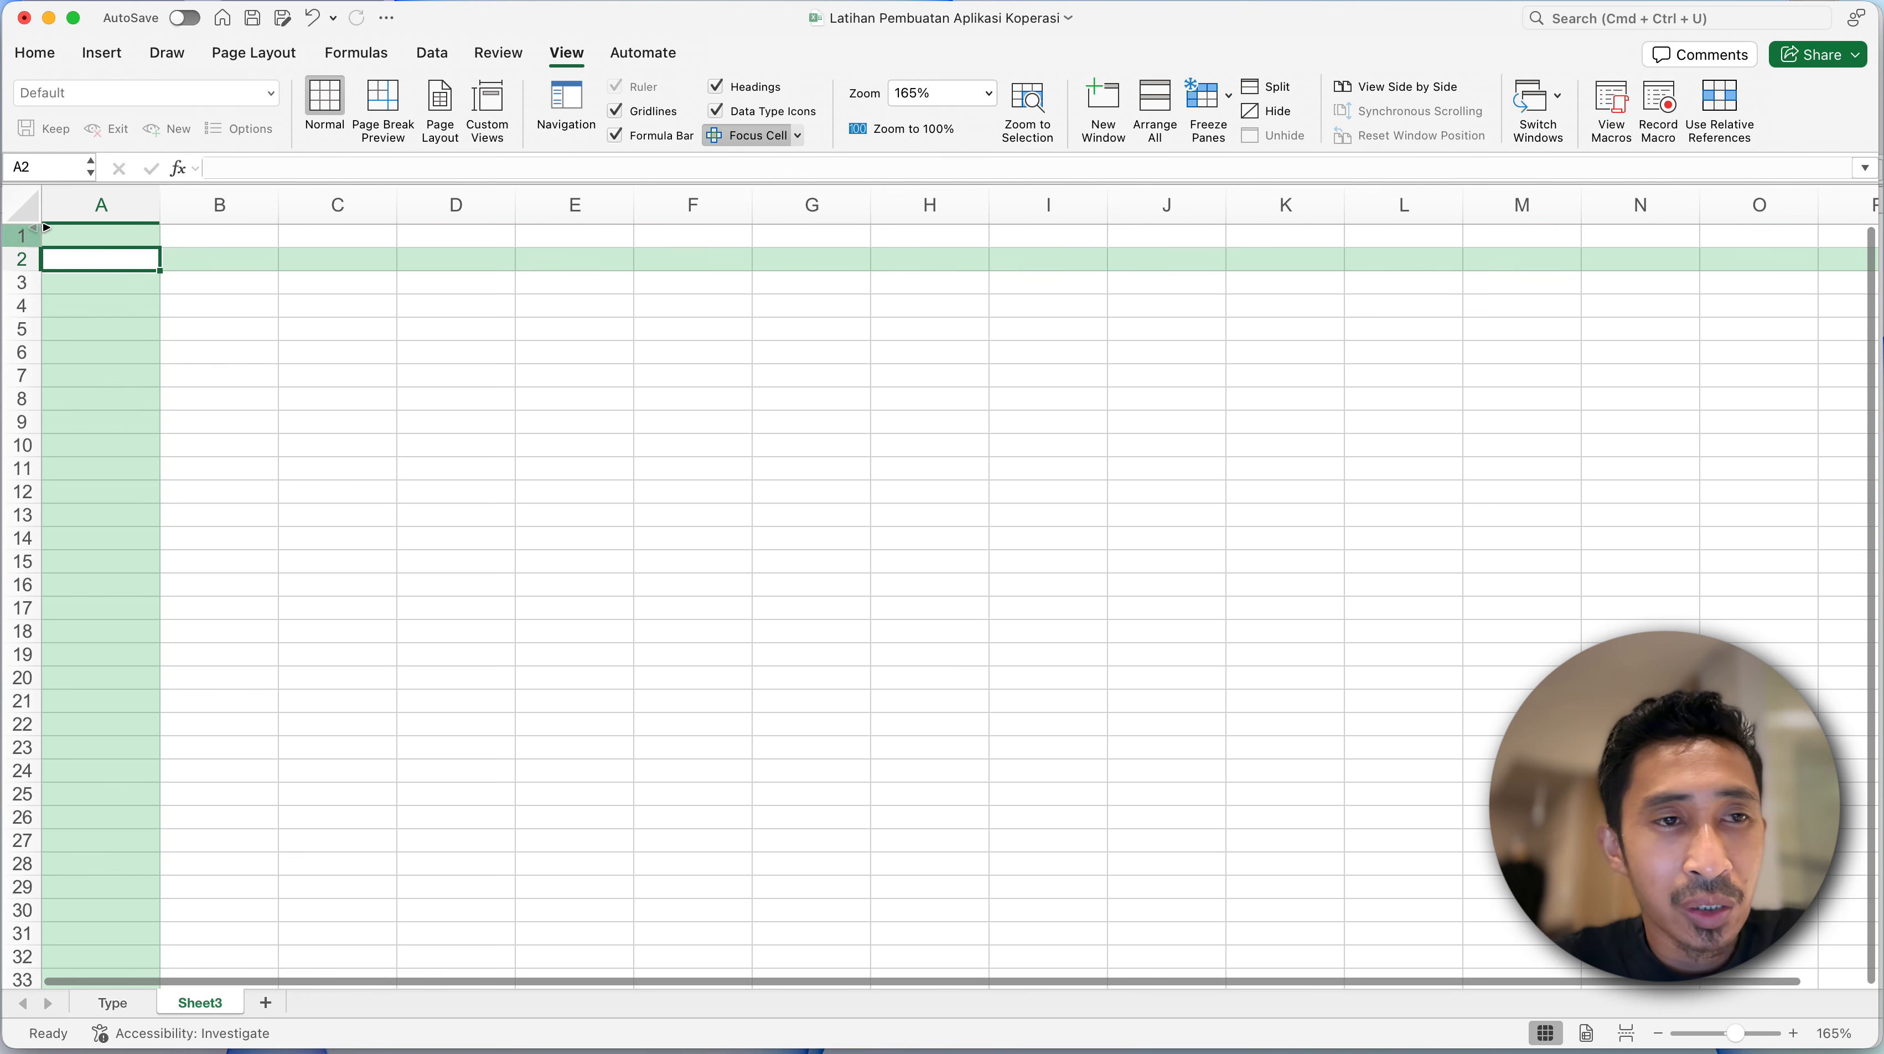
# - Increase the height of all rows on the new sheet by about two thirds and middle-align all cells vertically
pyautogui.click(22, 208)
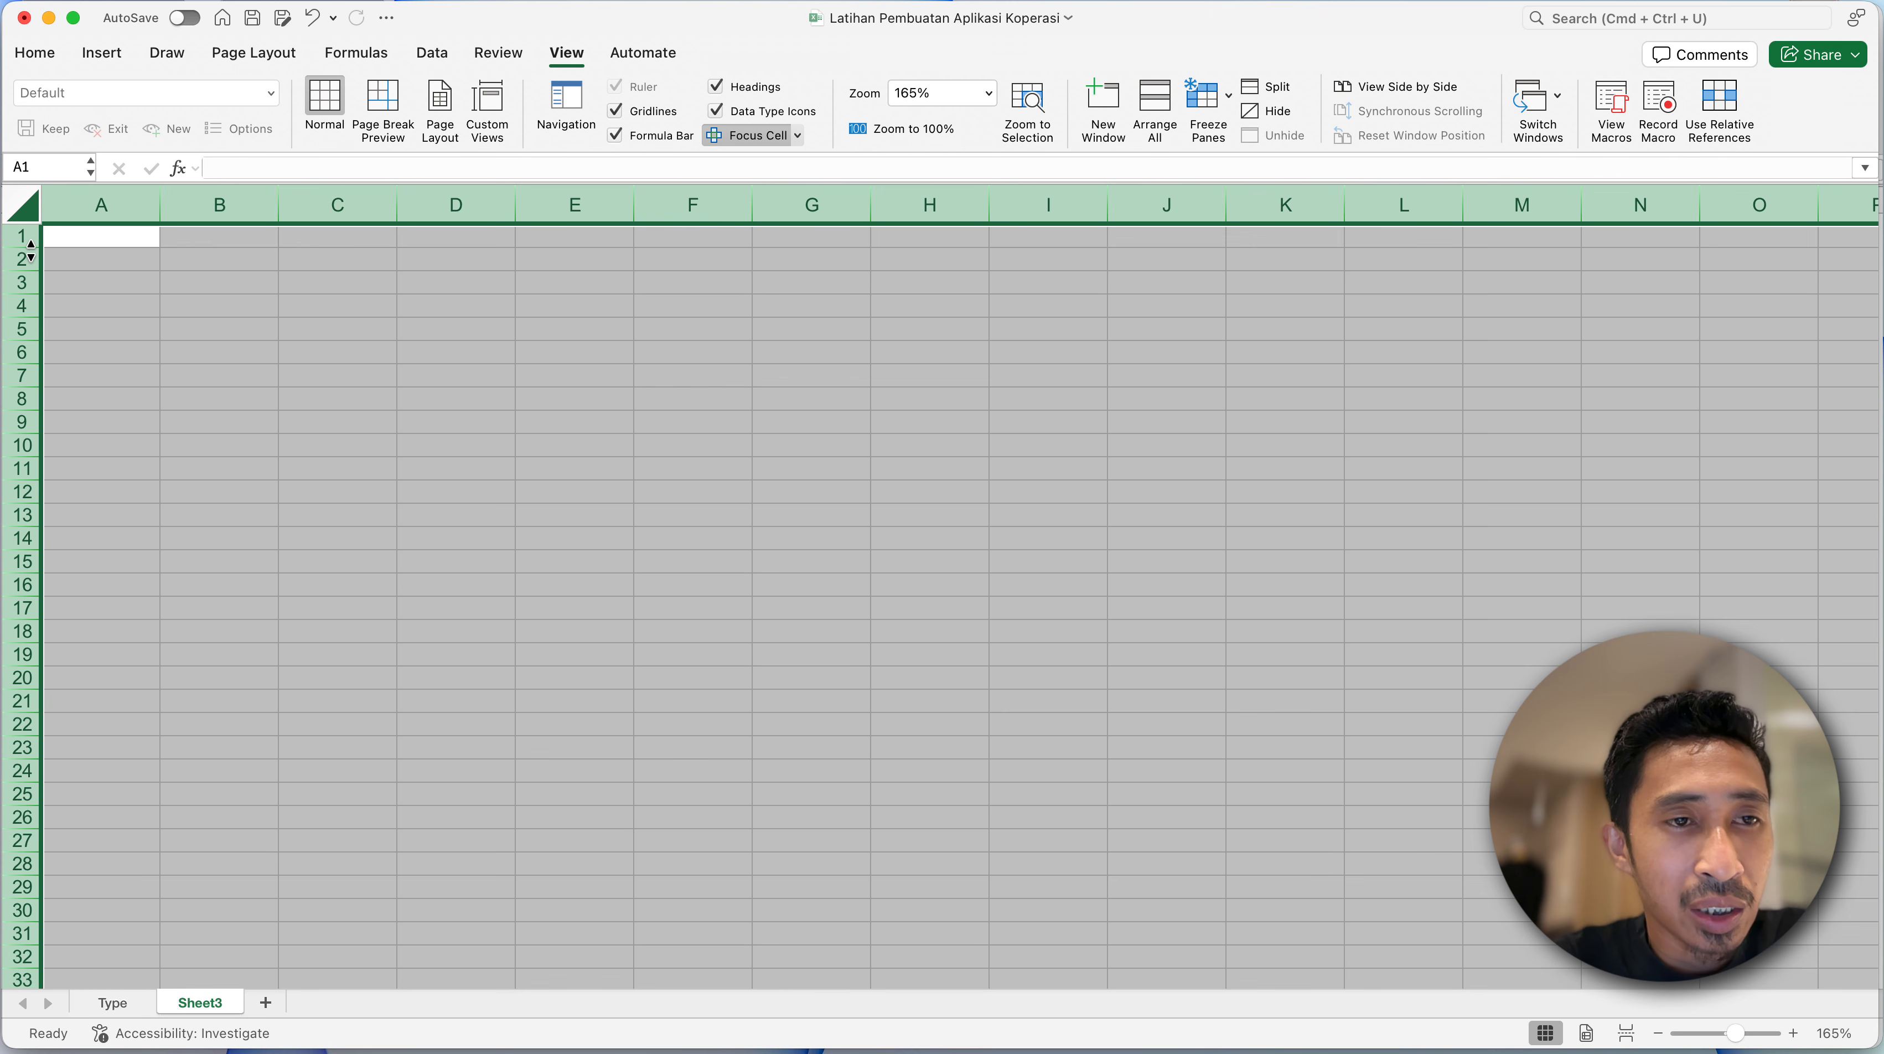
pyautogui.moveTo(31, 248); pyautogui.dragTo(31, 263)
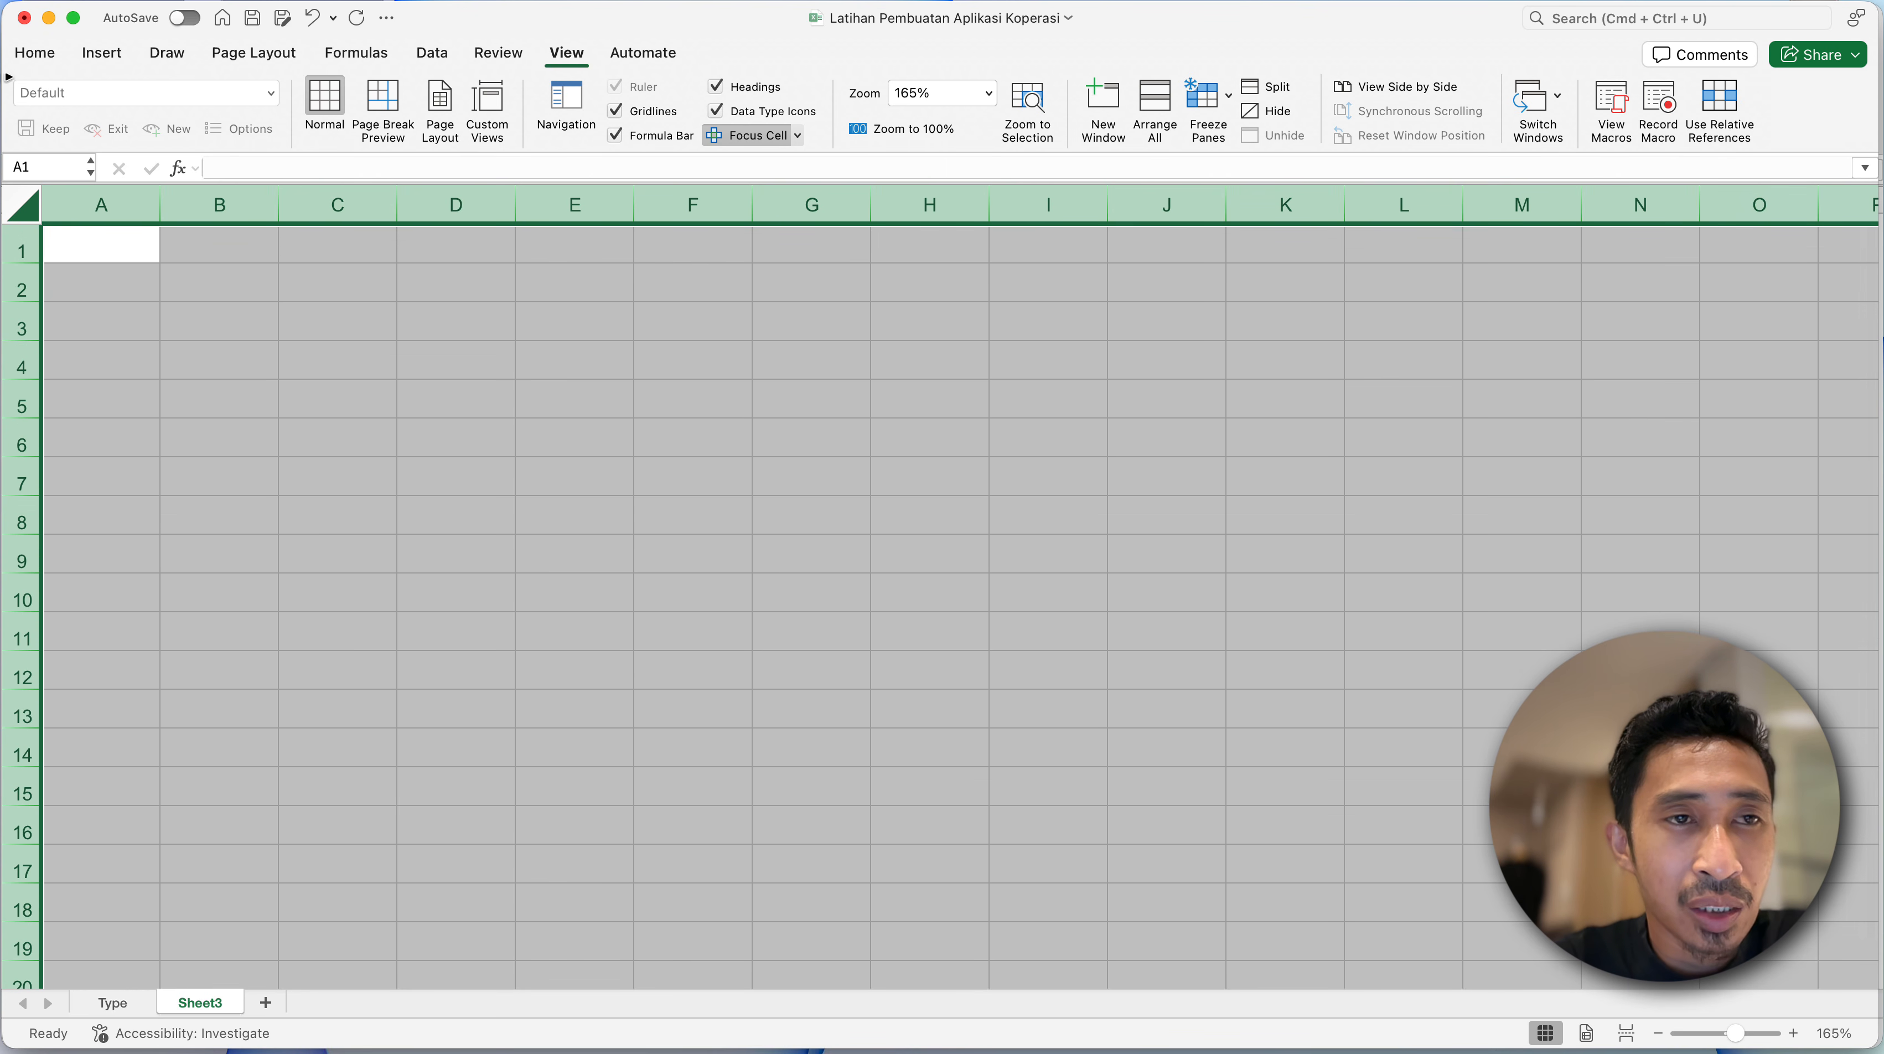
pyautogui.click(36, 53)
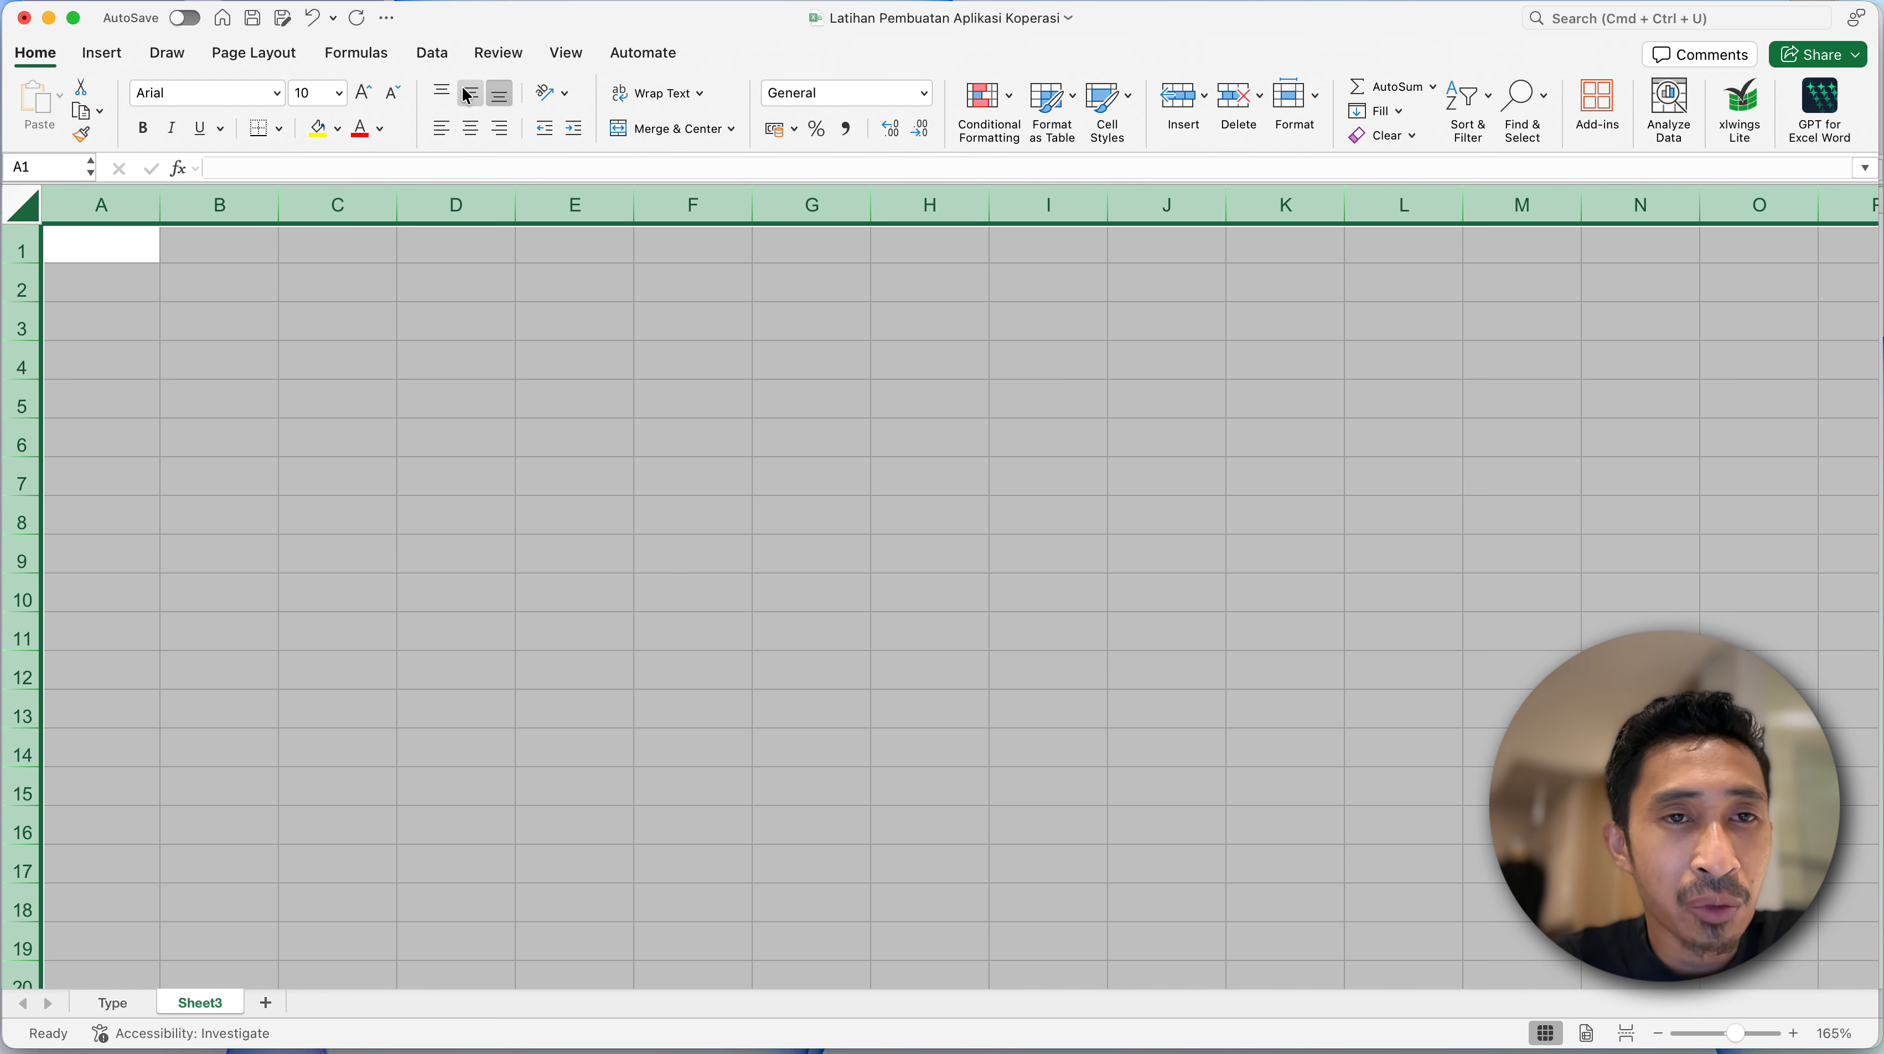
pyautogui.click(159, 291)
pyautogui.click(203, 281)
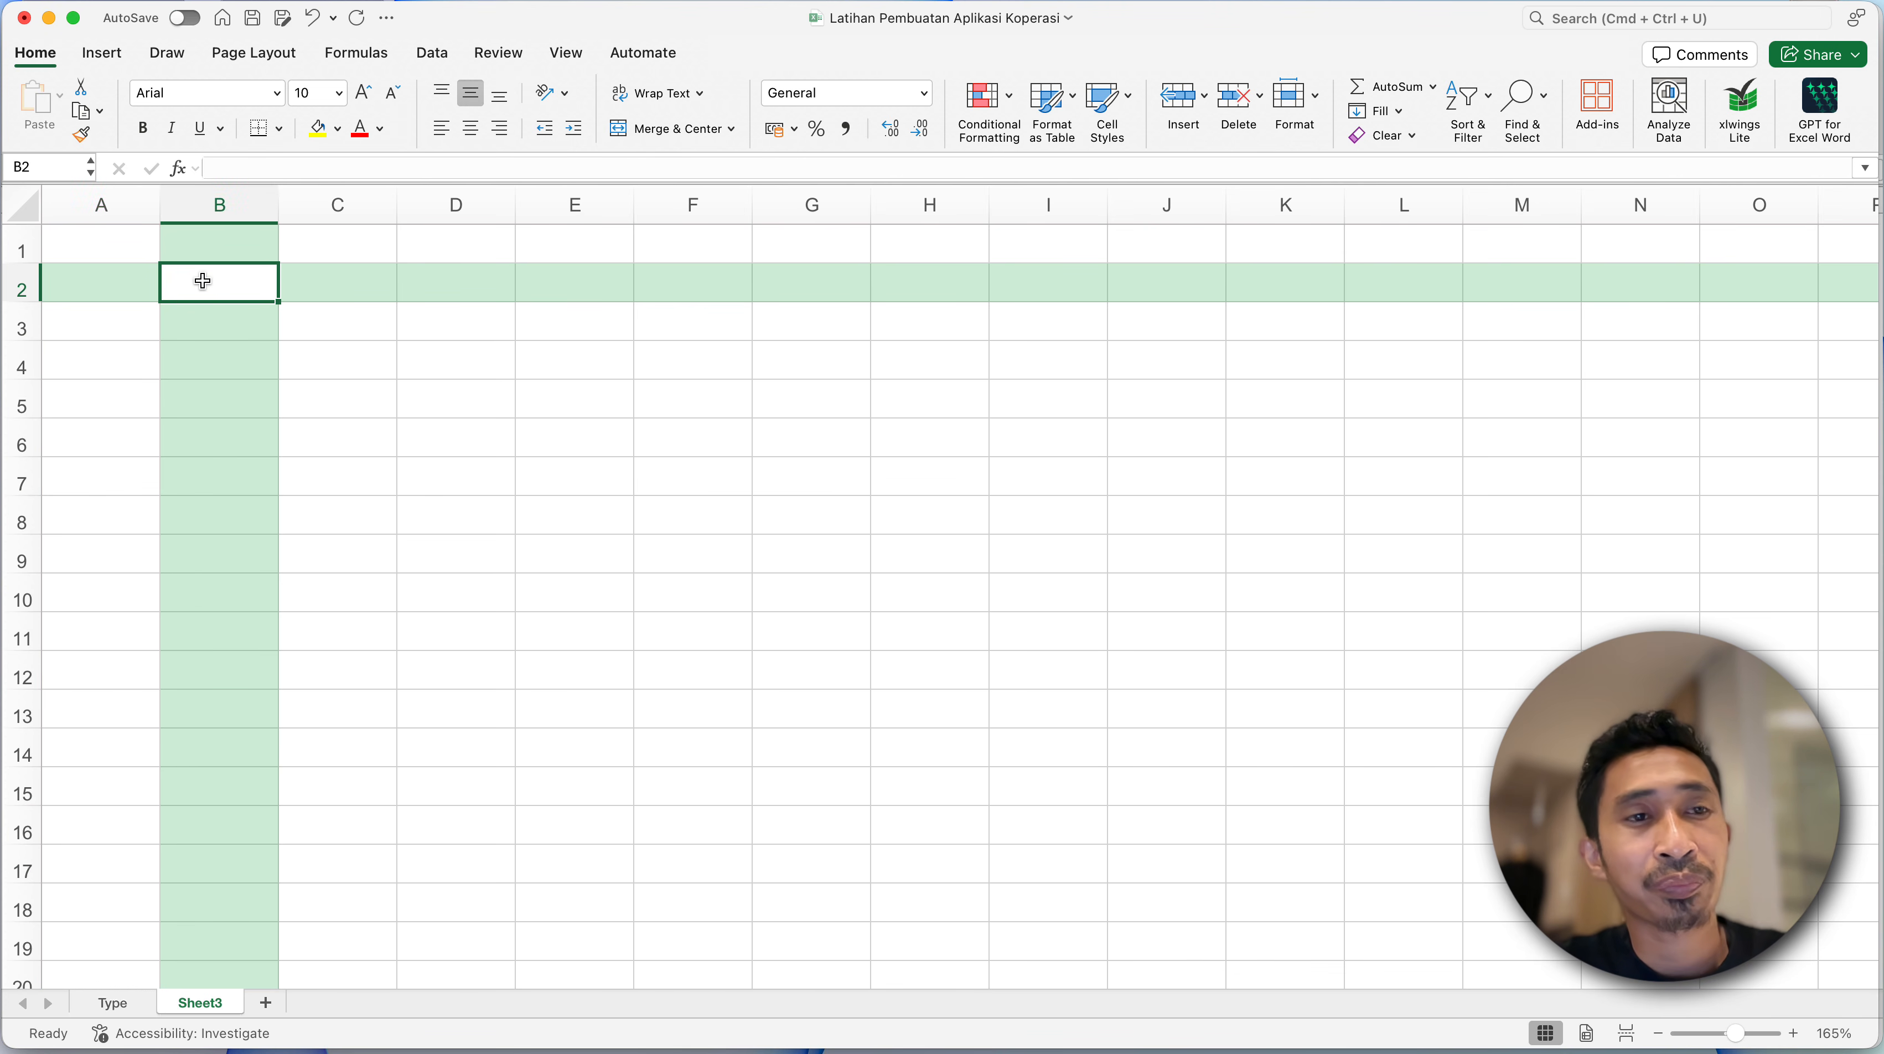
# - Examine the AKUN sheet's layout in the Smart Accounting Finance (S.A.F) Koperasi SP workbook, then return to the practice workbook's blank sheet
pyautogui.hotkey('ctrl', 'Up')
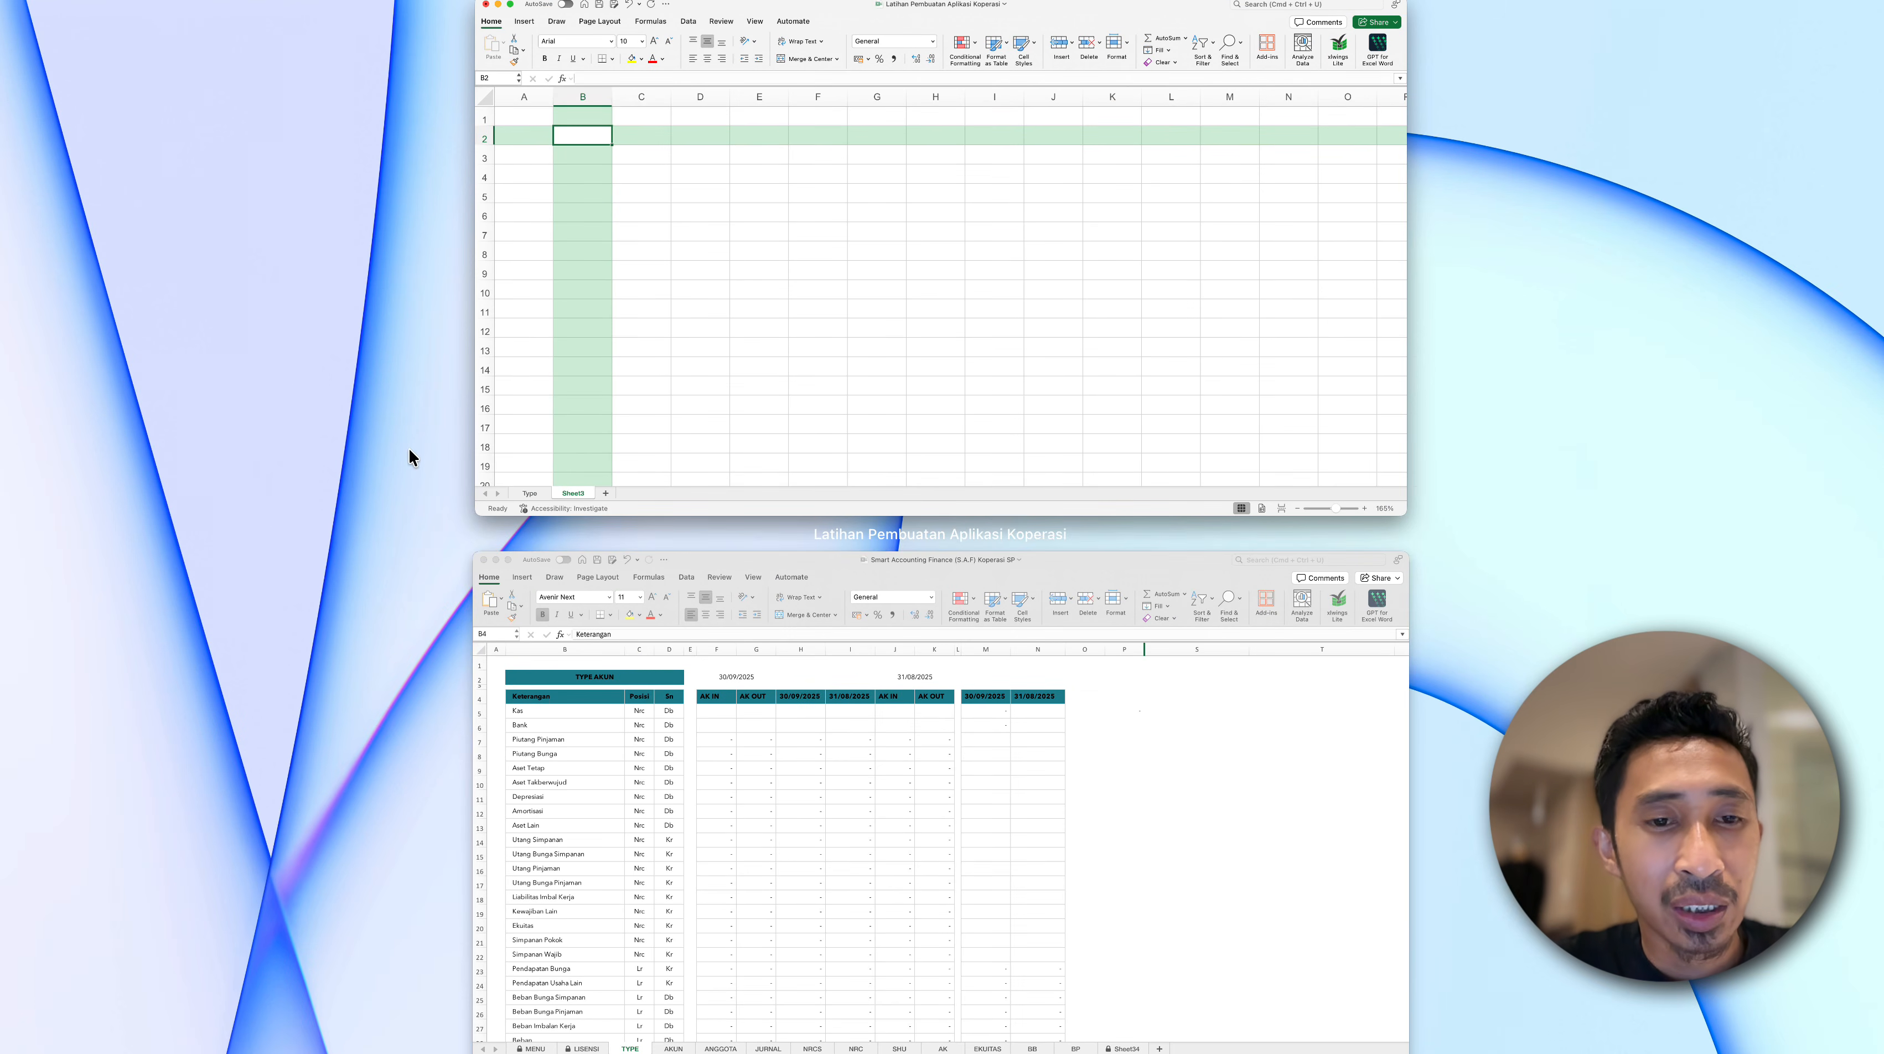
pyautogui.click(592, 757)
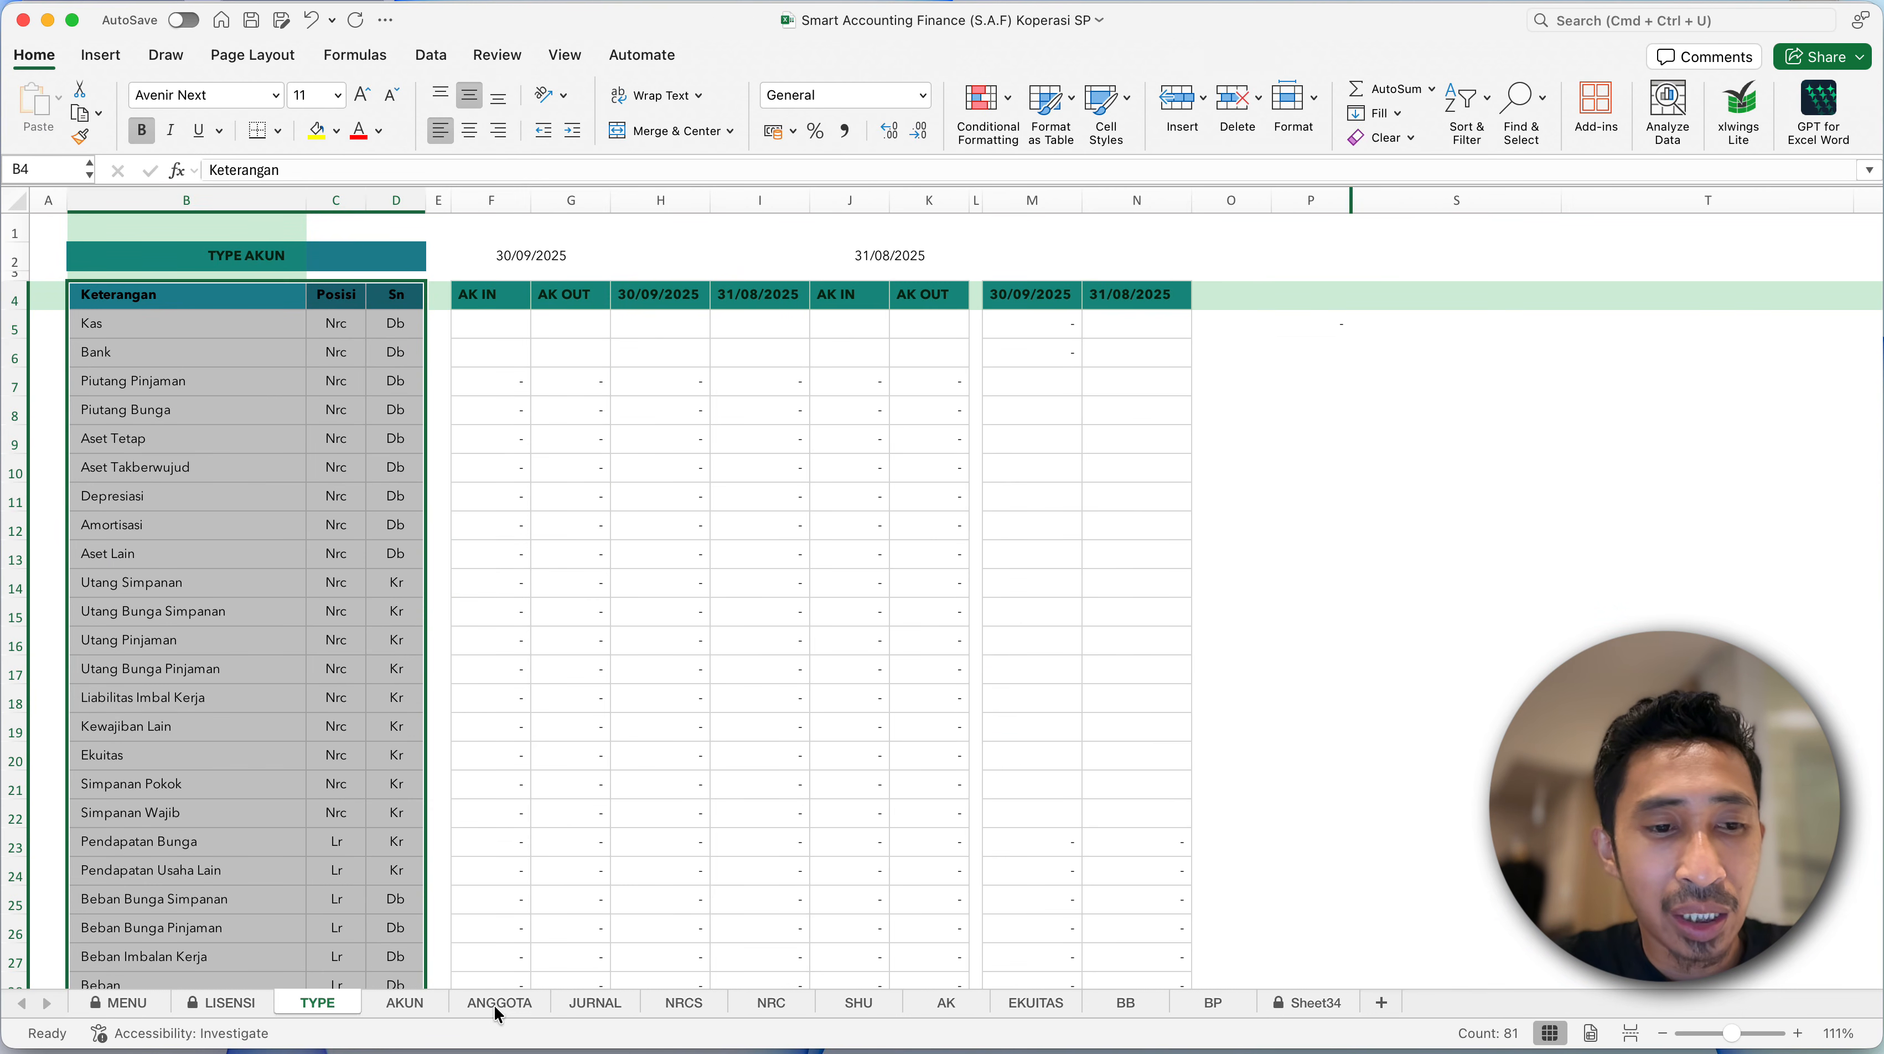
pyautogui.click(401, 1001)
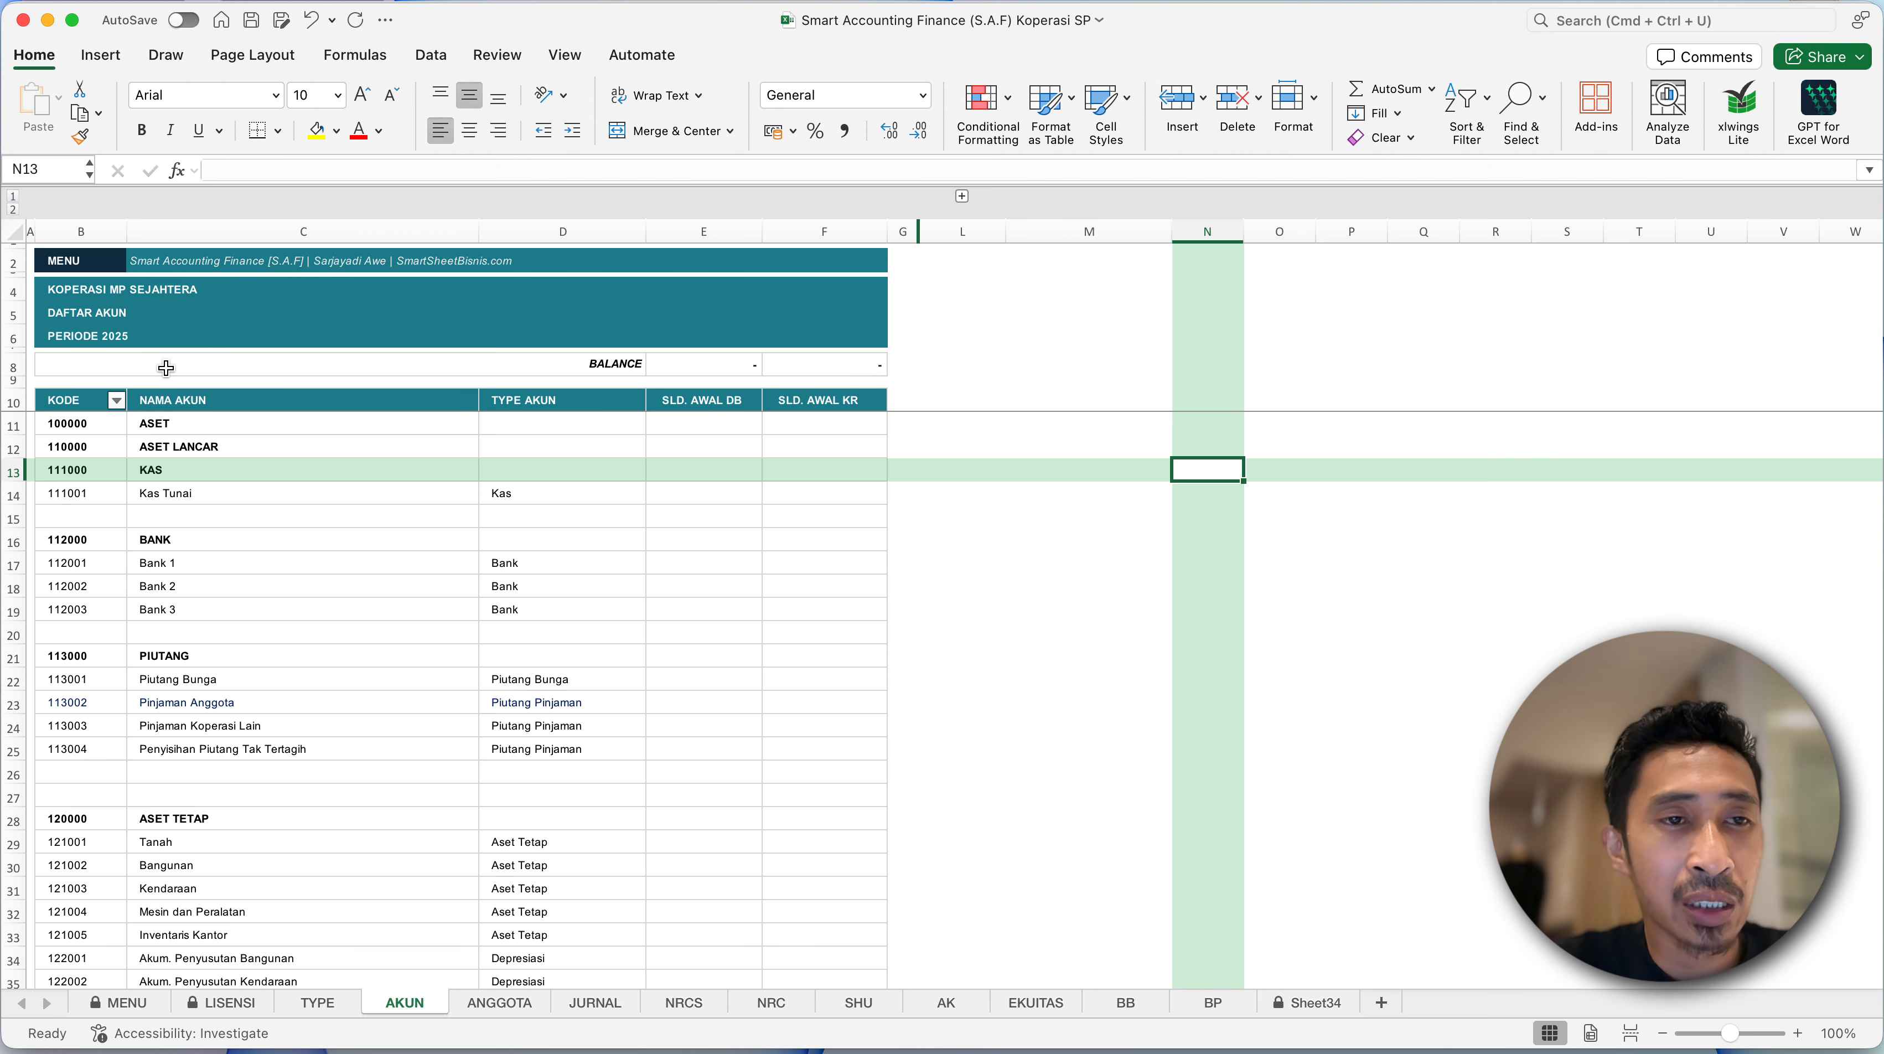
pyautogui.hotkey('ctrl', 'Down')
pyautogui.click(587, 385)
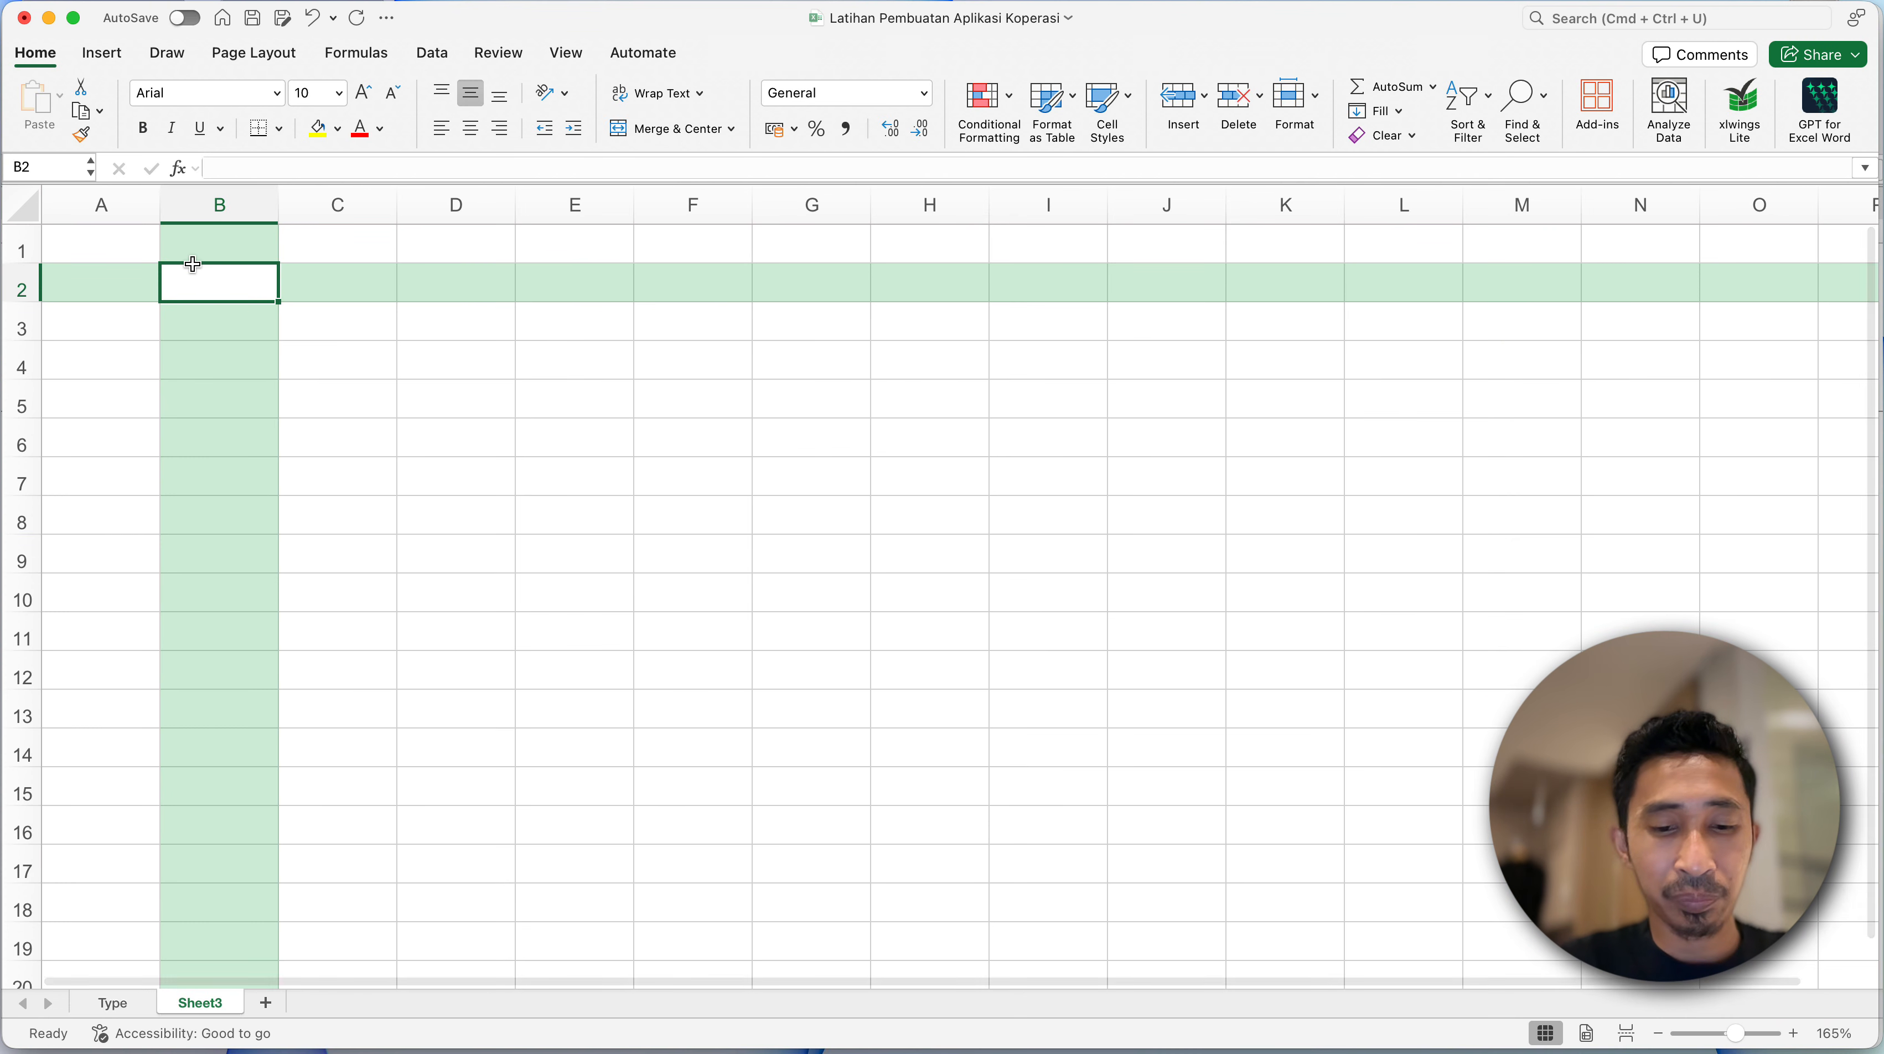
# - Enter the sheet headings Nama Usaha in B2, Daftar Akun in B3 and Periode in B4
pyautogui.write('Nam')
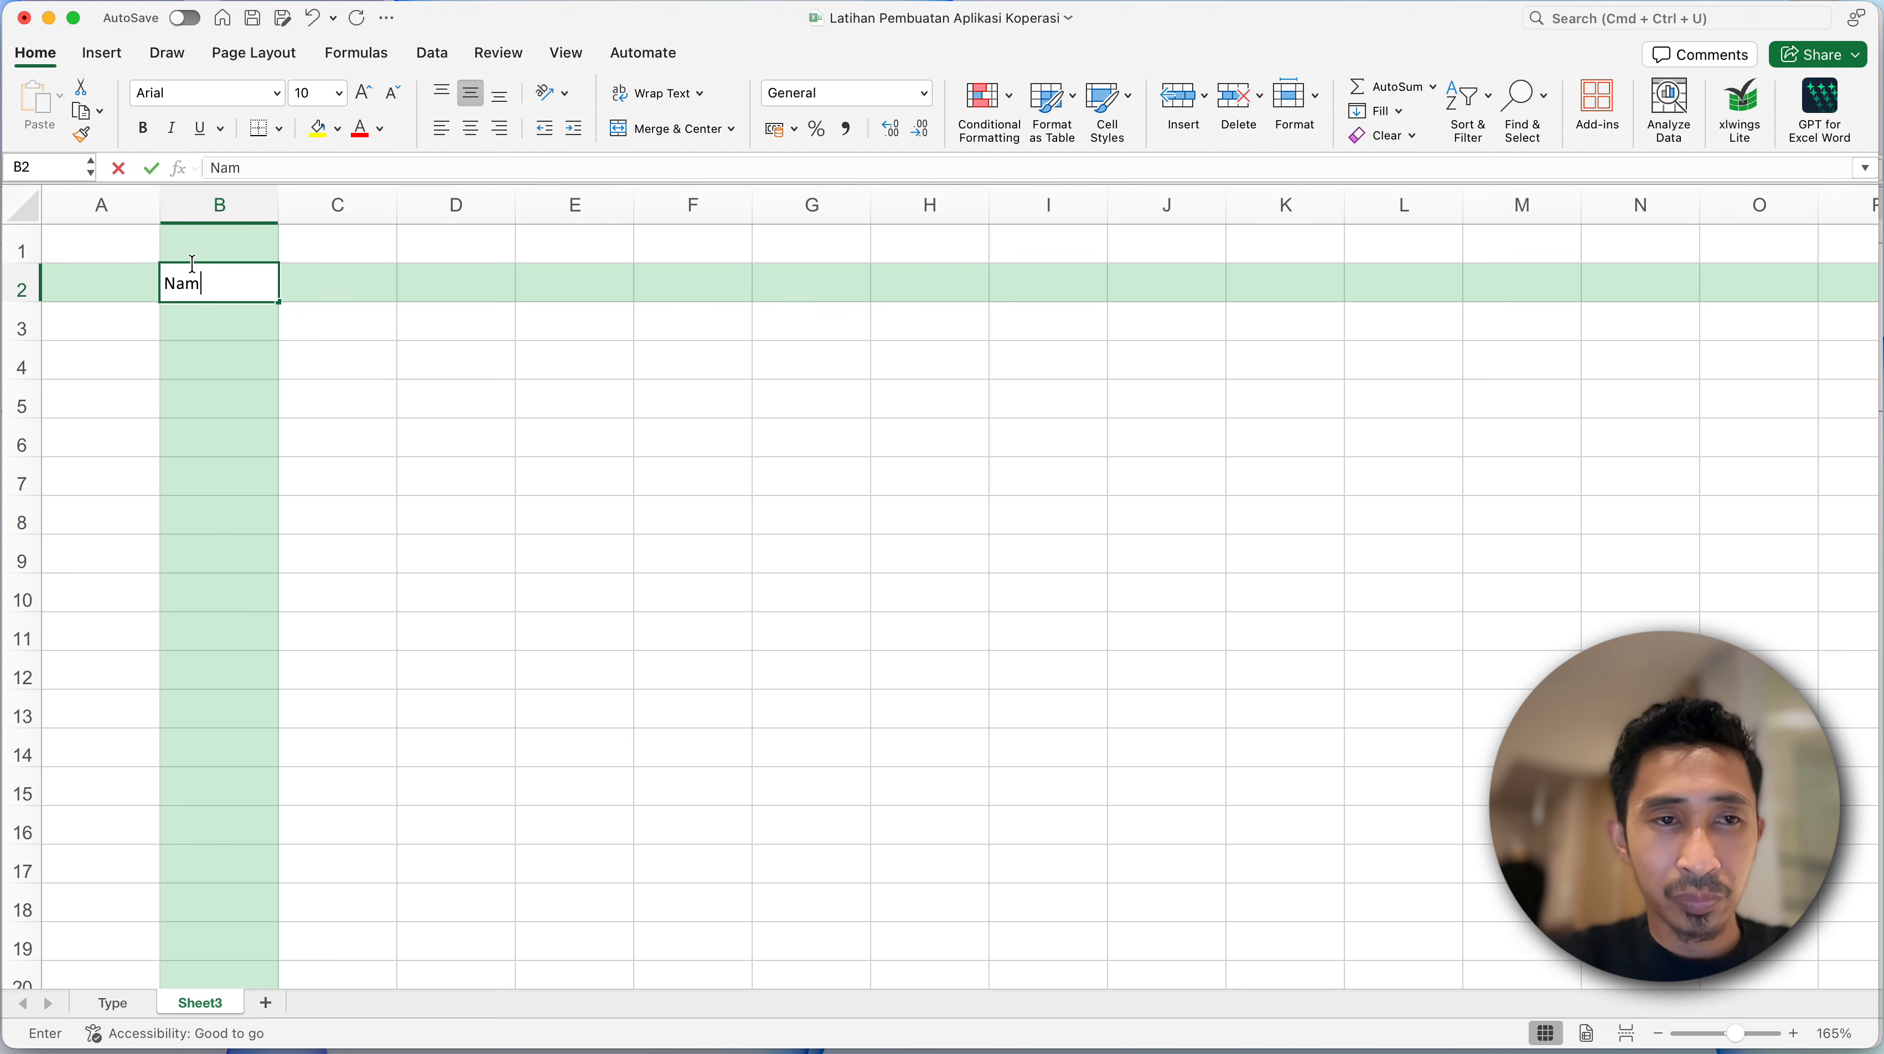
pyautogui.write('a Usaha')
pyautogui.press('Return')
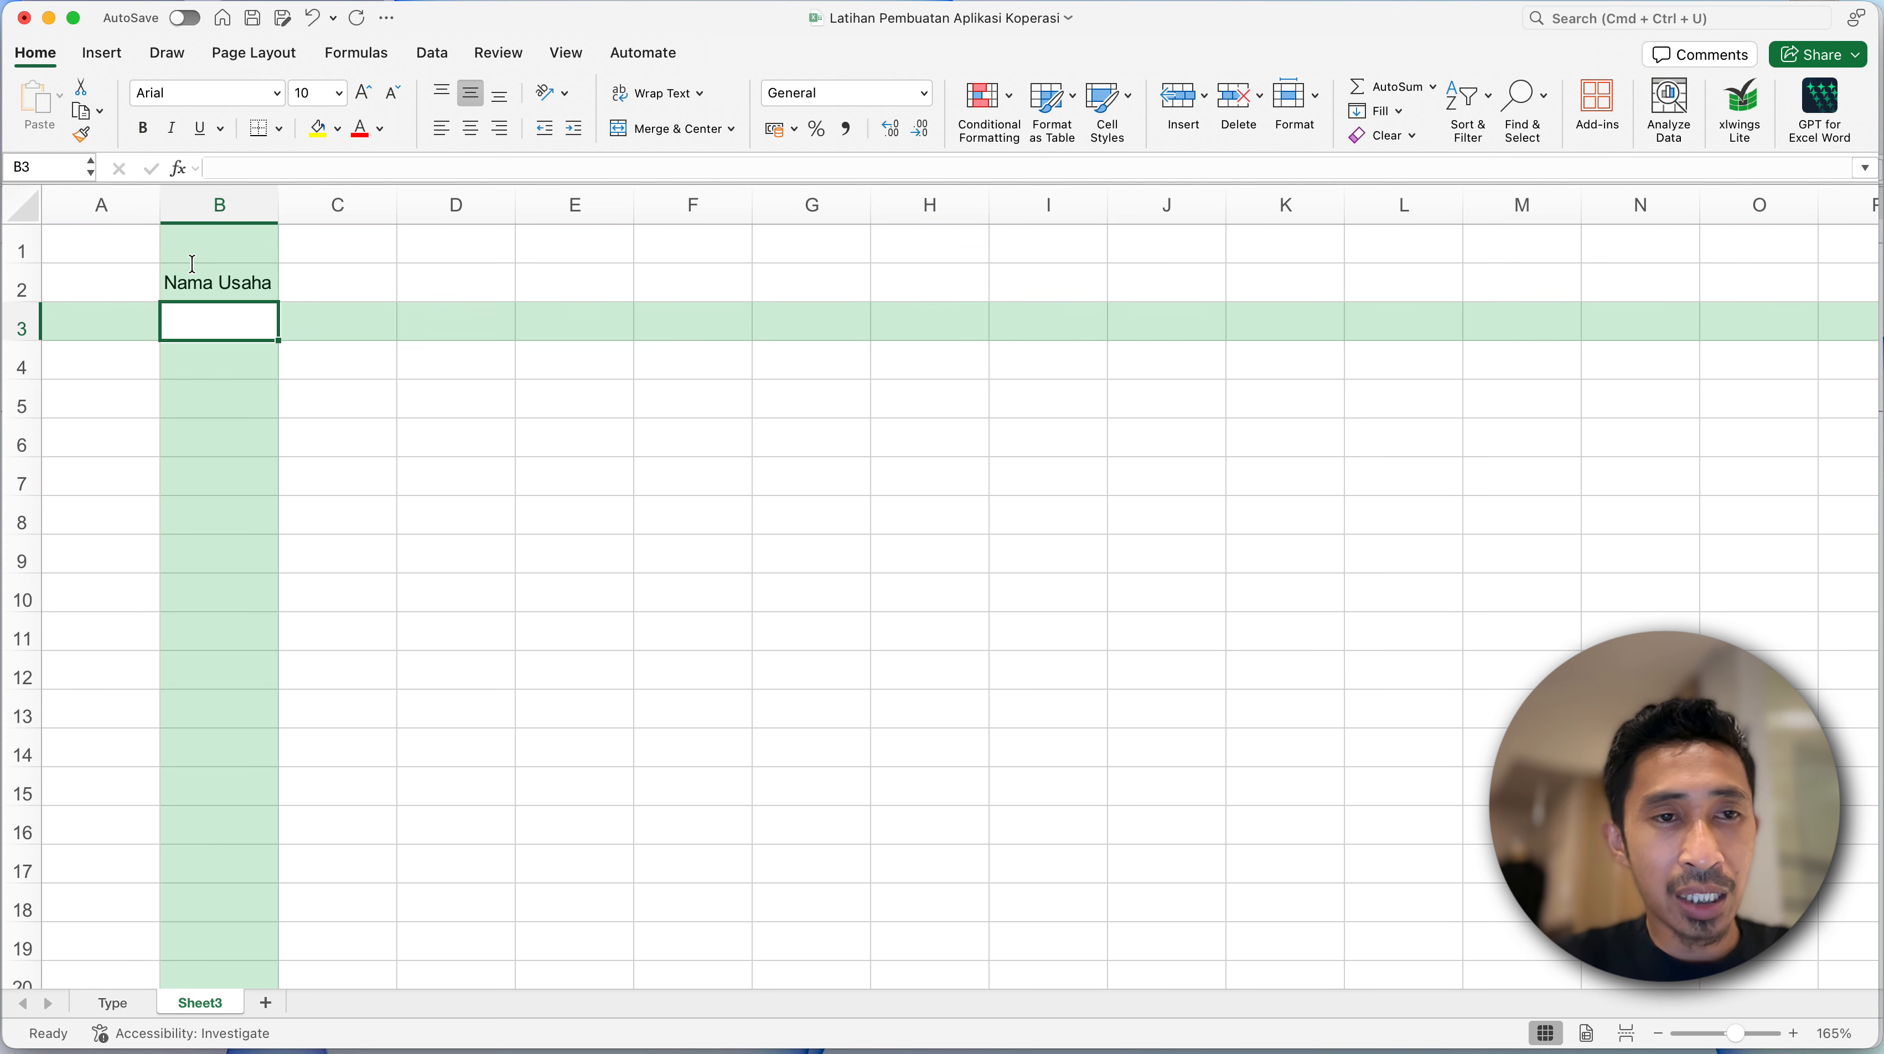
pyautogui.write('Daftar Akun')
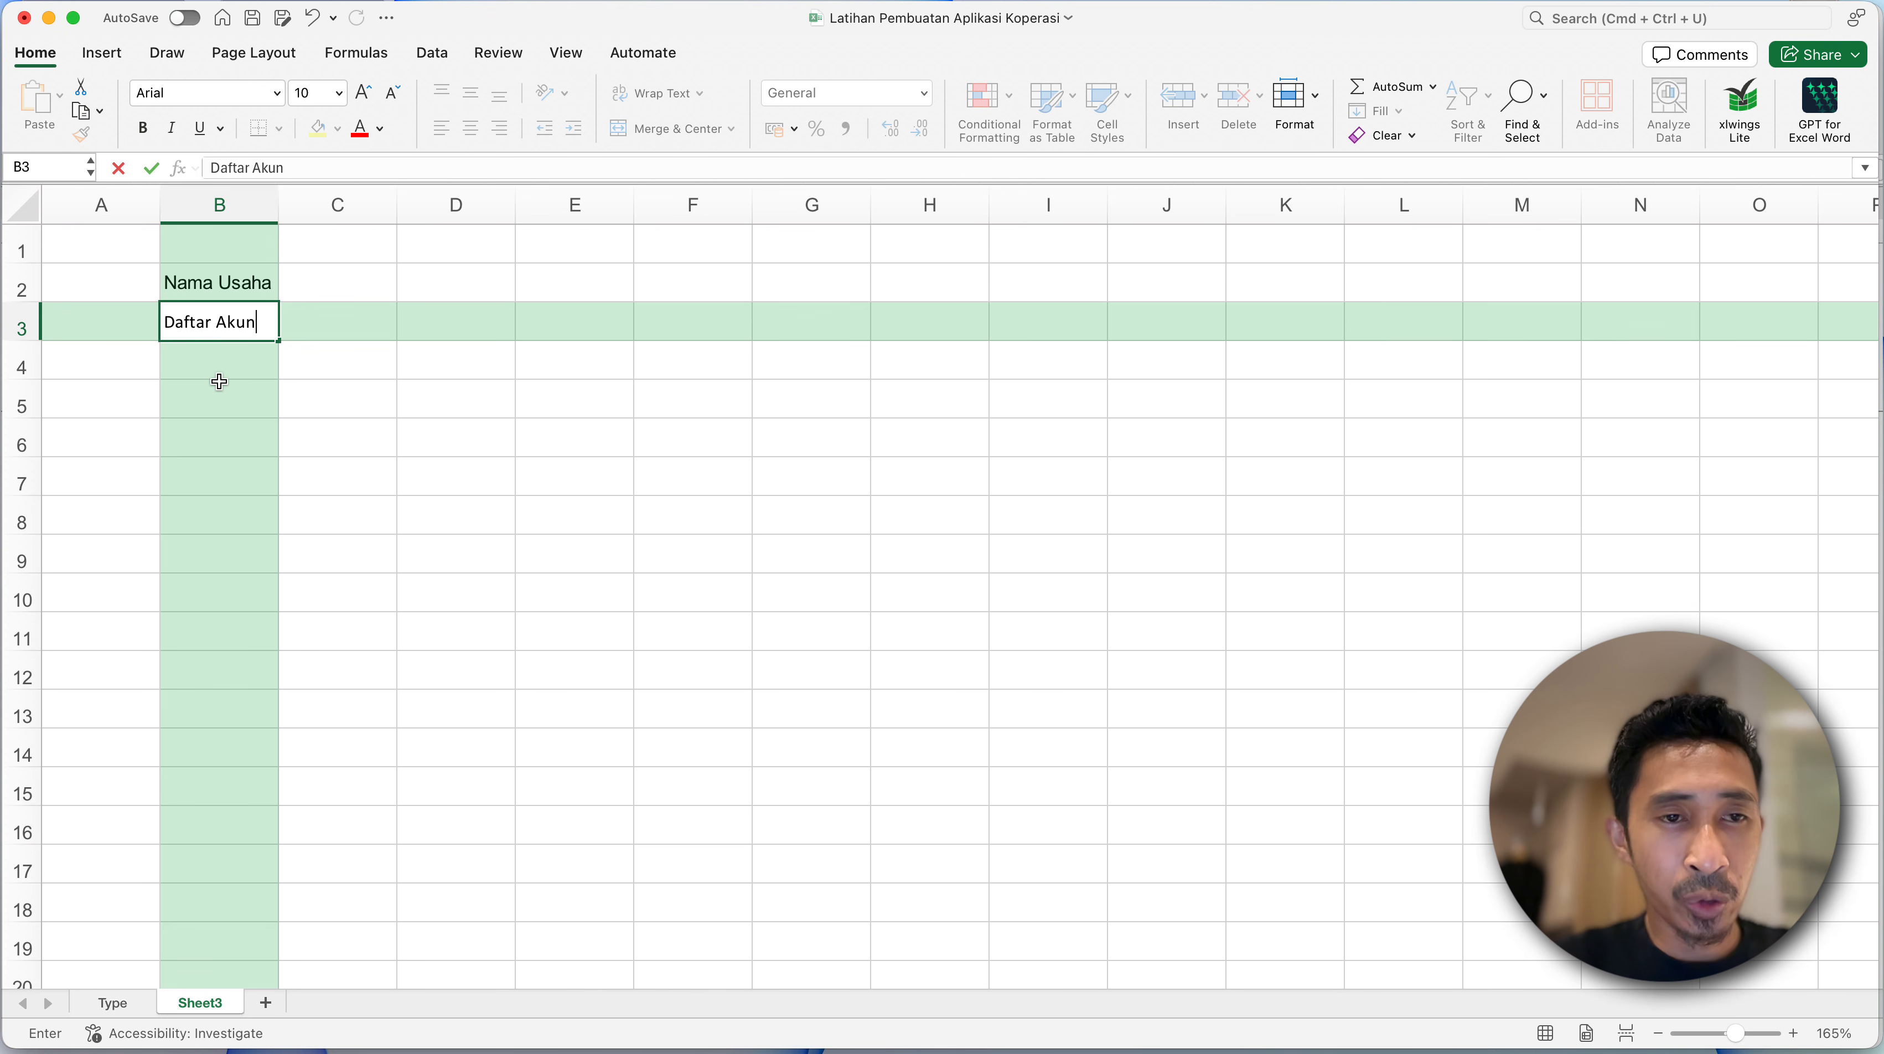
pyautogui.press('Return')
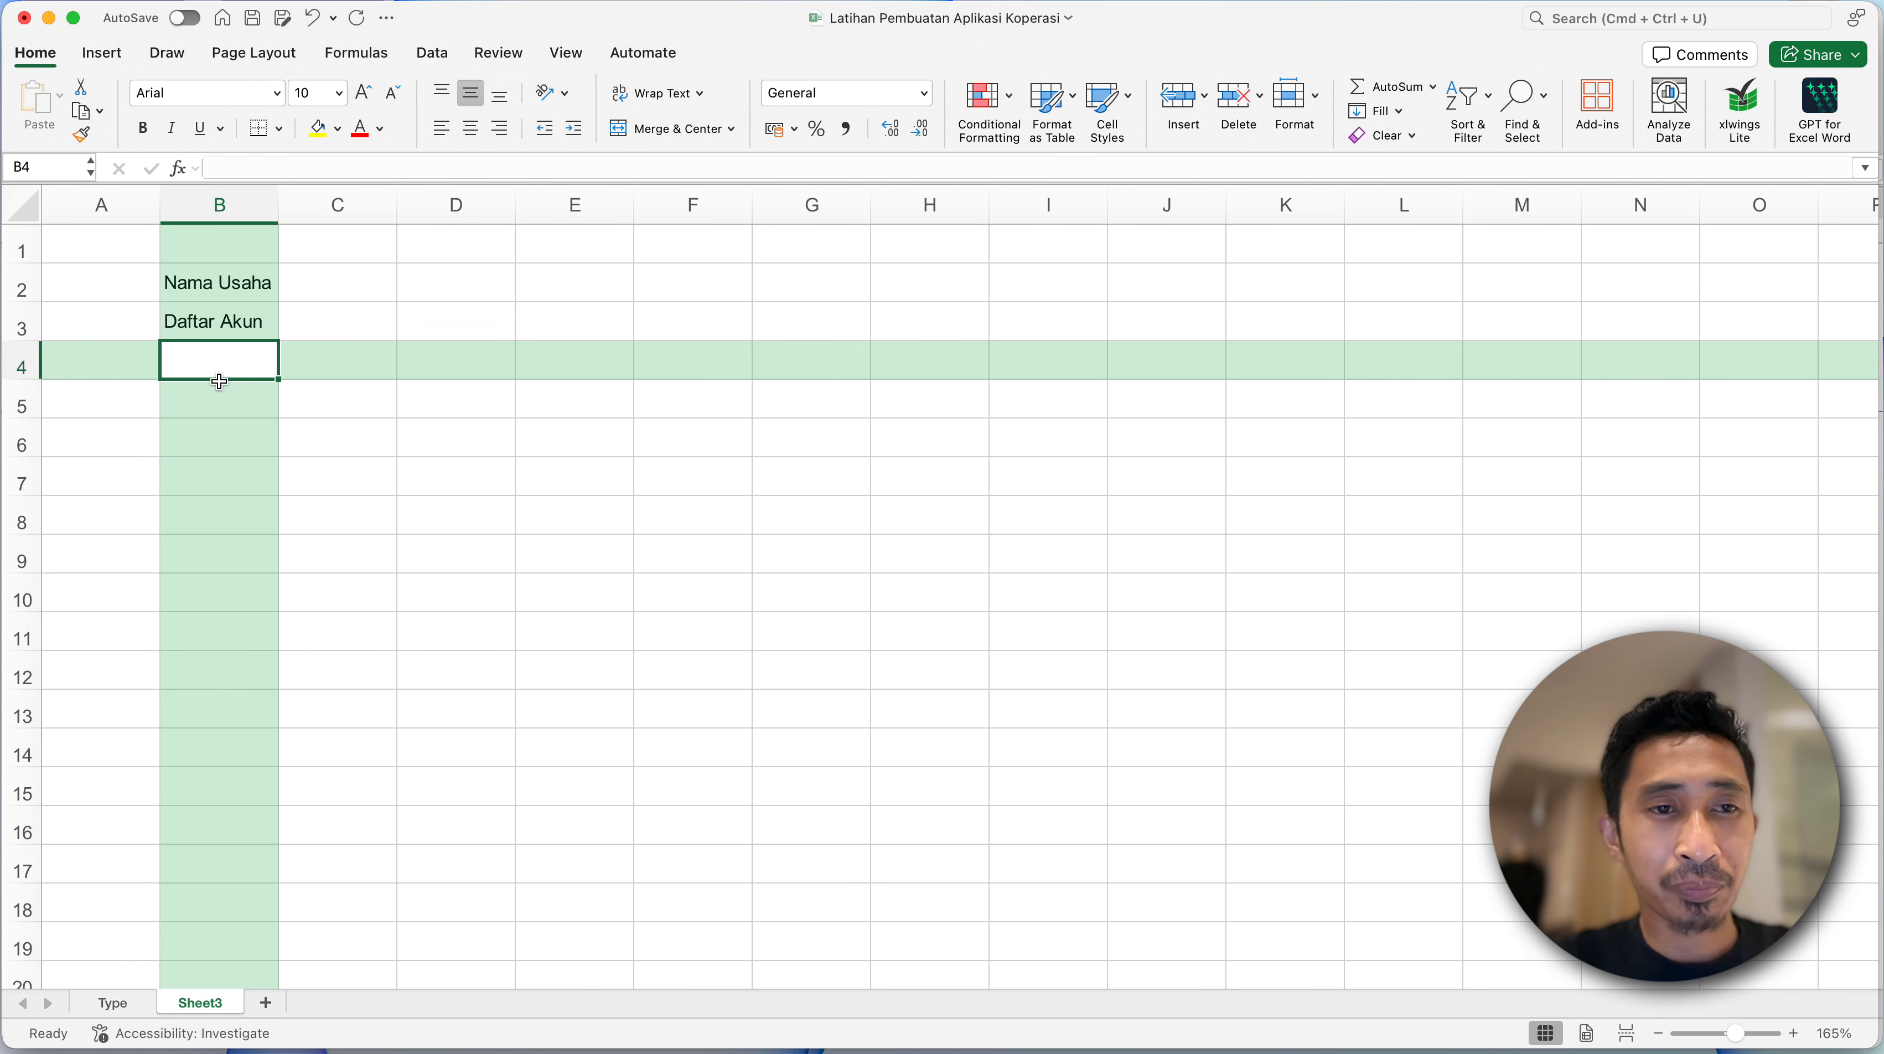
pyautogui.write('Periode')
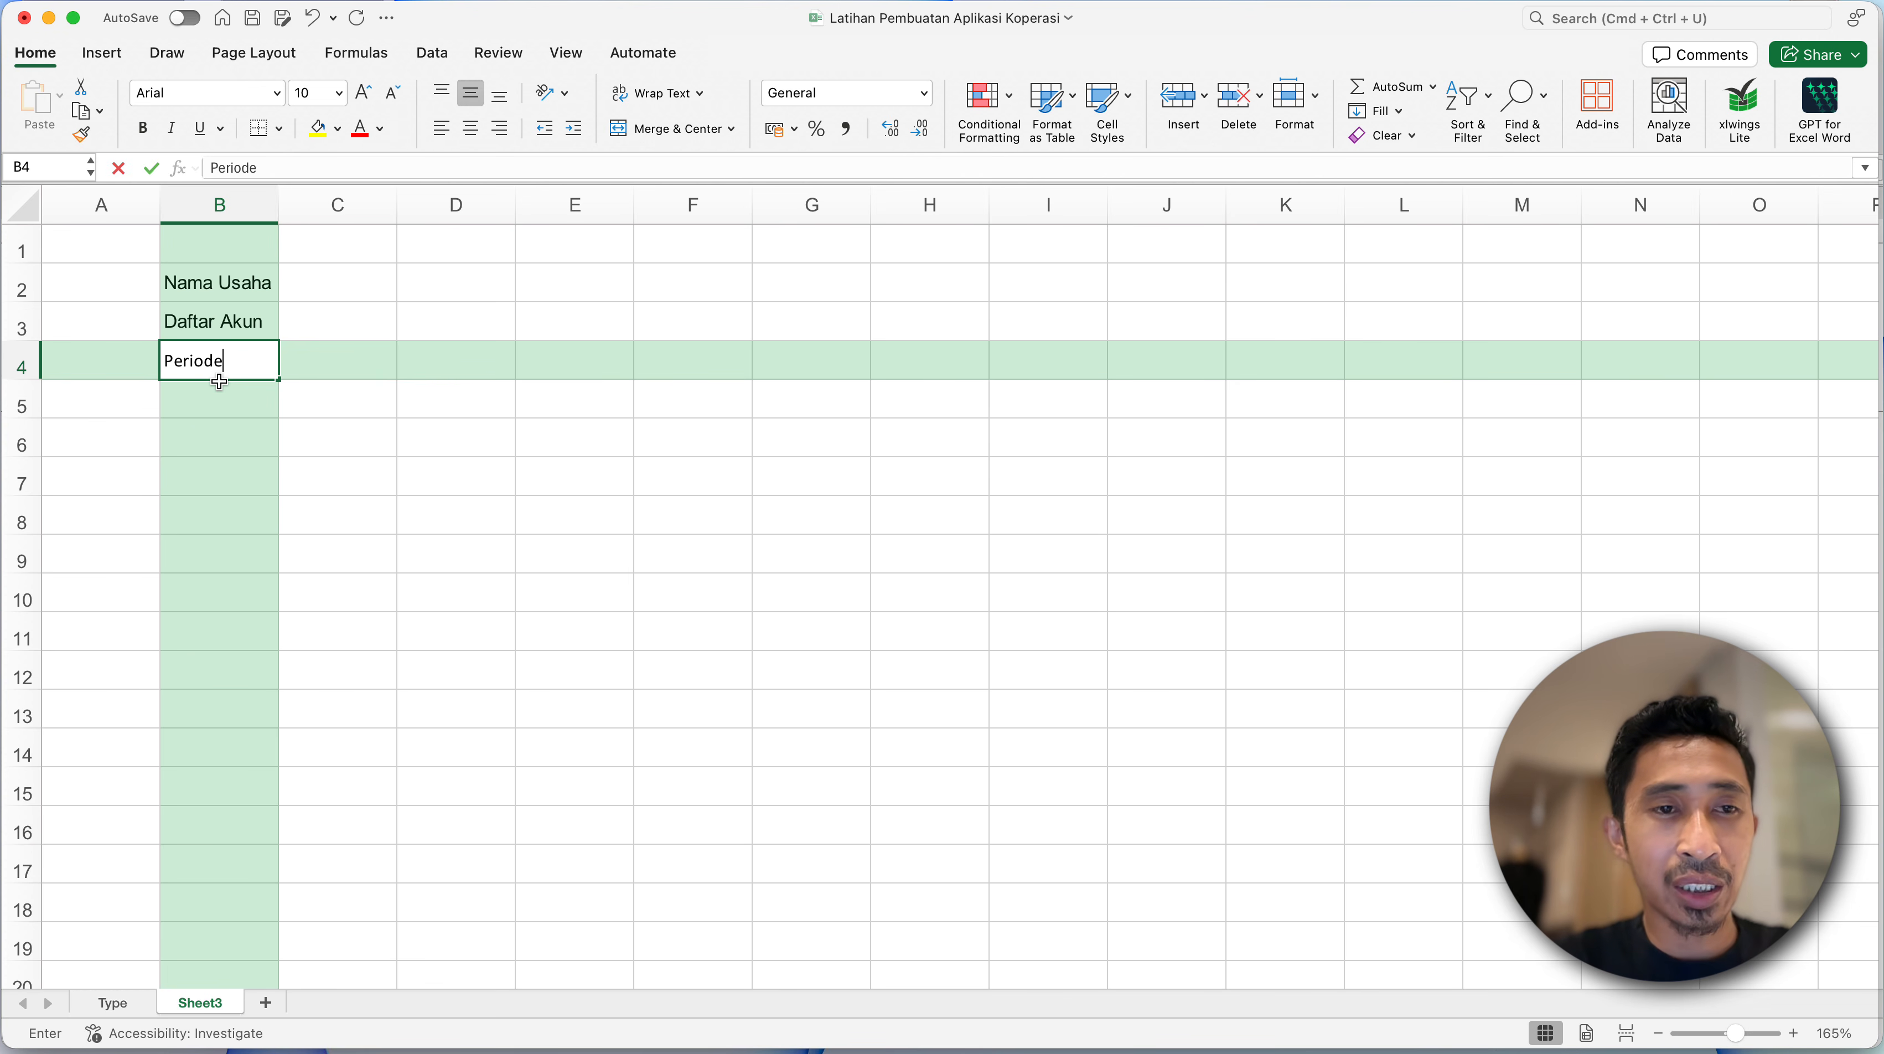
pyautogui.press('Return')
# - Review the headings in B2 to B4 and the empty cells directly beneath them
pyautogui.click(226, 332)
pyautogui.click(222, 358)
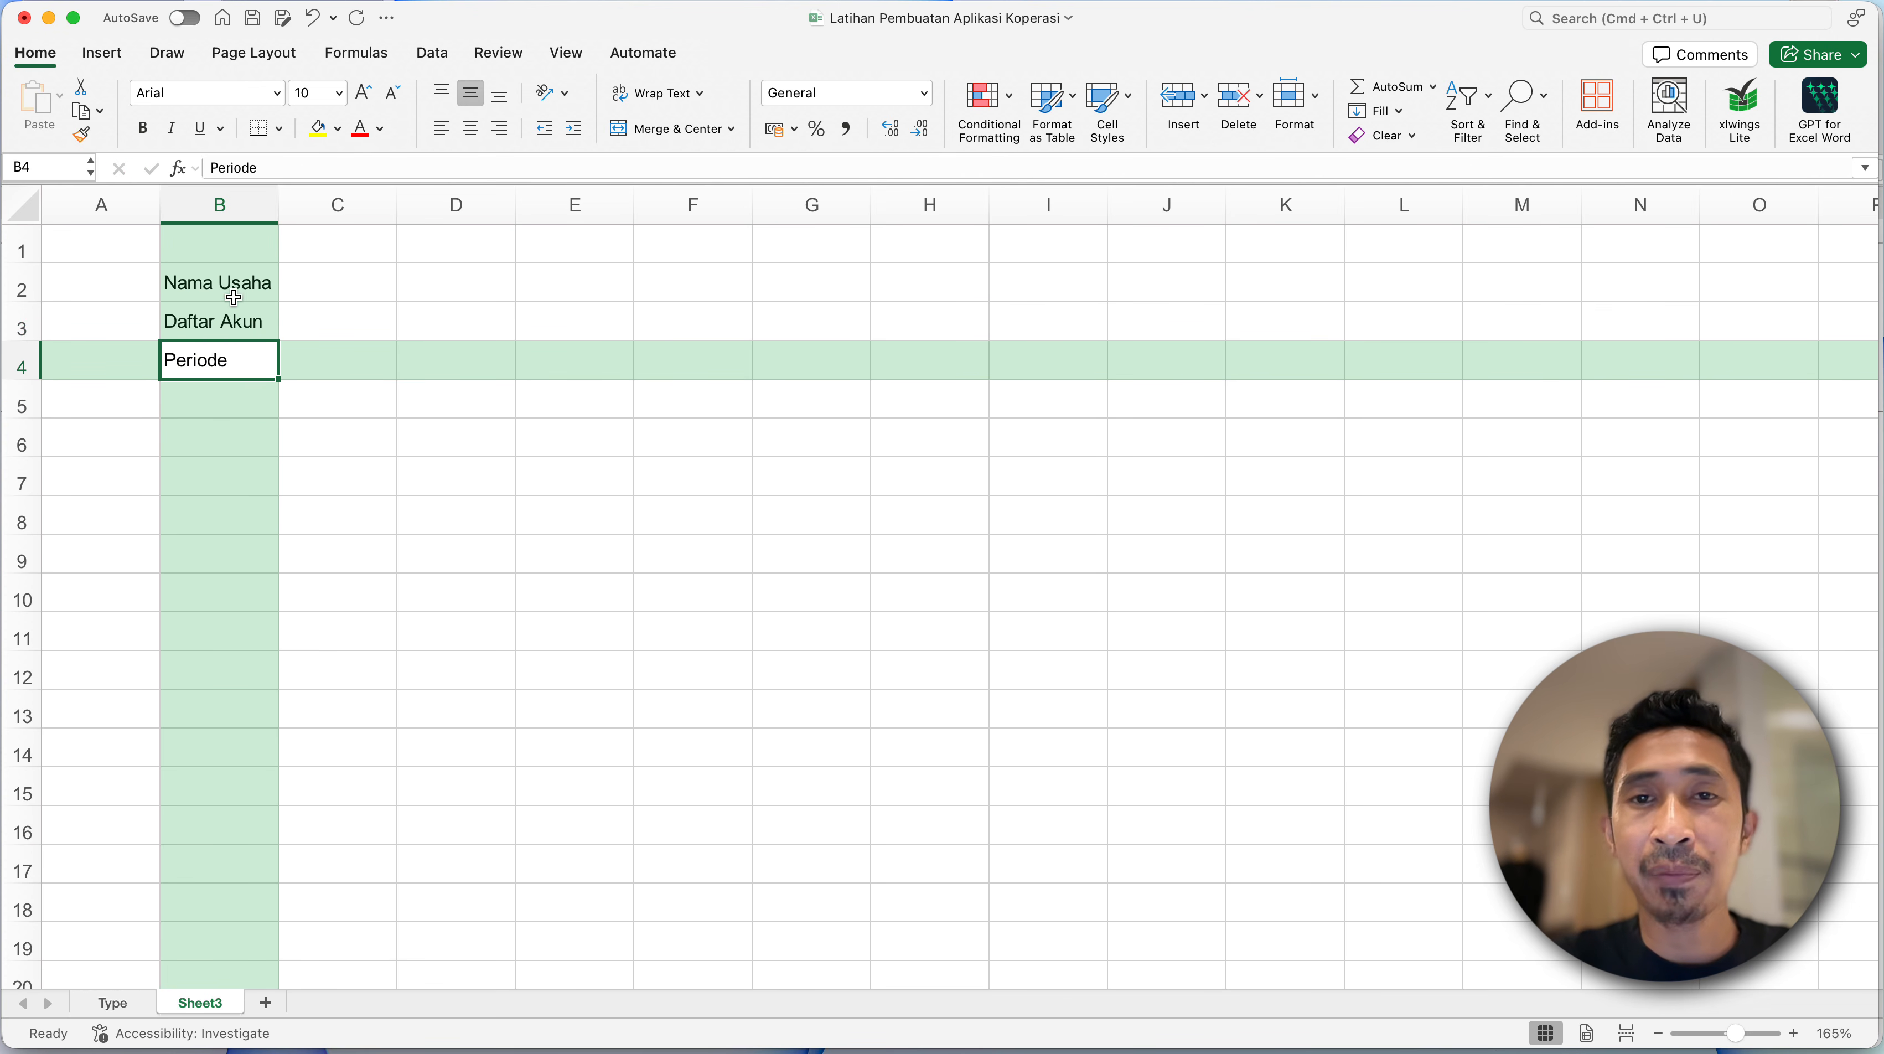
pyautogui.click(234, 297)
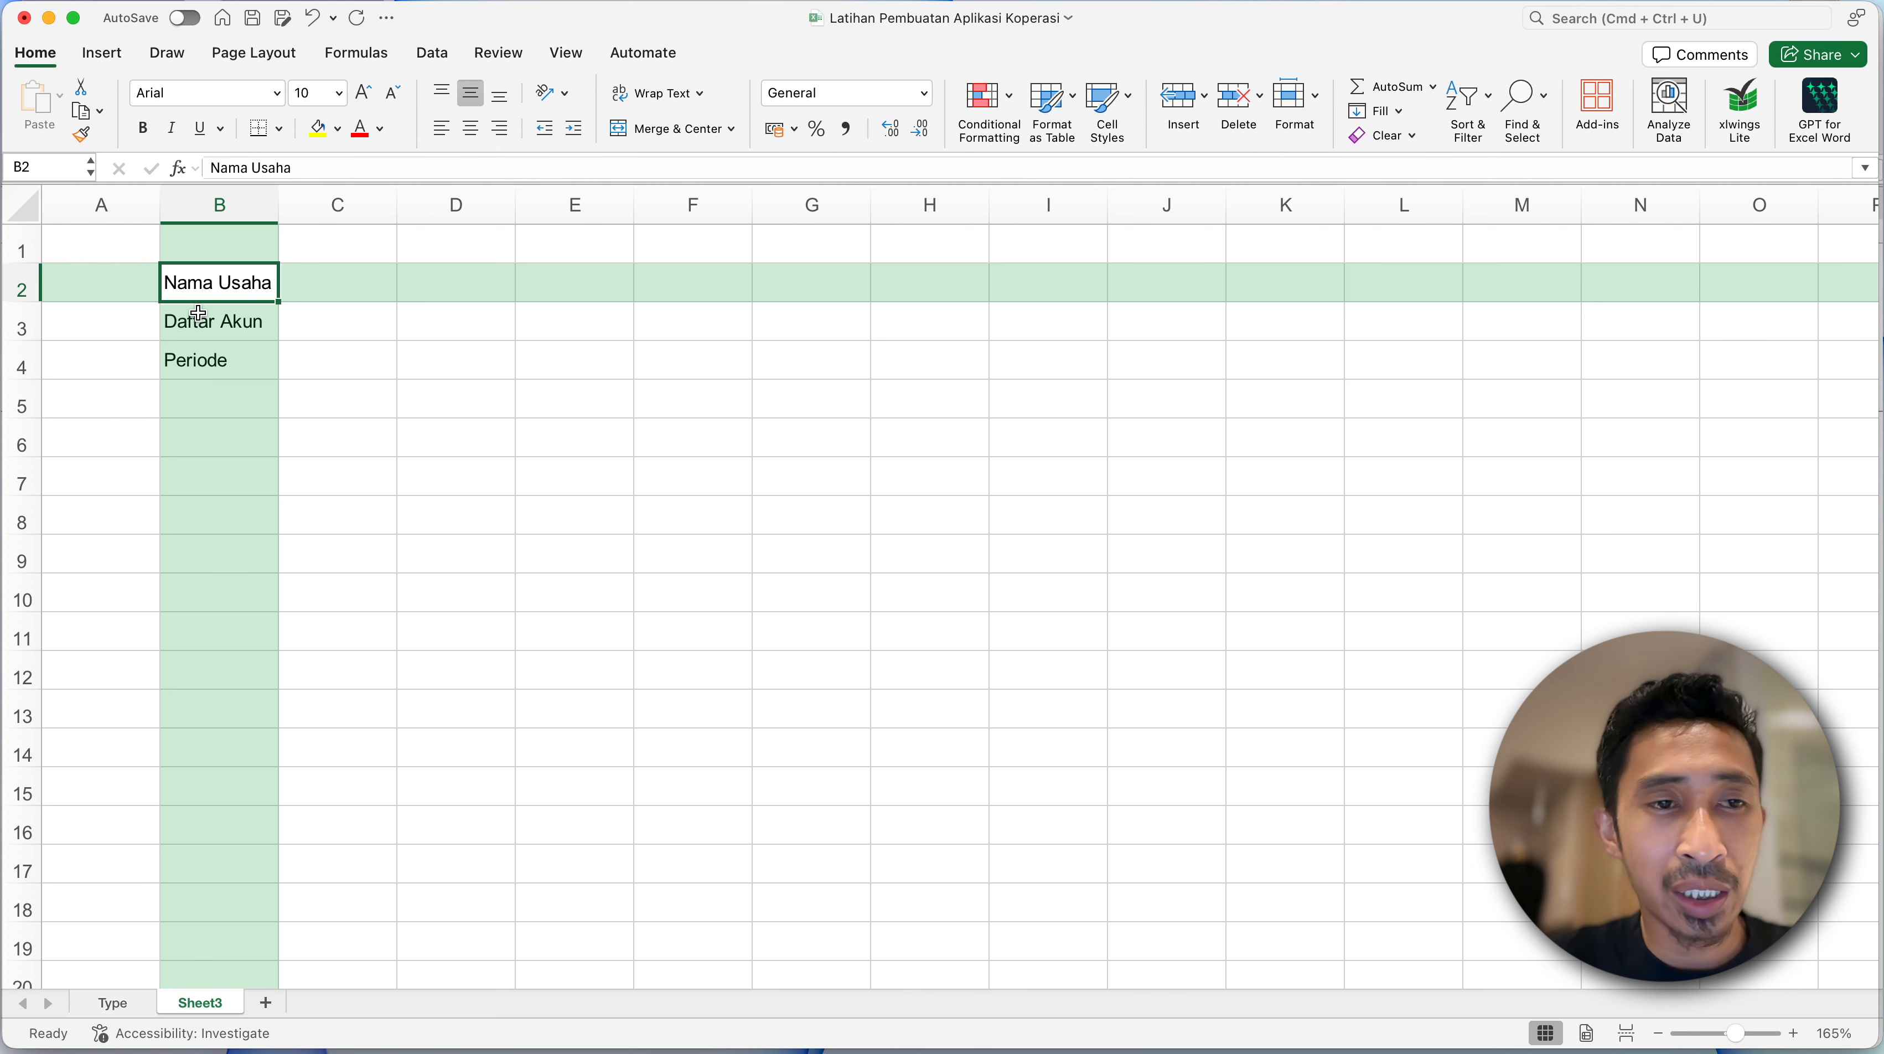
pyautogui.moveTo(200, 338); pyautogui.dragTo(199, 373)
pyautogui.click(210, 396)
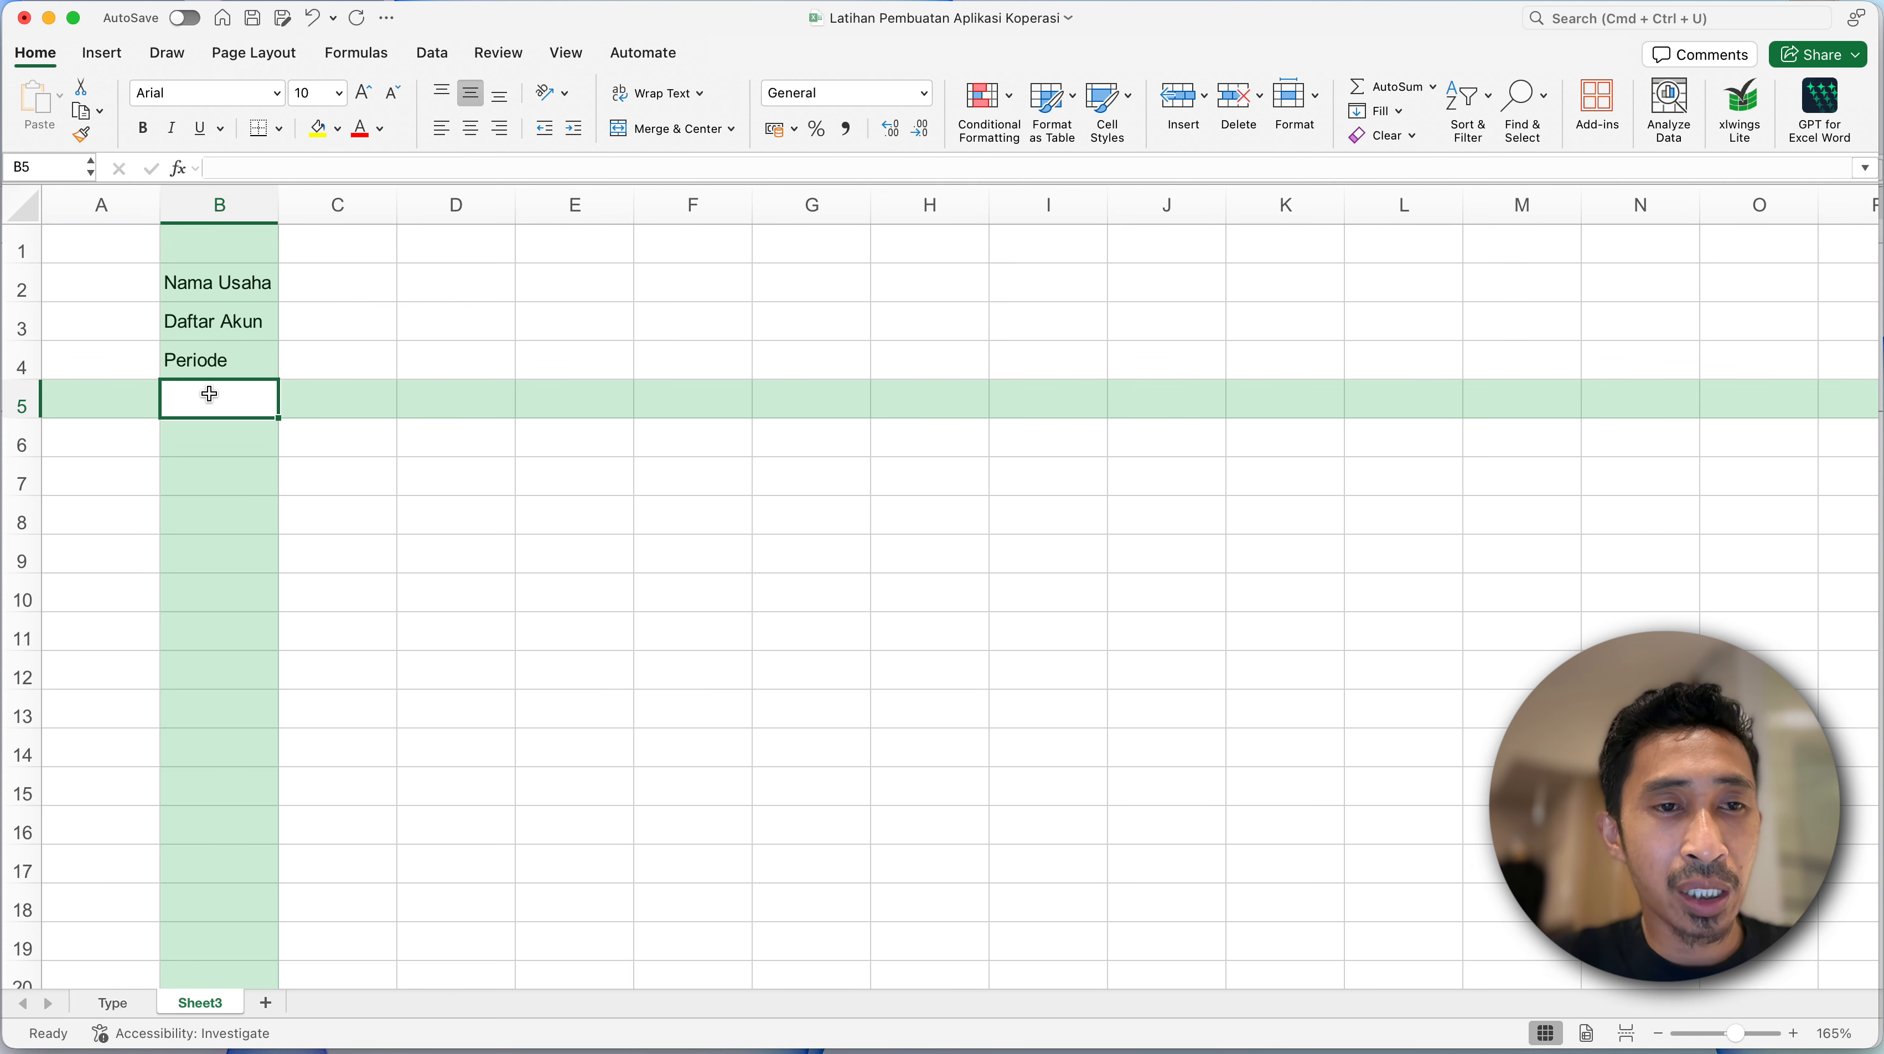
pyautogui.click(220, 427)
pyautogui.click(210, 403)
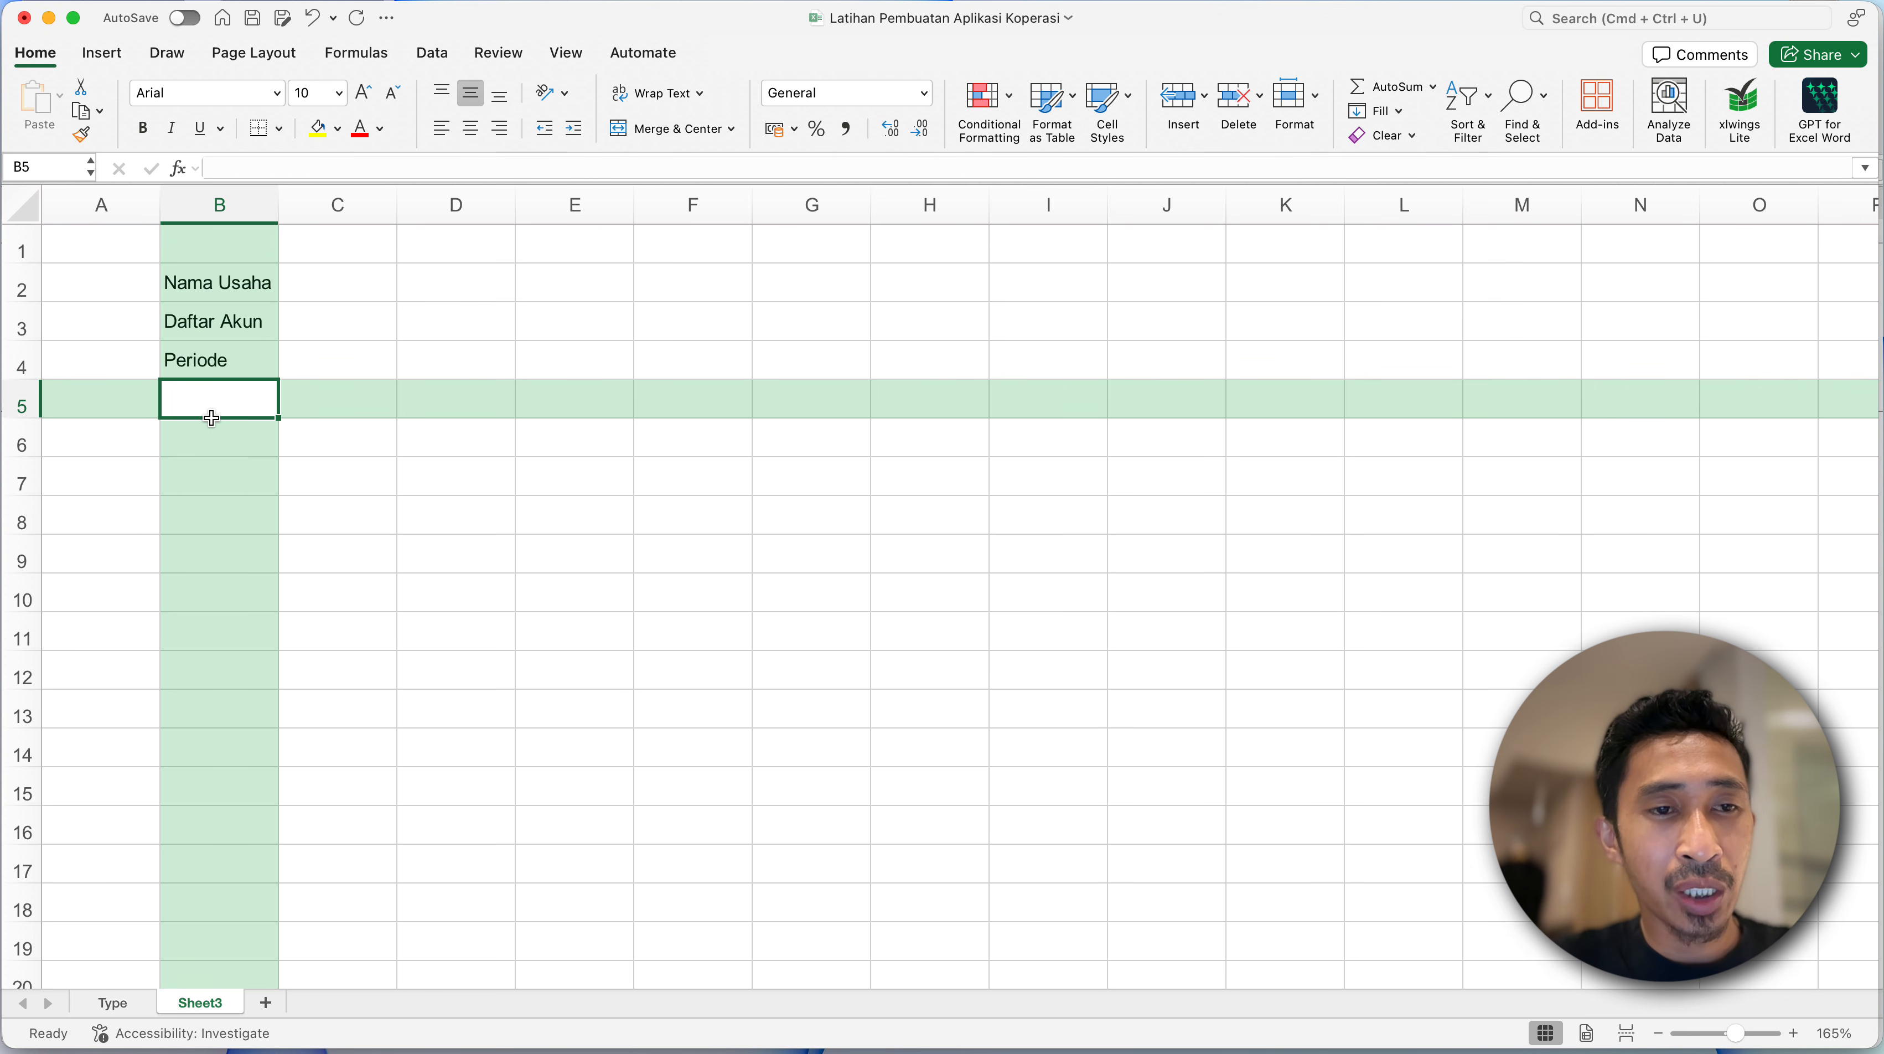
pyautogui.click(210, 436)
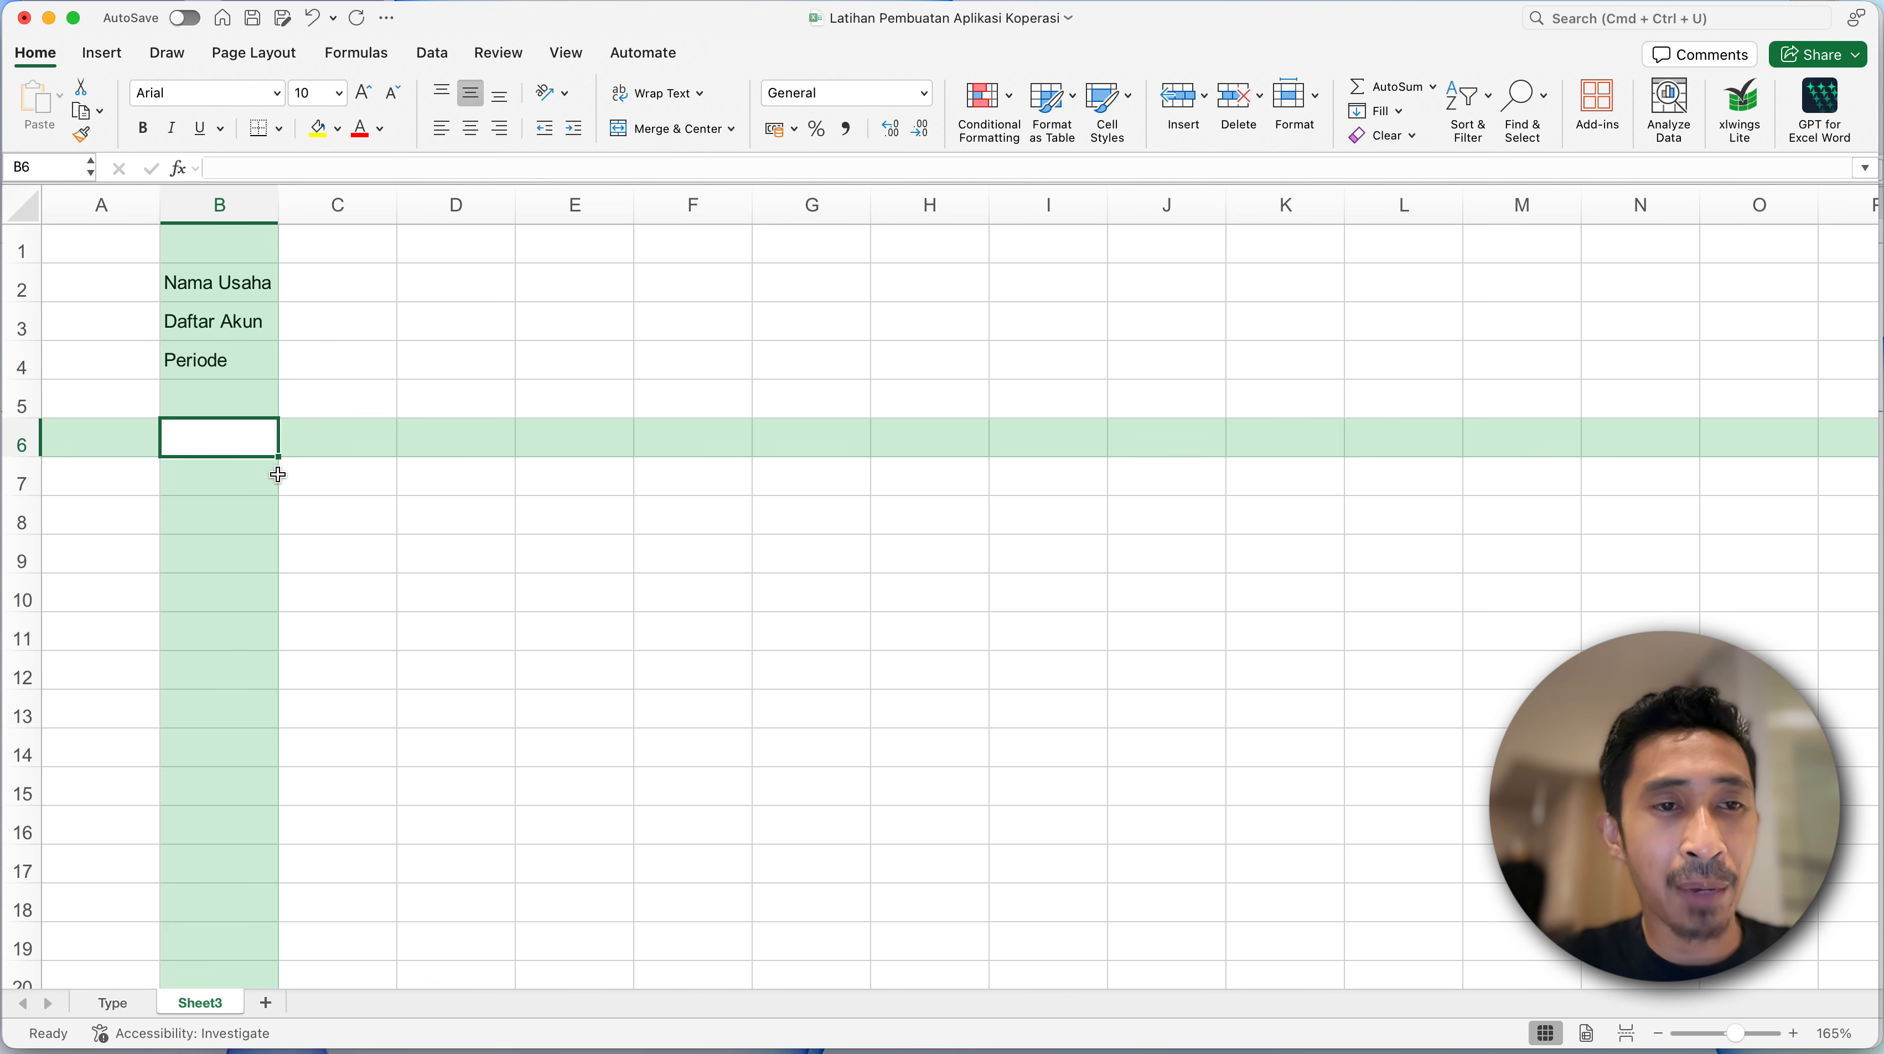
# - Examine the column headings in row 10 of the finished workbook's AKUN sheet, then return to the practice workbook
pyautogui.hotkey('ctrl', 'Down')
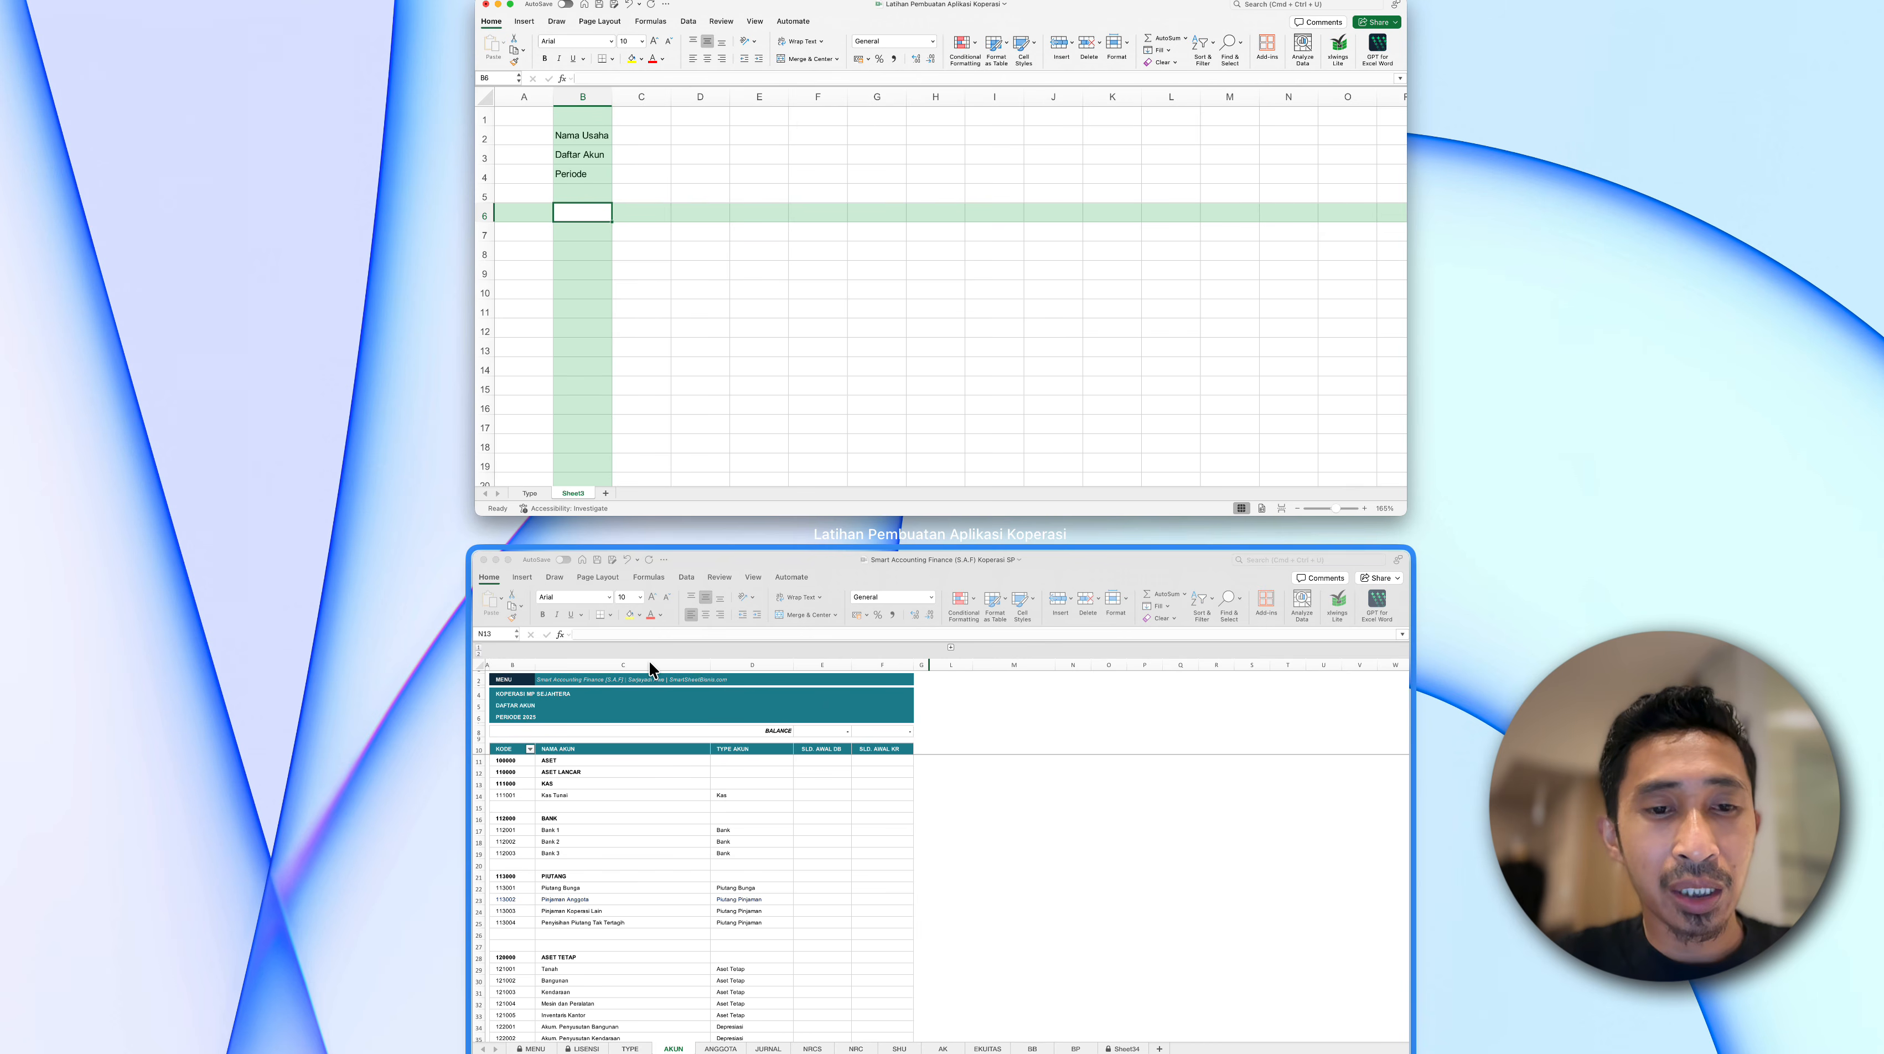
pyautogui.click(649, 659)
pyautogui.click(73, 395)
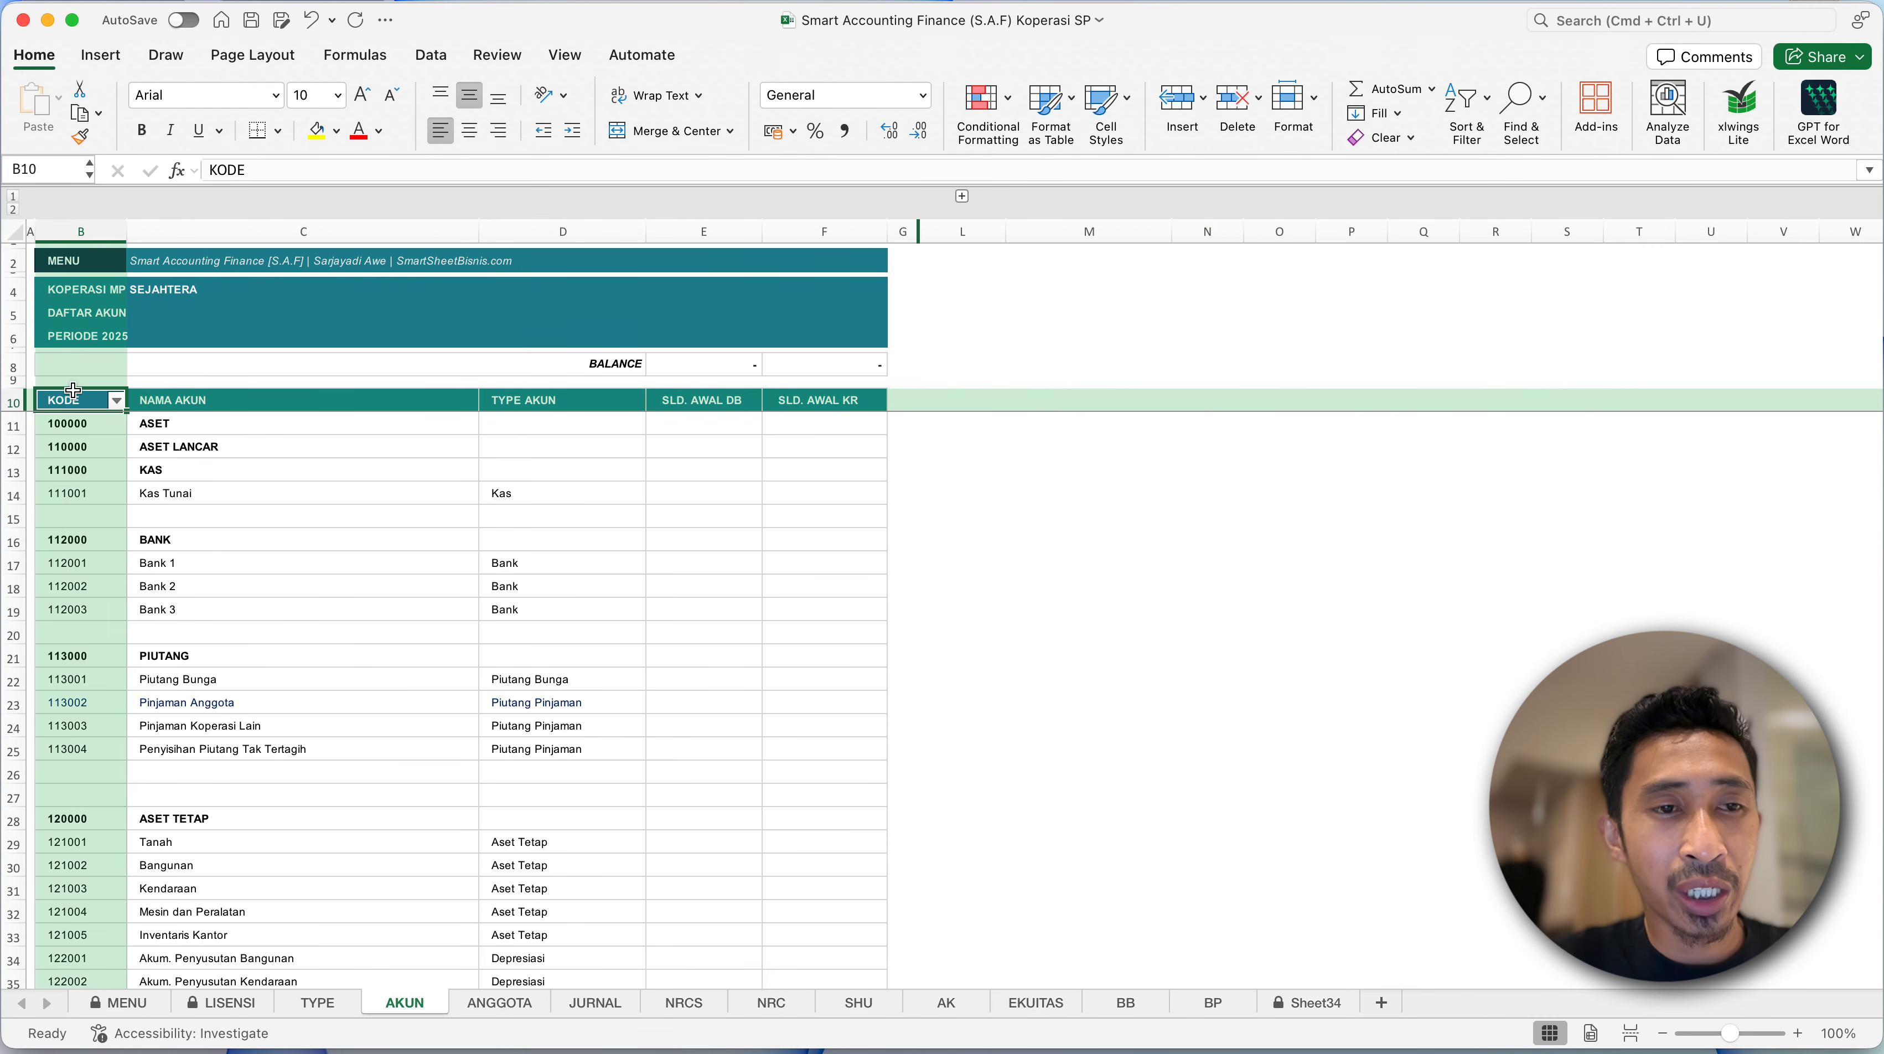
pyautogui.click(179, 397)
pyautogui.click(552, 404)
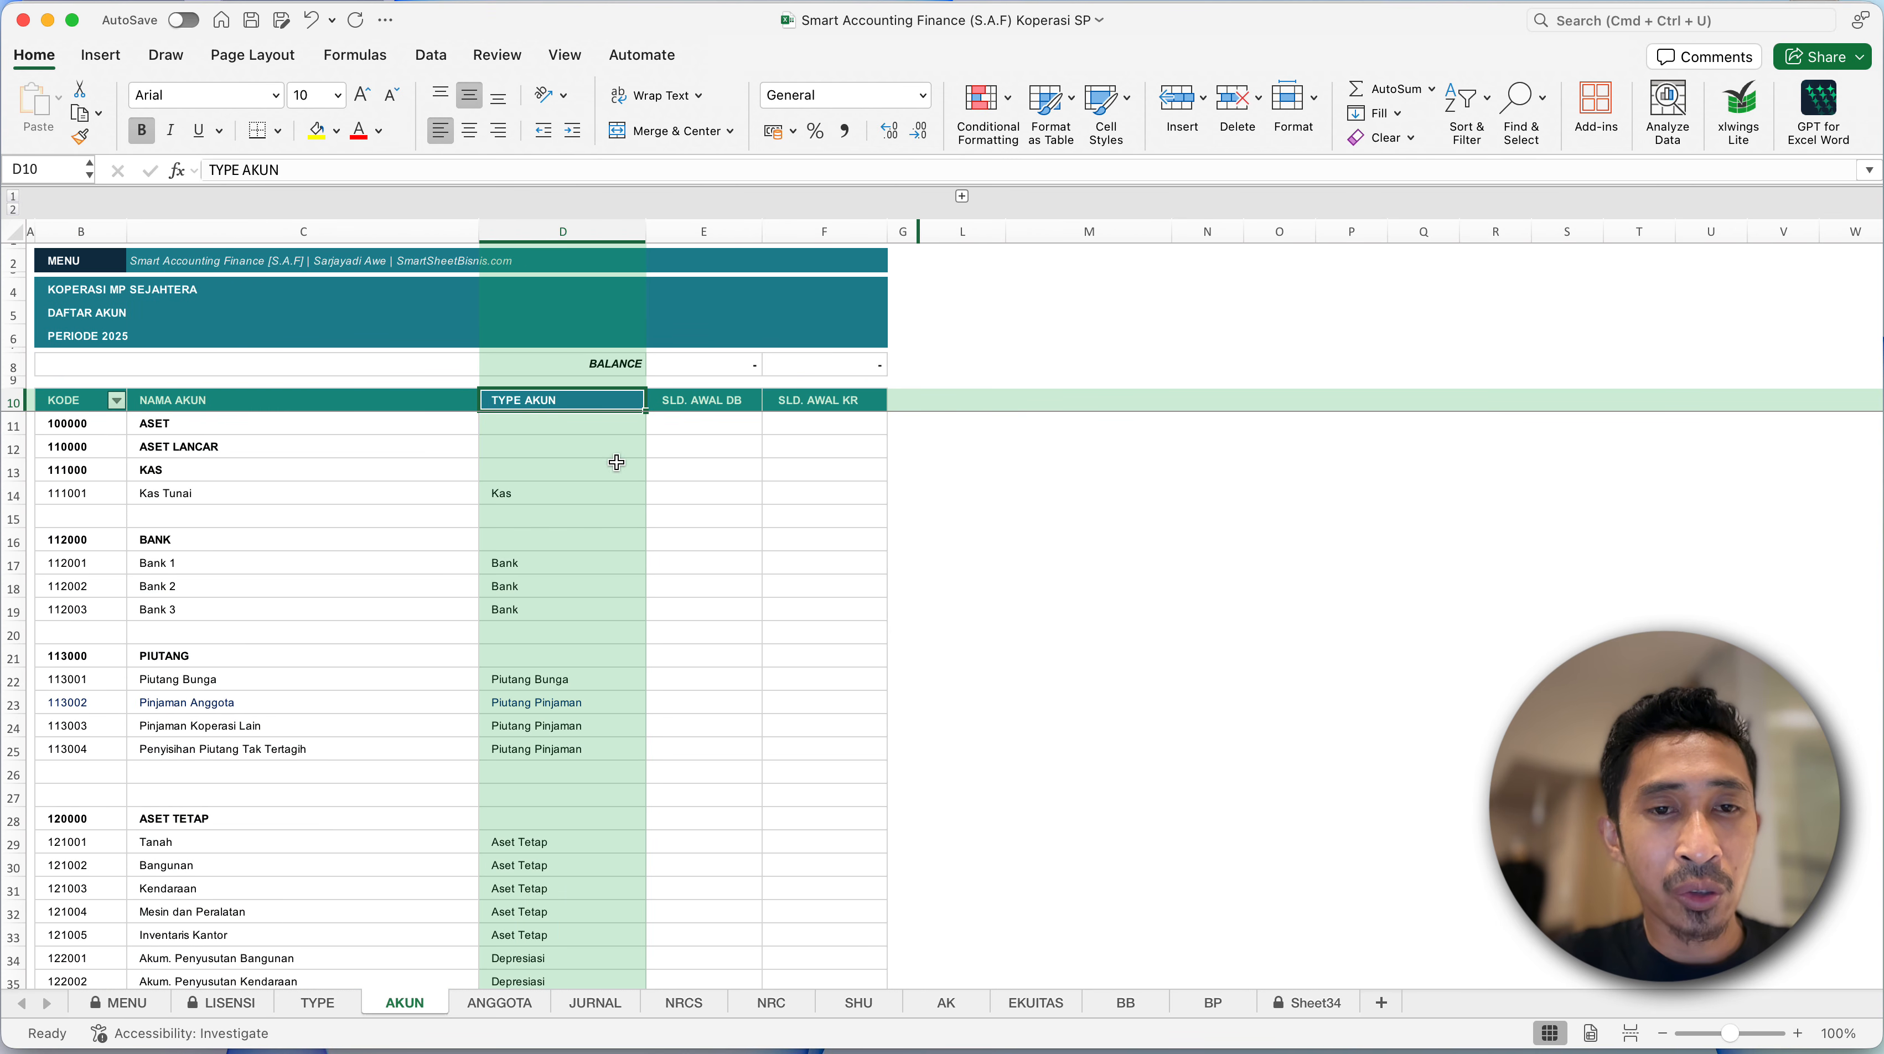
pyautogui.hotkey('ctrl', 'Down')
pyautogui.click(547, 467)
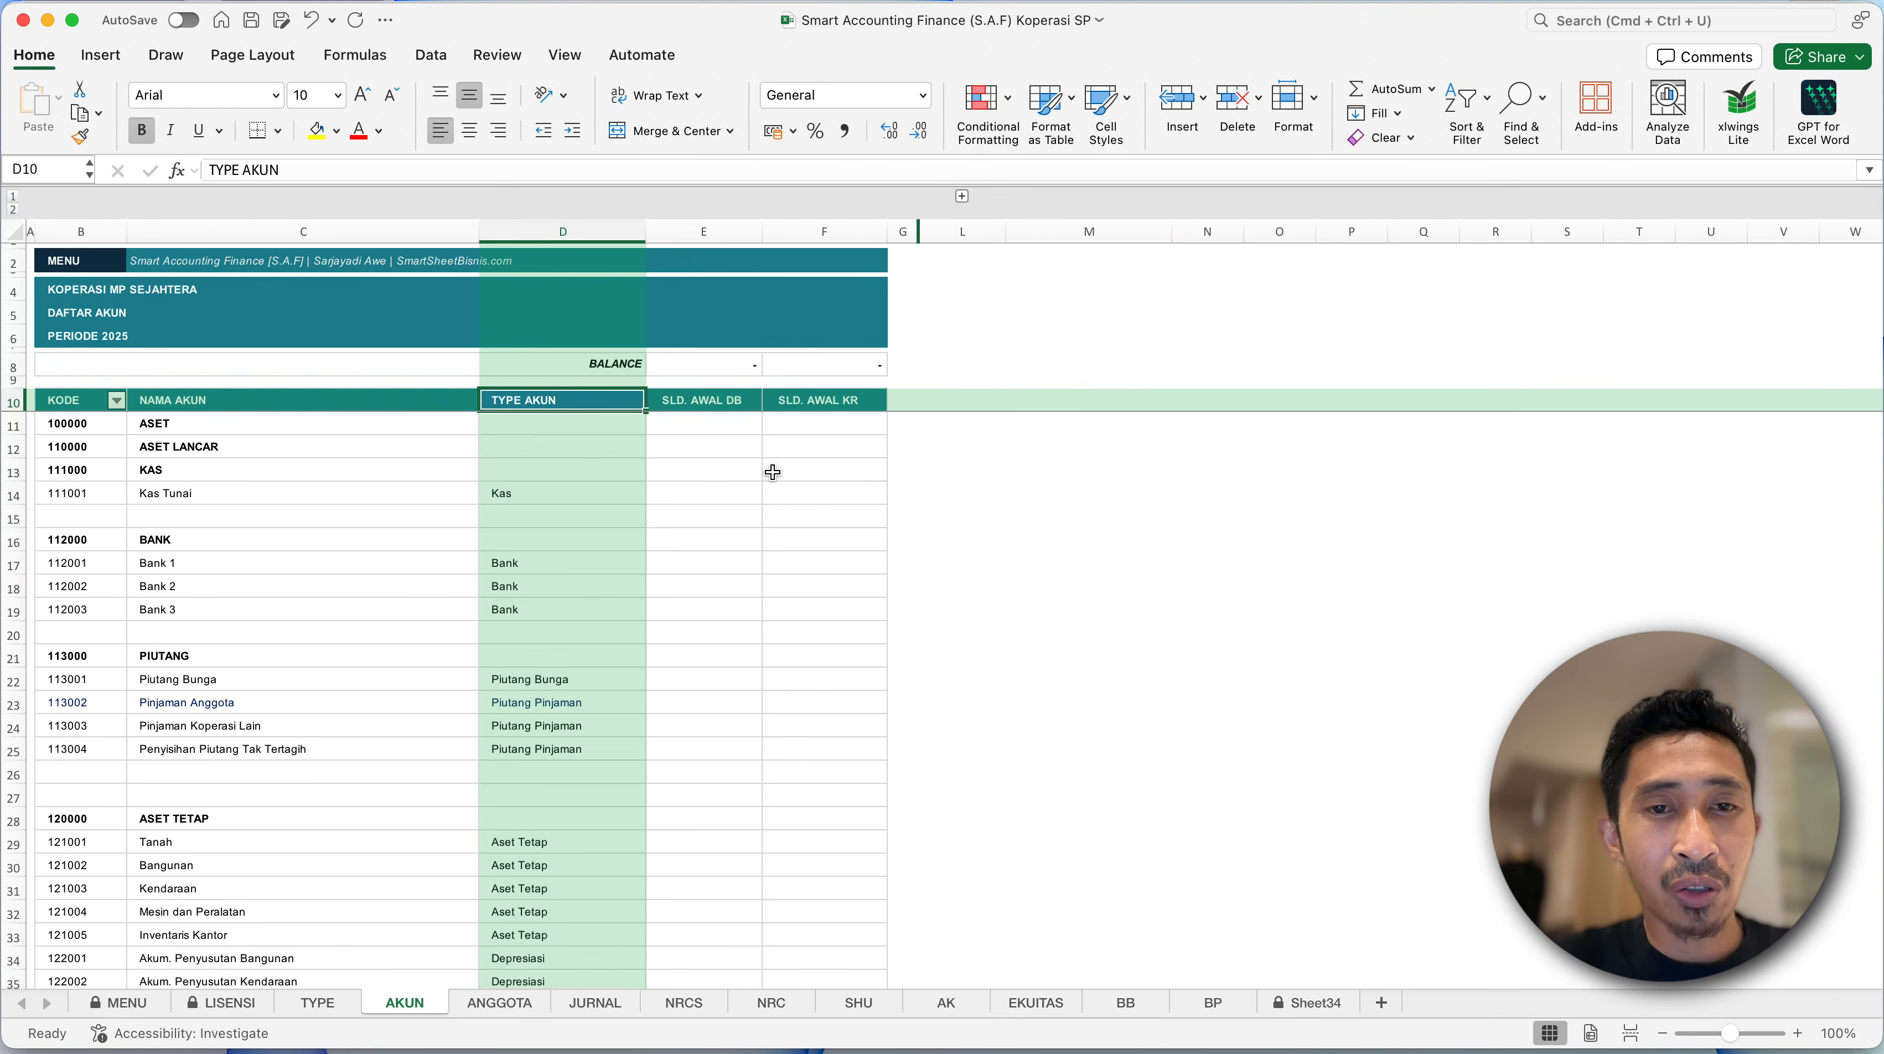
pyautogui.click(749, 403)
pyautogui.click(833, 419)
pyautogui.click(635, 422)
pyautogui.hotkey('ctrl', 'Down')
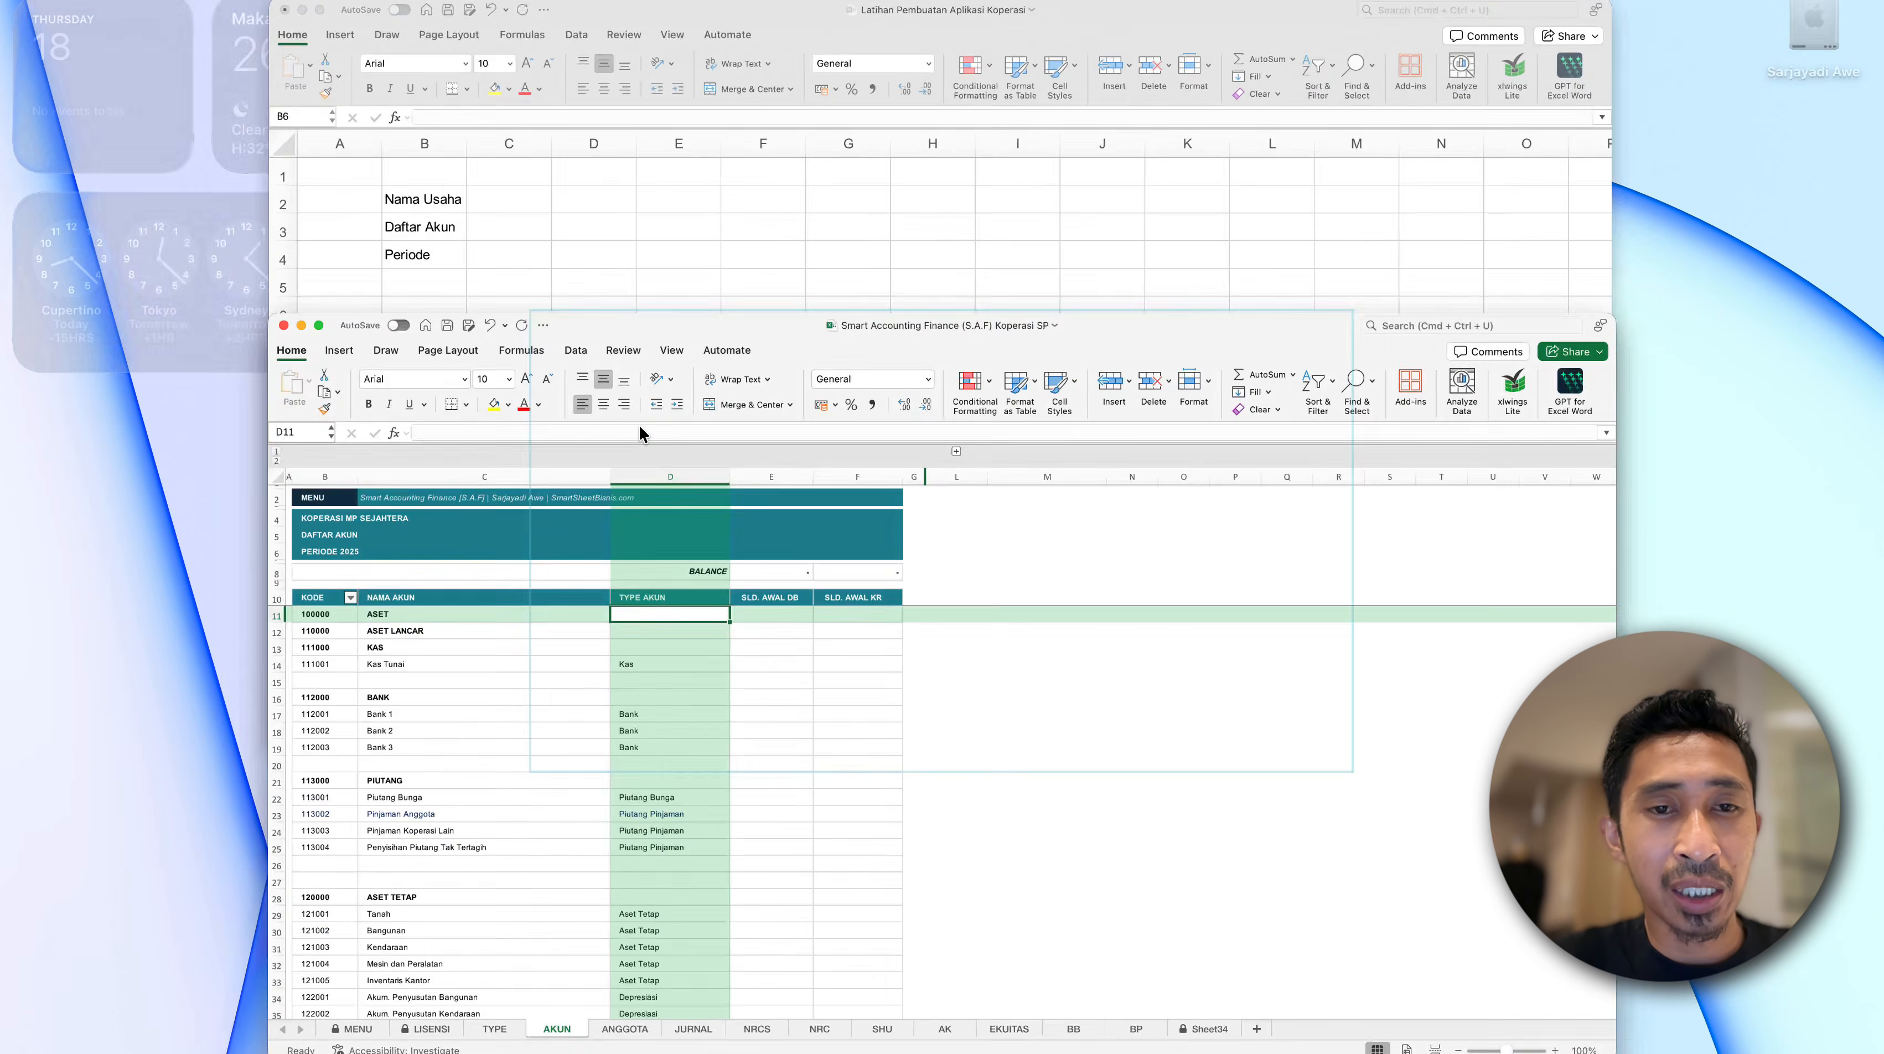
pyautogui.click(578, 346)
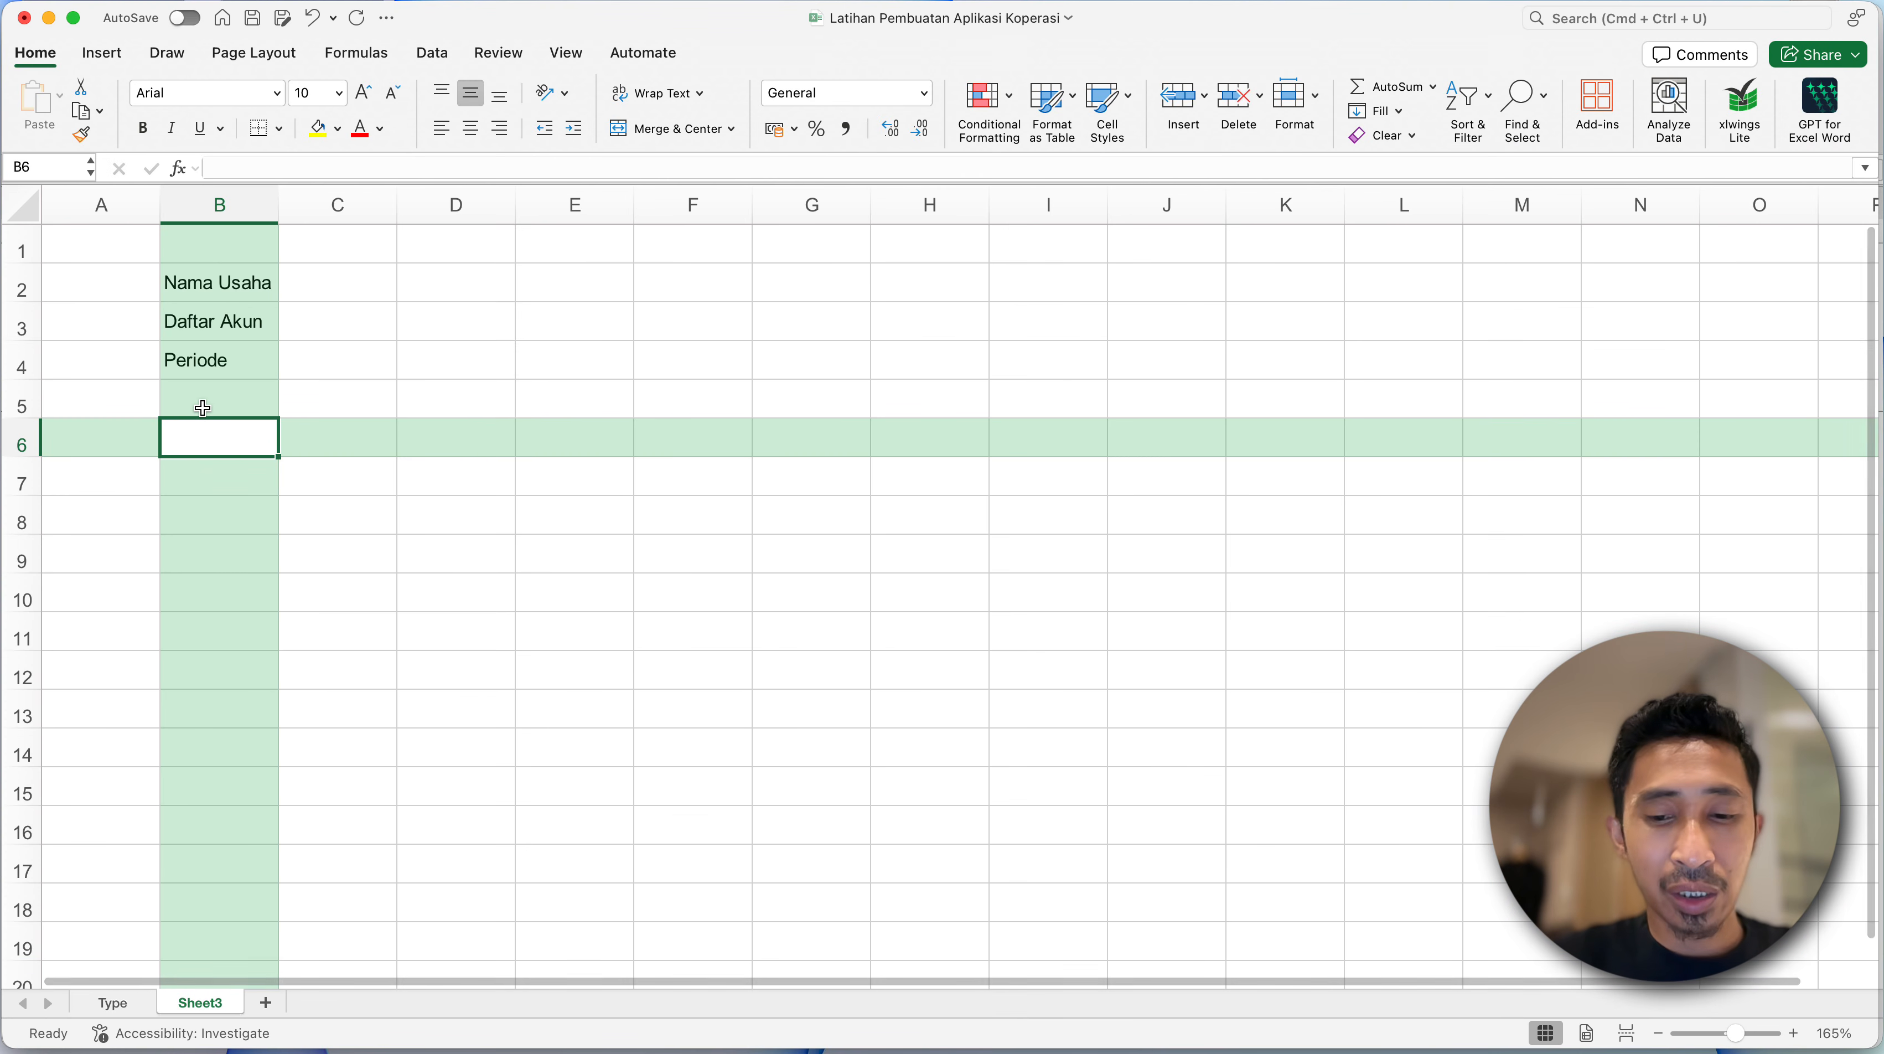
# - Enter the column headings Kode in B6 and Nama Akun in C6
pyautogui.write('Kode')
pyautogui.press('Tab')
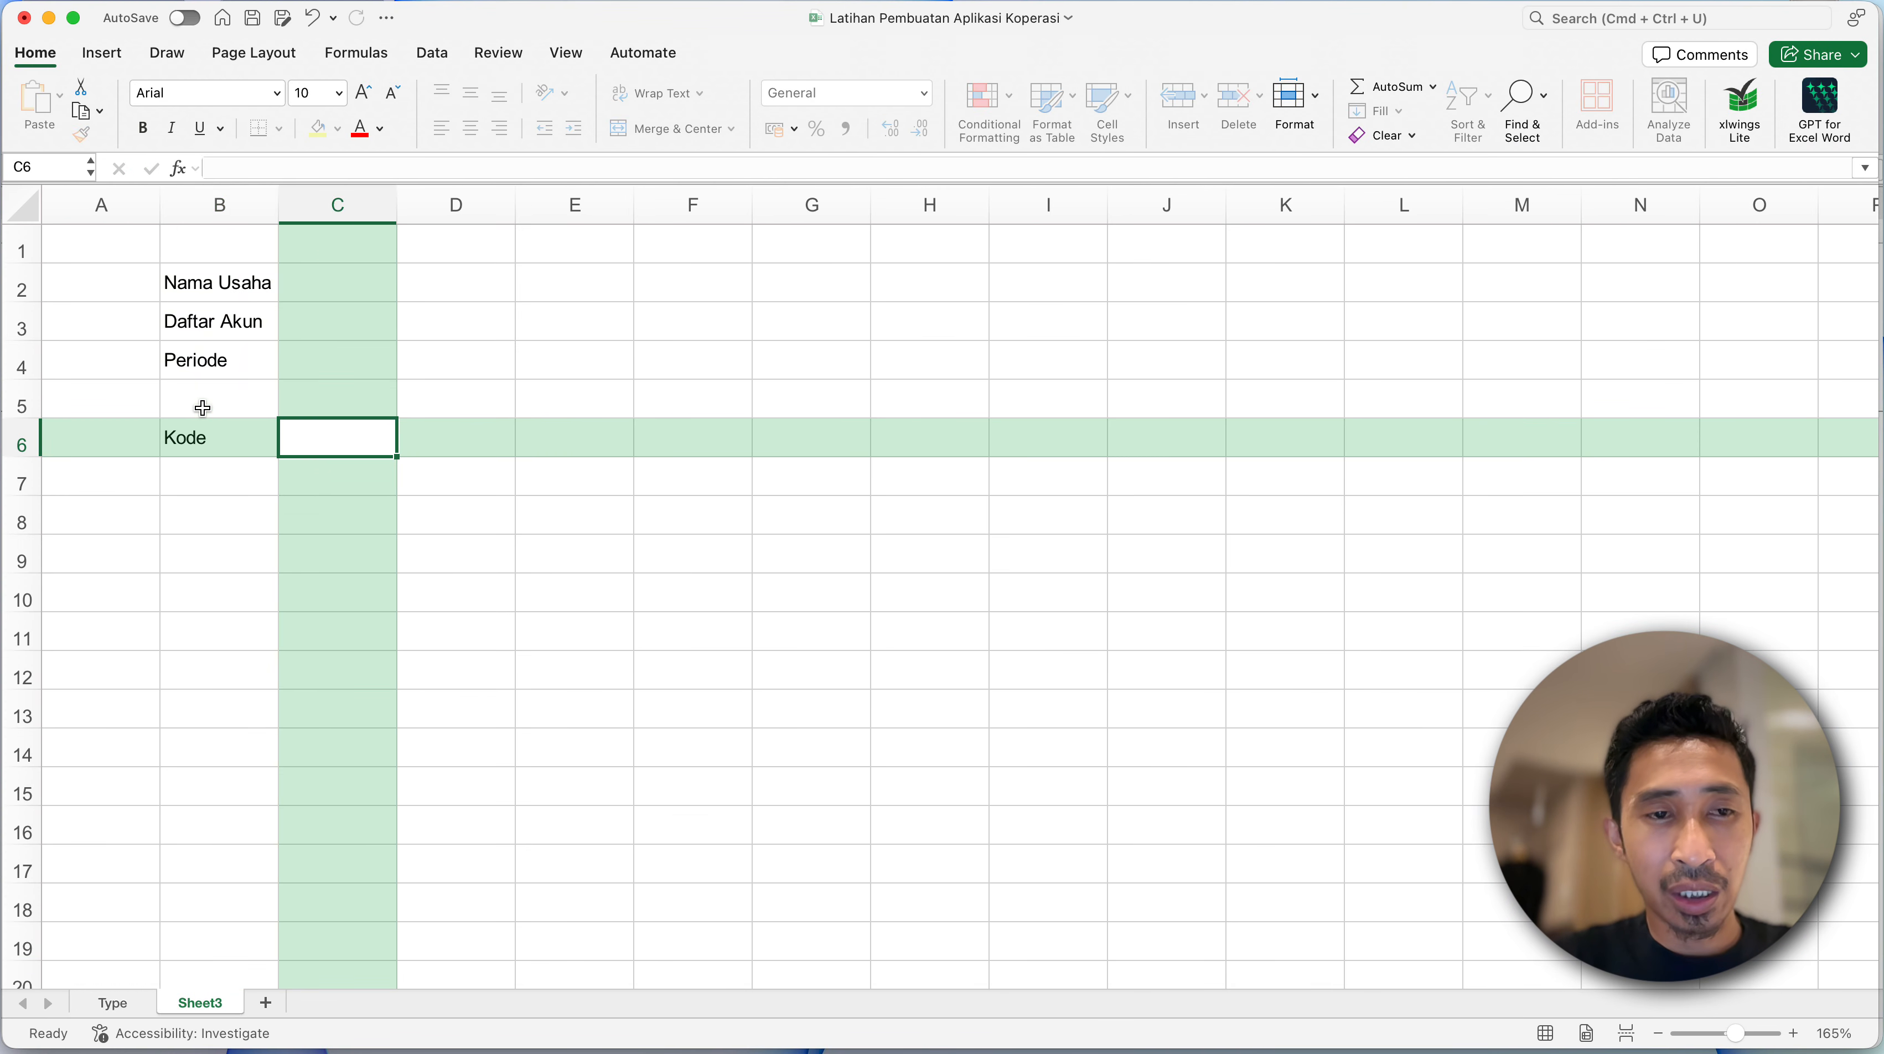
pyautogui.write('Nama AK')
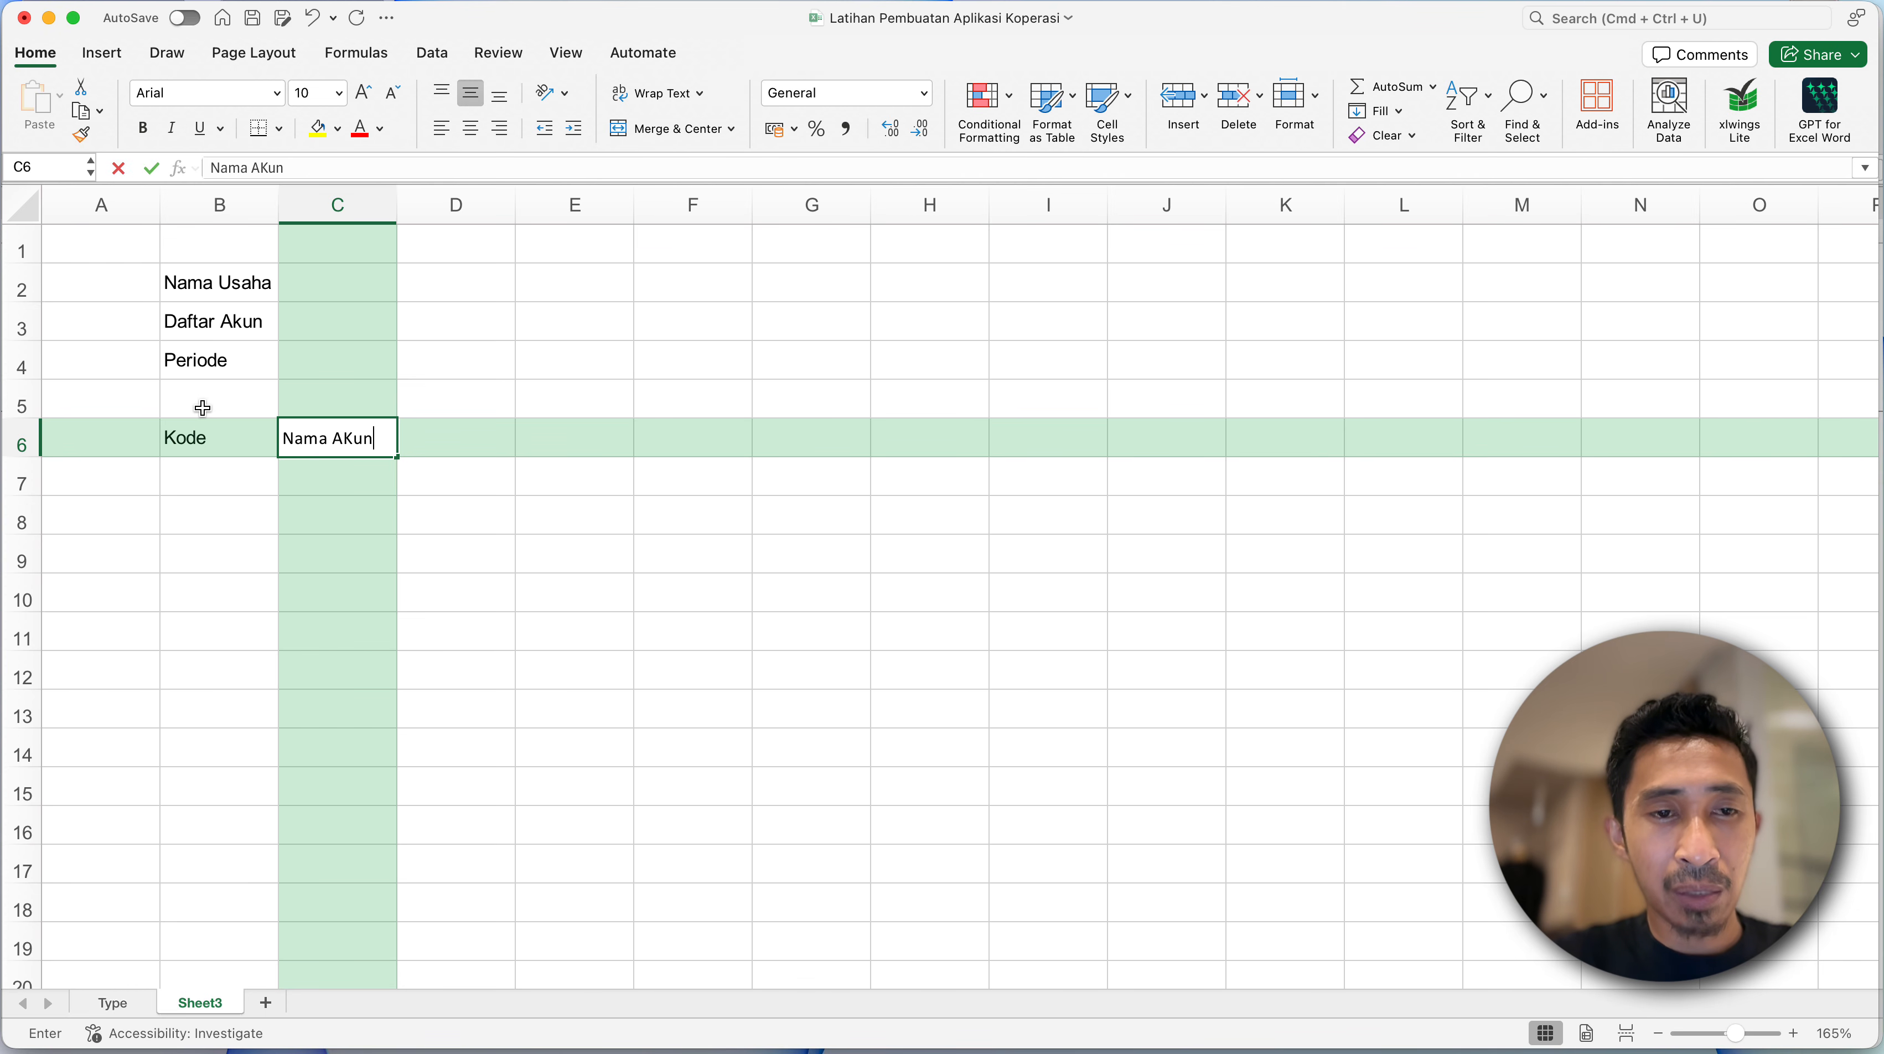
pyautogui.write('un')
pyautogui.press('BackSpace')
pyautogui.press('Tab')
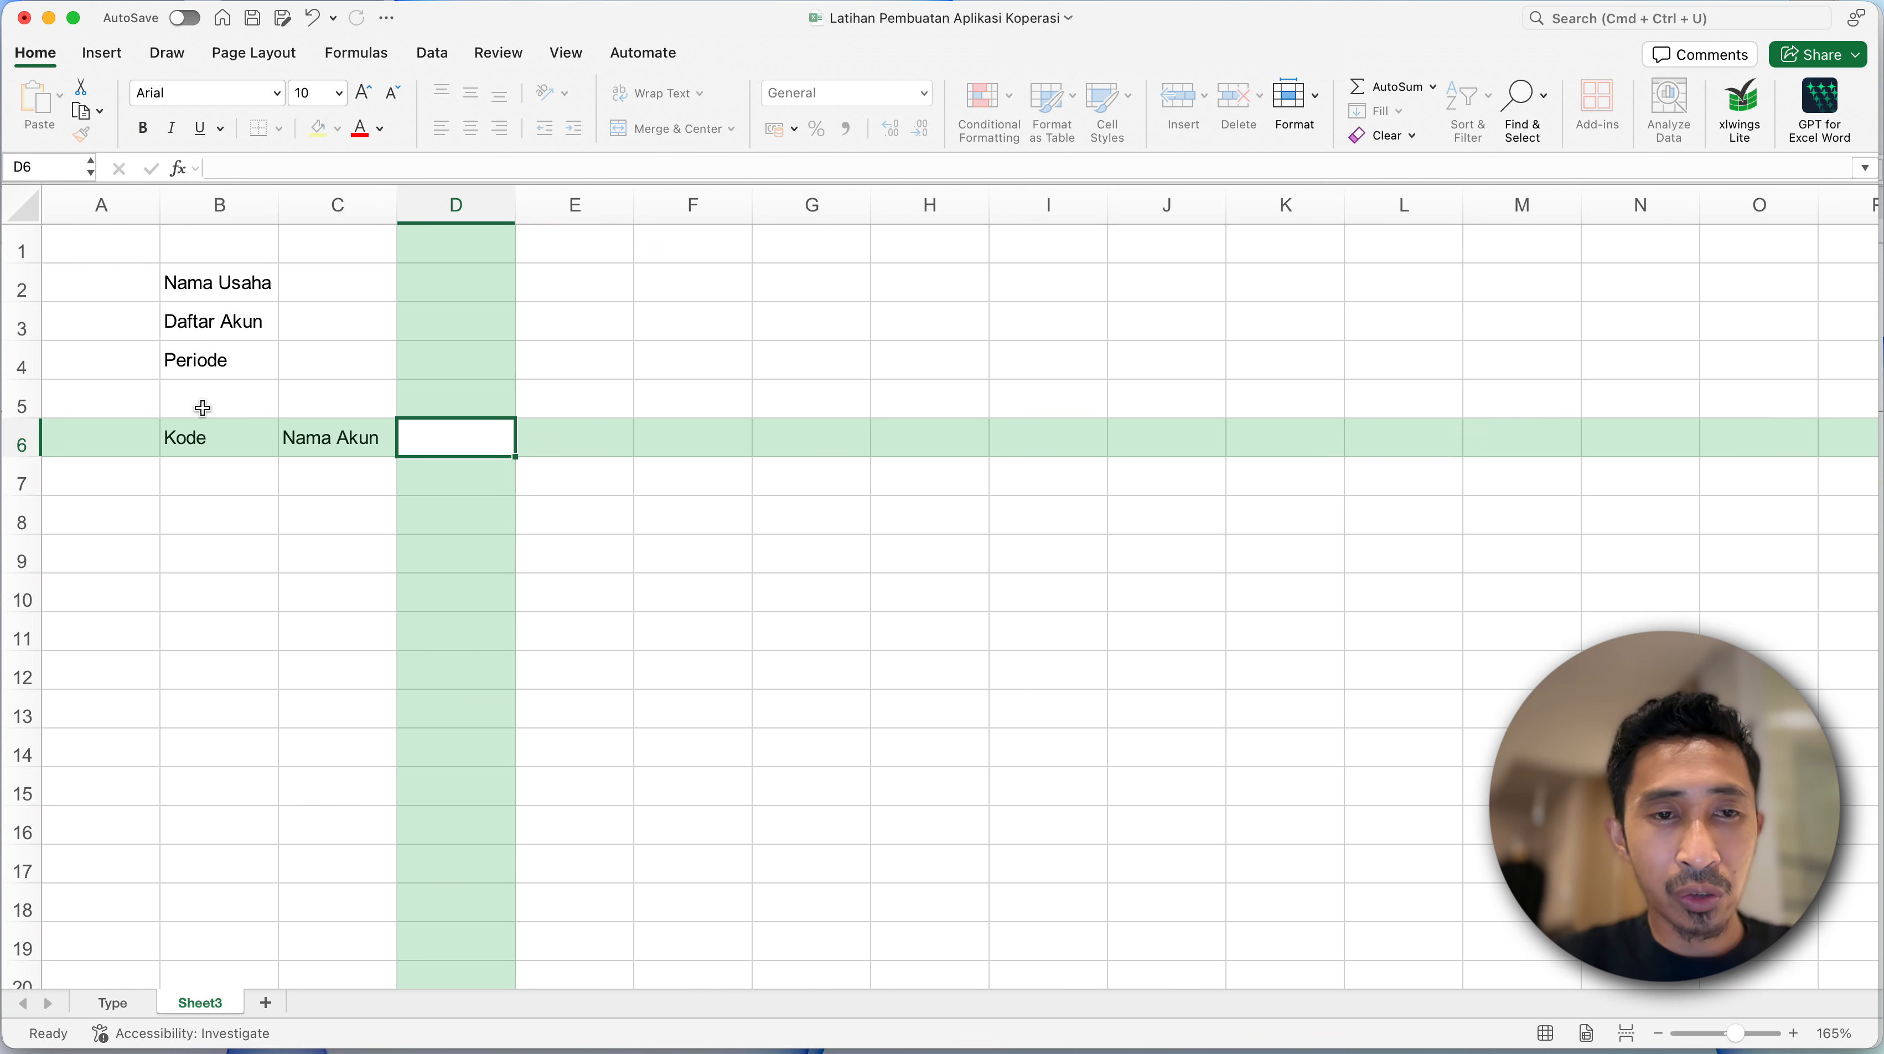
pyautogui.write('Saldo Awal')
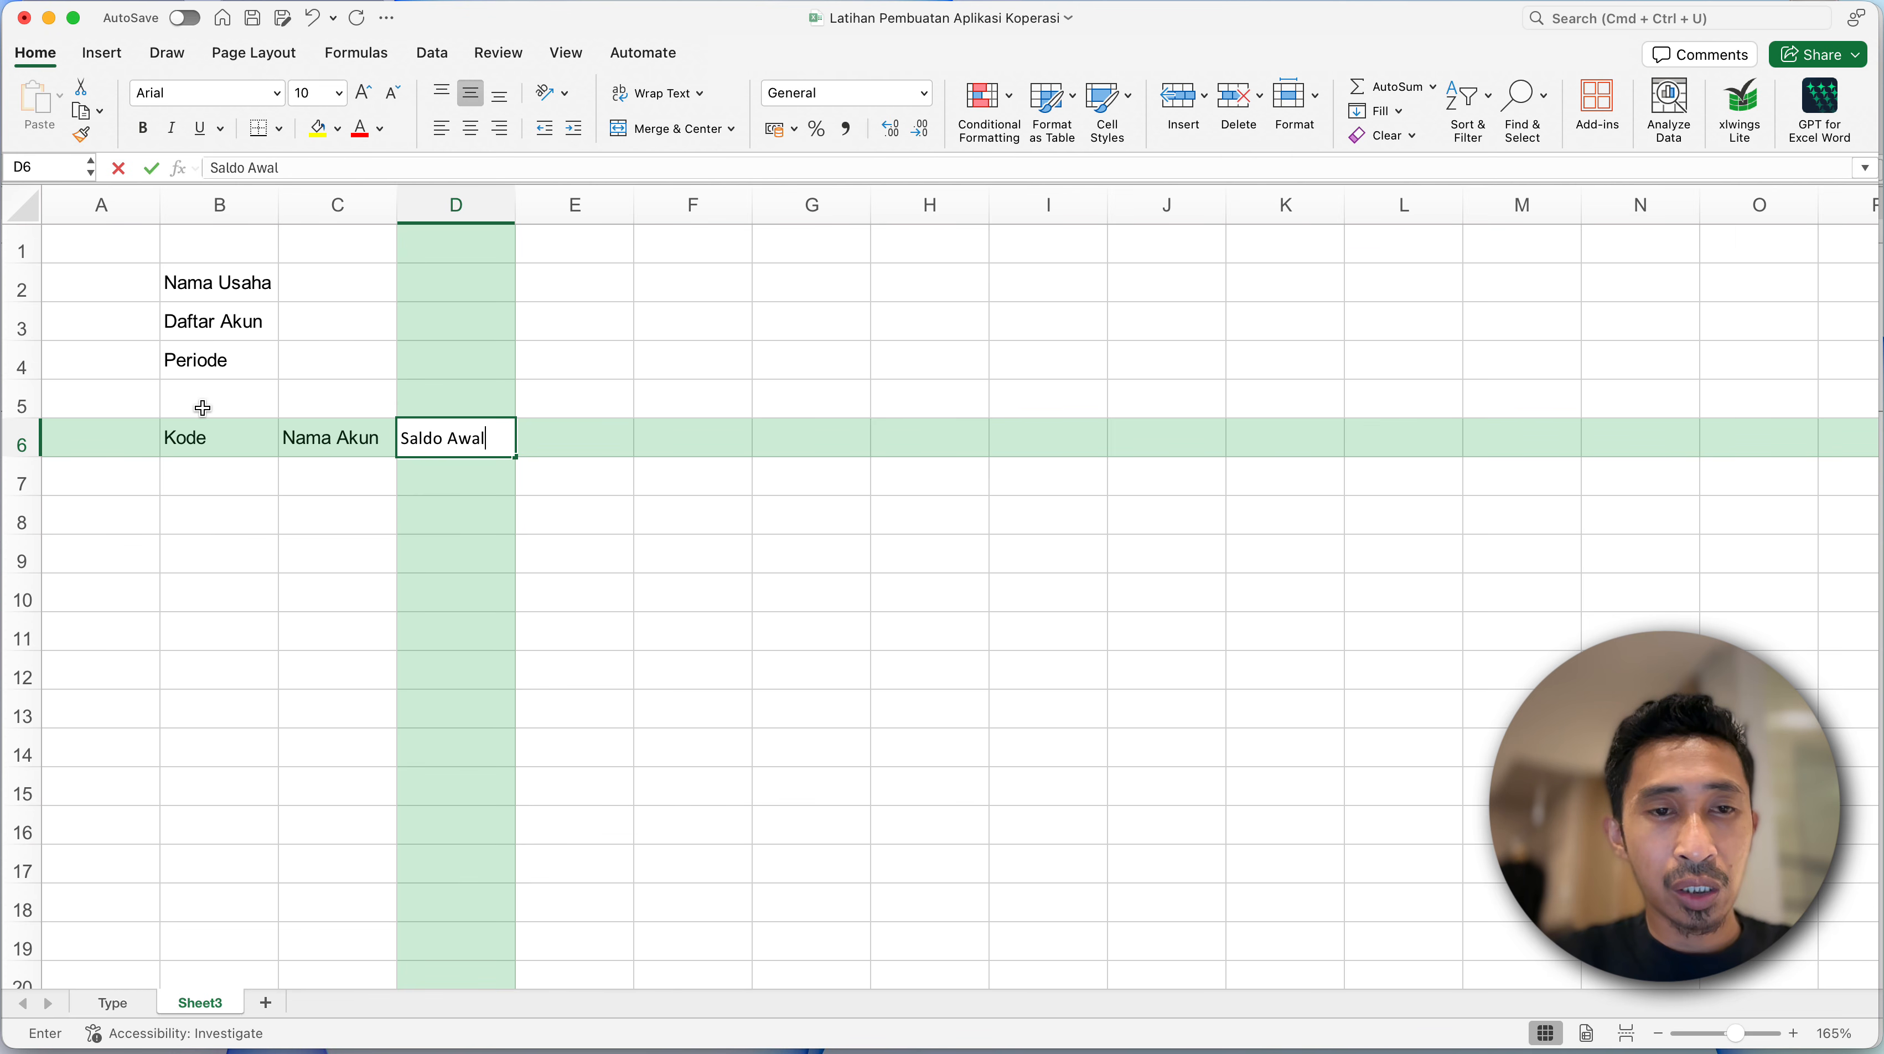
pyautogui.write(' debit')
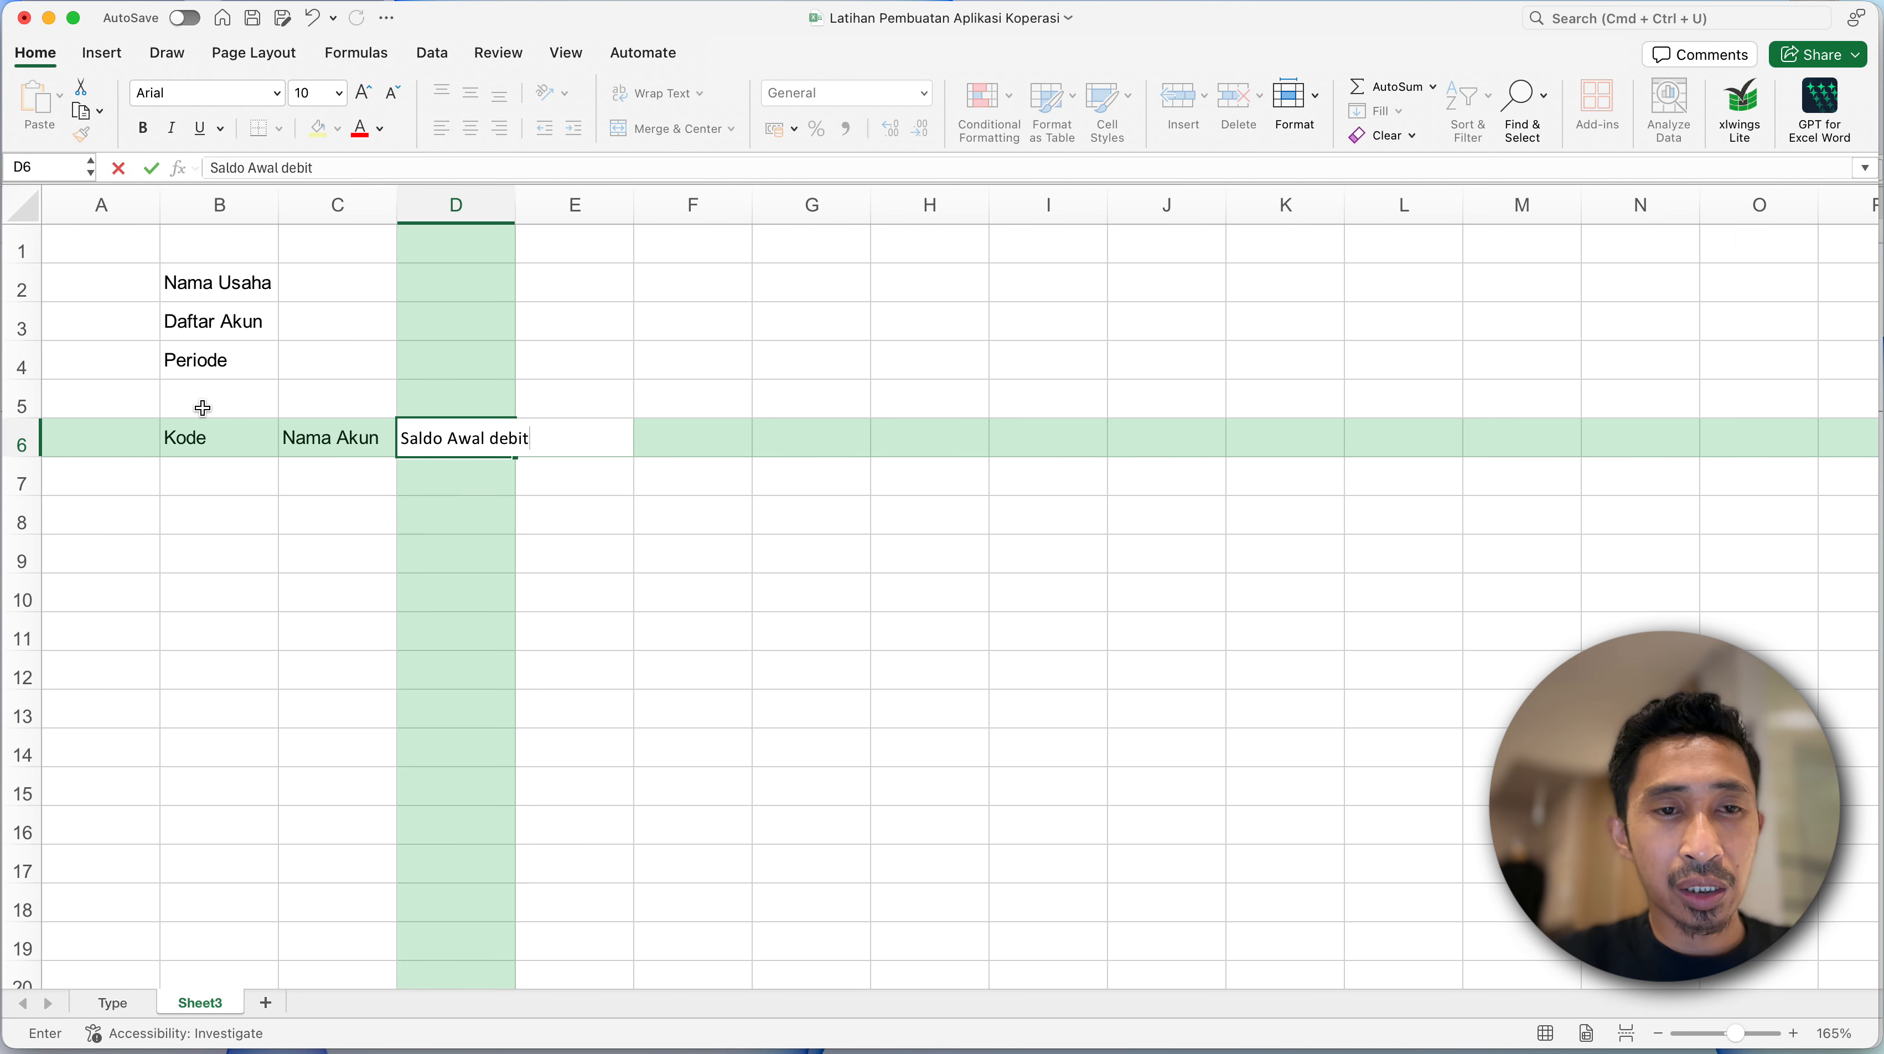
pyautogui.press('super+a')
pyautogui.press('BackSpace')
# - Enter the column heading Type Akun in D6
pyautogui.write('Type ')
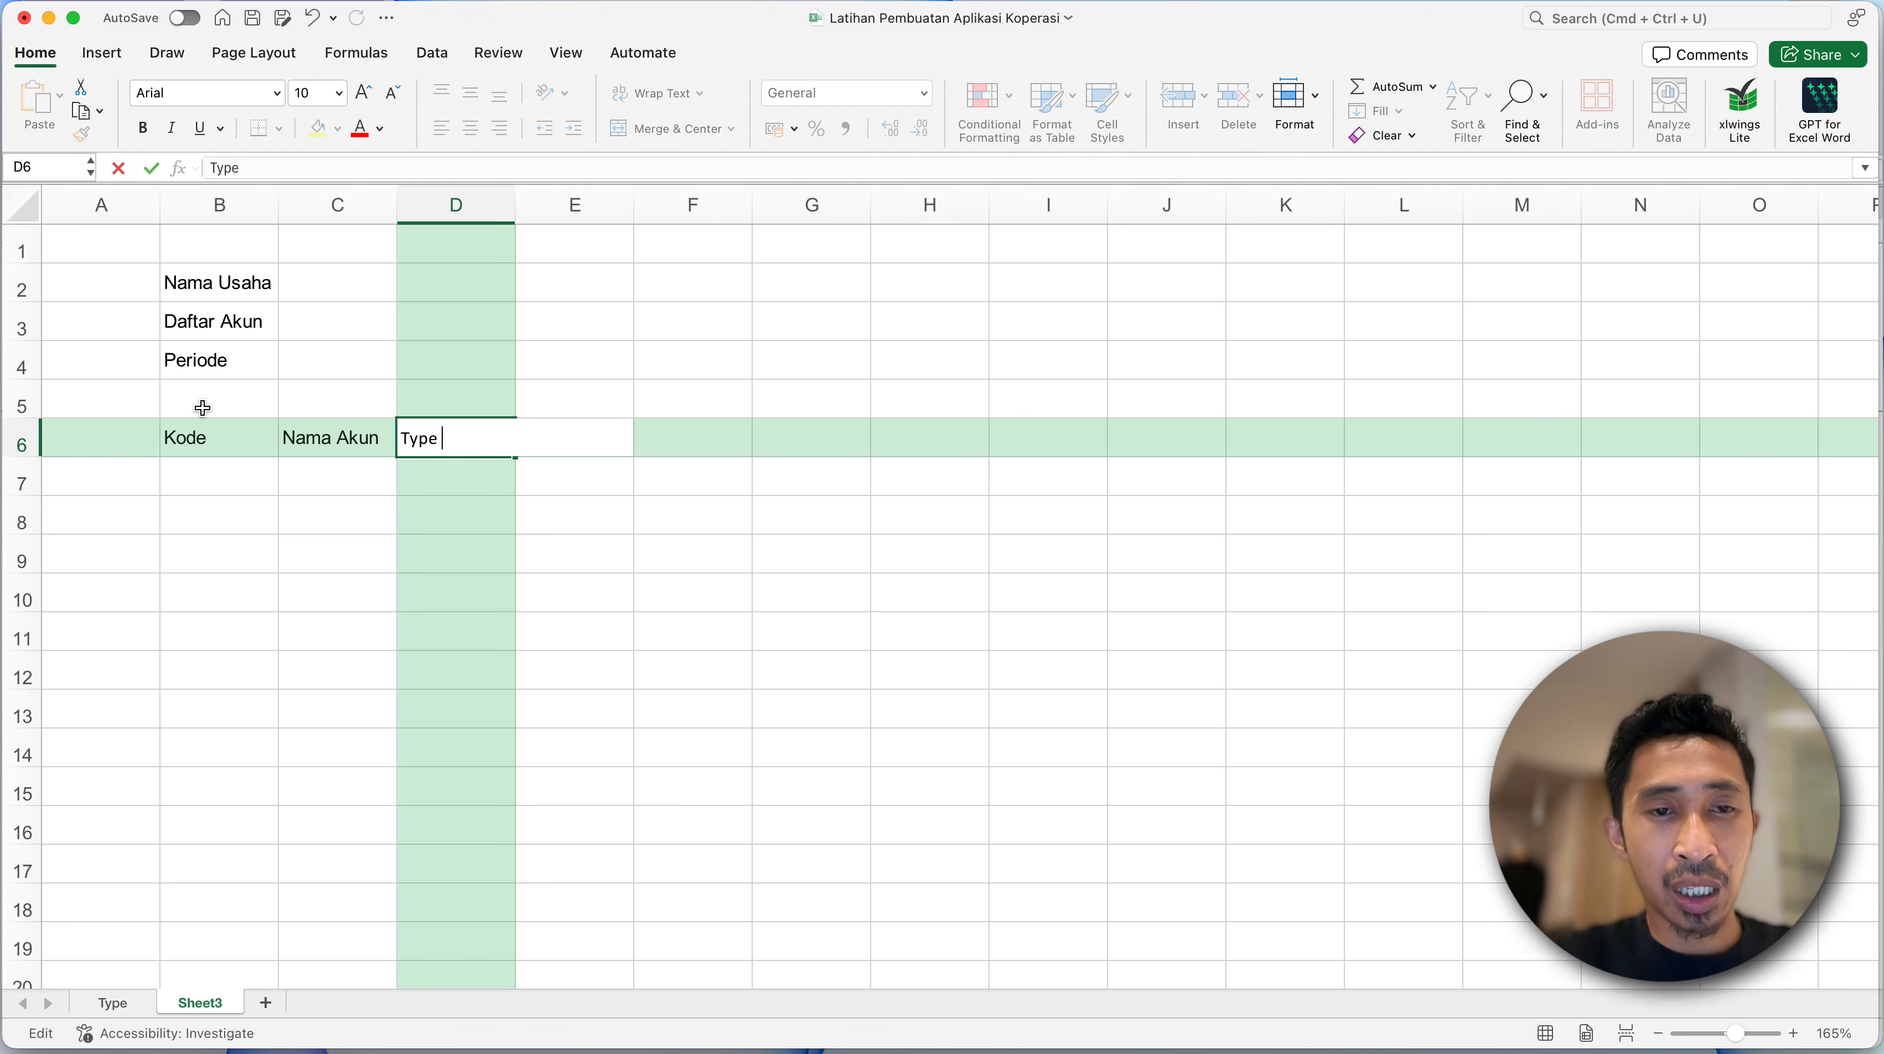
pyautogui.write('Aki')
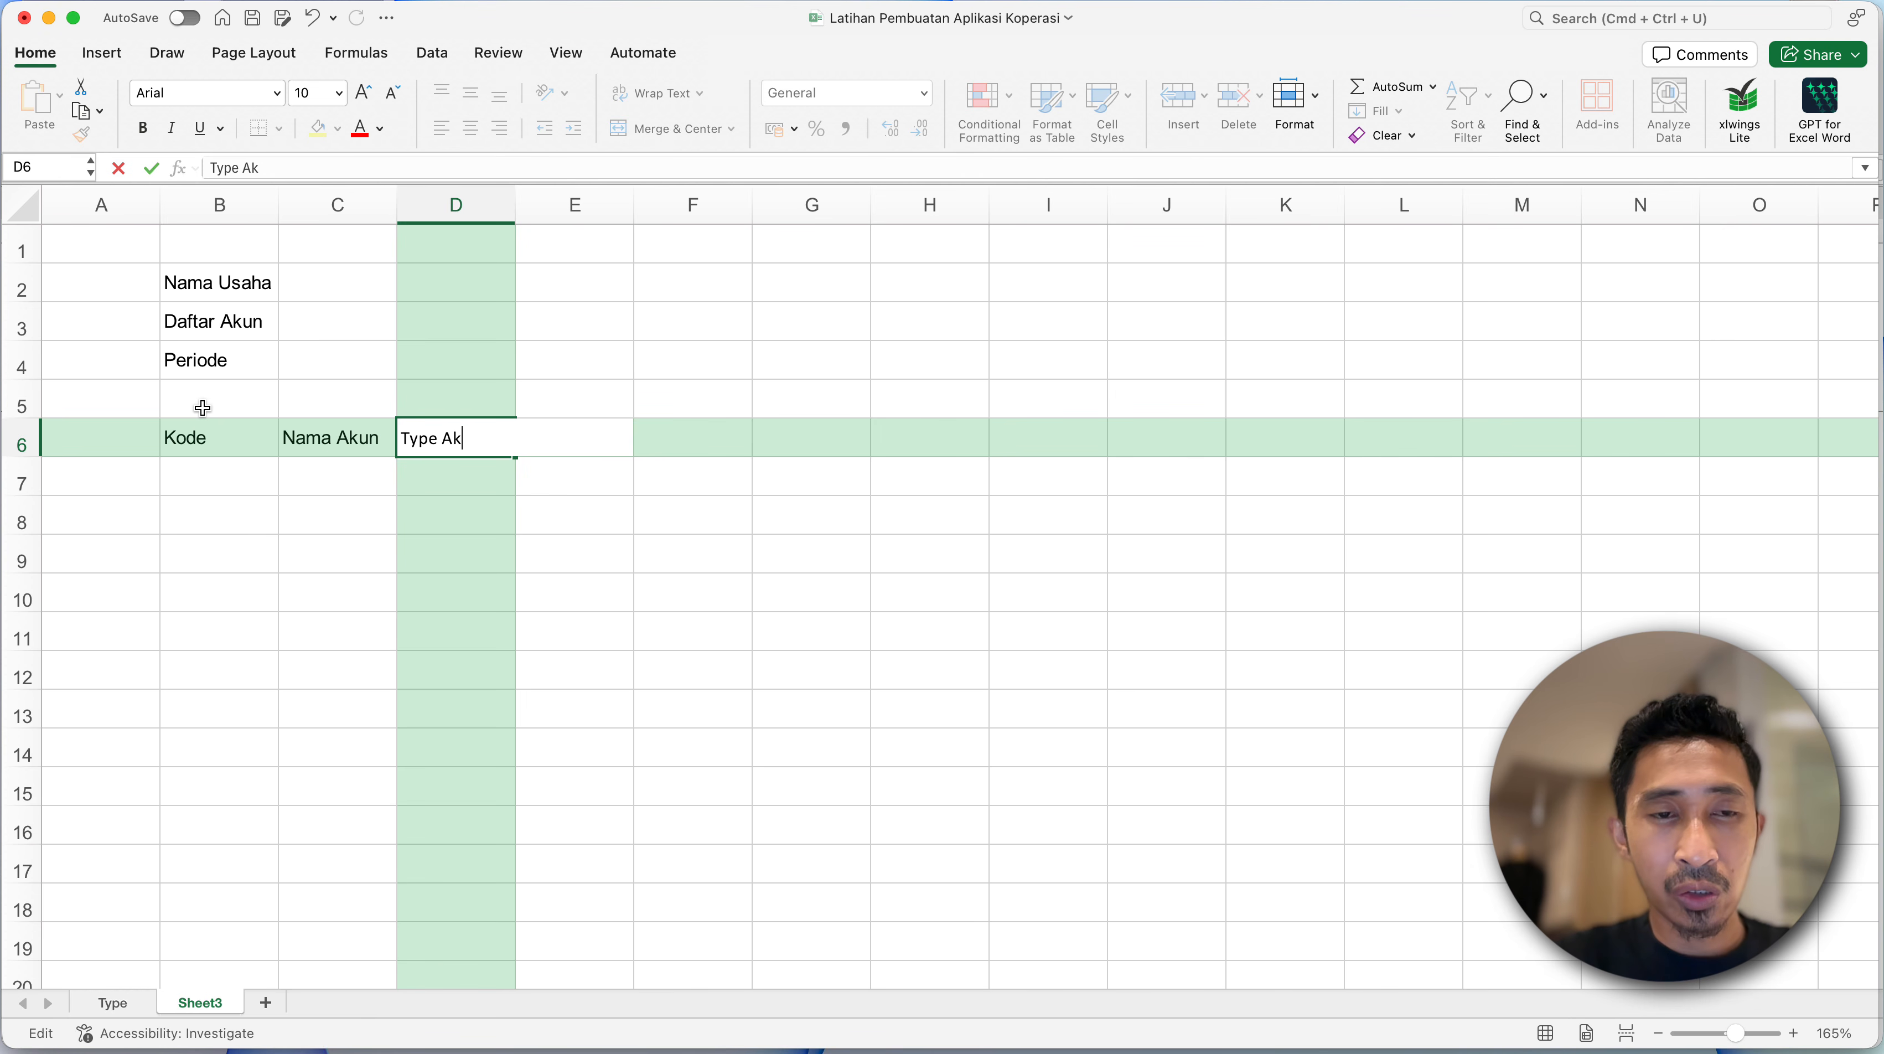
pyautogui.press('Return')
# - Enter the heading Saldo Awal Debit in E6 and widen column E to fit it
pyautogui.click(586, 438)
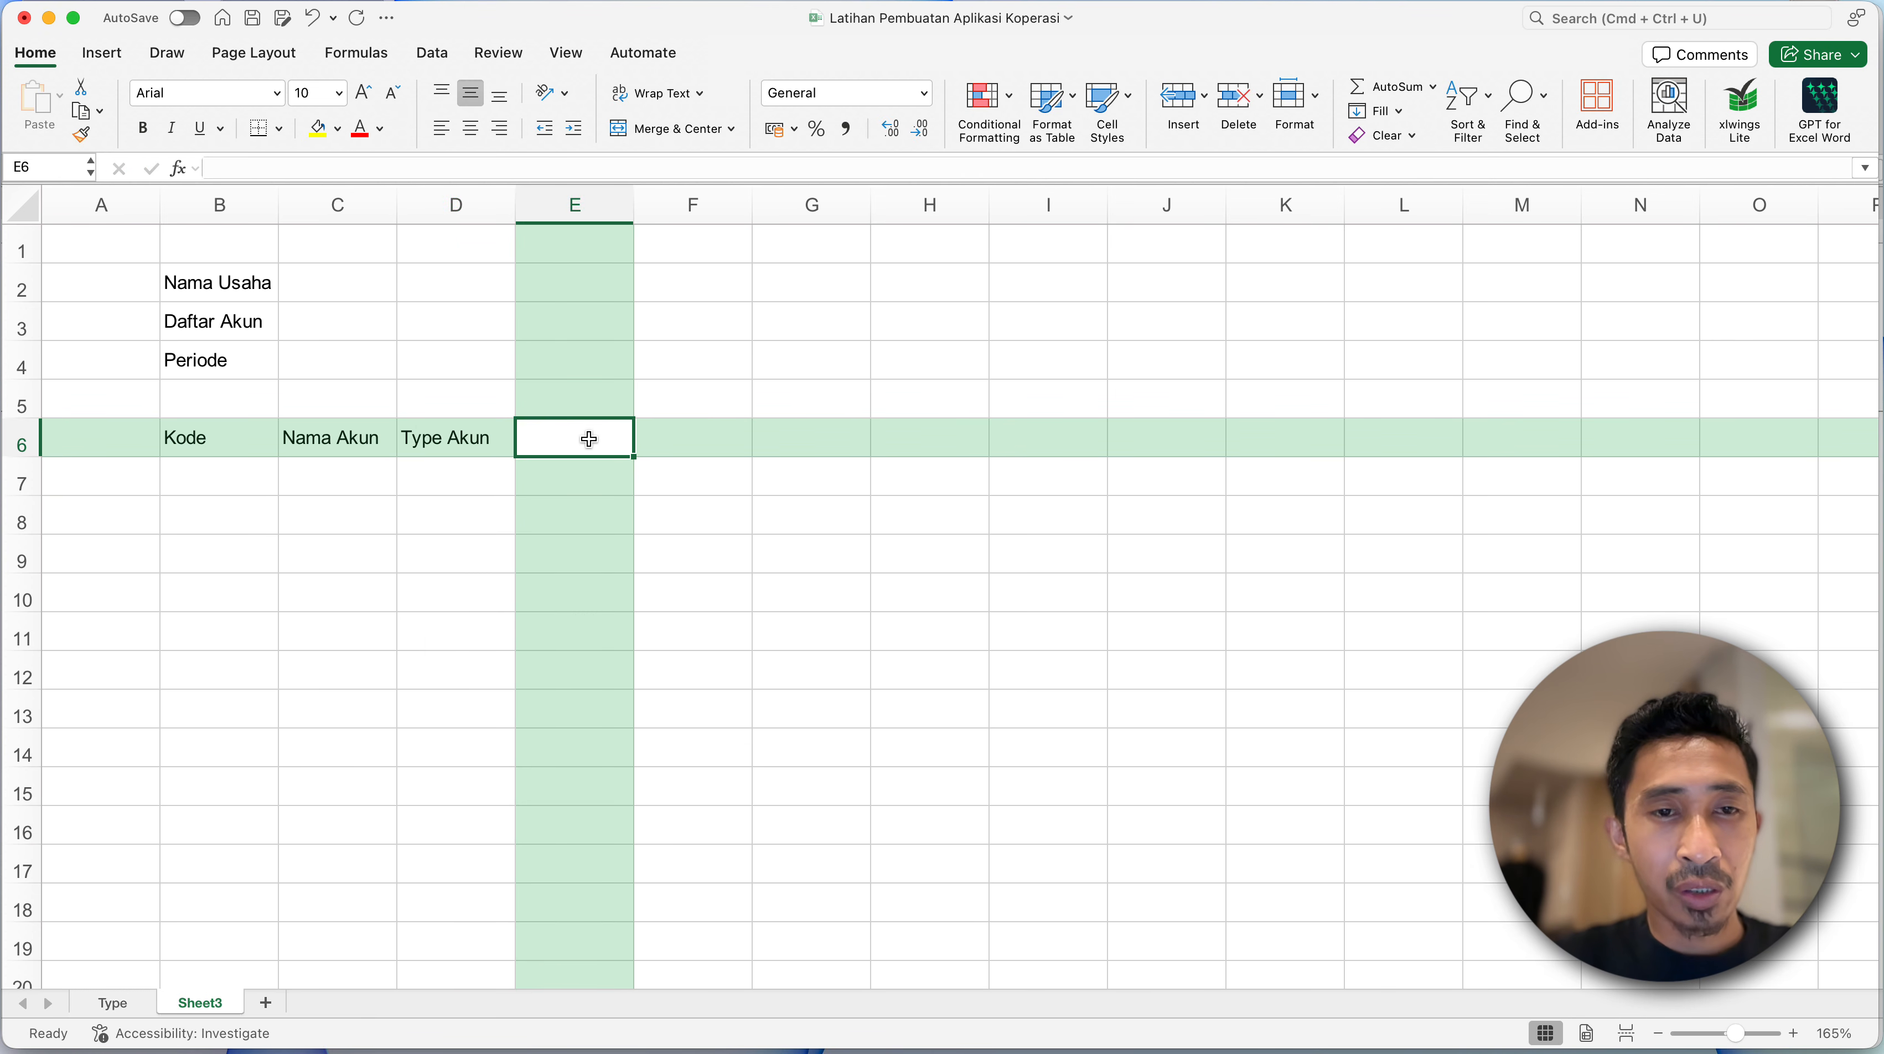
pyautogui.write('Sald')
pyautogui.write('o Awal Debiy')
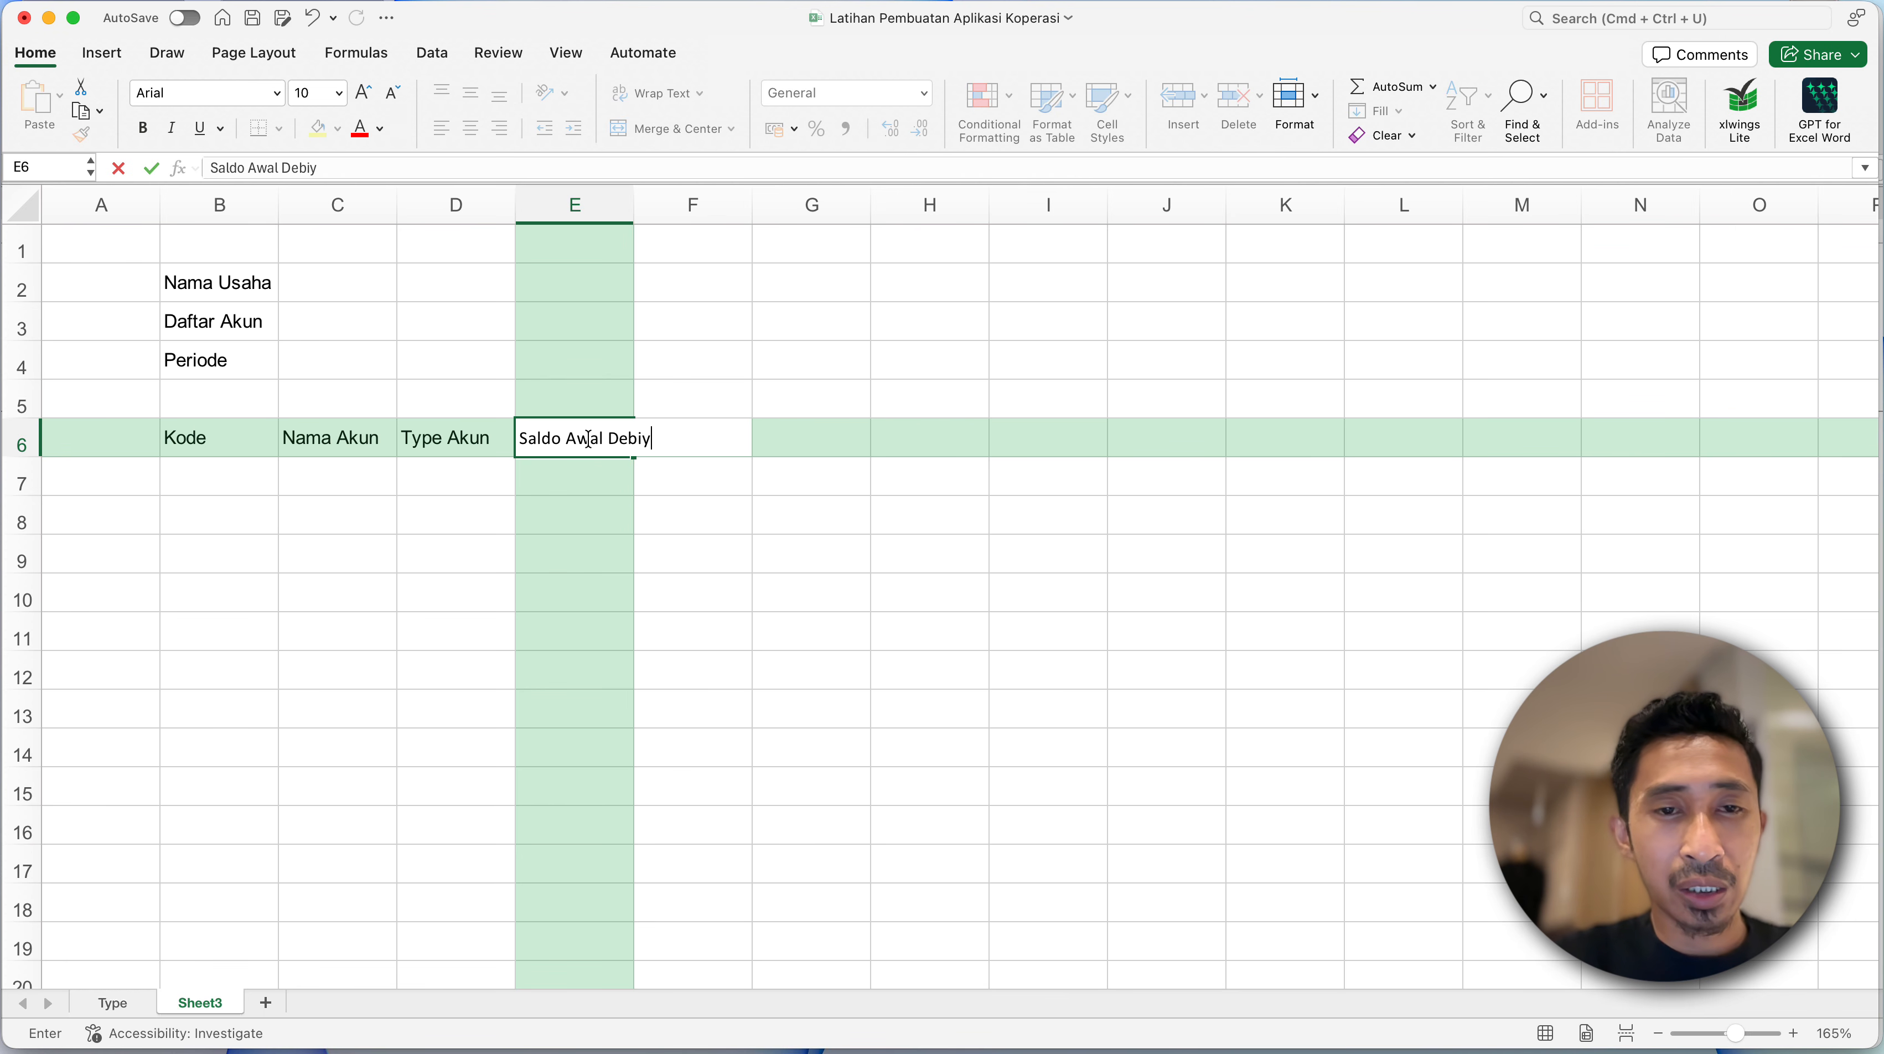
pyautogui.press('Return')
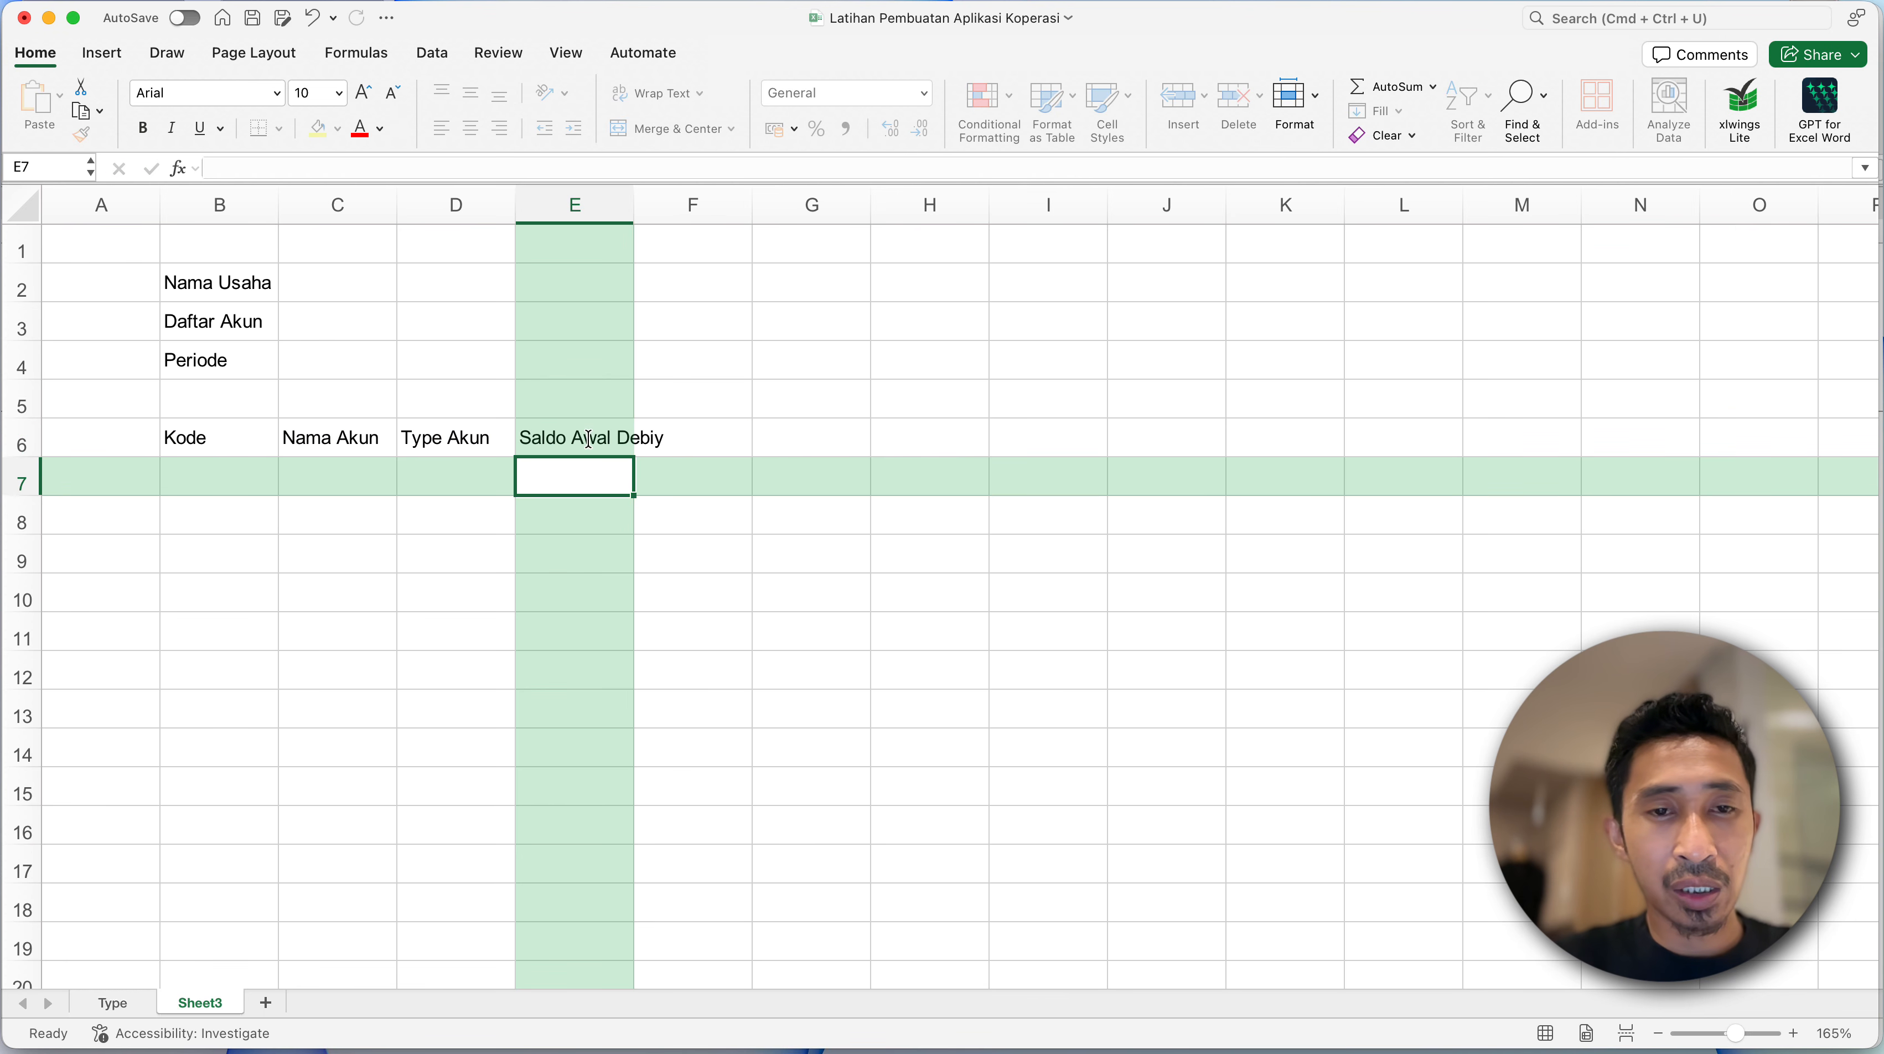
pyautogui.doubleClick(600, 439)
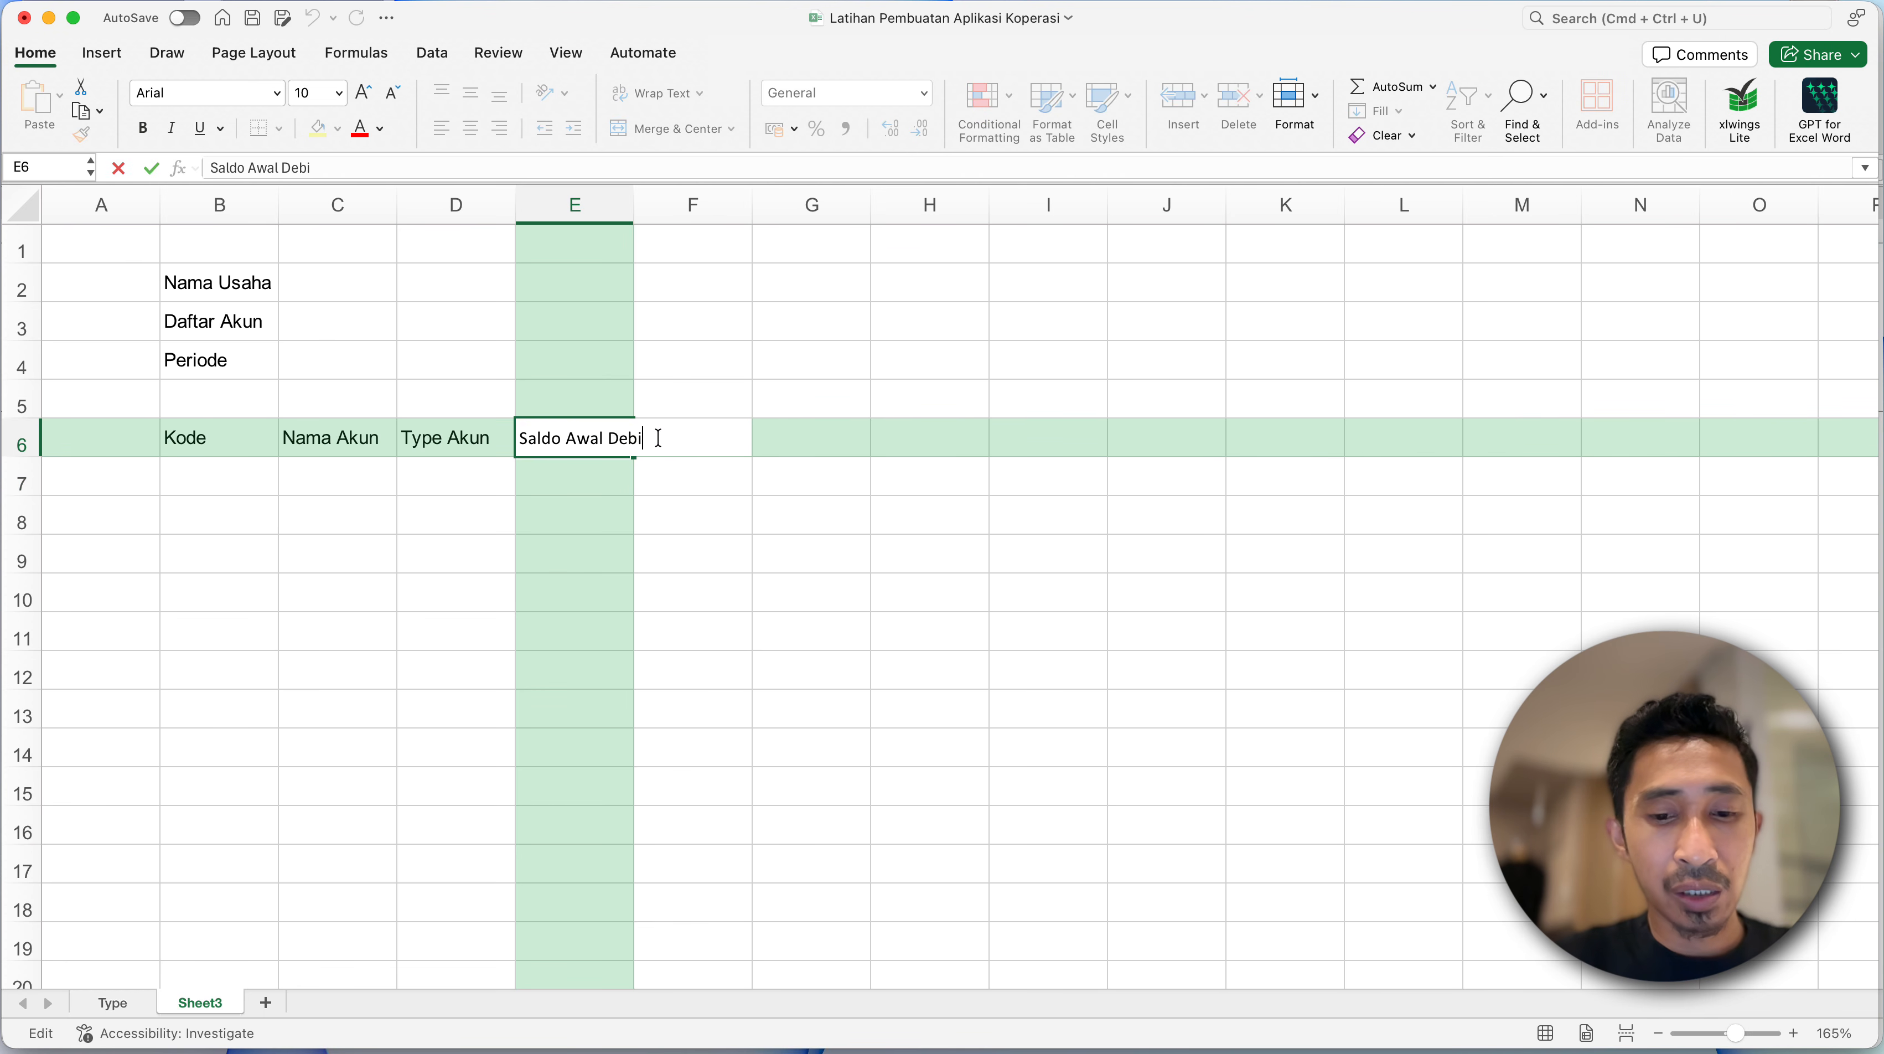
pyautogui.press('Return')
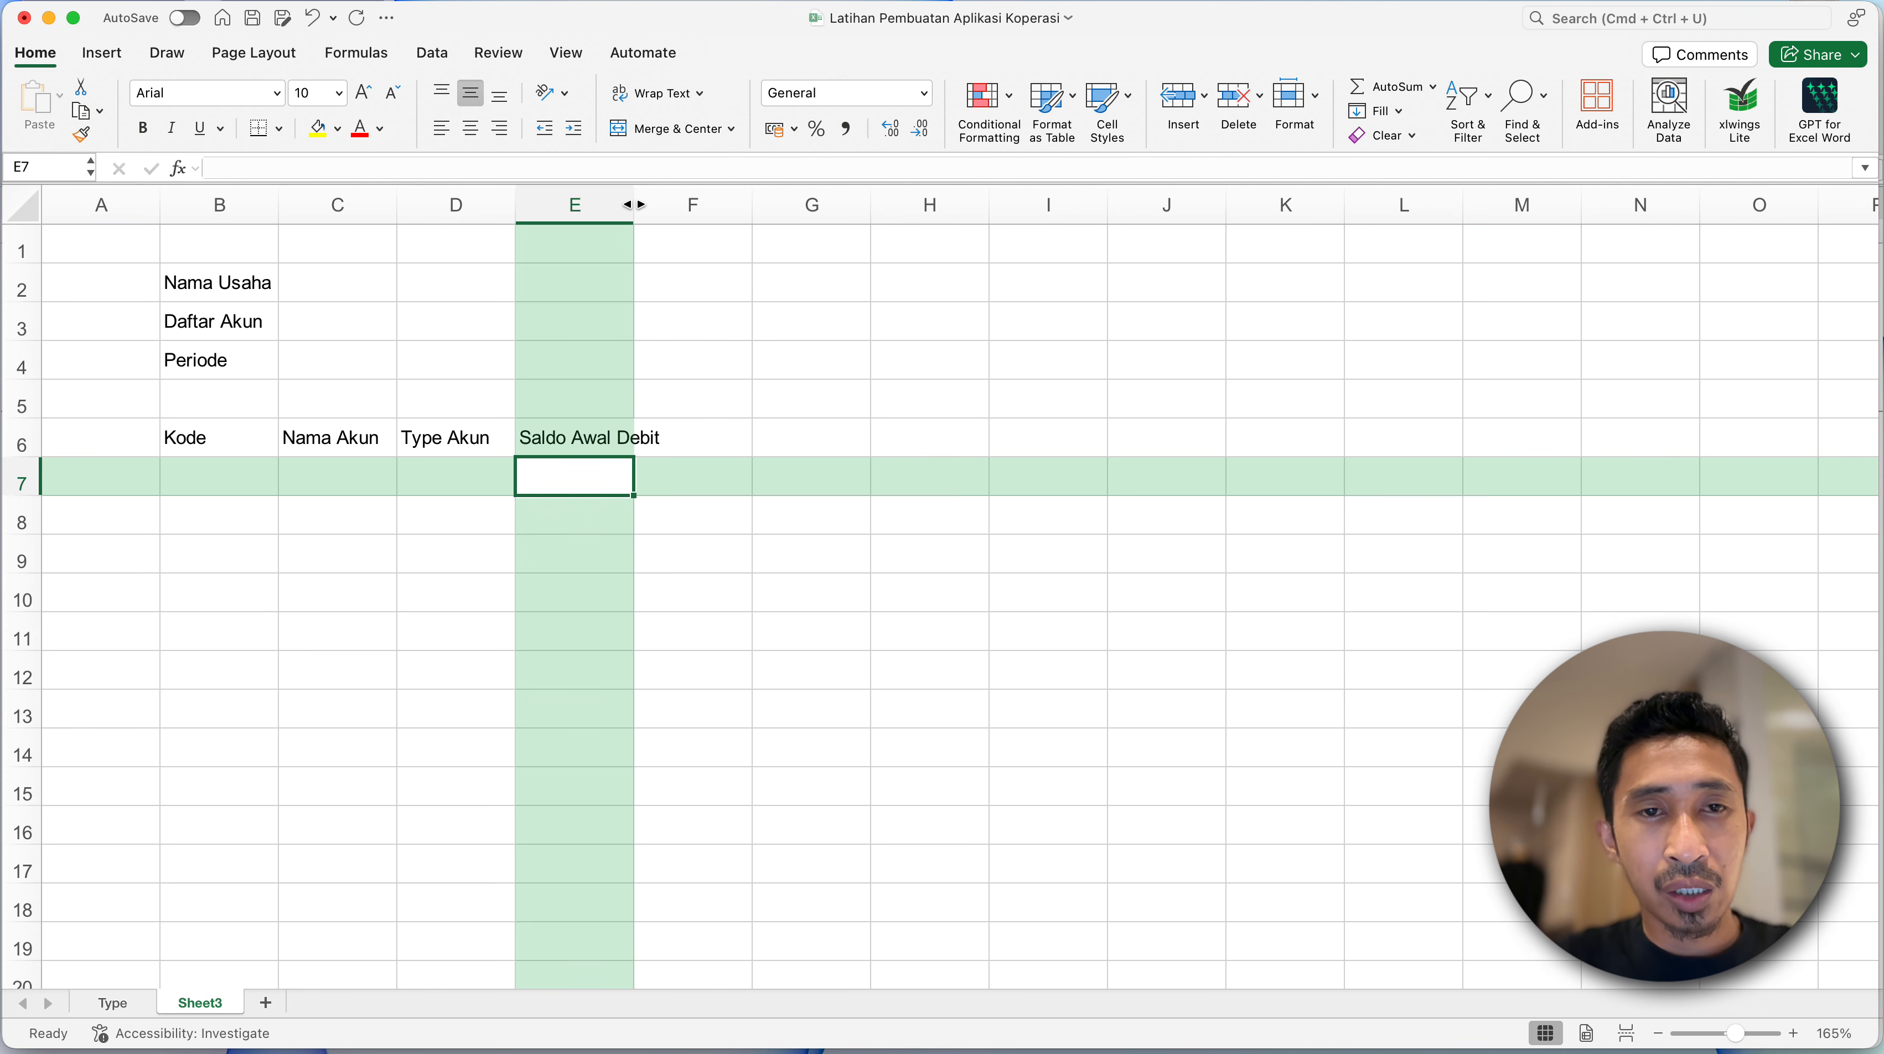
pyautogui.moveTo(634, 206); pyautogui.dragTo(671, 215)
# - Enter the heading Saldo Awal Kredit in F6 and widen column F to fit it
pyautogui.click(719, 442)
pyautogui.write('S')
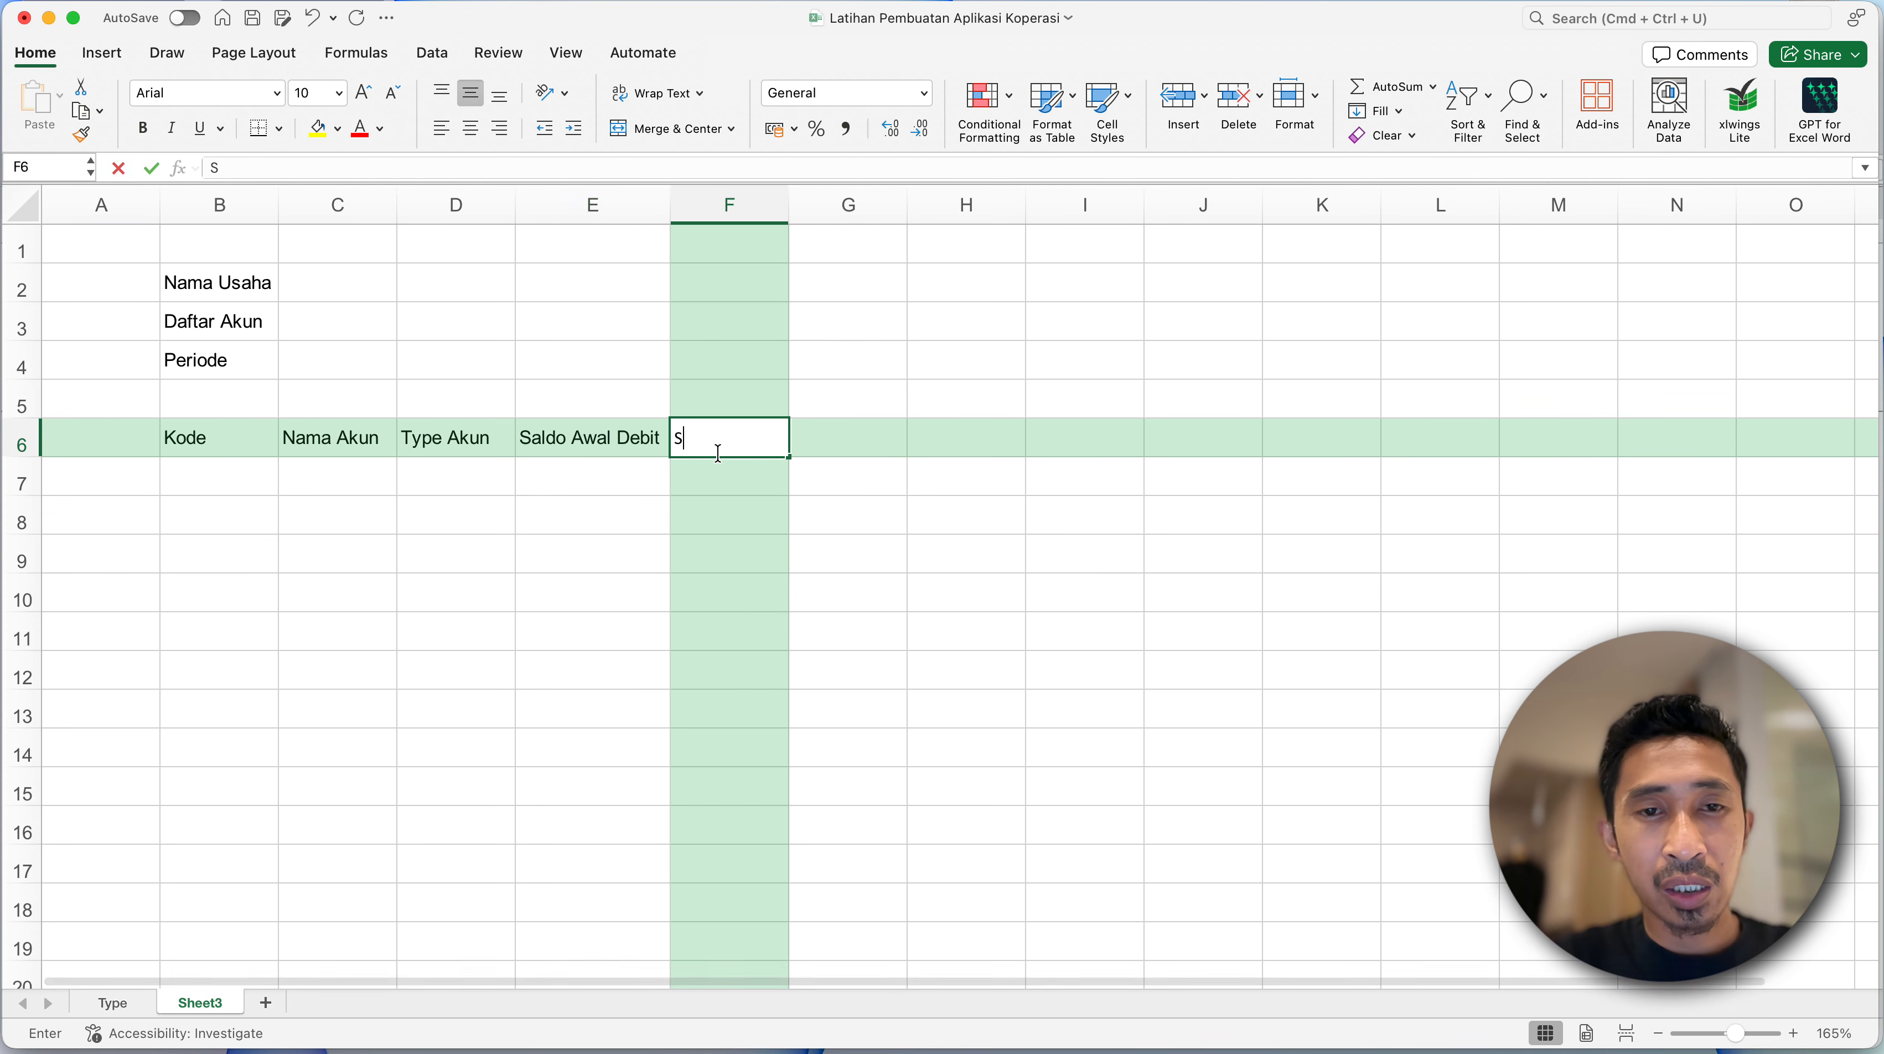
pyautogui.write('aldo Awal K')
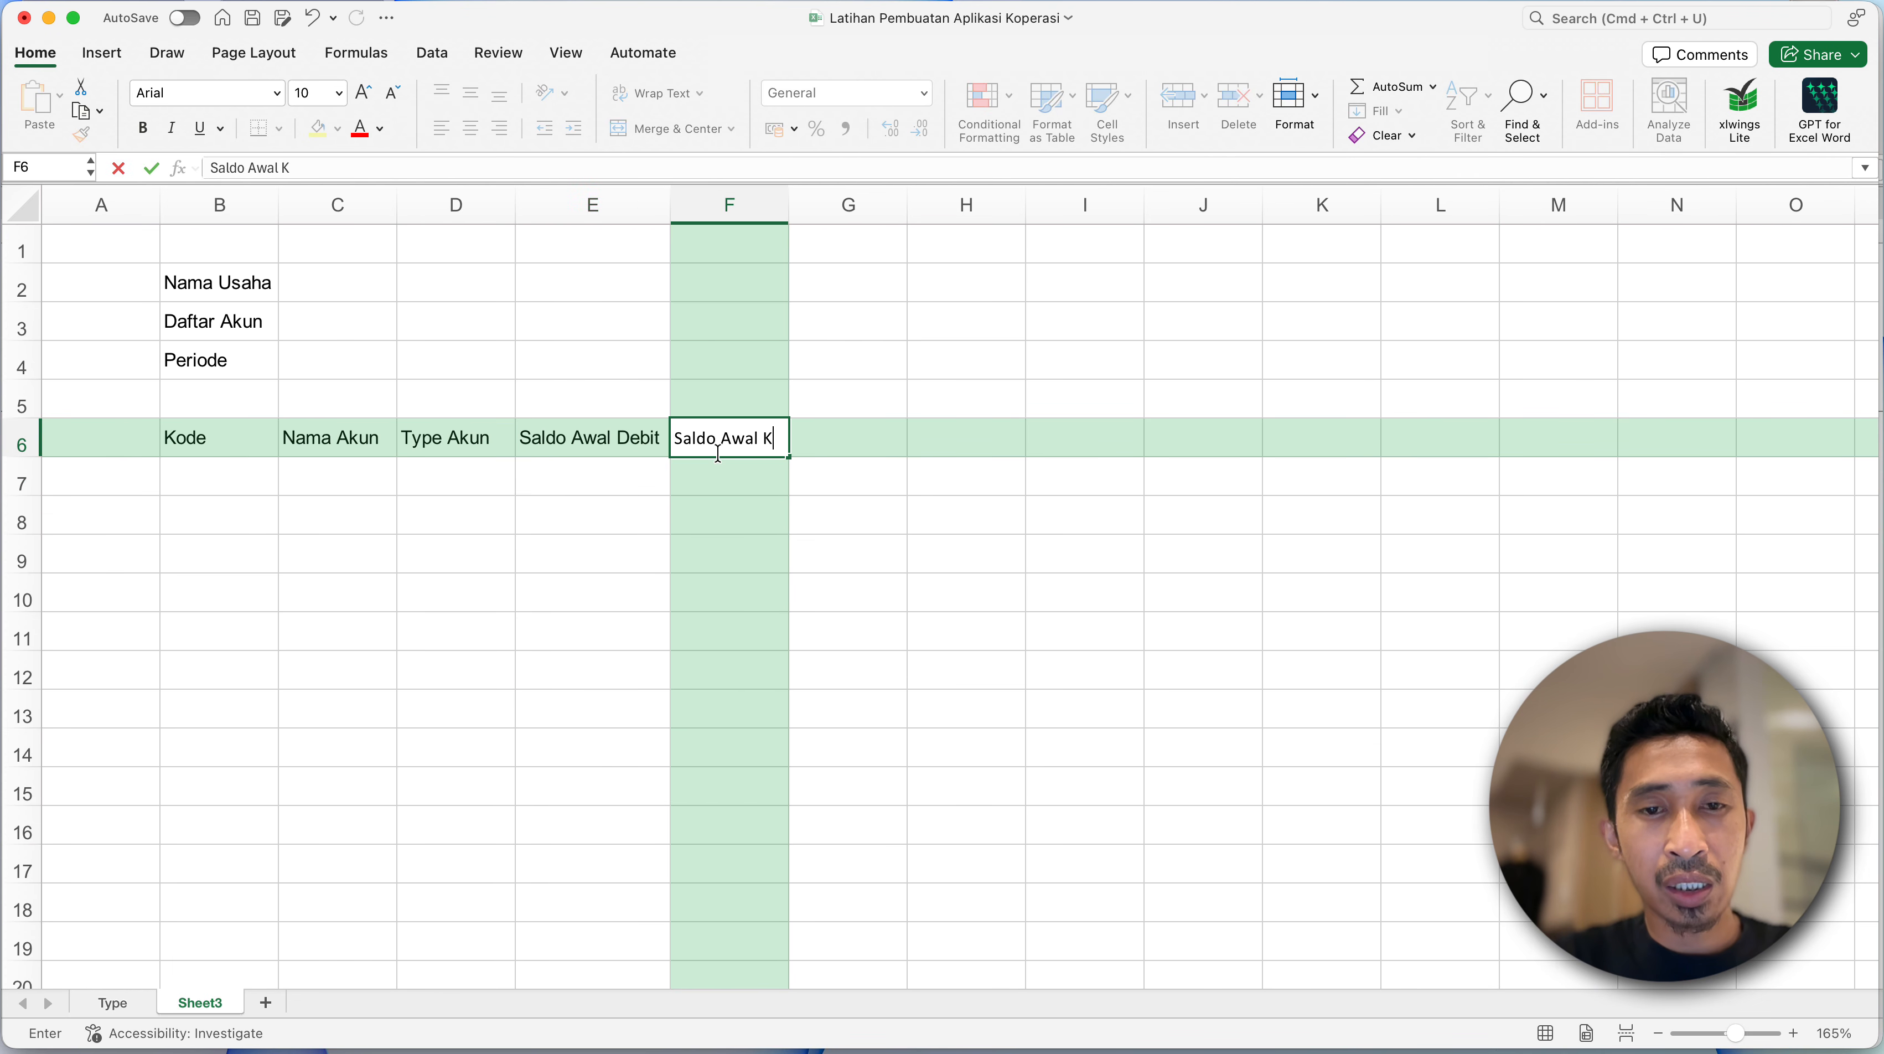
pyautogui.write('redit')
pyautogui.press('Return')
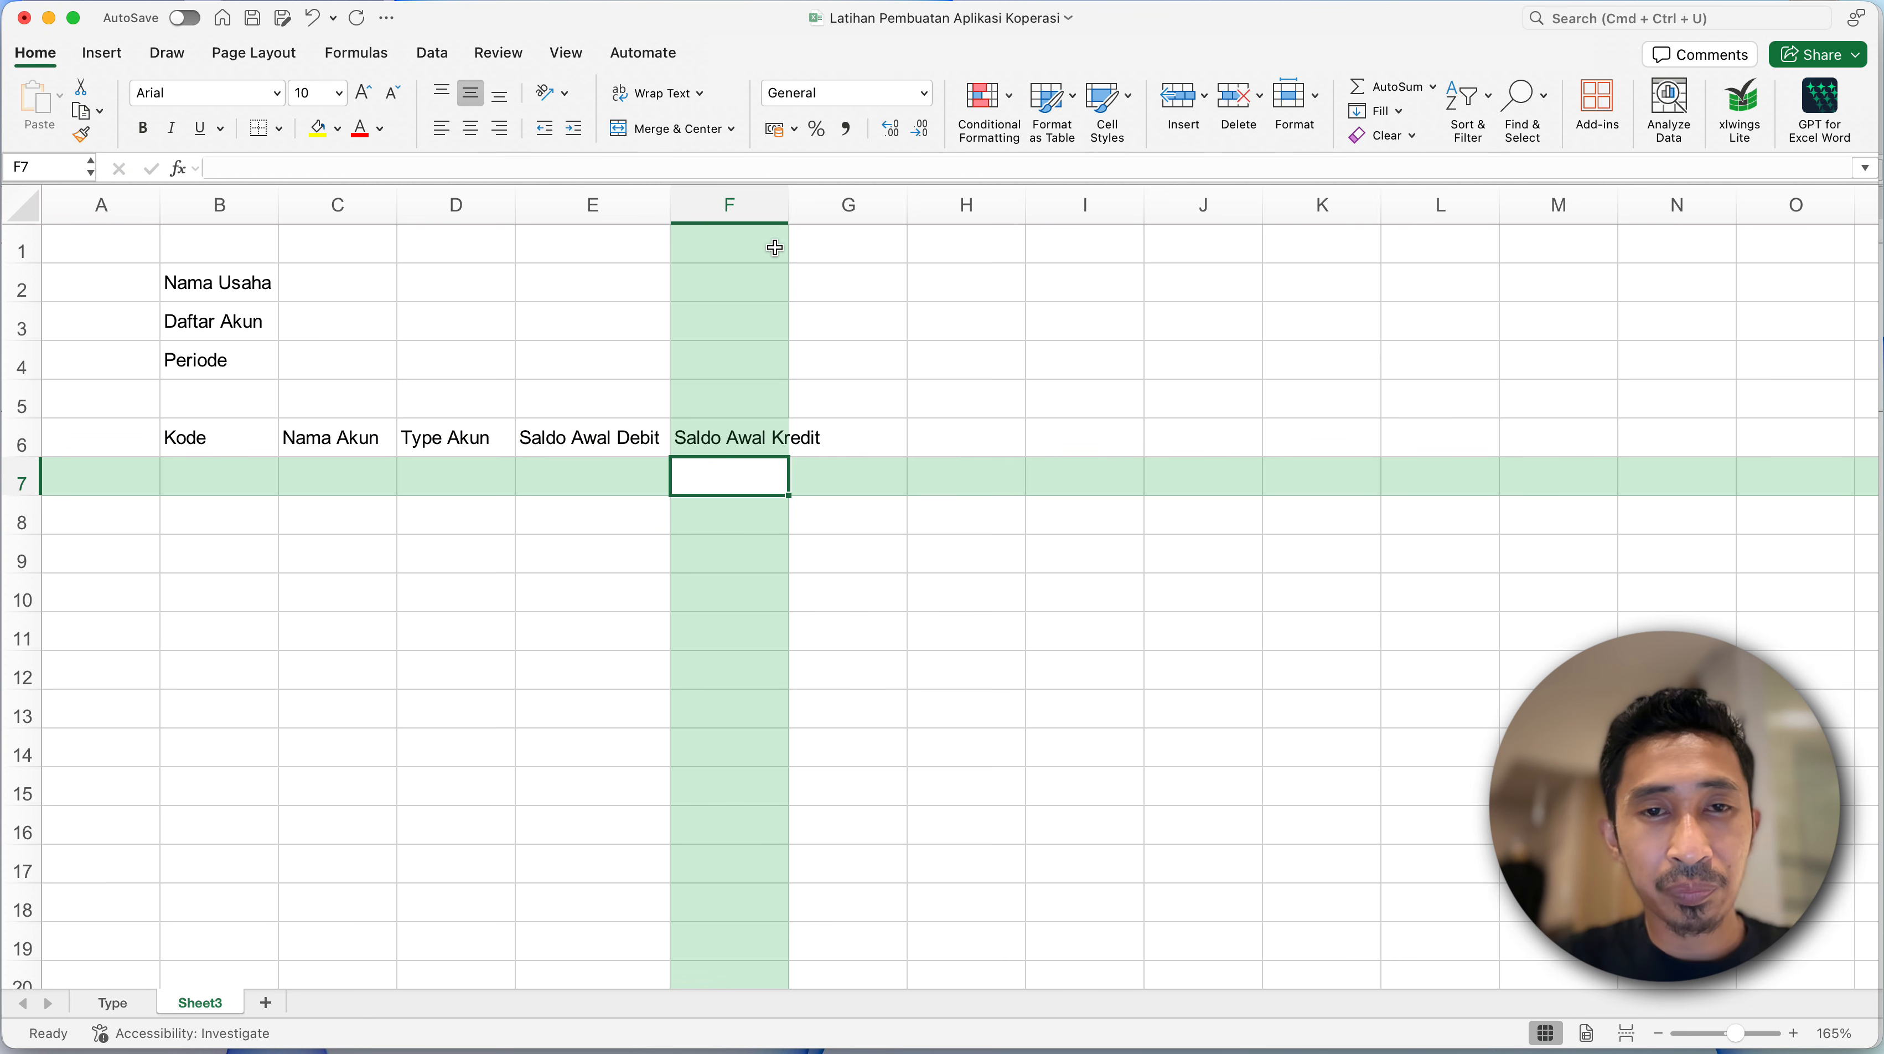
pyautogui.moveTo(787, 214); pyautogui.dragTo(833, 214)
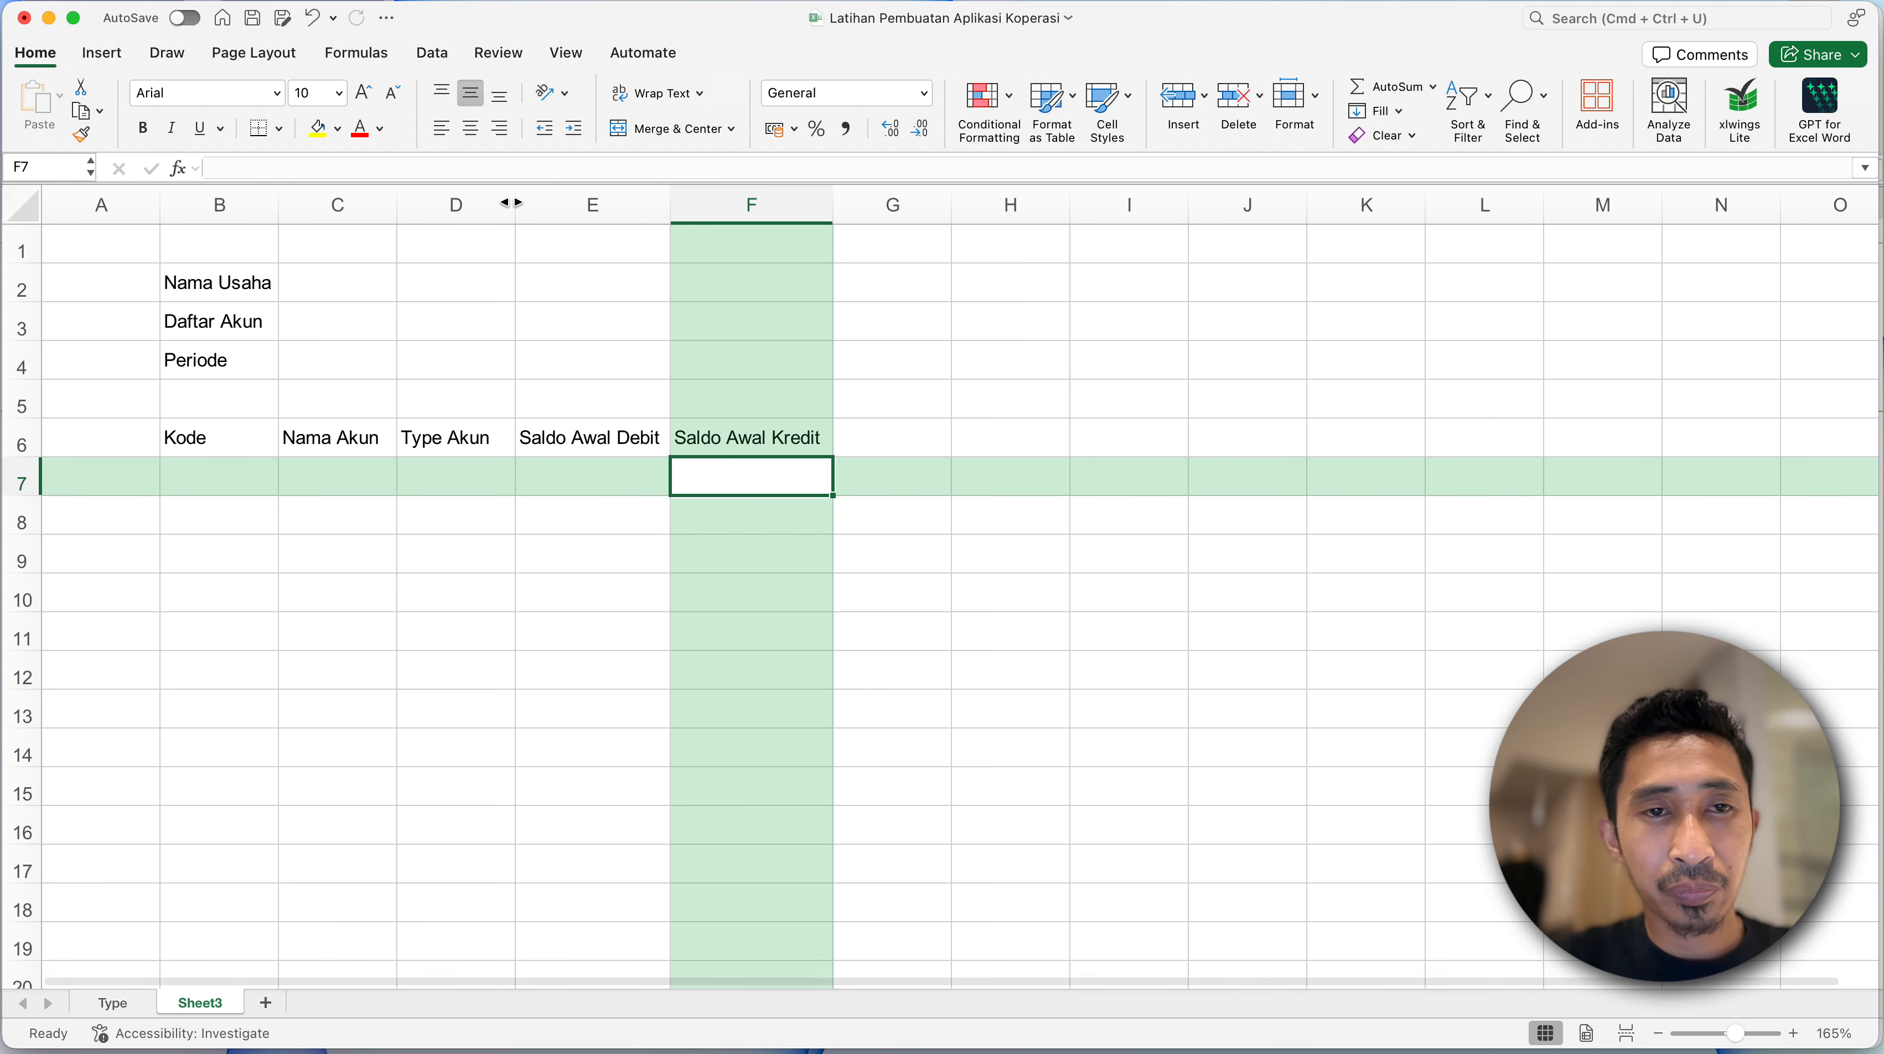
# - Widen column D by about two thirds and column C to nearly three times its width
pyautogui.moveTo(515, 207); pyautogui.dragTo(594, 207)
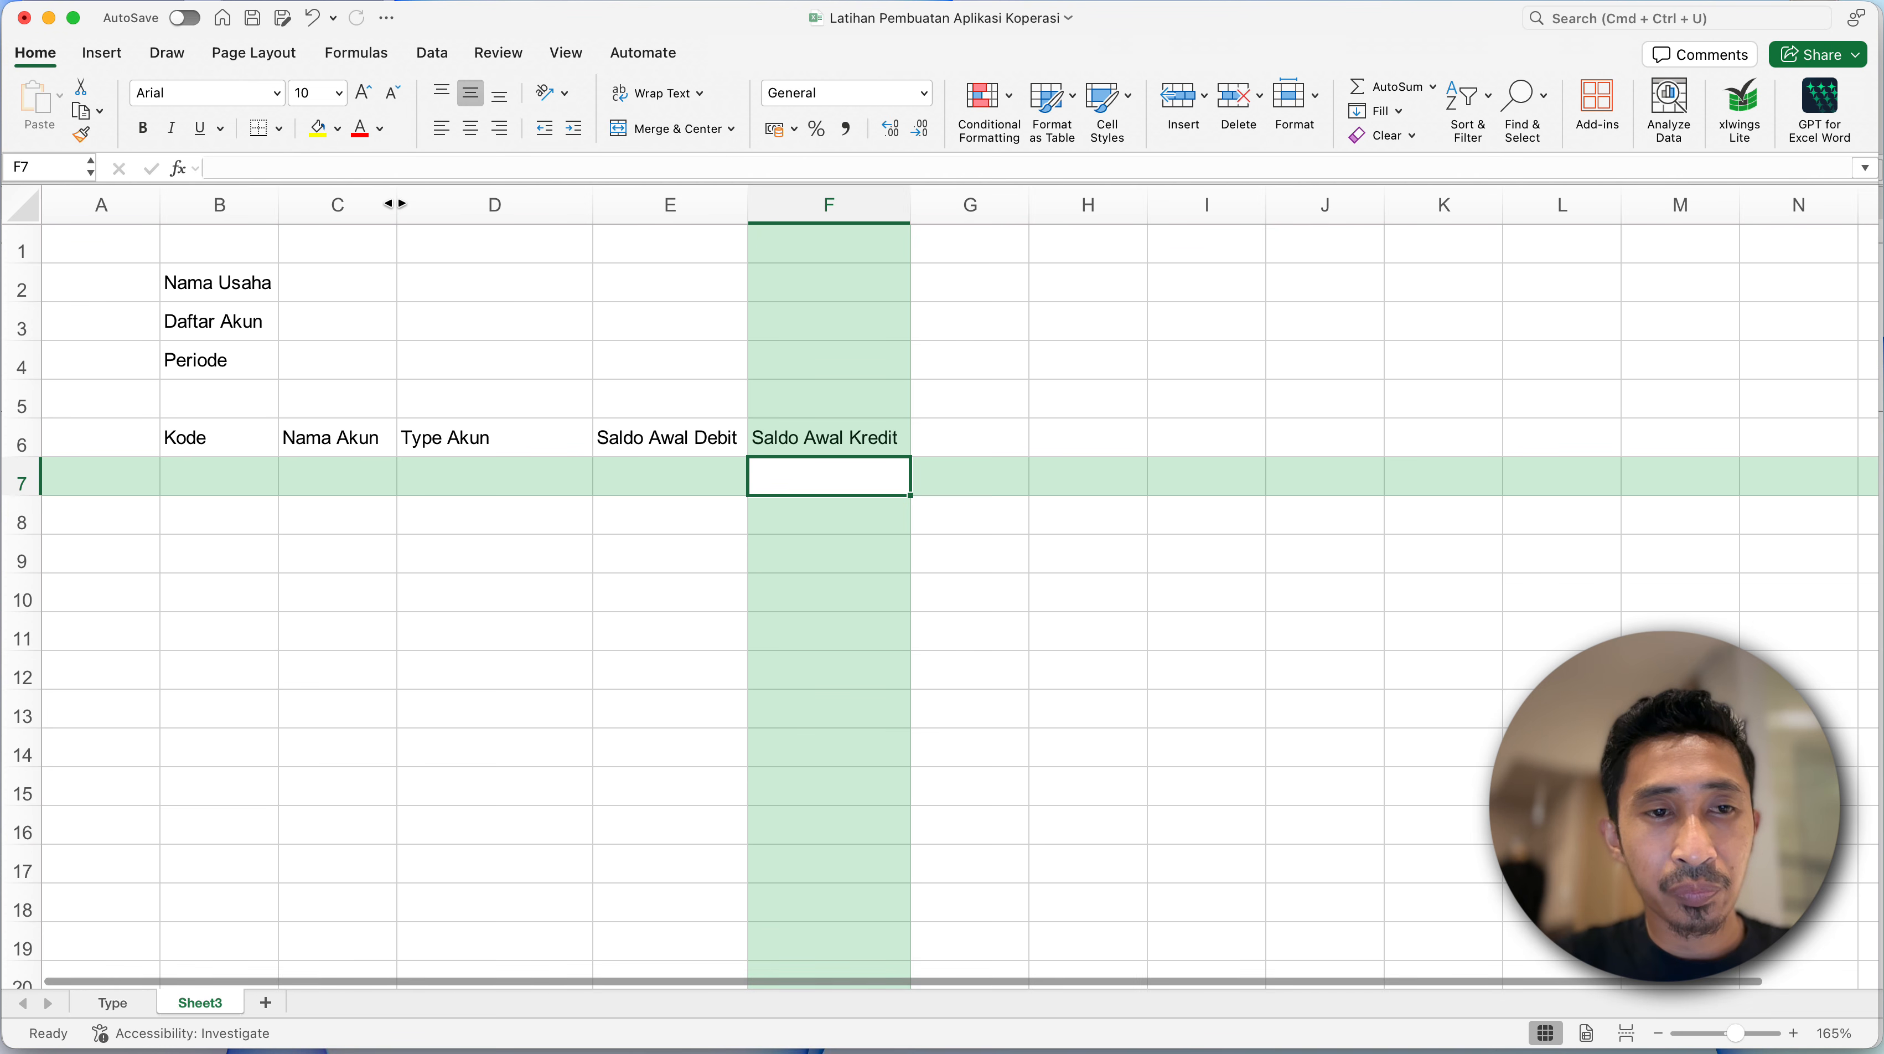
pyautogui.moveTo(396, 207); pyautogui.dragTo(612, 214)
pyautogui.click(385, 488)
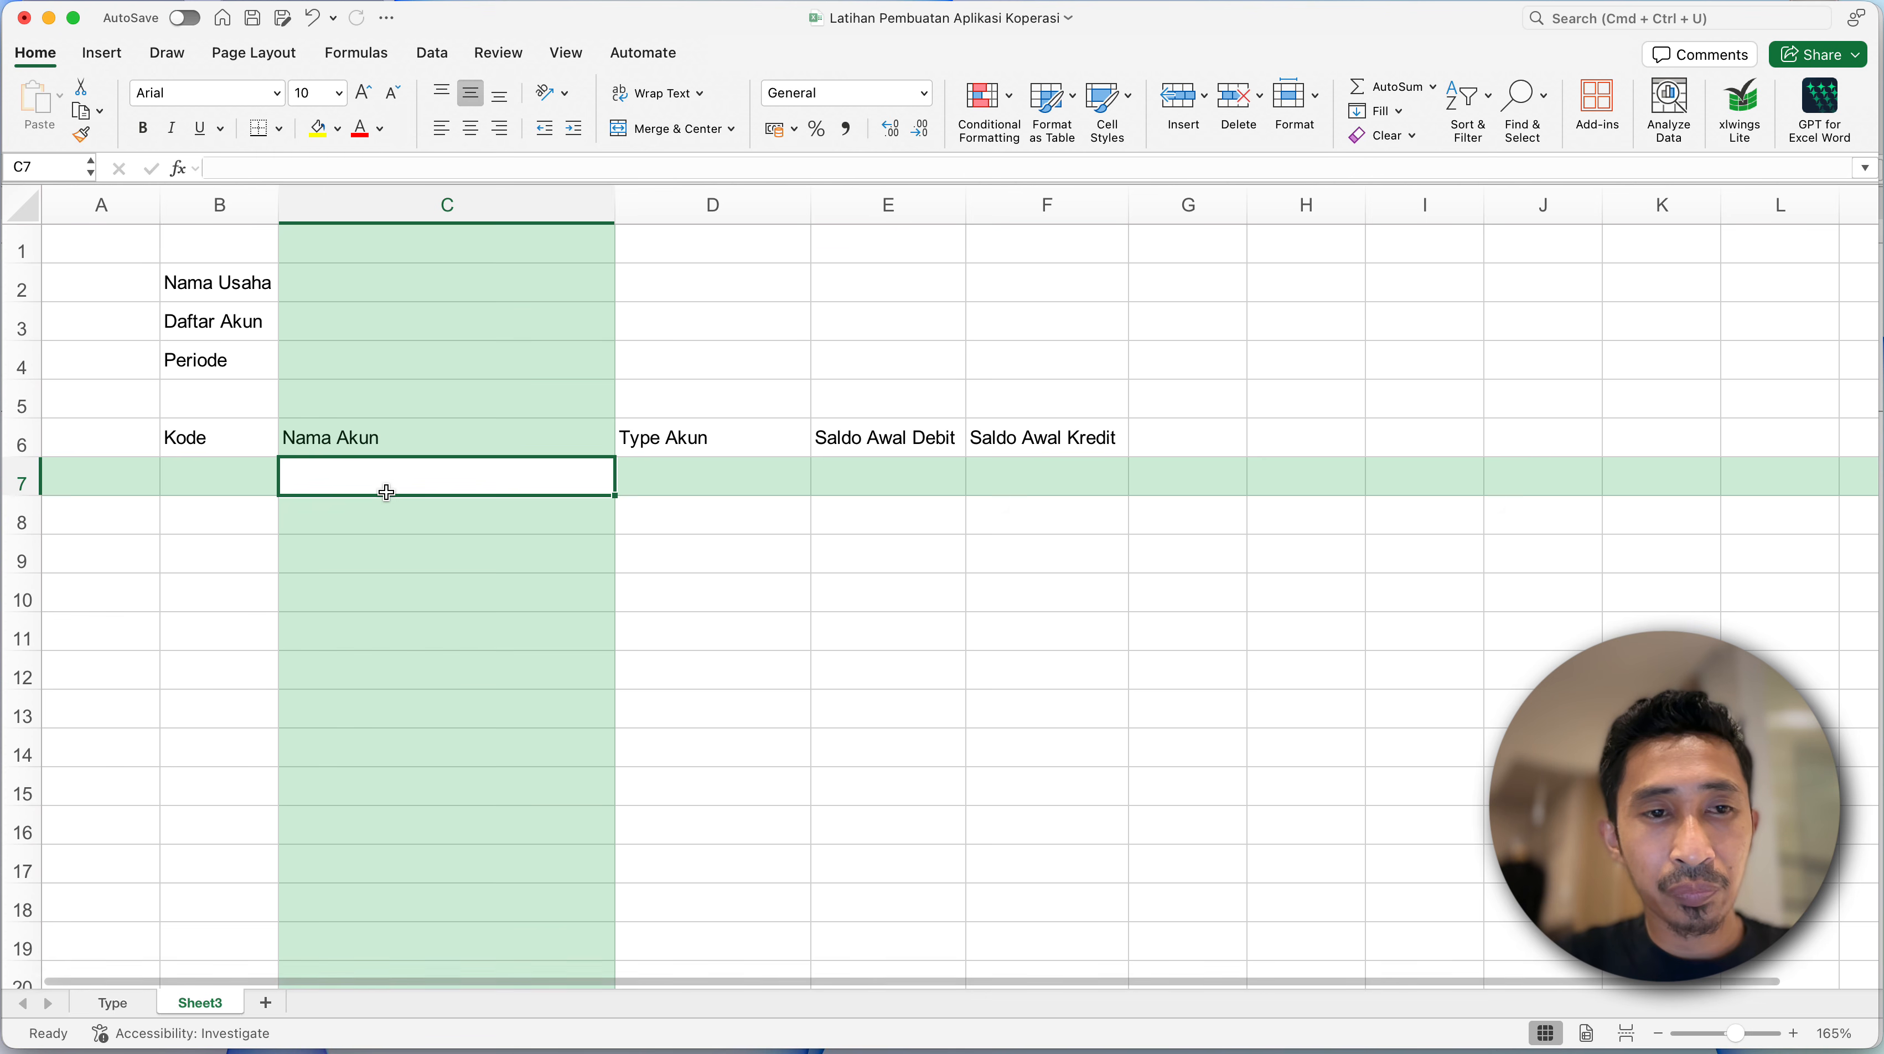
# - Make the column headings in B6:F6 and the sheet headings in B2:B4 bold
pyautogui.moveTo(201, 428); pyautogui.dragTo(463, 461)
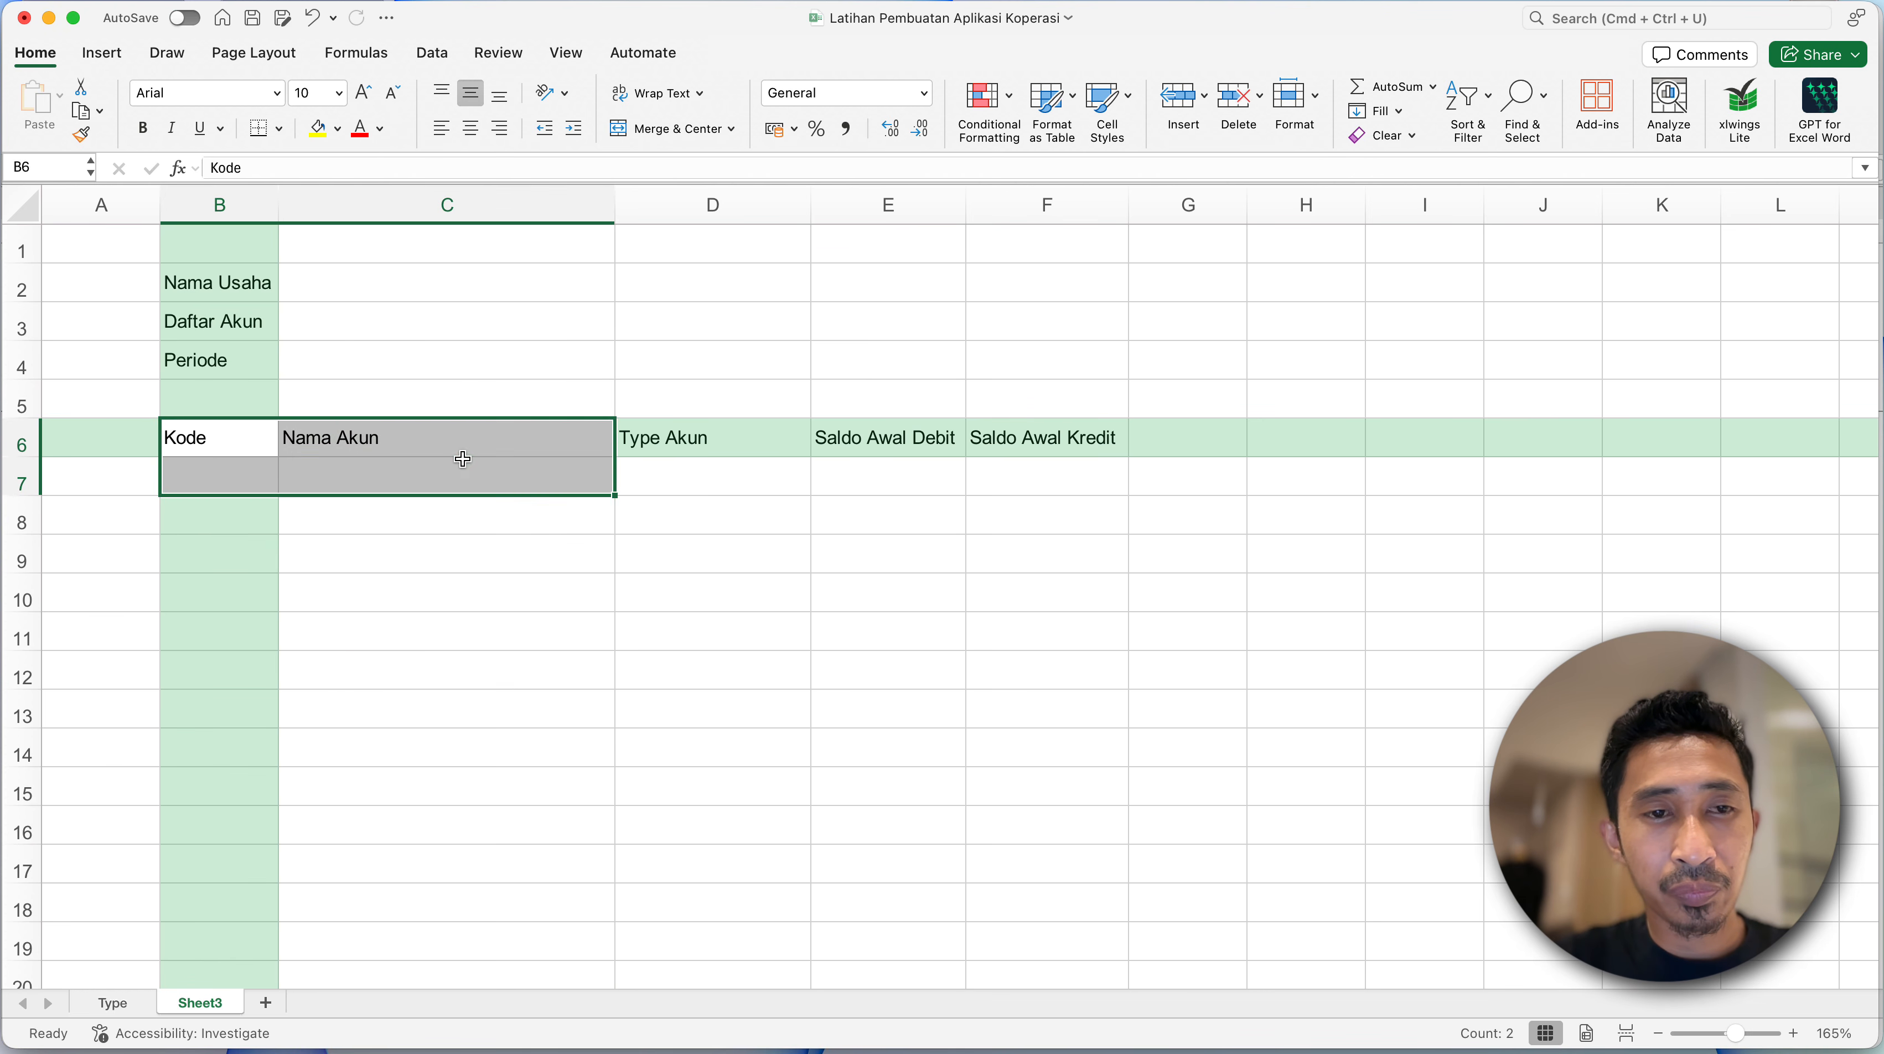
pyautogui.keyDown('shift'); pyautogui.click(1023, 435); pyautogui.keyUp('shift')
pyautogui.press('super+b')
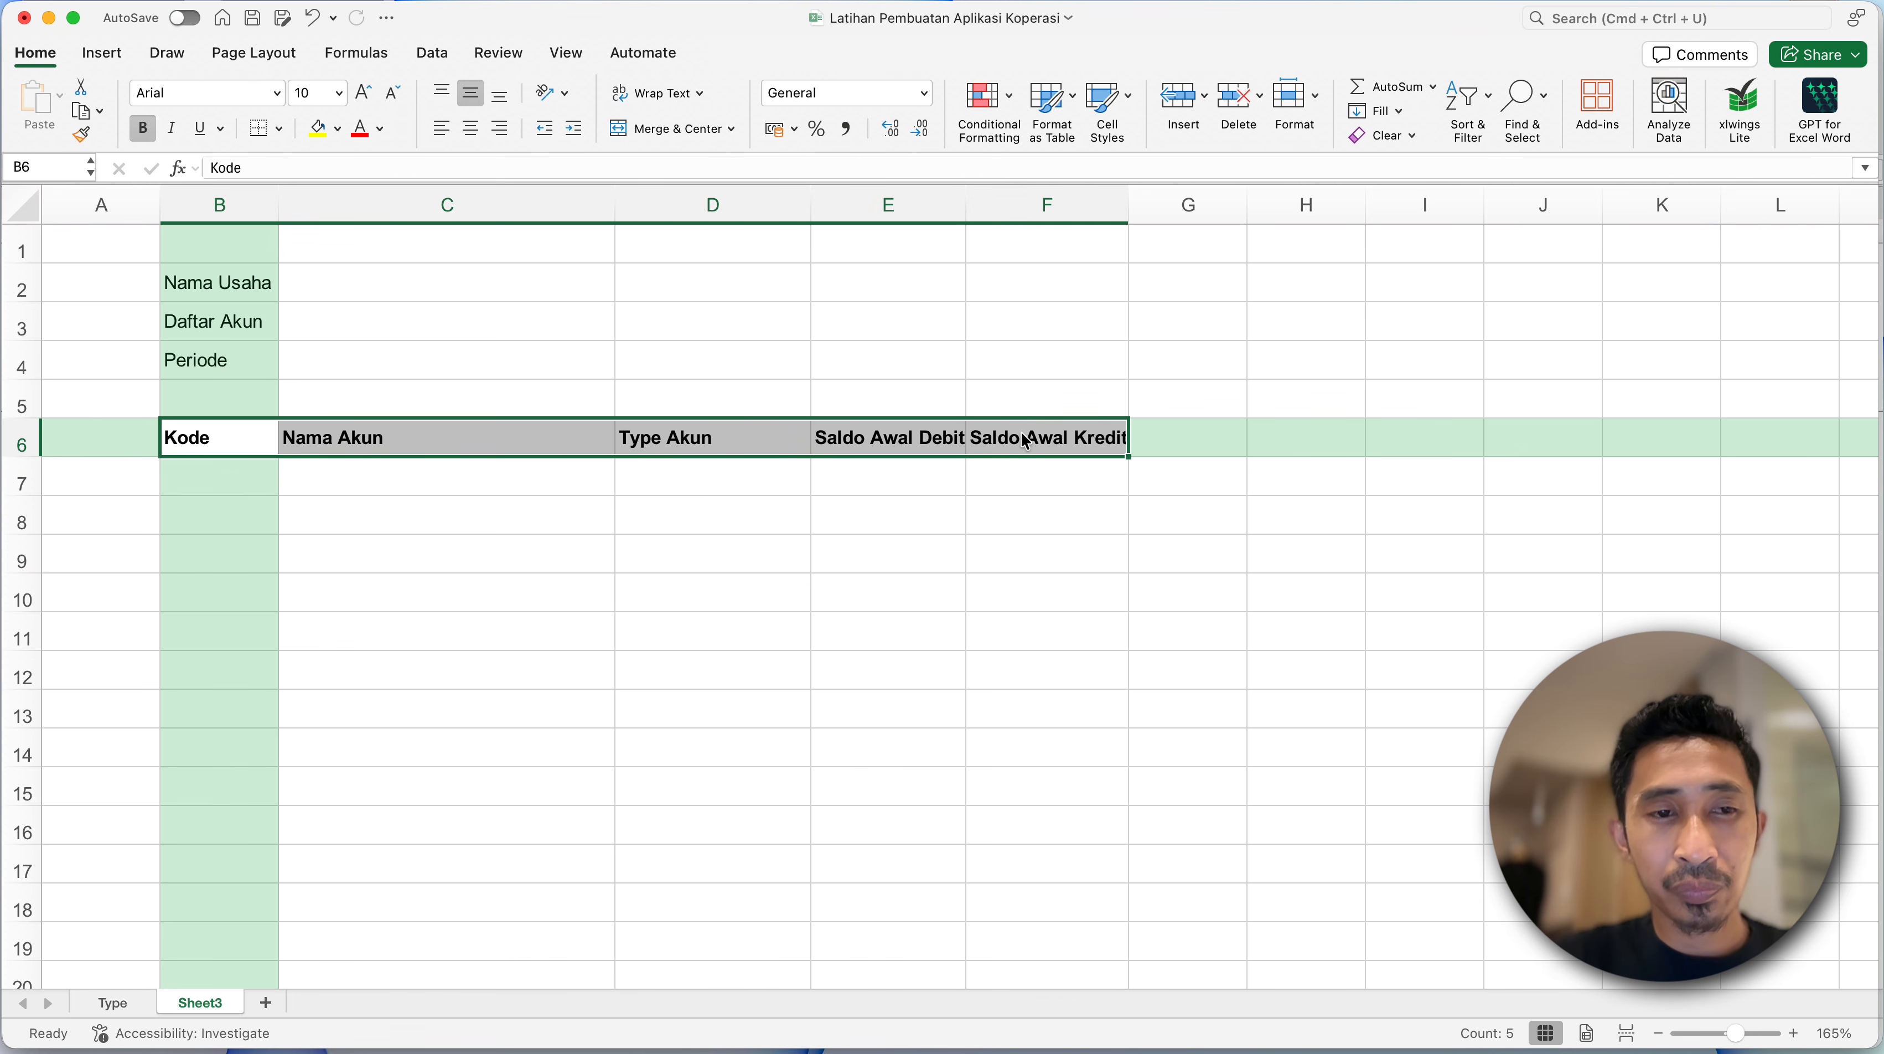
pyautogui.click(681, 570)
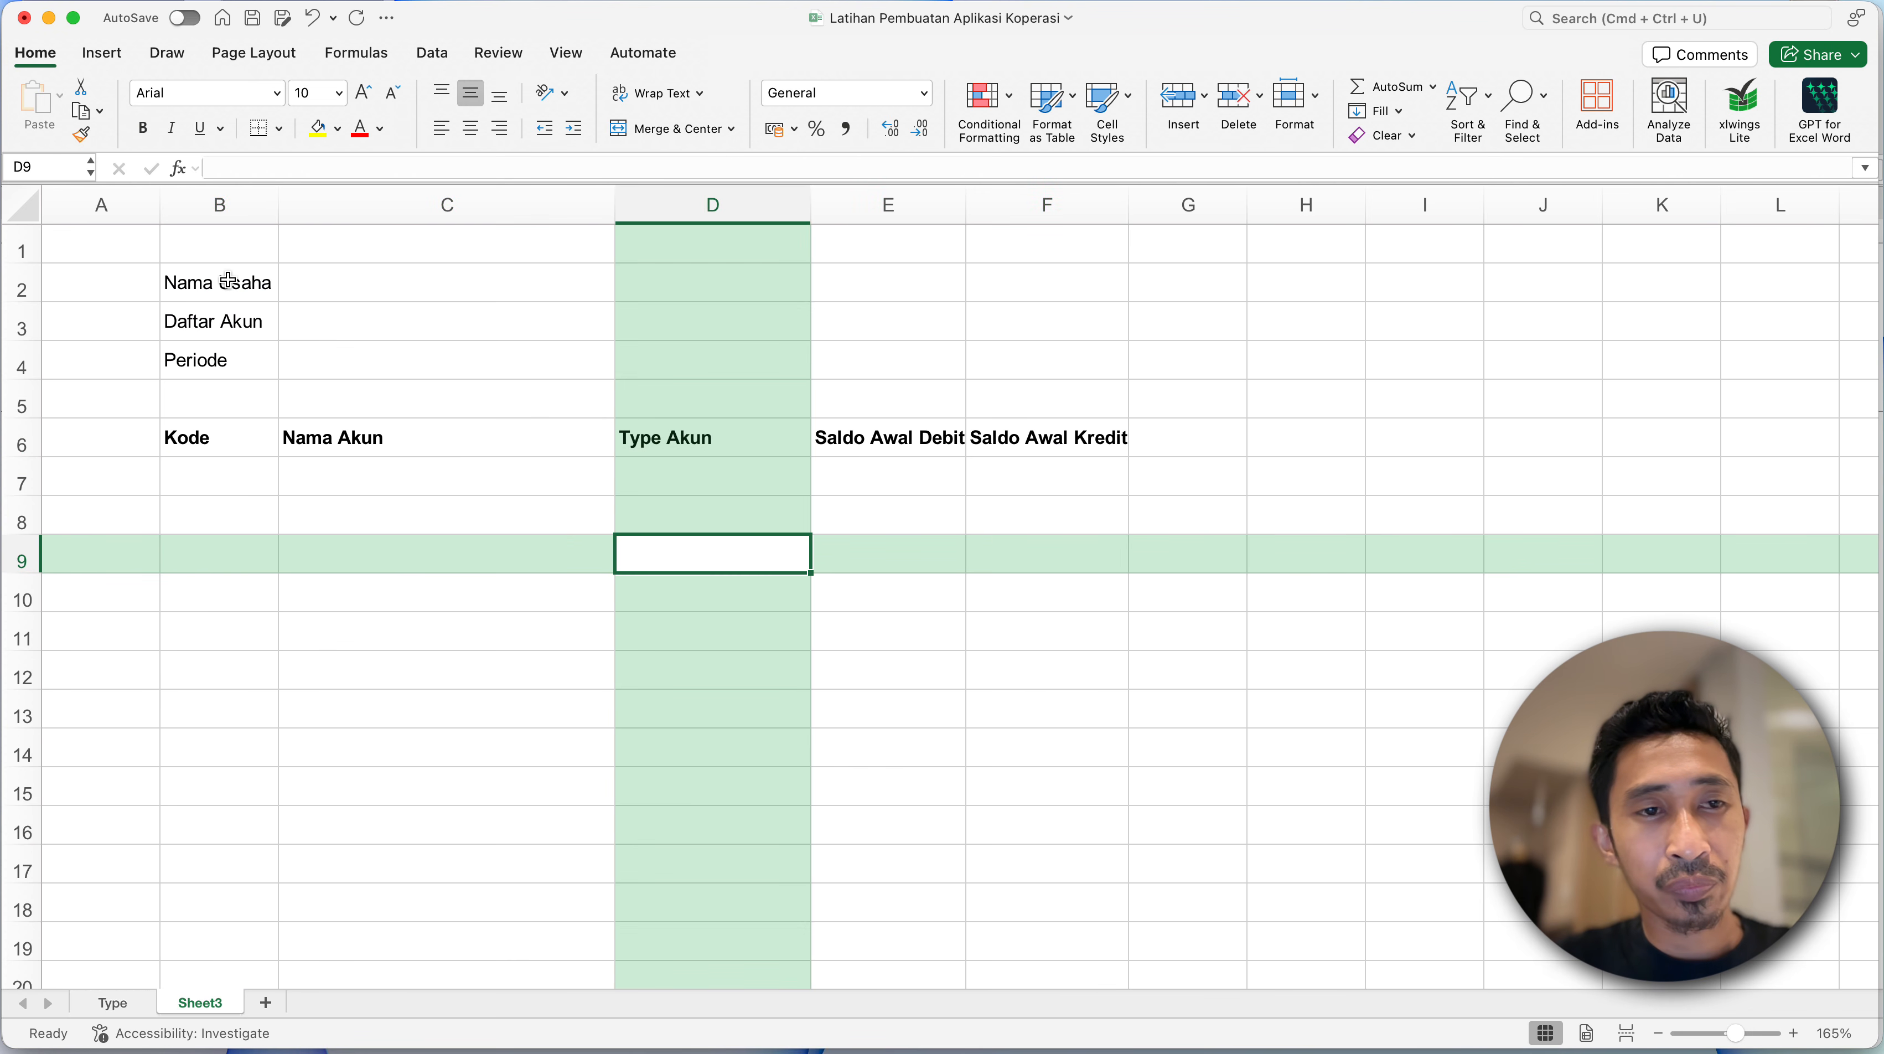
pyautogui.moveTo(230, 286); pyautogui.dragTo(223, 345)
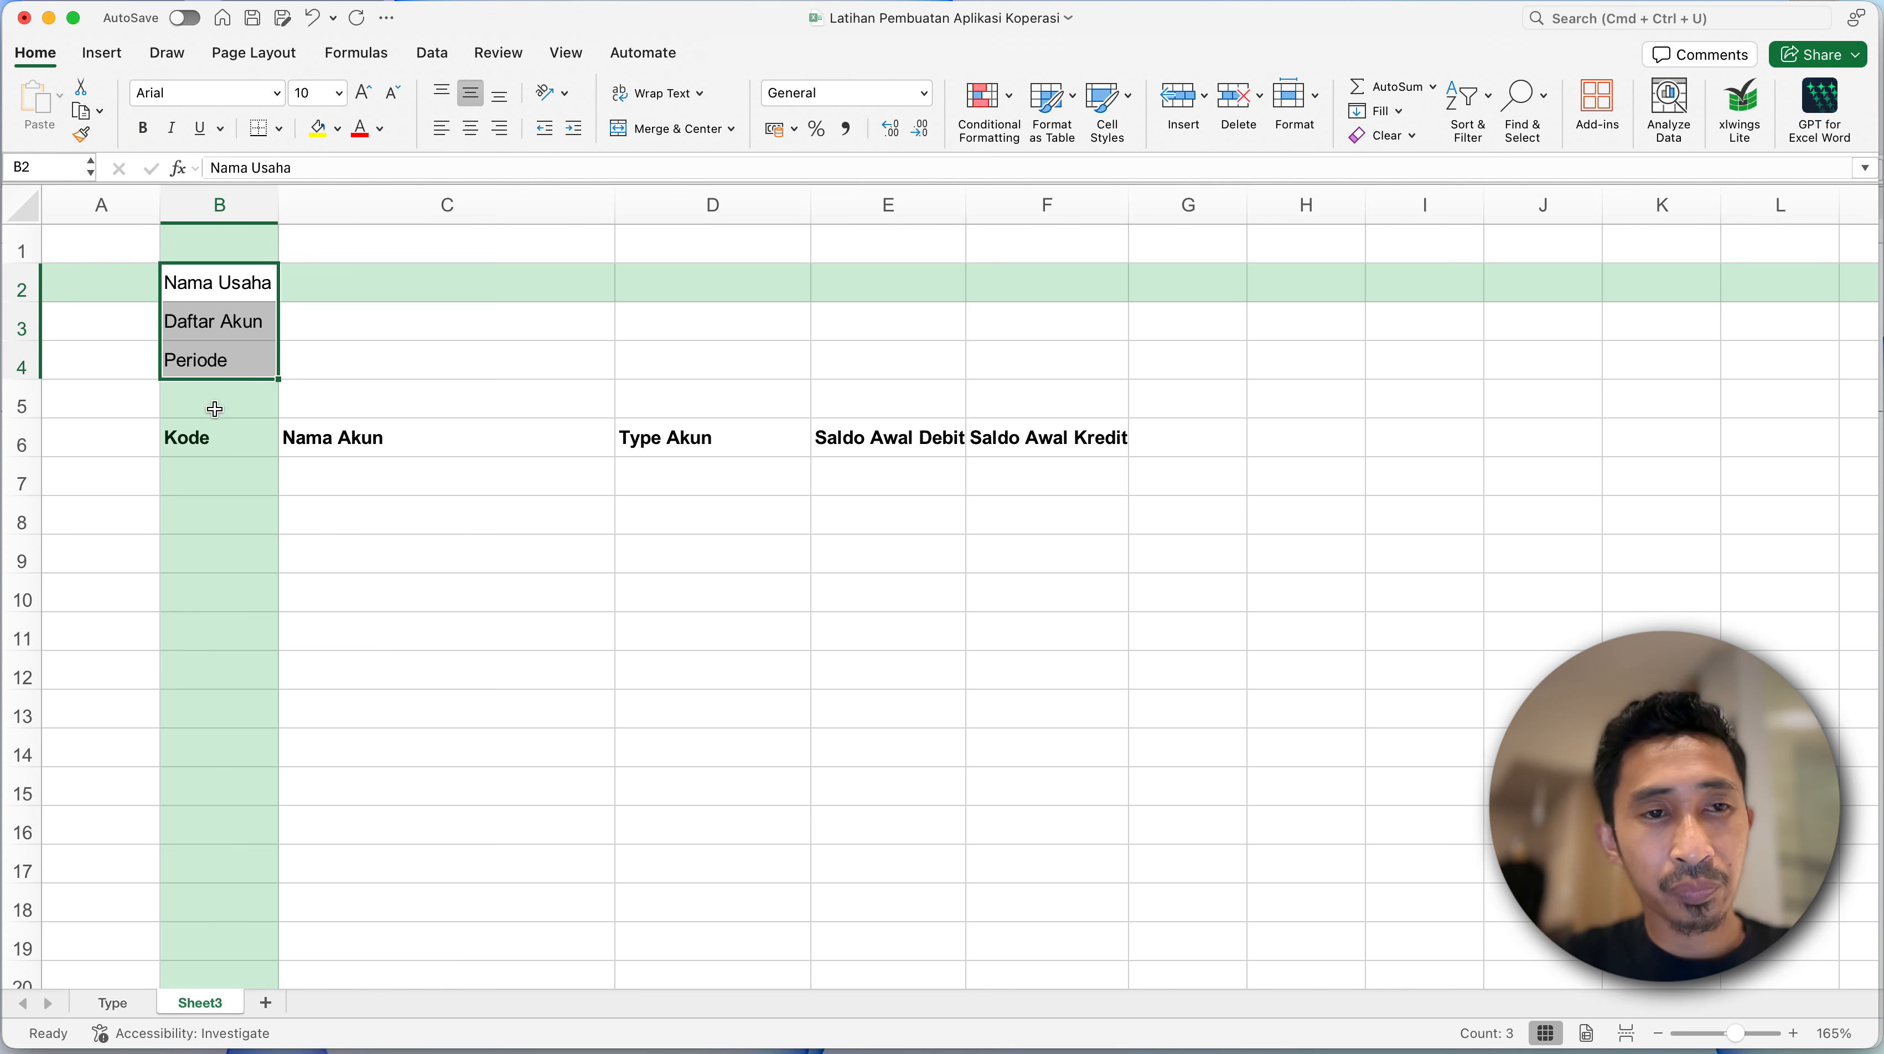
pyautogui.press('super+b')
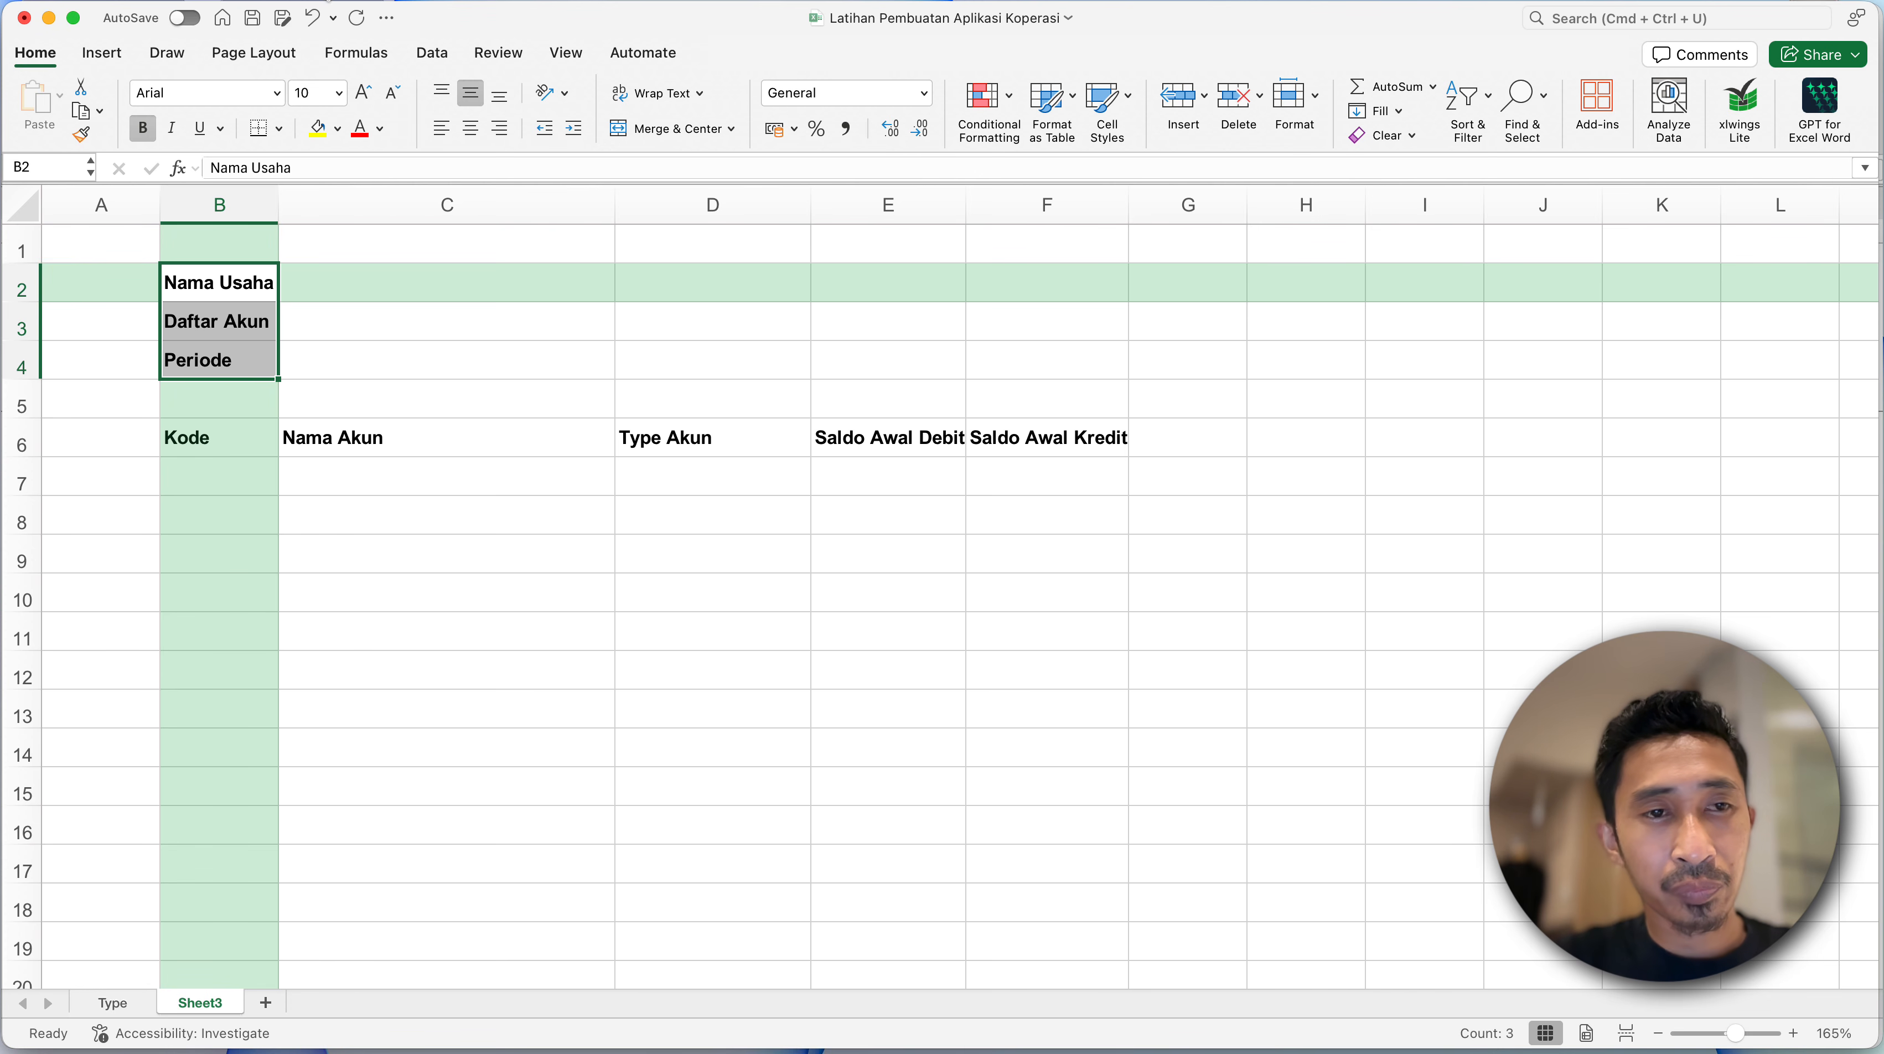
pyautogui.click(332, 296)
pyautogui.click(291, 398)
pyautogui.click(236, 461)
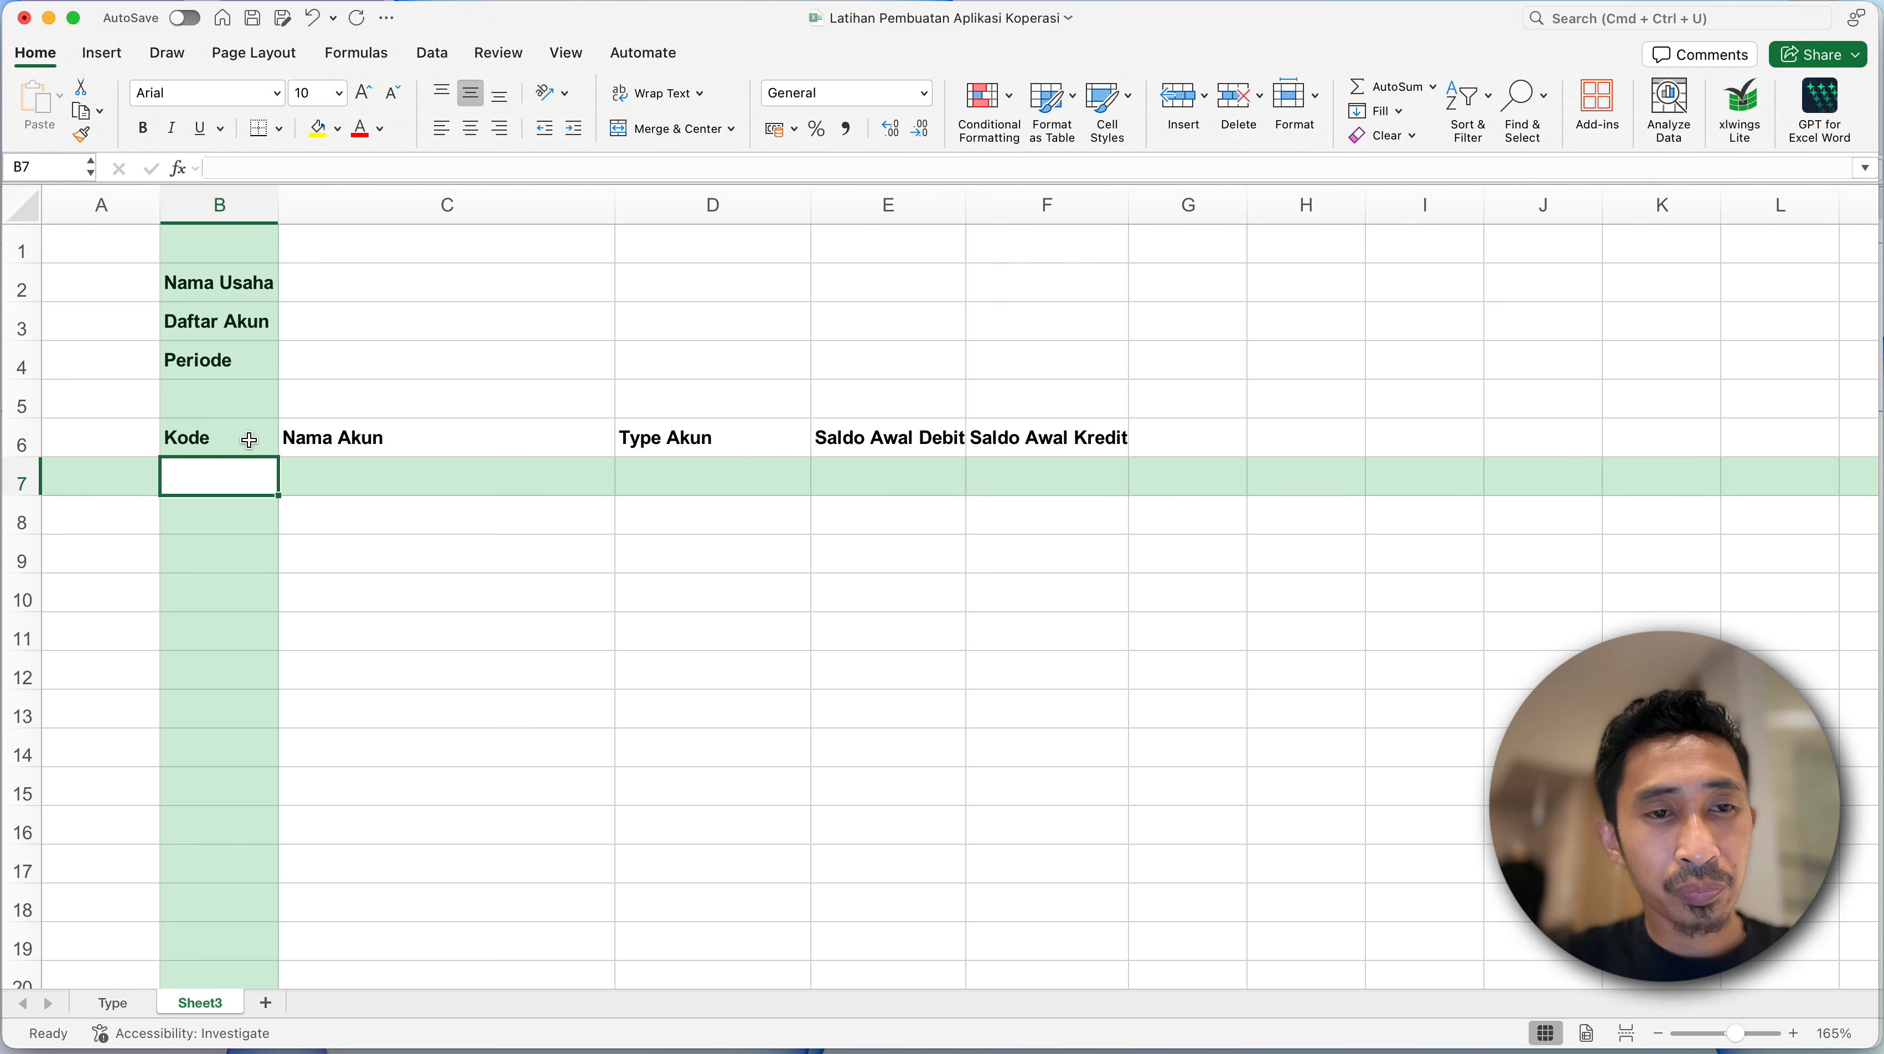
pyautogui.click(250, 441)
pyautogui.click(328, 592)
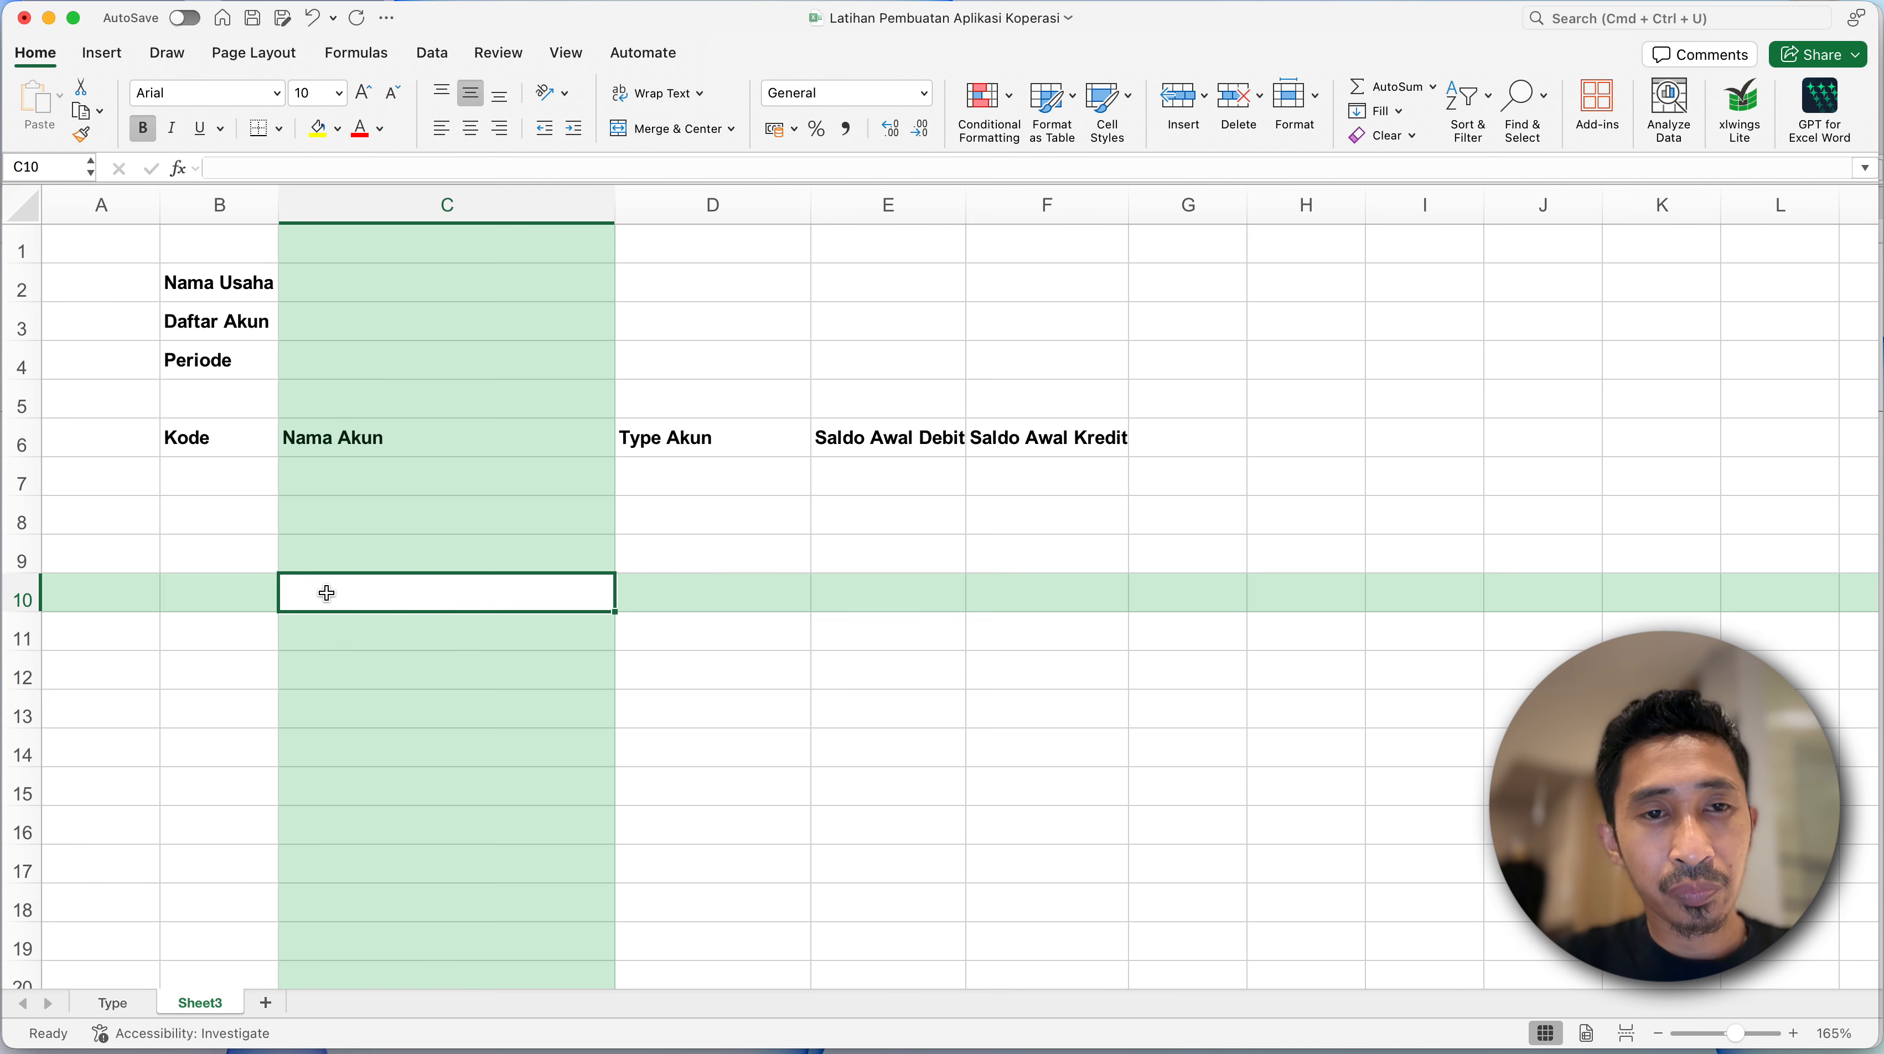
pyautogui.click(410, 465)
pyautogui.click(385, 445)
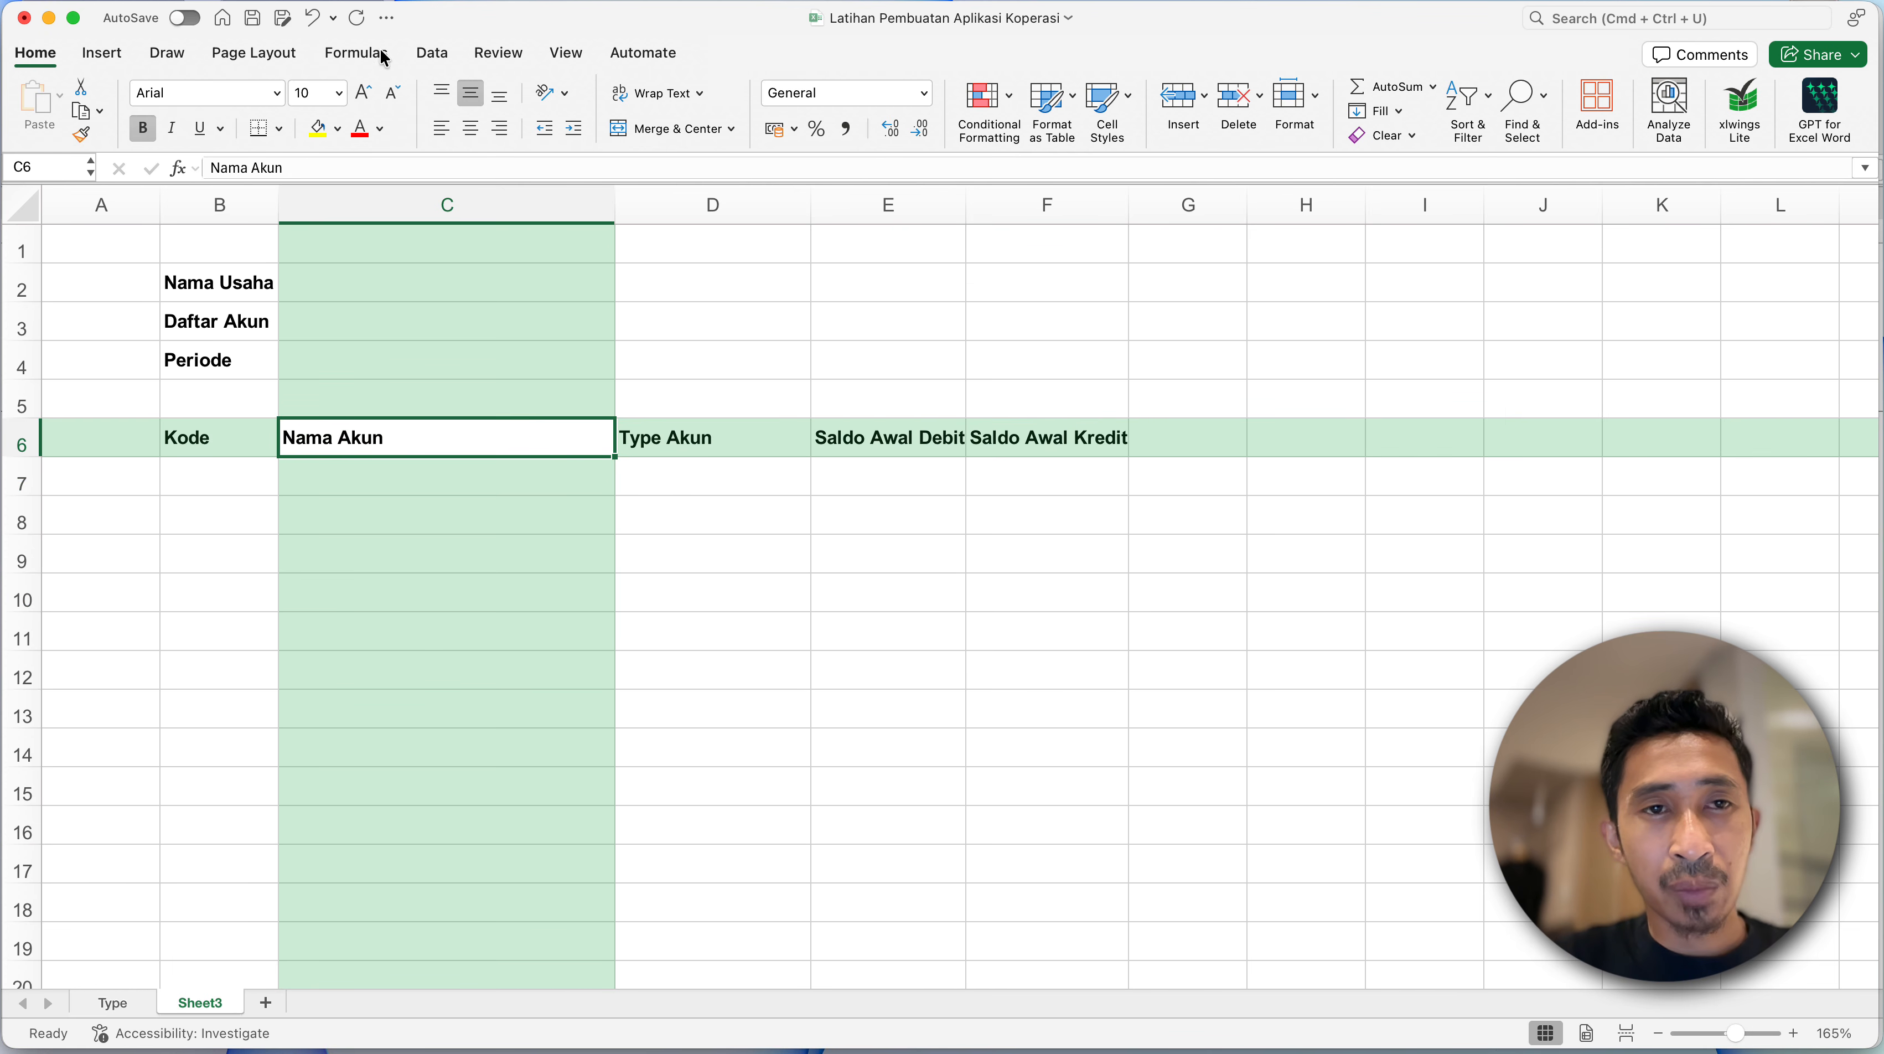
# - Turn off the Focus Cell row and column highlighting and select the Nama Usaha heading in B2
pyautogui.click(498, 53)
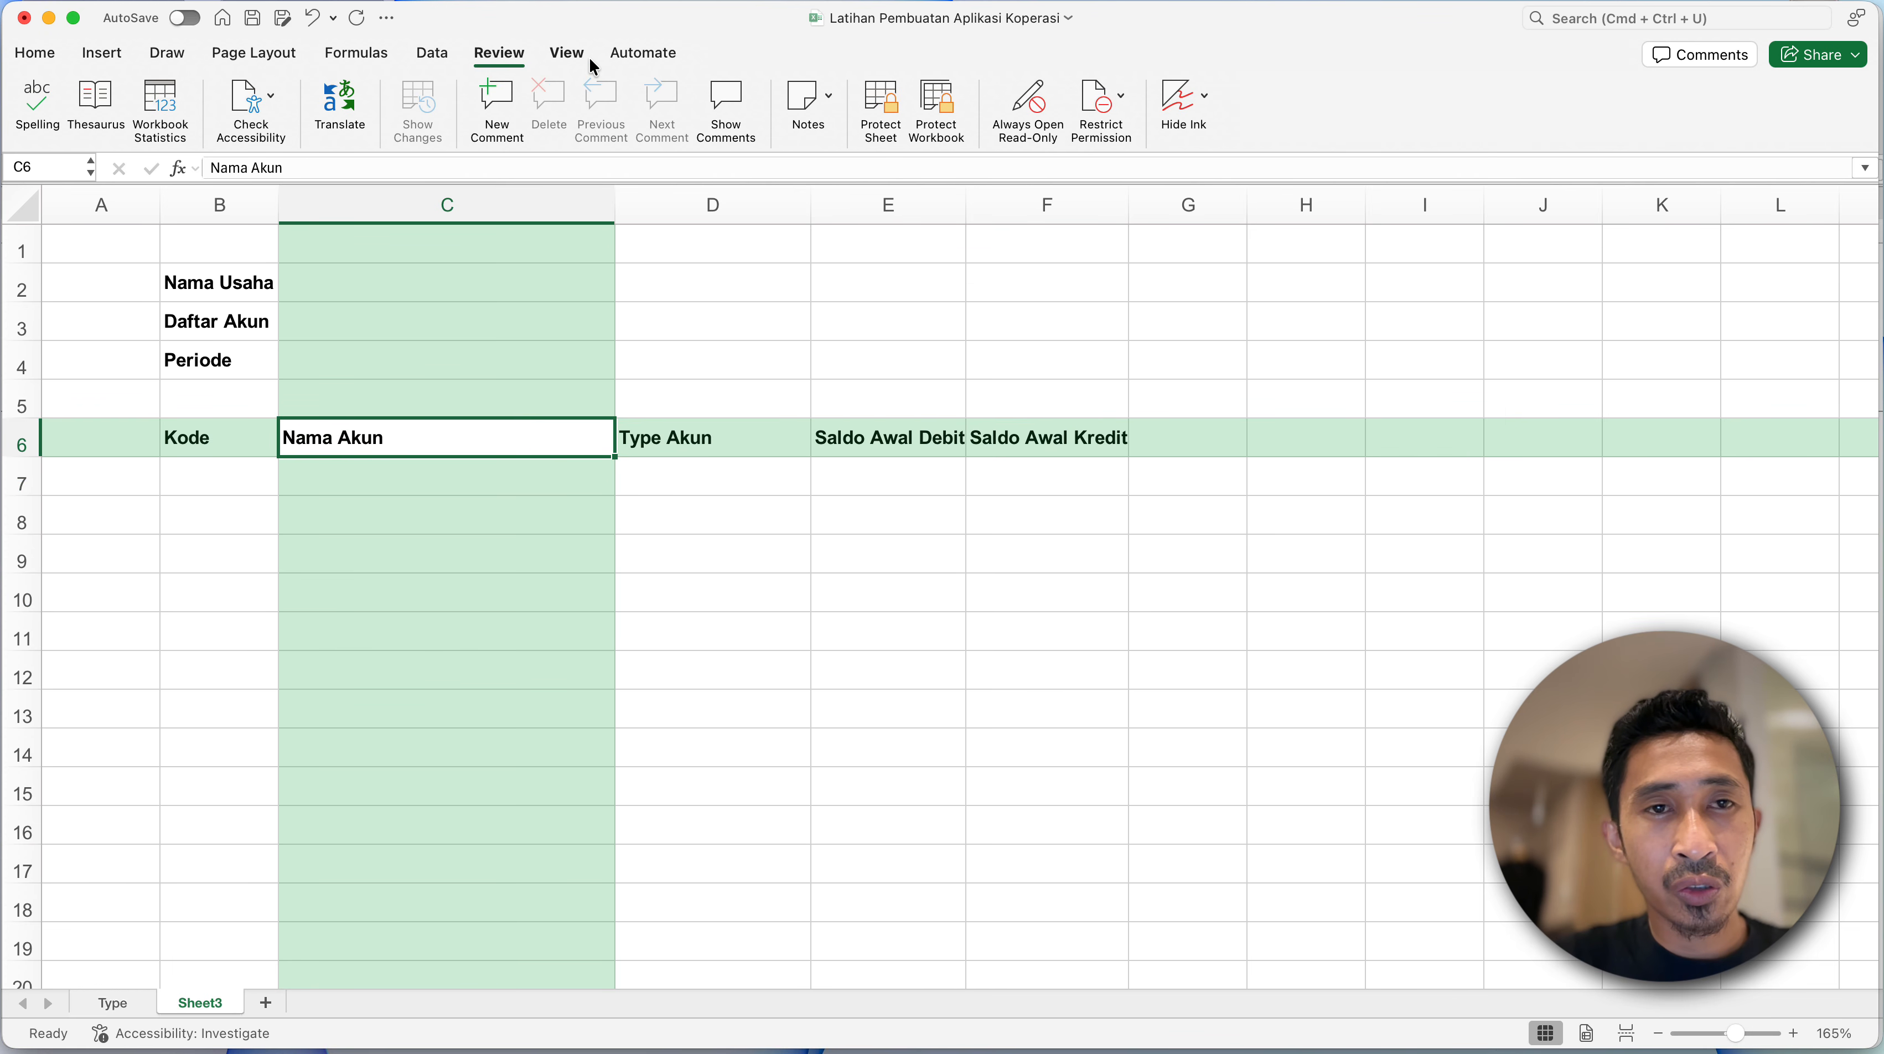
pyautogui.click(568, 53)
pyautogui.click(746, 135)
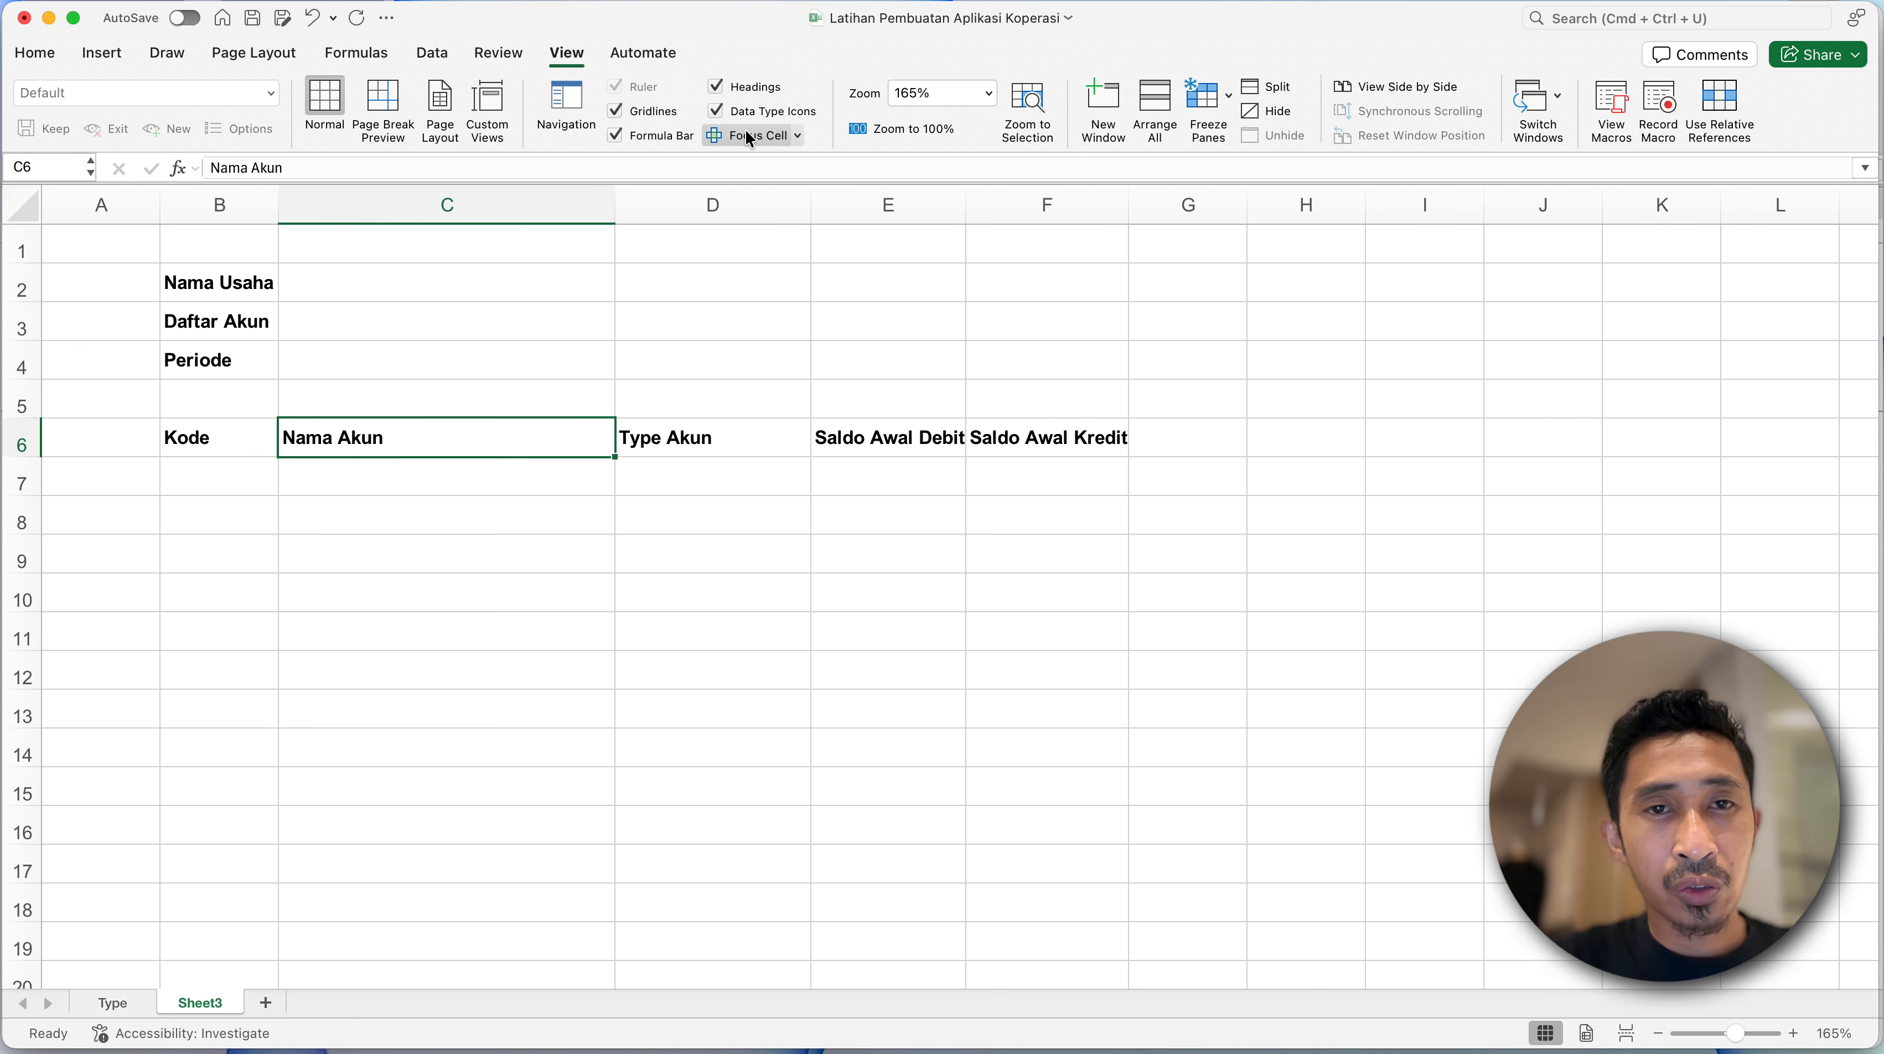
pyautogui.click(330, 316)
pyautogui.click(228, 292)
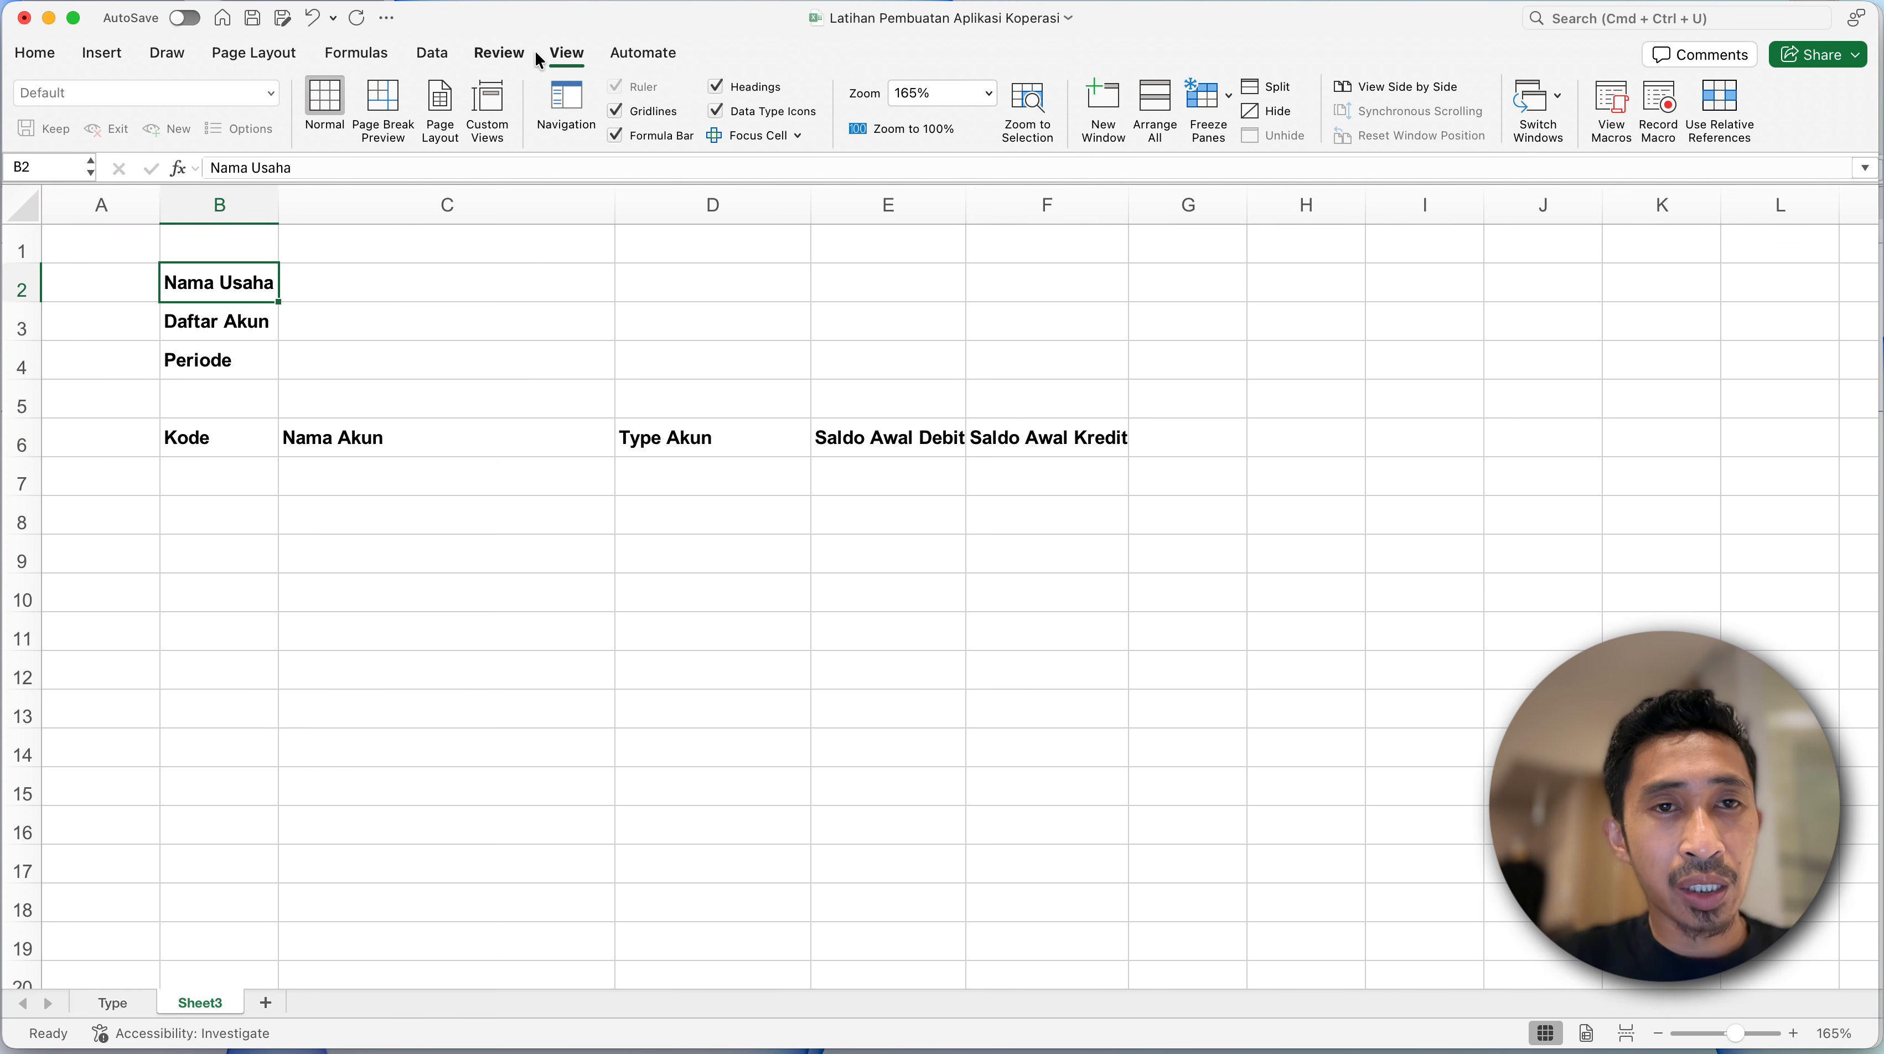
# - Hide the sheet's gridlines and narrow column A to about a quarter of its width
pyautogui.click(639, 116)
pyautogui.click(379, 316)
pyautogui.click(209, 312)
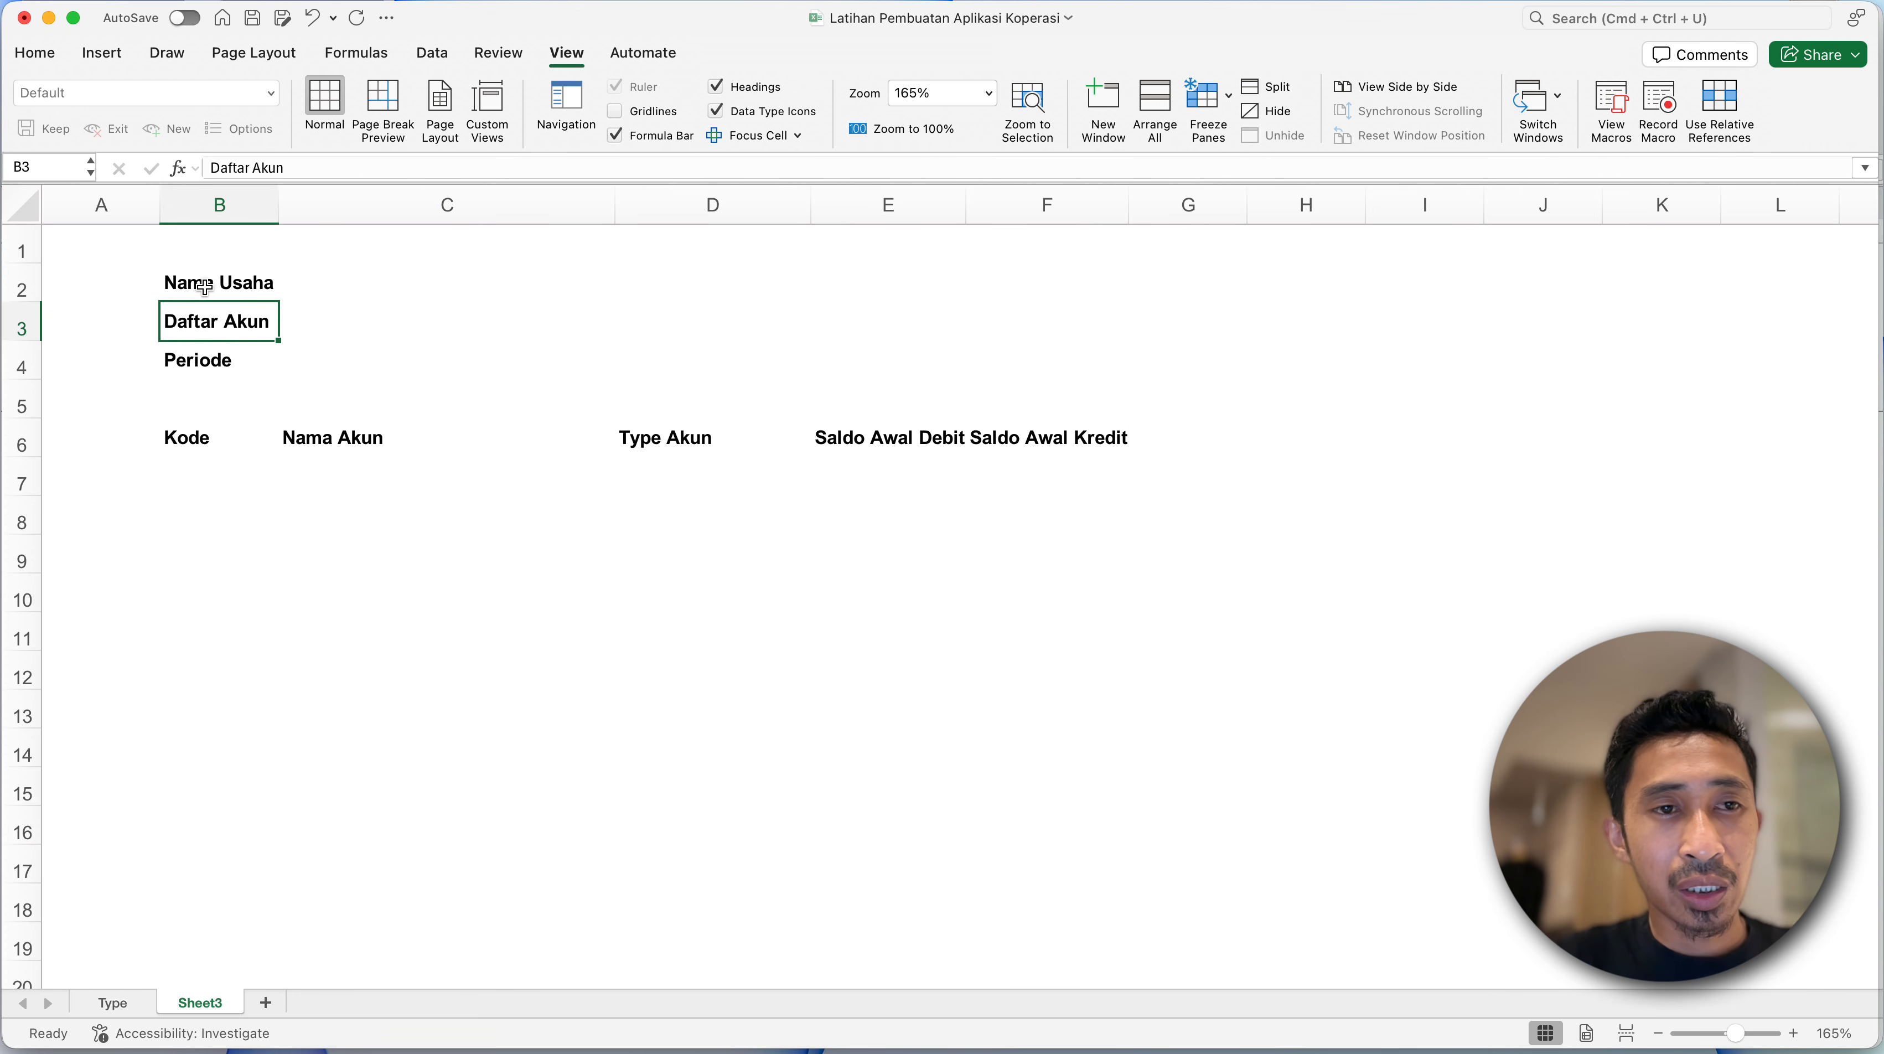
pyautogui.click(206, 288)
pyautogui.moveTo(160, 206); pyautogui.dragTo(73, 208)
pyautogui.click(181, 369)
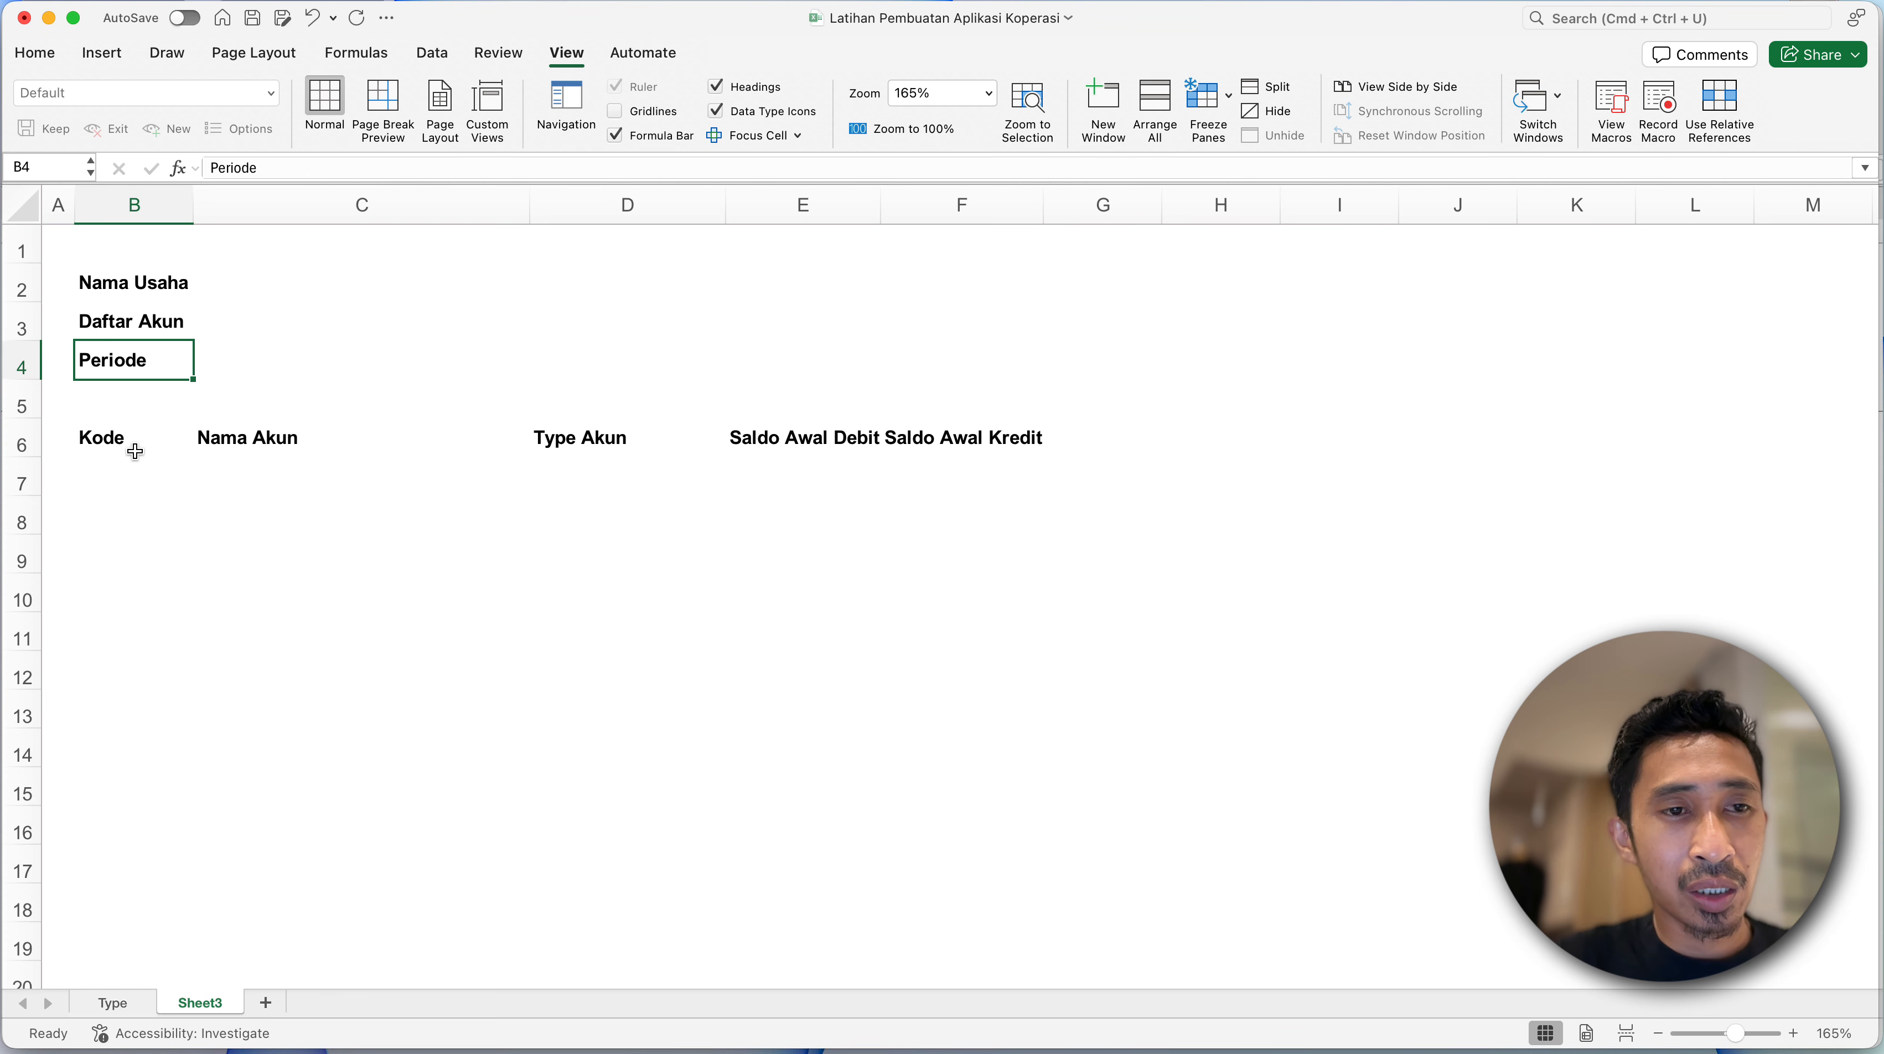
# - Apply all borders in a light grey line colour to the table range B6:F13
pyautogui.click(137, 452)
pyautogui.keyDown('shift'); pyautogui.click(1026, 437); pyautogui.keyUp('shift')
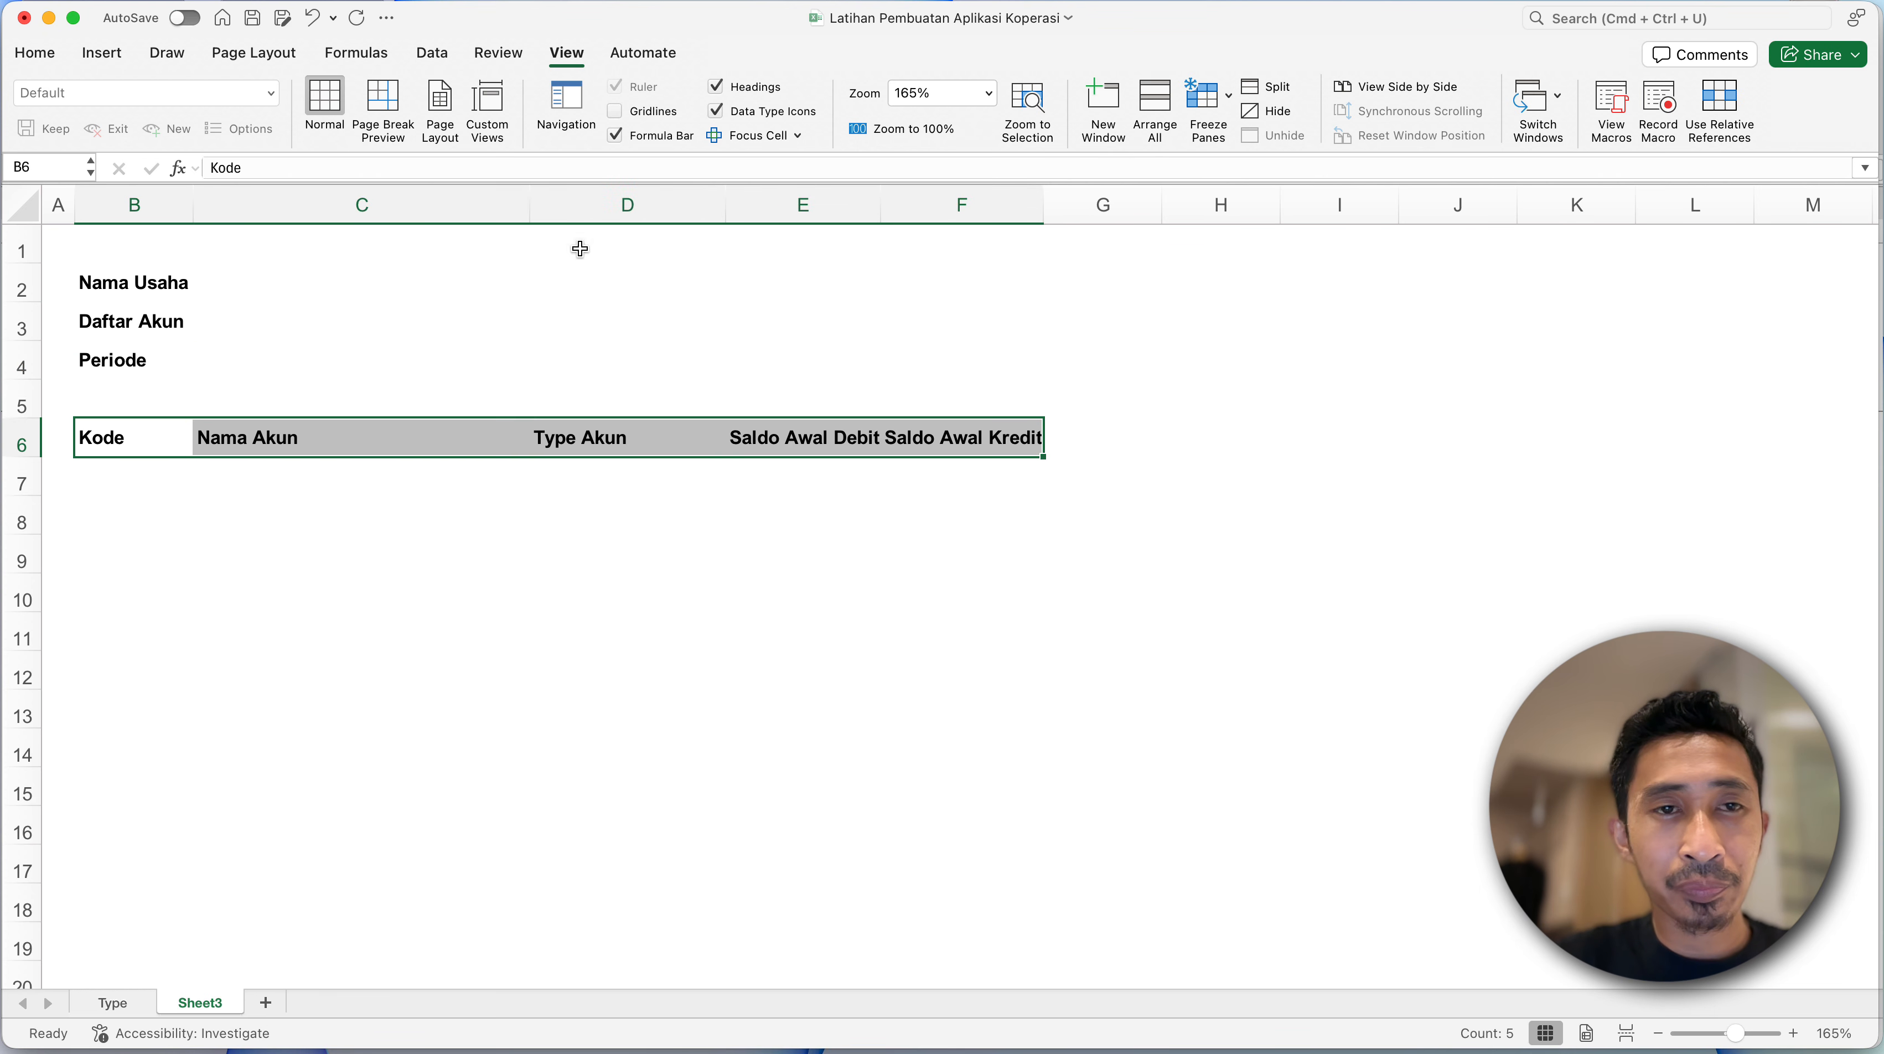
pyautogui.keyDown('shift'); pyautogui.click(833, 740); pyautogui.keyUp('shift')
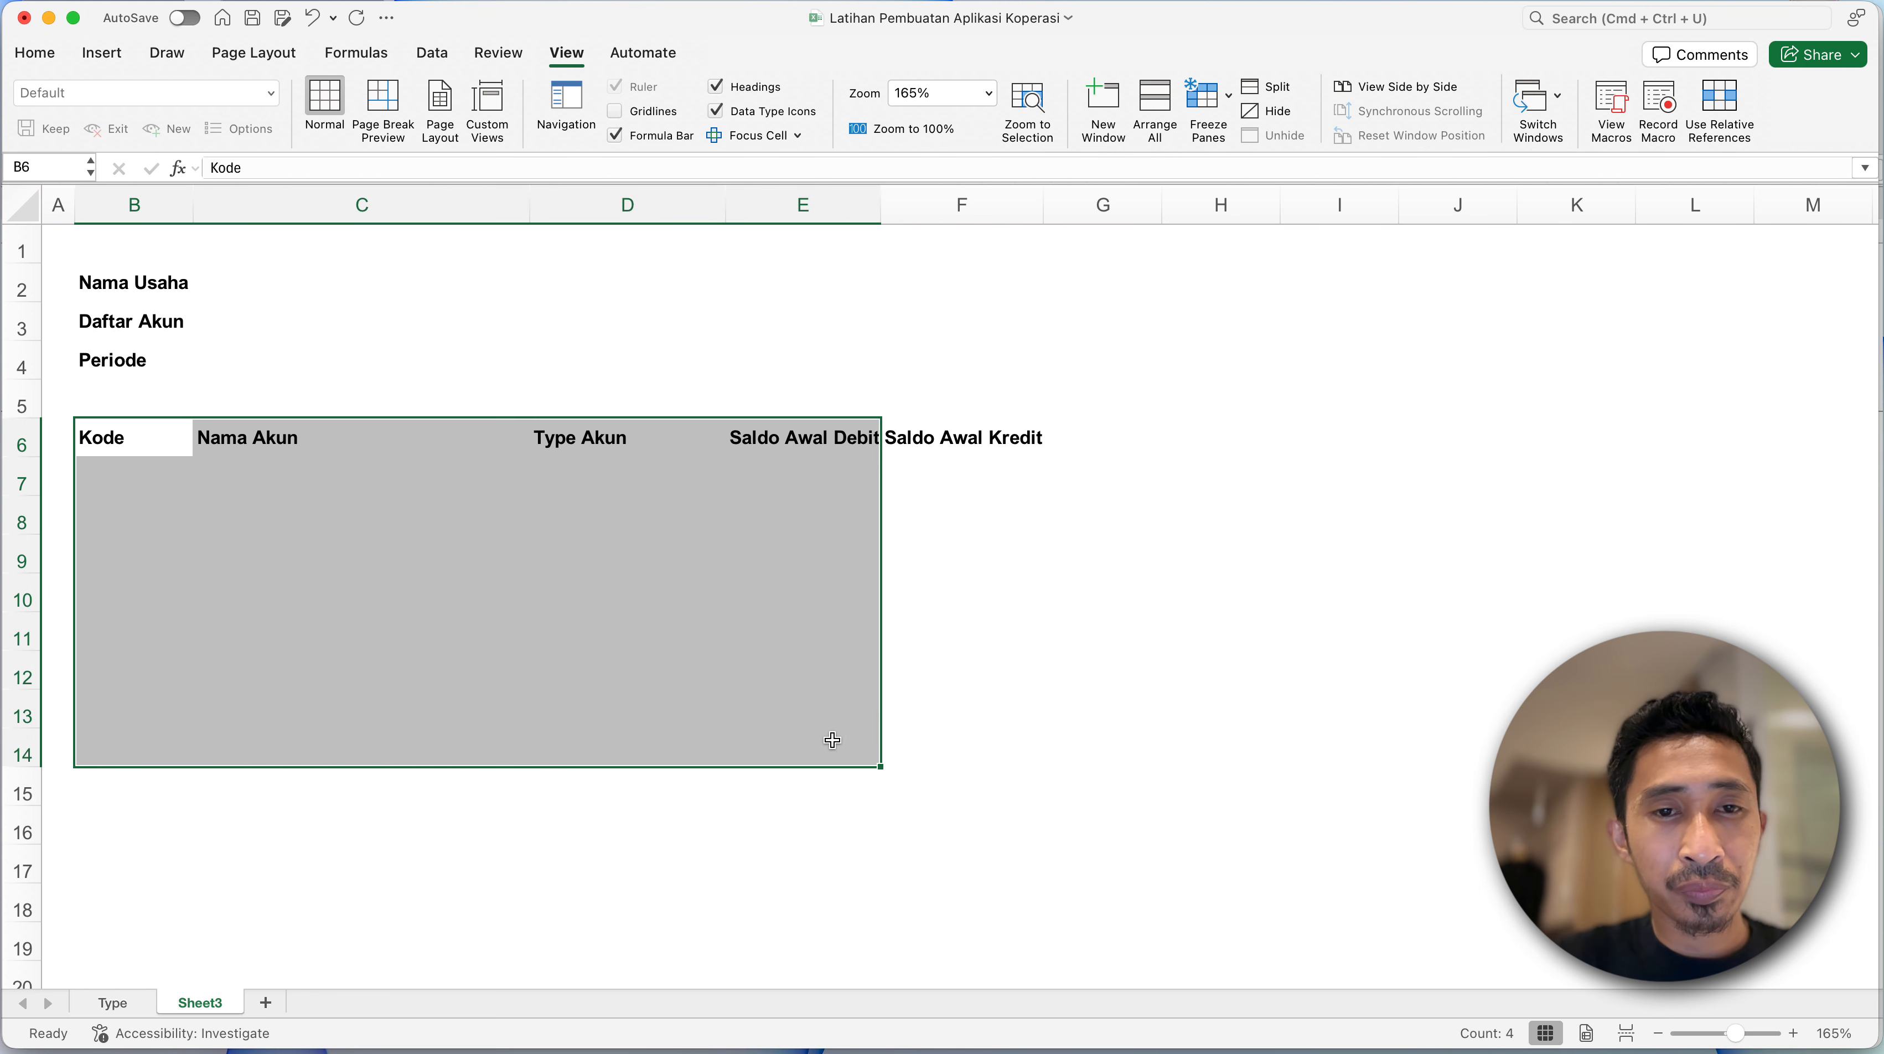
pyautogui.keyDown('shift'); pyautogui.click(975, 726); pyautogui.keyUp('shift')
pyautogui.click(36, 53)
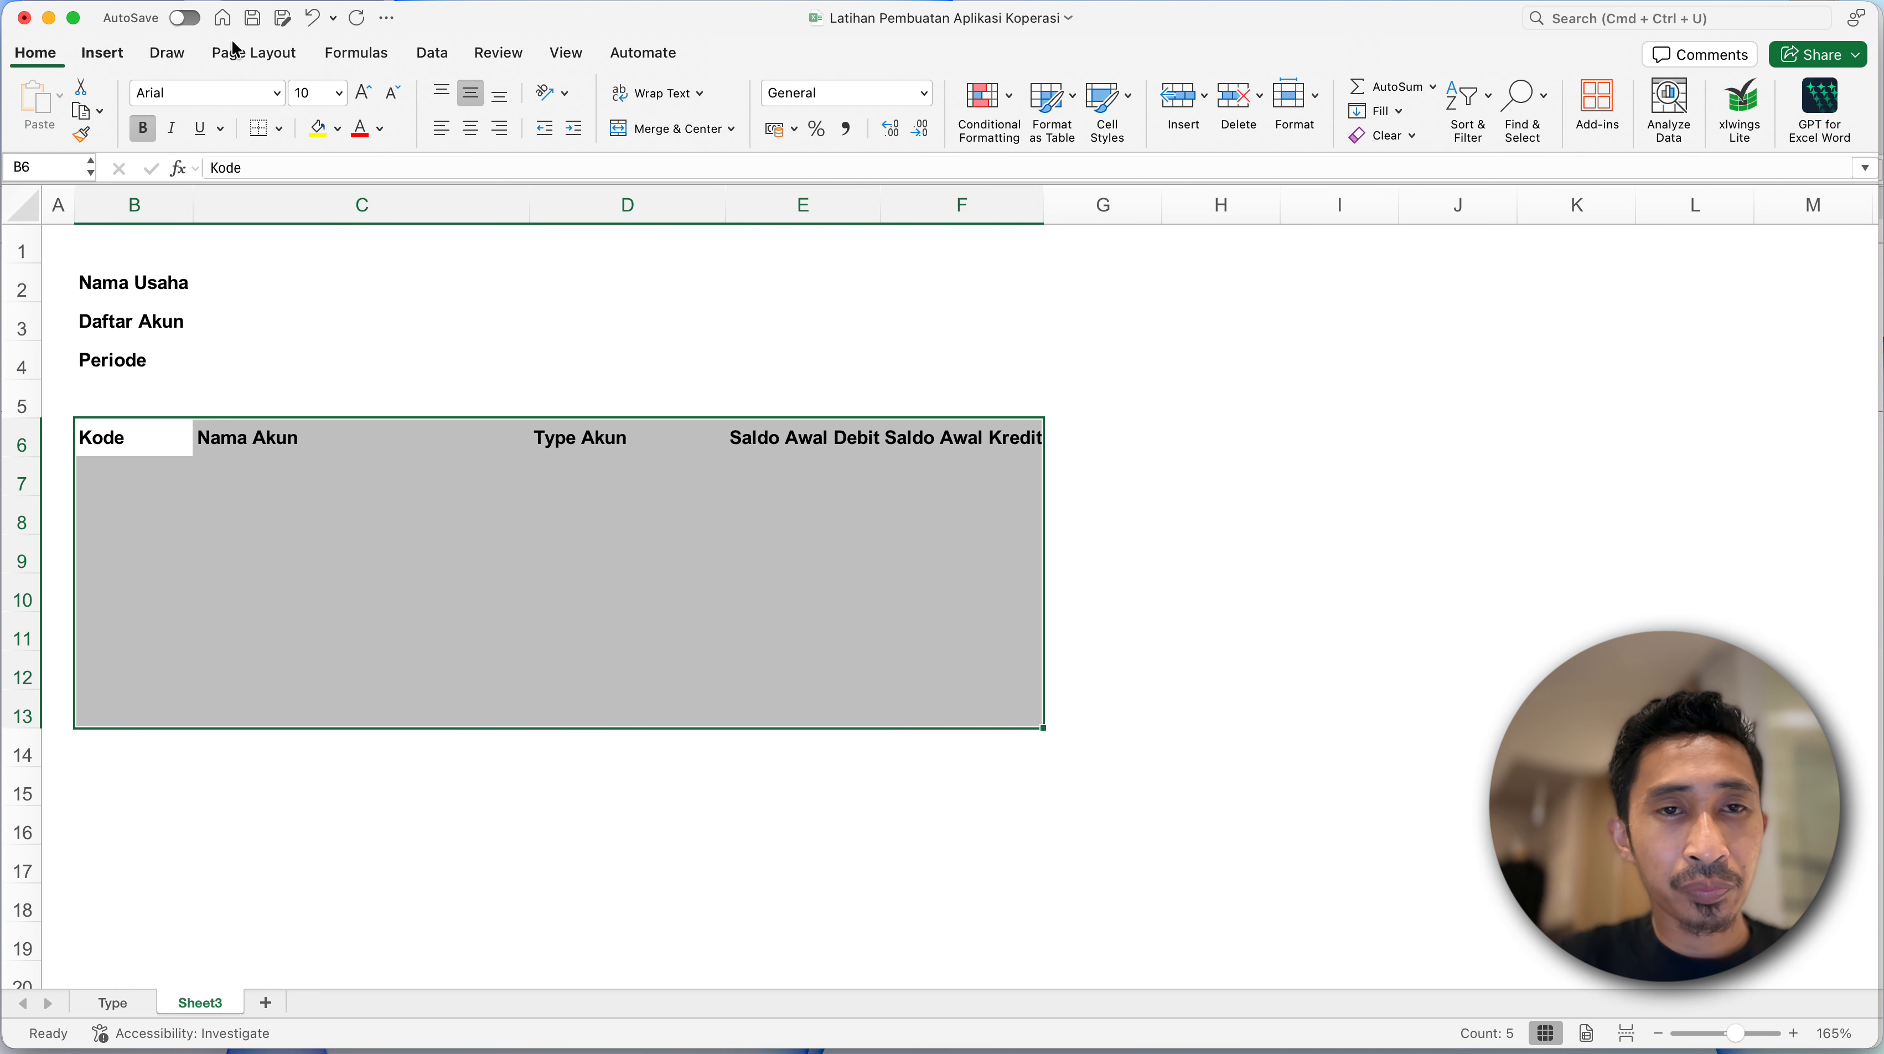
pyautogui.click(281, 130)
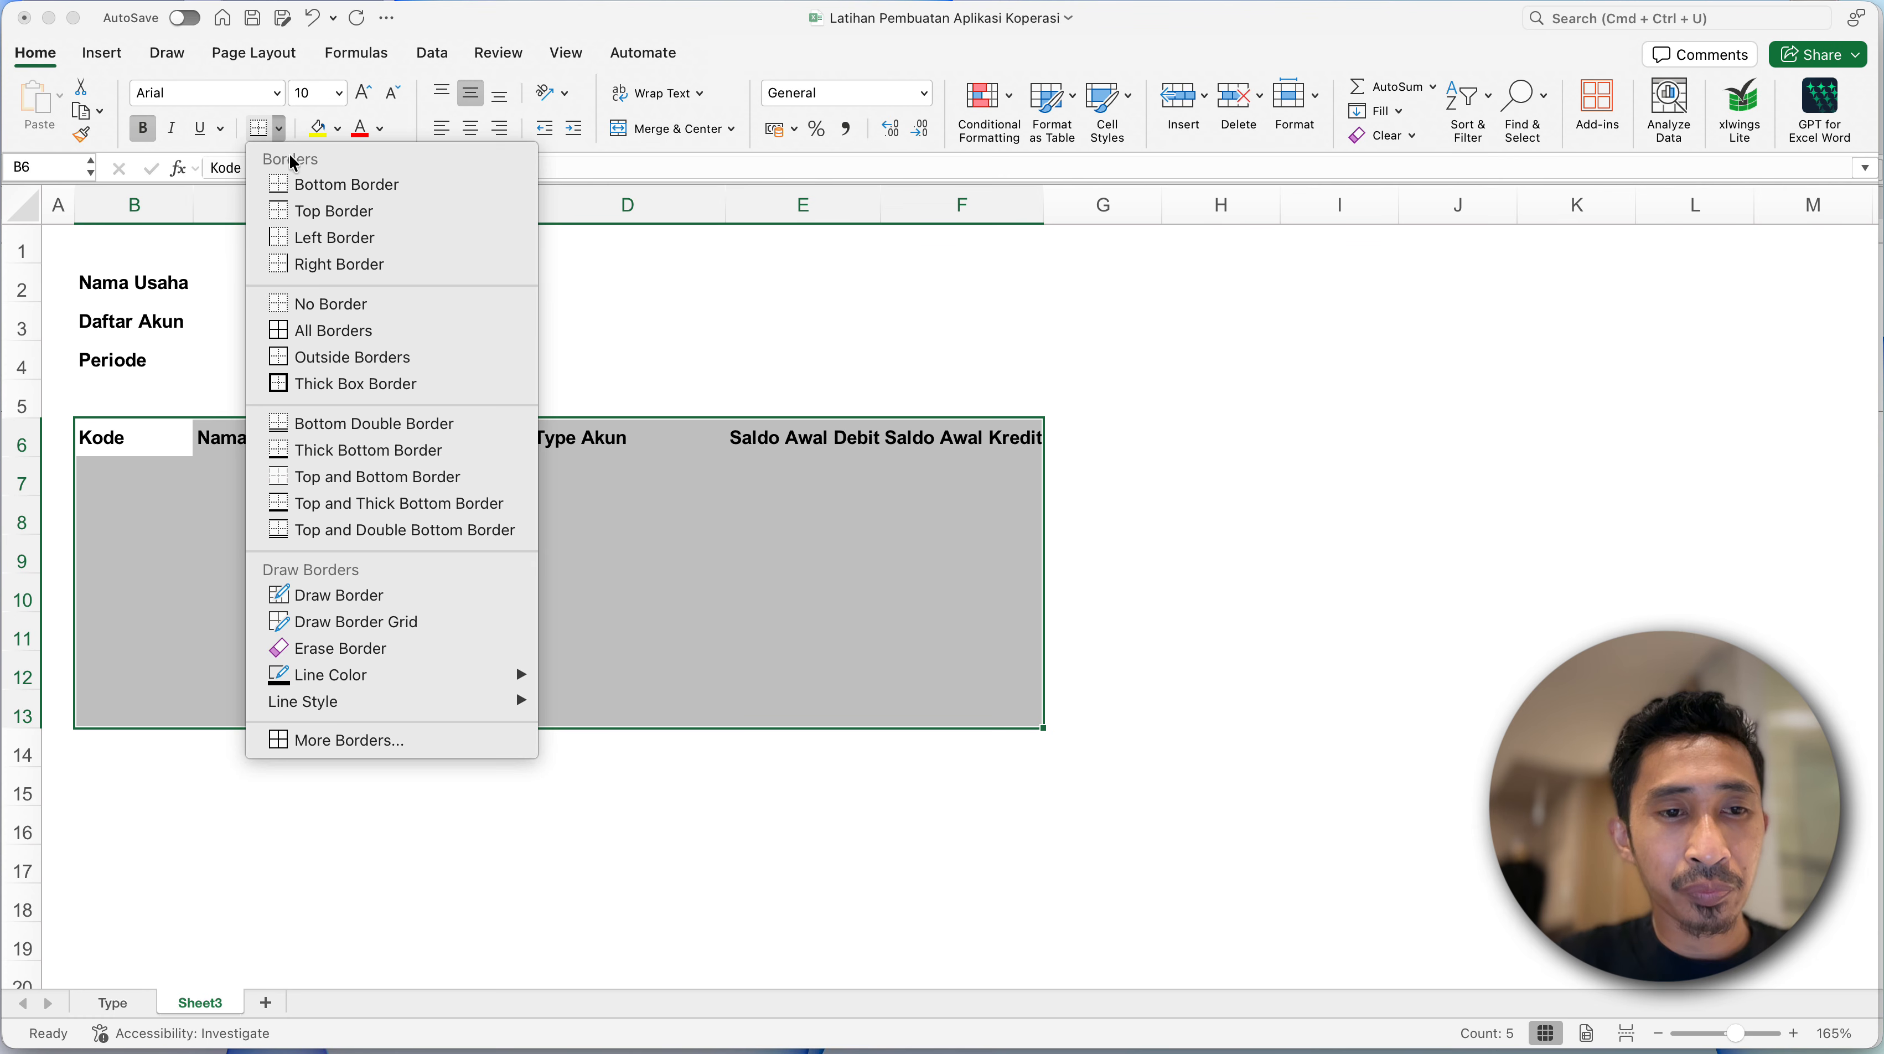
pyautogui.moveTo(509, 674)
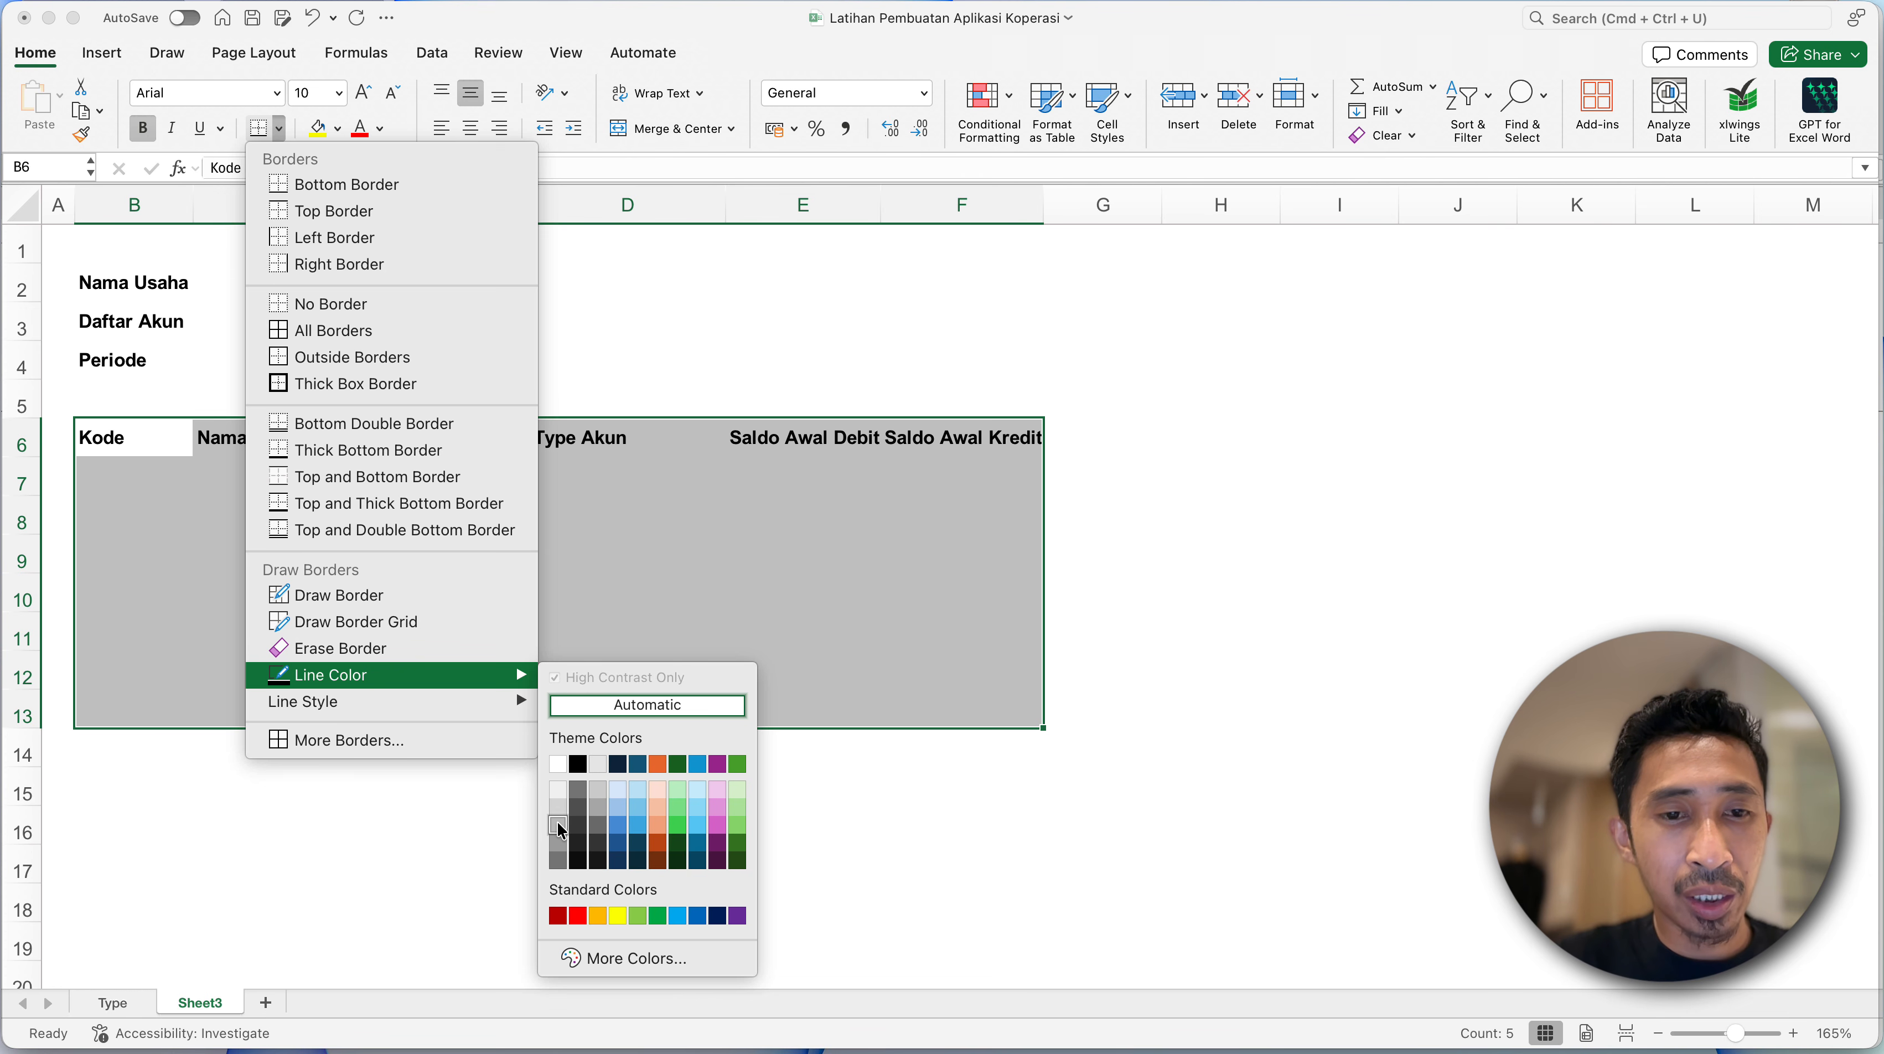
pyautogui.click(560, 827)
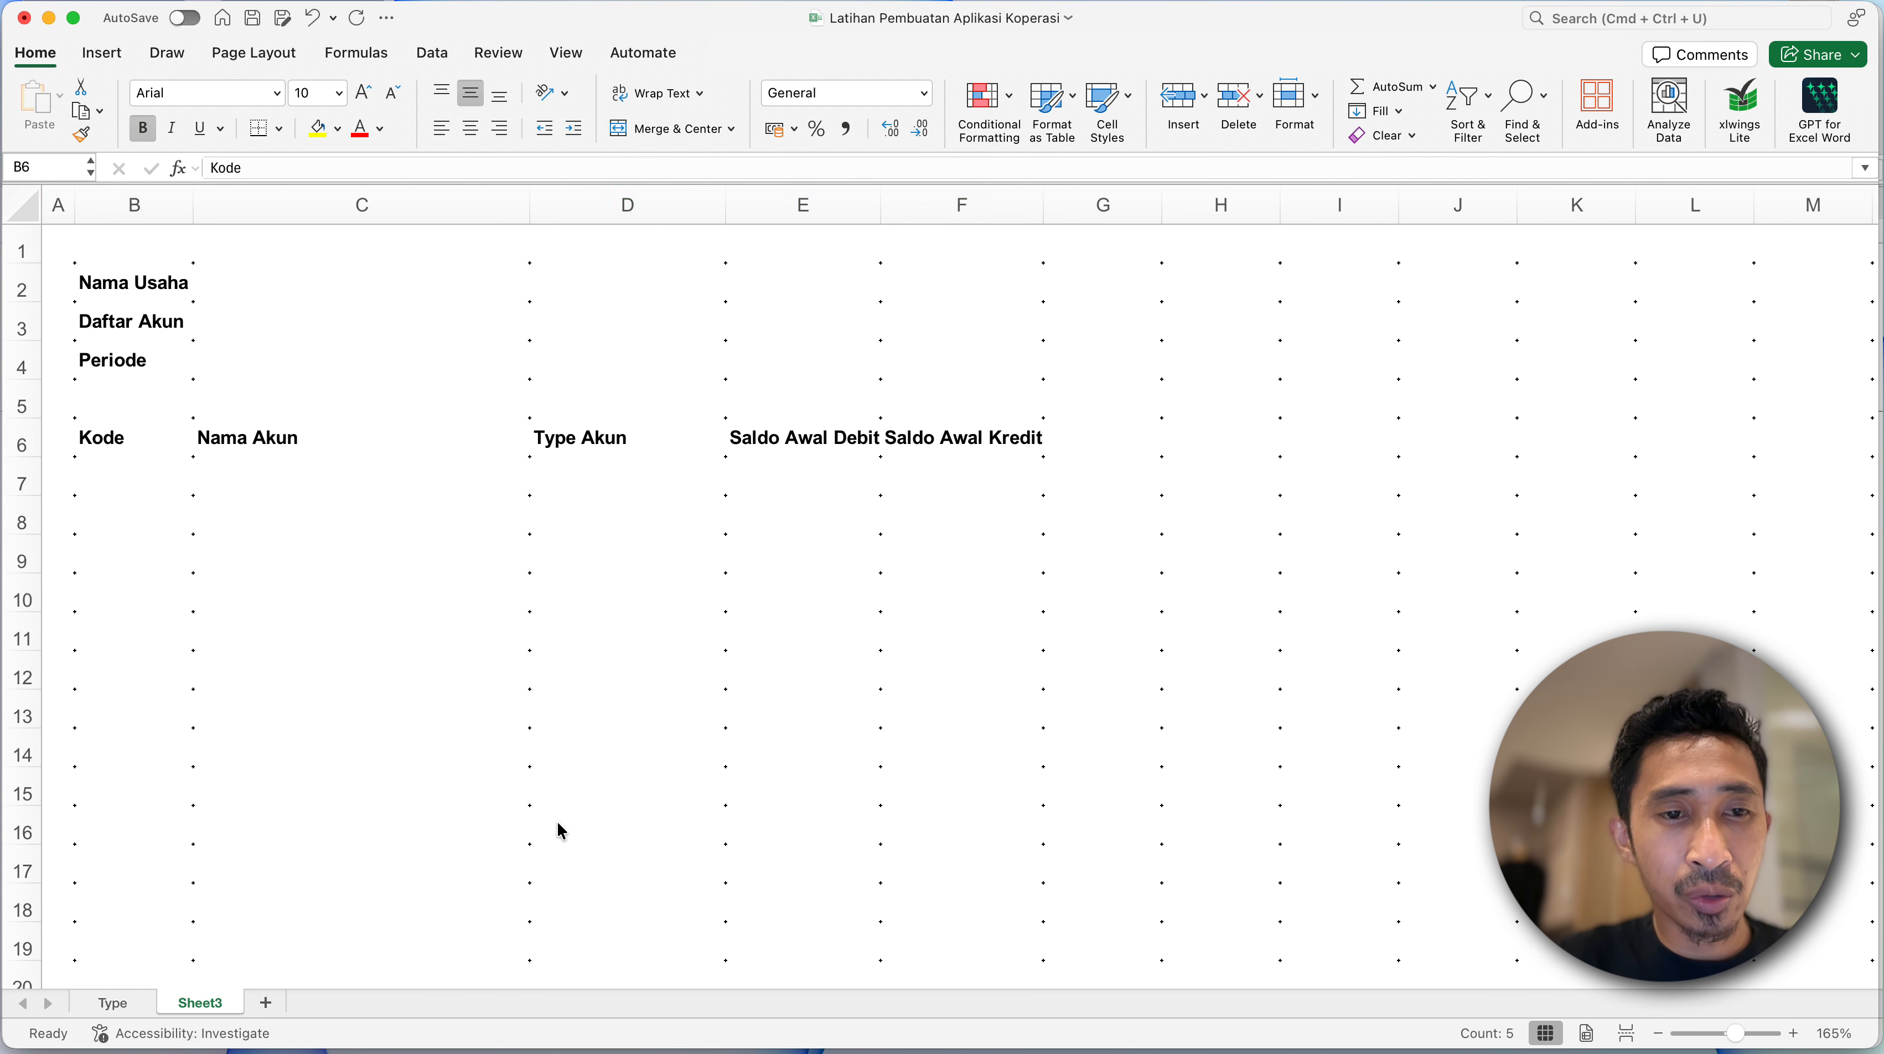
pyautogui.click(281, 130)
pyautogui.click(297, 336)
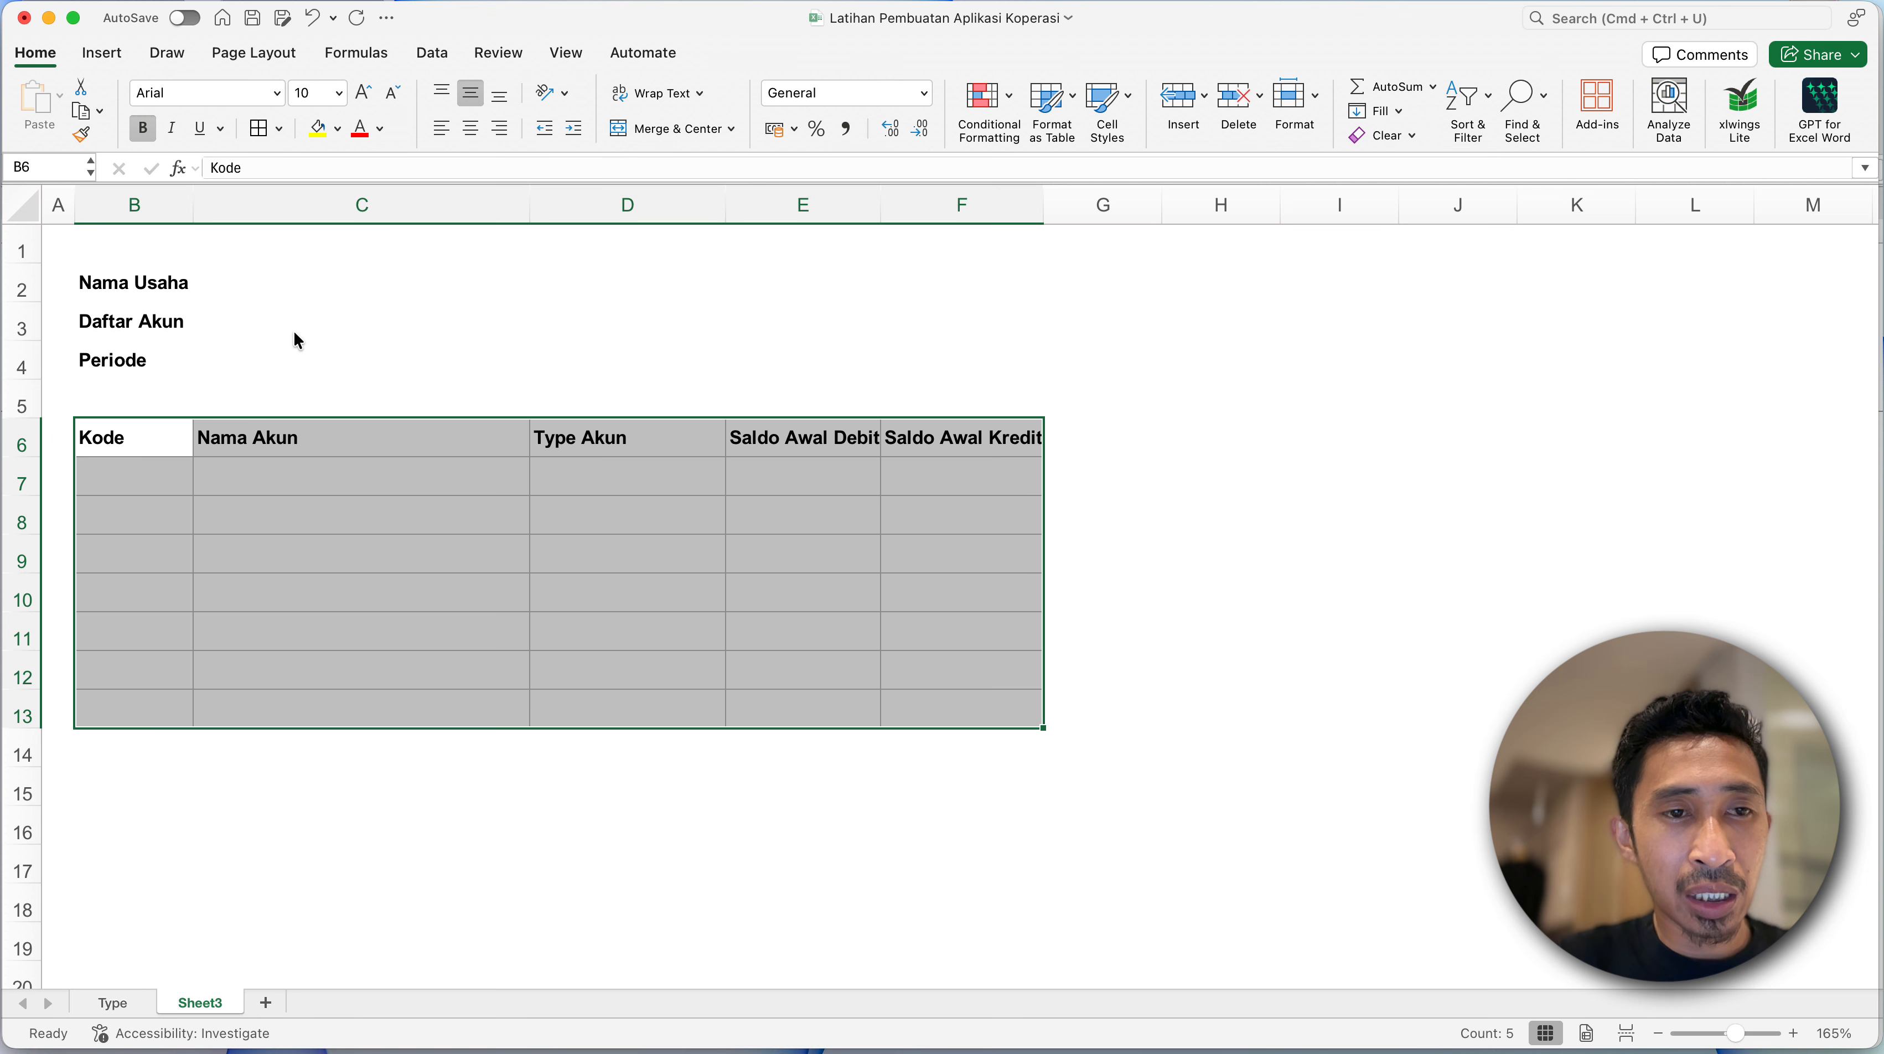
pyautogui.click(285, 591)
# - Widen columns E and F slightly so the Saldo Awal Debit and Saldo Awal Kredit headings have some room
pyautogui.click(118, 438)
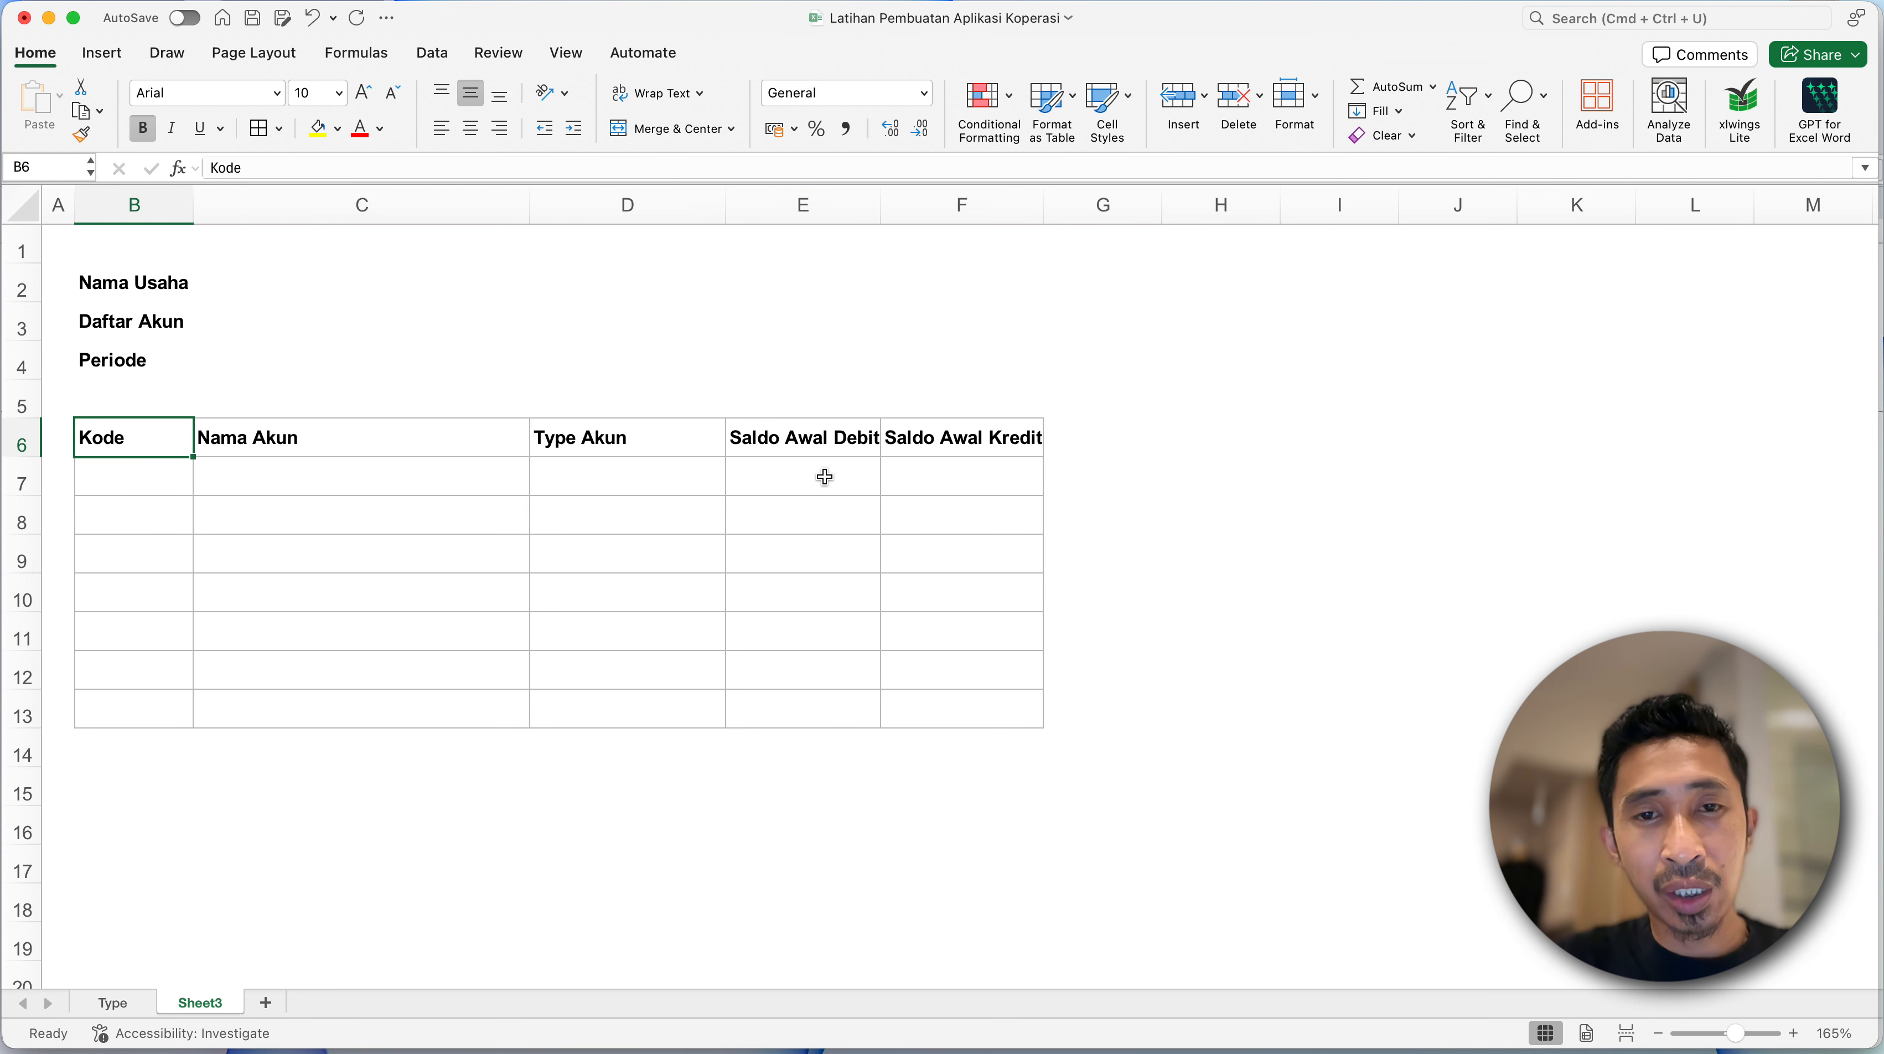
pyautogui.click(848, 438)
pyautogui.moveTo(882, 222); pyautogui.dragTo(893, 226)
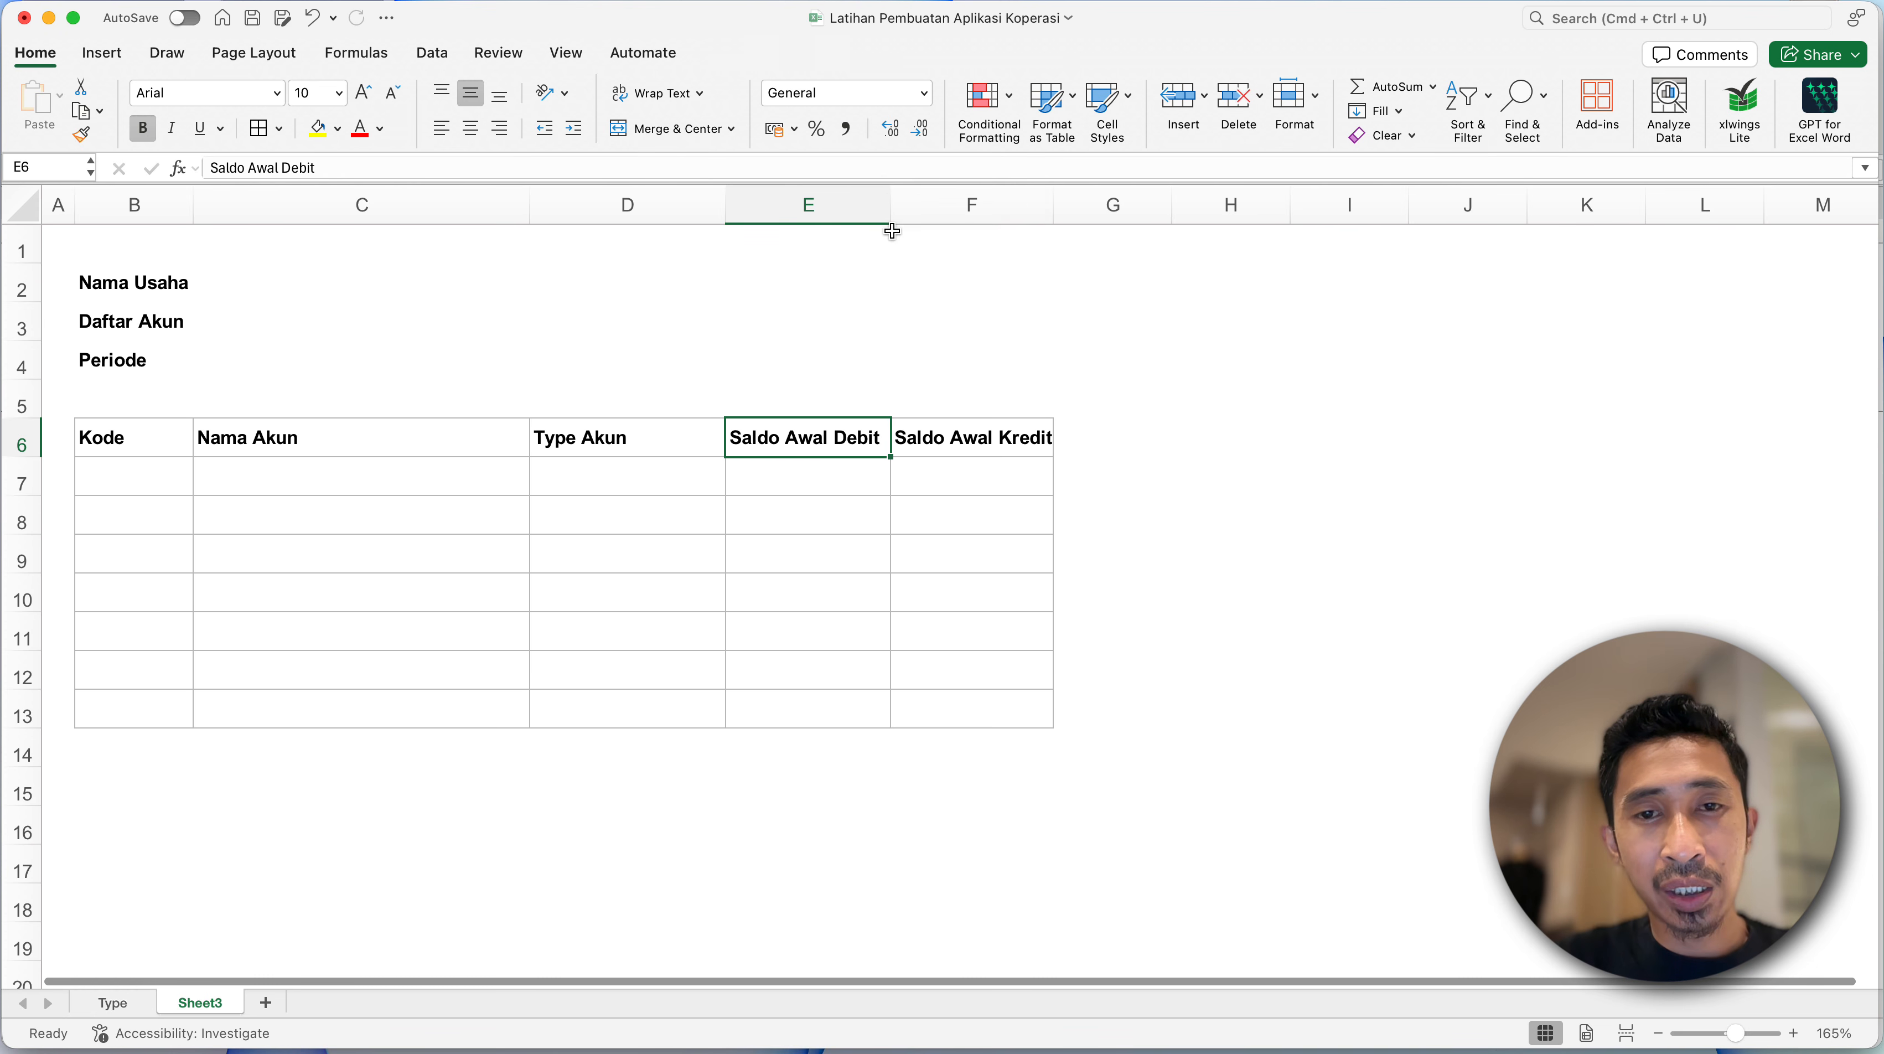
pyautogui.moveTo(1055, 205); pyautogui.dragTo(1064, 205)
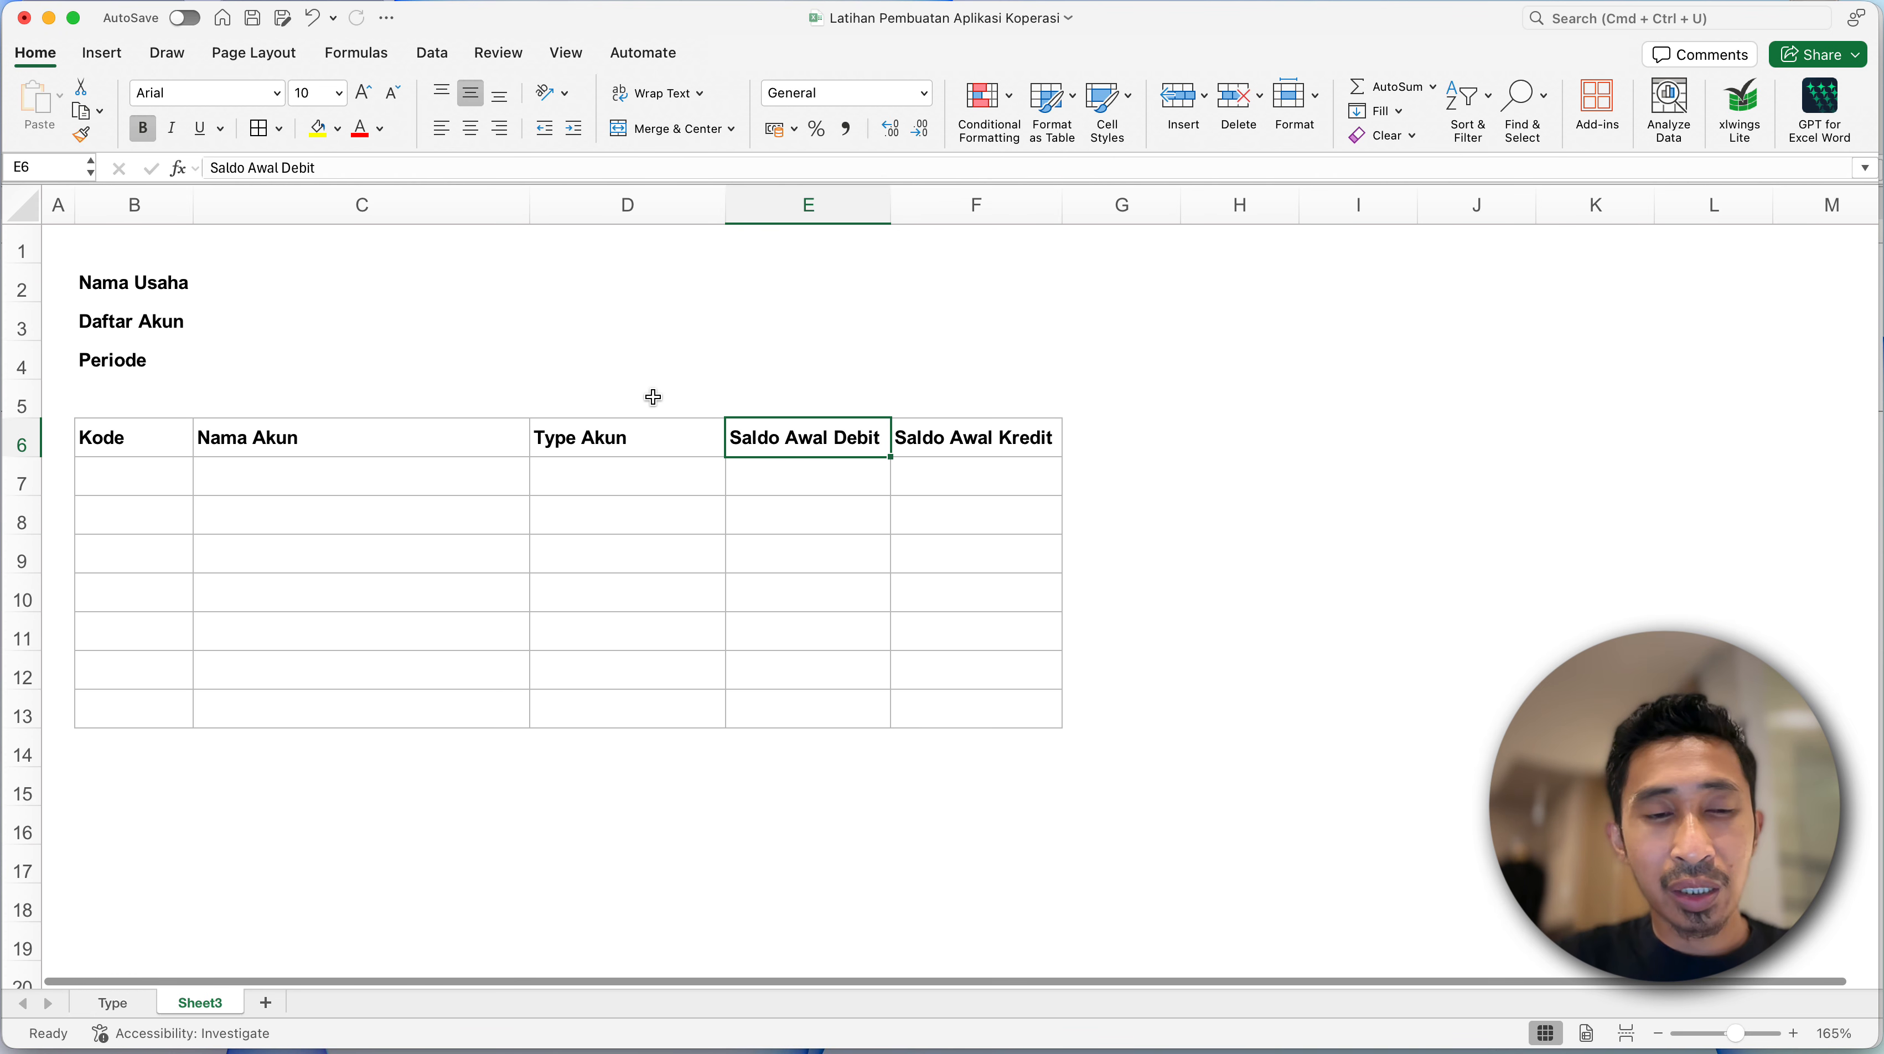
# - Review the account types under Keterangan on the Type sheet and check the name of the range from Kas to Beban Lainnya
pyautogui.click(628, 440)
pyautogui.click(587, 487)
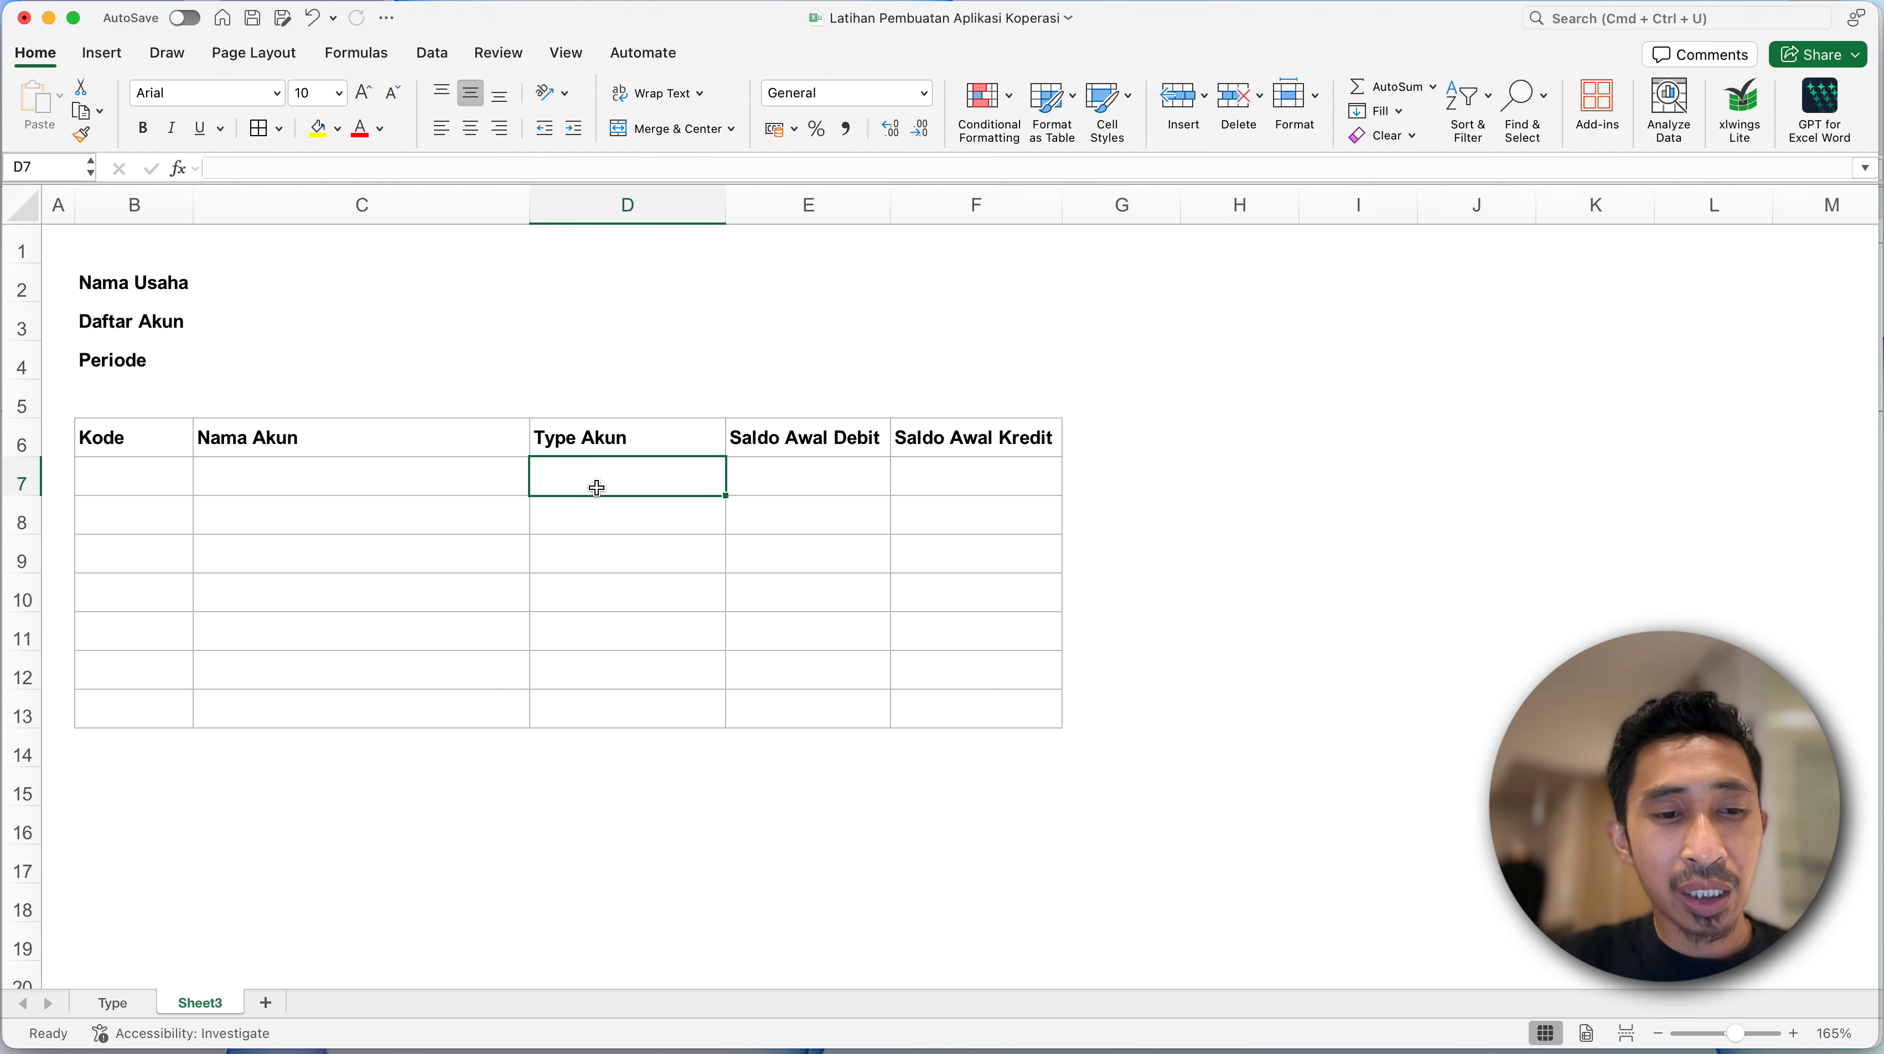
pyautogui.click(116, 1003)
pyautogui.click(220, 303)
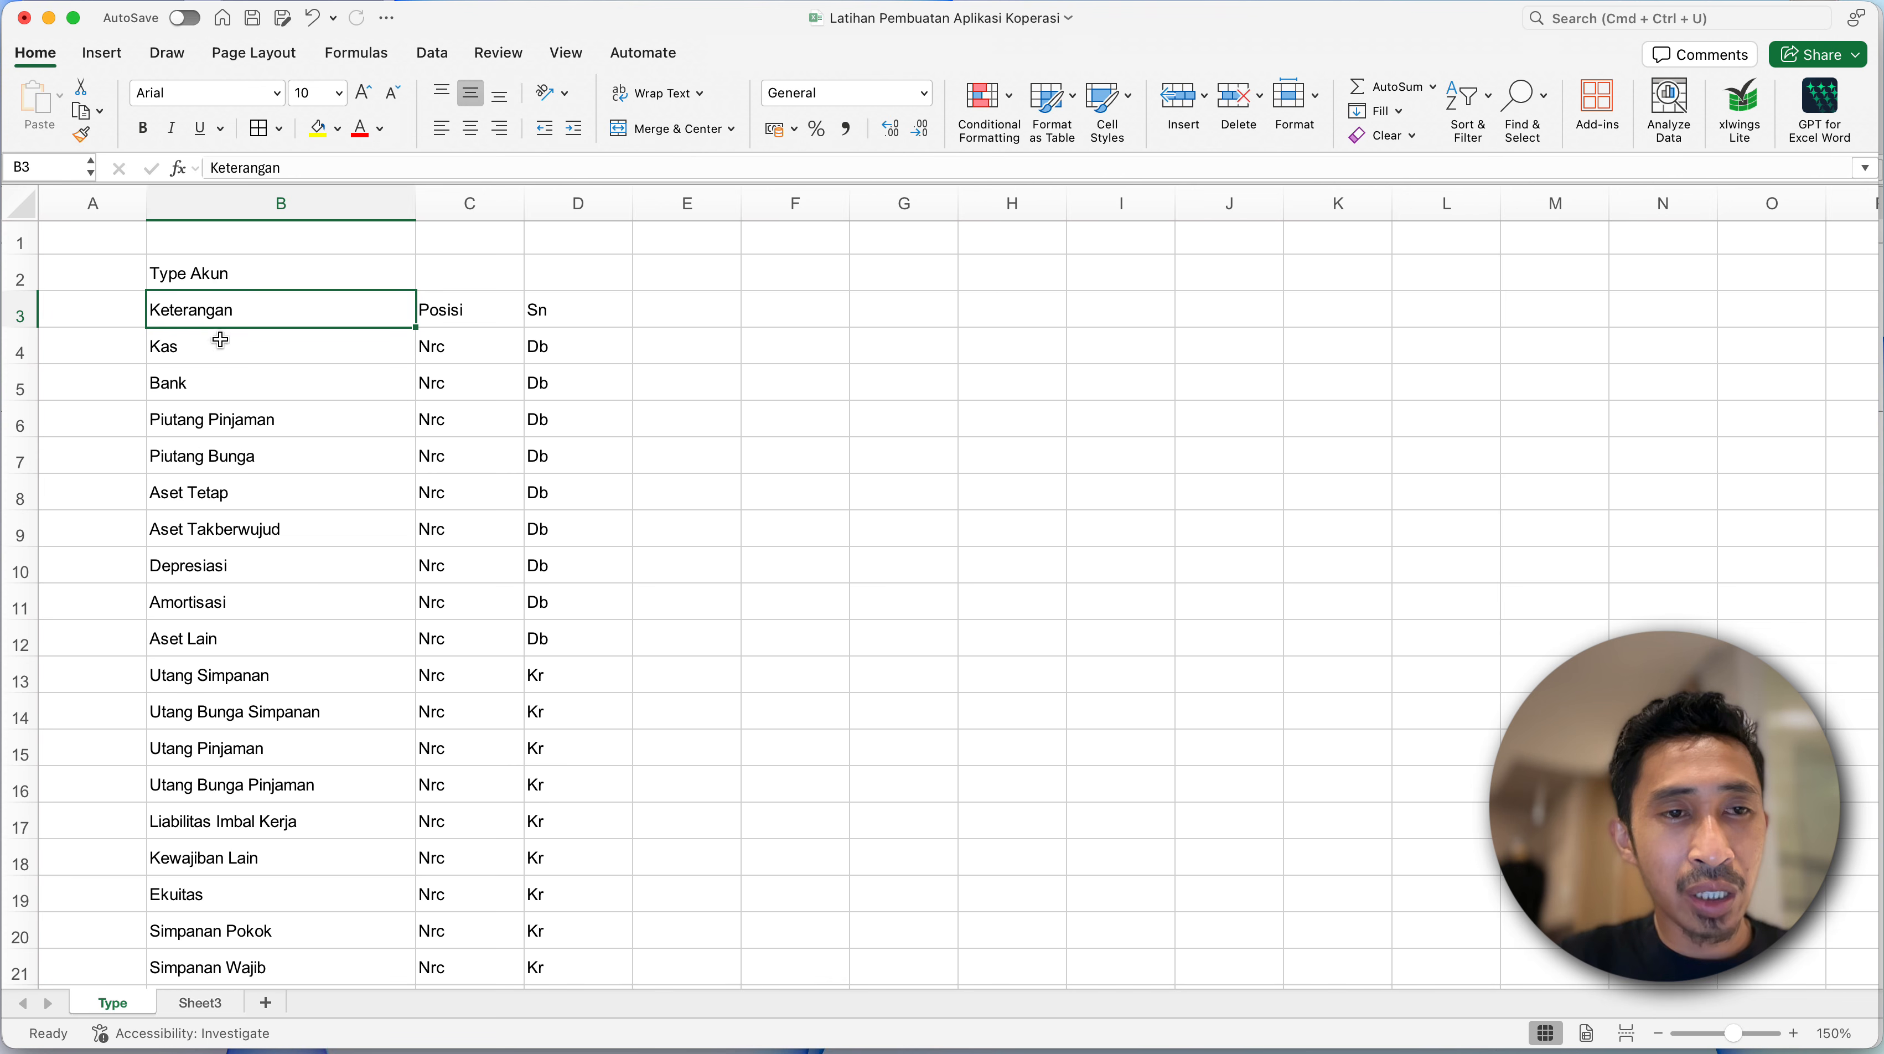
pyautogui.scroll(-7, 189, 848)
pyautogui.scroll(-10, 188, 849)
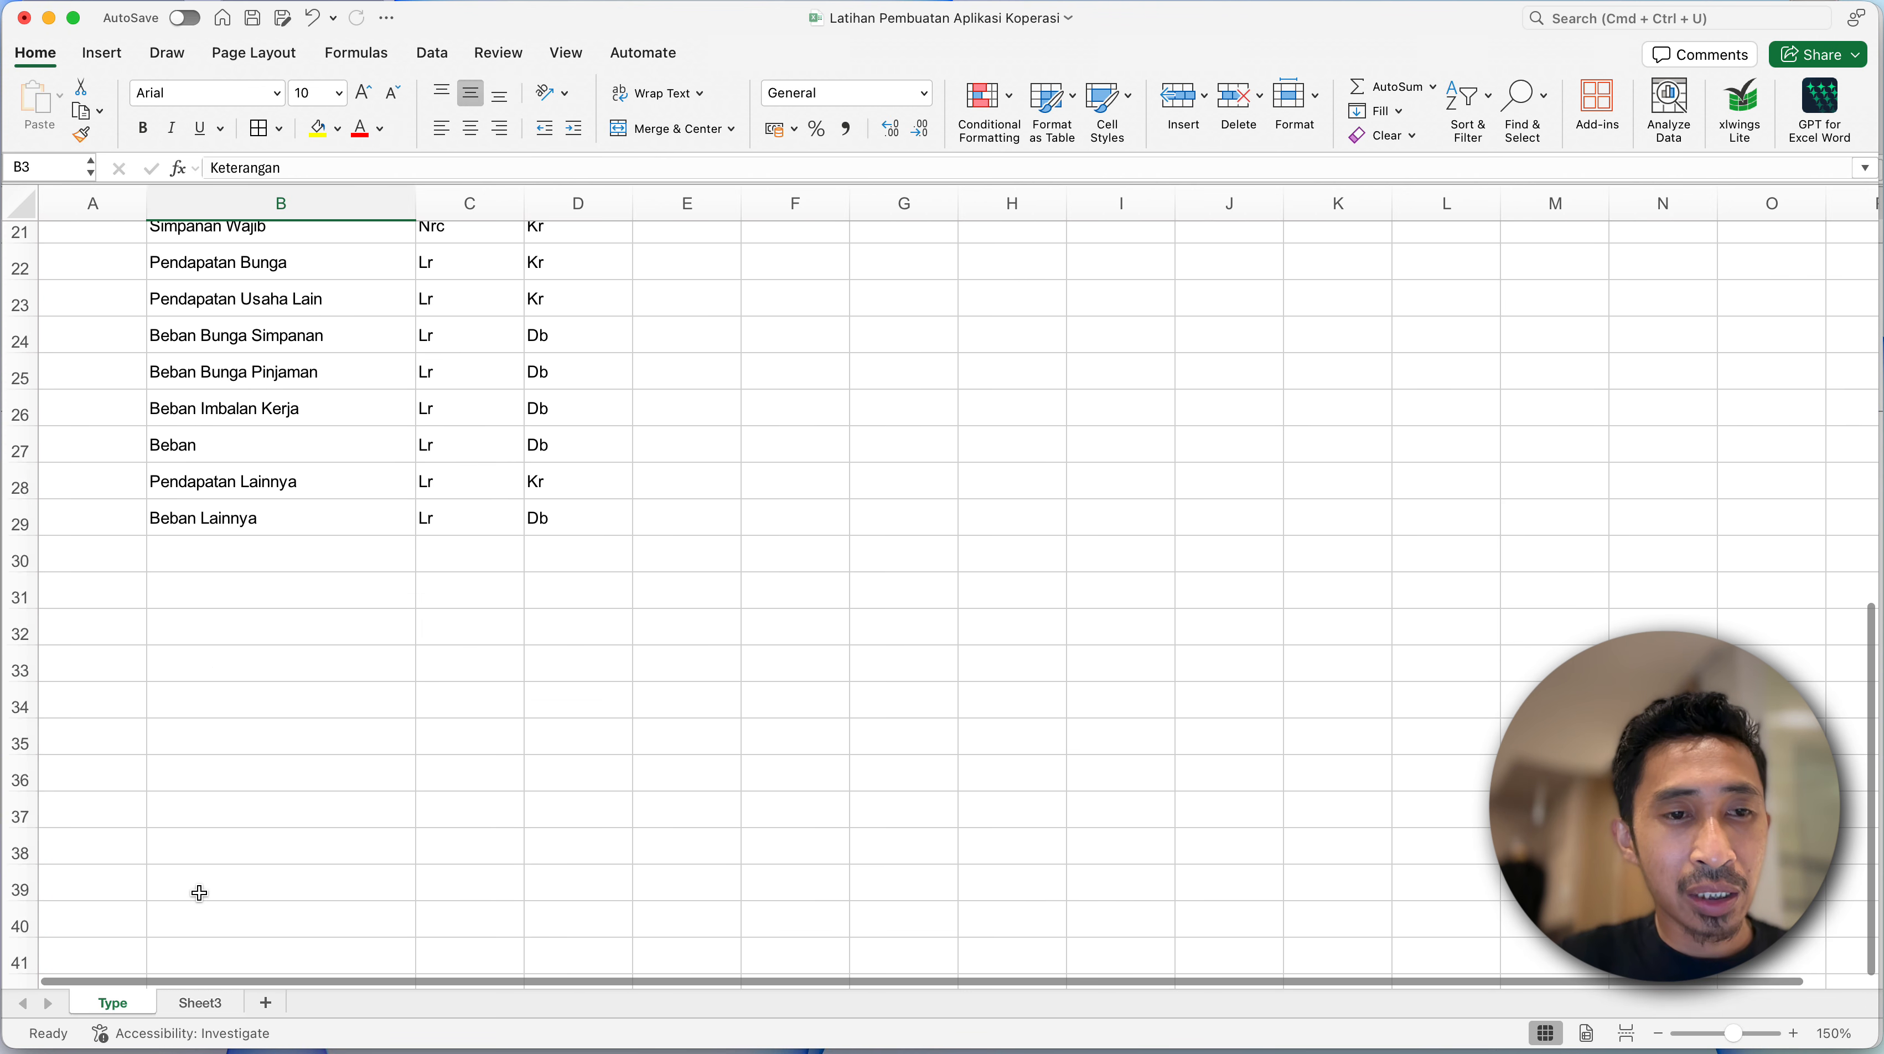
pyautogui.keyDown('shift'); pyautogui.click(240, 525); pyautogui.keyUp('shift')
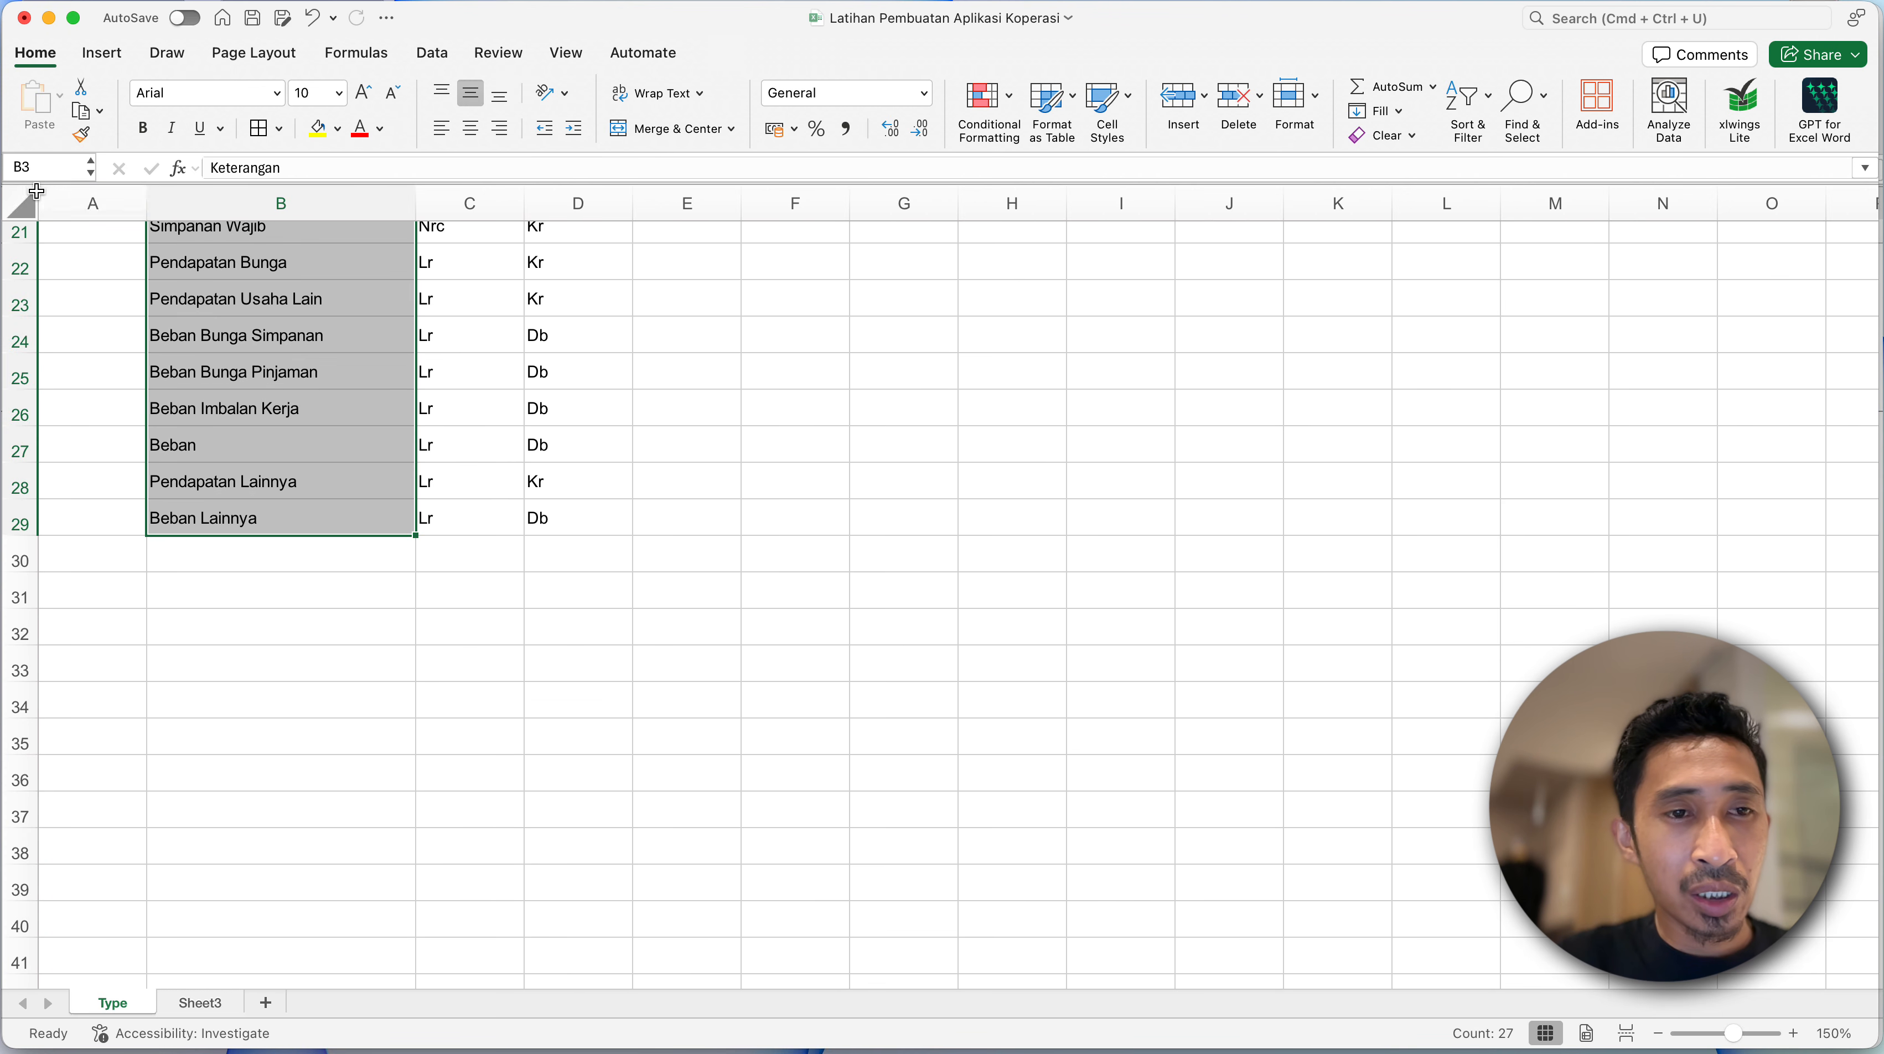
pyautogui.scroll(10, 207, 372)
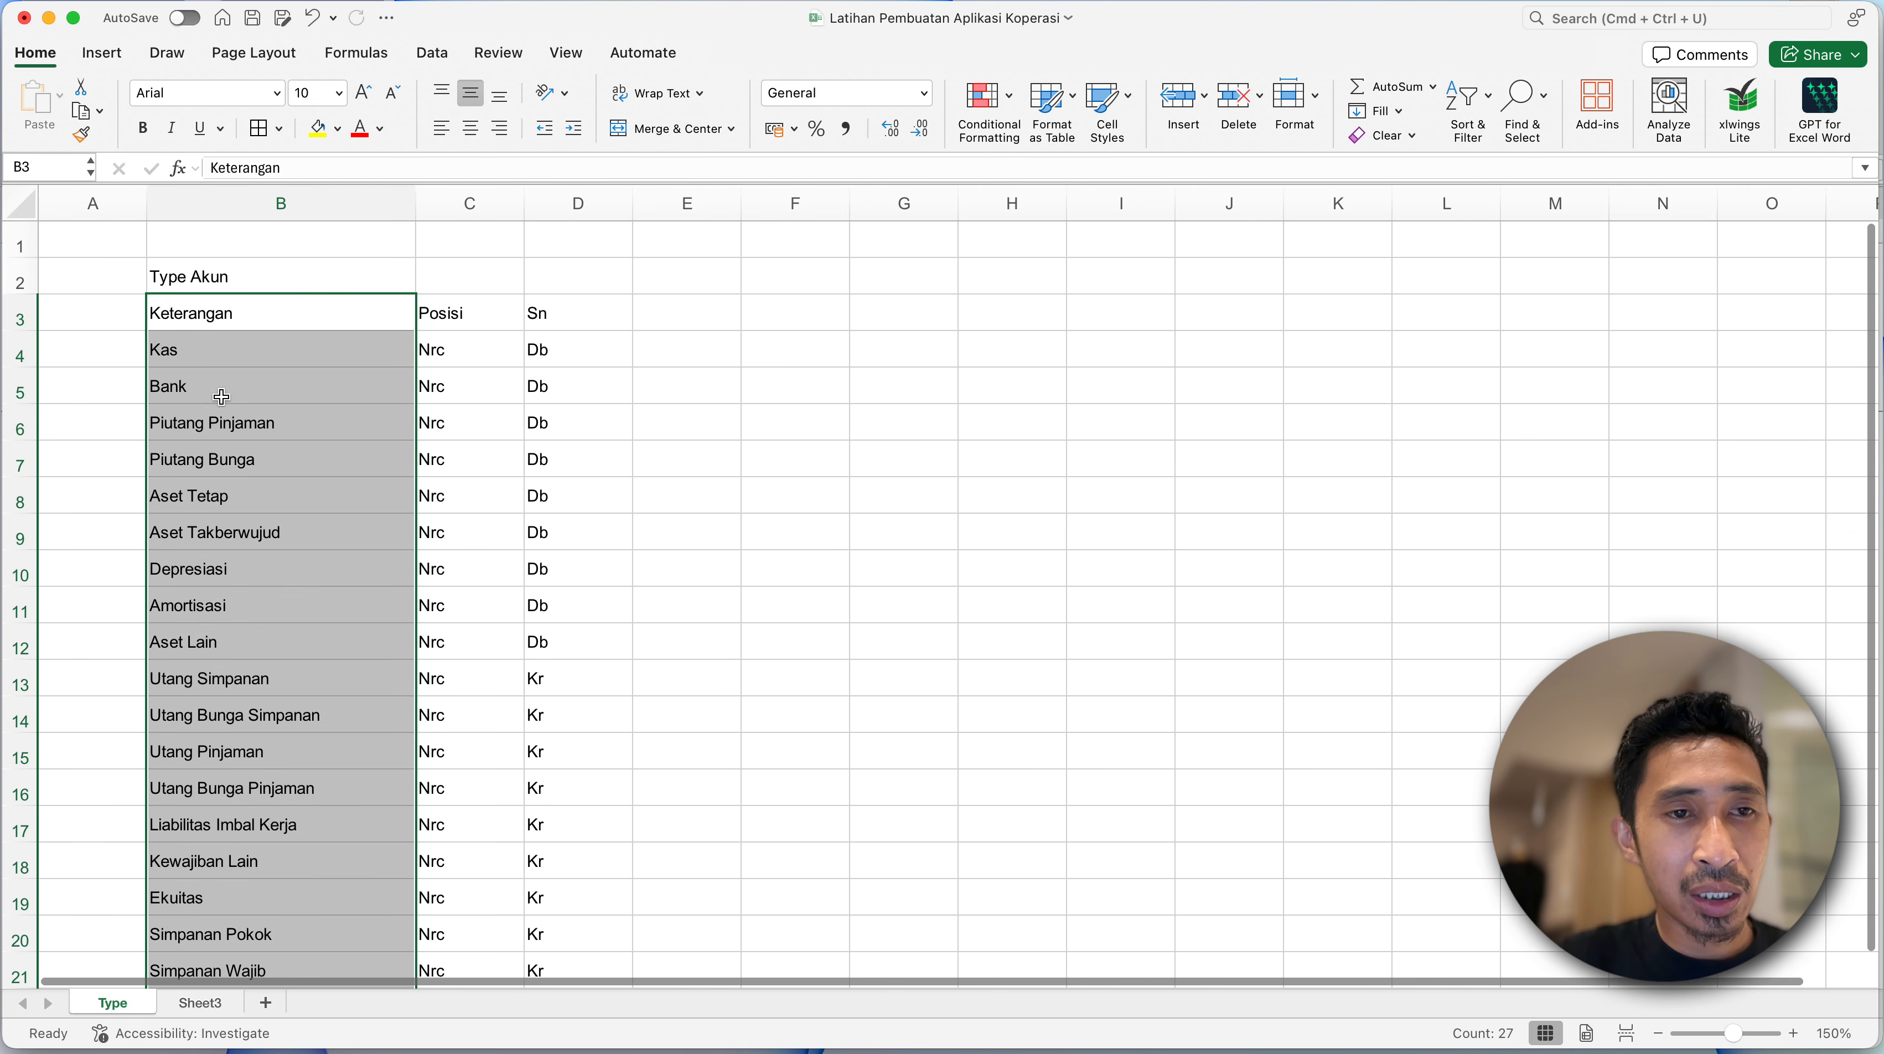
pyautogui.click(210, 342)
pyautogui.press('super+shift+Down')
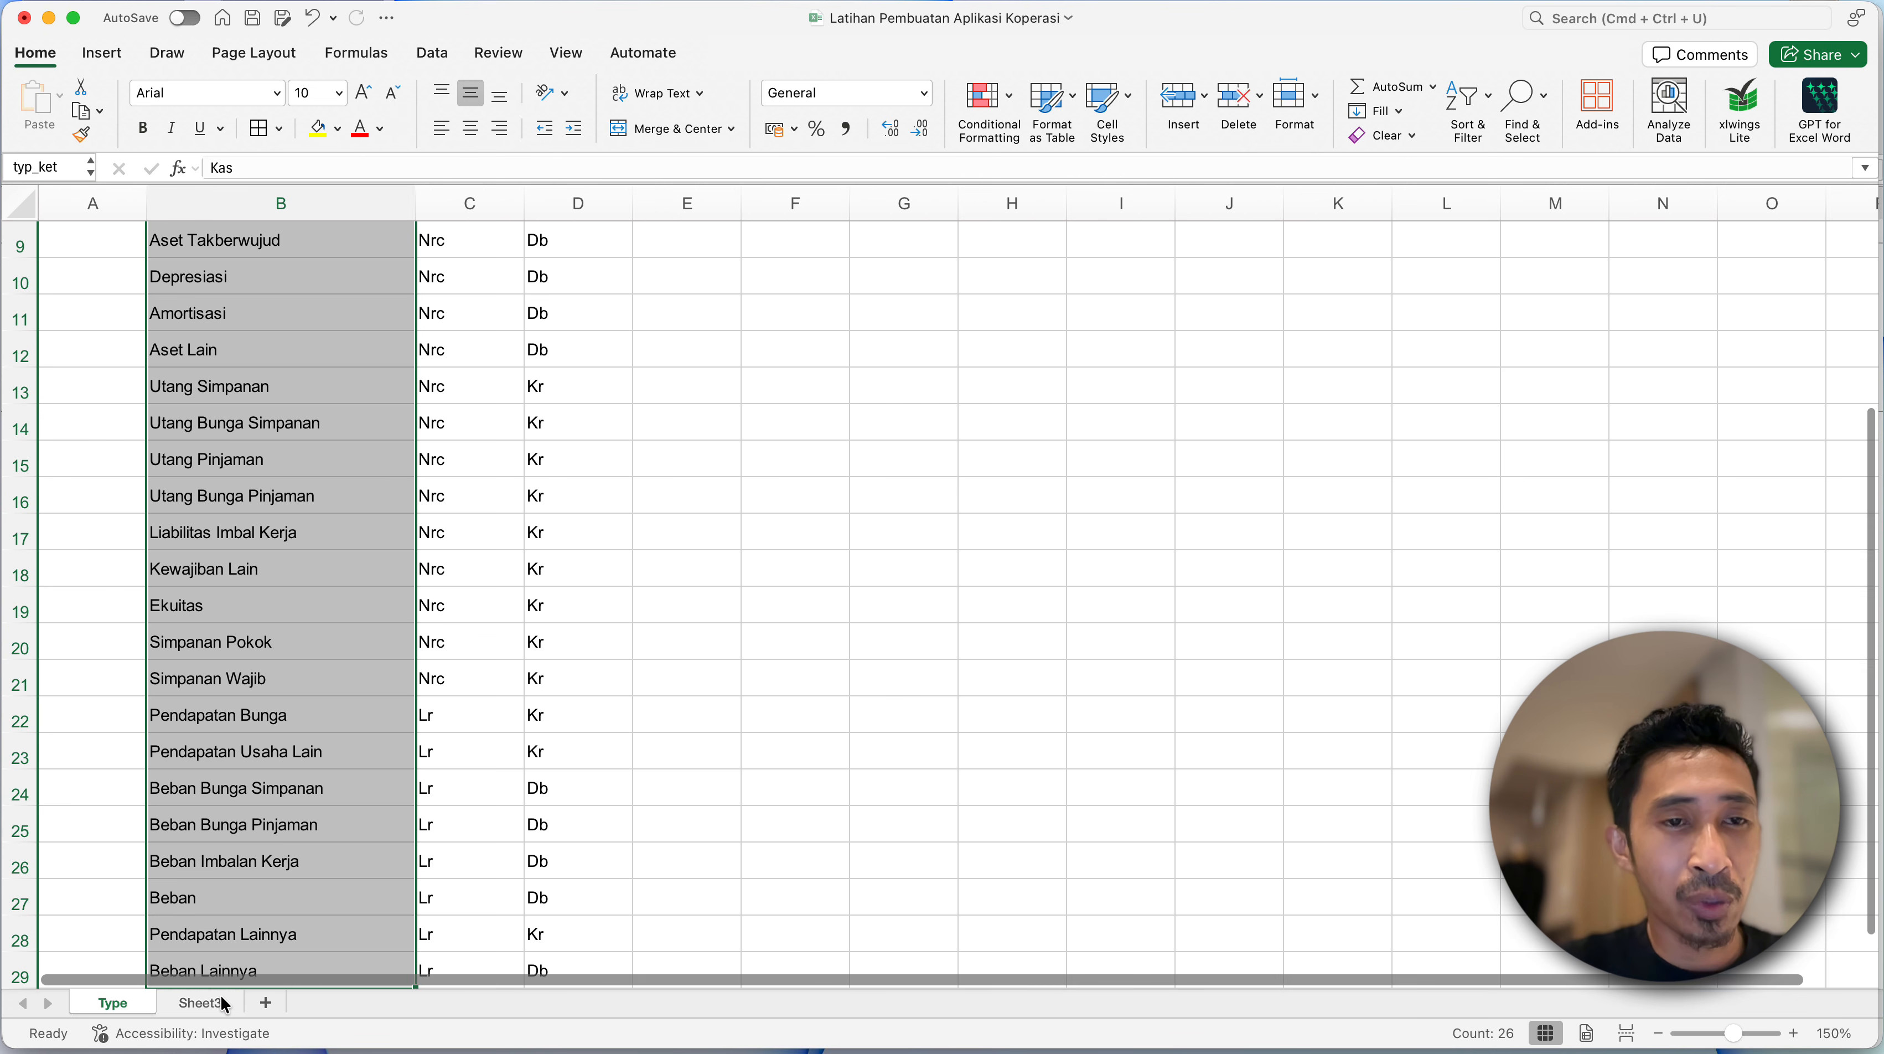
# - Add a list data validation with the source =typ_Ket to cell D7 under Type Akun on Sheet3
pyautogui.click(199, 1002)
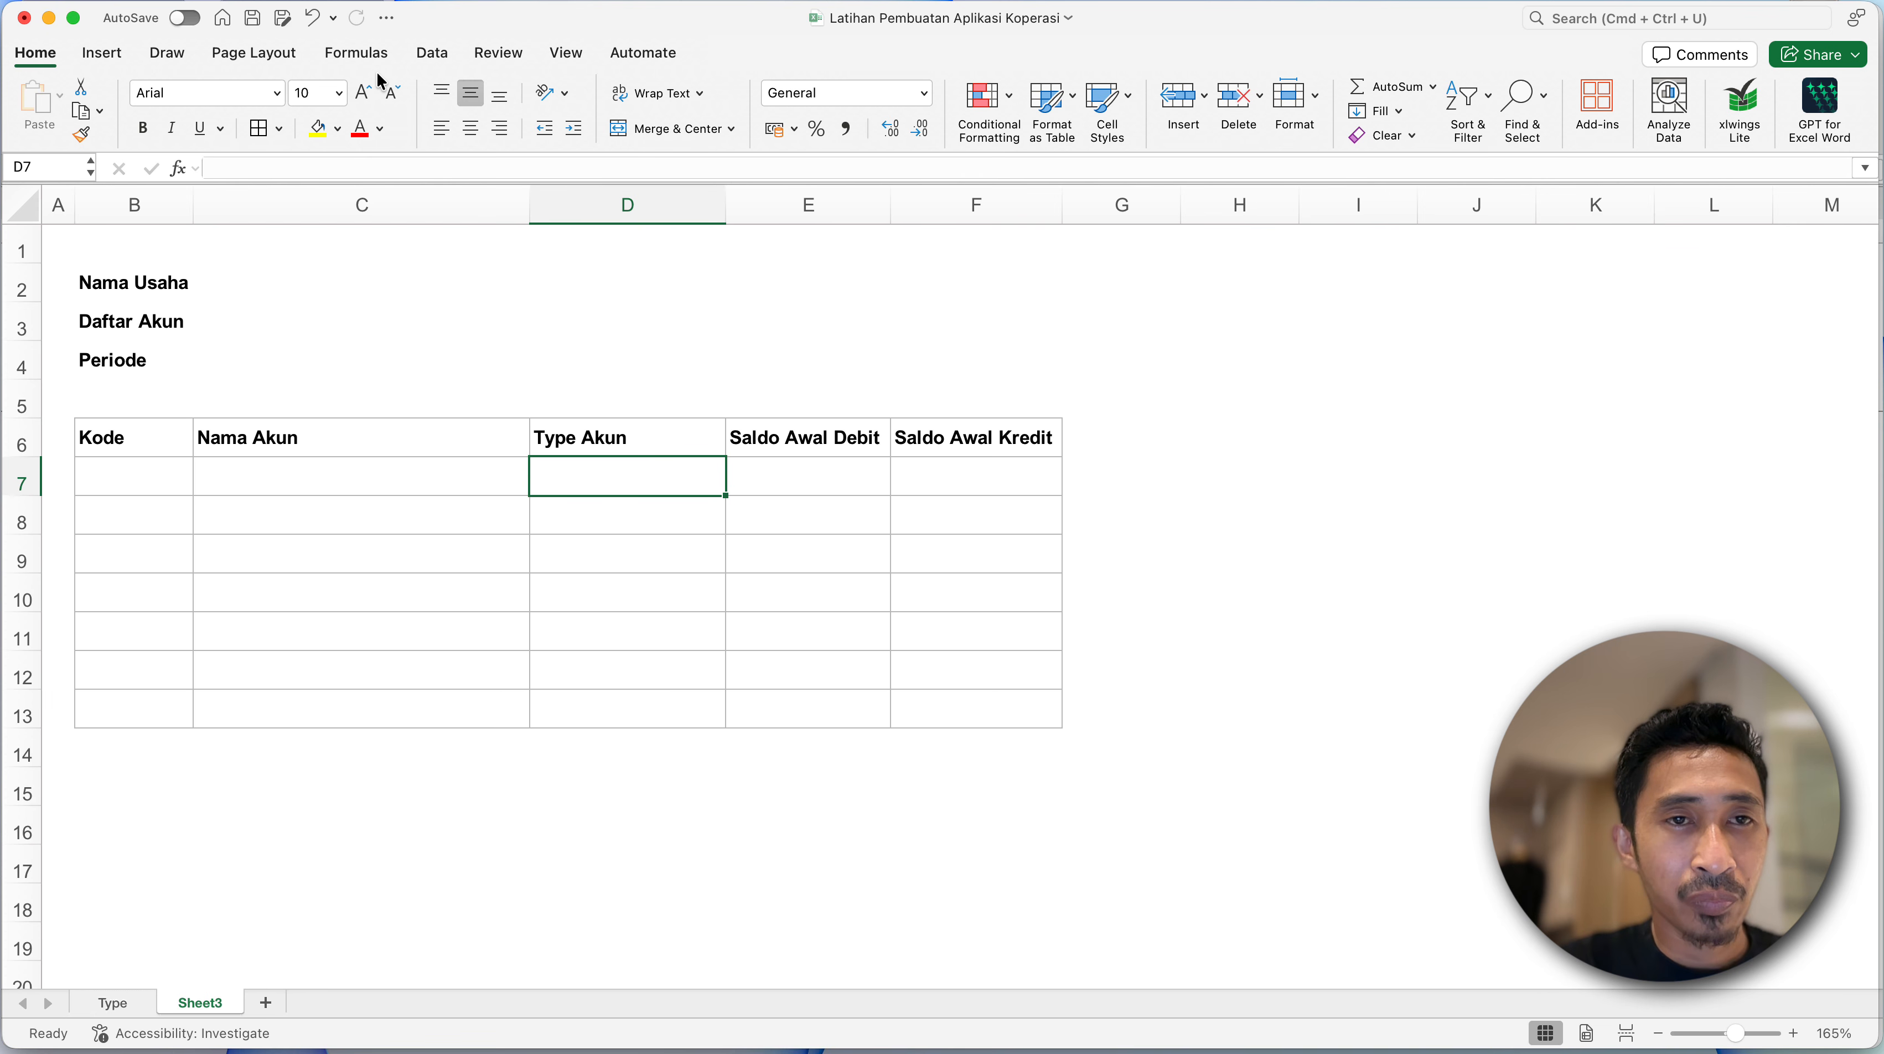
pyautogui.click(433, 53)
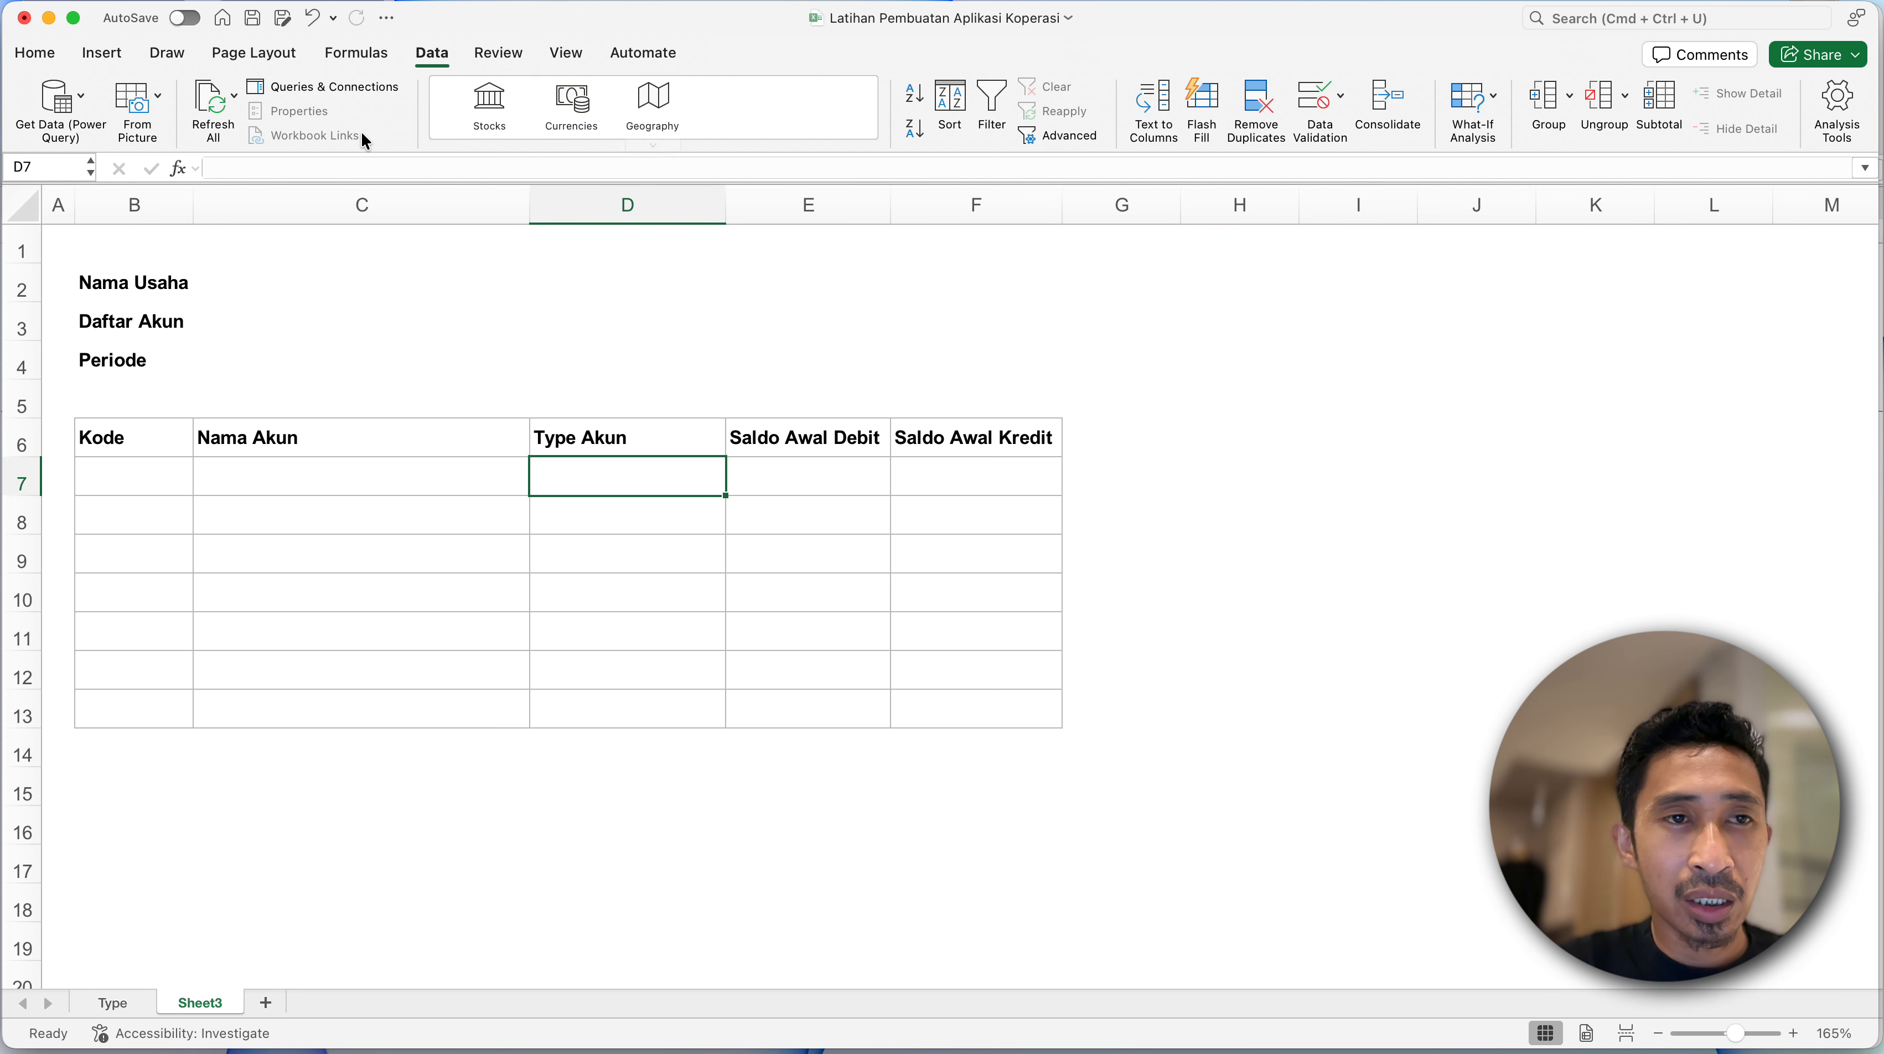
pyautogui.click(1321, 114)
pyautogui.click(818, 295)
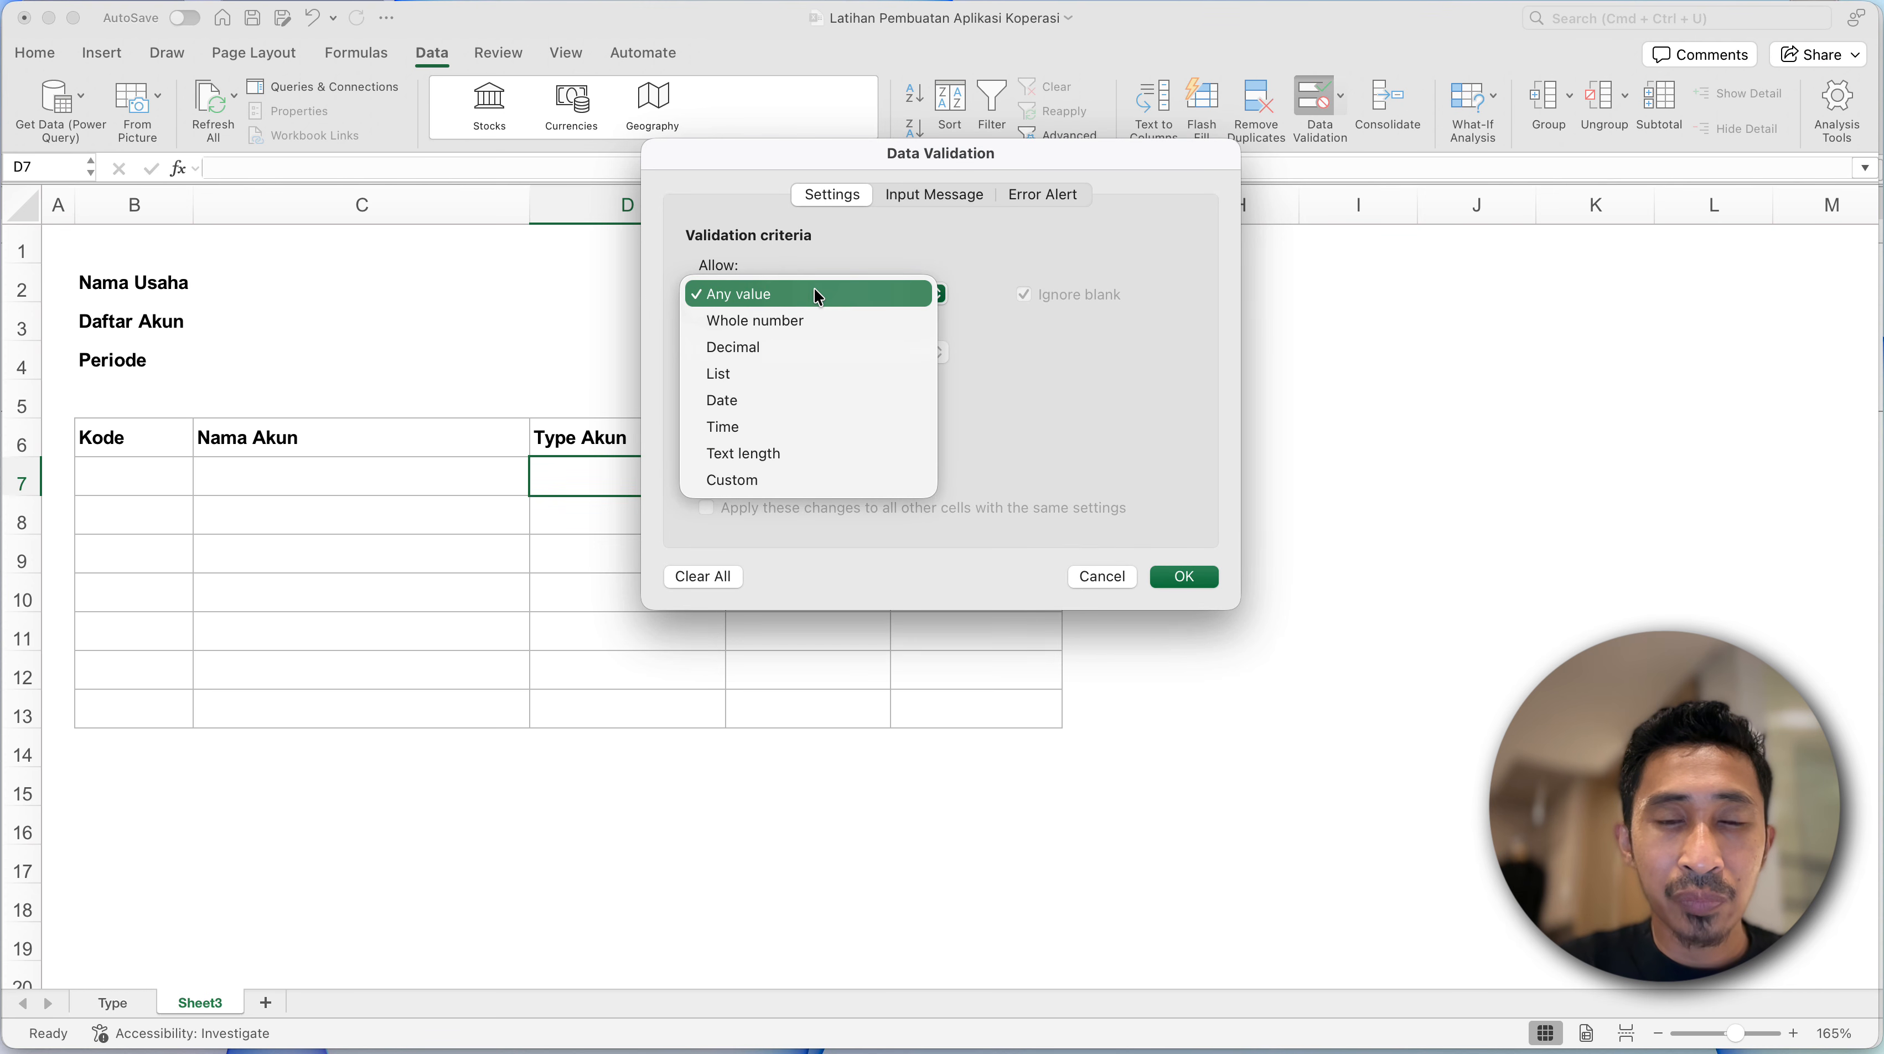
pyautogui.click(717, 376)
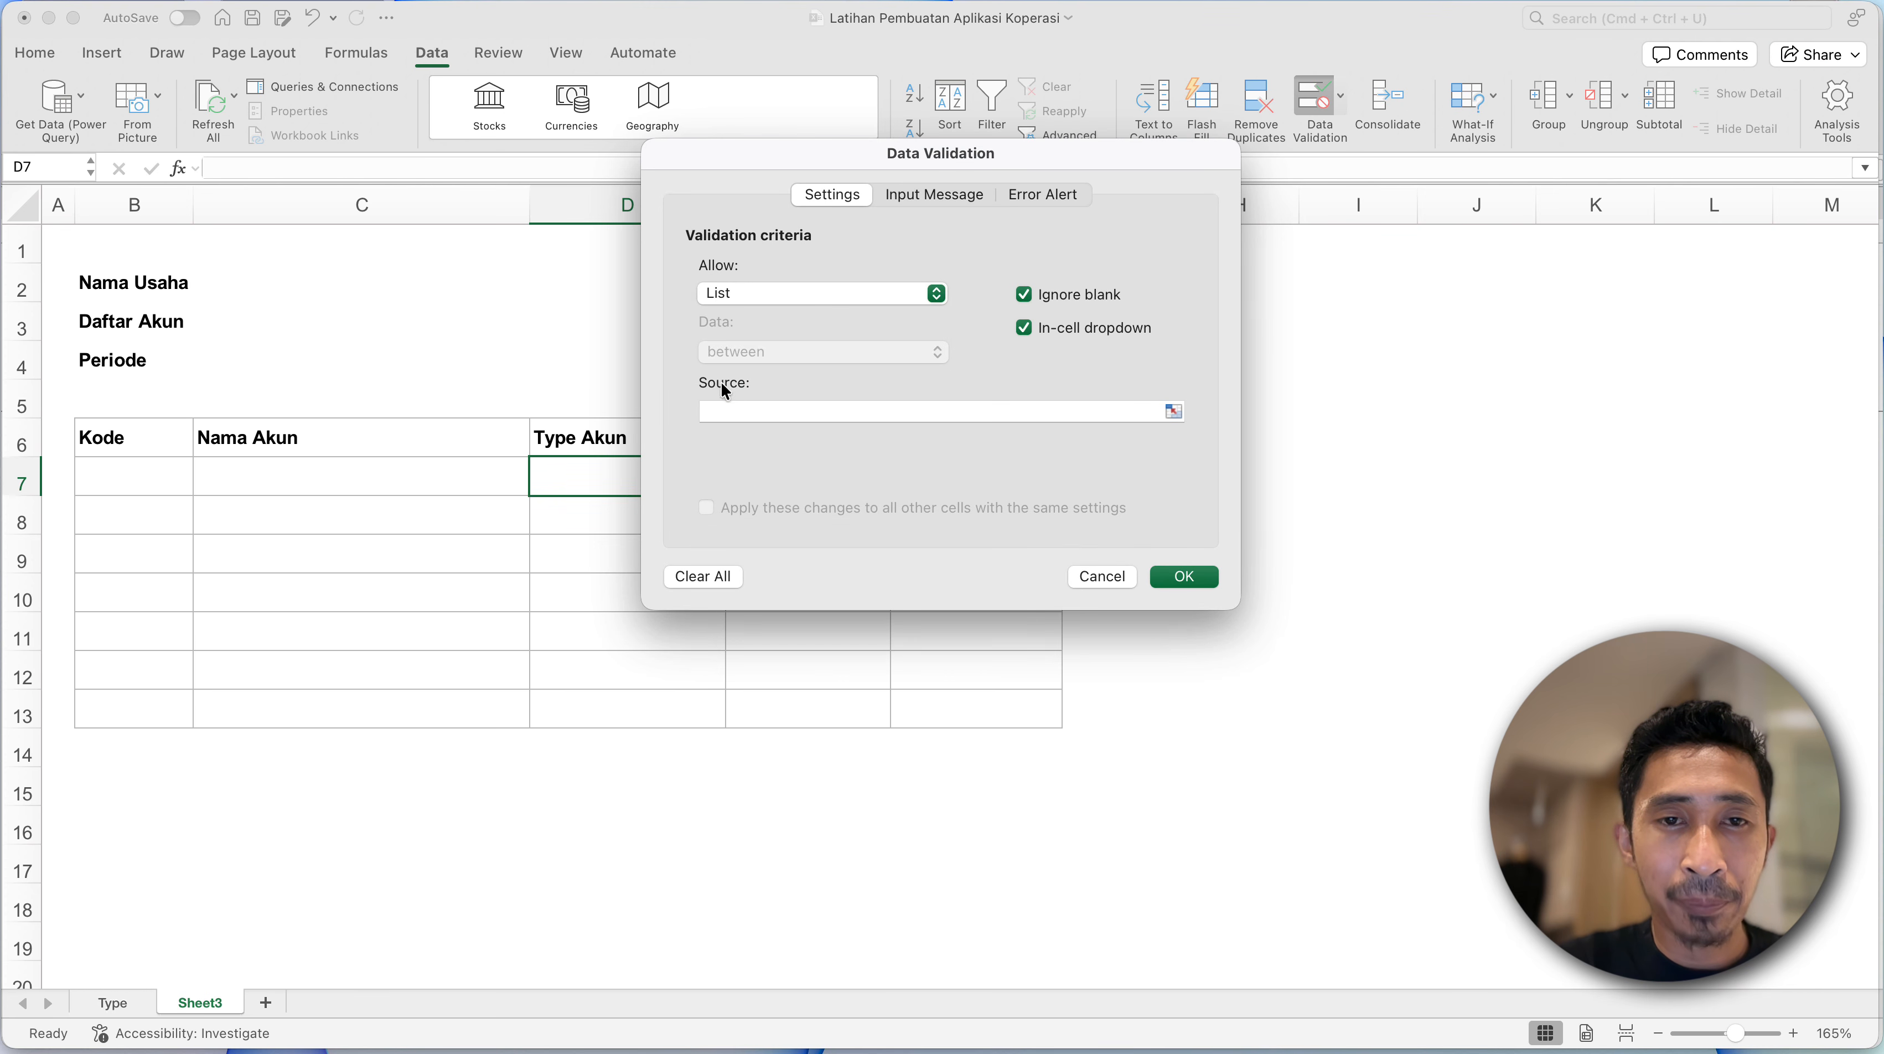
pyautogui.click(767, 410)
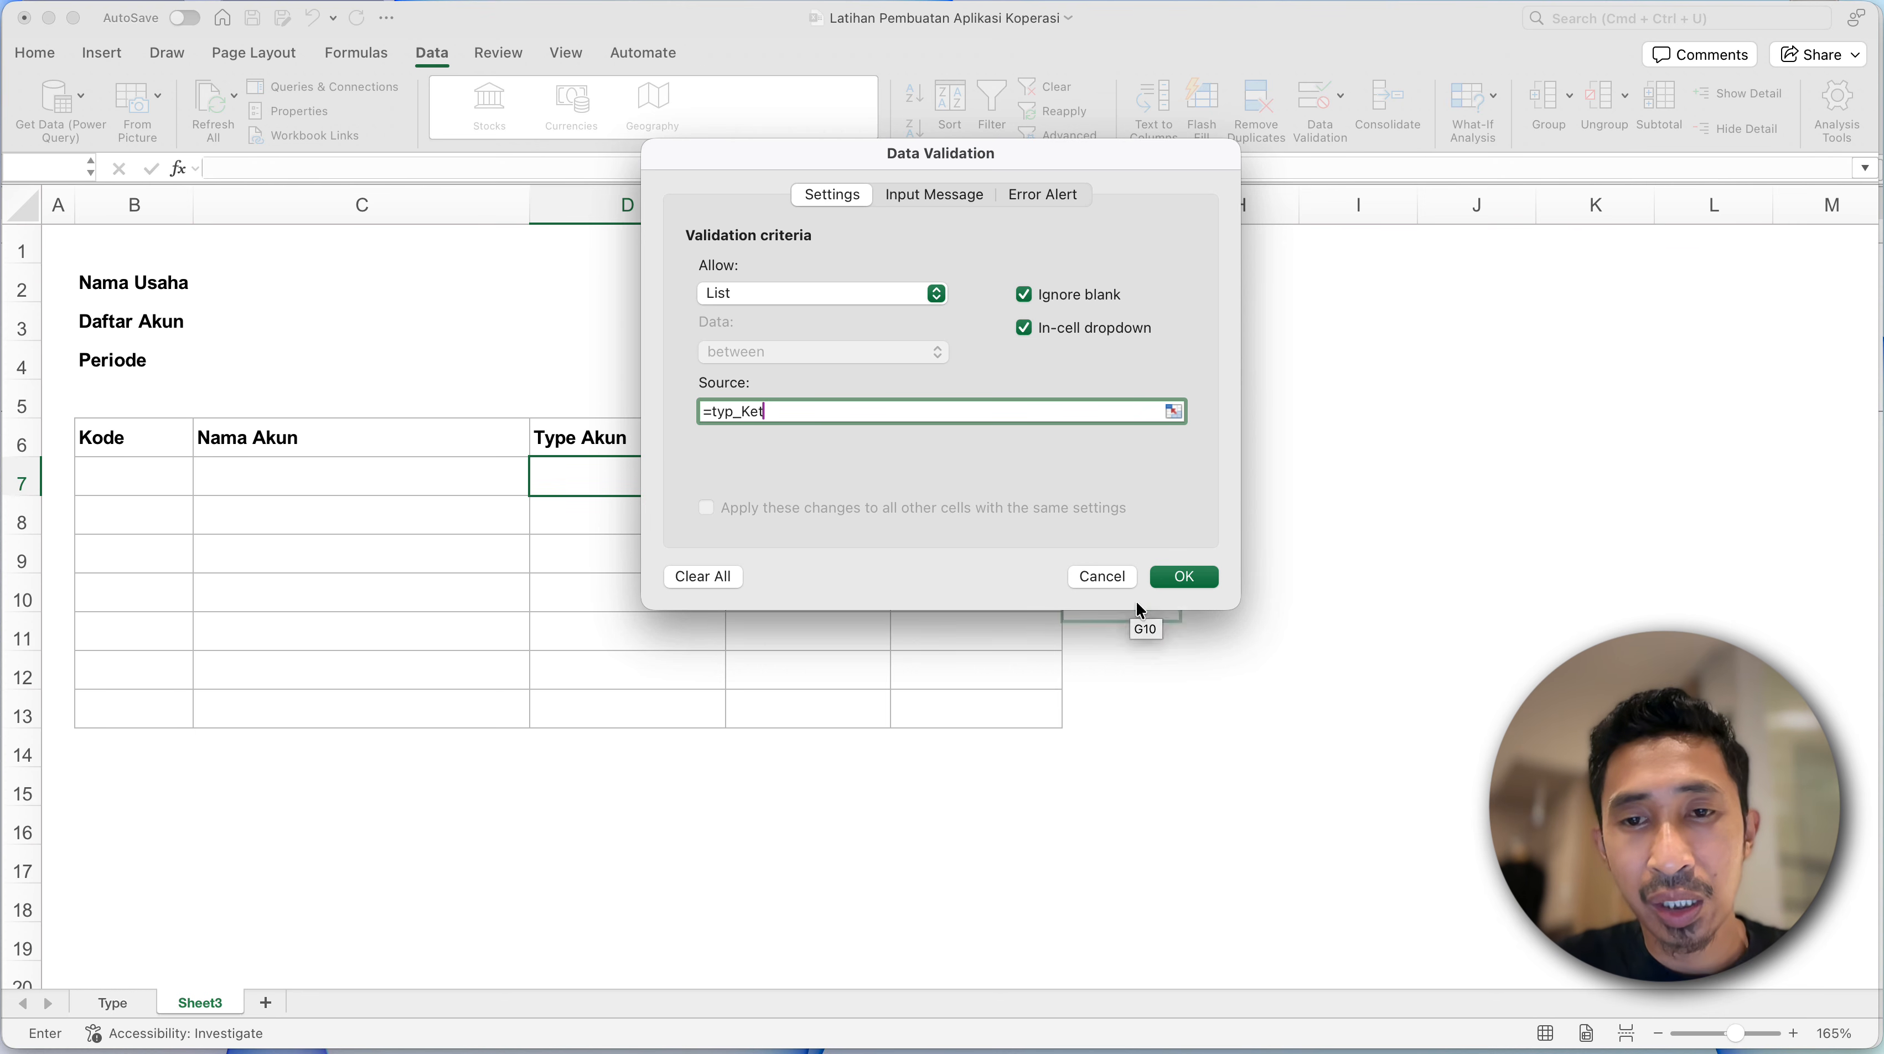
pyautogui.click(1180, 577)
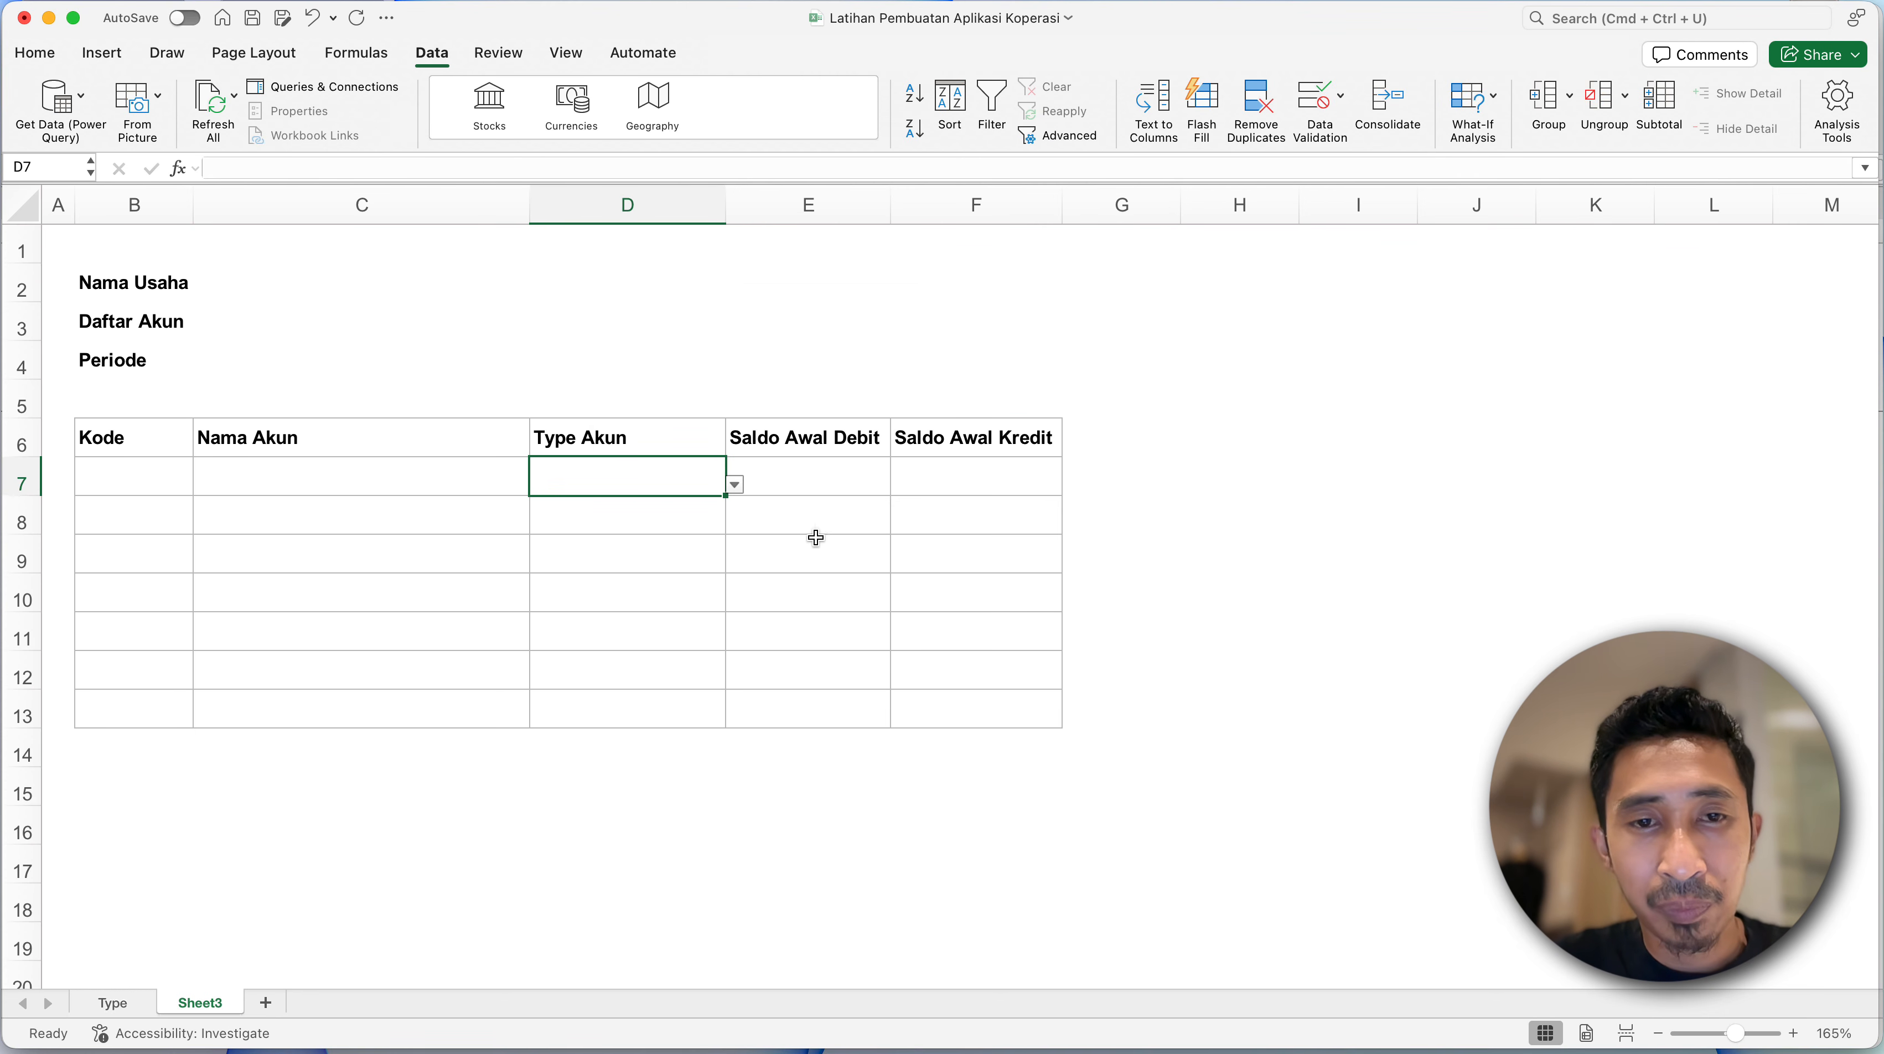
# - Look through the account types offered by the drop-down list in D7 and revisit the Type sheet
pyautogui.click(736, 485)
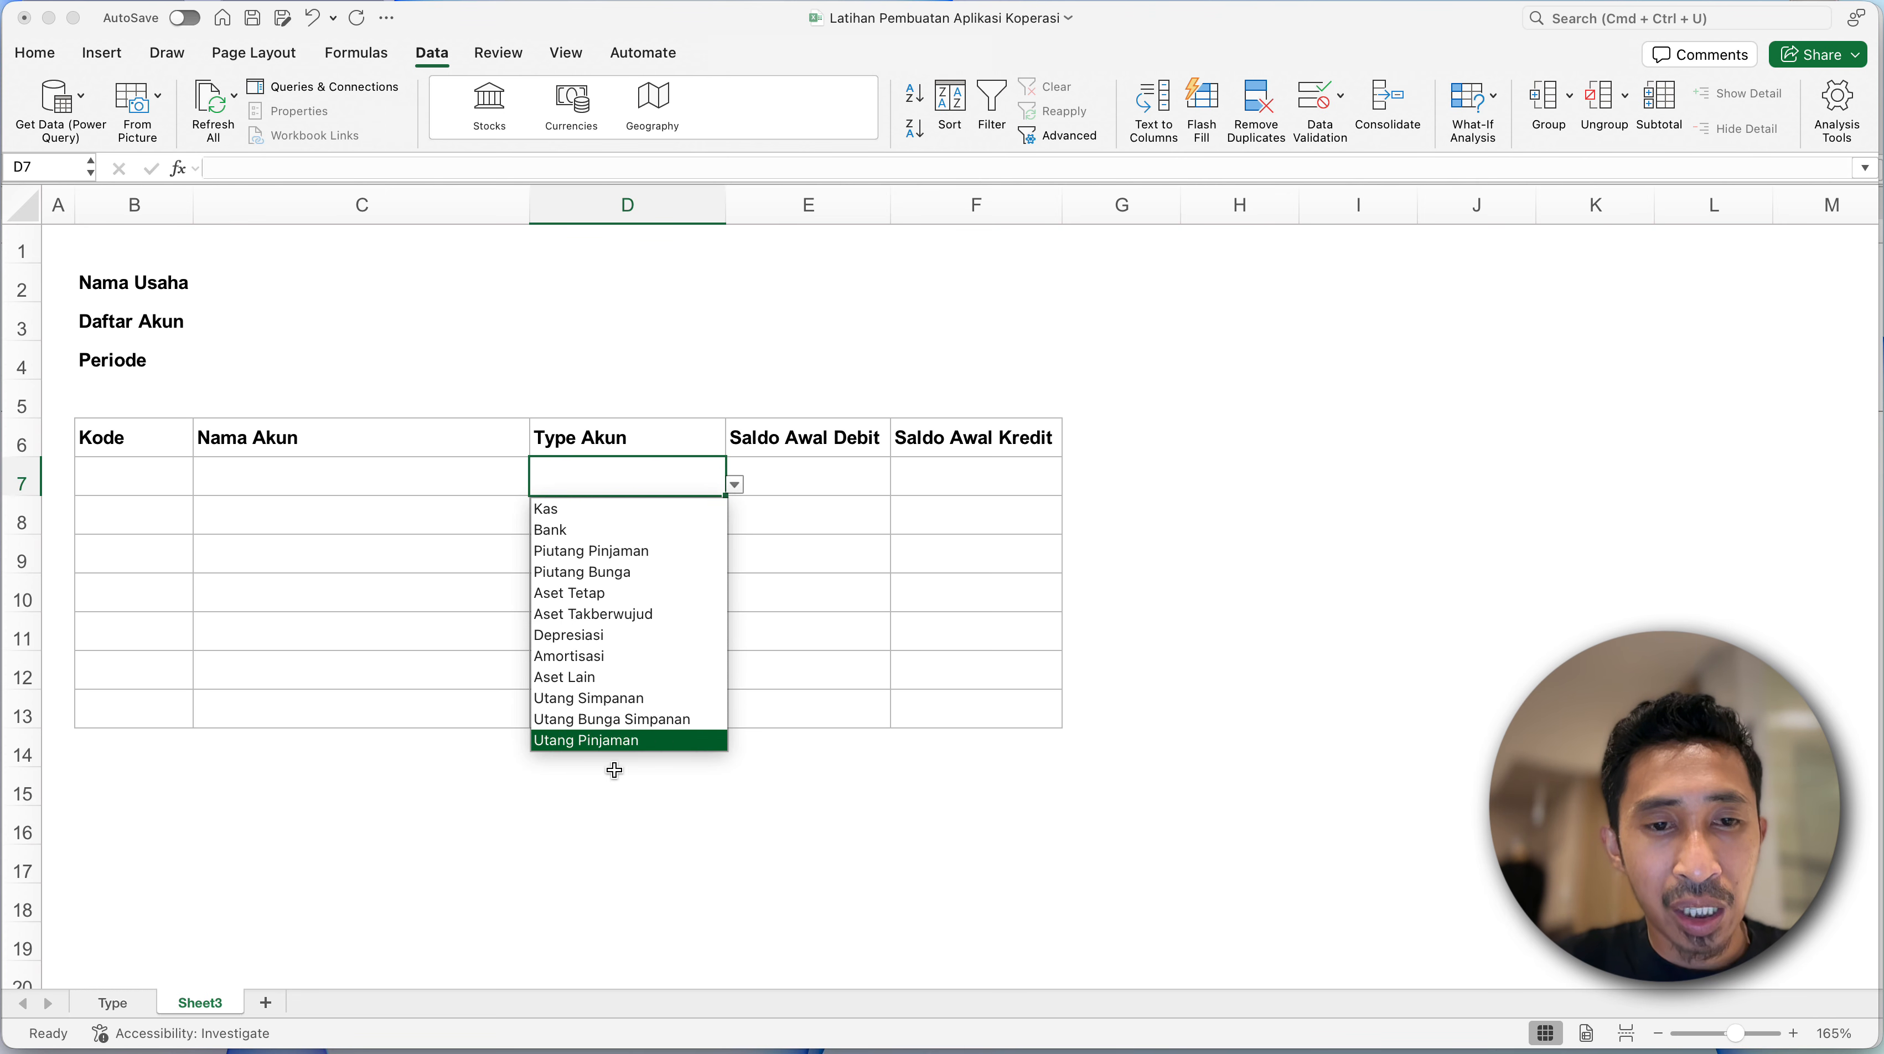
pyautogui.scroll(-5, 622, 719)
pyautogui.scroll(-2, 622, 719)
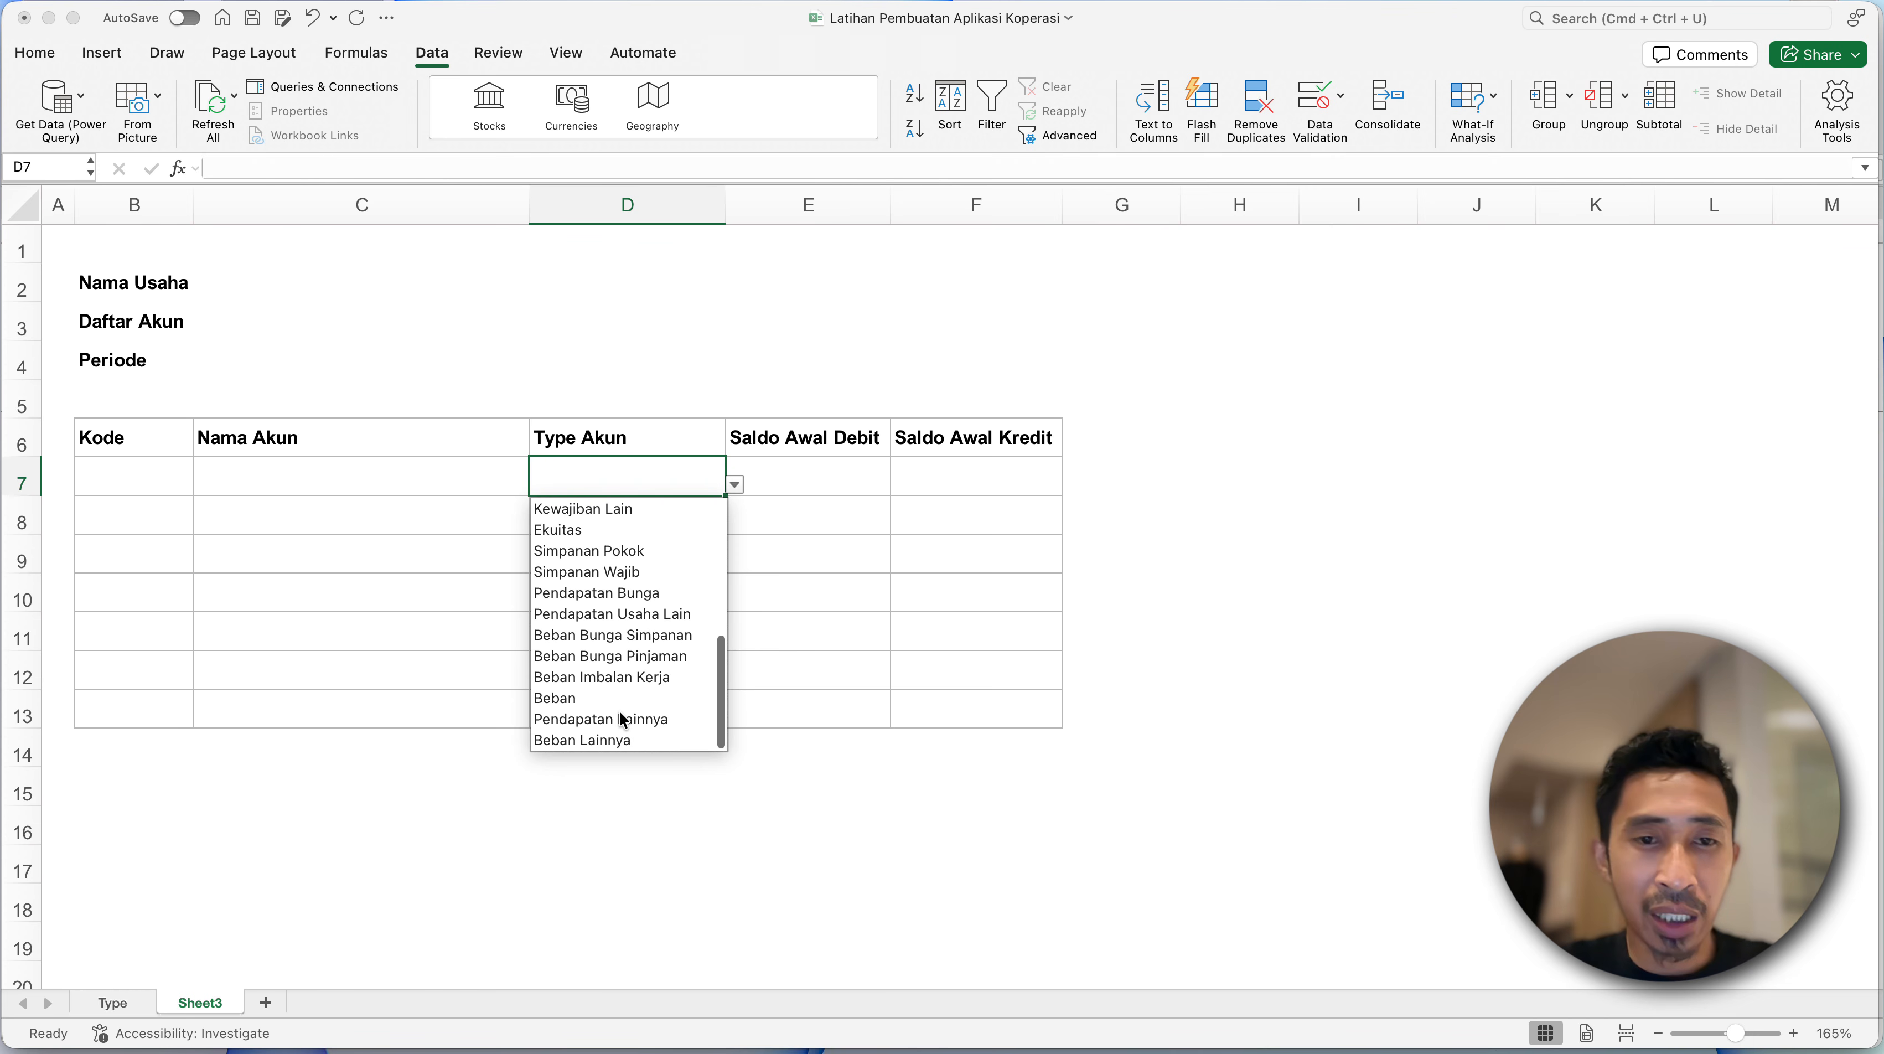
pyautogui.scroll(5, 622, 720)
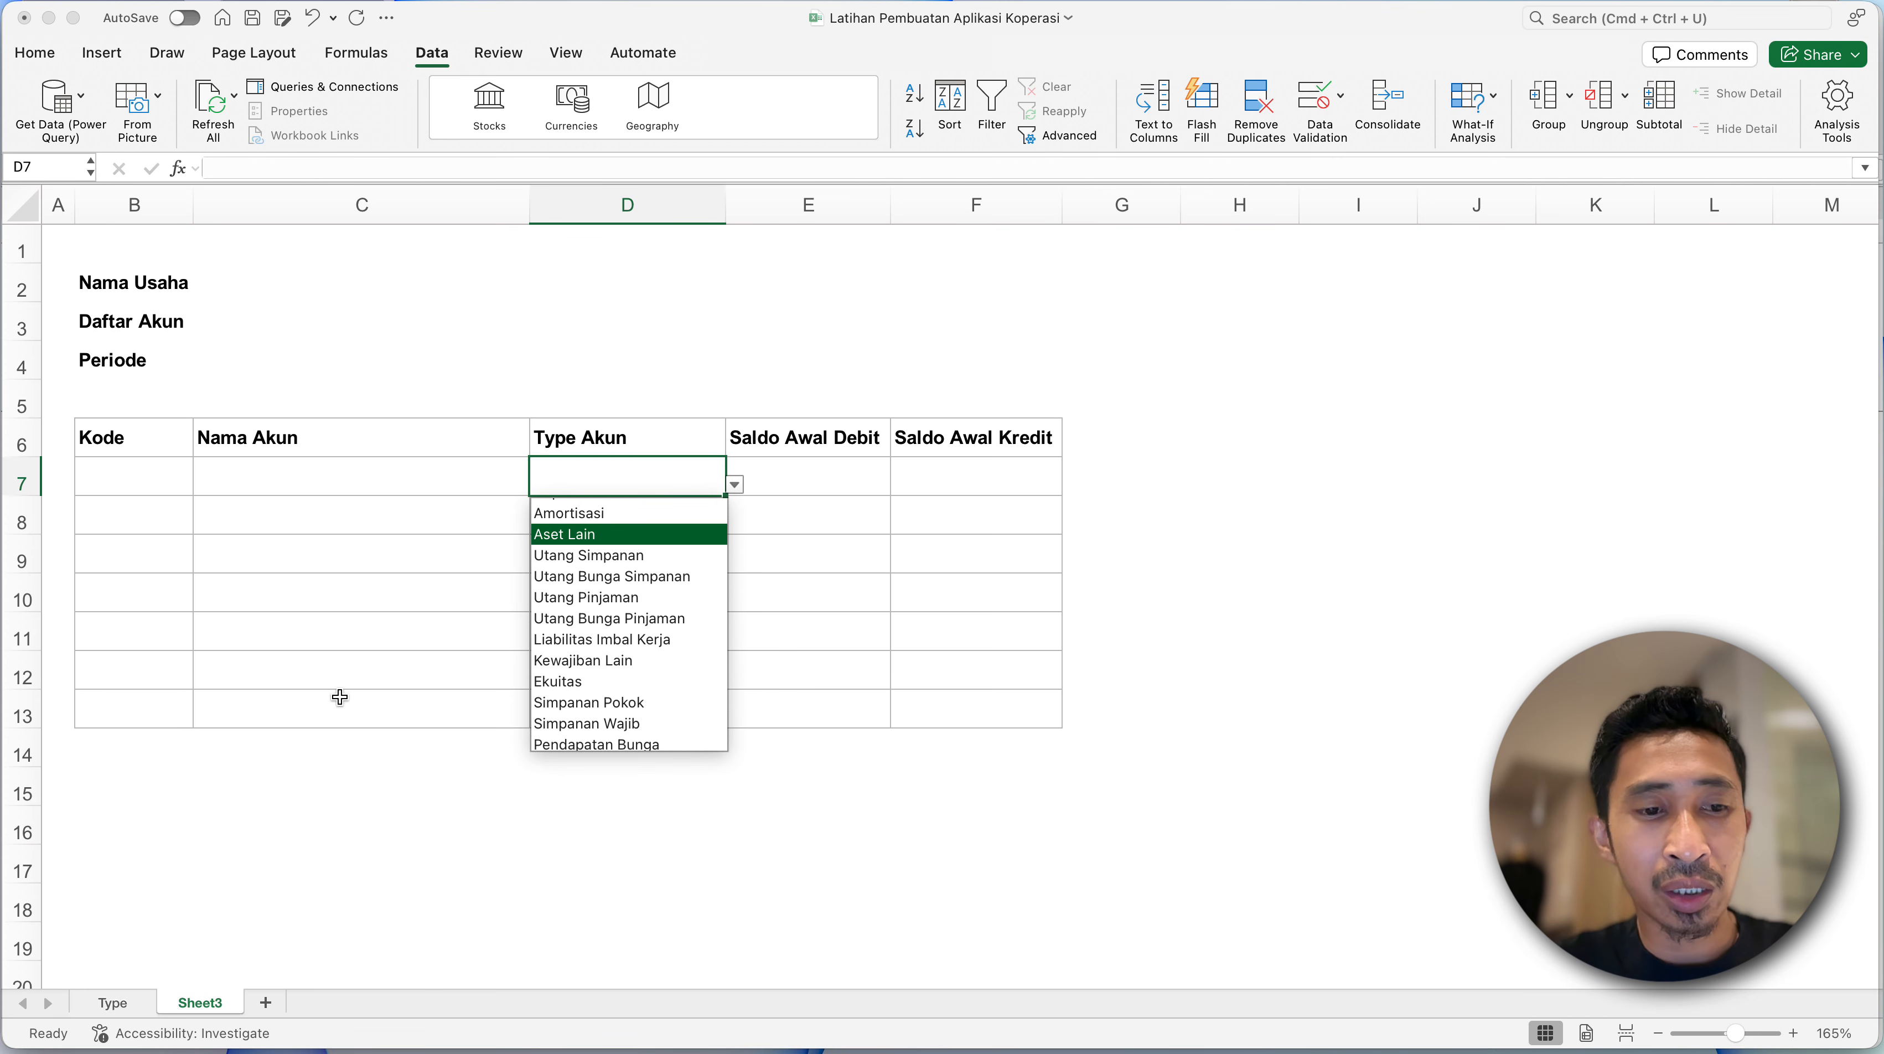
pyautogui.click(127, 1013)
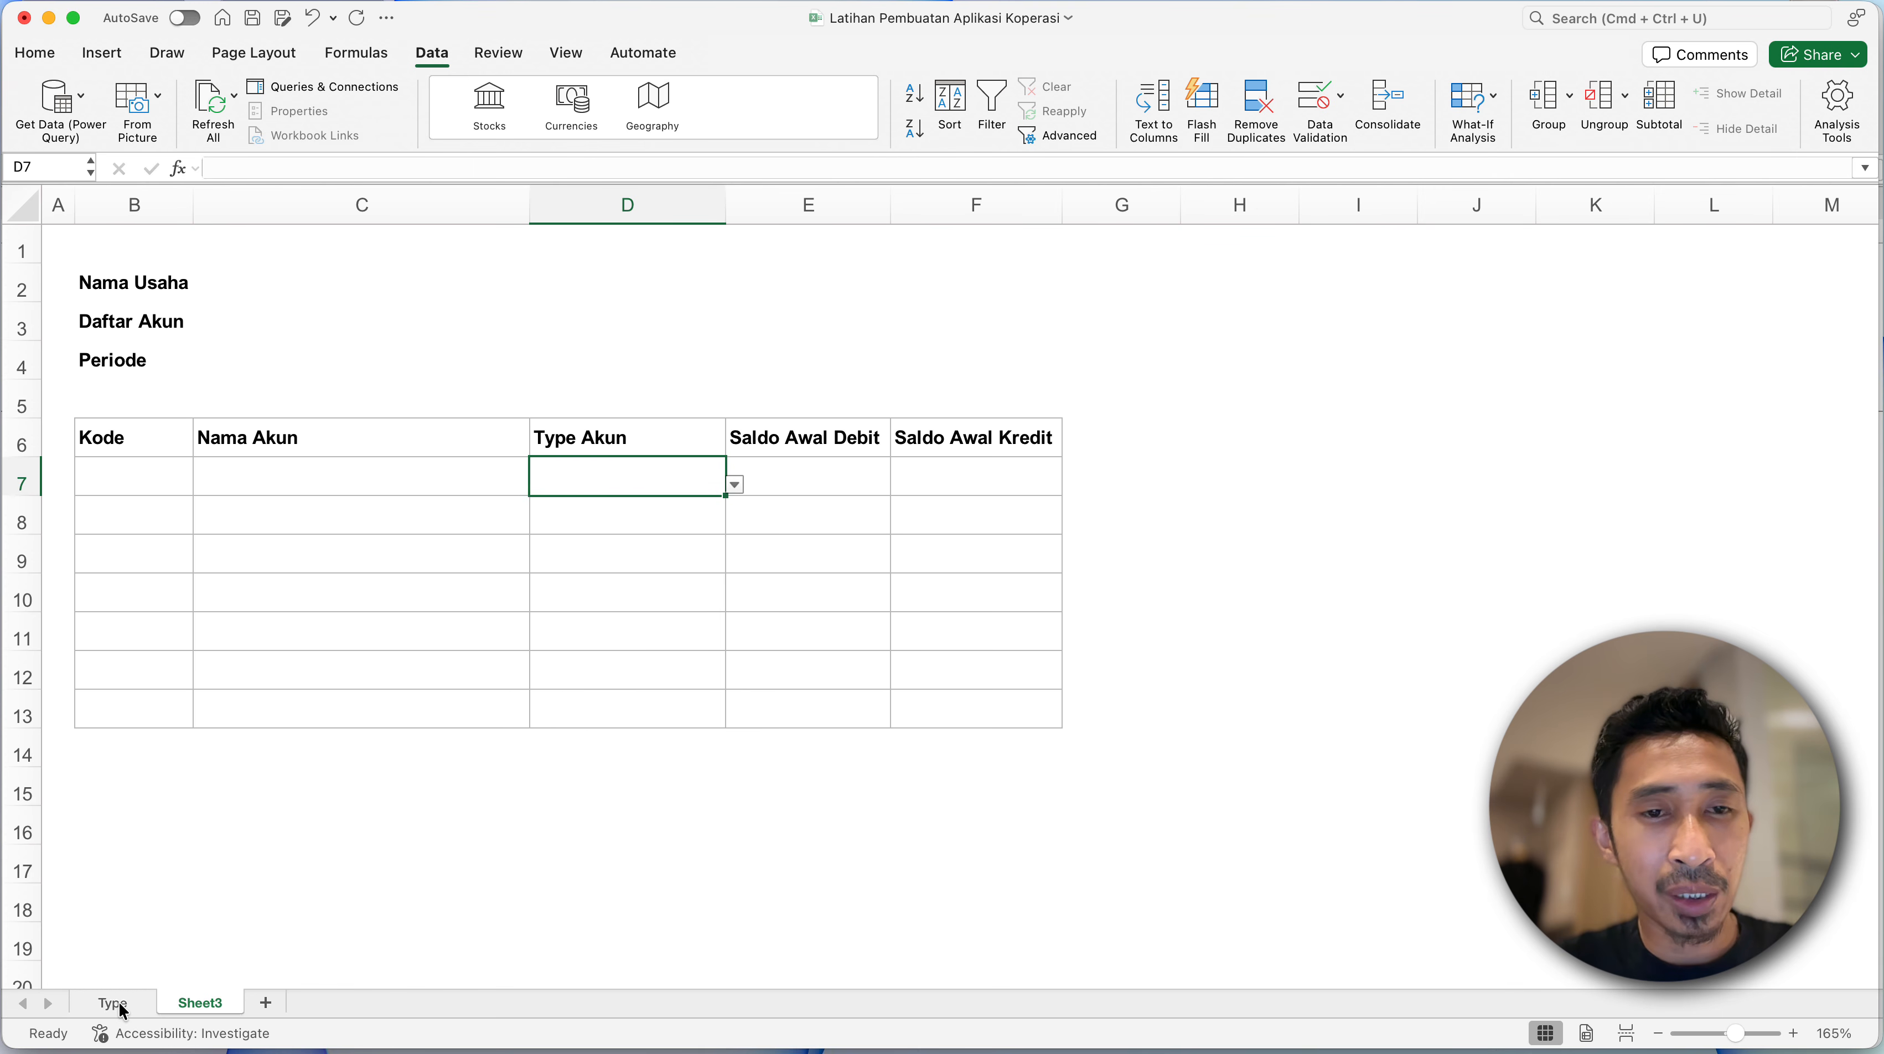
pyautogui.click(118, 1004)
pyautogui.click(211, 1005)
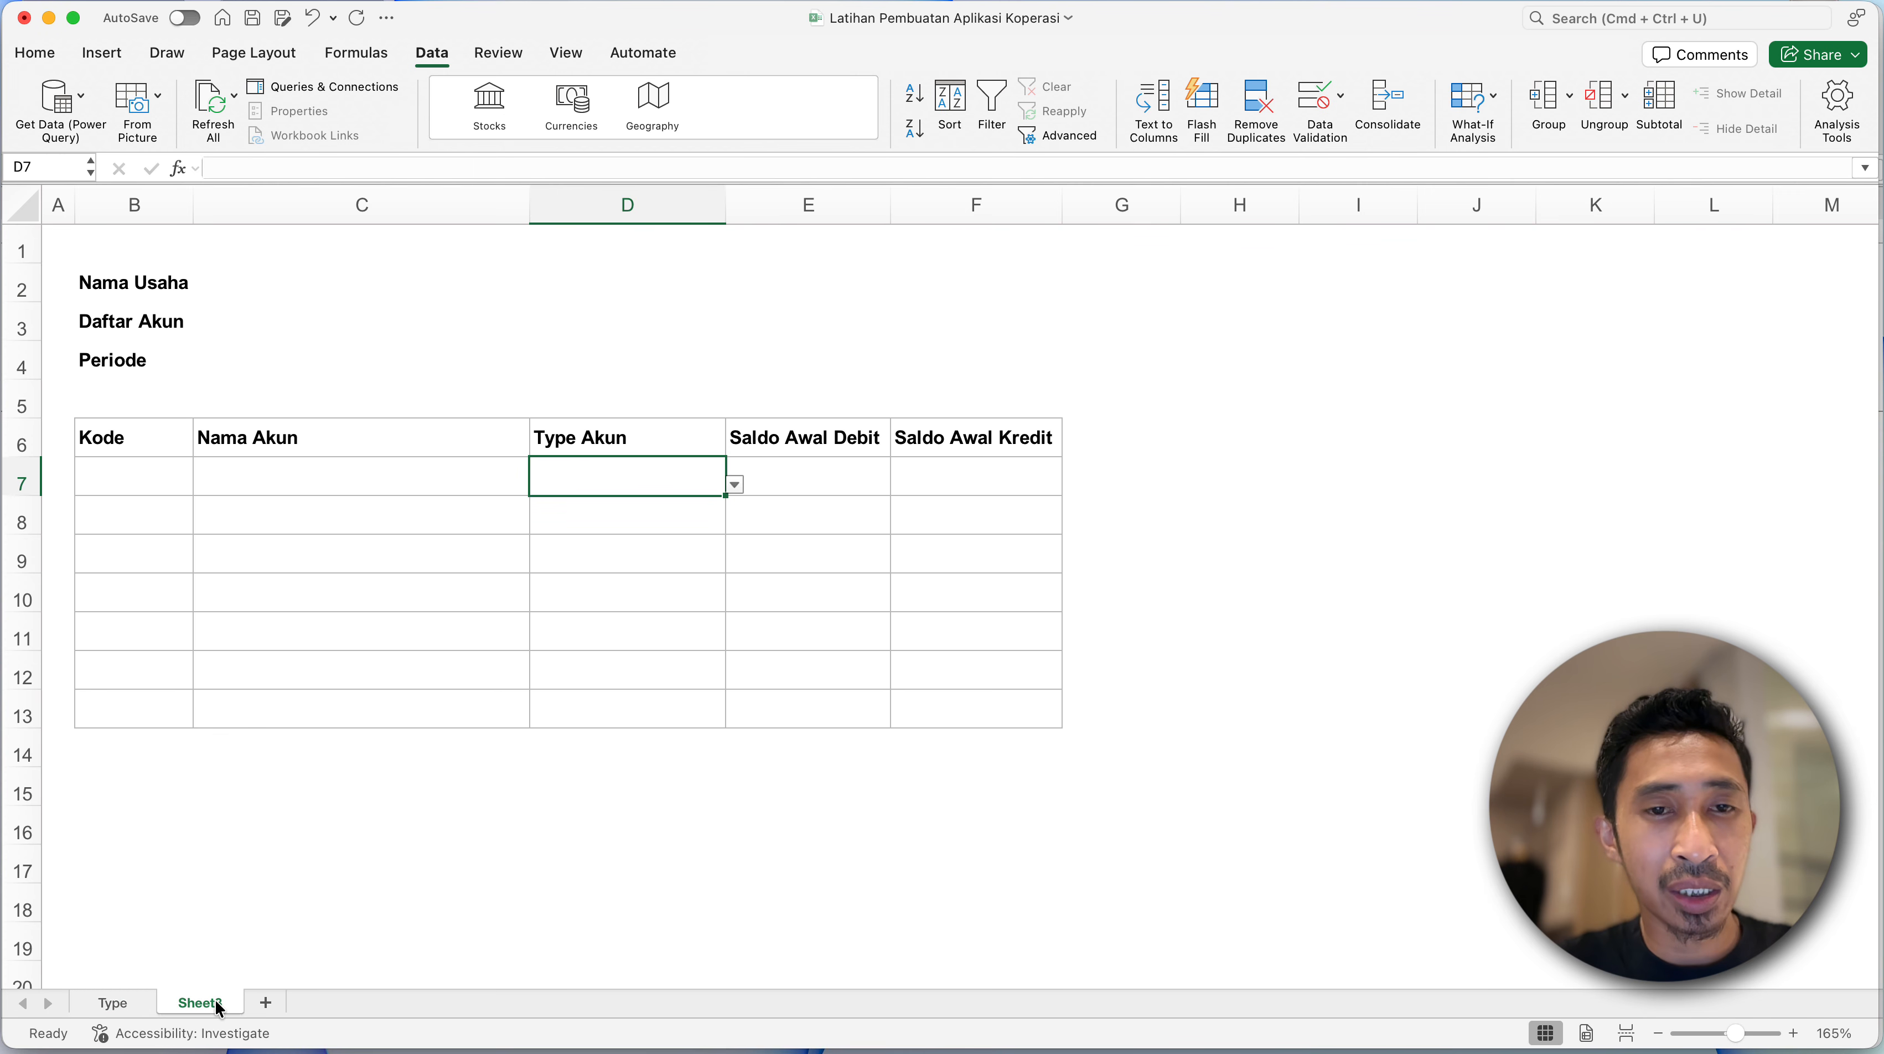
# - Rename Sheet3 as Akun
pyautogui.rightClick(217, 1014)
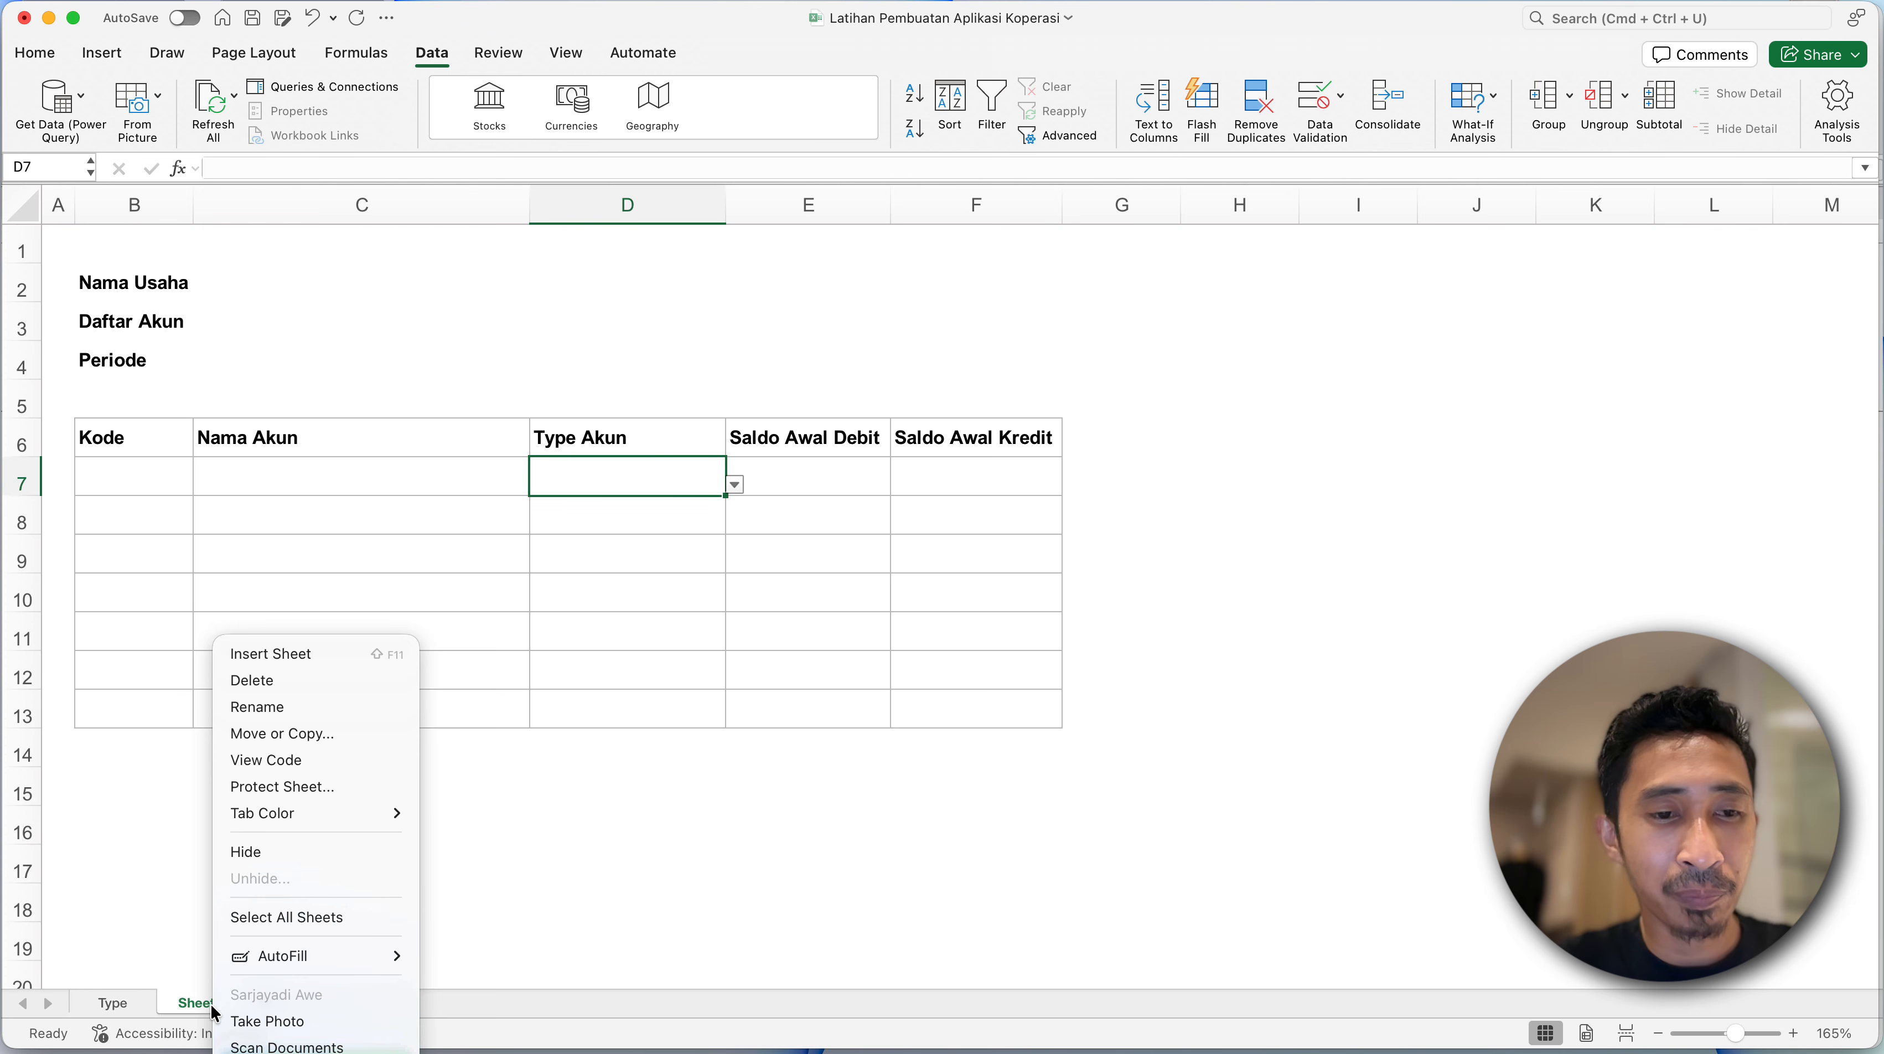
pyautogui.click(253, 708)
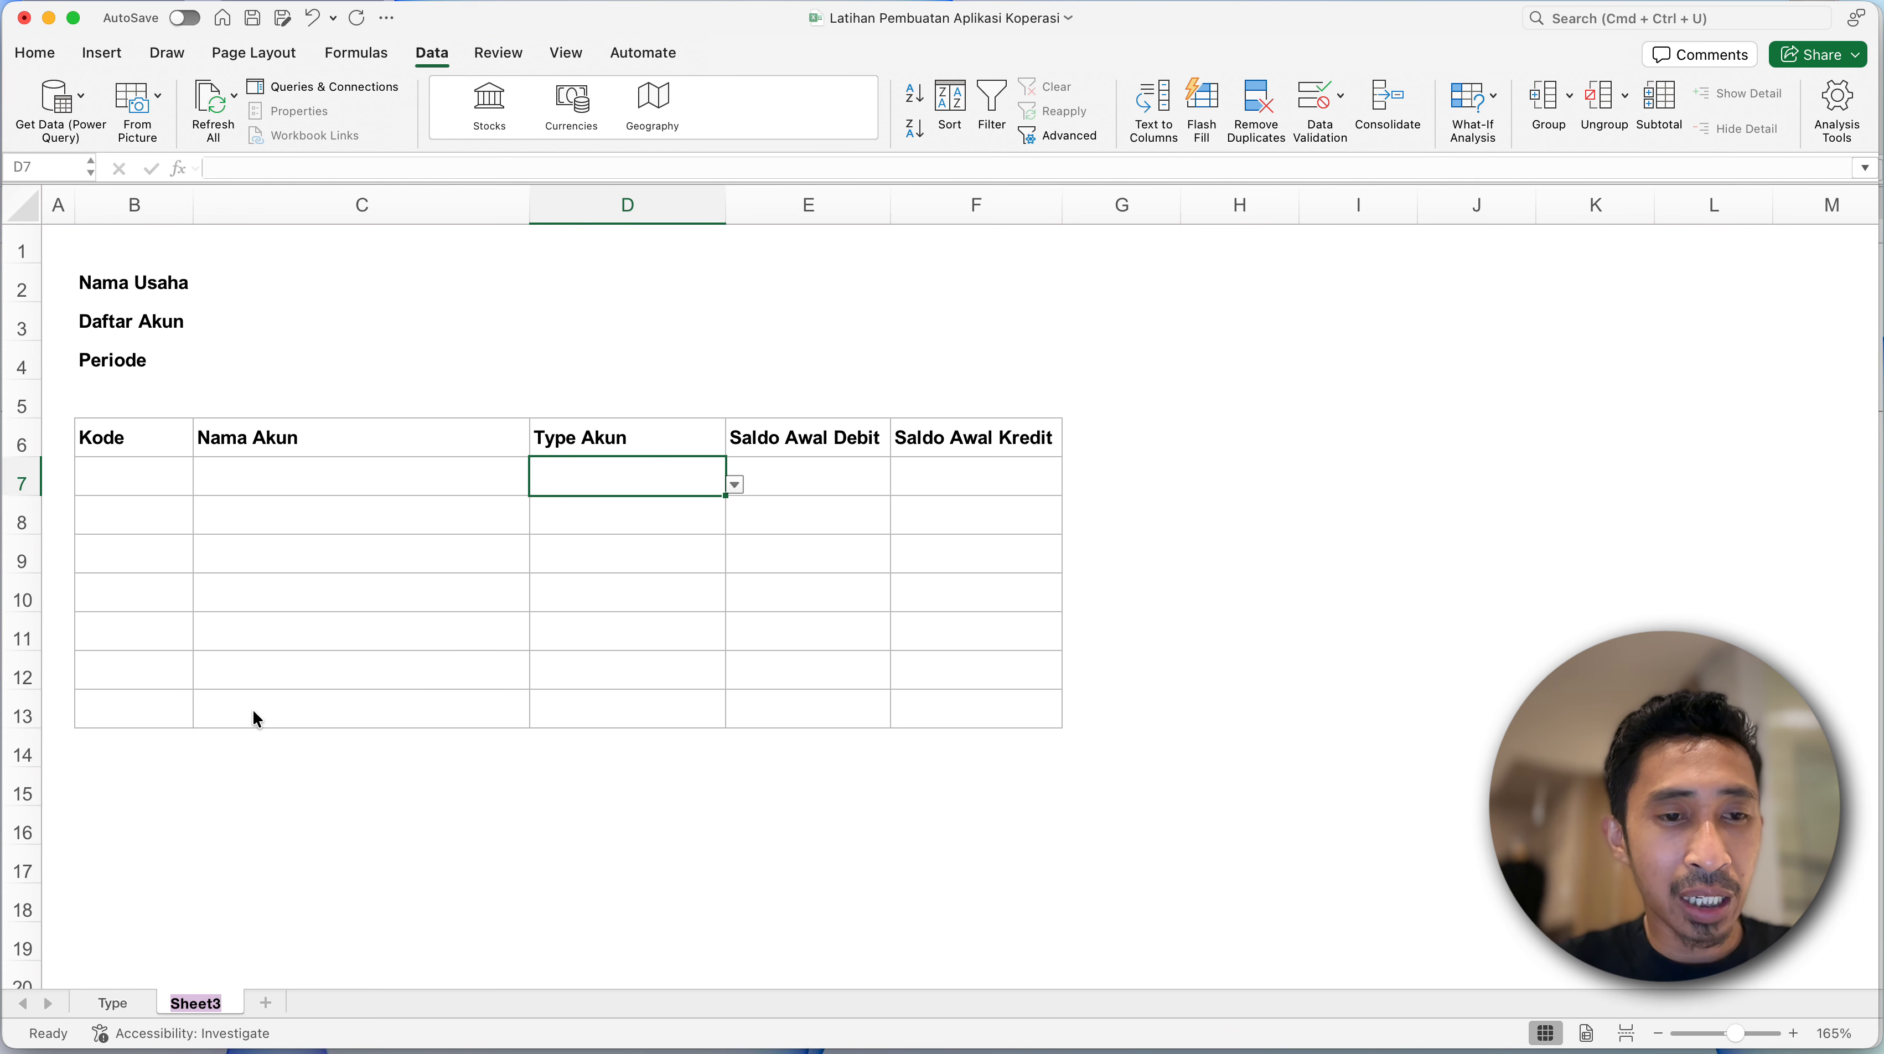
pyautogui.write('Akun')
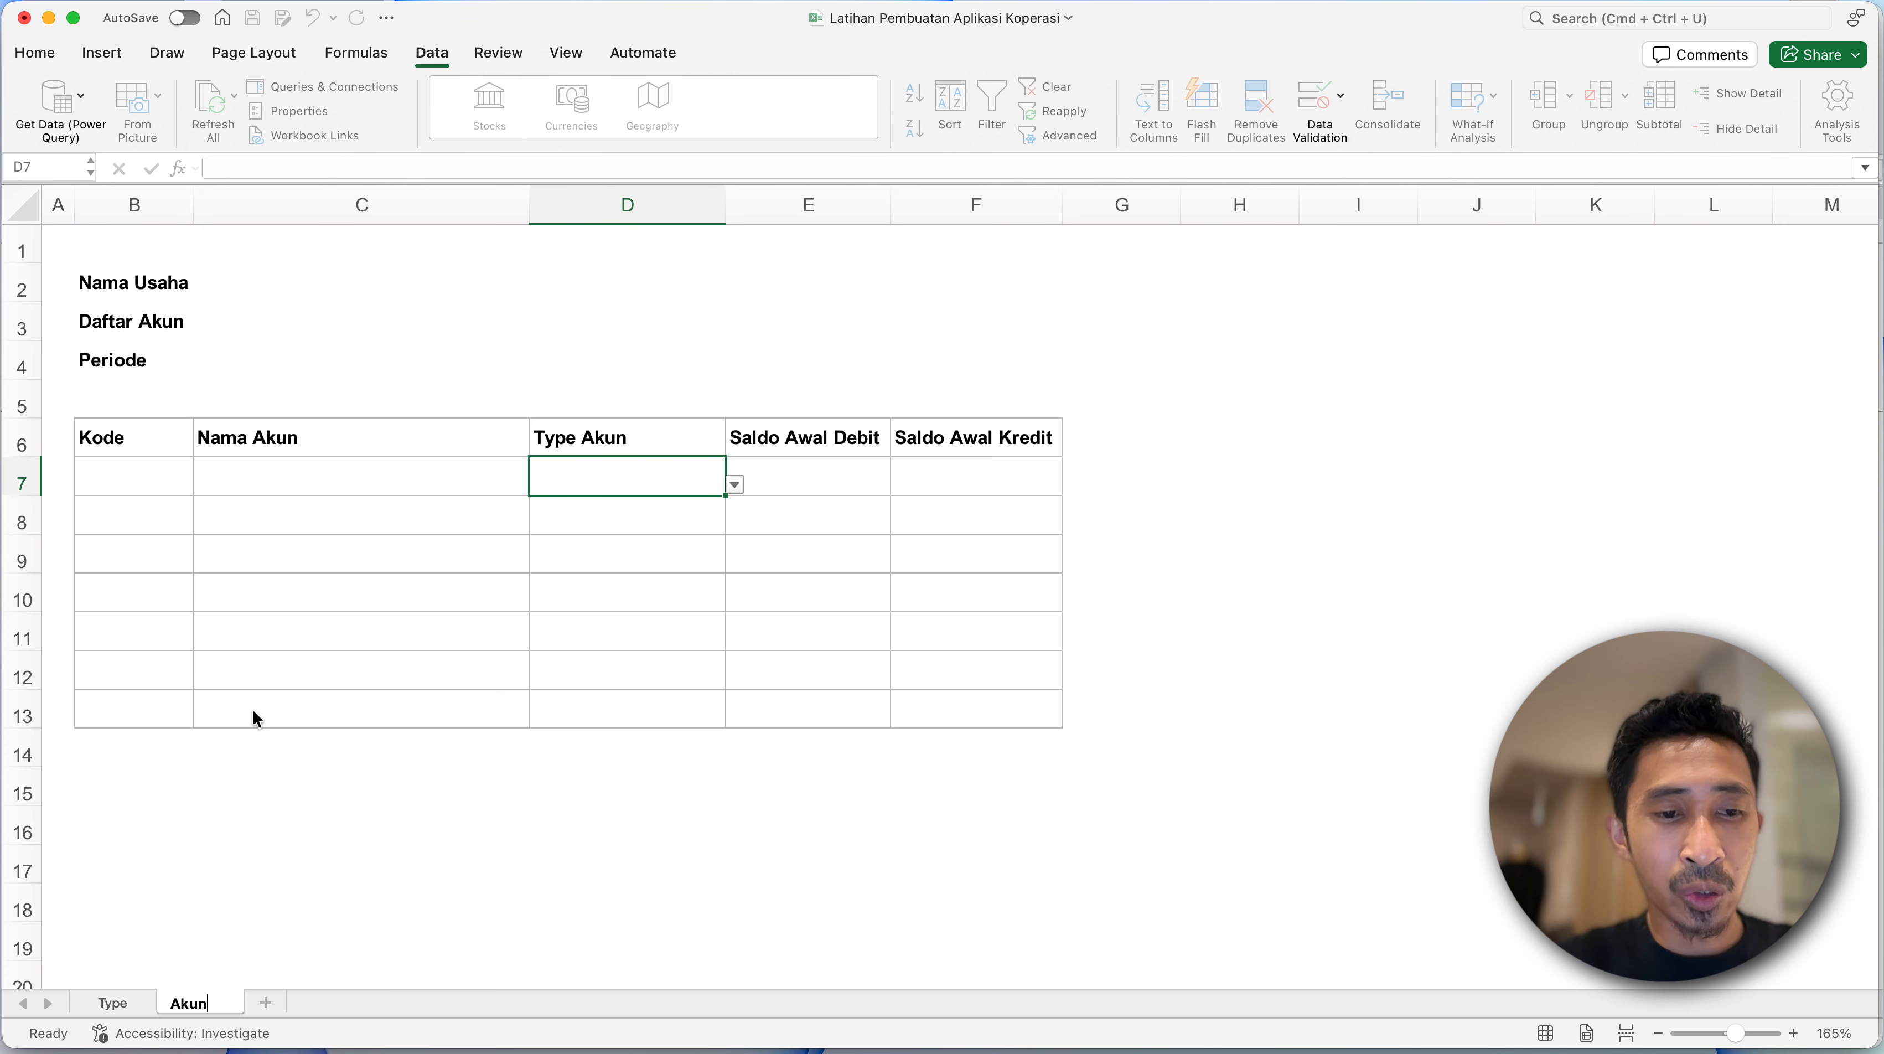
pyautogui.press('Return')
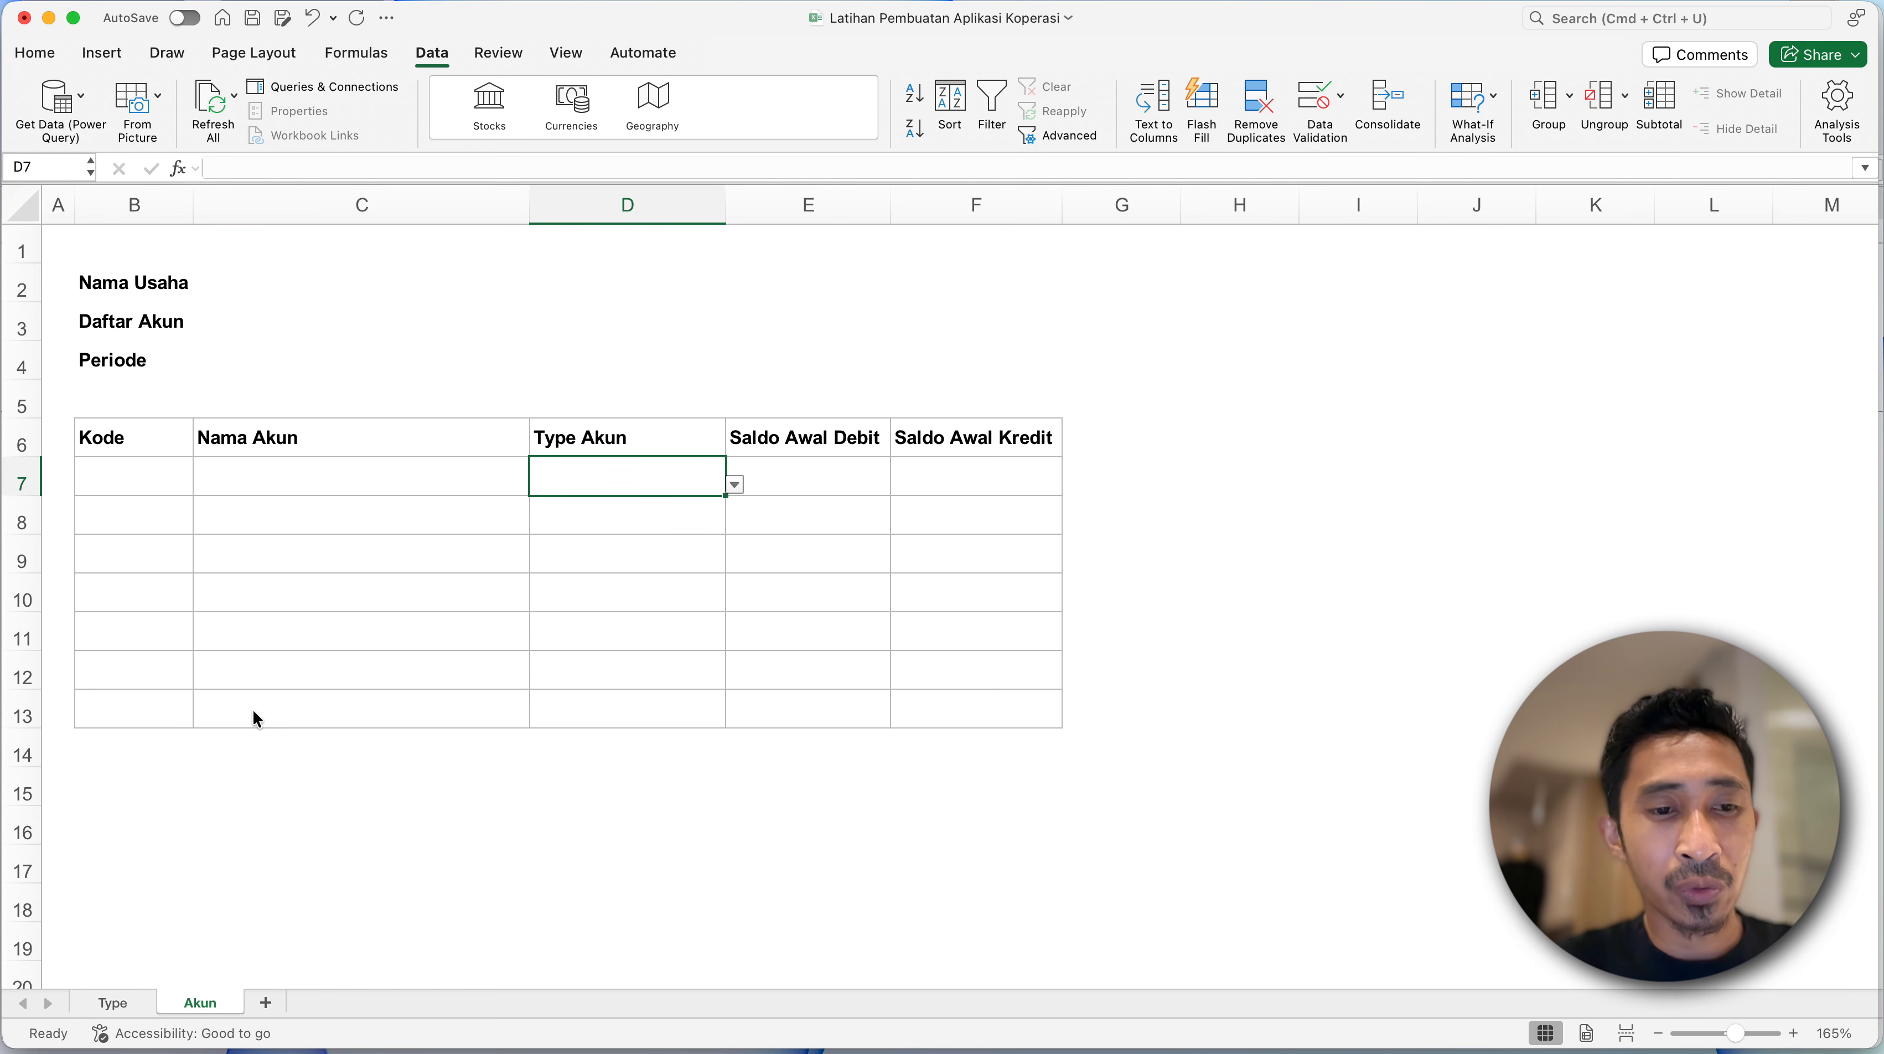
# - Recheck the drop-down list in D7 without choosing a type and select the first Kode cell, B7
pyautogui.click(344, 597)
pyautogui.click(156, 475)
pyautogui.click(549, 485)
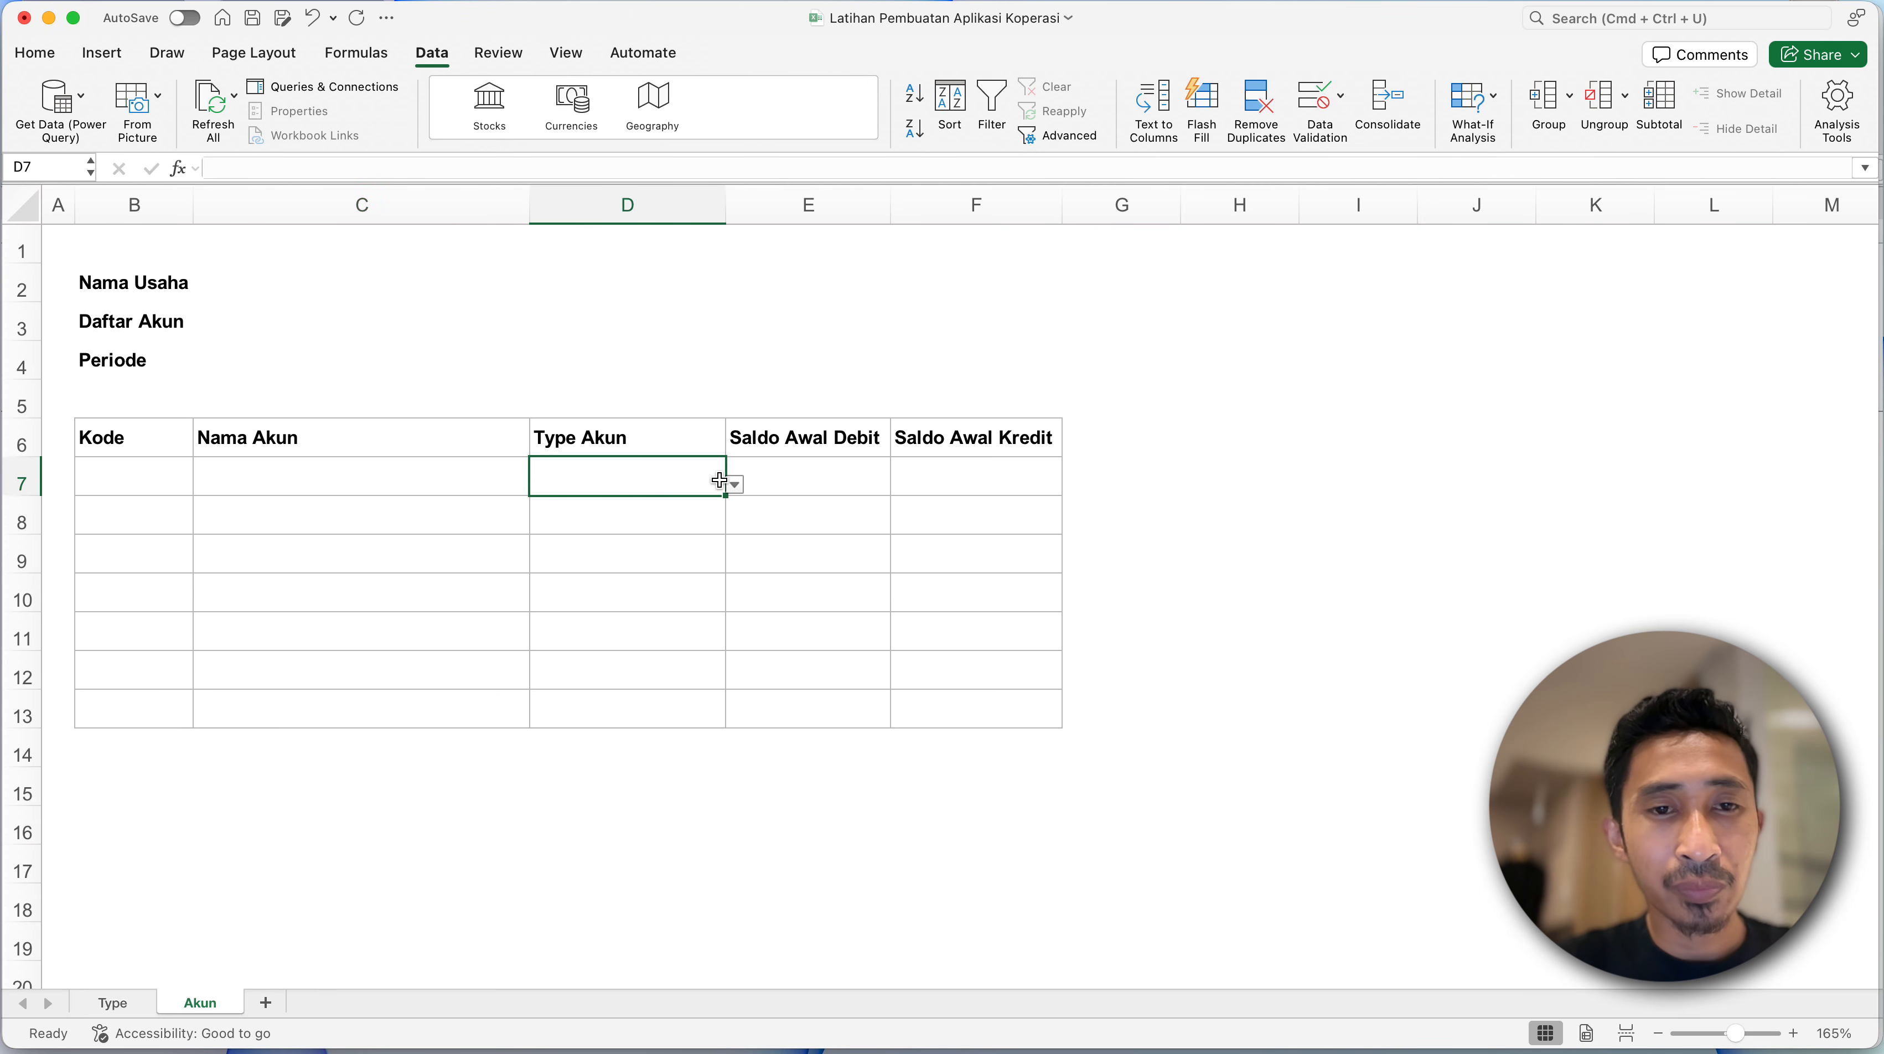
pyautogui.click(736, 485)
pyautogui.press('Escape')
pyautogui.click(135, 482)
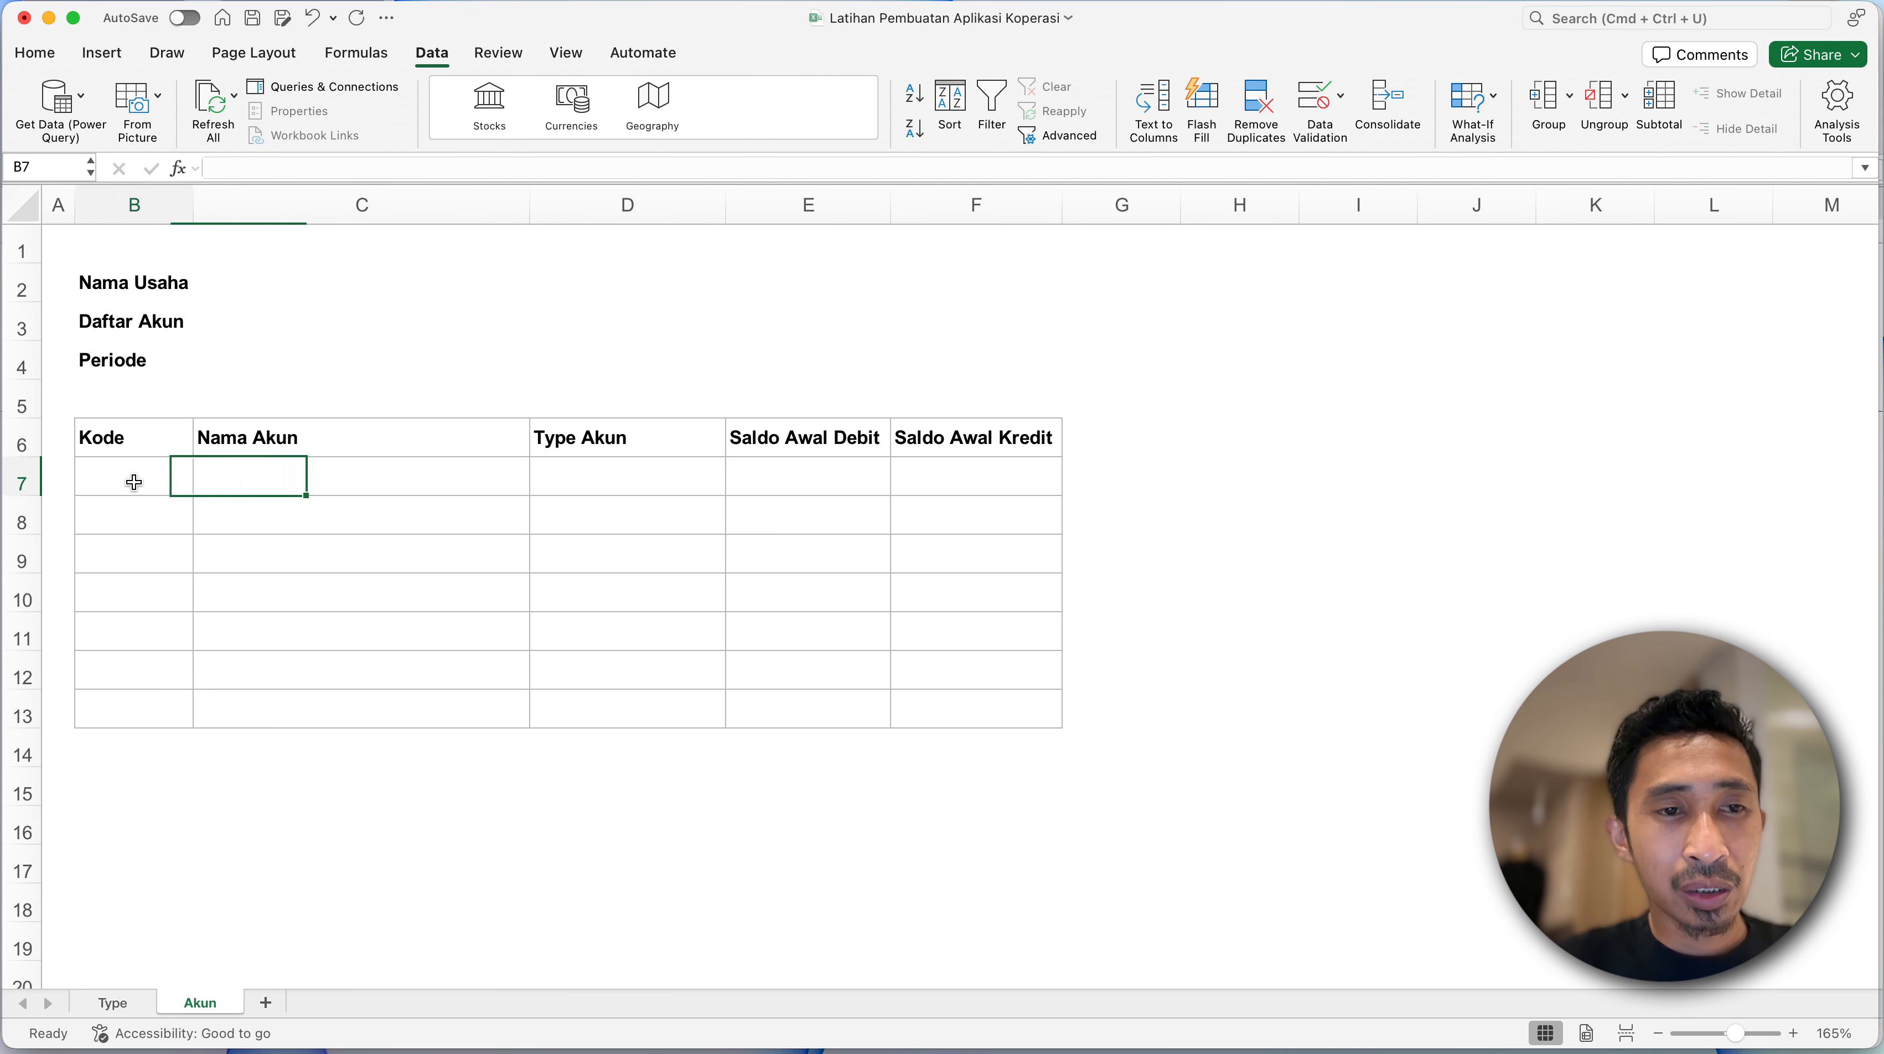
# - Enter 100000 as the first Kode in B7 and left-align column B
pyautogui.write('100000')
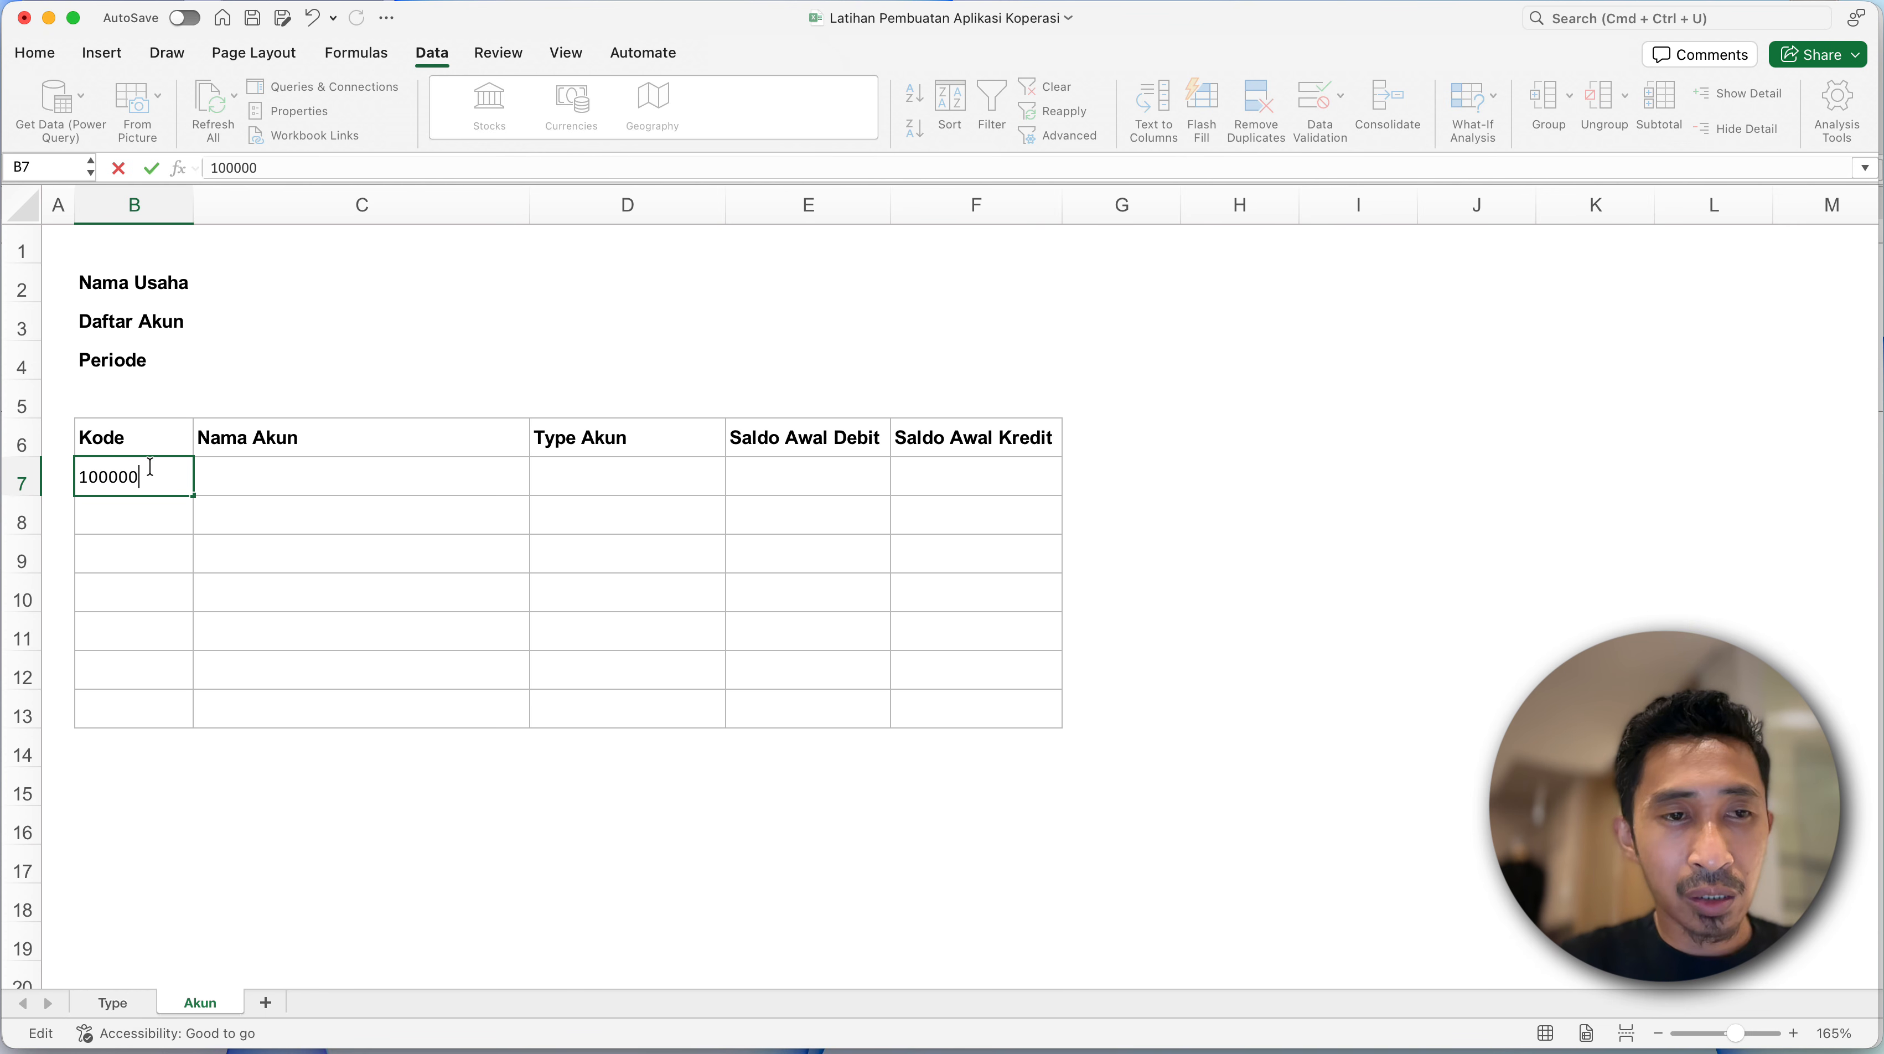
pyautogui.press('Return')
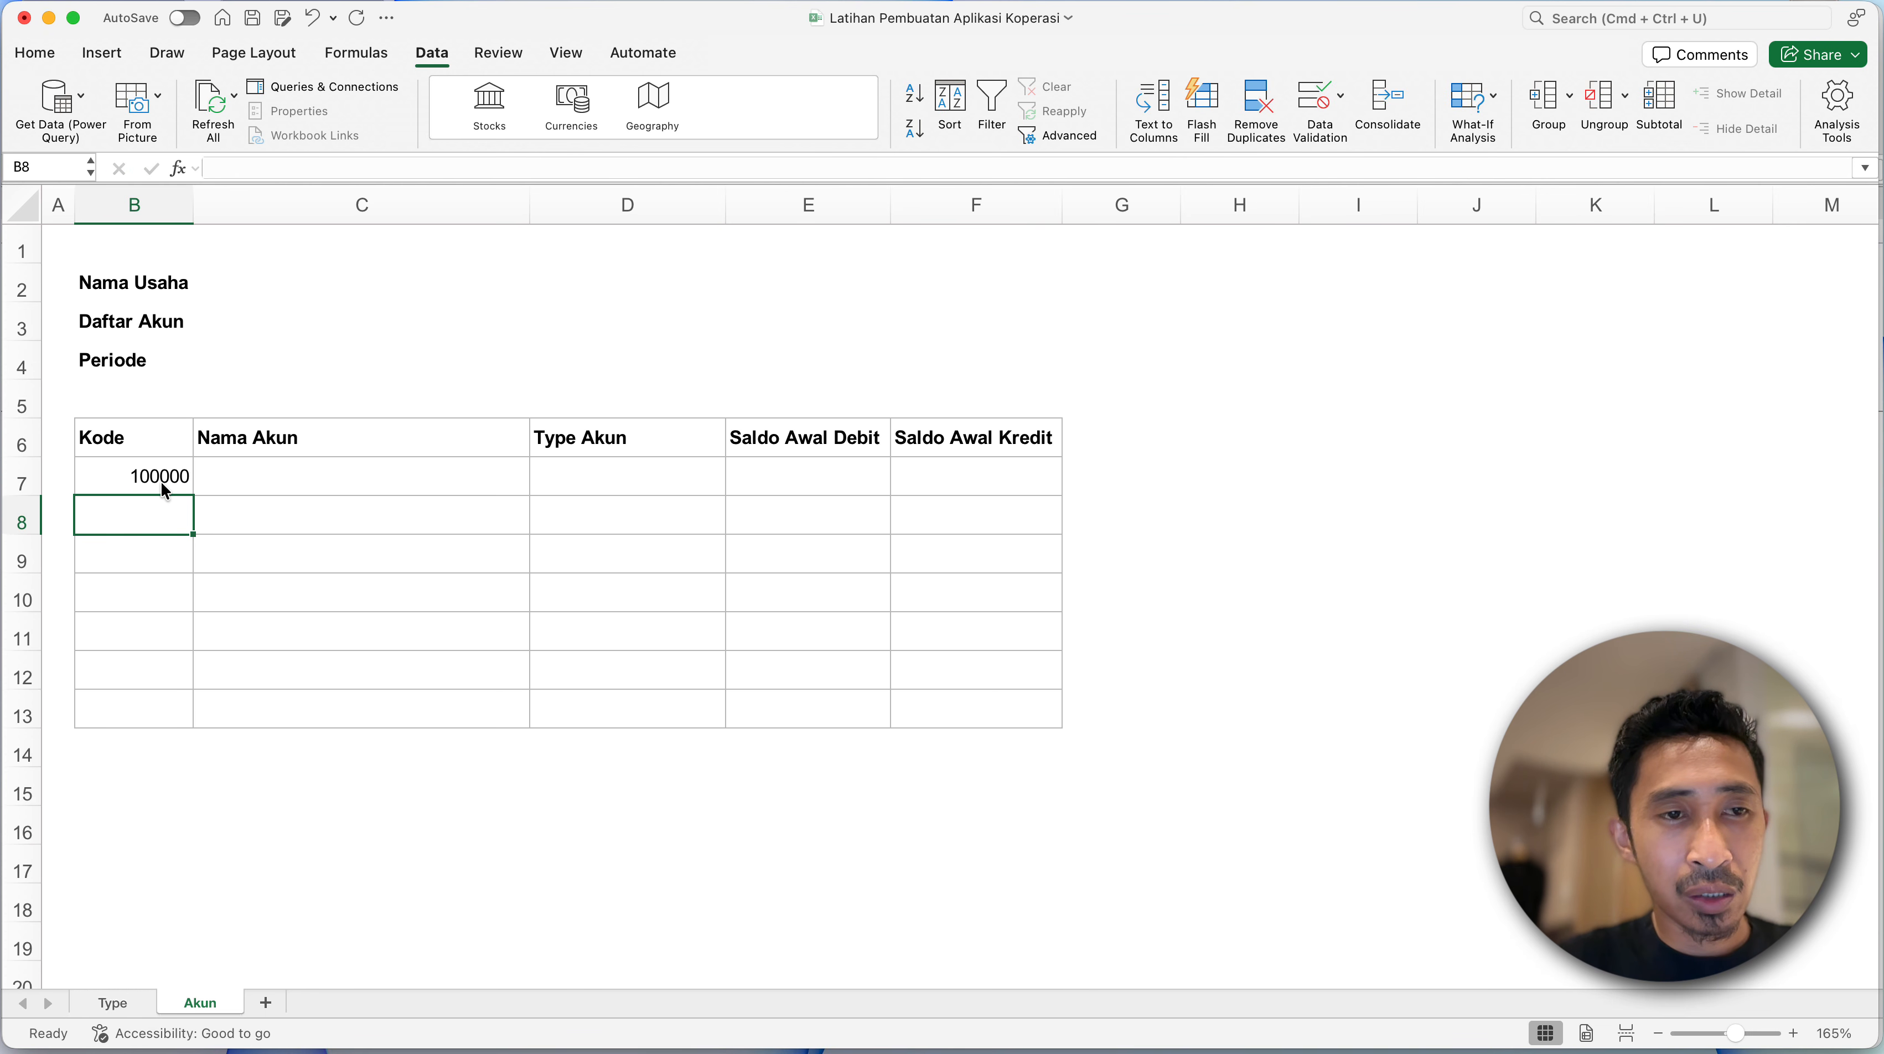
pyautogui.click(135, 206)
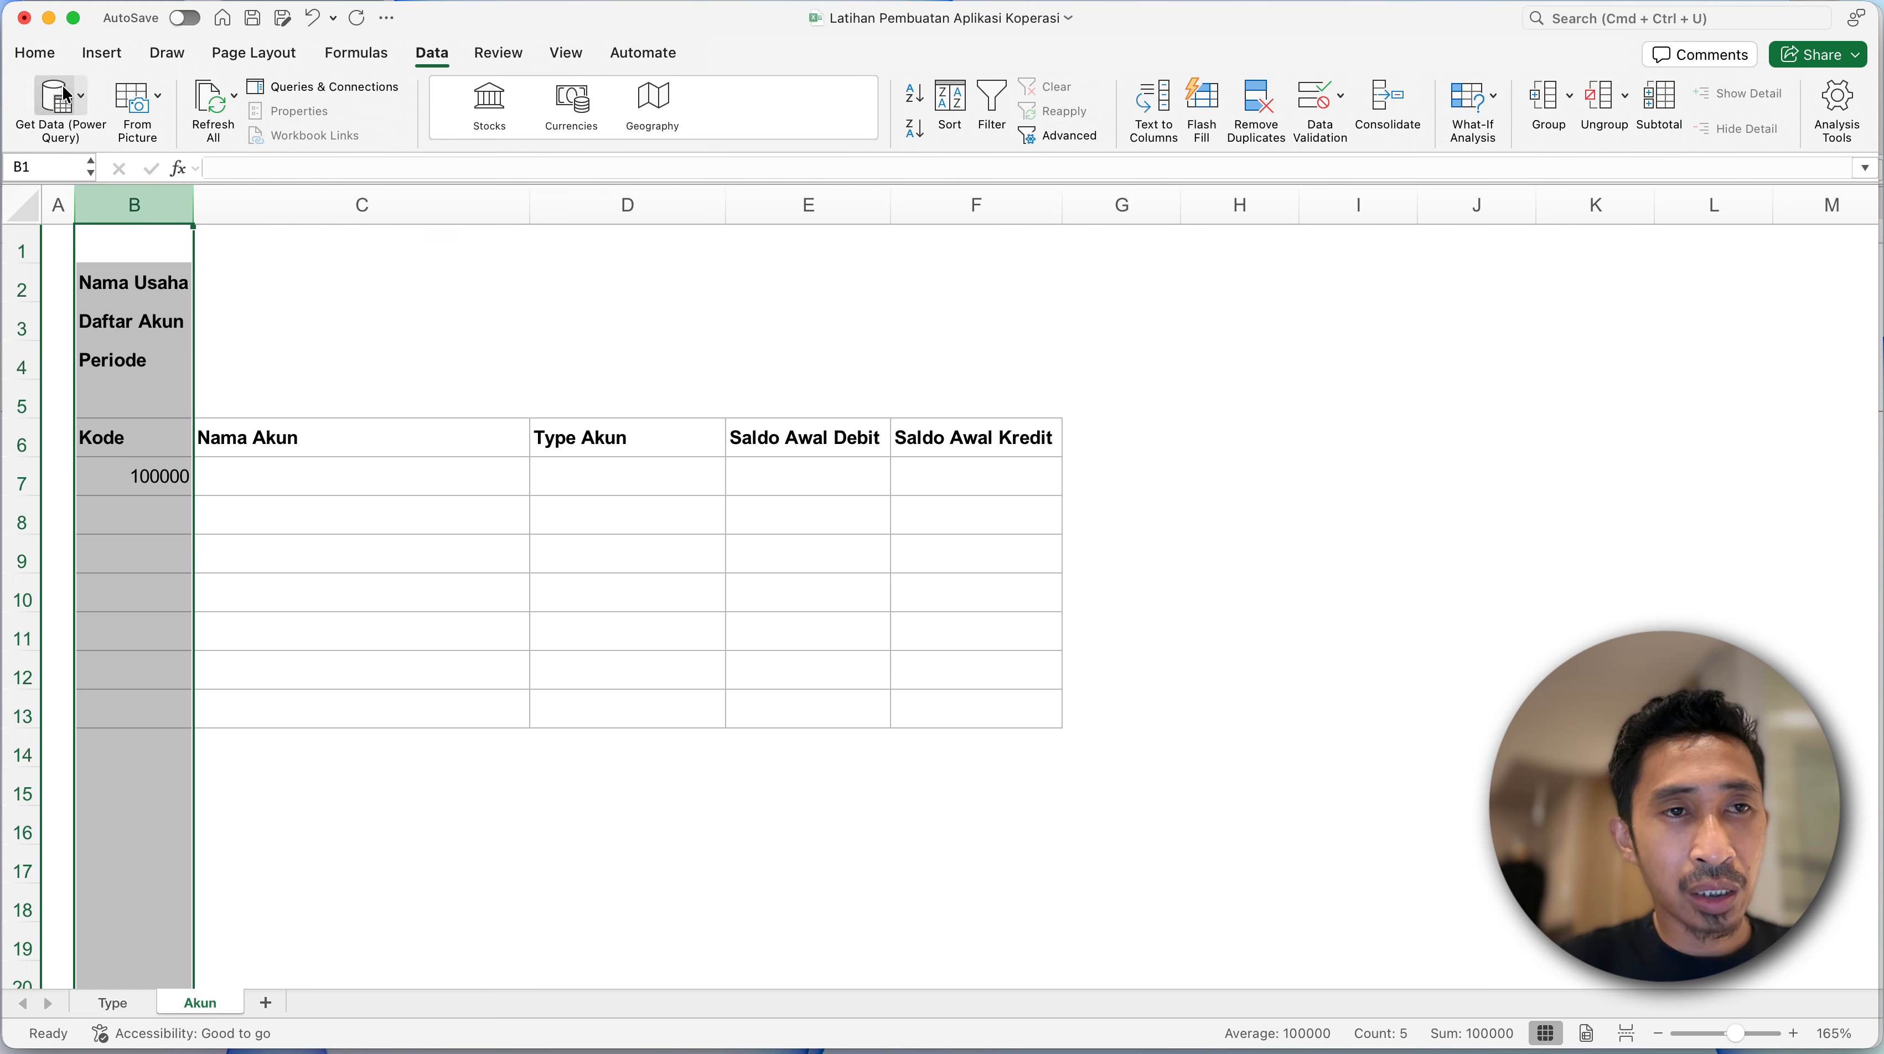
pyautogui.click(38, 53)
# - Enter Aset as the account name in C7 under Nama Akun
pyautogui.click(216, 508)
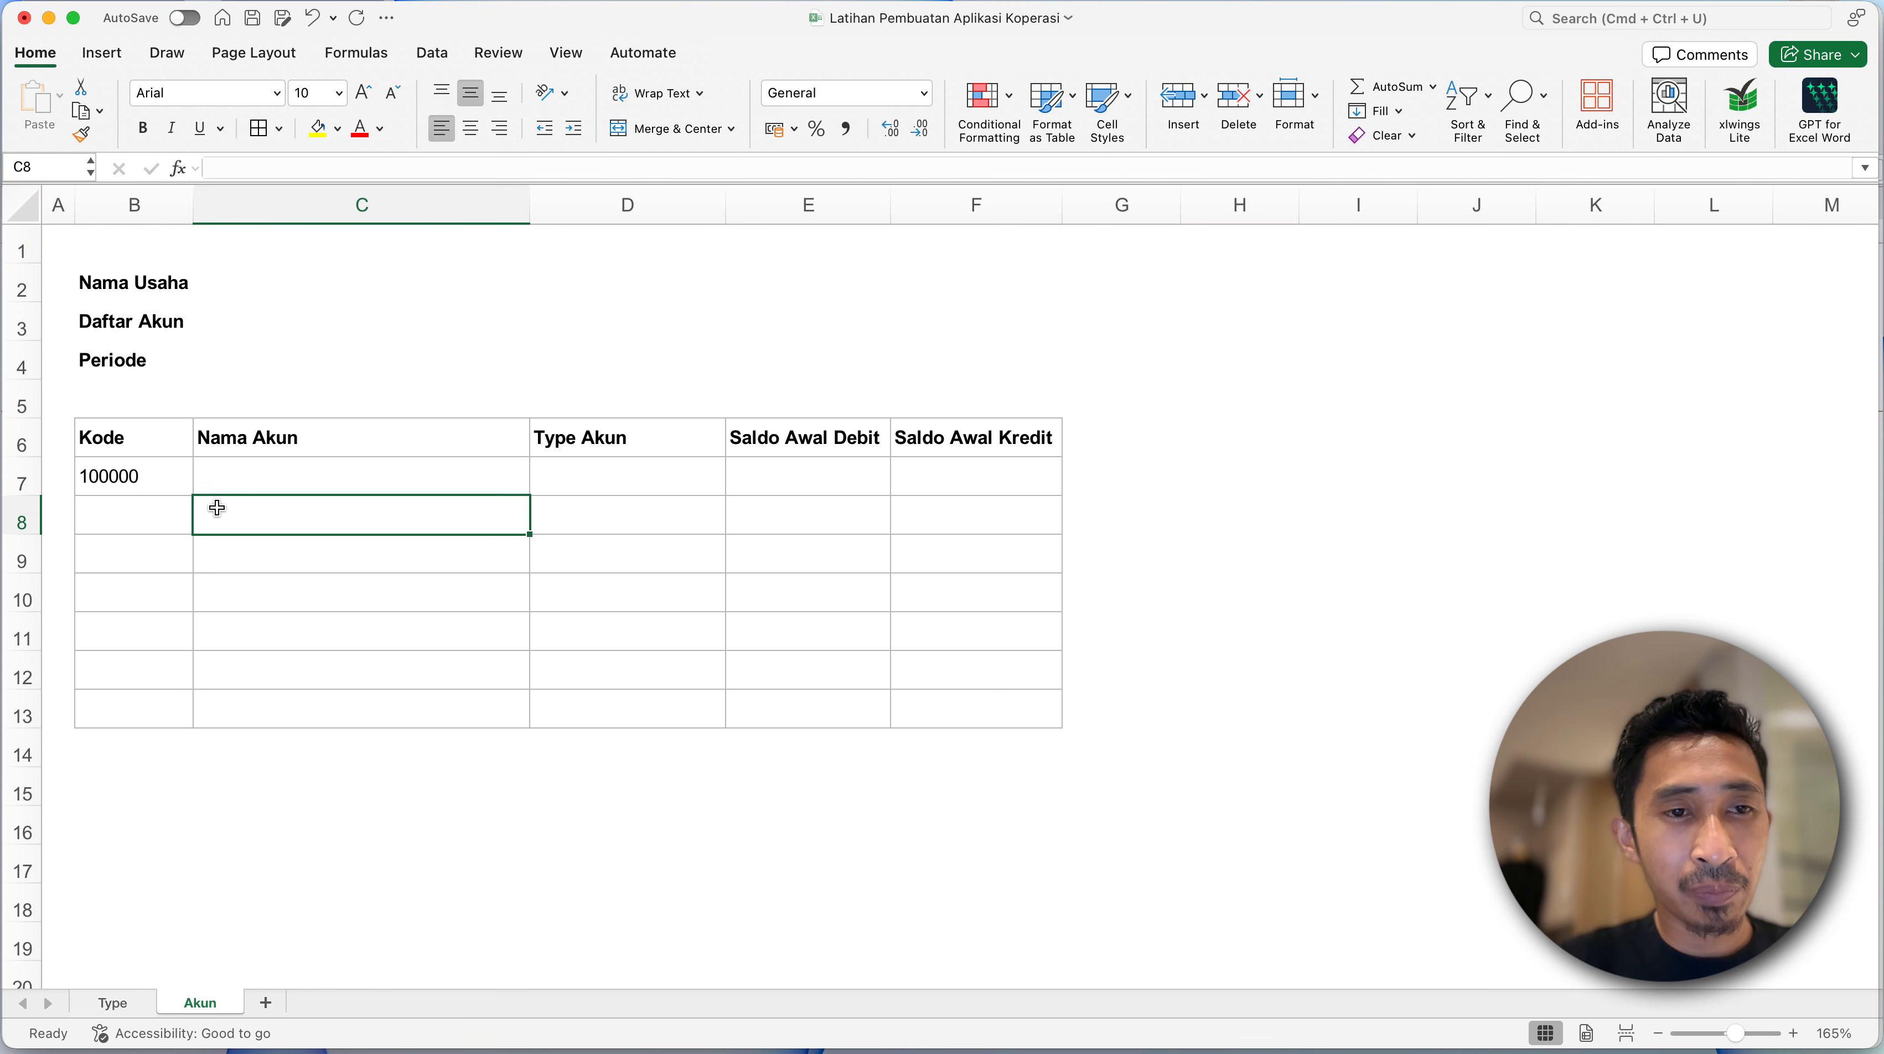
pyautogui.click(230, 472)
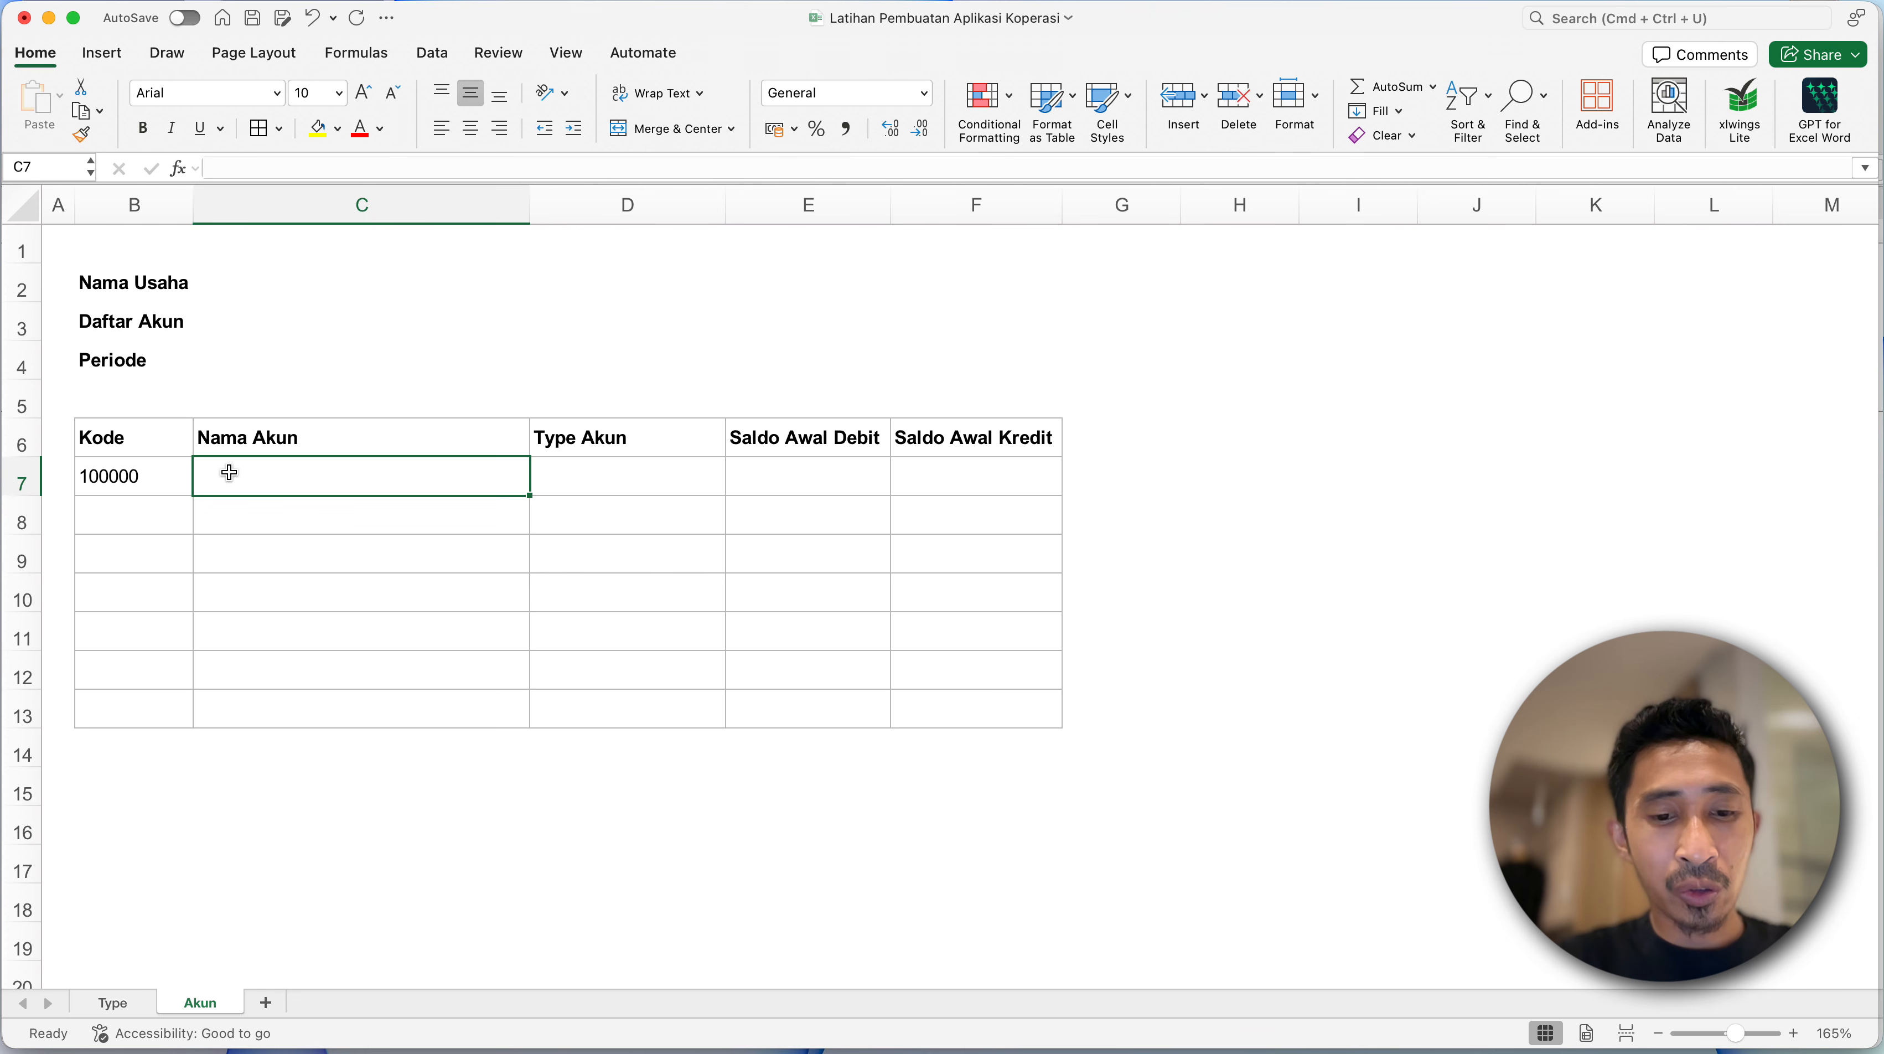
pyautogui.write('Aset')
pyautogui.press('Return')
# - Add the account Aset Lancar in row 8 with the Kode 110000
pyautogui.write('As')
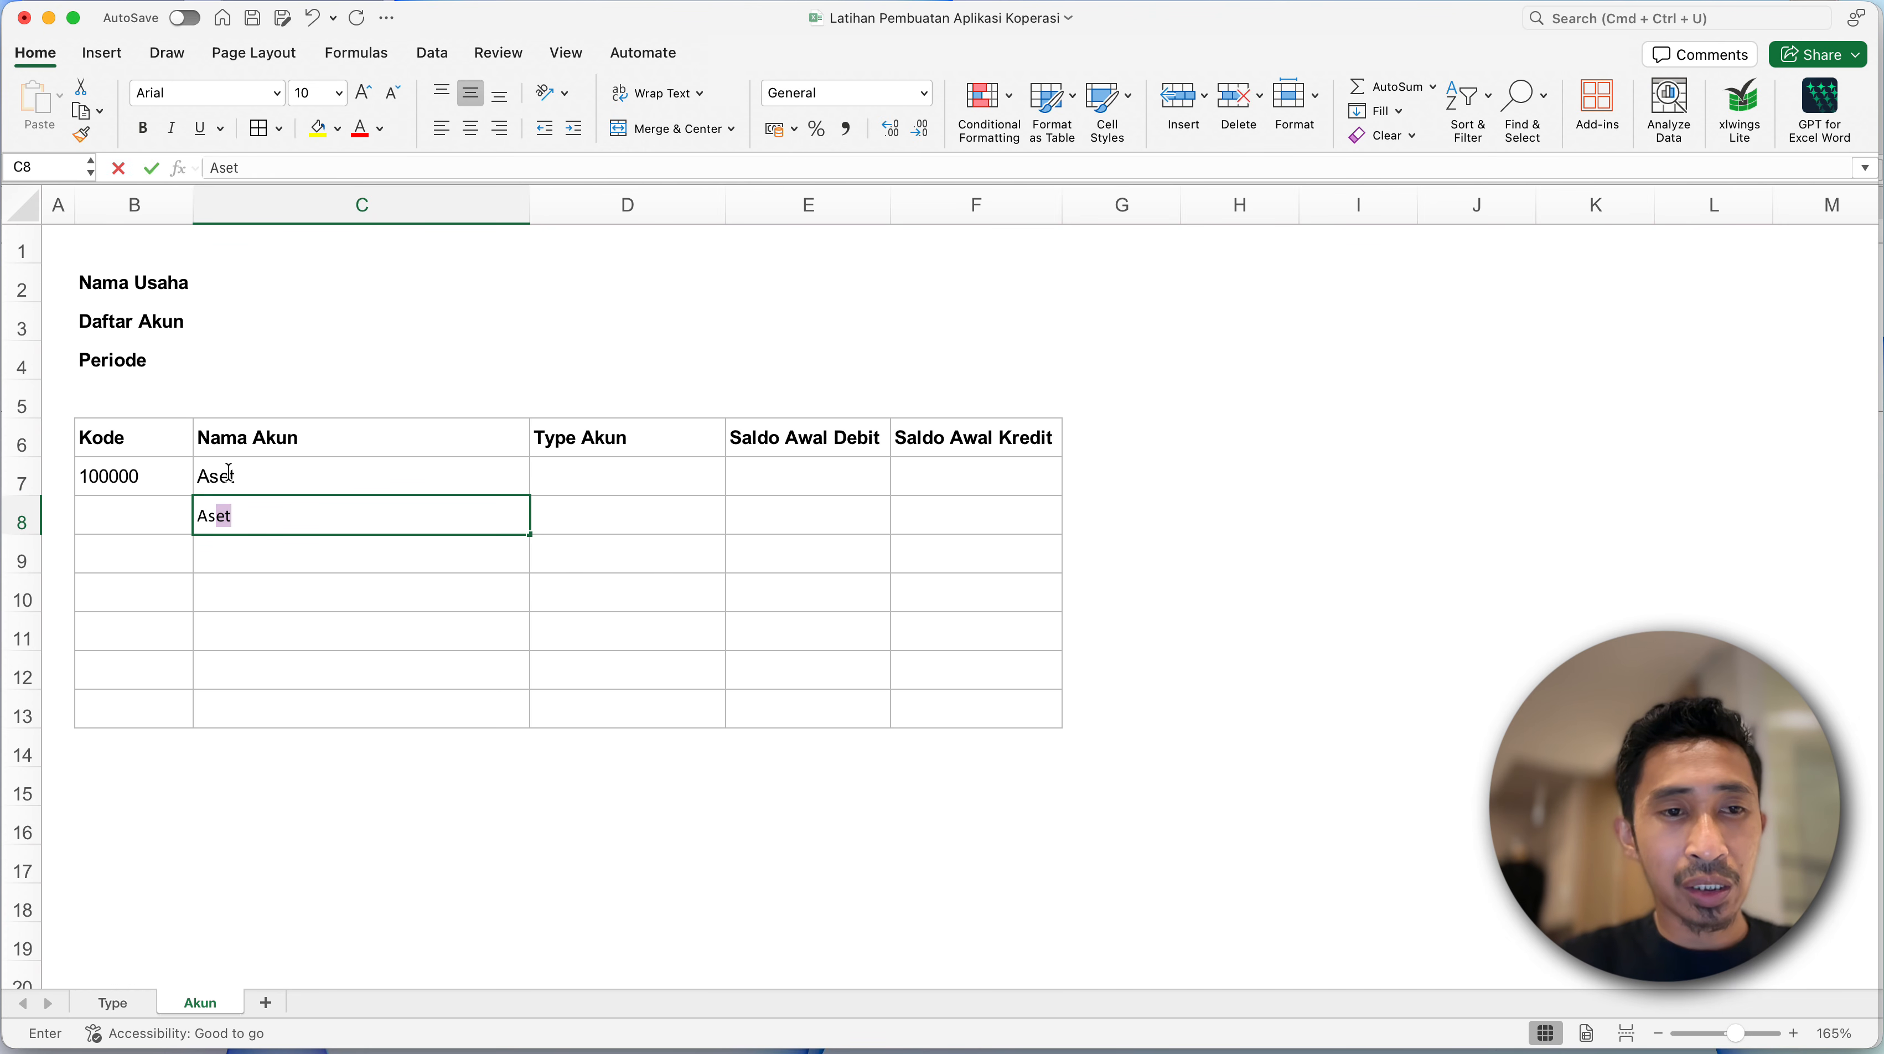
pyautogui.write('et Lancar')
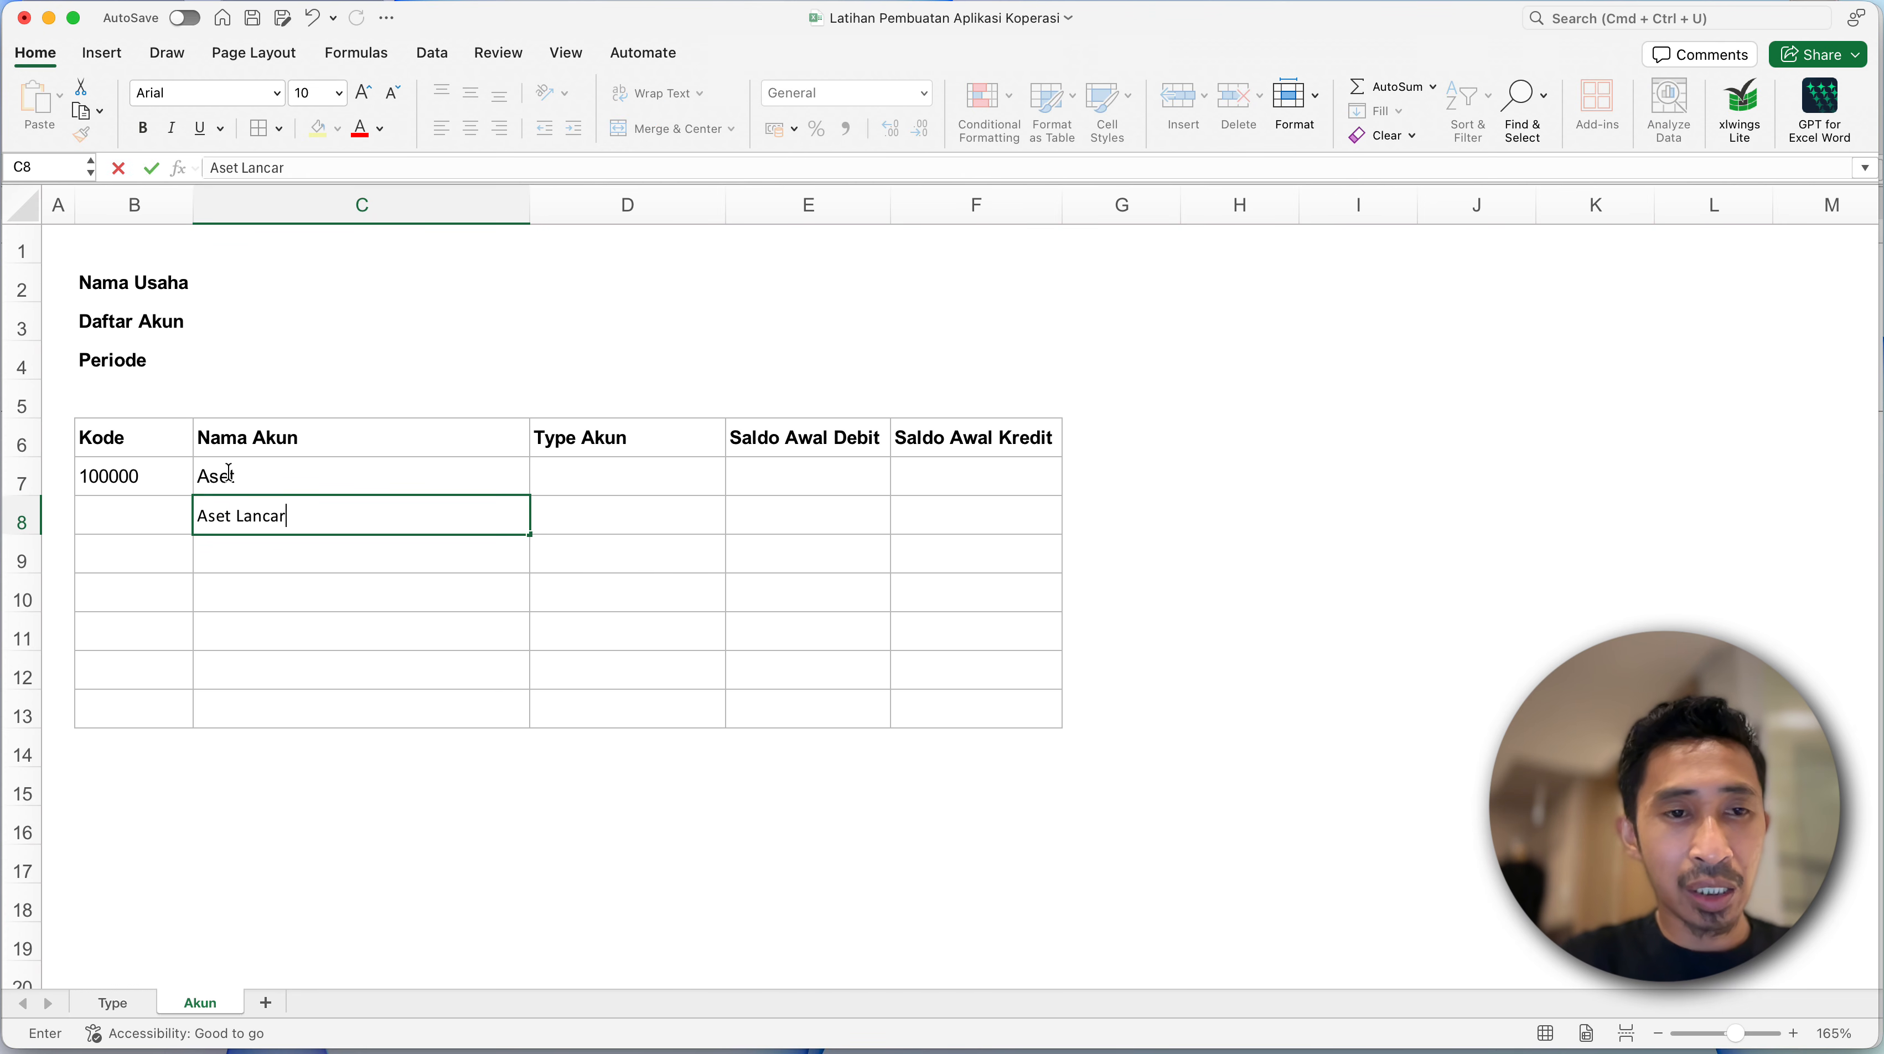
pyautogui.press('Return')
pyautogui.click(133, 512)
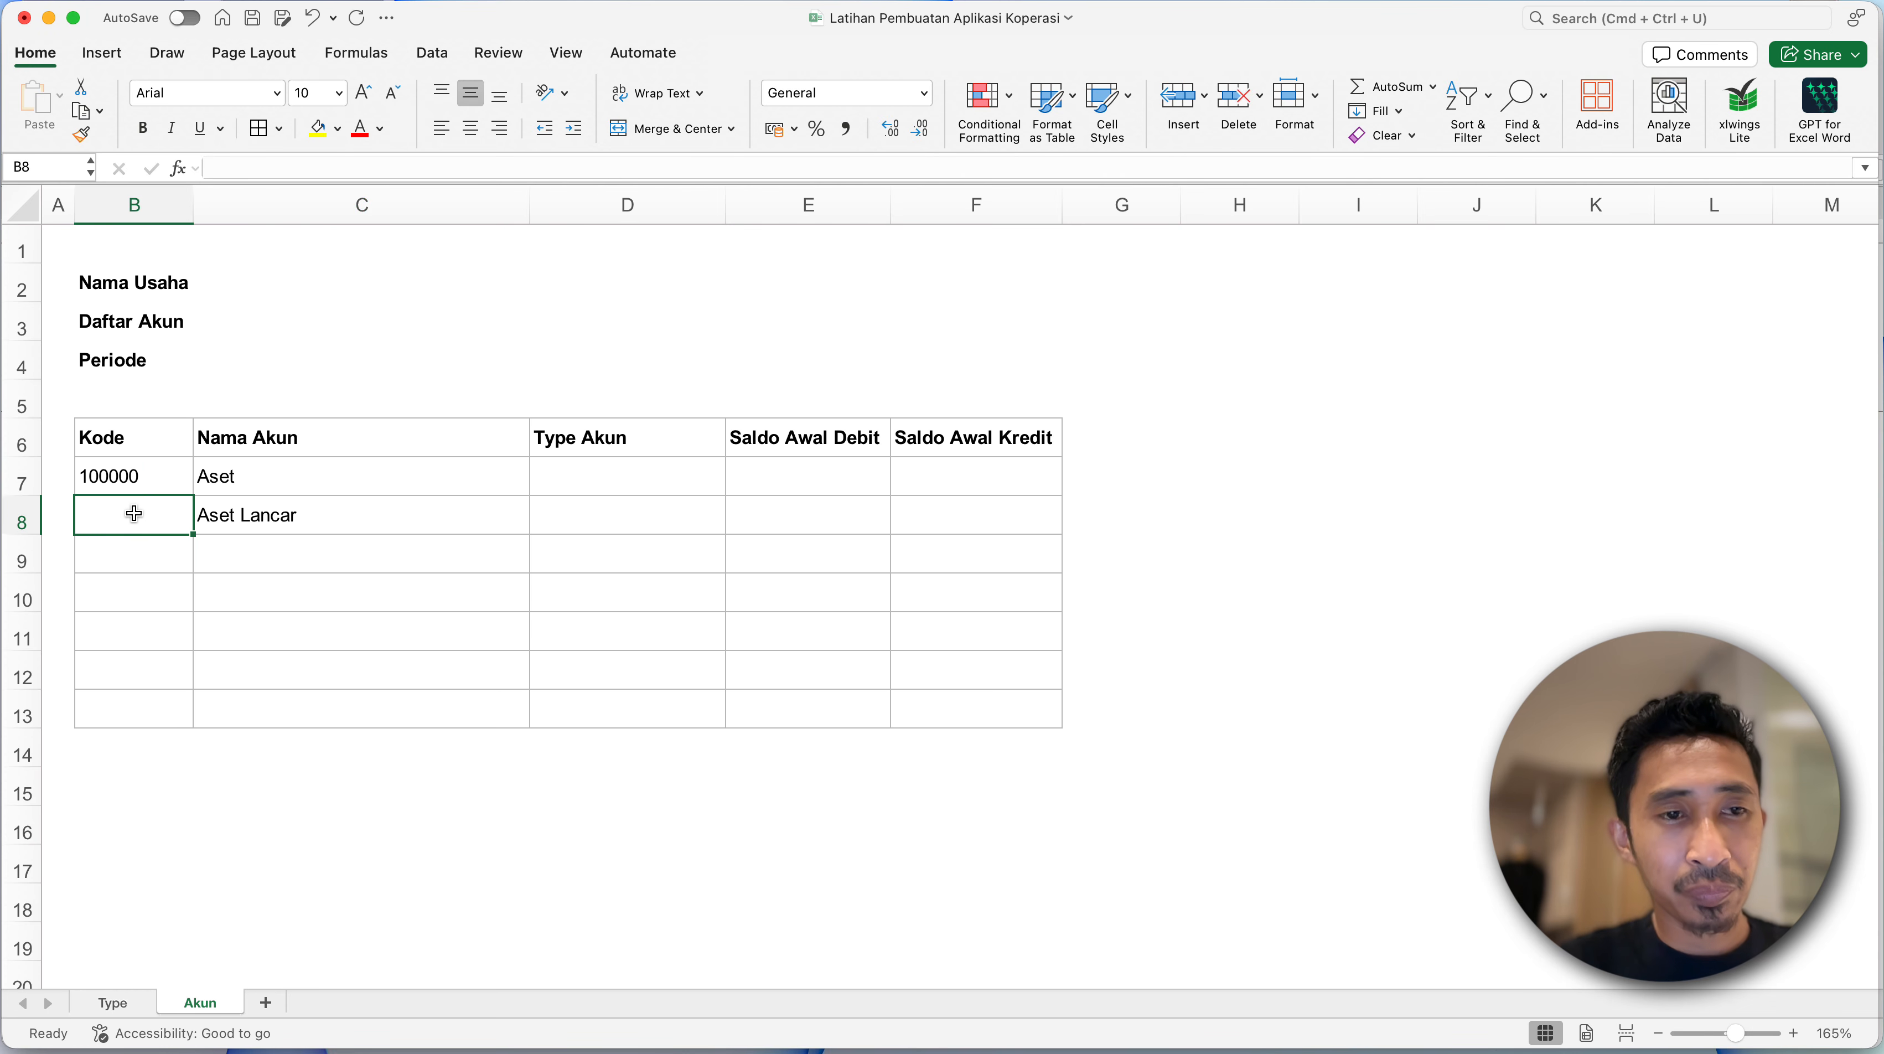
pyautogui.write('110000')
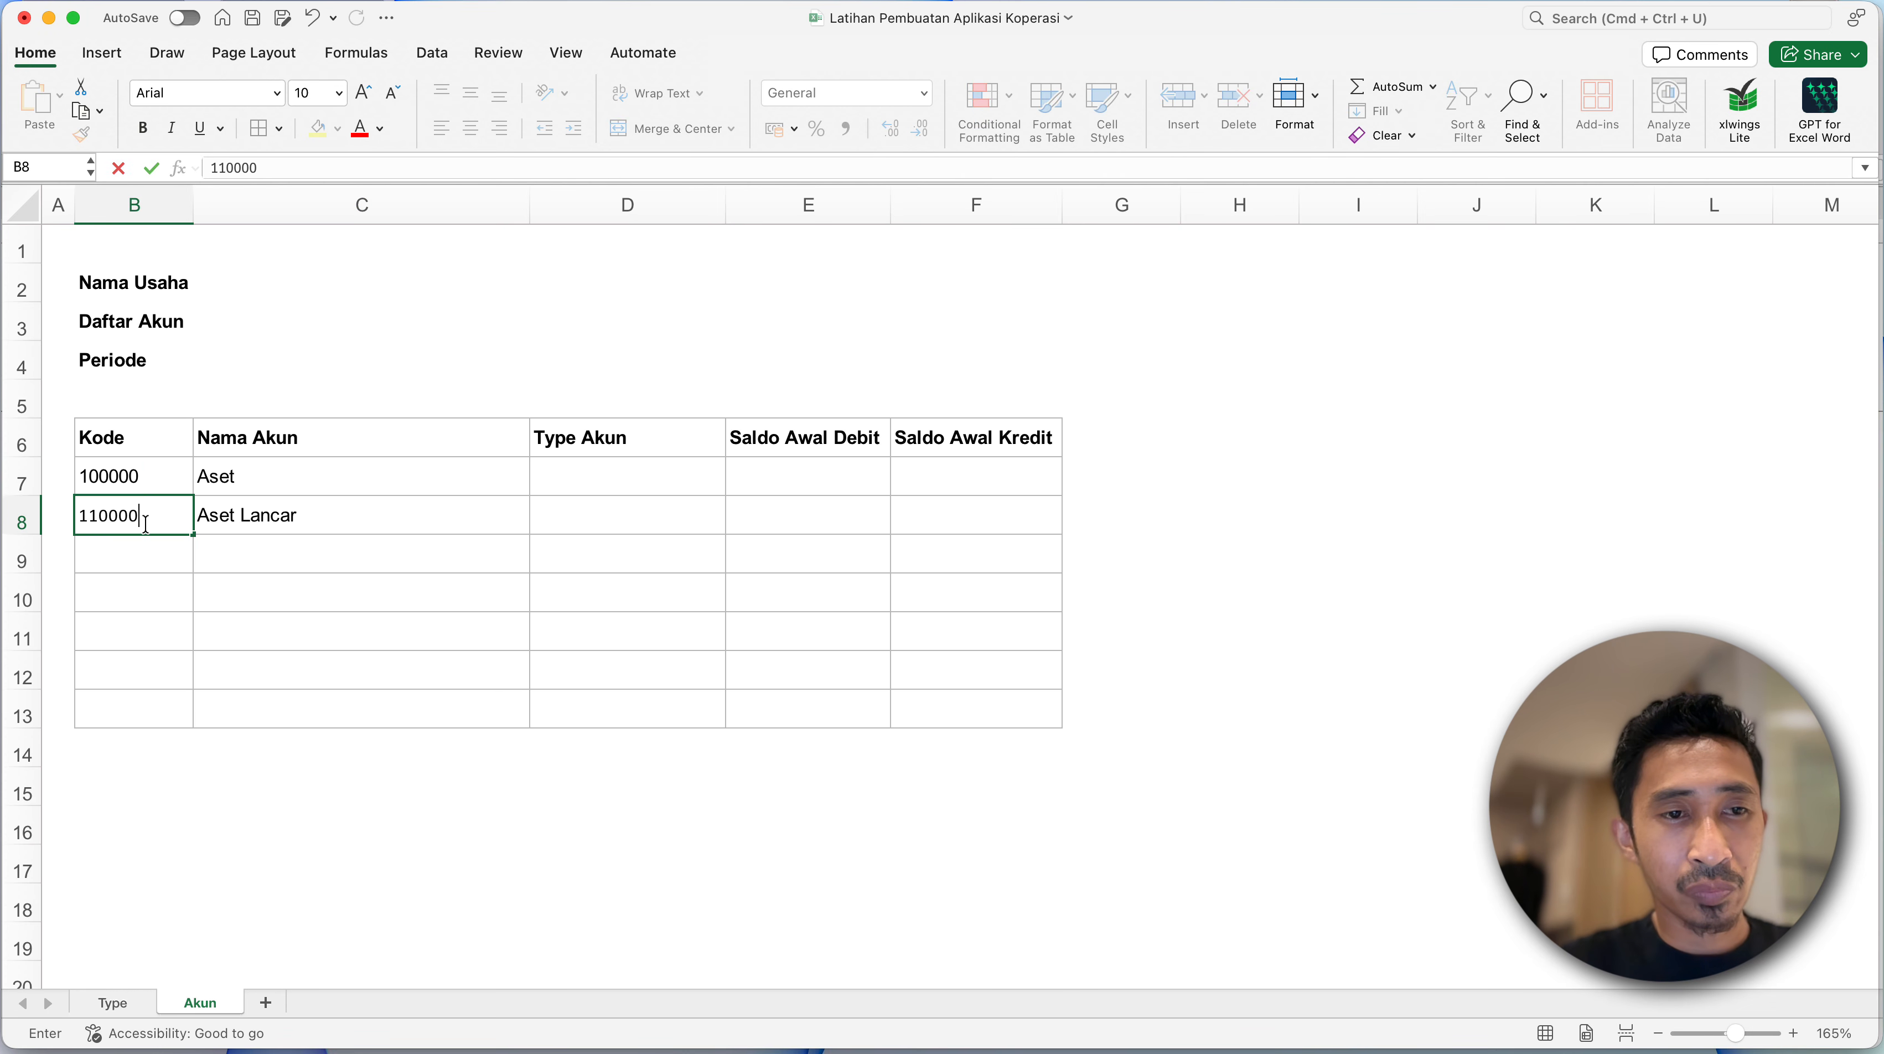
pyautogui.press('Return')
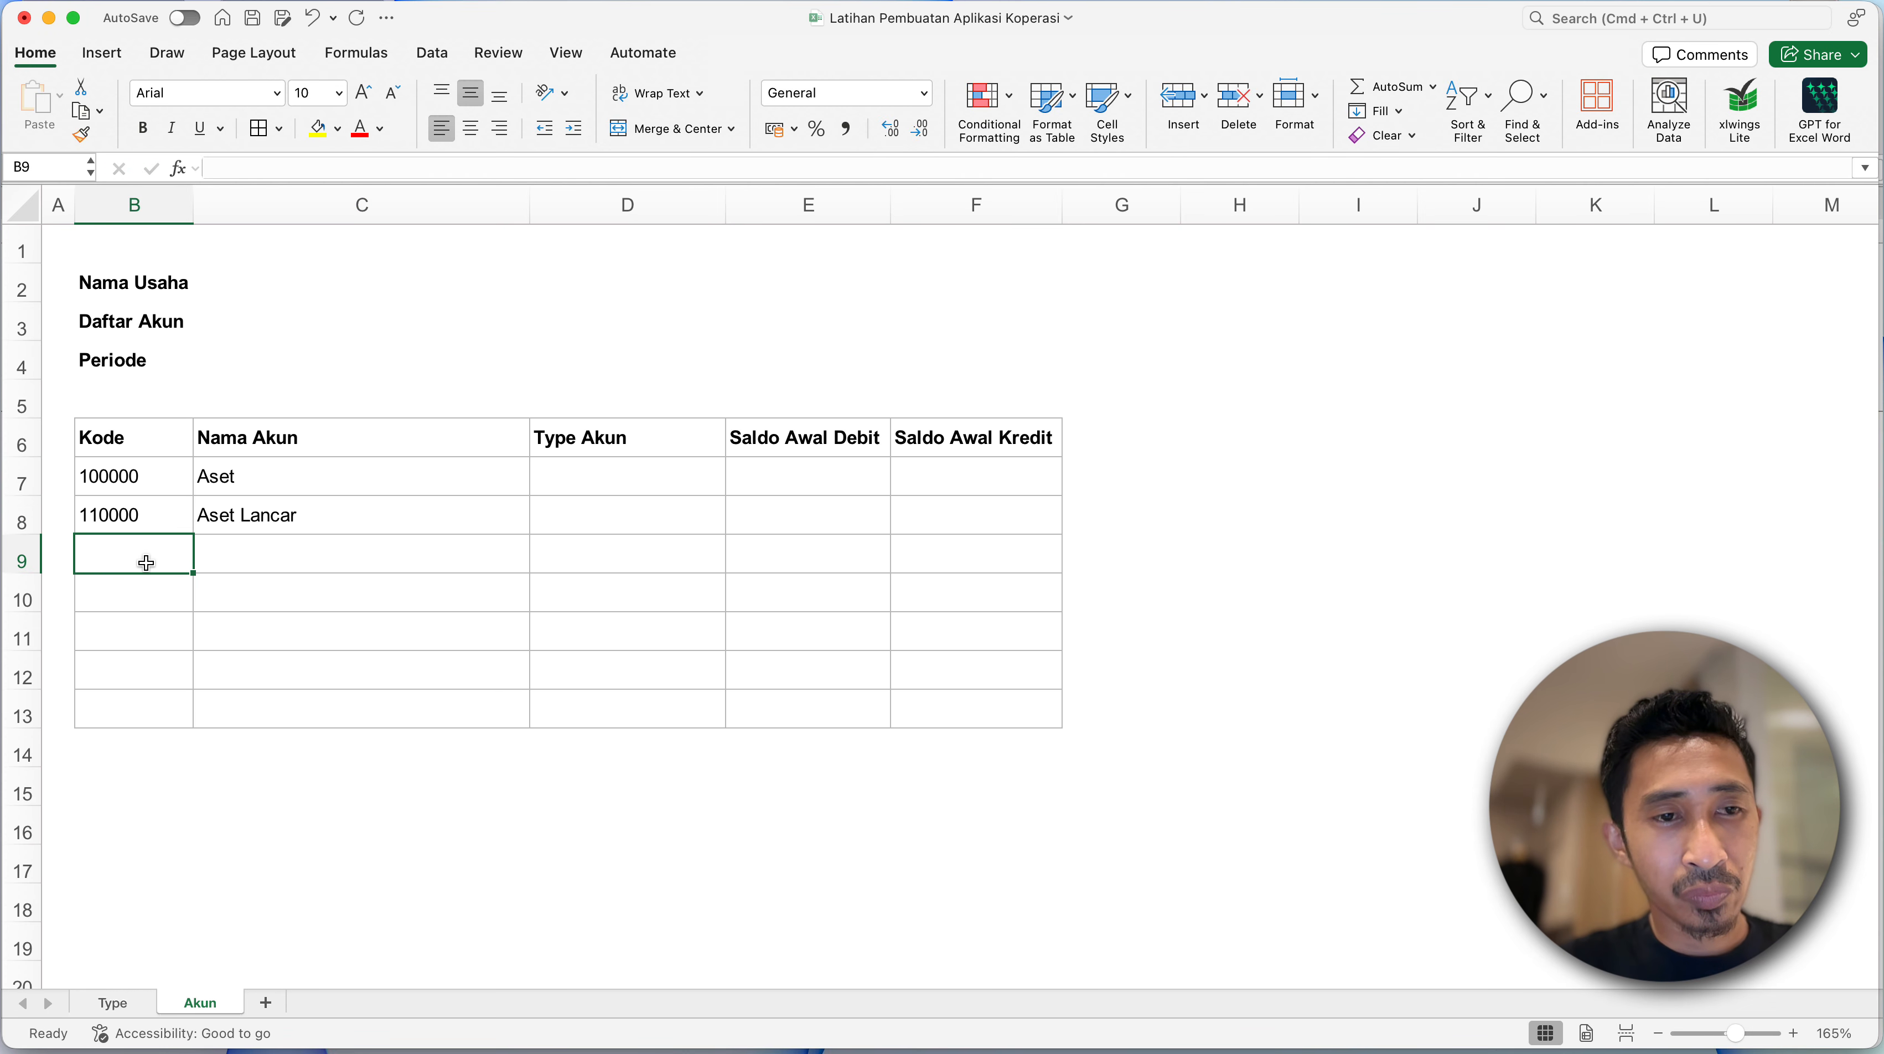
# - Enter the account name Kas dan Bank in C9 and select its Kode cell, B9
pyautogui.click(249, 560)
pyautogui.click(526, 517)
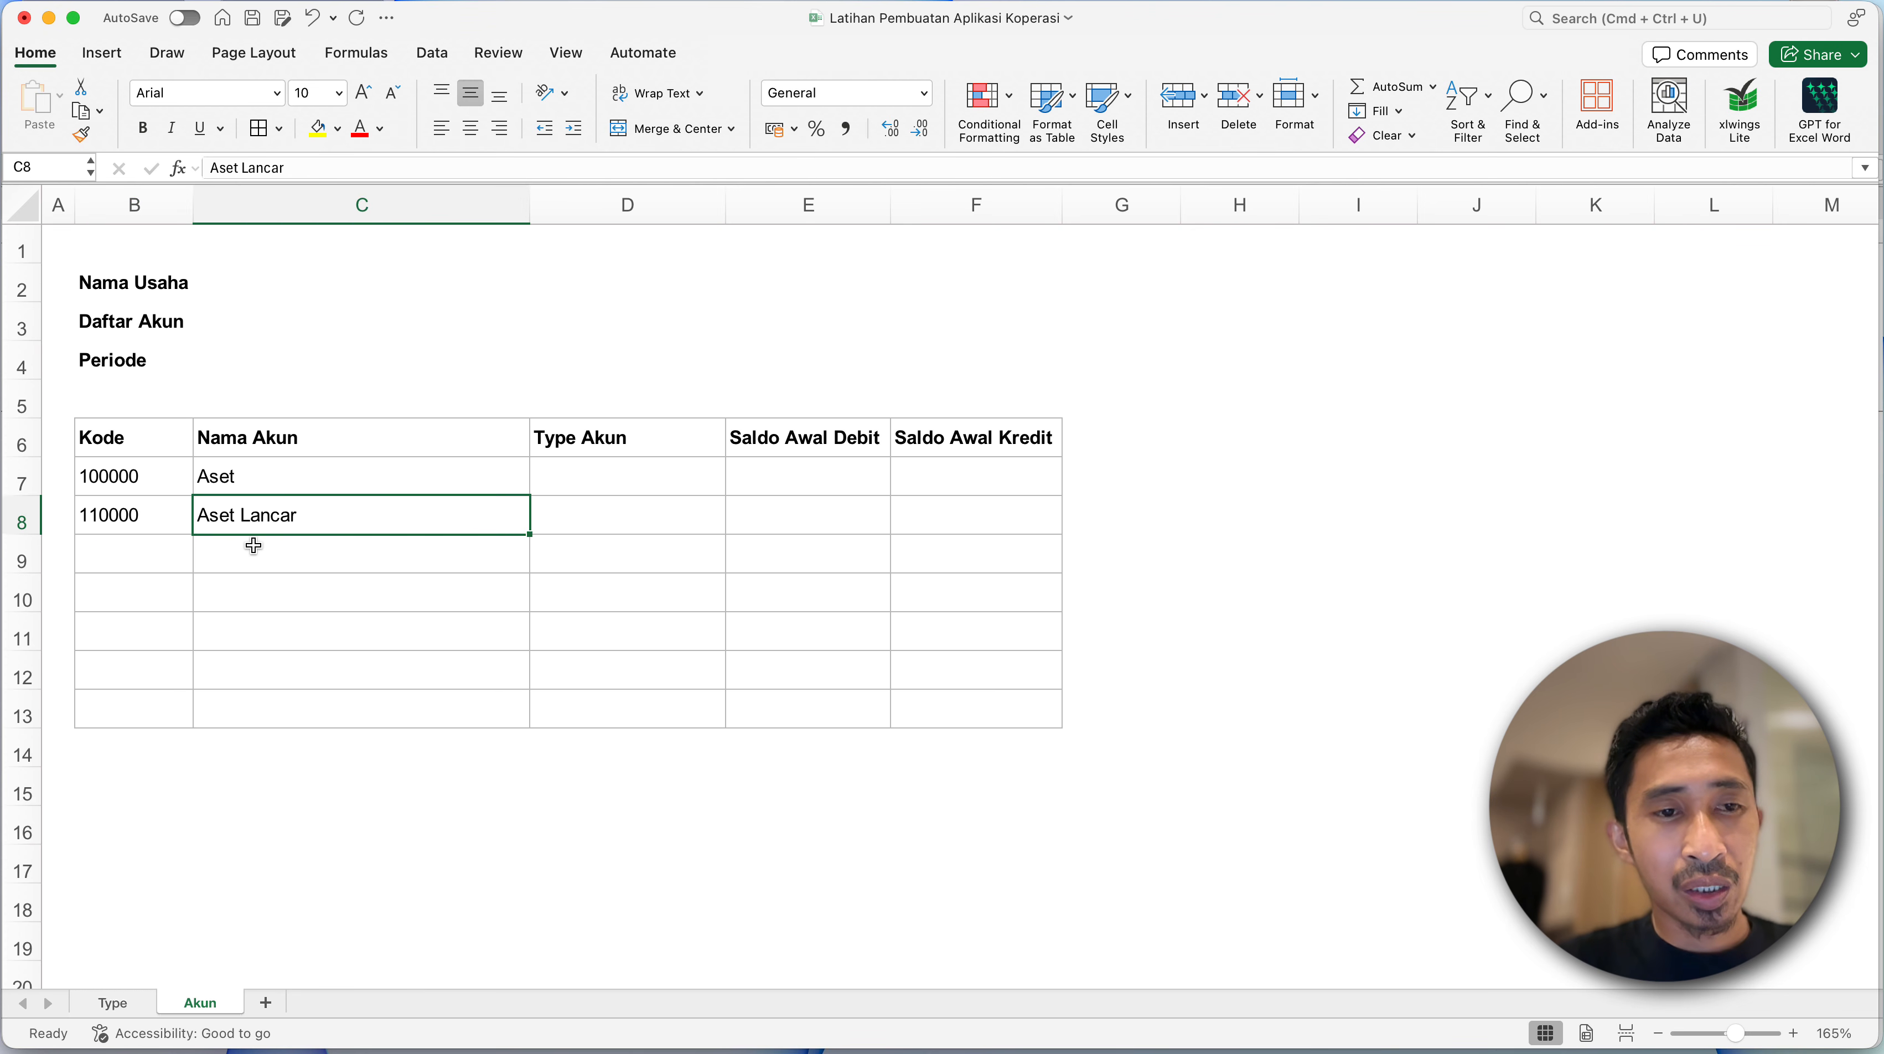
pyautogui.click(255, 546)
pyautogui.write('Kas dan Bank')
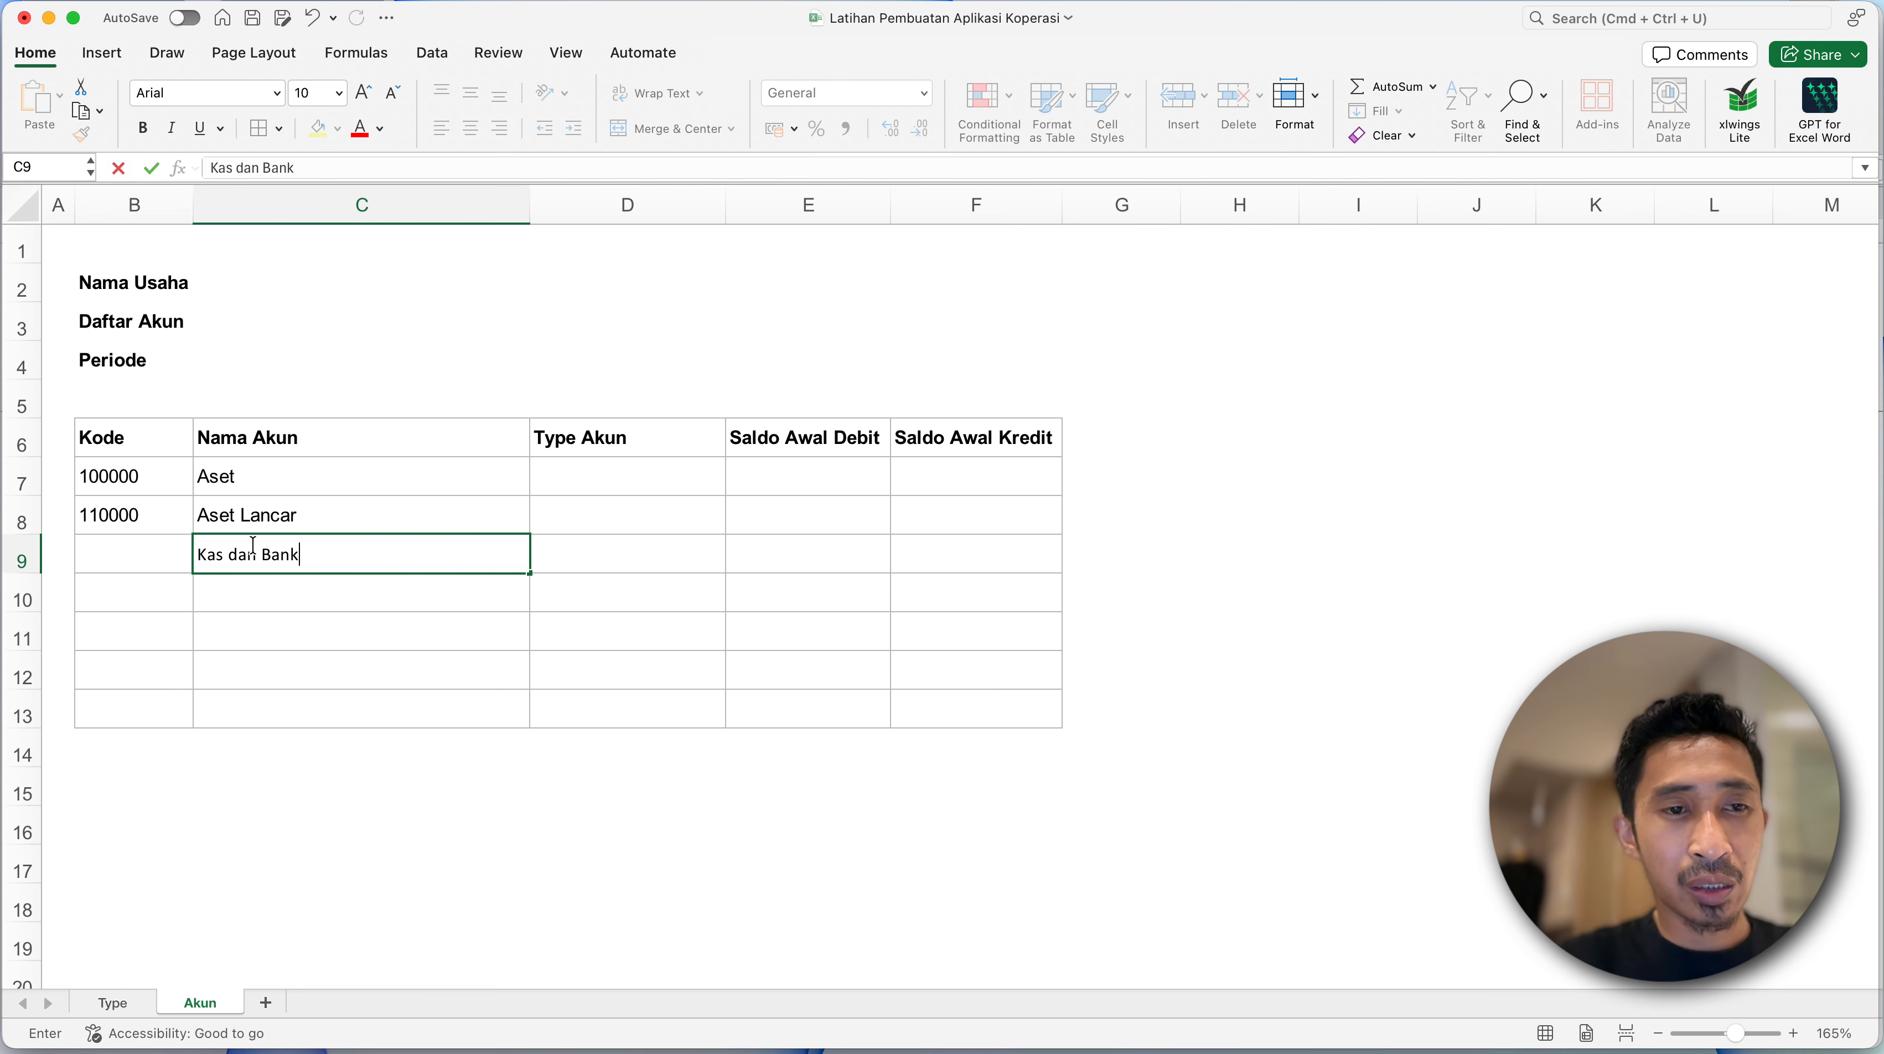
pyautogui.press('Return')
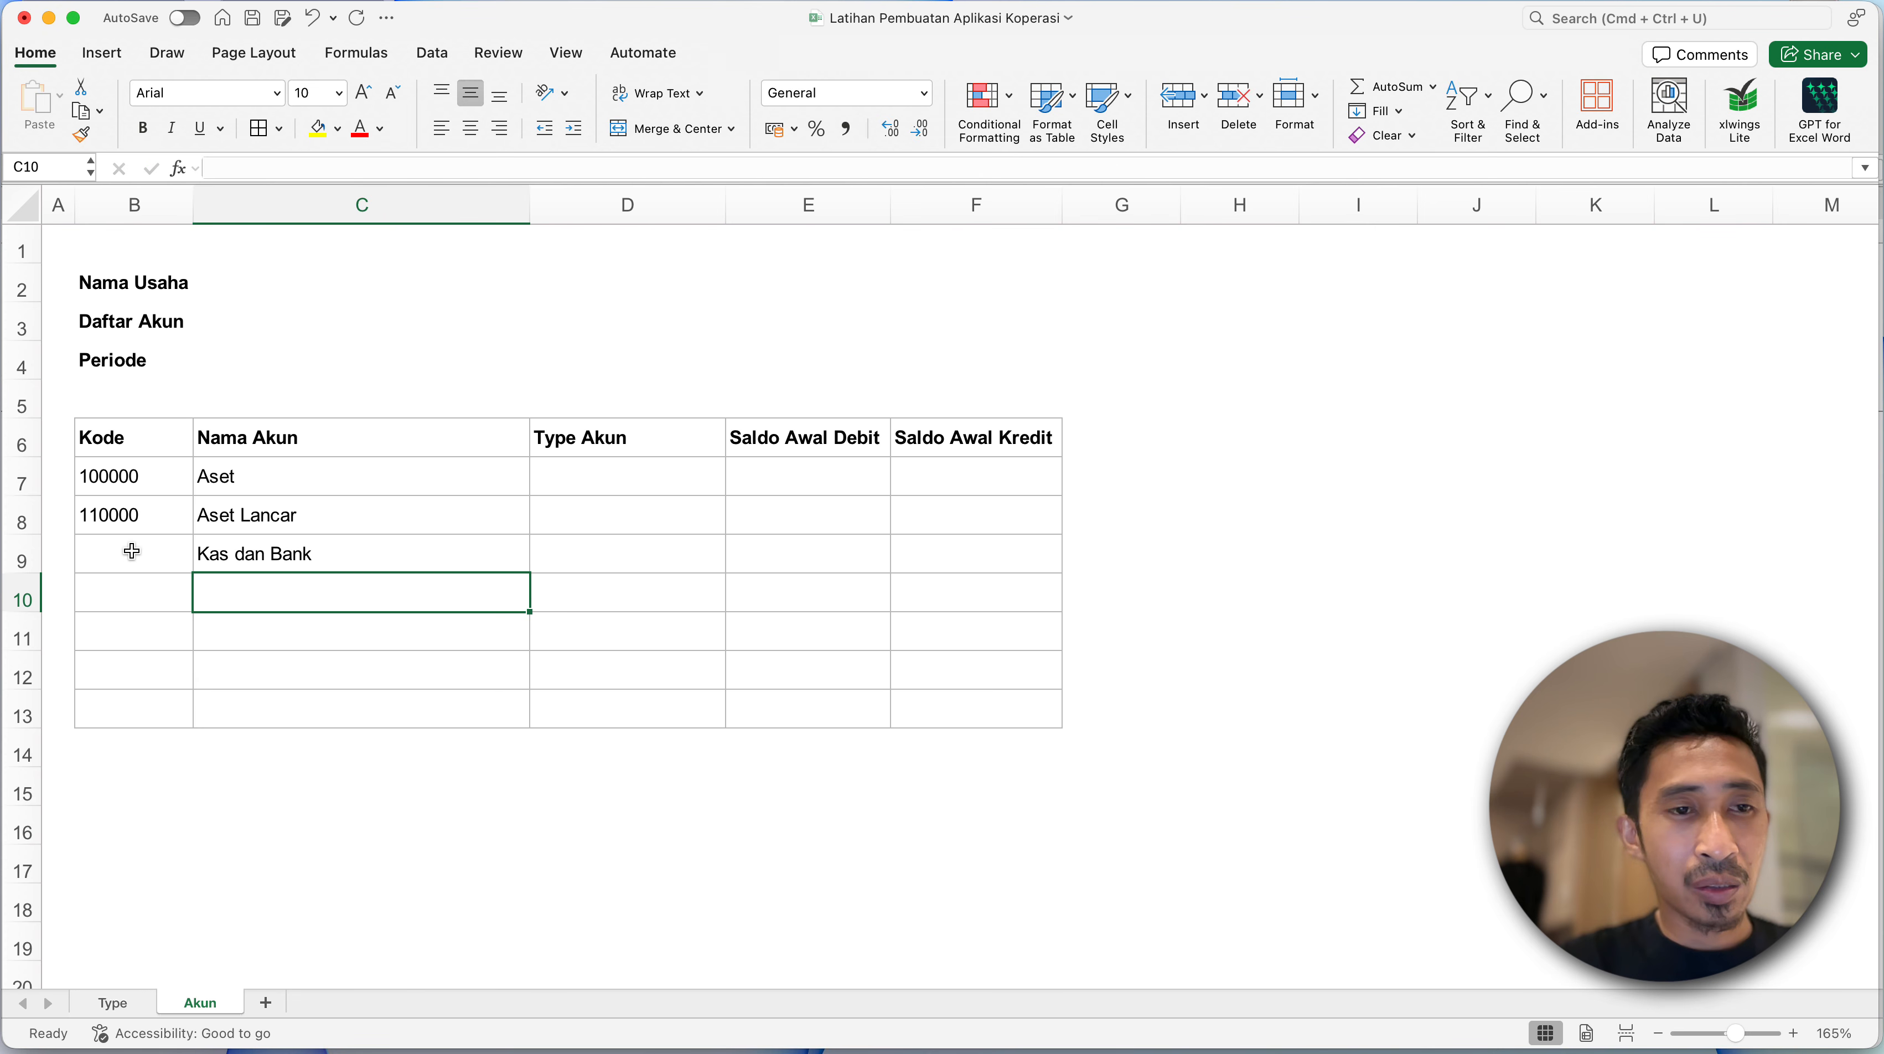
pyautogui.click(133, 552)
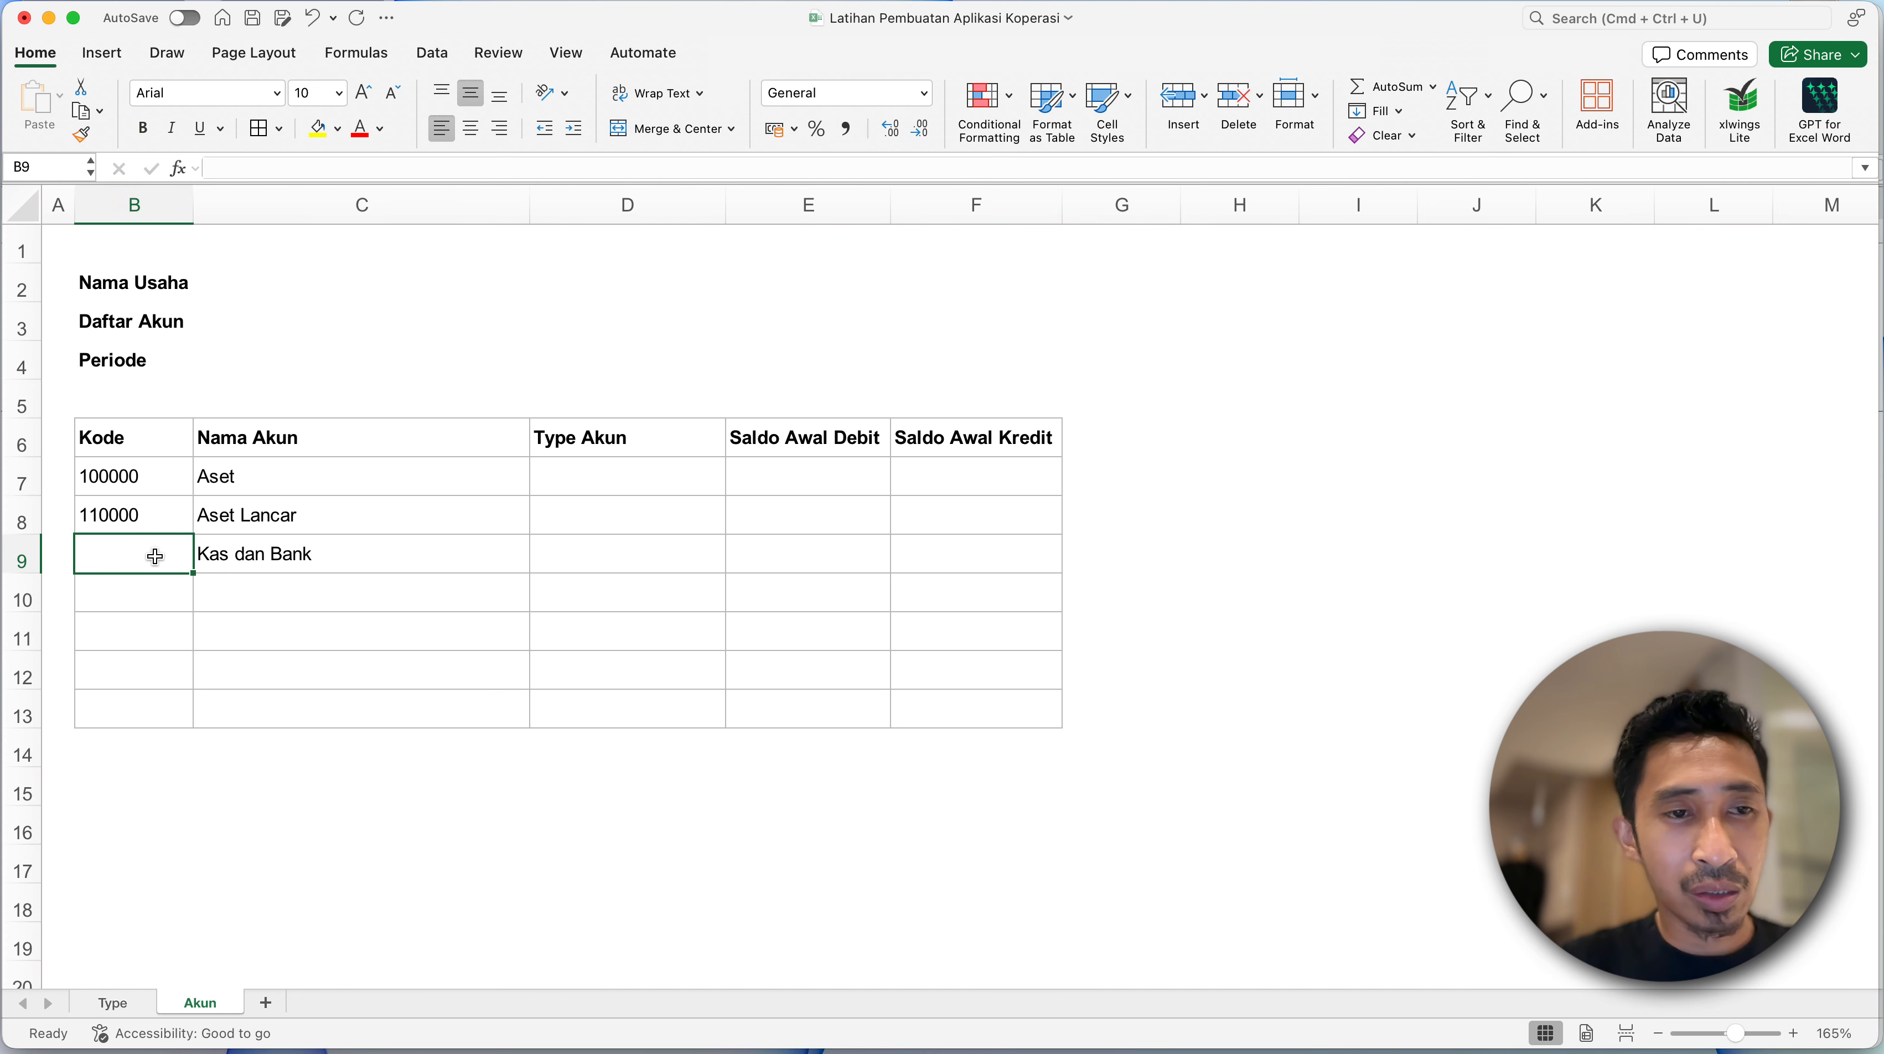
pyautogui.click(132, 503)
pyautogui.click(135, 555)
# - Switch to the AKUN sheet of the Smart Accounting Finance (S.A.F) Koperasi SP workbook
pyautogui.hotkey('ctrl', 'Down')
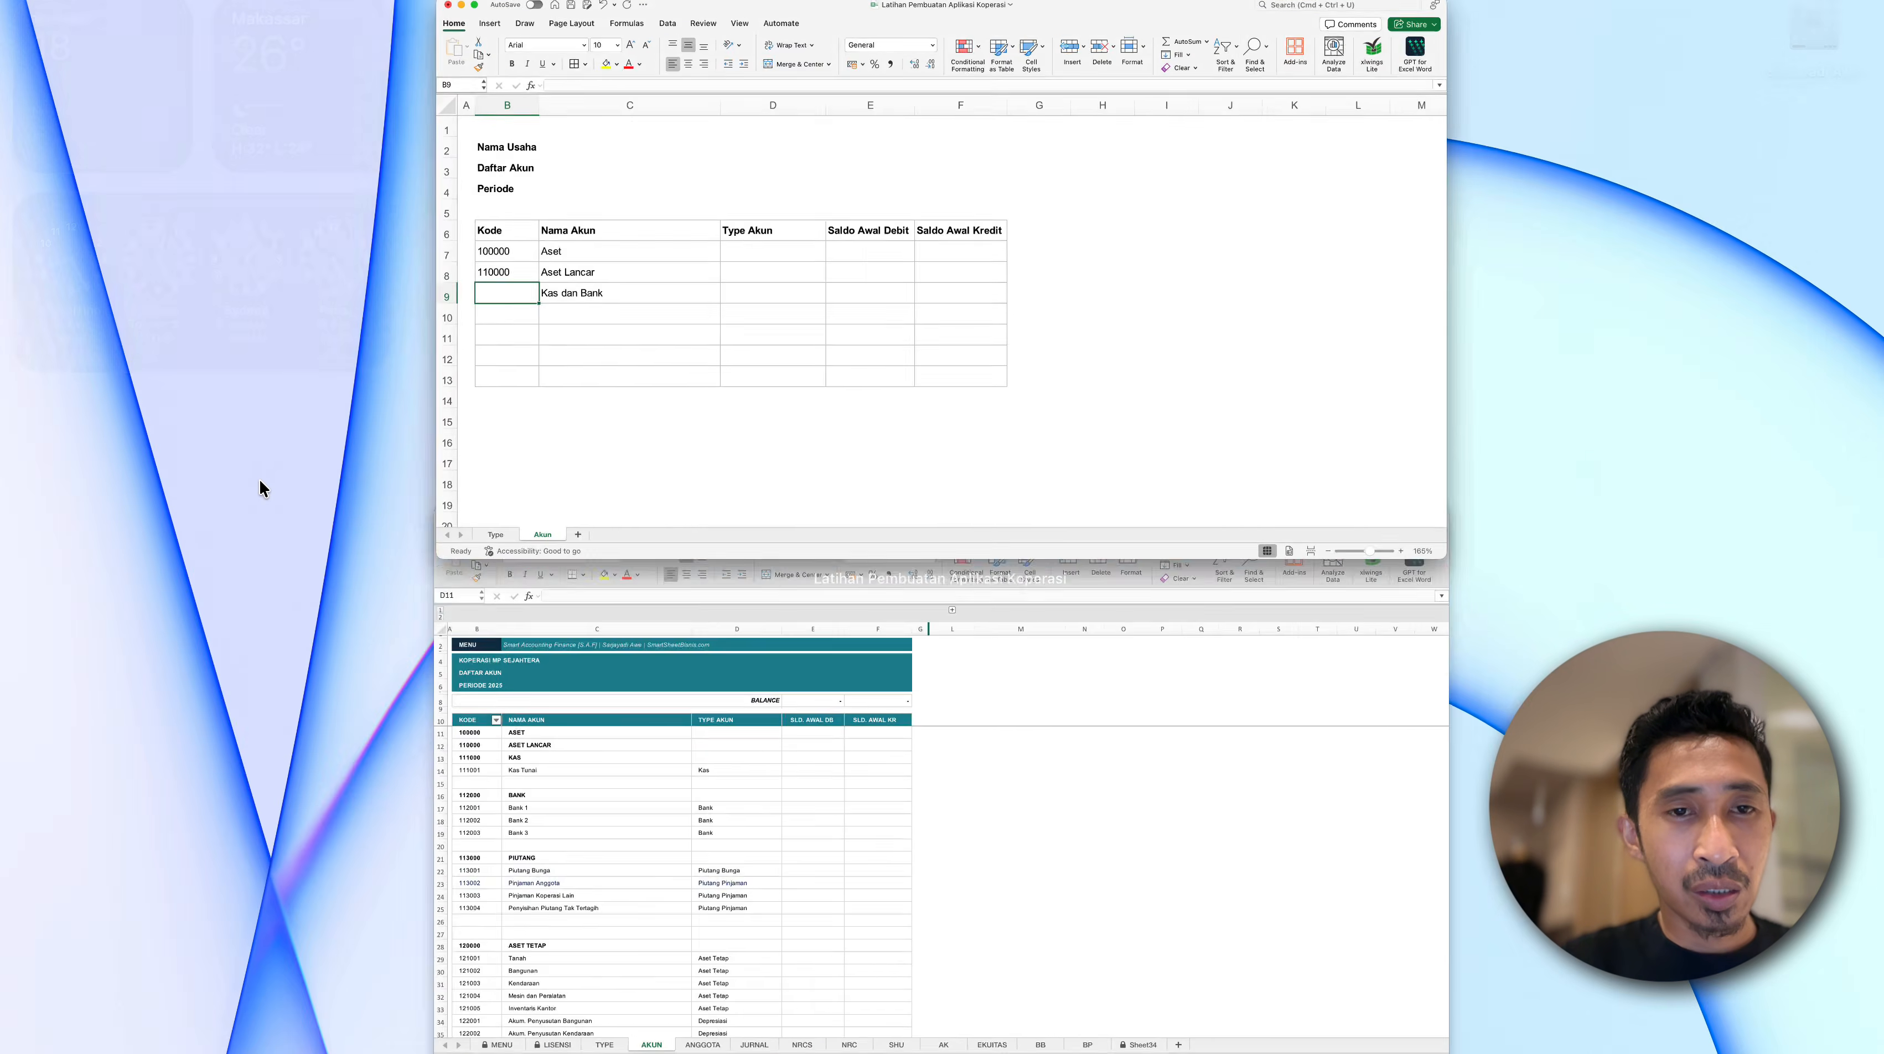
pyautogui.click(640, 711)
pyautogui.click(241, 511)
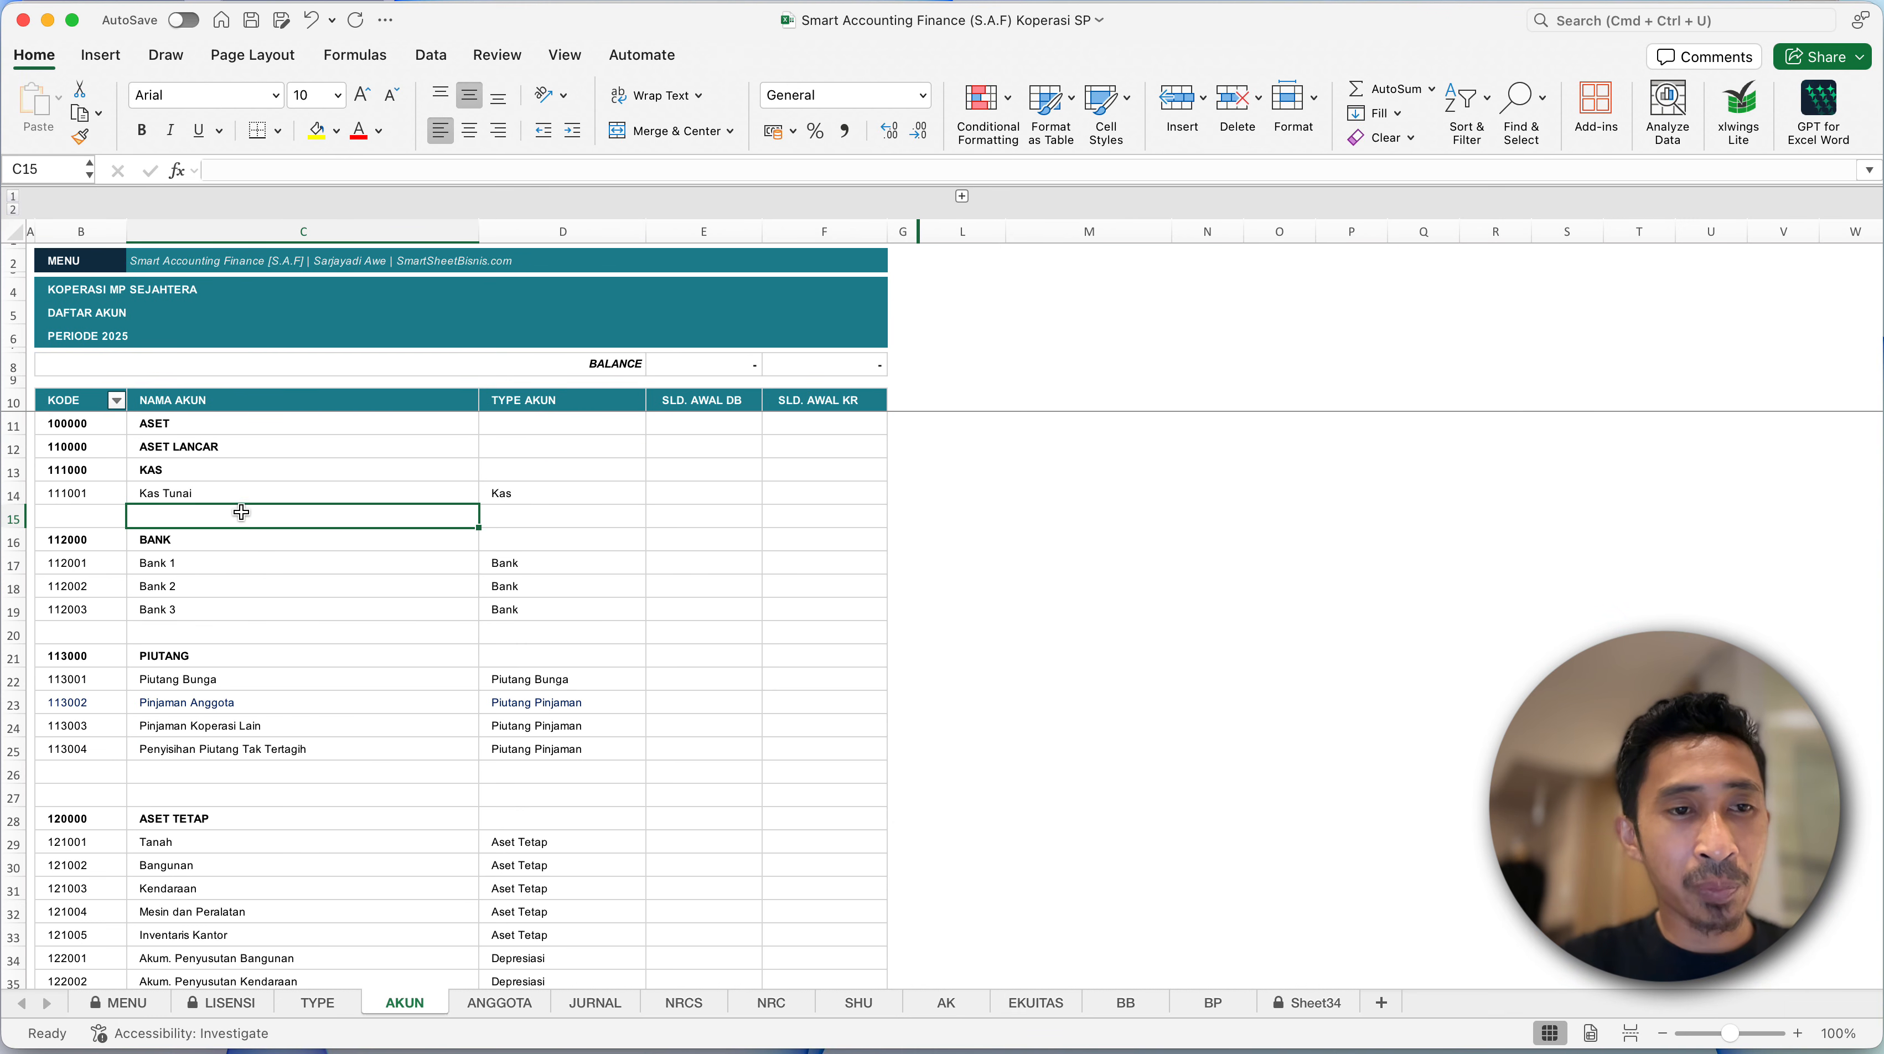
# - Copy the account codes, names and types in B11:D94 of the AKUN sheet
pyautogui.click(89, 512)
pyautogui.click(87, 425)
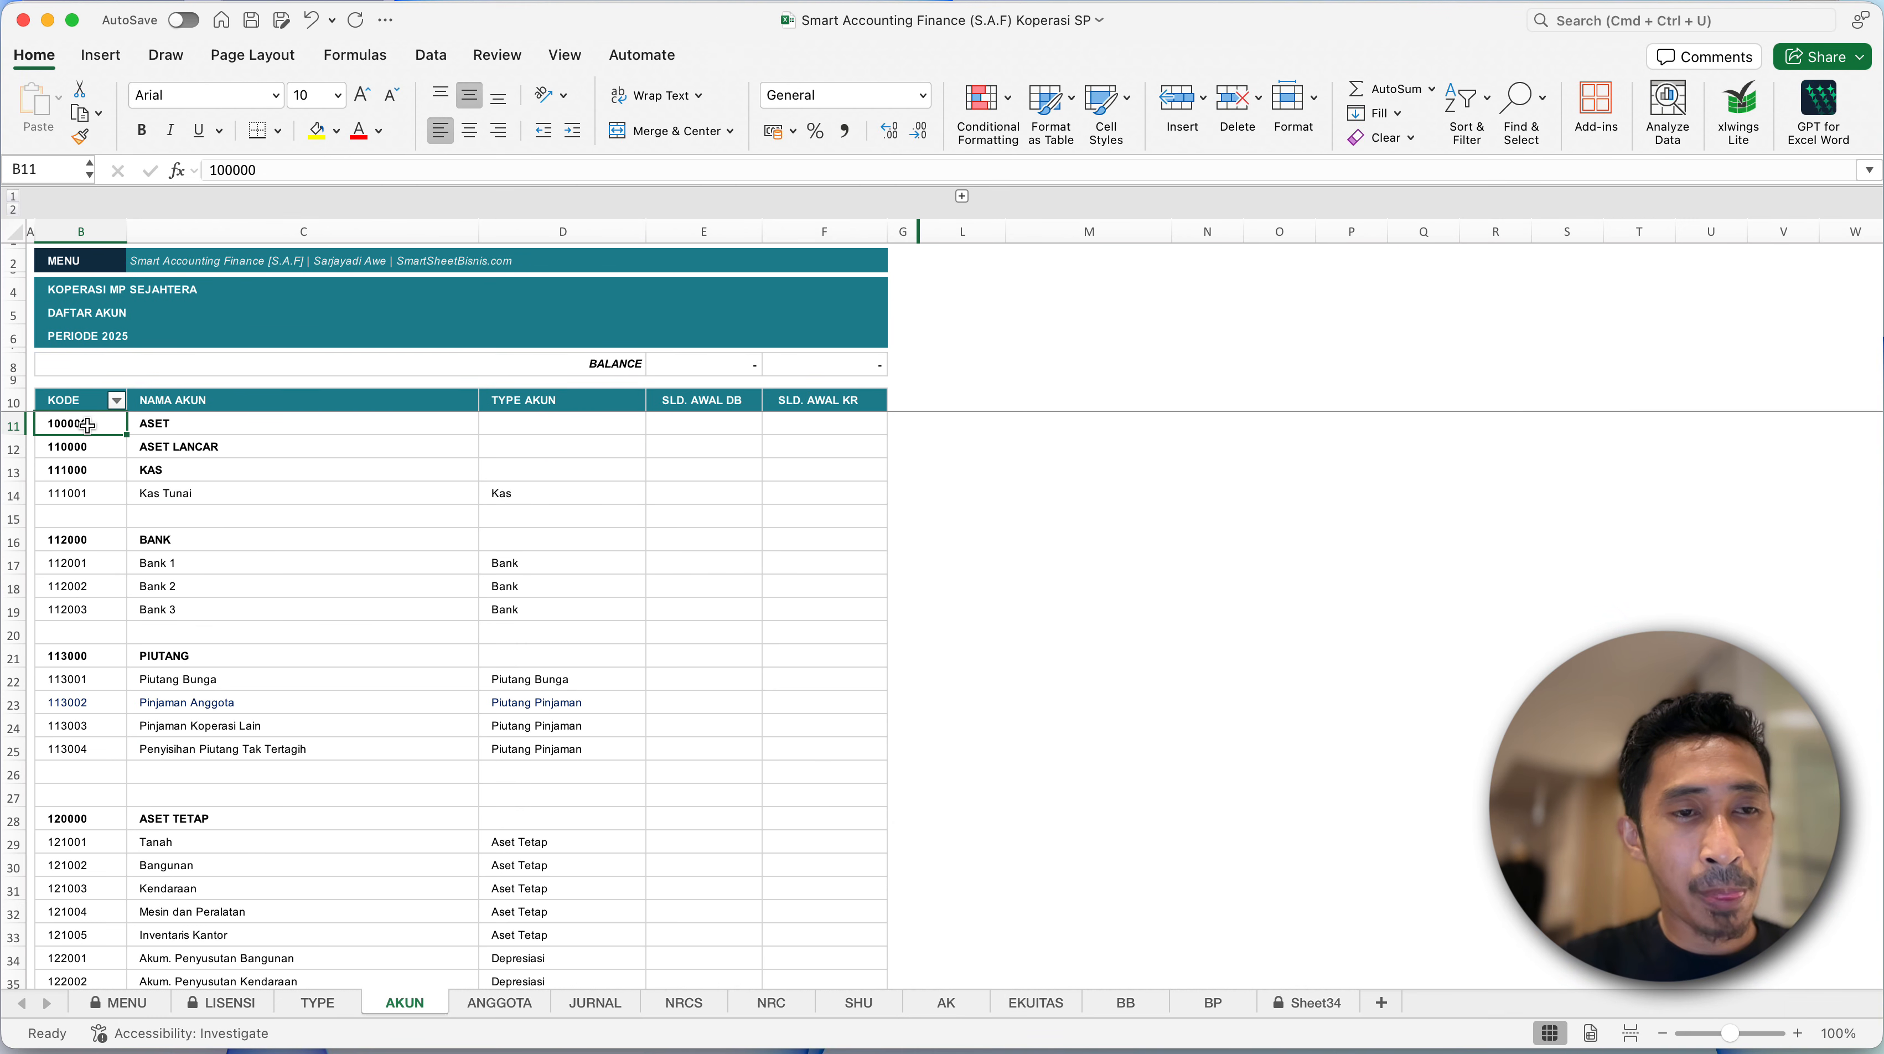
pyautogui.scroll(-20, 189, 569)
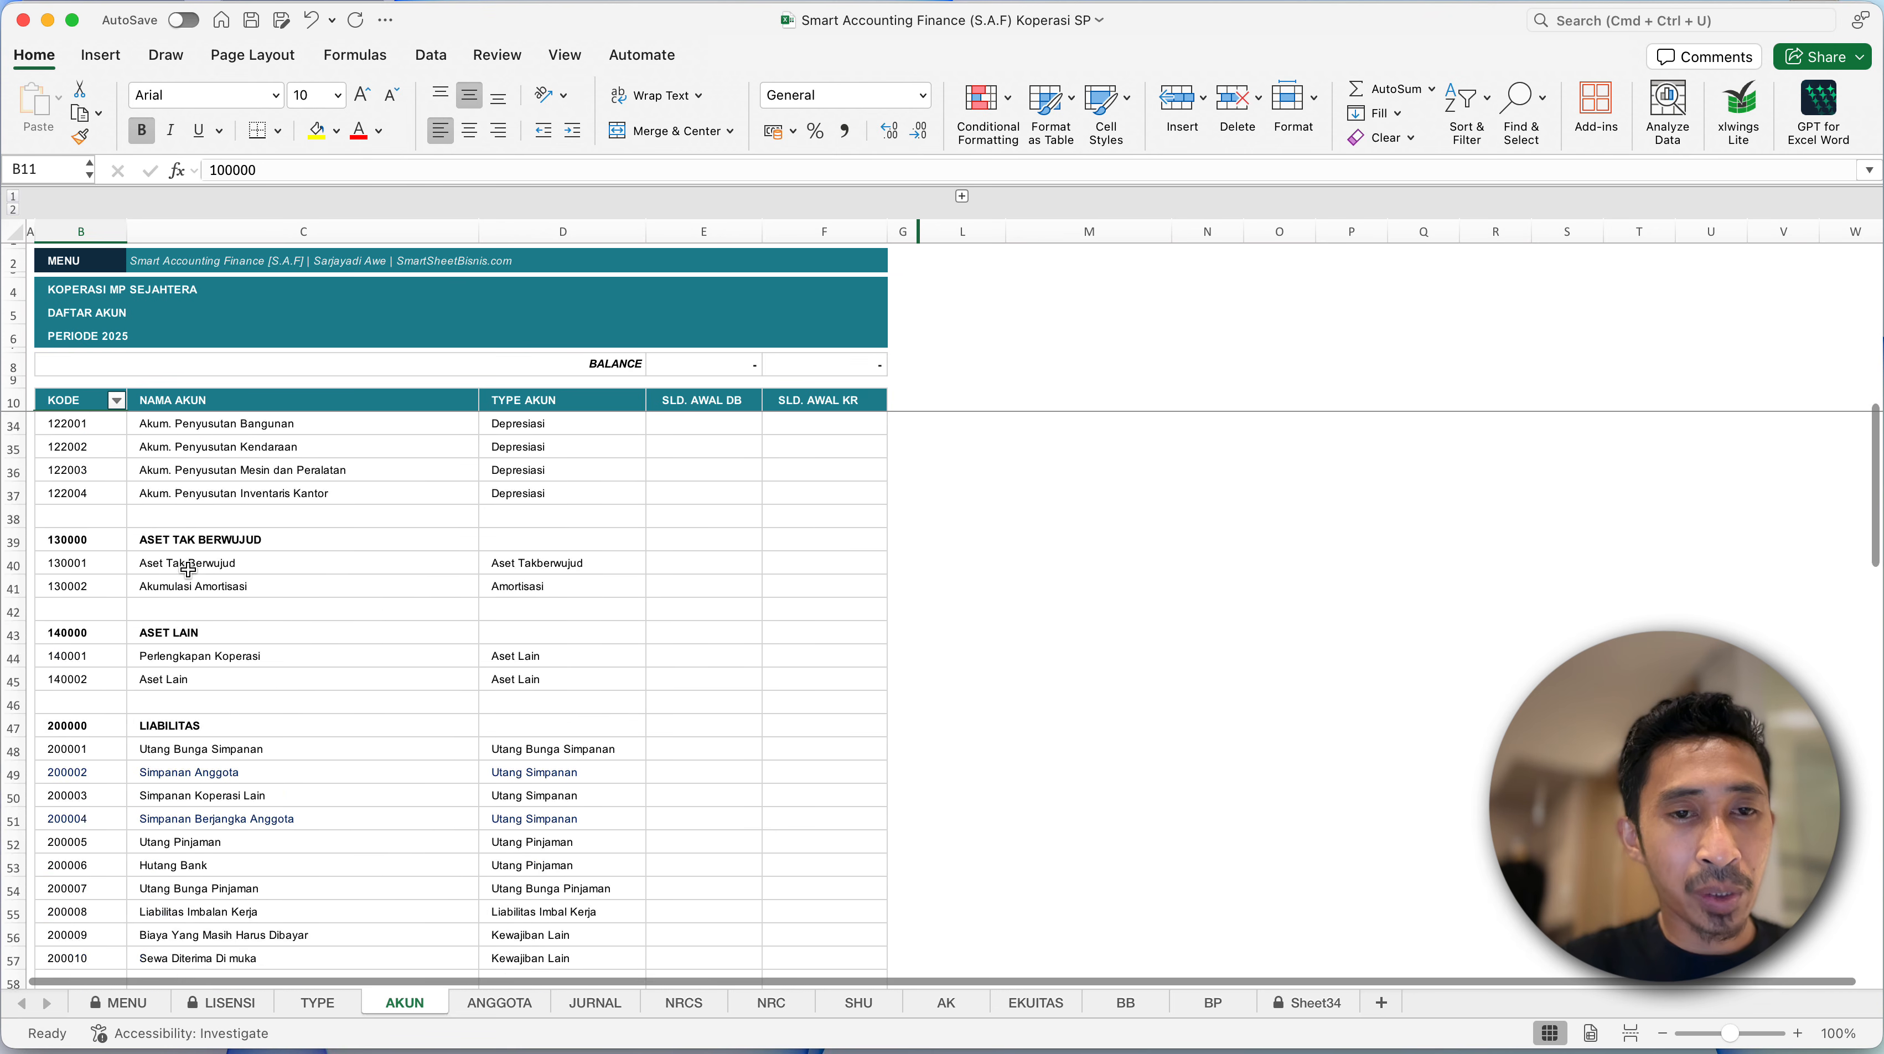
pyautogui.scroll(-7, 189, 569)
pyautogui.scroll(3, 185, 564)
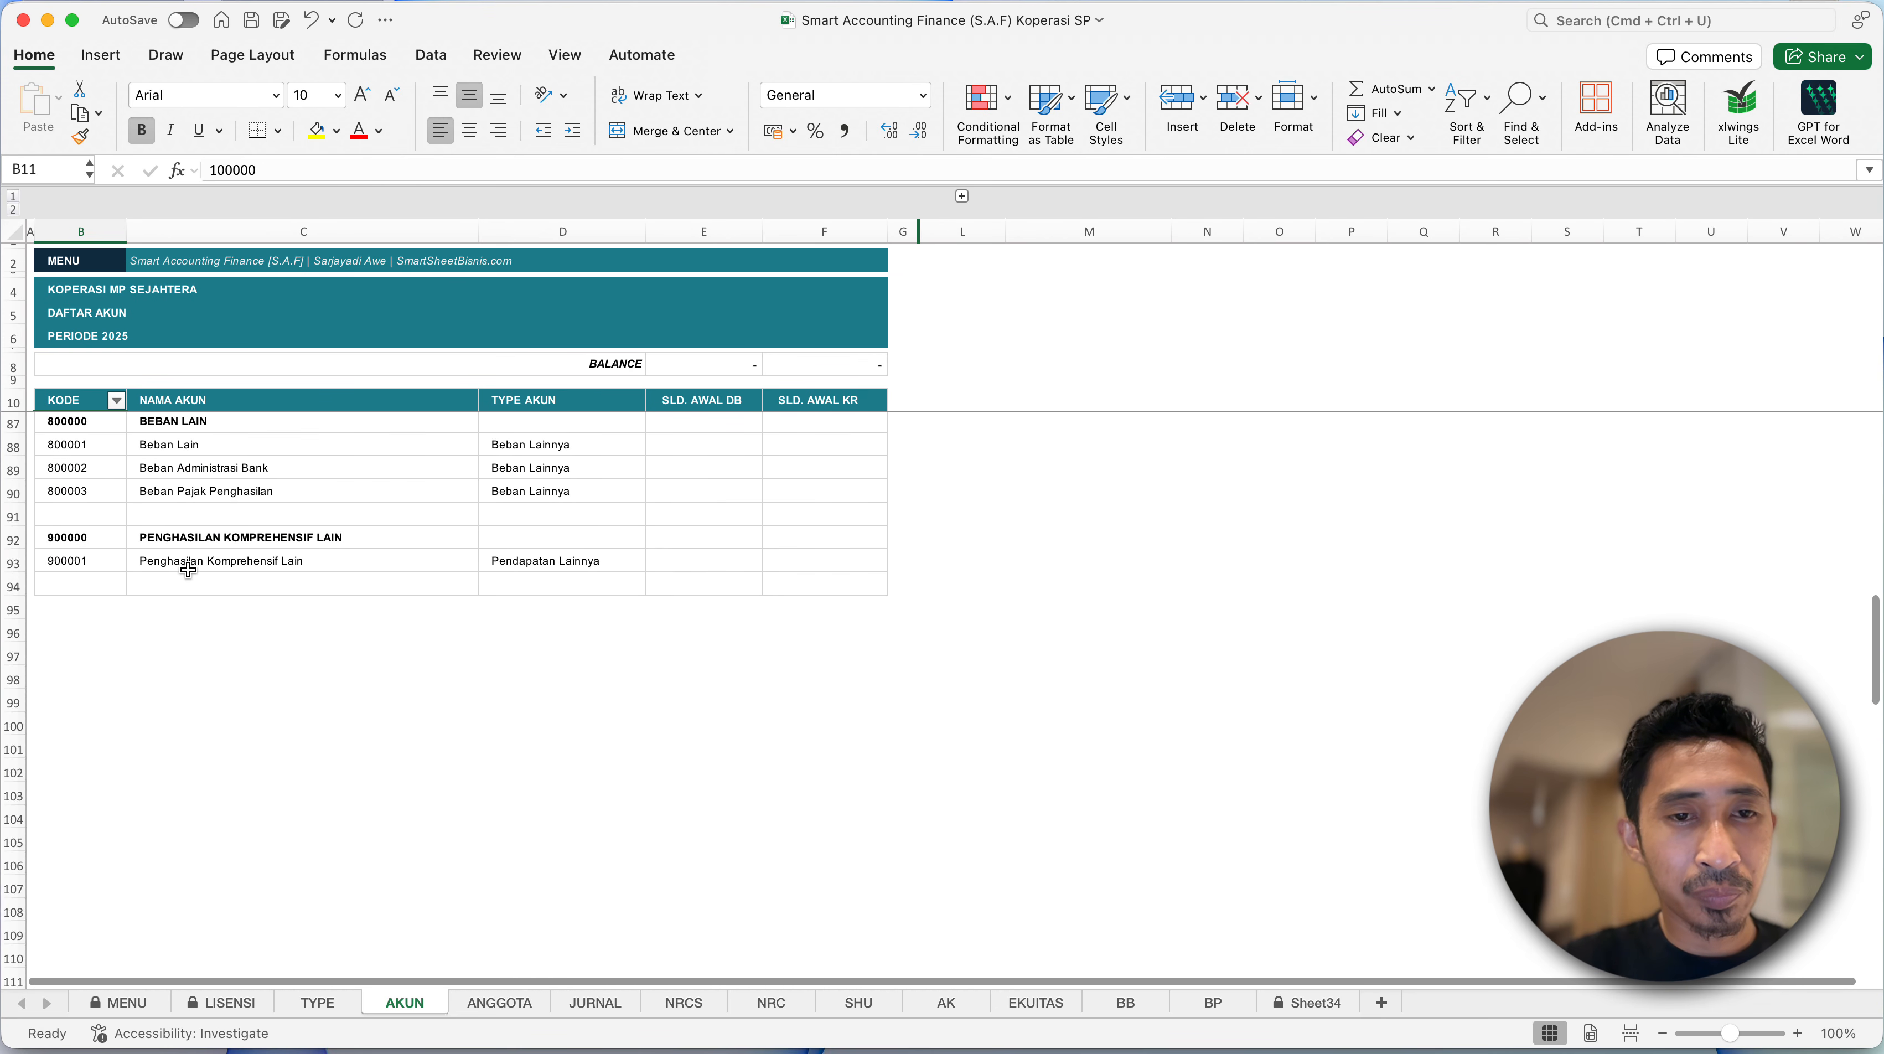
pyautogui.keyDown('shift'); pyautogui.click(575, 593); pyautogui.keyUp('shift')
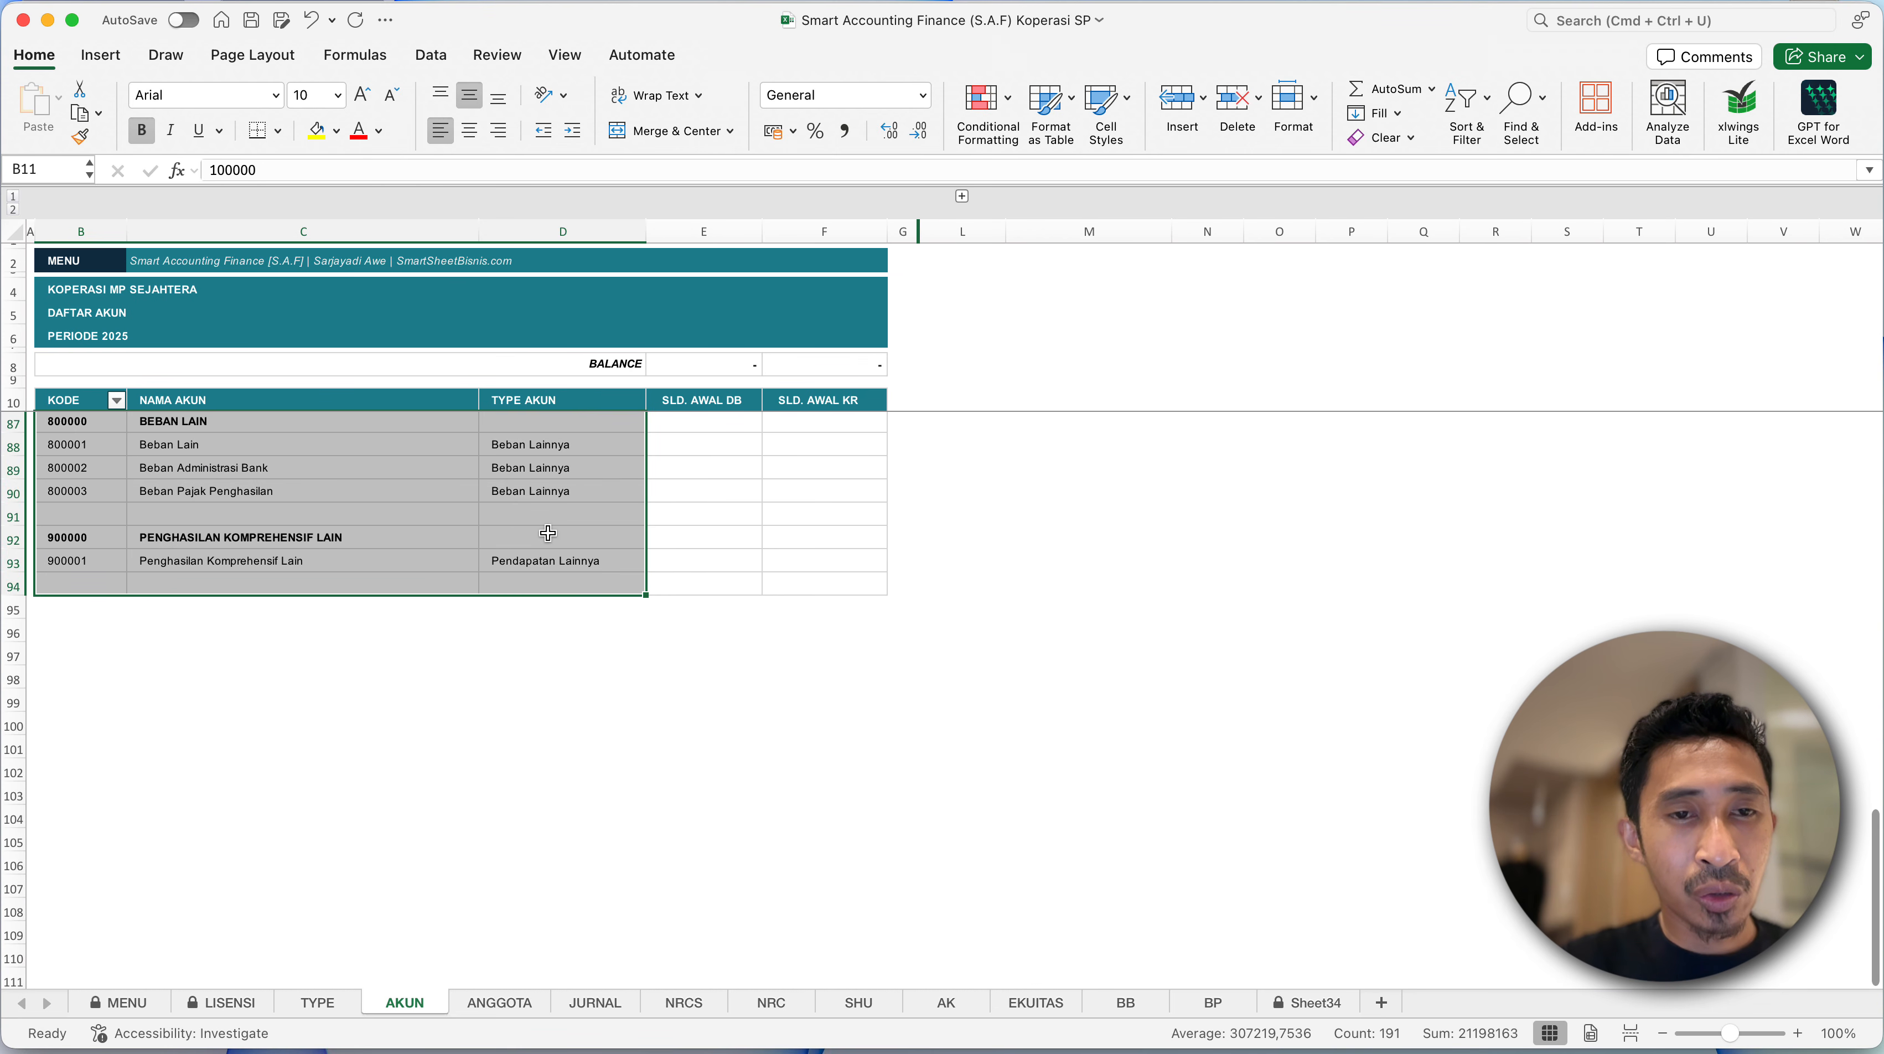
pyautogui.rightClick(551, 541)
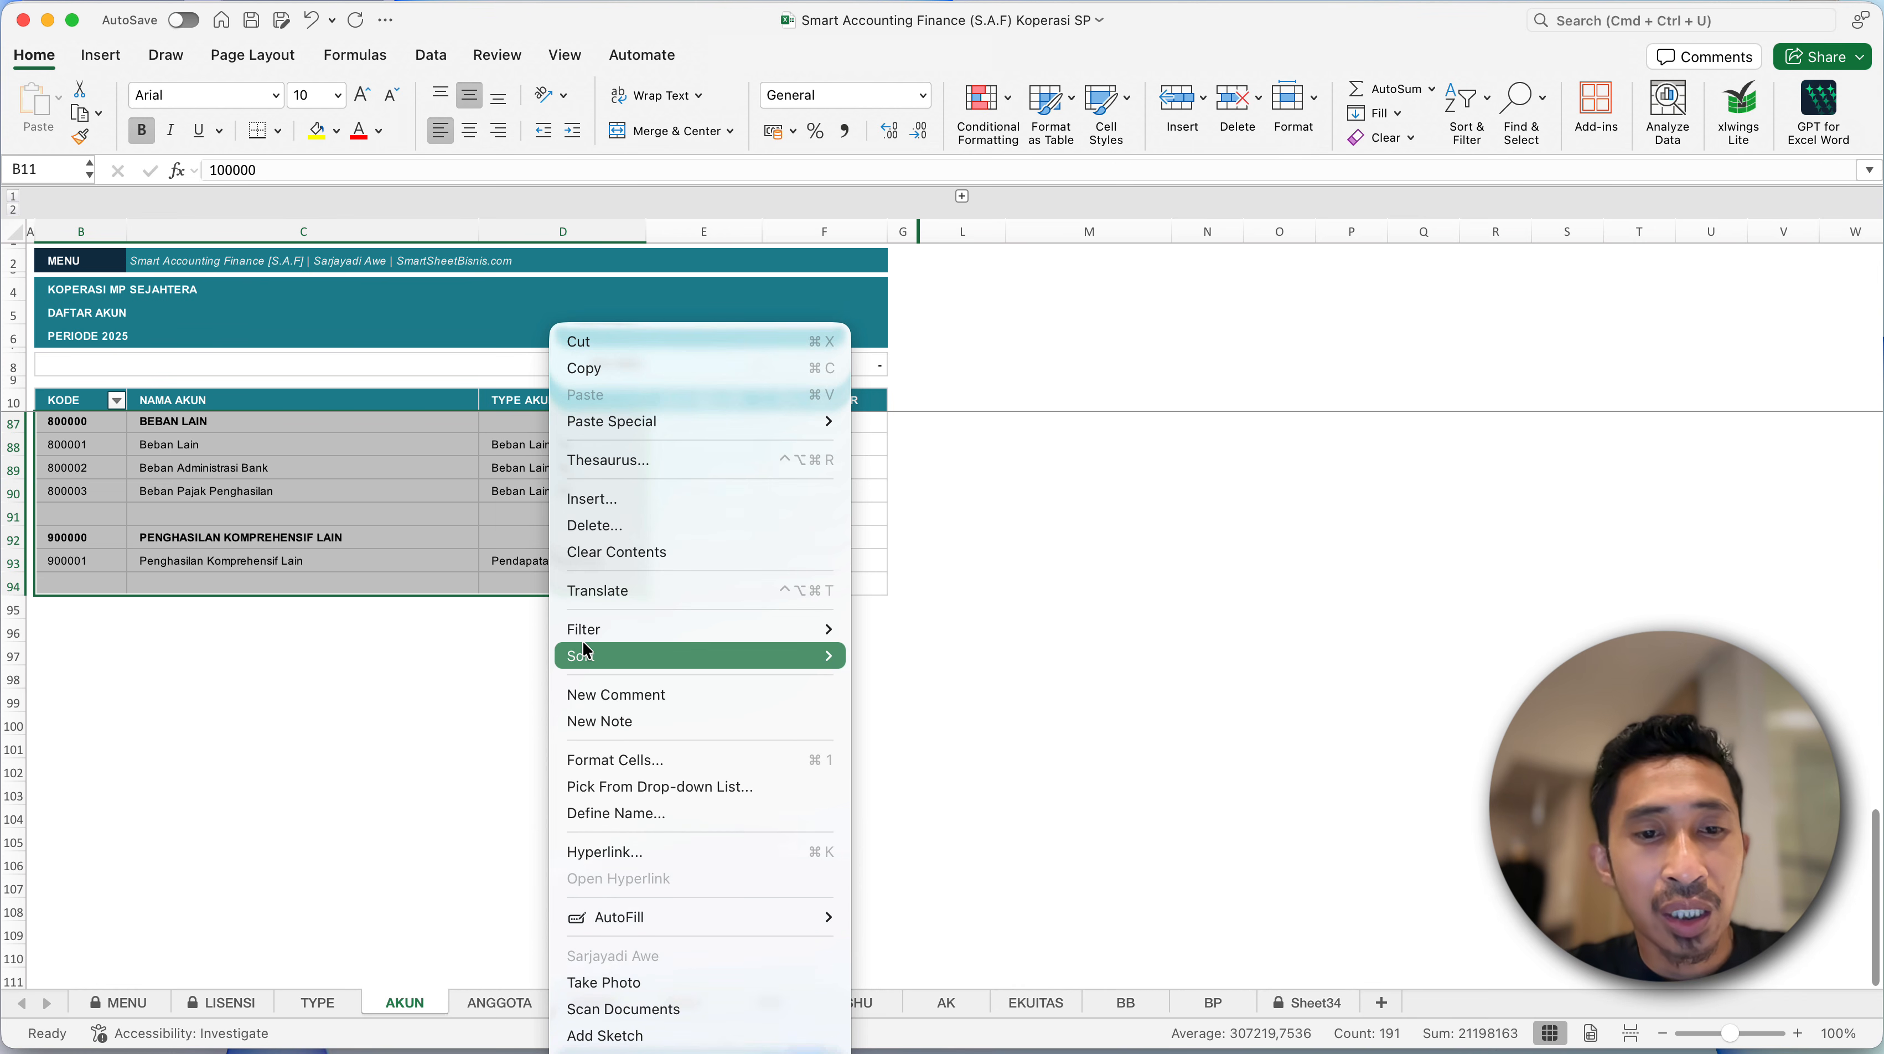
pyautogui.moveTo(586, 650)
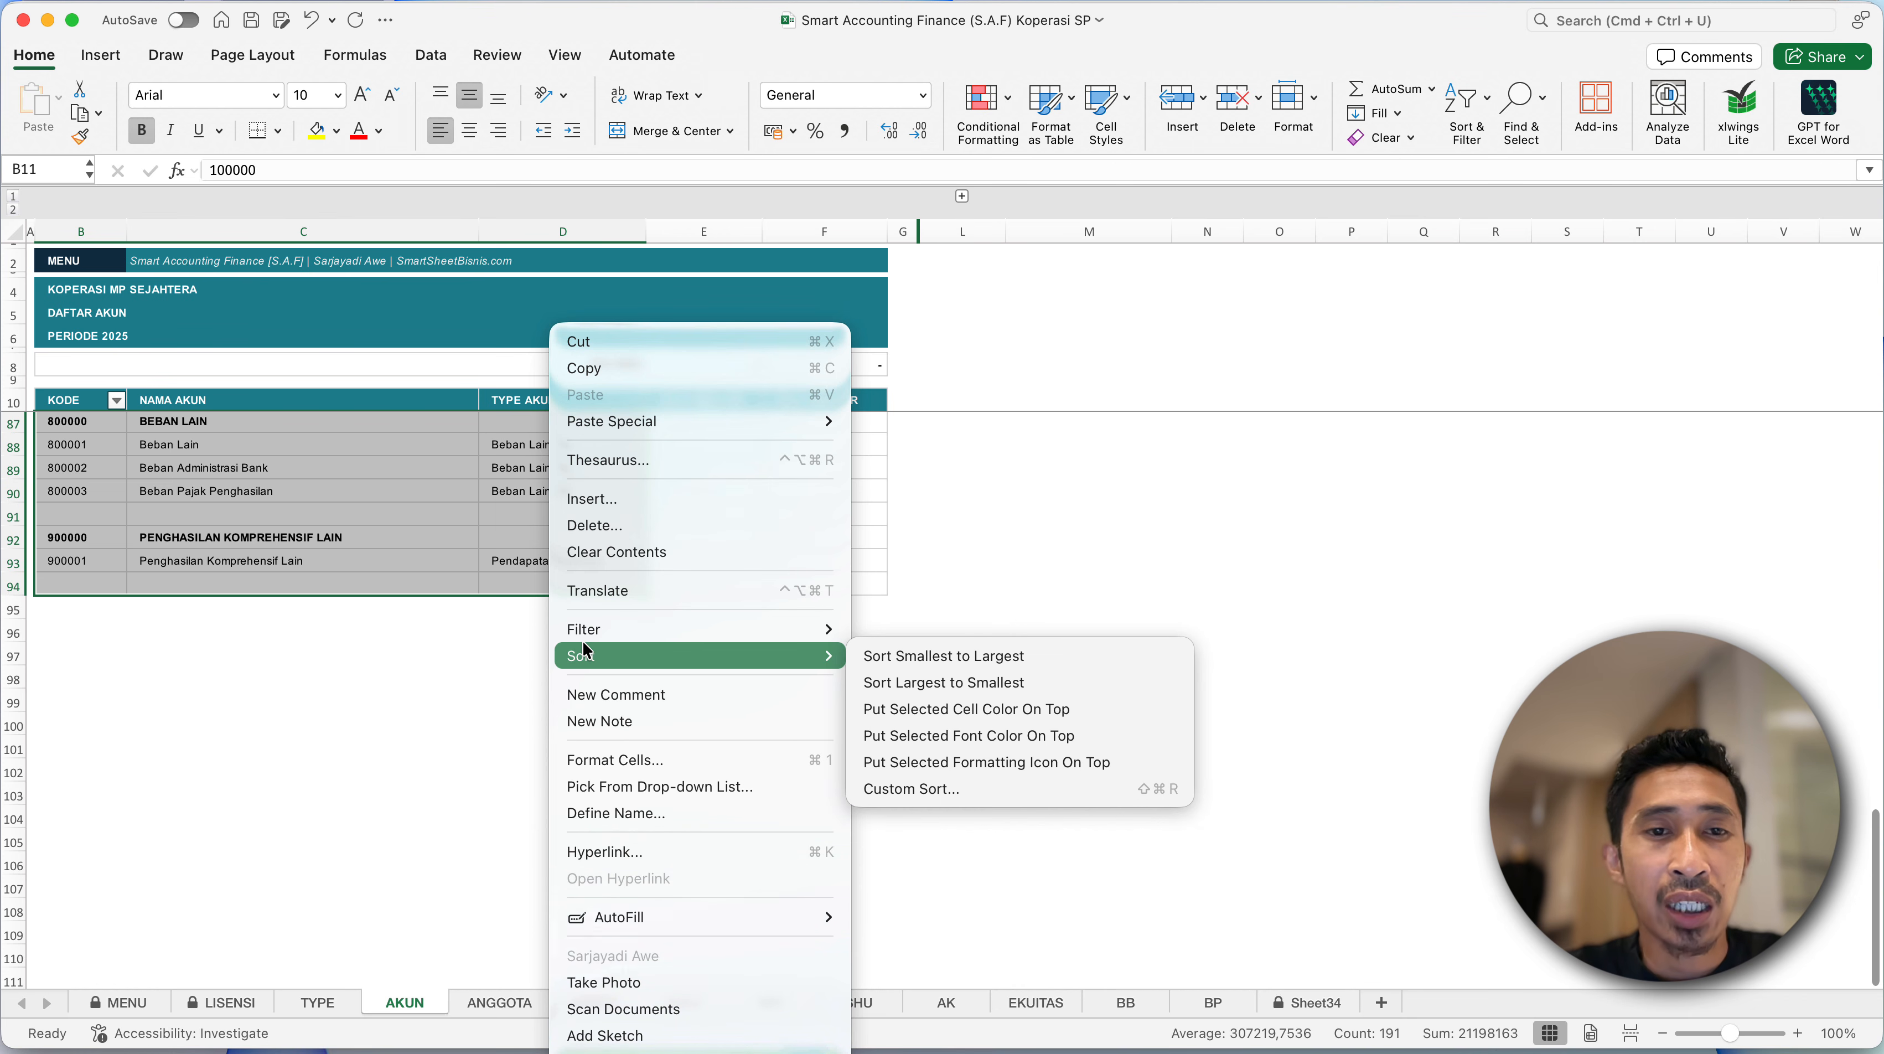
pyautogui.click(597, 369)
pyautogui.click(487, 491)
pyautogui.scroll(20, 483, 489)
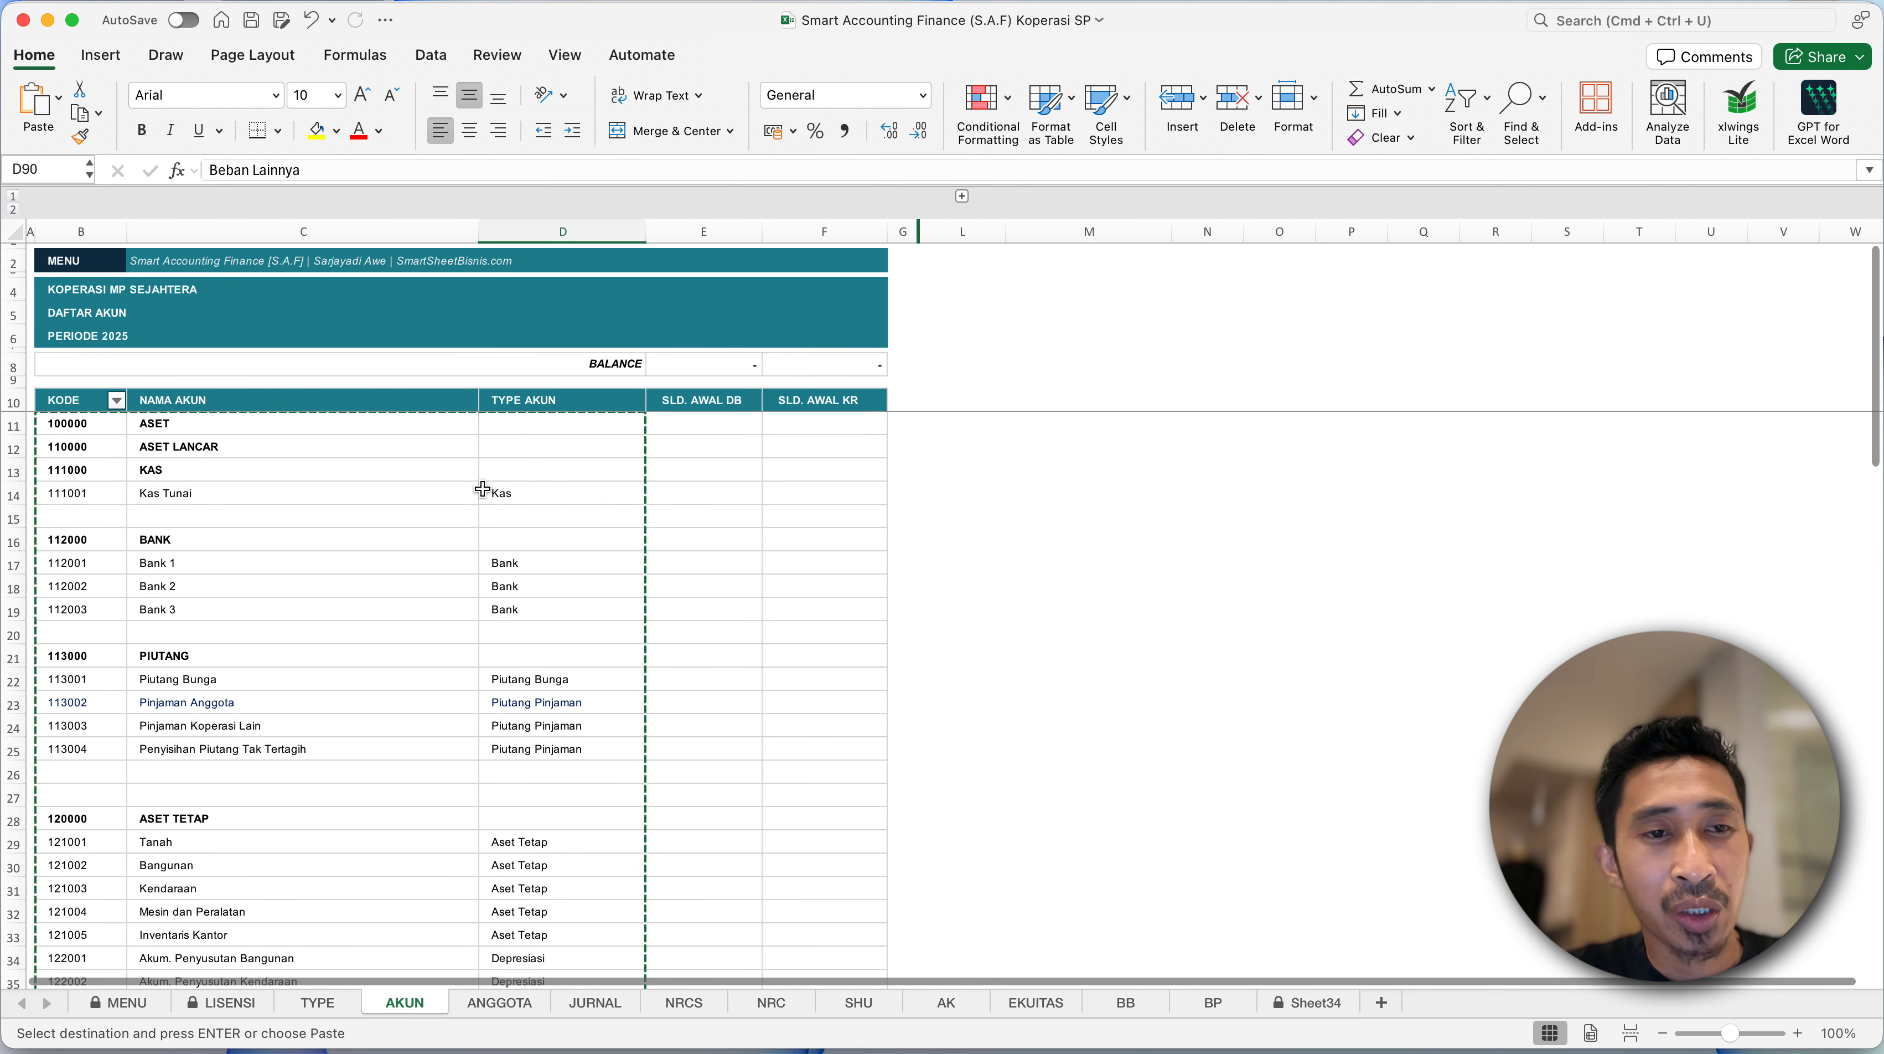
# - Return to the Latihan Pembuatan Aplikasi Koperasi workbook and paste the copied account list as values starting at B7 on the Akun sheet
pyautogui.hotkey('ctrl', 'Up')
pyautogui.click(590, 412)
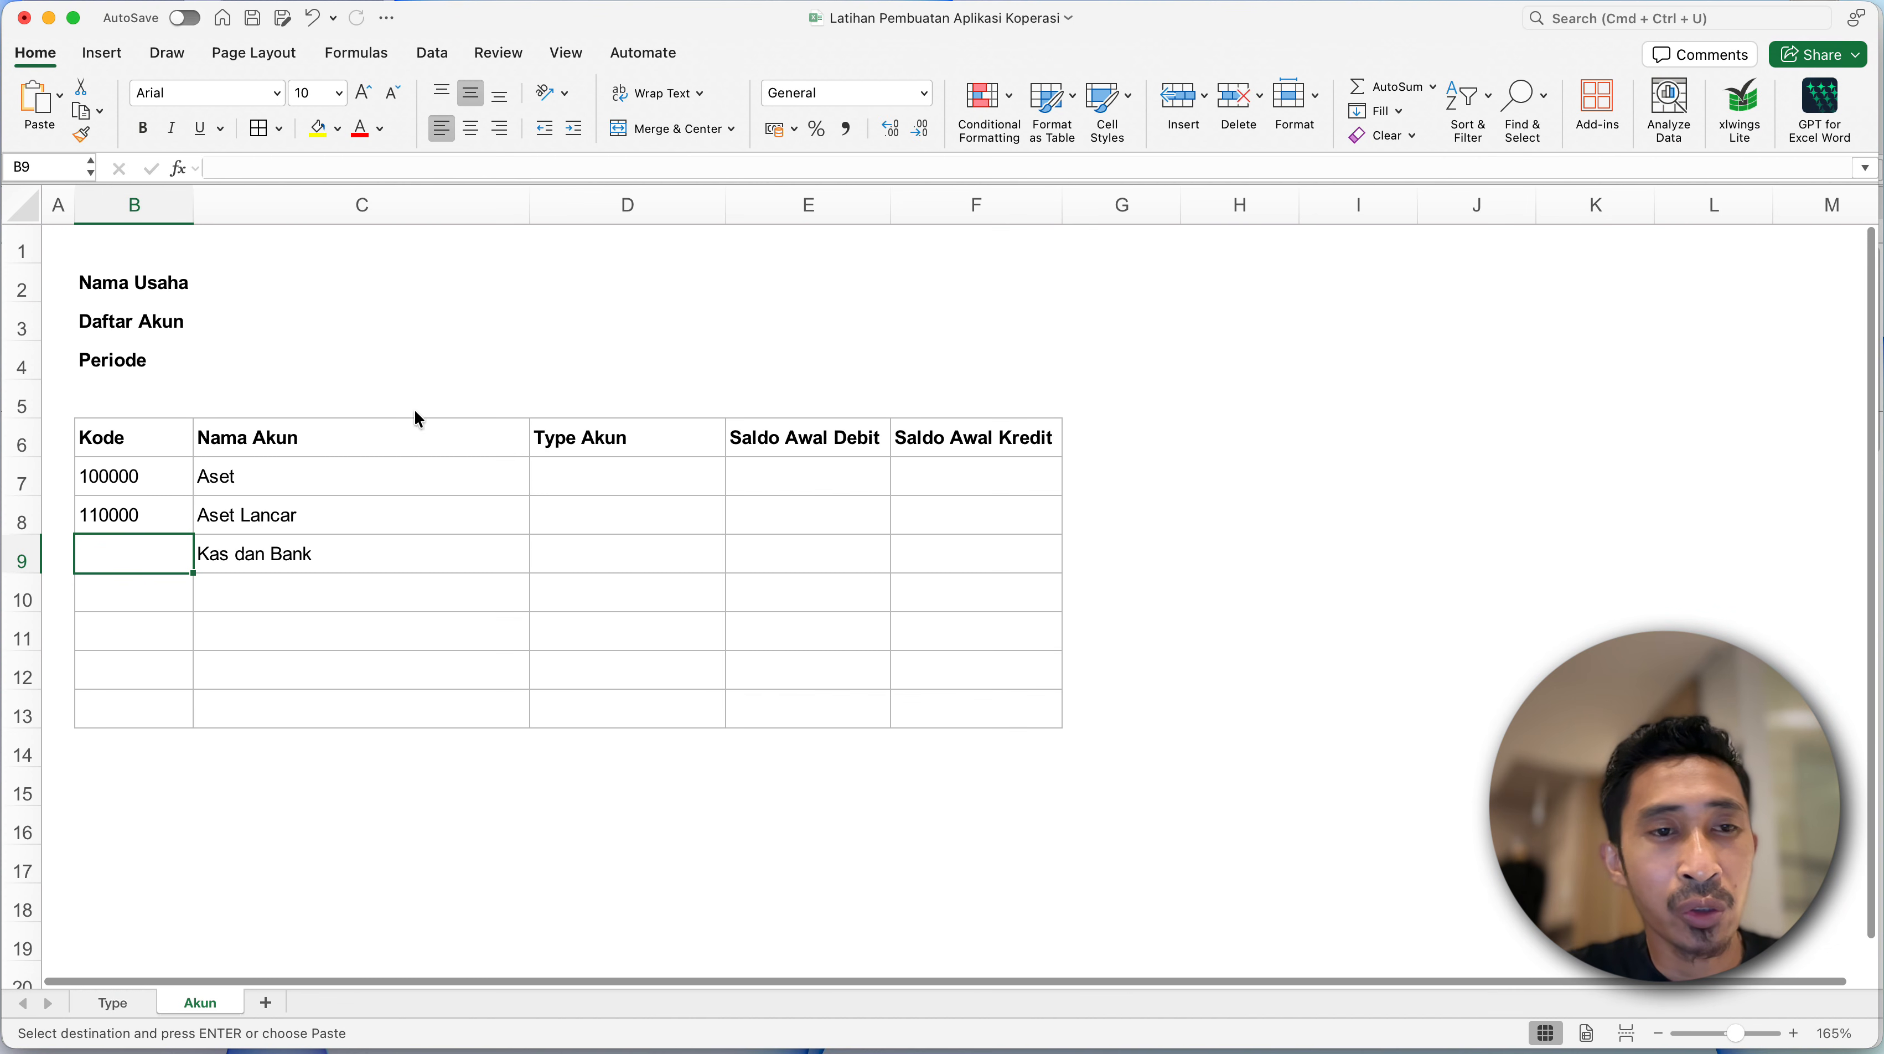
pyautogui.click(133, 467)
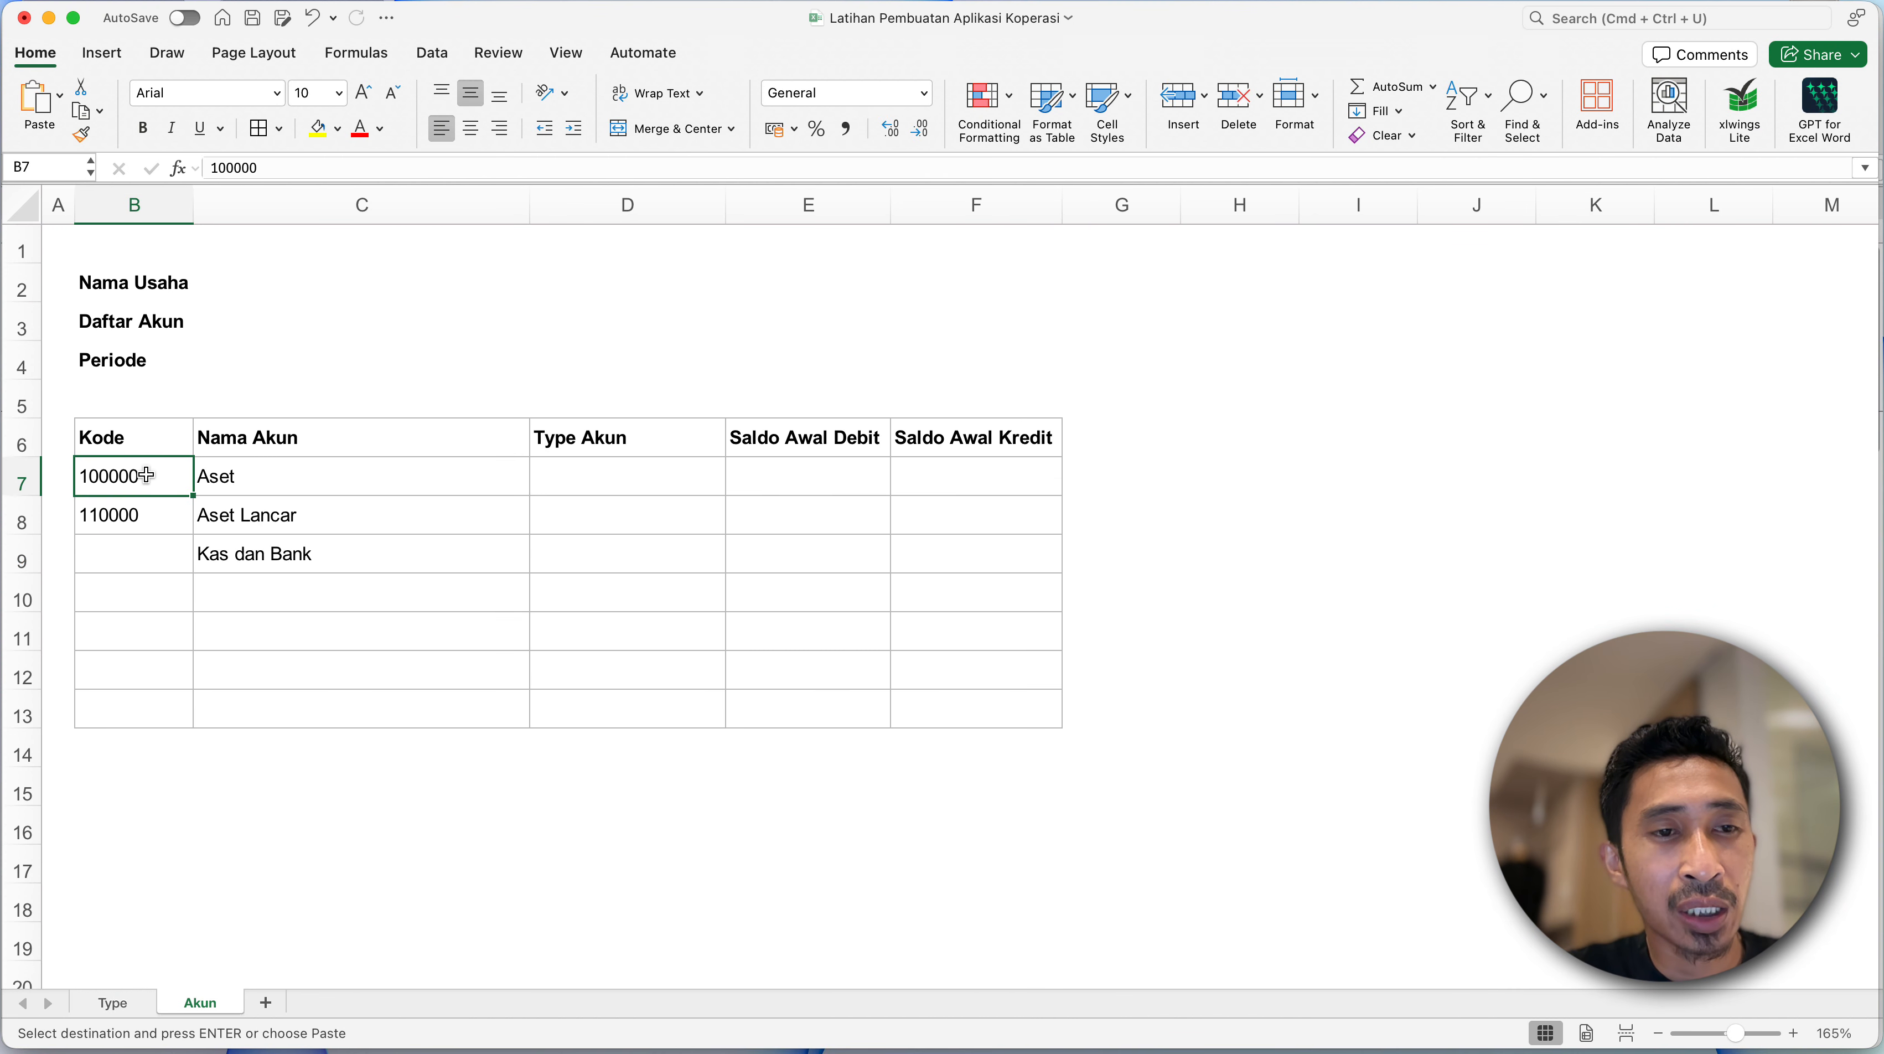
pyautogui.rightClick(147, 474)
pyautogui.moveTo(413, 460)
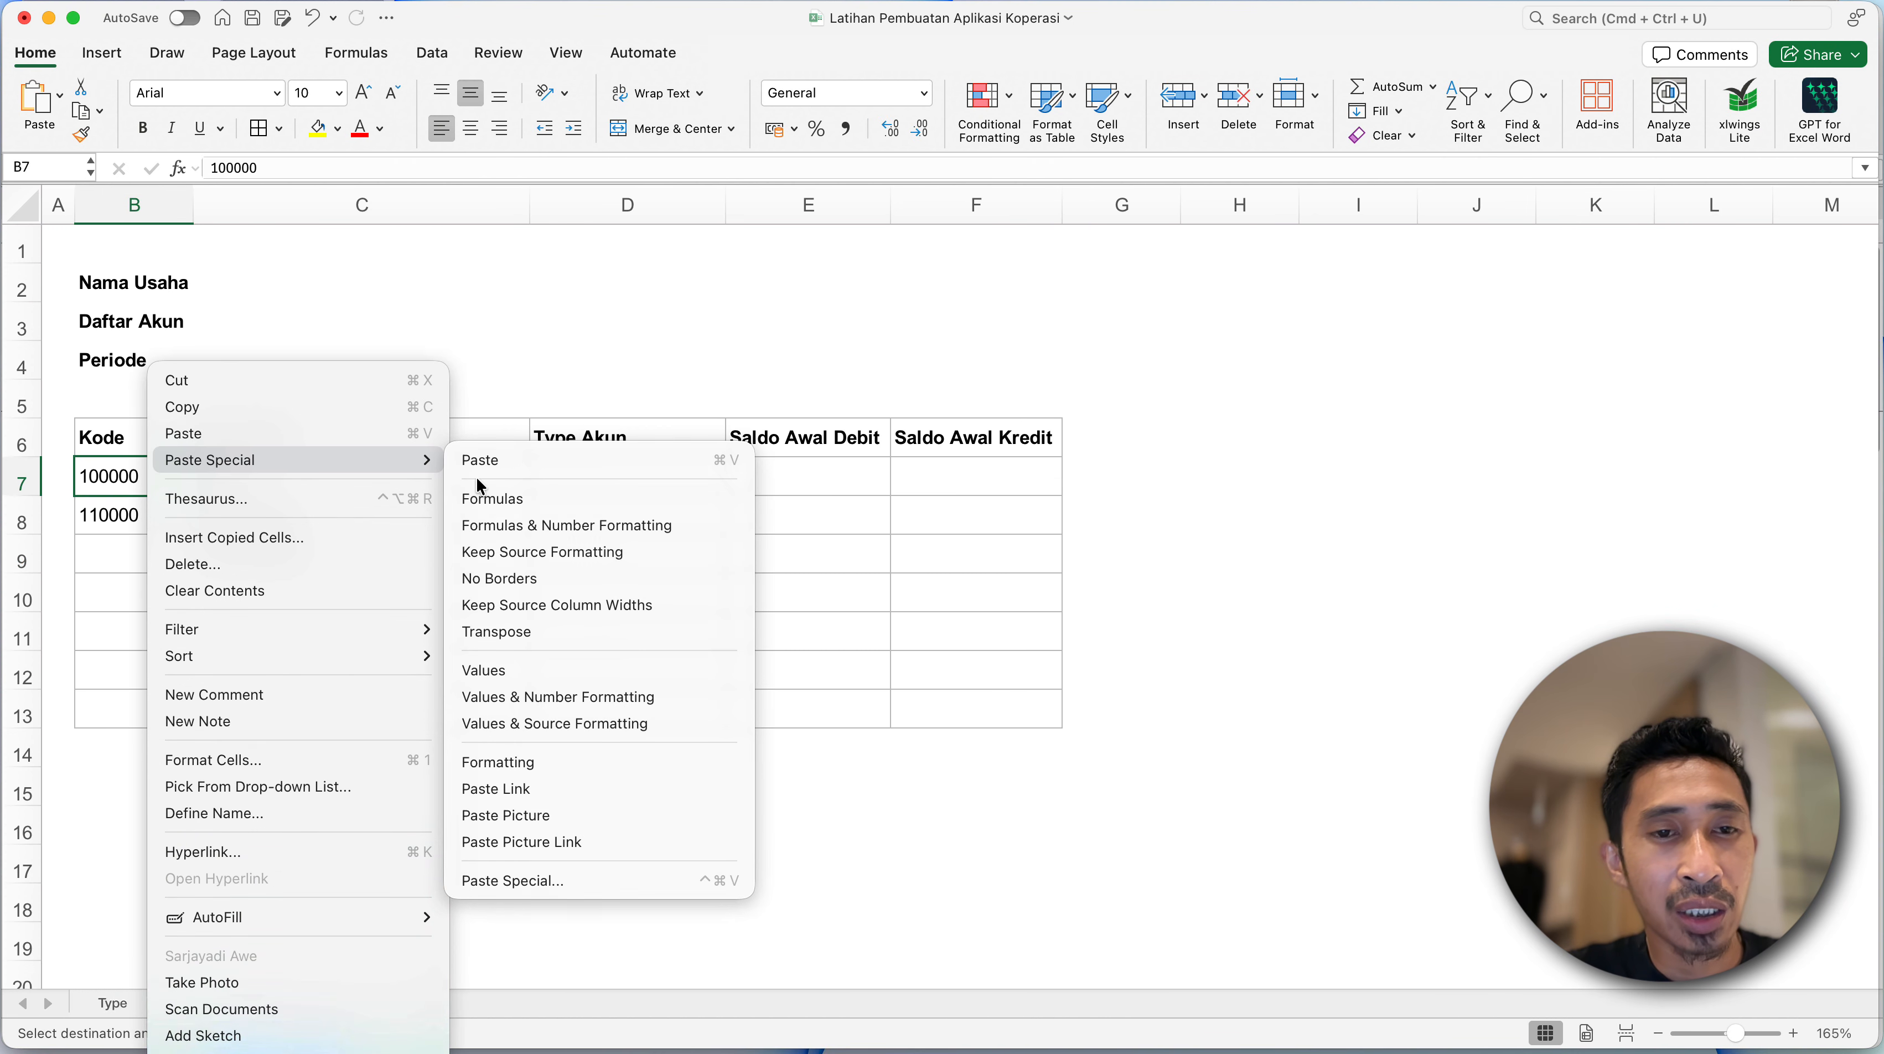
pyautogui.click(493, 670)
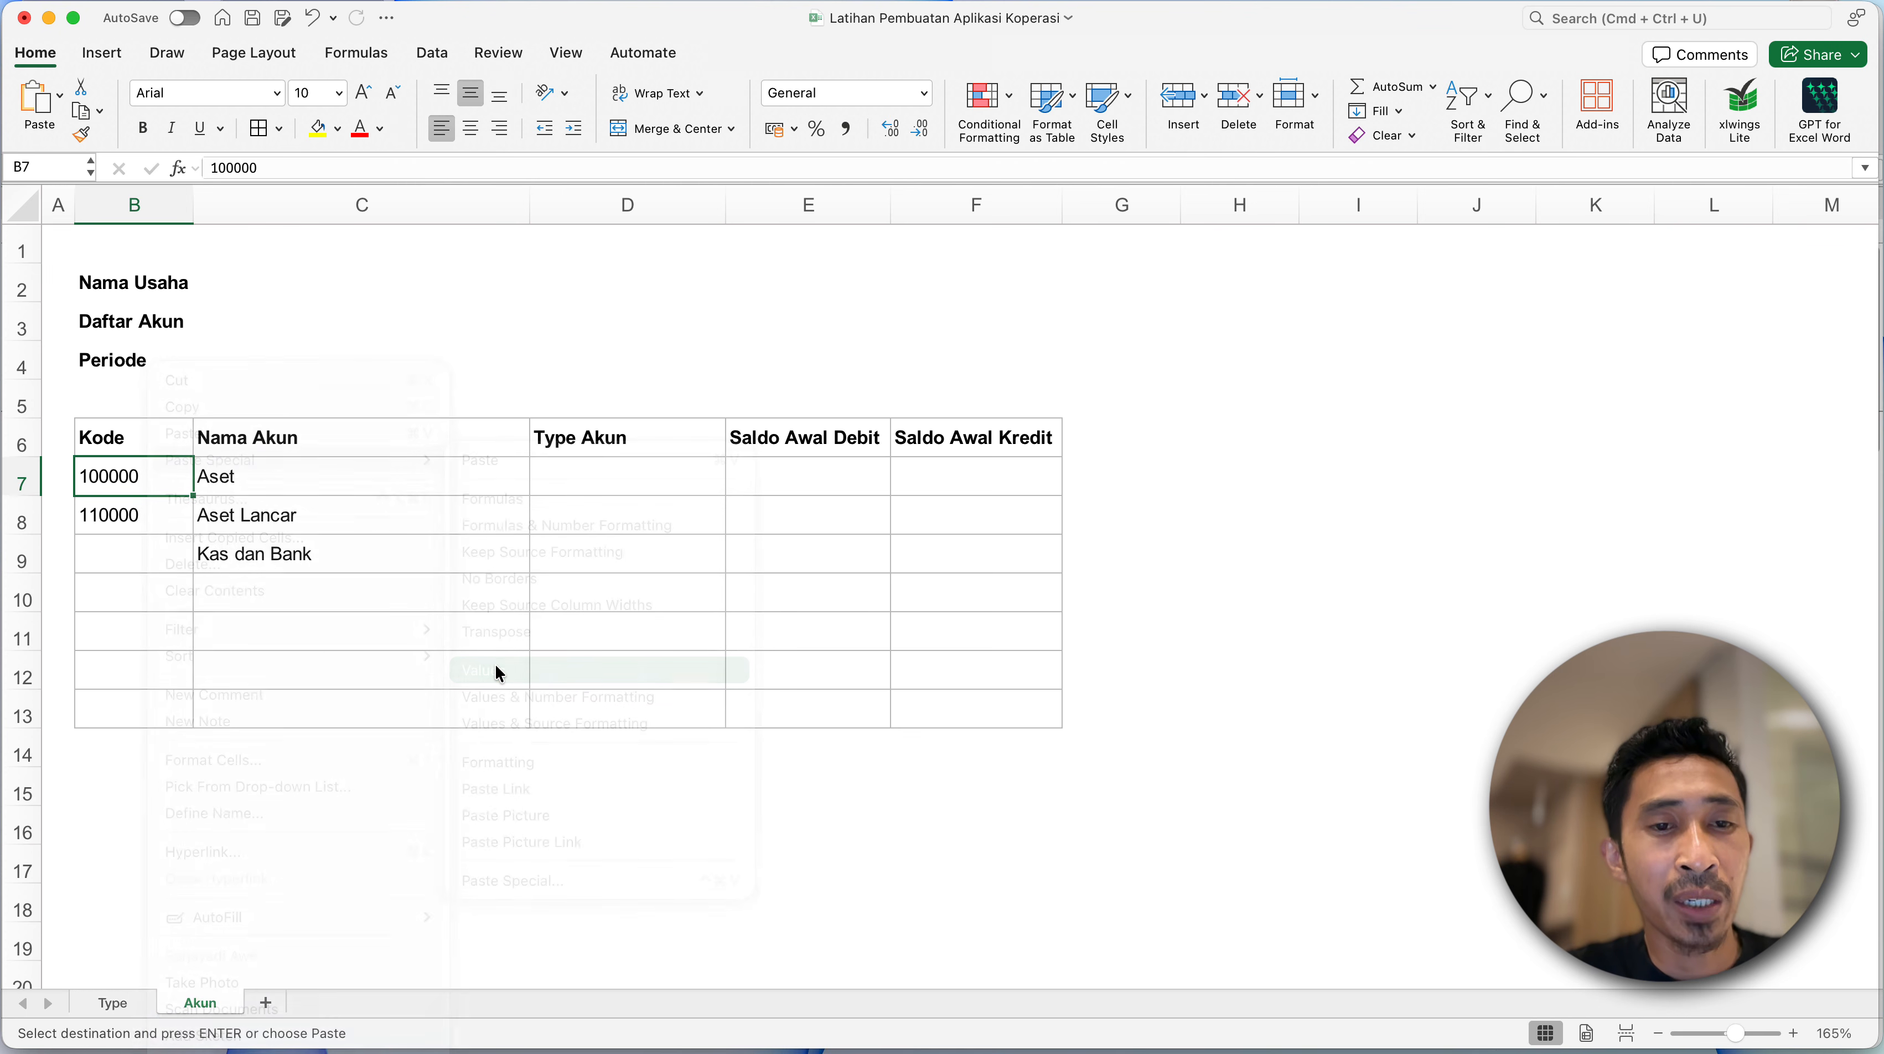
# - Apply all borders to the pasted account table, range B7:F90, on the Akun sheet
pyautogui.scroll(-5, 494, 612)
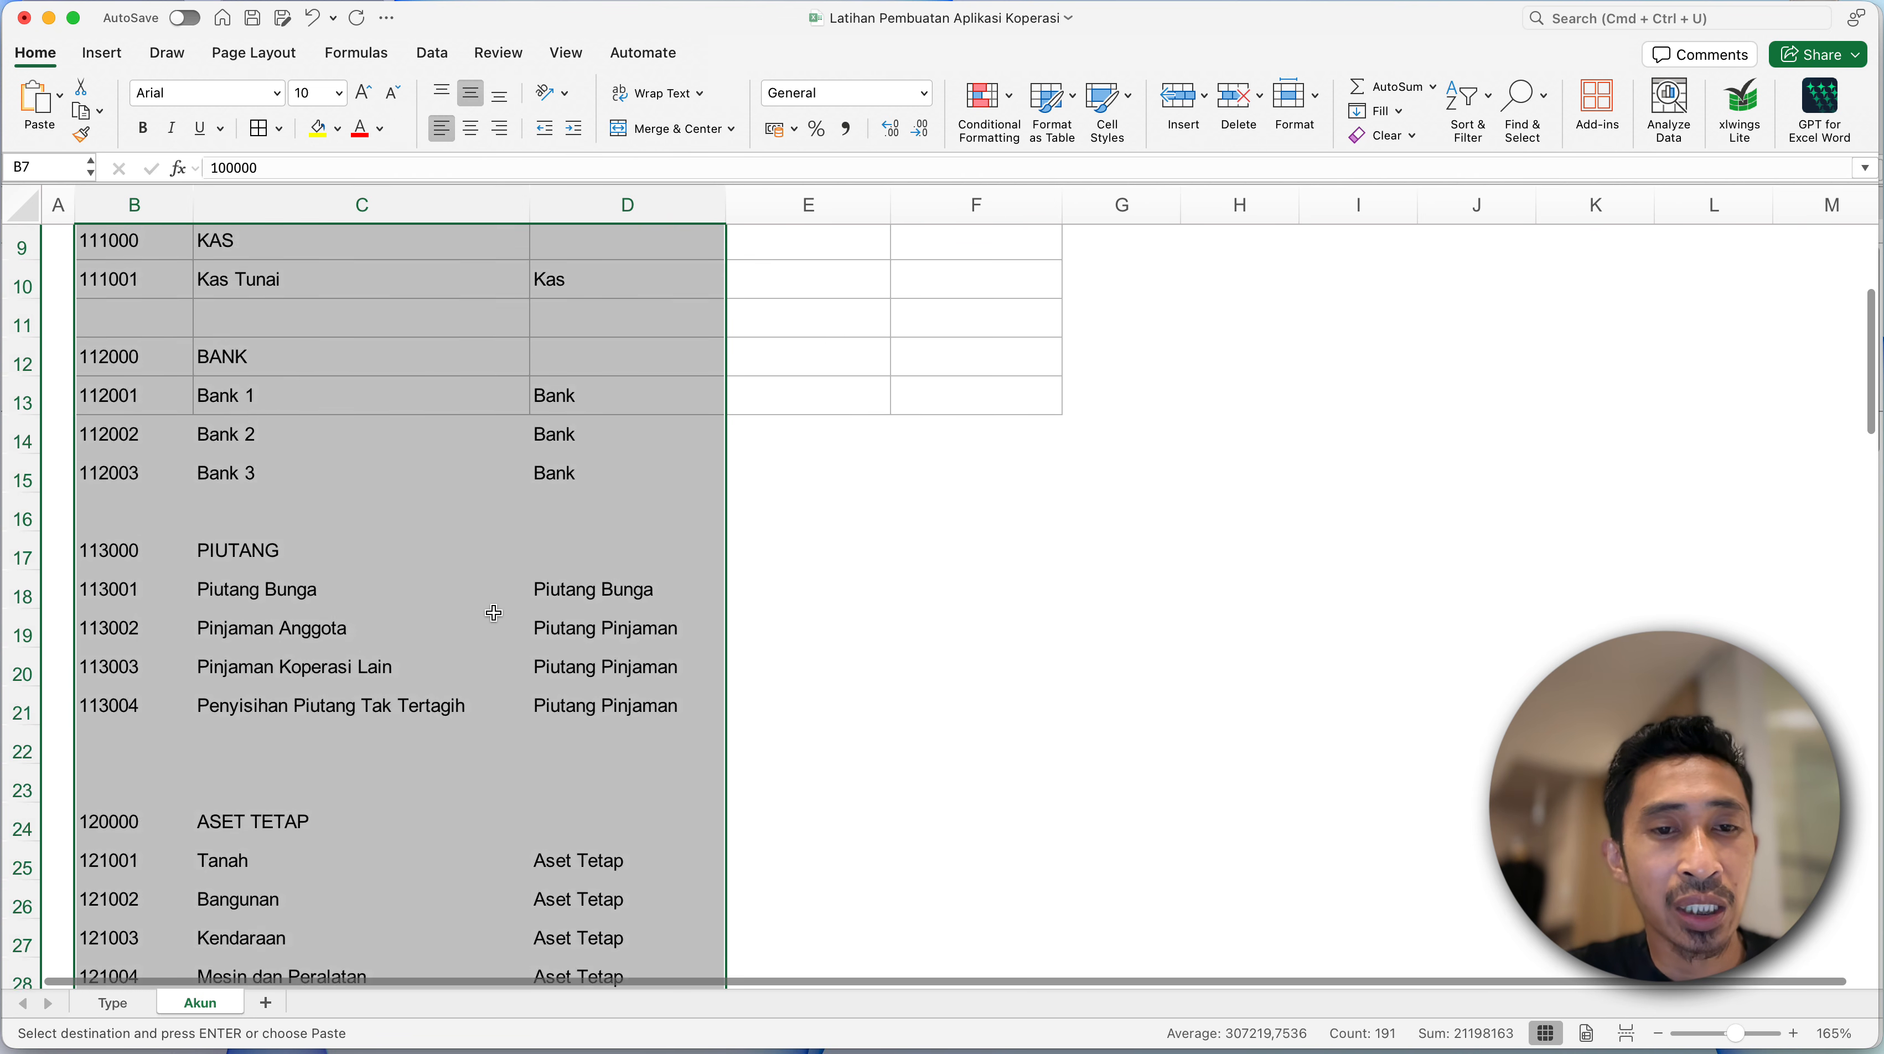
pyautogui.scroll(-15, 494, 613)
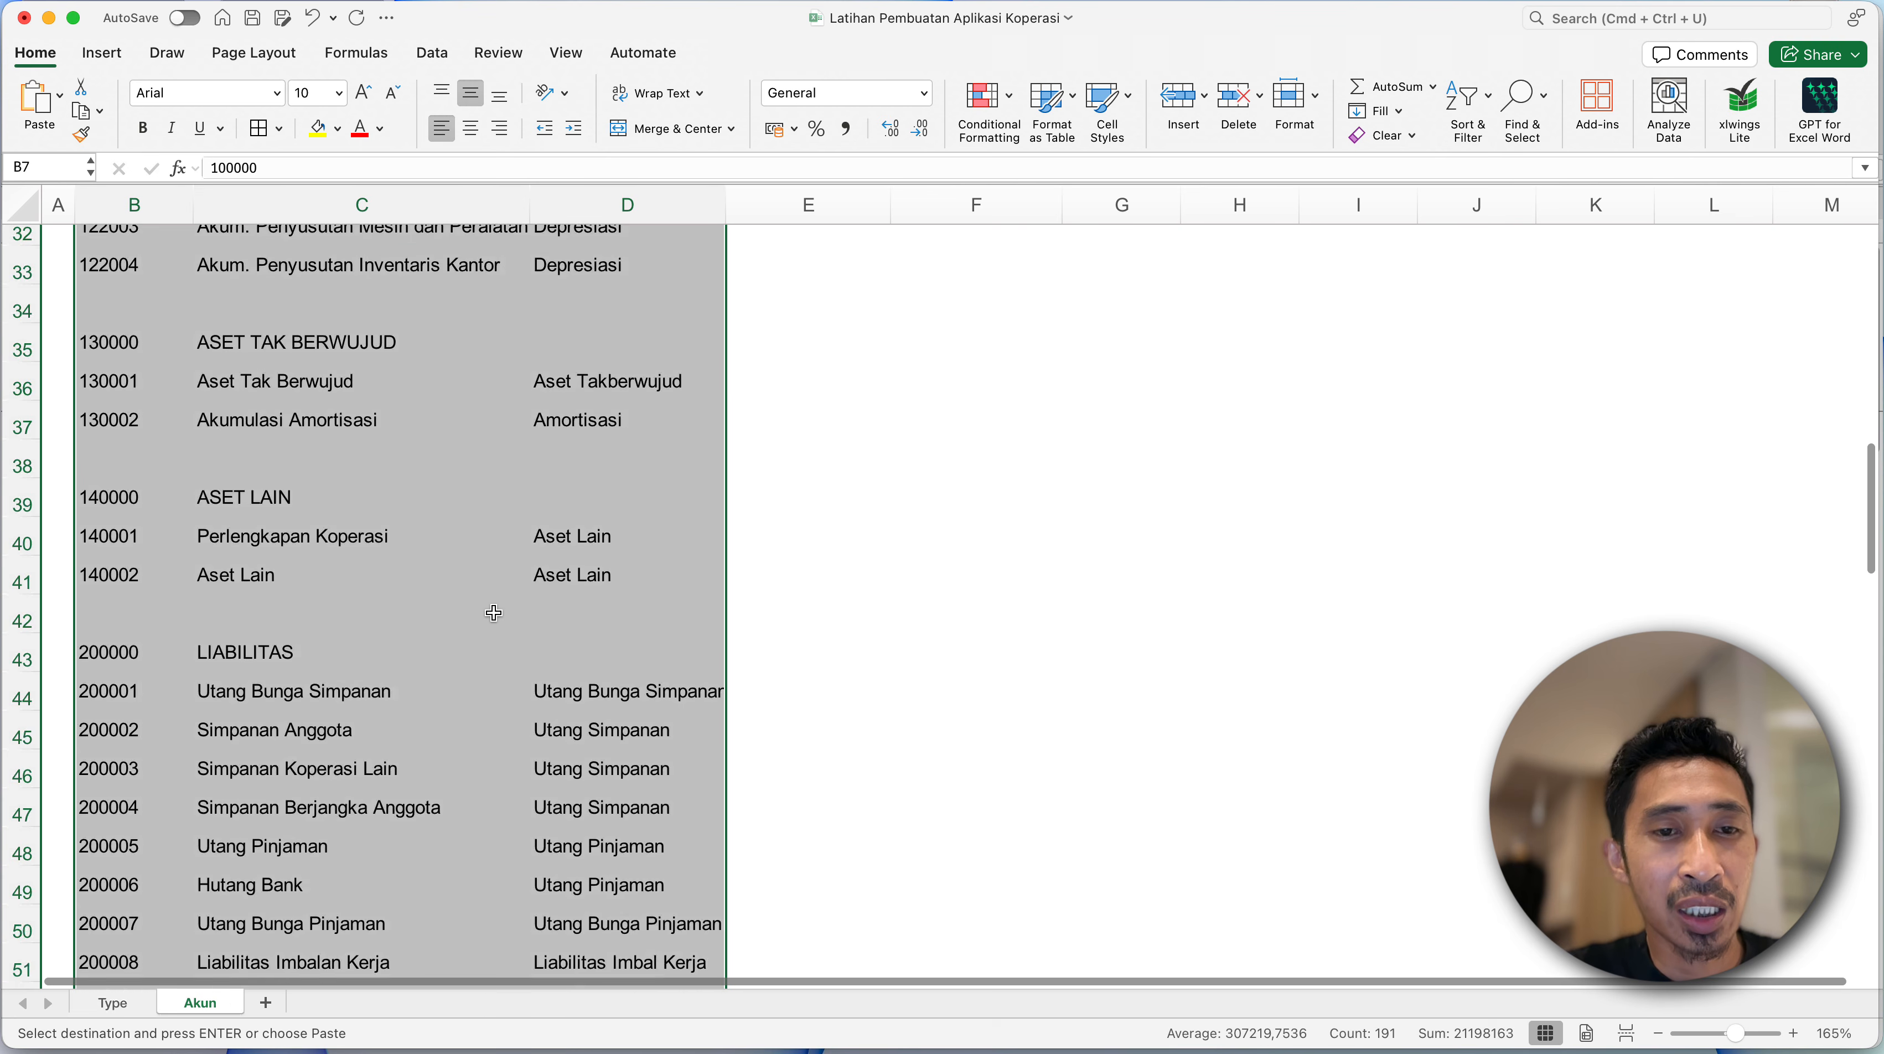
pyautogui.scroll(-5, 494, 612)
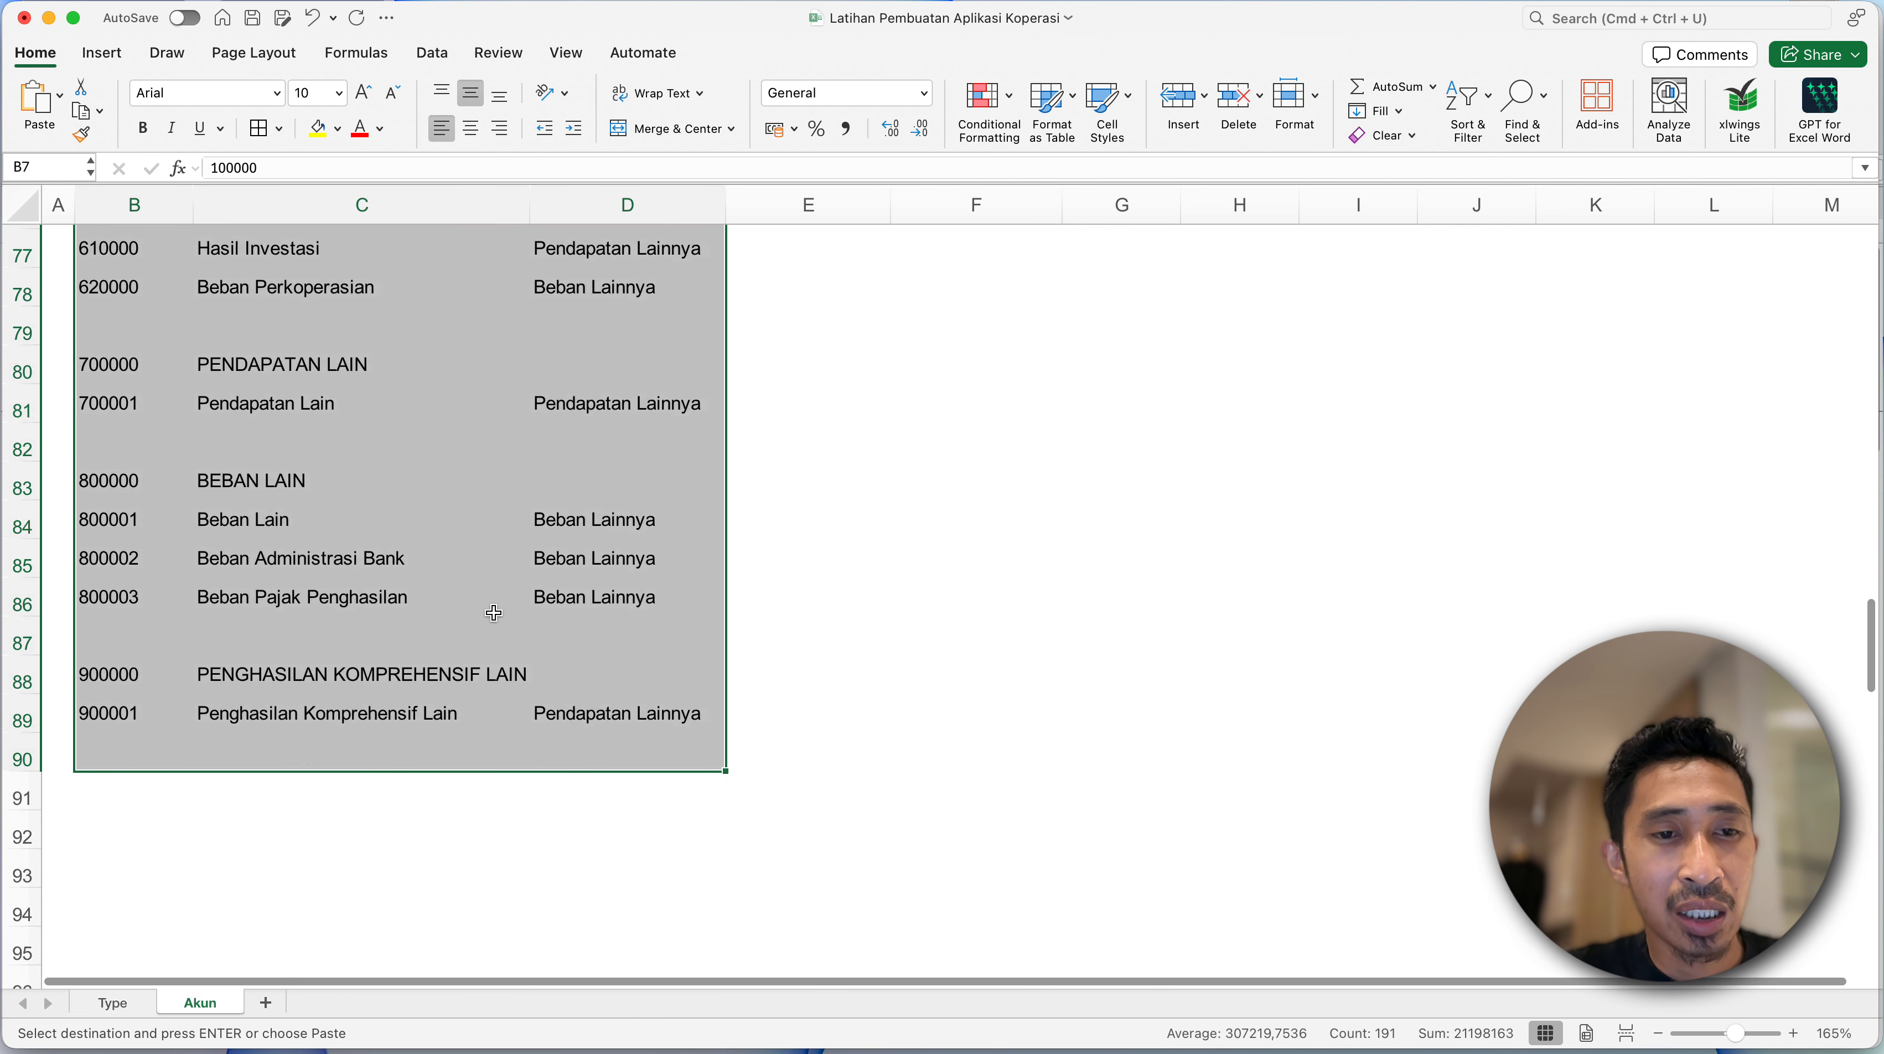
pyautogui.scroll(7, 494, 613)
pyautogui.scroll(18, 495, 612)
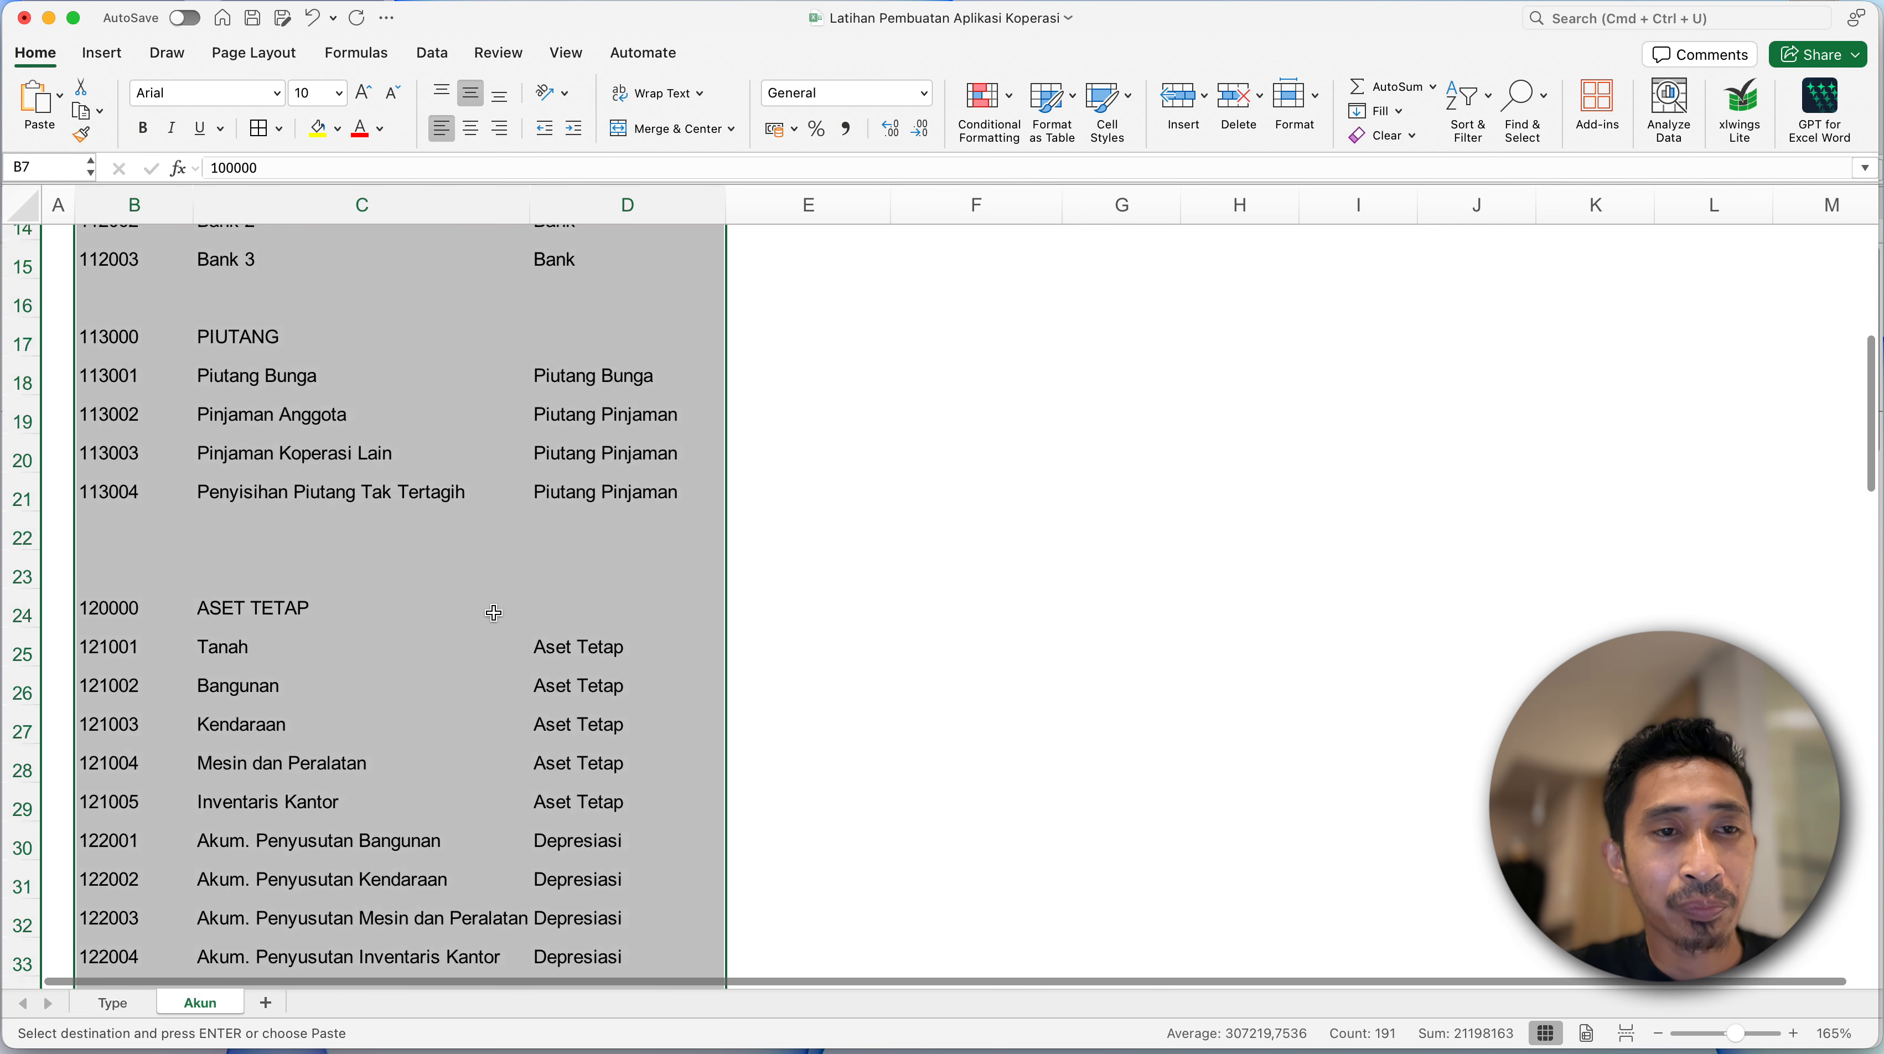
pyautogui.click(151, 436)
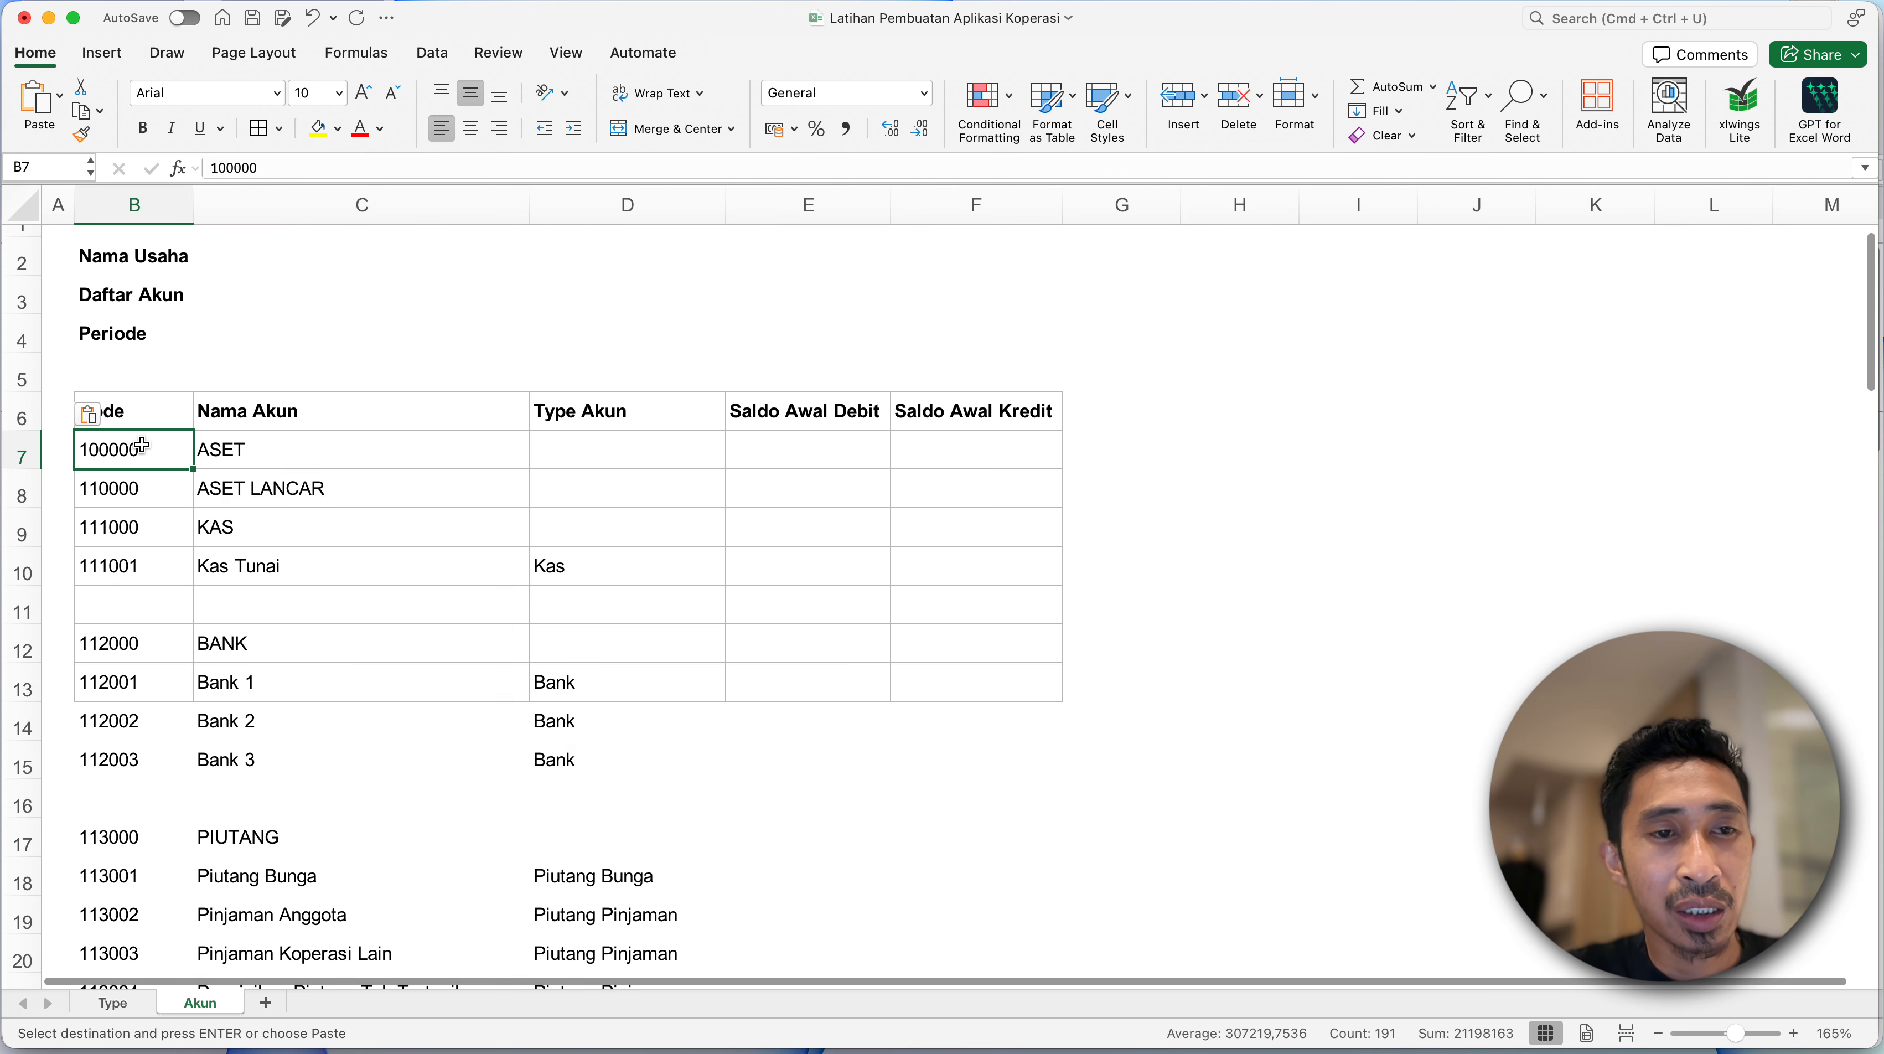
pyautogui.scroll(-10, 421, 633)
pyautogui.scroll(-8, 421, 637)
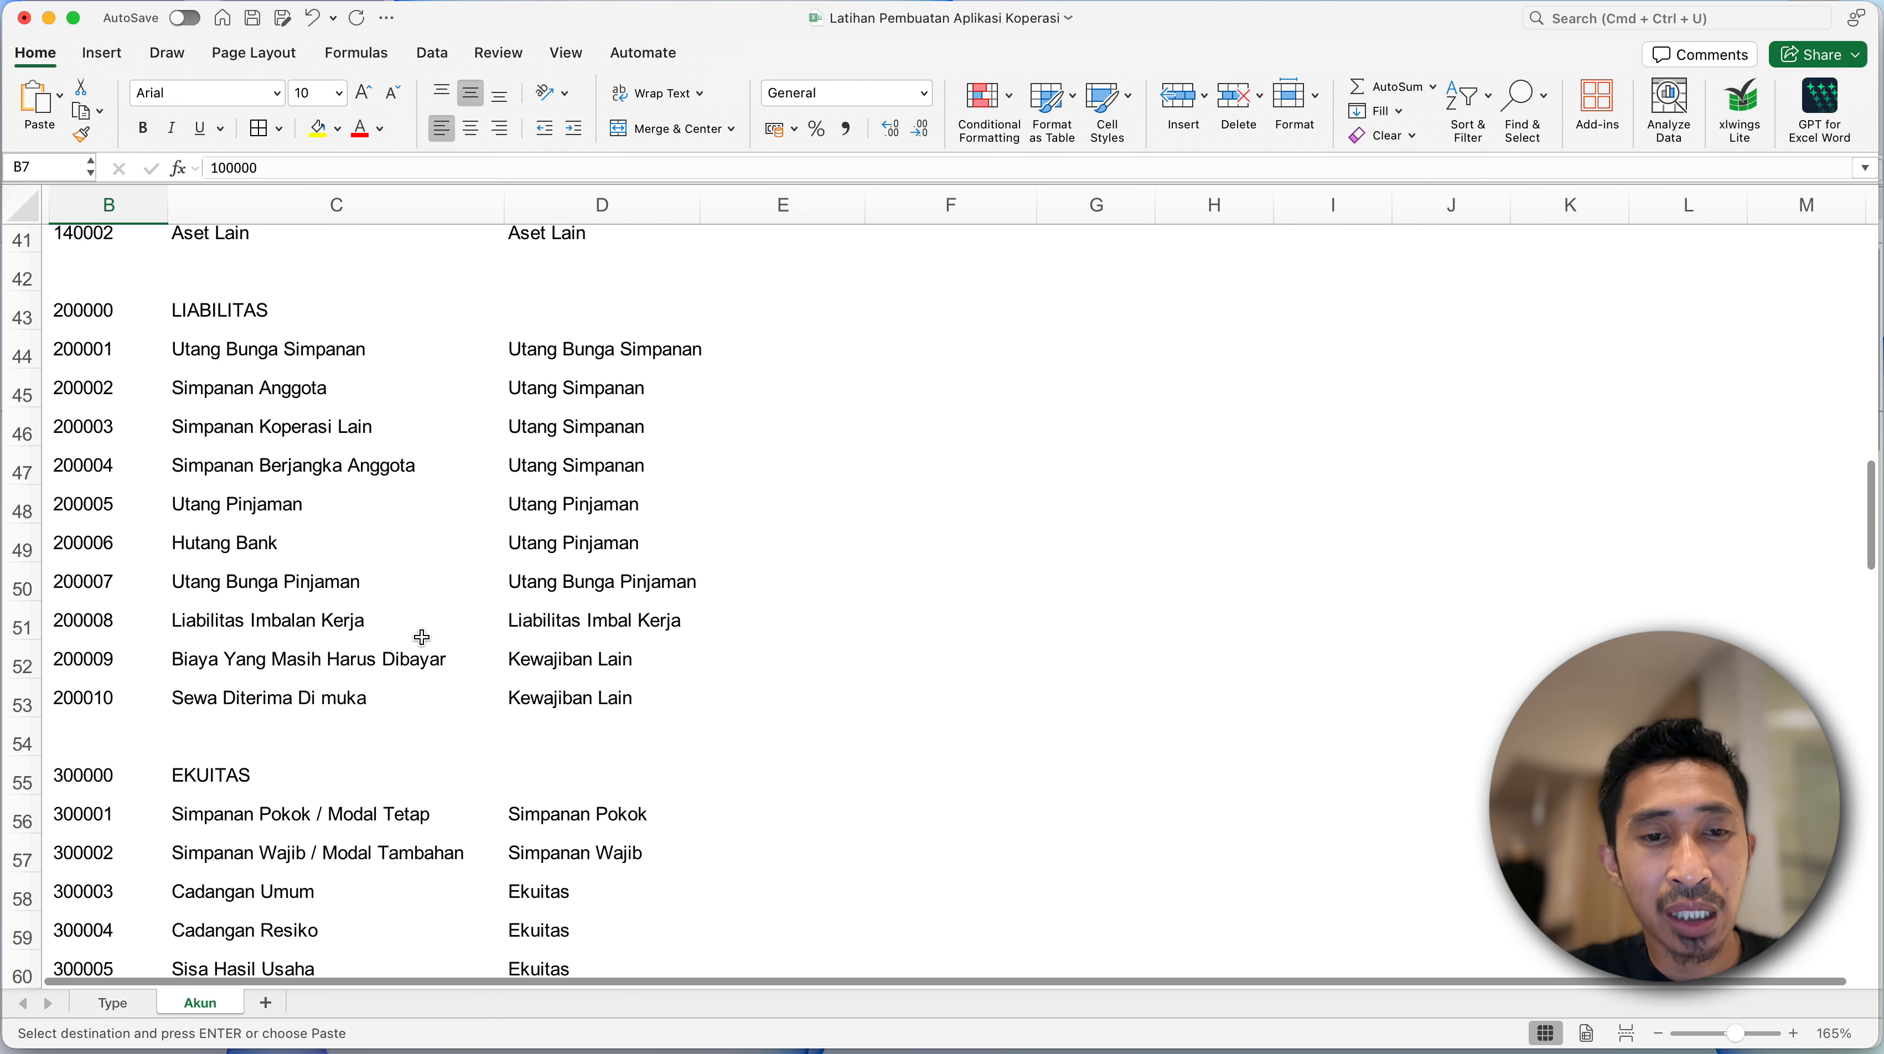
pyautogui.scroll(-8, 423, 638)
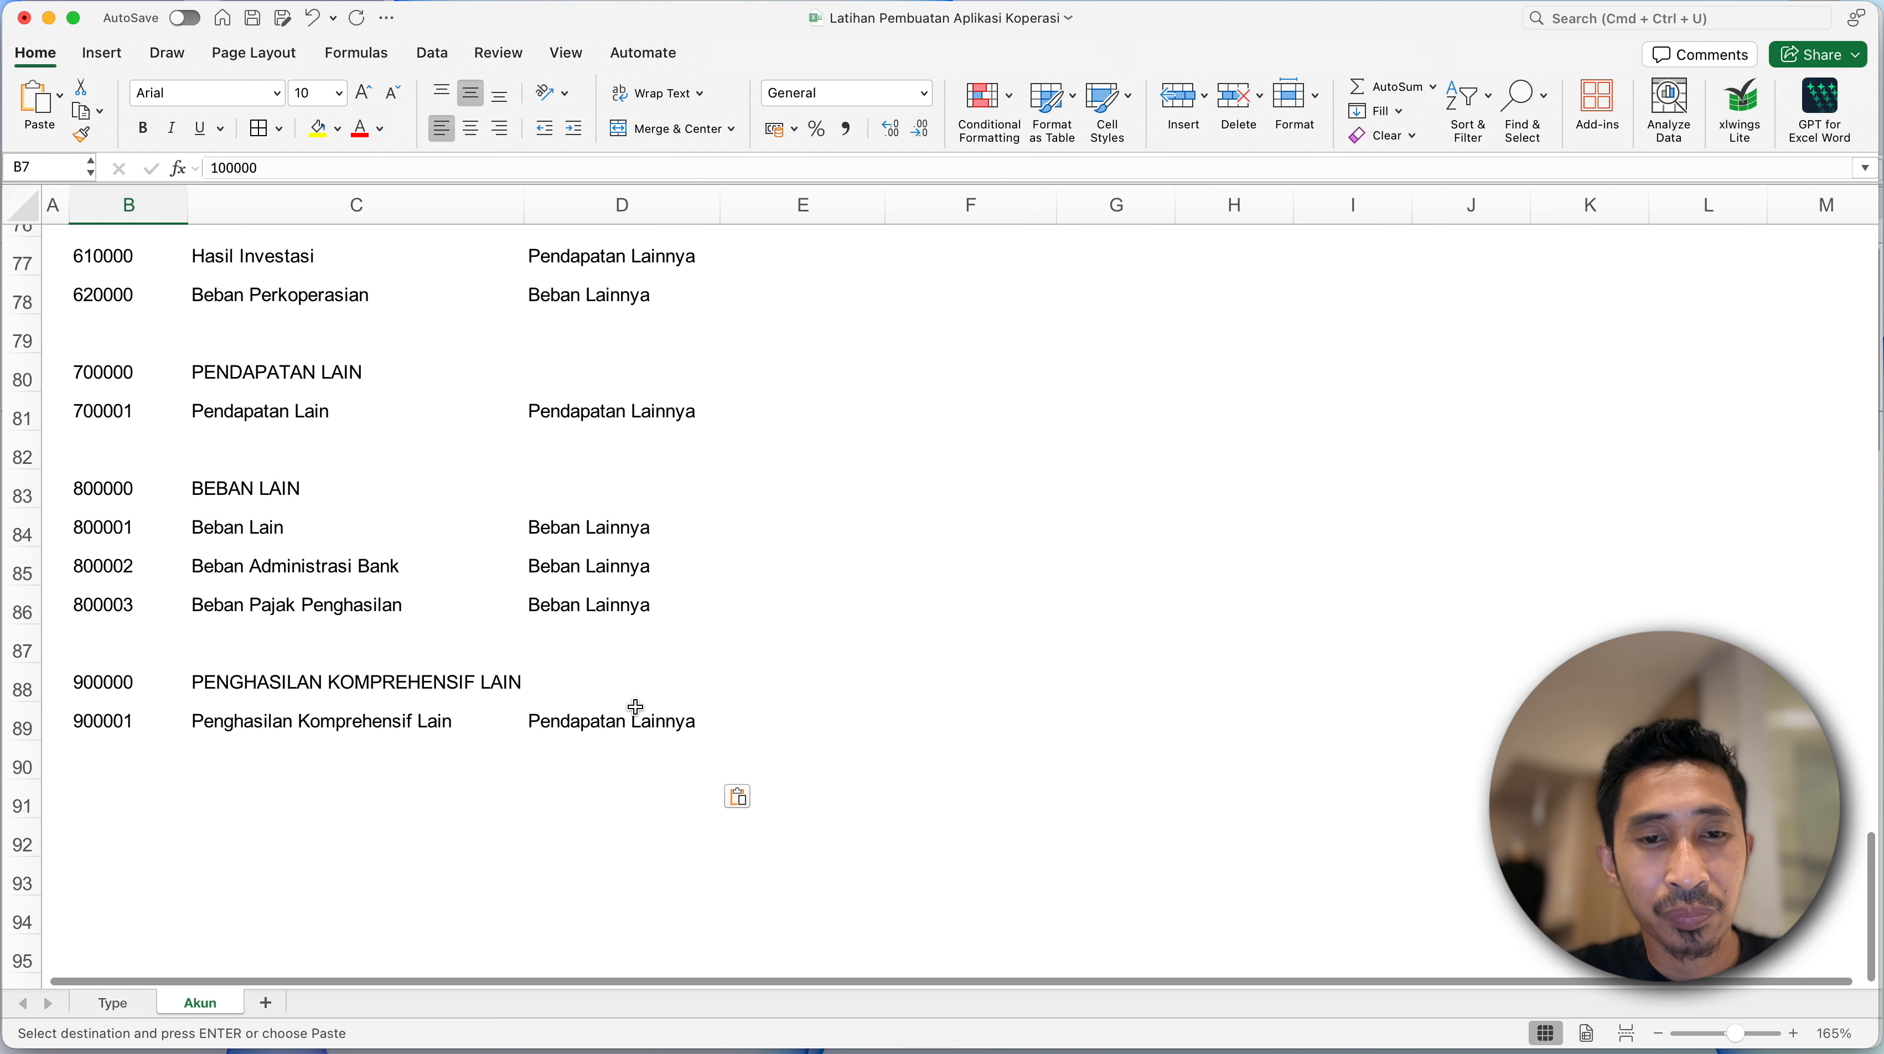
pyautogui.keyDown('shift'); pyautogui.click(692, 730); pyautogui.keyUp('shift')
pyautogui.hotkey('shift', 'Right')
pyautogui.hotkey('shift', 'Down')
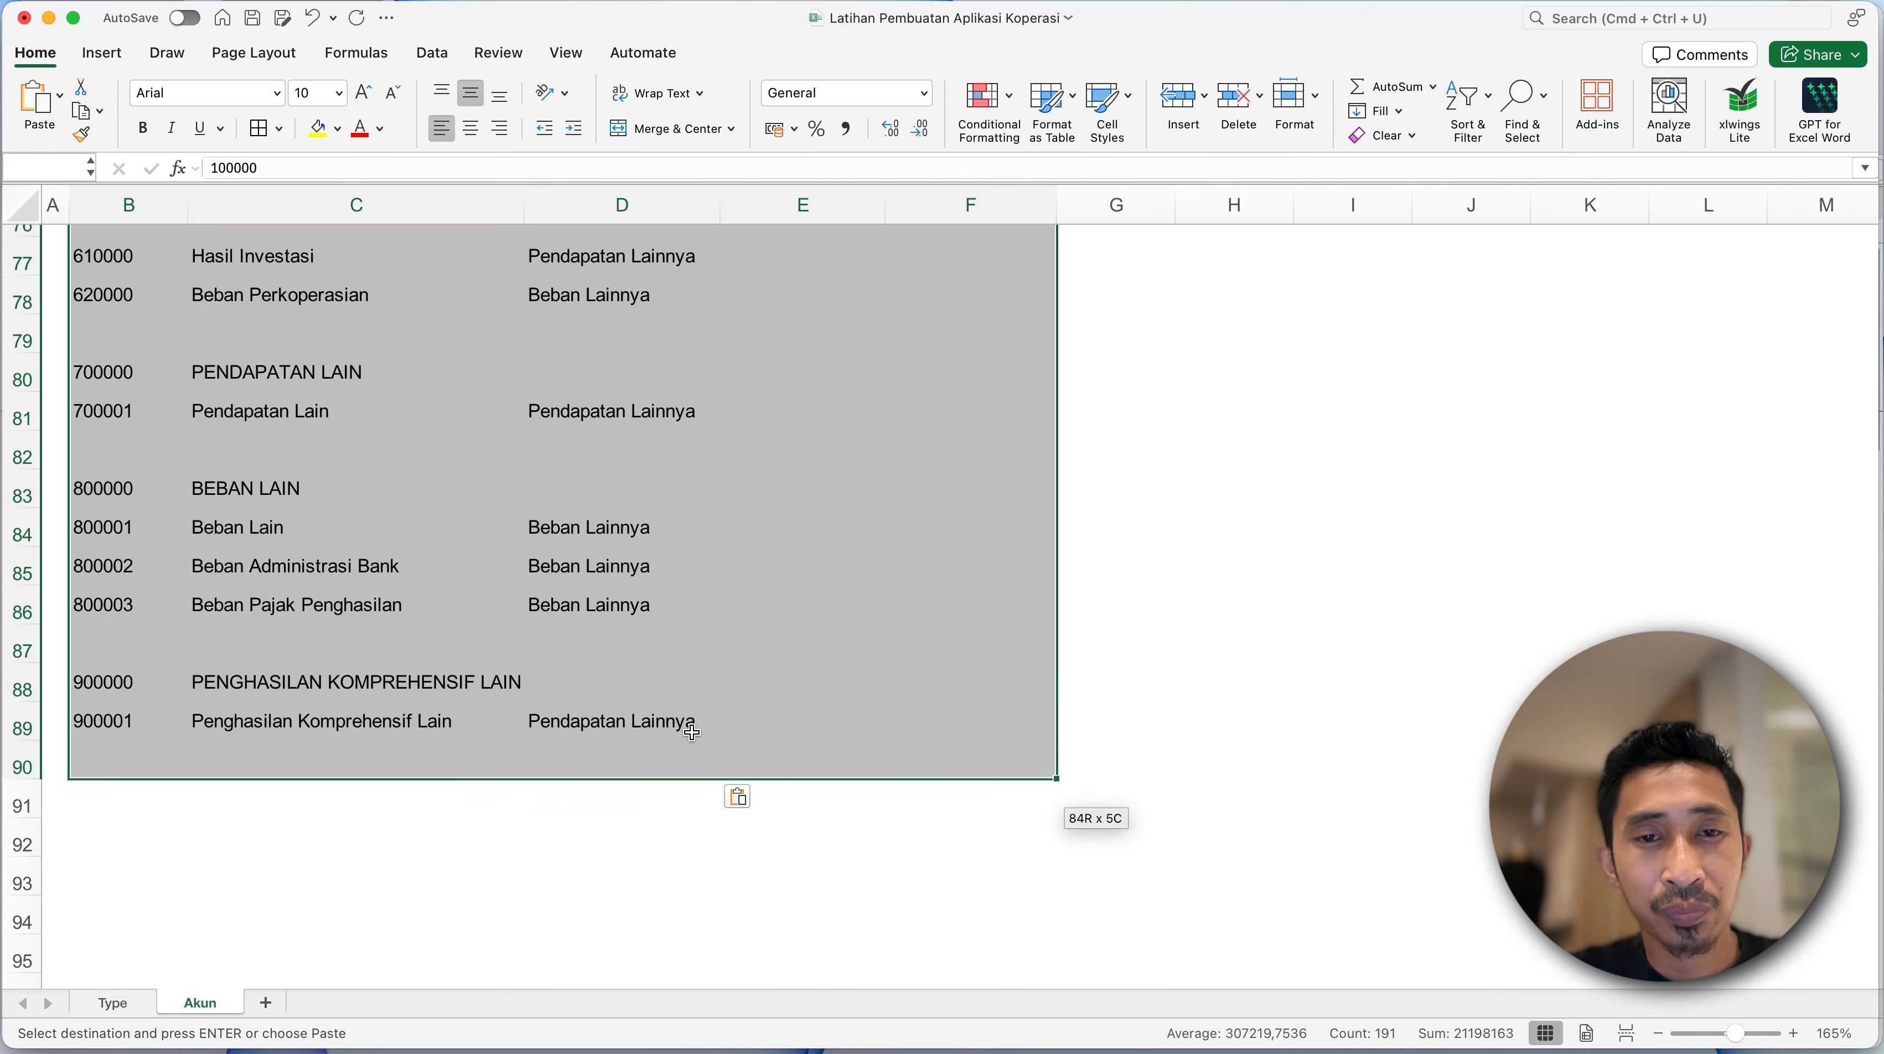
pyautogui.click(262, 130)
pyautogui.click(324, 447)
pyautogui.click(376, 609)
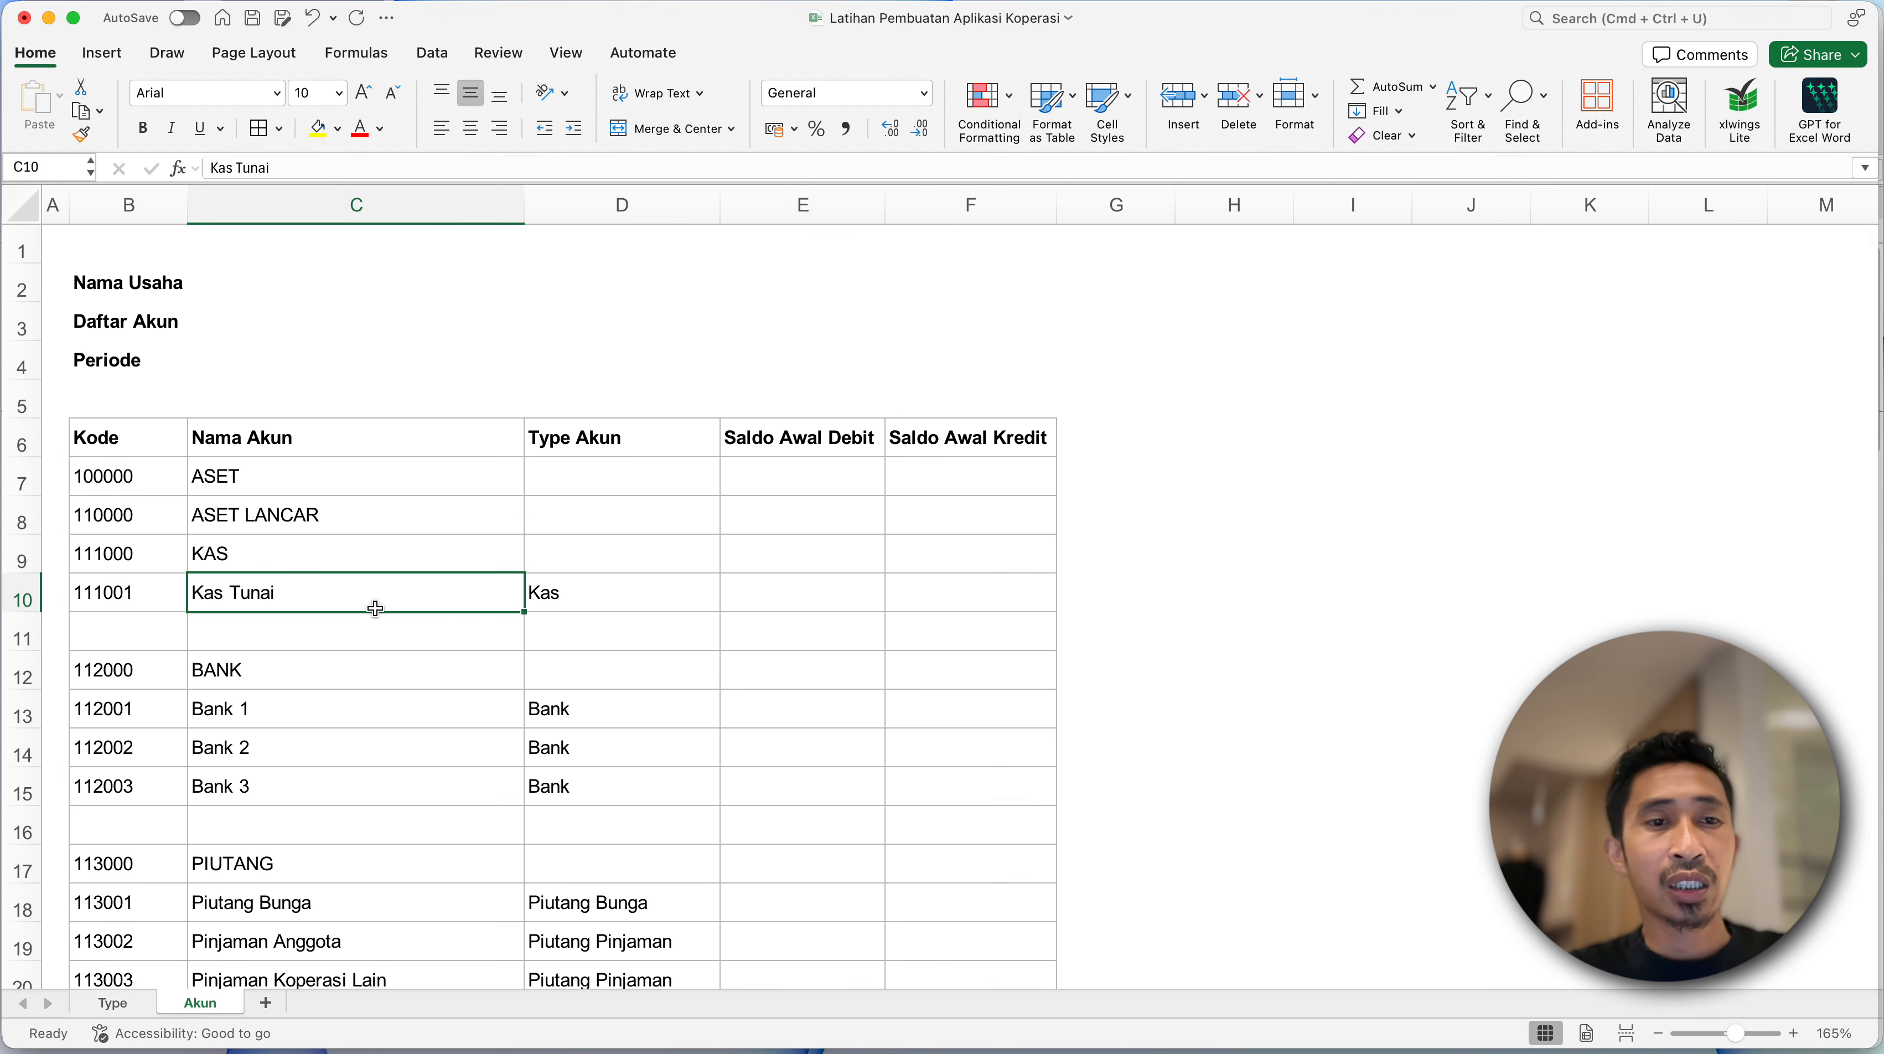
# - Examine the Type Akun entries assigned to the pasted accounts, including the Depresiasi rows
pyautogui.scroll(-2, 377, 609)
pyautogui.scroll(-8, 374, 604)
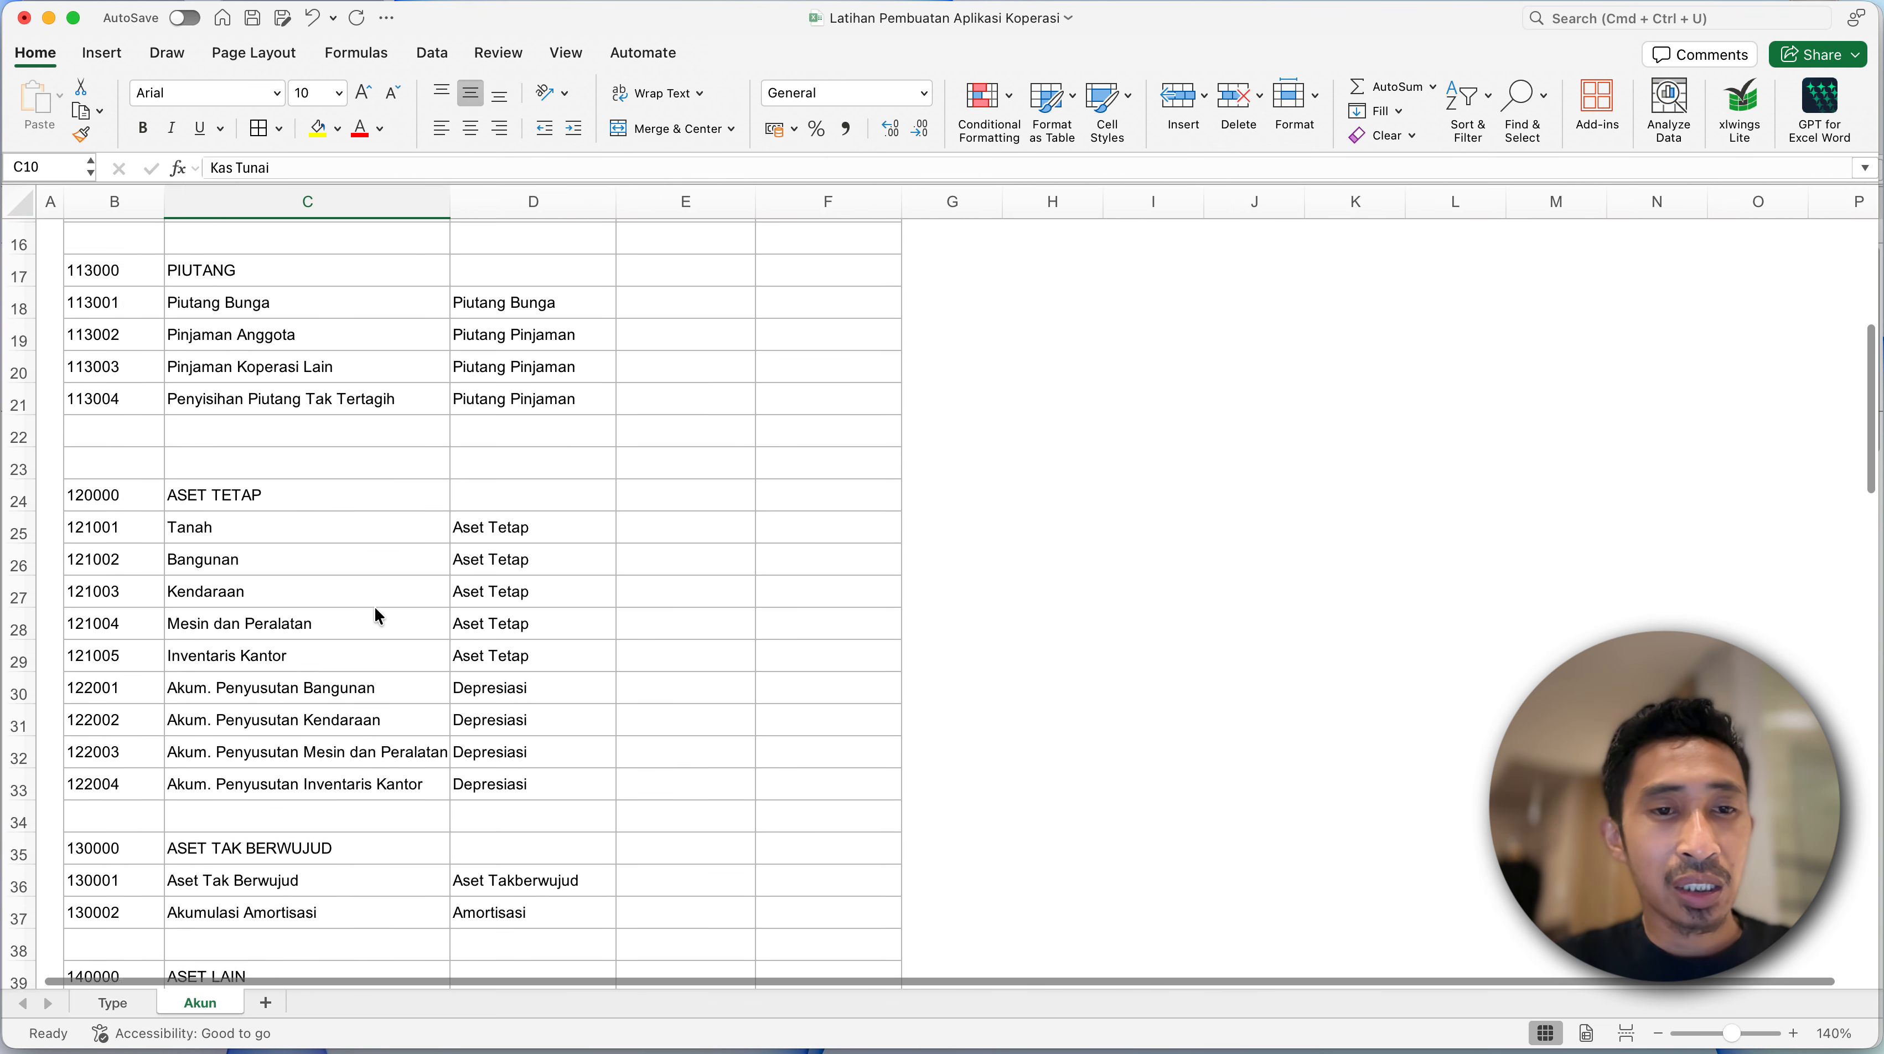
pyautogui.scroll(-4, 374, 605)
pyautogui.click(547, 565)
pyautogui.click(603, 539)
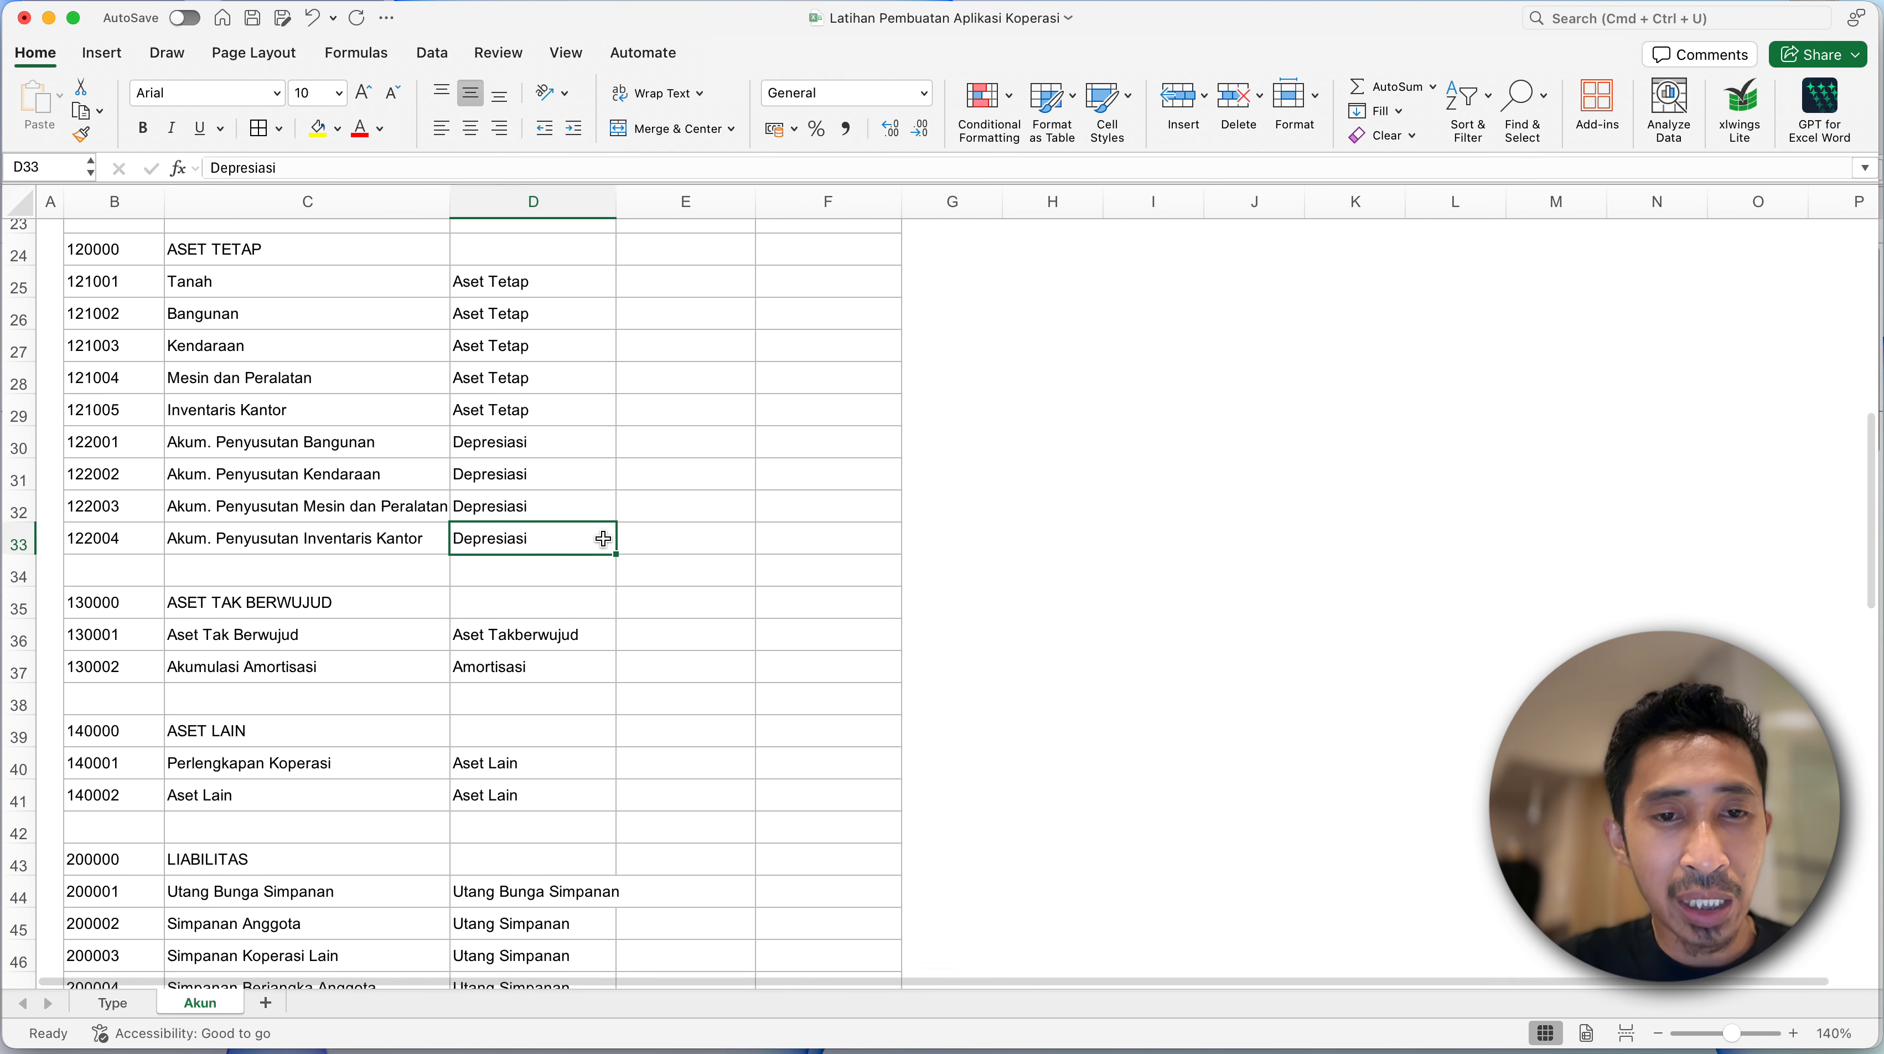
pyautogui.click(563, 504)
pyautogui.scroll(10, 563, 502)
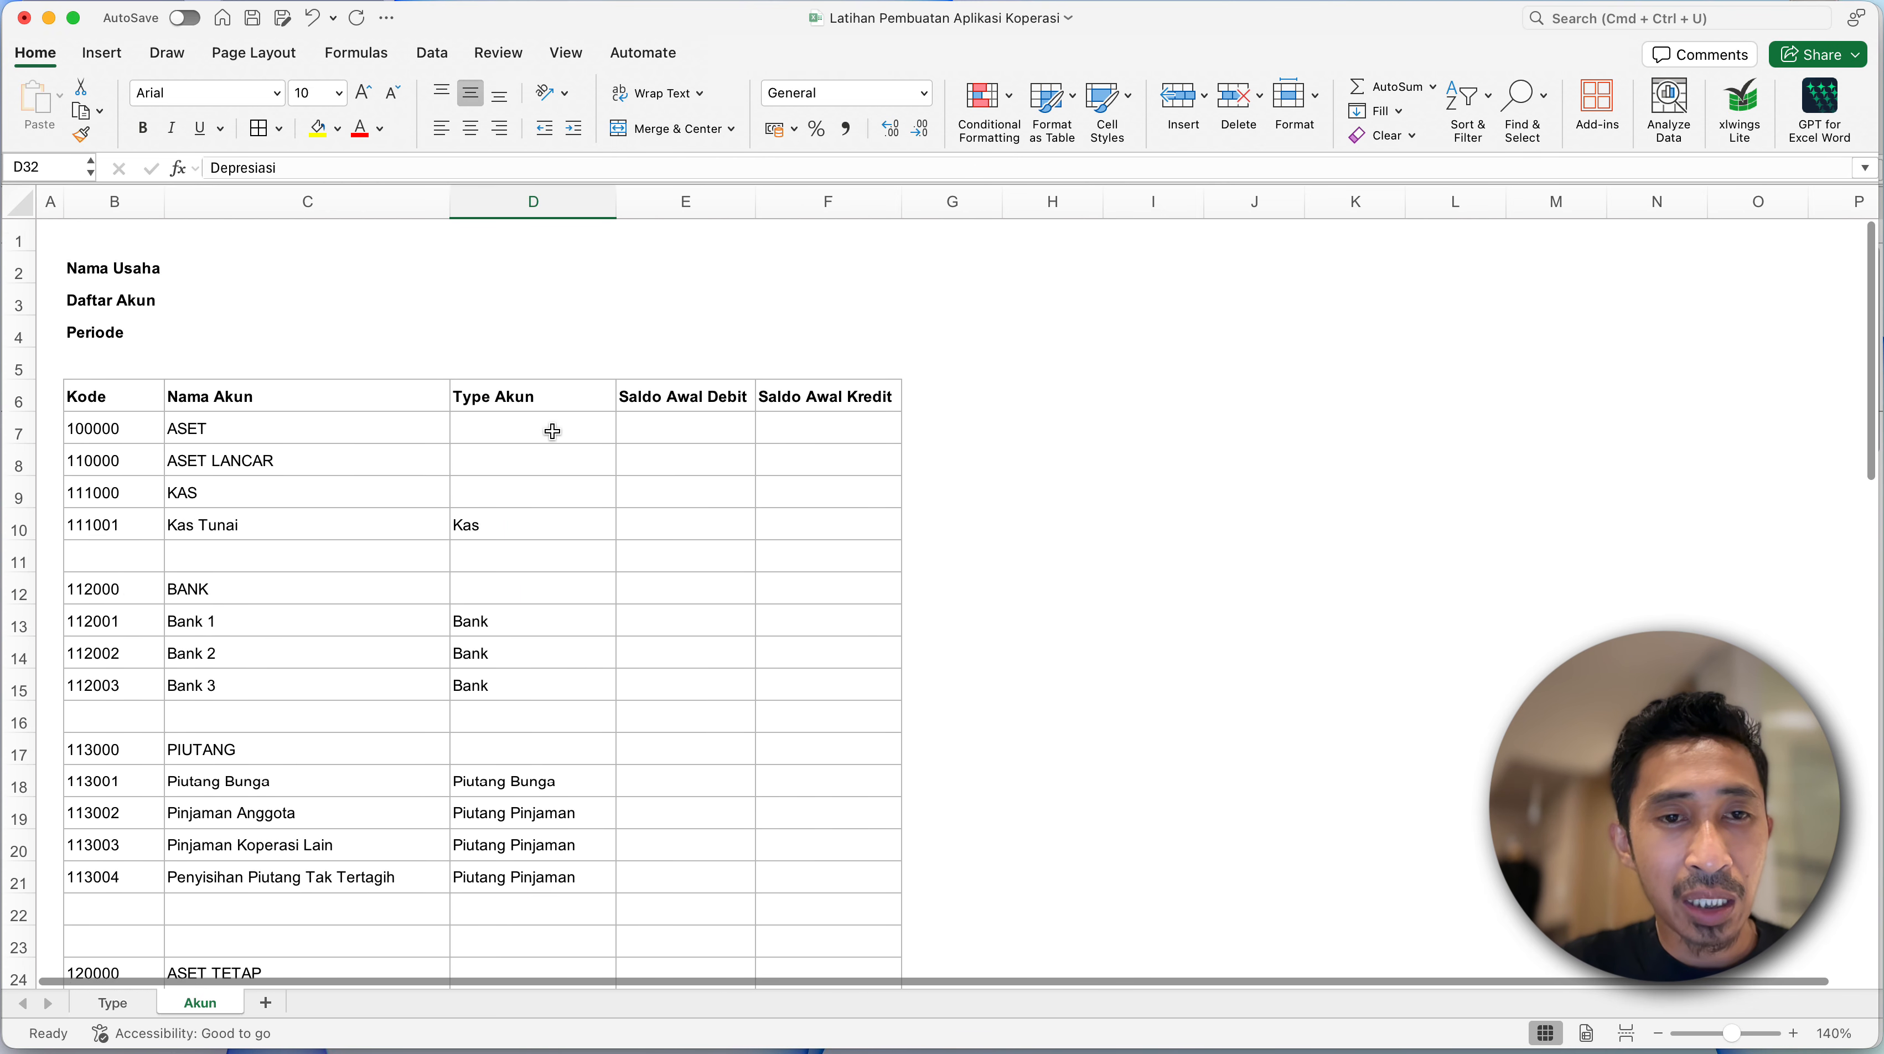
pyautogui.scroll(-1, 551, 431)
# - Extend the list data validation with source =typ_ket to all Type Akun cells, D7:D90
pyautogui.click(546, 405)
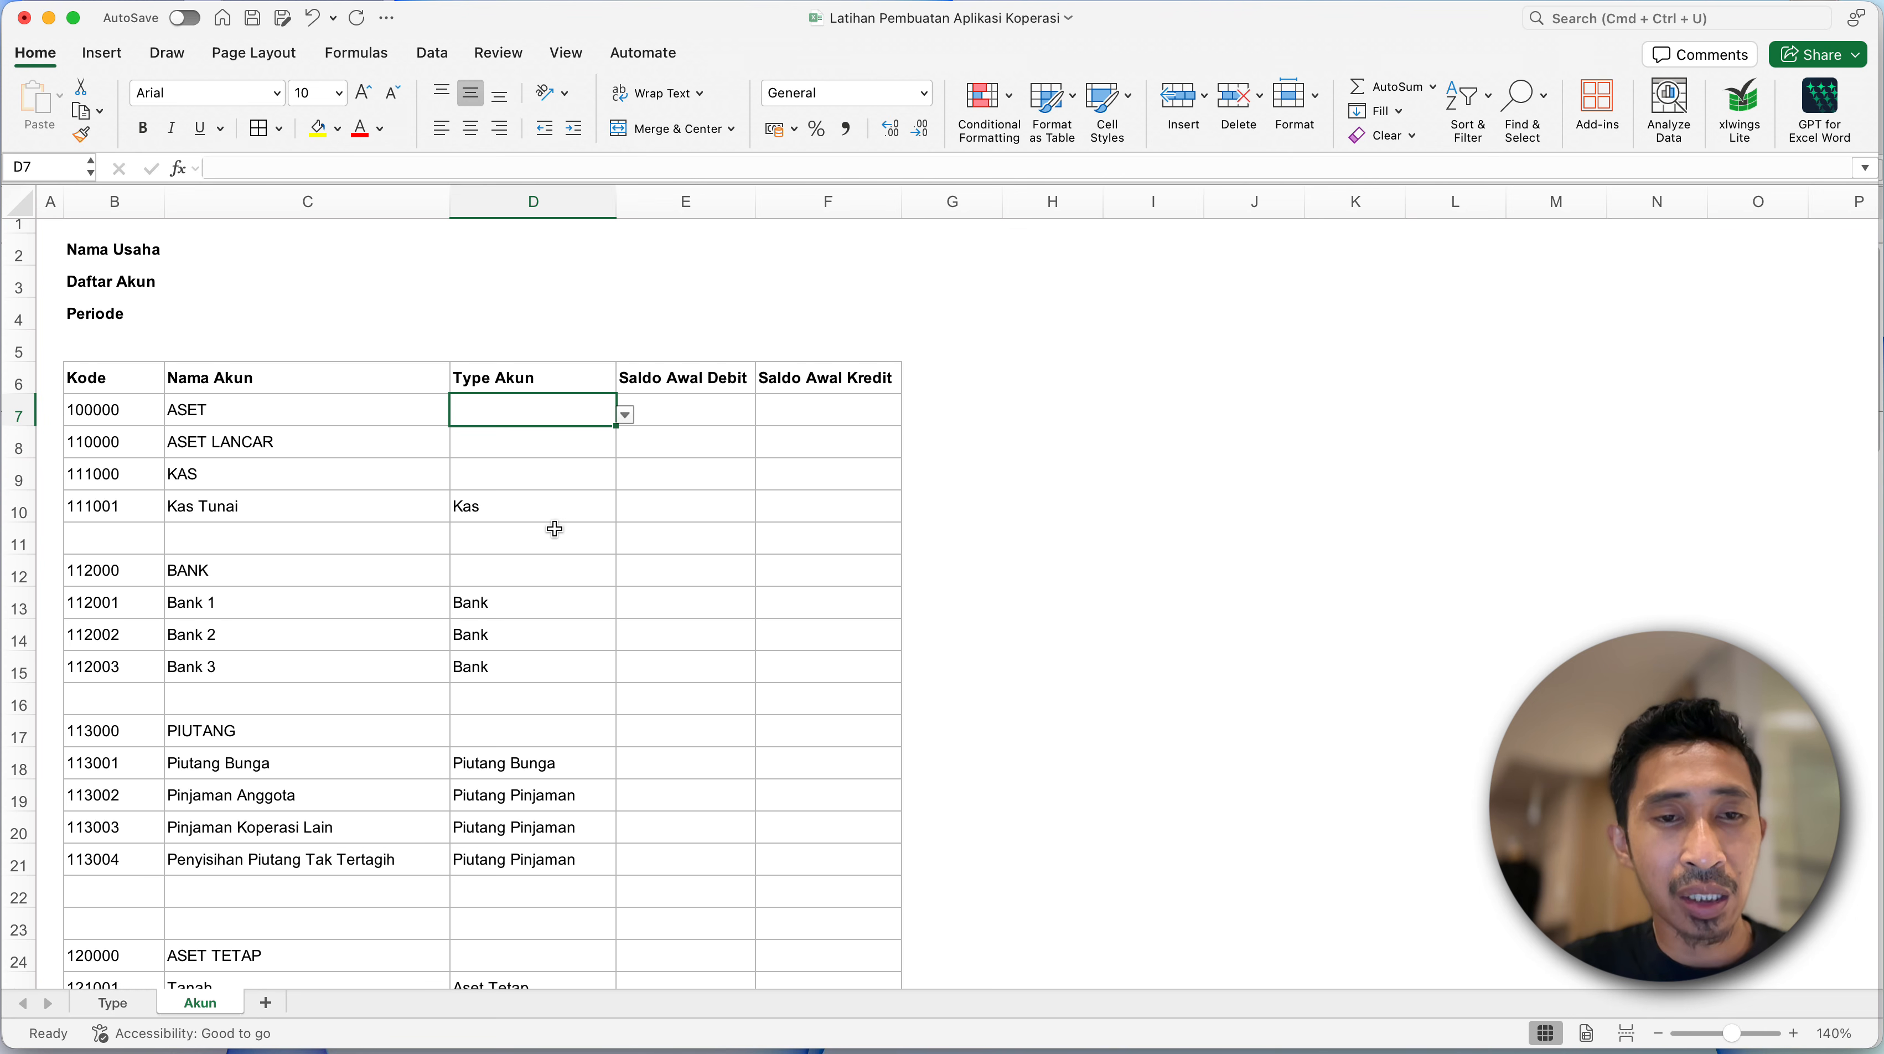
pyautogui.scroll(-20, 542, 695)
pyautogui.scroll(-20, 542, 695)
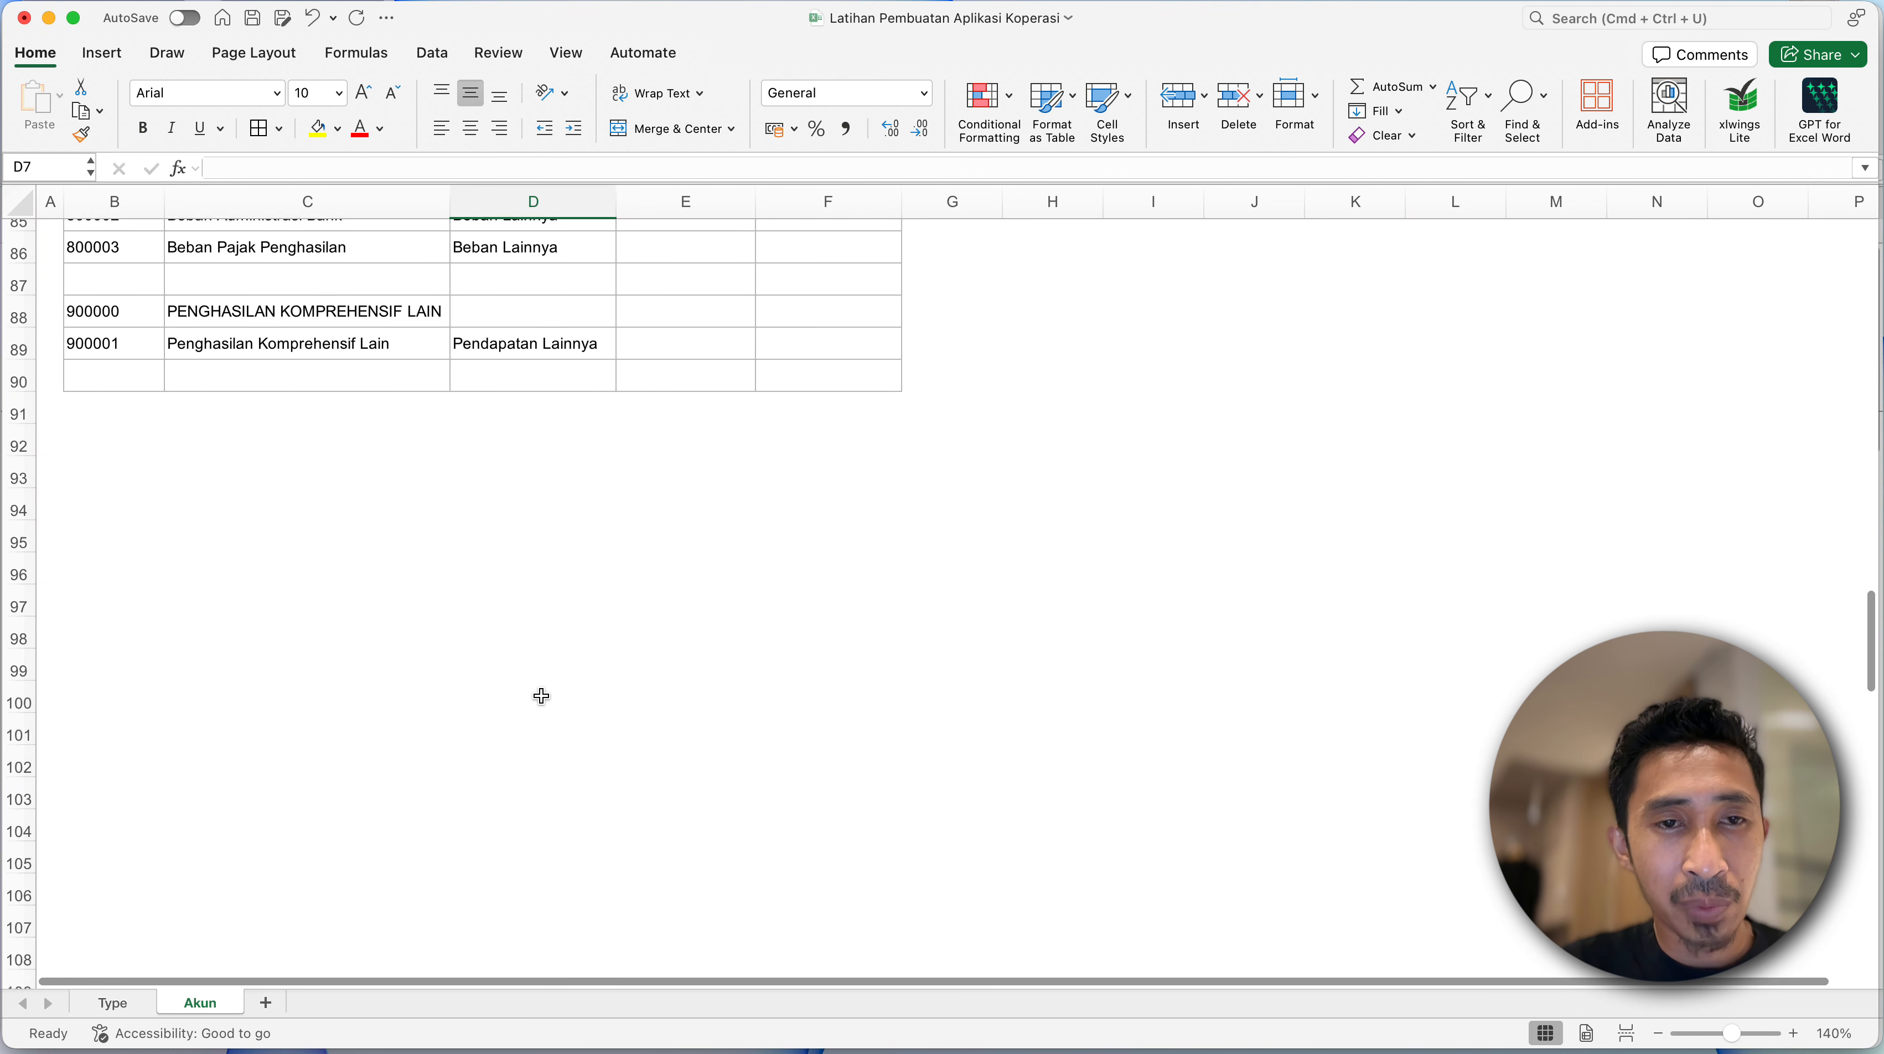
pyautogui.scroll(1, 543, 516)
pyautogui.keyDown('shift'); pyautogui.click(539, 411); pyautogui.keyUp('shift')
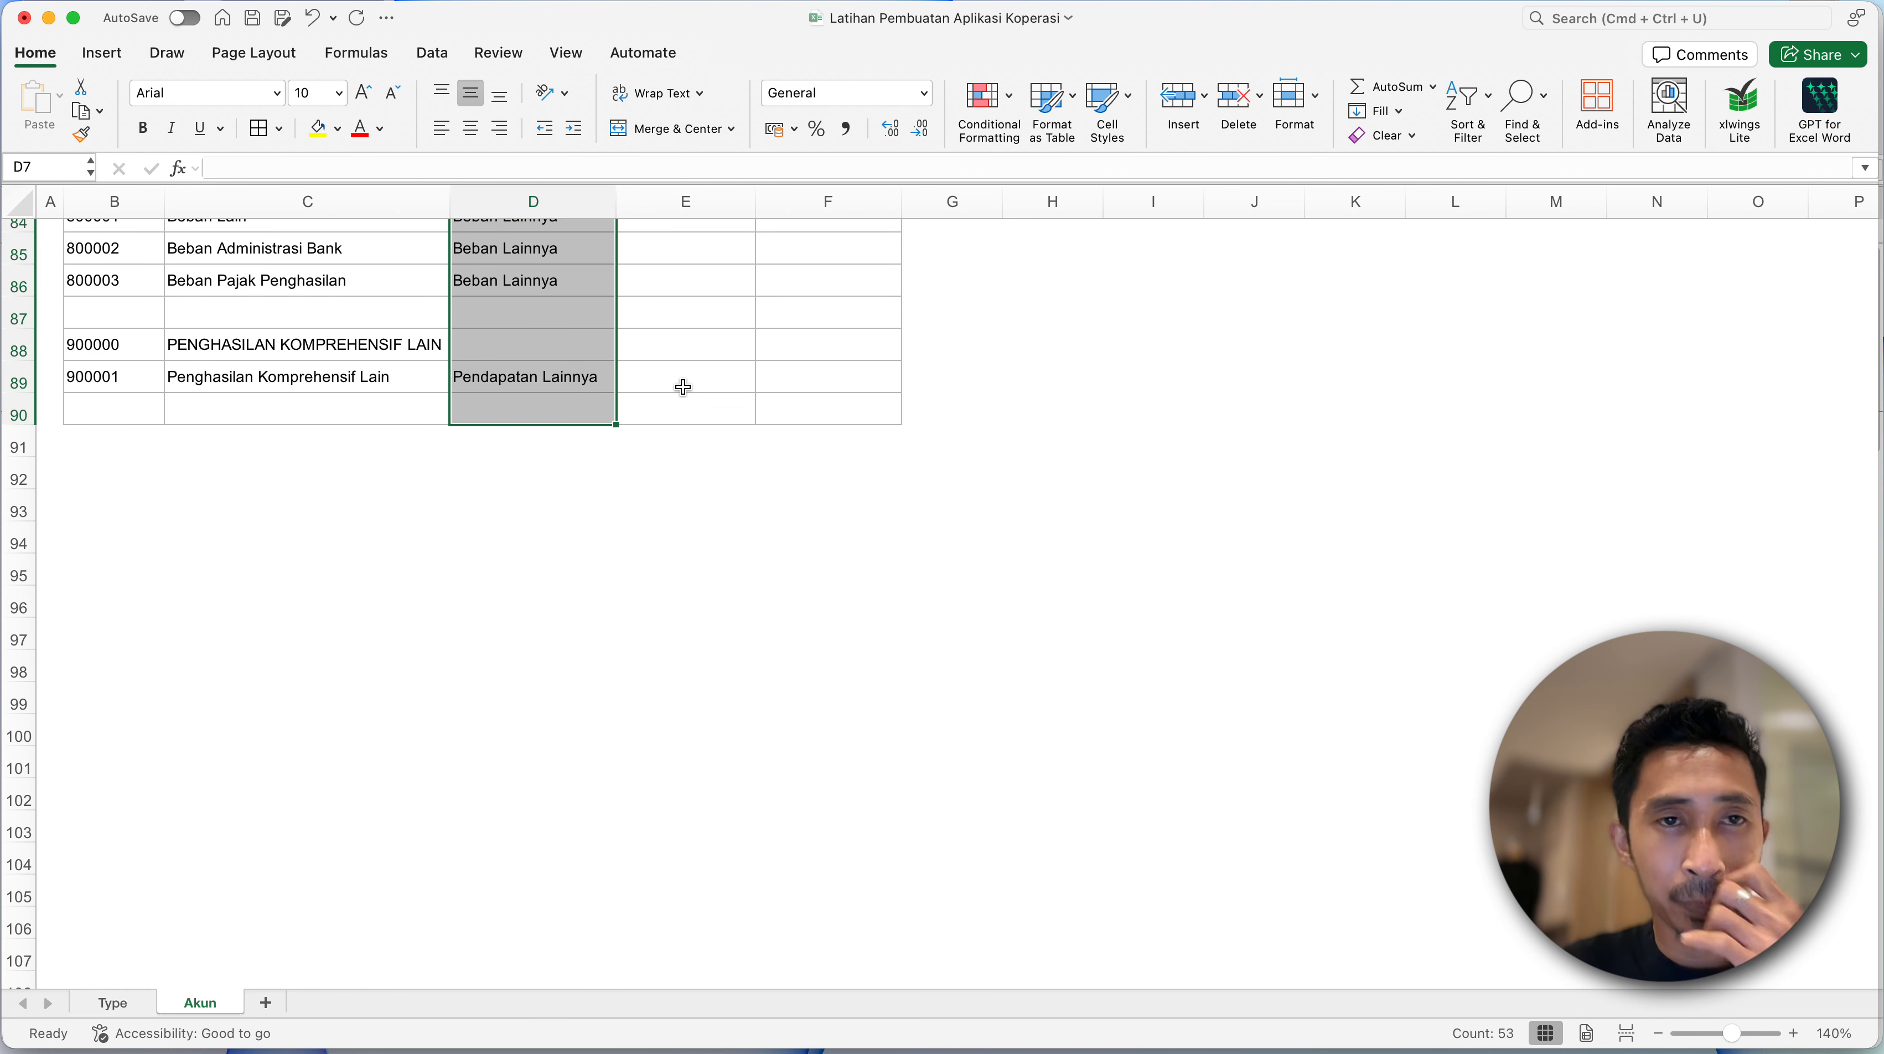
pyautogui.click(435, 54)
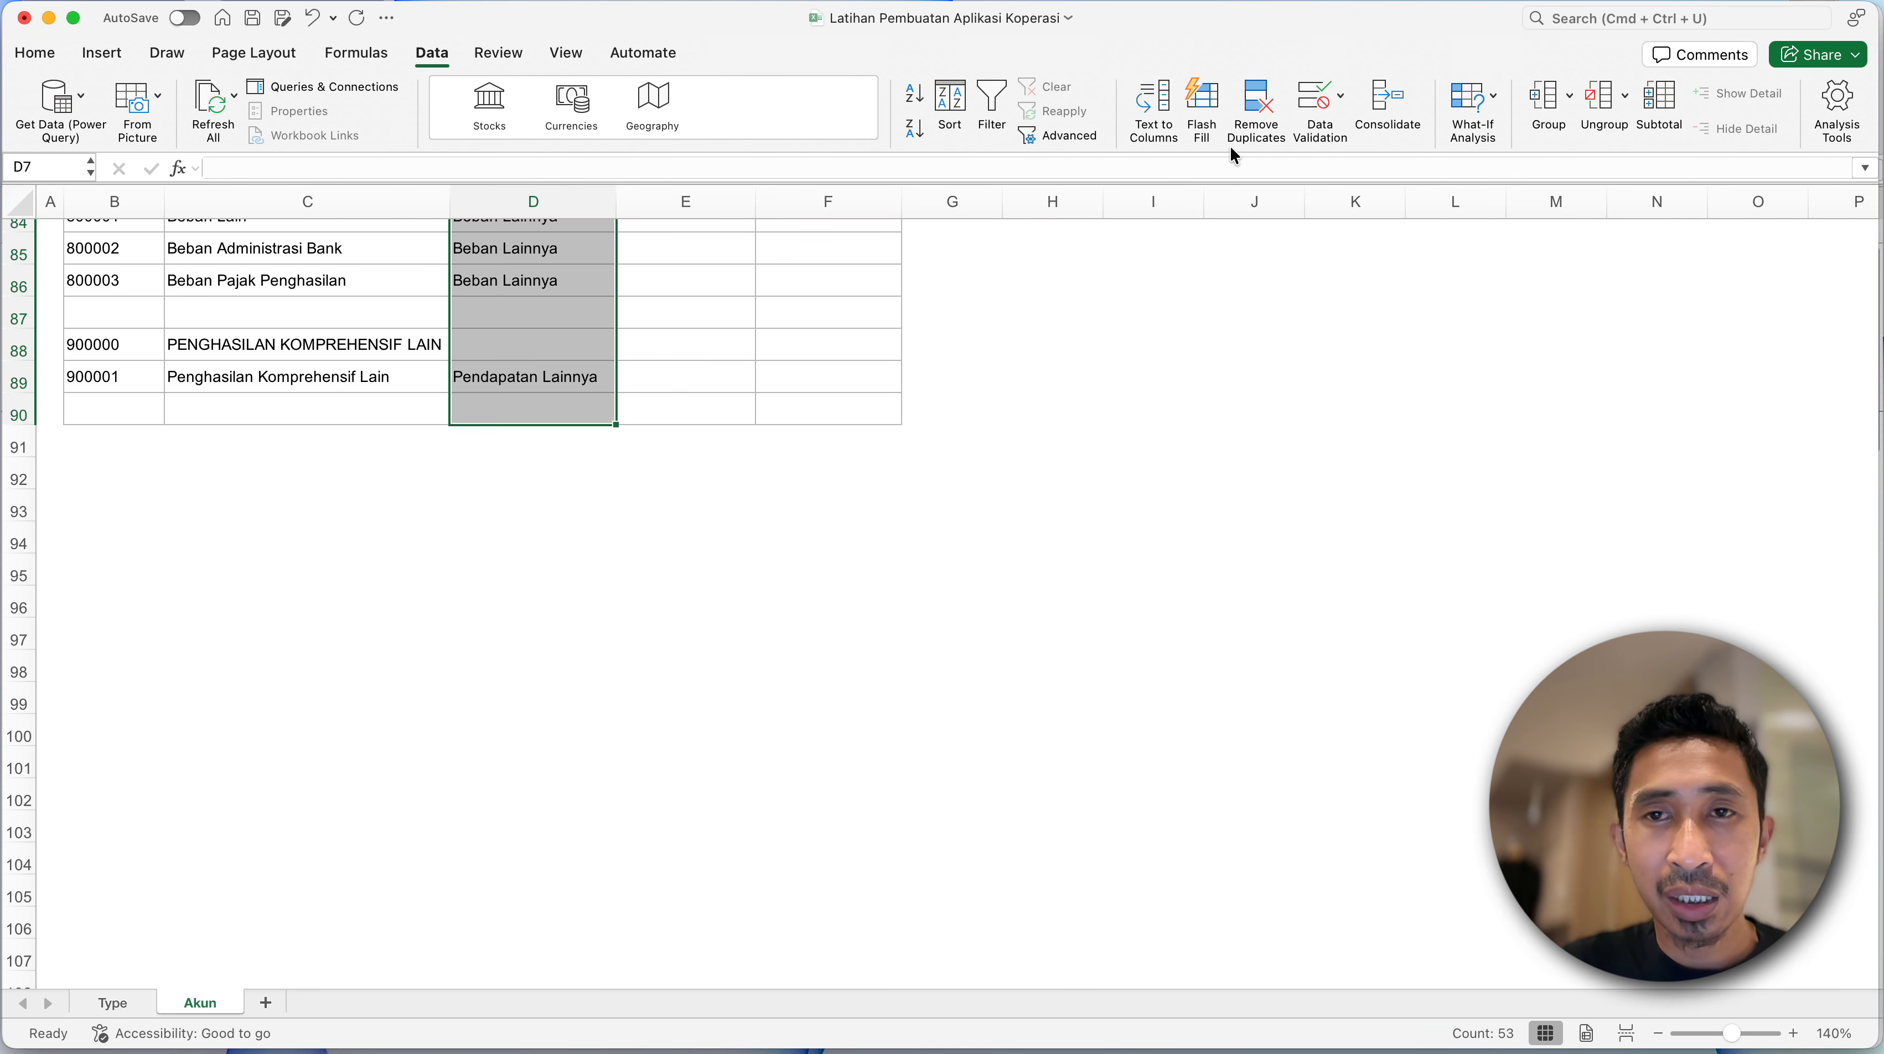
pyautogui.click(1321, 107)
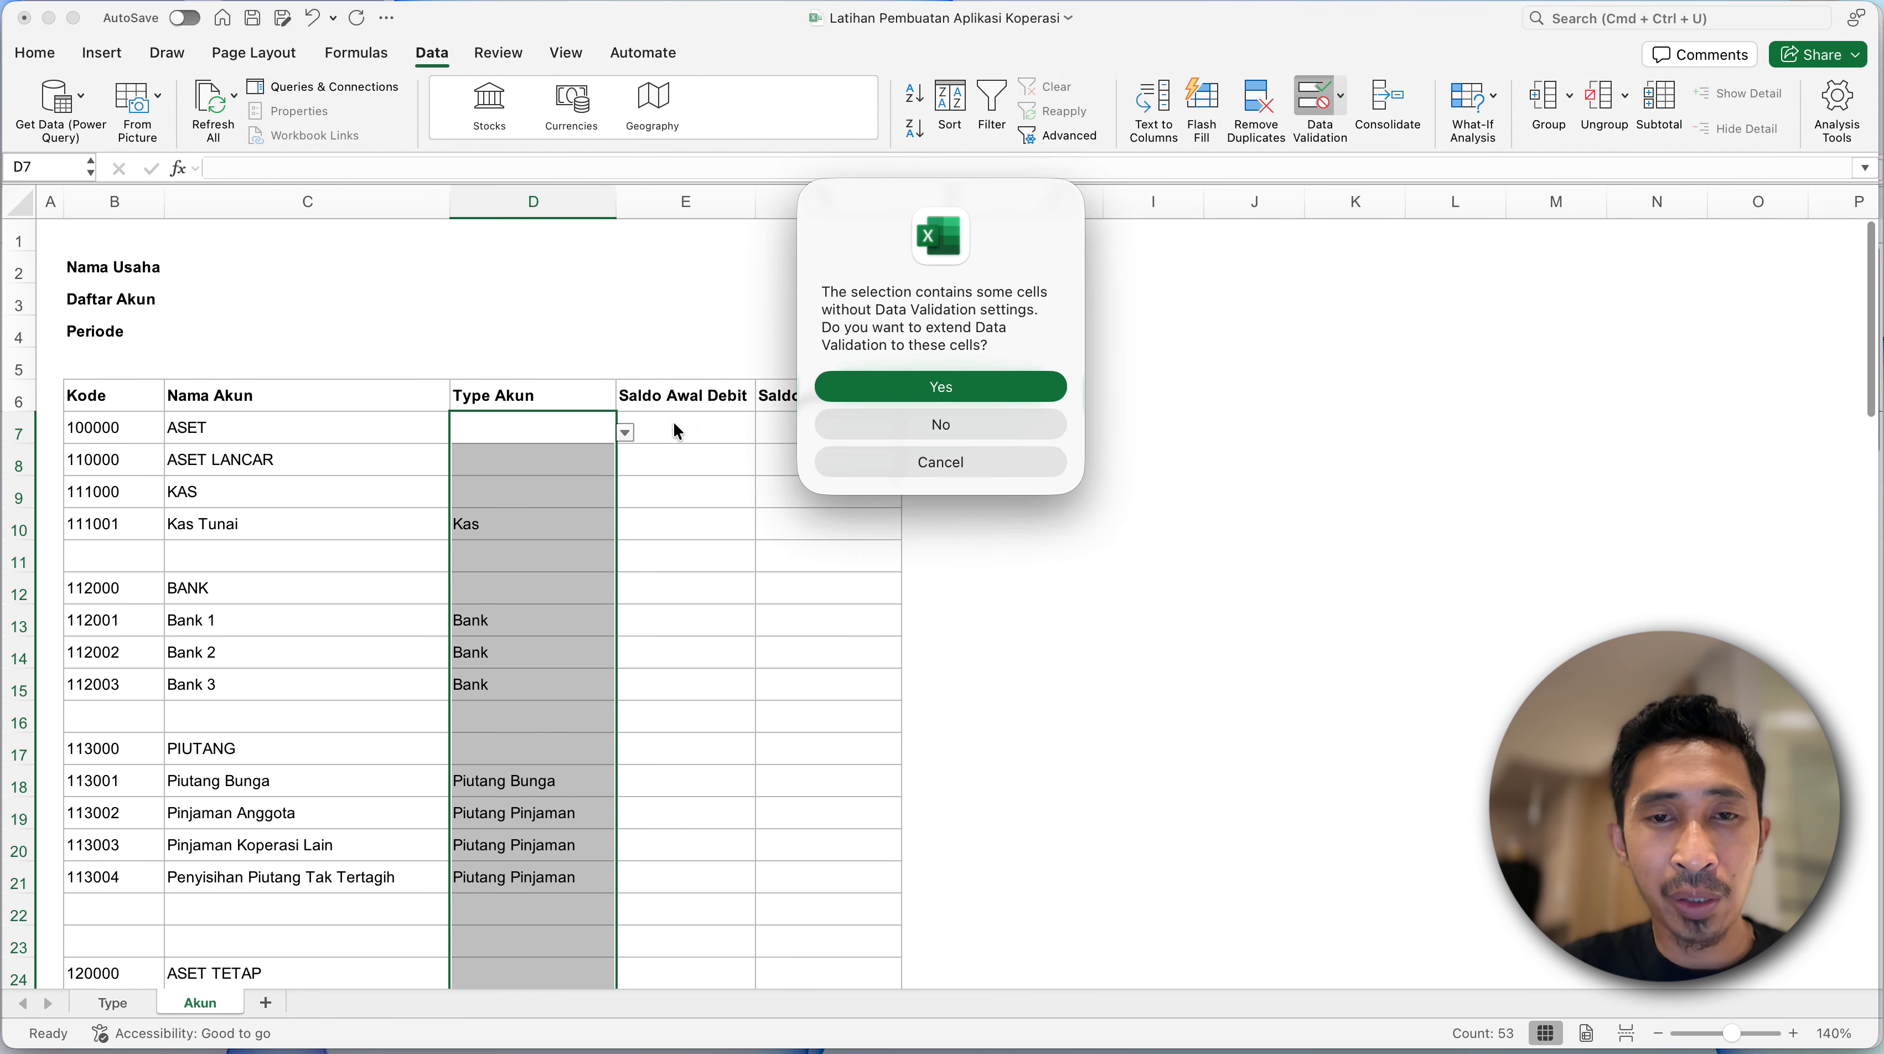
pyautogui.click(949, 387)
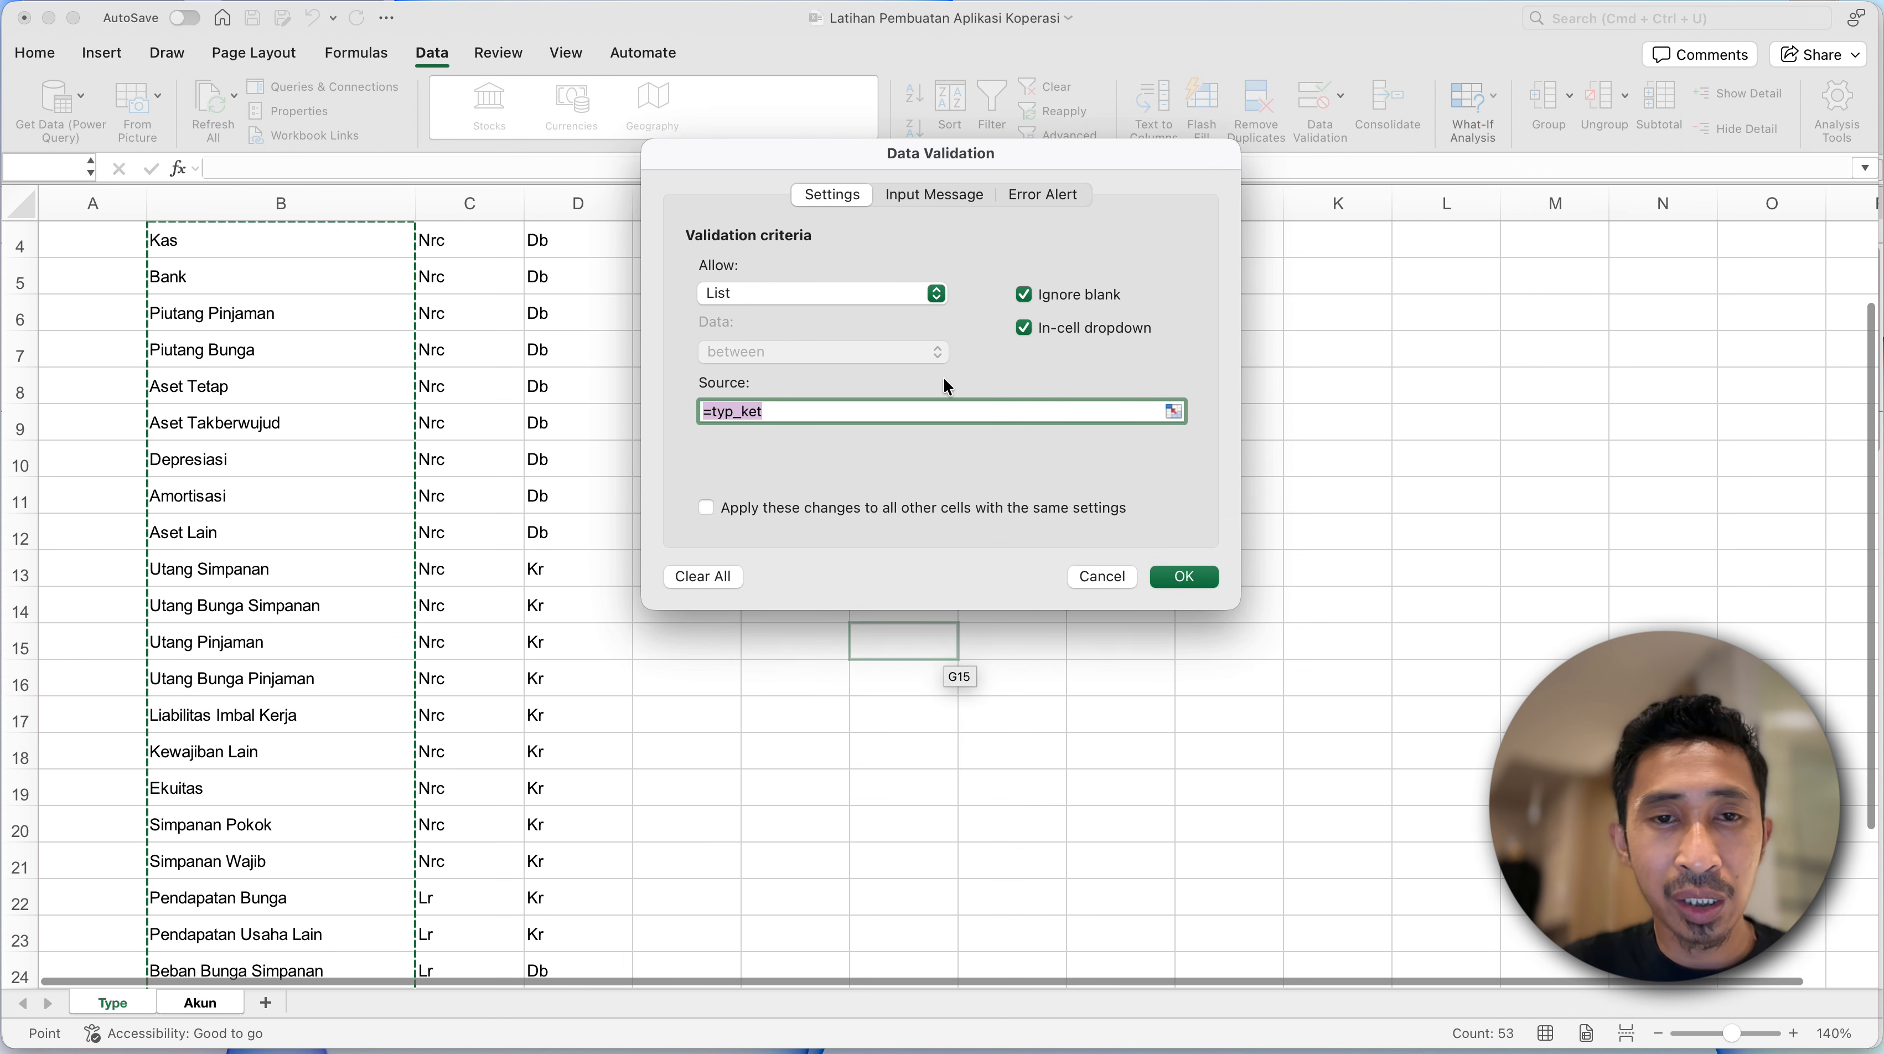
pyautogui.click(769, 409)
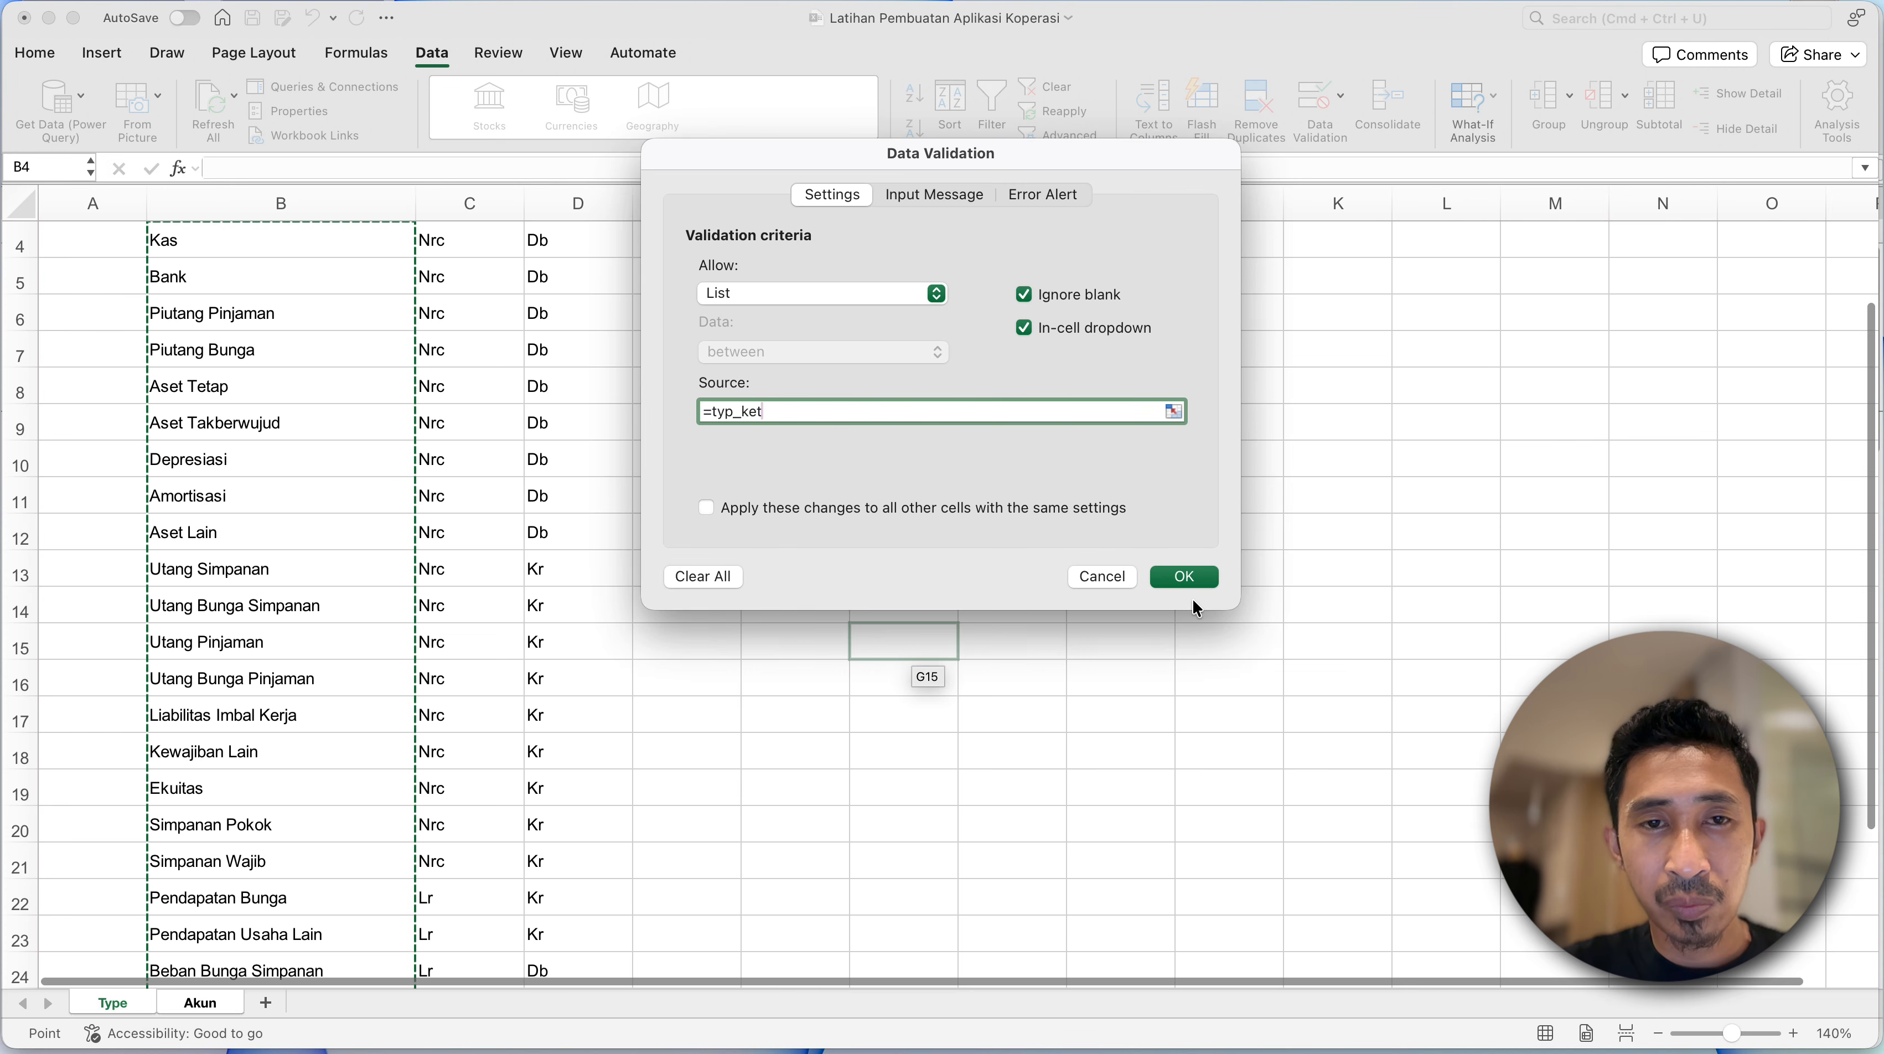
pyautogui.click(1189, 582)
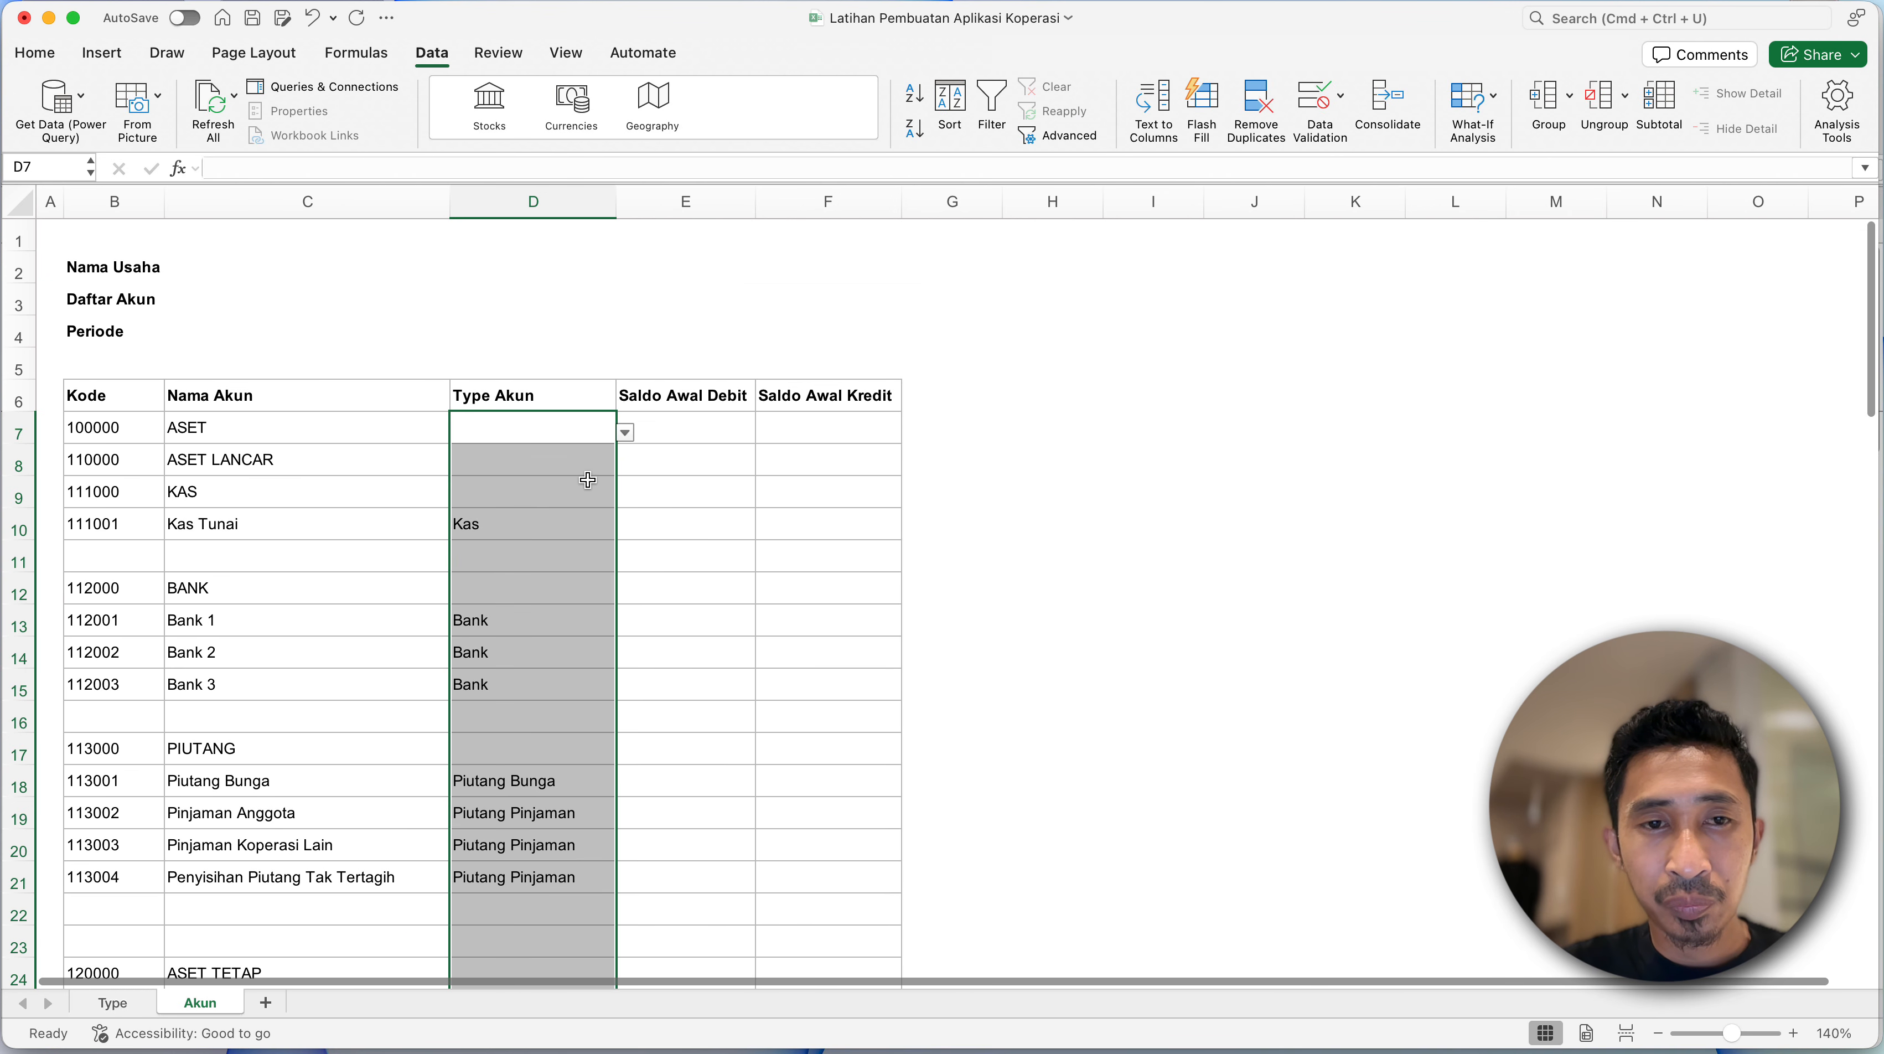
# - Check the type drop-down lists in Type Akun cells D10, D14 and D50
pyautogui.click(579, 463)
pyautogui.click(574, 492)
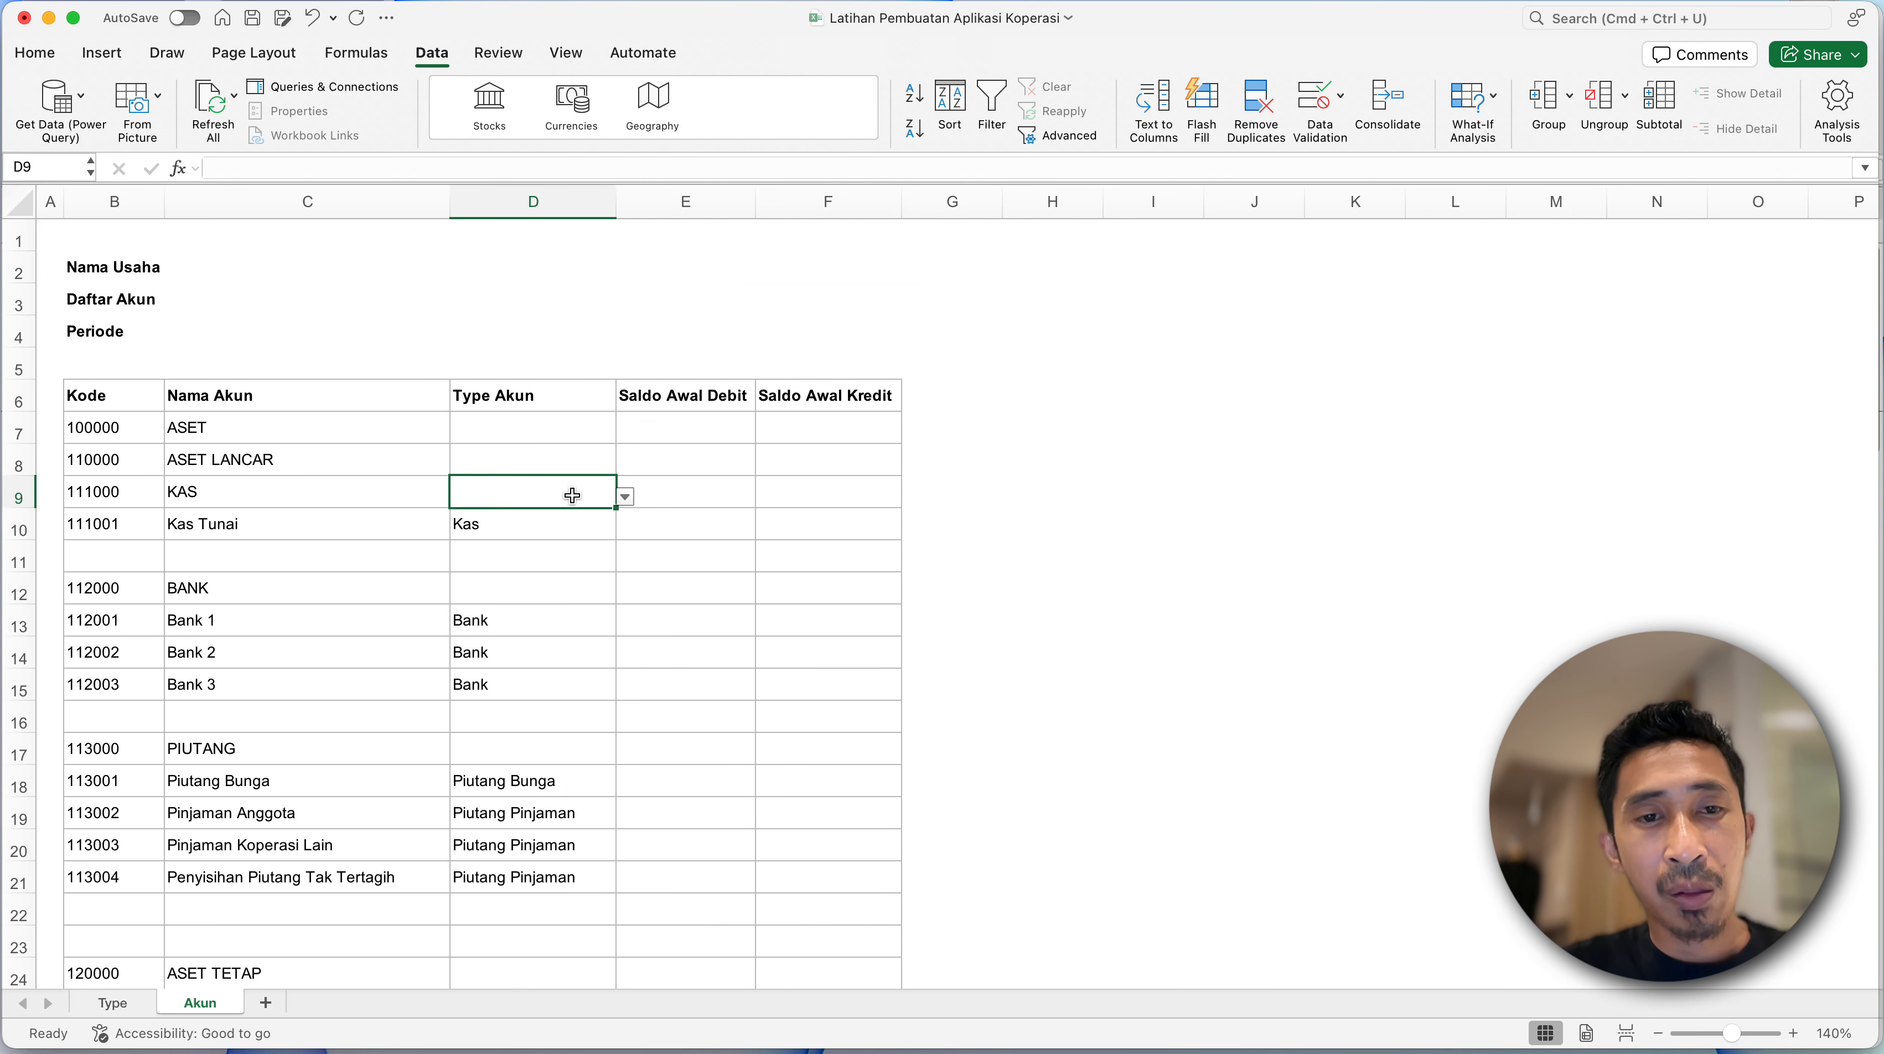
pyautogui.click(577, 556)
pyautogui.click(578, 525)
pyautogui.click(626, 528)
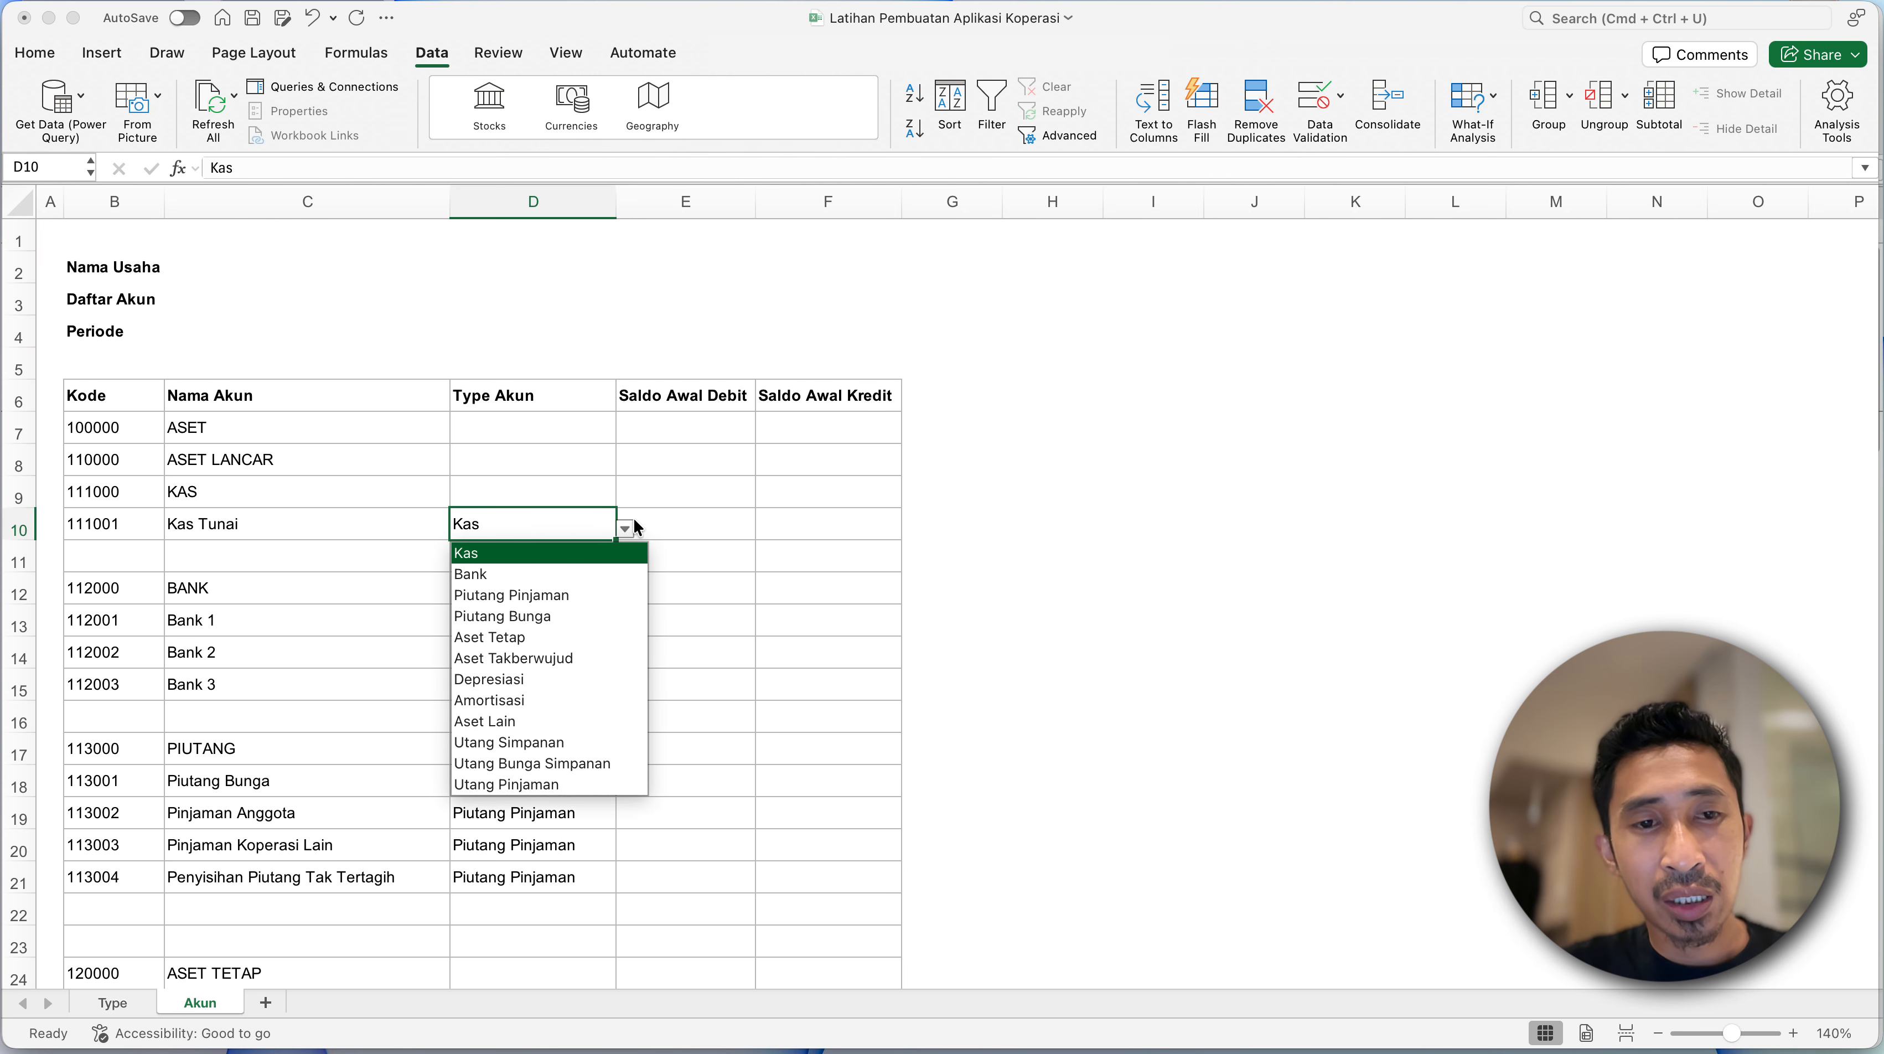
pyautogui.click(518, 524)
pyautogui.click(542, 644)
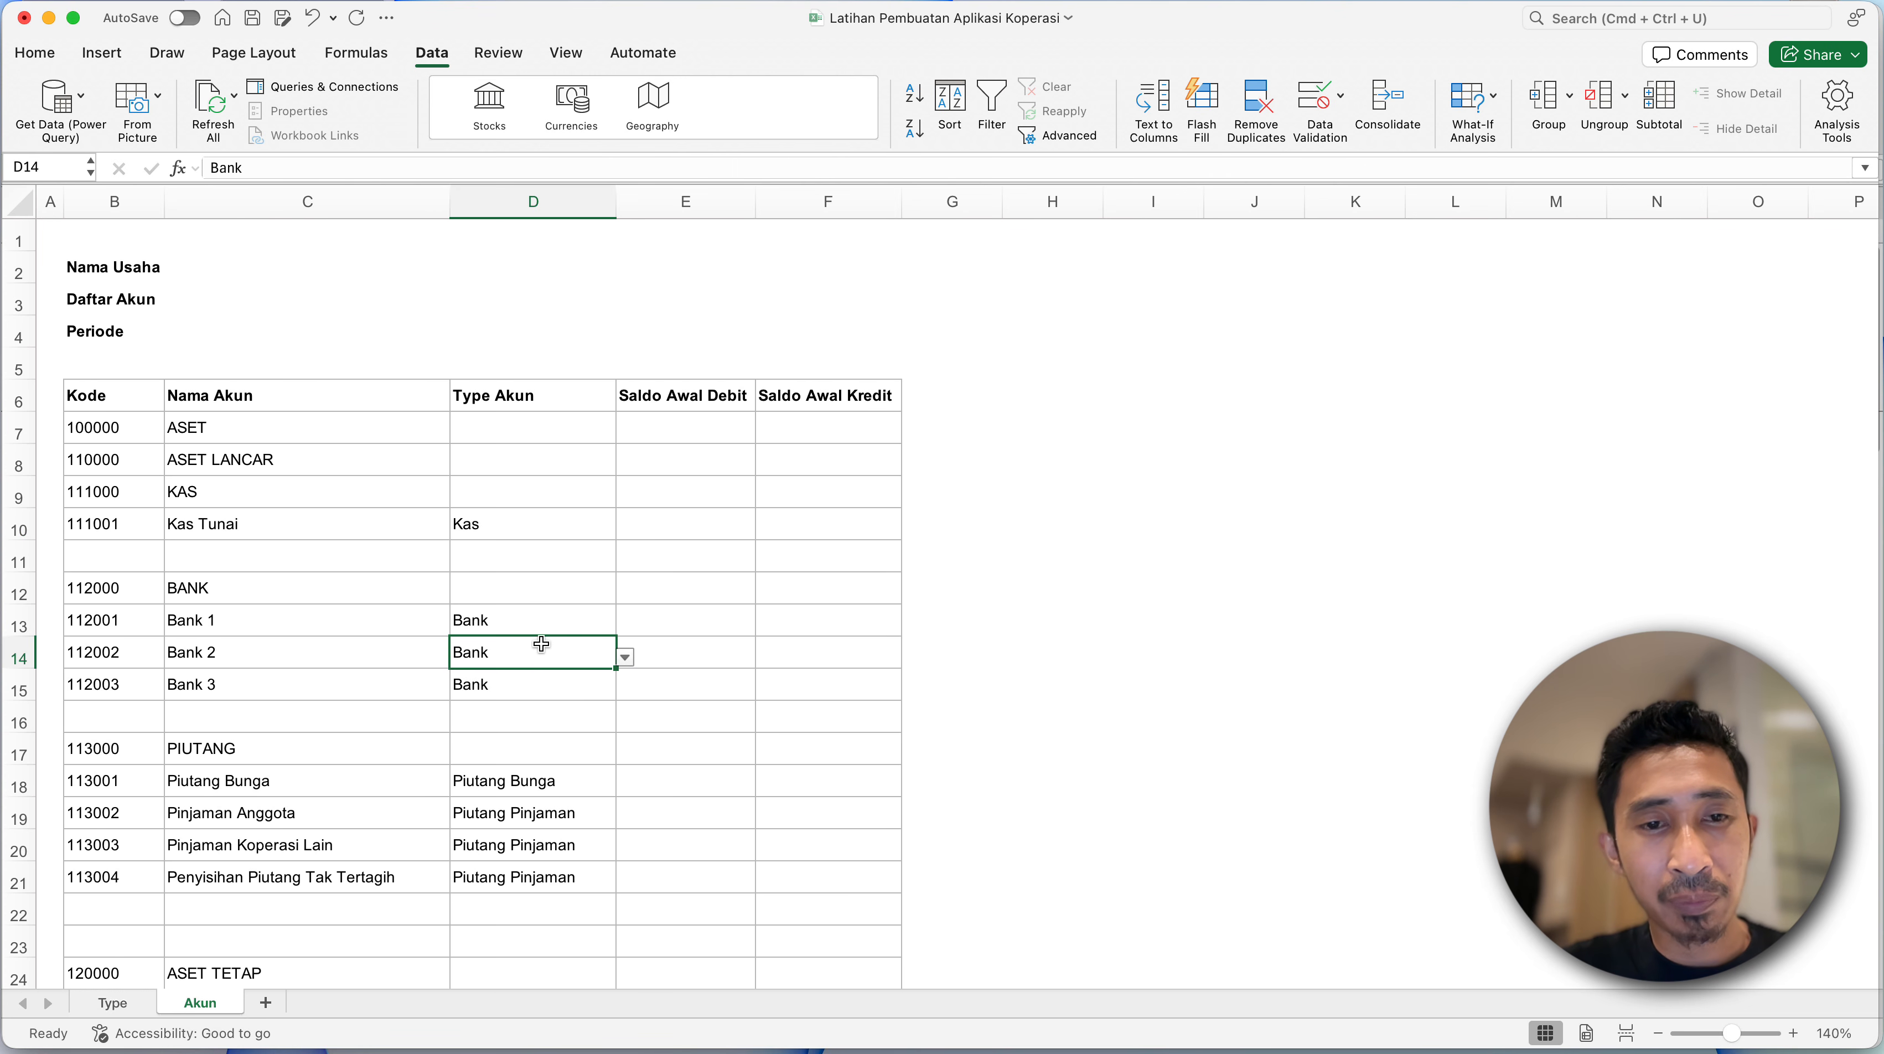
pyautogui.click(625, 657)
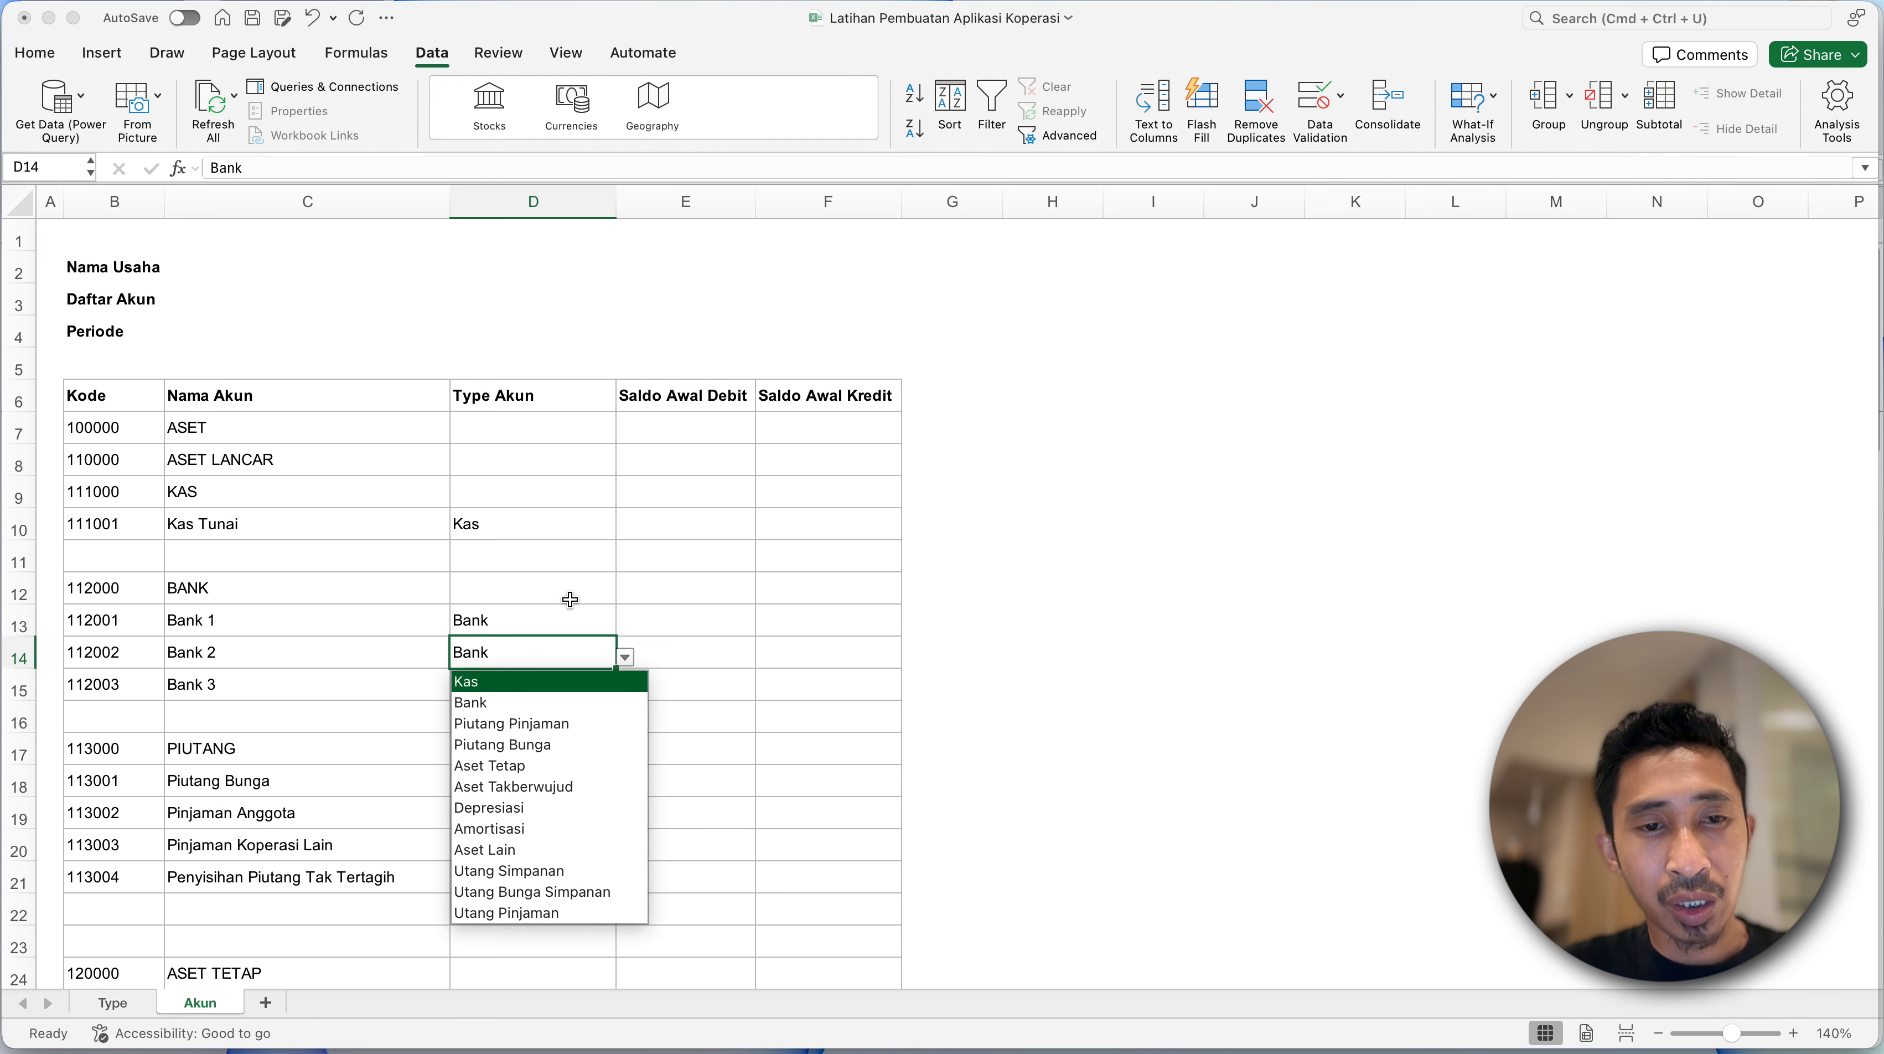
pyautogui.press('Escape')
pyautogui.scroll(-7, 547, 675)
pyautogui.scroll(-8, 547, 677)
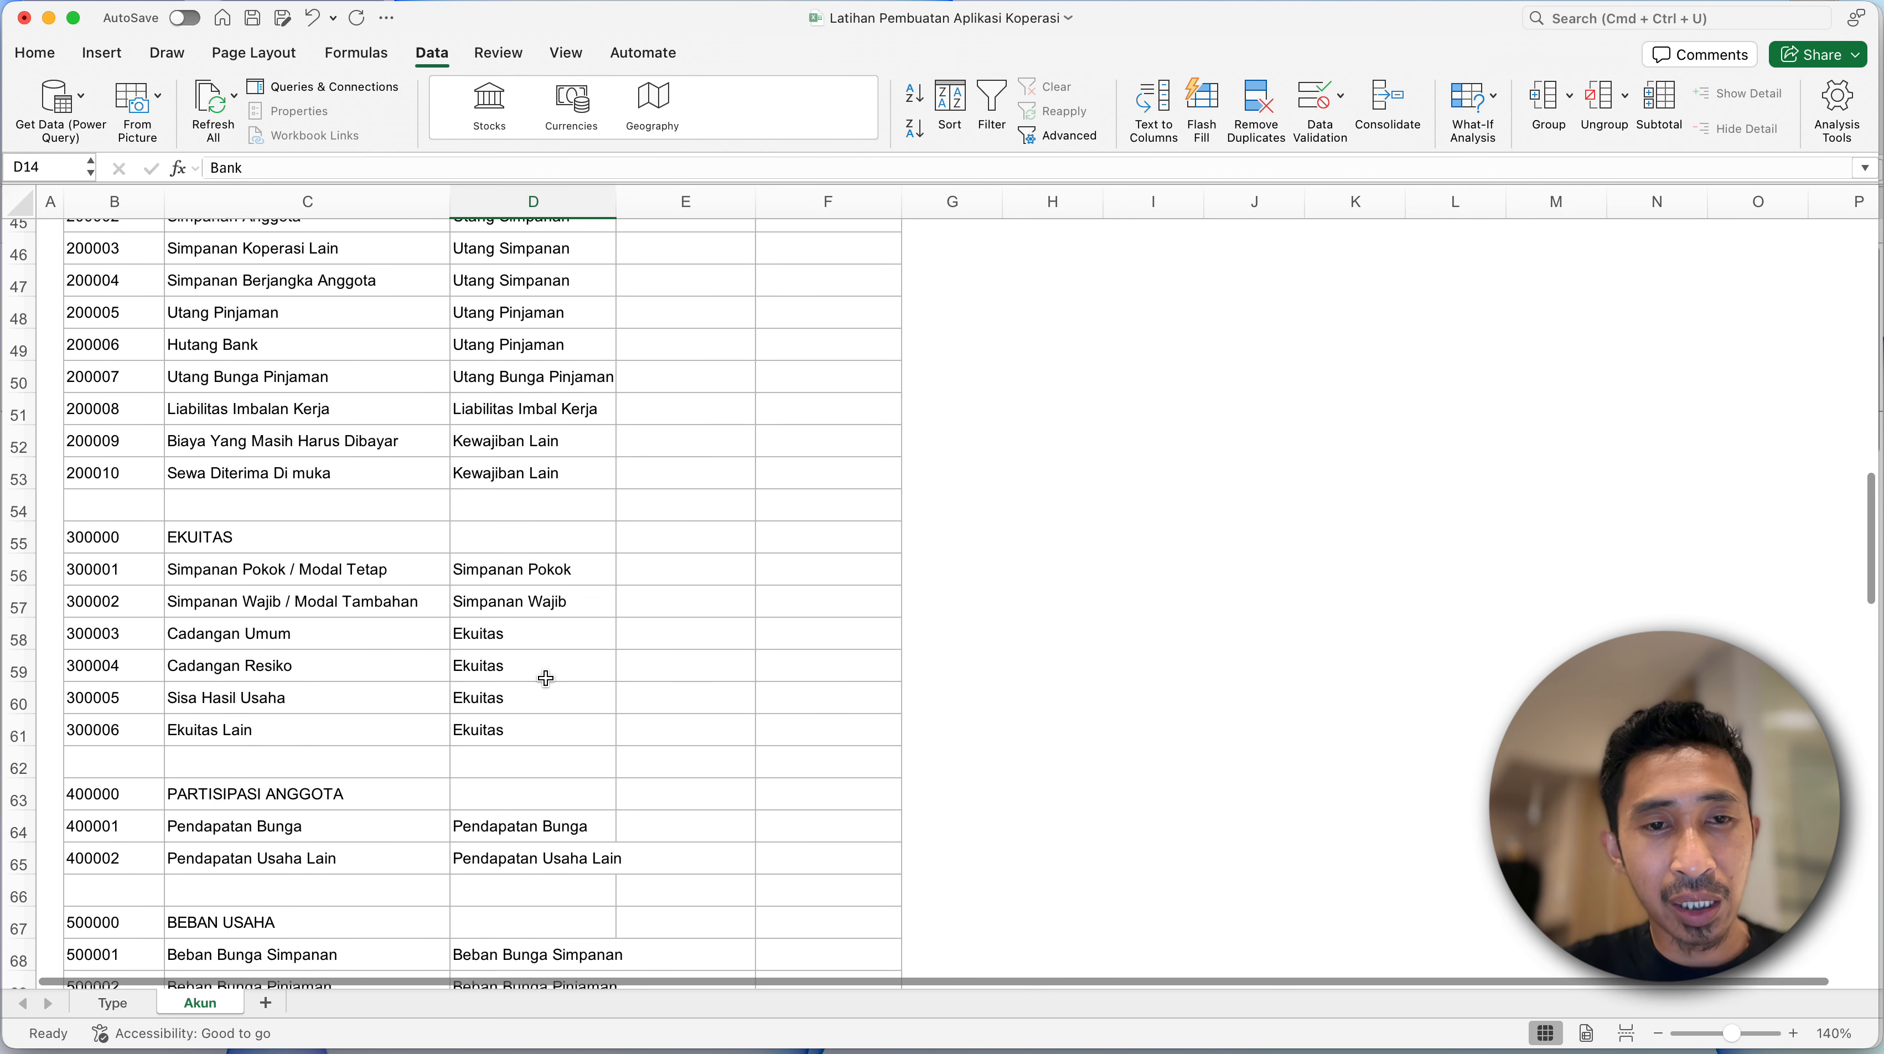
pyautogui.click(581, 446)
pyautogui.click(572, 361)
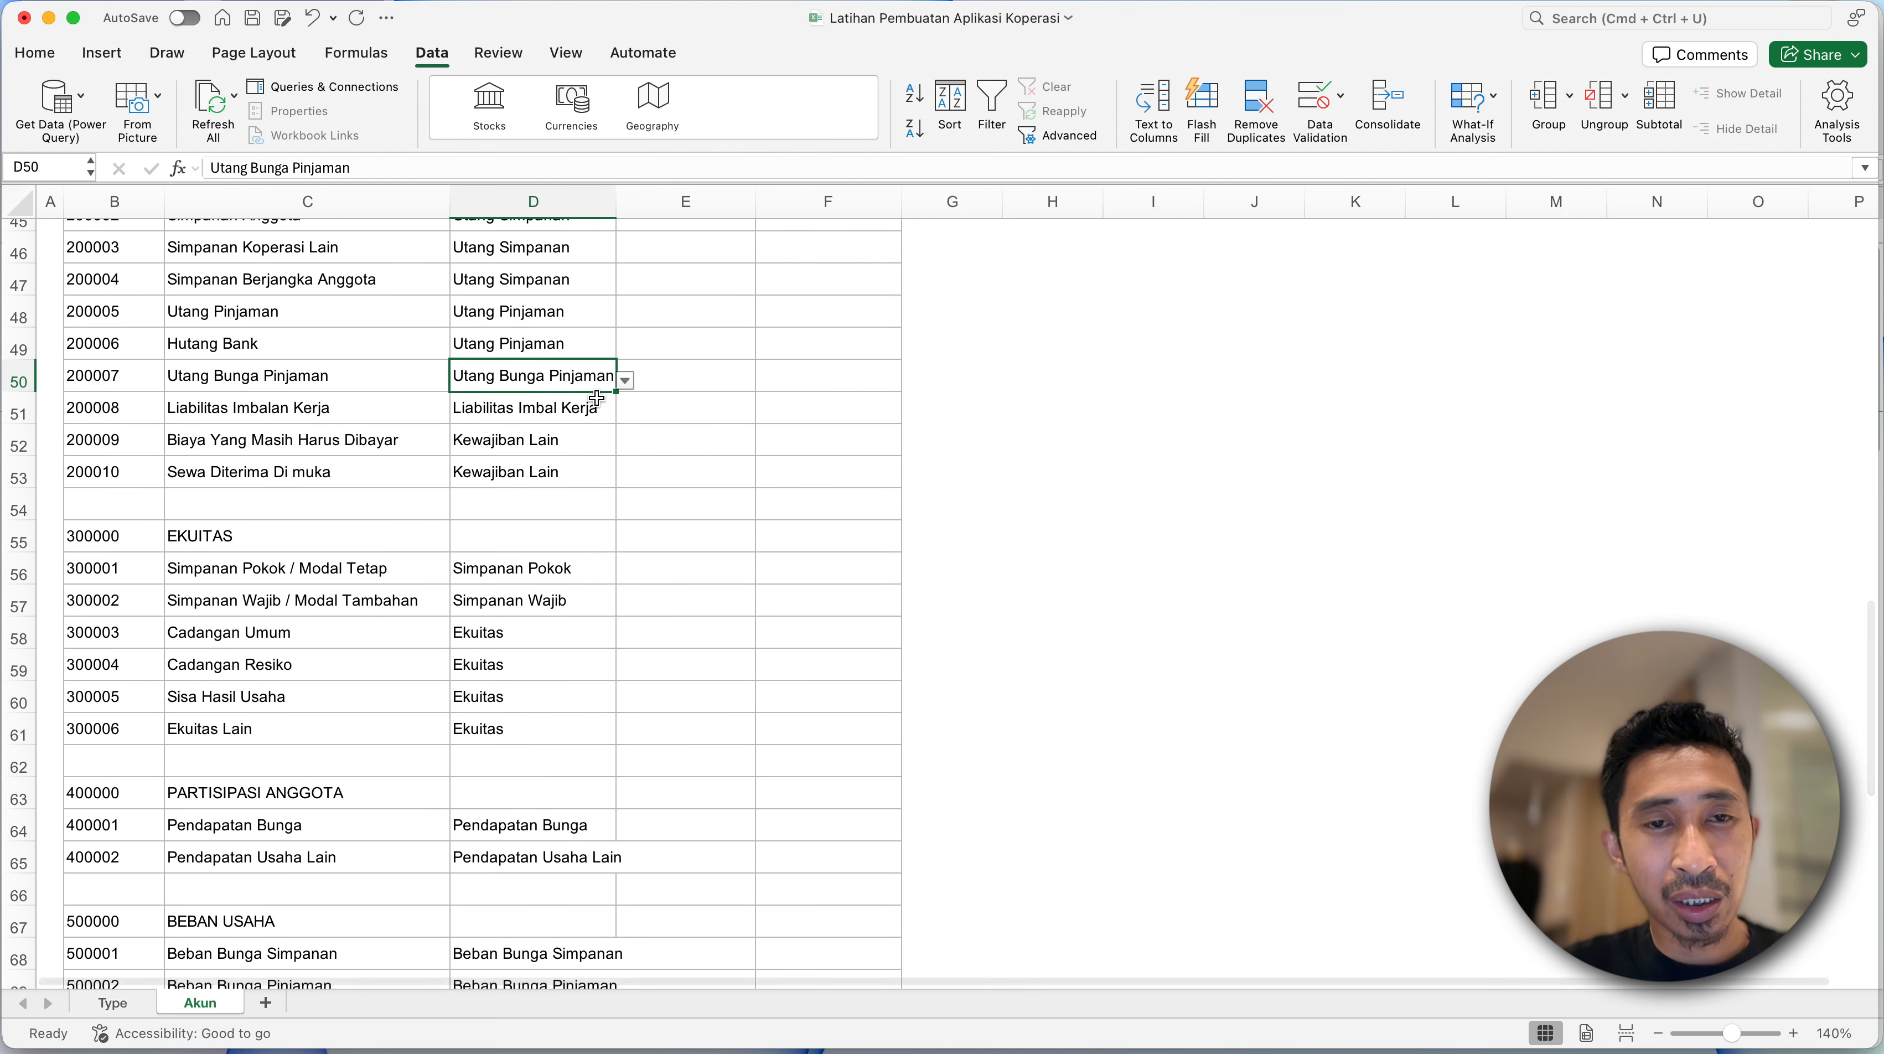
pyautogui.click(625, 379)
# - Widen the Type Akun and Nama Akun columns so their longest entries fit
pyautogui.moveTo(617, 202); pyautogui.dragTo(664, 208)
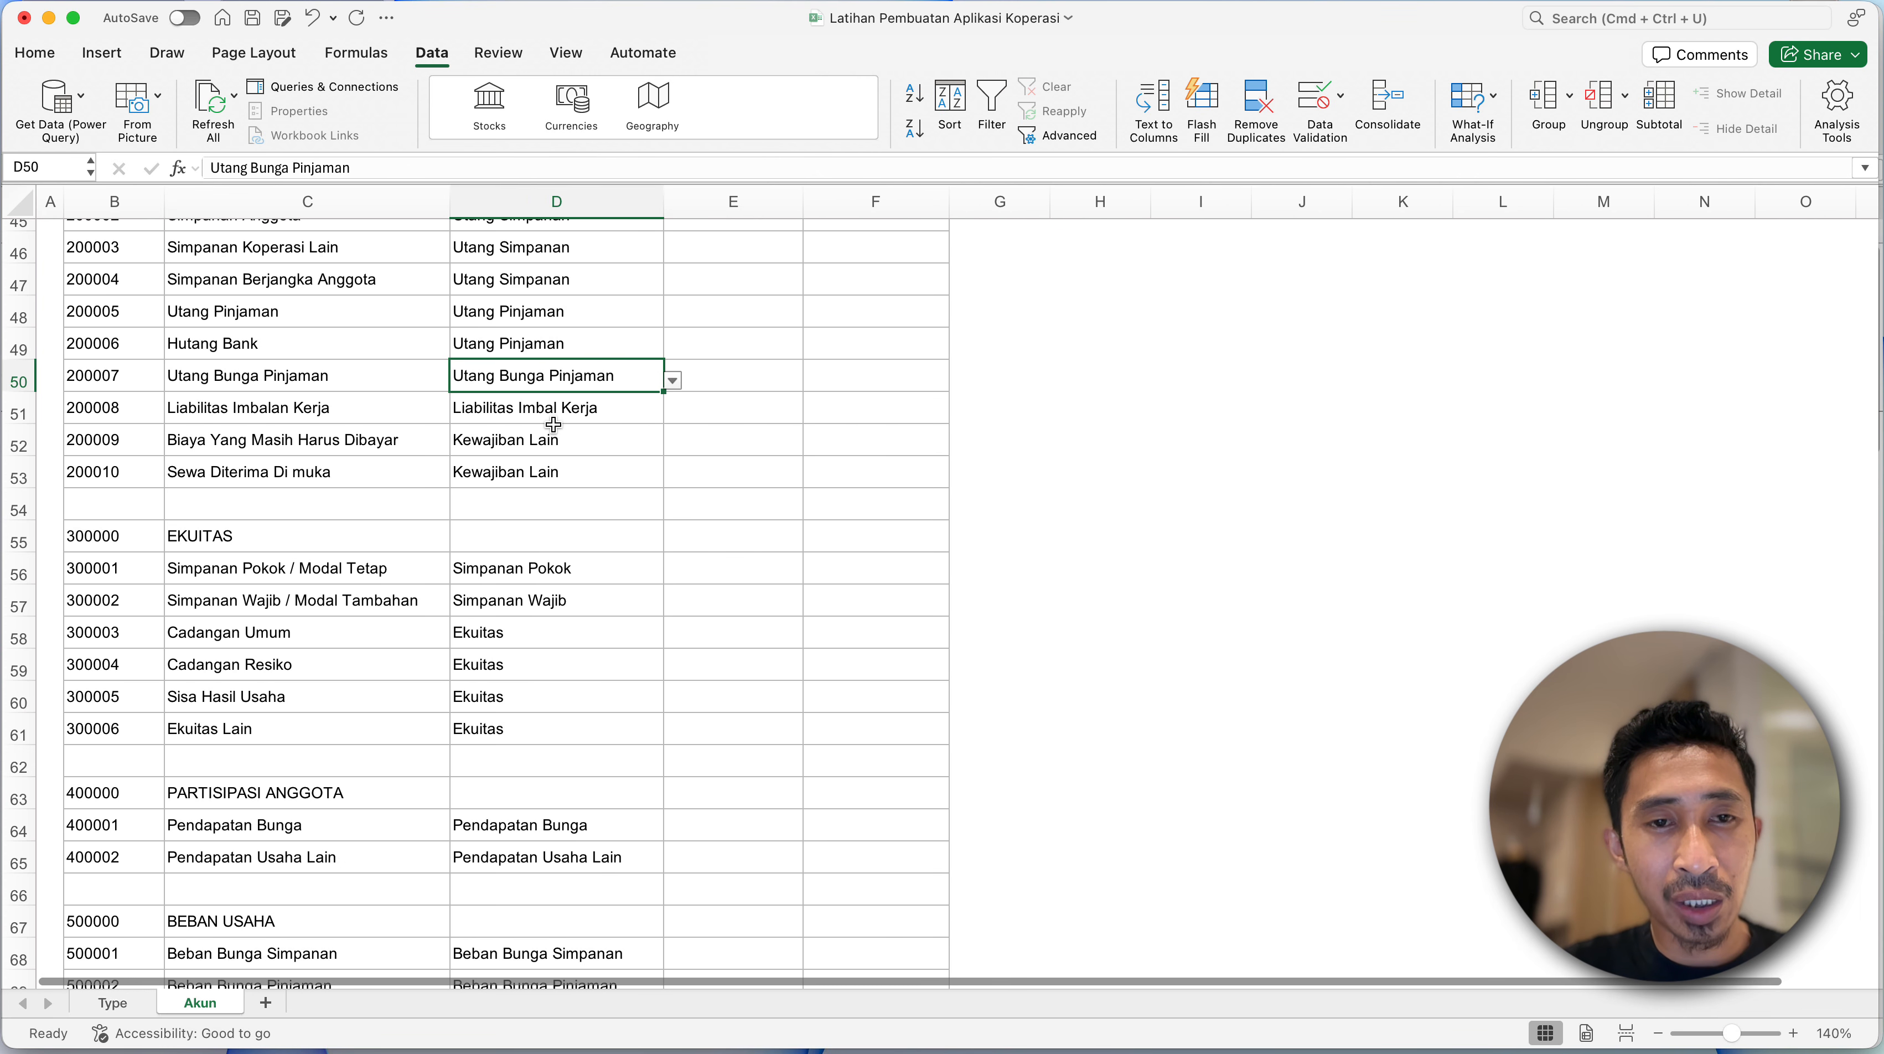
pyautogui.click(478, 420)
pyautogui.moveTo(450, 202); pyautogui.dragTo(556, 202)
pyautogui.click(362, 405)
# - Add outside borders around the title block B2:F4 holding Nama Usaha, Daftar Akun and Periode
pyautogui.scroll(-10, 362, 404)
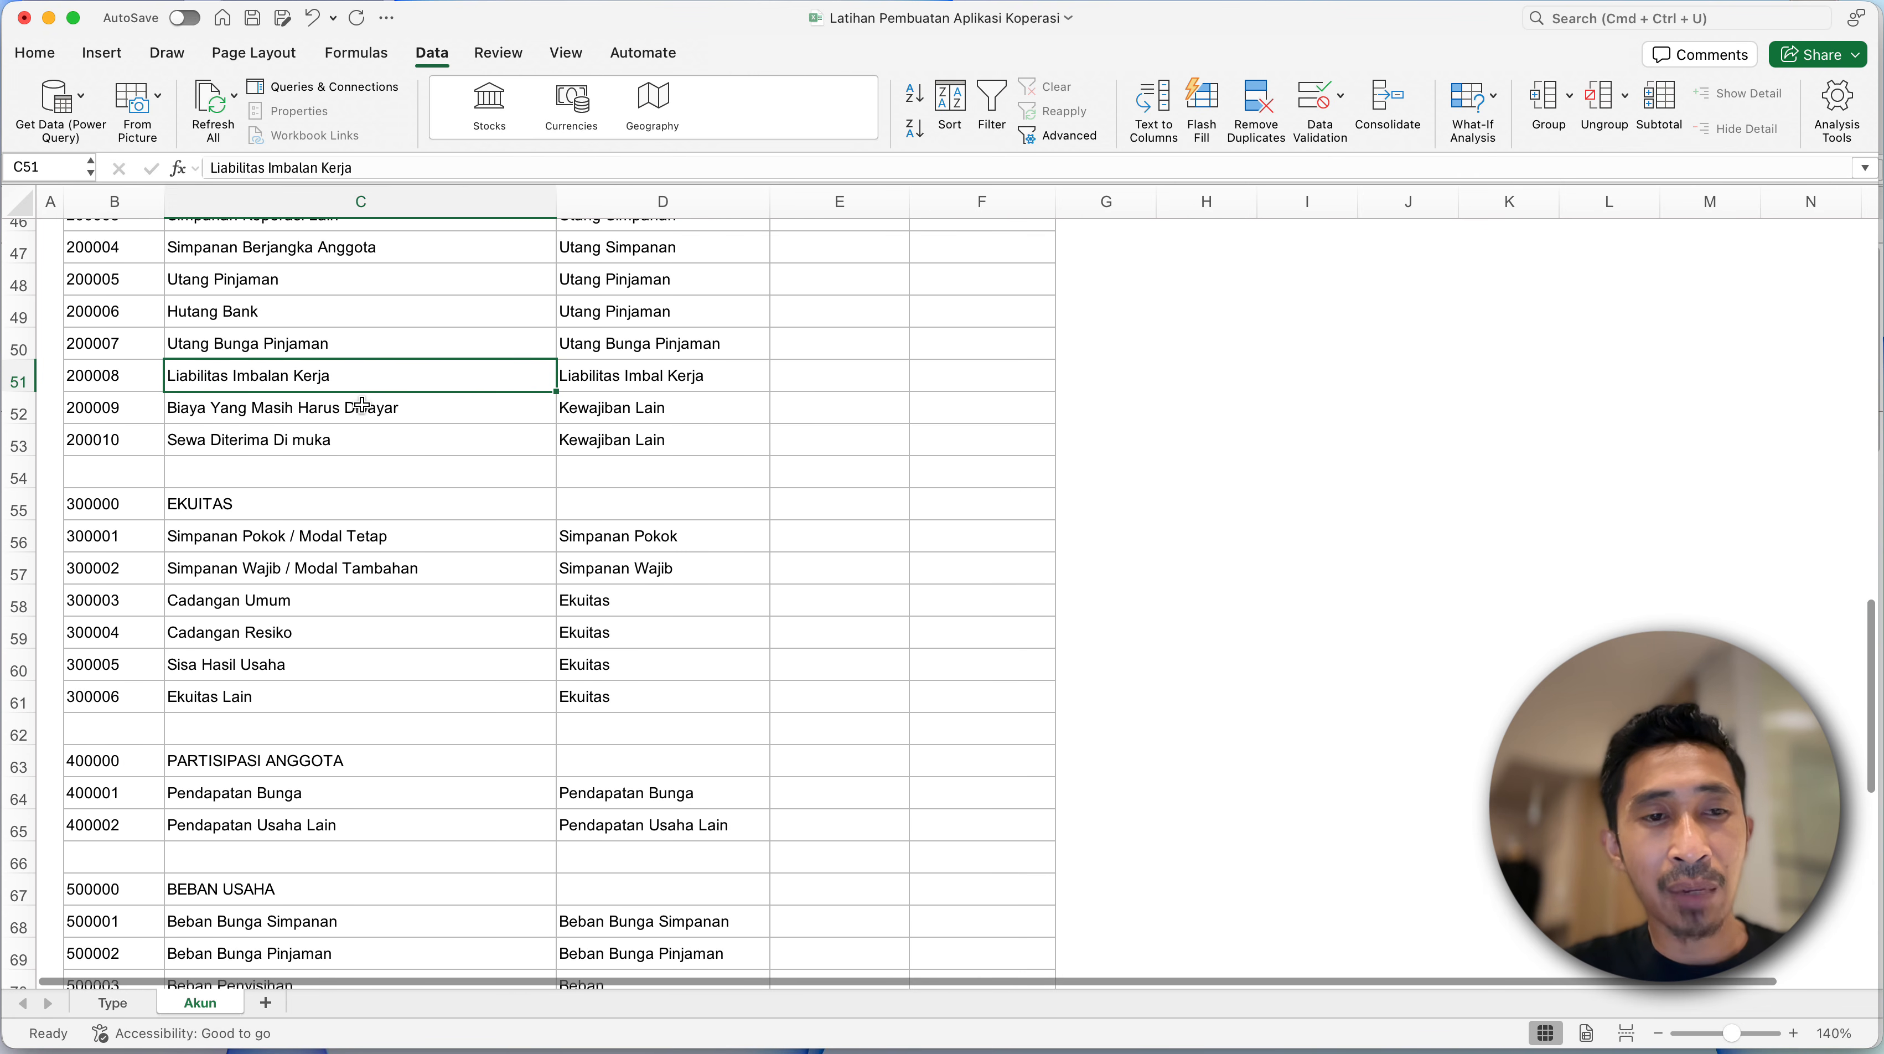
pyautogui.scroll(-5, 362, 404)
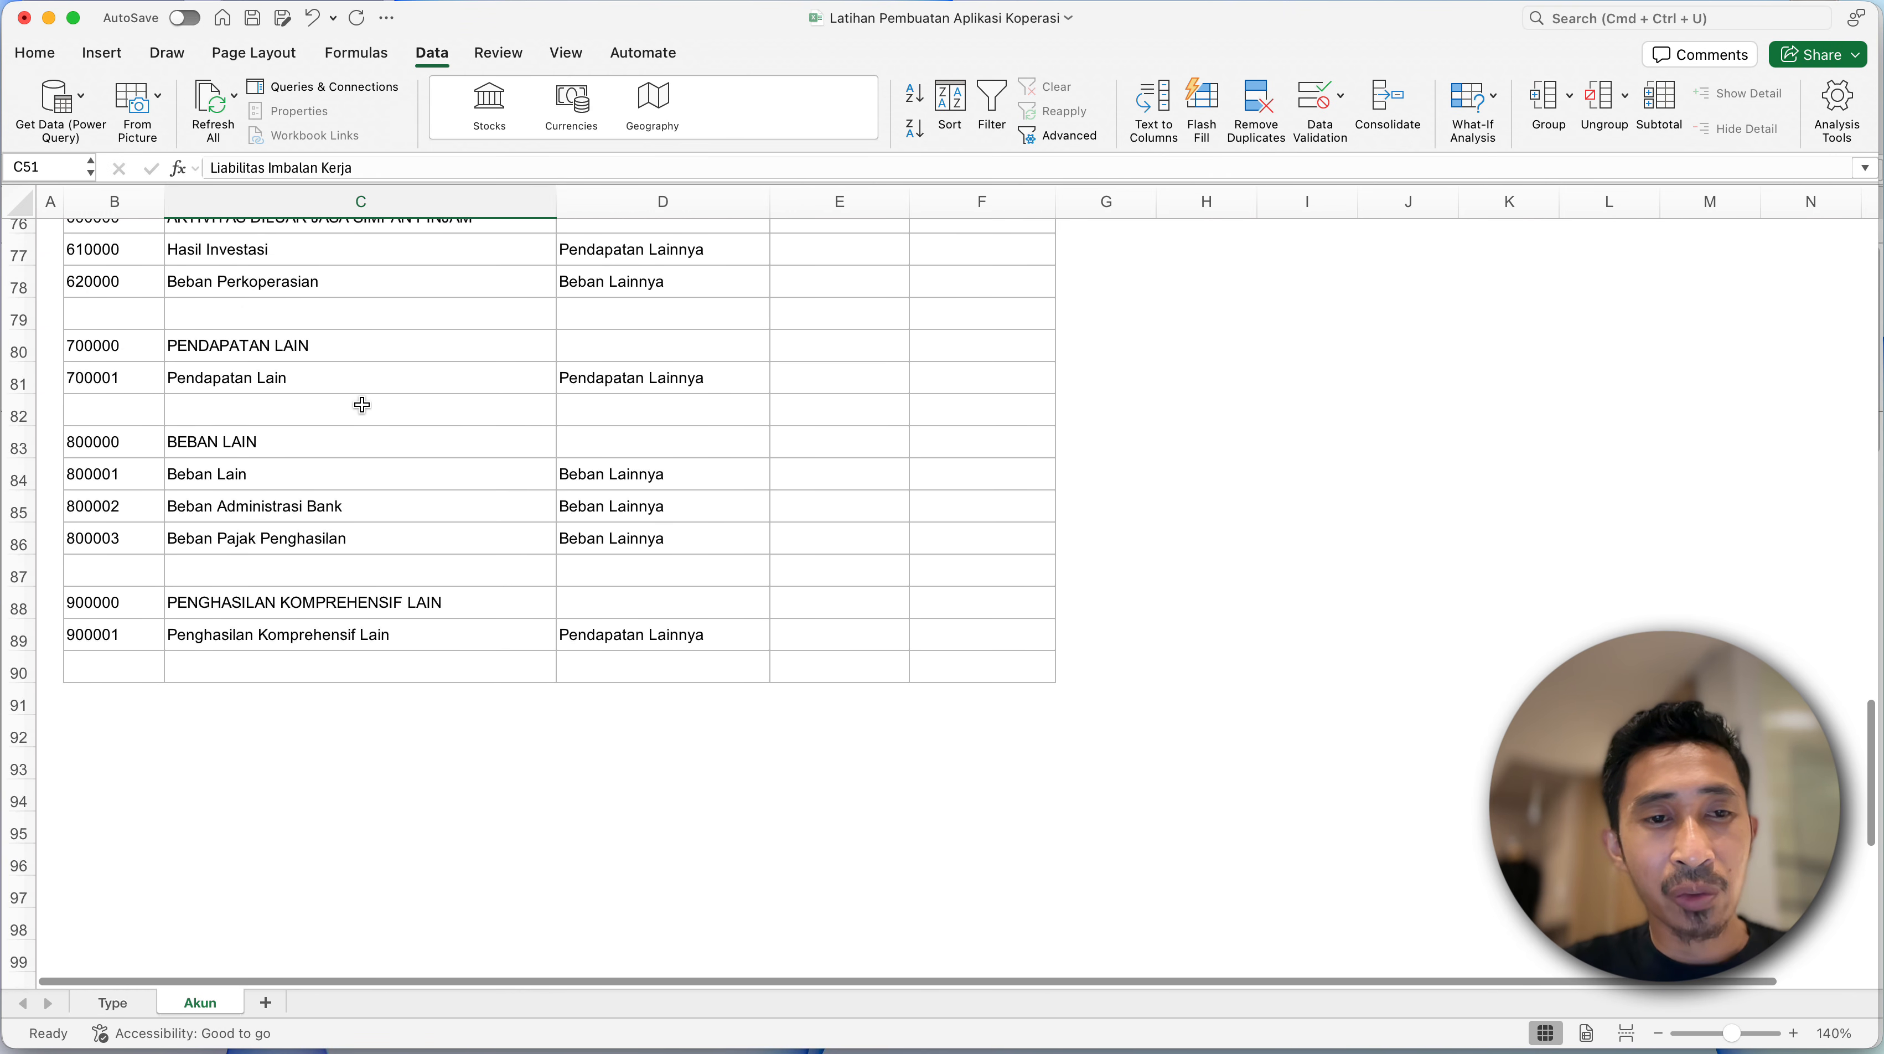
pyautogui.scroll(15, 362, 405)
pyautogui.scroll(10, 361, 405)
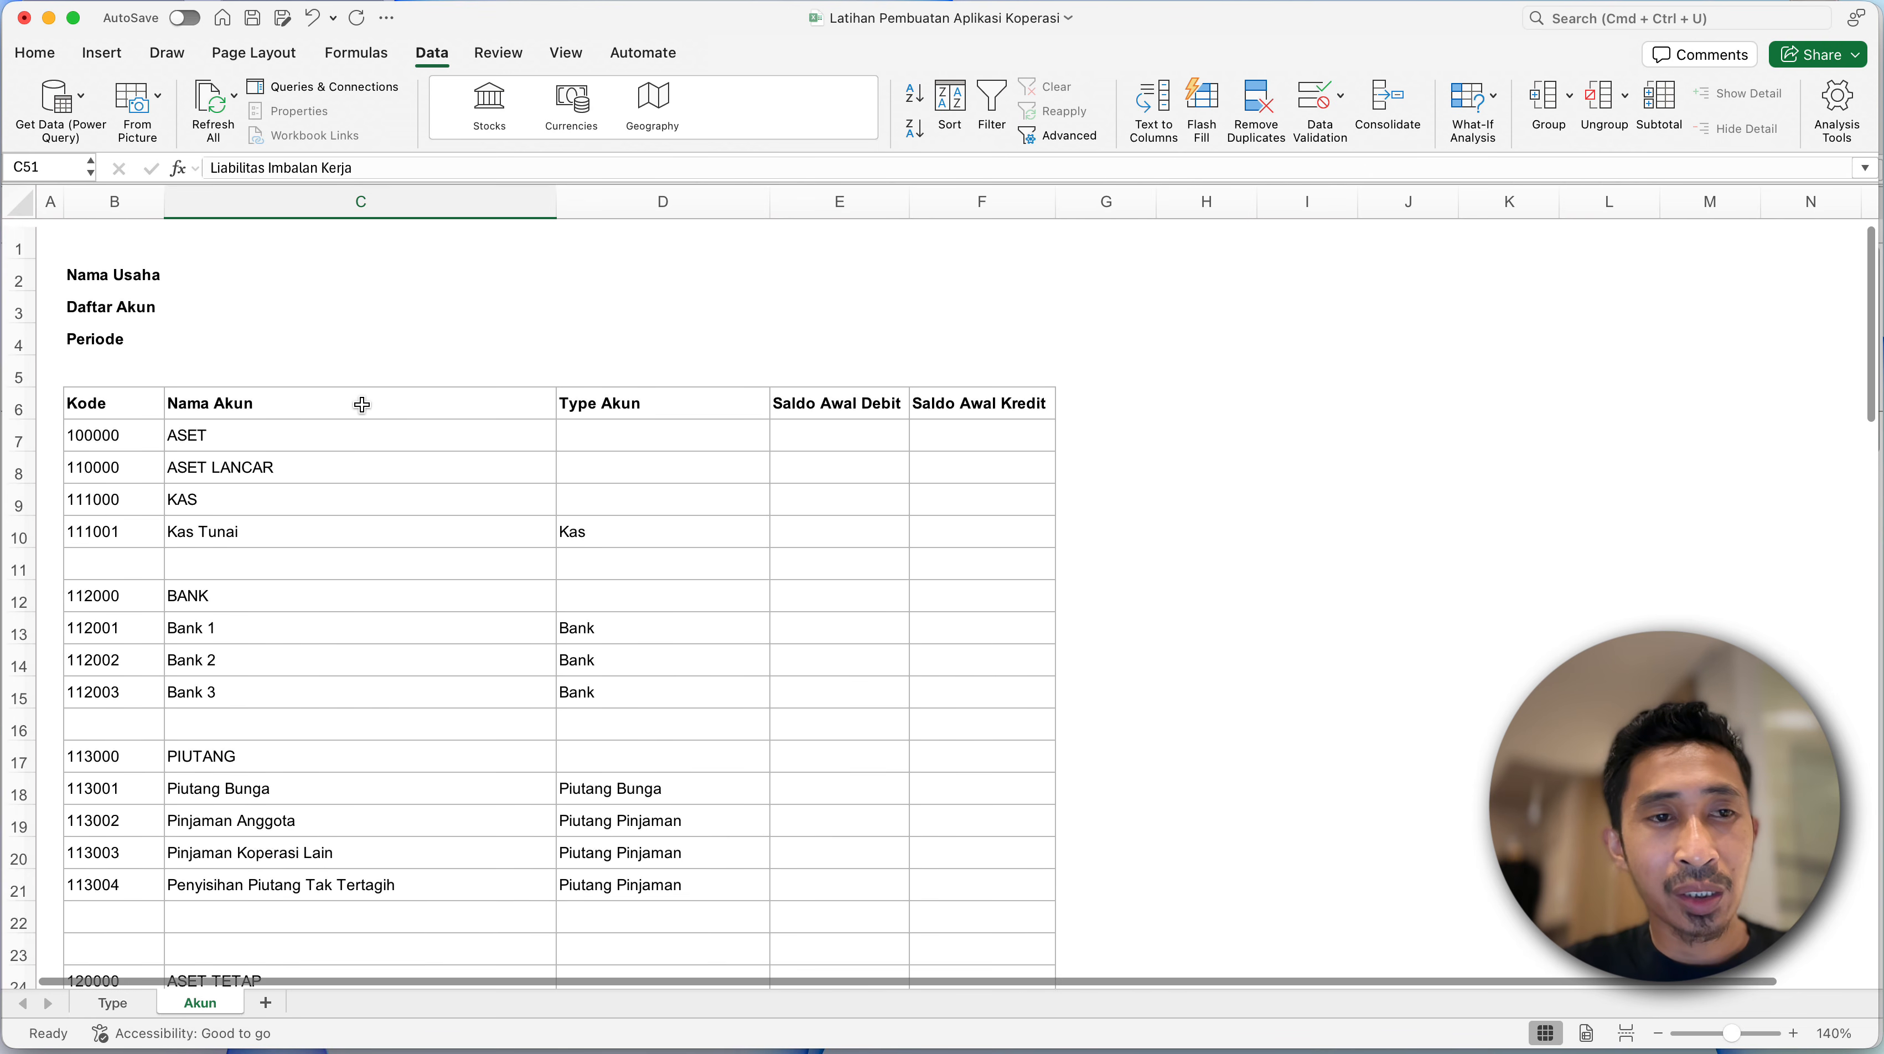
pyautogui.click(92, 268)
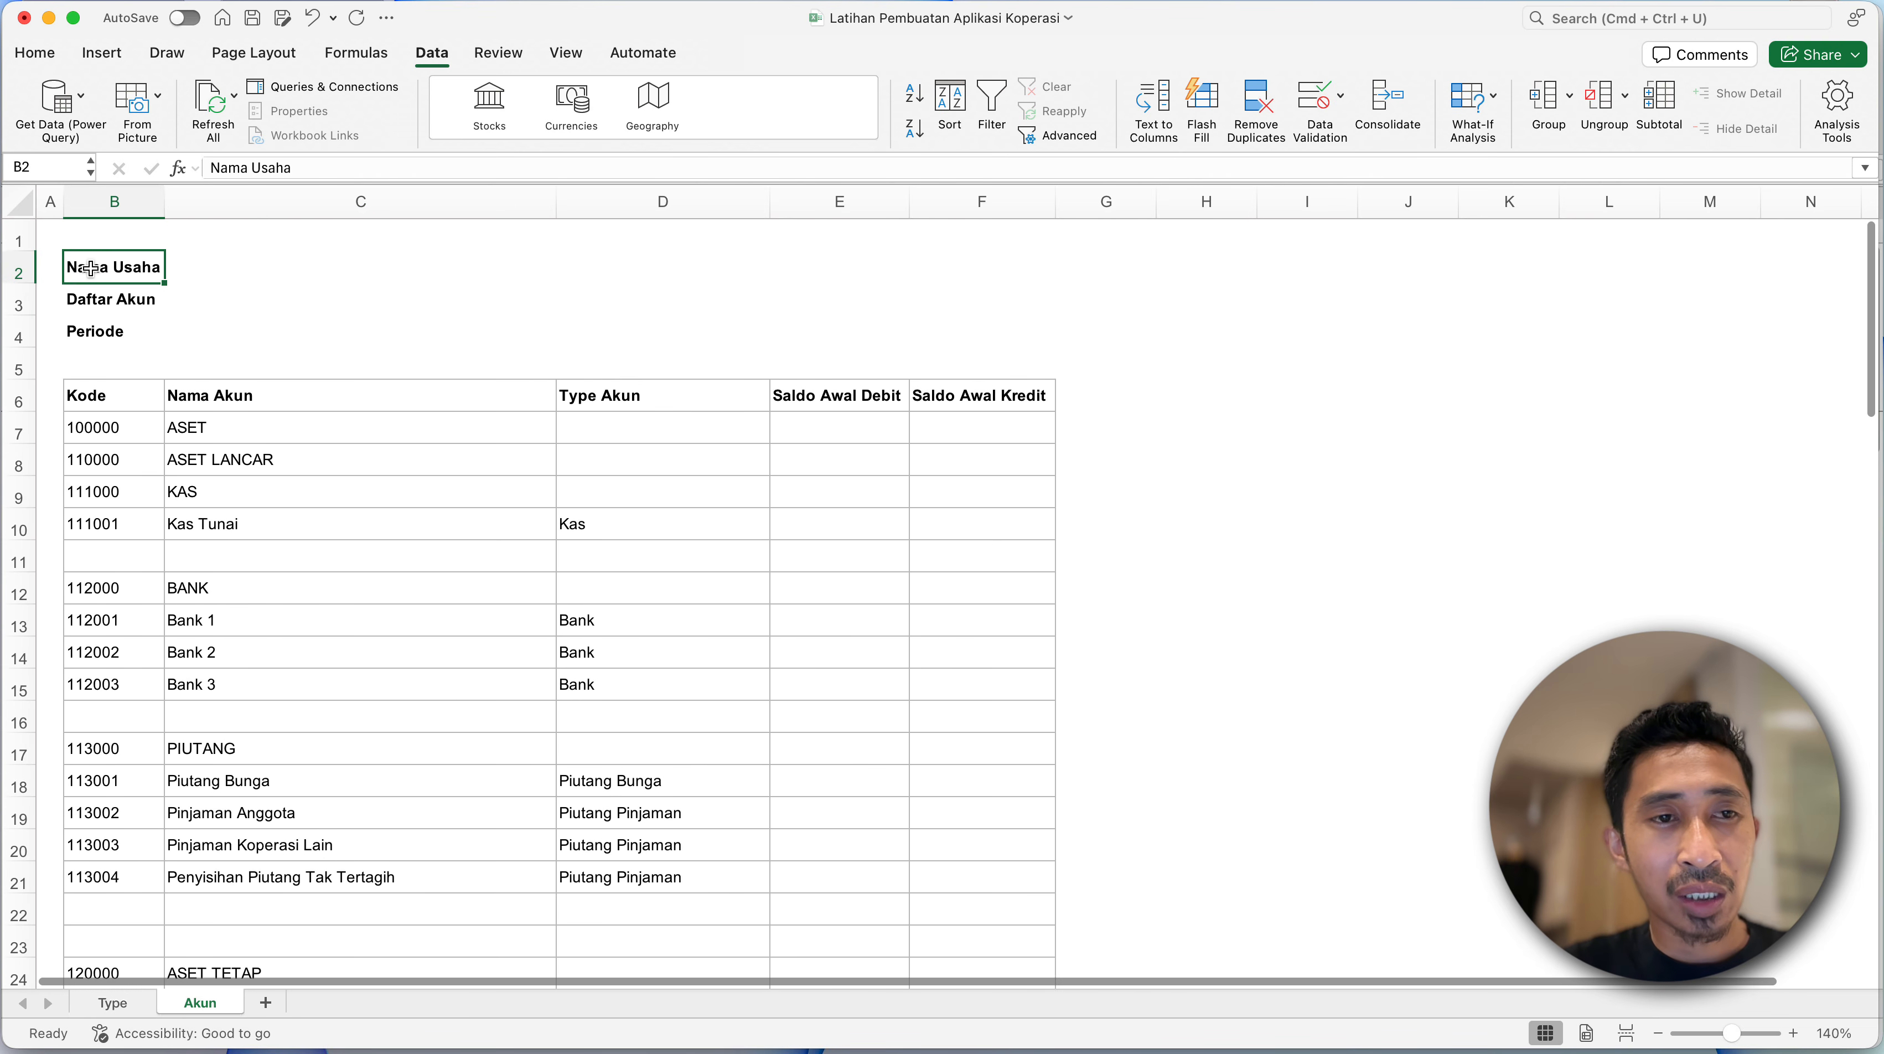
pyautogui.keyDown('shift'); pyautogui.click(997, 341); pyautogui.keyUp('shift')
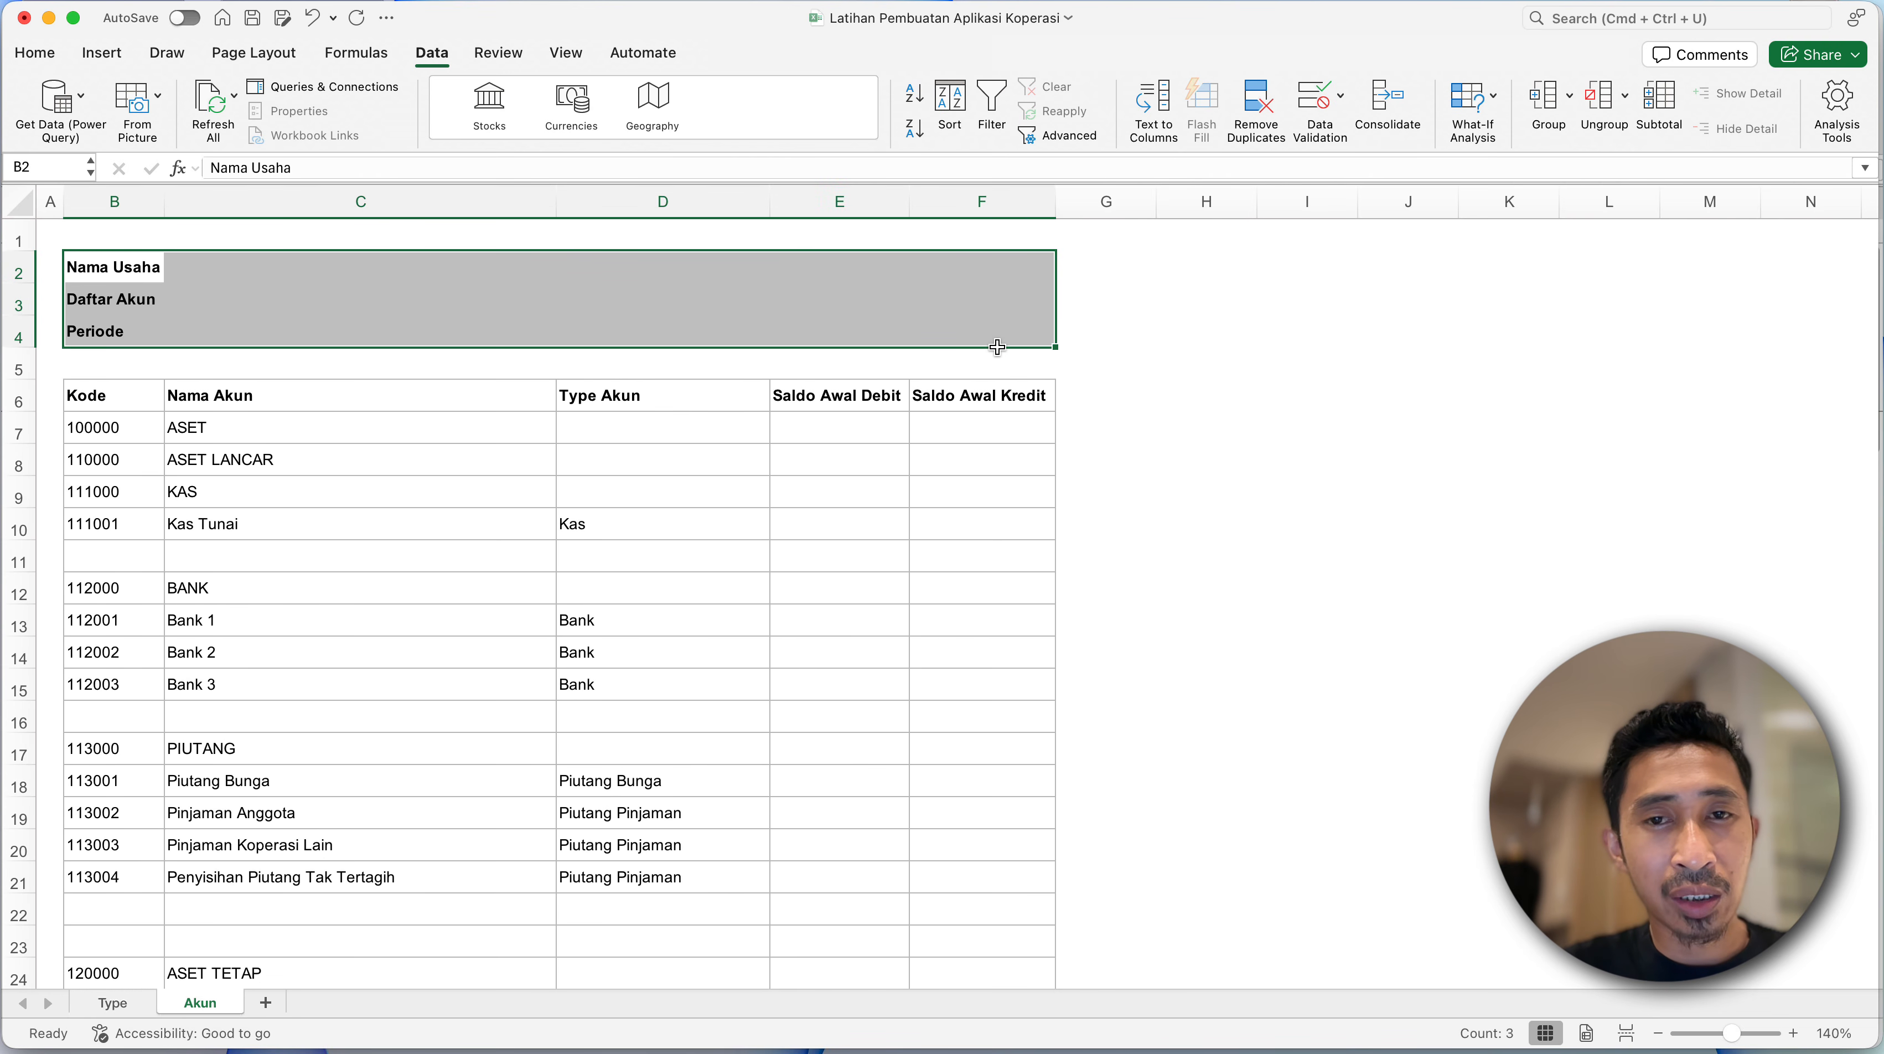
pyautogui.click(57, 60)
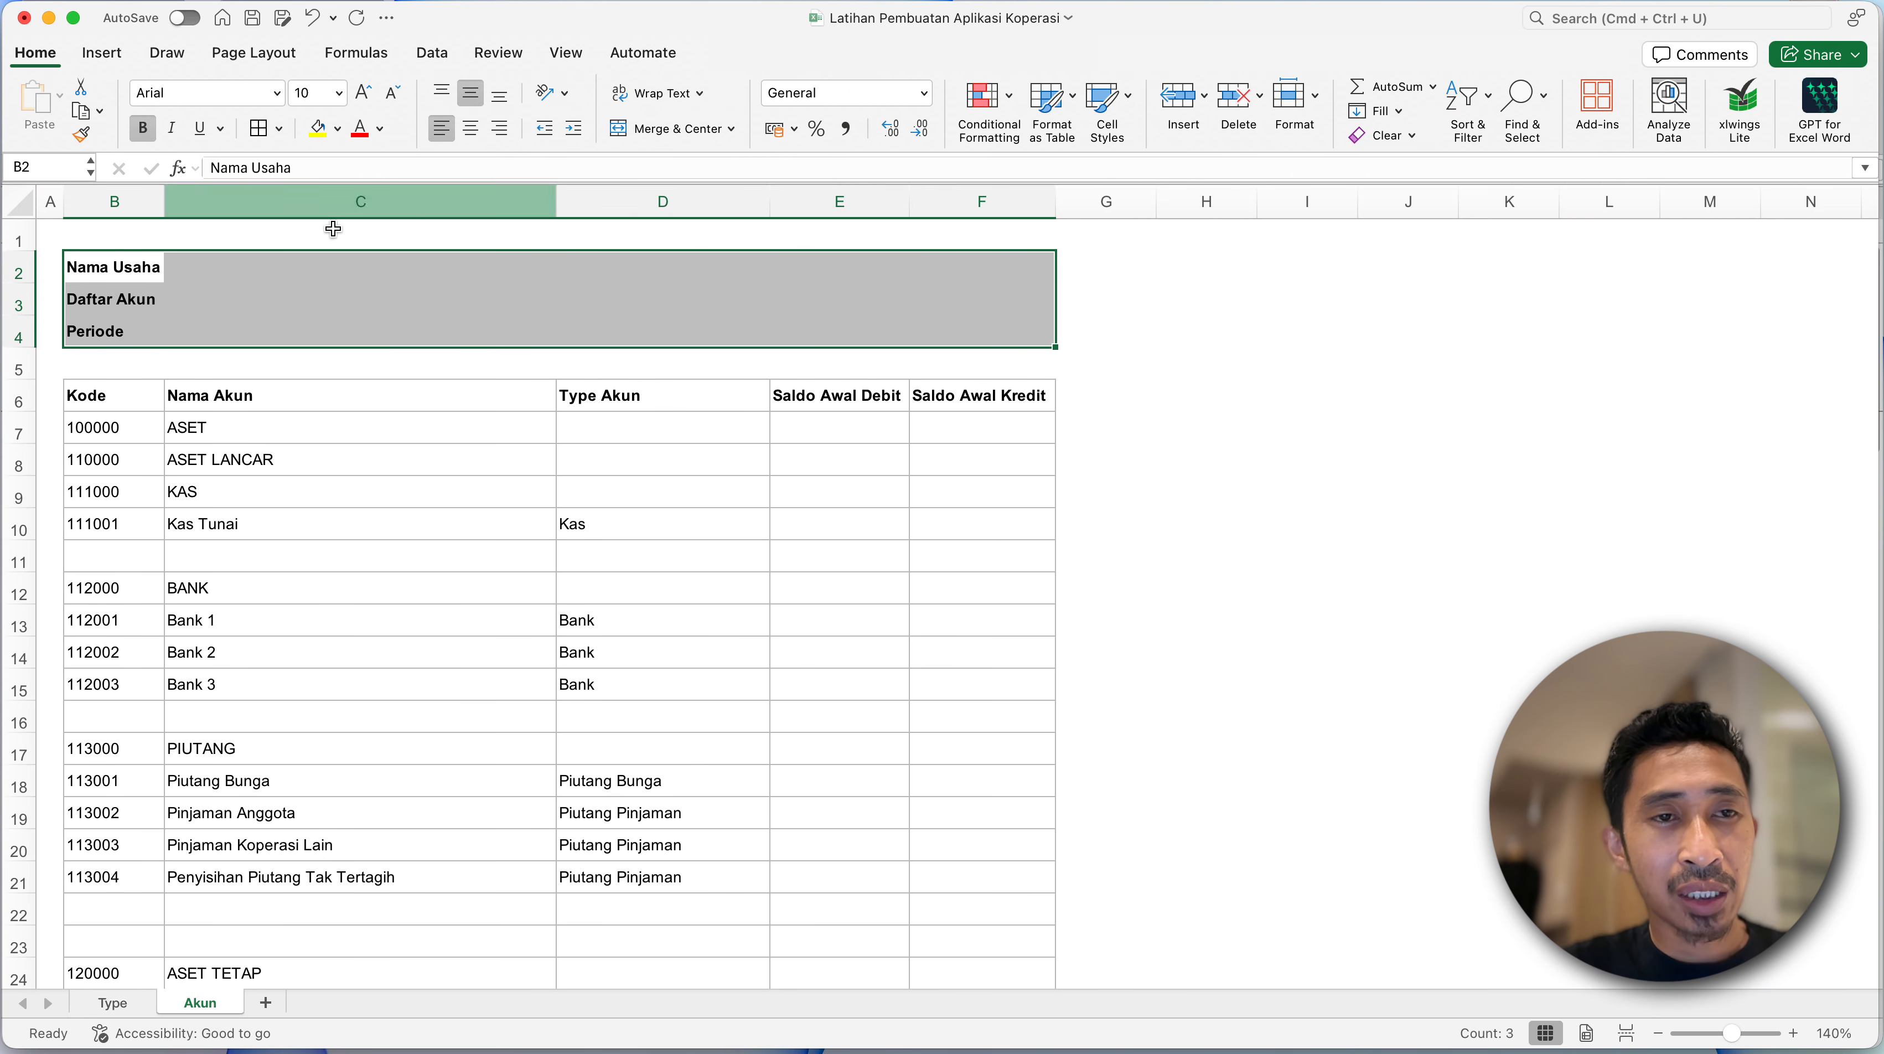
pyautogui.click(287, 131)
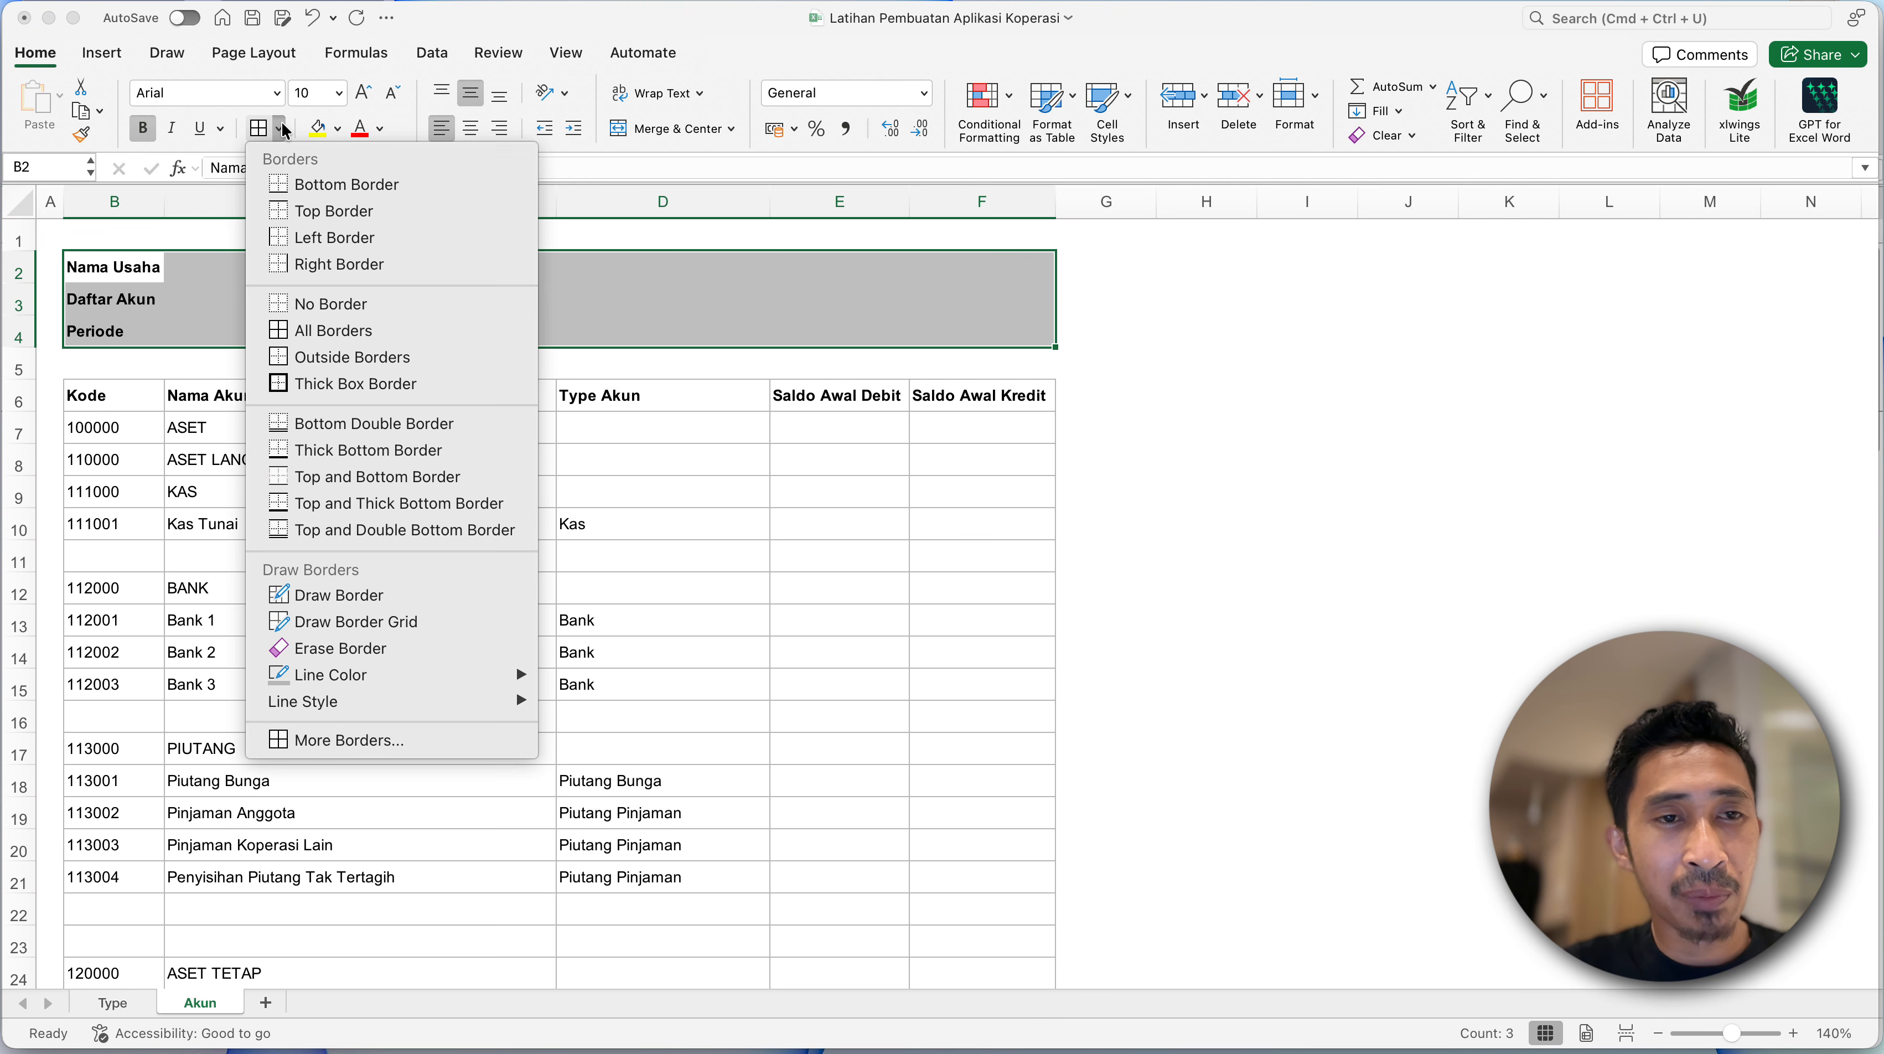
pyautogui.click(328, 357)
# - Reduce the height of empty row 5 to a narrow gap between the title block and the account table
pyautogui.click(136, 383)
pyautogui.moveTo(21, 384); pyautogui.dragTo(20, 360)
pyautogui.click(216, 467)
pyautogui.click(269, 554)
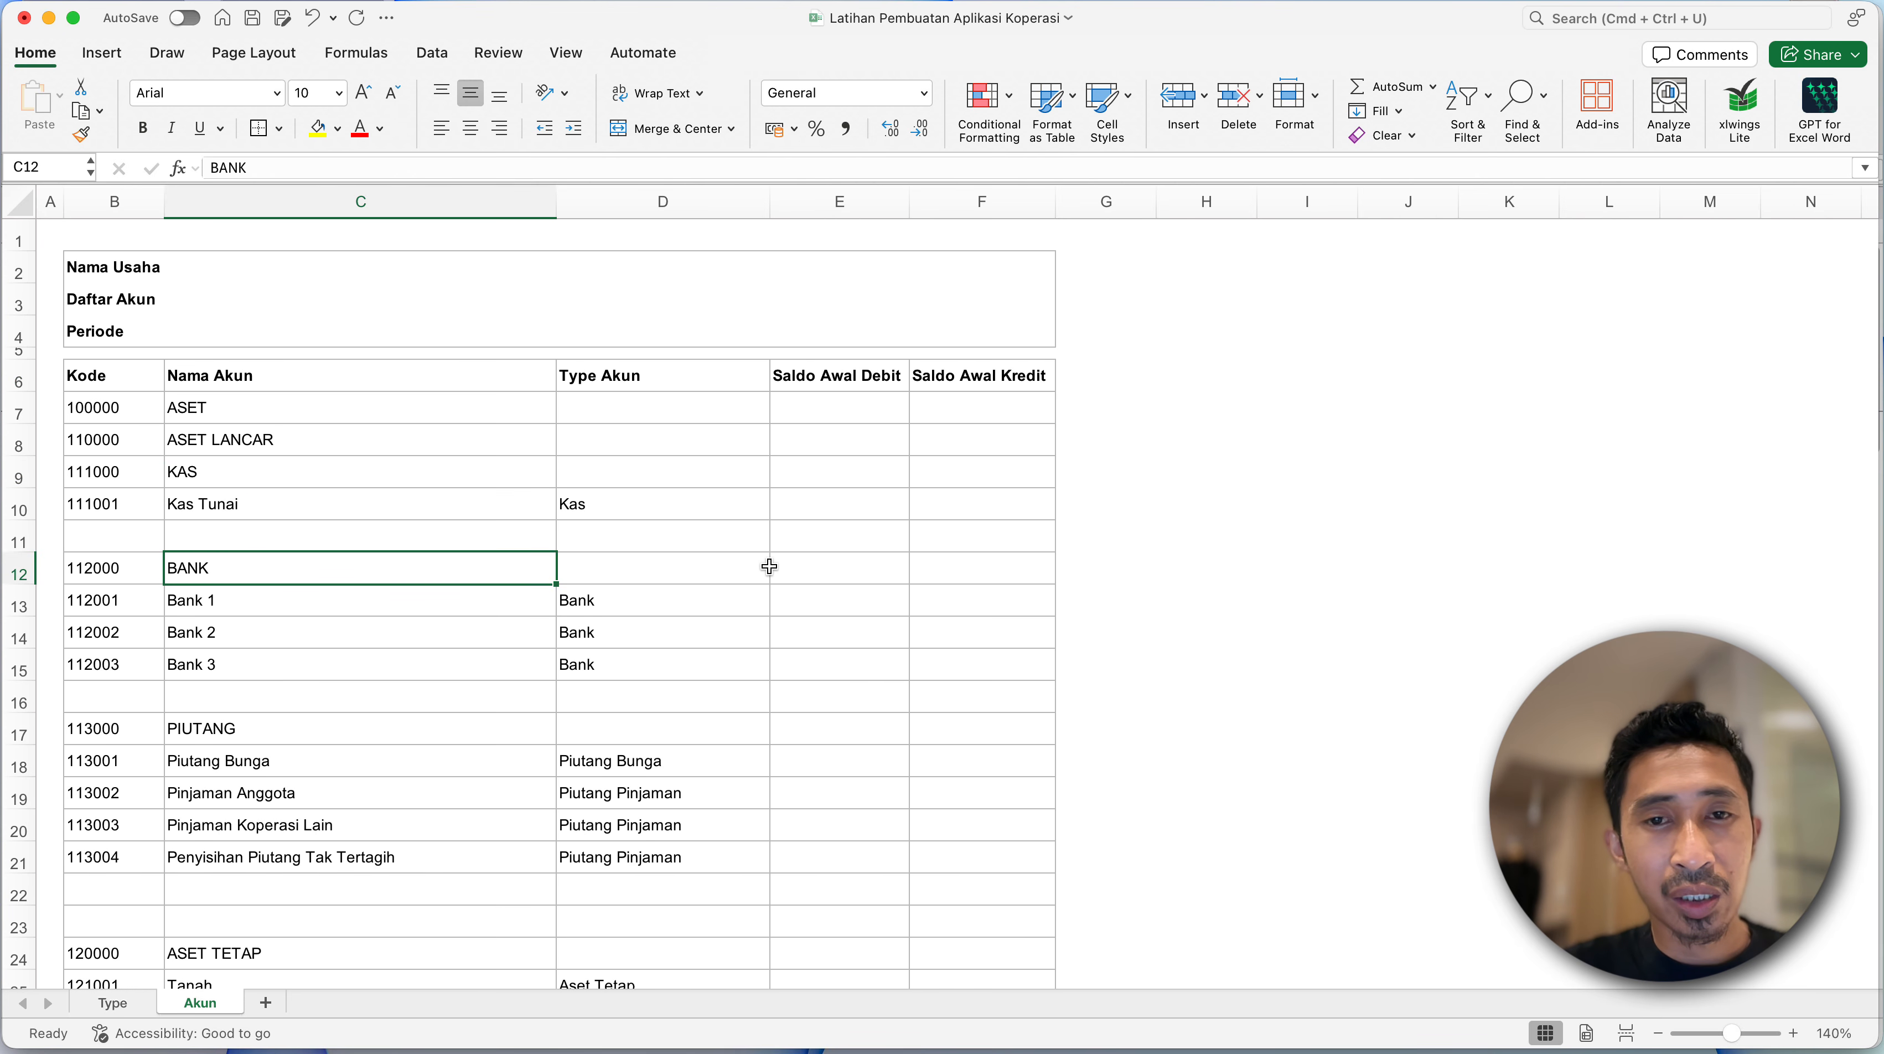
# - Review the account codes, names and types on the Akun sheet, from the ASET rows down to the 600000 group
pyautogui.click(1025, 403)
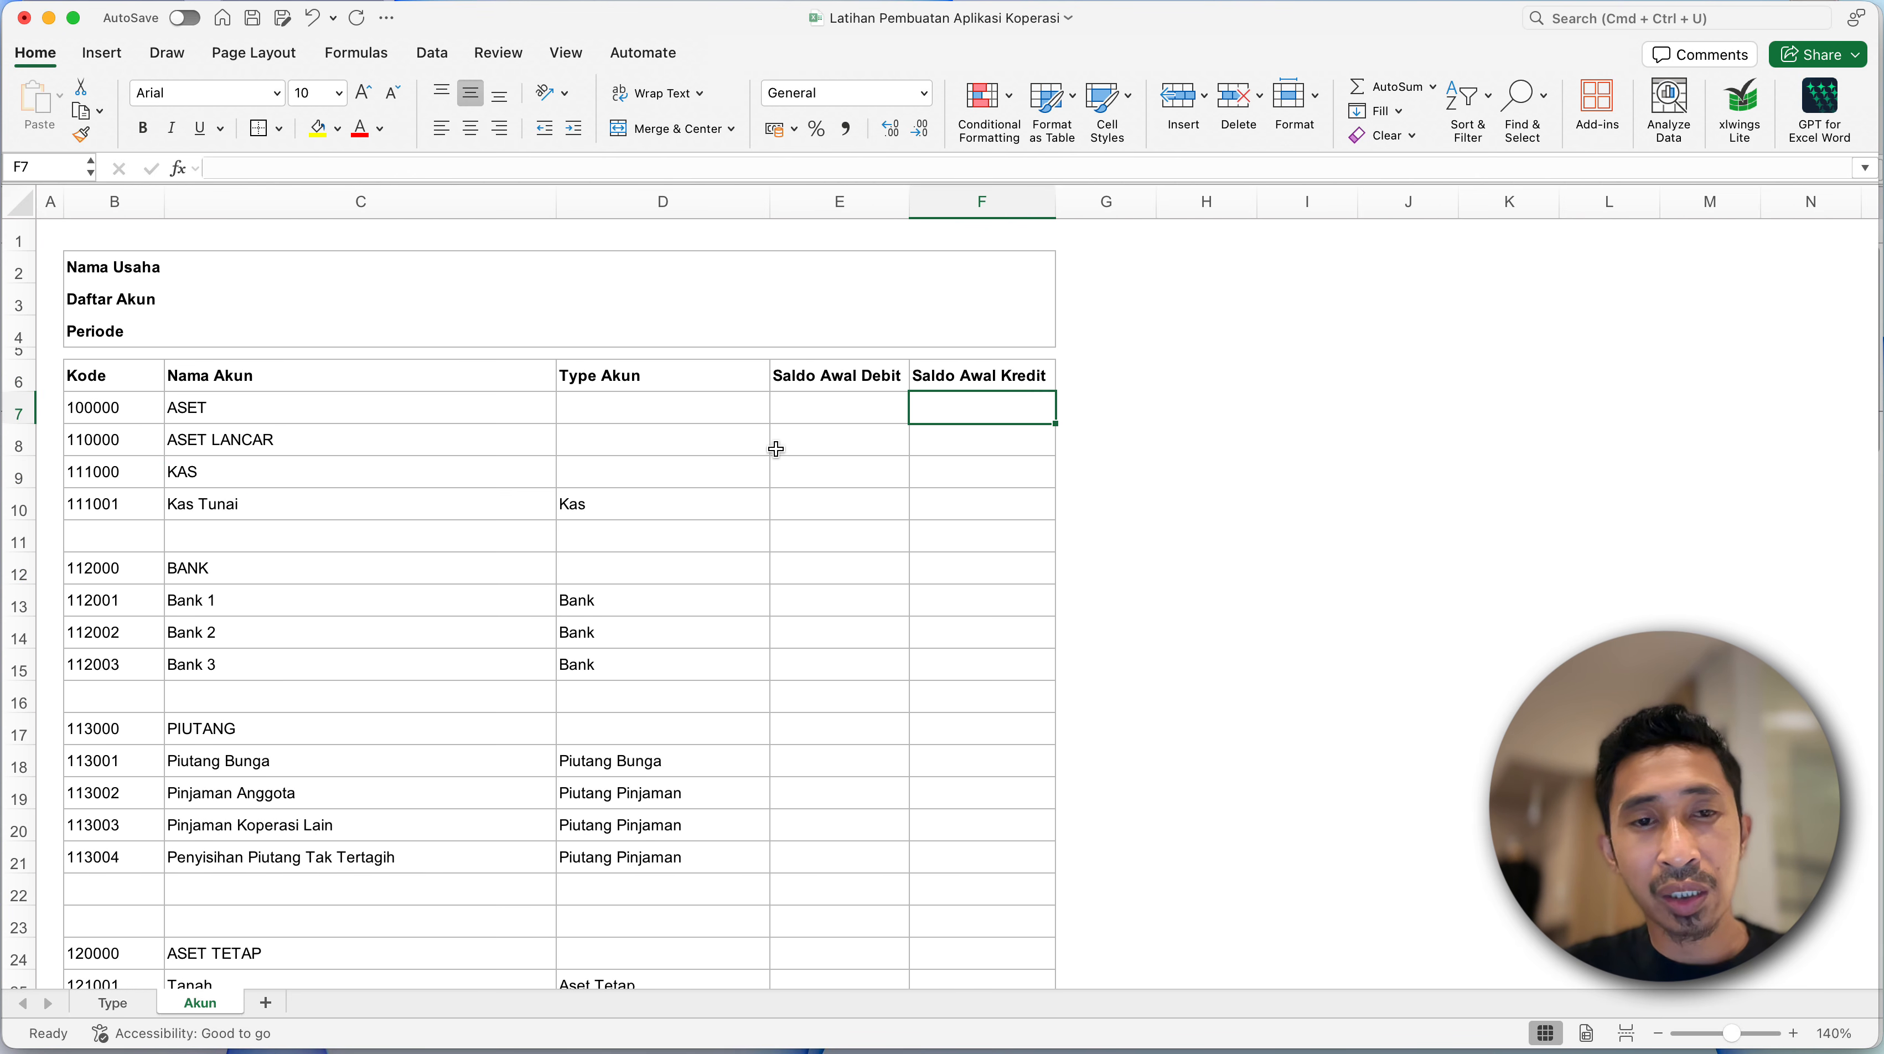
pyautogui.click(263, 600)
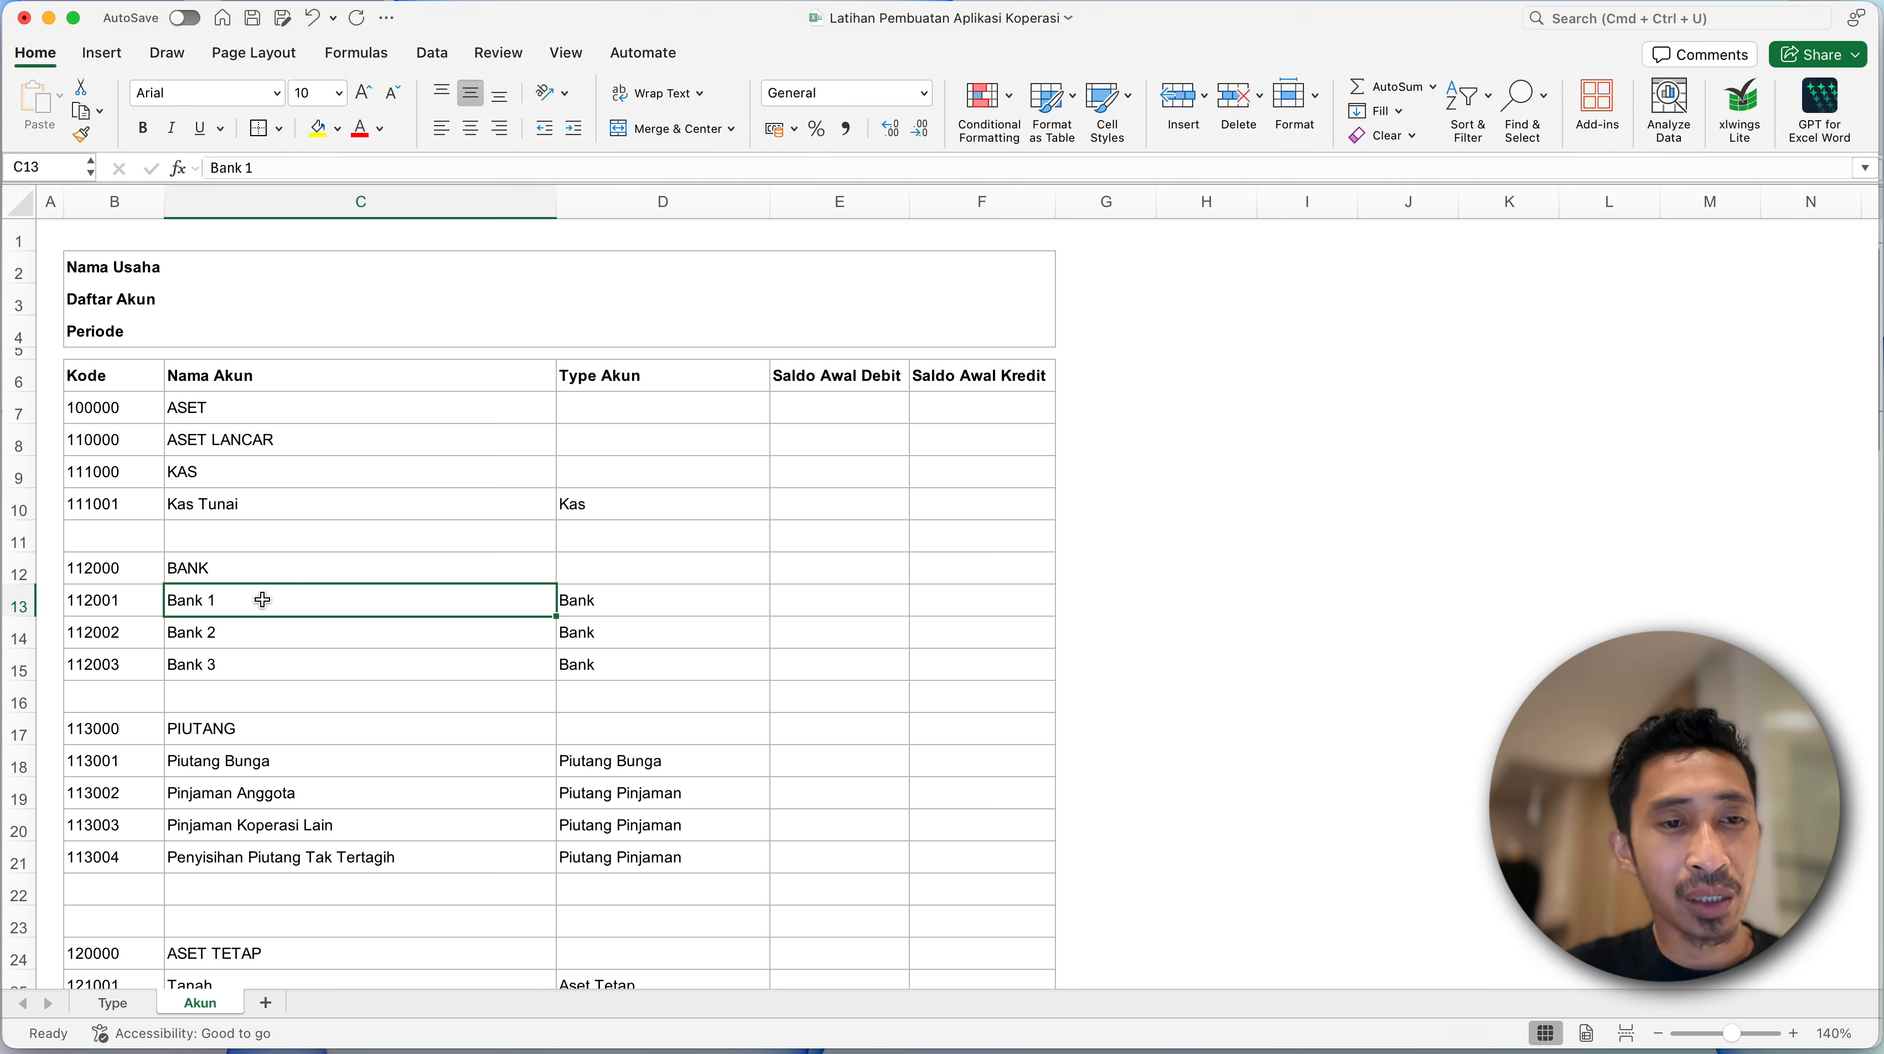
pyautogui.click(196, 571)
pyautogui.click(104, 566)
pyautogui.scroll(-6, 107, 565)
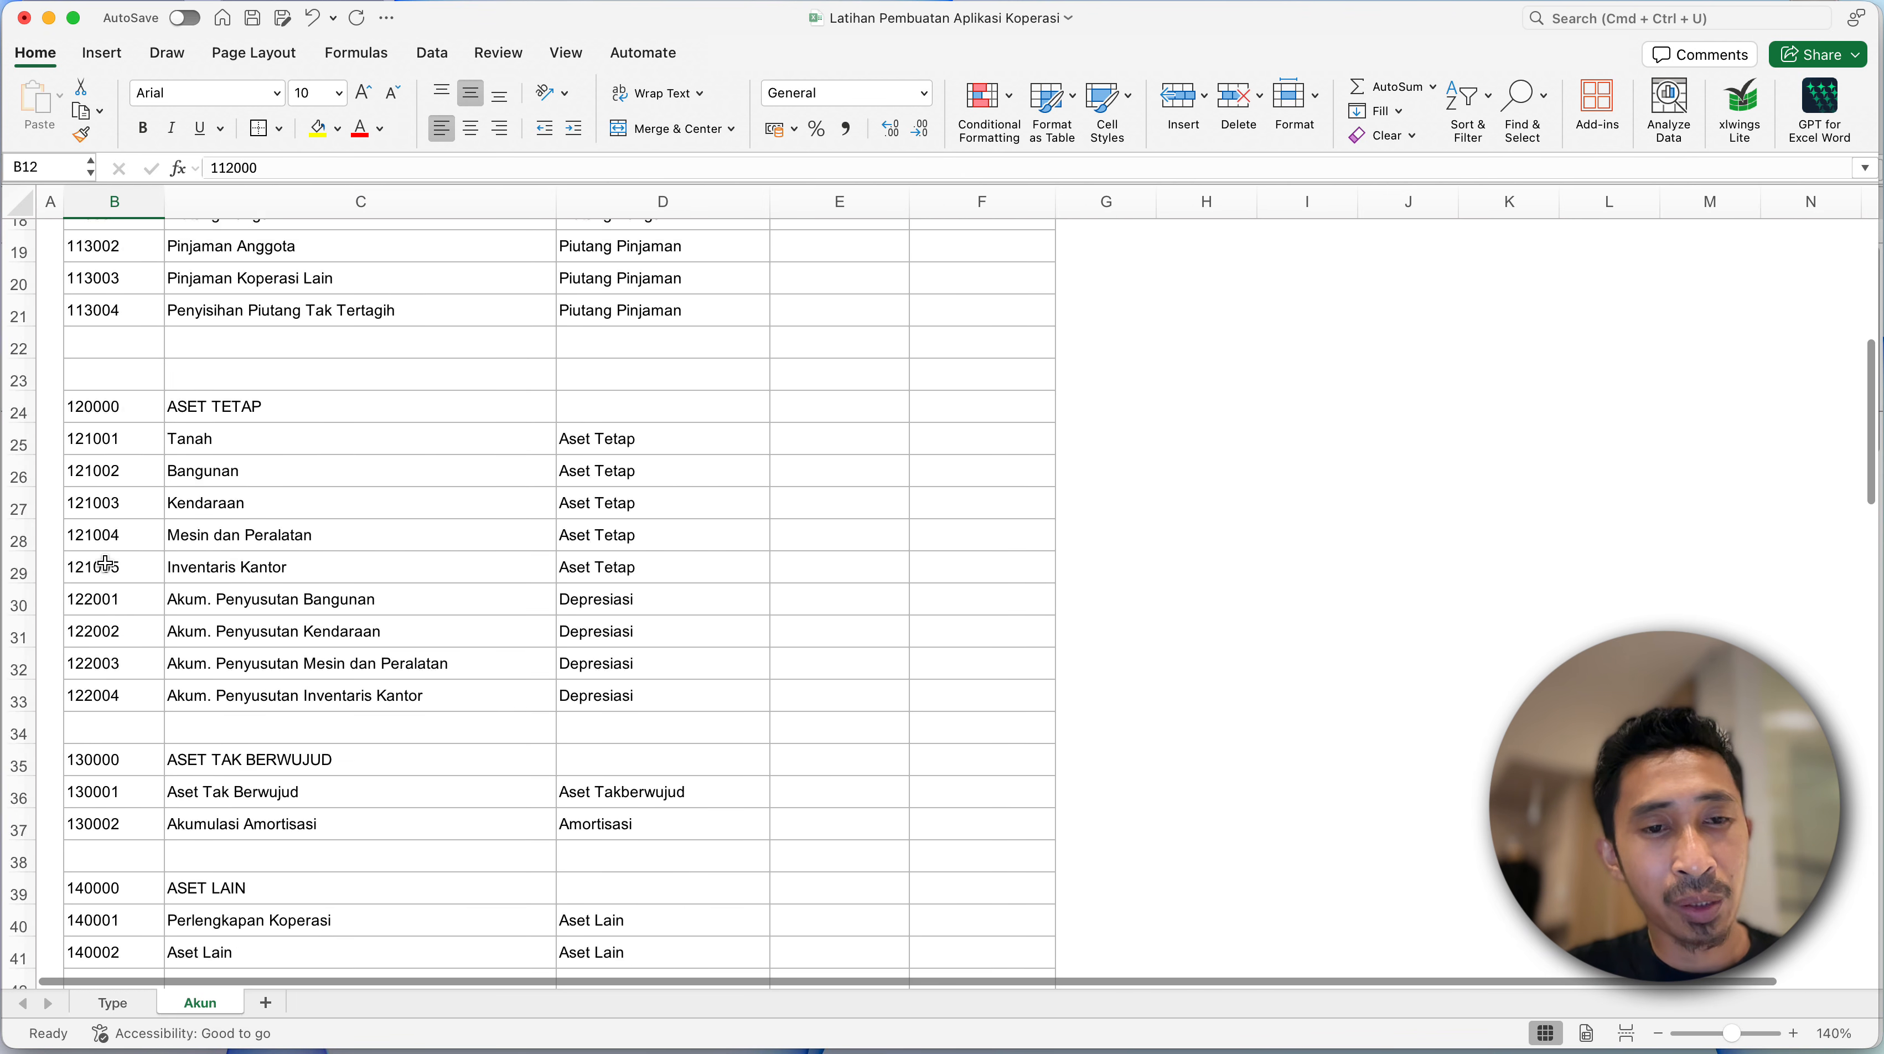
pyautogui.scroll(-12, 107, 565)
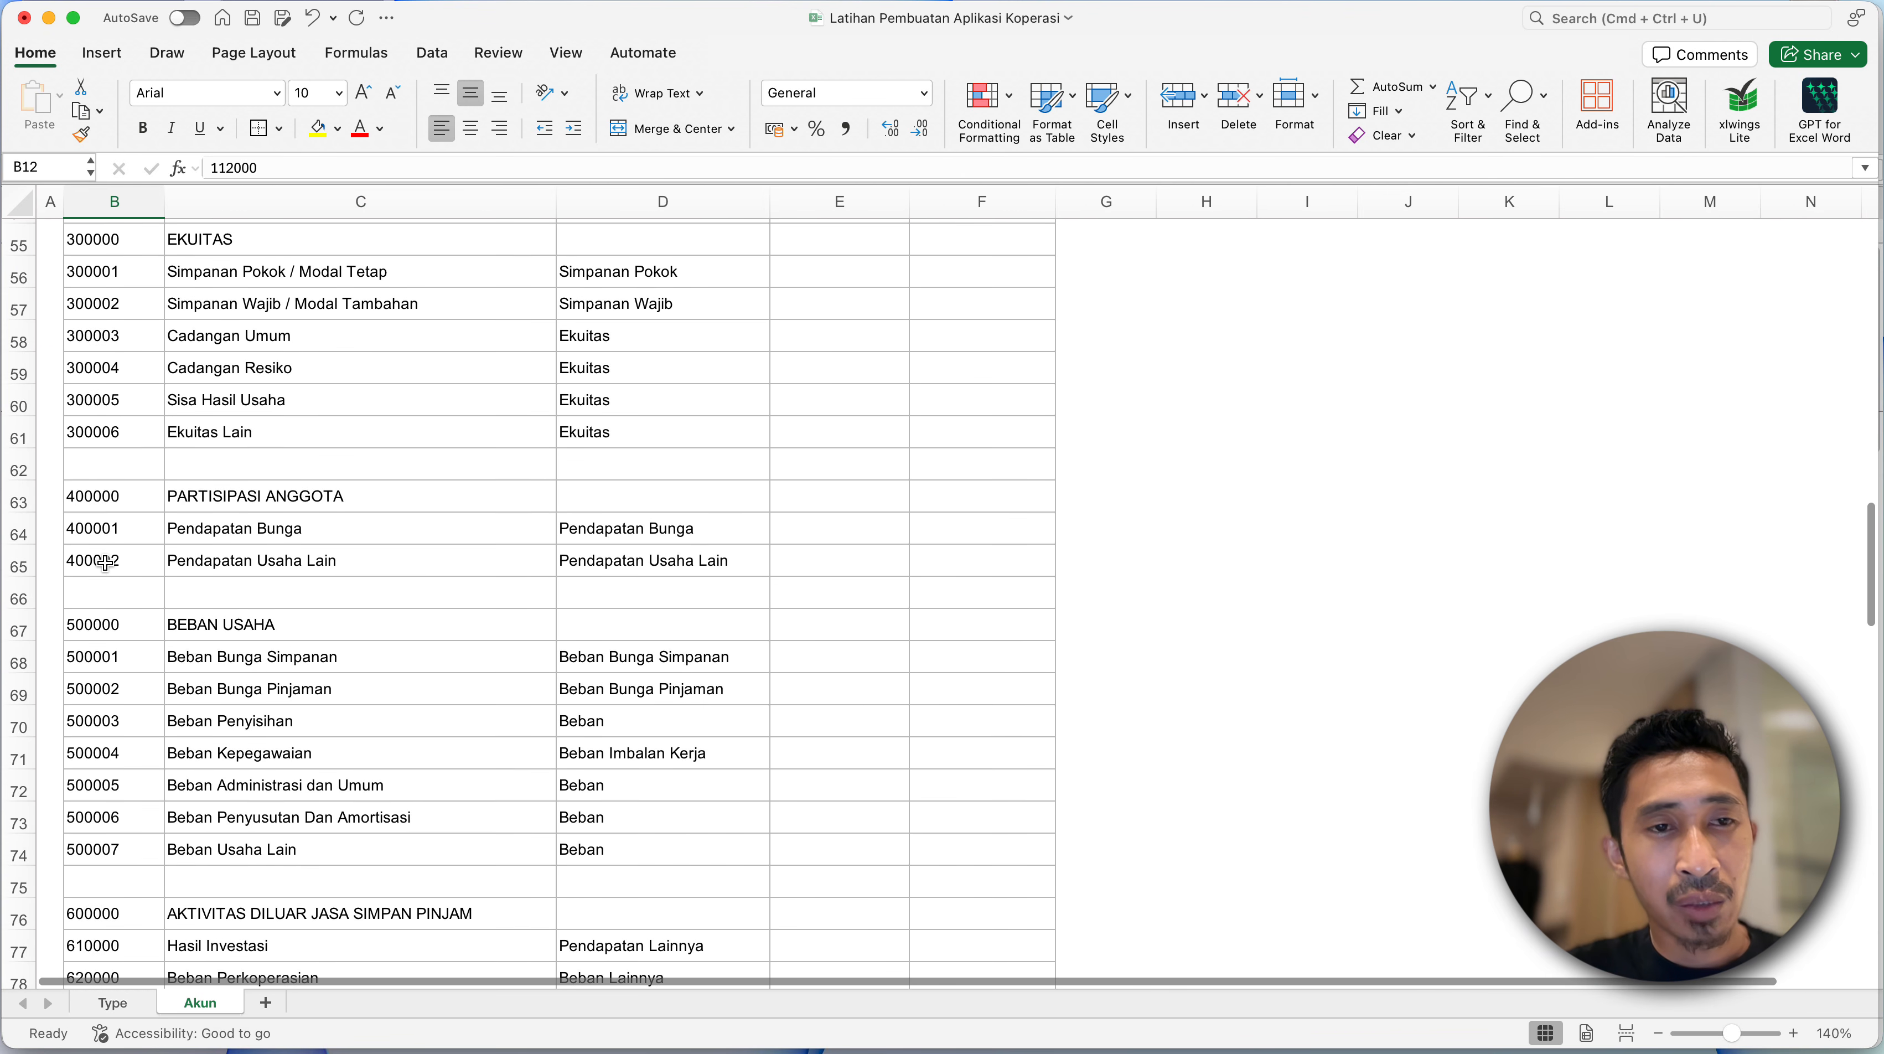
# - Switch to the Smart Accounting Finance (S.A.F) Koperasi SP workbook and go through its MENU sheet to the ANGGOTA member list
pyautogui.hotkey('ctrl', 'Down')
pyautogui.click(741, 713)
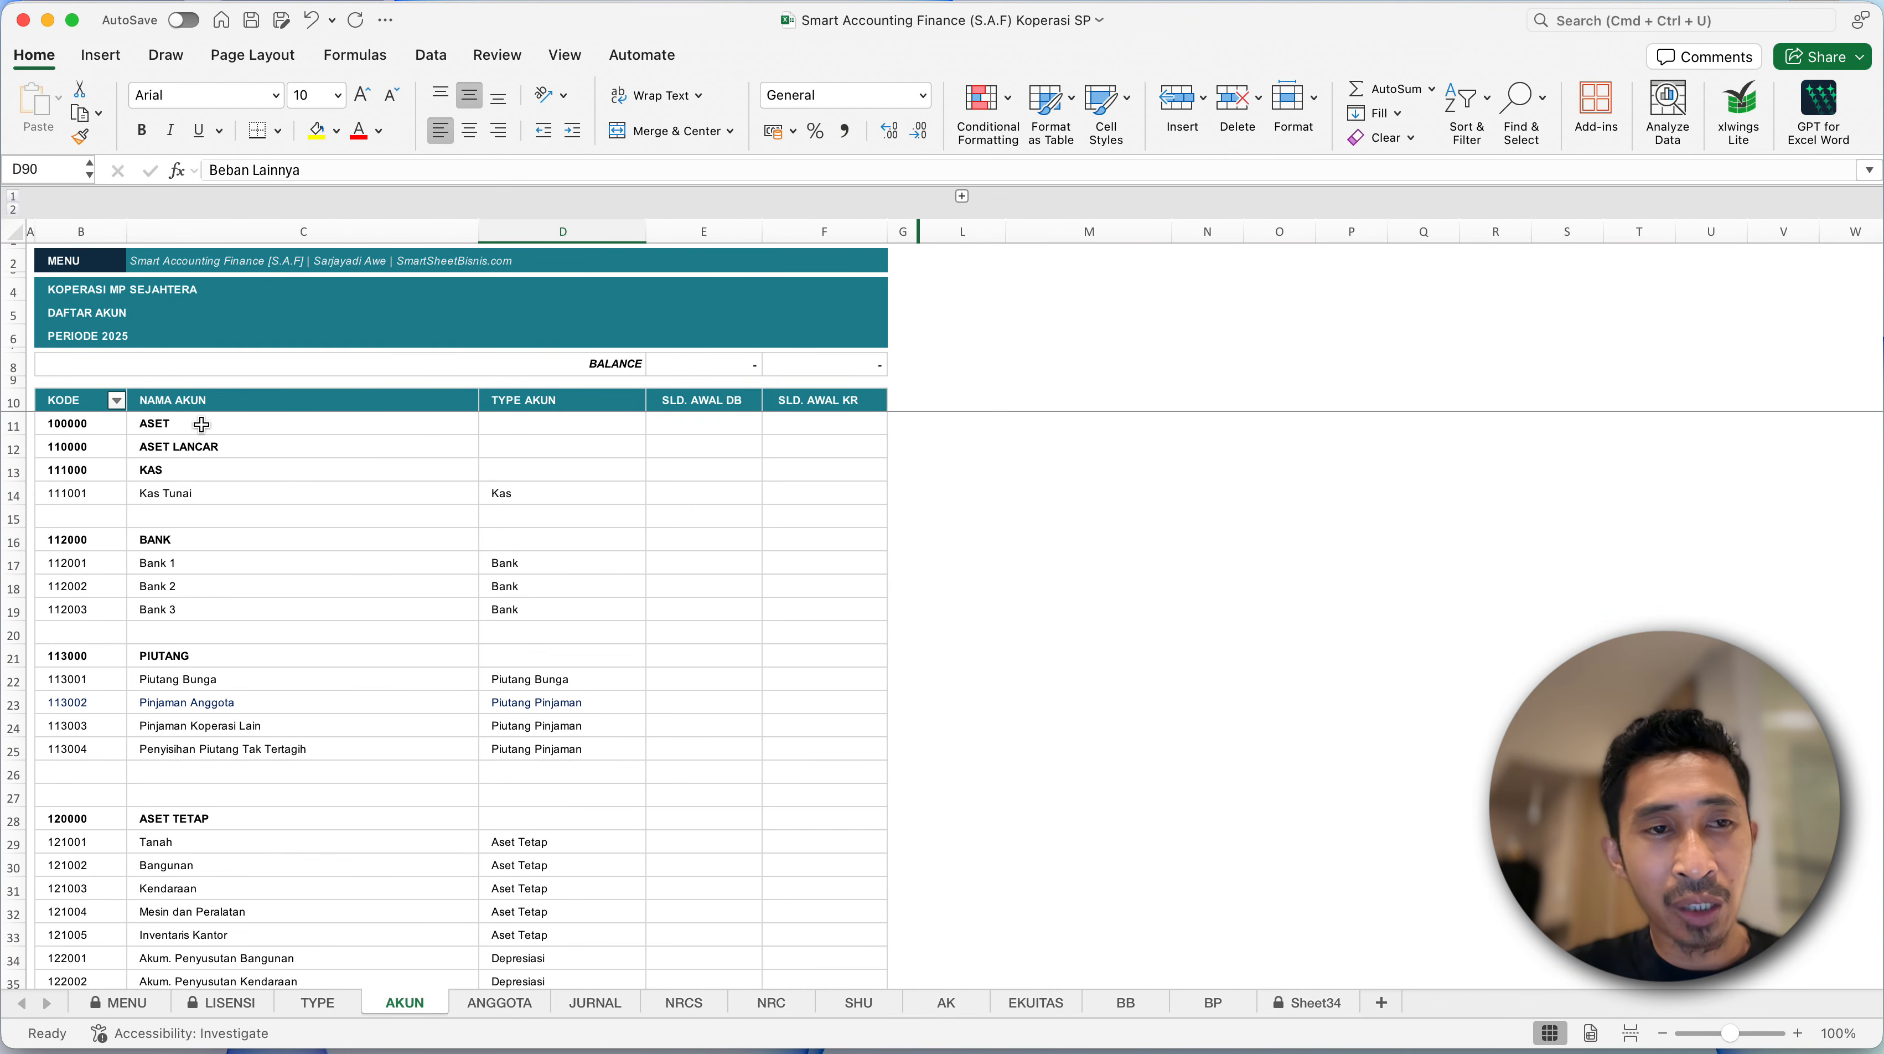
pyautogui.click(96, 279)
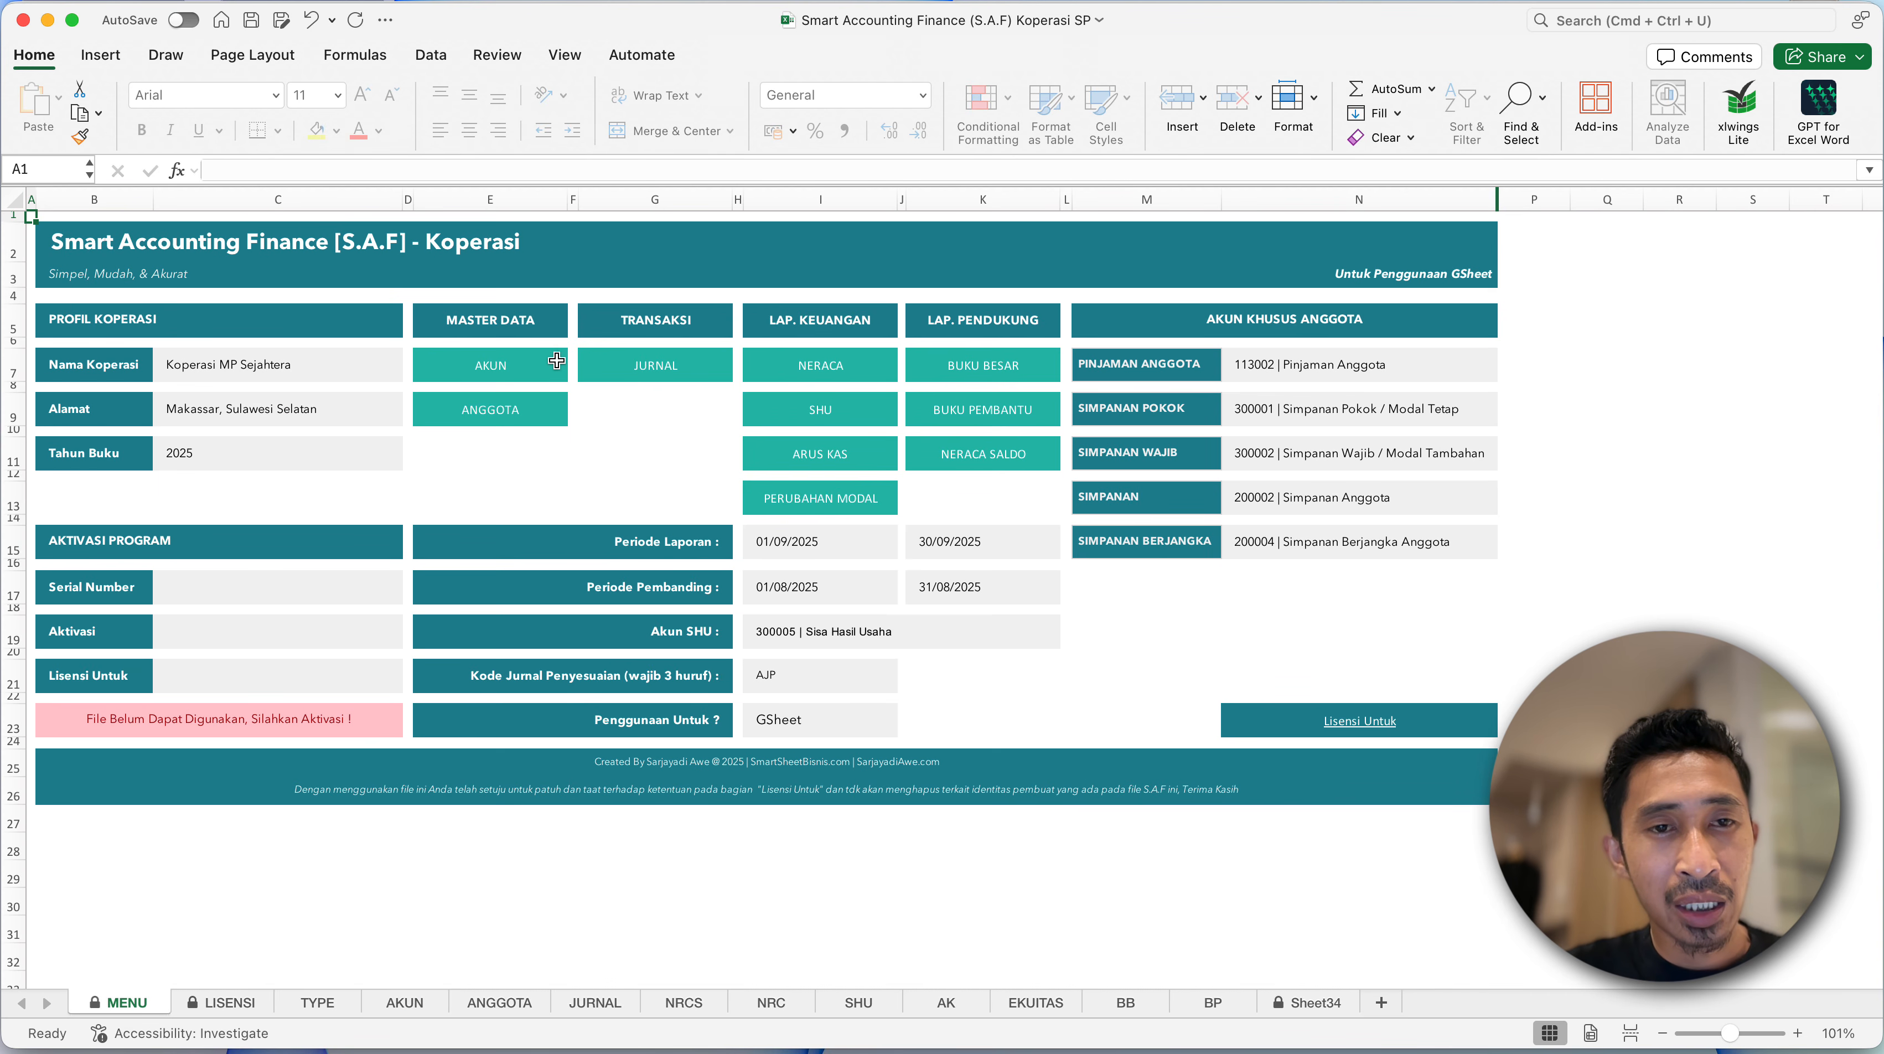
pyautogui.click(538, 366)
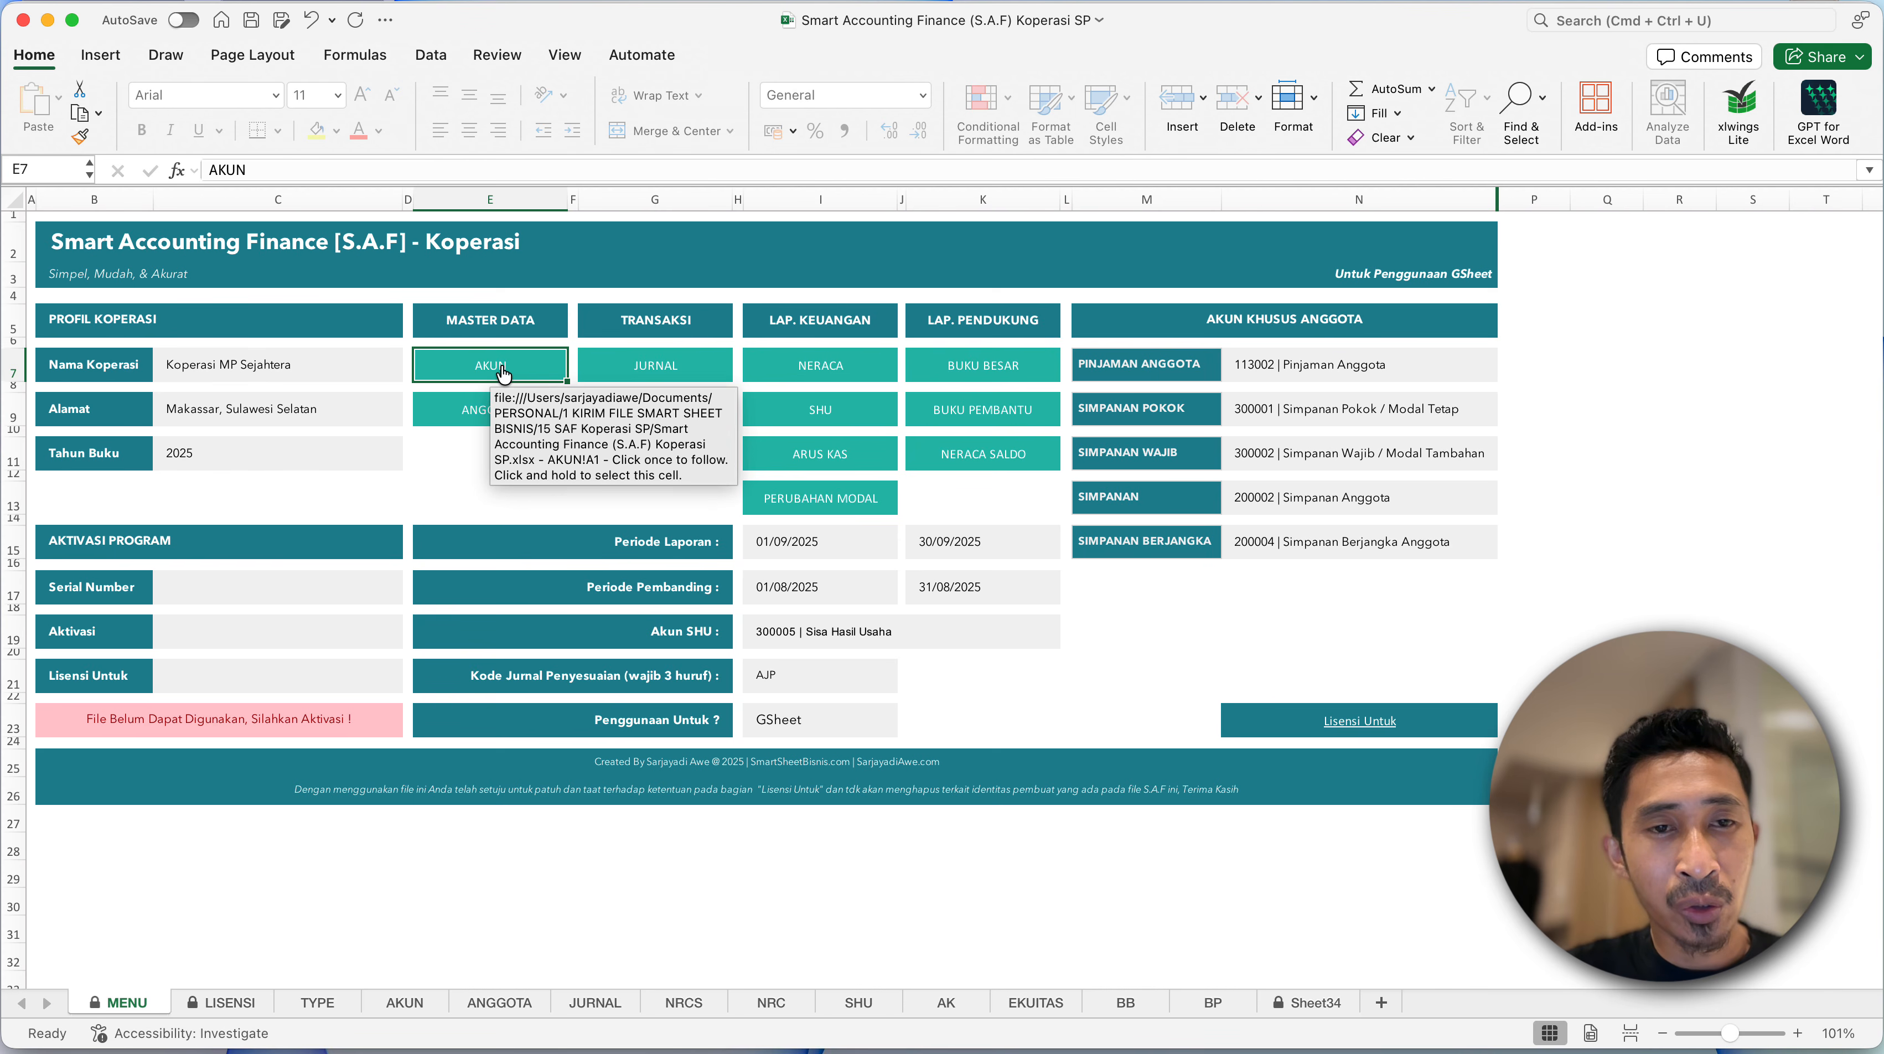
pyautogui.click(485, 413)
# - Examine the ANGGOTA table's layout: Keterangan, Pinjaman Anggota, Simpanan Pokok, Simpanan Wajib, Simpanan and Simpanan Berjangka columns
pyautogui.click(309, 435)
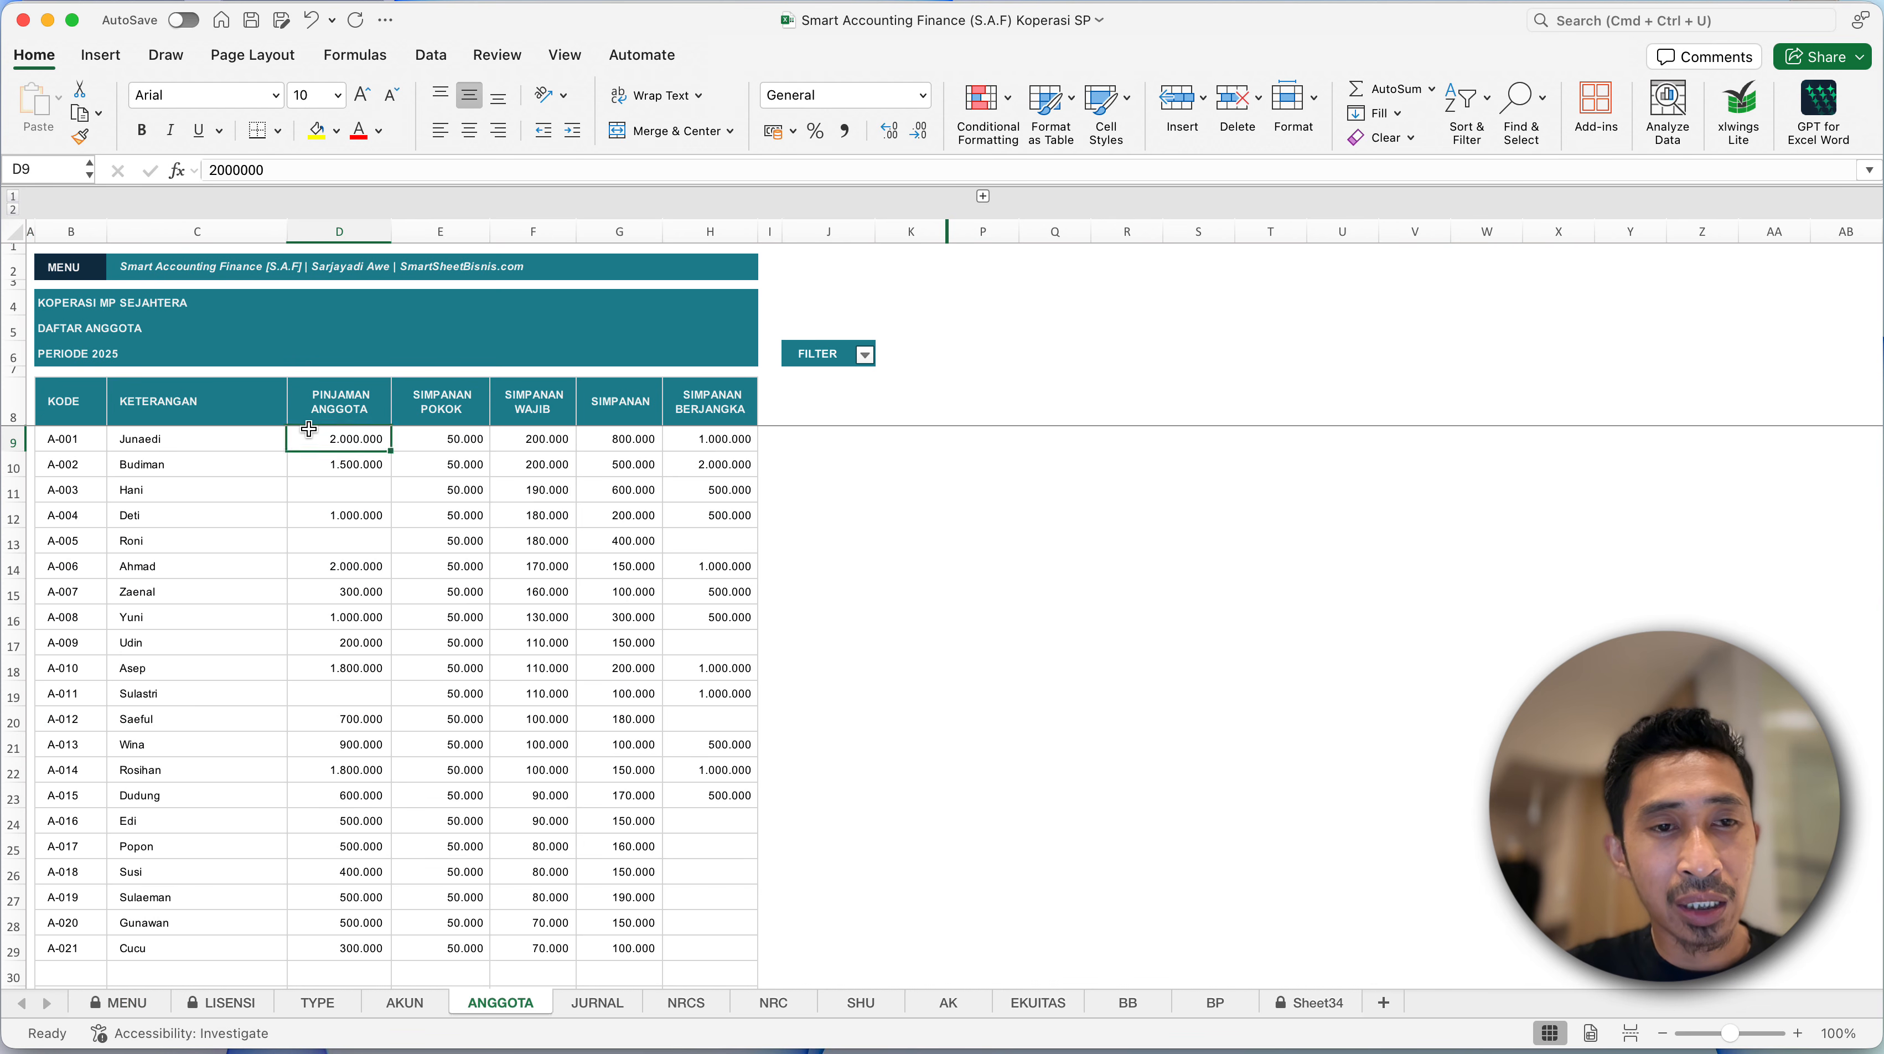
pyautogui.scroll(-10, 309, 429)
pyautogui.scroll(10, 309, 428)
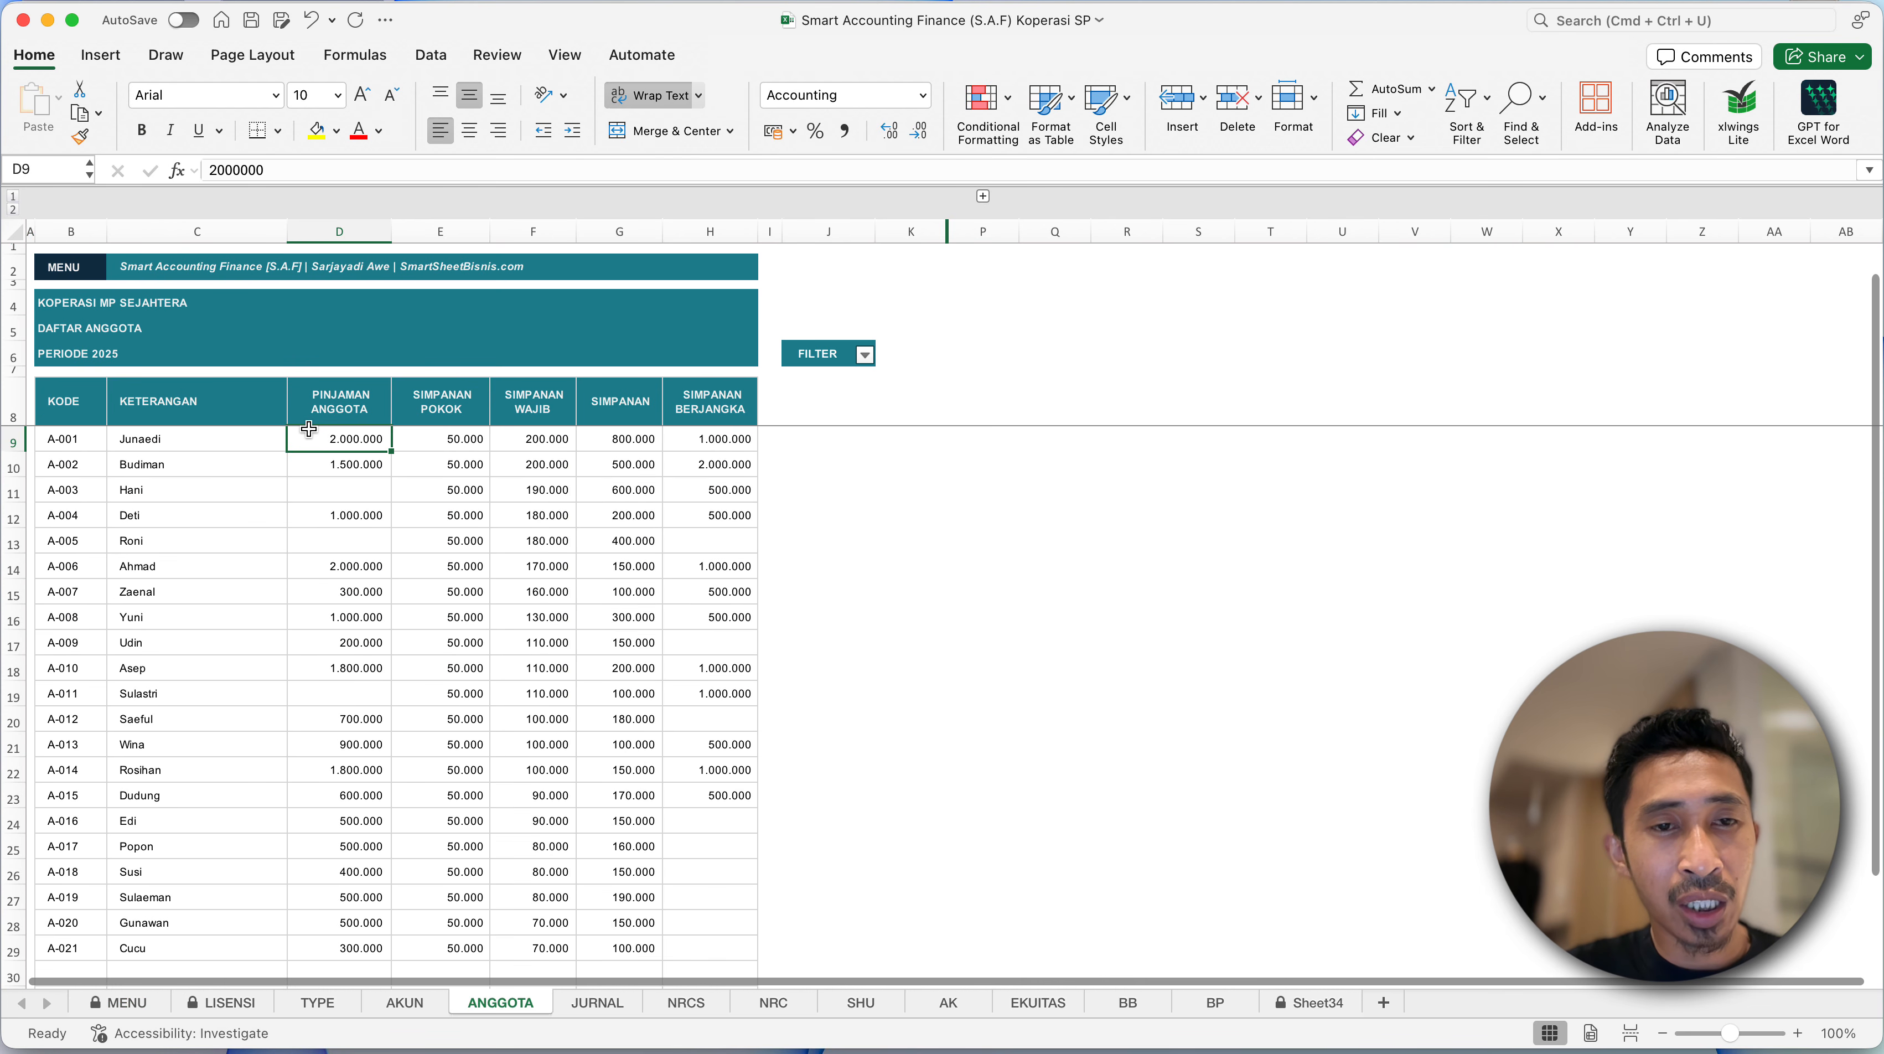
pyautogui.click(361, 464)
pyautogui.click(348, 407)
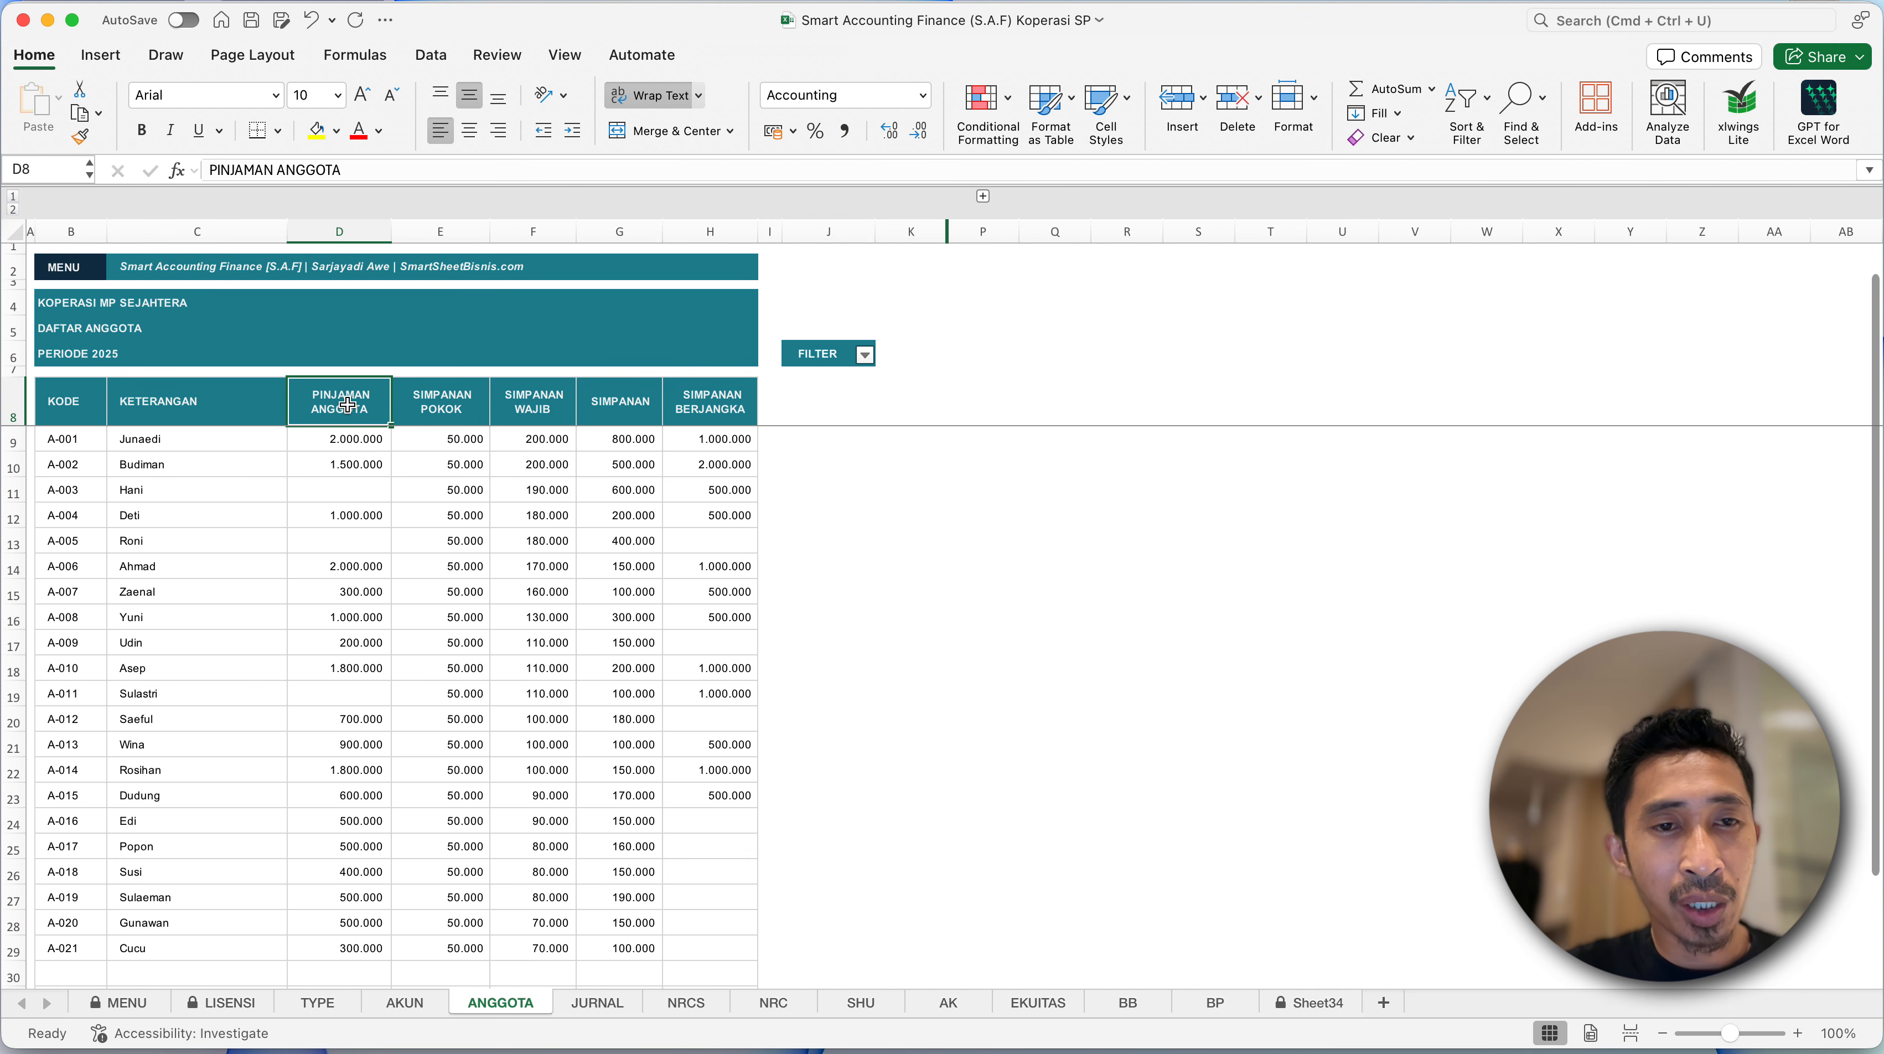
pyautogui.click(472, 417)
pyautogui.click(514, 413)
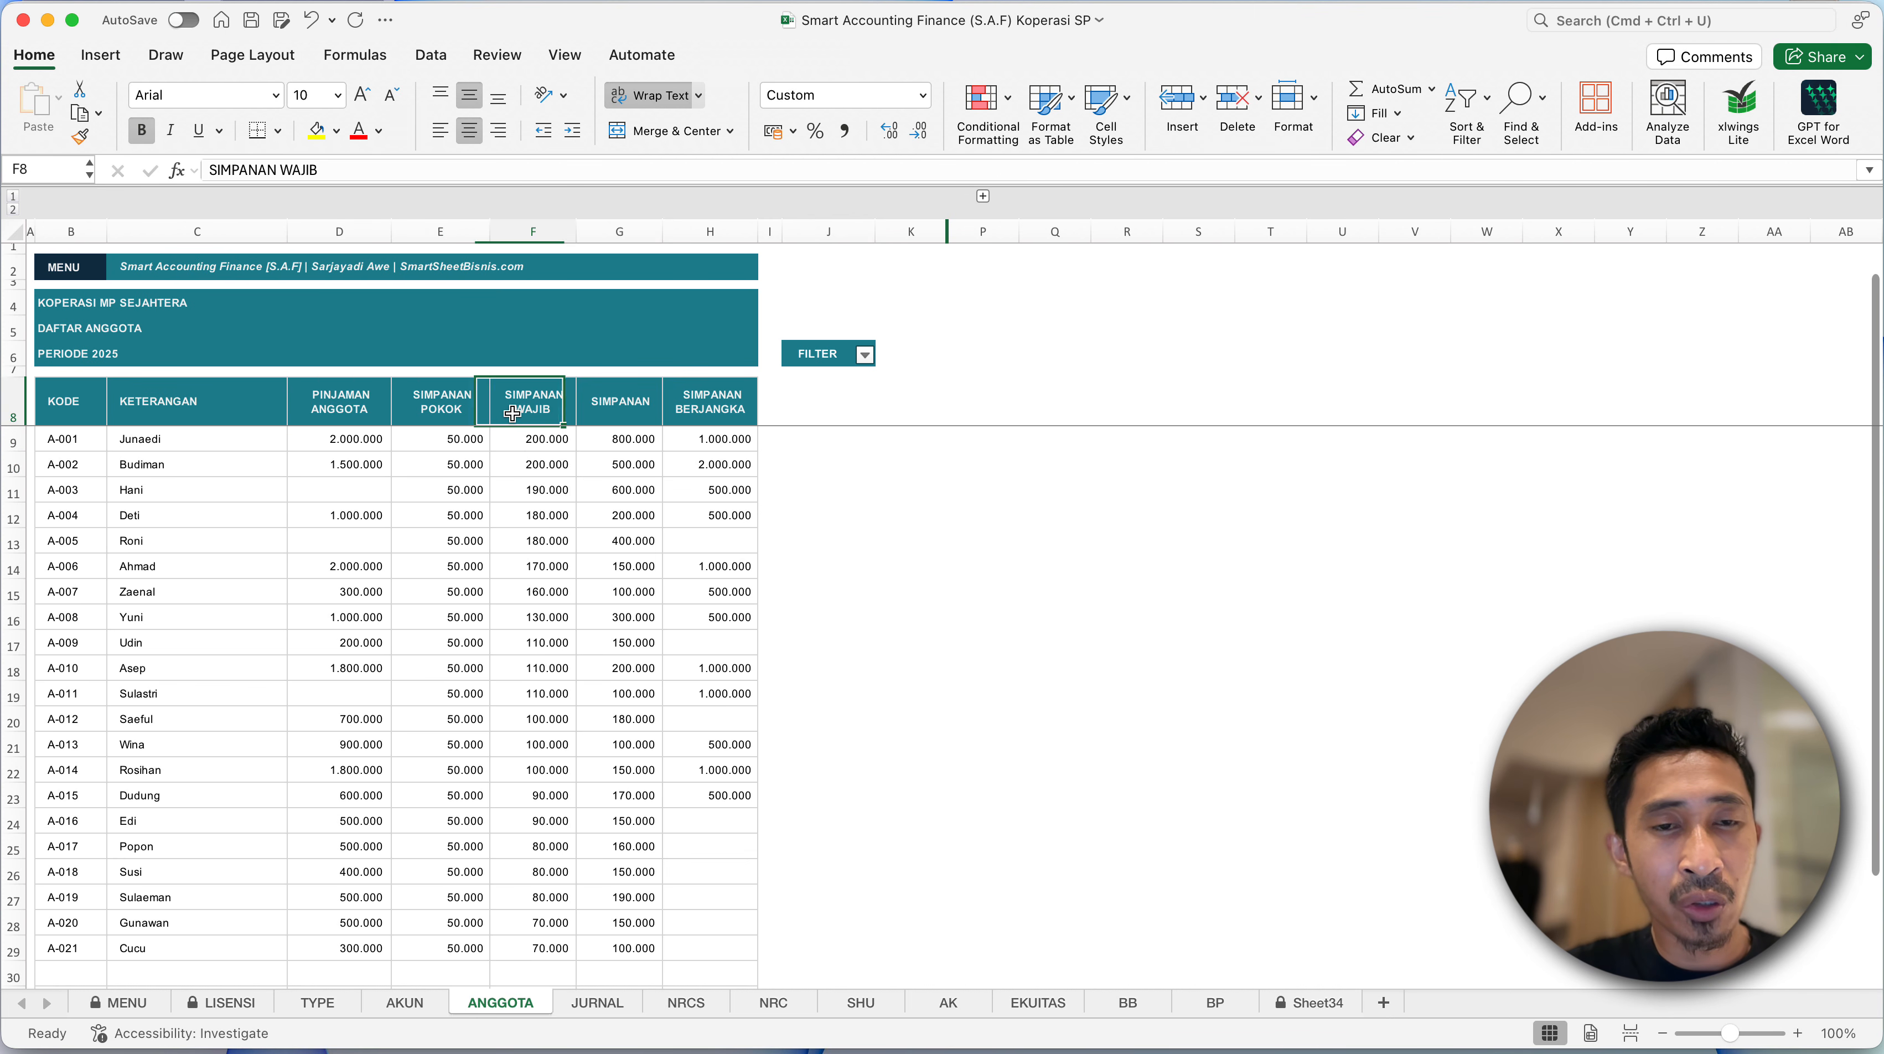
pyautogui.click(602, 422)
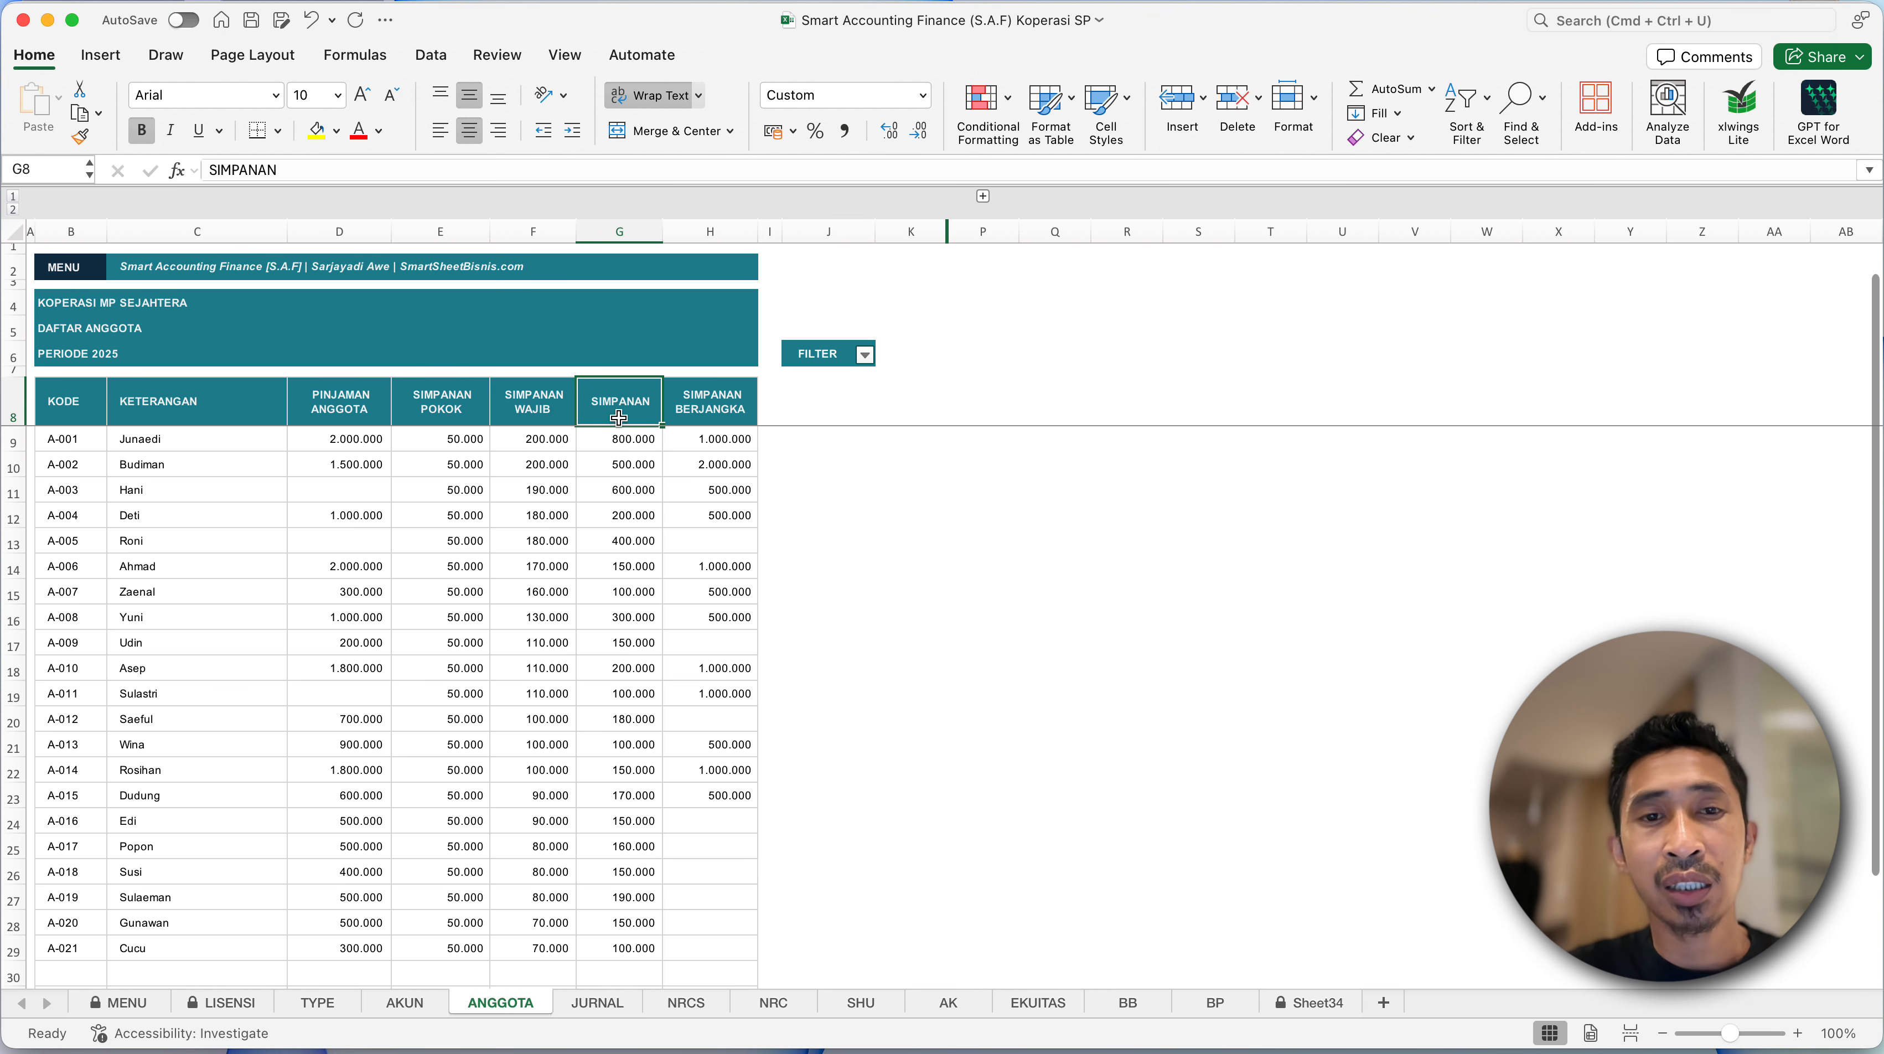
pyautogui.click(719, 430)
pyautogui.click(264, 429)
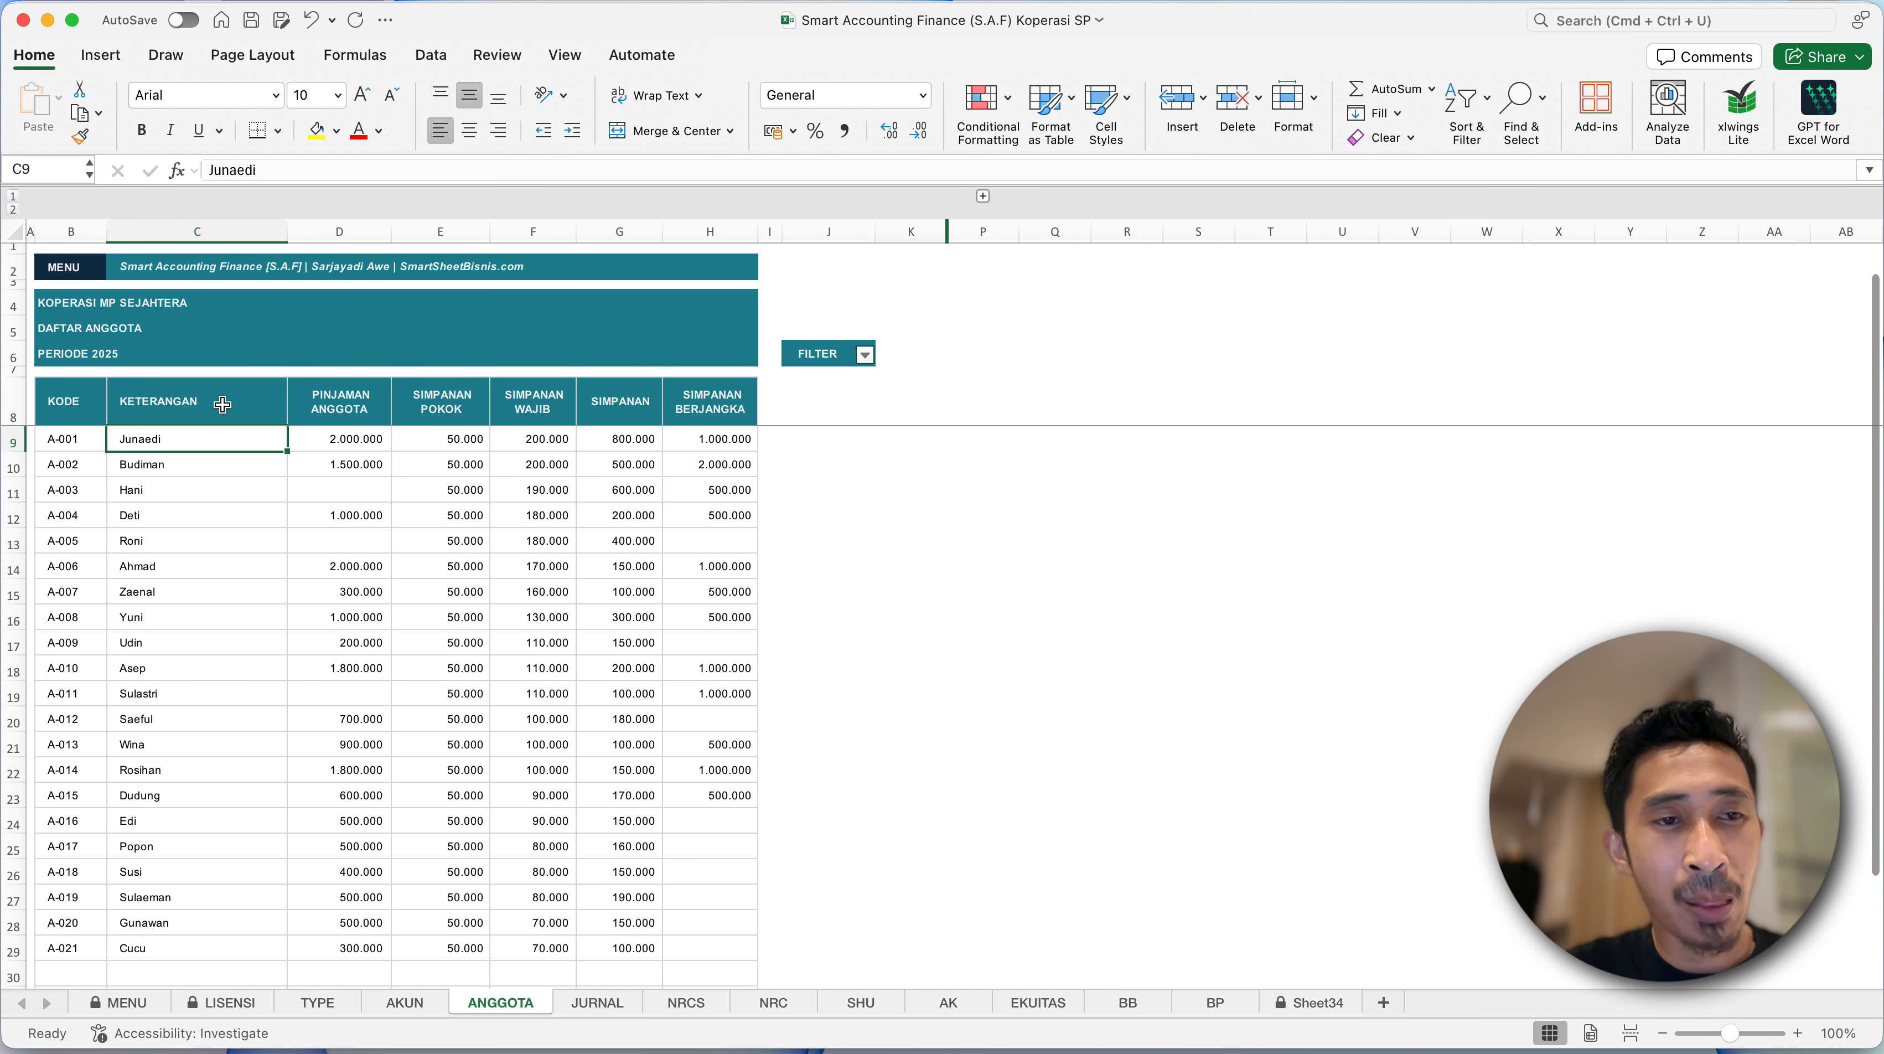
pyautogui.click(220, 403)
# - Switch back to the Latihan Pembuatan Aplikasi Koperasi workbook, add a new sheet after Akun and open its name for editing
pyautogui.hotkey('ctrl', 'Up')
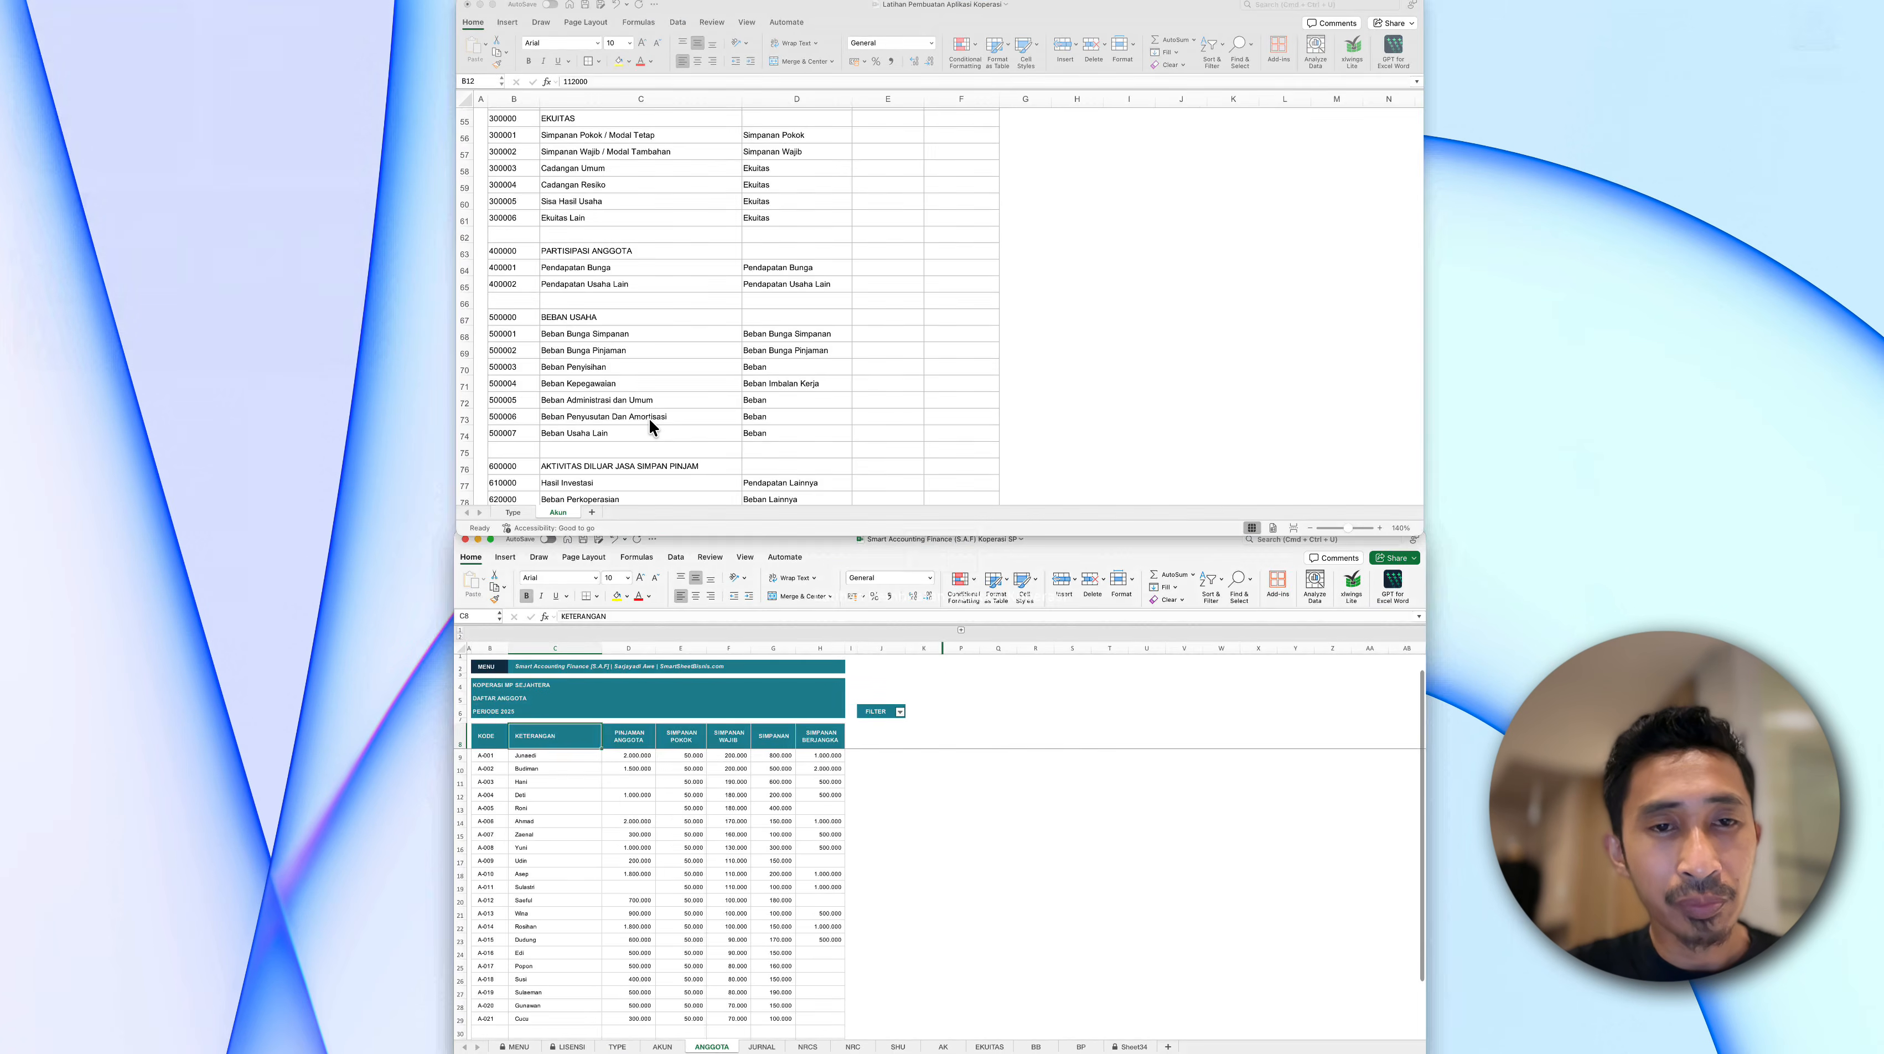
pyautogui.click(649, 418)
pyautogui.click(270, 1004)
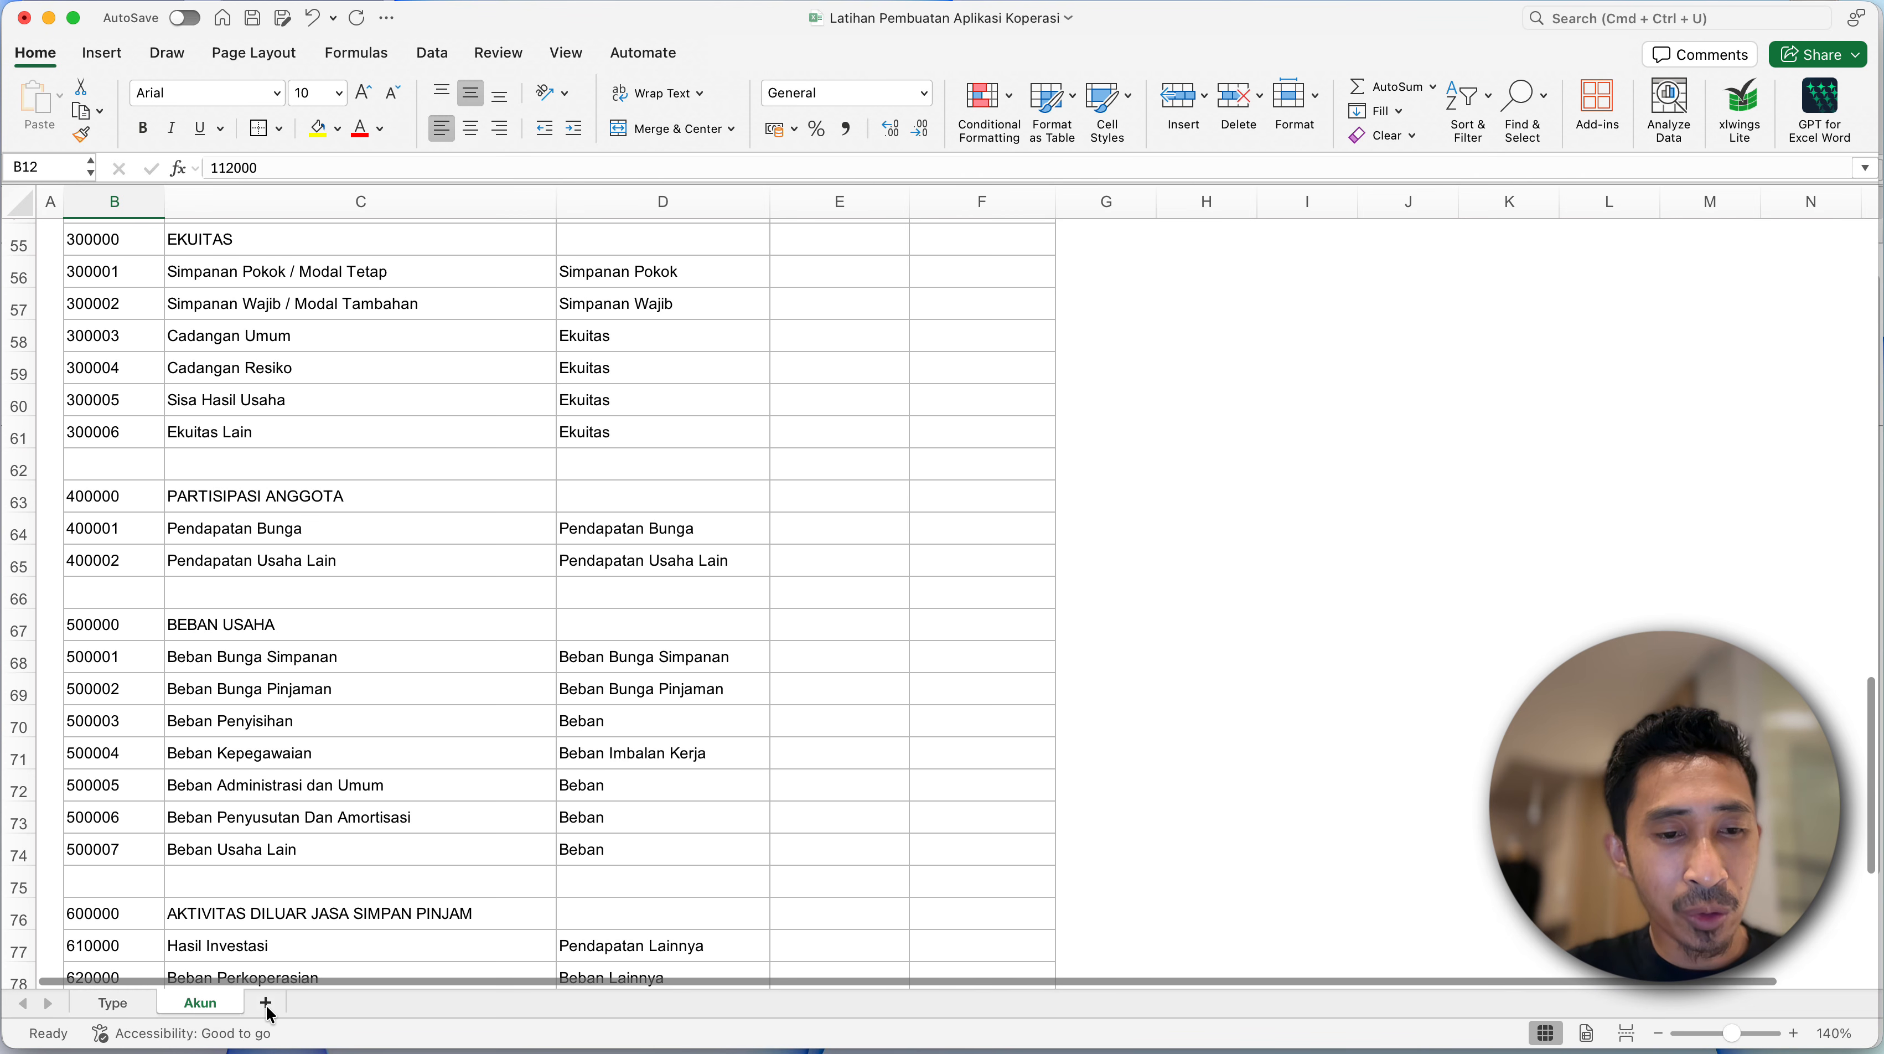
pyautogui.rightClick(297, 1008)
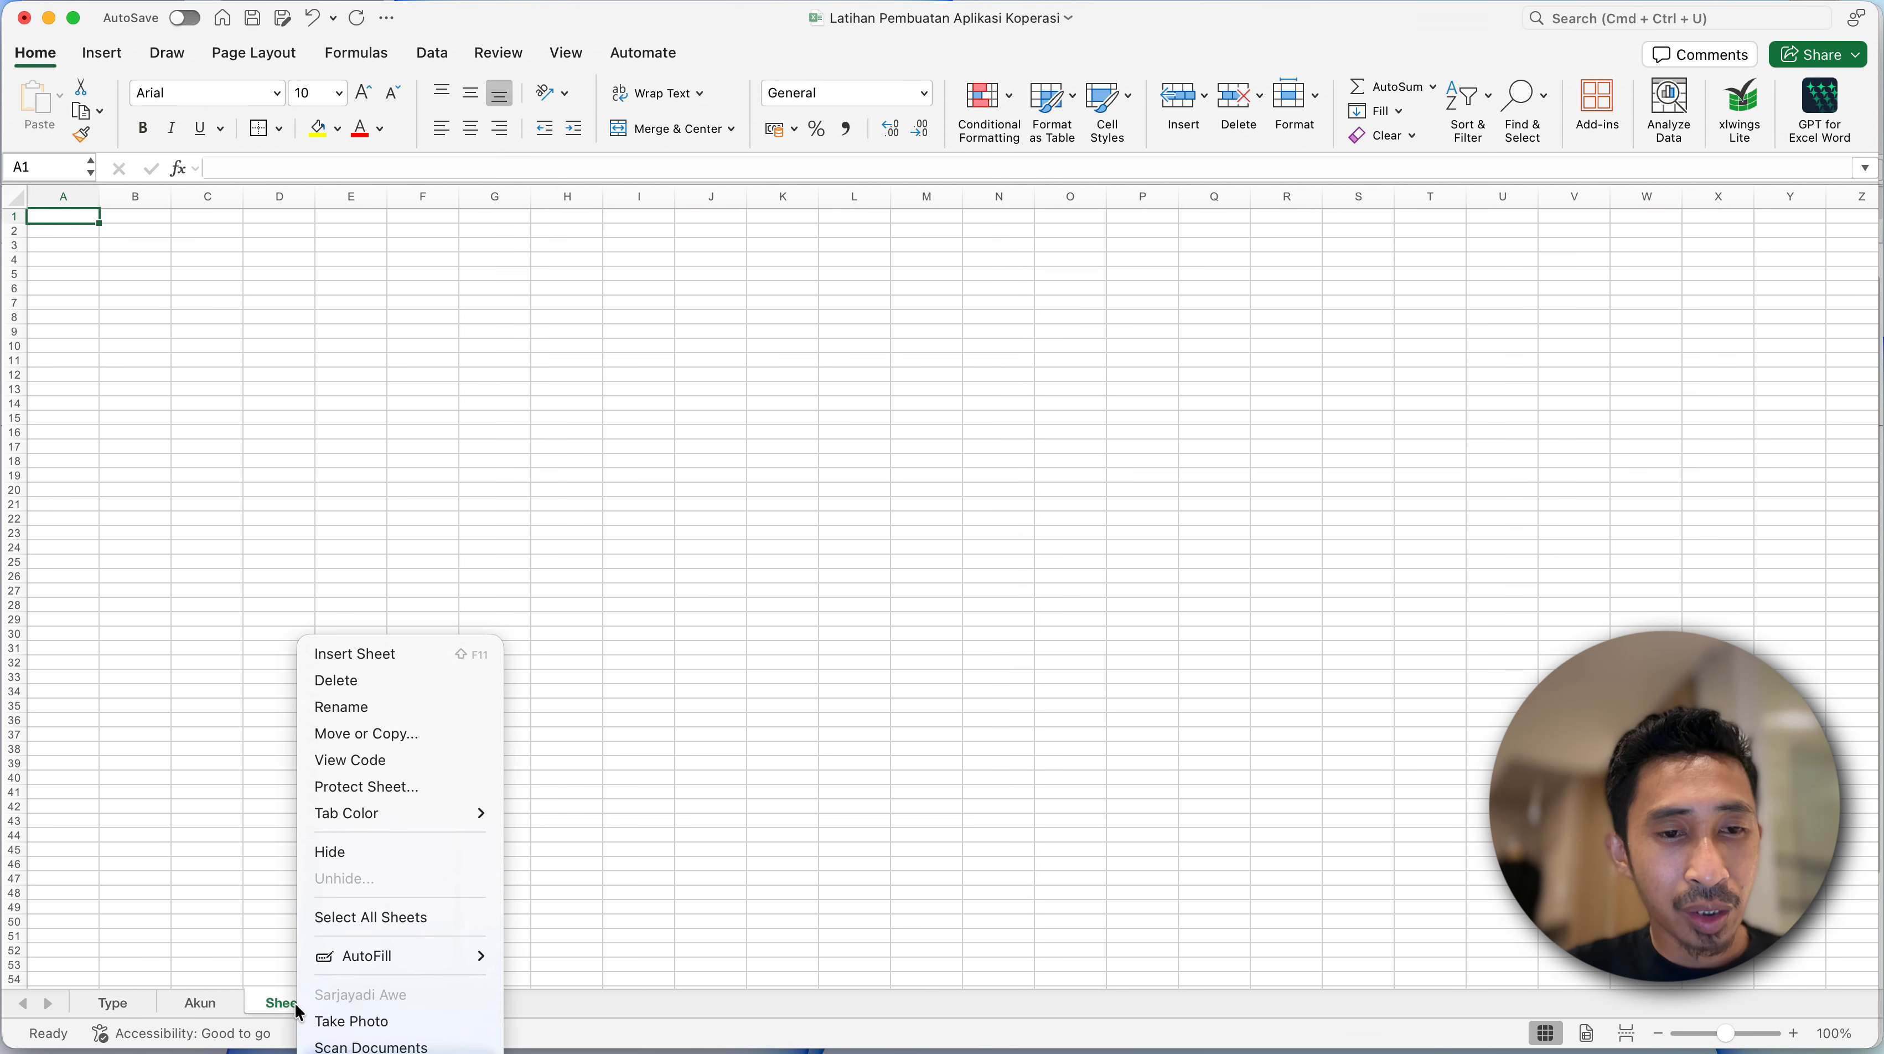
pyautogui.click(342, 717)
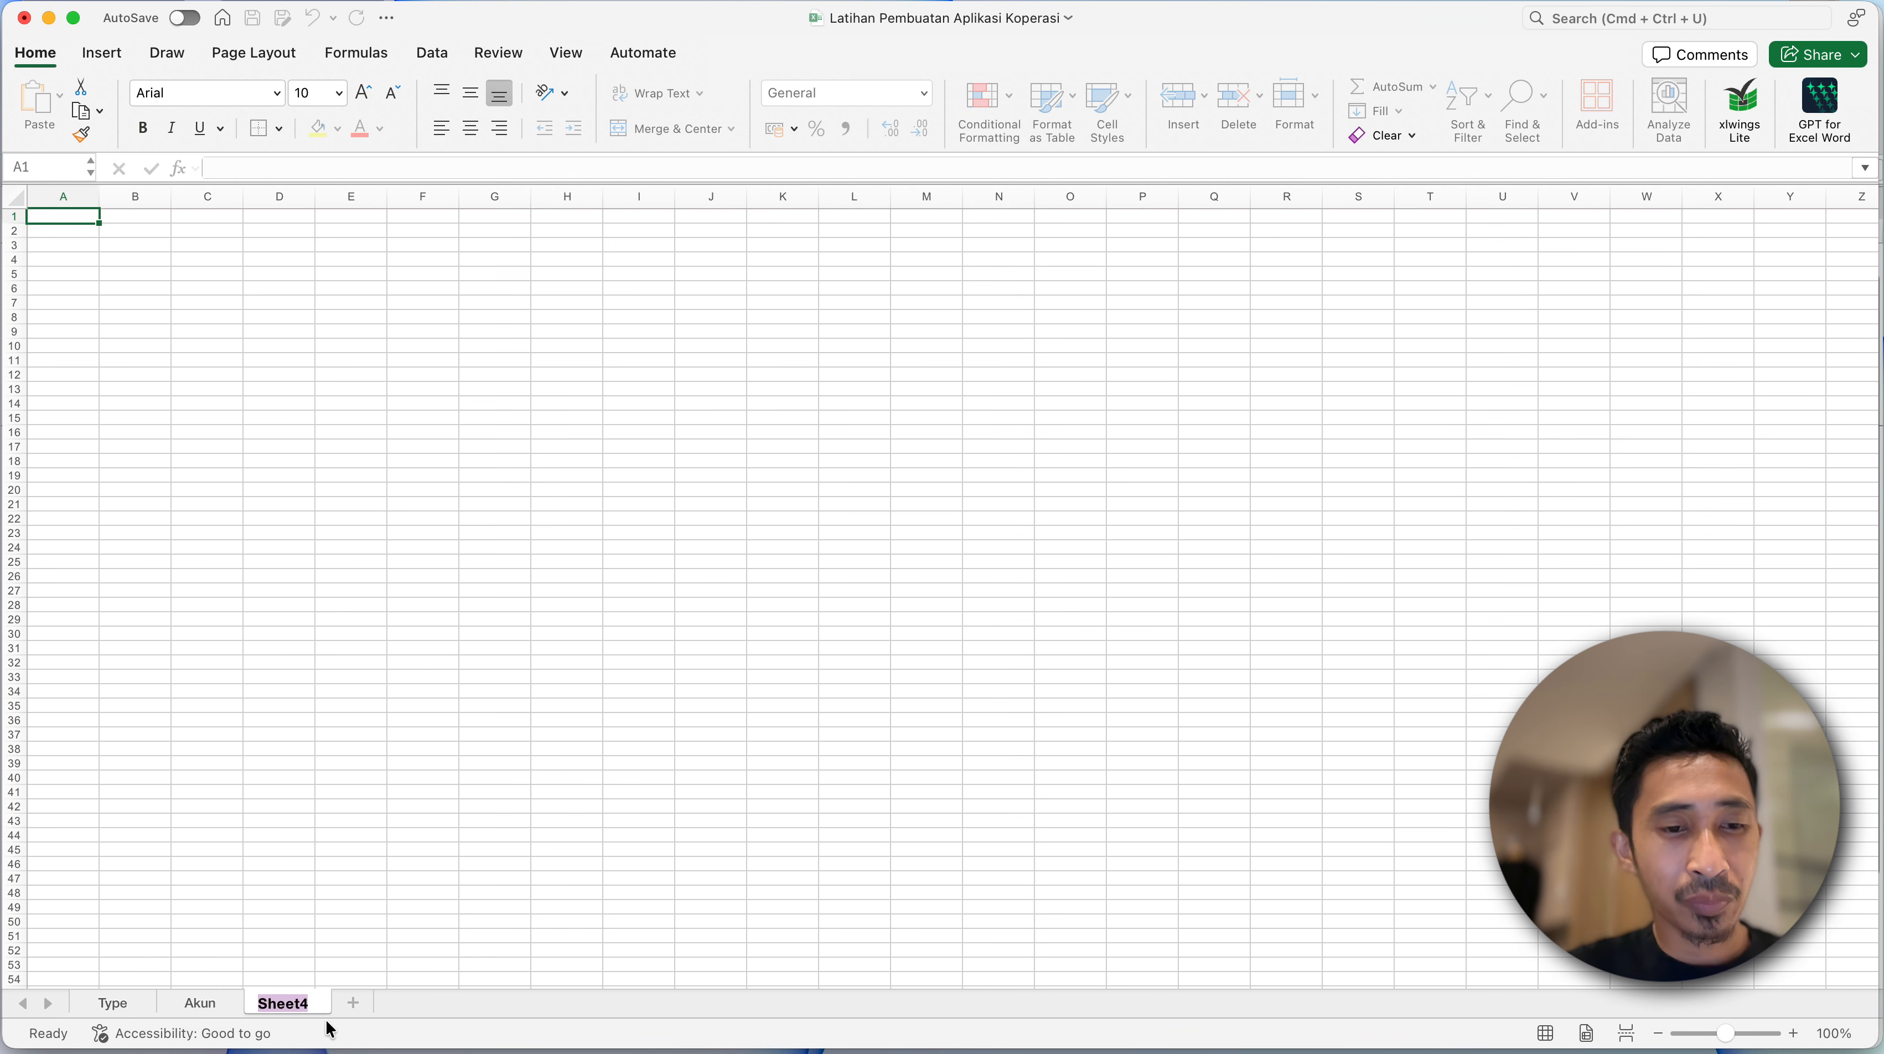
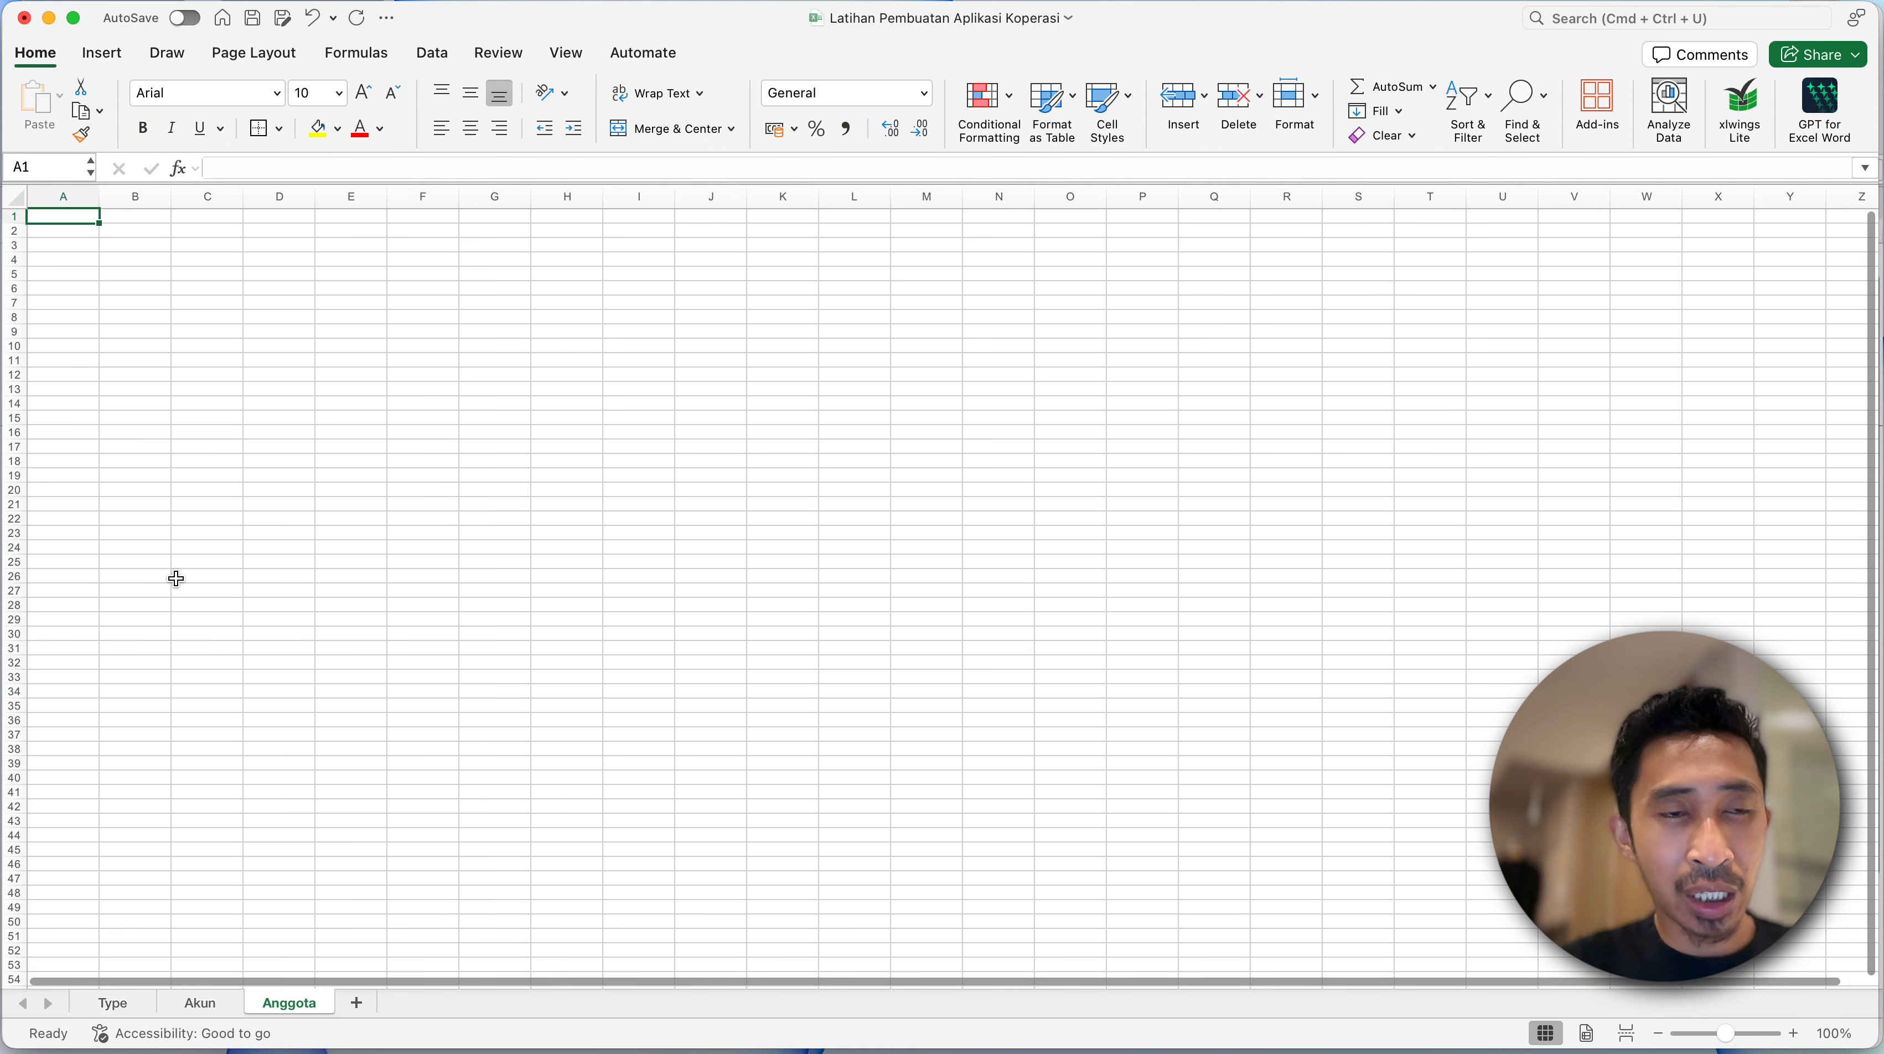
# - Increase the height of all rows on the Anggota sheet
pyautogui.click(126, 314)
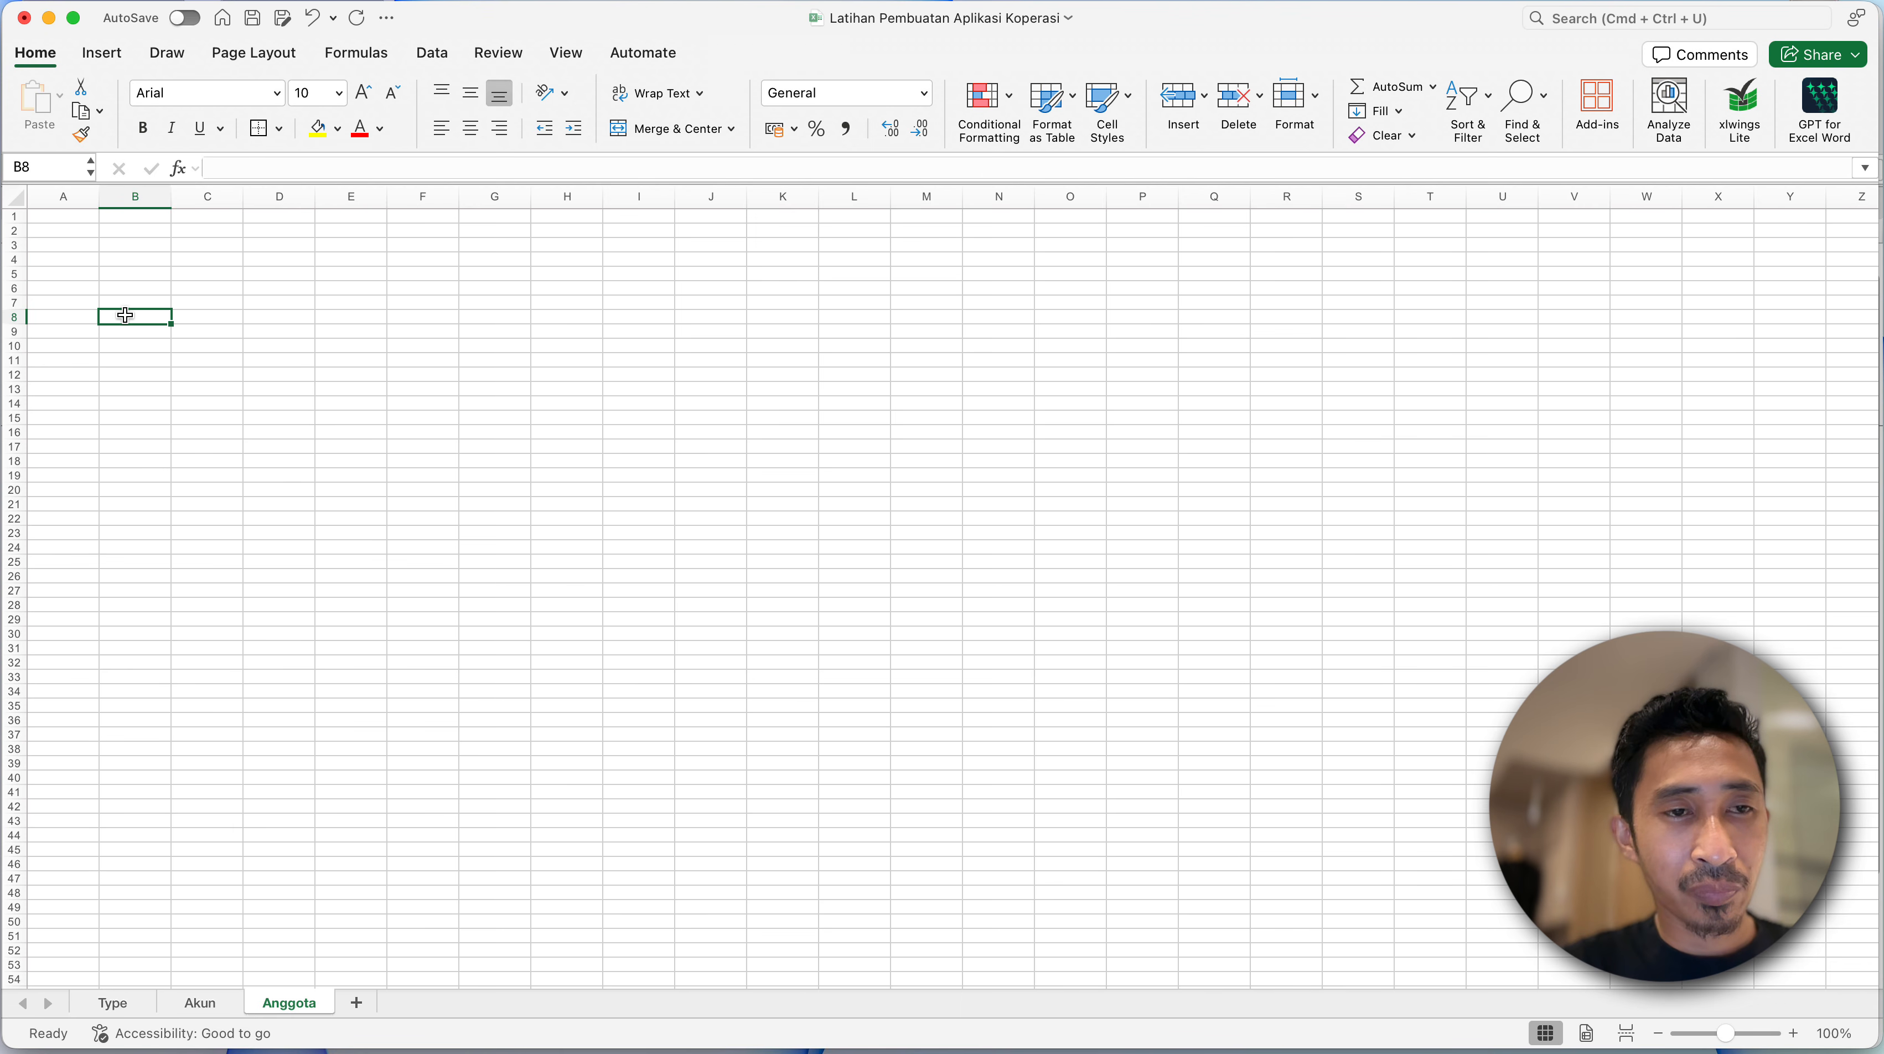
pyautogui.scroll(5, 132, 286)
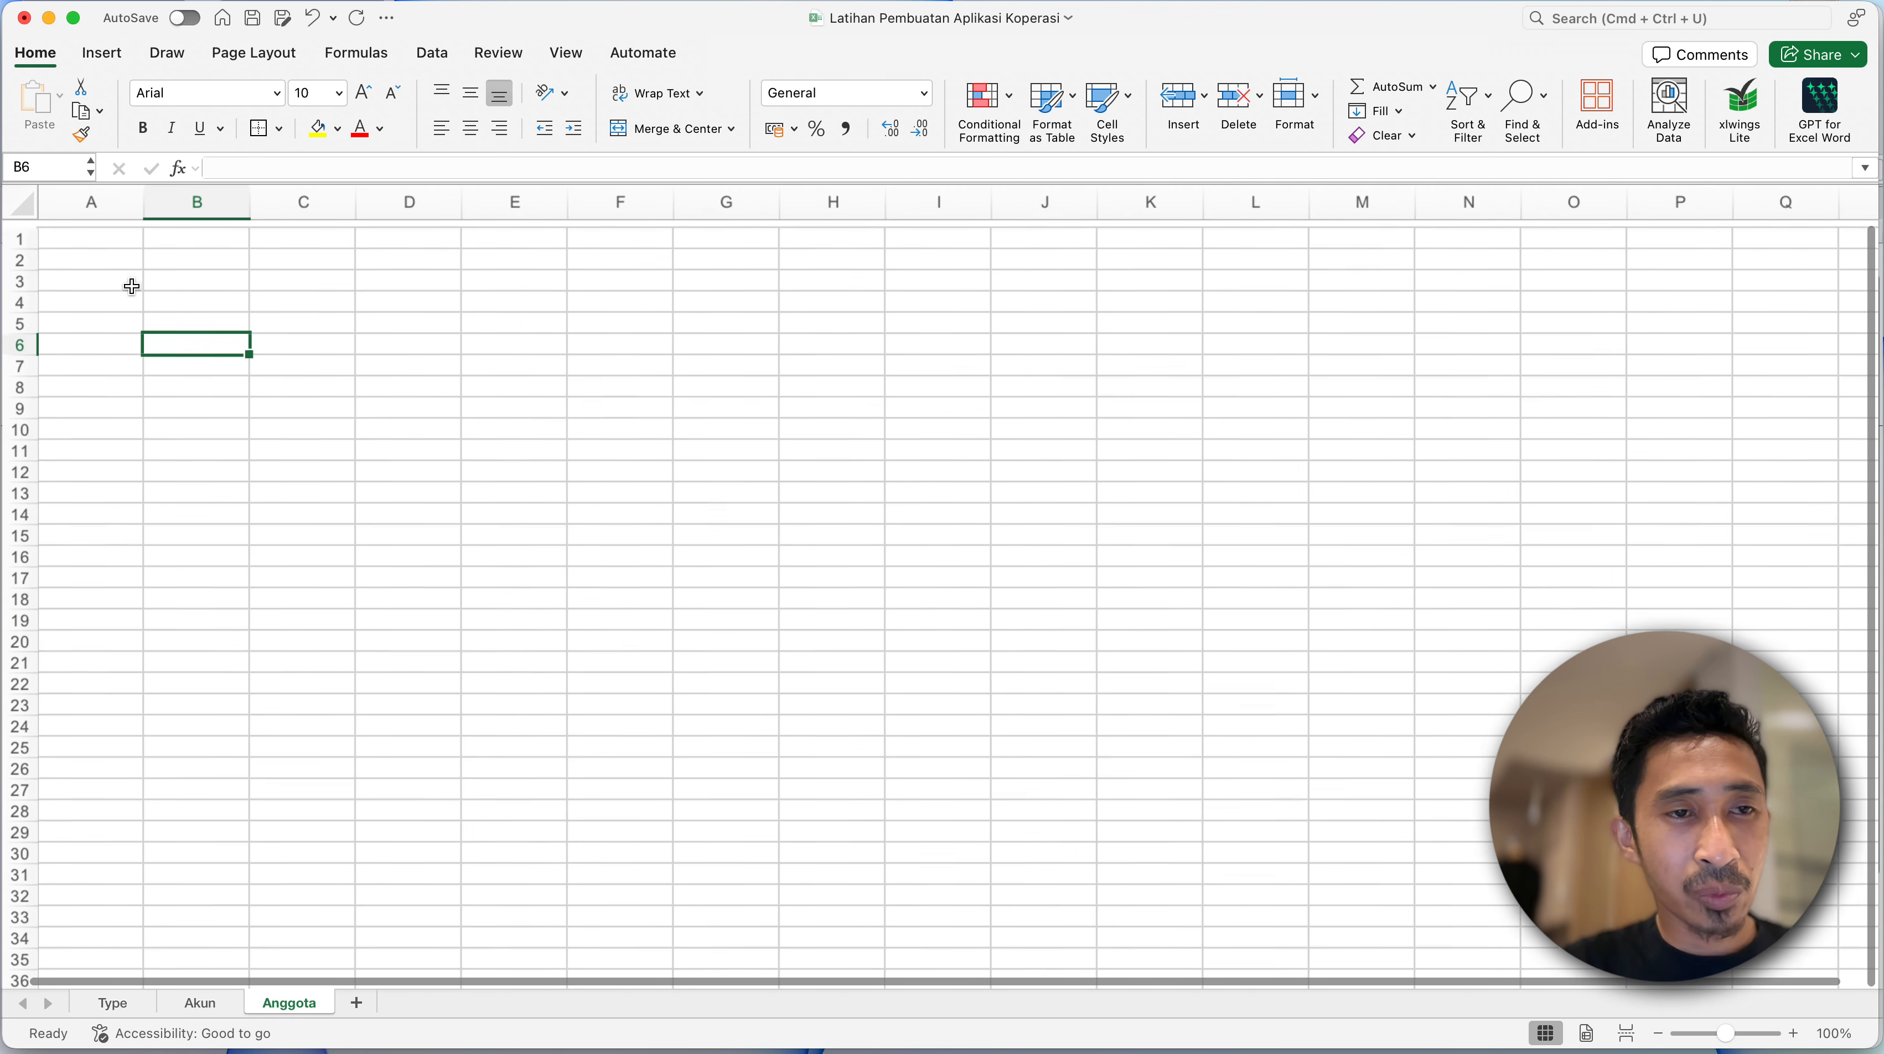
pyautogui.click(22, 211)
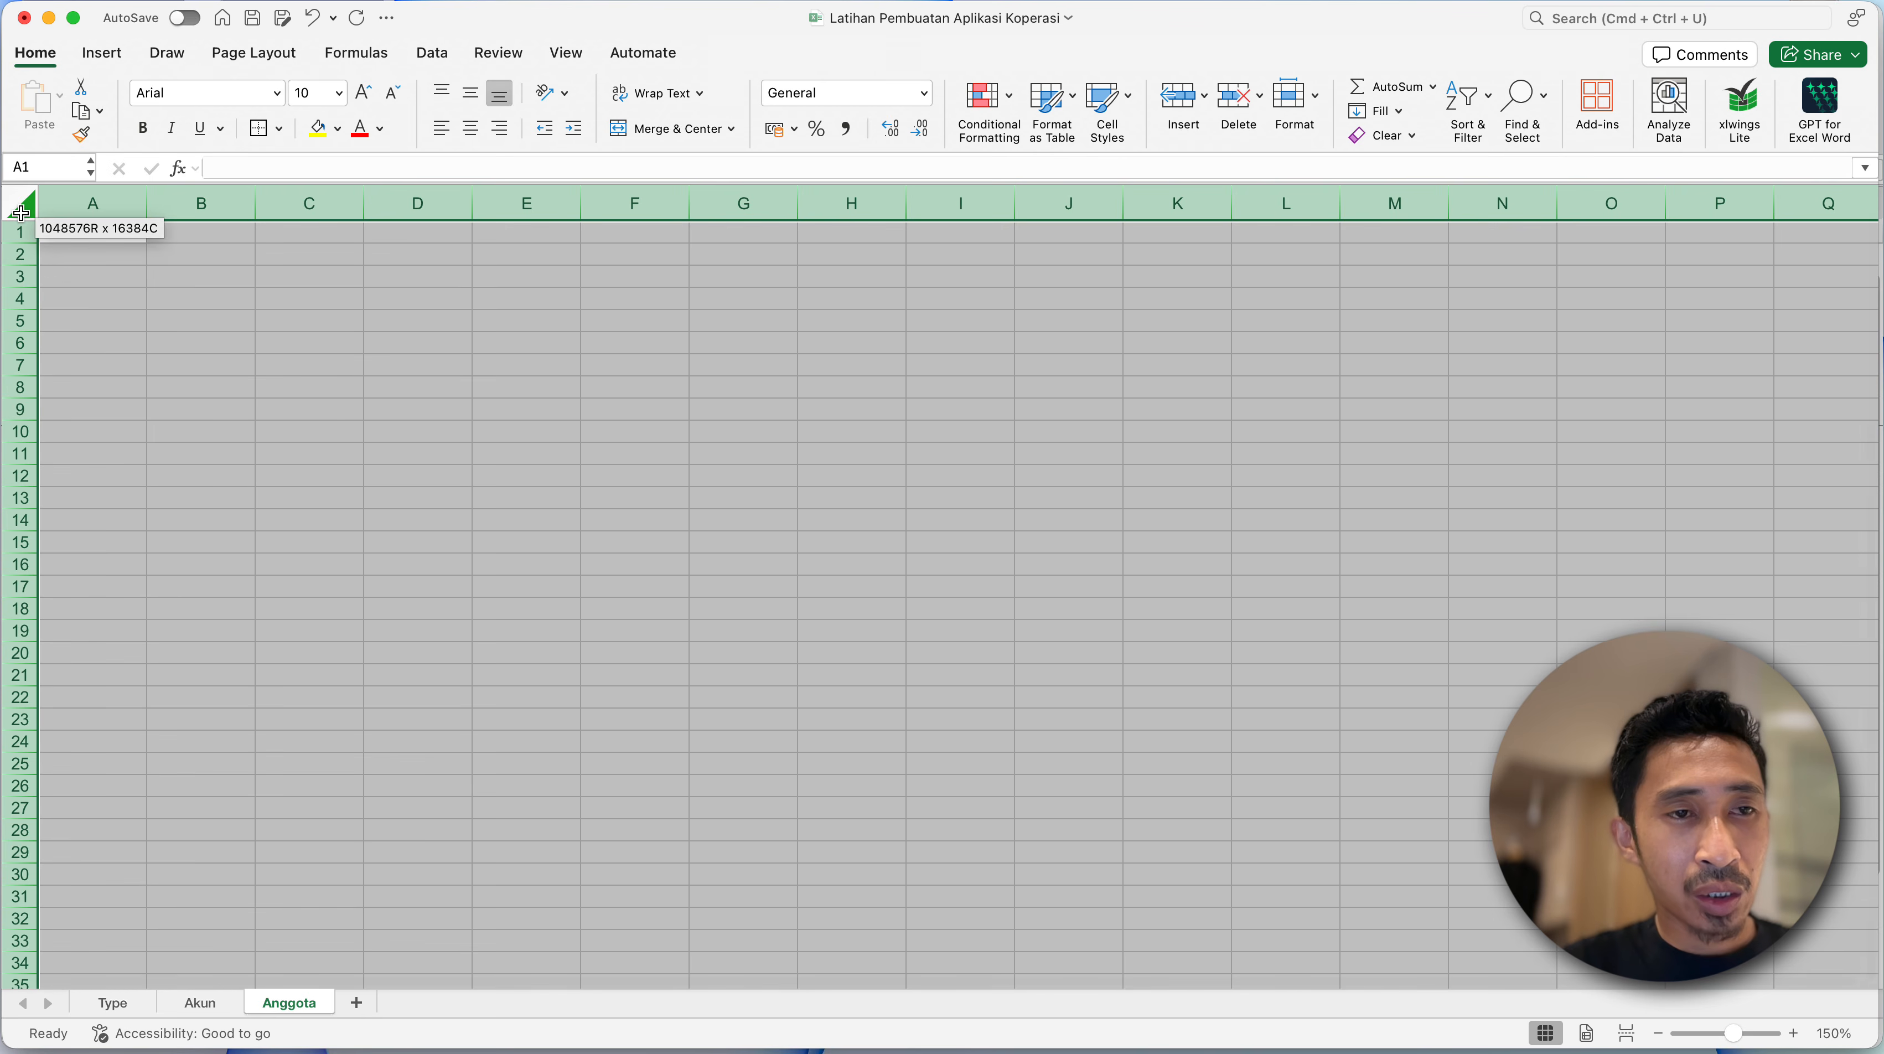
pyautogui.moveTo(23, 244); pyautogui.dragTo(22, 257)
pyautogui.click(267, 325)
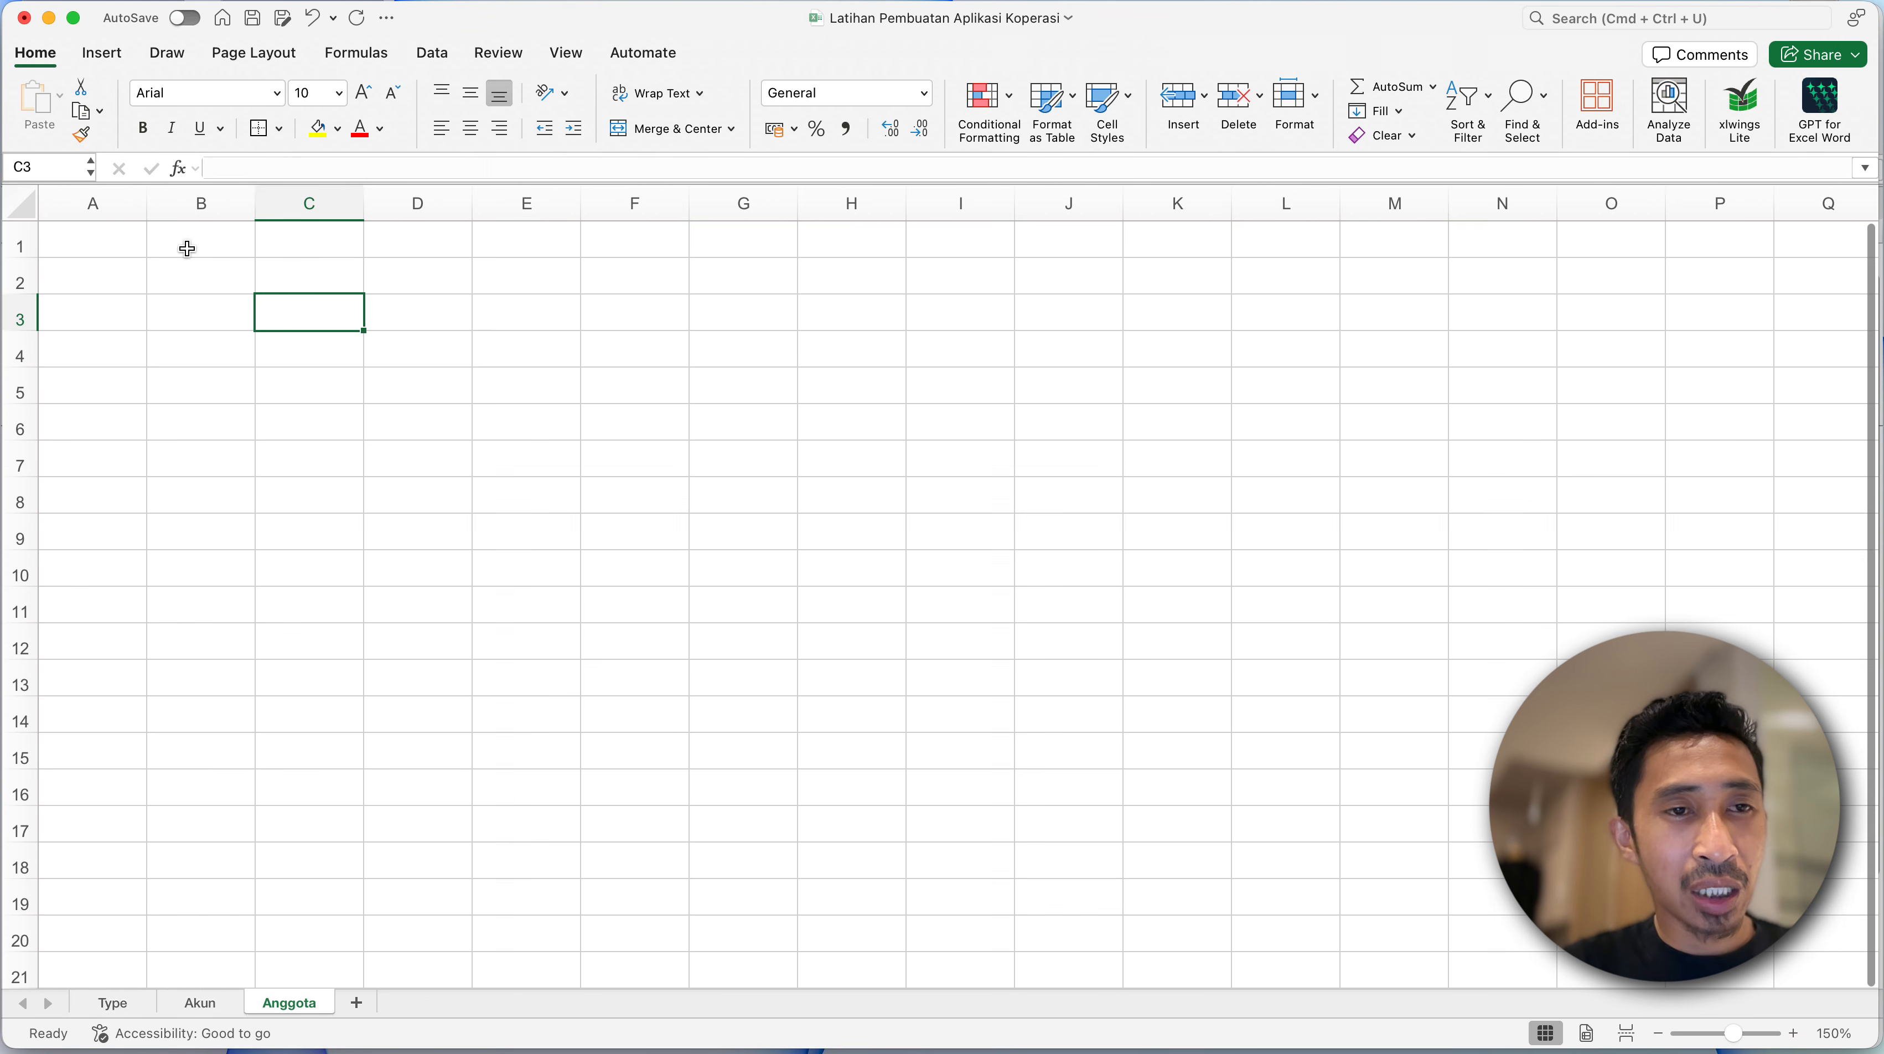
# - Narrow column A to a slim margin and hide the gridlines on the Anggota sheet
pyautogui.moveTo(148, 209); pyautogui.dragTo(94, 208)
pyautogui.click(181, 287)
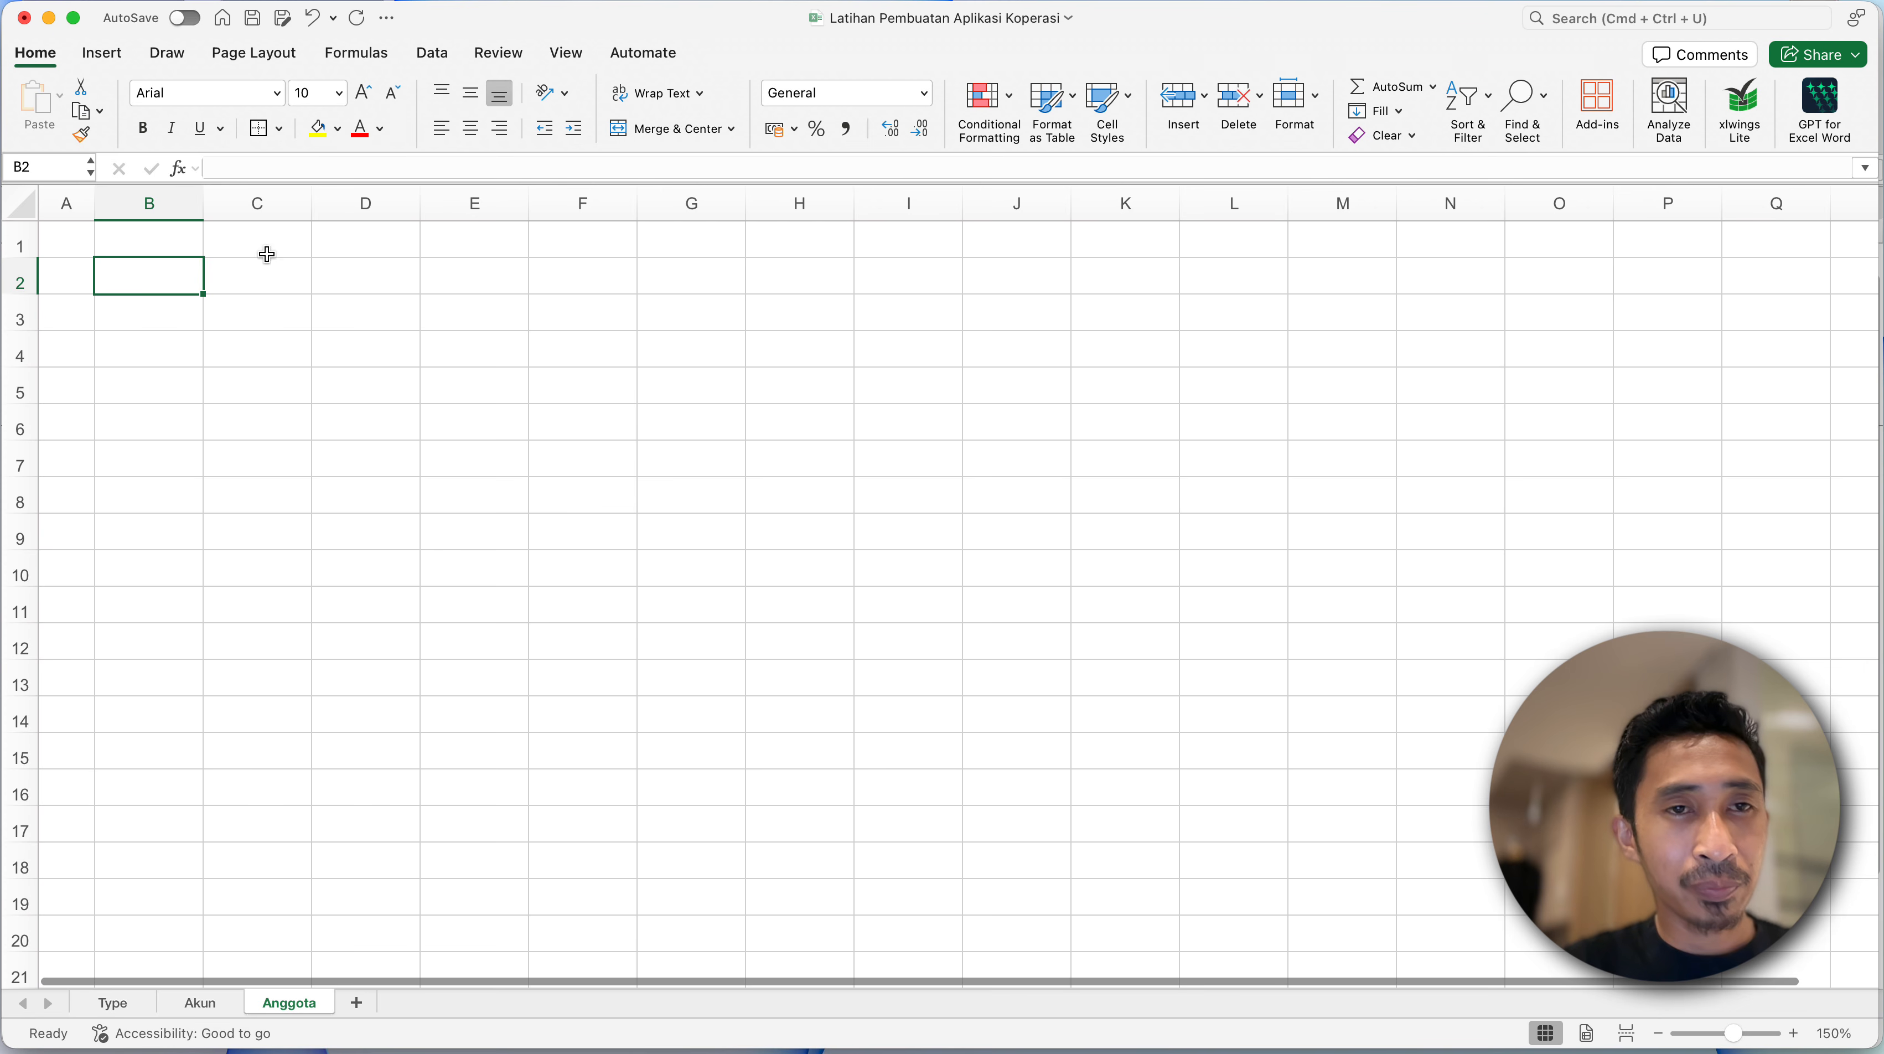
pyautogui.click(569, 55)
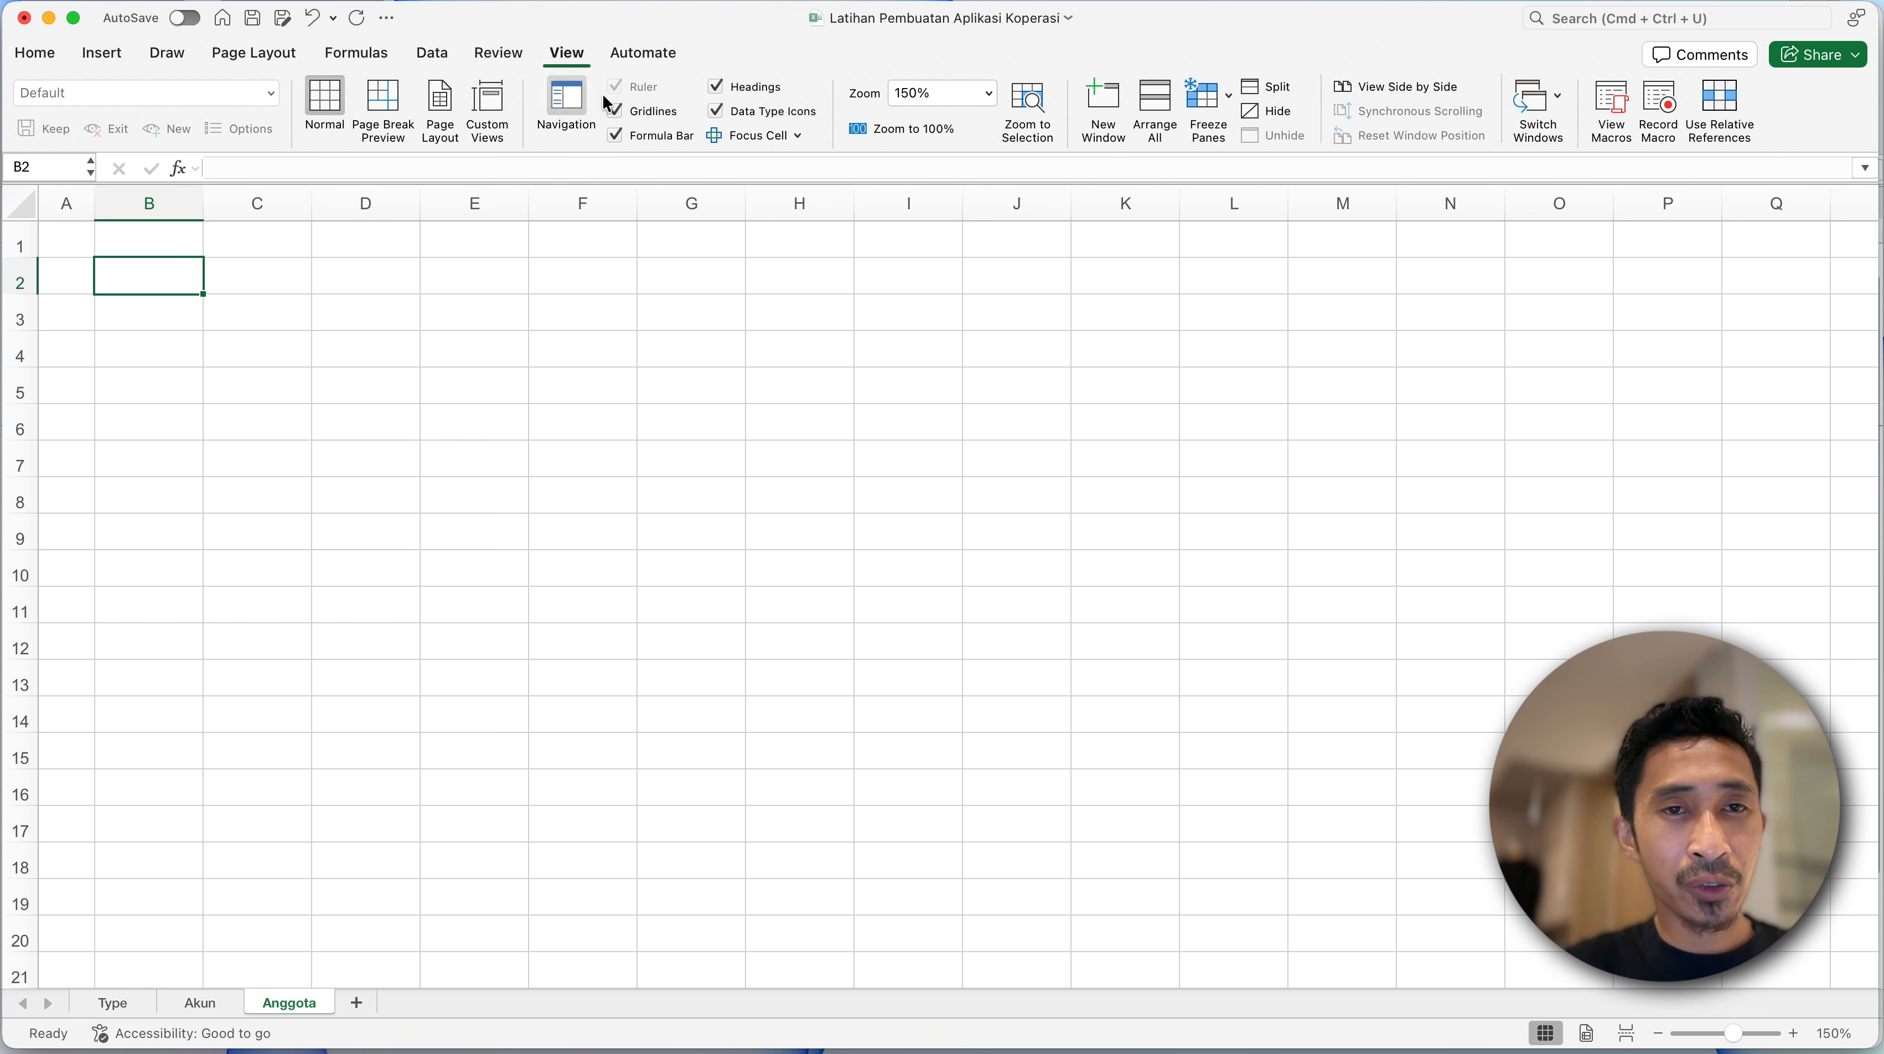
pyautogui.click(616, 111)
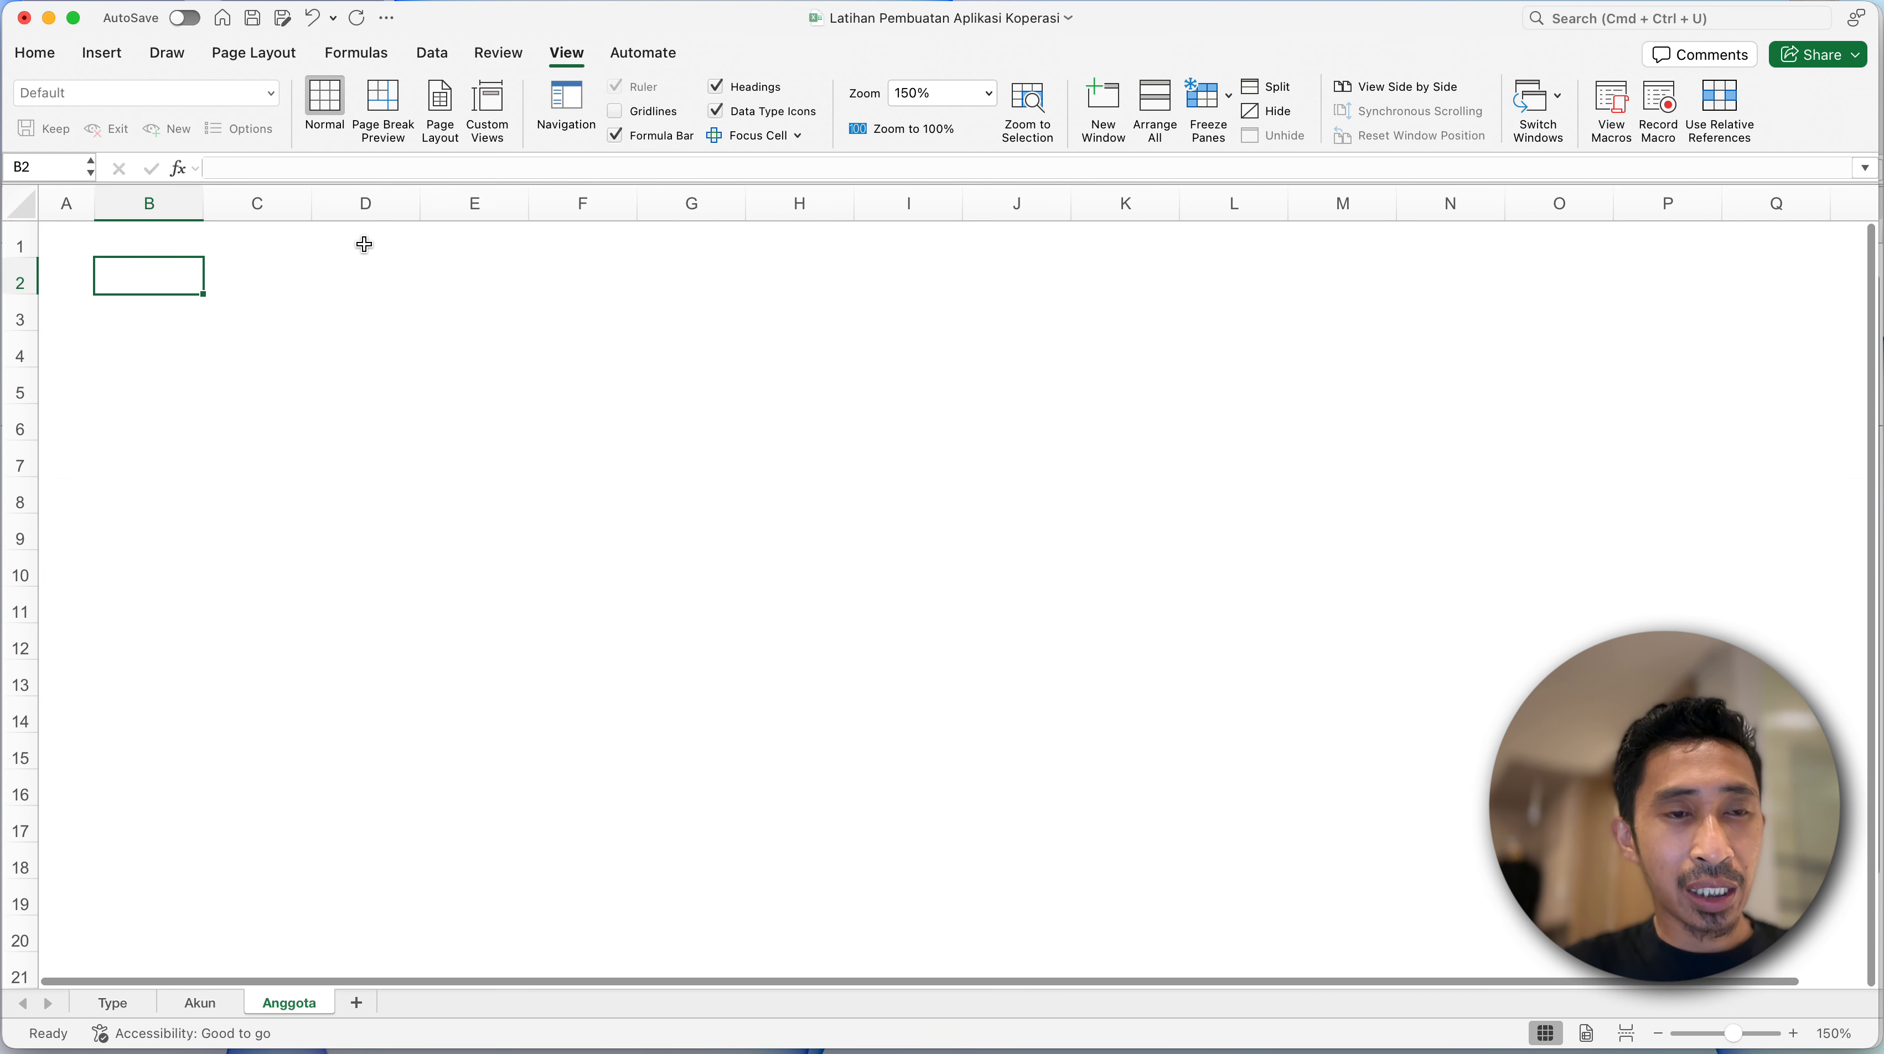
# - Link cell B2 to the Nama Usaha heading on the Akun sheet with the formula =Akun!B2
pyautogui.write('=')
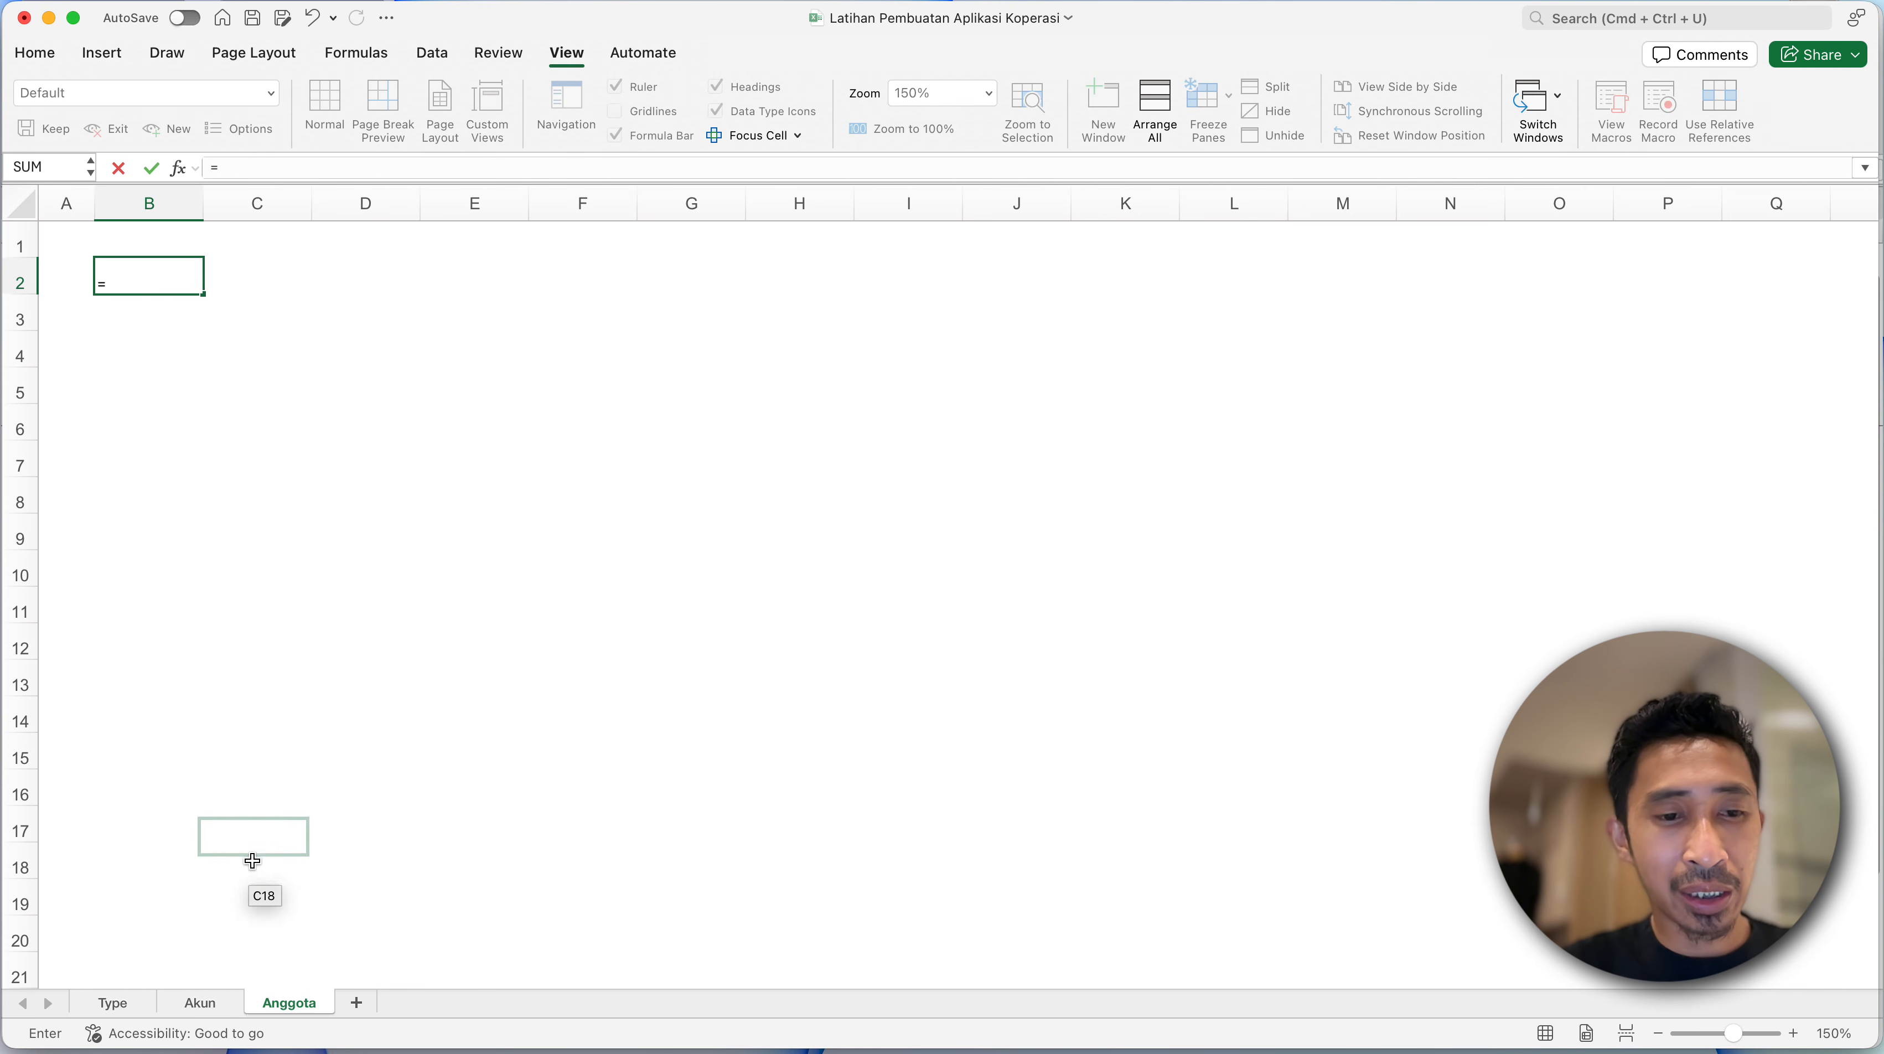
pyautogui.click(203, 1002)
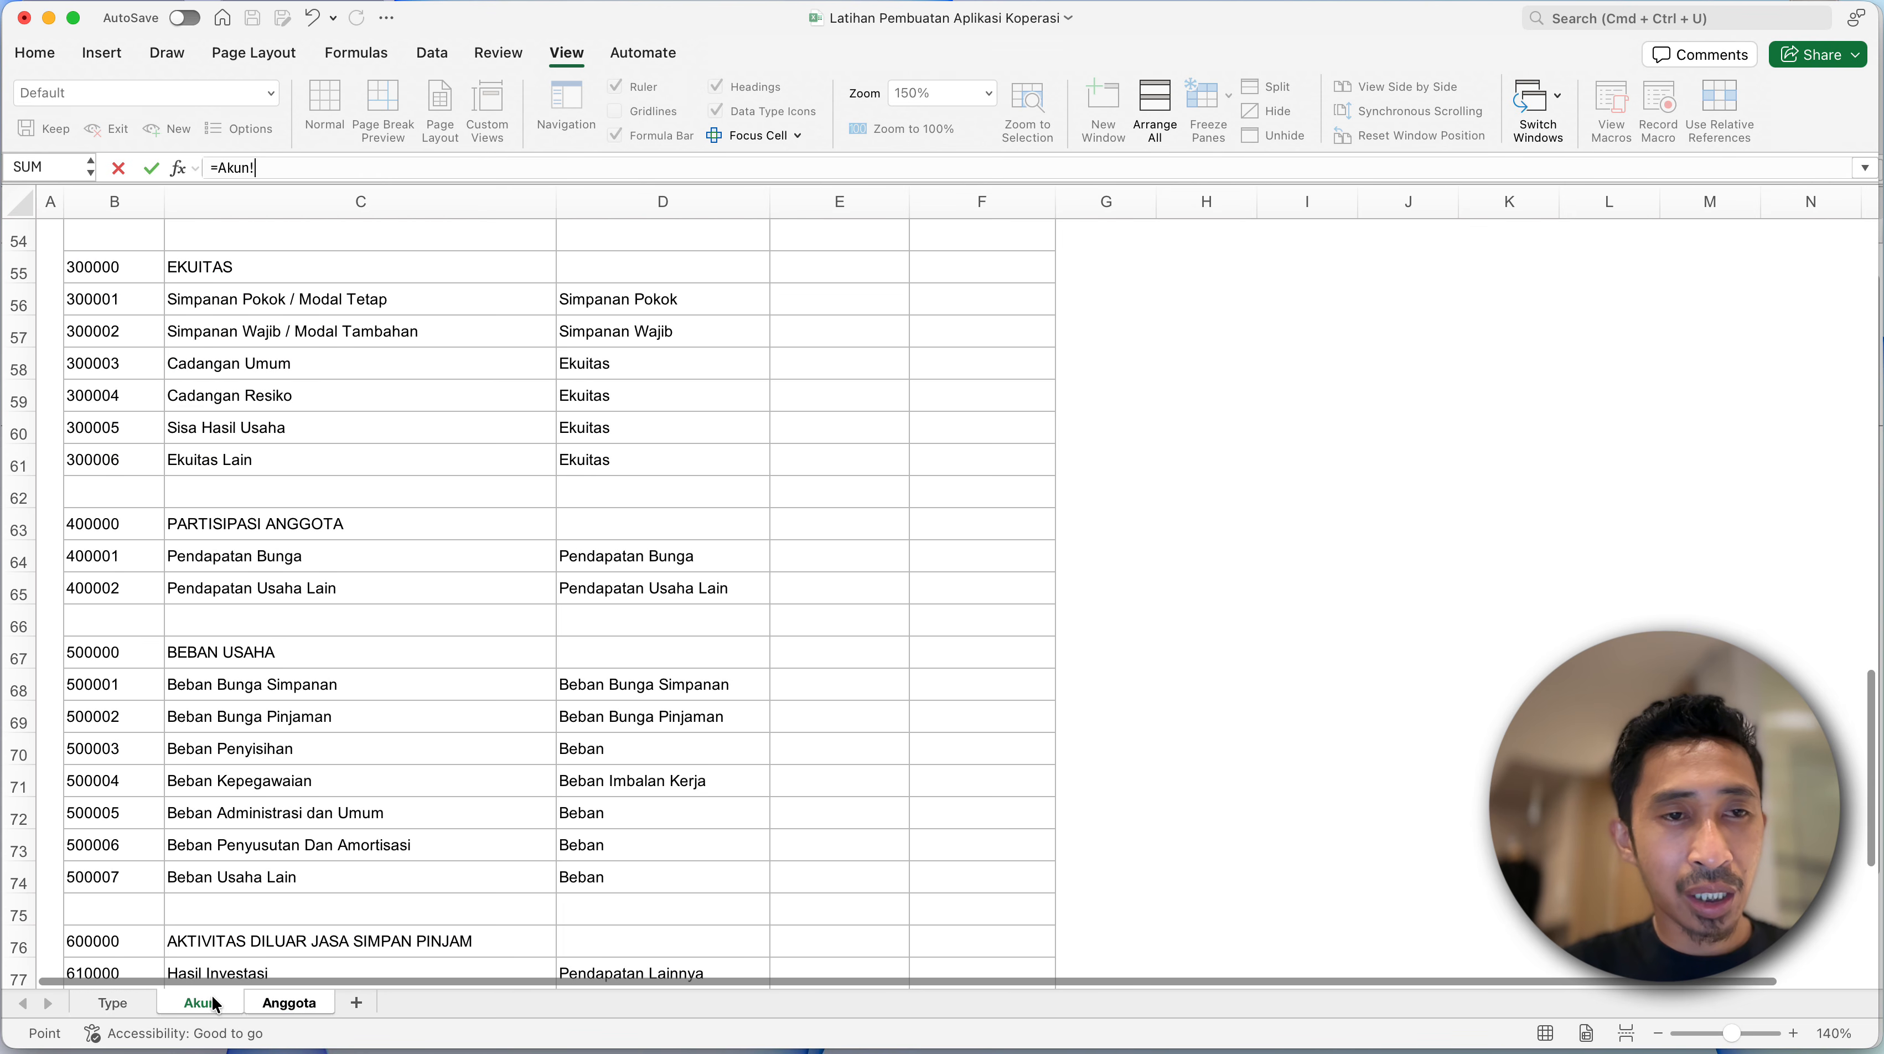
pyautogui.scroll(10, 148, 351)
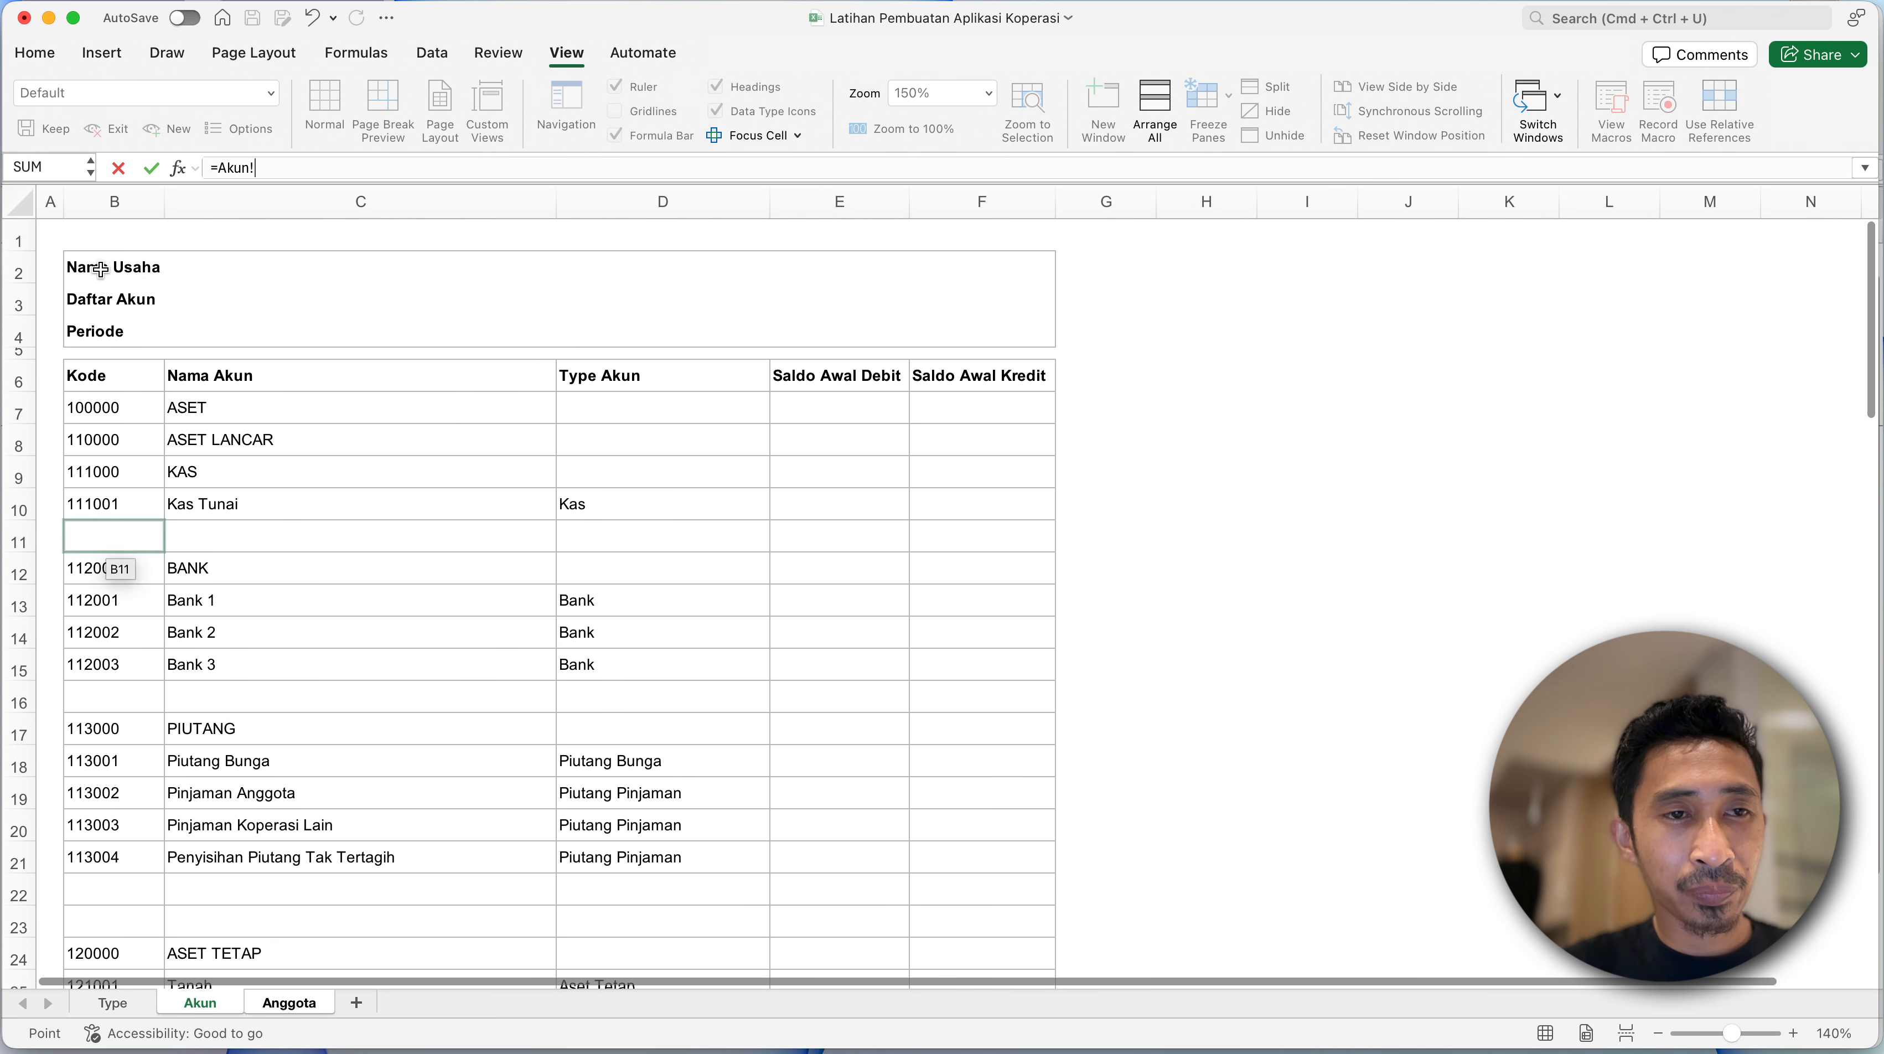
pyautogui.click(118, 271)
pyautogui.press('Return')
pyautogui.click(132, 284)
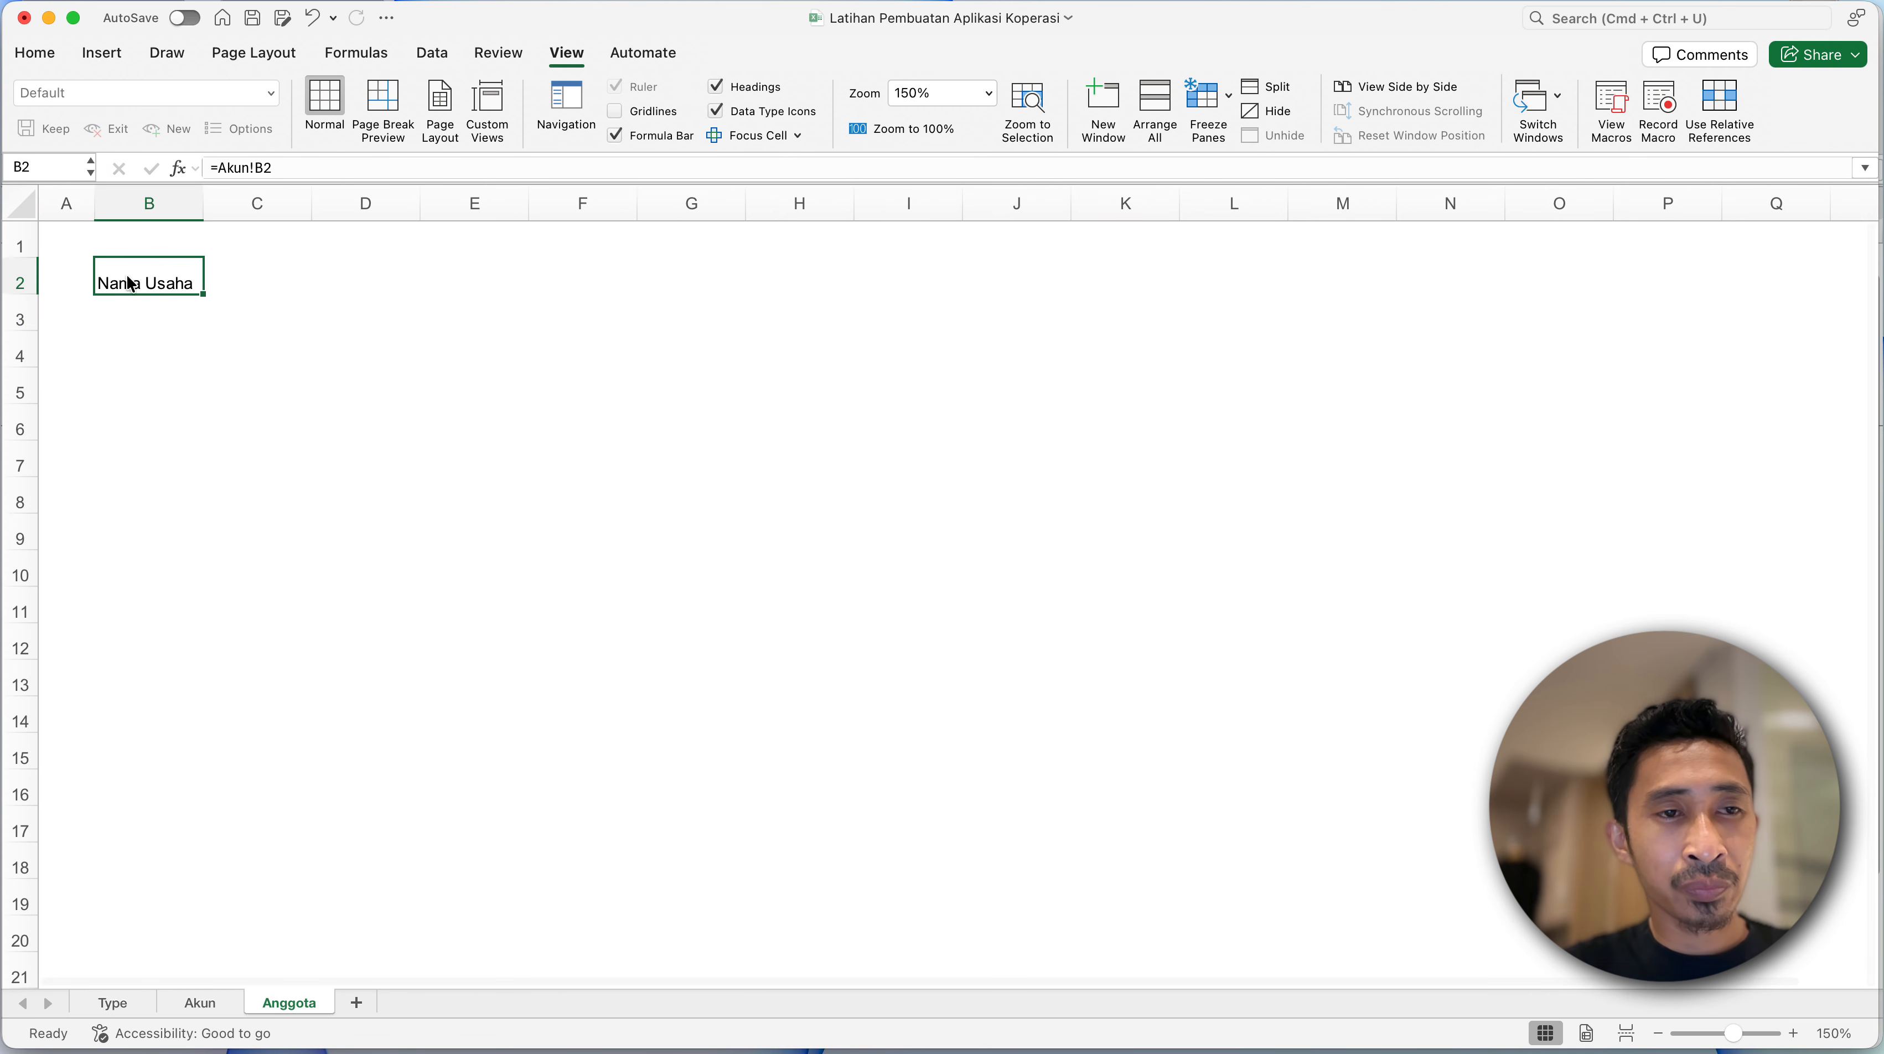
# - Middle-align the contents of all cells on the Anggota sheet vertically
pyautogui.click(21, 203)
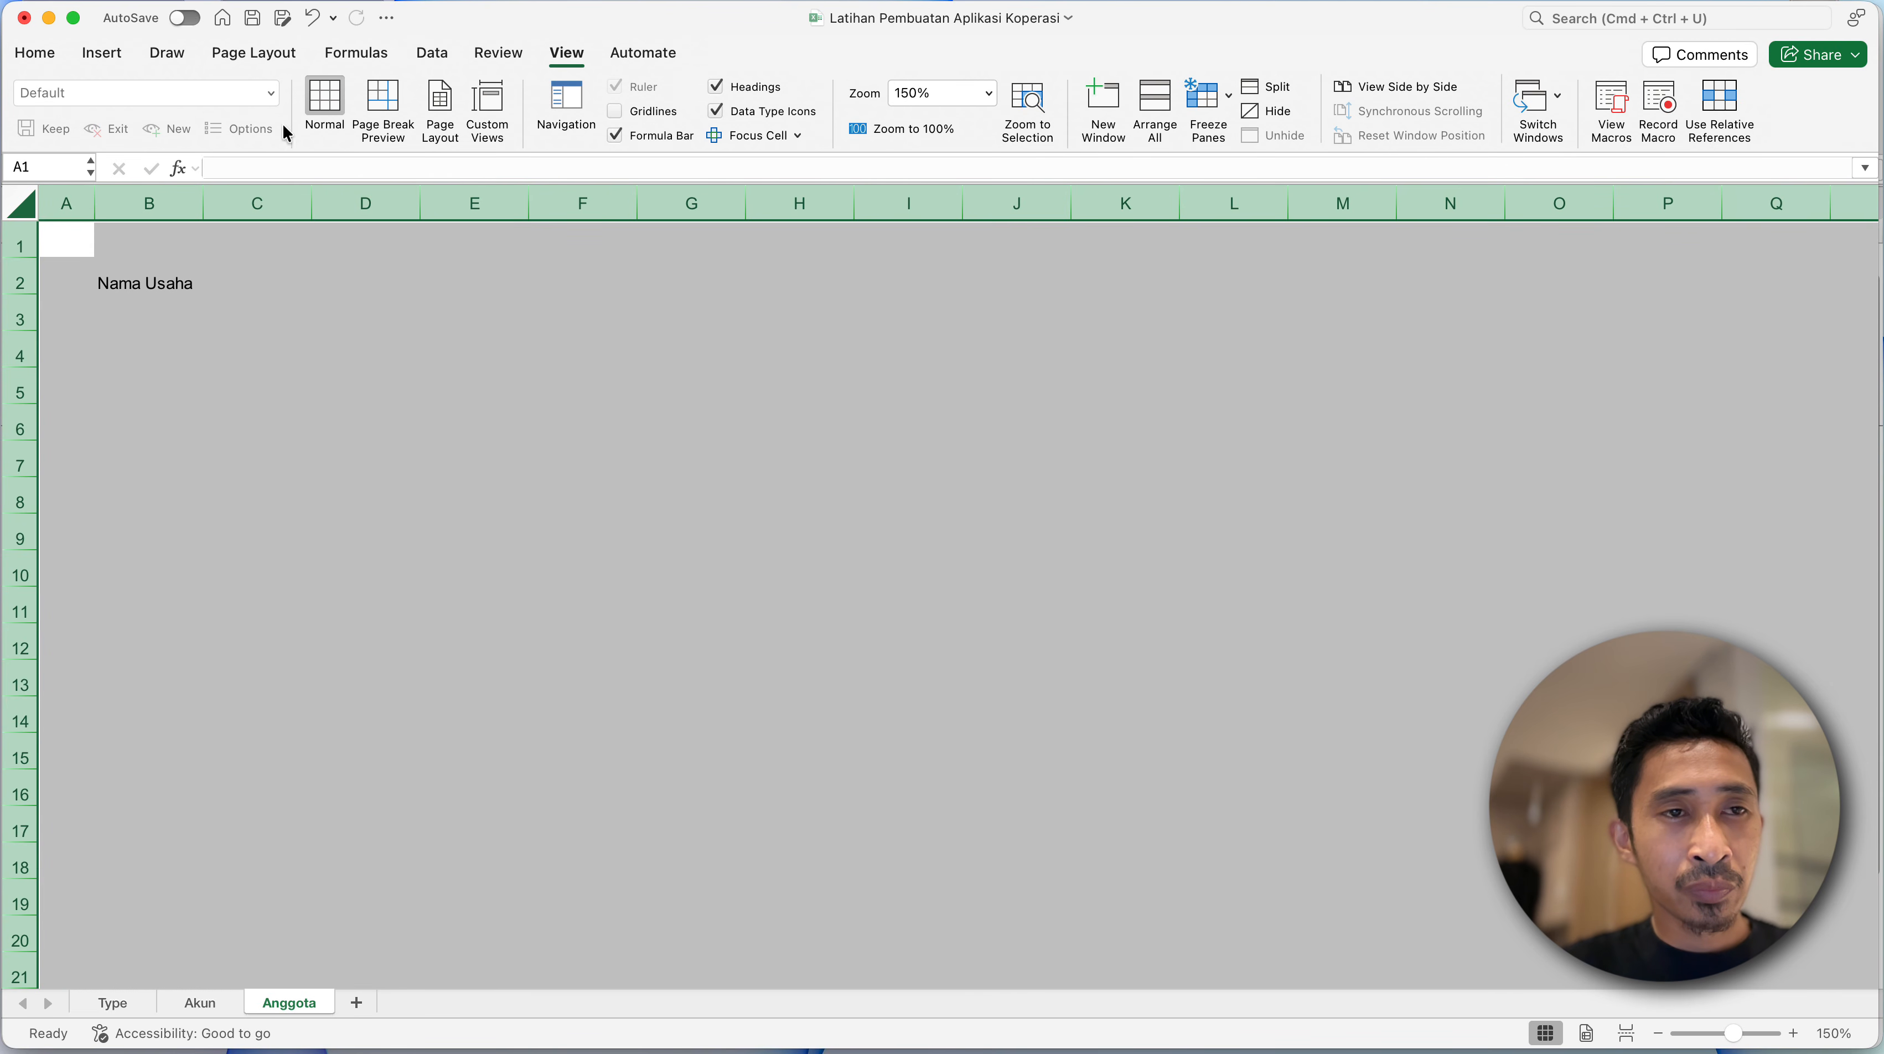
pyautogui.click(34, 53)
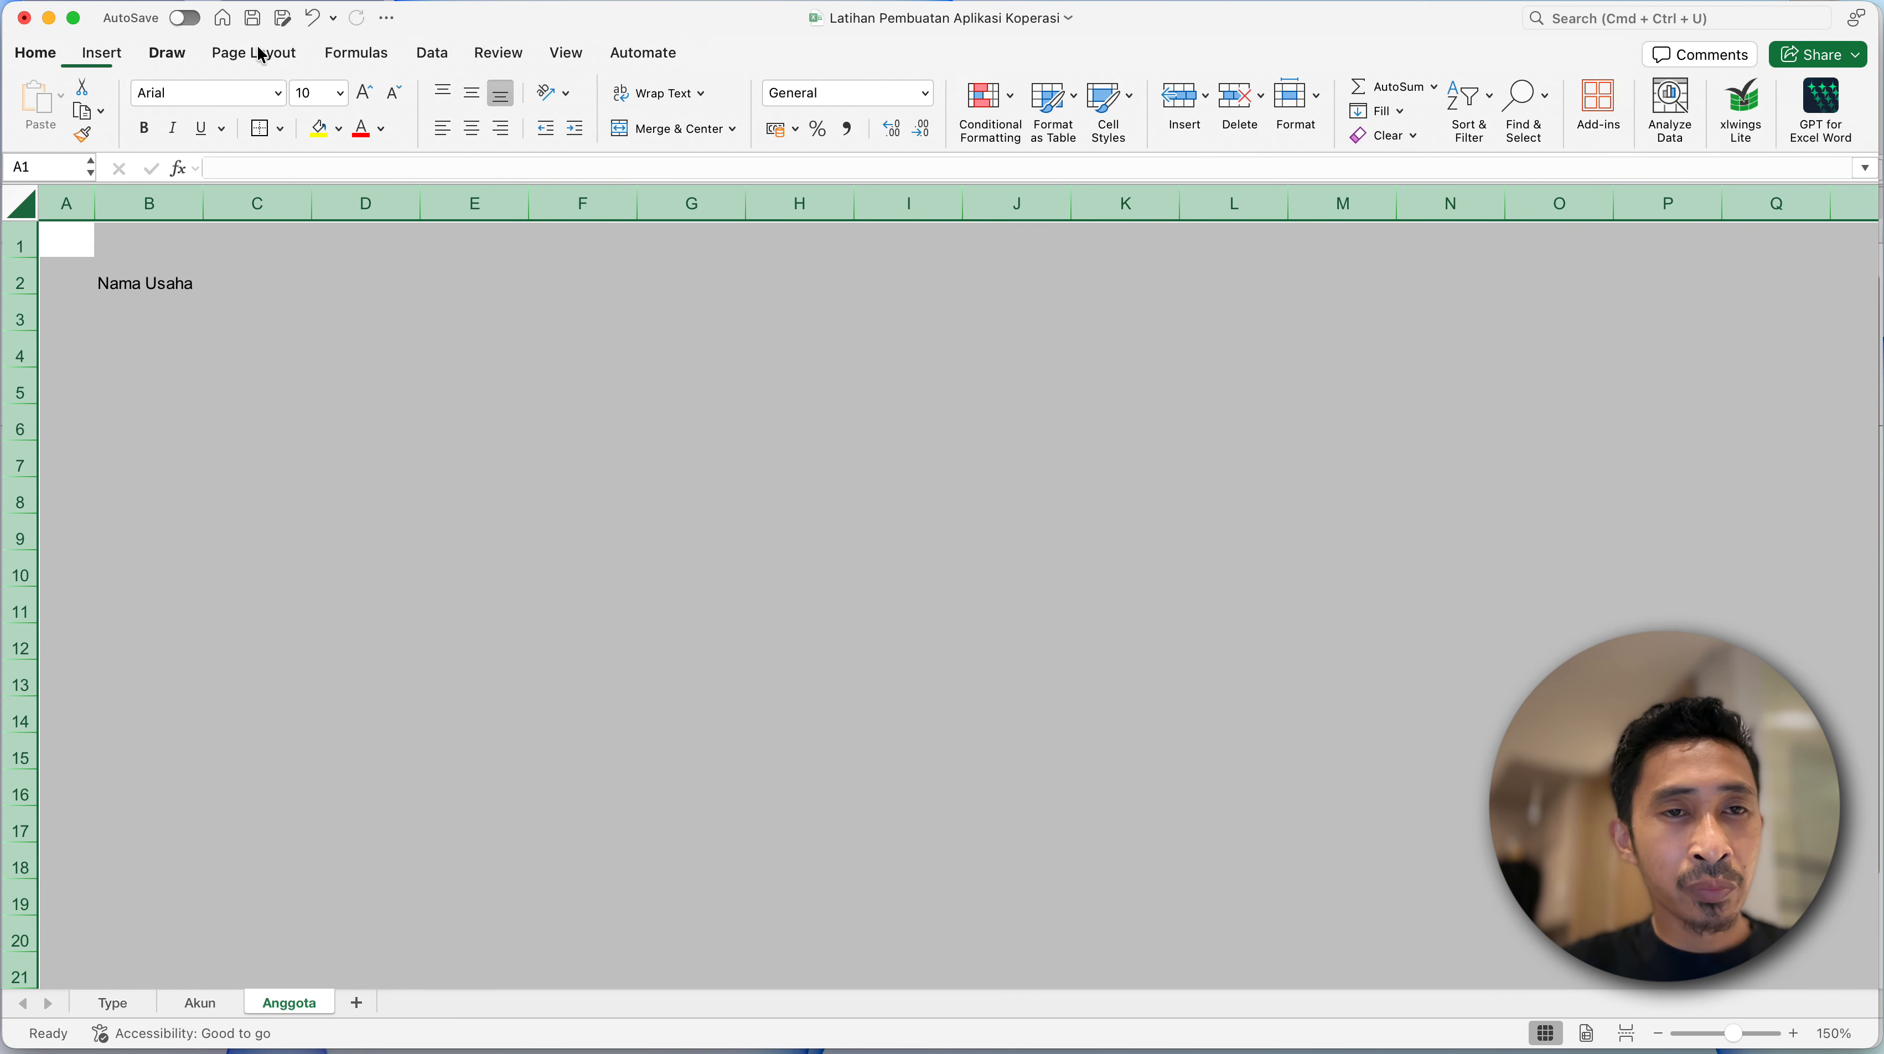
pyautogui.click(472, 95)
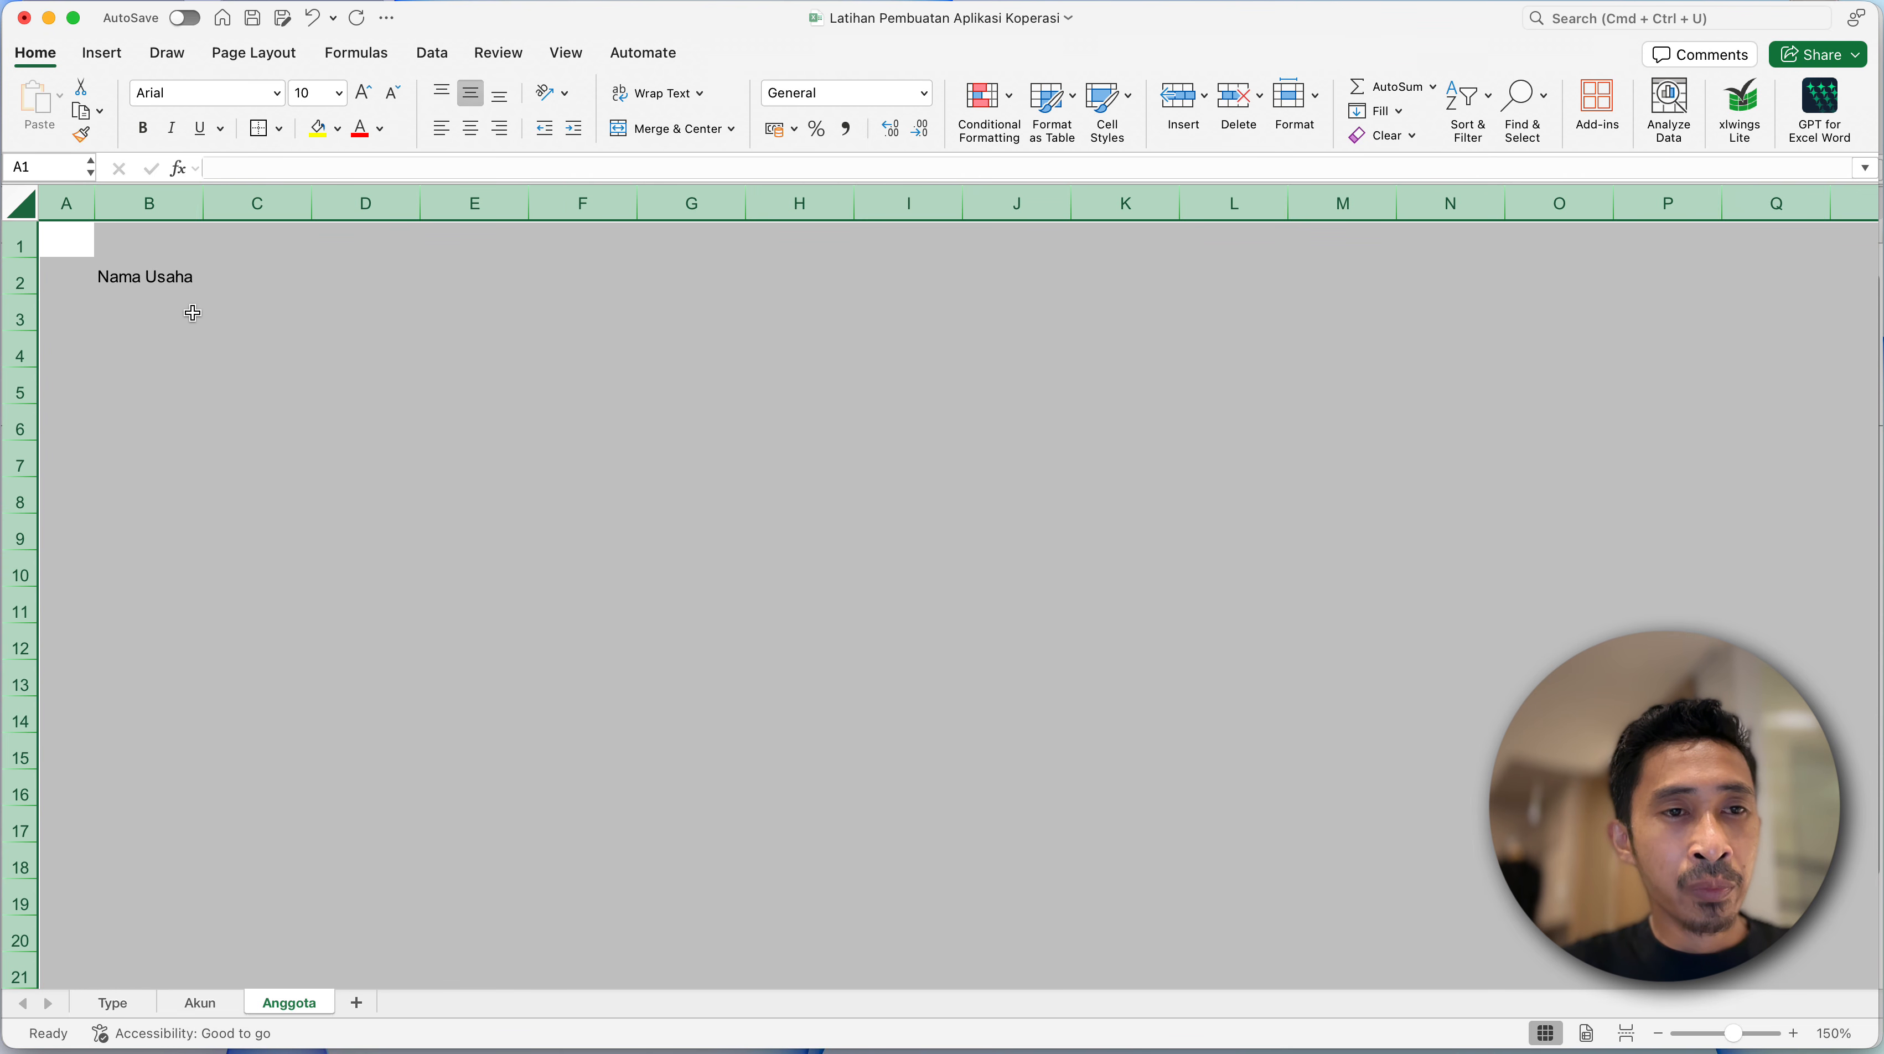
# - Fill the heading formula in B2 down through B4
pyautogui.click(144, 292)
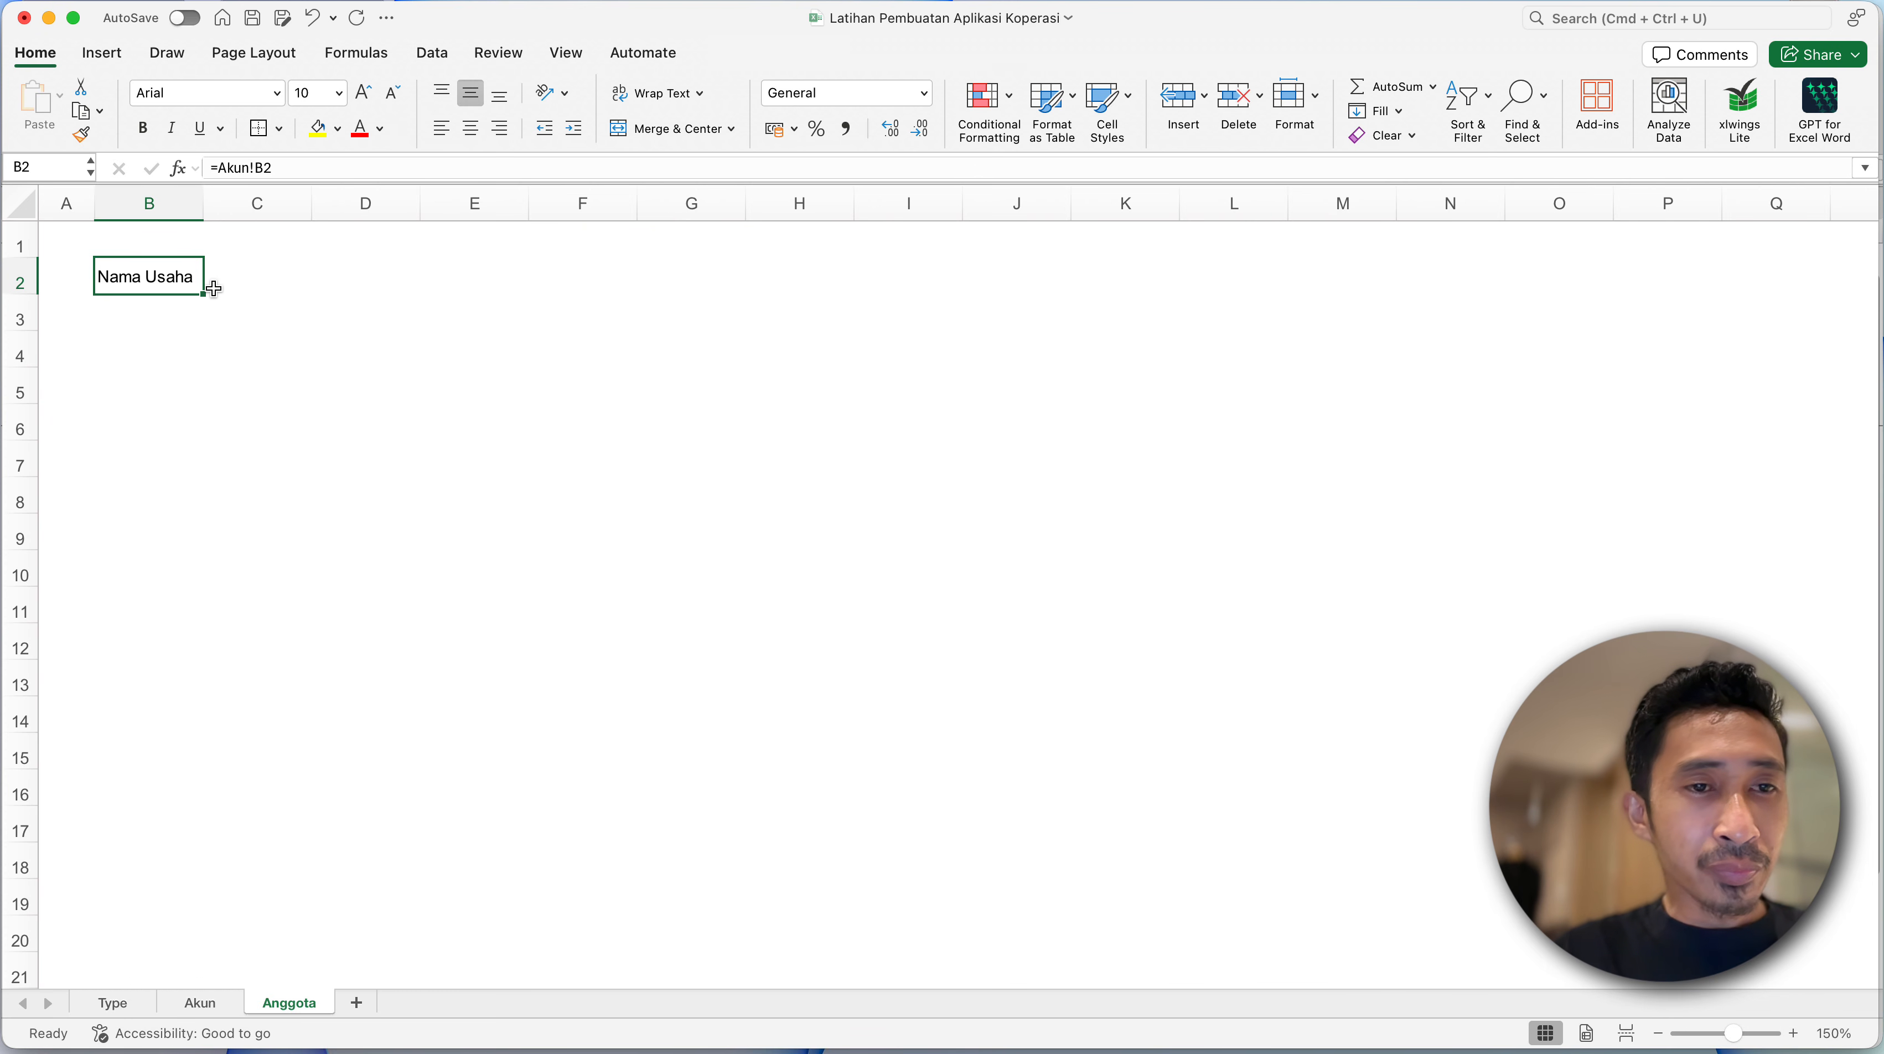
pyautogui.moveTo(205, 294); pyautogui.dragTo(151, 361)
pyautogui.click(115, 336)
# - Replace the linked heading in B3 with the text "Daftar Anggota Koperasi"
pyautogui.click(112, 308)
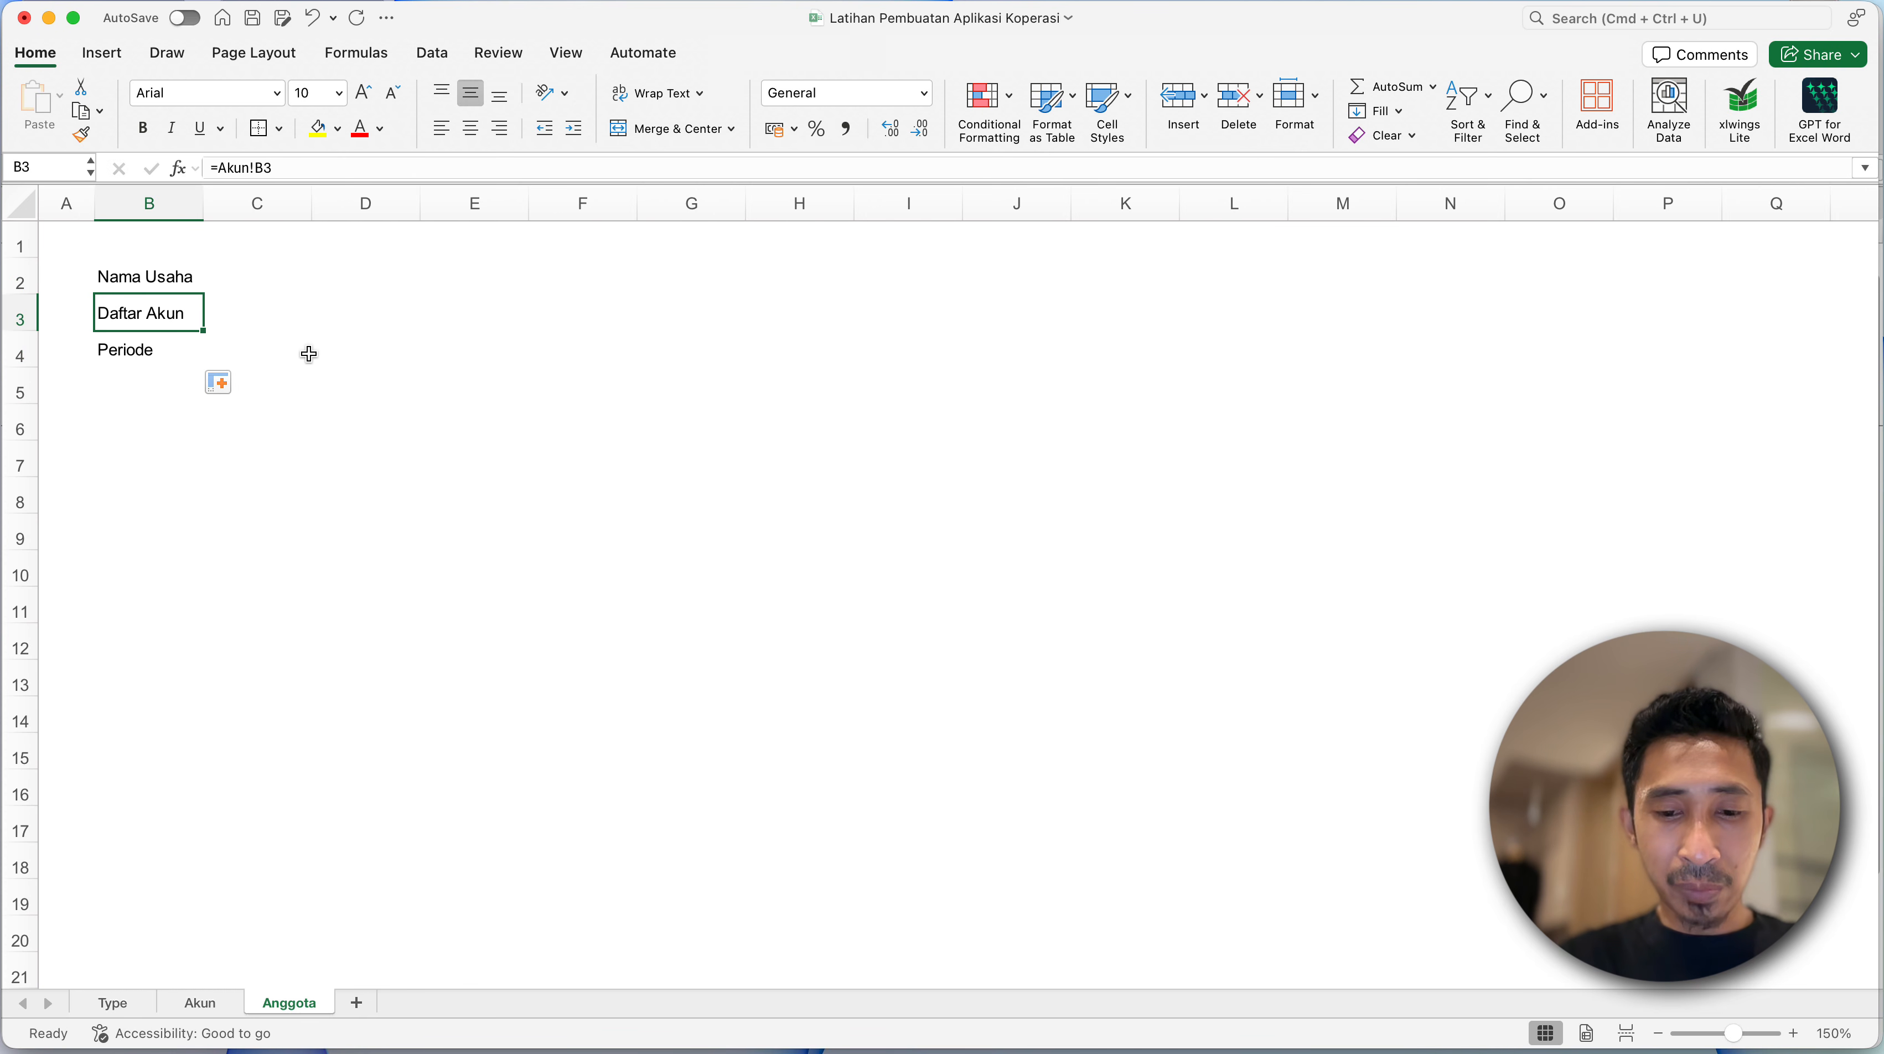
pyautogui.write('Daftar A')
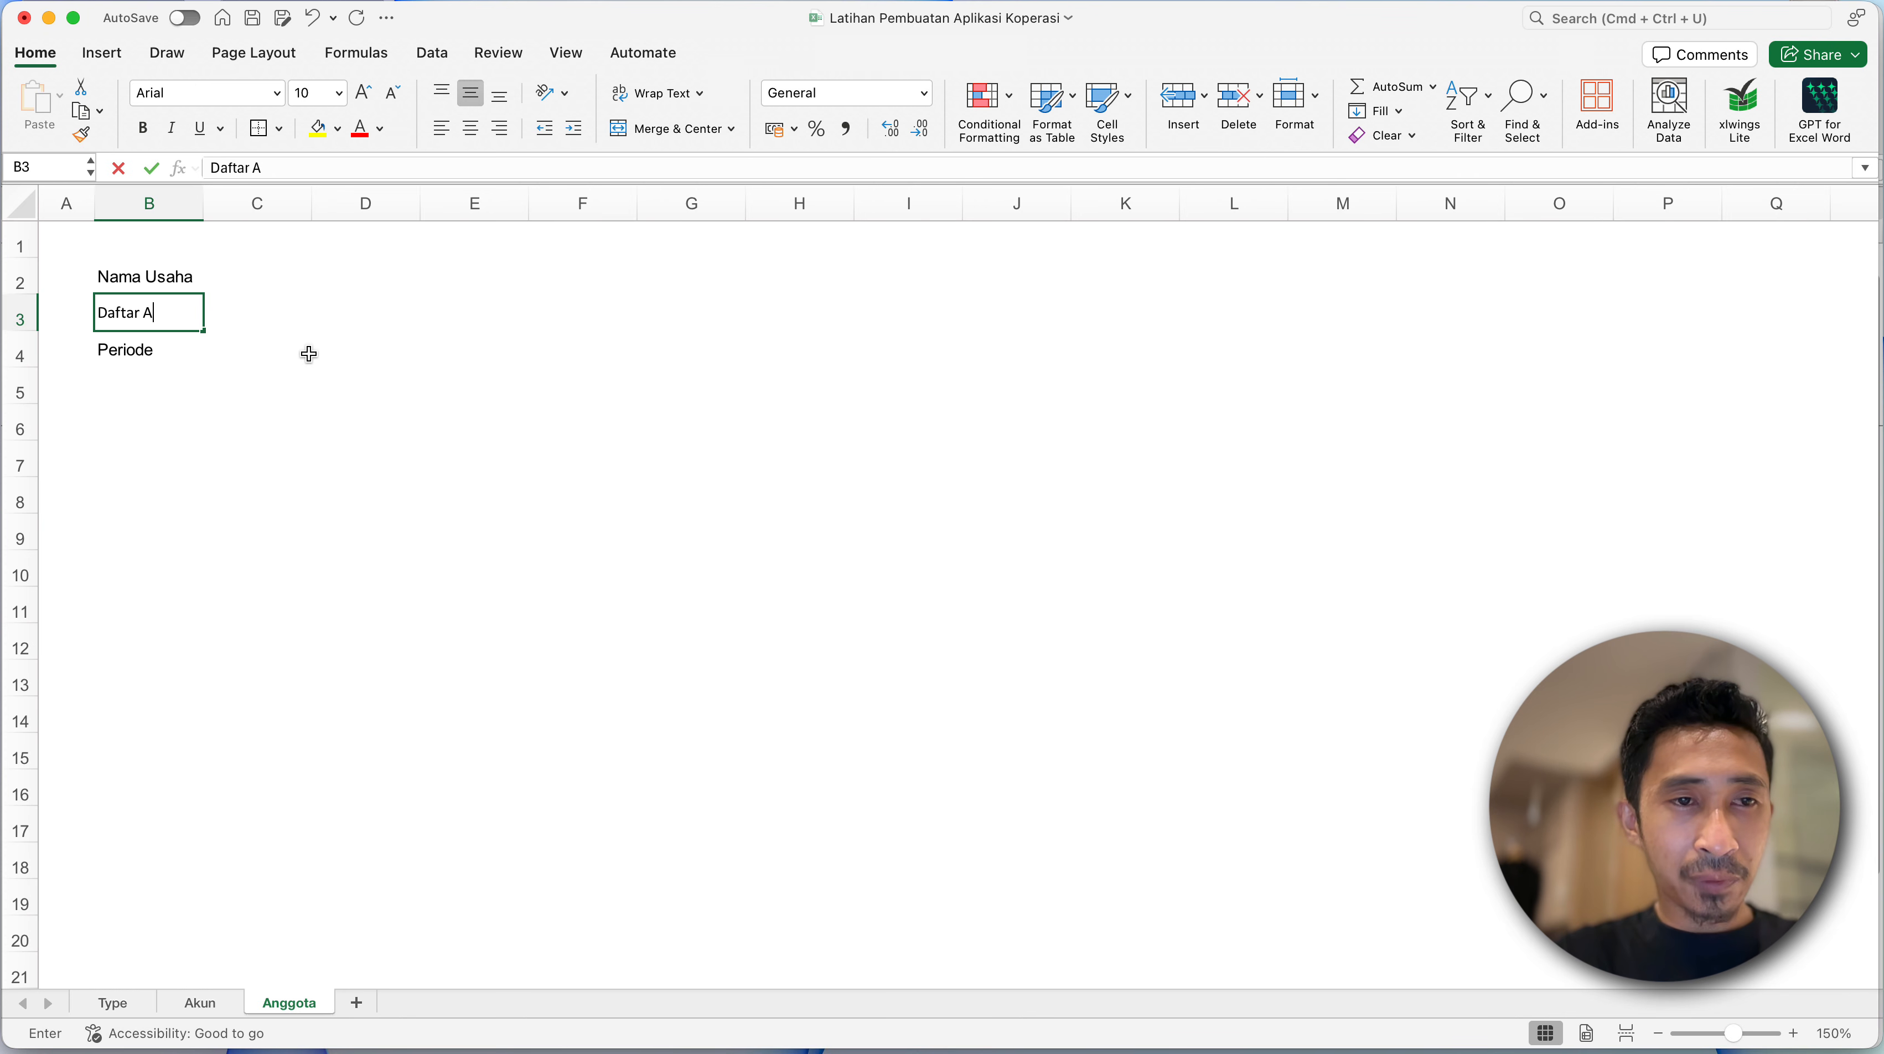
pyautogui.write('g')
pyautogui.press('BackSpace')
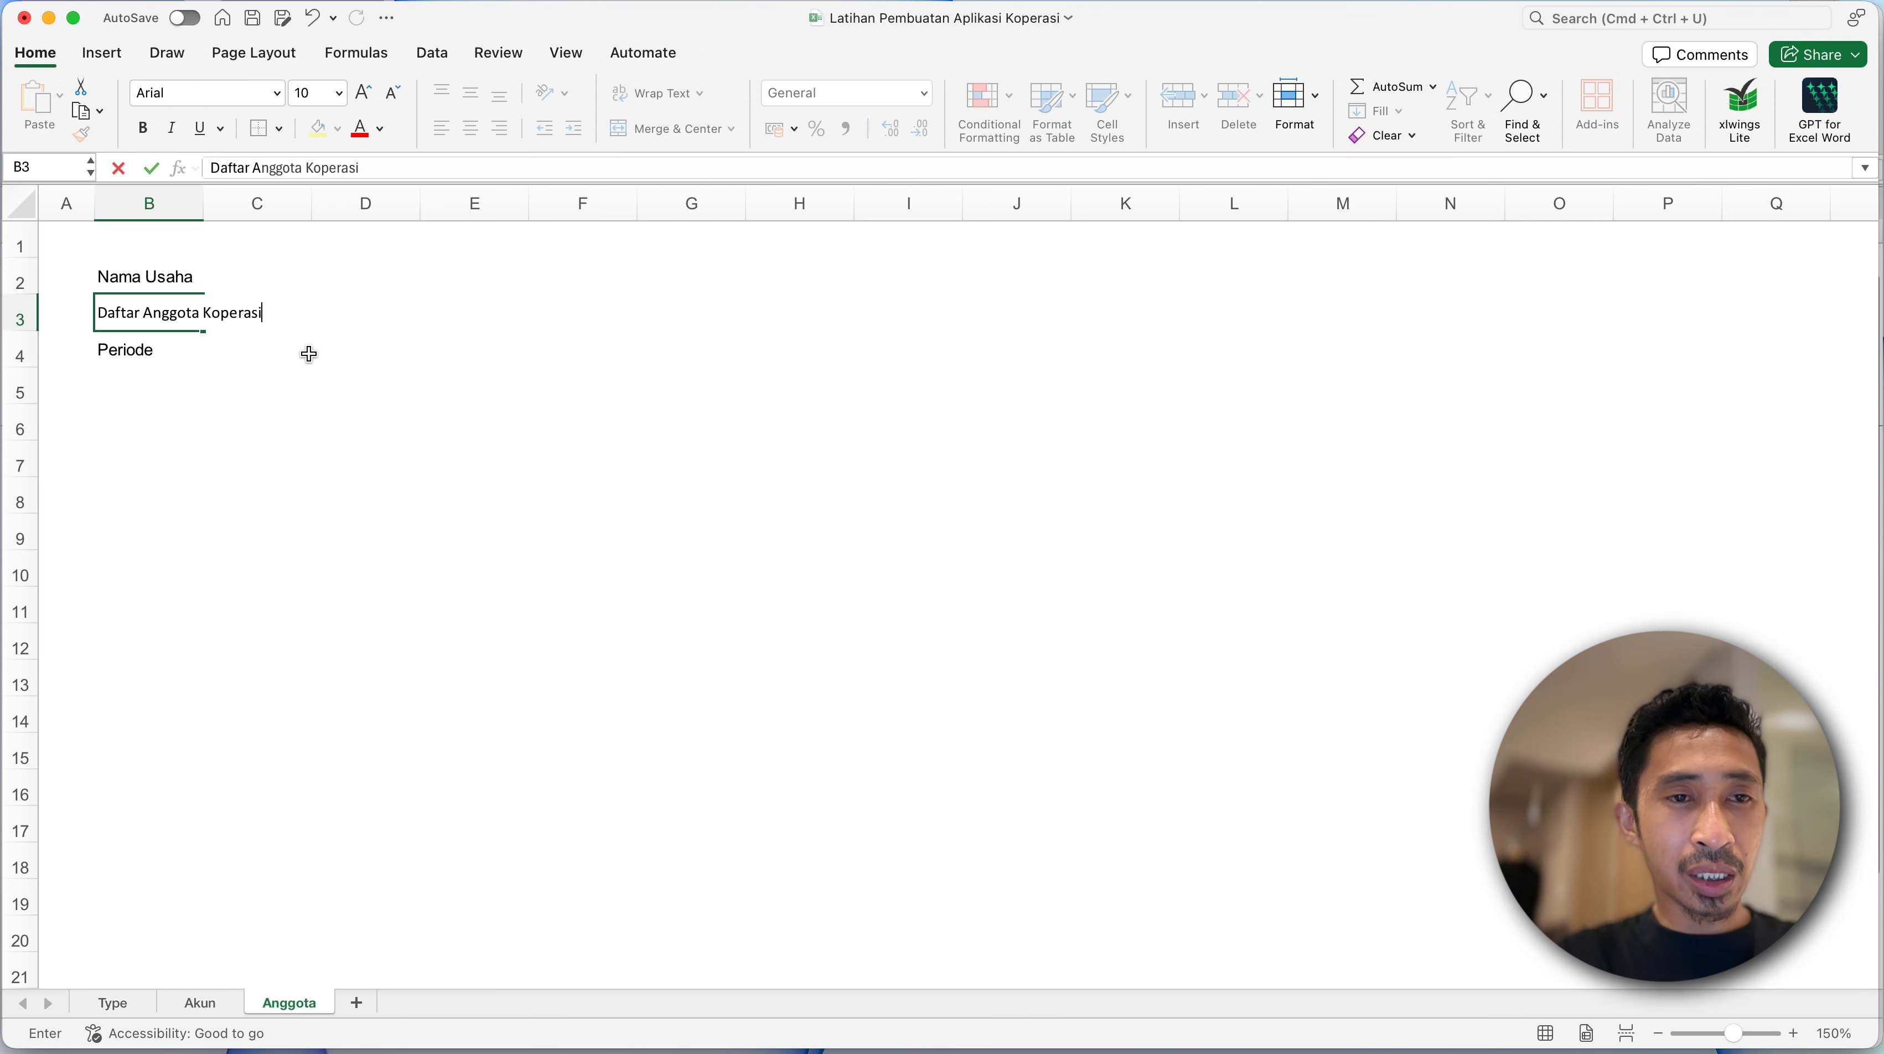
pyautogui.write('nggota Koperasi')
pyautogui.press('Return')
# - Switch to the Smart Accounting Finance (S.A.F) Koperasi SP workbook and copy the ANGGOTA header row from KODE to SIMPANAN BERJANGKA
pyautogui.click(304, 428)
pyautogui.click(181, 411)
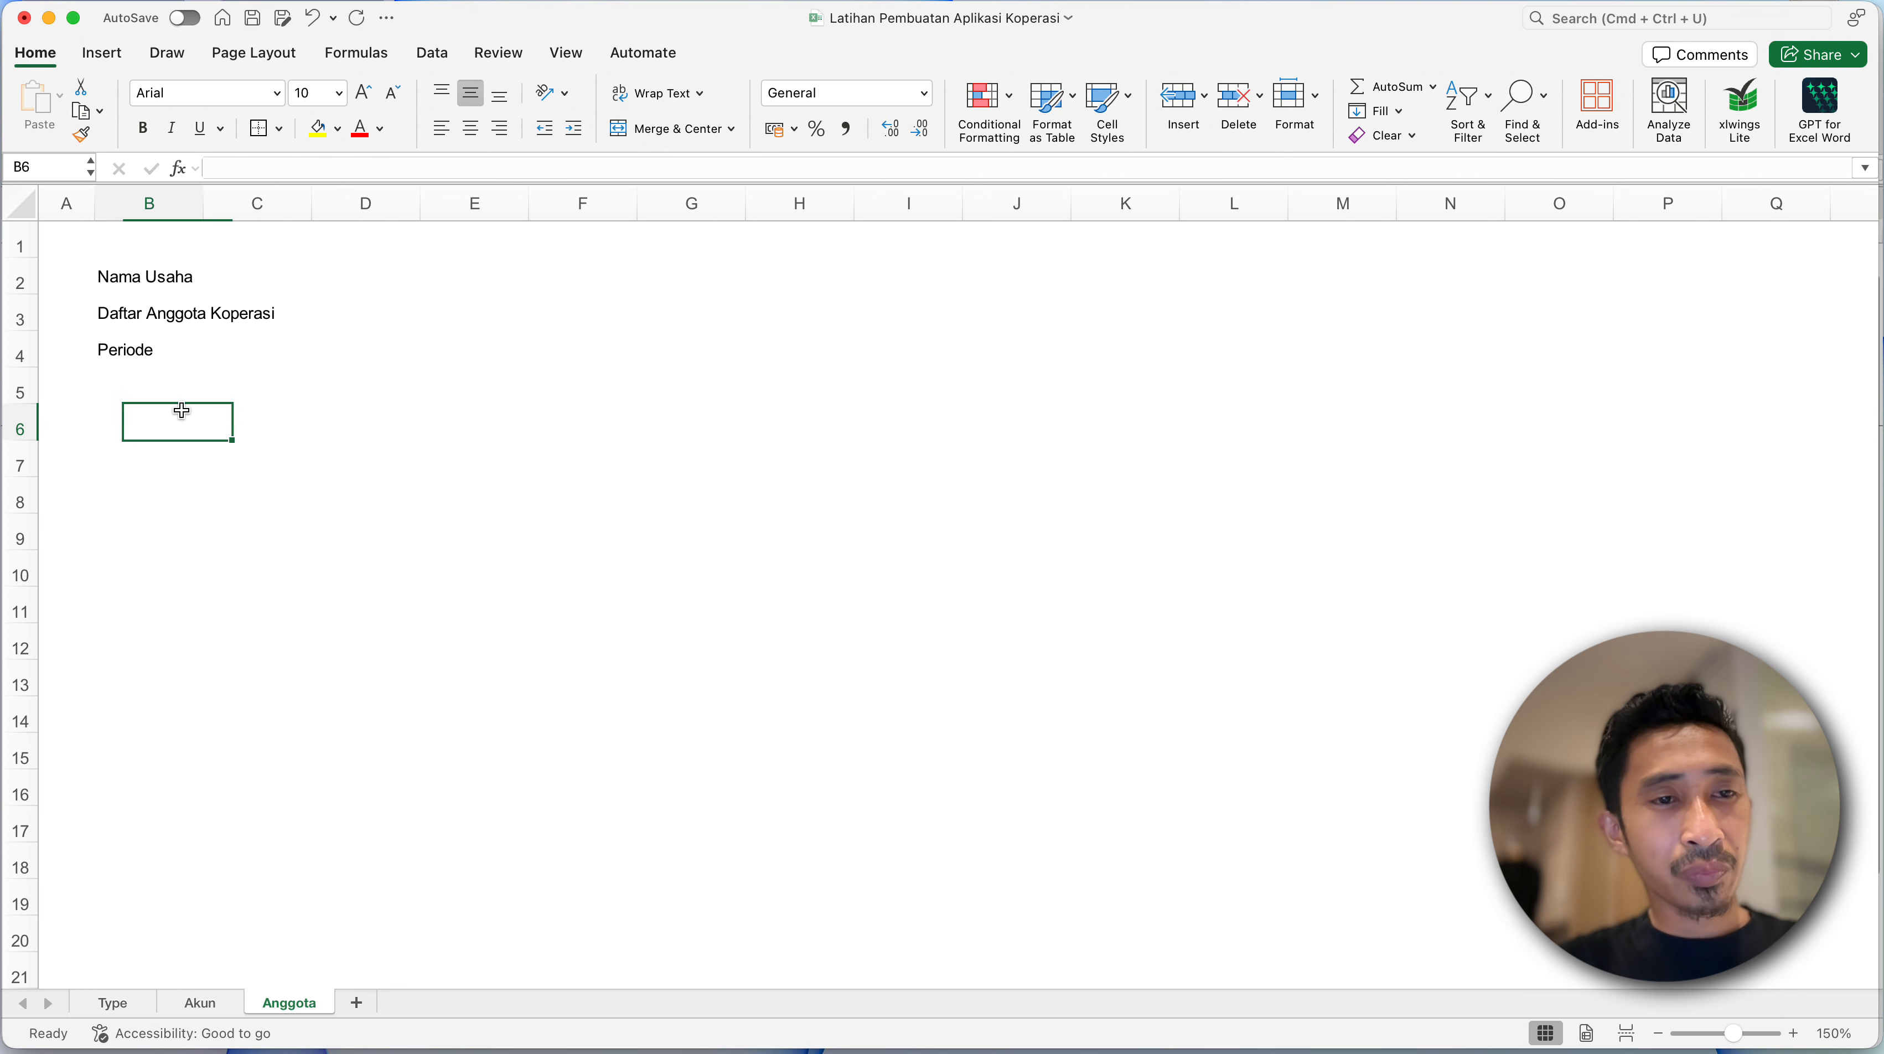
pyautogui.hotkey('ctrl', 'Up')
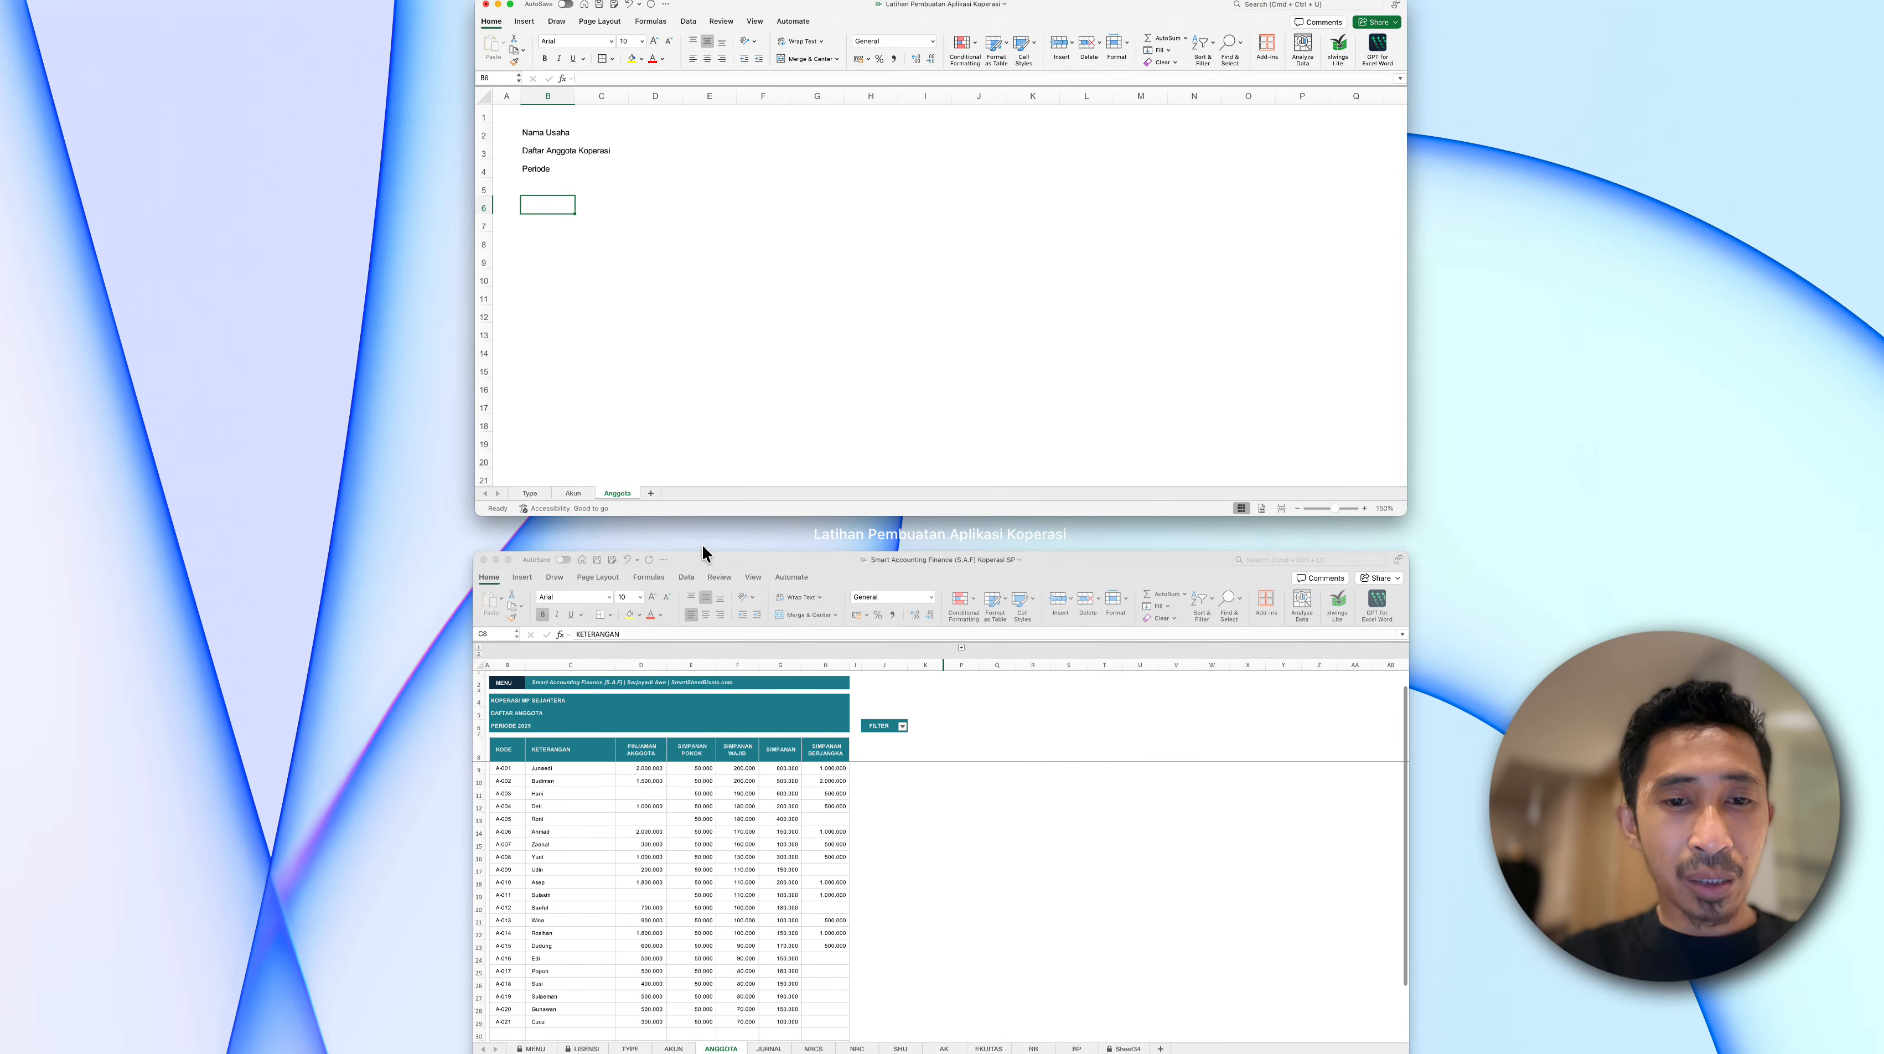
pyautogui.click(722, 757)
pyautogui.moveTo(59, 401); pyautogui.dragTo(700, 411)
pyautogui.press('super+c')
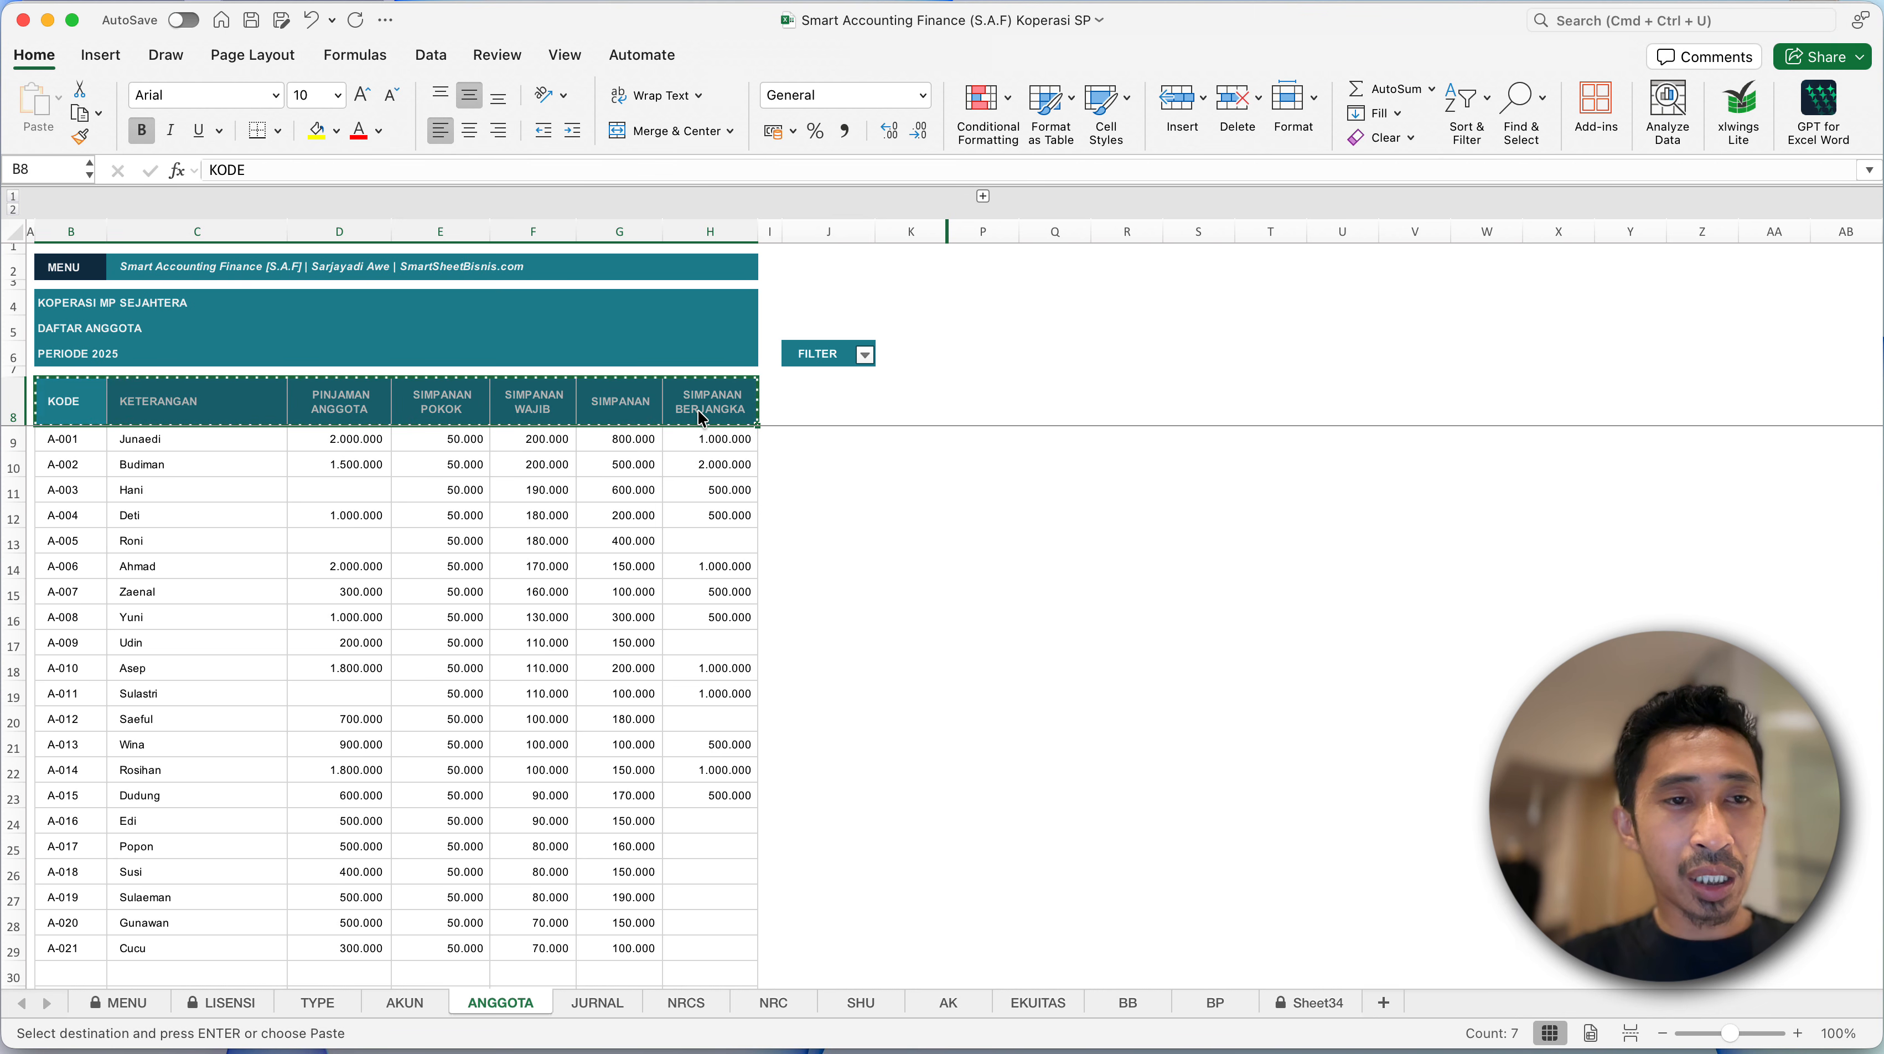
# - Return to the Latihan Pembuatan Aplikasi Koperasi workbook and paste the copied headers as values only, starting at B6
pyautogui.hotkey('ctrl', 'Up')
pyautogui.click(637, 416)
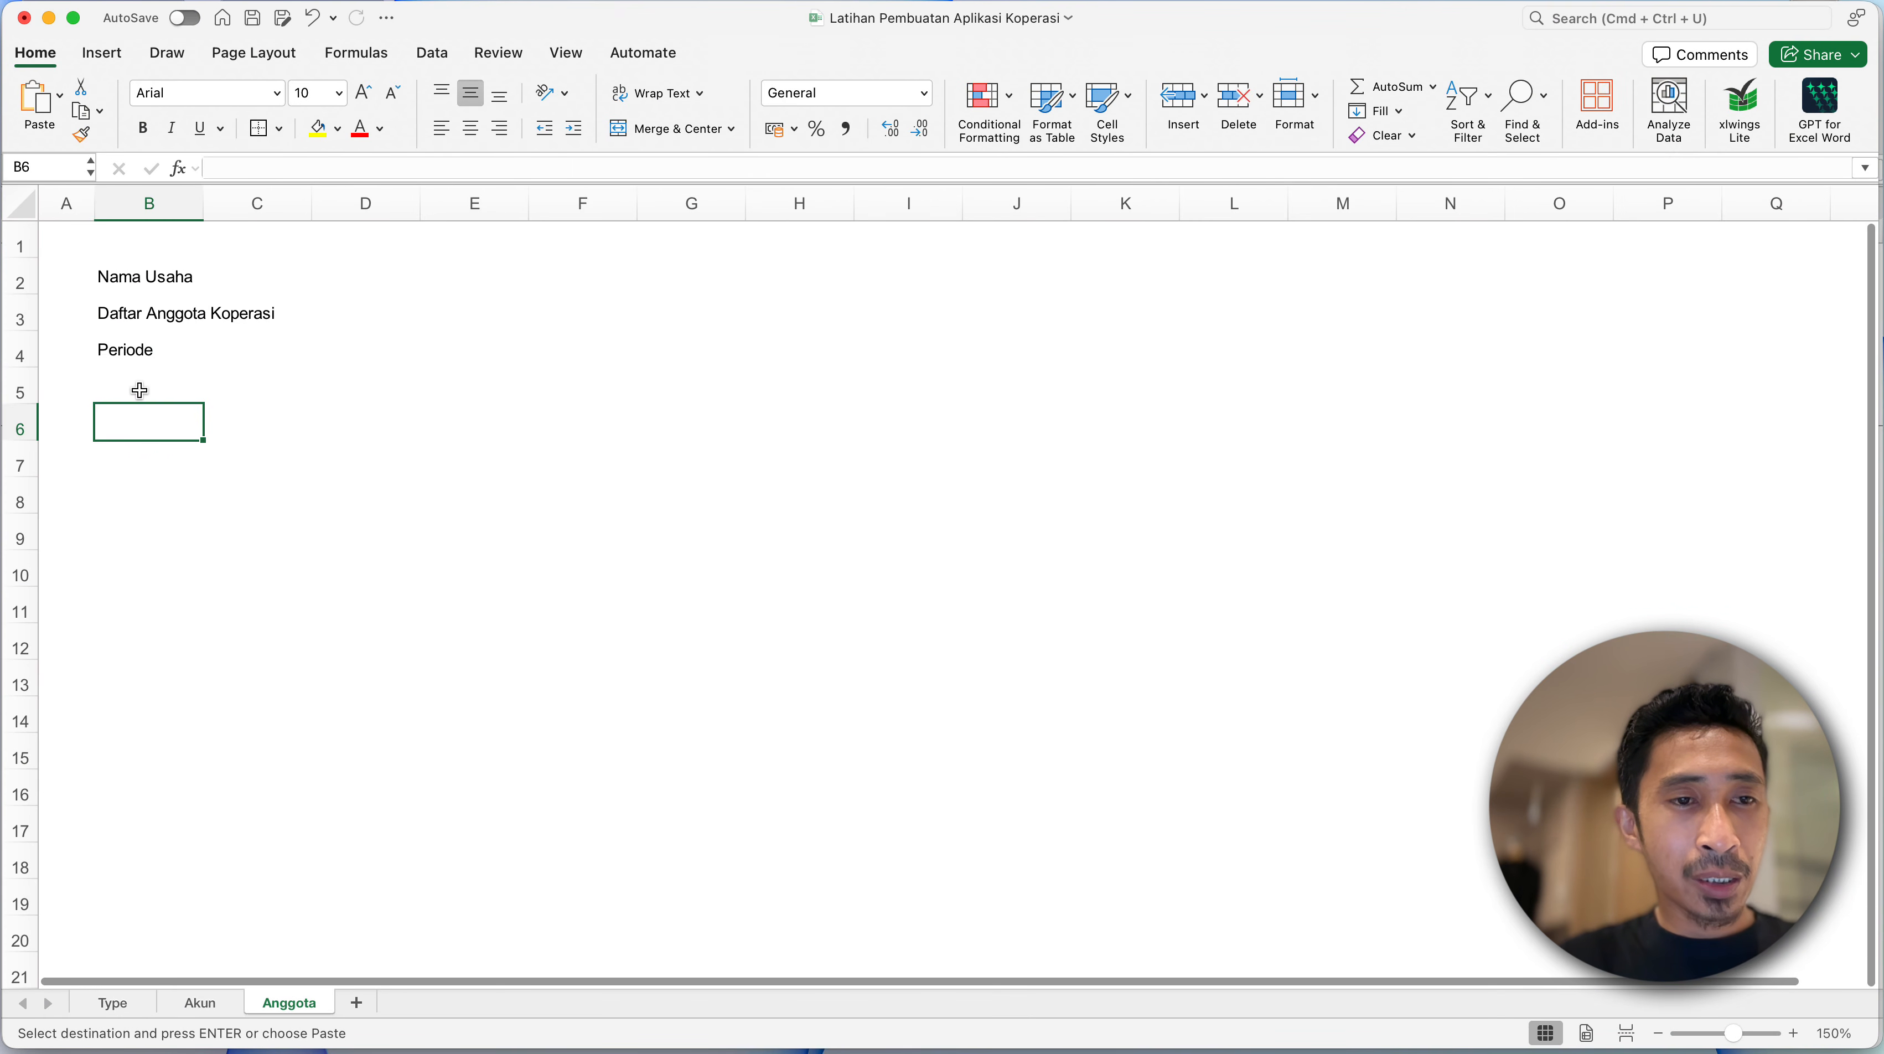
pyautogui.rightClick(140, 407)
pyautogui.moveTo(235, 500)
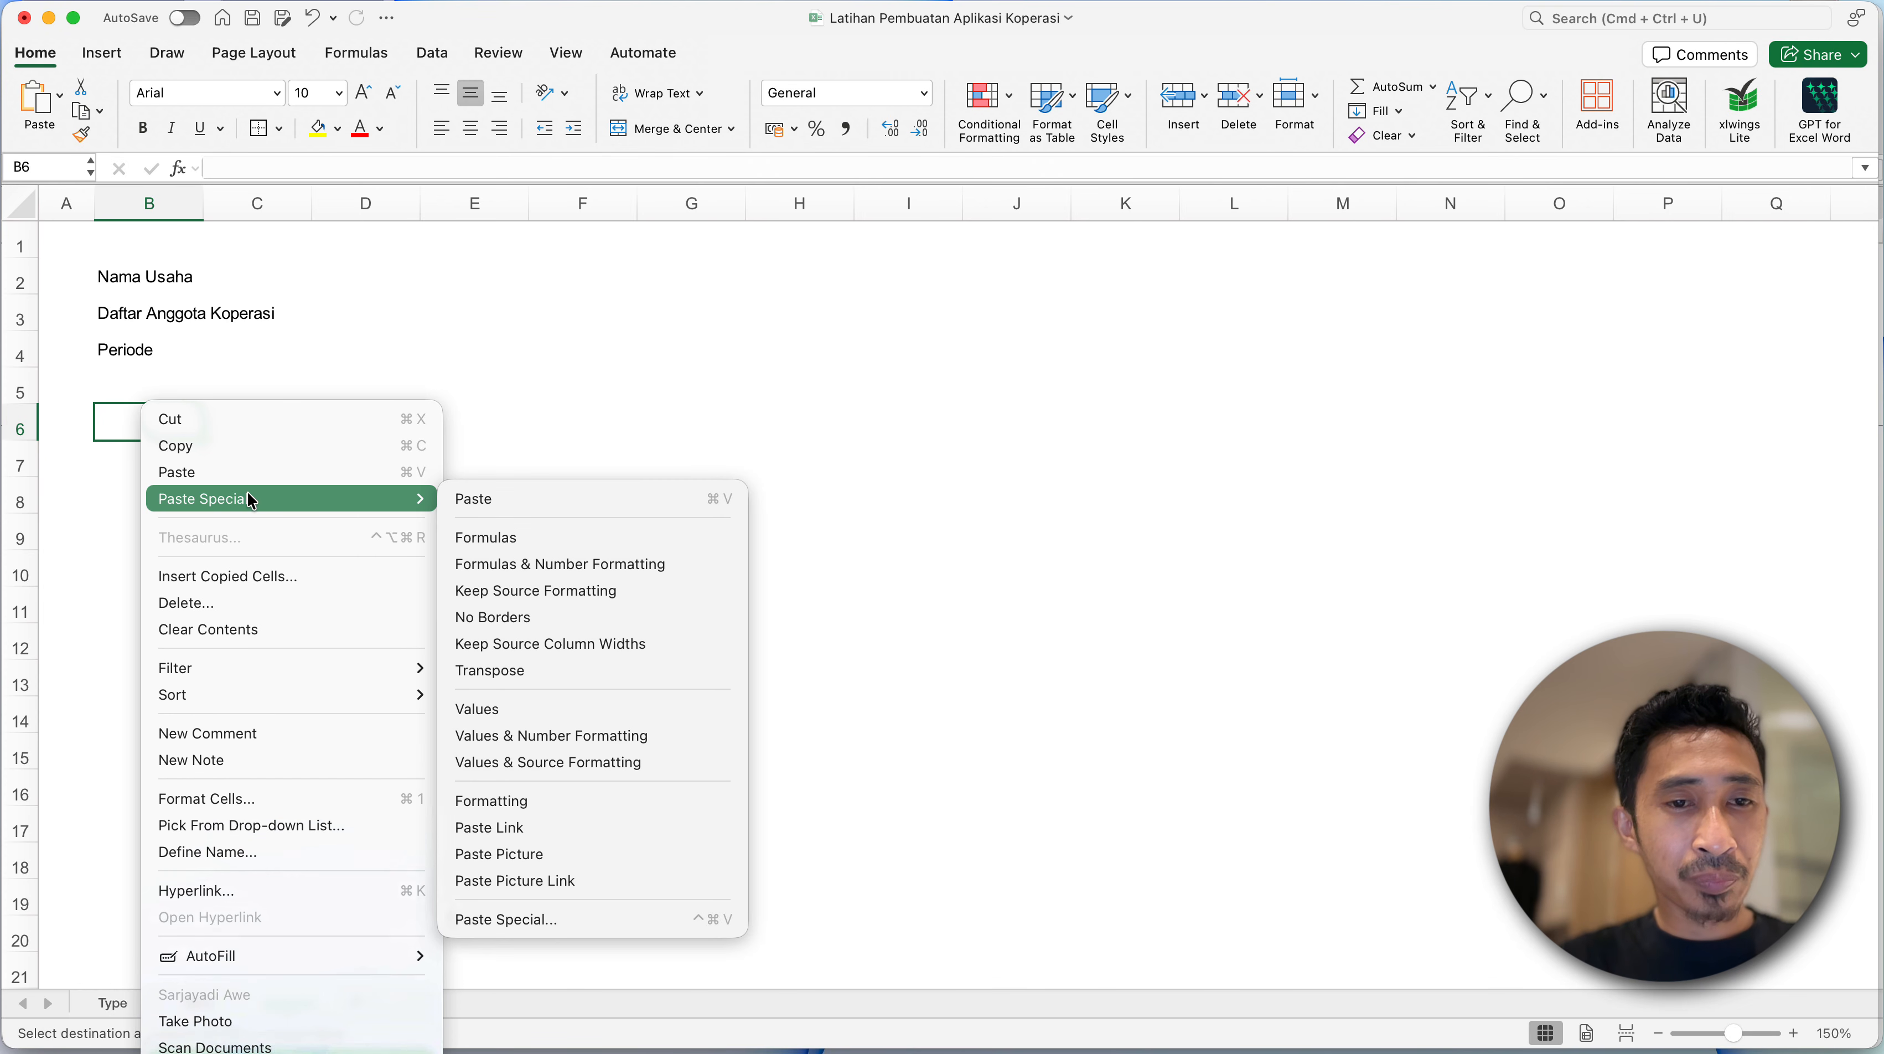
pyautogui.click(531, 708)
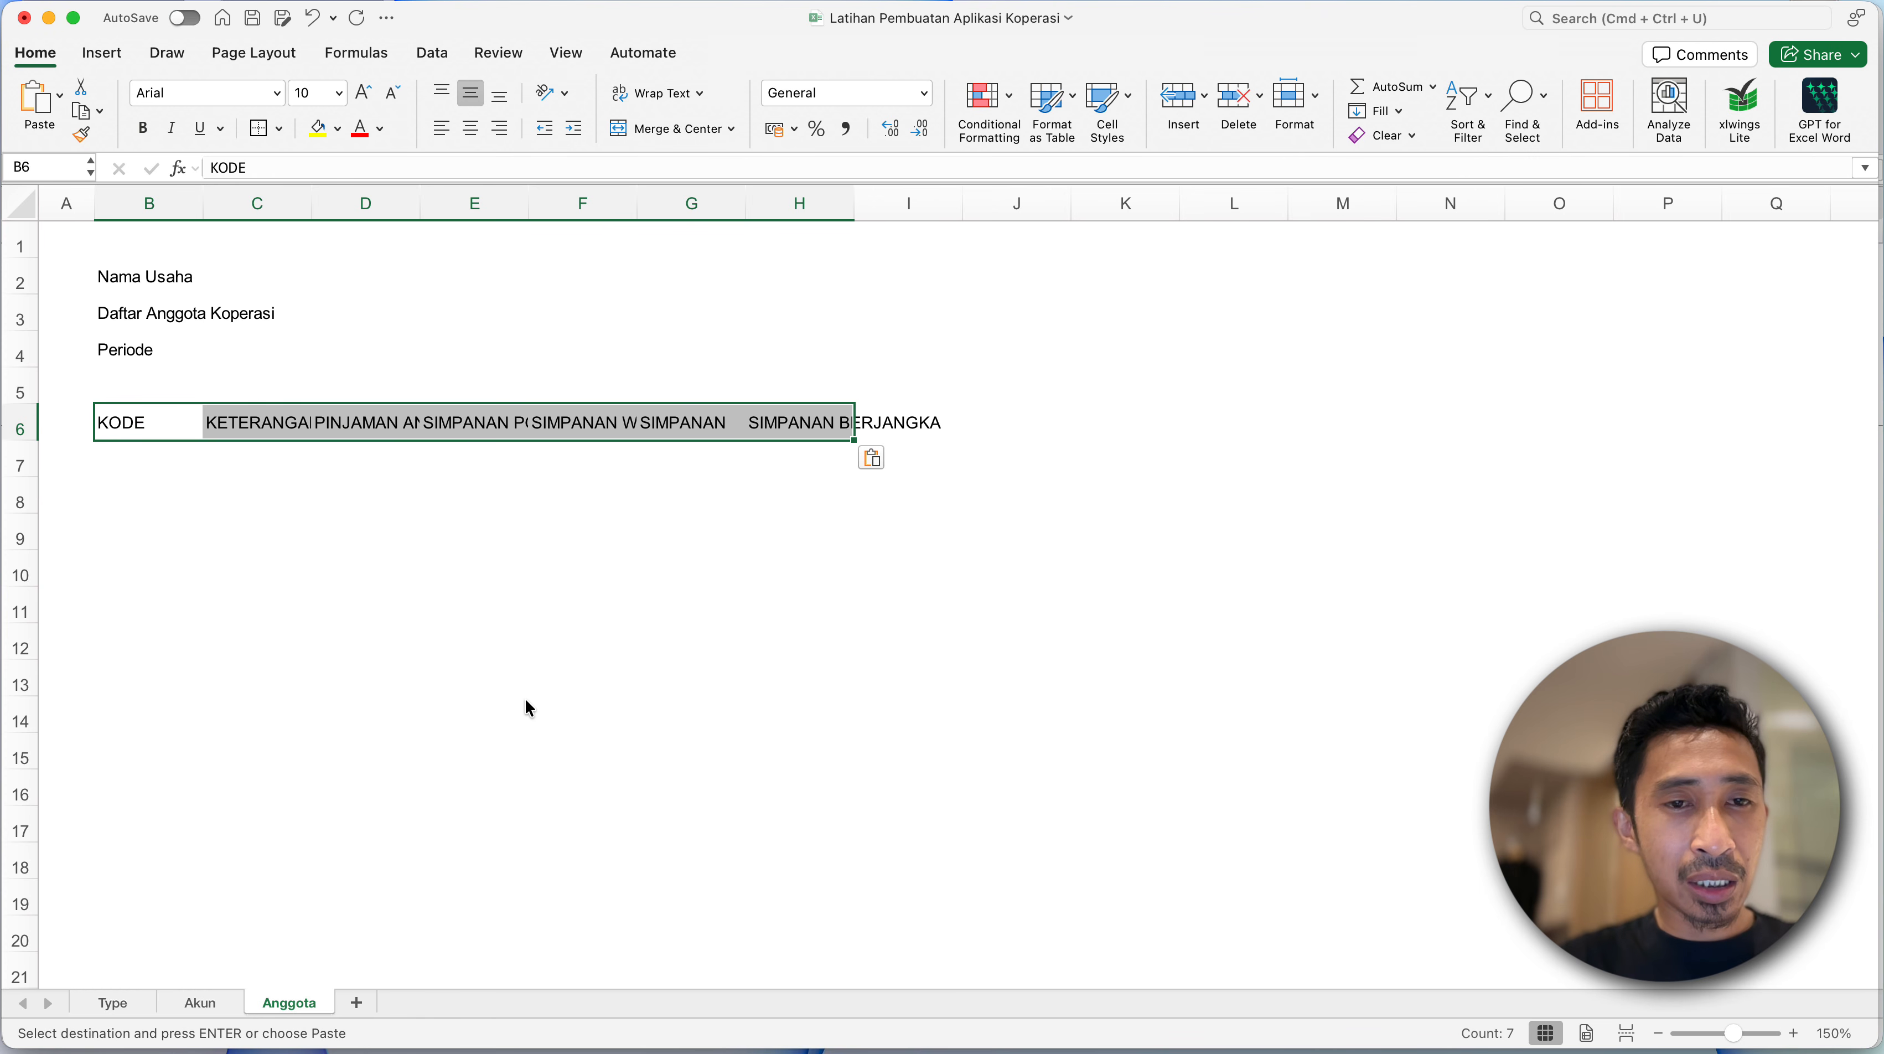
pyautogui.click(302, 502)
# - Widen columns C and D to fit the KETERANGAN and PINJAMAN ANGGOTA headings
pyautogui.click(159, 432)
pyautogui.click(271, 434)
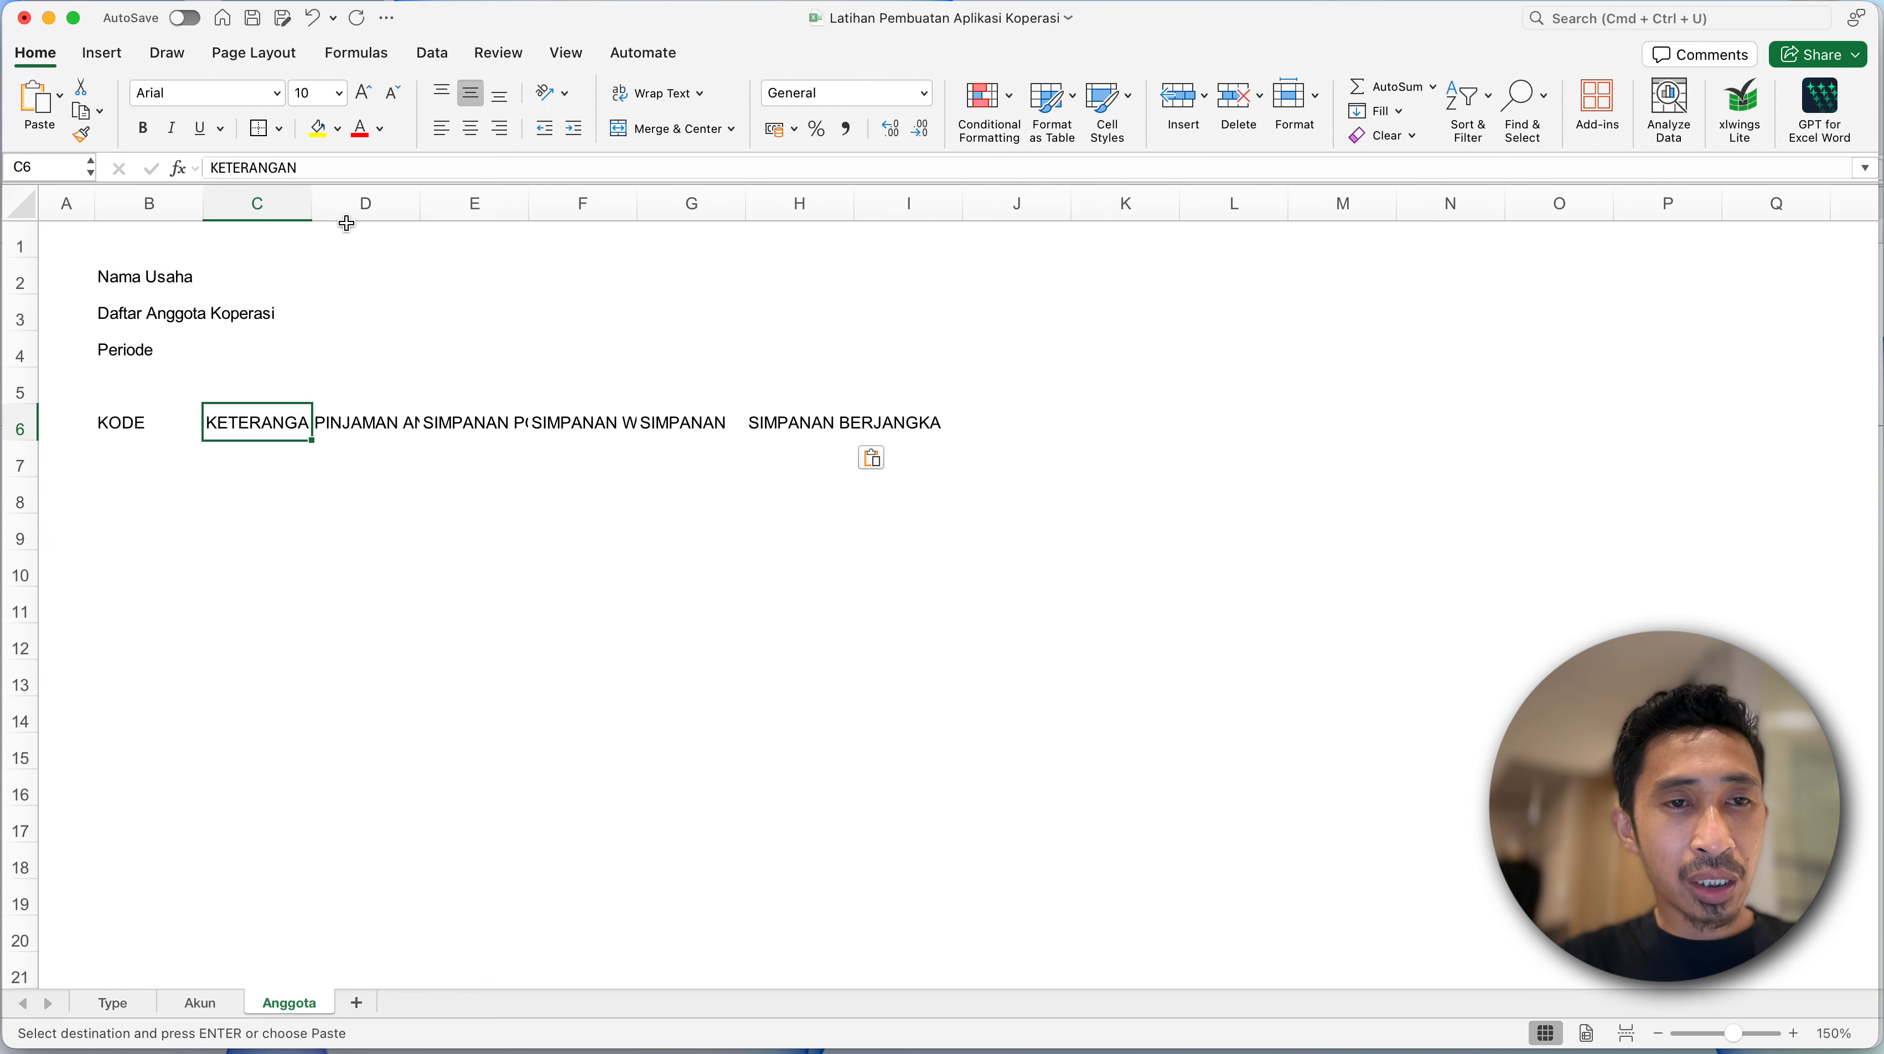
pyautogui.moveTo(311, 211); pyautogui.dragTo(331, 211)
pyautogui.click(450, 431)
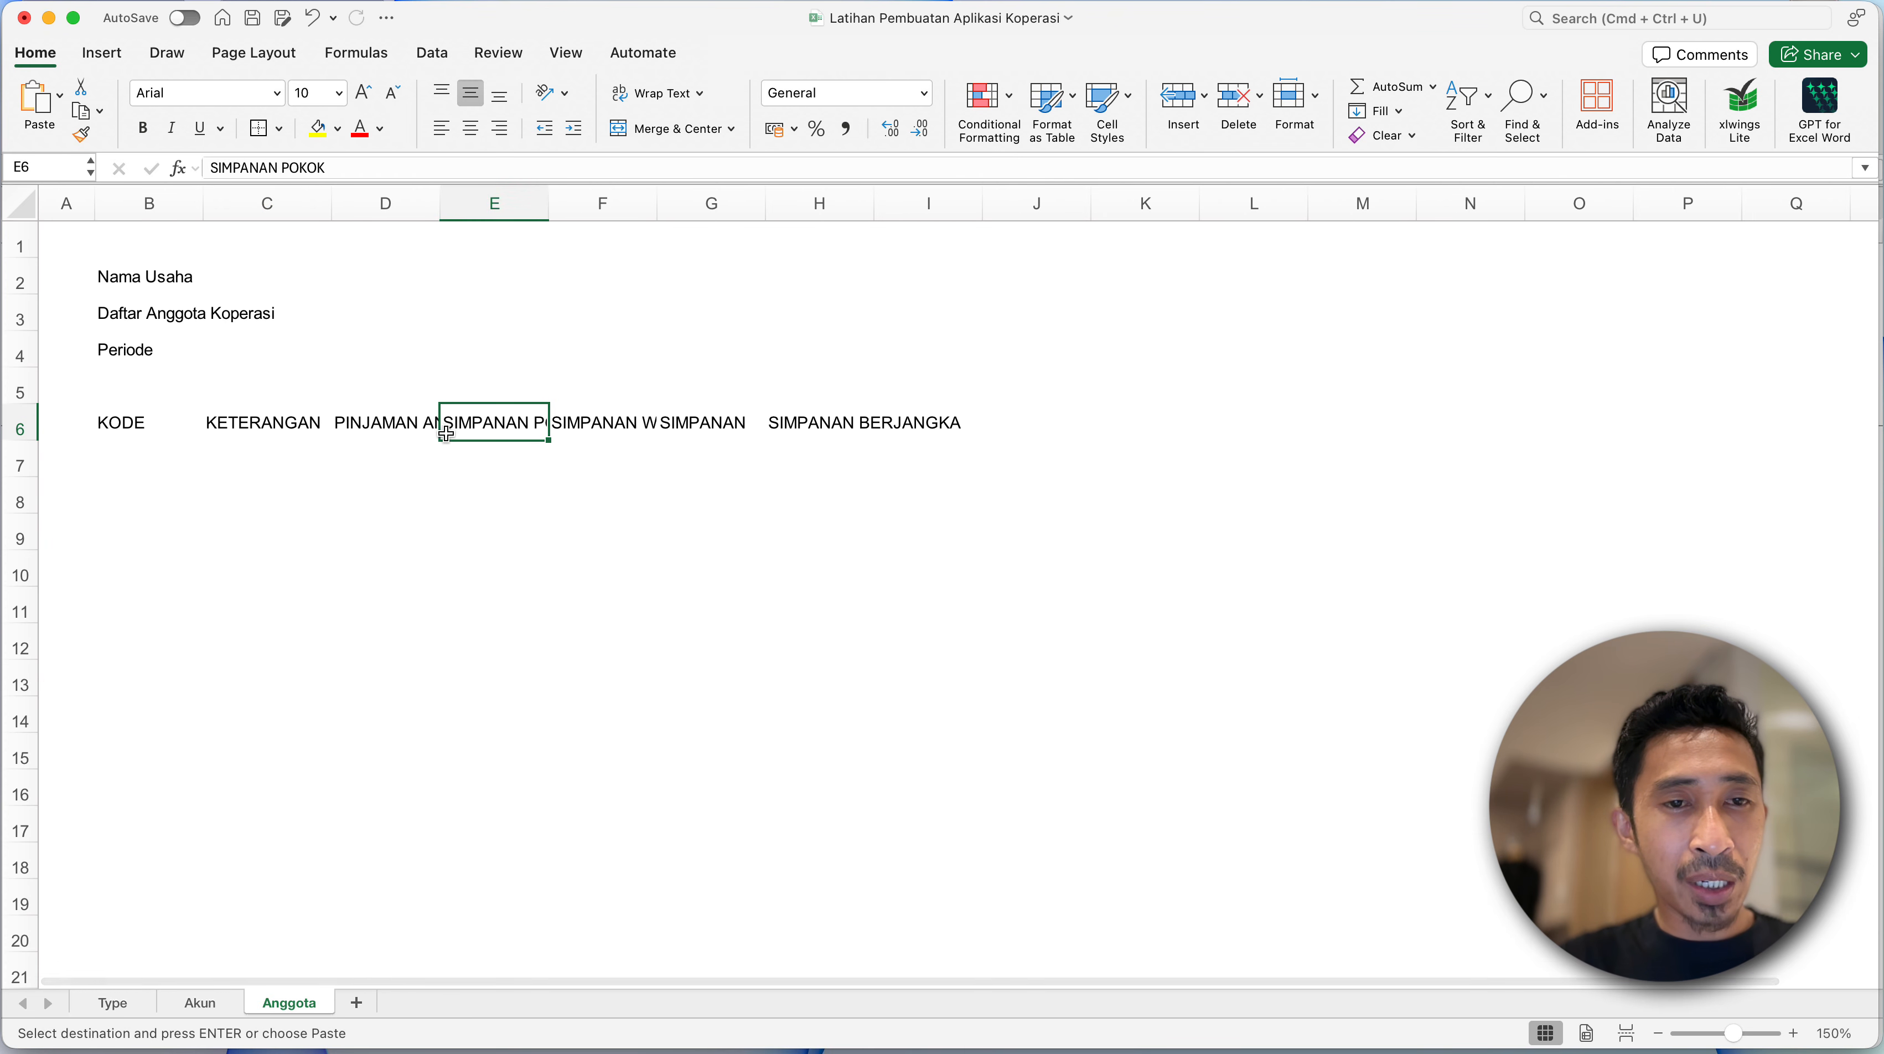
pyautogui.click(406, 424)
pyautogui.click(452, 212)
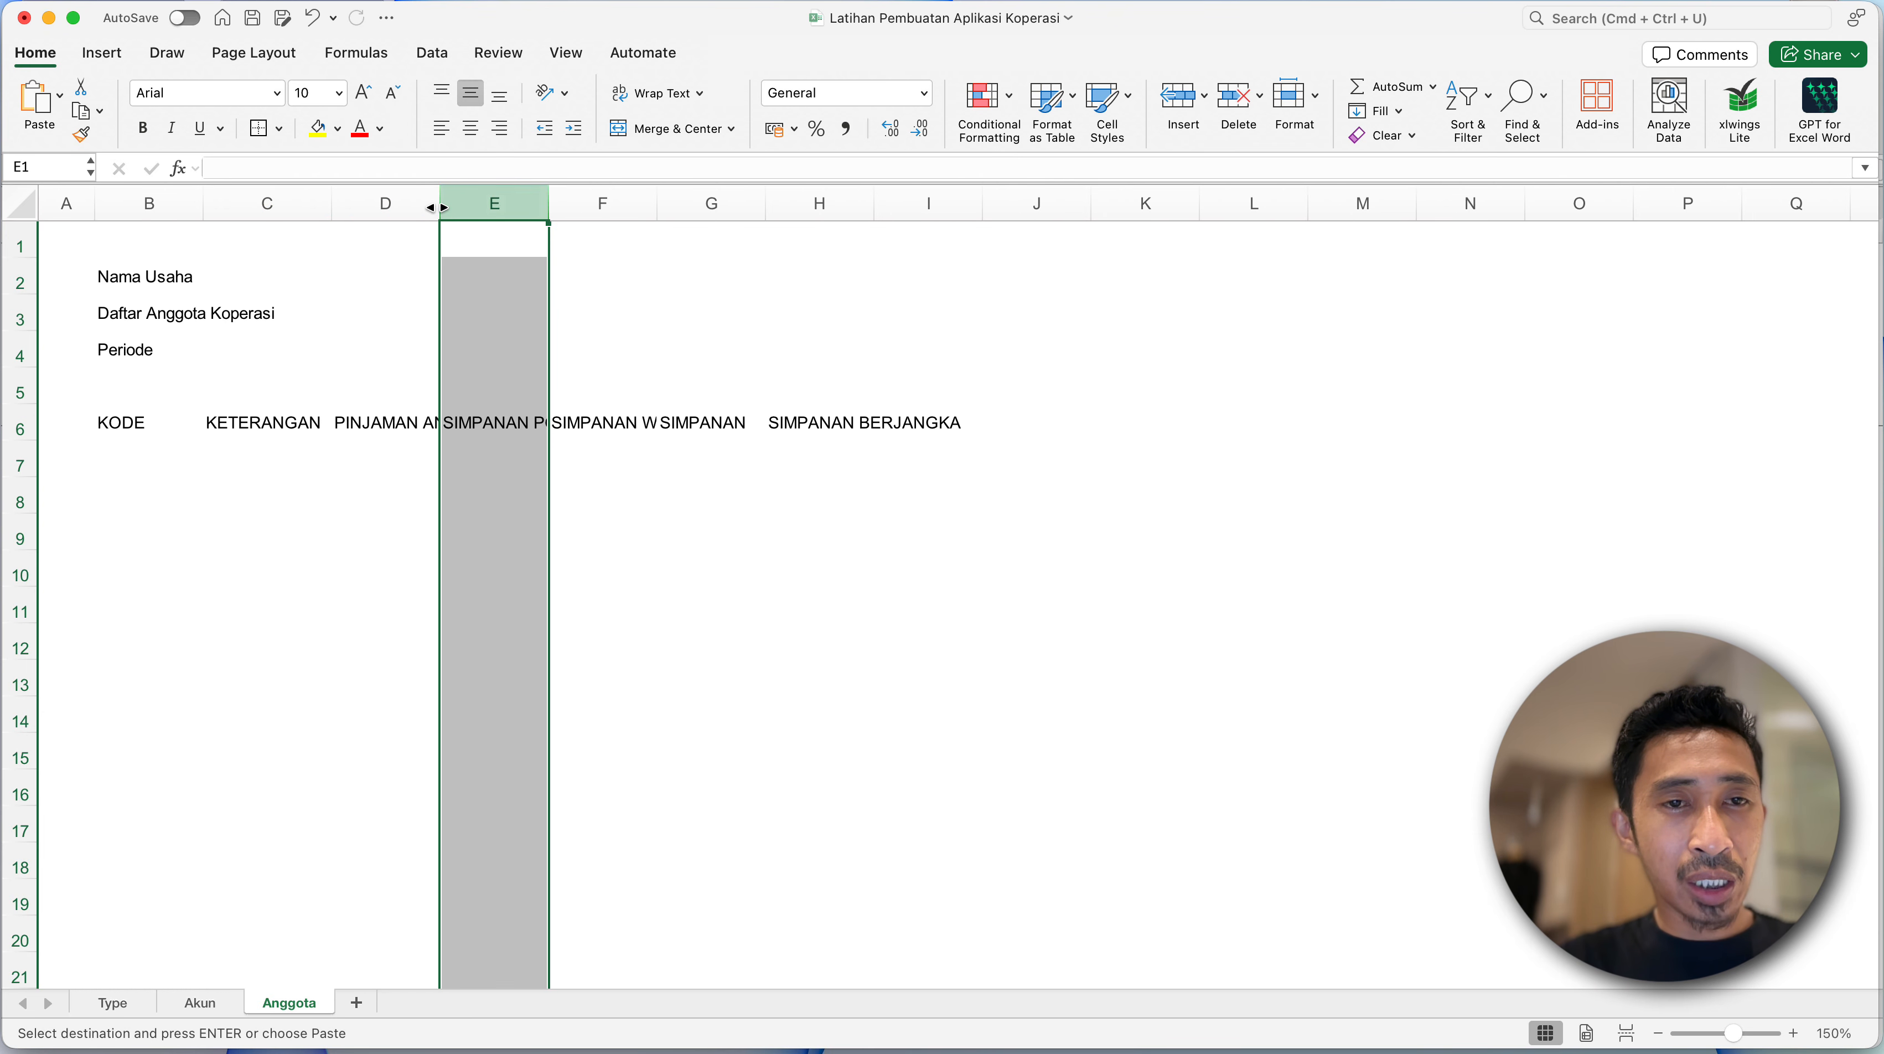
pyautogui.moveTo(437, 209); pyautogui.dragTo(518, 209)
# - Auto-fit the widths of columns D through H to their headings
pyautogui.click(426, 203)
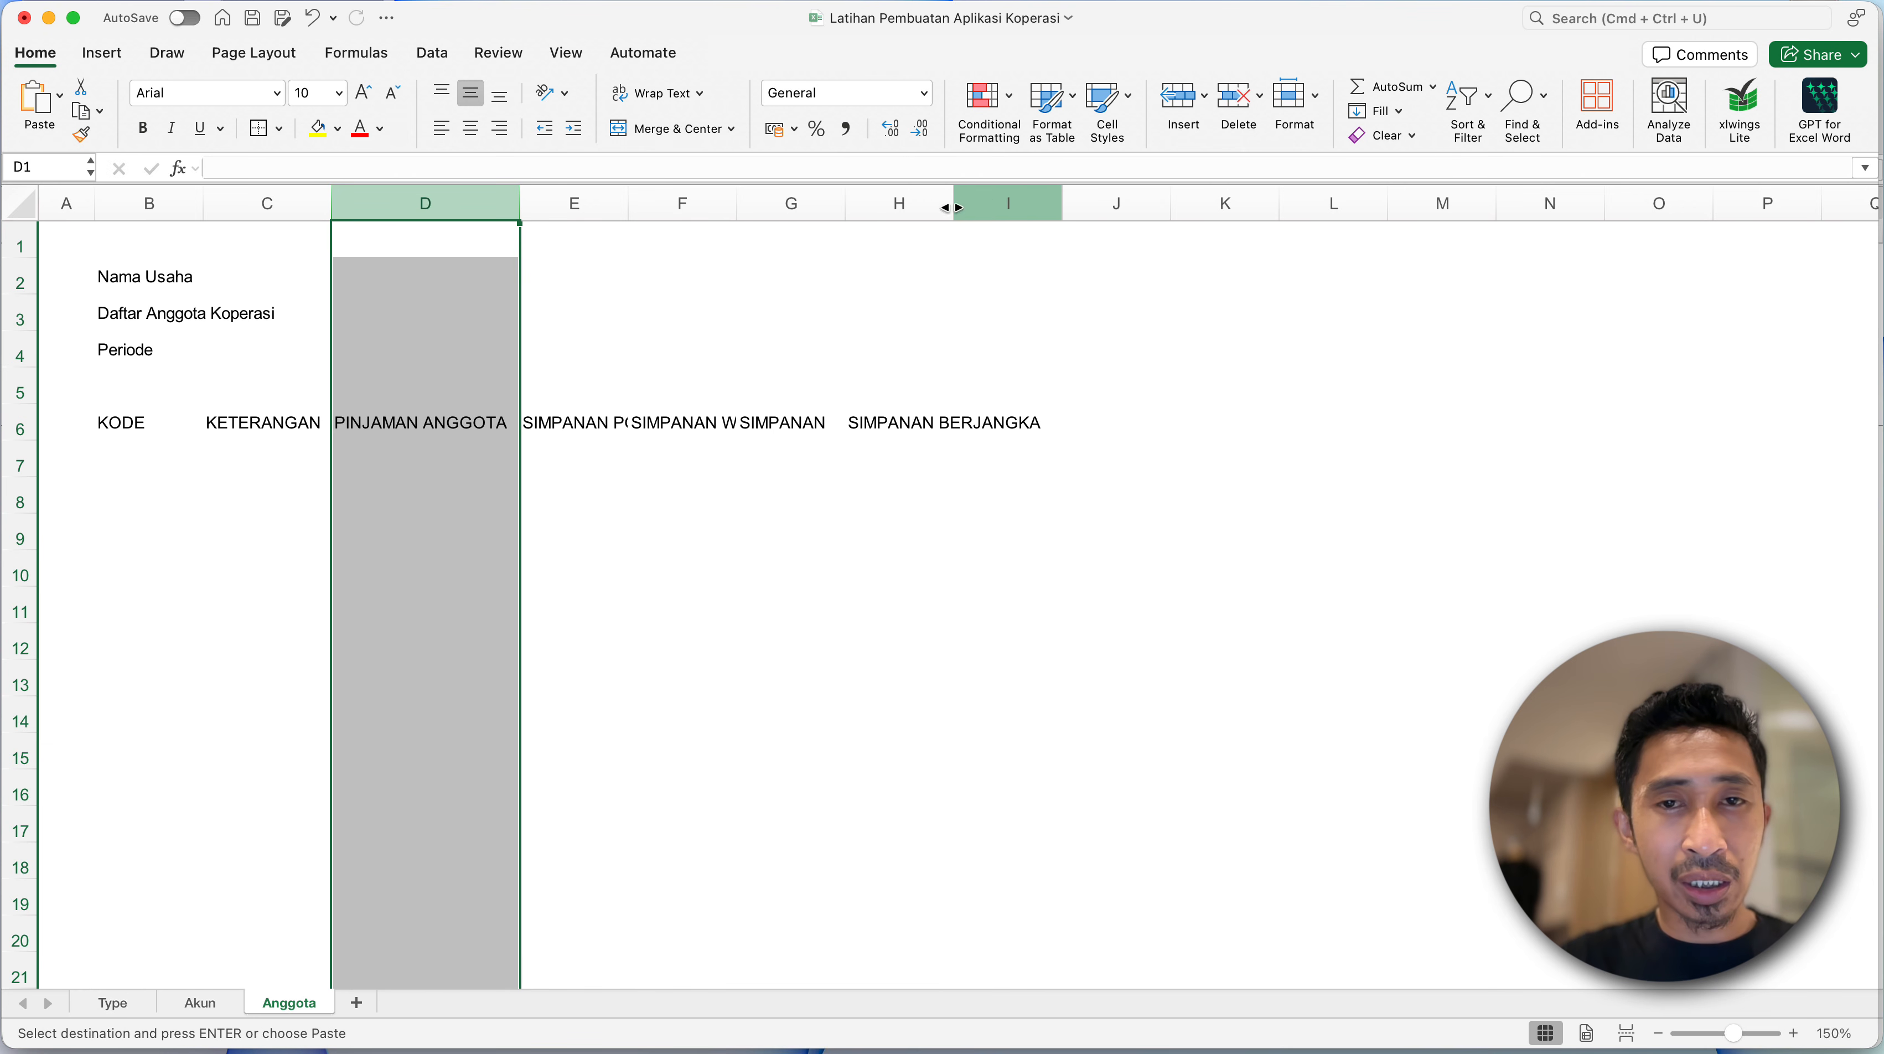
pyautogui.keyDown('shift'); pyautogui.click(907, 203); pyautogui.keyUp('shift')
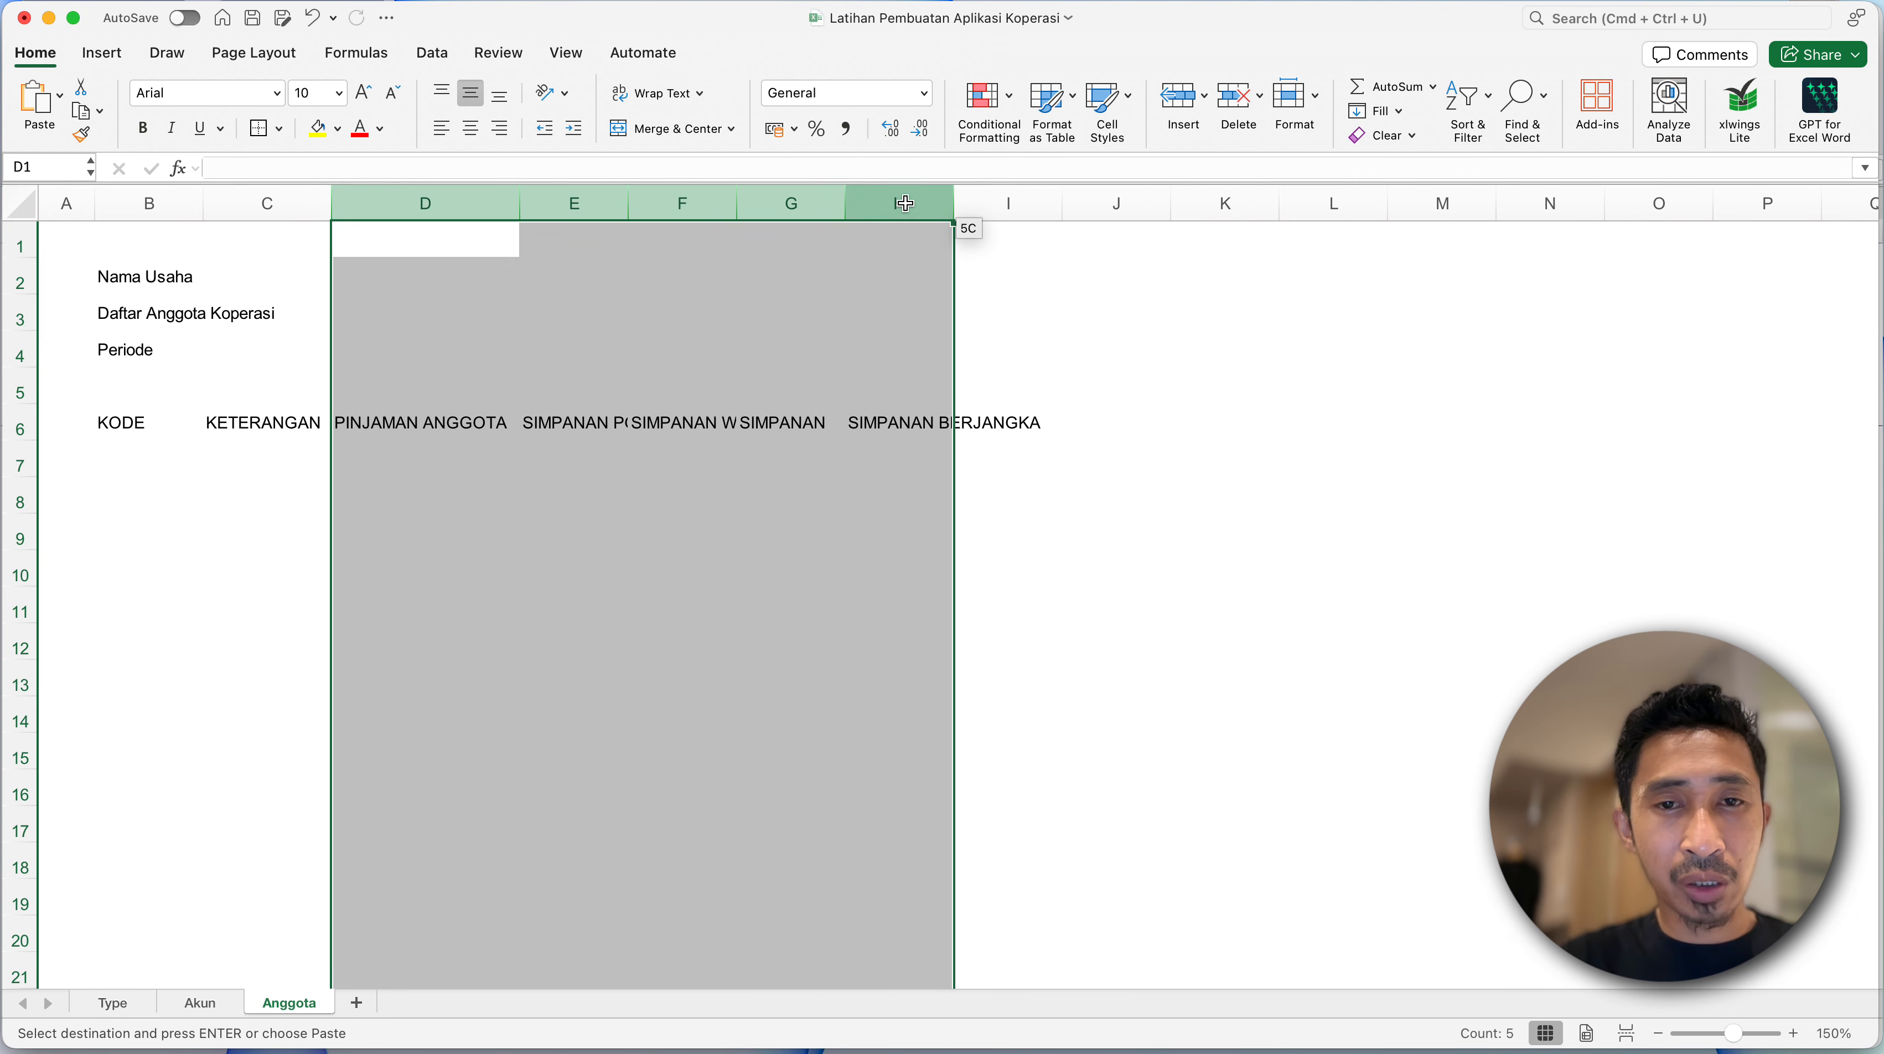
pyautogui.doubleClick(959, 197)
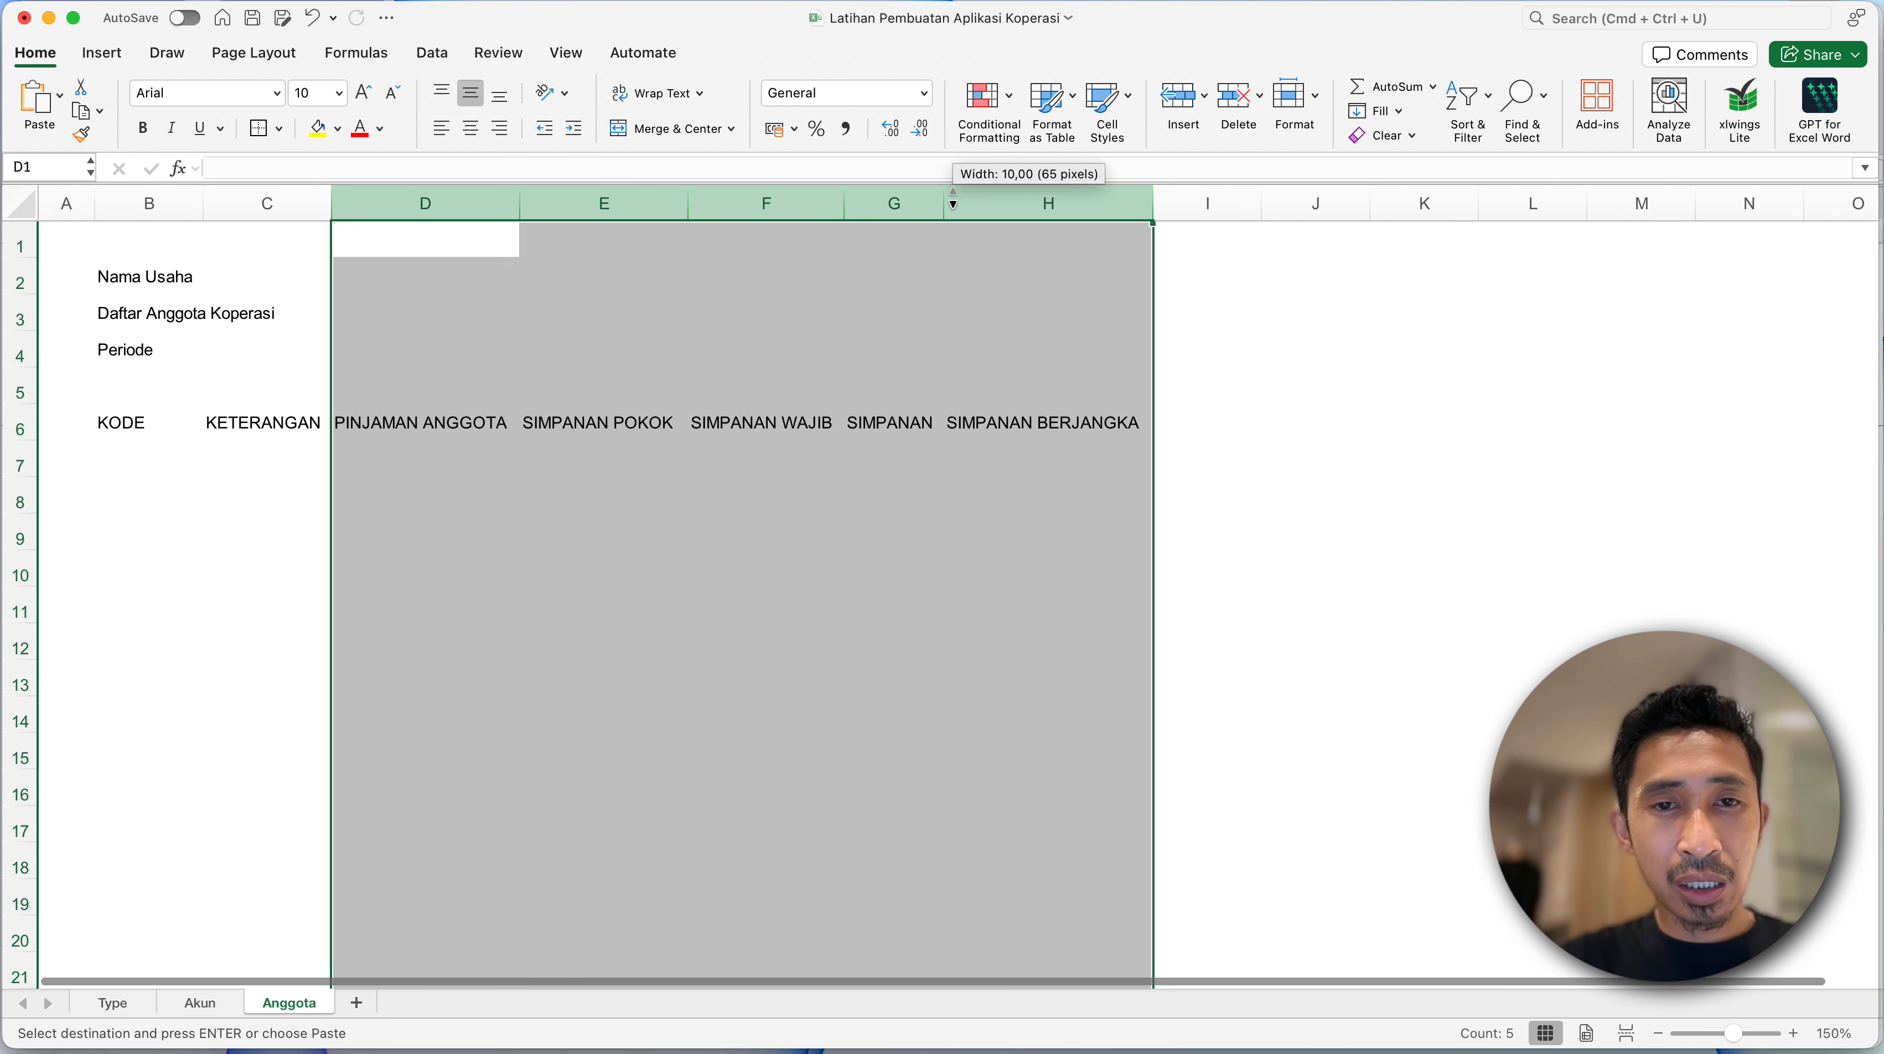
# - Make the header row from KODE to SIMPANAN BERJANGKA (B6:H6) bold
pyautogui.click(357, 476)
pyautogui.click(257, 436)
pyautogui.click(437, 430)
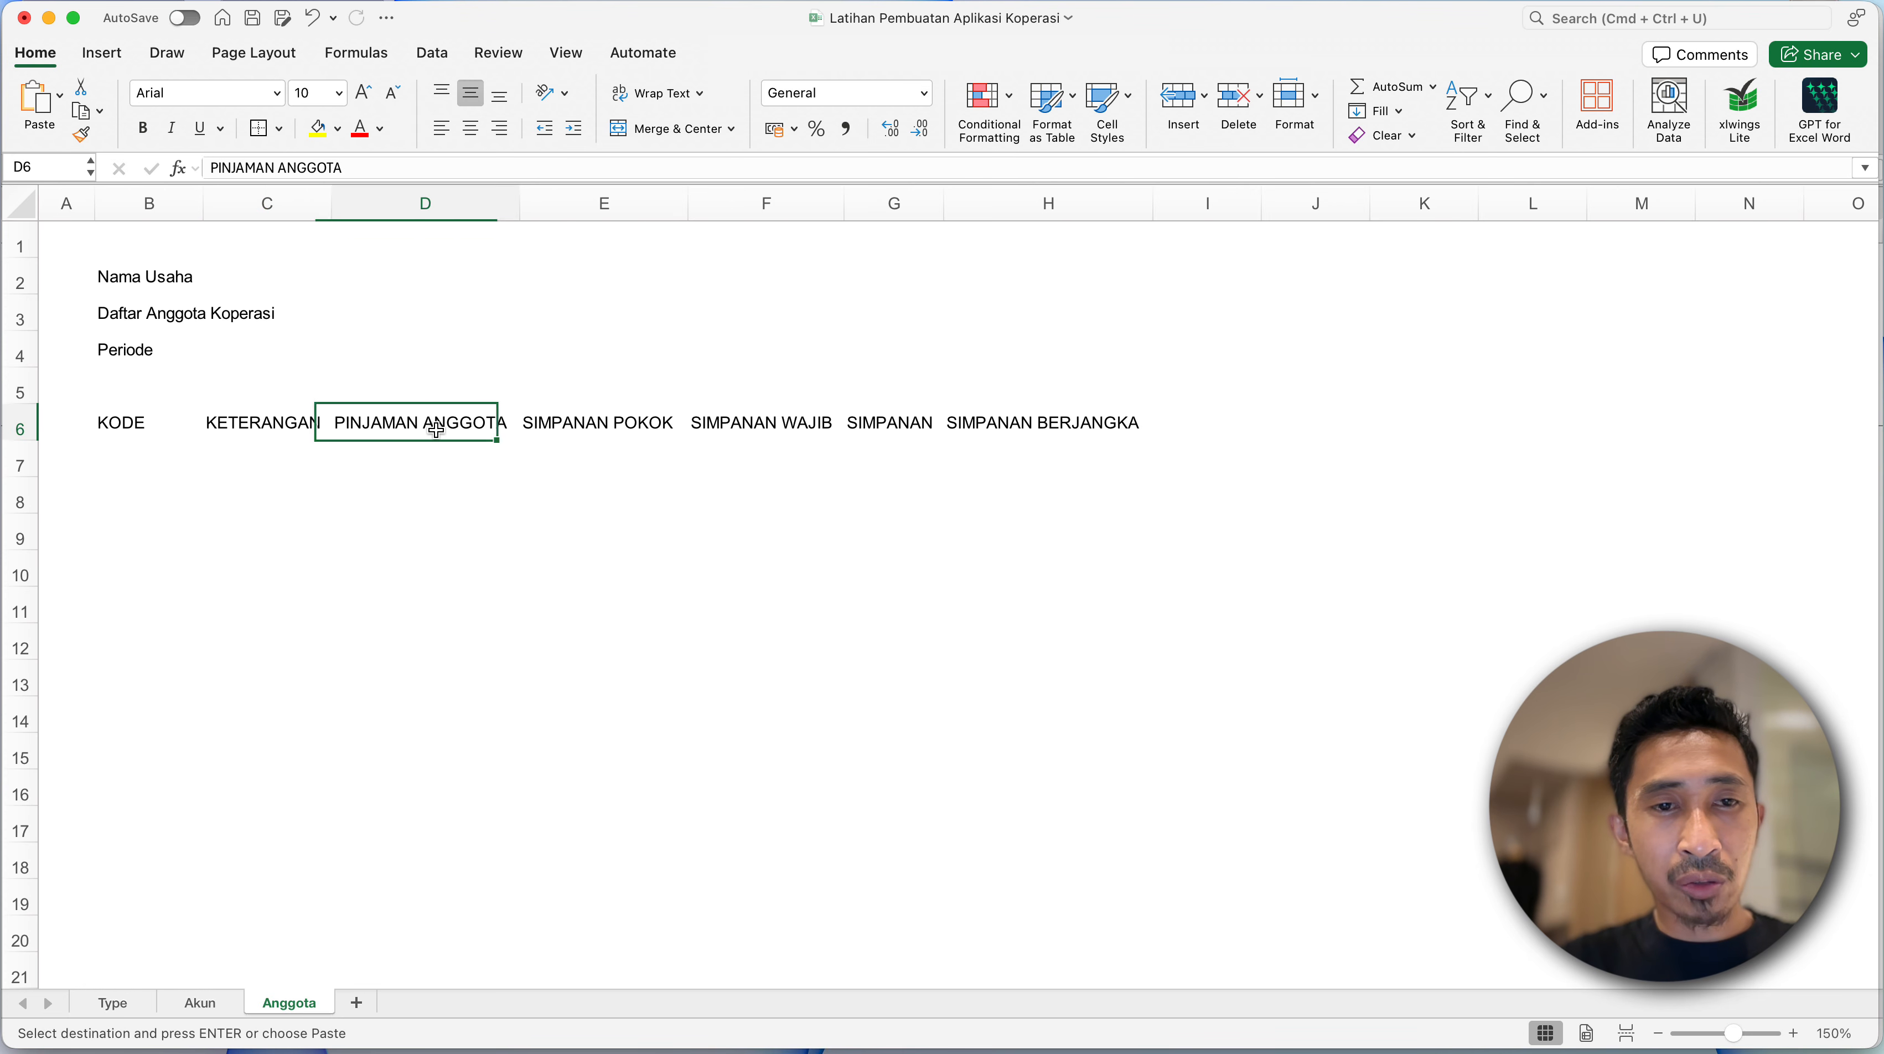
pyautogui.click(587, 418)
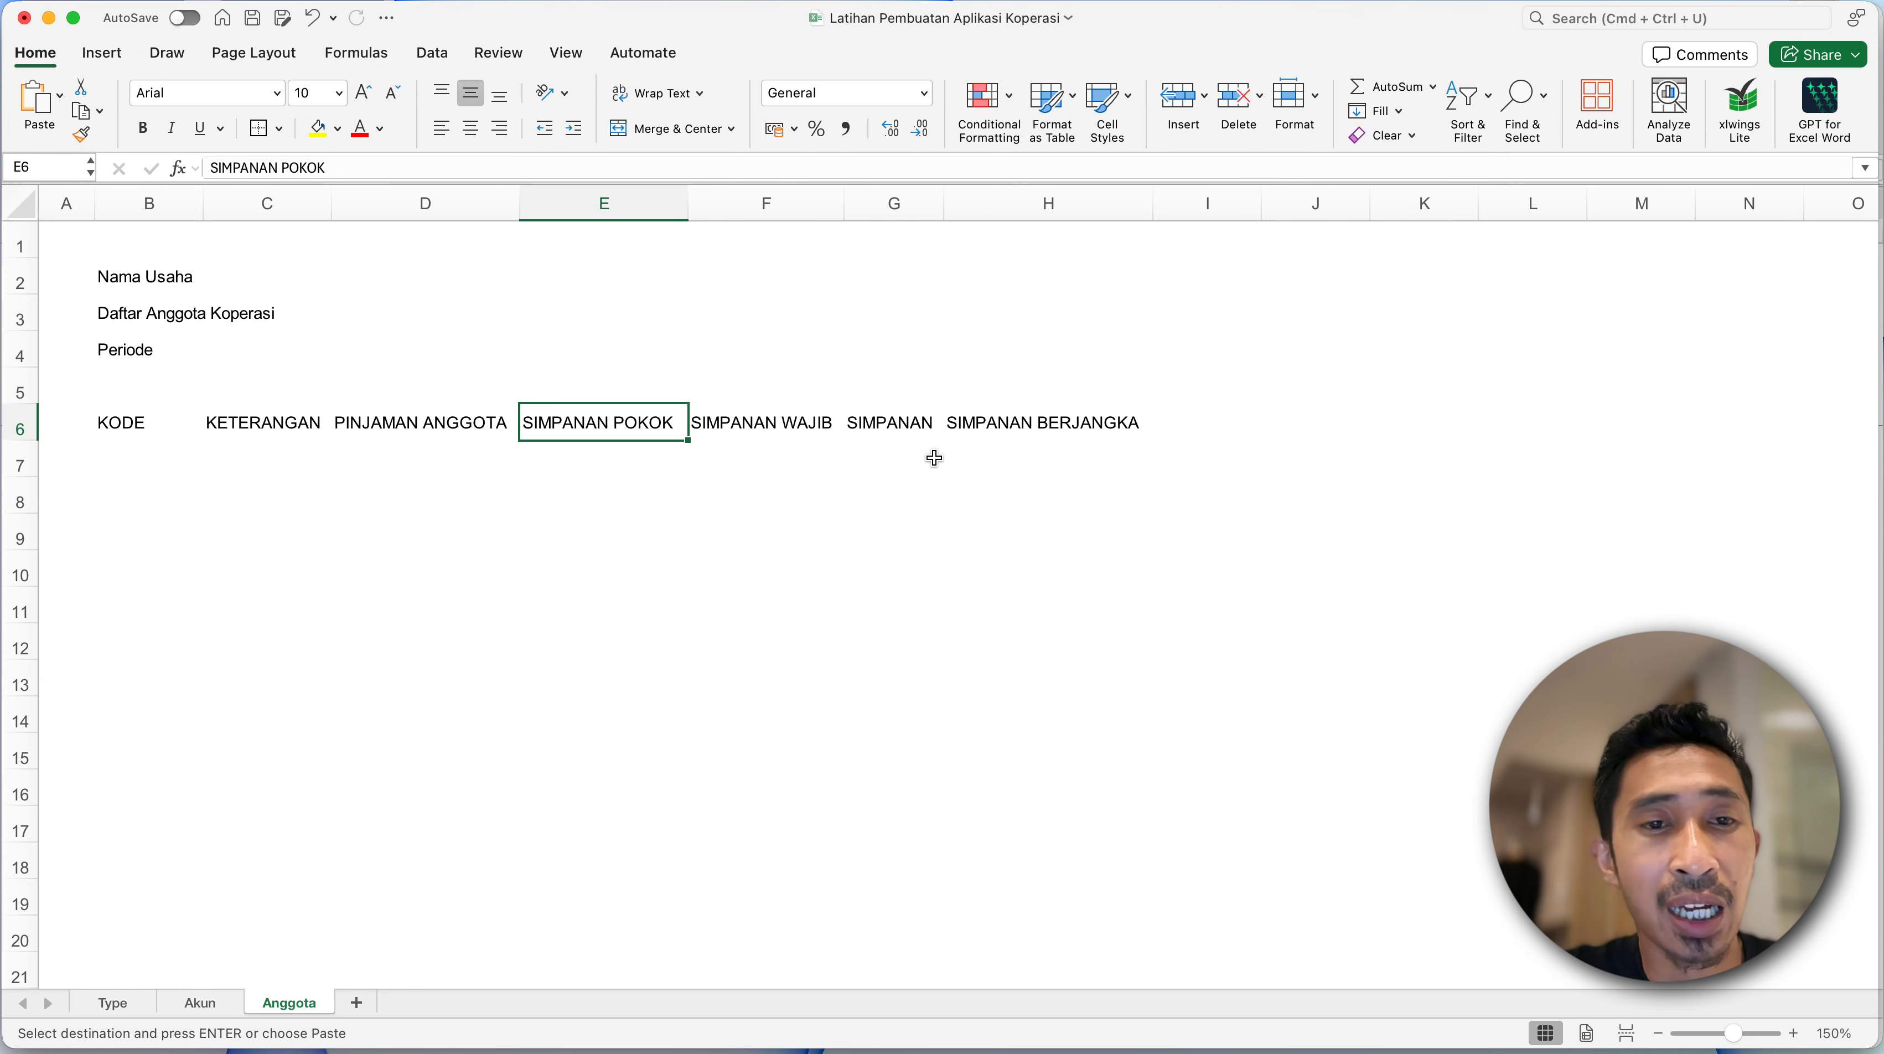
pyautogui.press('Left')
pyautogui.press('Left')
pyautogui.press('Left')
pyautogui.hotkey('ctrl', 'shift', 'Right')
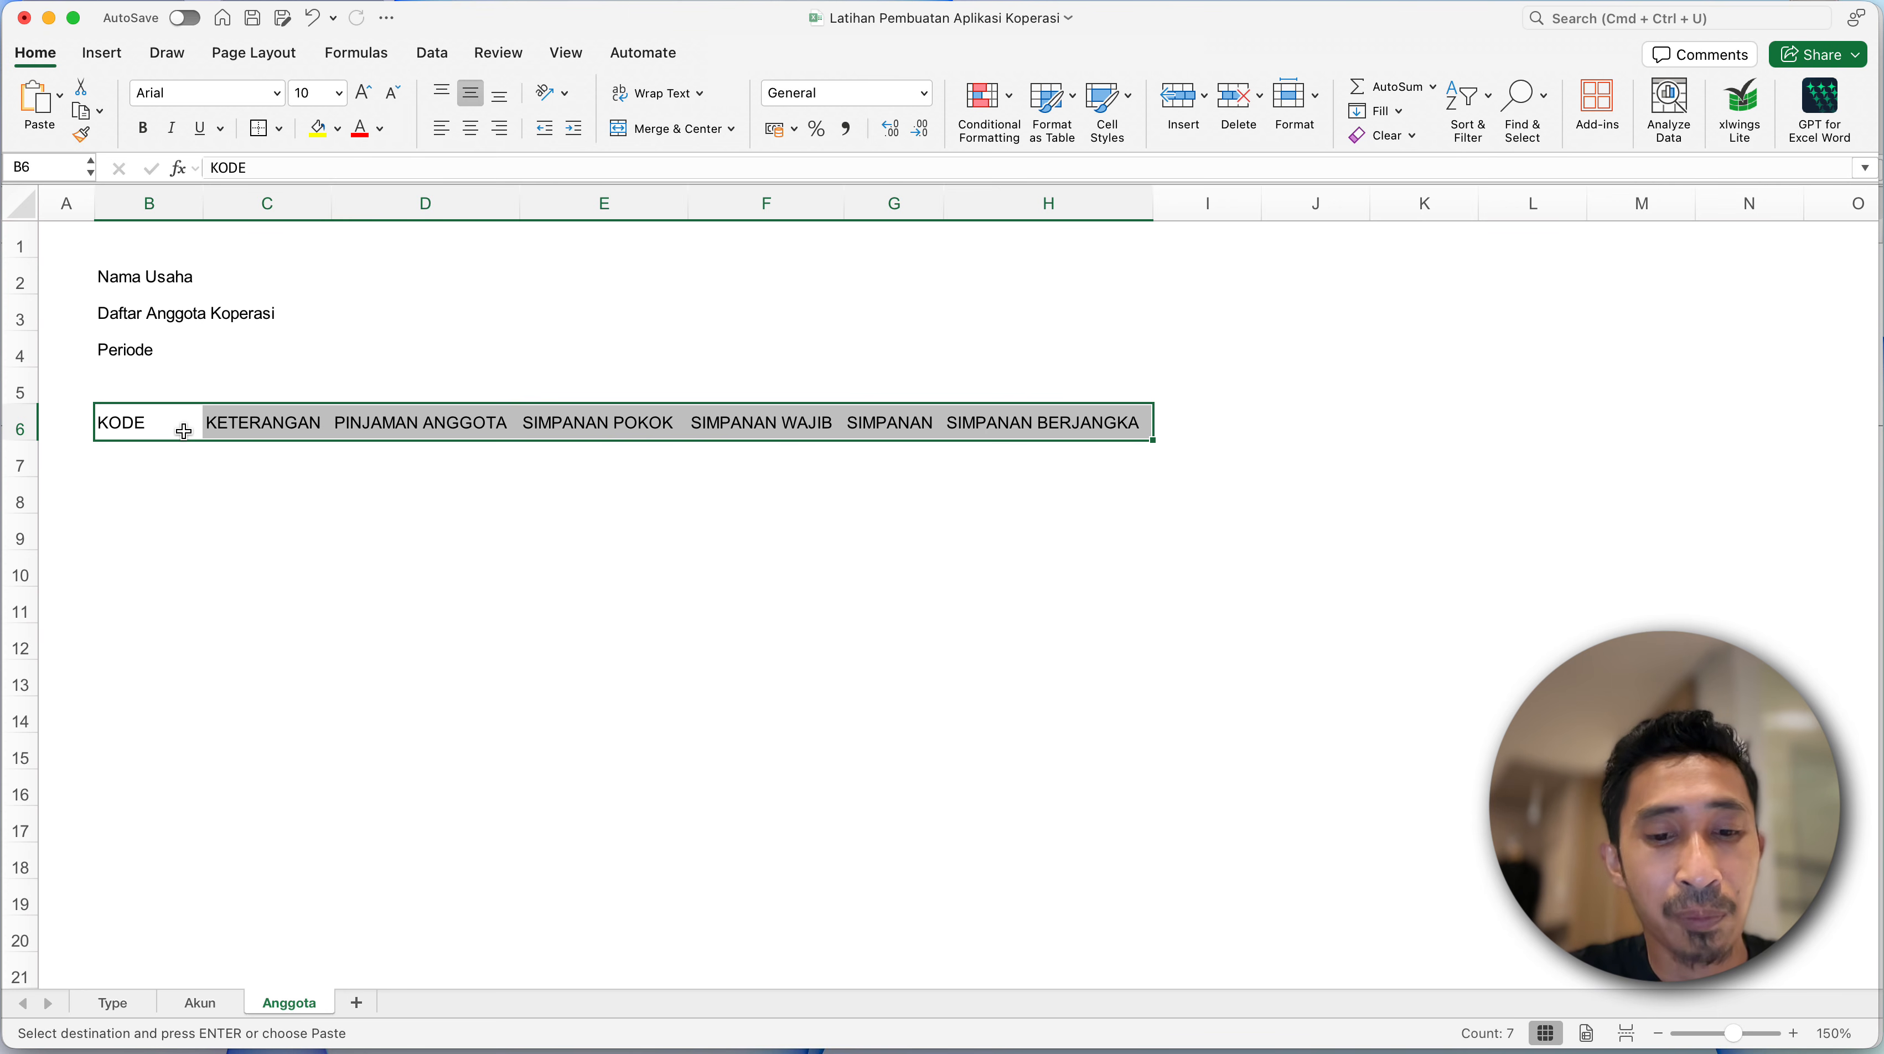
pyautogui.hotkey('ctrl', 'b')
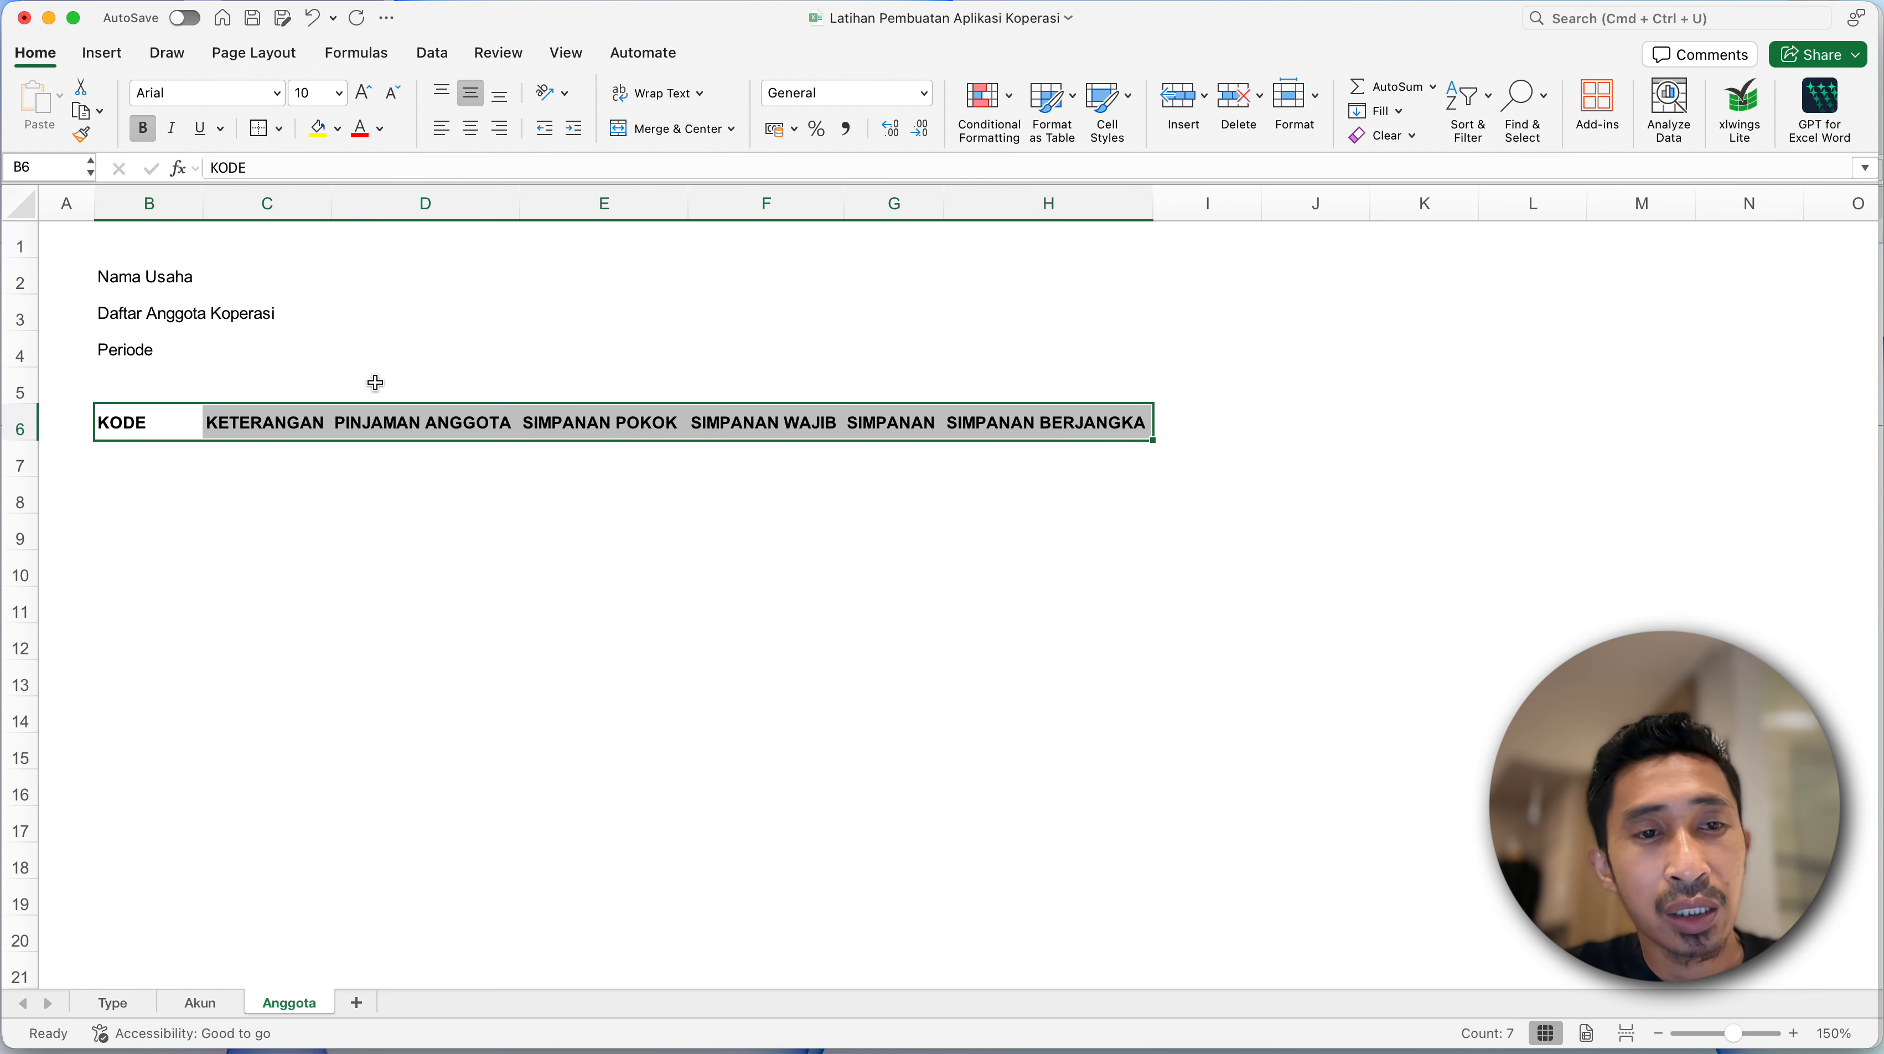
# - Apply all borders to the member table range B6:H20
pyautogui.hotkey('shift', 'Down')
pyautogui.hotkey('shift', 'Down')
pyautogui.hotkey('shift', 'Down')
pyautogui.hotkey('shift', 'Down')
pyautogui.hotkey('shift', 'Down')
pyautogui.hotkey('shift', 'Down')
pyautogui.hotkey('shift', 'Down')
pyautogui.hotkey('shift', 'Down')
pyautogui.hotkey('shift', 'Down')
pyautogui.hotkey('shift', 'Down')
pyautogui.hotkey('shift', 'Down')
pyautogui.hotkey('shift', 'Down')
pyautogui.hotkey('shift', 'Down')
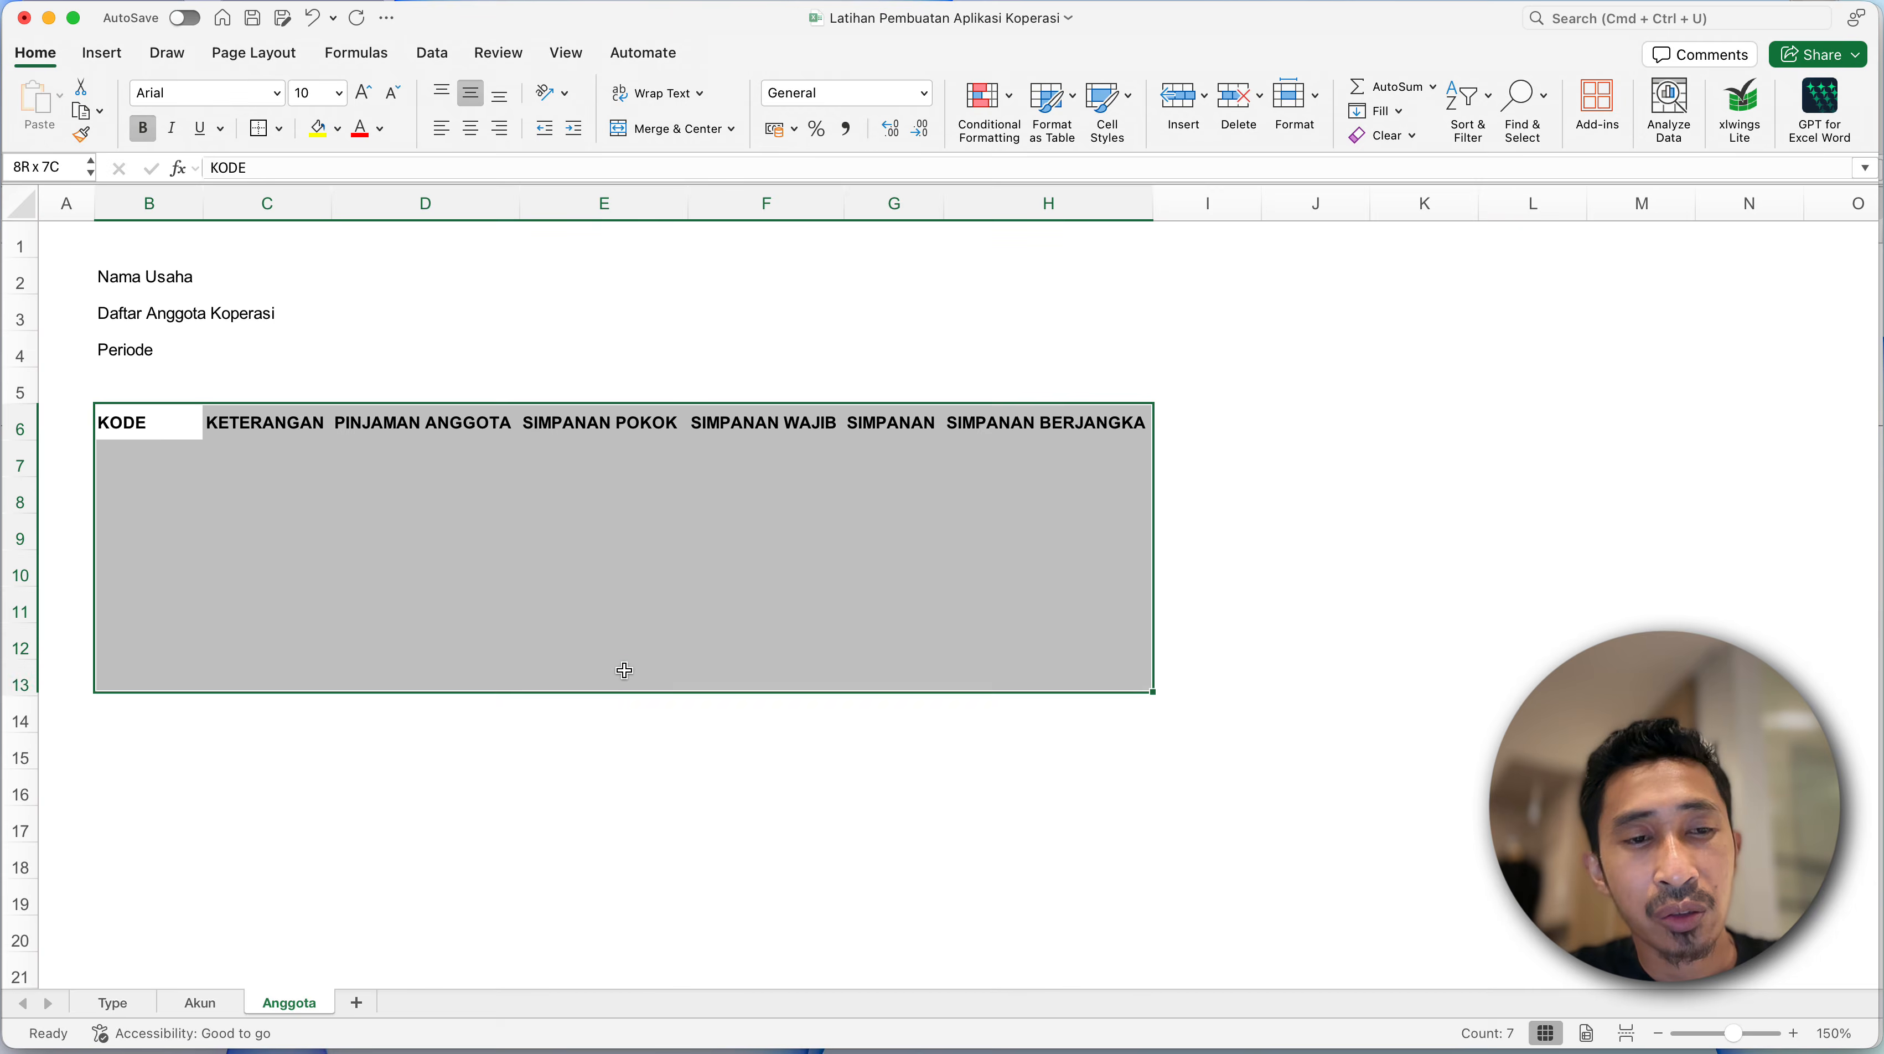
pyautogui.hotkey('shift', 'Down')
pyautogui.hotkey('shift', 'Down')
pyautogui.hotkey('shift', 'Down')
pyautogui.hotkey('shift', 'Down')
pyautogui.hotkey('shift', 'Up')
pyautogui.hotkey('shift', 'Up')
pyautogui.hotkey('shift', 'Up')
pyautogui.hotkey('shift', 'Up')
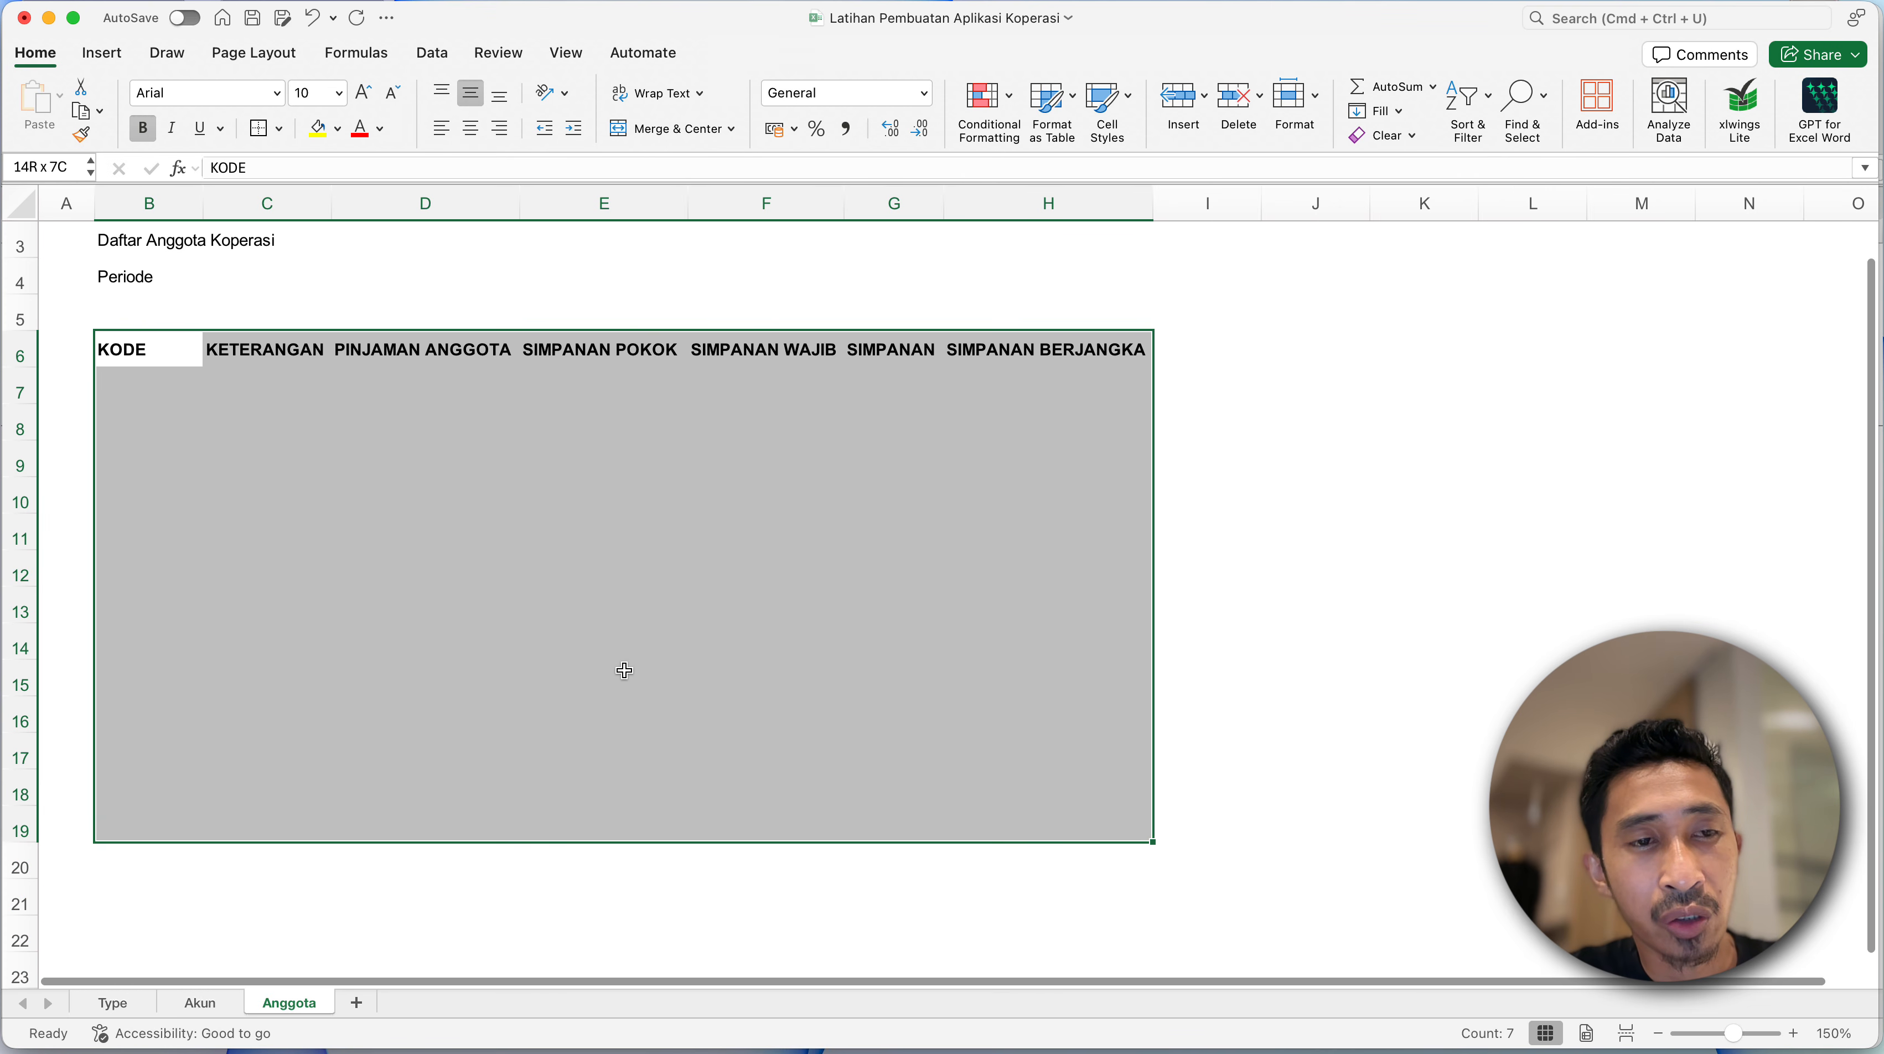
pyautogui.hotkey('shift', 'Down')
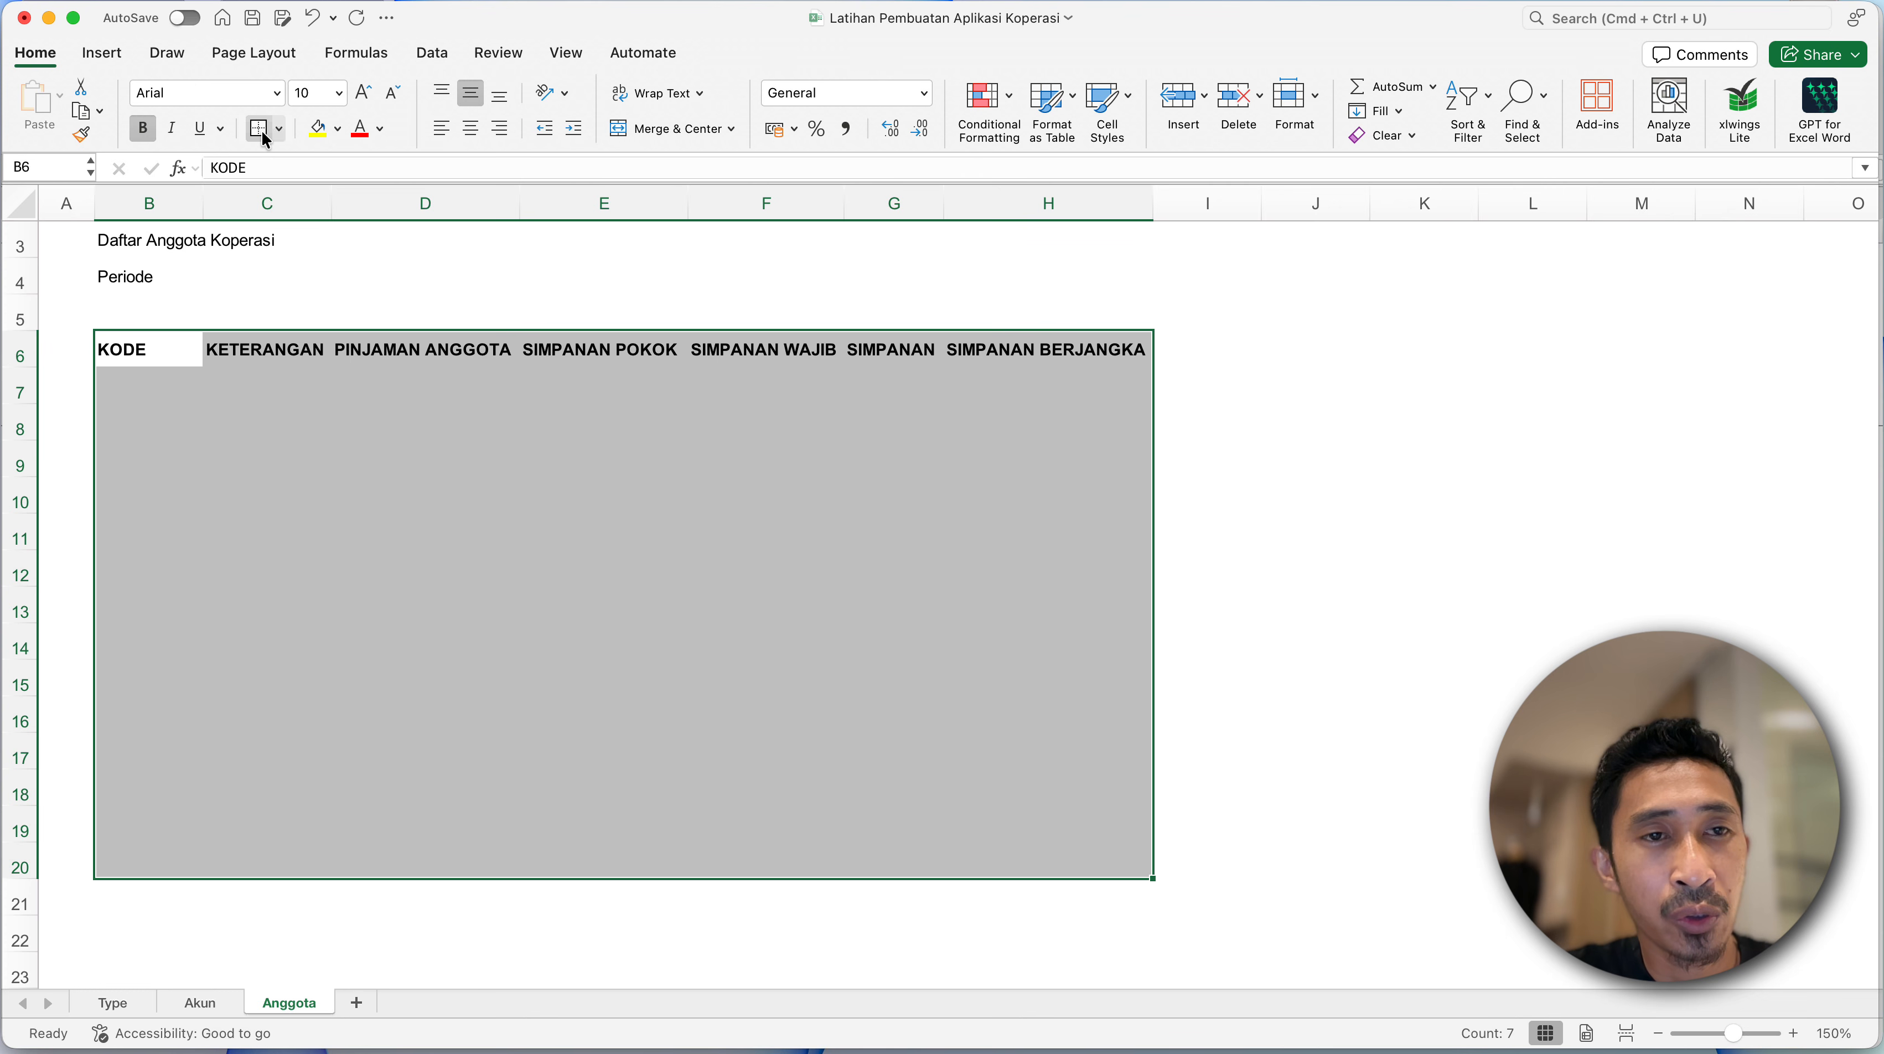
pyautogui.click(286, 133)
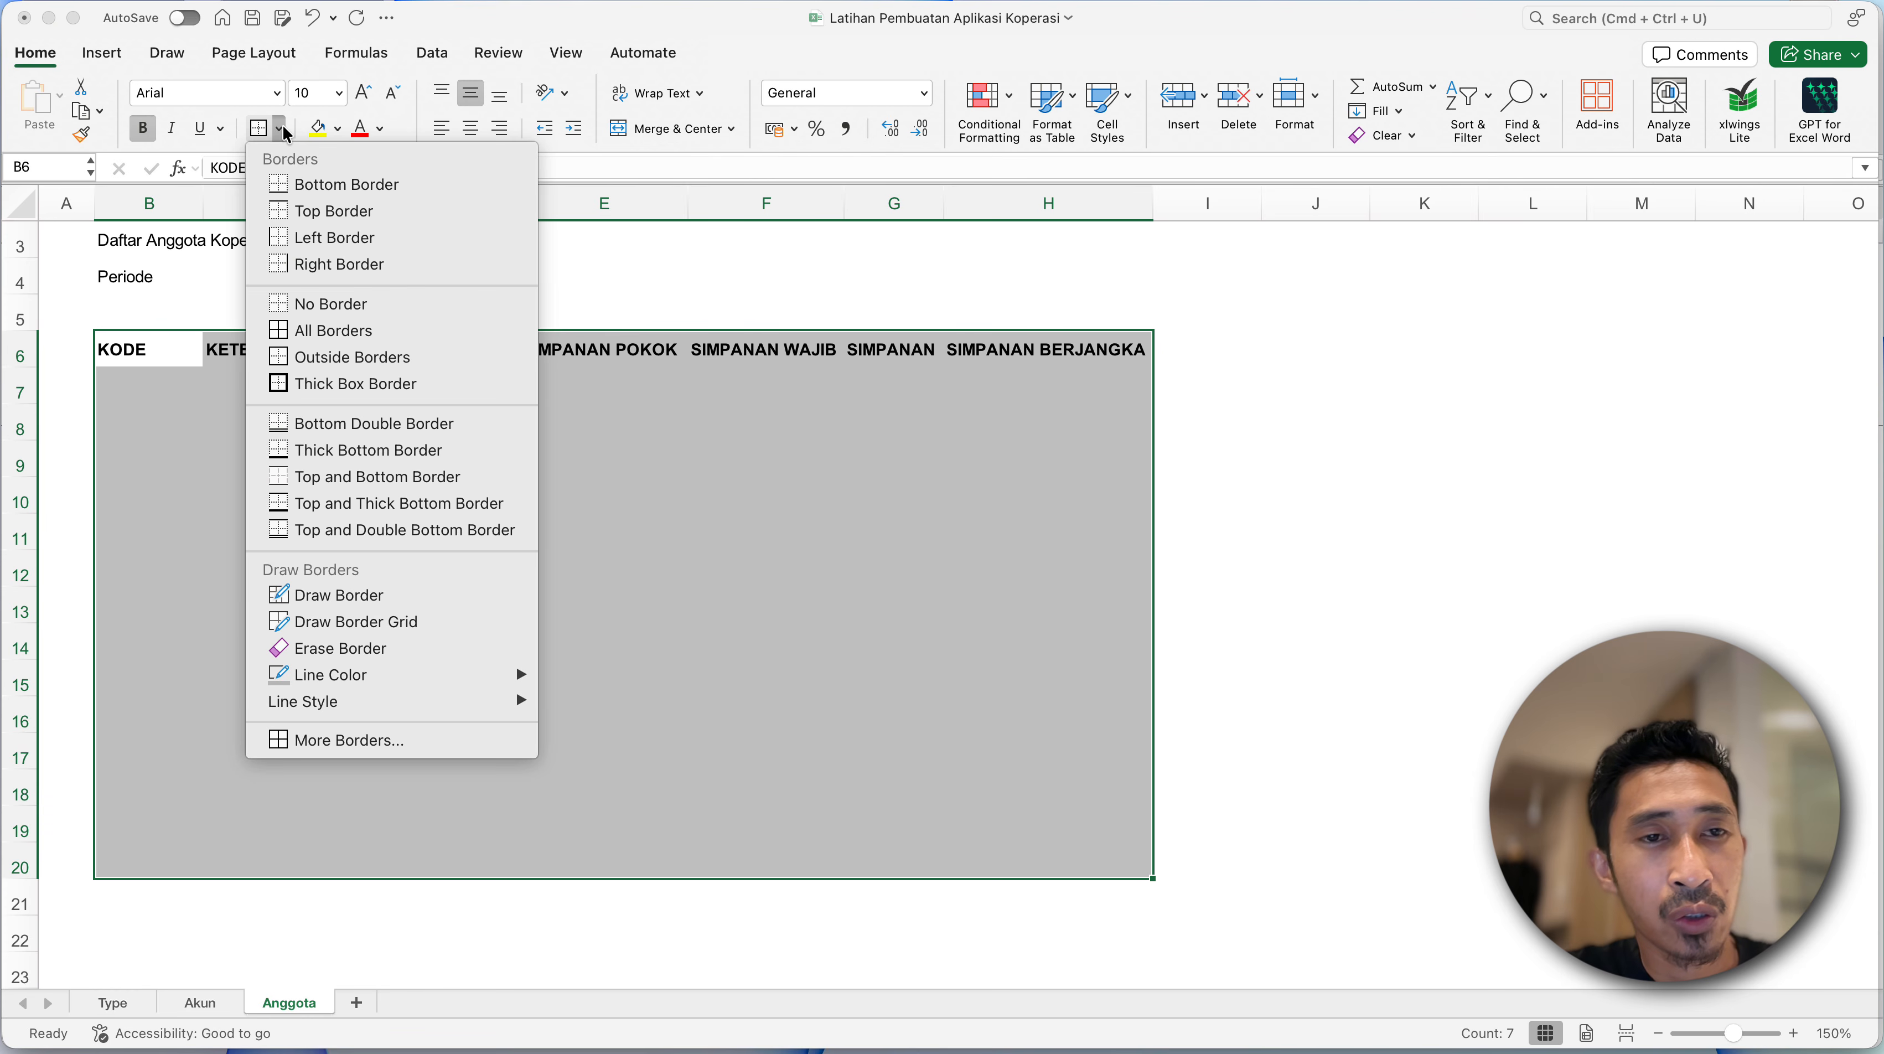
pyautogui.click(313, 326)
pyautogui.click(339, 461)
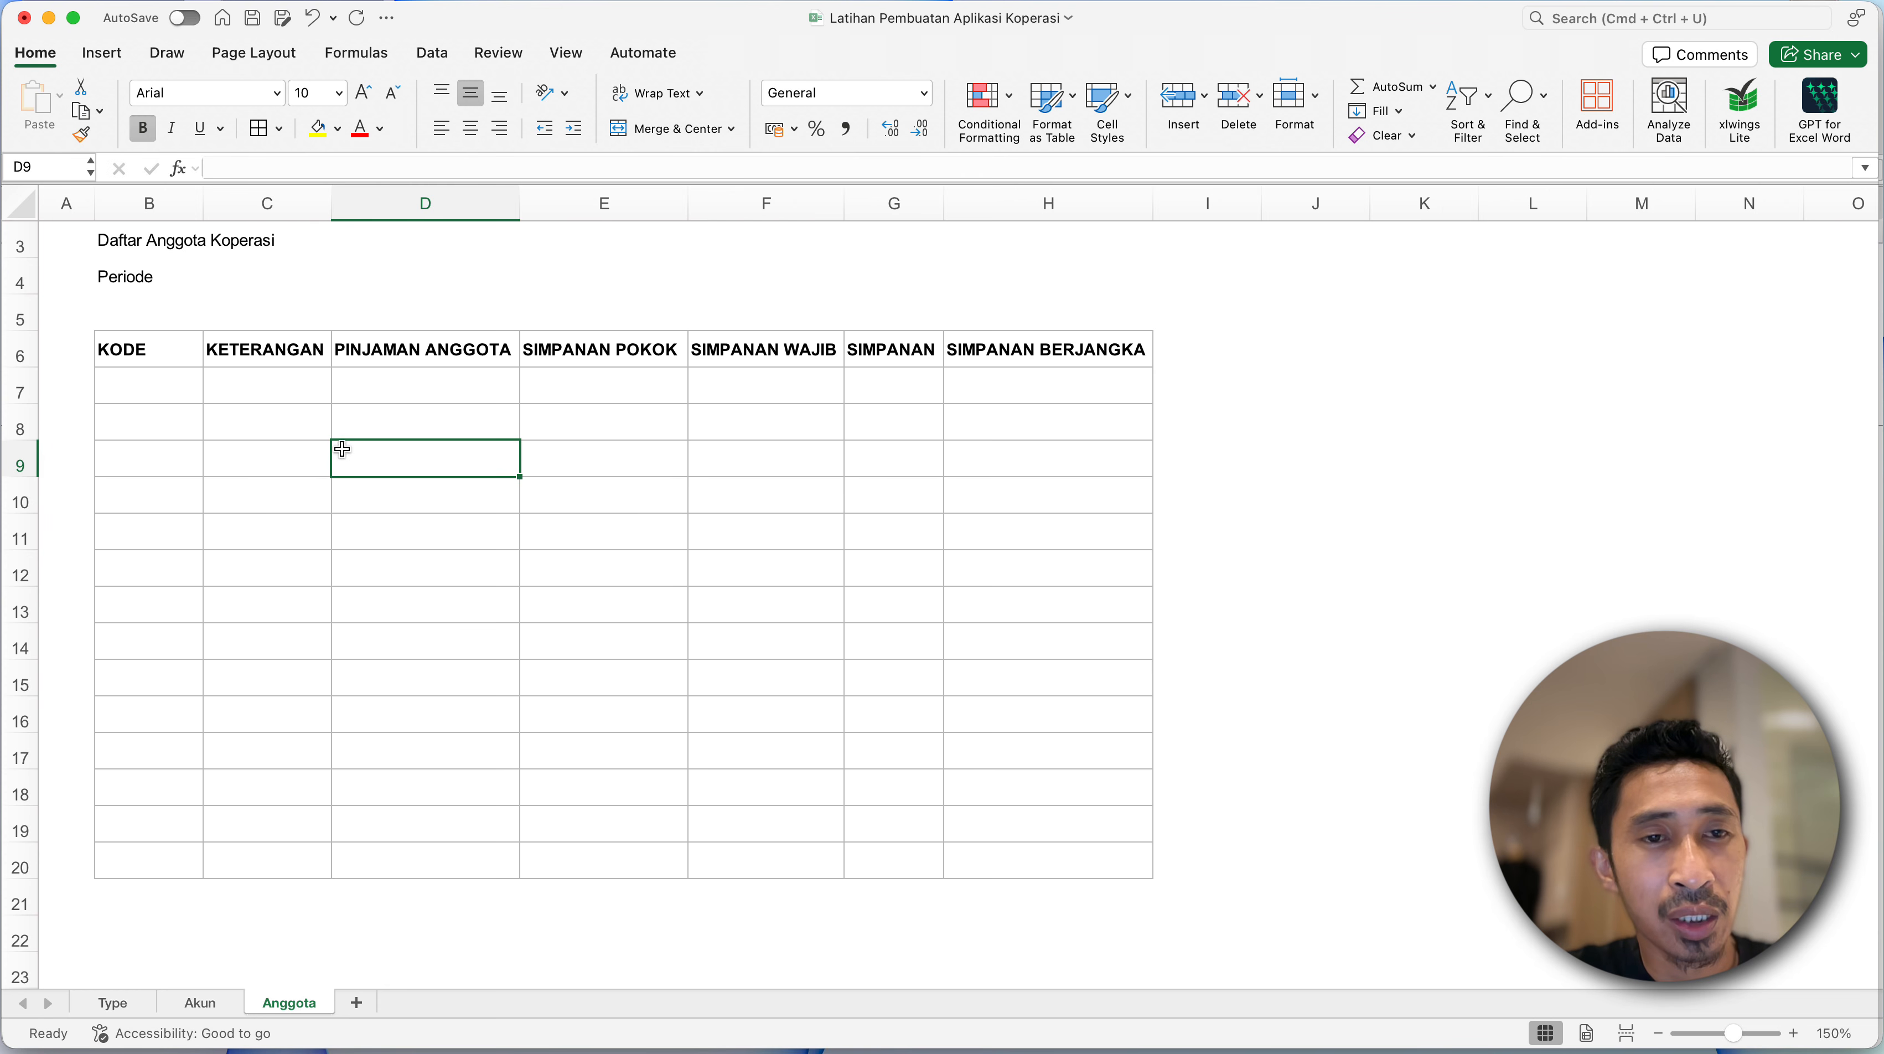
# - Widen the KETERANGAN column (C) to roughly twice its width to leave room for member names
pyautogui.click(339, 324)
pyautogui.click(286, 352)
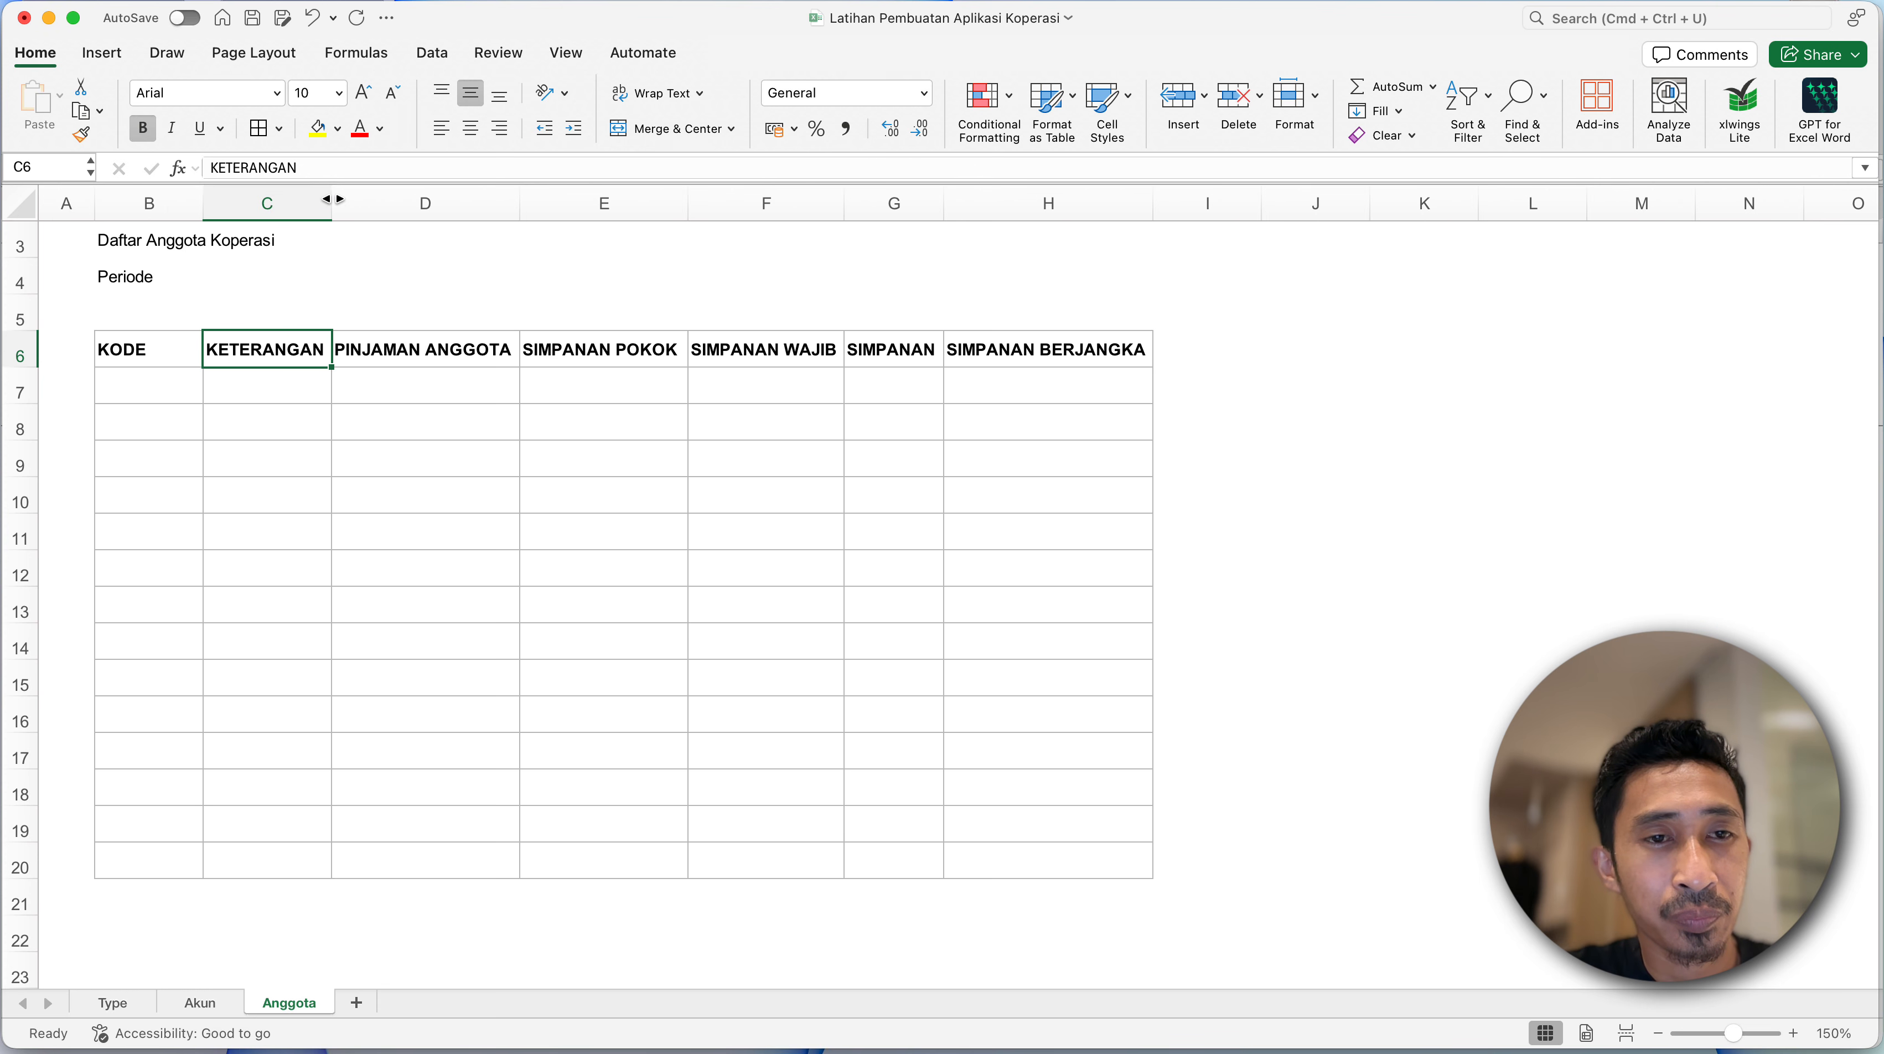
pyautogui.moveTo(331, 197); pyautogui.dragTo(449, 197)
pyautogui.click(601, 425)
# - Apply the comma style number format to columns D through H
pyautogui.click(601, 343)
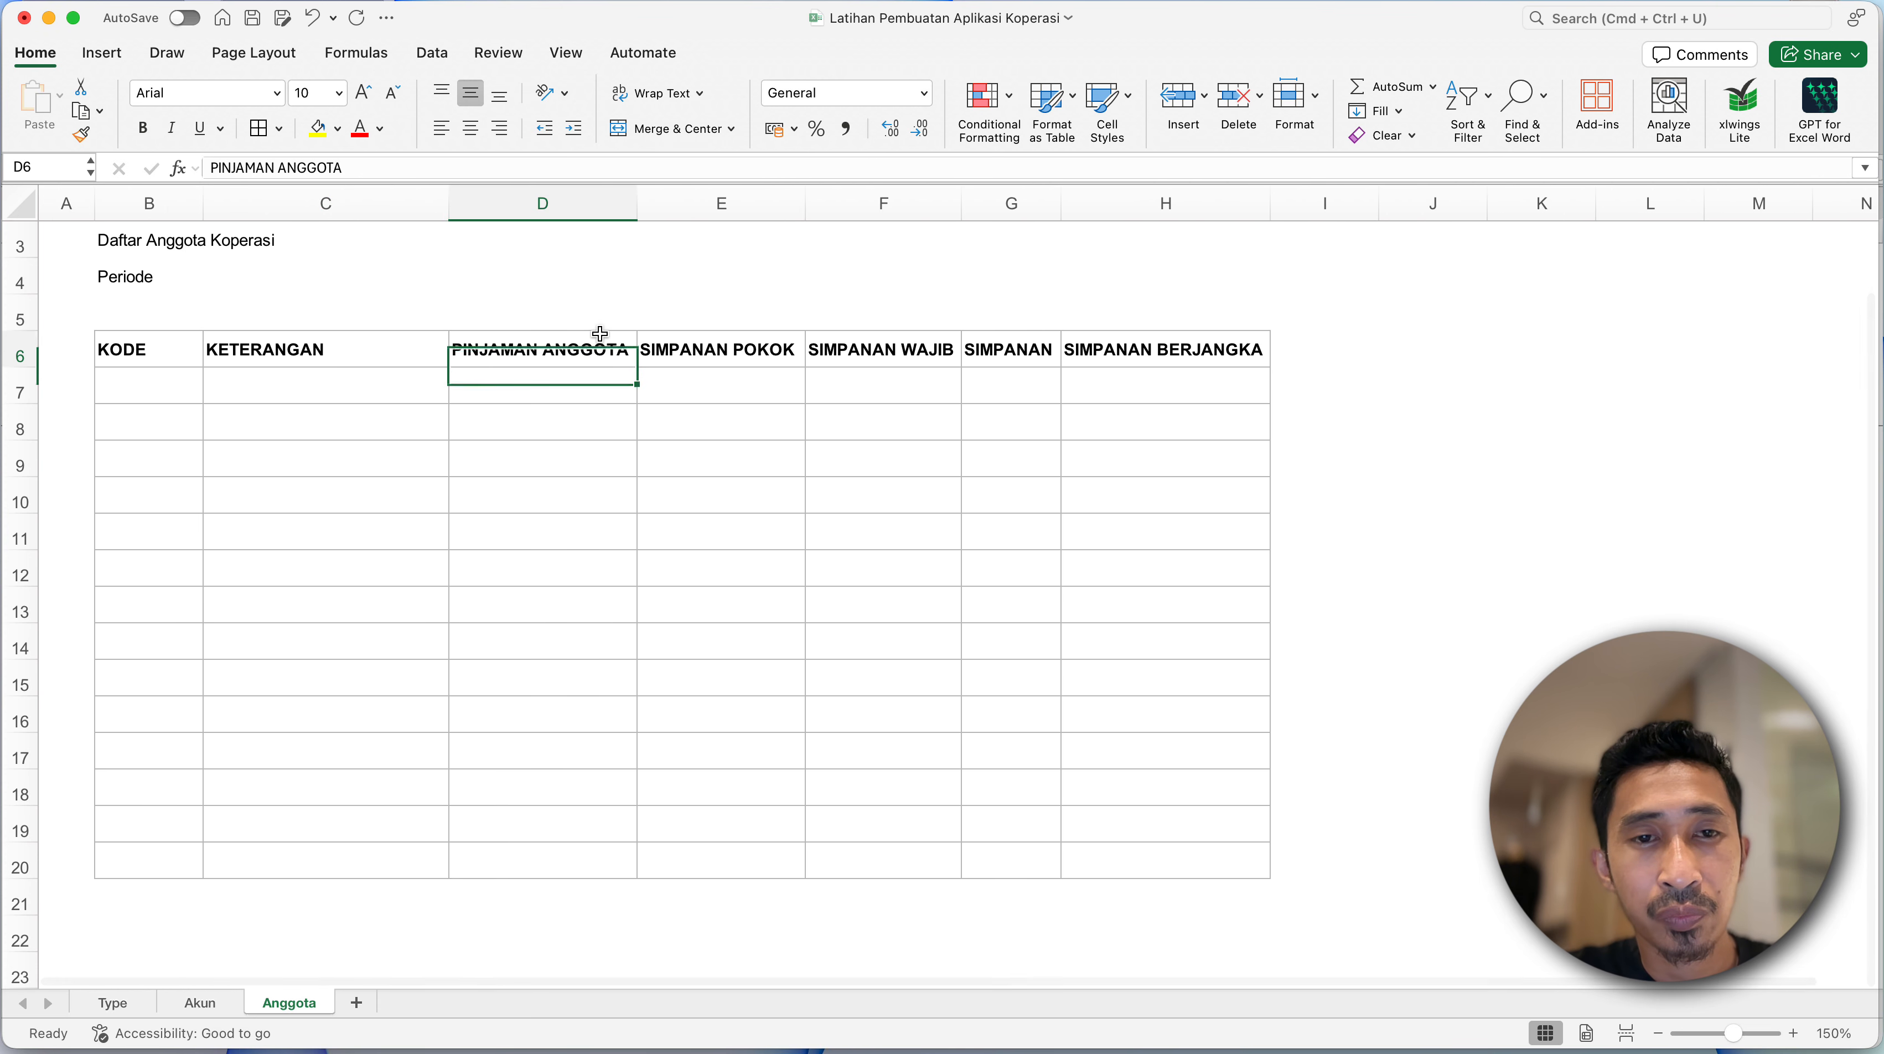
pyautogui.click(588, 210)
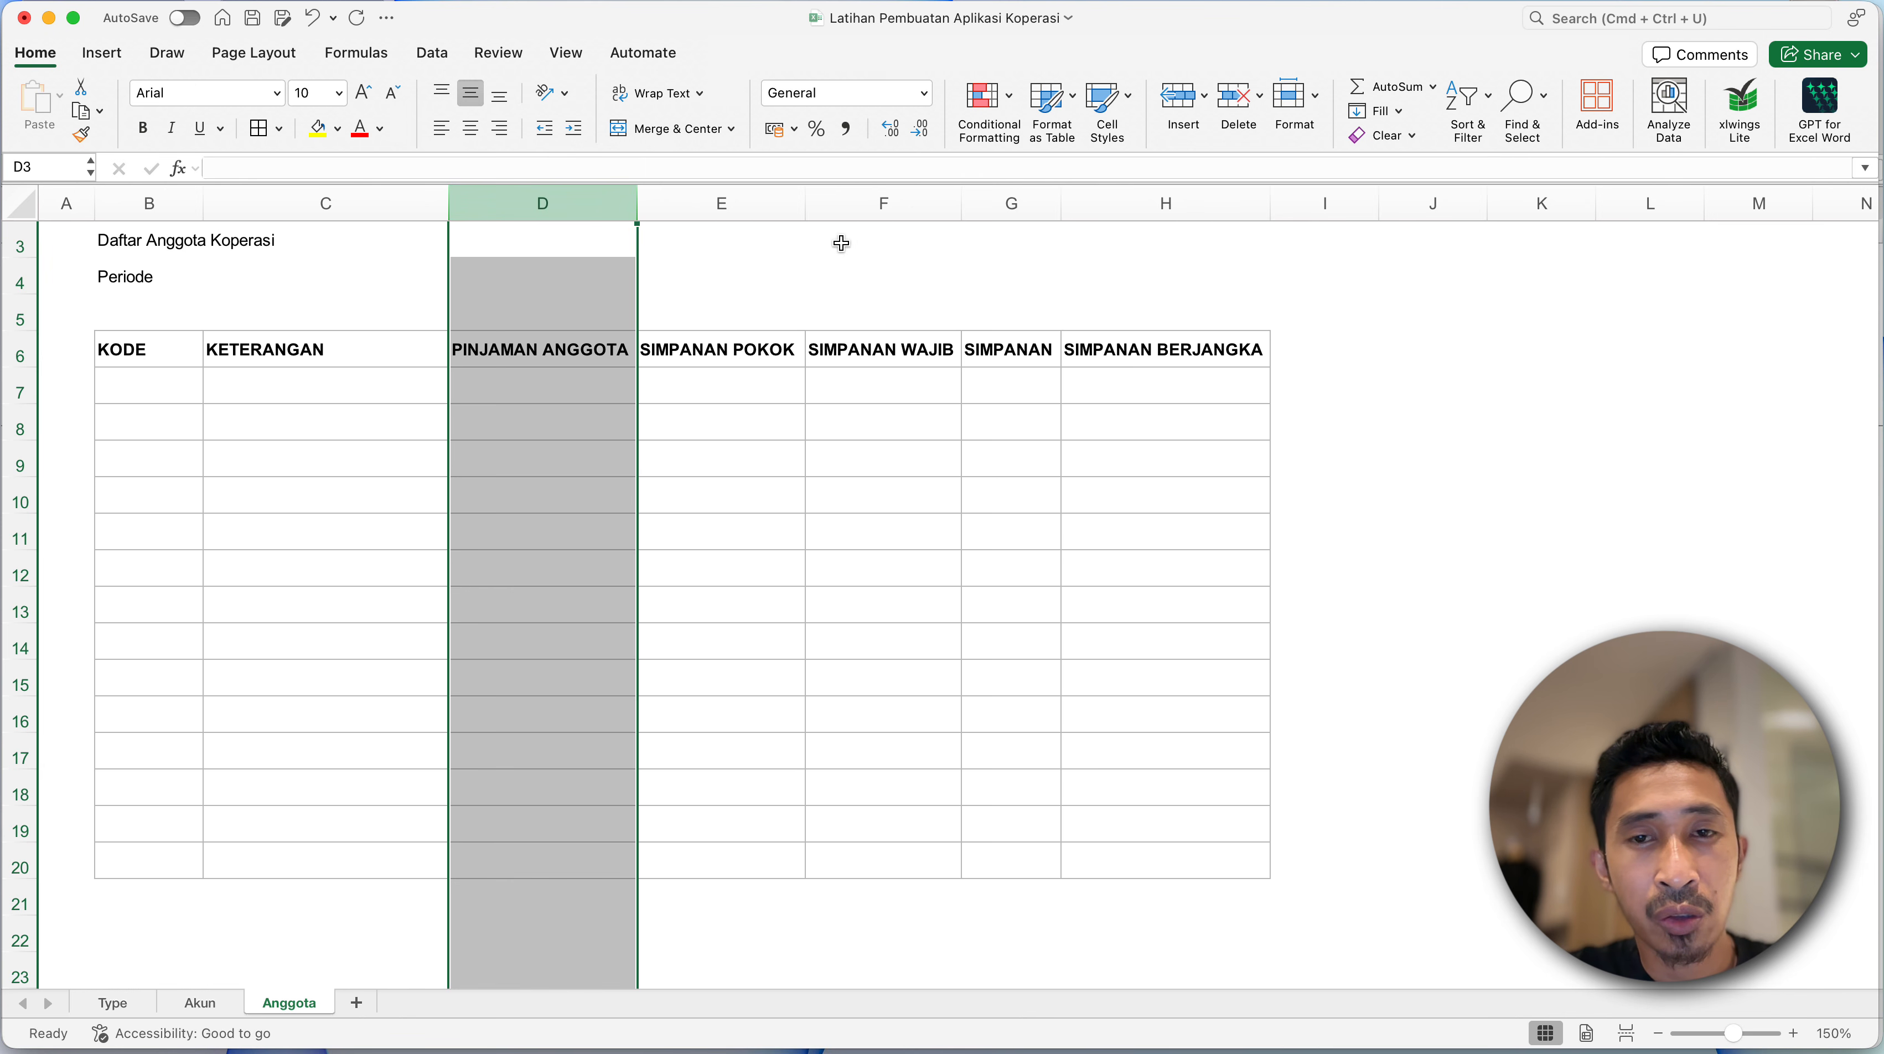
pyautogui.keyDown('shift'); pyautogui.click(1189, 210); pyautogui.keyUp('shift')
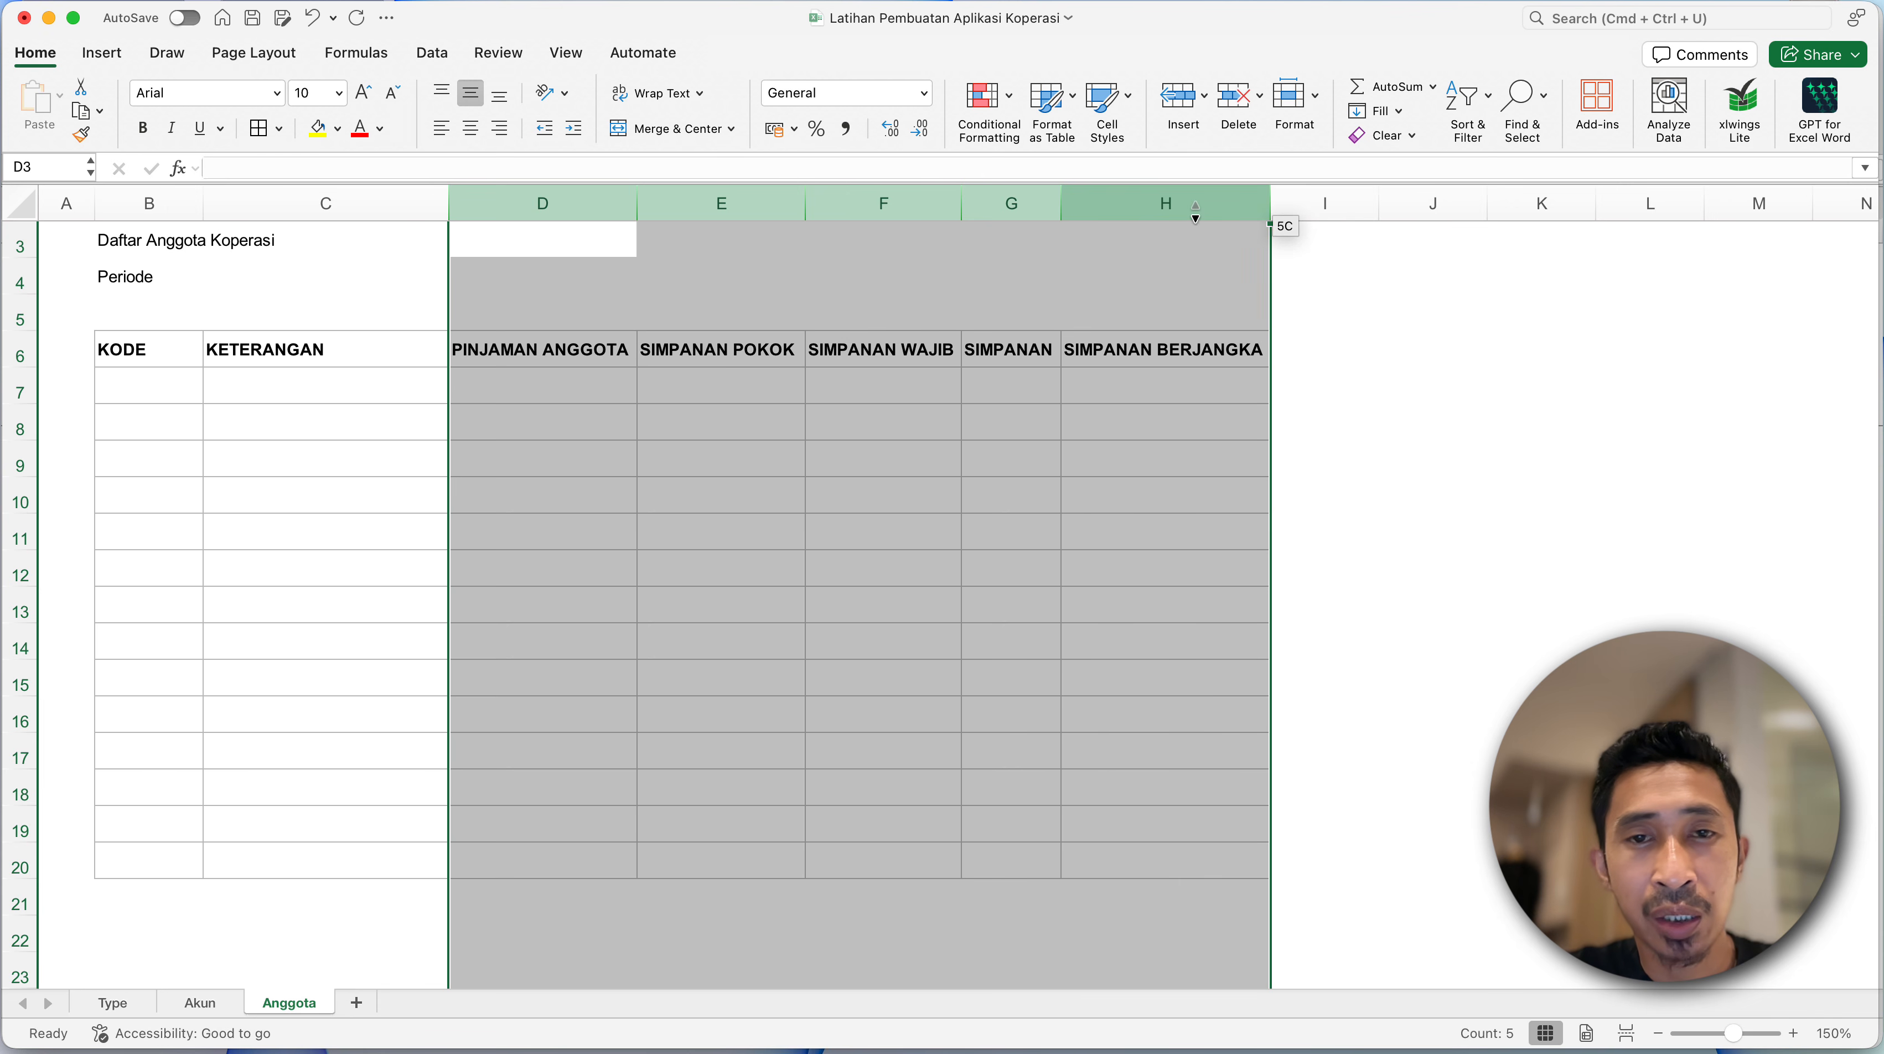
pyautogui.click(848, 128)
pyautogui.click(610, 304)
pyautogui.click(684, 452)
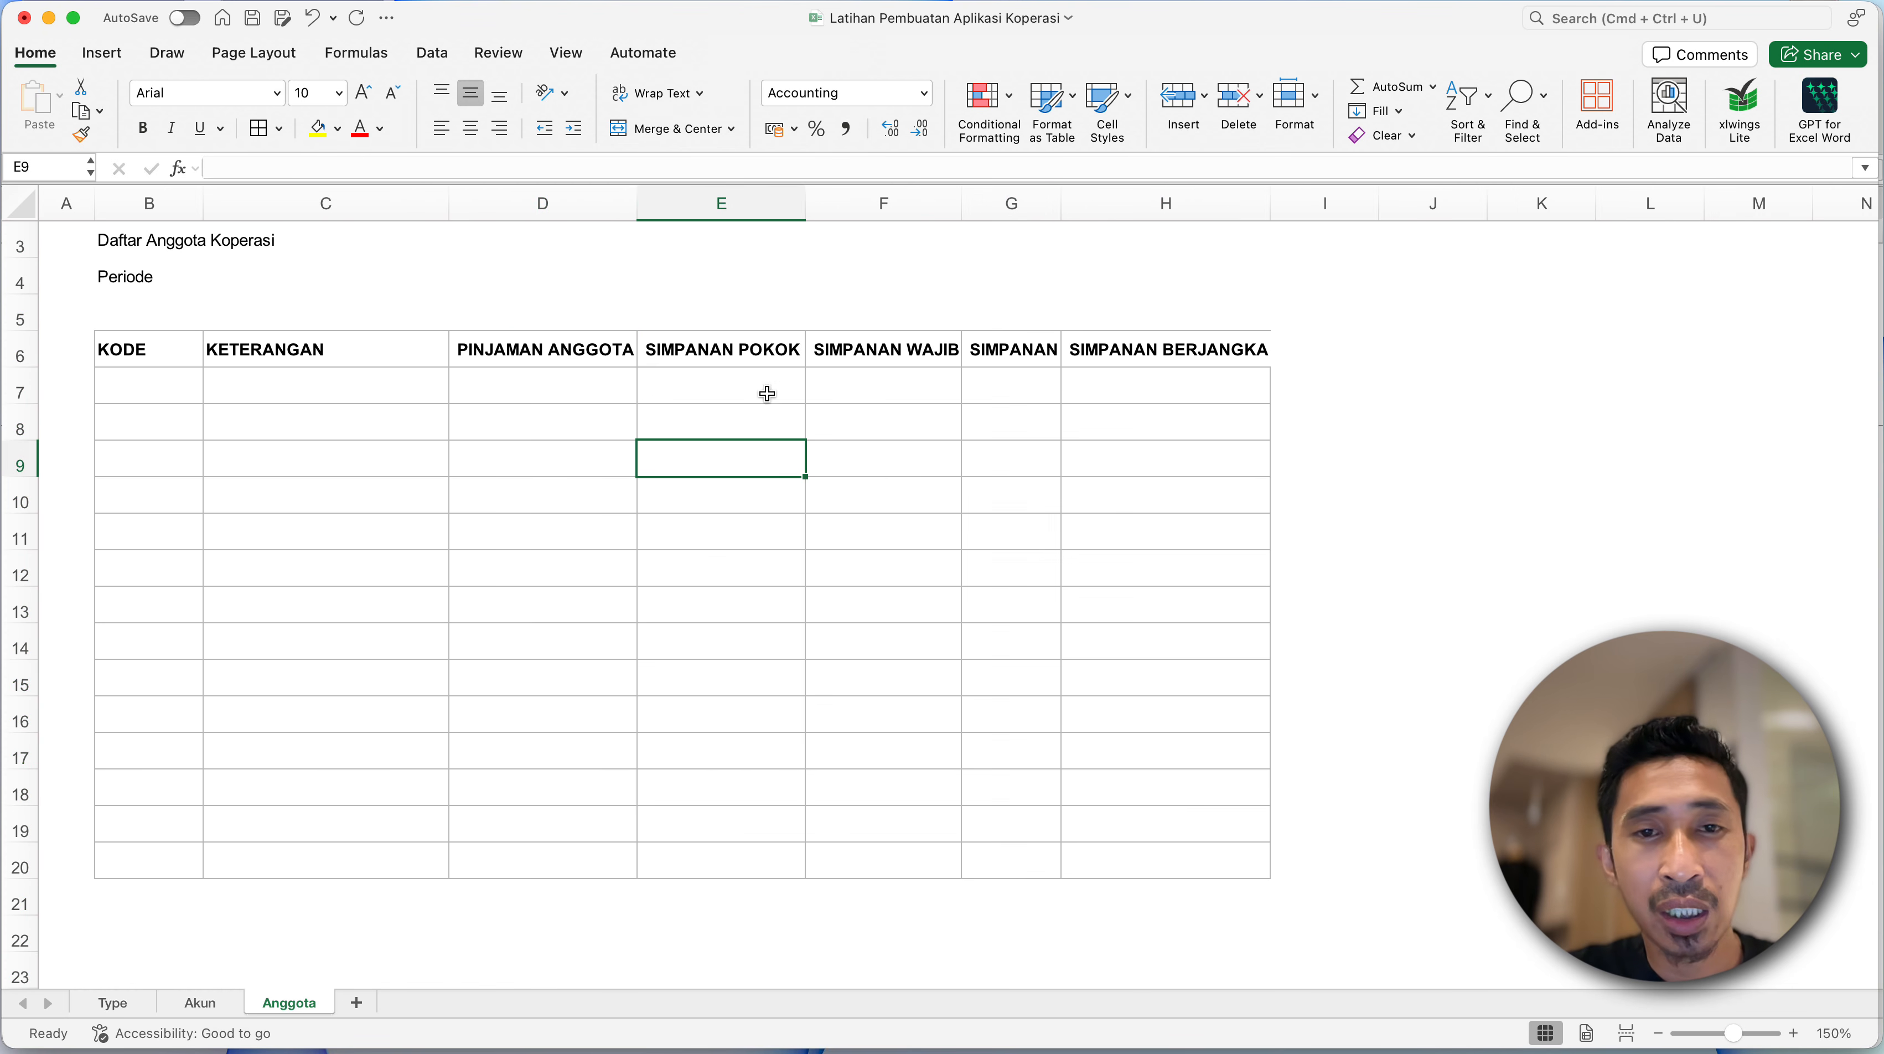
# - Give columns D through H one equal width, slightly narrower than the PINJAMAN ANGGOTA heading needs
pyautogui.click(866, 352)
pyautogui.click(588, 197)
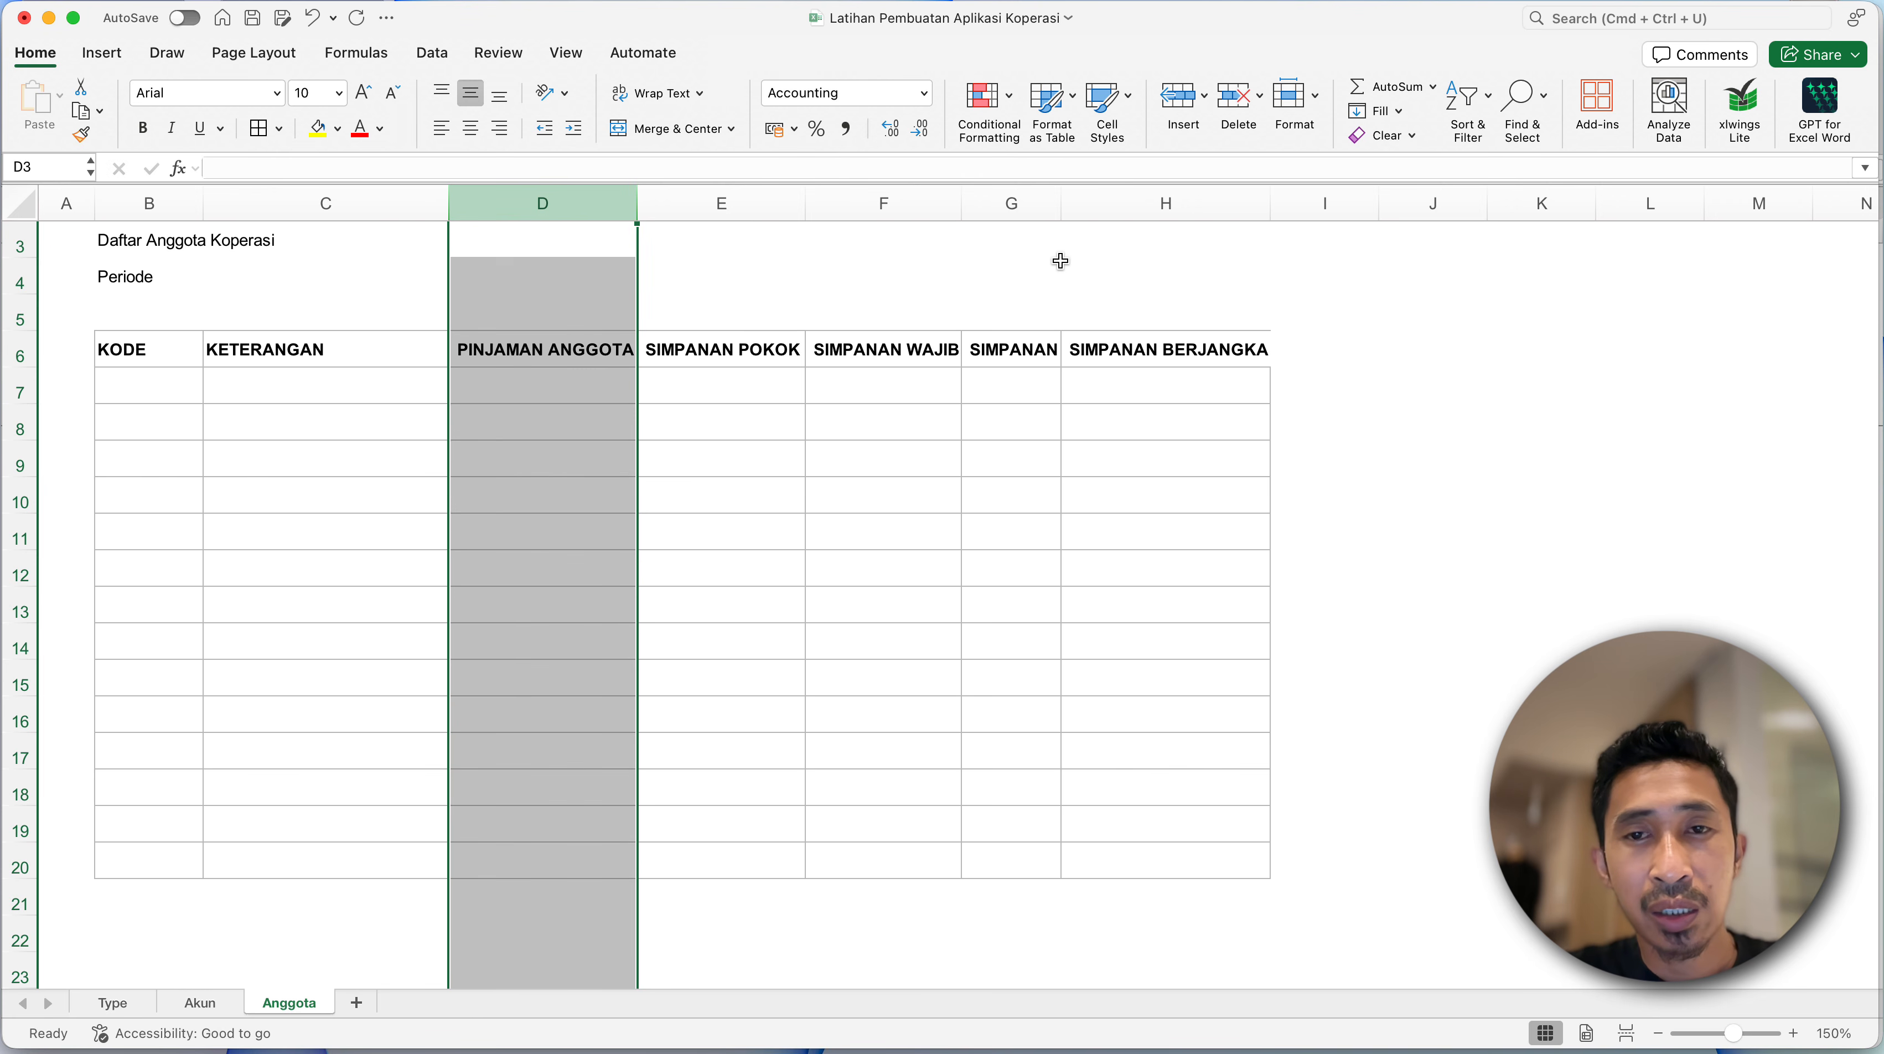
pyautogui.keyDown('shift'); pyautogui.click(1181, 209); pyautogui.keyUp('shift')
pyautogui.doubleClick(1062, 204)
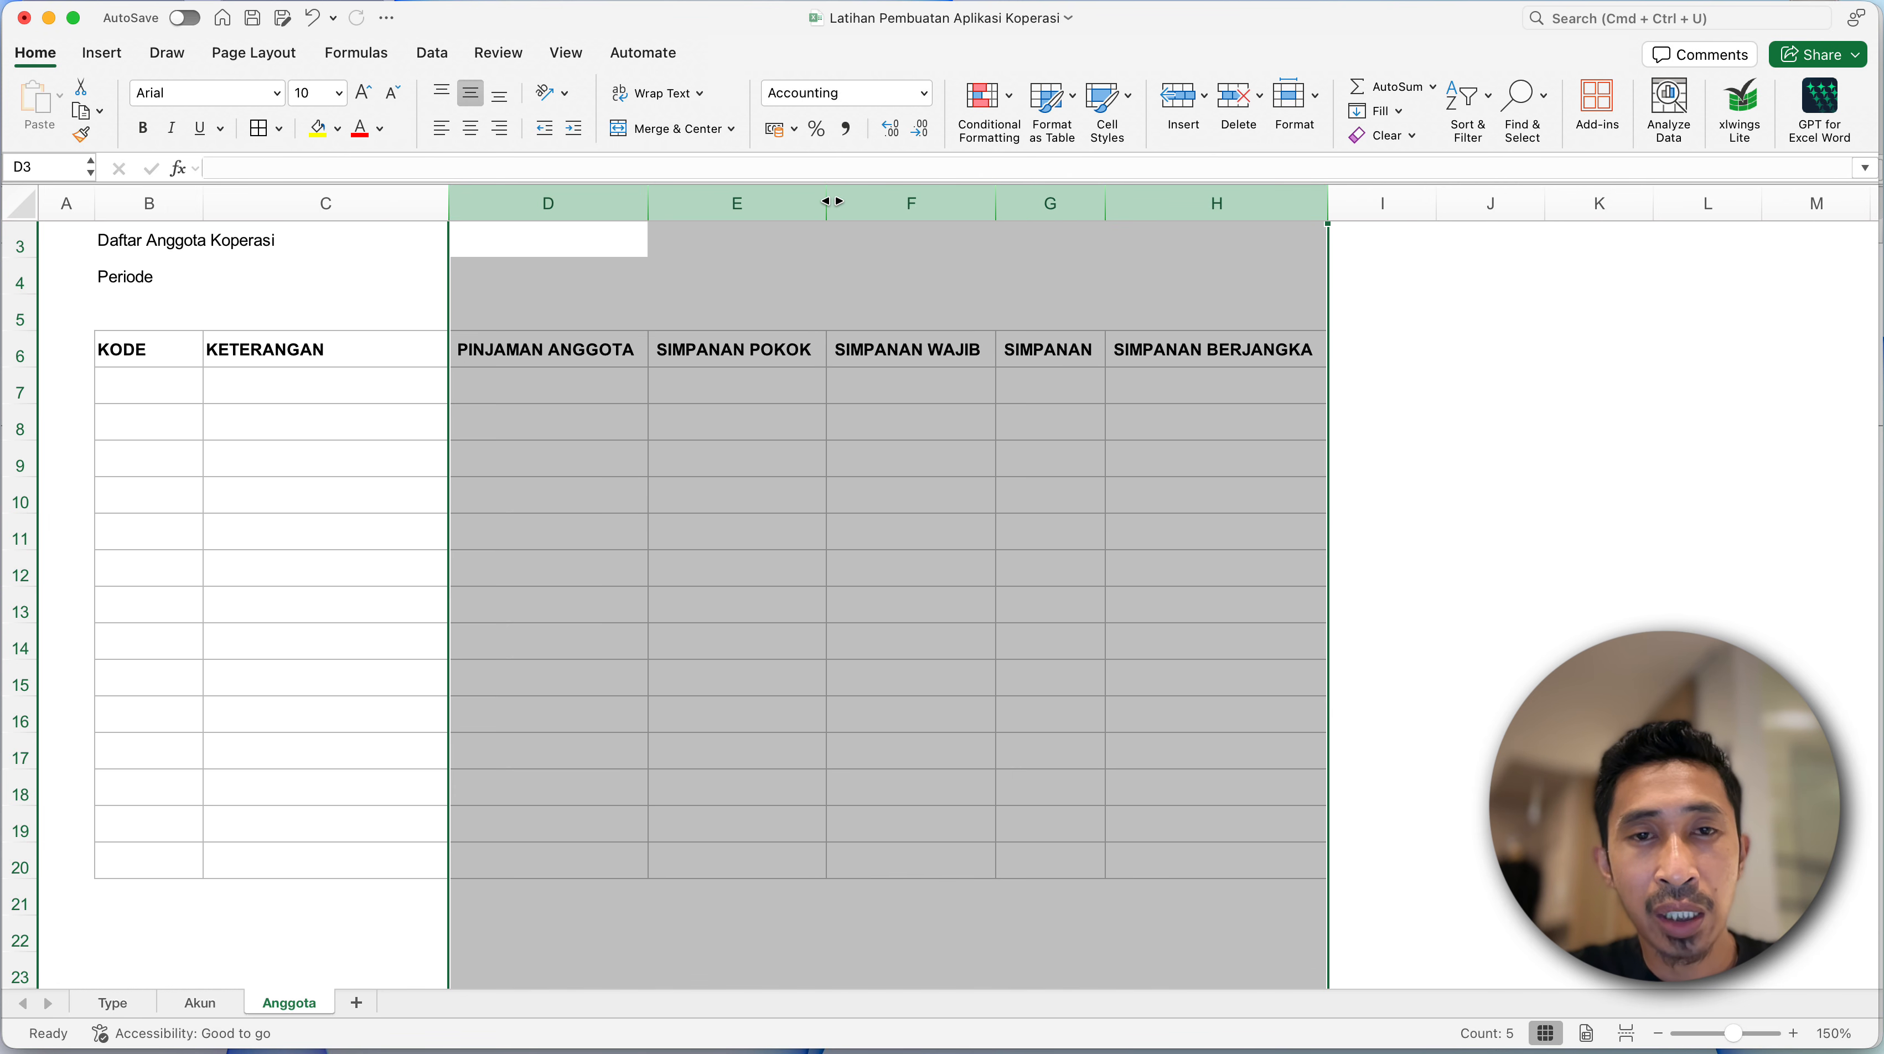
pyautogui.moveTo(832, 201); pyautogui.dragTo(838, 201)
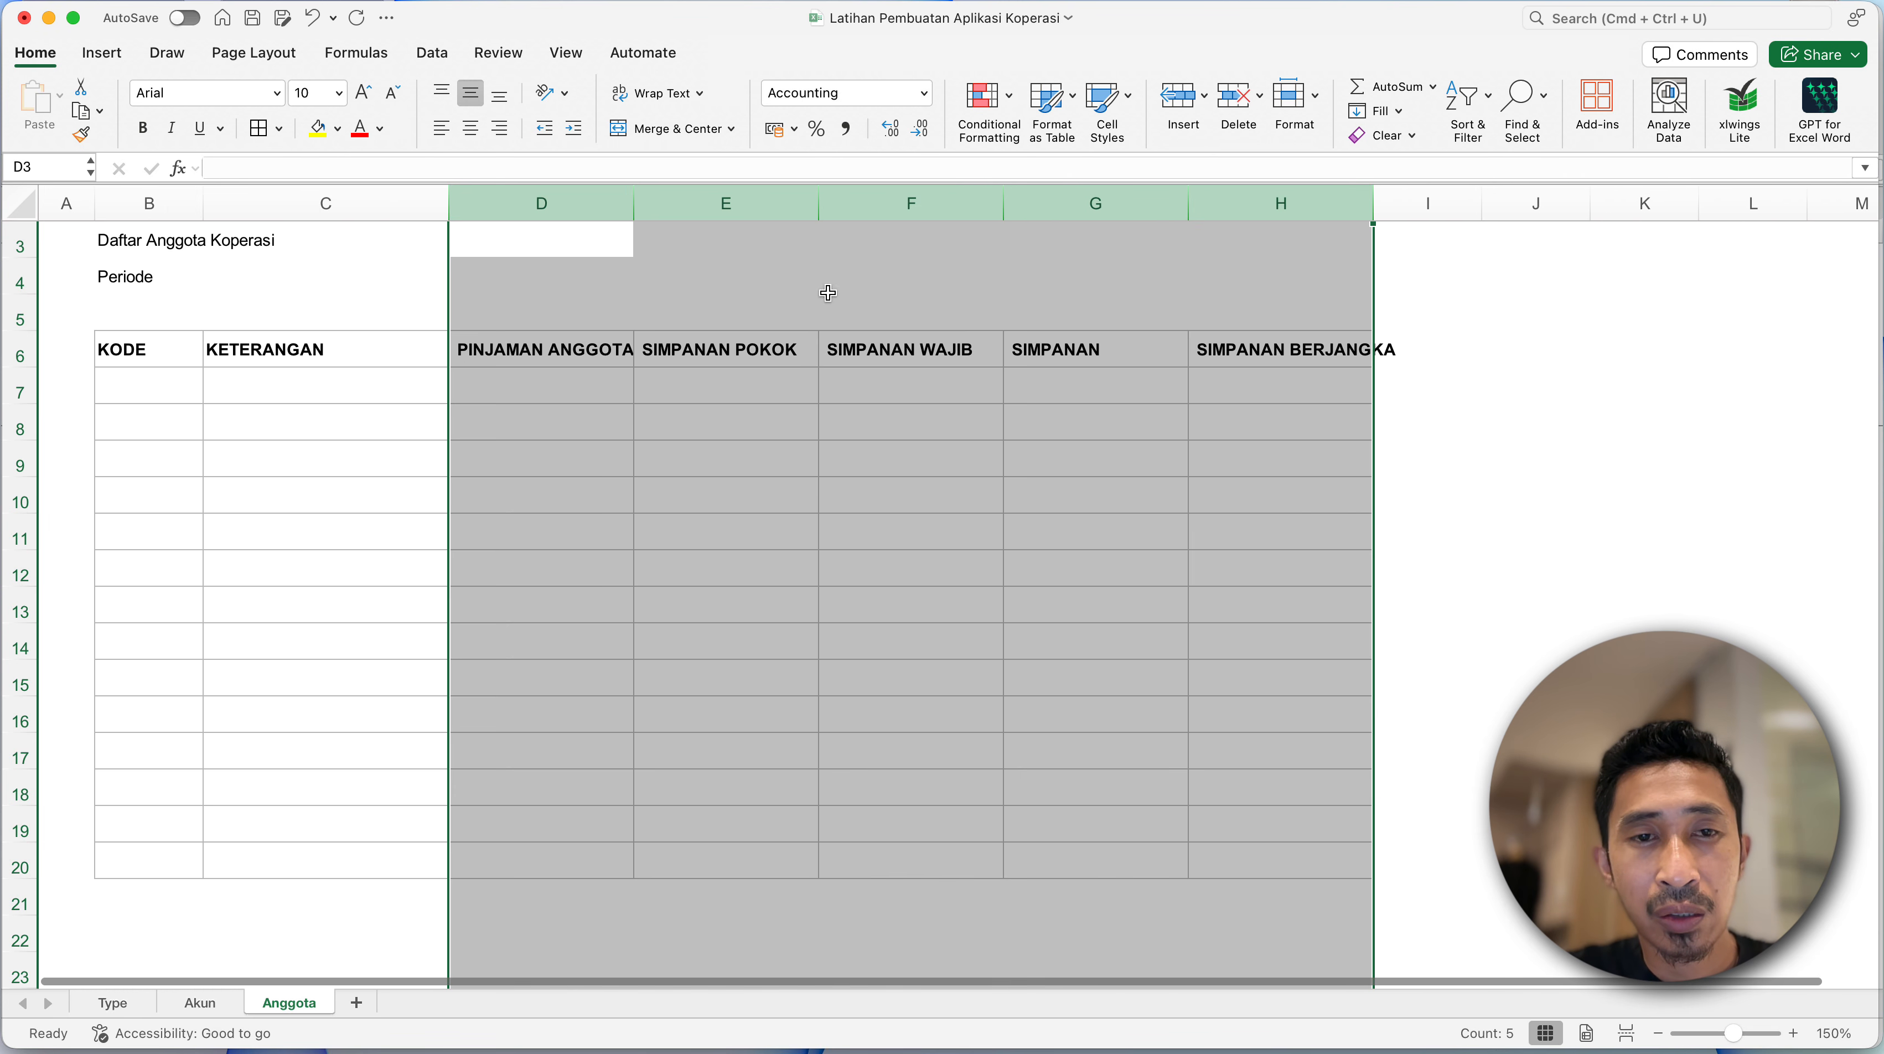
pyautogui.click(780, 373)
pyautogui.click(704, 461)
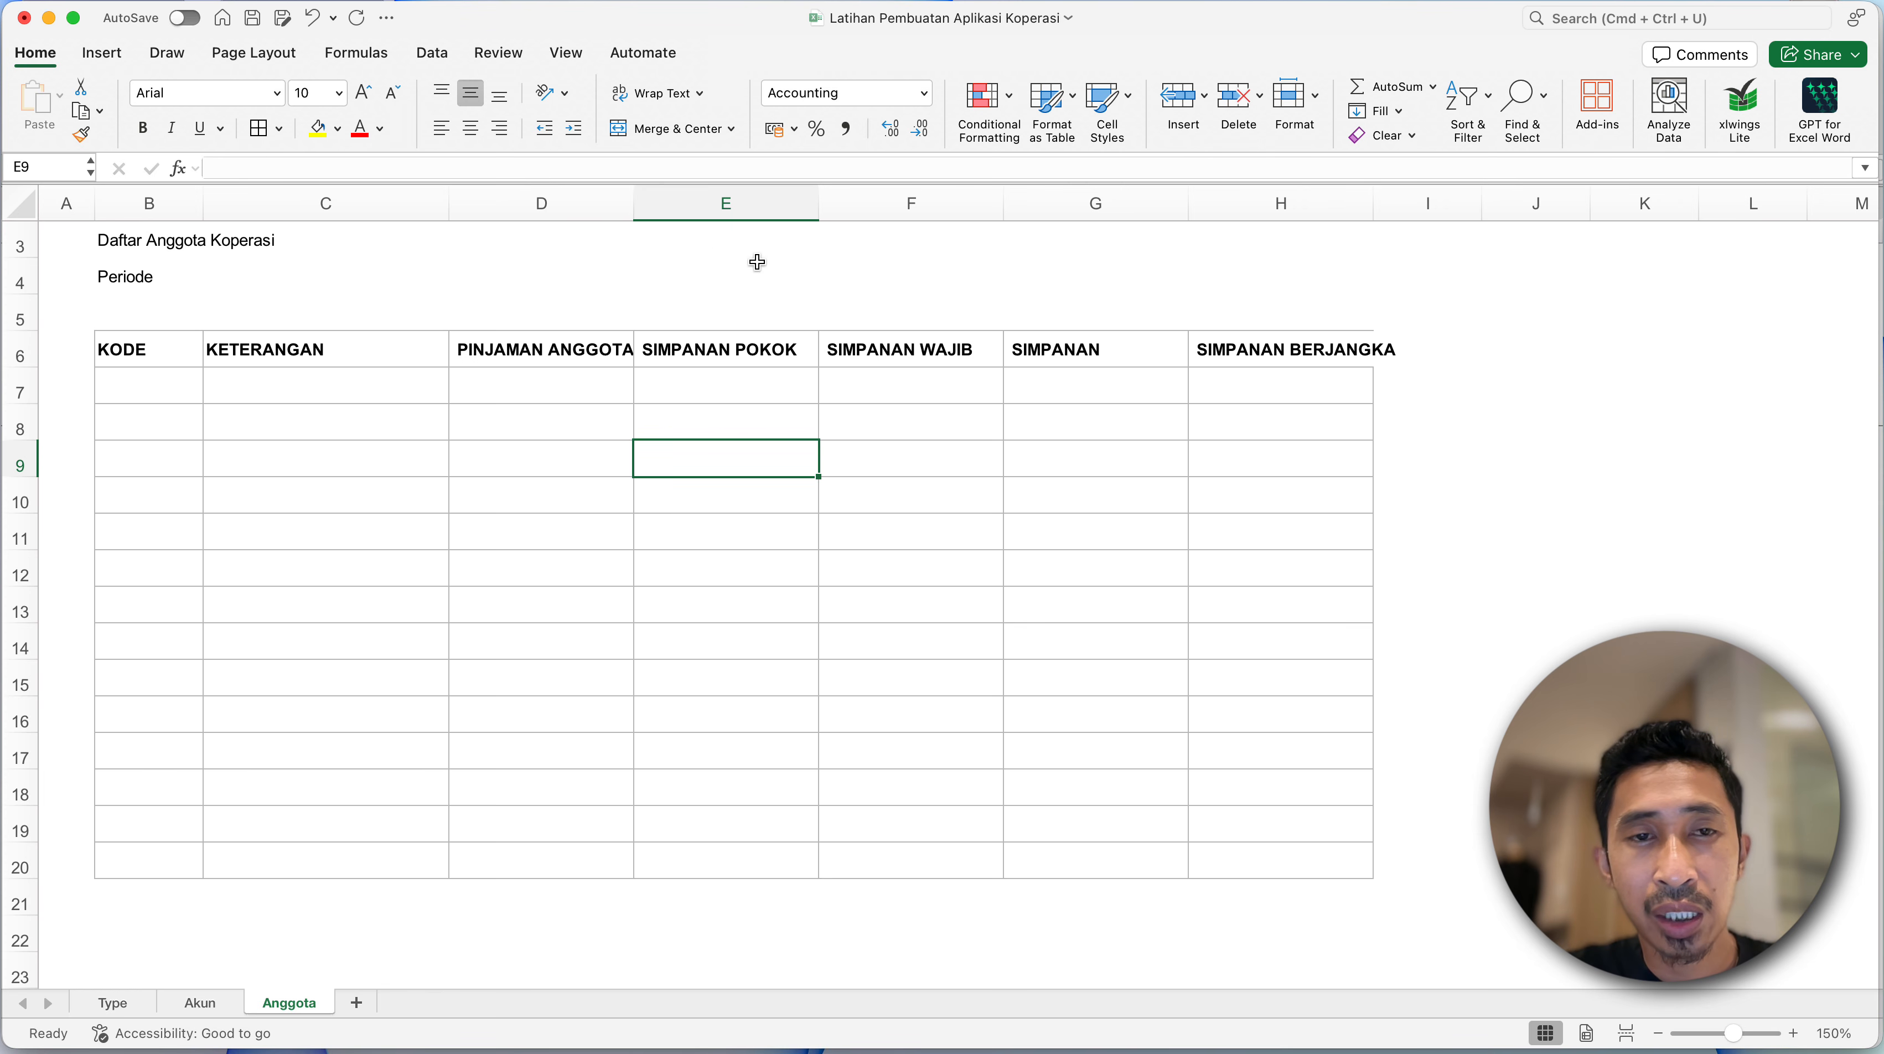
# - Auto-fit column H to the SIMPANAN BERJANGKA heading and widen column D slightly to fit PINJAMAN ANGGOTA
pyautogui.doubleClick(1367, 206)
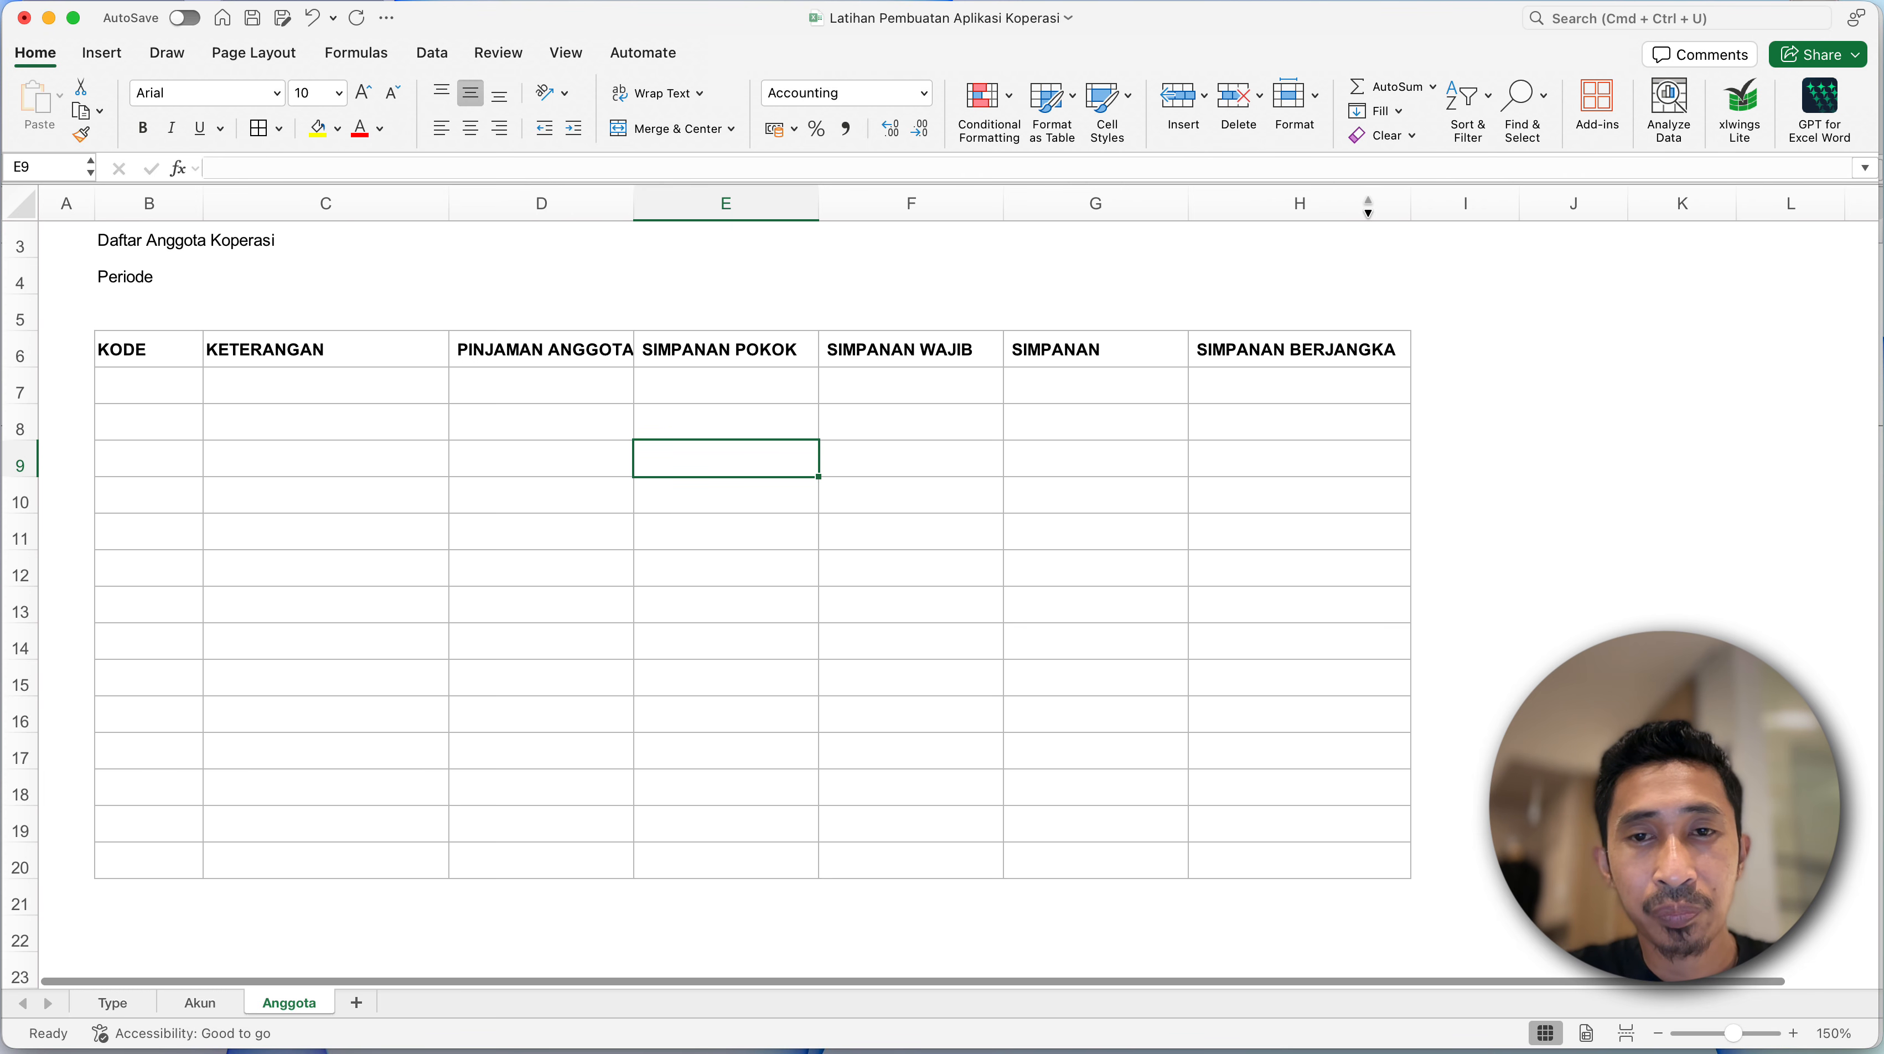
pyautogui.moveTo(632, 205); pyautogui.dragTo(648, 205)
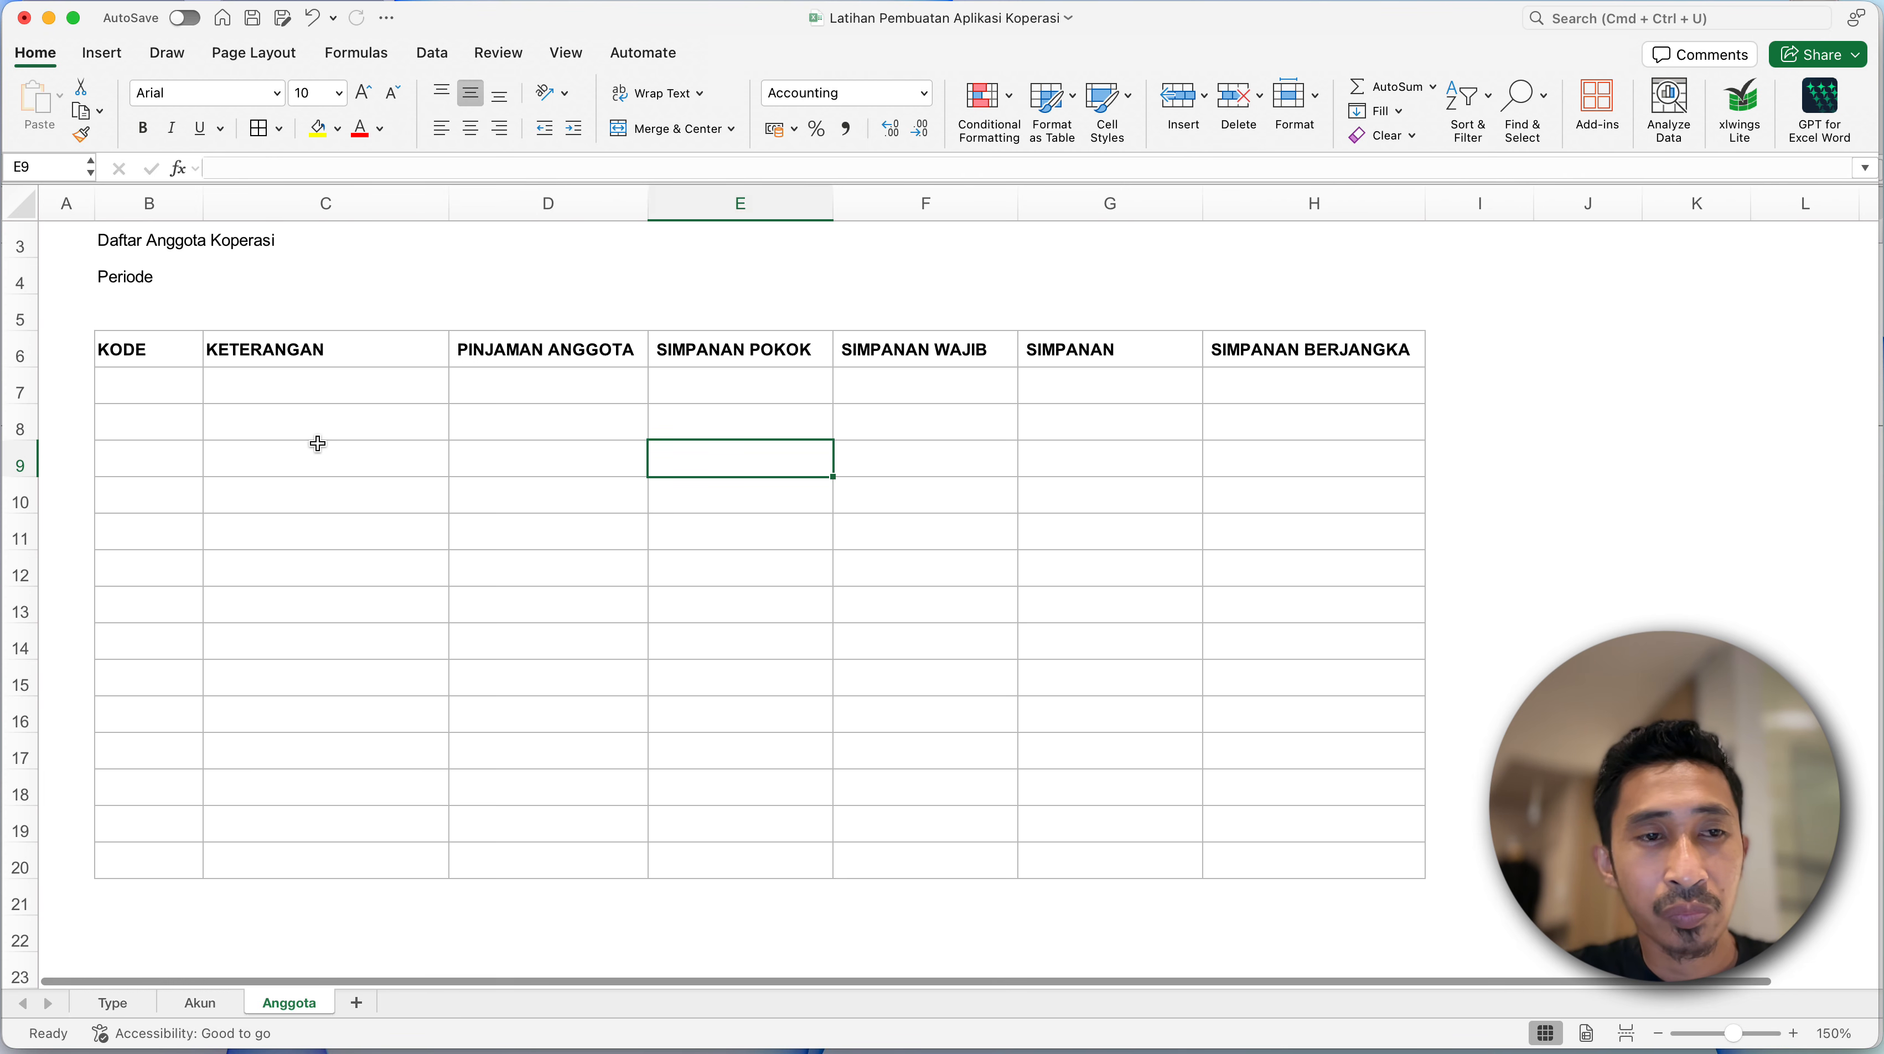
pyautogui.click(318, 445)
# - Enter the code SP-001 in B7 and fill the series down the KODE column to SP-013 in B19
pyautogui.click(168, 407)
pyautogui.click(172, 390)
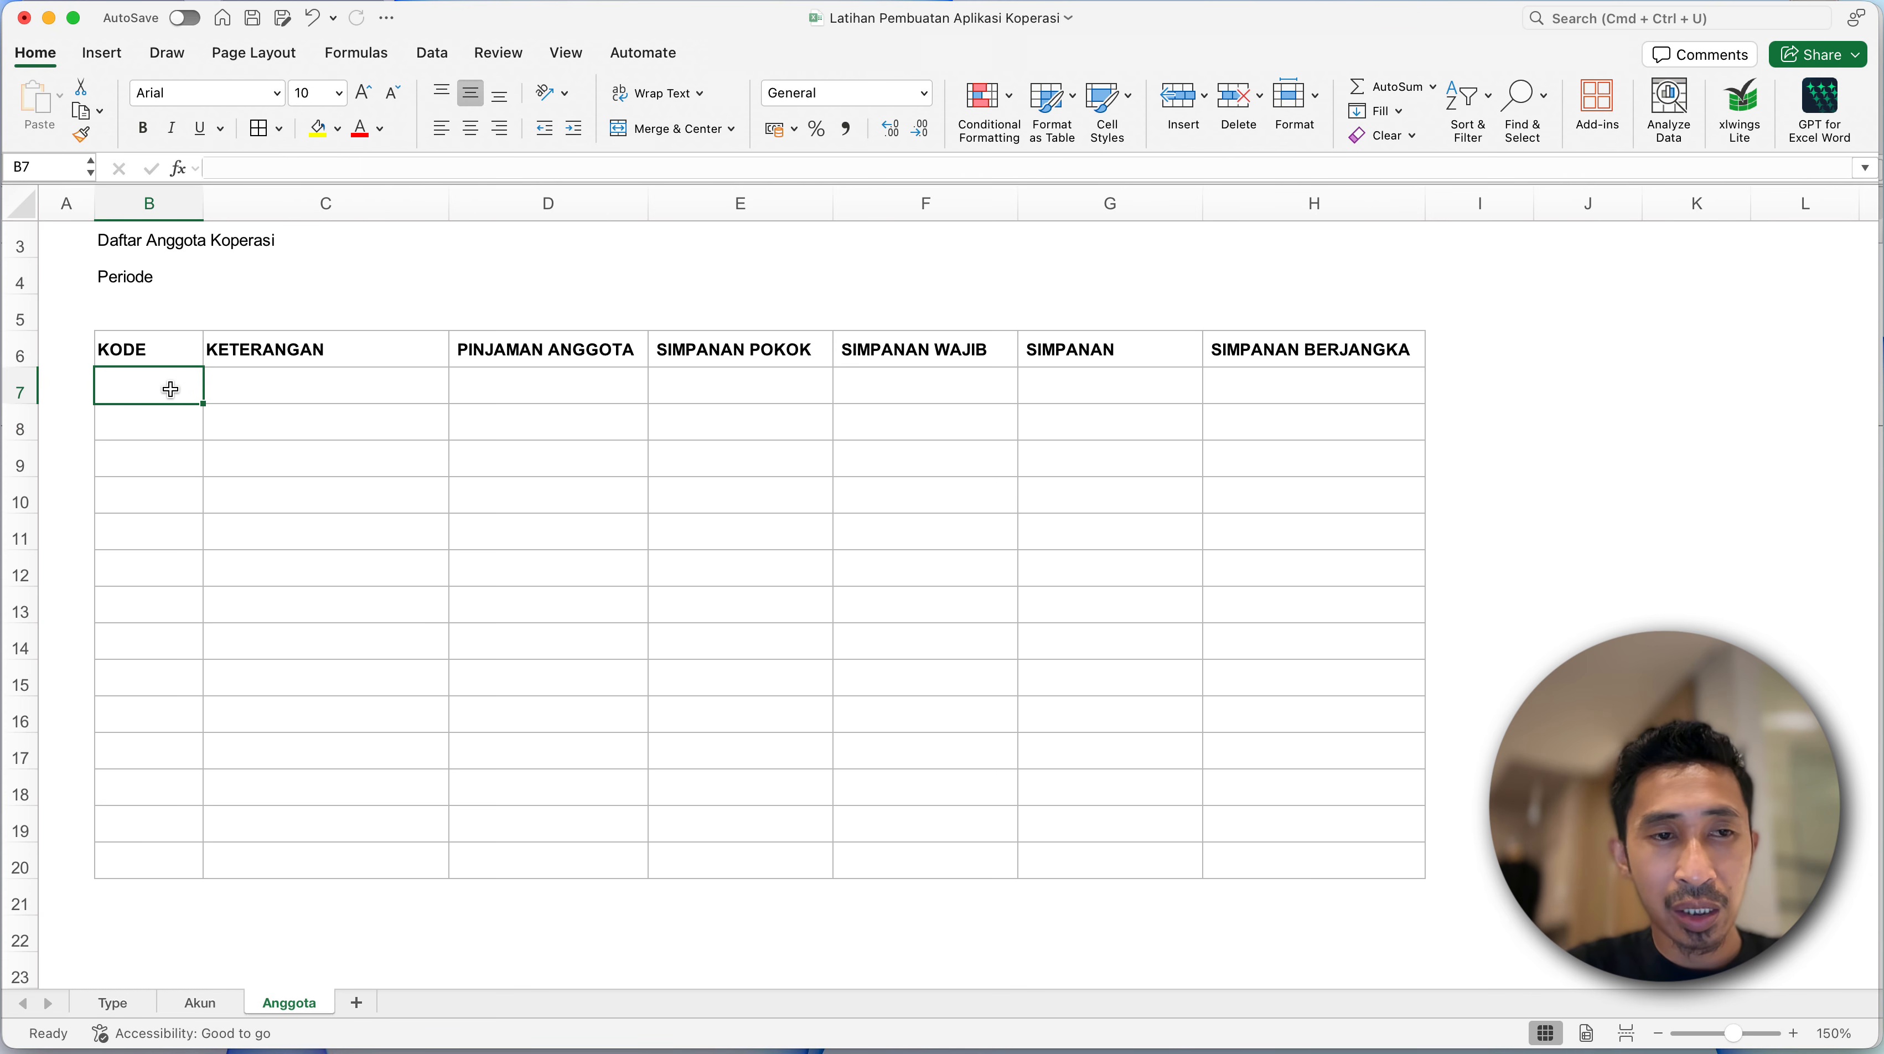
pyautogui.write('SP-00')
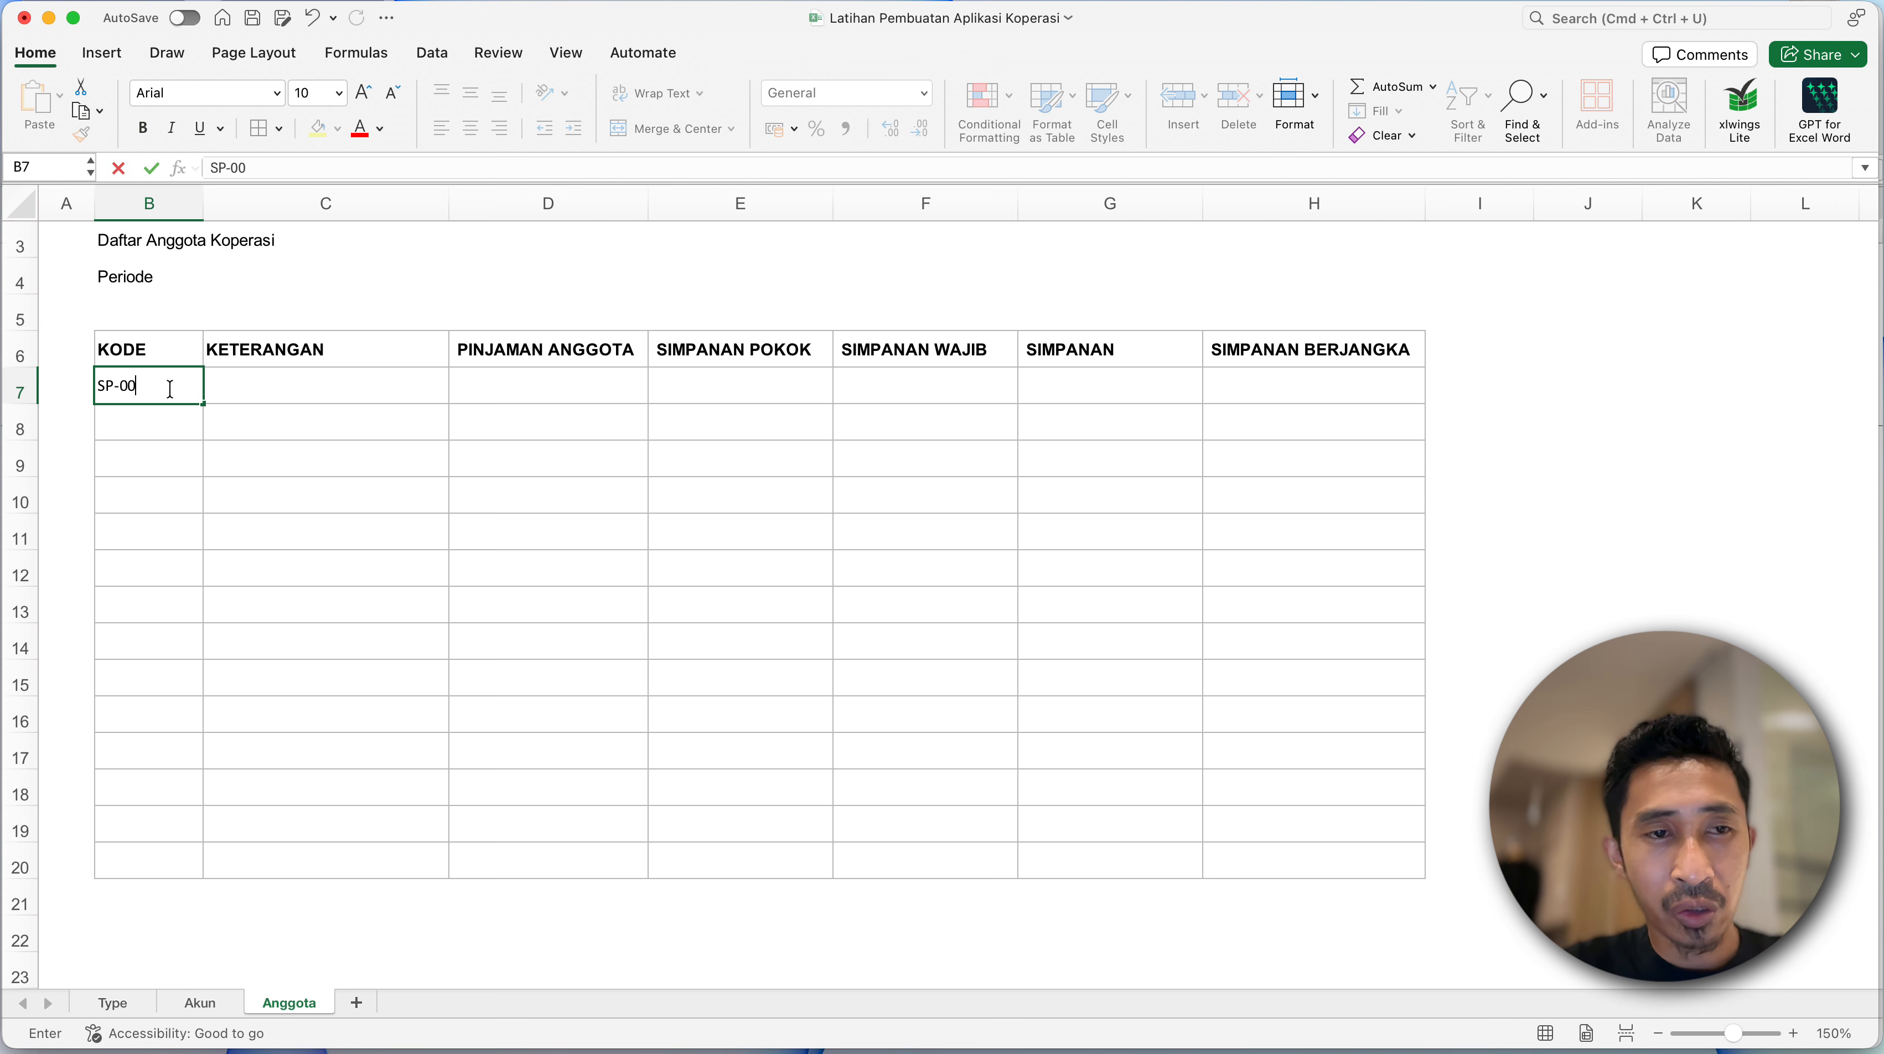
pyautogui.write('1')
pyautogui.press('Return')
pyautogui.click(172, 390)
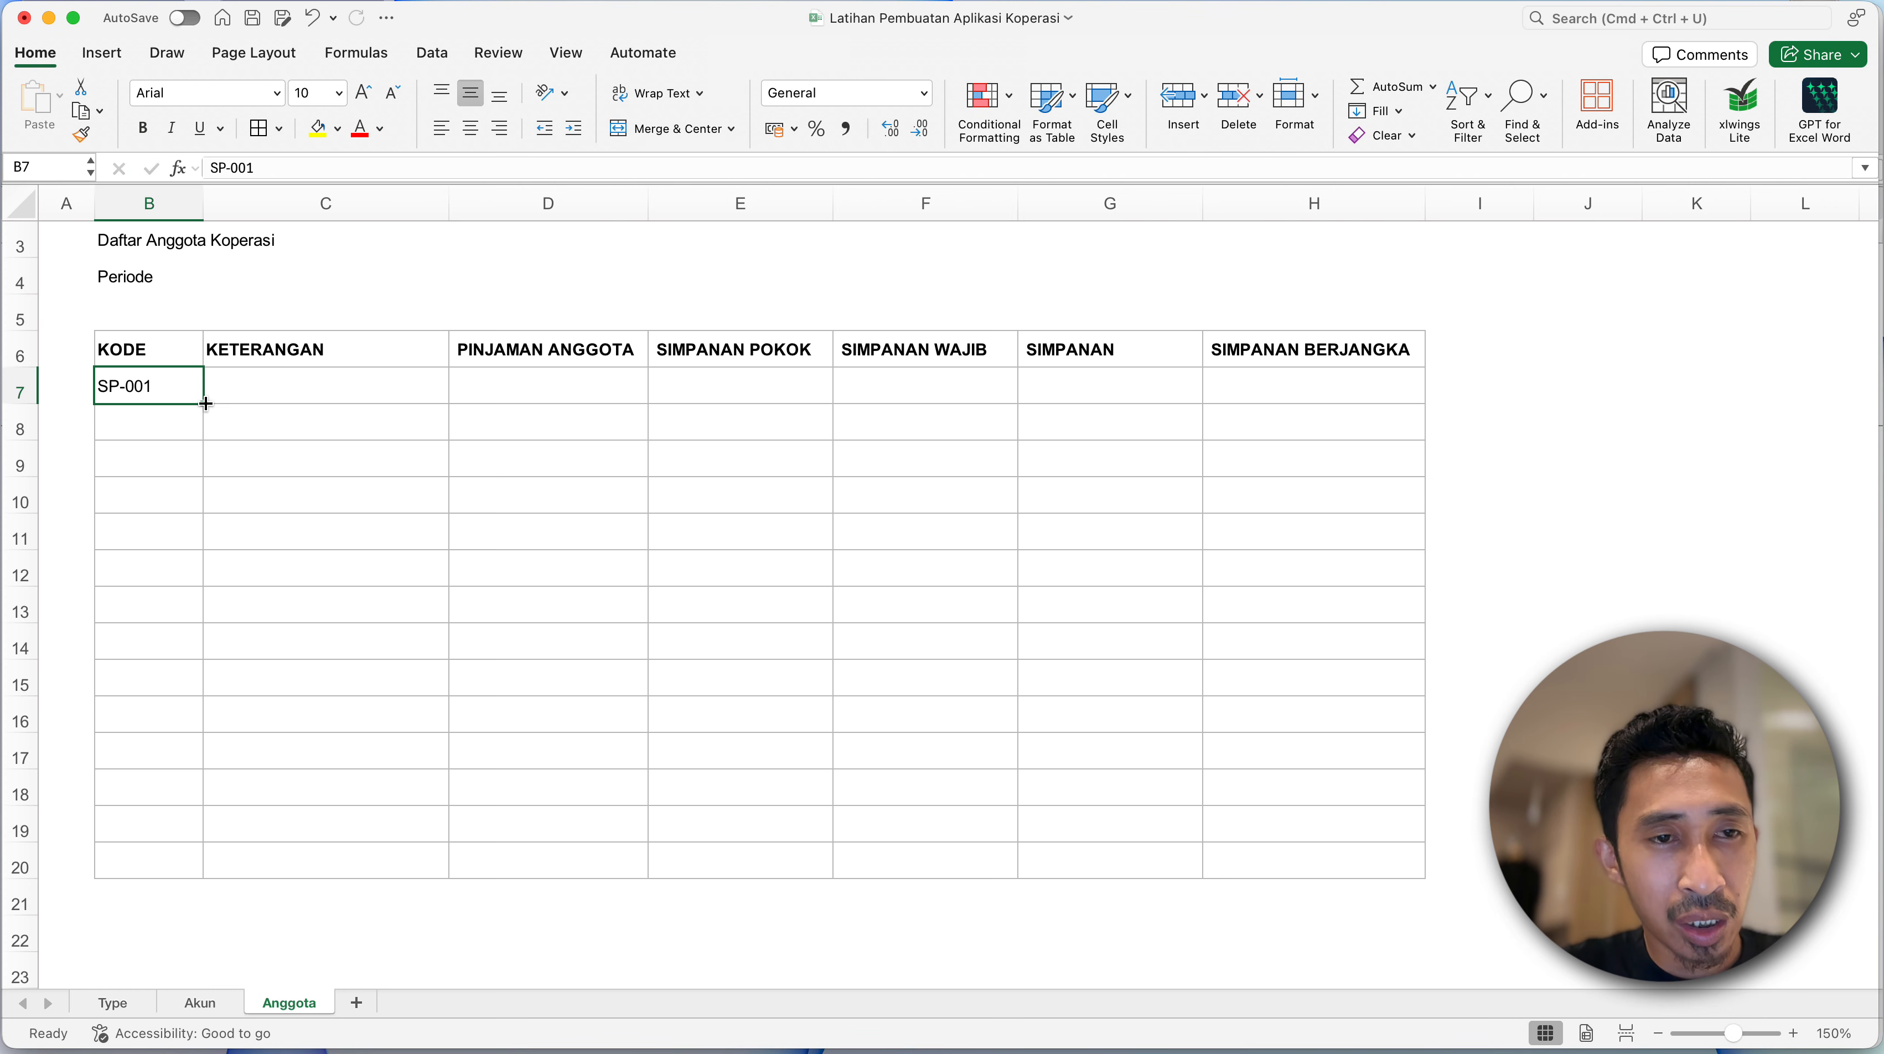
pyautogui.moveTo(206, 404); pyautogui.dragTo(219, 845)
pyautogui.click(146, 874)
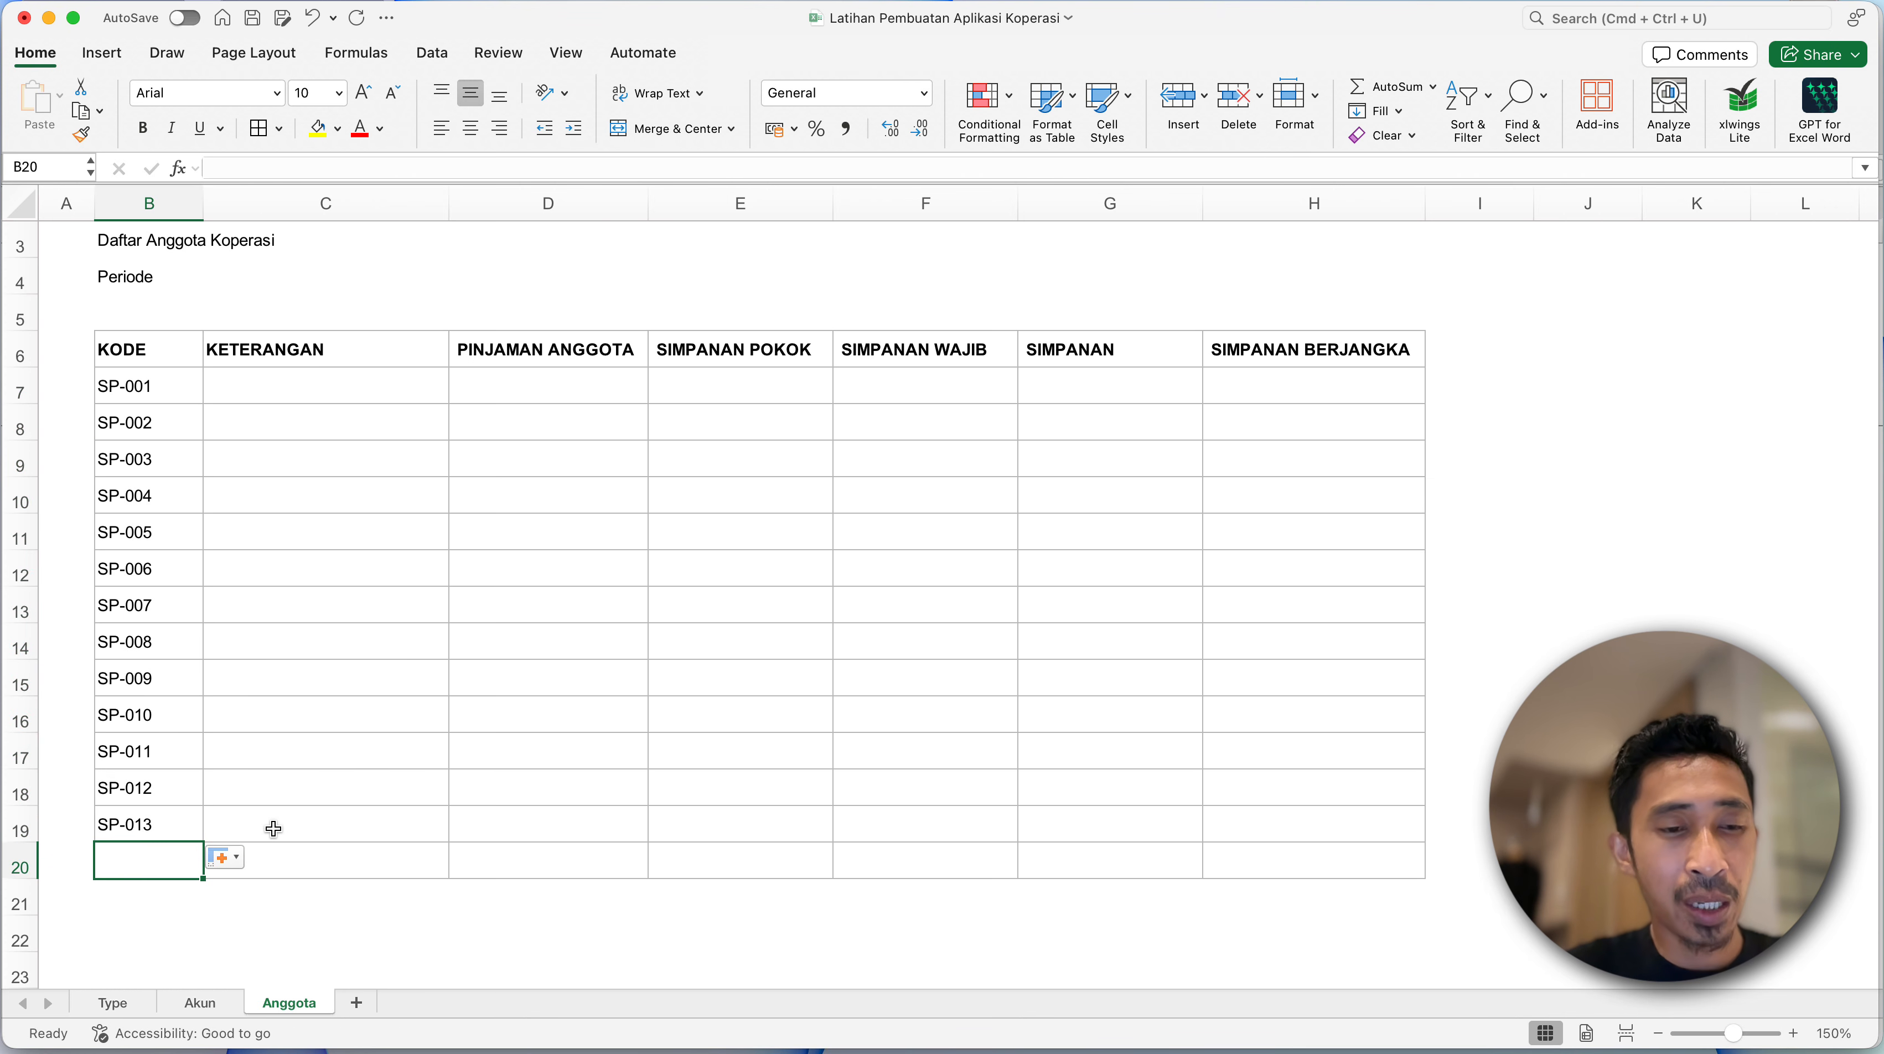
pyautogui.click(208, 821)
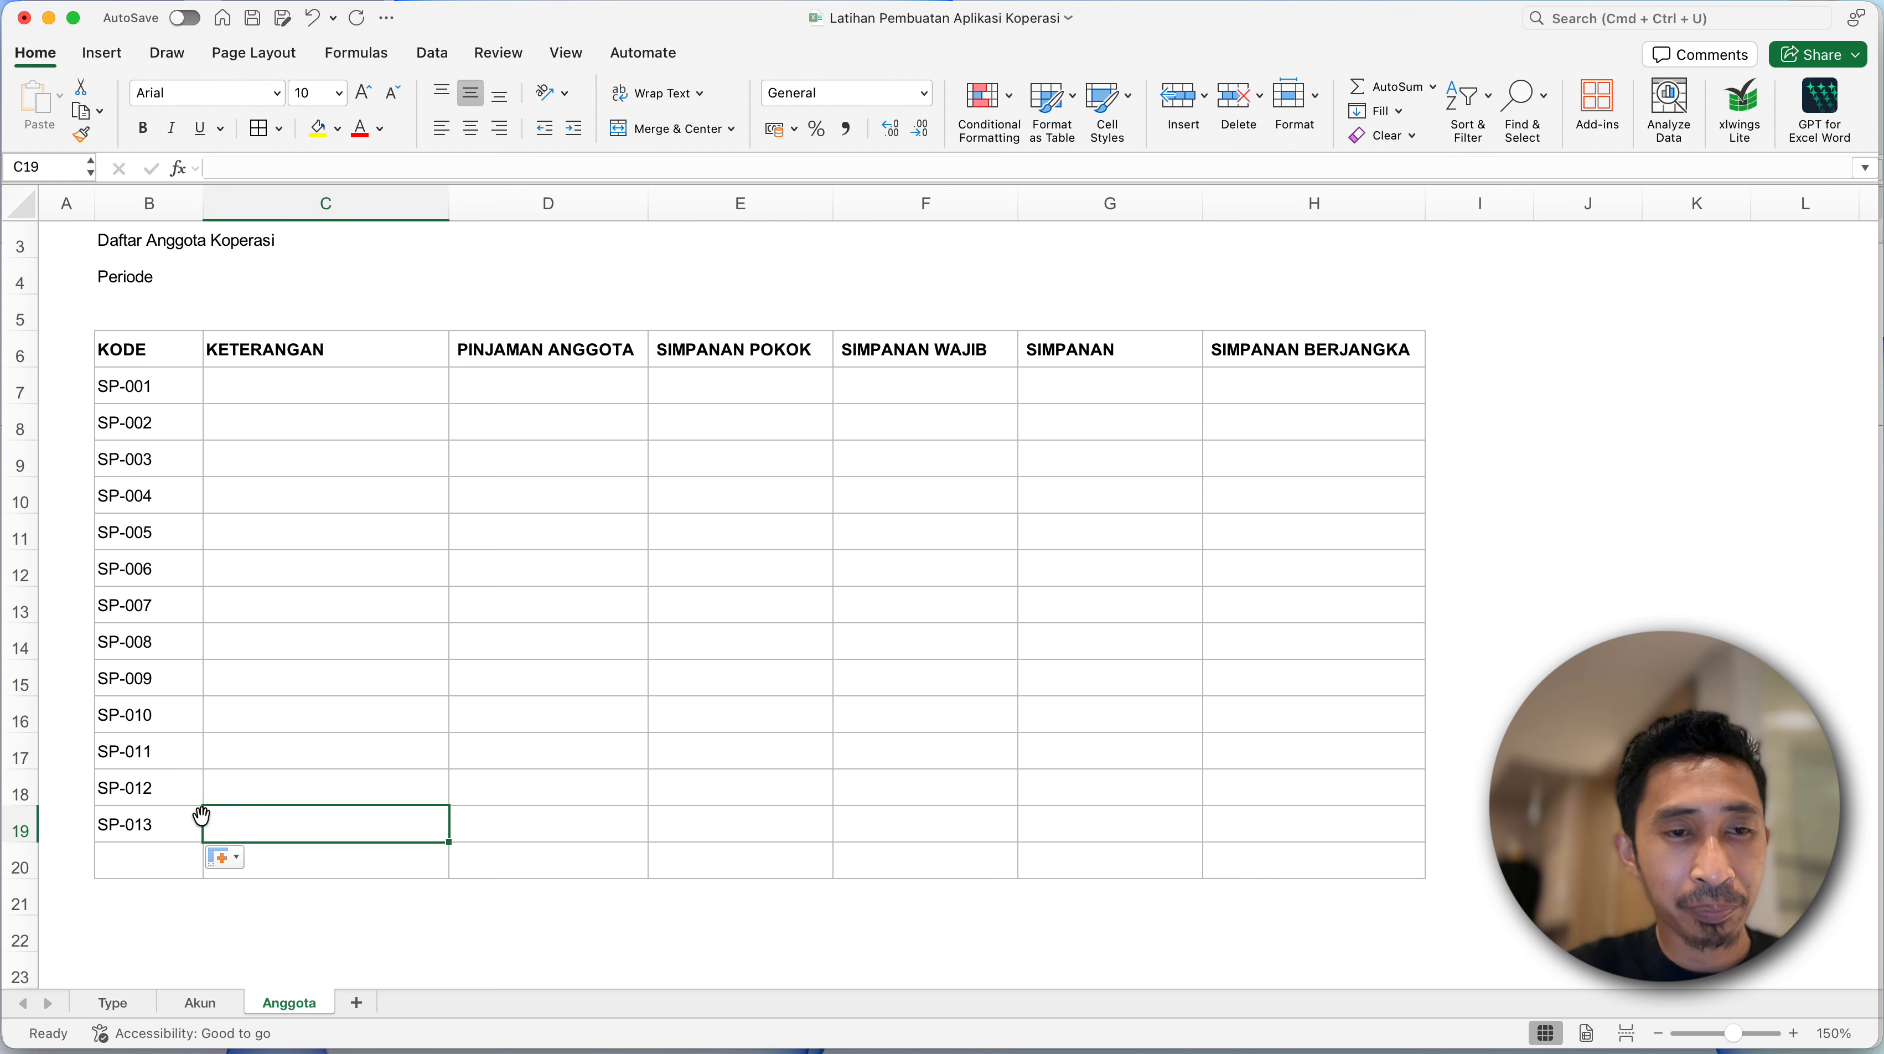
pyautogui.click(184, 740)
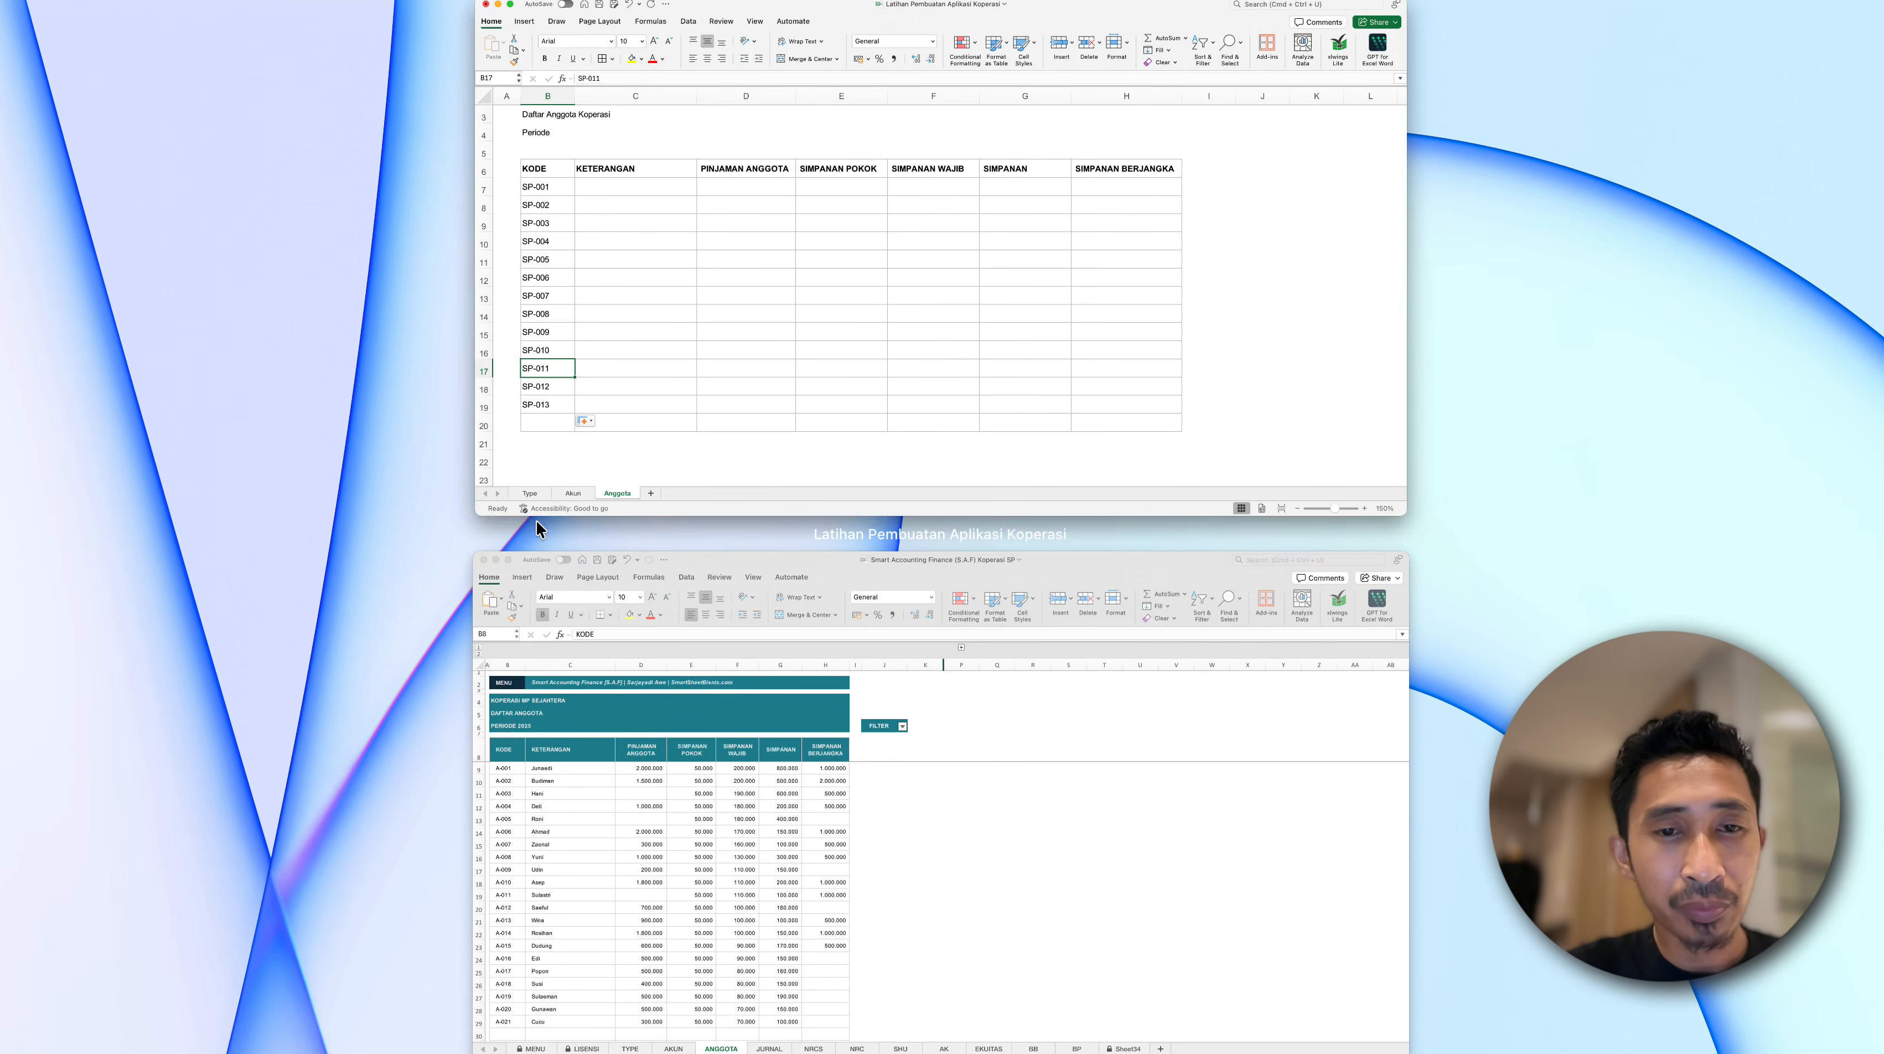
# - Examine the member list in the S.A.F reference workbook's ANGGOTA sheet down to its total row, and return to the Latihan Pembuatan Aplikasi Koperasi workbook
pyautogui.click(744, 719)
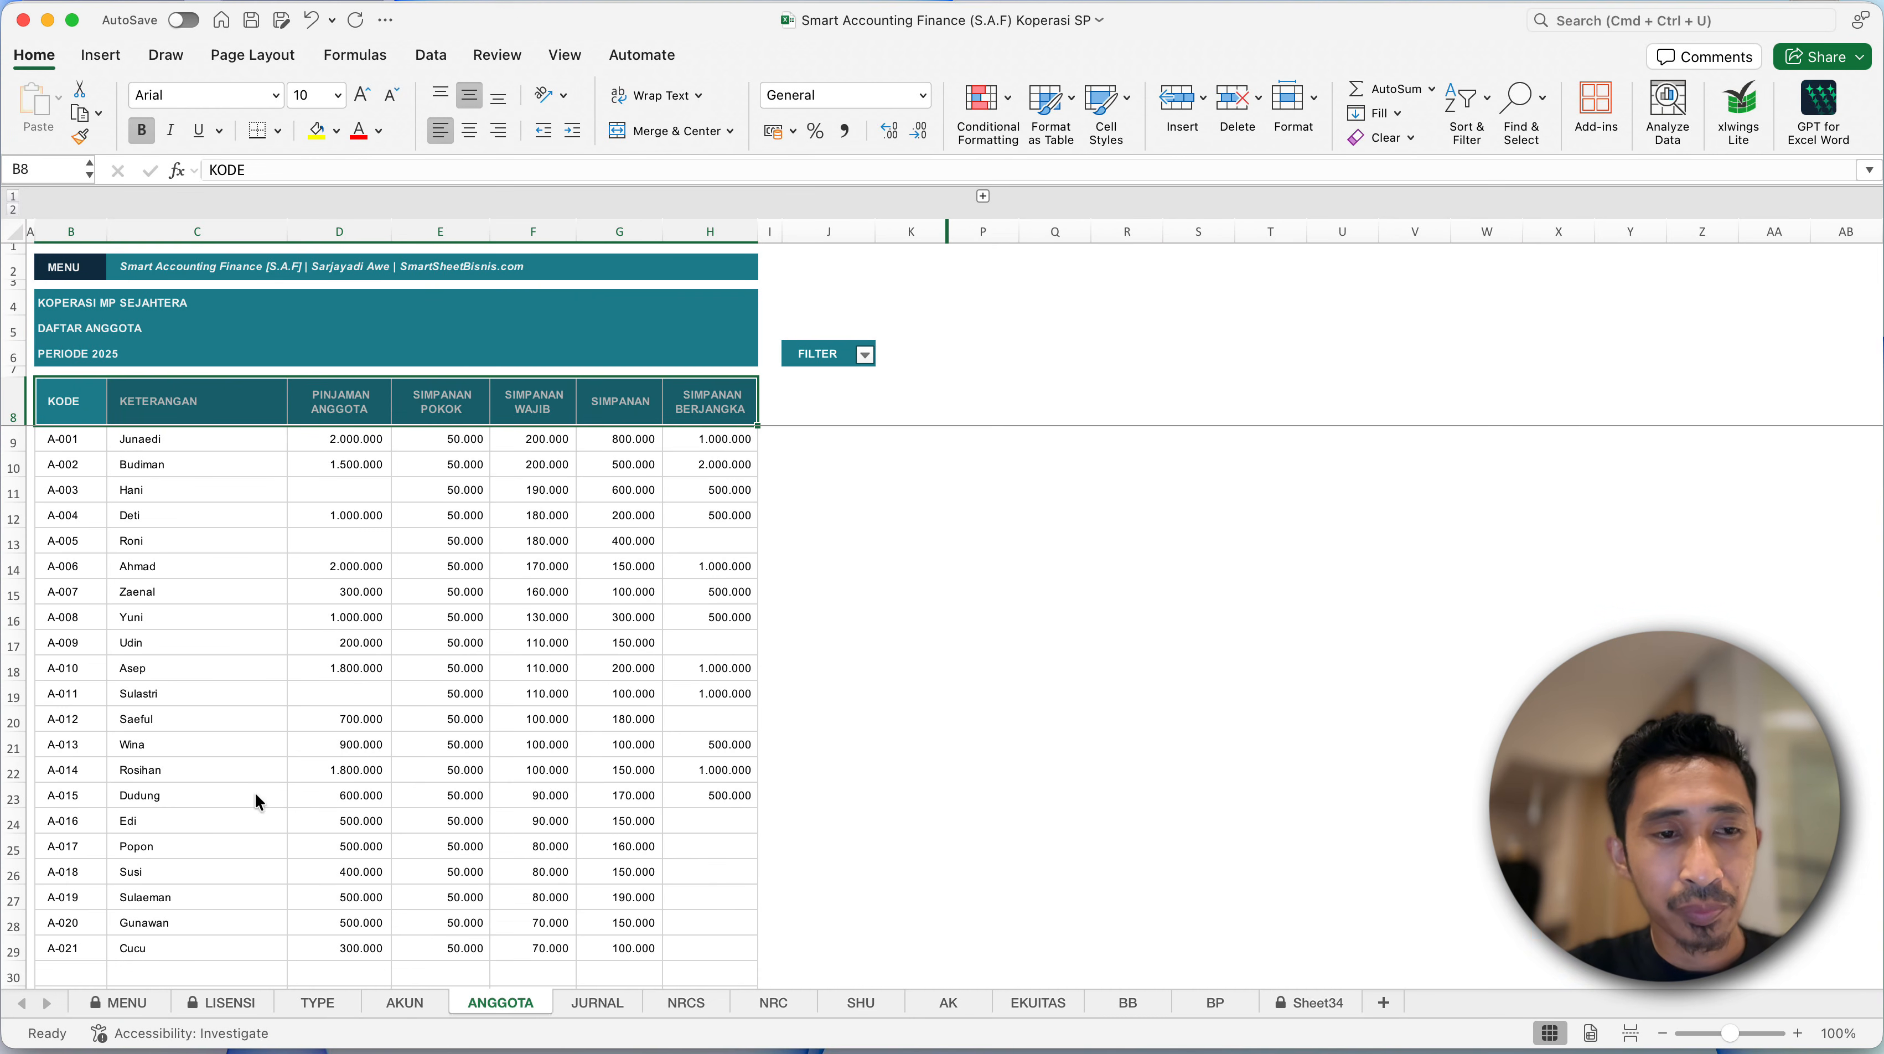
pyautogui.click(206, 579)
pyautogui.click(172, 443)
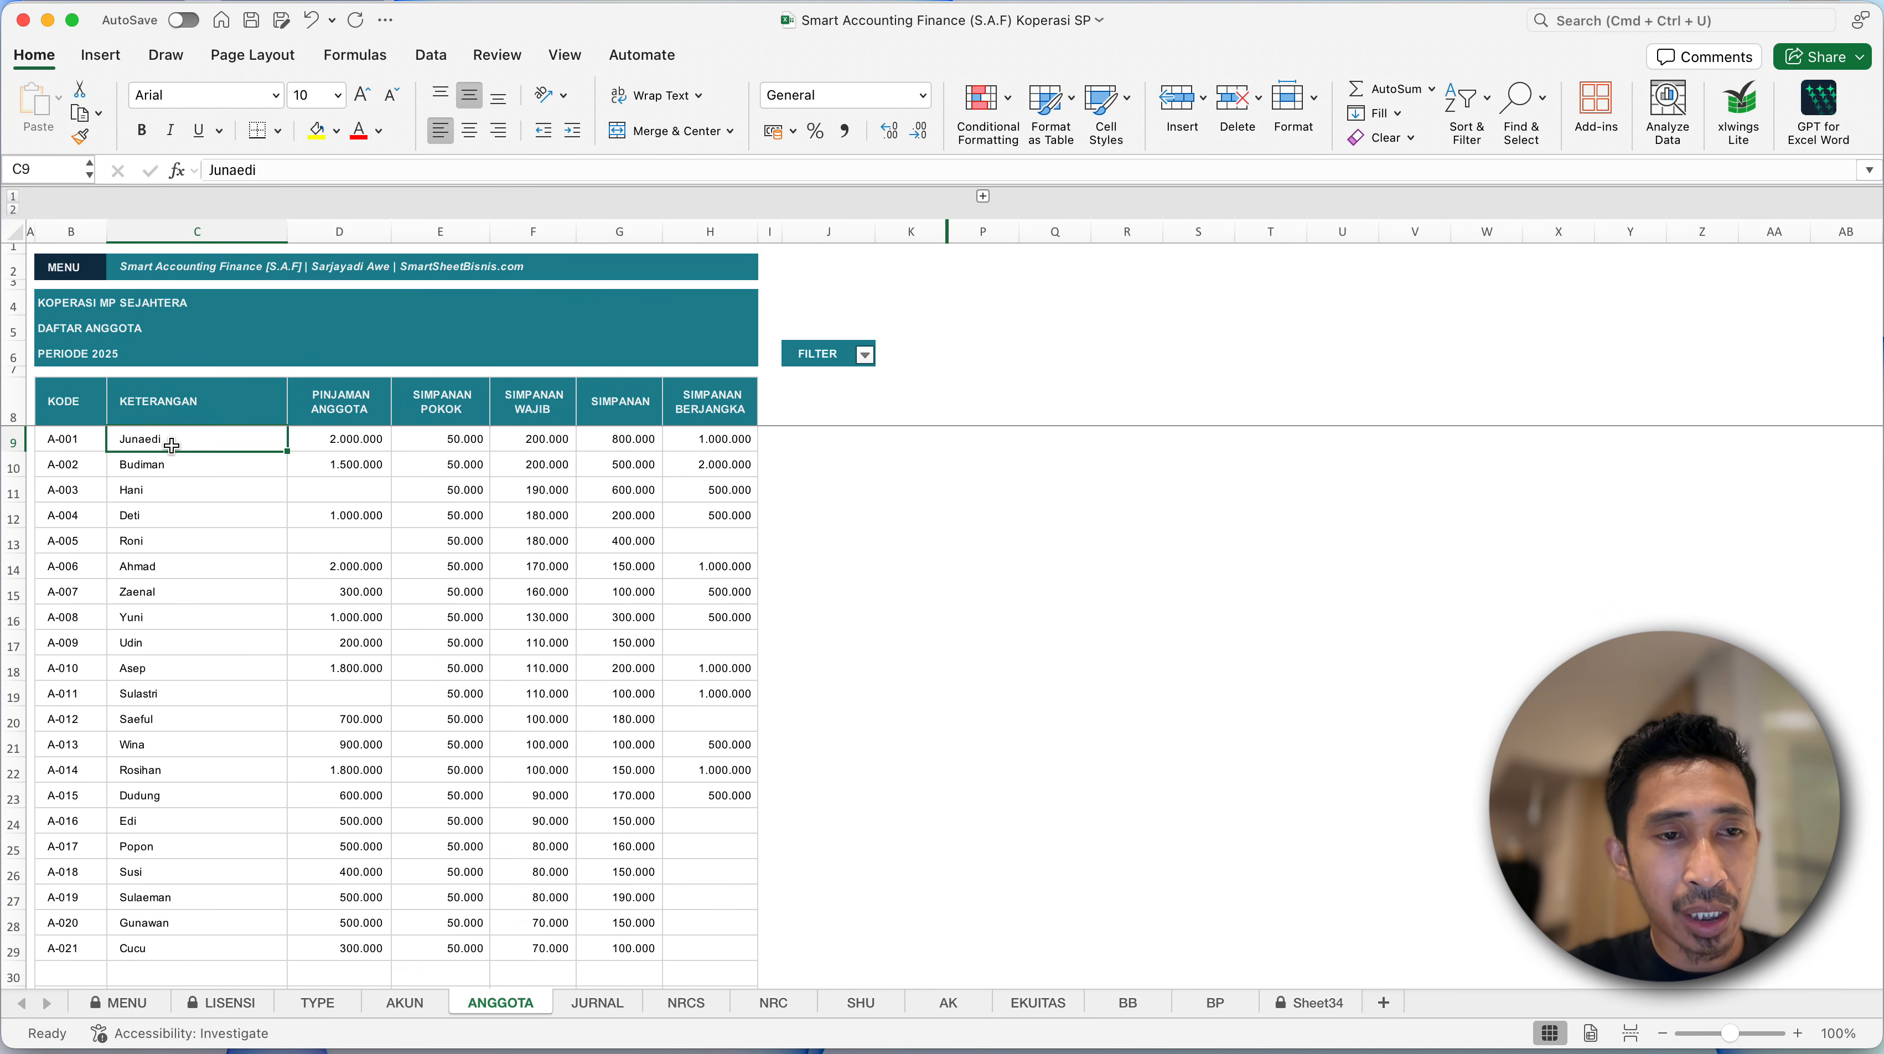
pyautogui.scroll(-5, 171, 627)
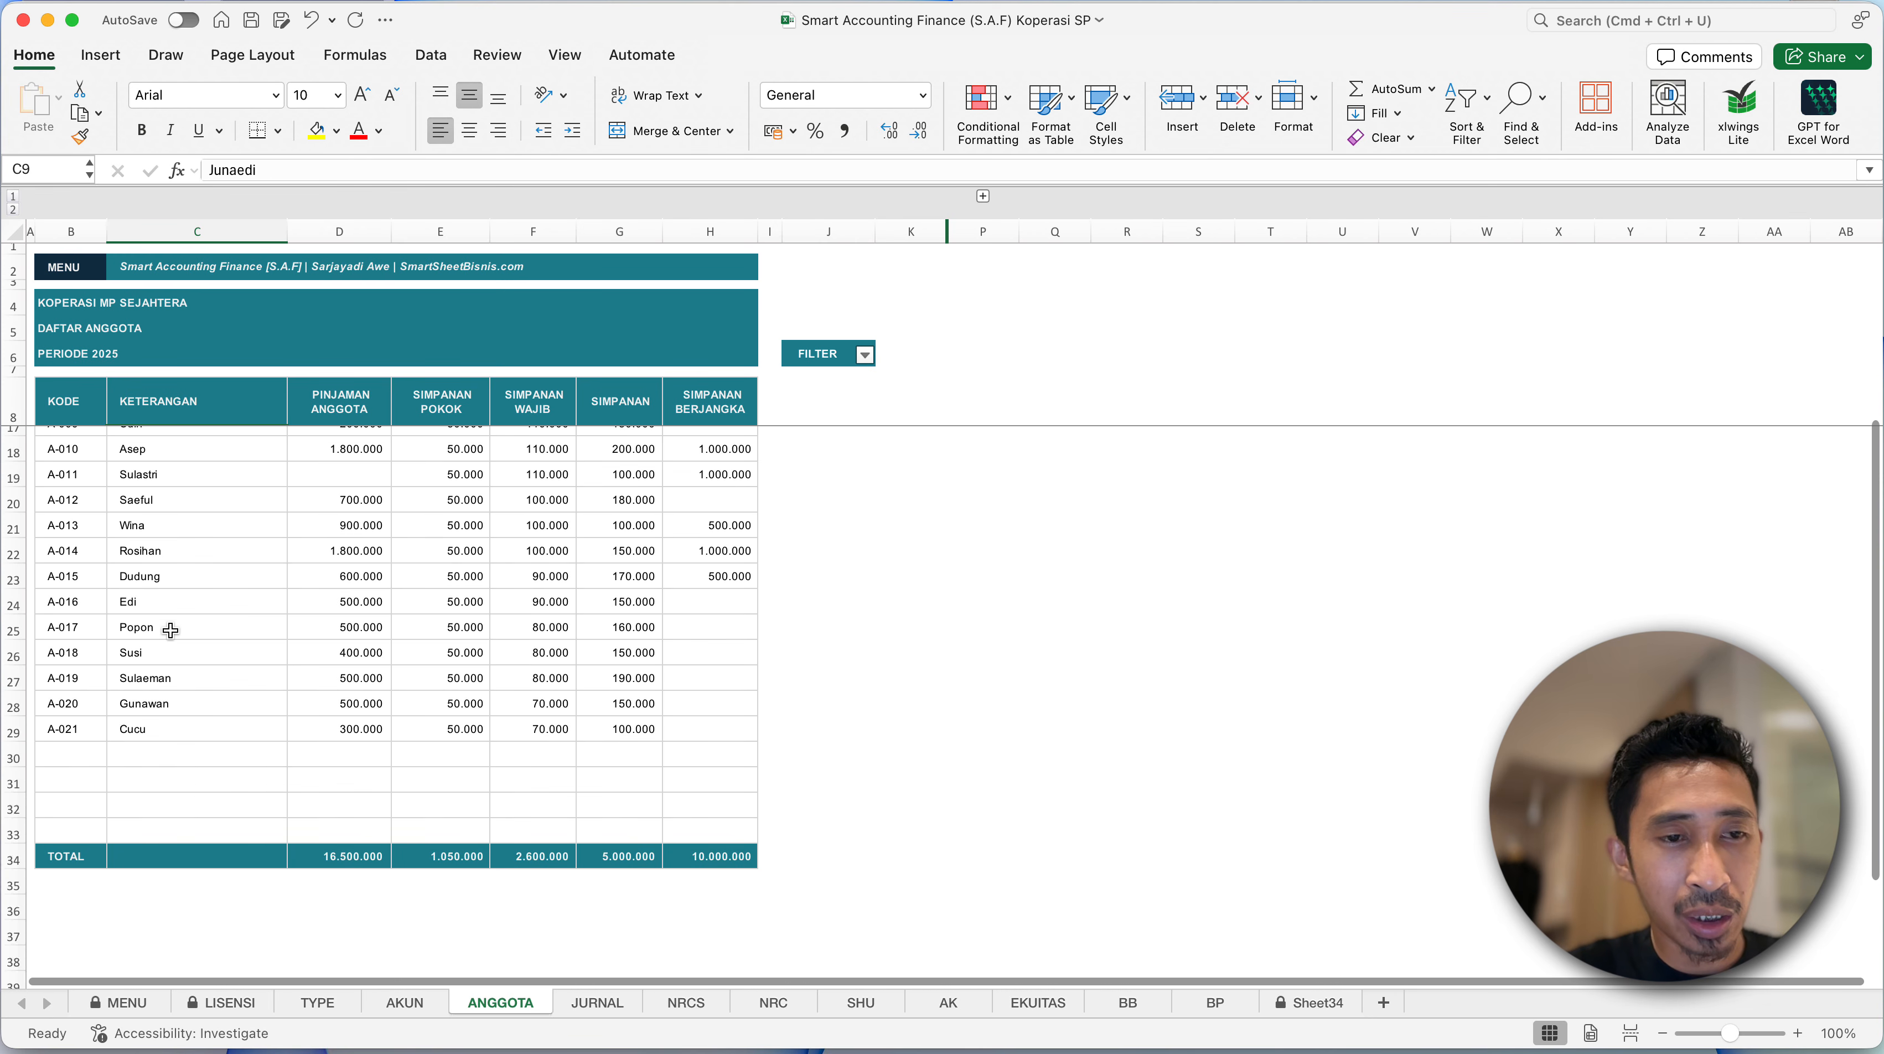
pyautogui.hotkey('ctrl', 'Up')
pyautogui.click(587, 386)
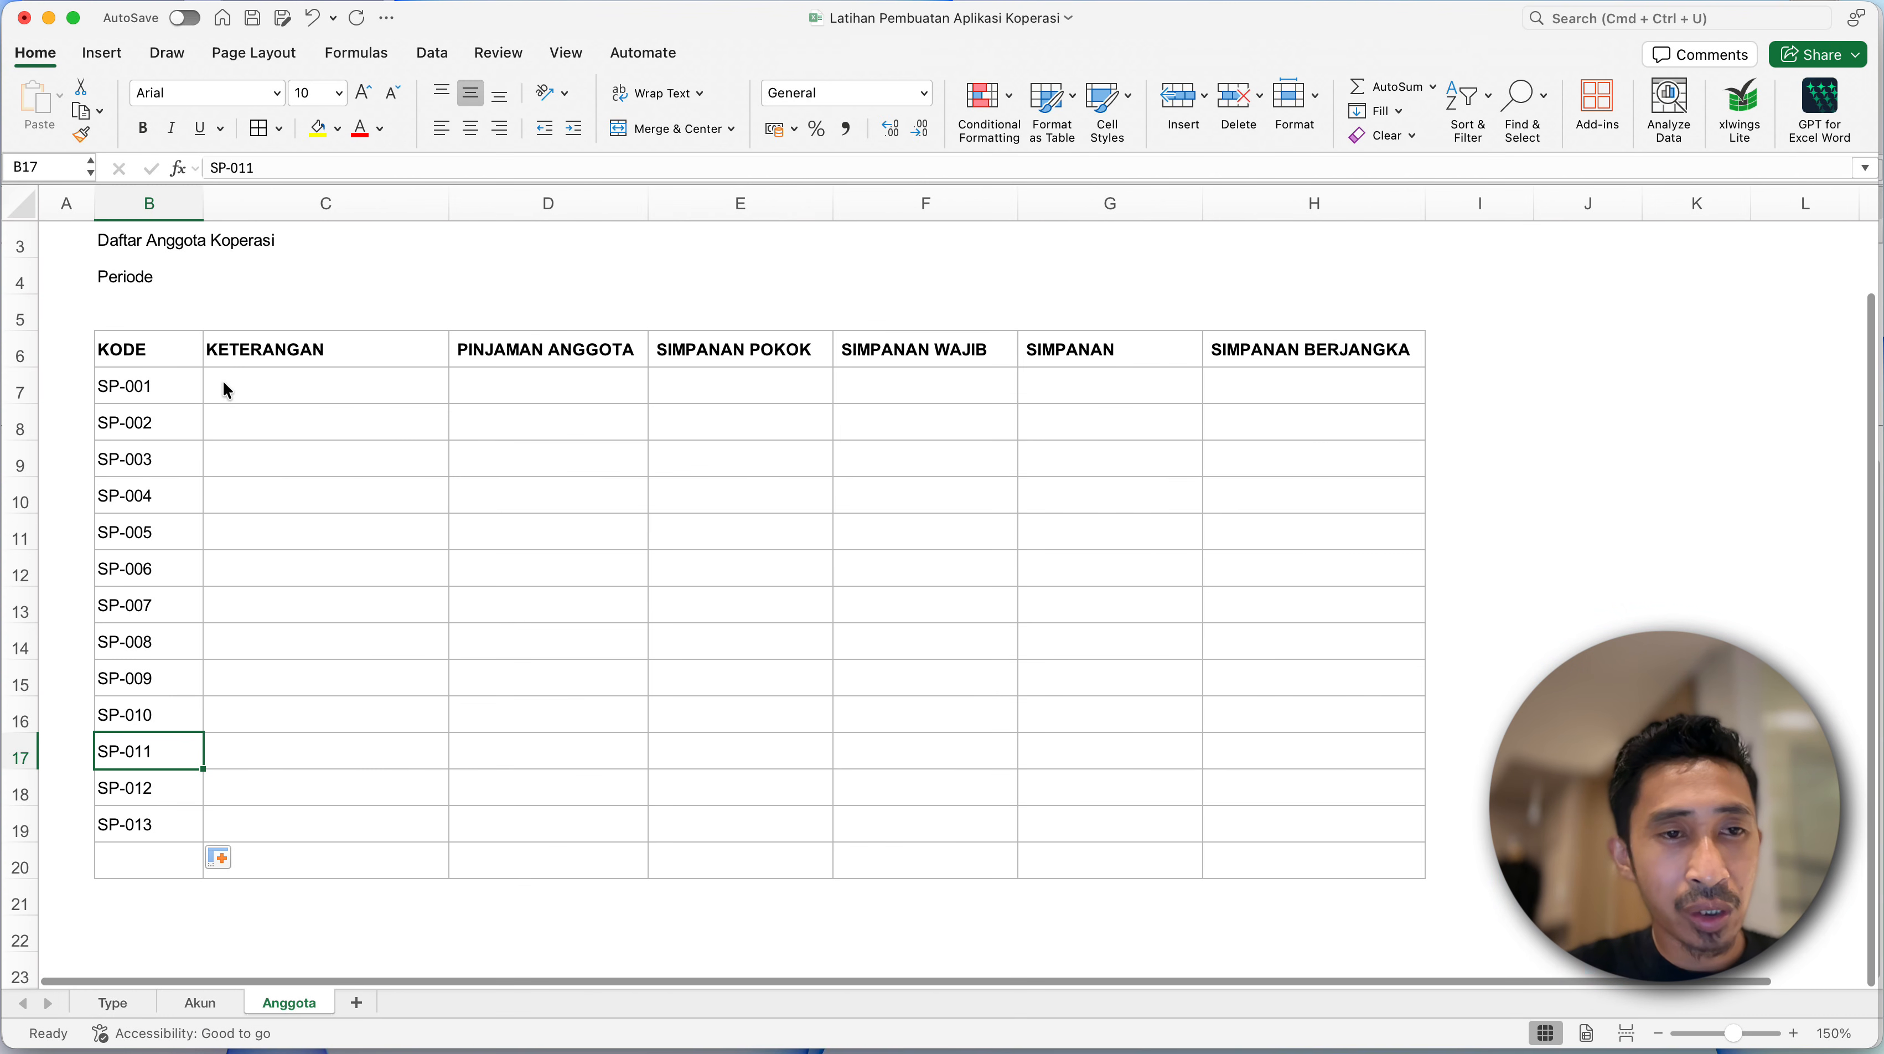
# - Enter Nama Anggota 1 in C7 and fill the series down the KETERANGAN column to Nama Anggota 13 in C19
pyautogui.click(249, 371)
pyautogui.write('Nama An')
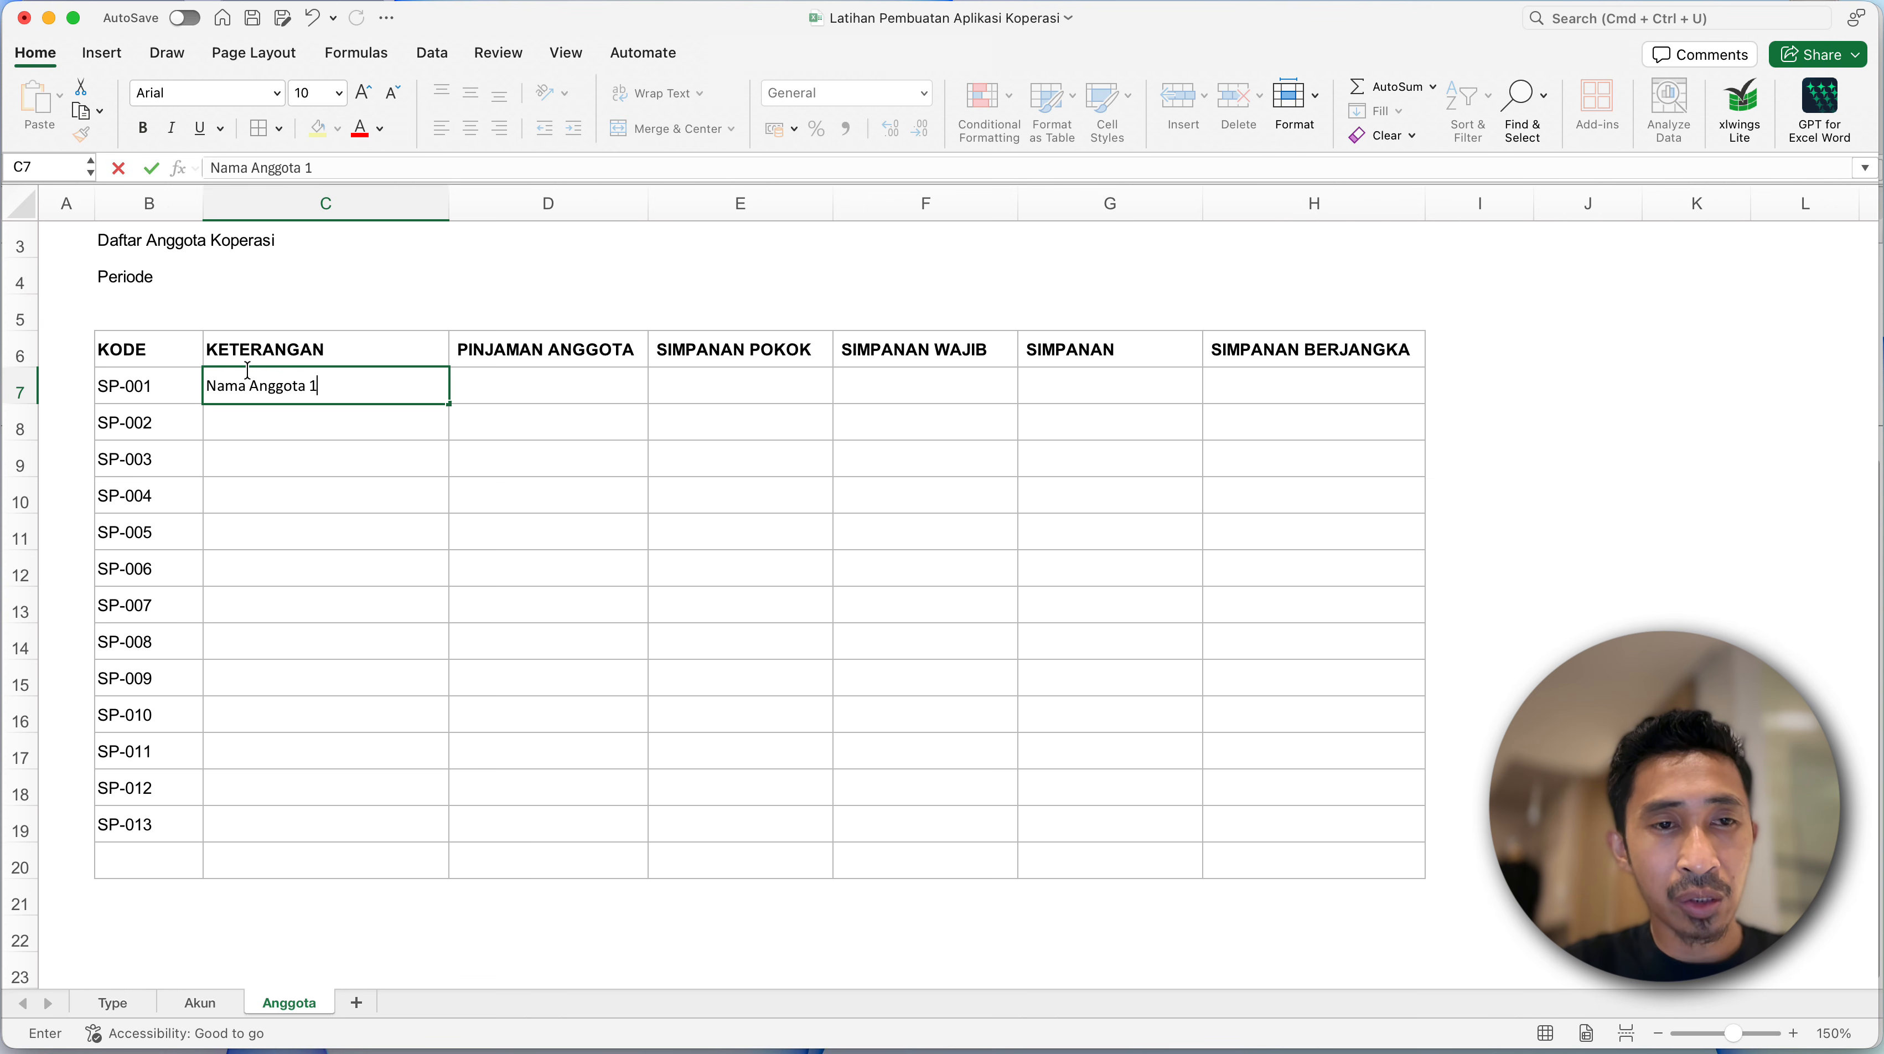
pyautogui.write('ggota 1')
pyautogui.press('Return')
pyautogui.click(315, 380)
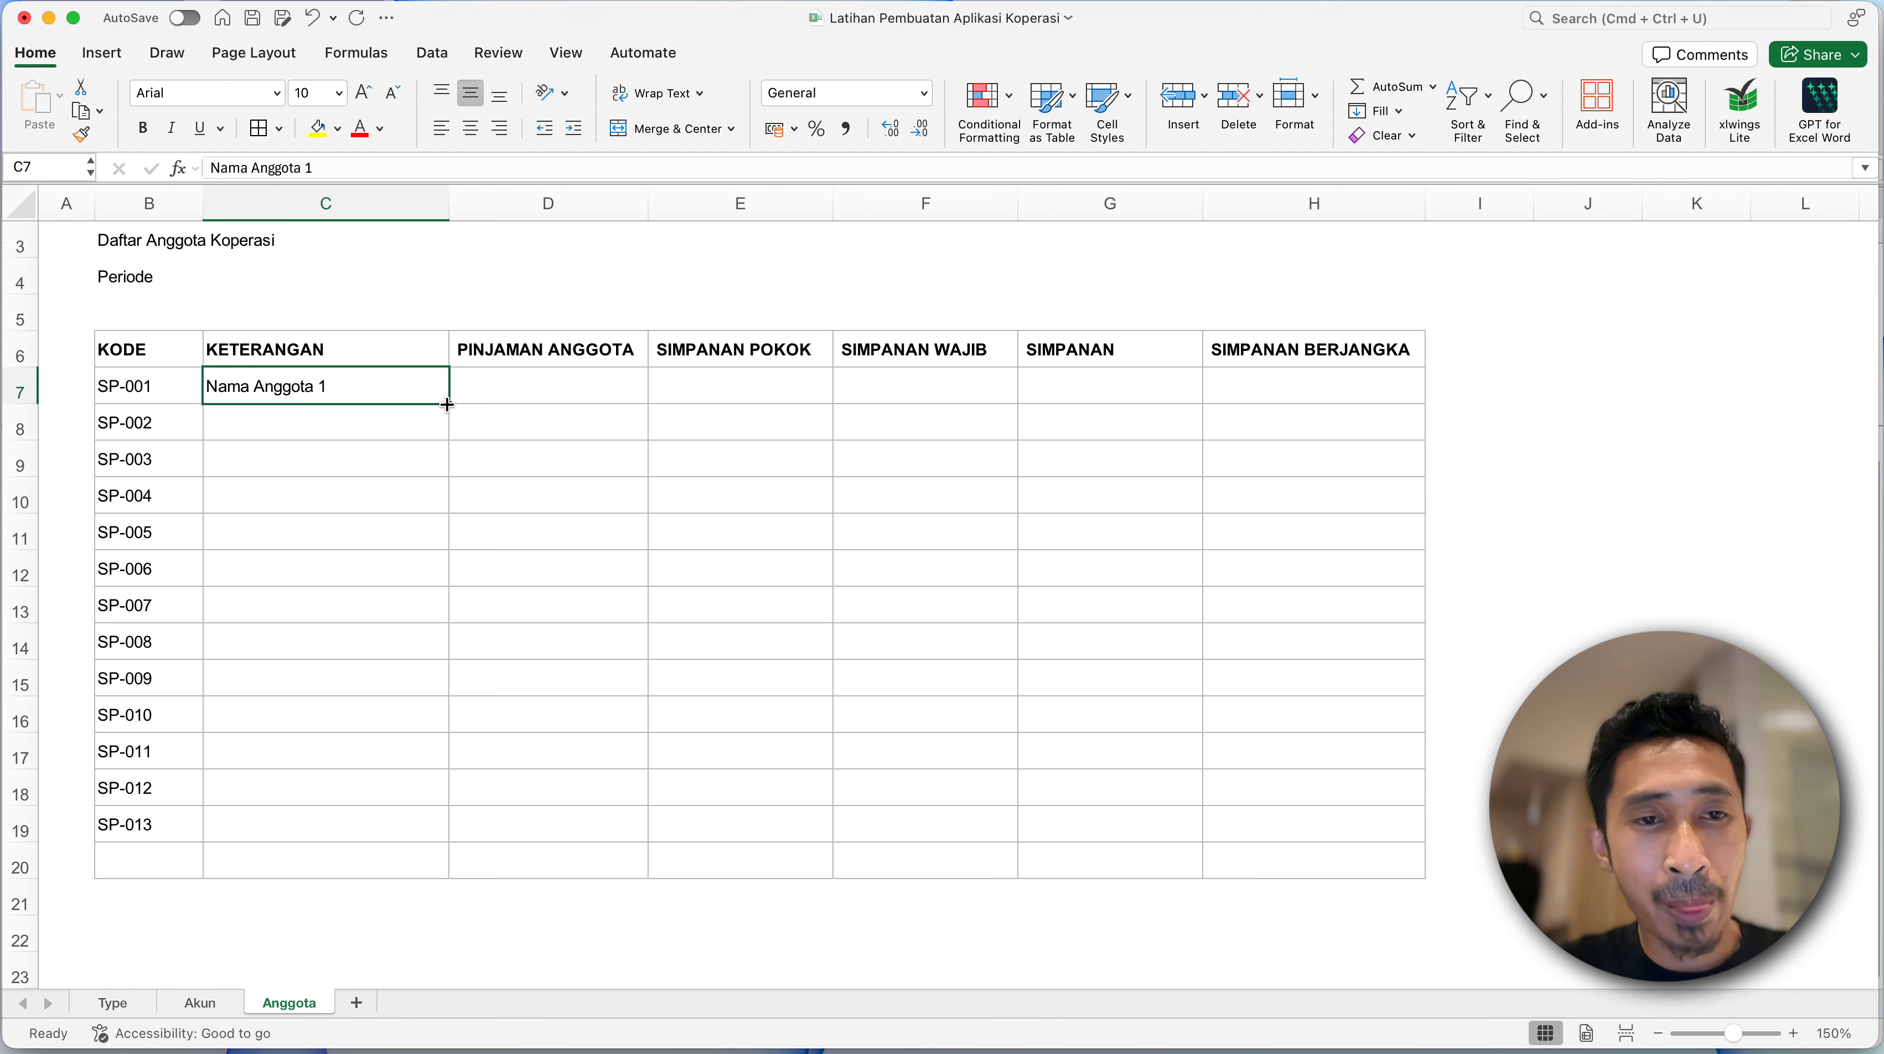
pyautogui.moveTo(447, 405); pyautogui.dragTo(456, 842)
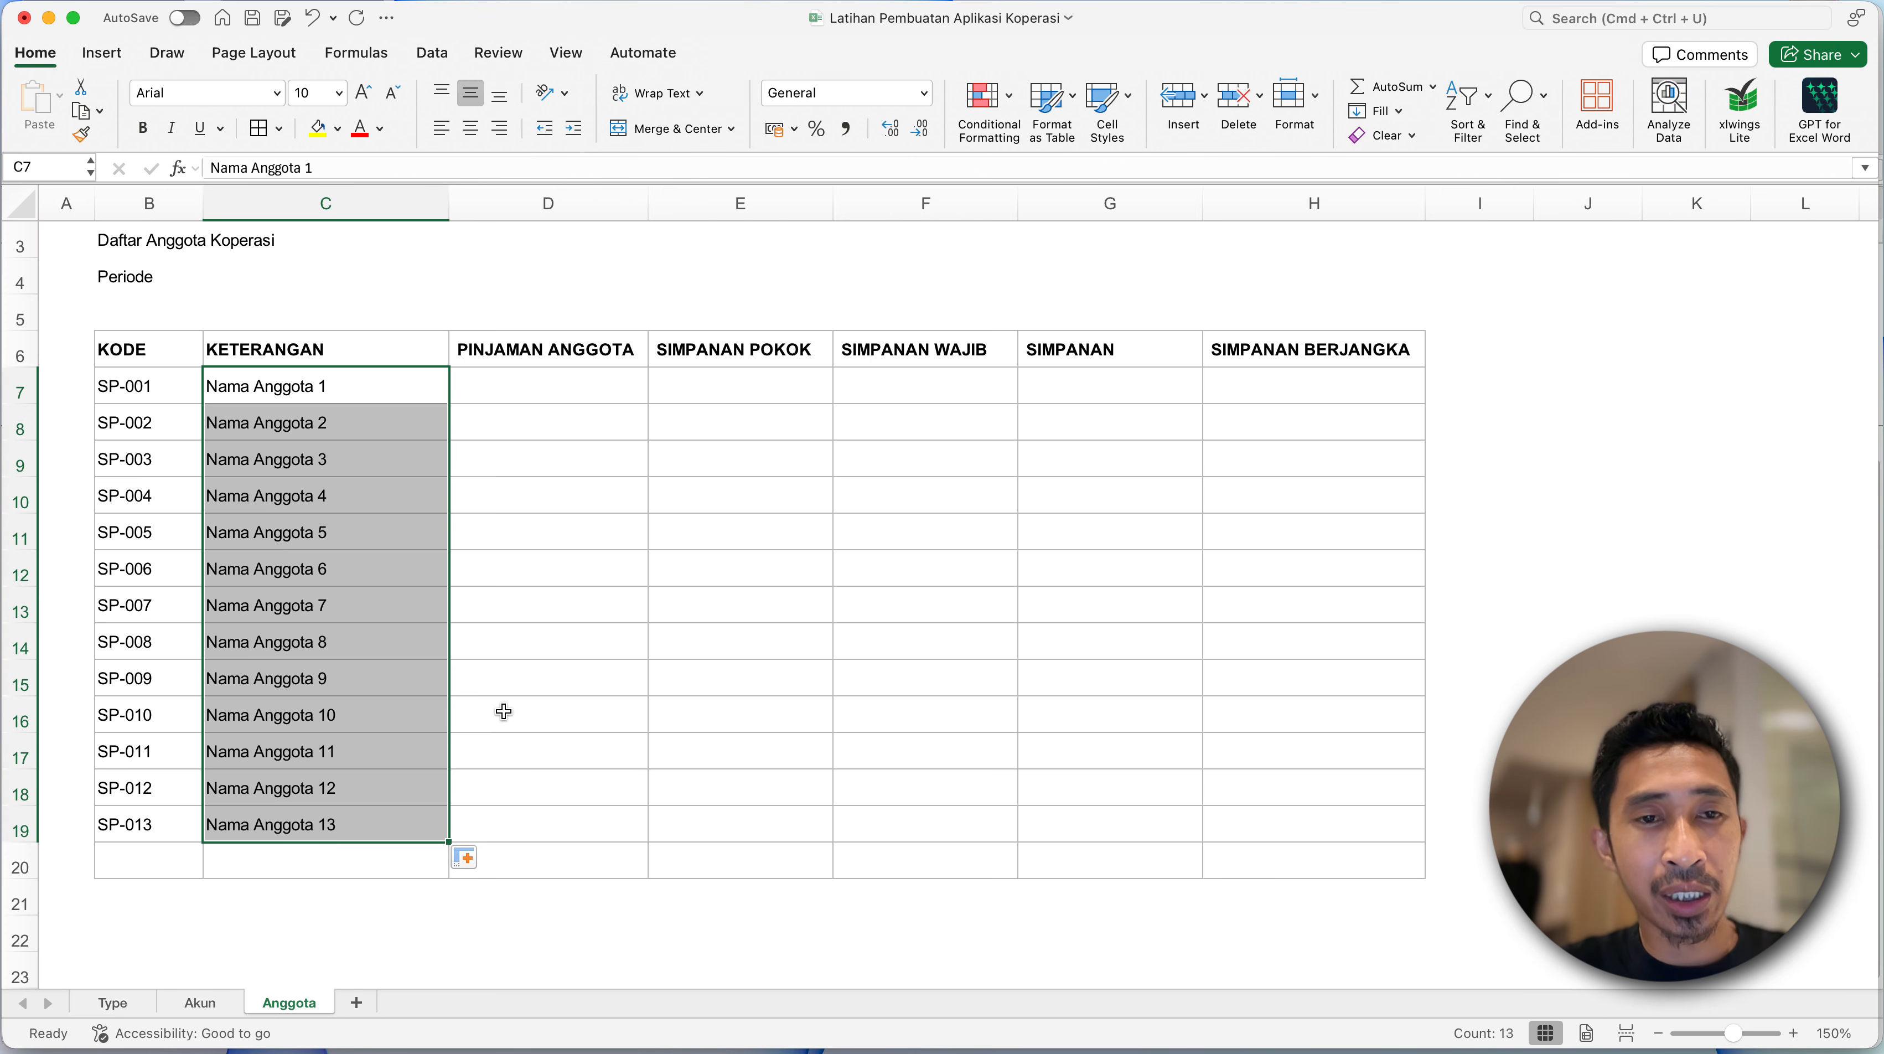
pyautogui.click(503, 712)
pyautogui.click(509, 414)
pyautogui.click(515, 392)
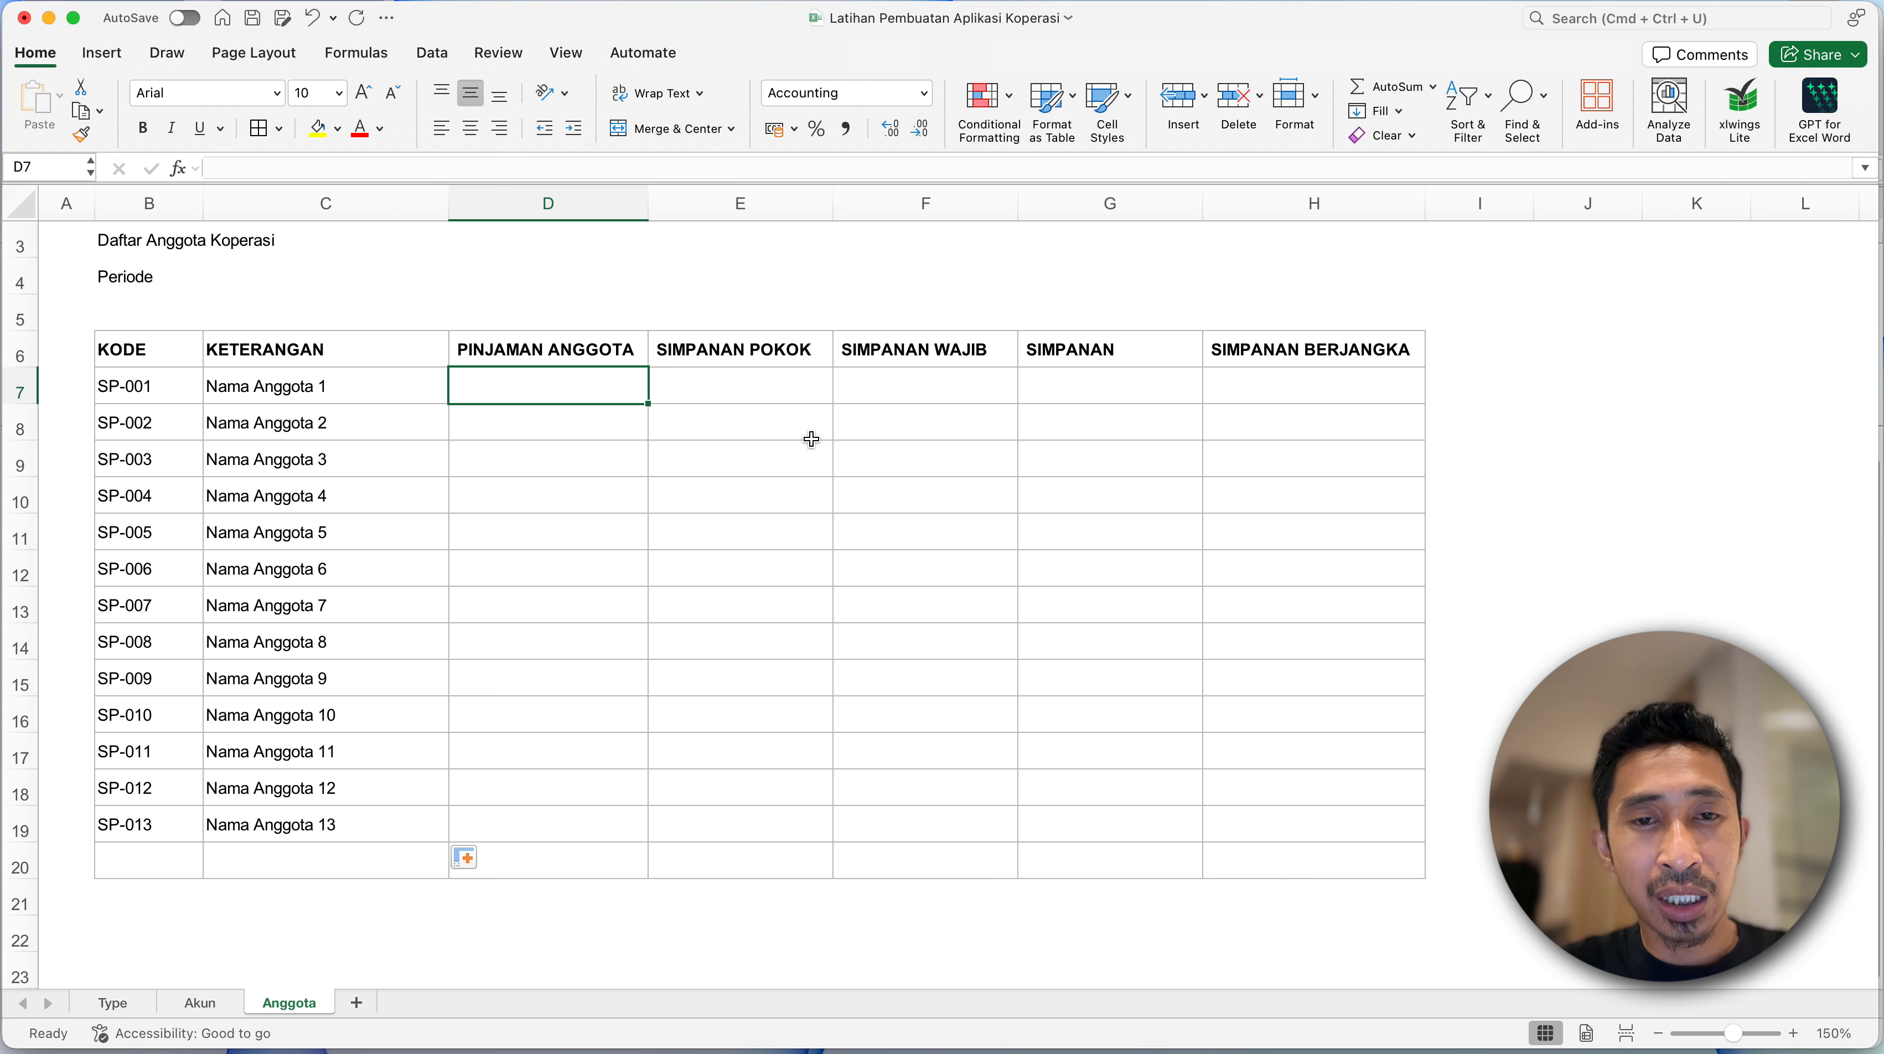
pyautogui.moveTo(812, 438); pyautogui.dragTo(1160, 715)
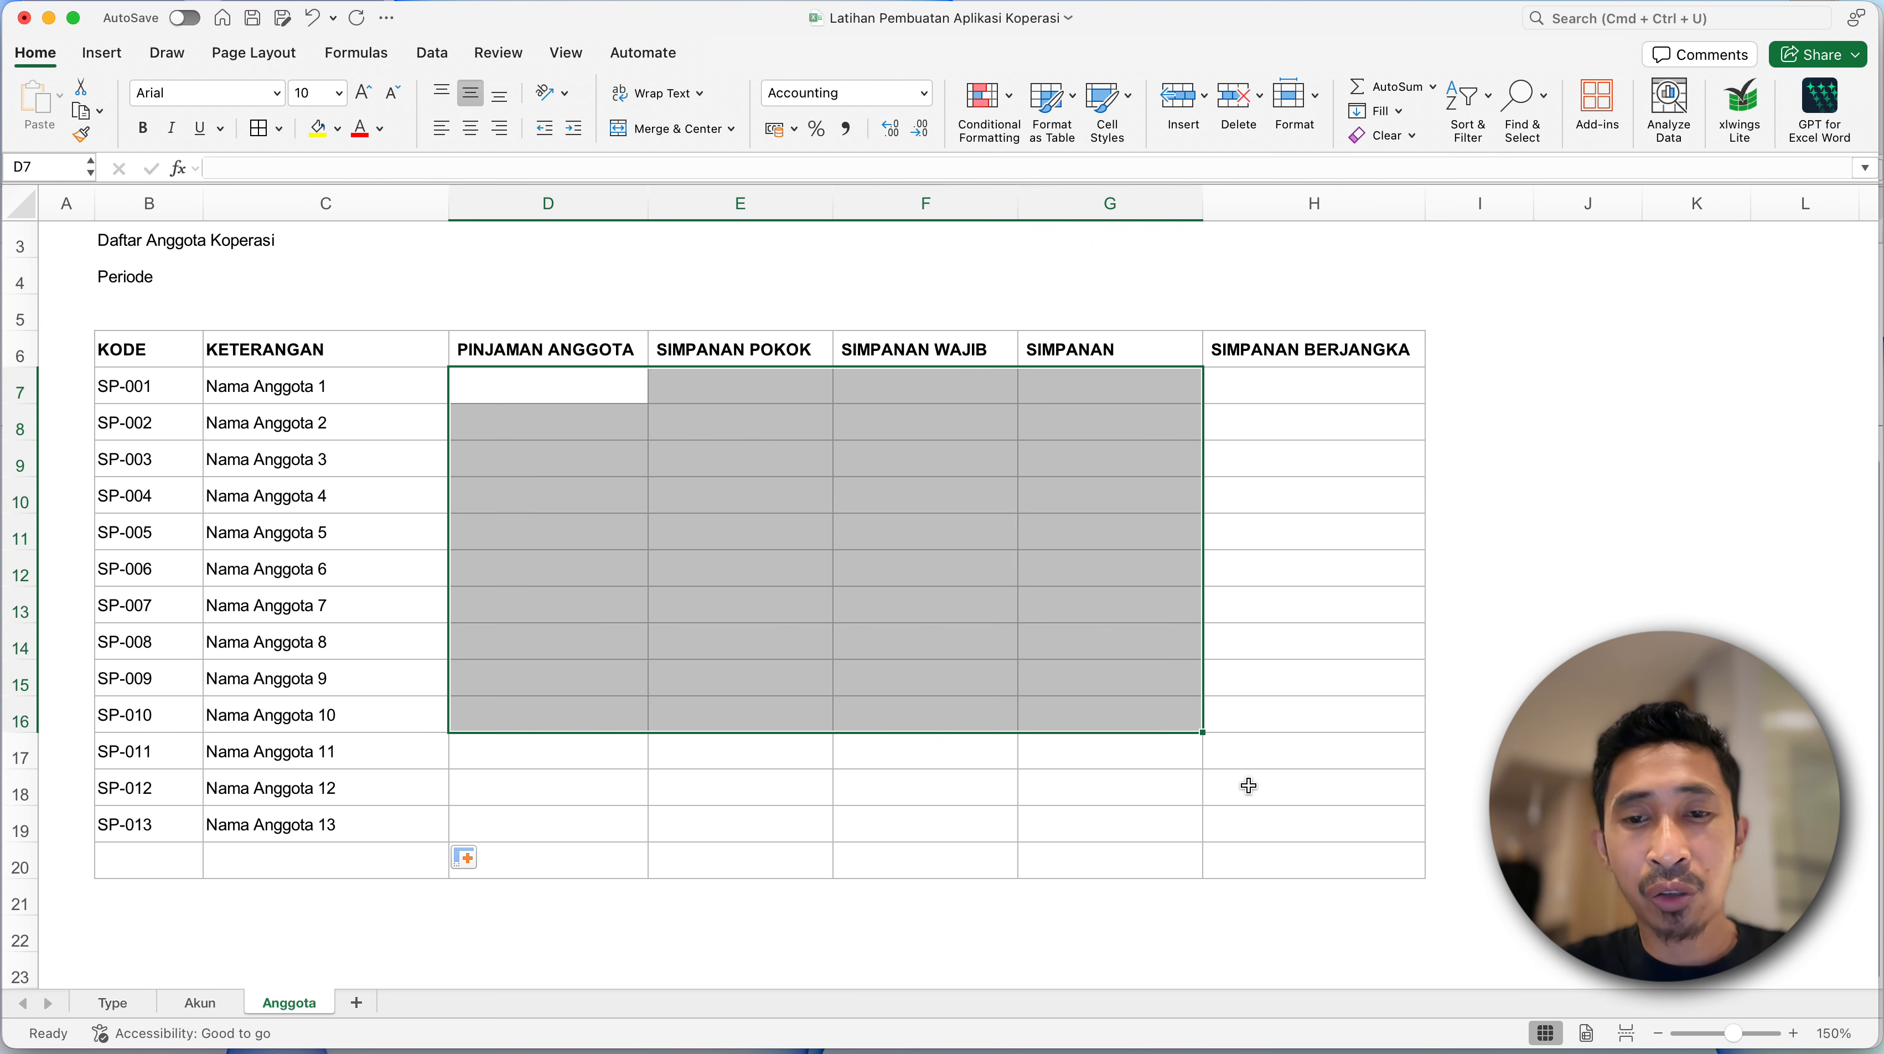
pyautogui.moveTo(1250, 785); pyautogui.dragTo(1260, 823)
pyautogui.click(570, 518)
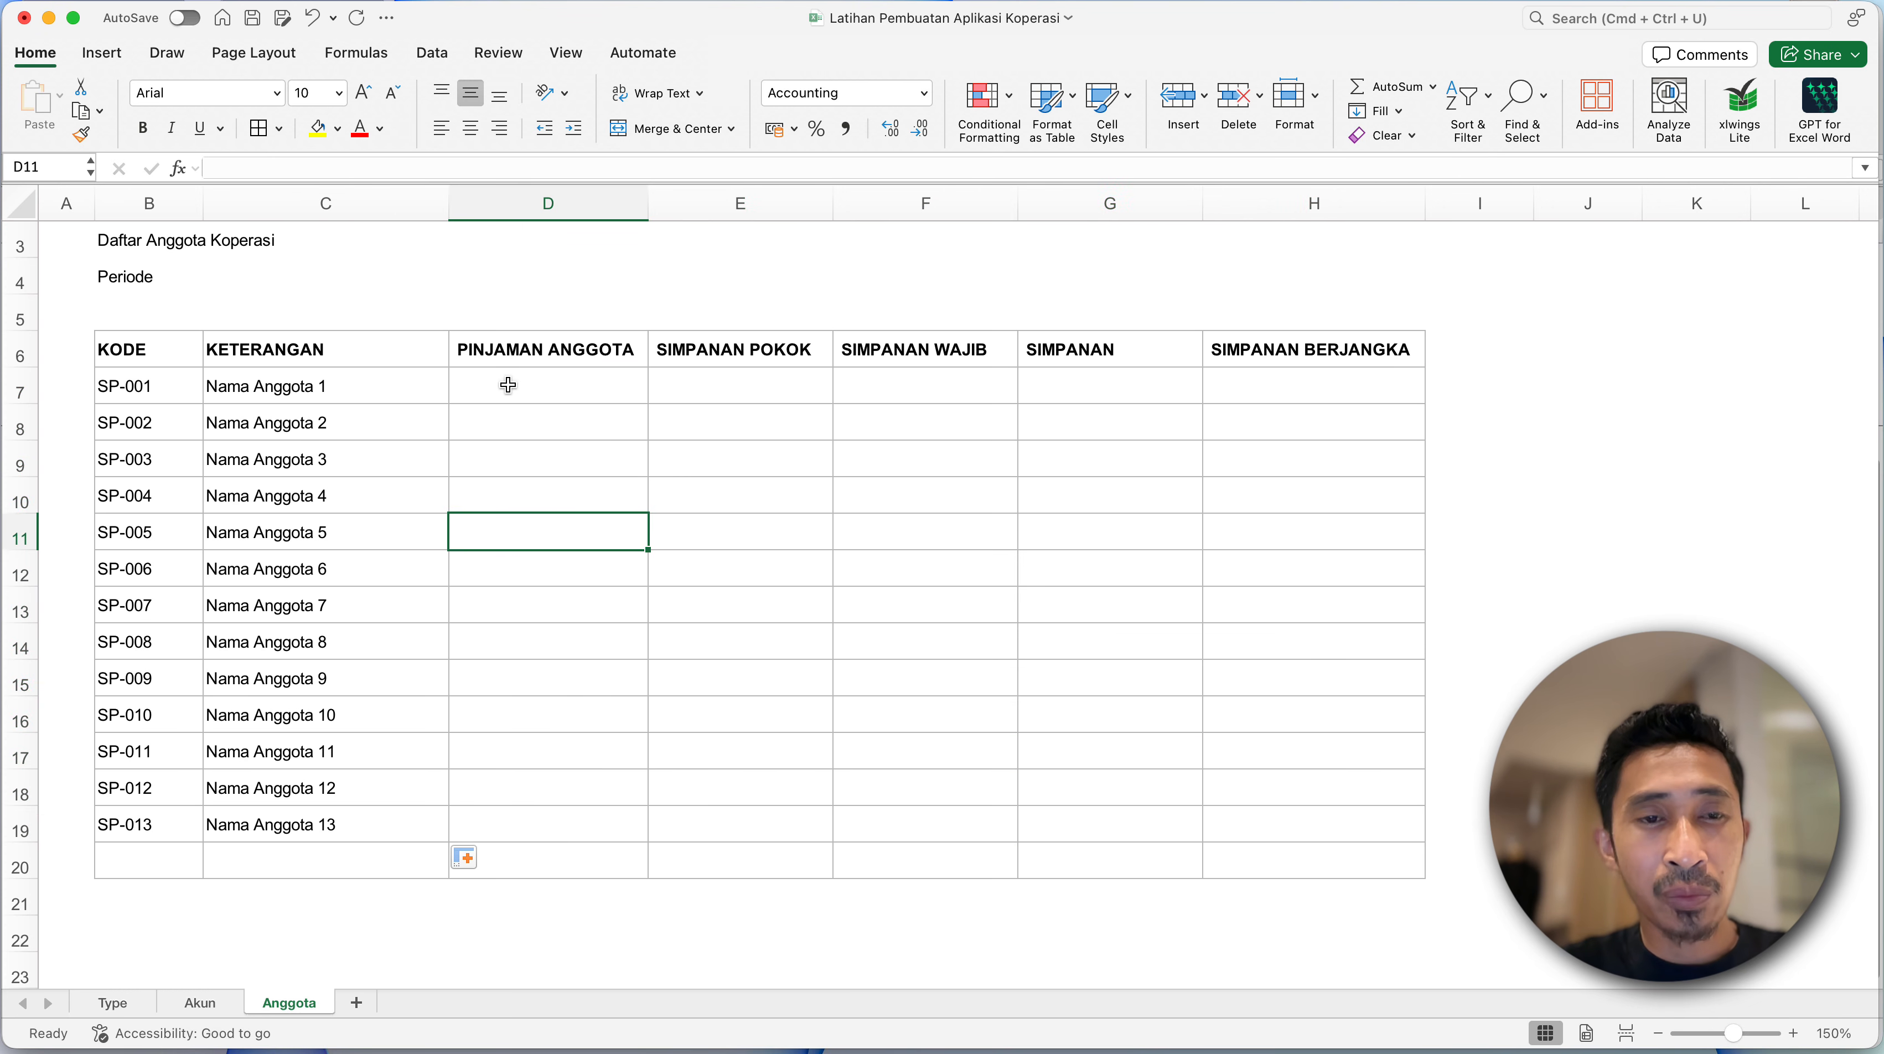
# - Enter the PINJAMAN ANGGOTA balances 100000 in D7 and 300000 in D8
pyautogui.click(509, 384)
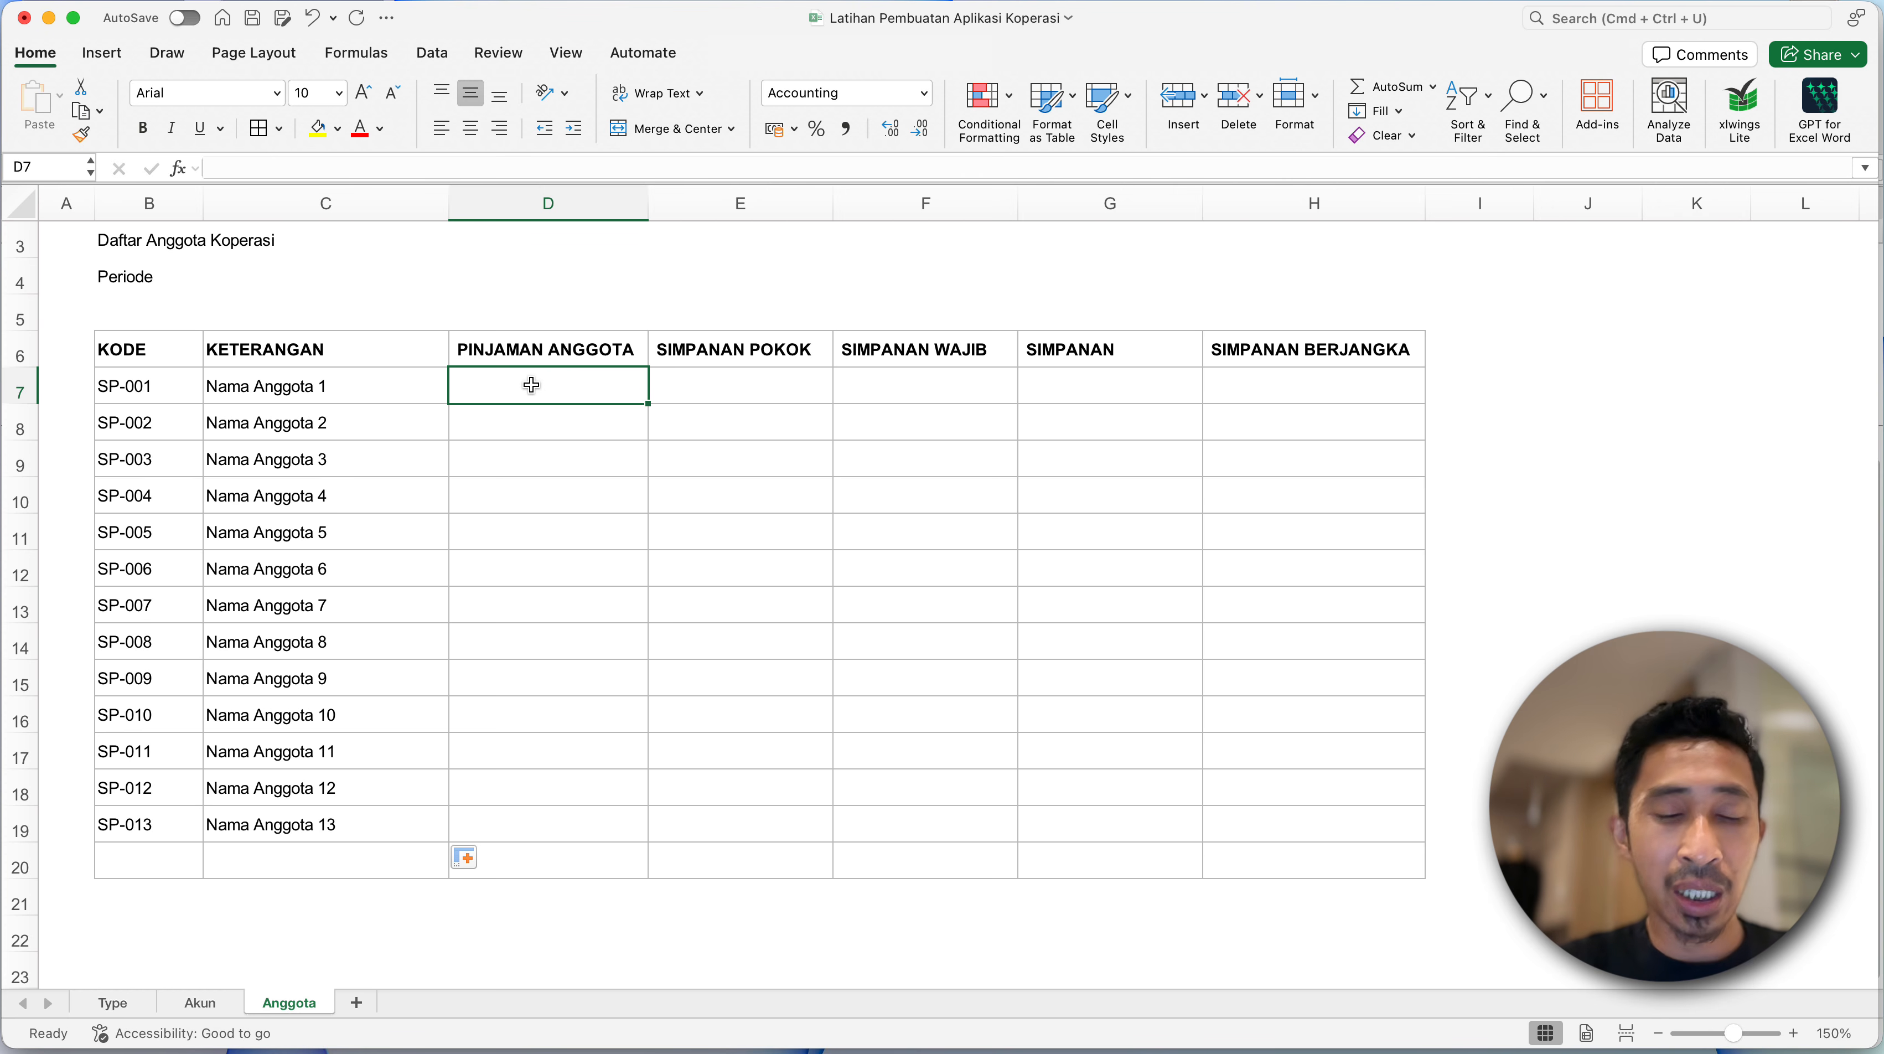
pyautogui.write('100.000')
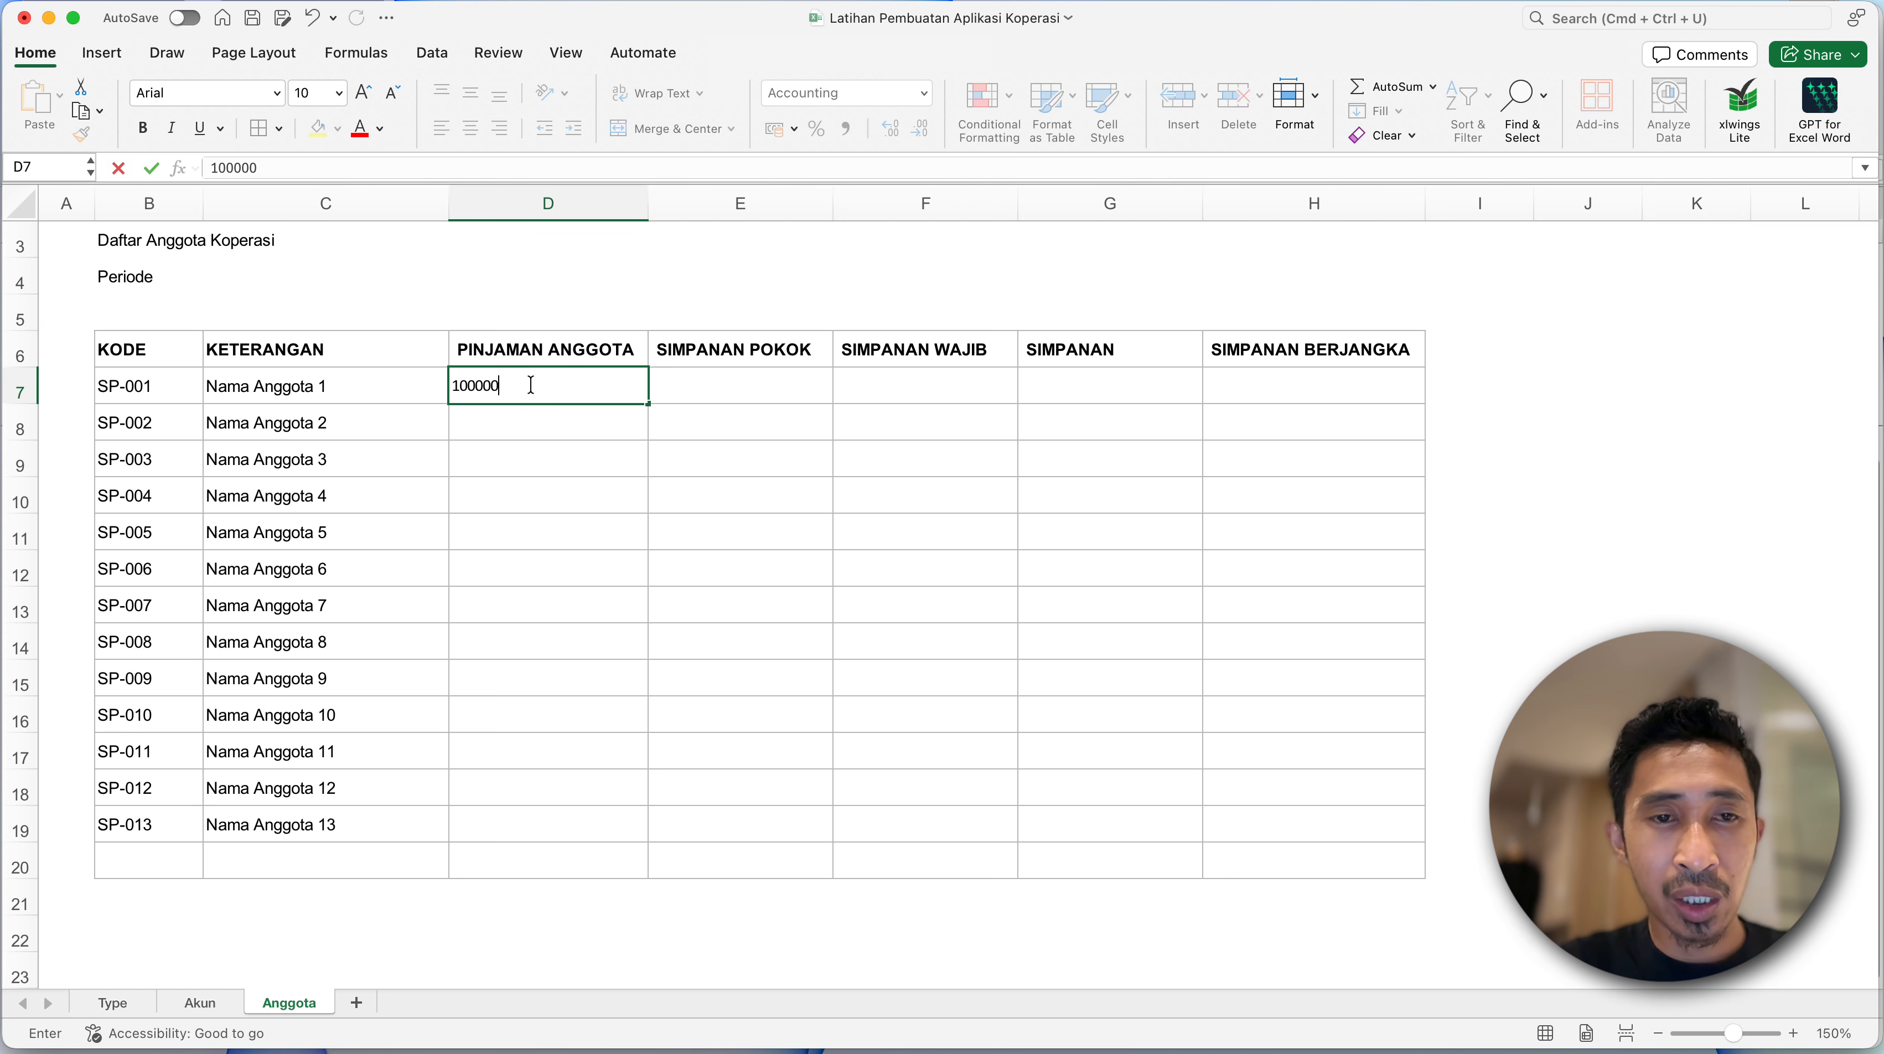
pyautogui.press('Return')
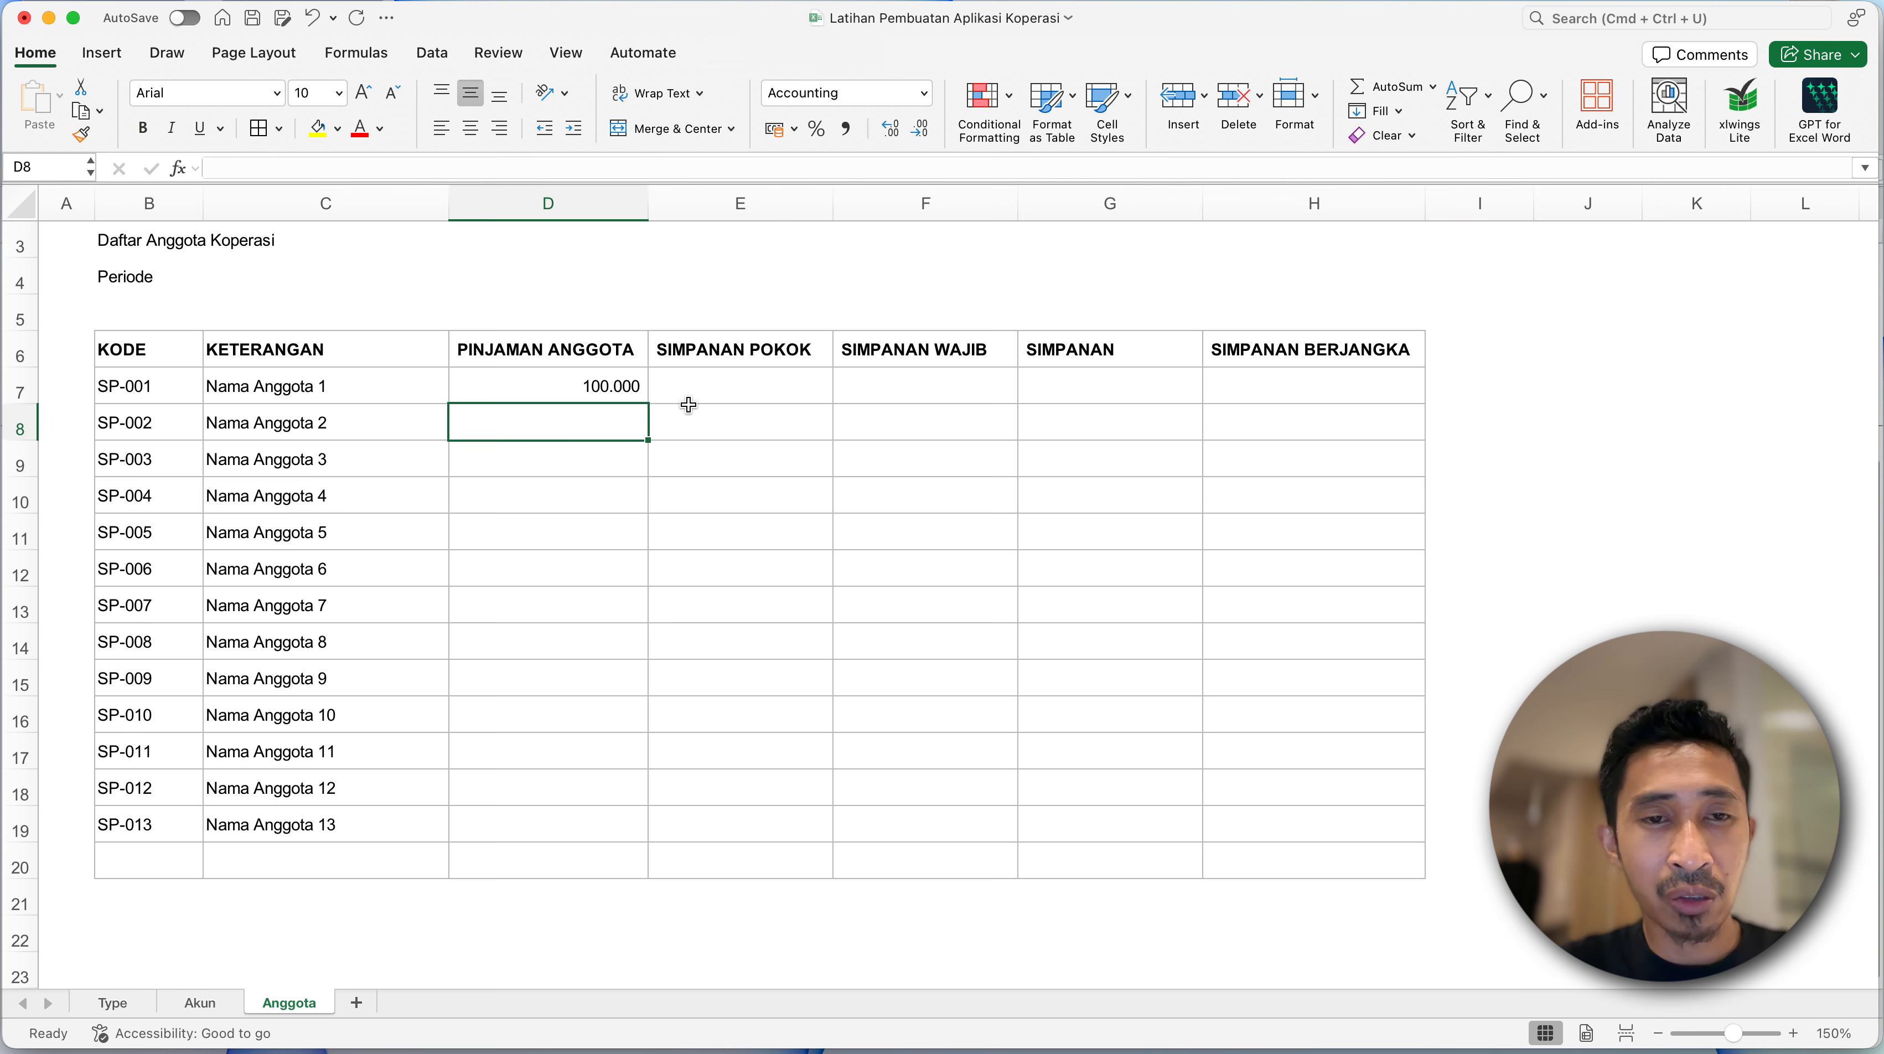
pyautogui.write('300000')
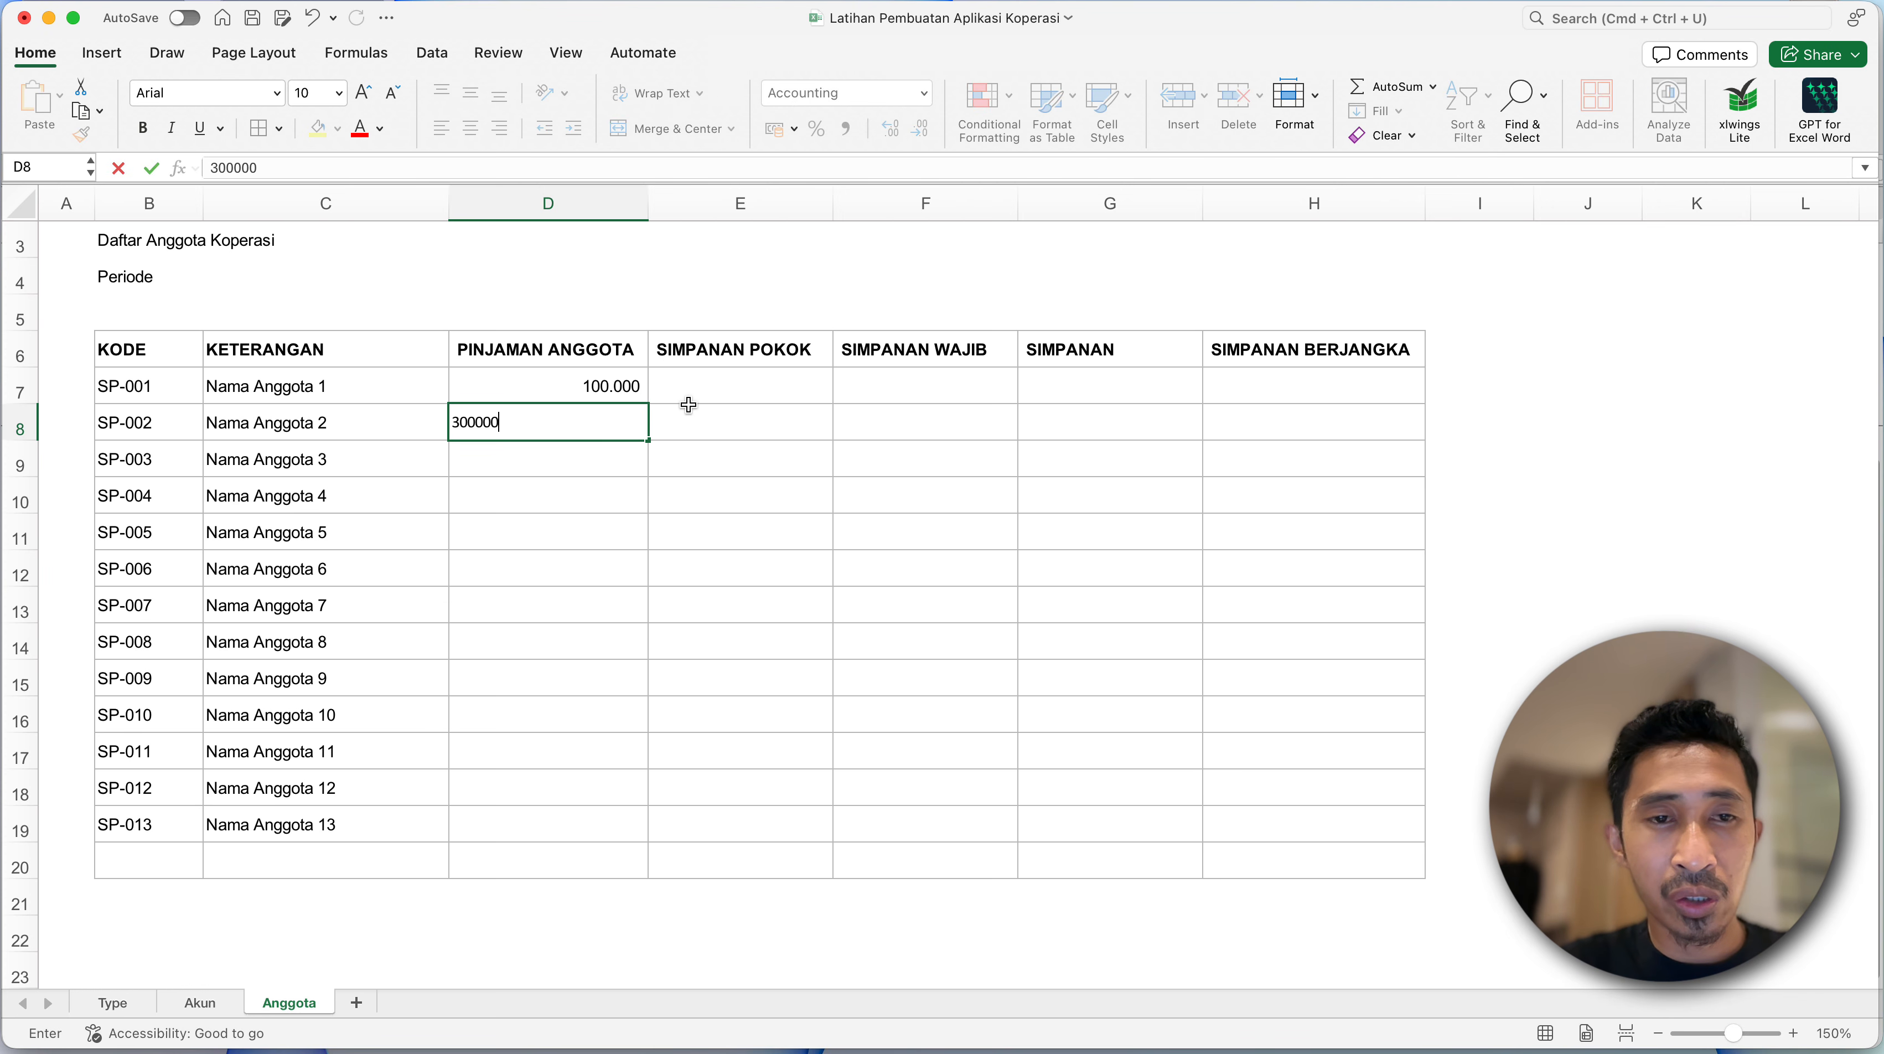
pyautogui.press('Return')
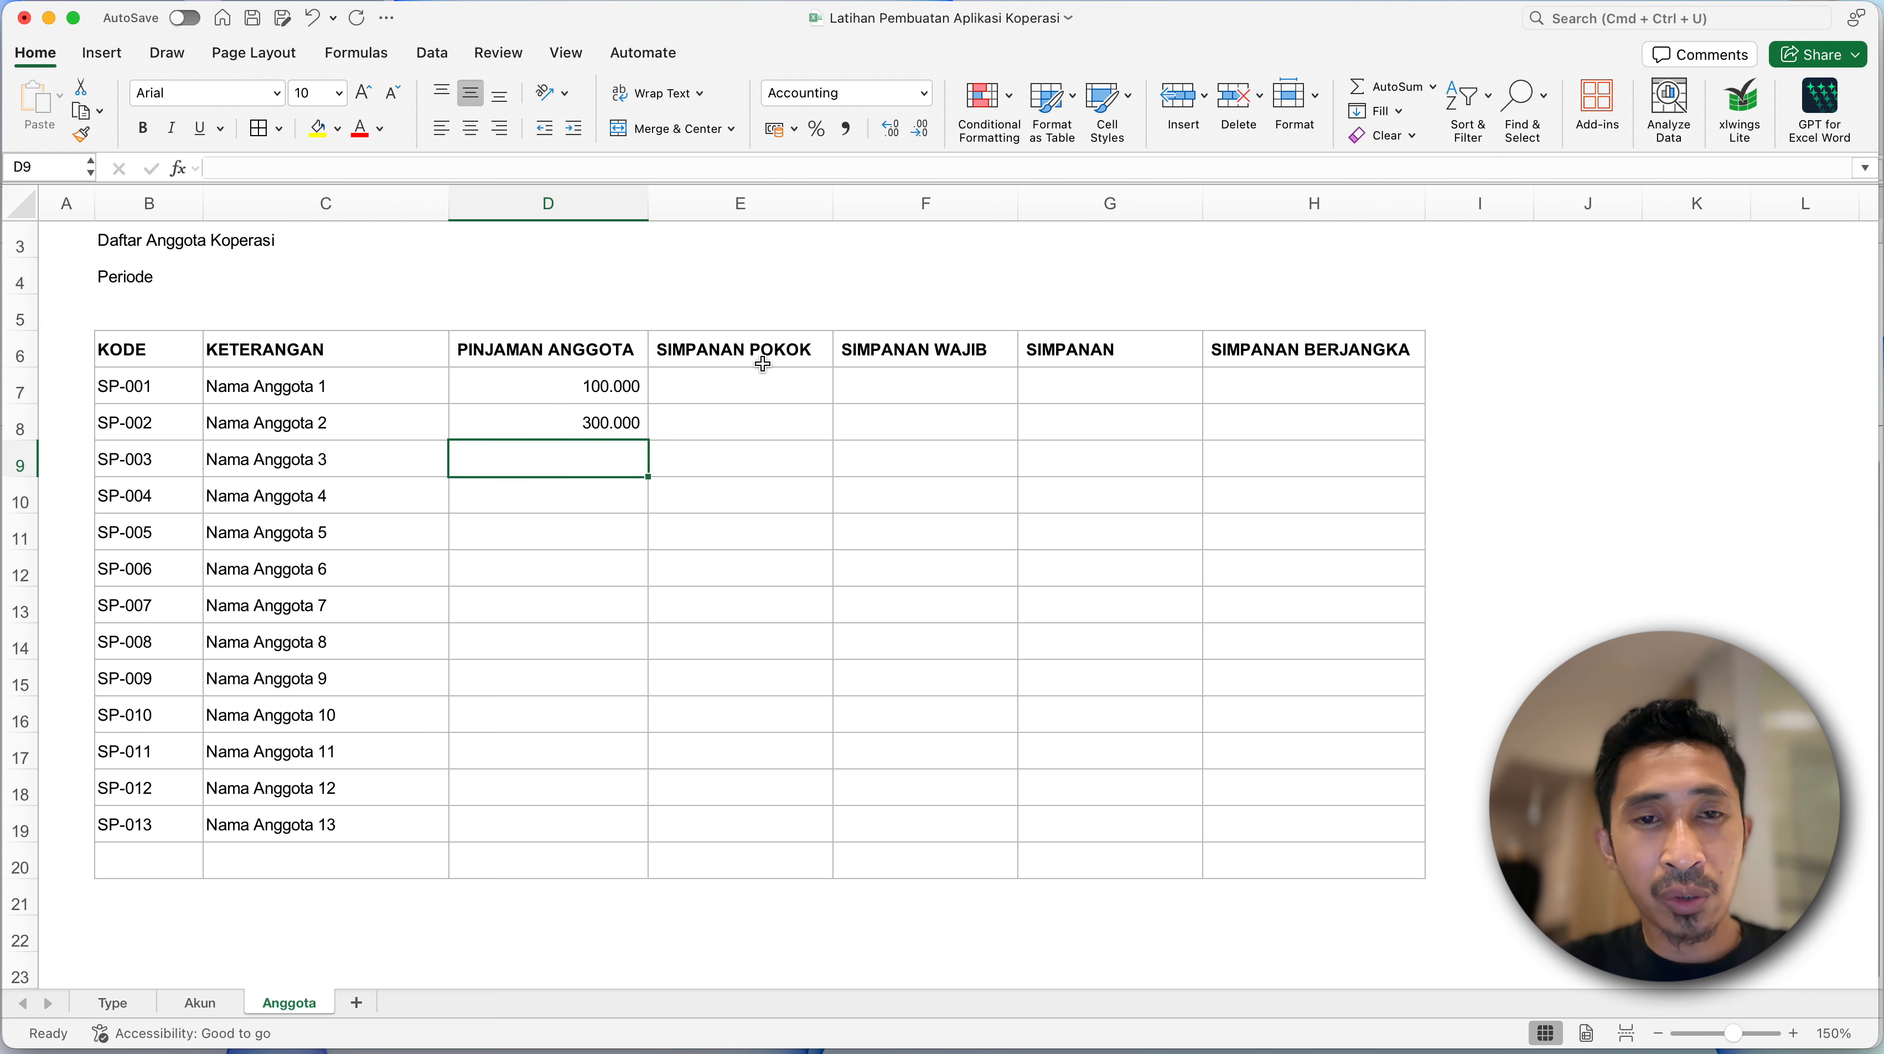
pyautogui.click(762, 363)
pyautogui.click(771, 389)
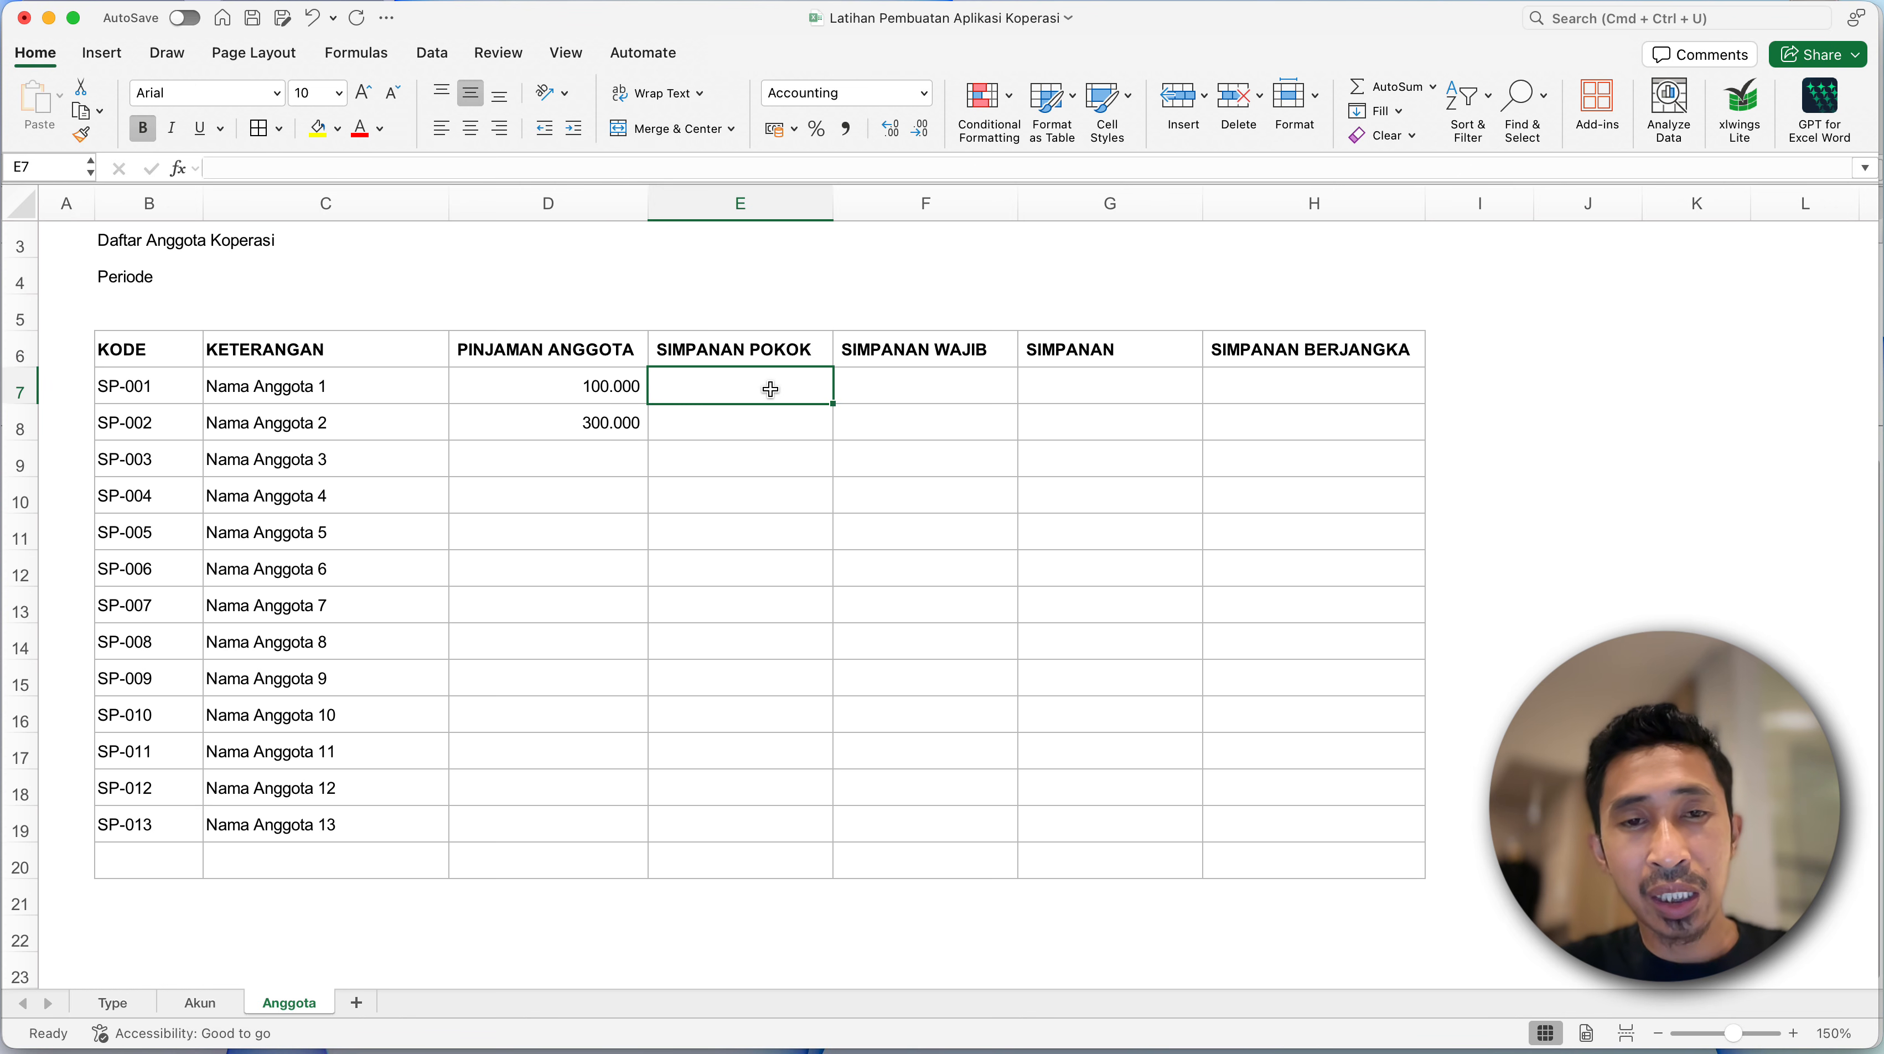
pyautogui.click(620, 385)
pyautogui.hotkey('shift', 'Down')
pyautogui.press('super+c')
pyautogui.press('Right')
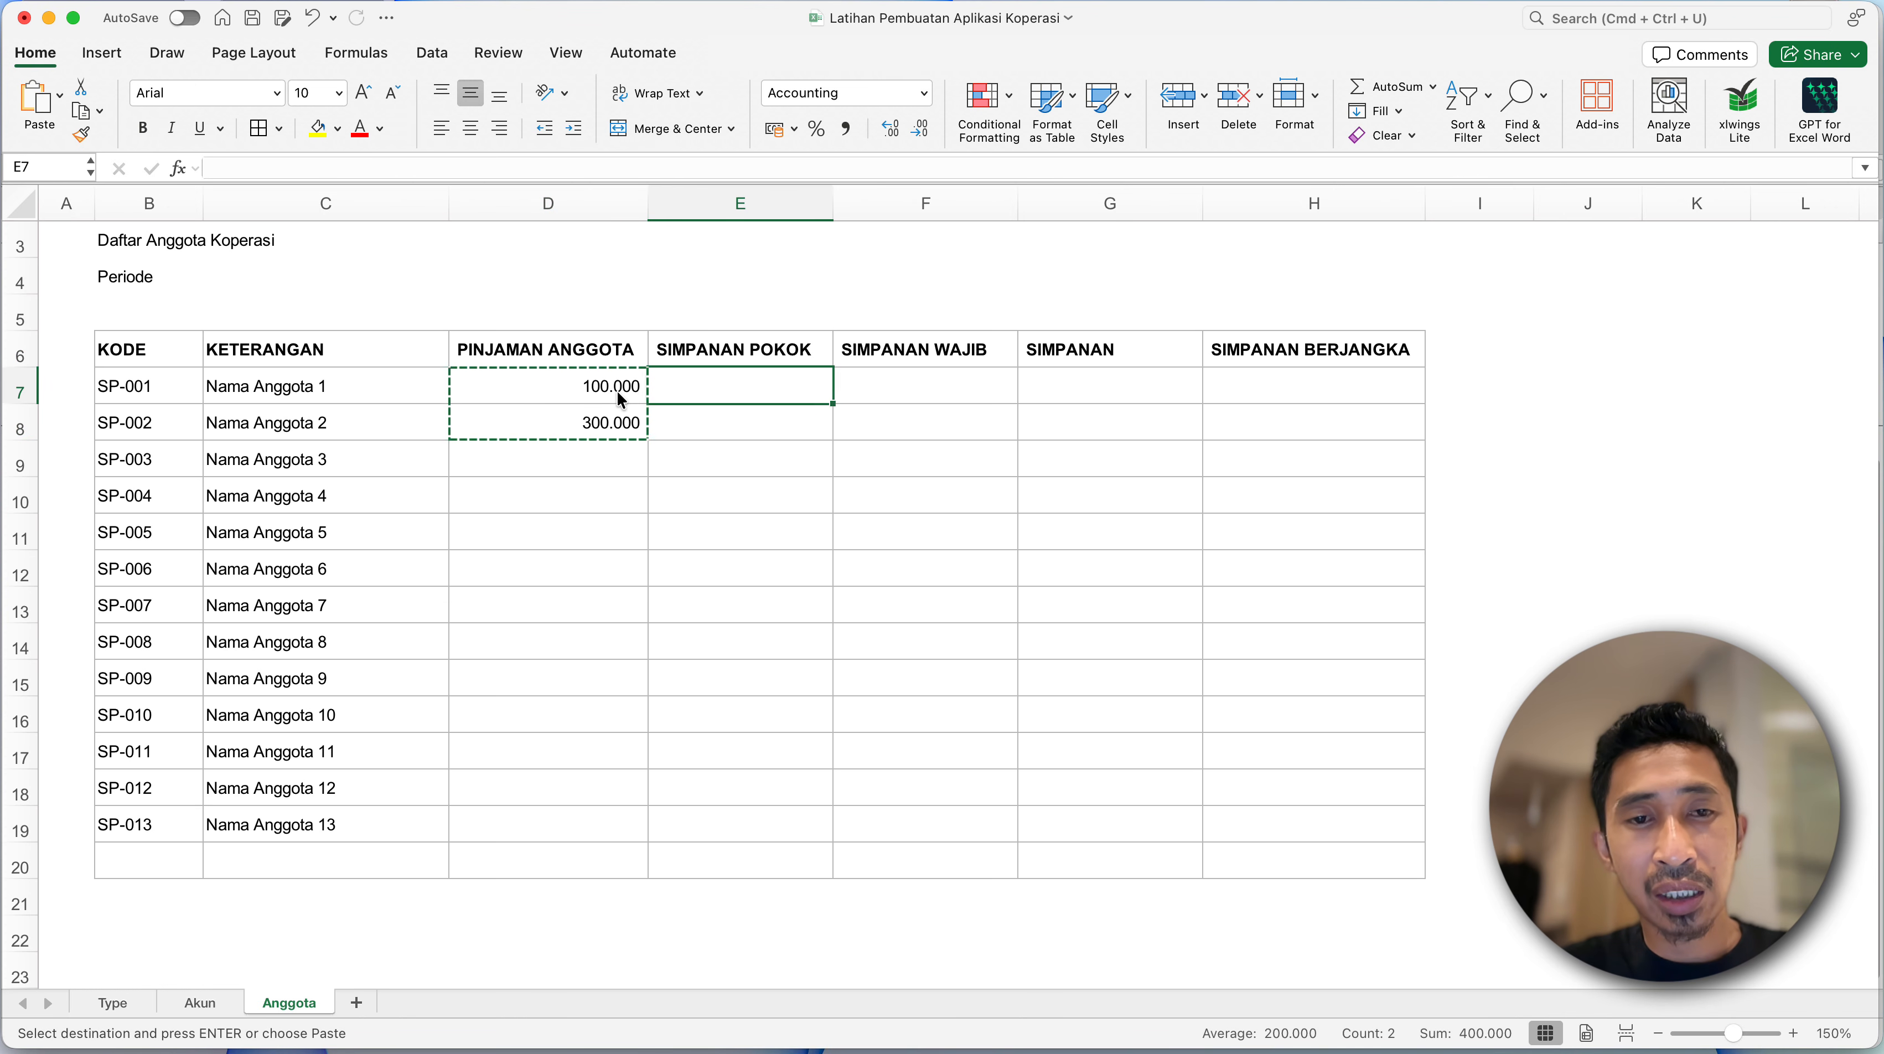
pyautogui.hotkey('shift', 'Right')
pyautogui.press('Escape')
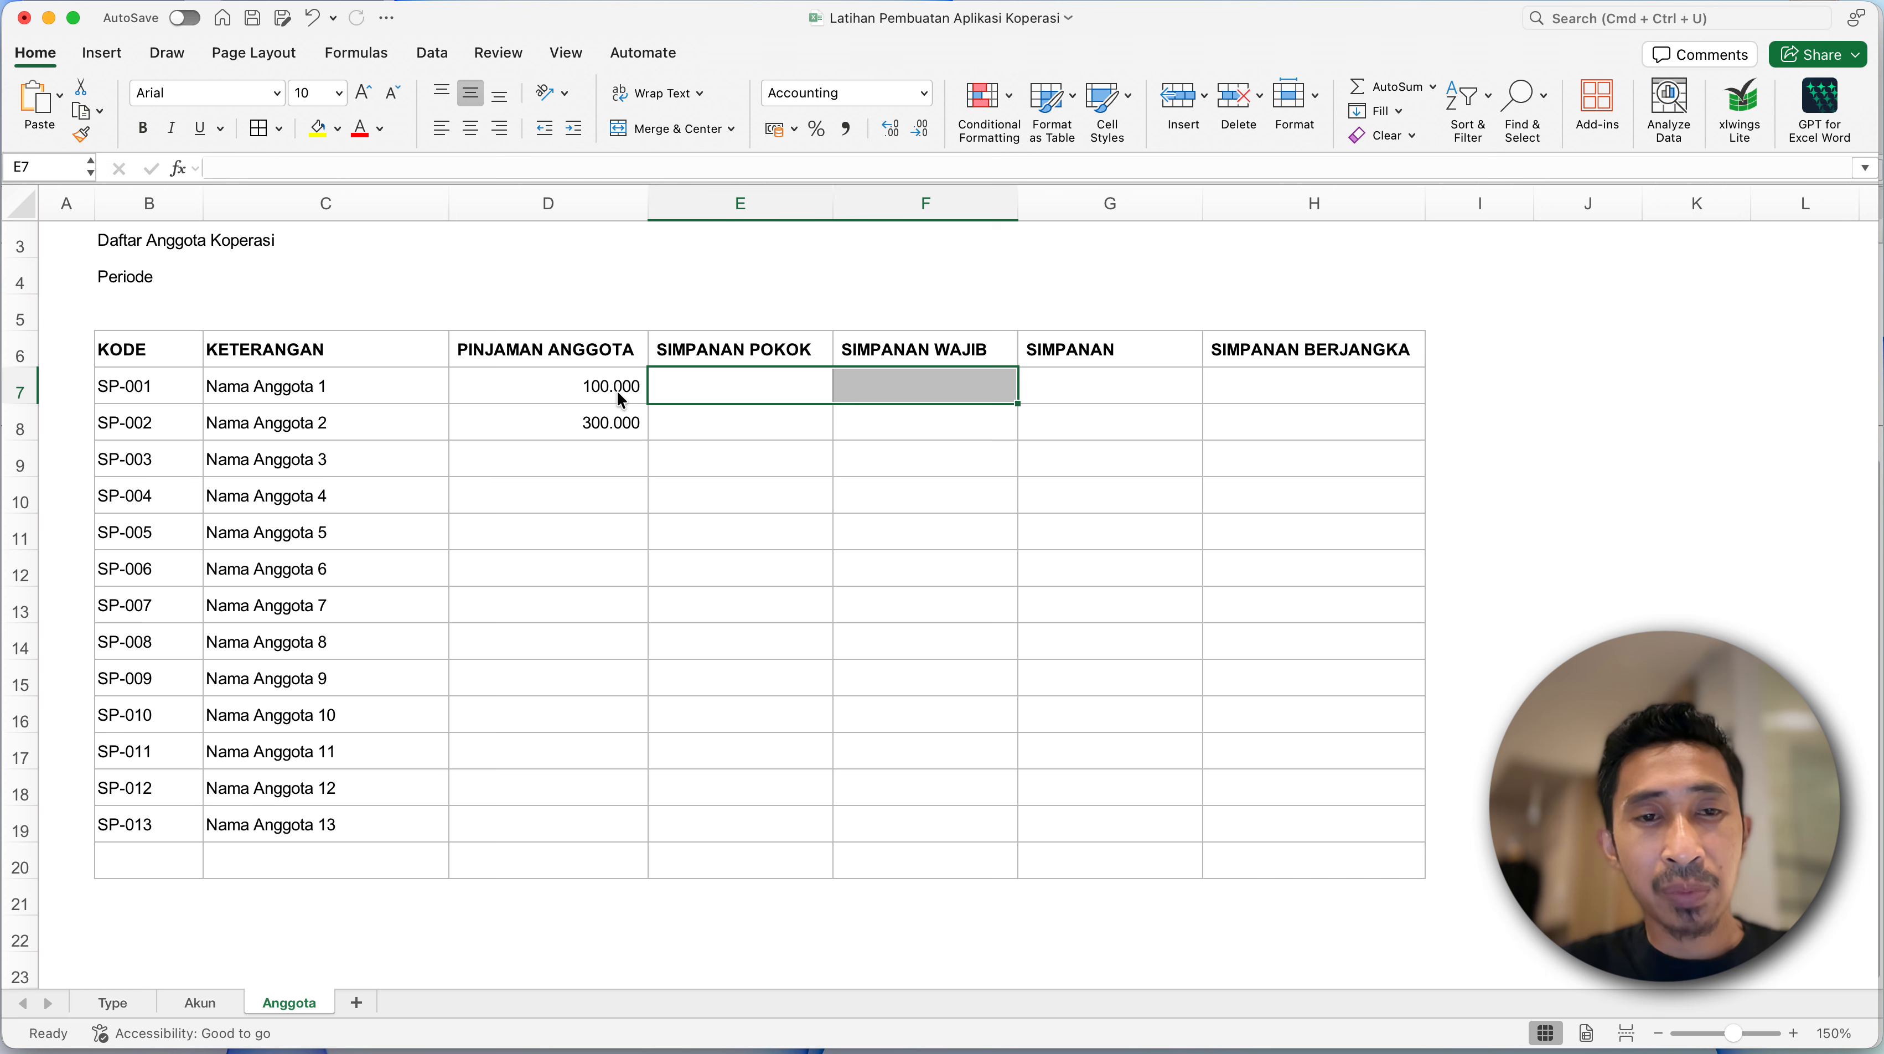
# - Enter the SIMPANAN POKOK balances 50000 in E7 and 150000 in E8
pyautogui.hotkey('shift', 'Left')
pyautogui.write('50000')
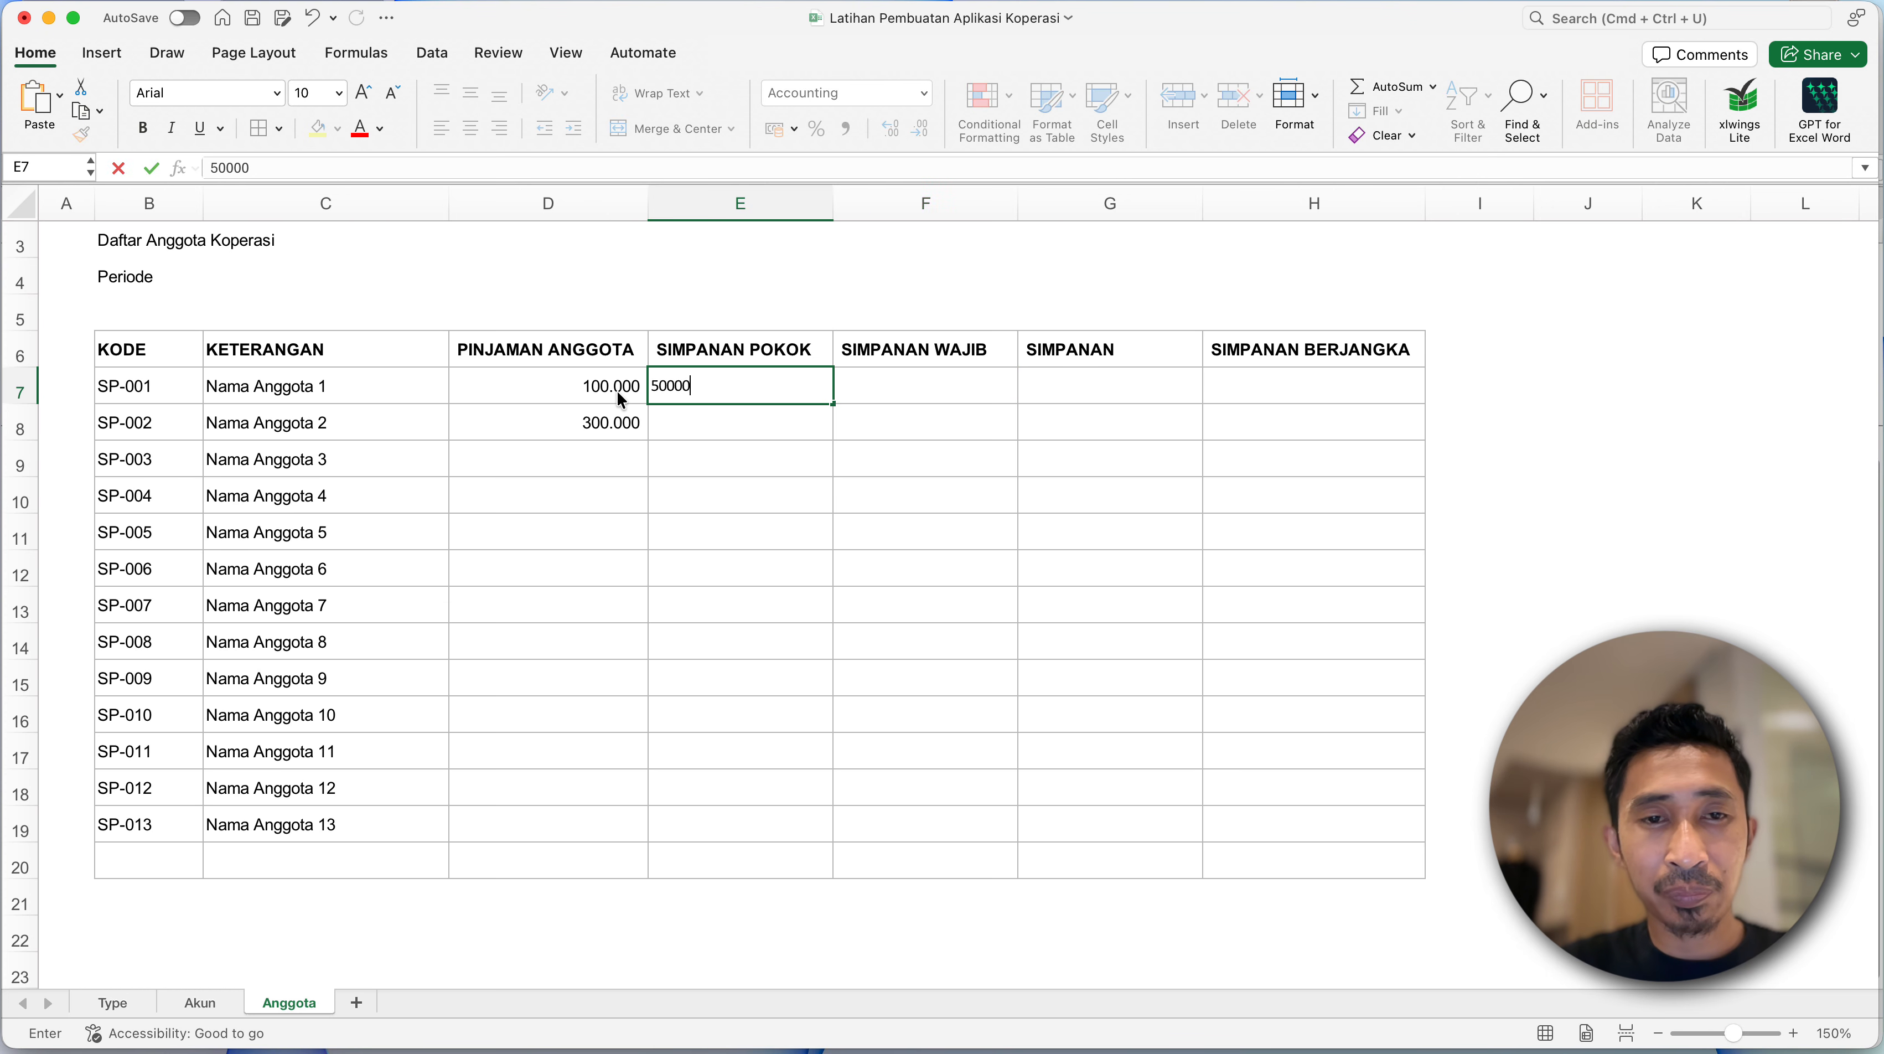
pyautogui.press('Return')
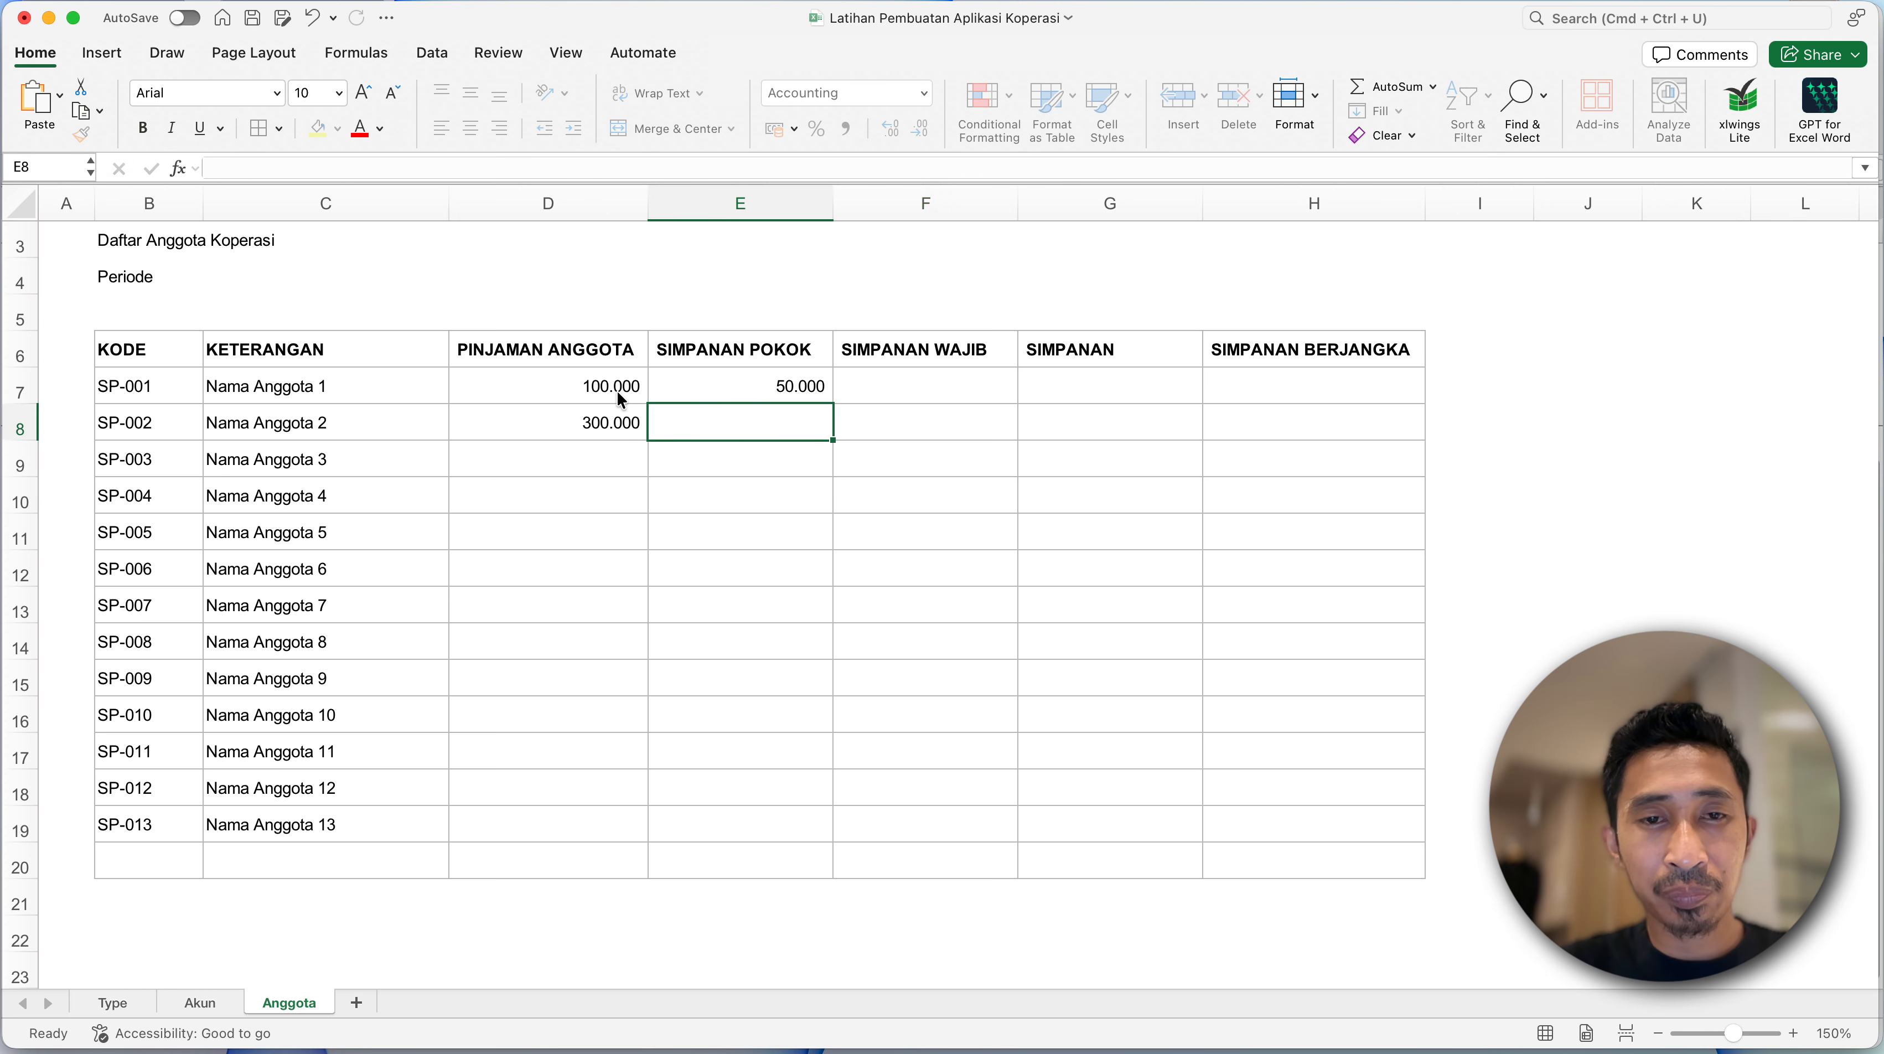
pyautogui.write('150000')
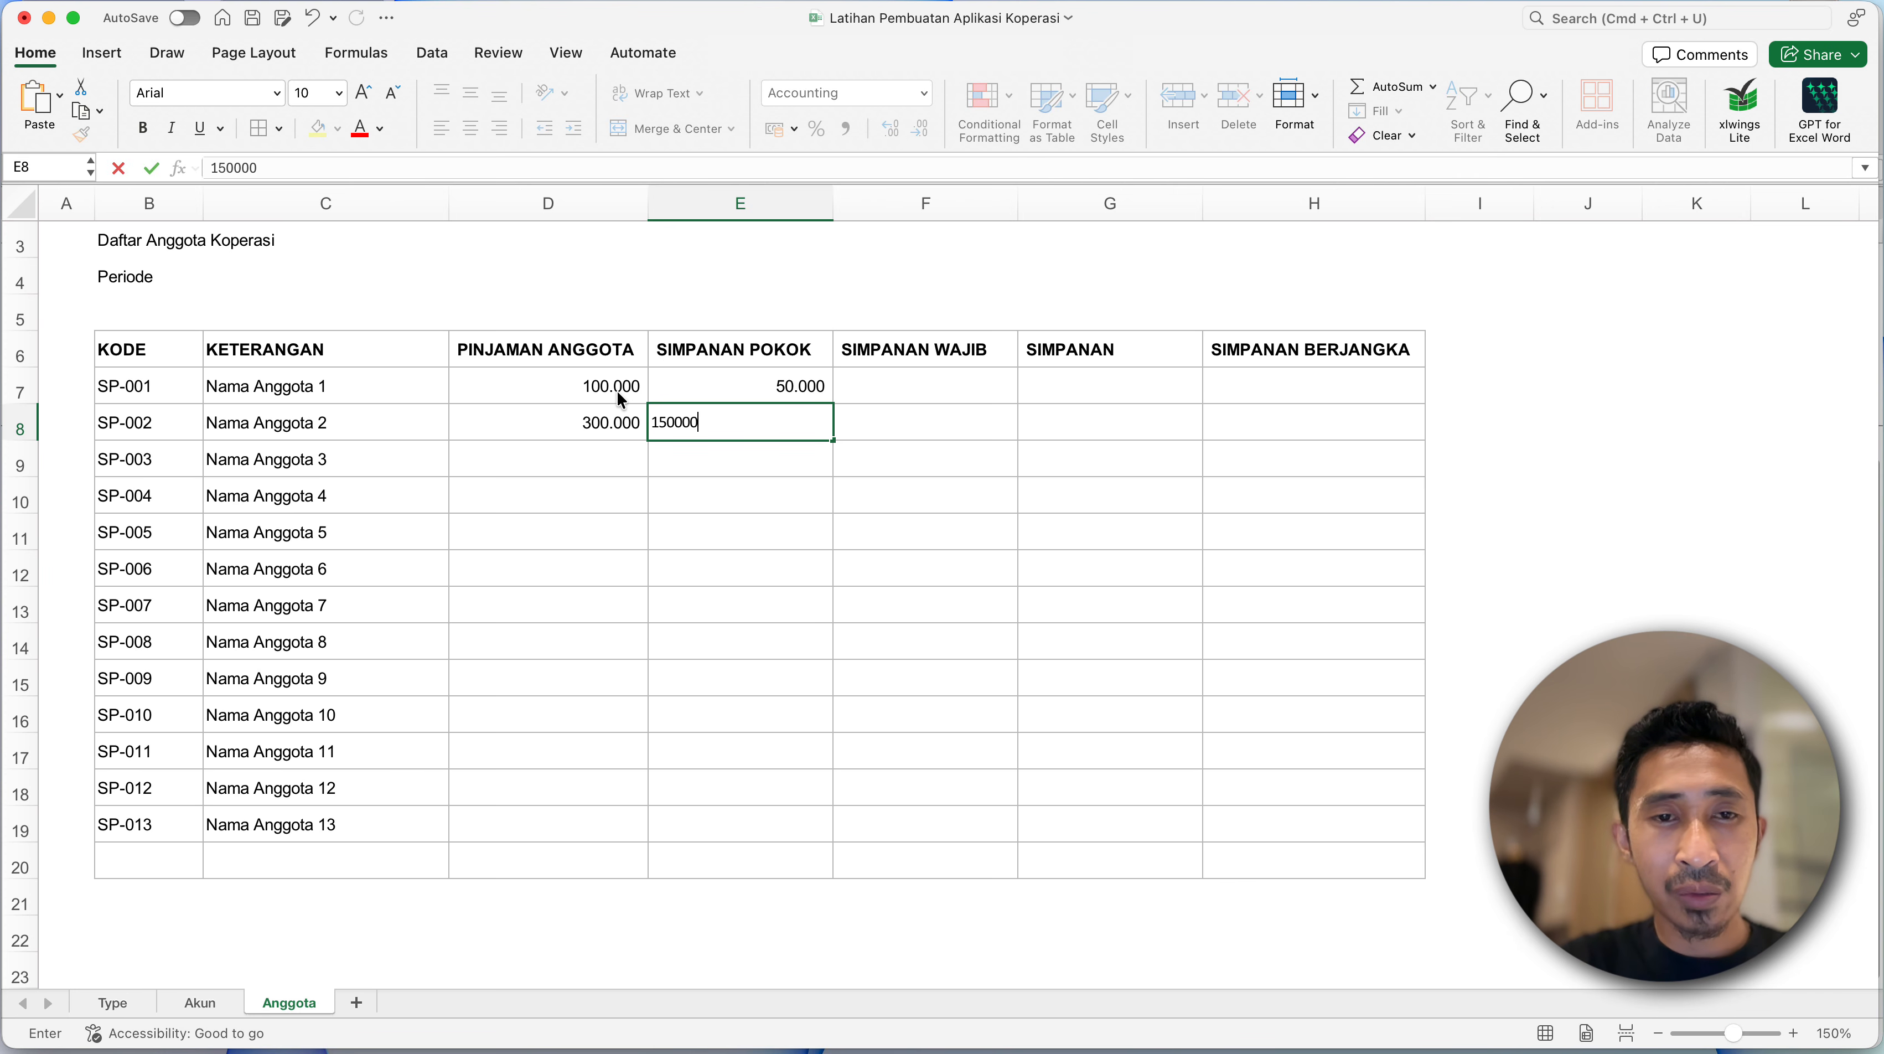
pyautogui.press('Return')
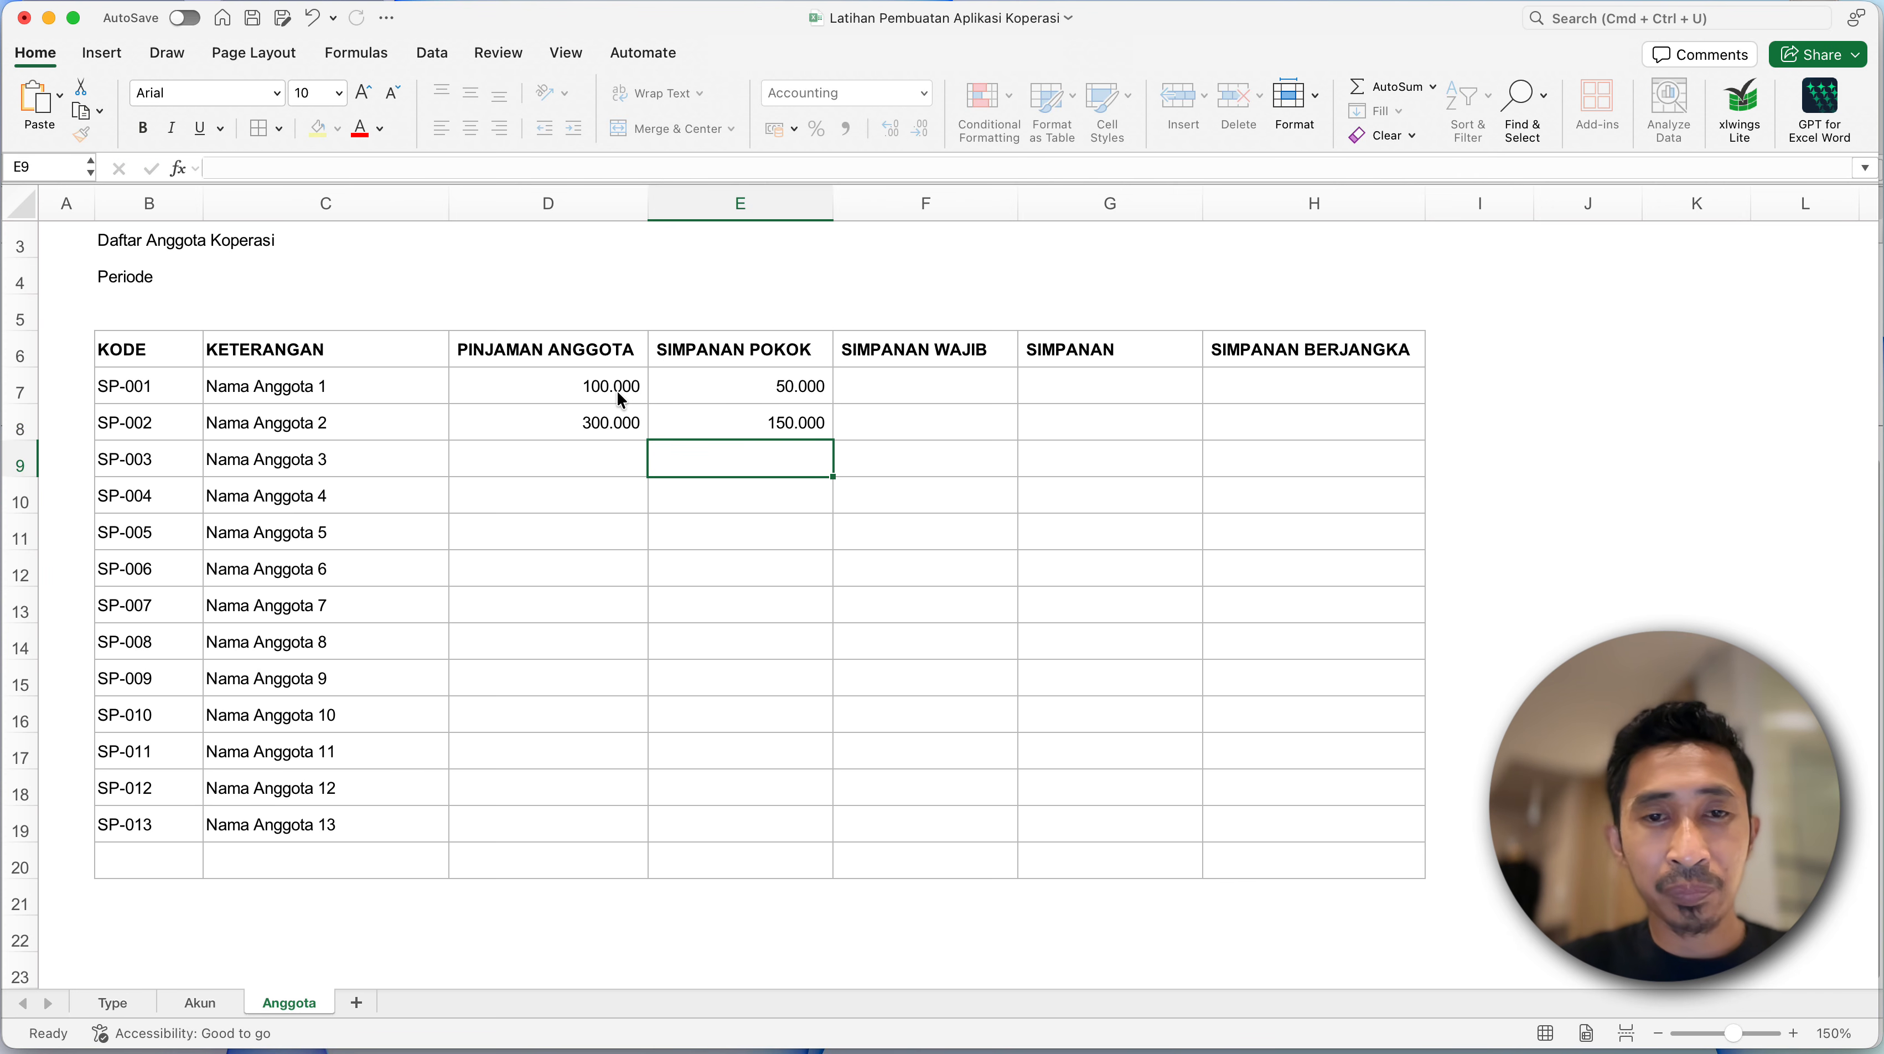
pyautogui.click(918, 379)
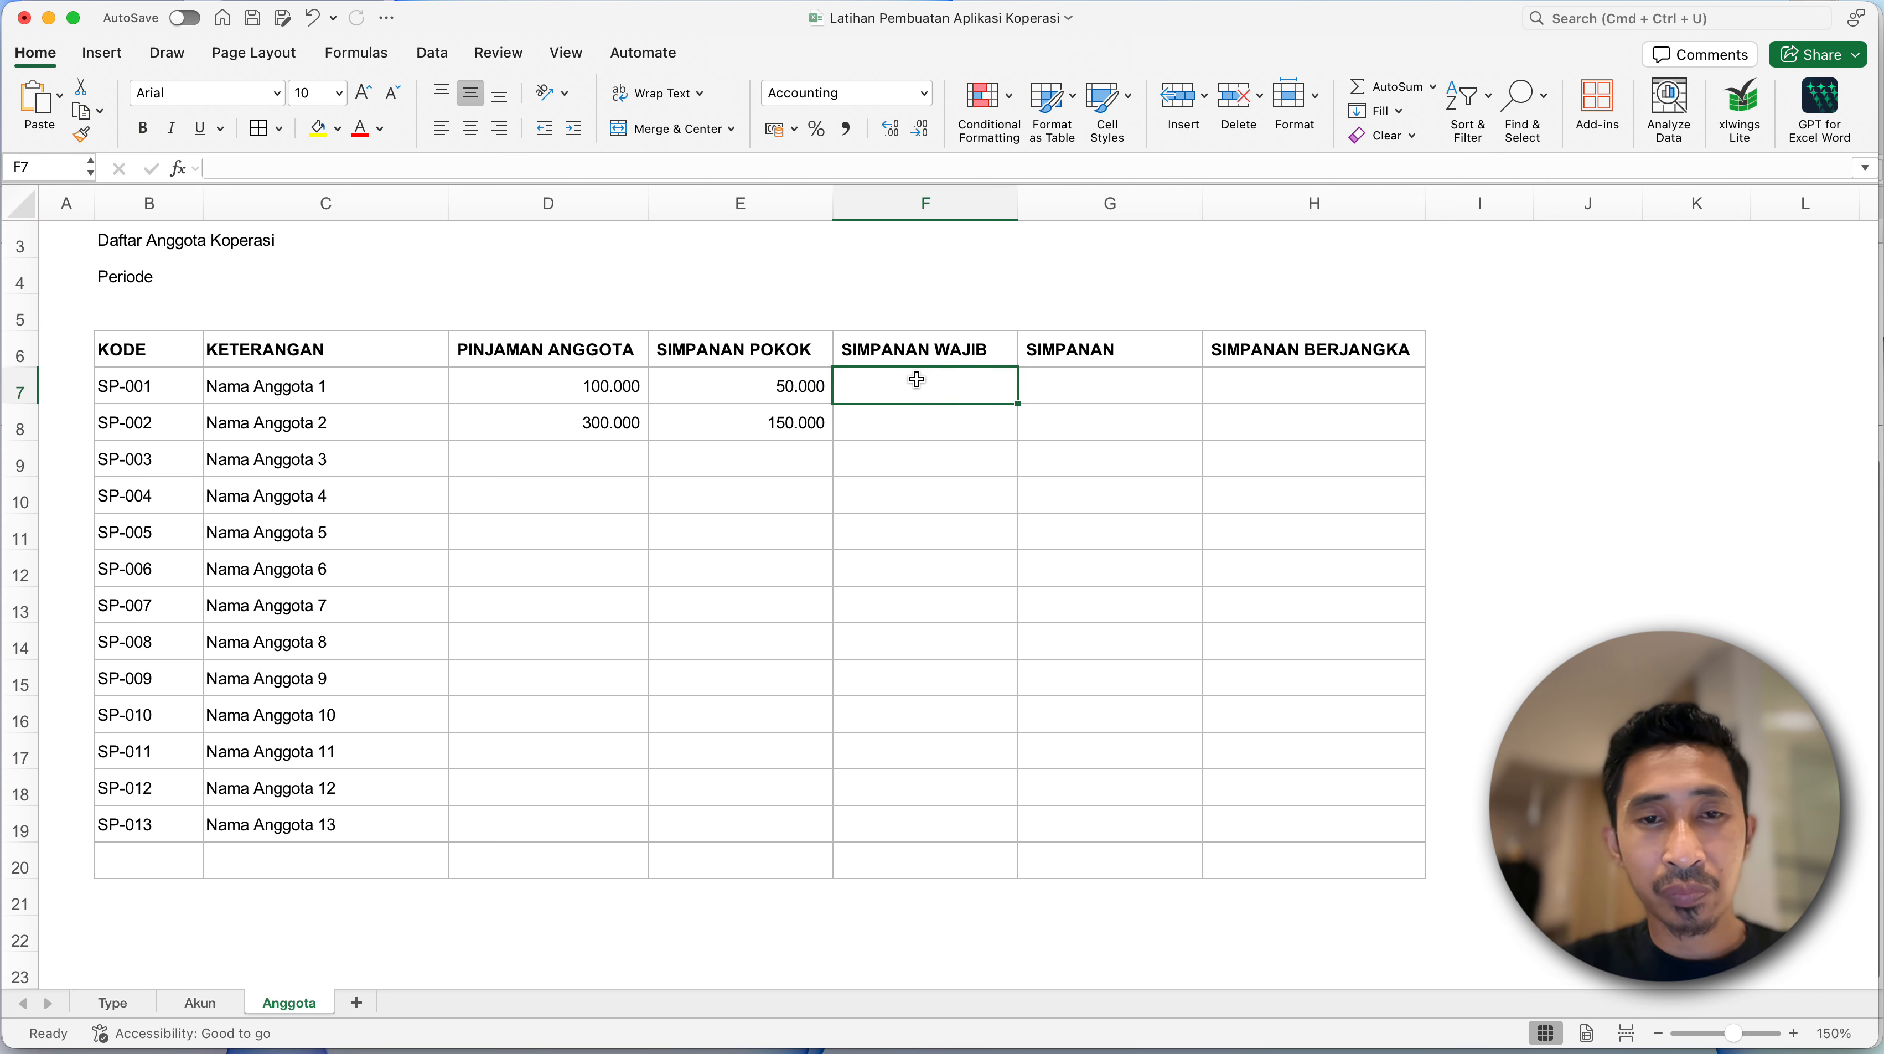
pyautogui.click(802, 384)
pyautogui.click(875, 381)
pyautogui.click(1144, 394)
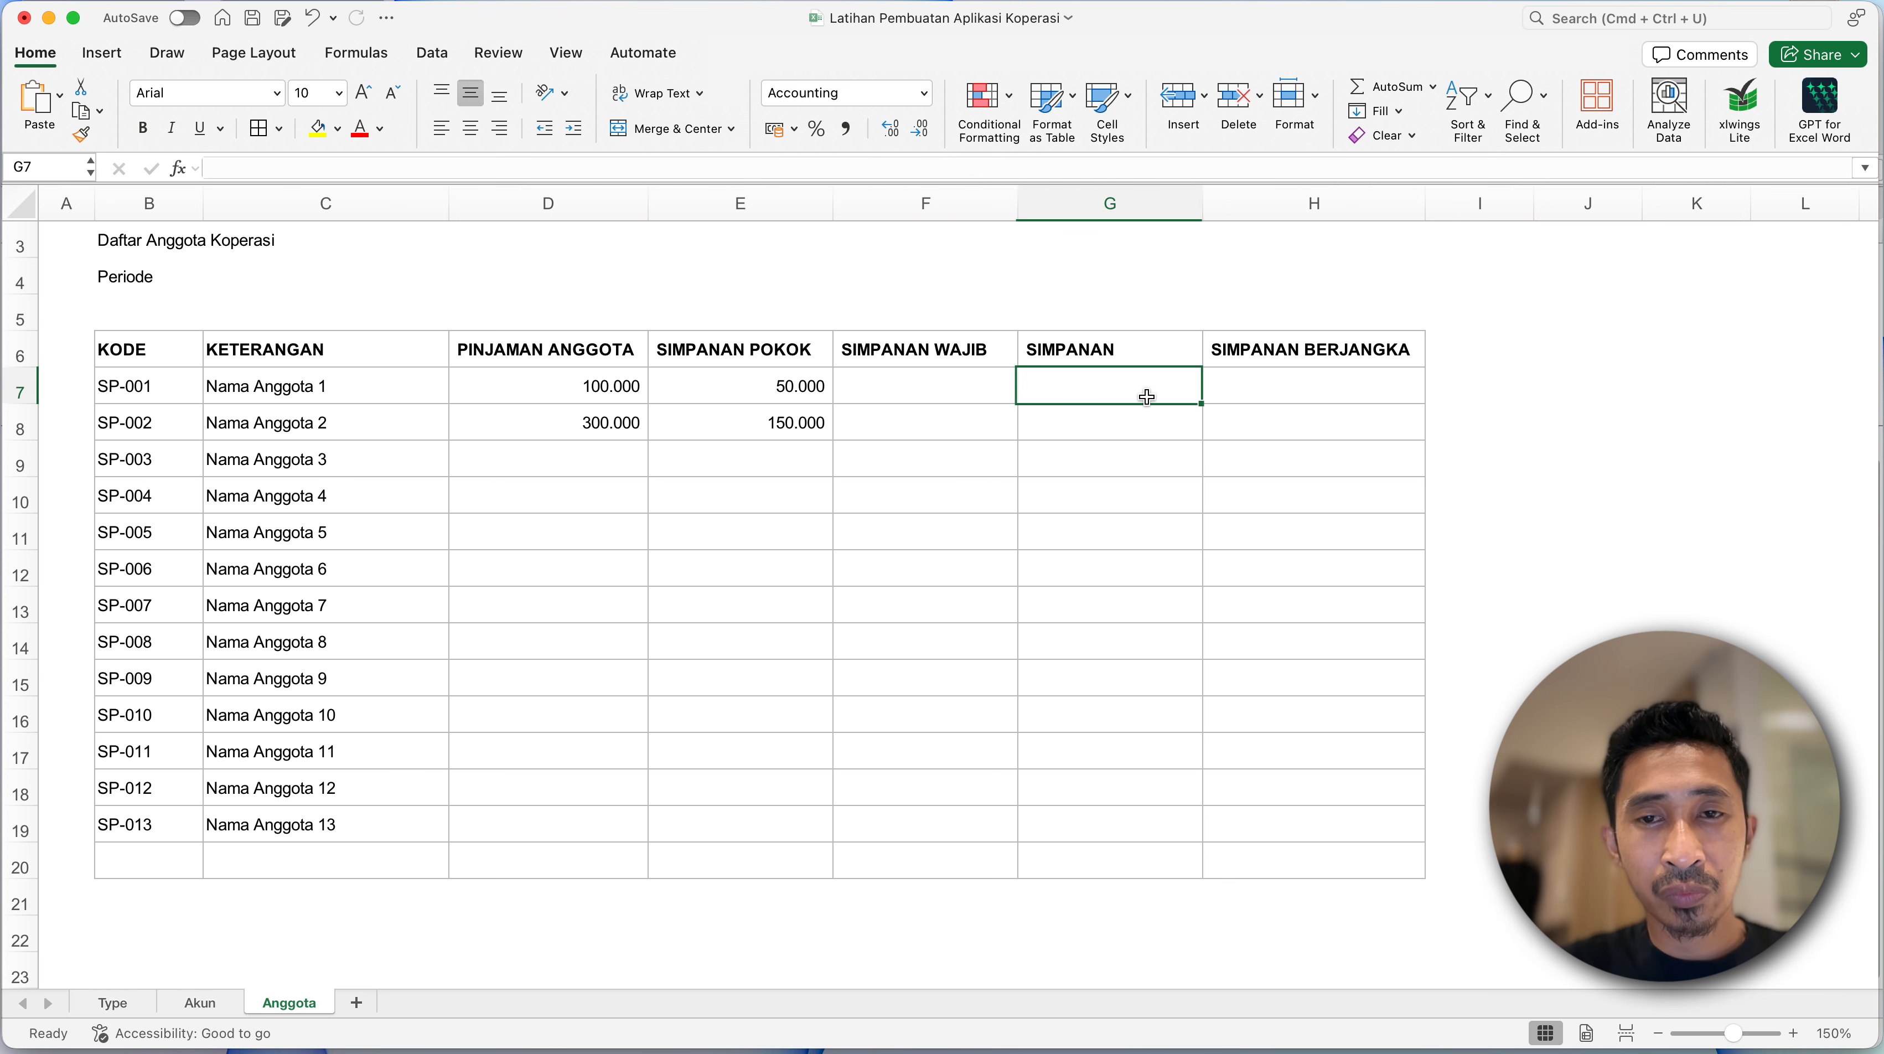
pyautogui.click(1257, 398)
pyautogui.click(962, 463)
pyautogui.click(758, 385)
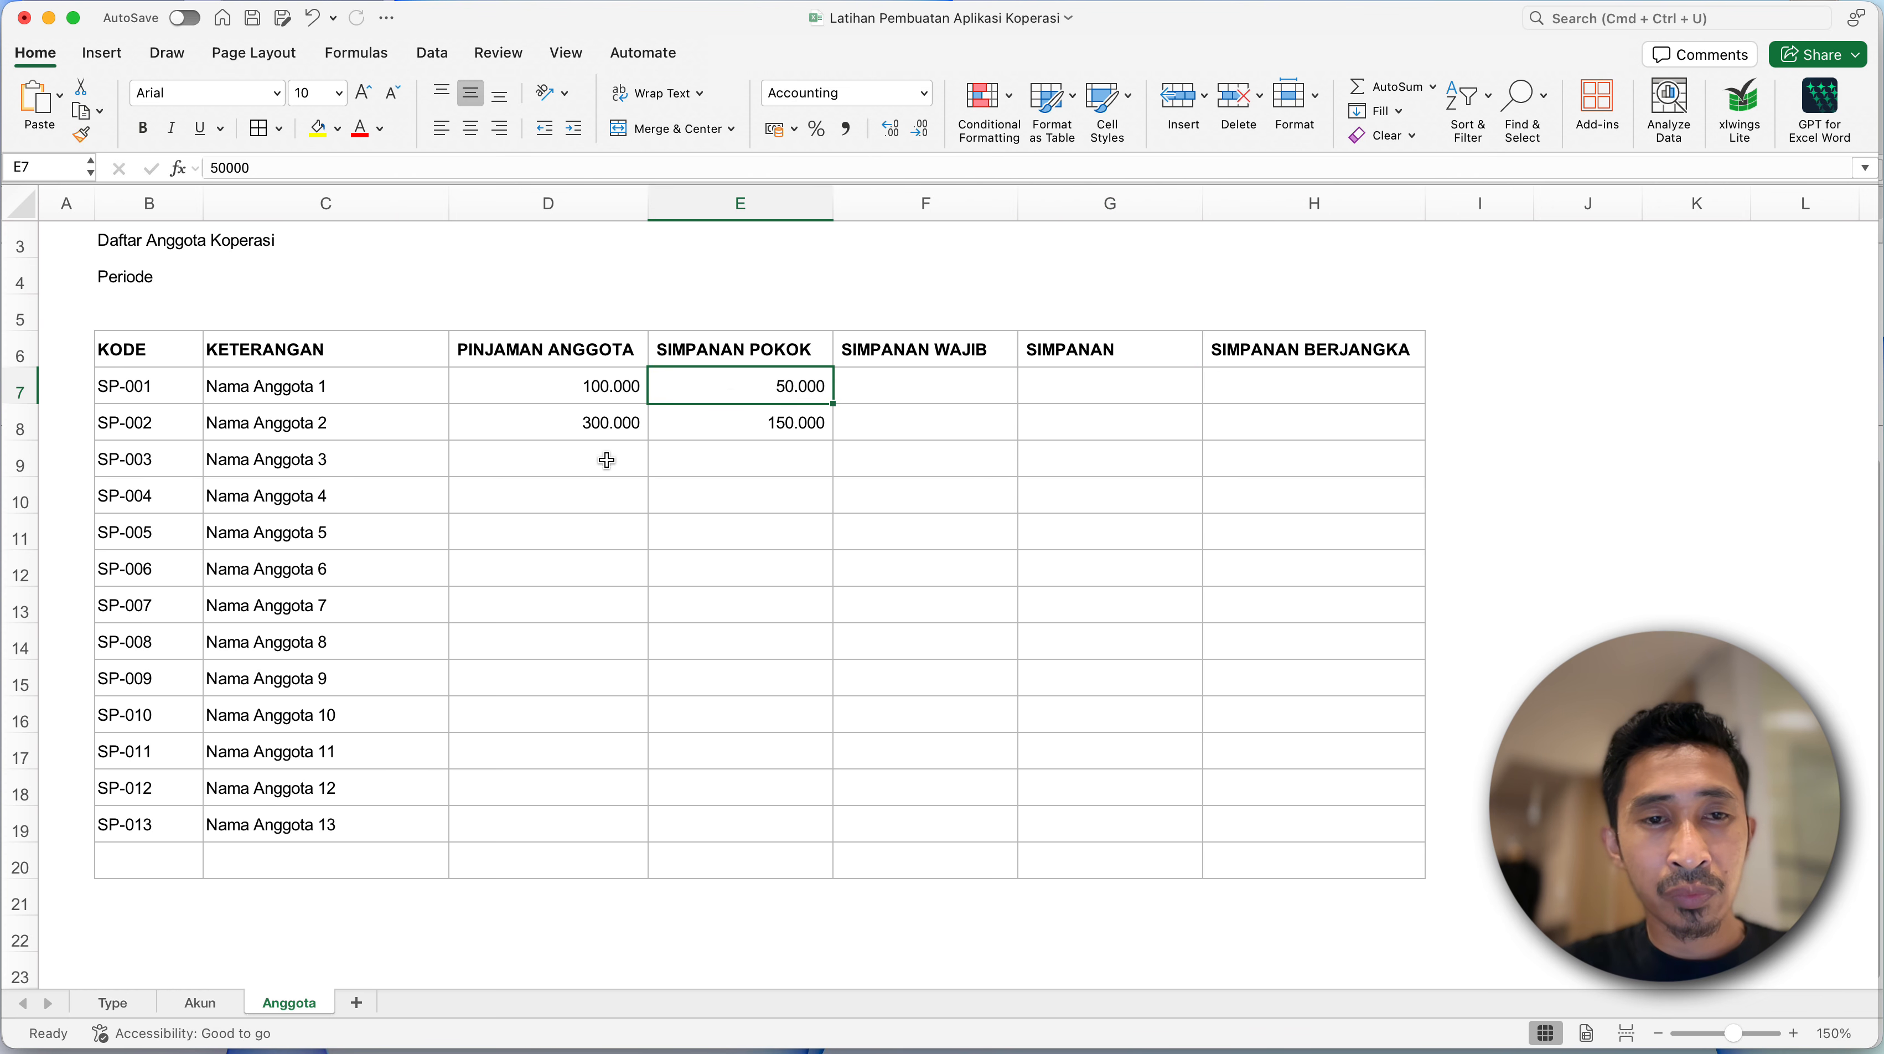
pyautogui.click(578, 469)
pyautogui.click(519, 635)
# - Make the title lines Nama Usaha, Daftar Anggota Koperasi and Periode in B2:B4 bold
pyautogui.scroll(2, 200, 388)
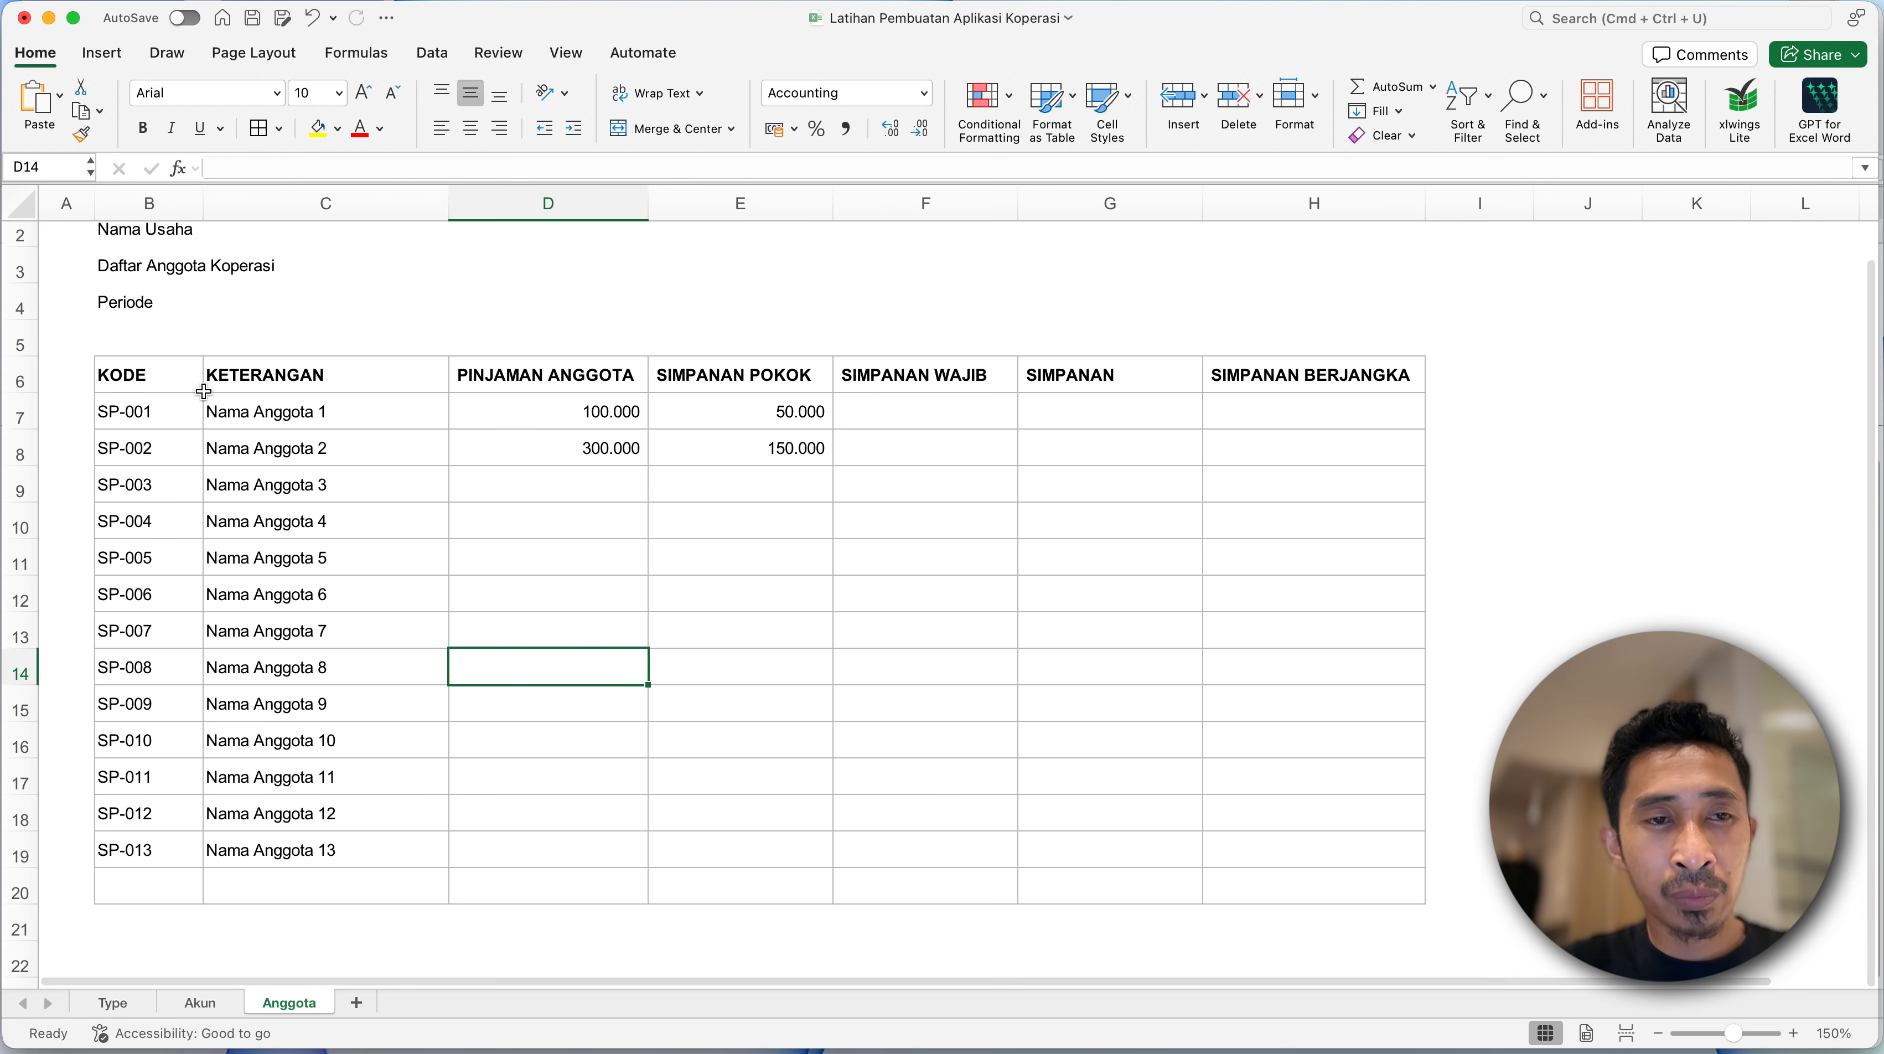
pyautogui.click(119, 280)
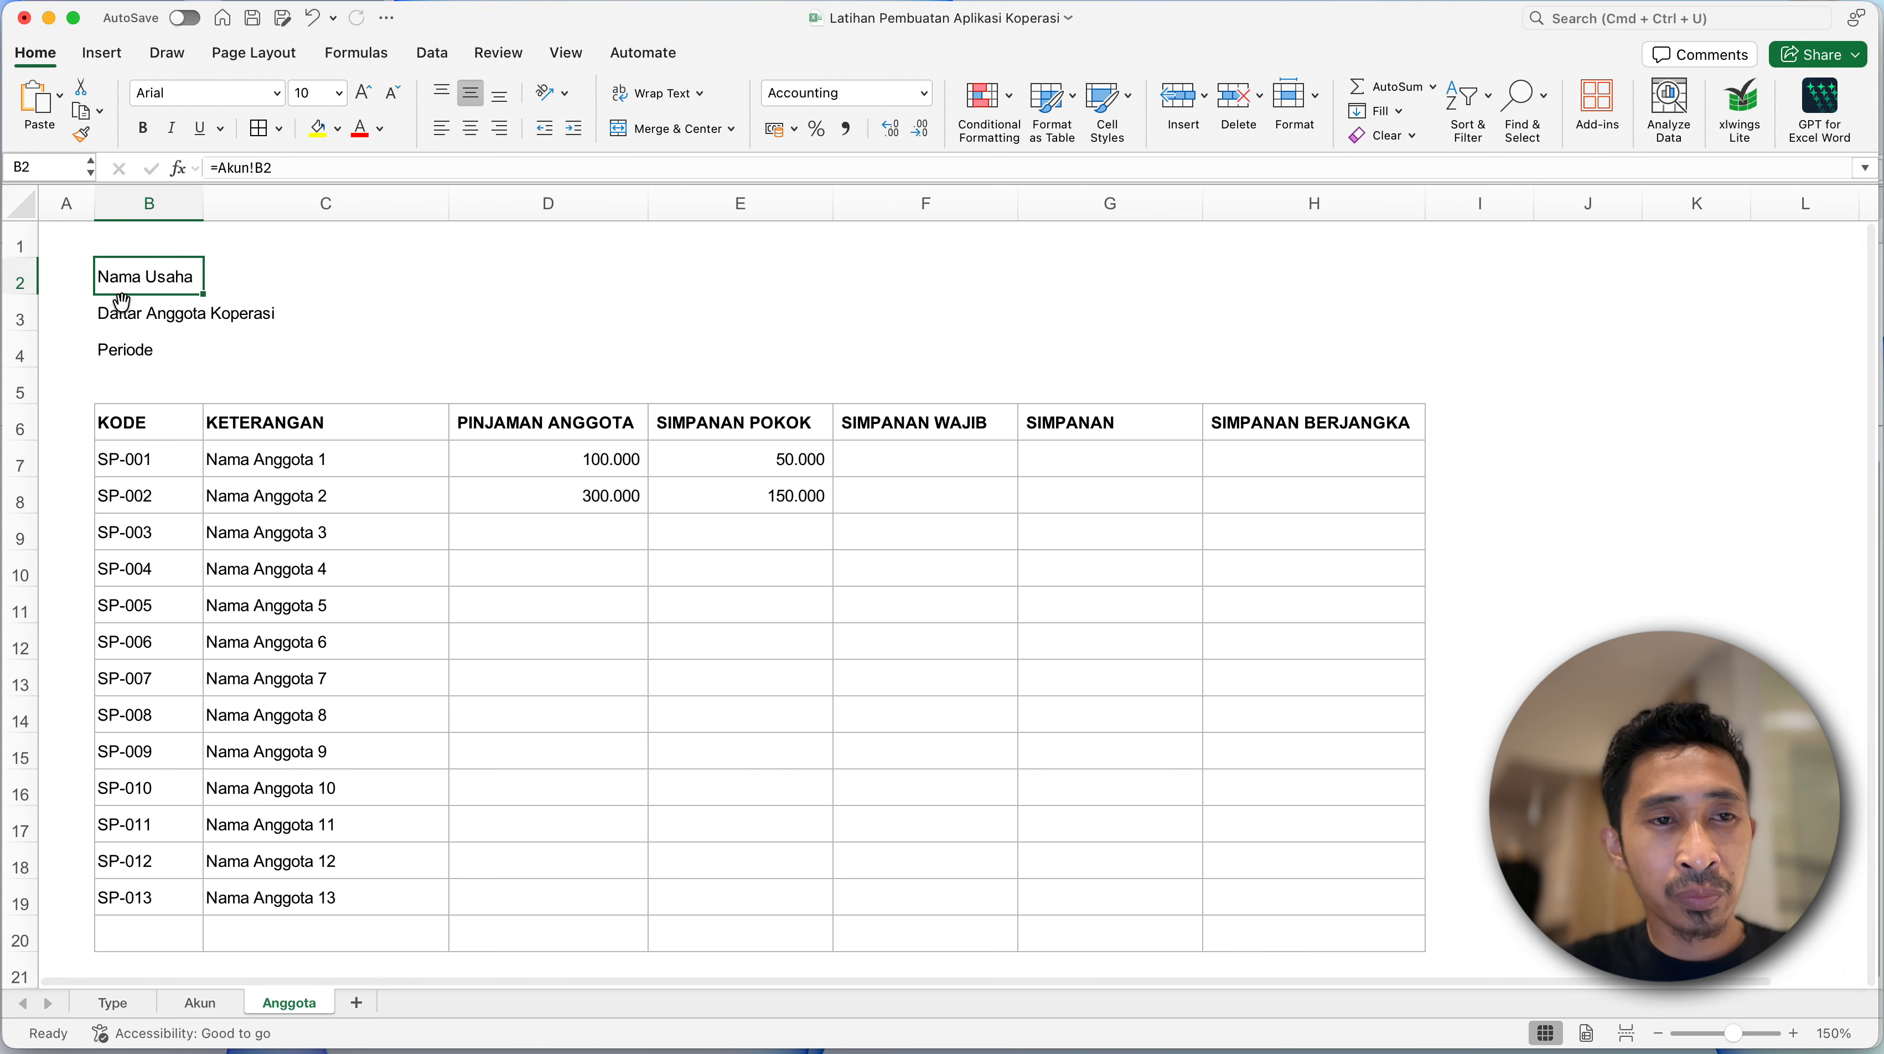
pyautogui.keyDown('shift'); pyautogui.click(129, 358); pyautogui.keyUp('shift')
pyautogui.press('super+b')
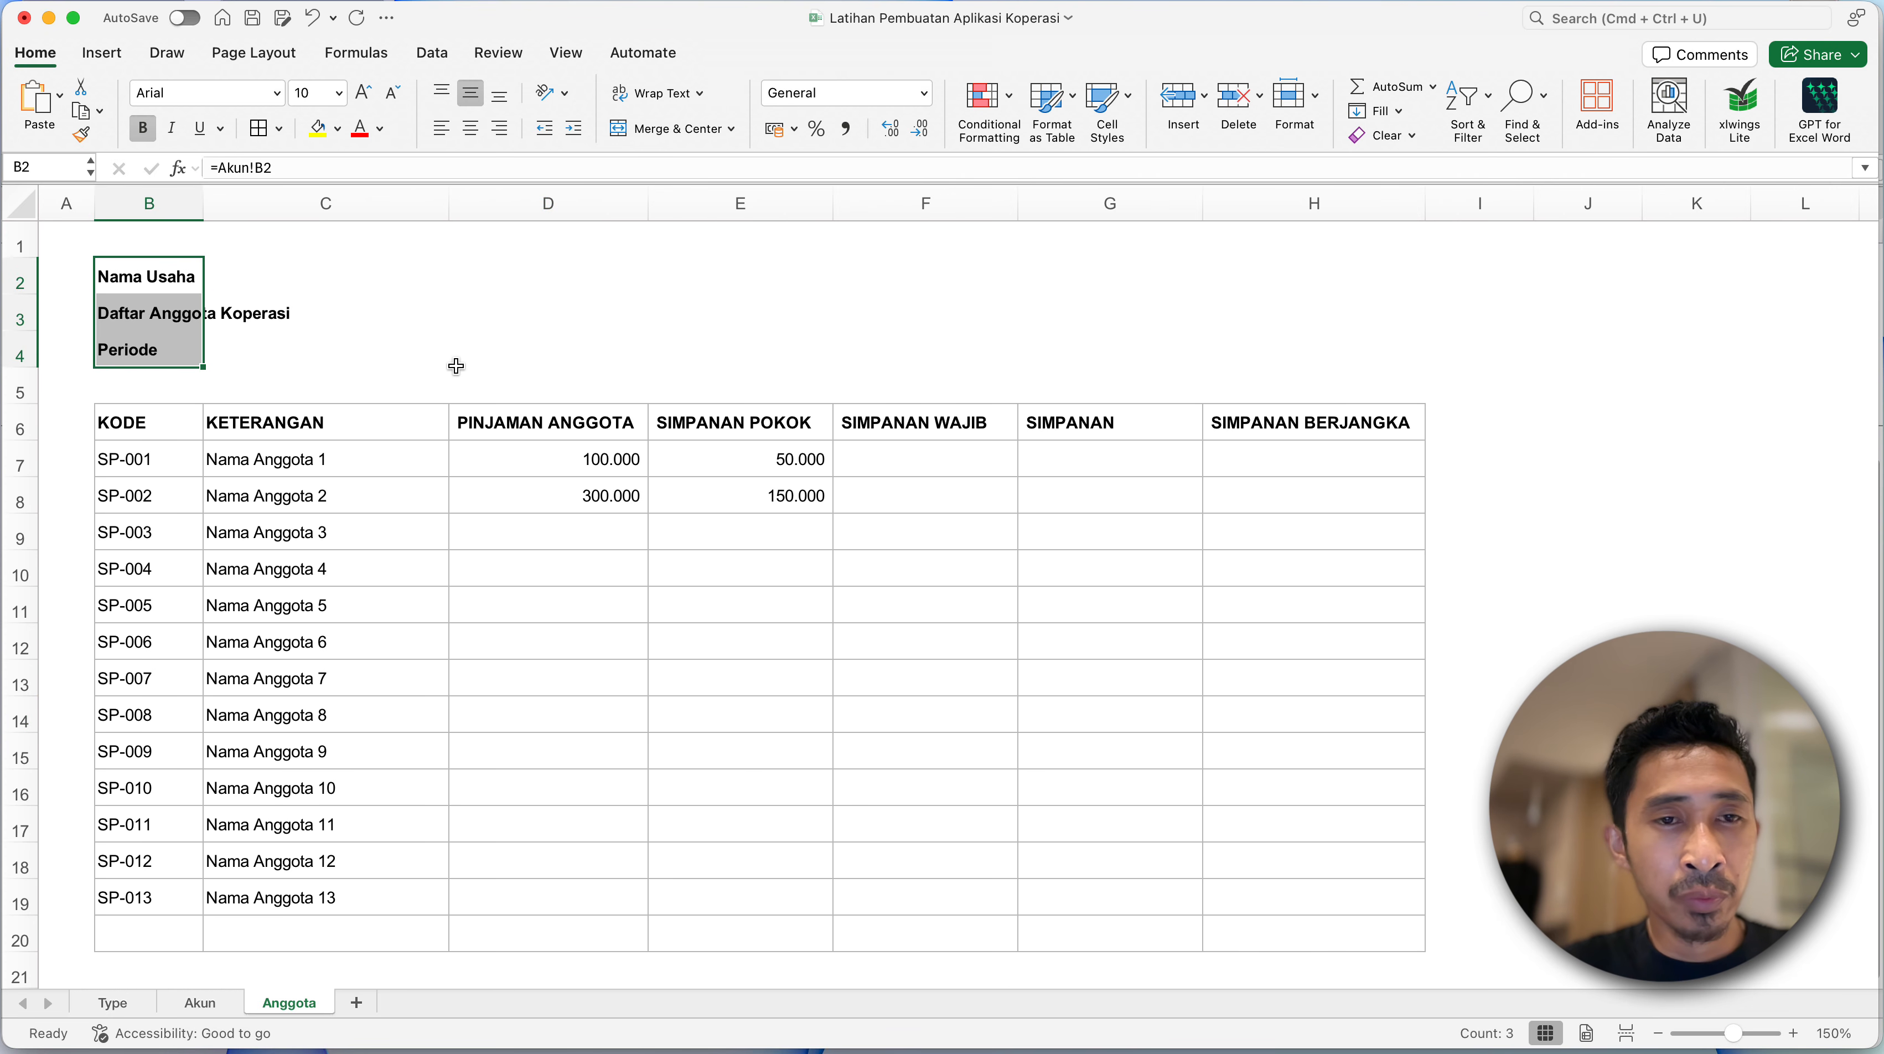
# - Apply outside borders around the title block B2:H4
pyautogui.keyDown('shift'); pyautogui.click(1392, 382); pyautogui.keyUp('shift')
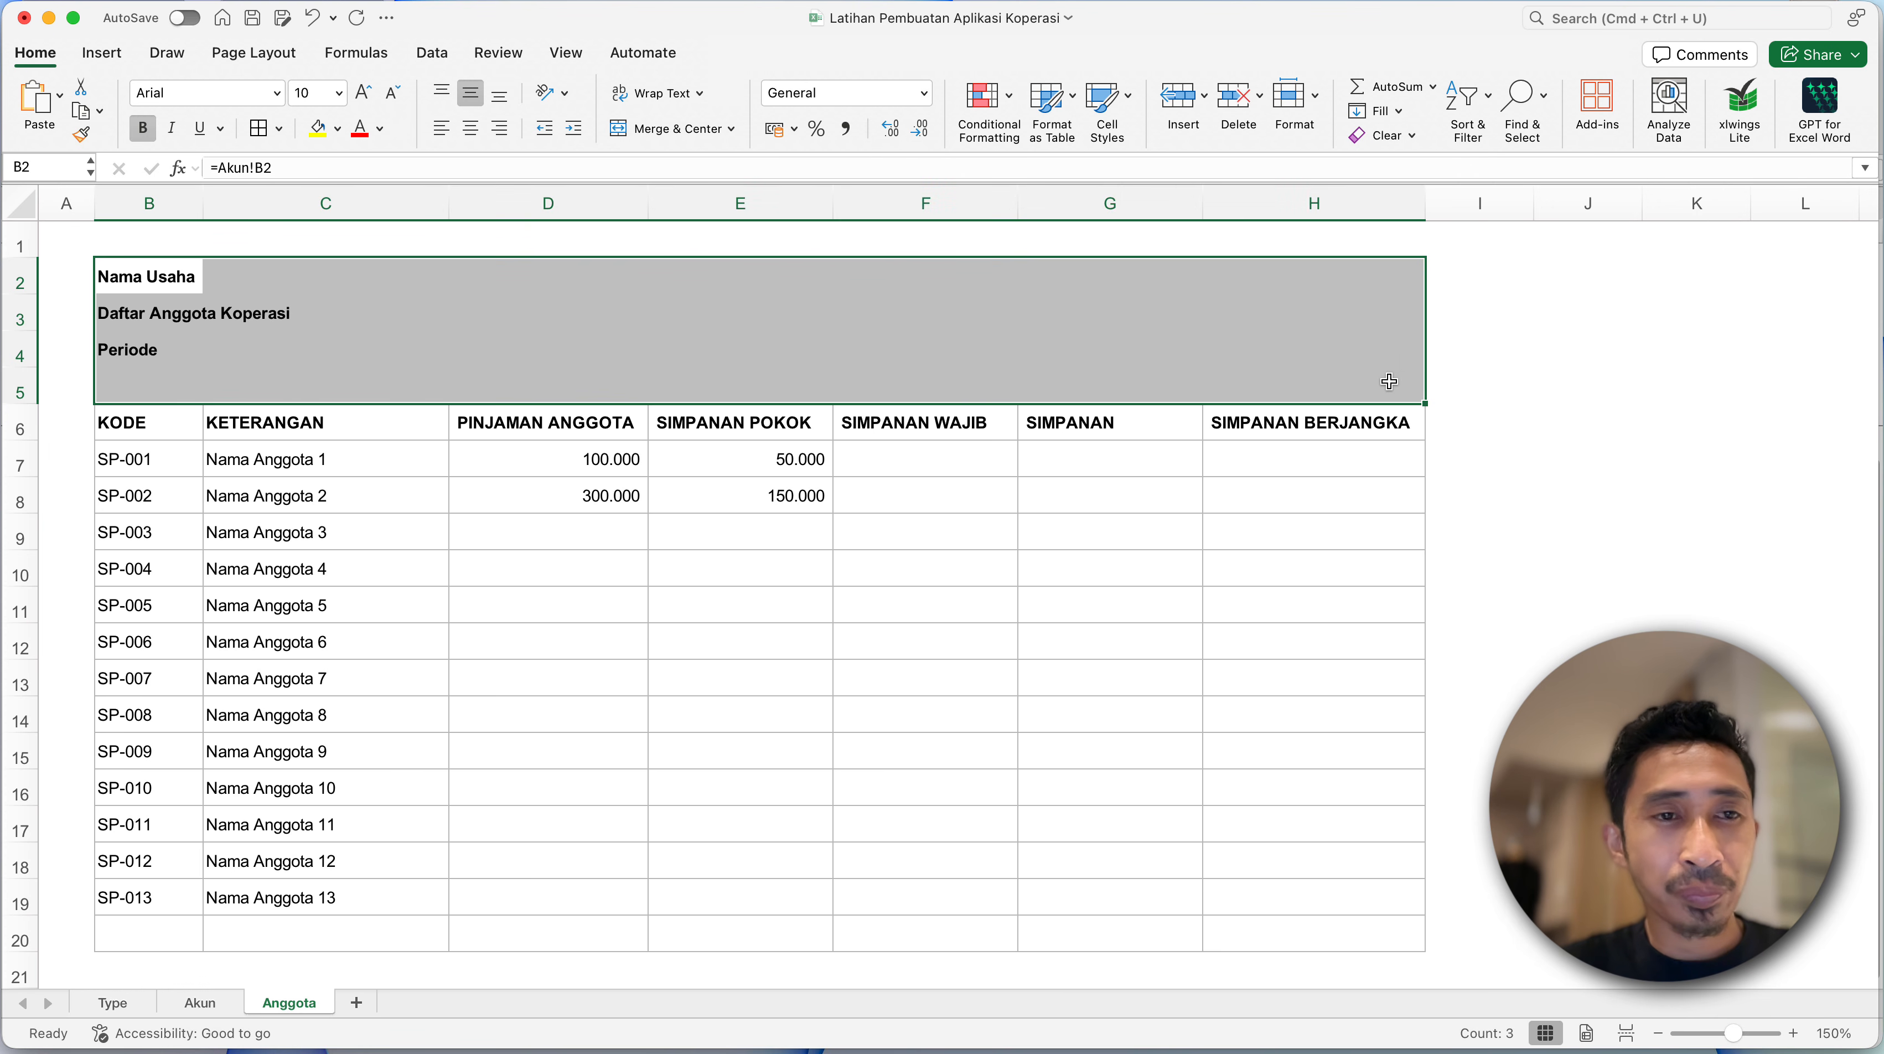
pyautogui.hotkey('shift', 'Up')
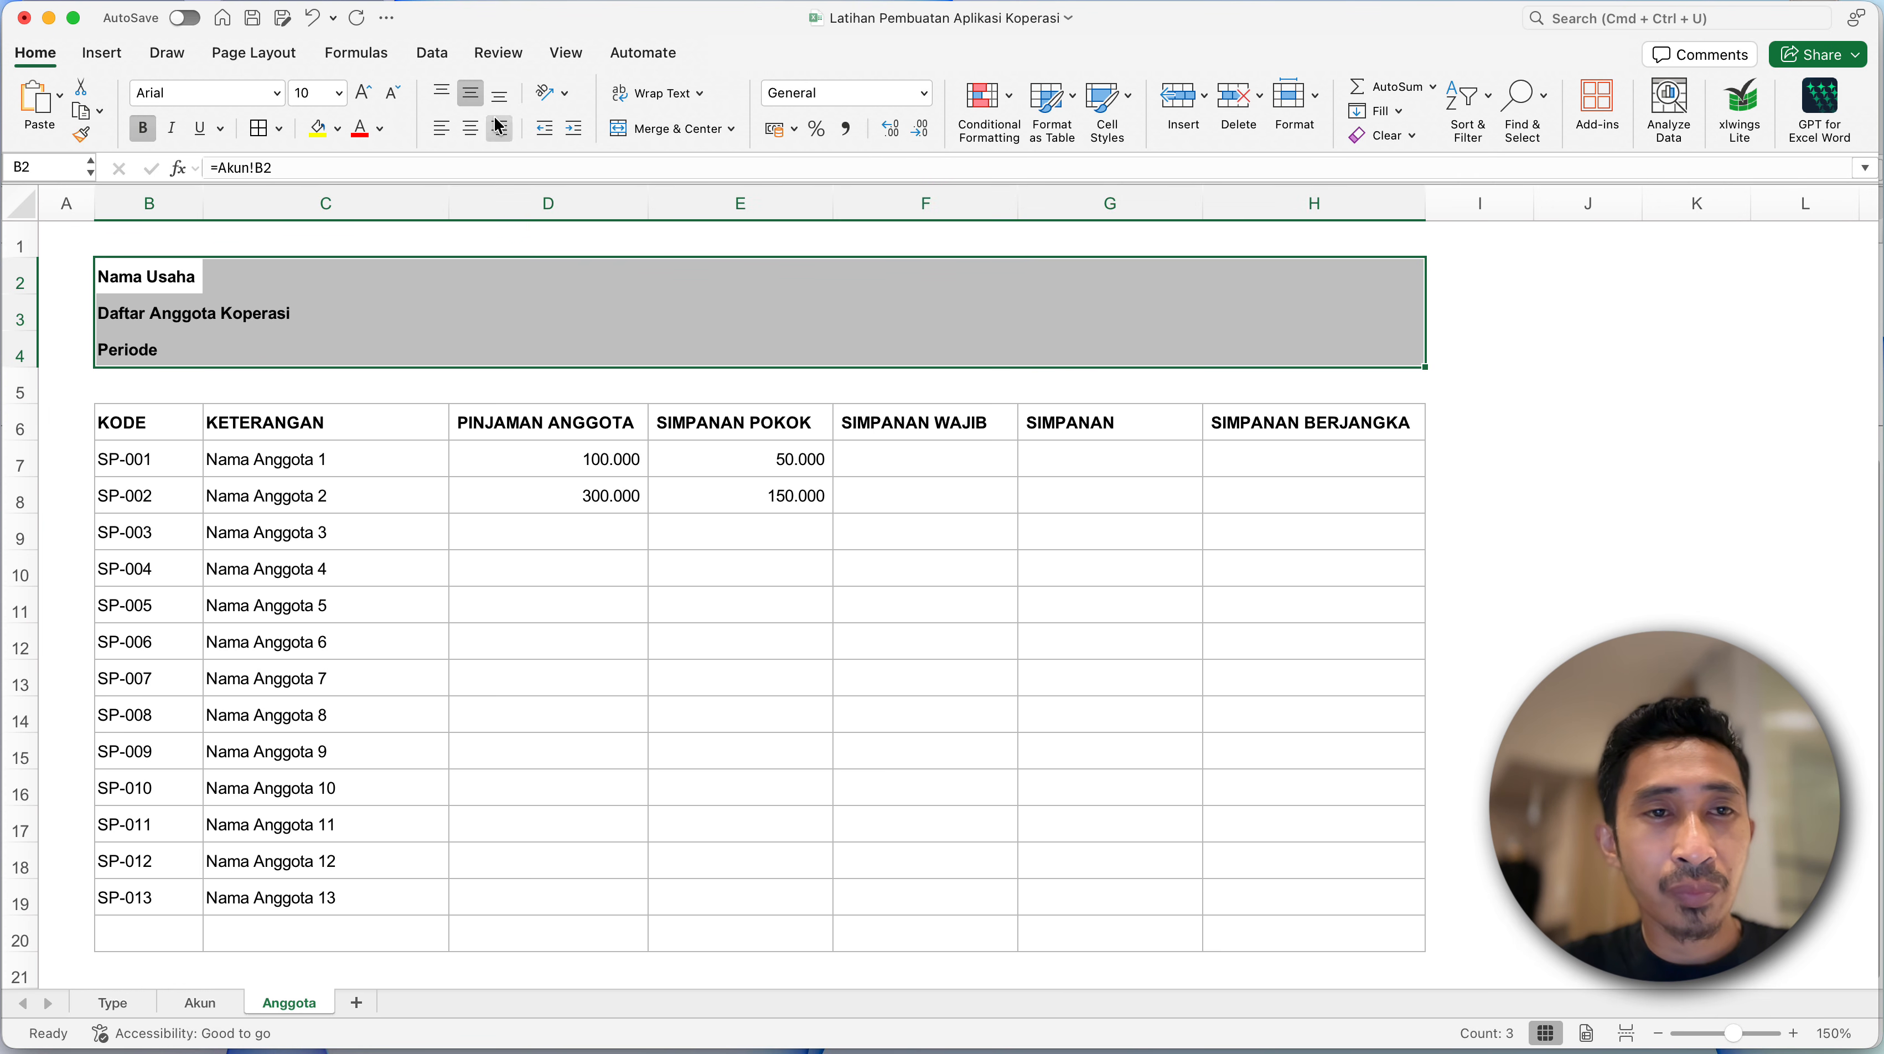
pyautogui.click(279, 129)
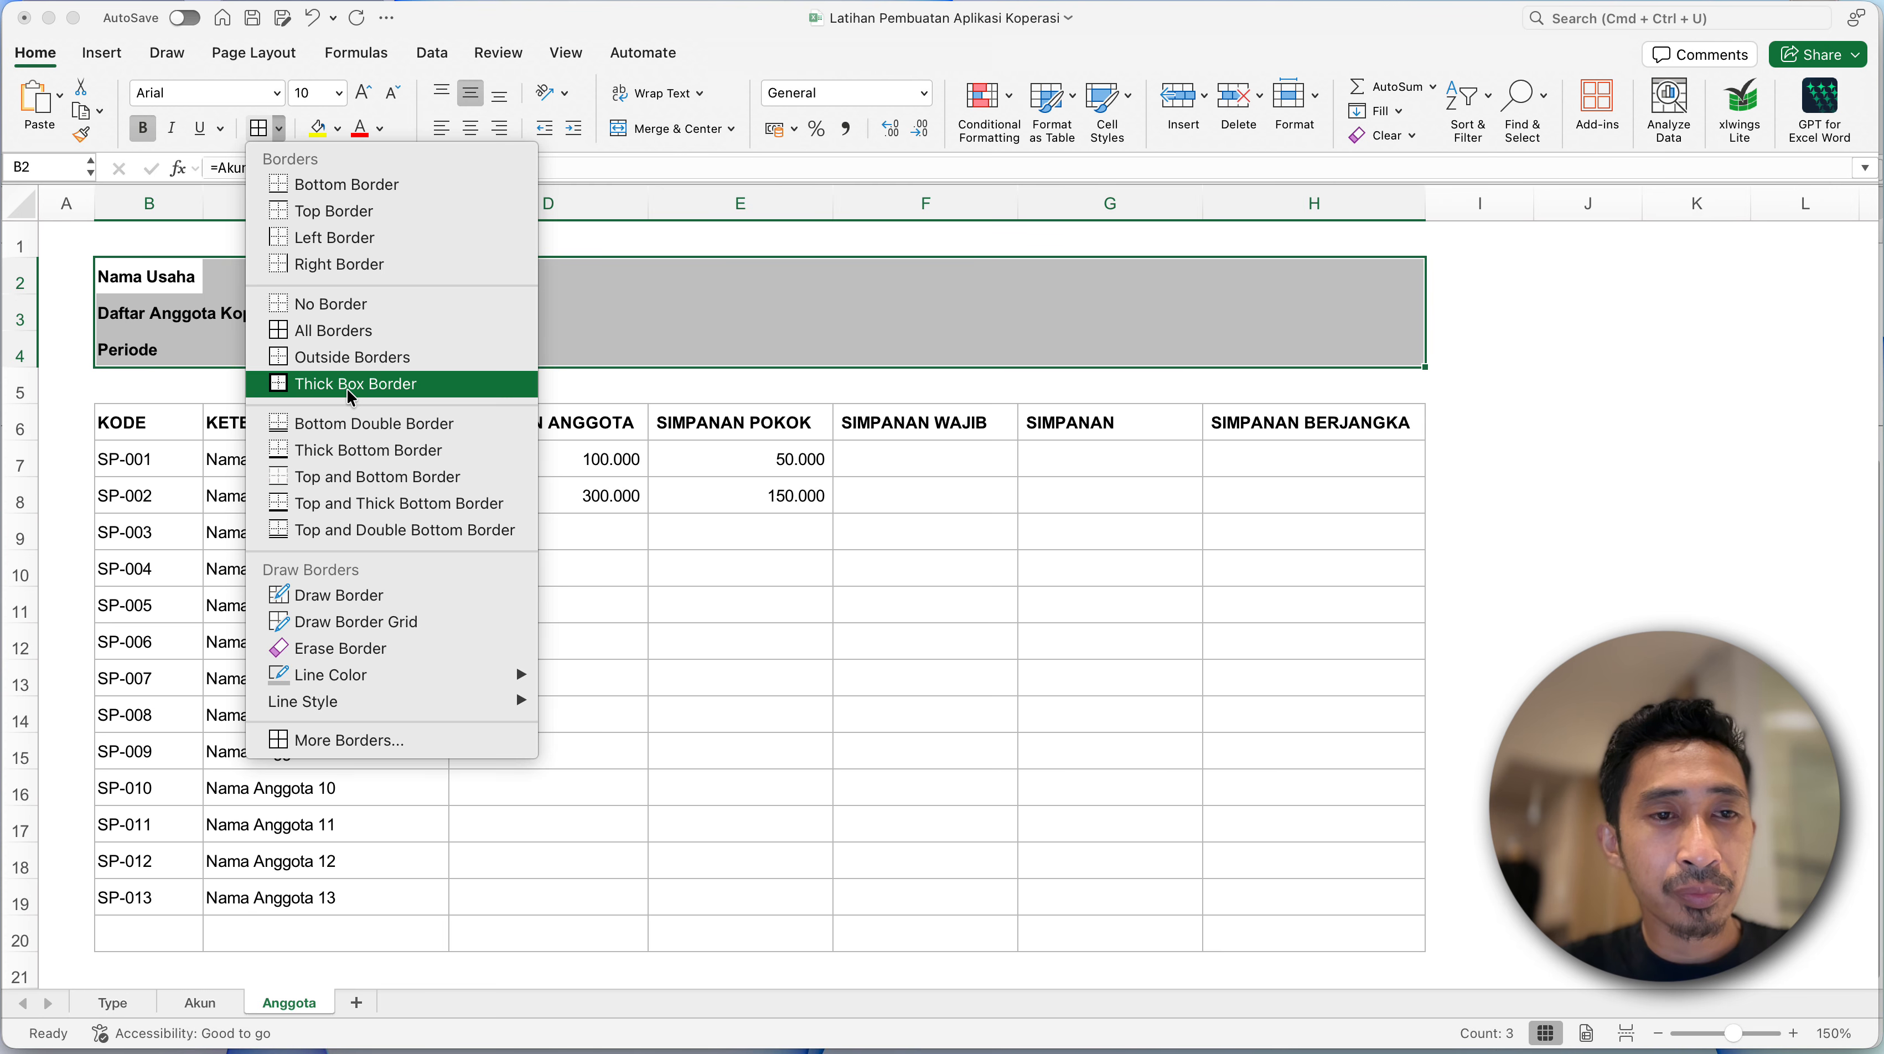
pyautogui.click(340, 357)
pyautogui.click(160, 476)
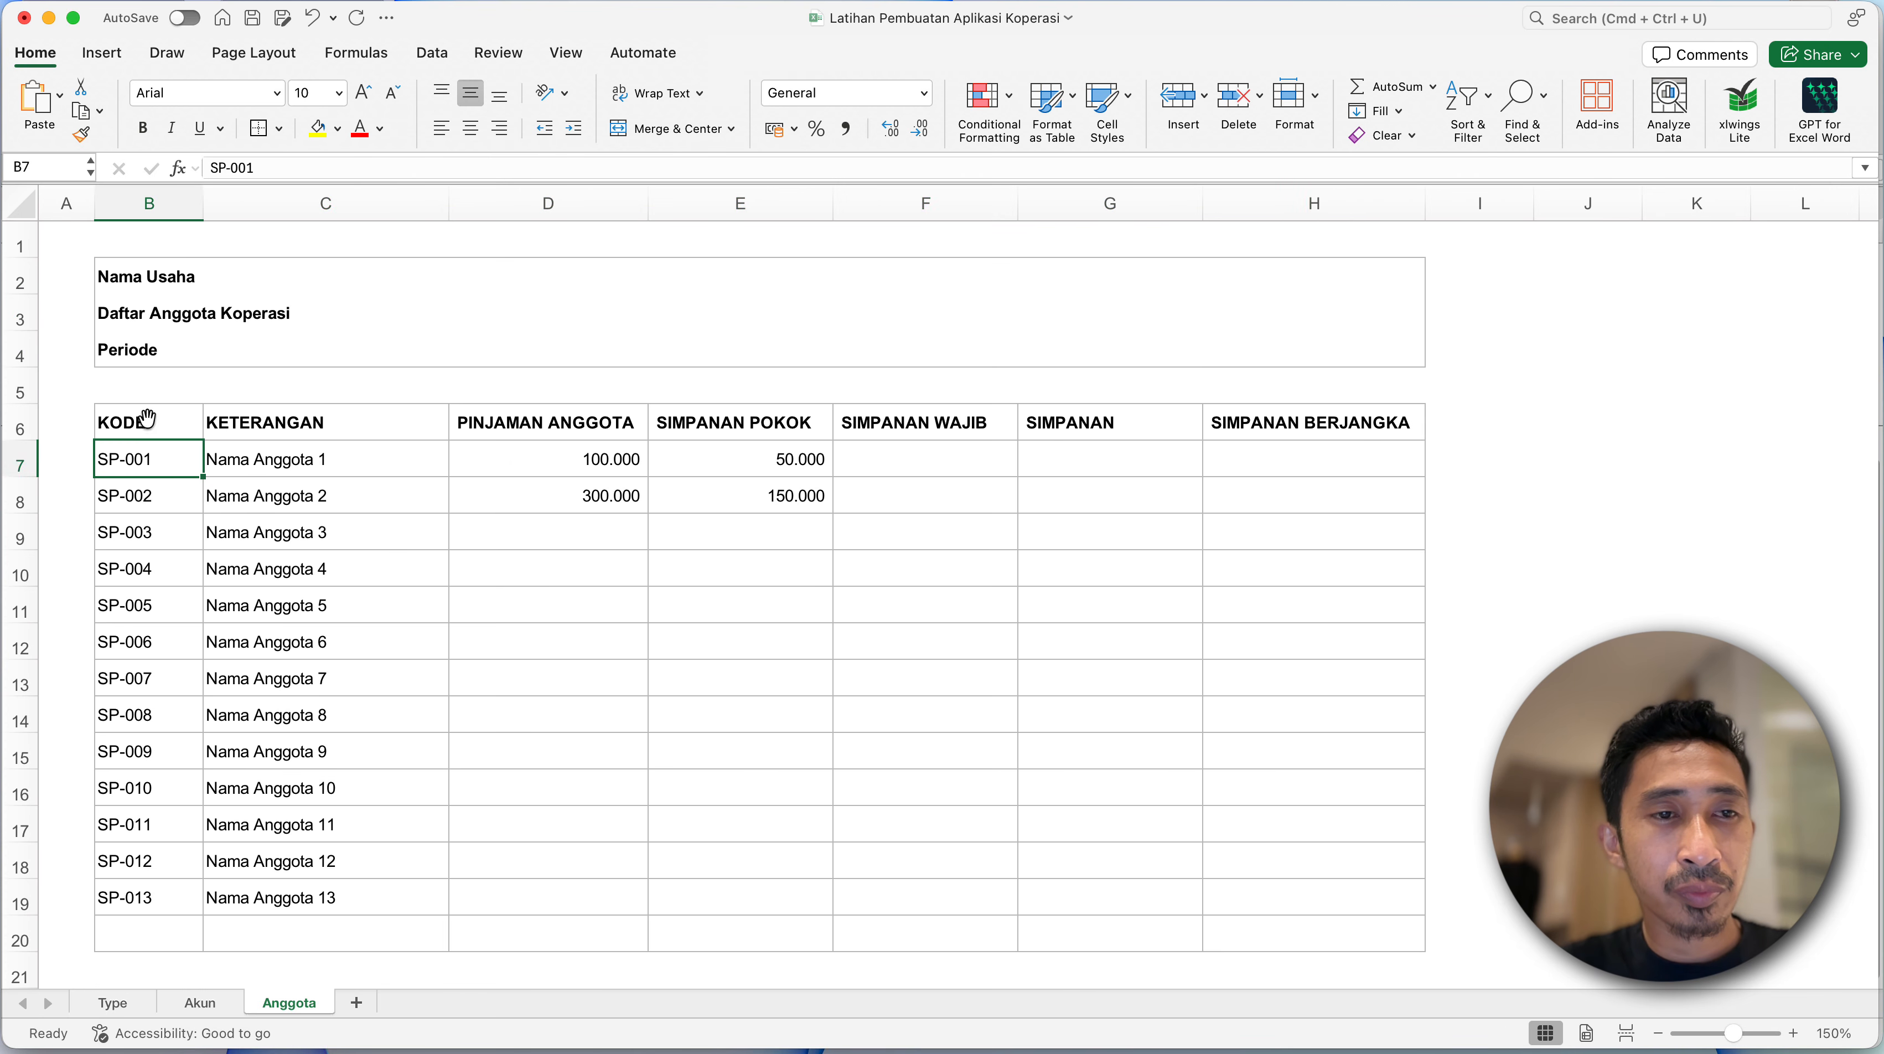
# - Indent the three title lines in B2:B4 by one level
pyautogui.click(117, 282)
pyautogui.keyDown('shift'); pyautogui.click(130, 348); pyautogui.keyUp('shift')
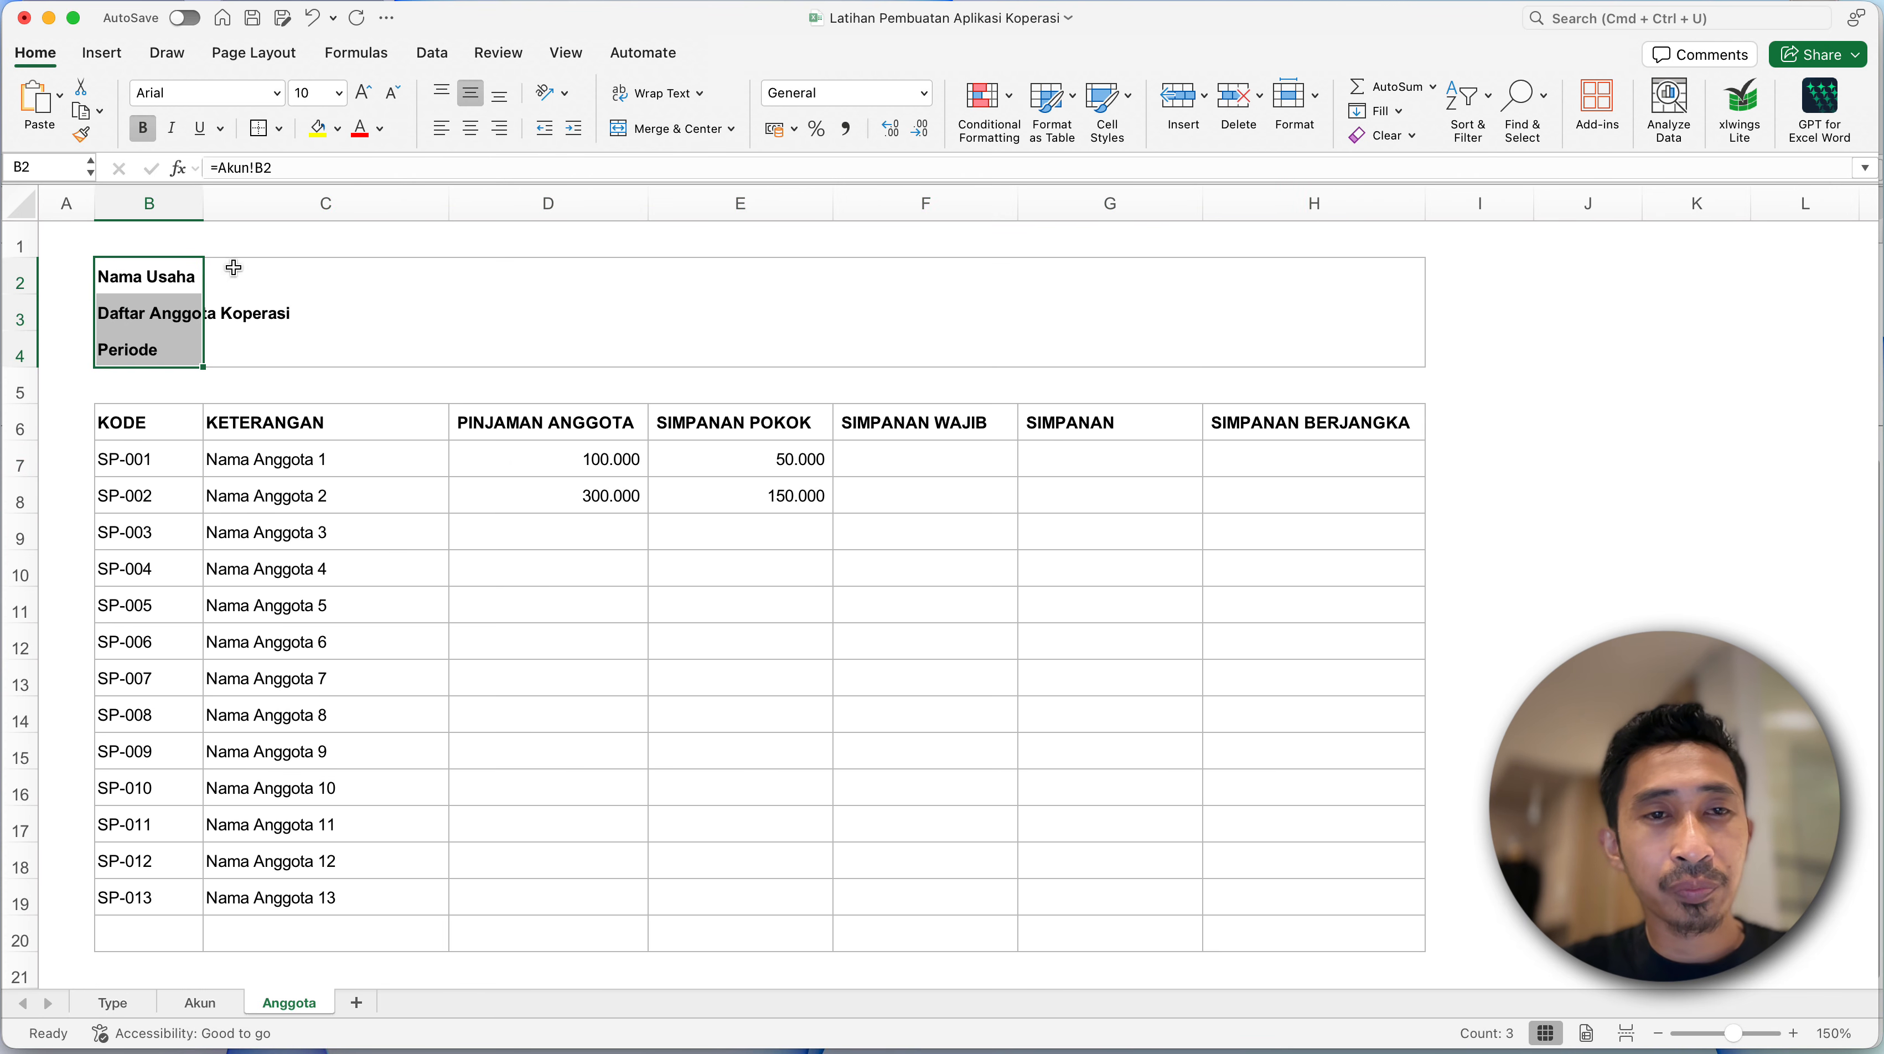
pyautogui.click(575, 130)
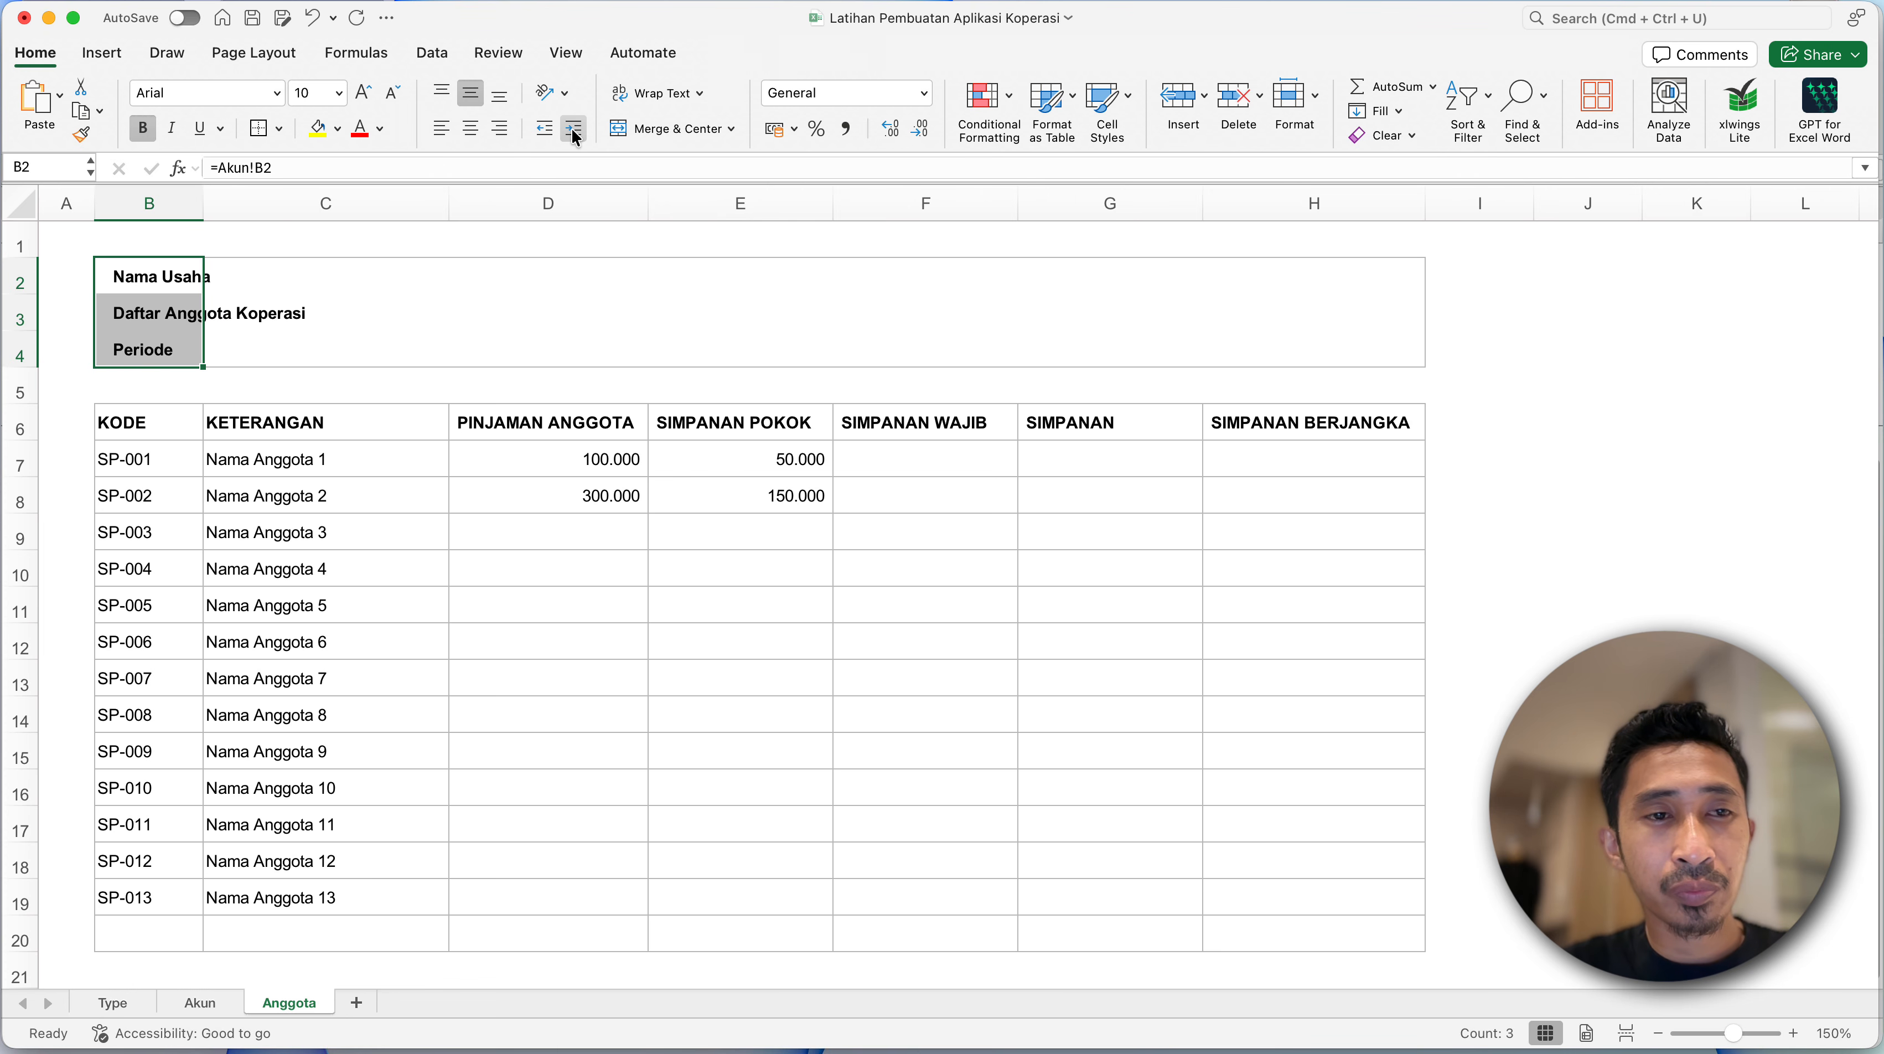
pyautogui.click(382, 360)
pyautogui.click(102, 289)
pyautogui.click(163, 341)
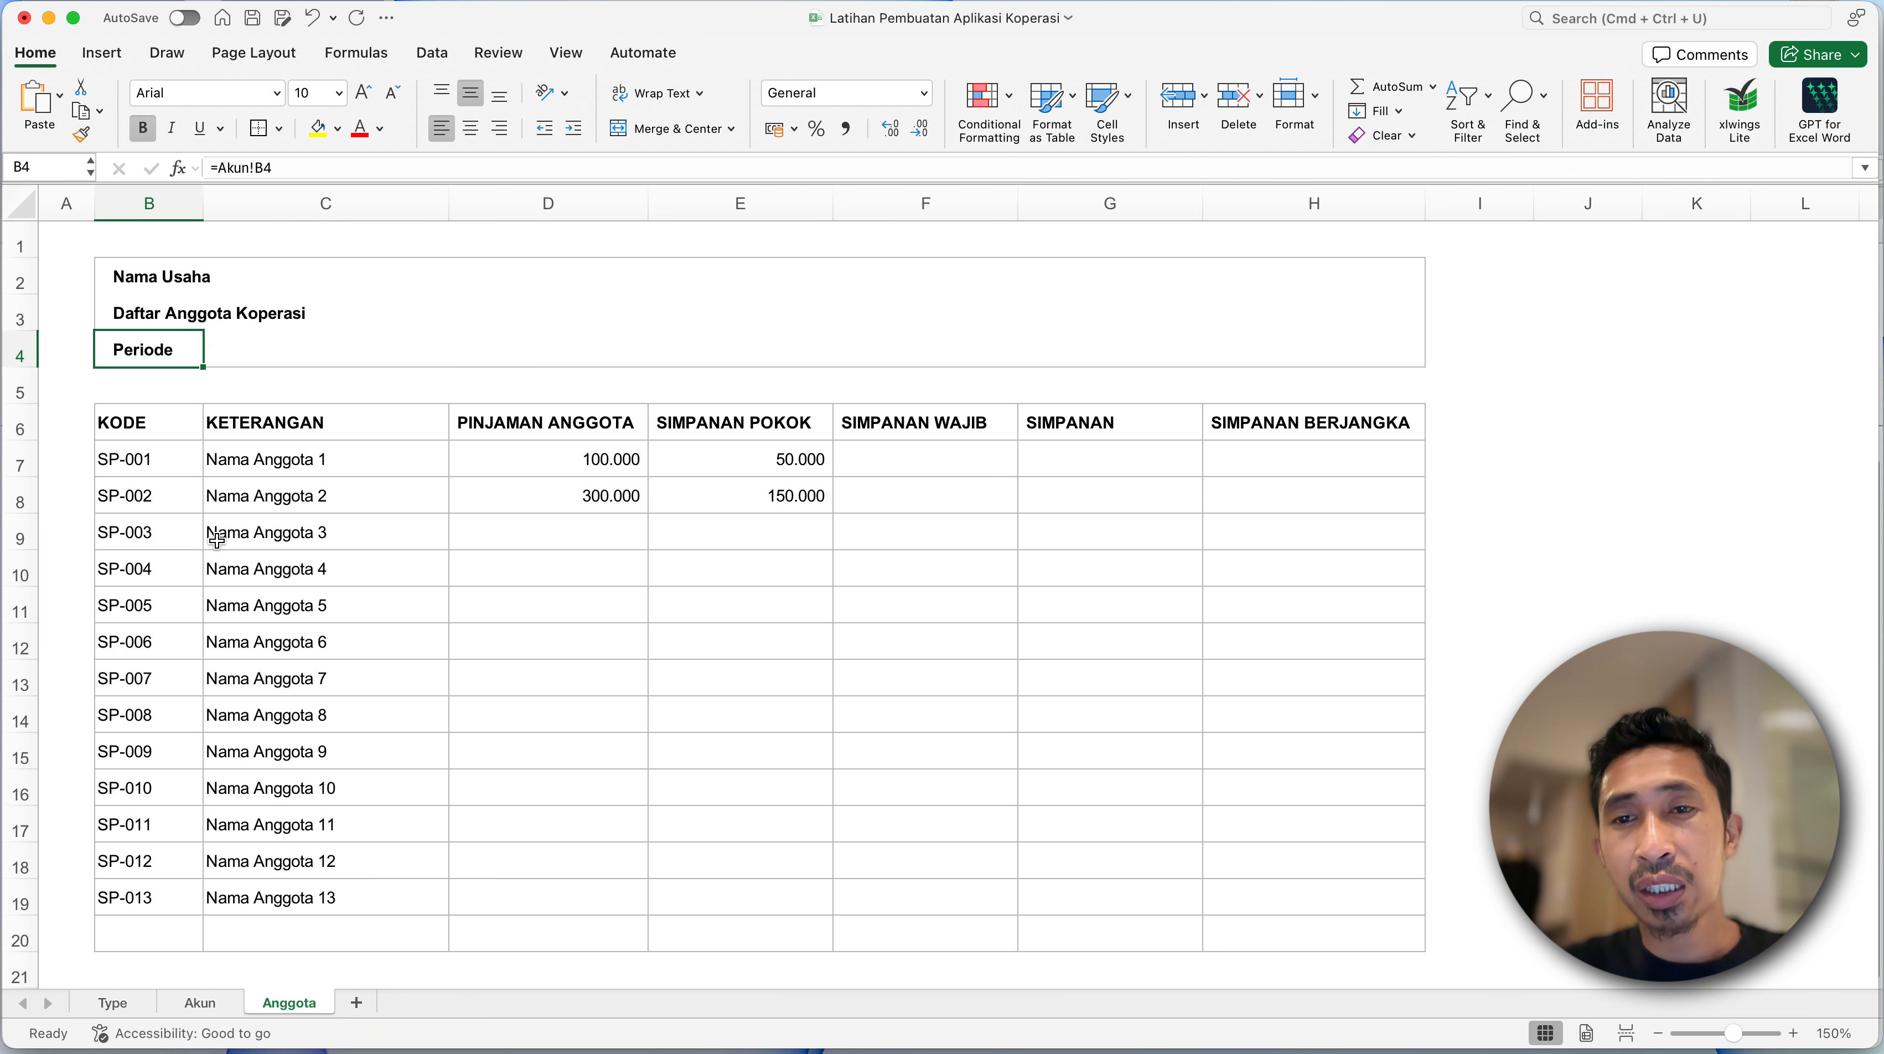
# - Reduce the height of the empty row 5 between the title block and the member table to 8
pyautogui.click(218, 541)
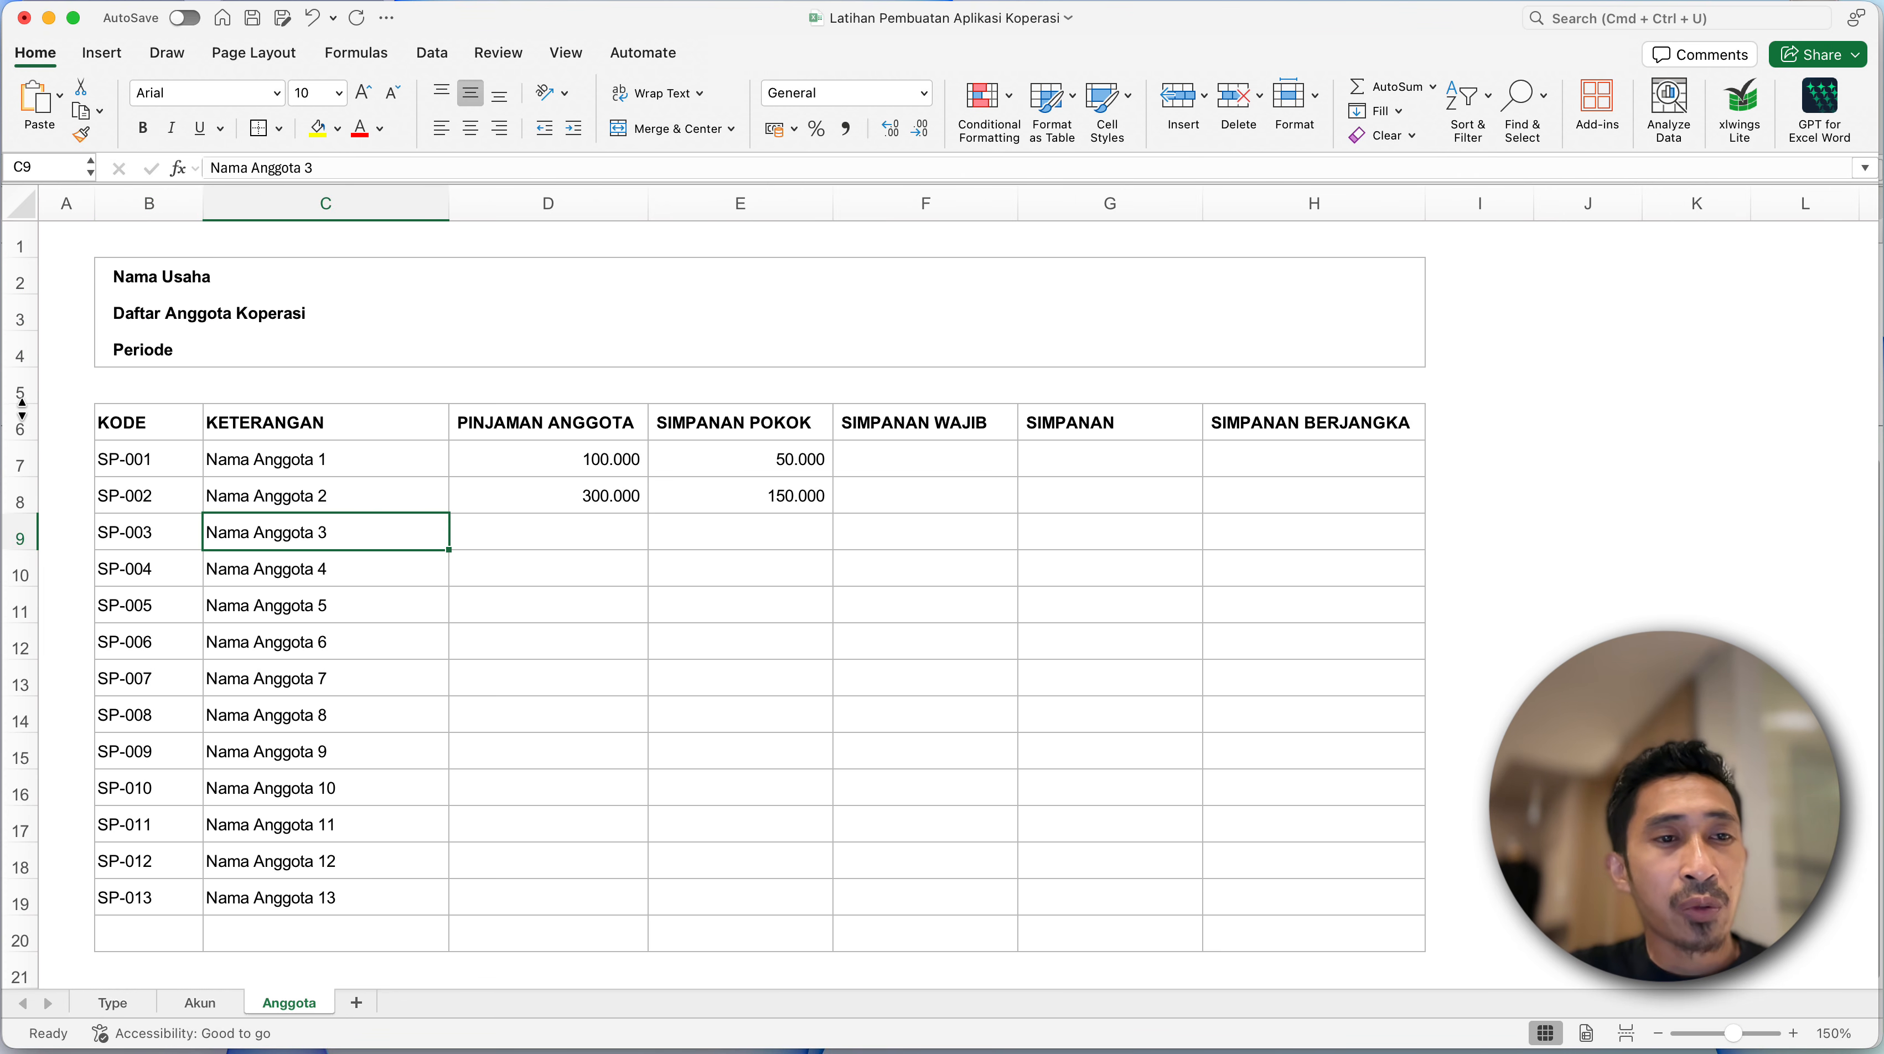
pyautogui.moveTo(24, 405); pyautogui.dragTo(24, 381)
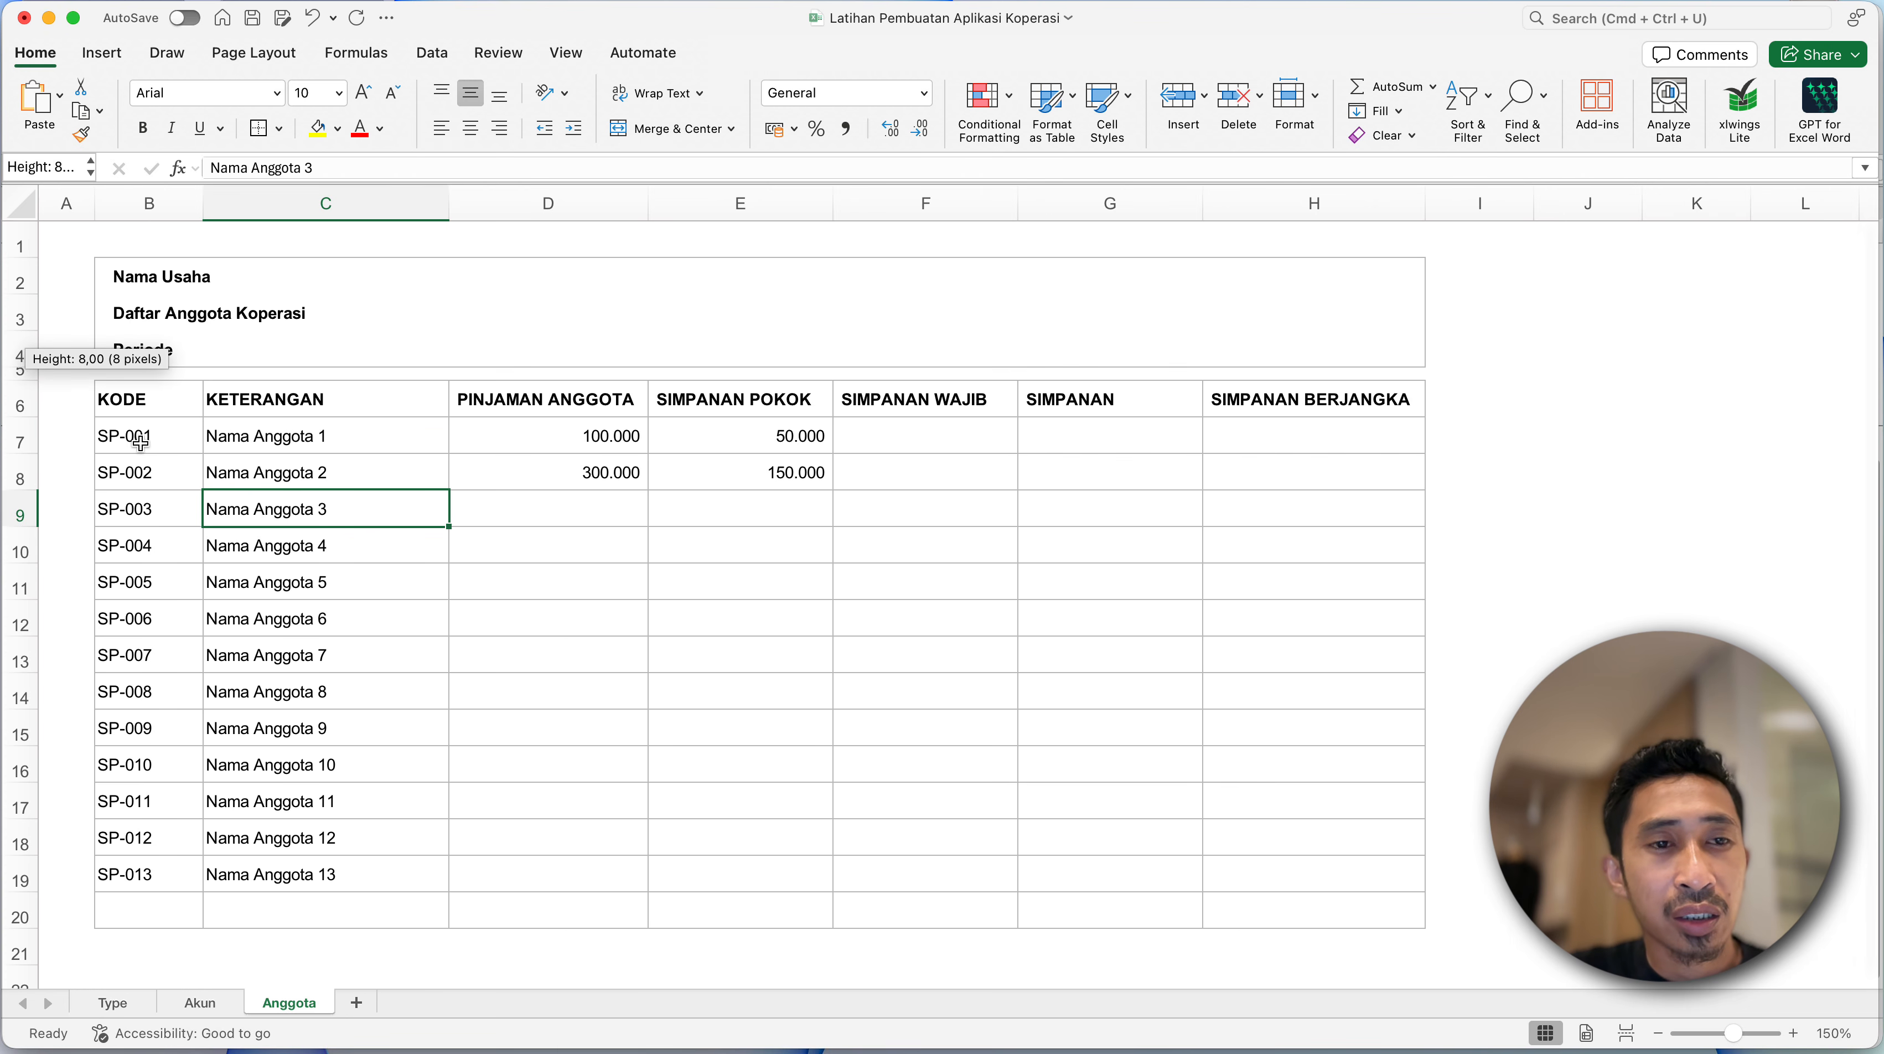
pyautogui.click(304, 655)
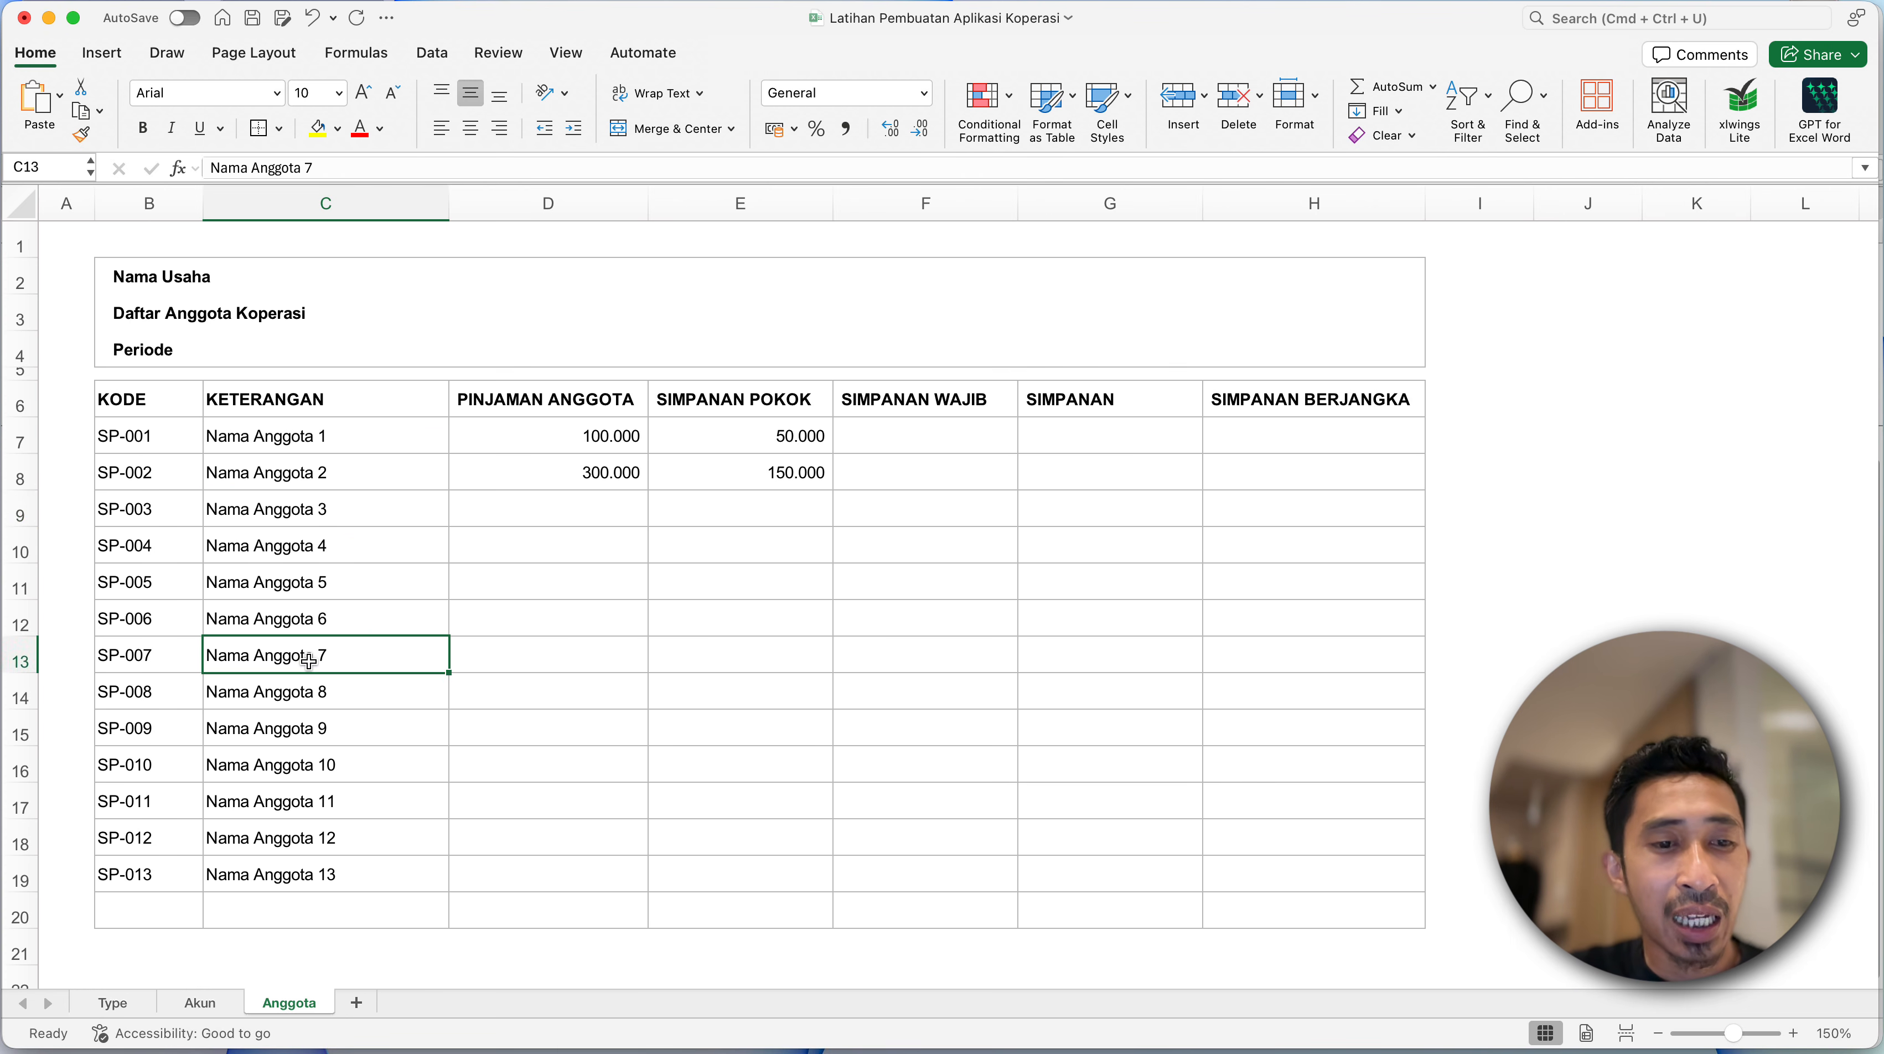
pyautogui.click(226, 1001)
pyautogui.click(288, 1004)
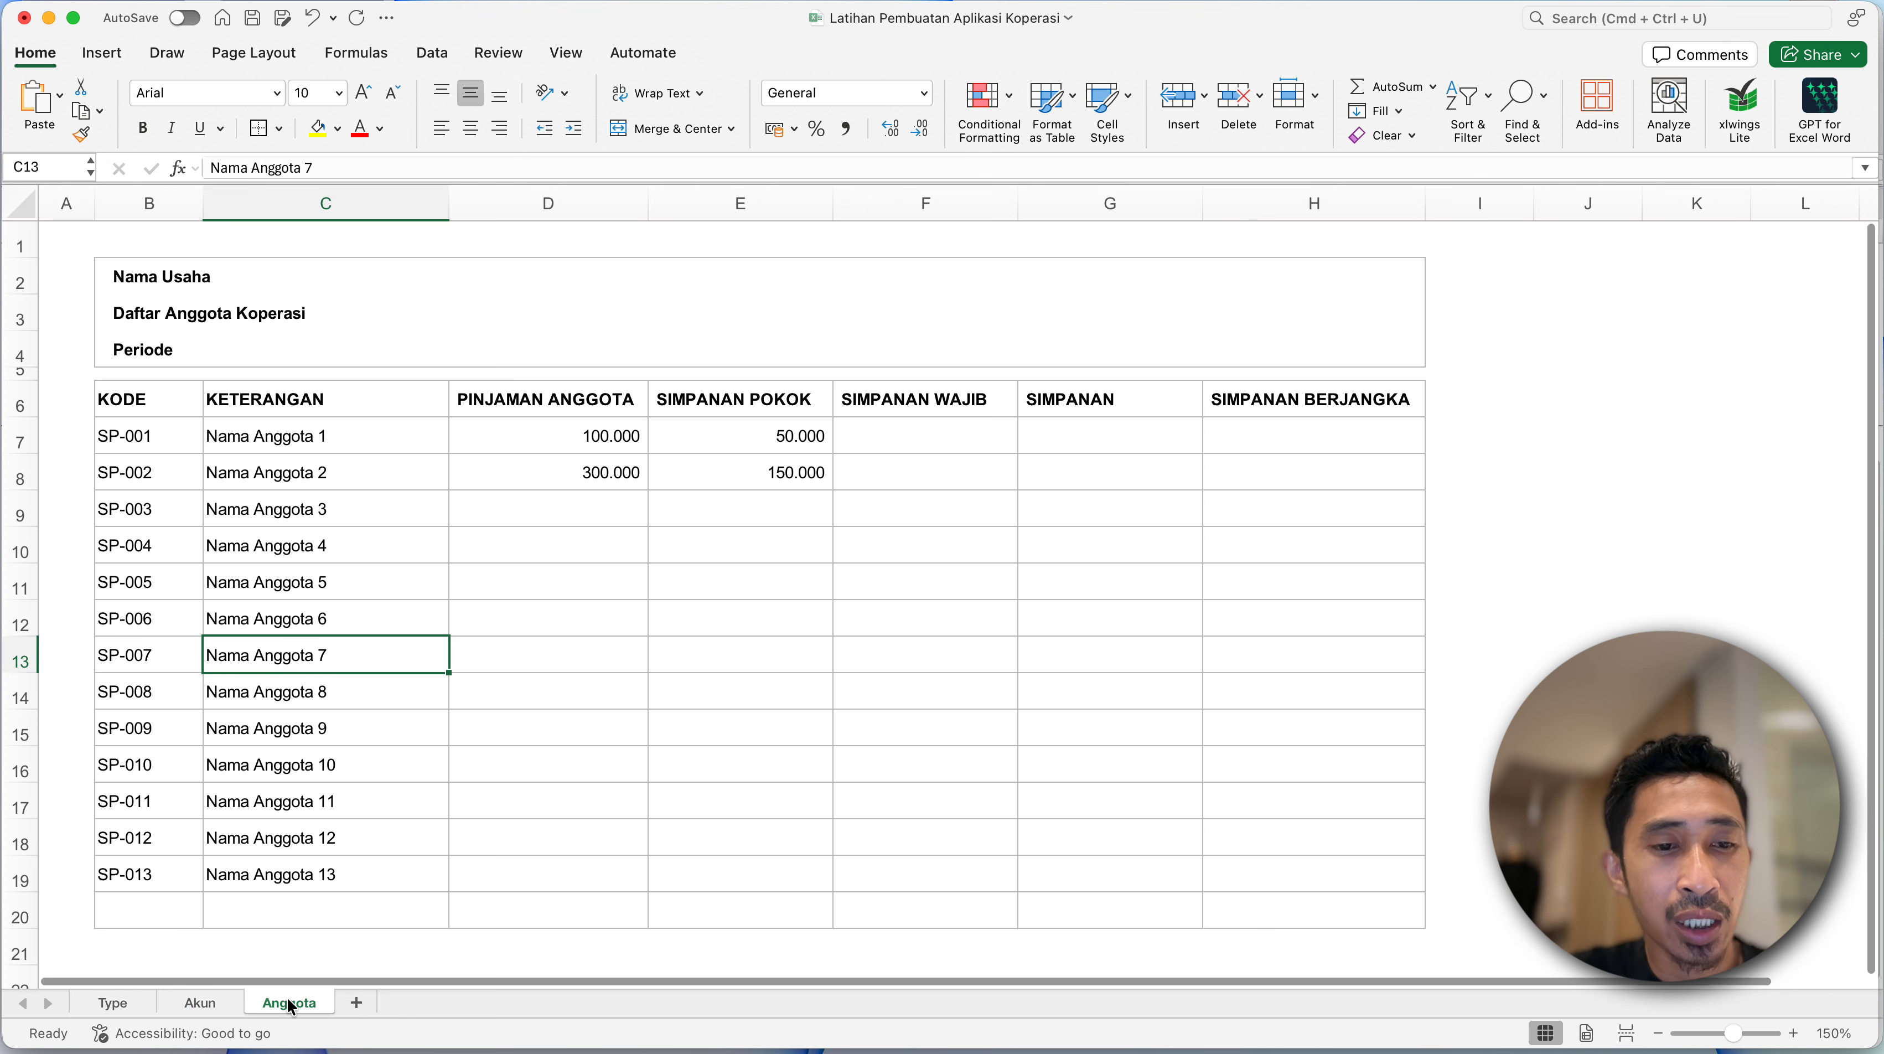
pyautogui.click(328, 683)
pyautogui.click(540, 695)
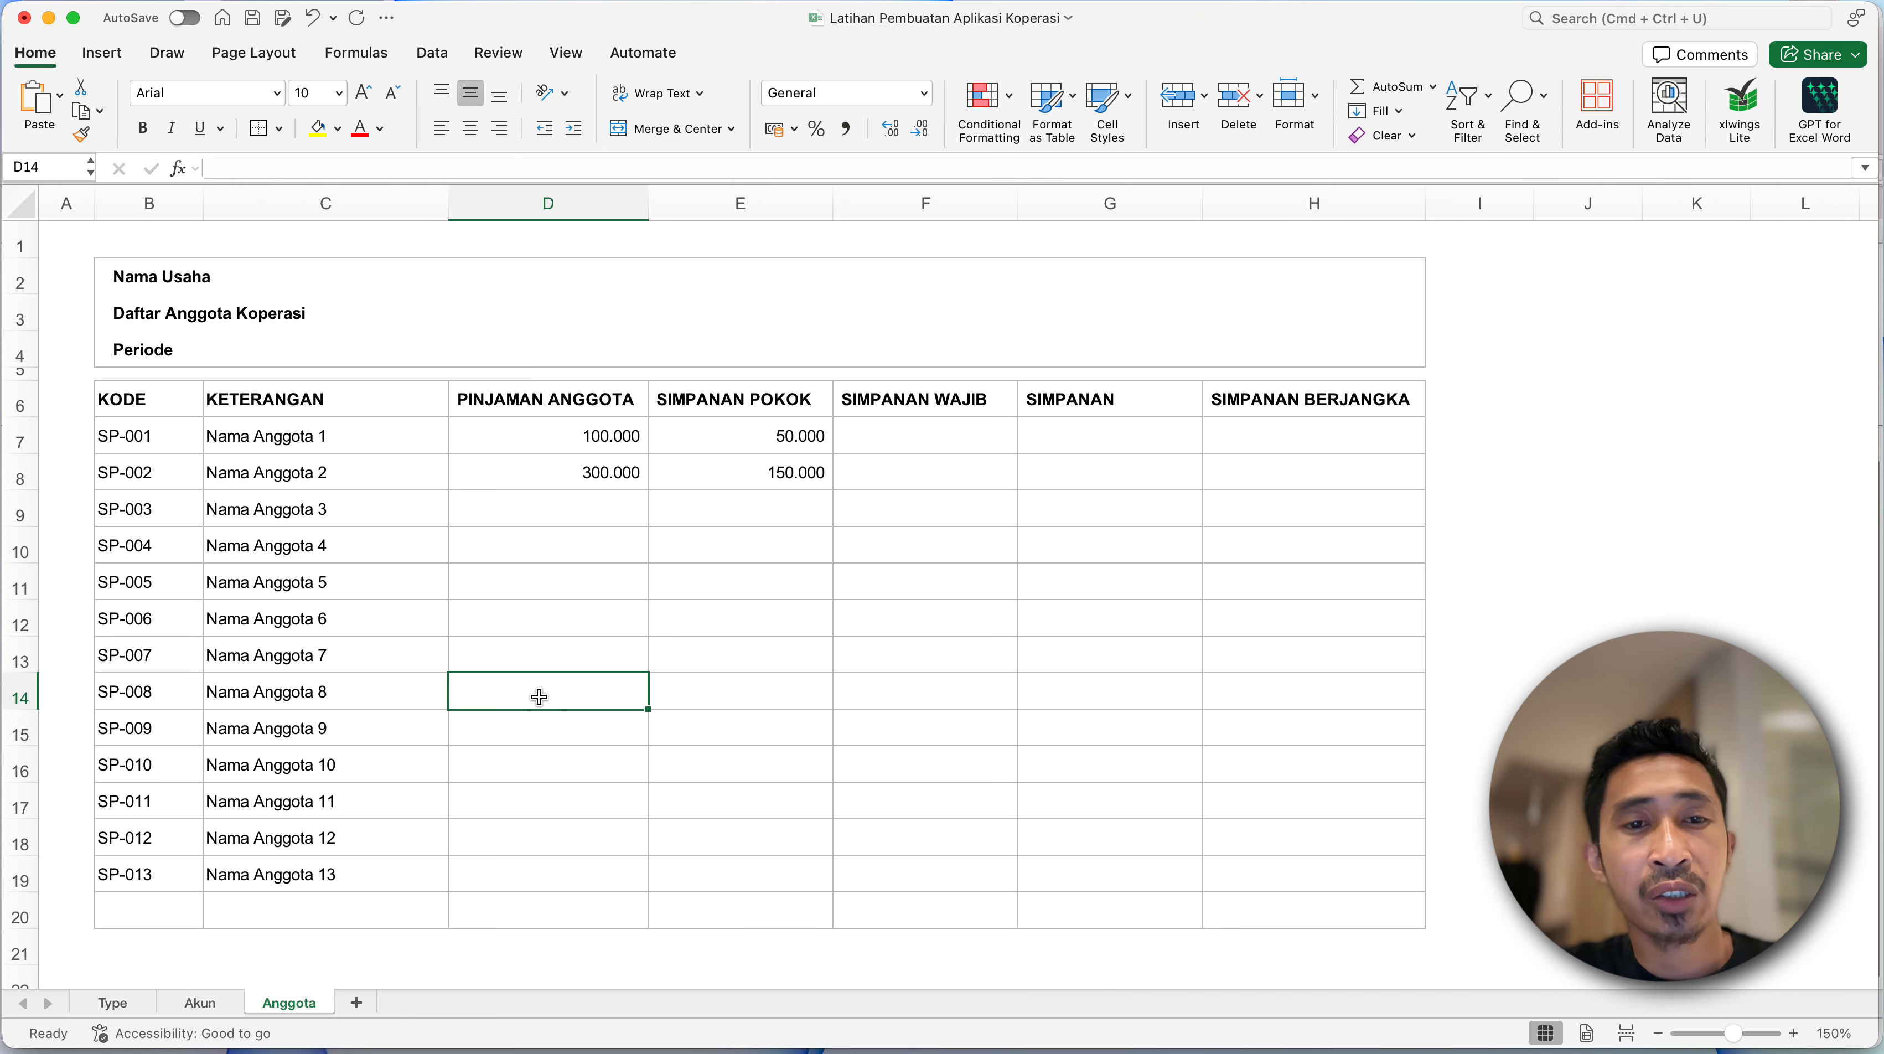
pyautogui.click(361, 720)
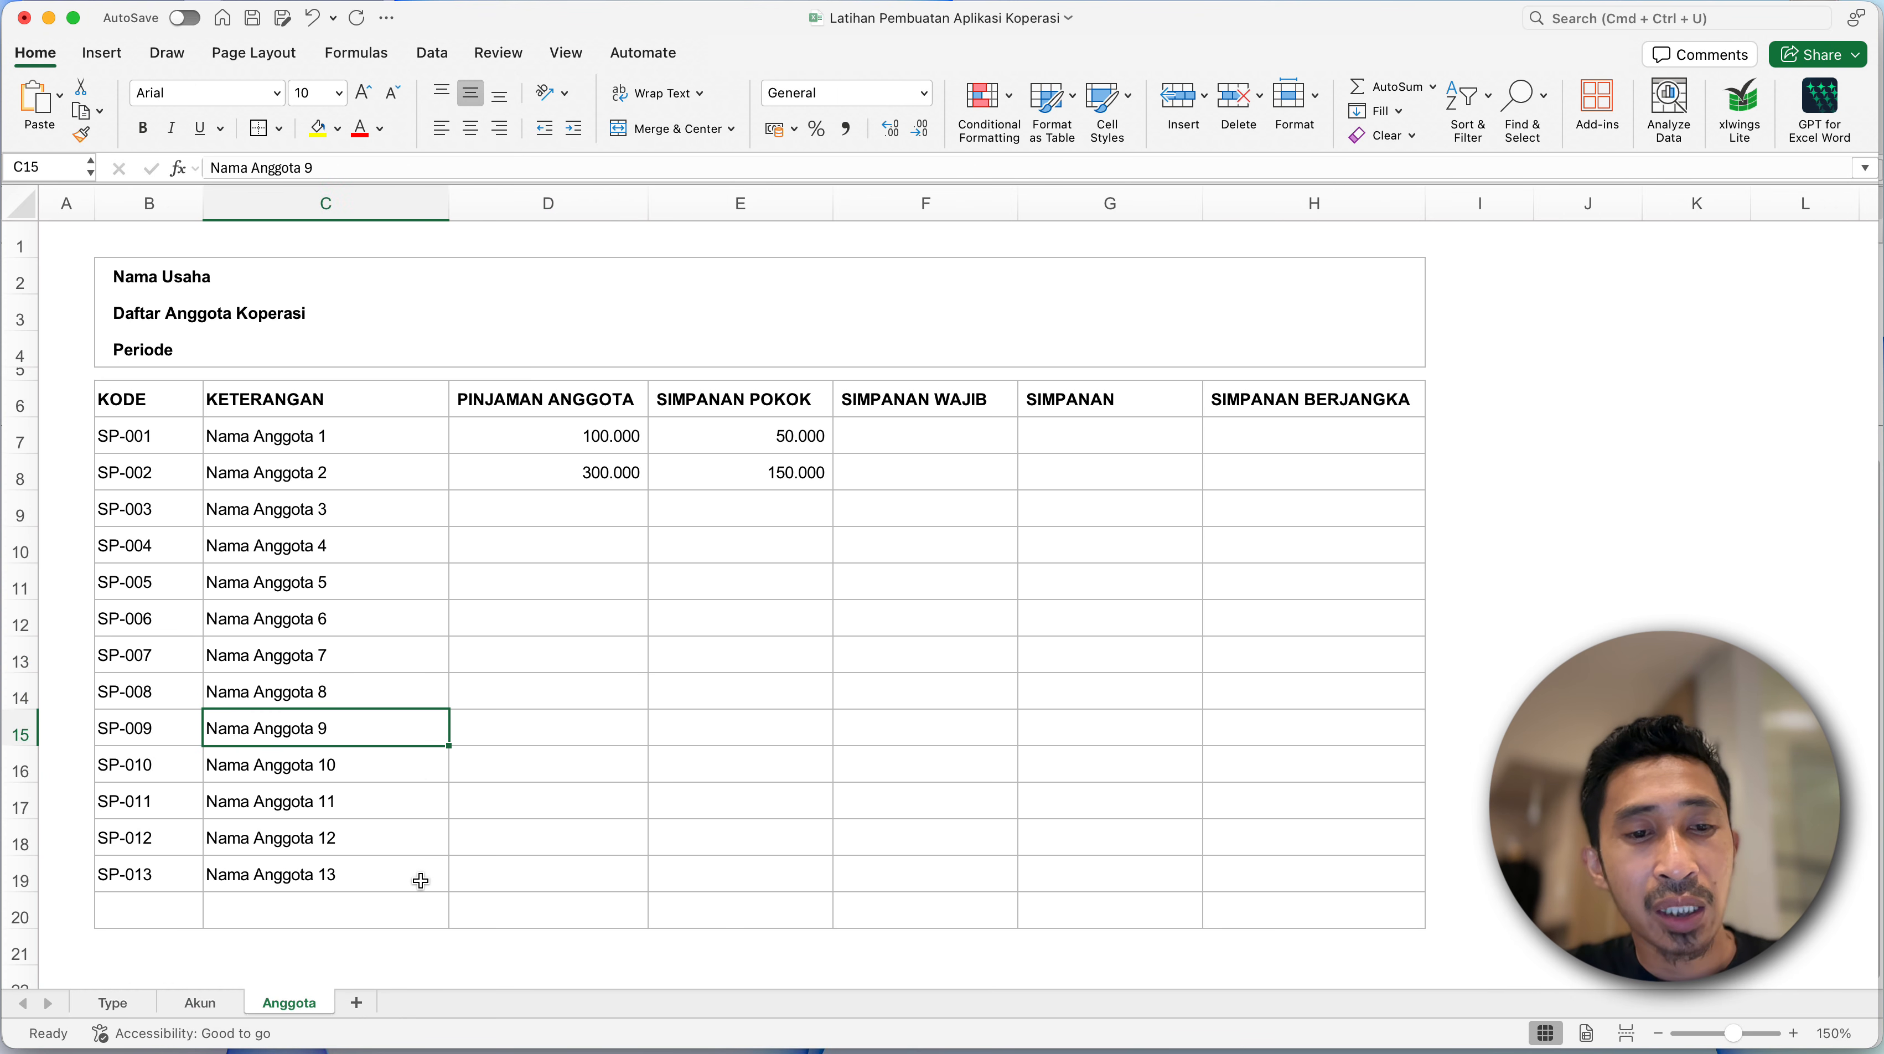
pyautogui.click(412, 906)
# - Examine the TOTAL row in the S.A.F reference workbook's ANGGOTA sheet, and return to the end of the member table in the Latihan Pembuatan Aplikasi Koperasi workbook
pyautogui.hotkey('ctrl', 'Up')
pyautogui.click(744, 763)
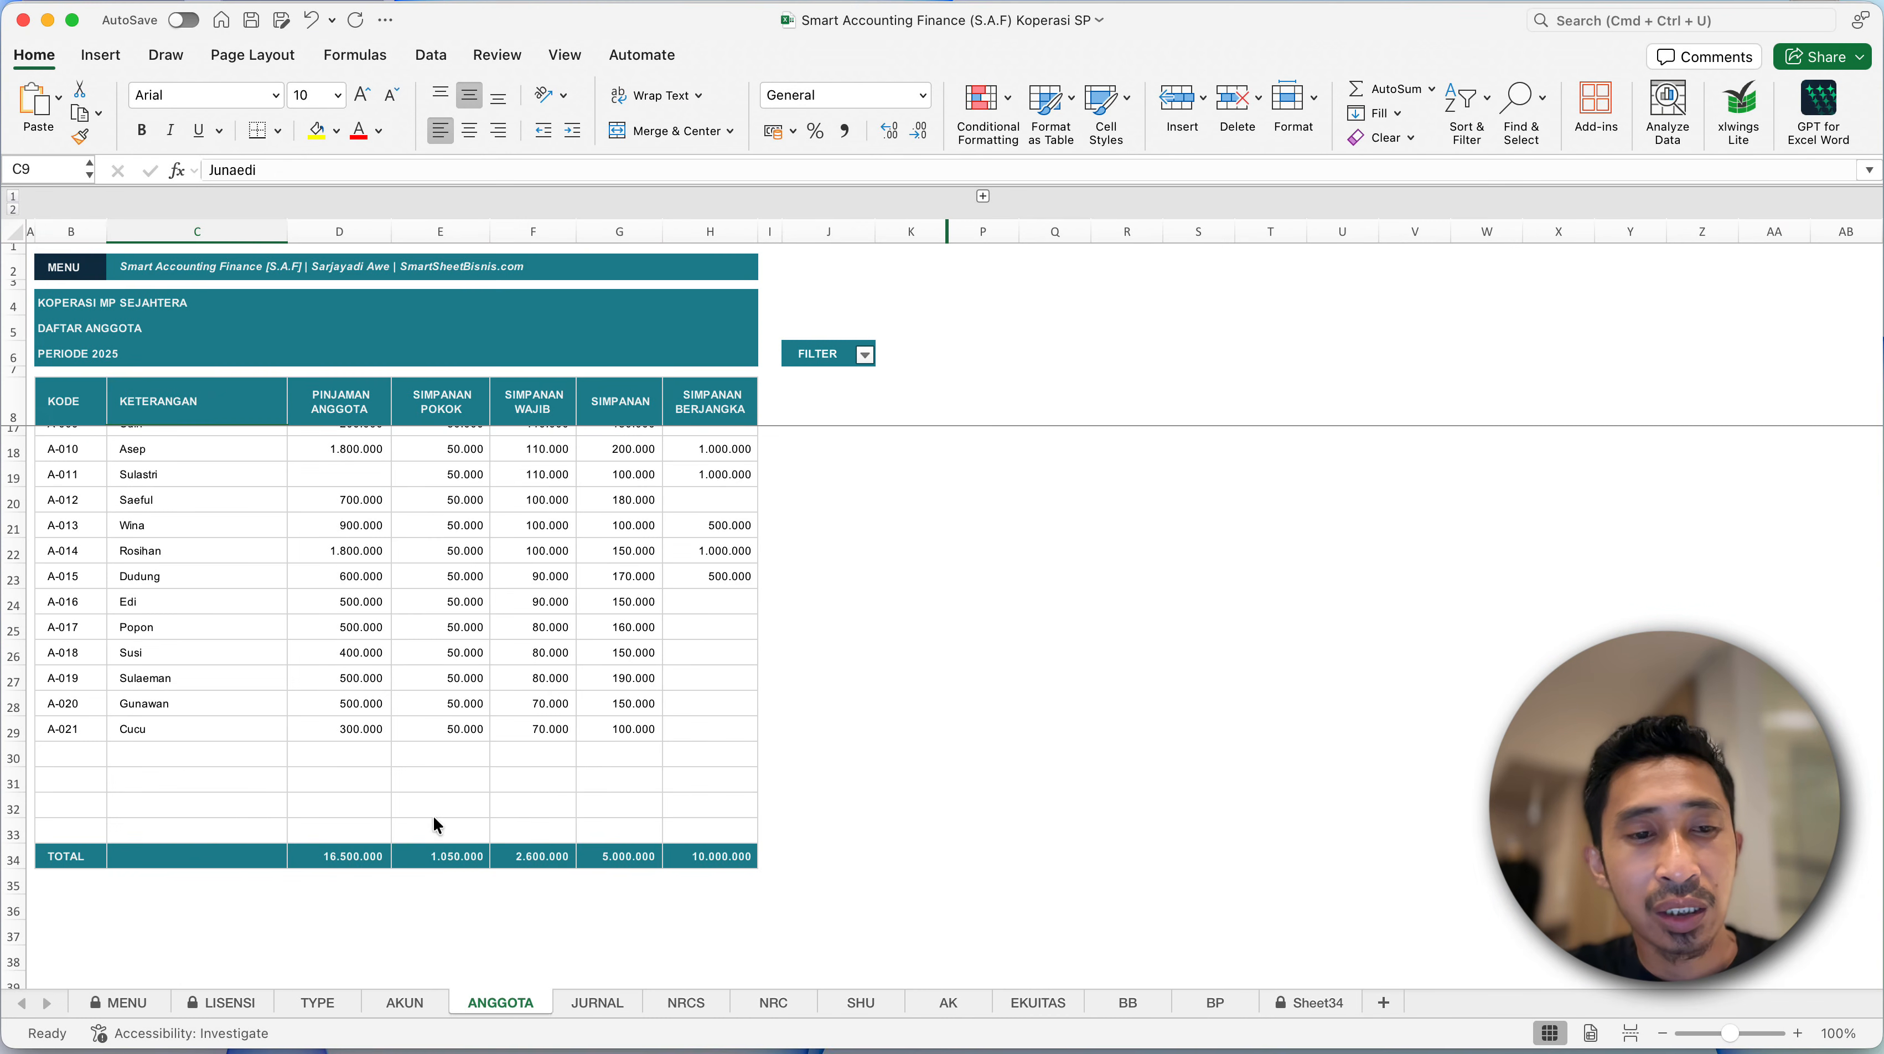
pyautogui.moveTo(61, 859); pyautogui.dragTo(437, 854)
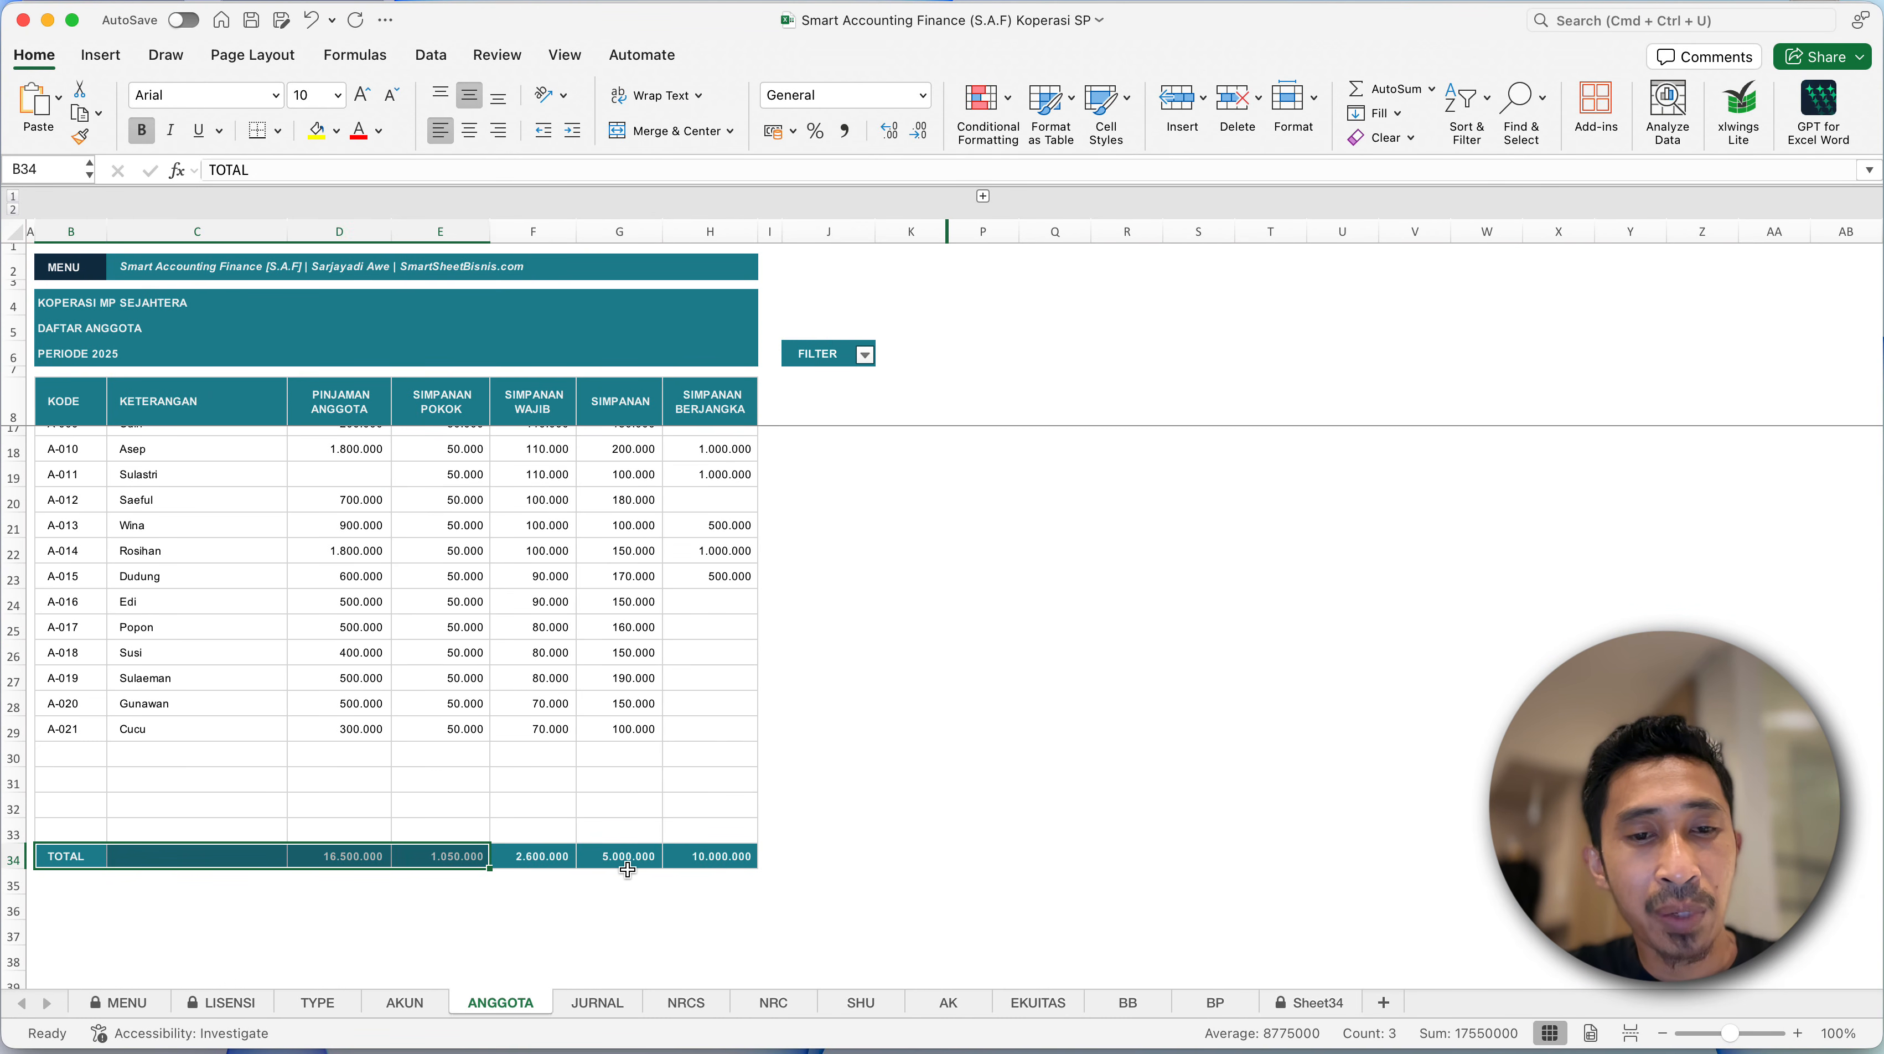
pyautogui.moveTo(628, 870); pyautogui.dragTo(723, 858)
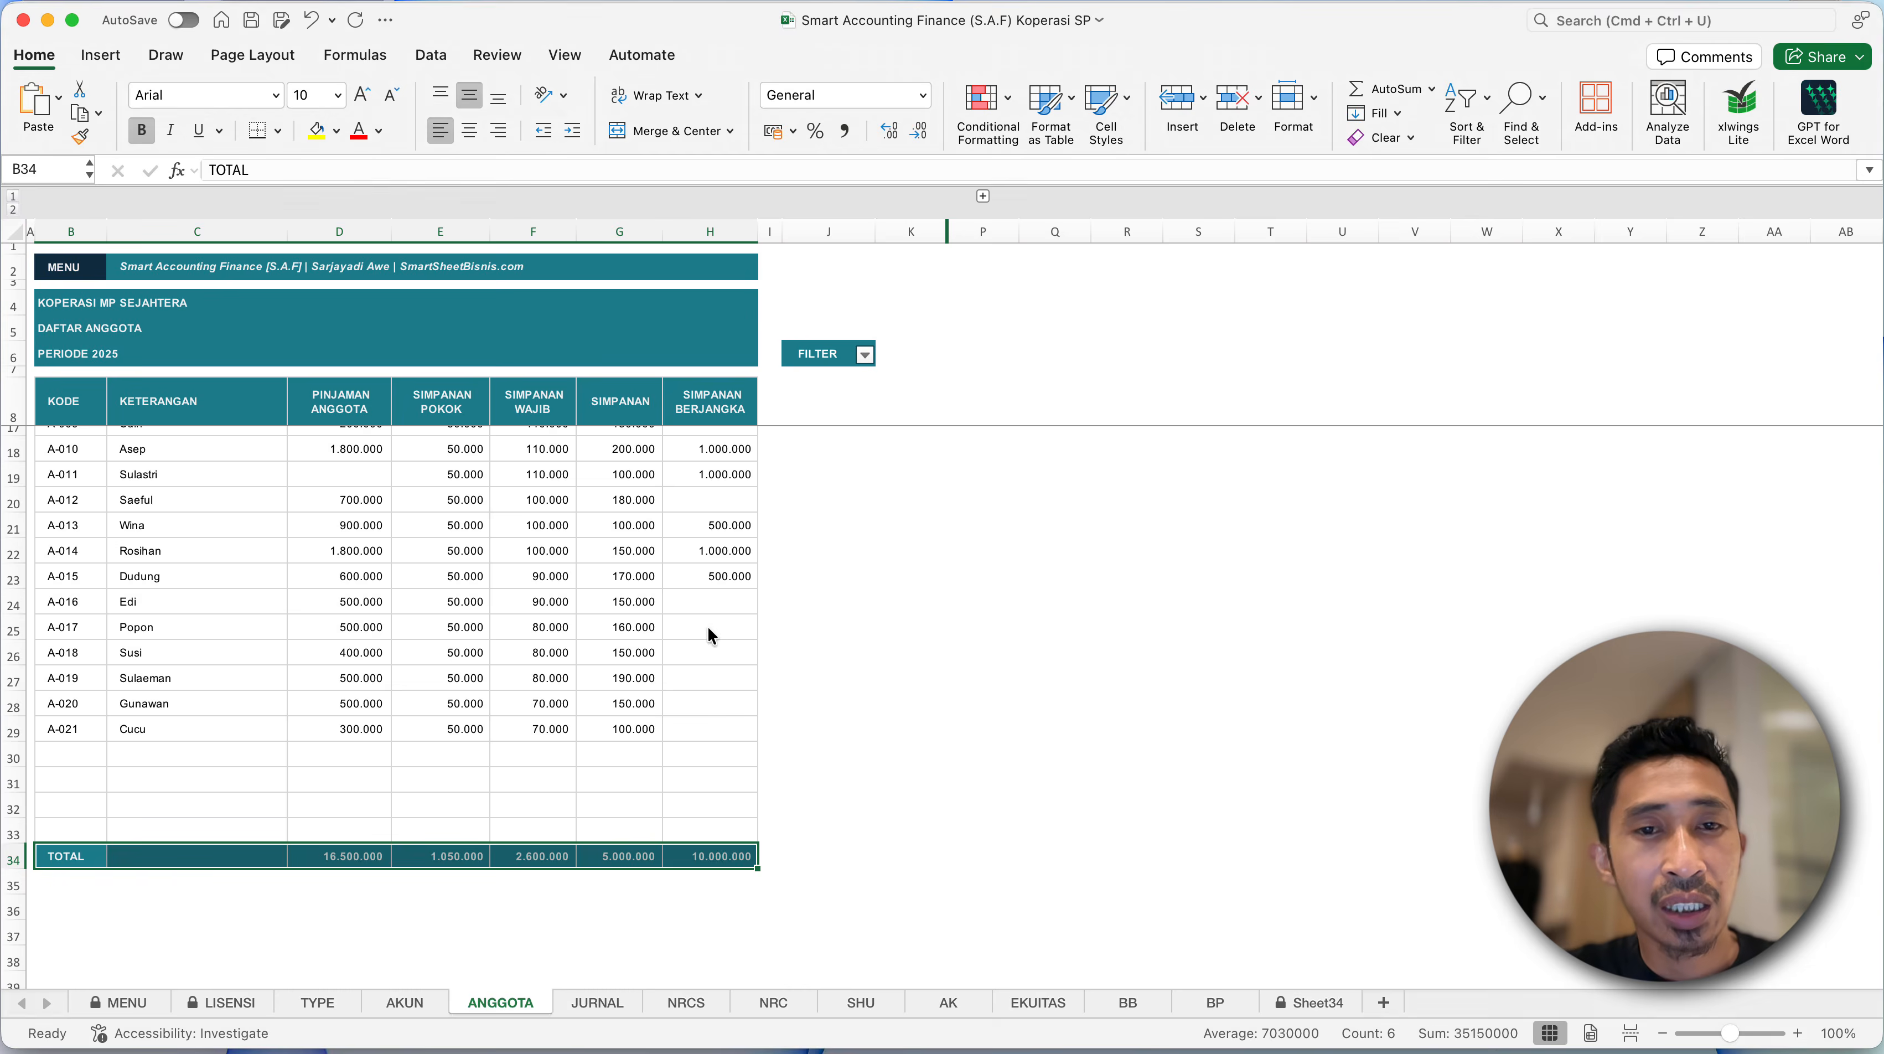
pyautogui.hotkey('ctrl', 'Up')
pyautogui.click(517, 455)
pyautogui.scroll(-3, 551, 471)
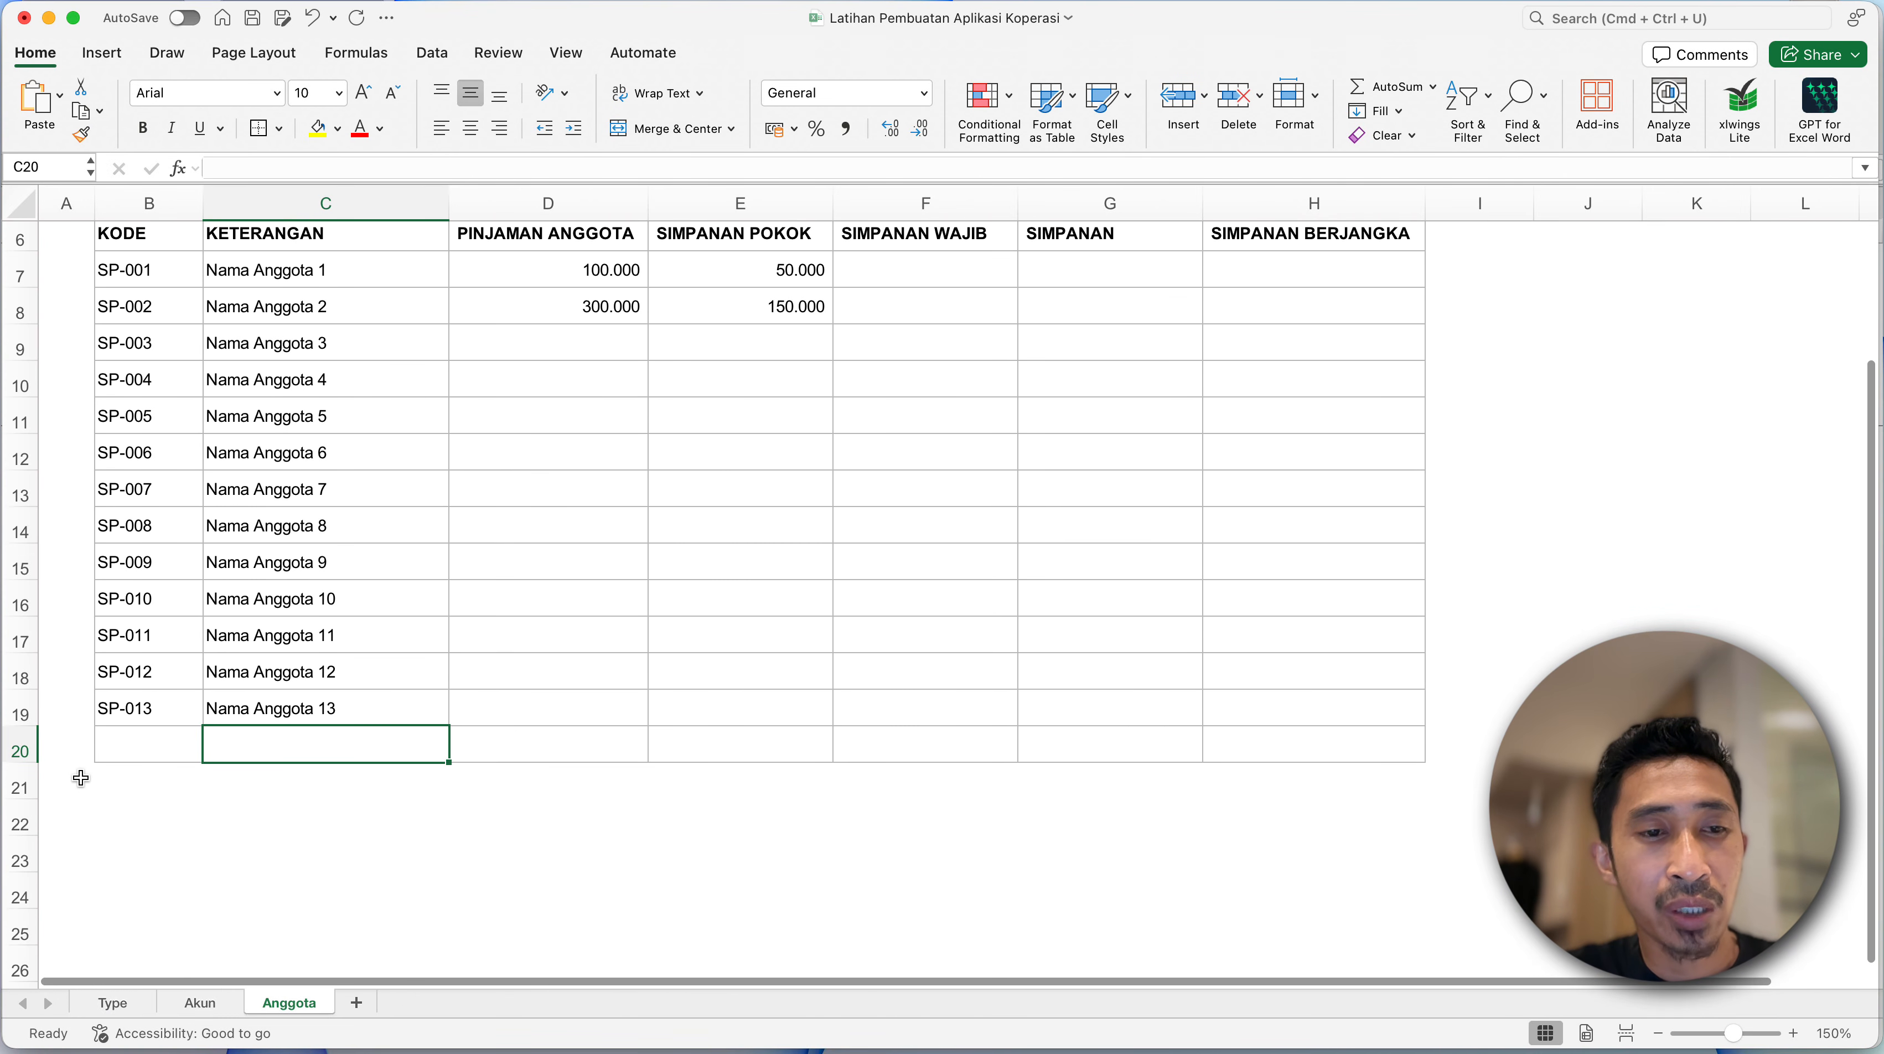
# - Apply borders to every cell in B21:H21, the new row at the end of the member table
pyautogui.click(124, 776)
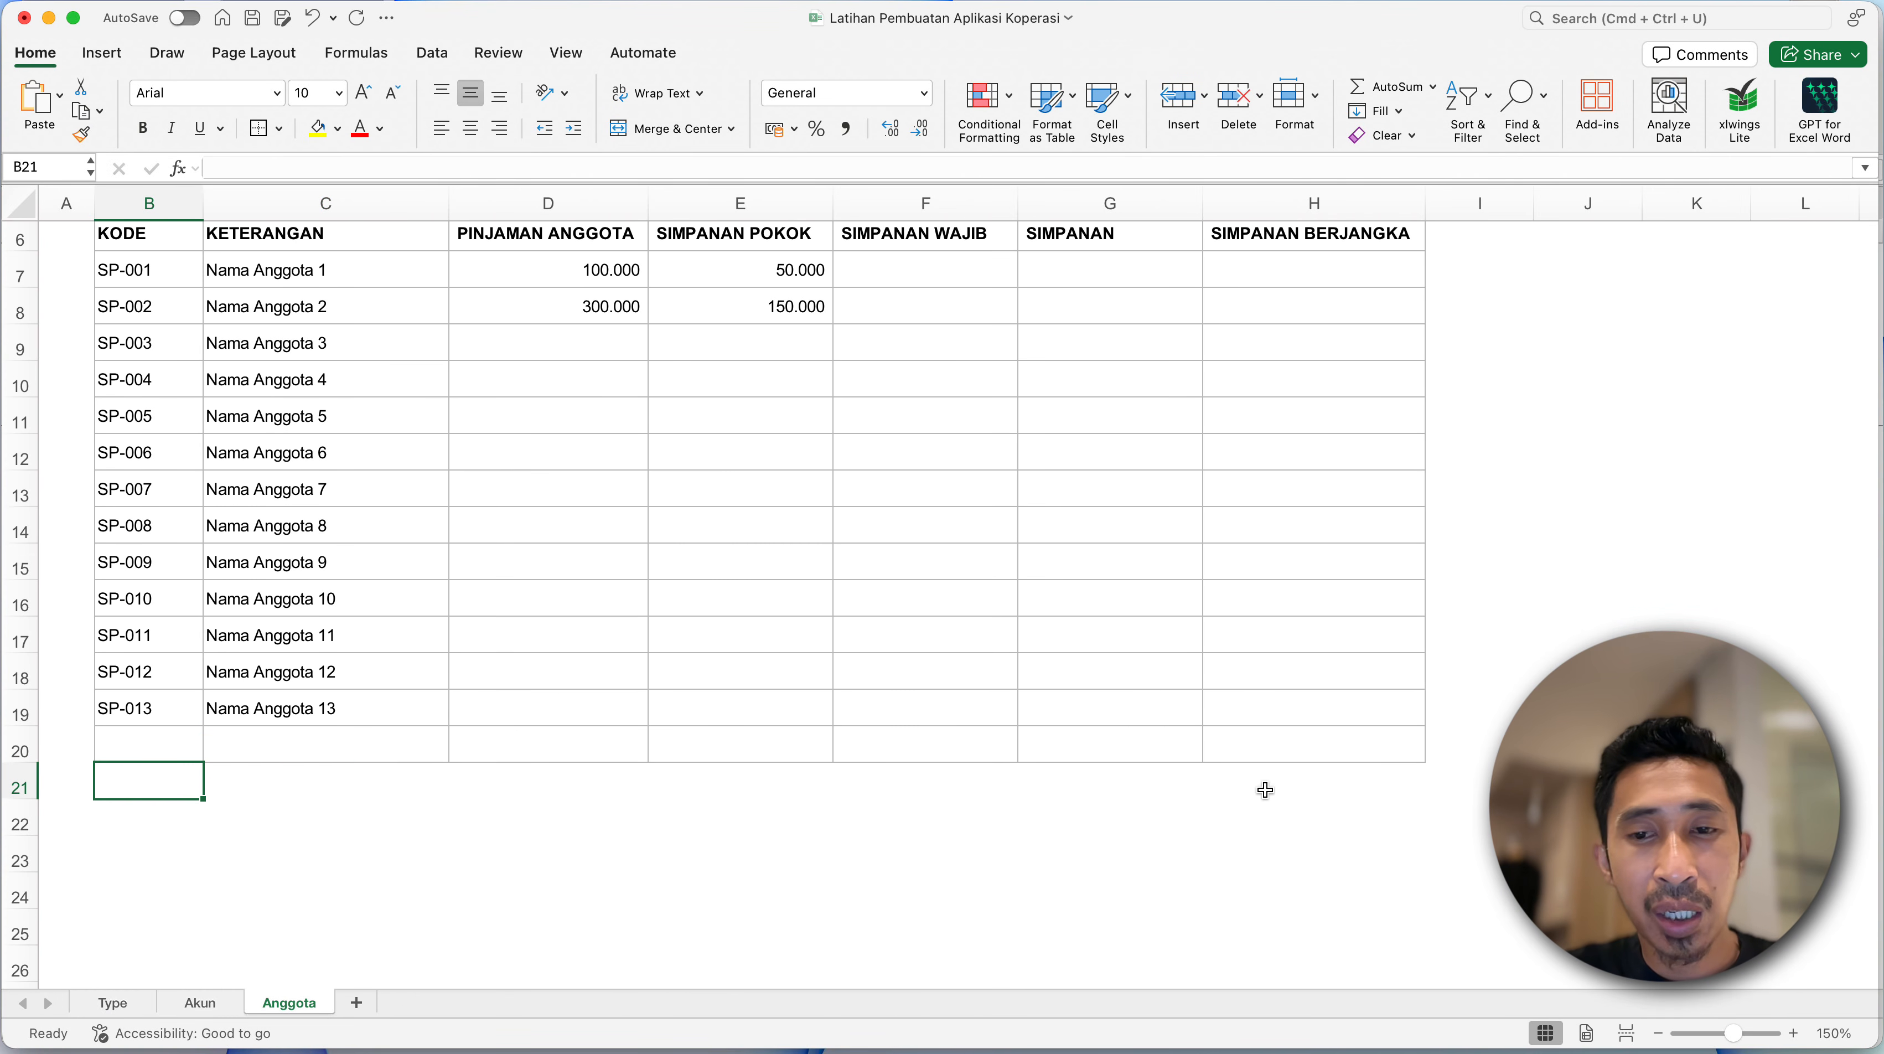
pyautogui.keyDown('shift'); pyautogui.click(1321, 784); pyautogui.keyUp('shift')
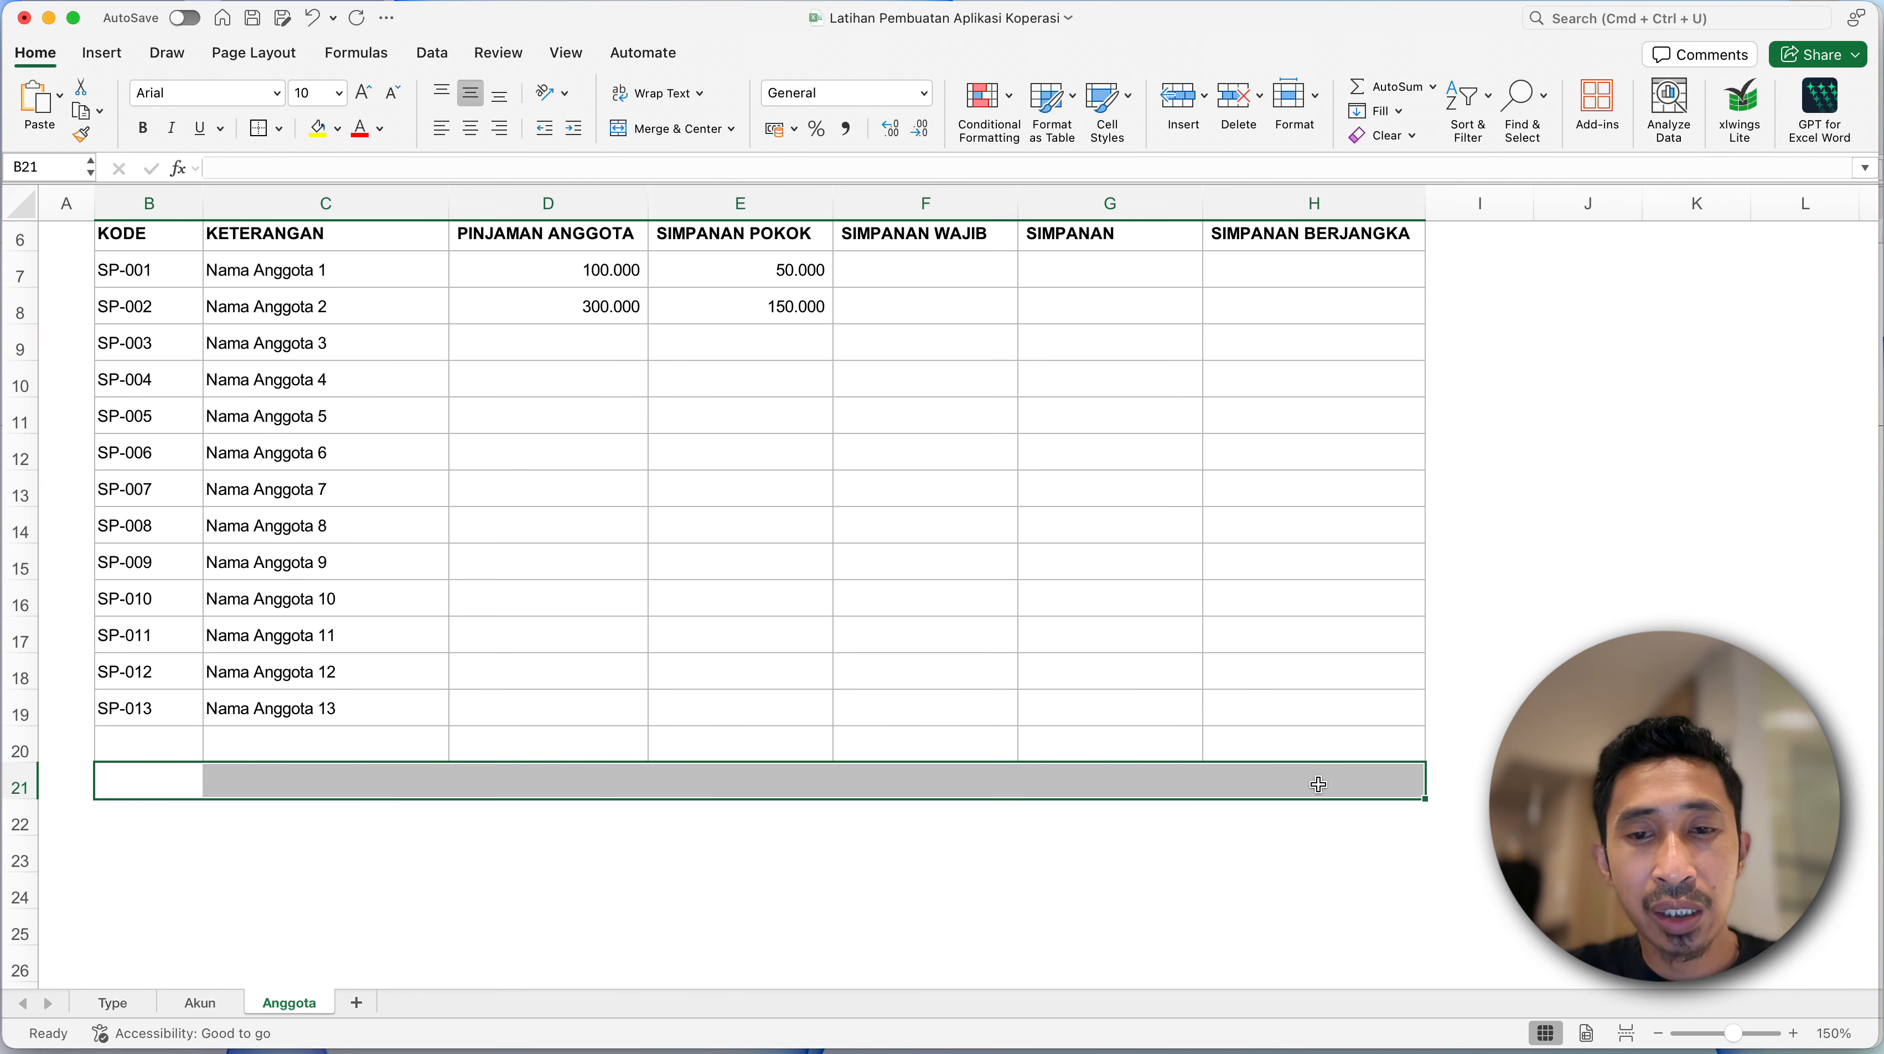
pyautogui.click(280, 128)
pyautogui.click(313, 338)
pyautogui.click(236, 785)
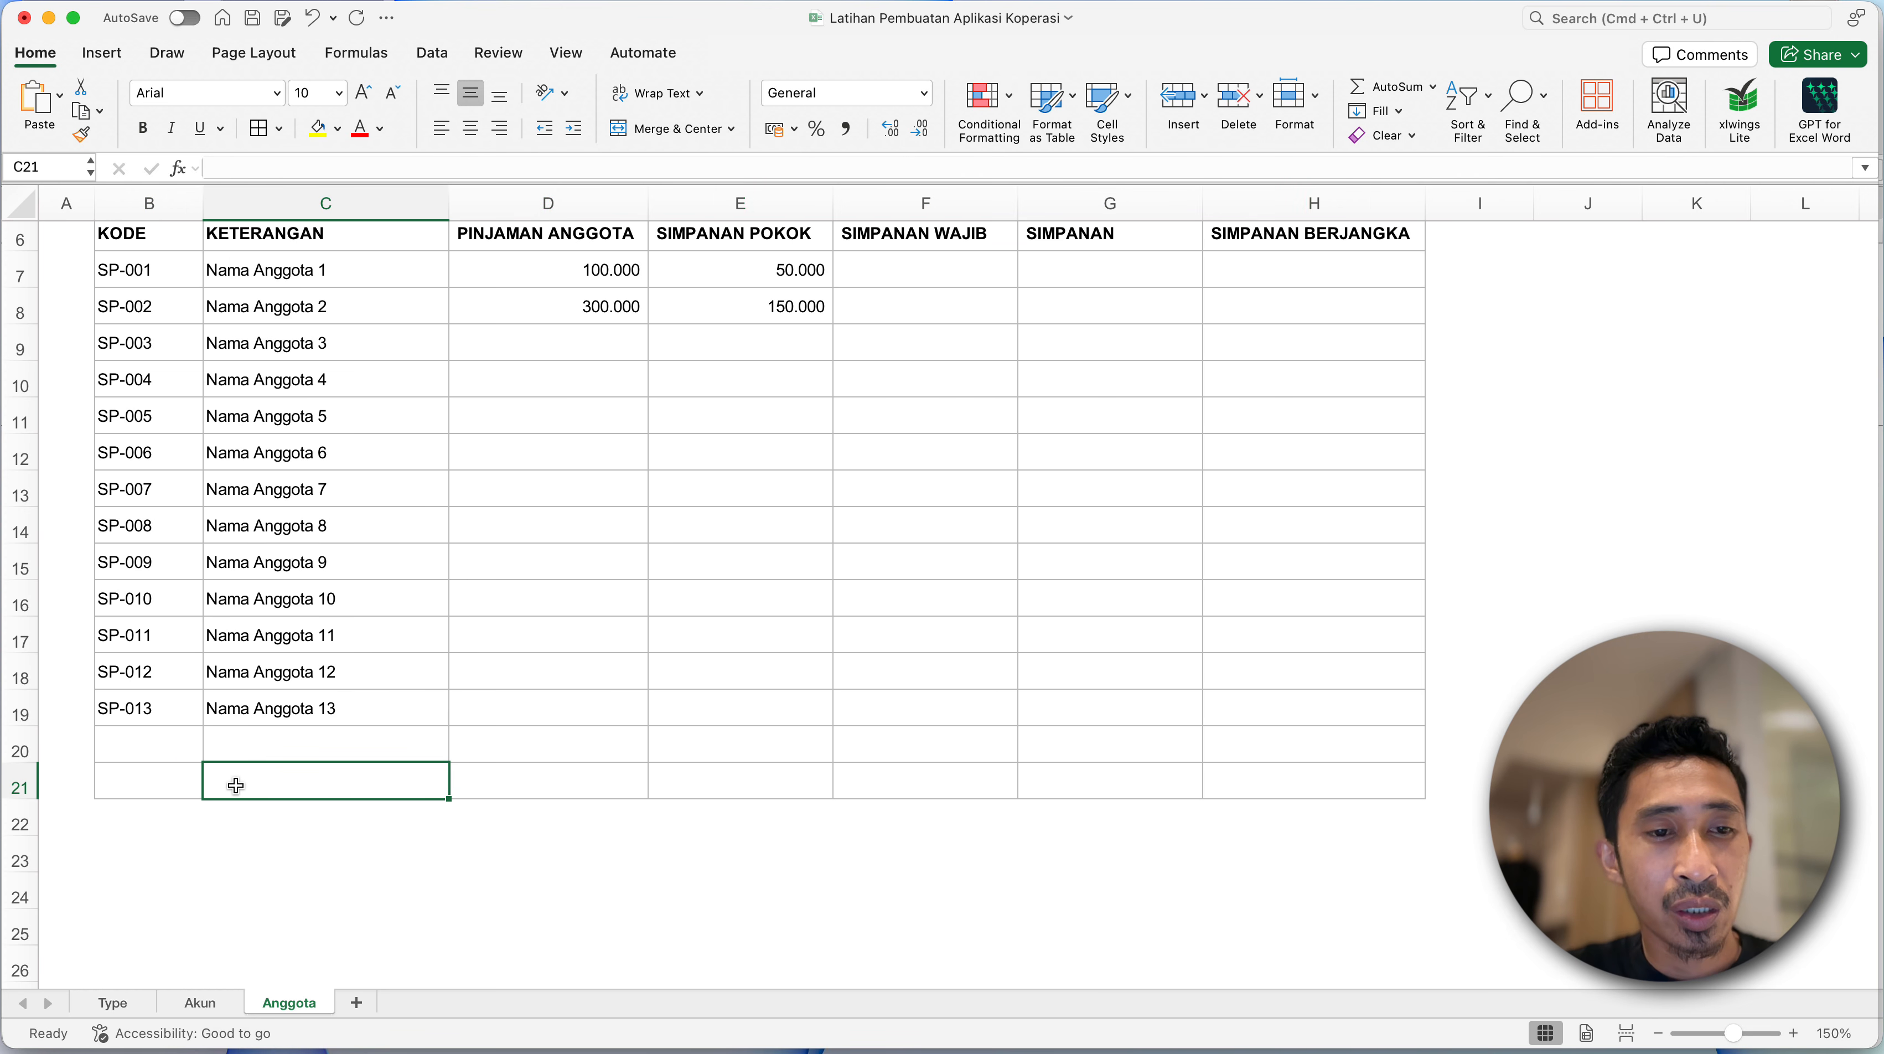
# - Enter the label Total in cell B21 and make it bold
pyautogui.click(157, 776)
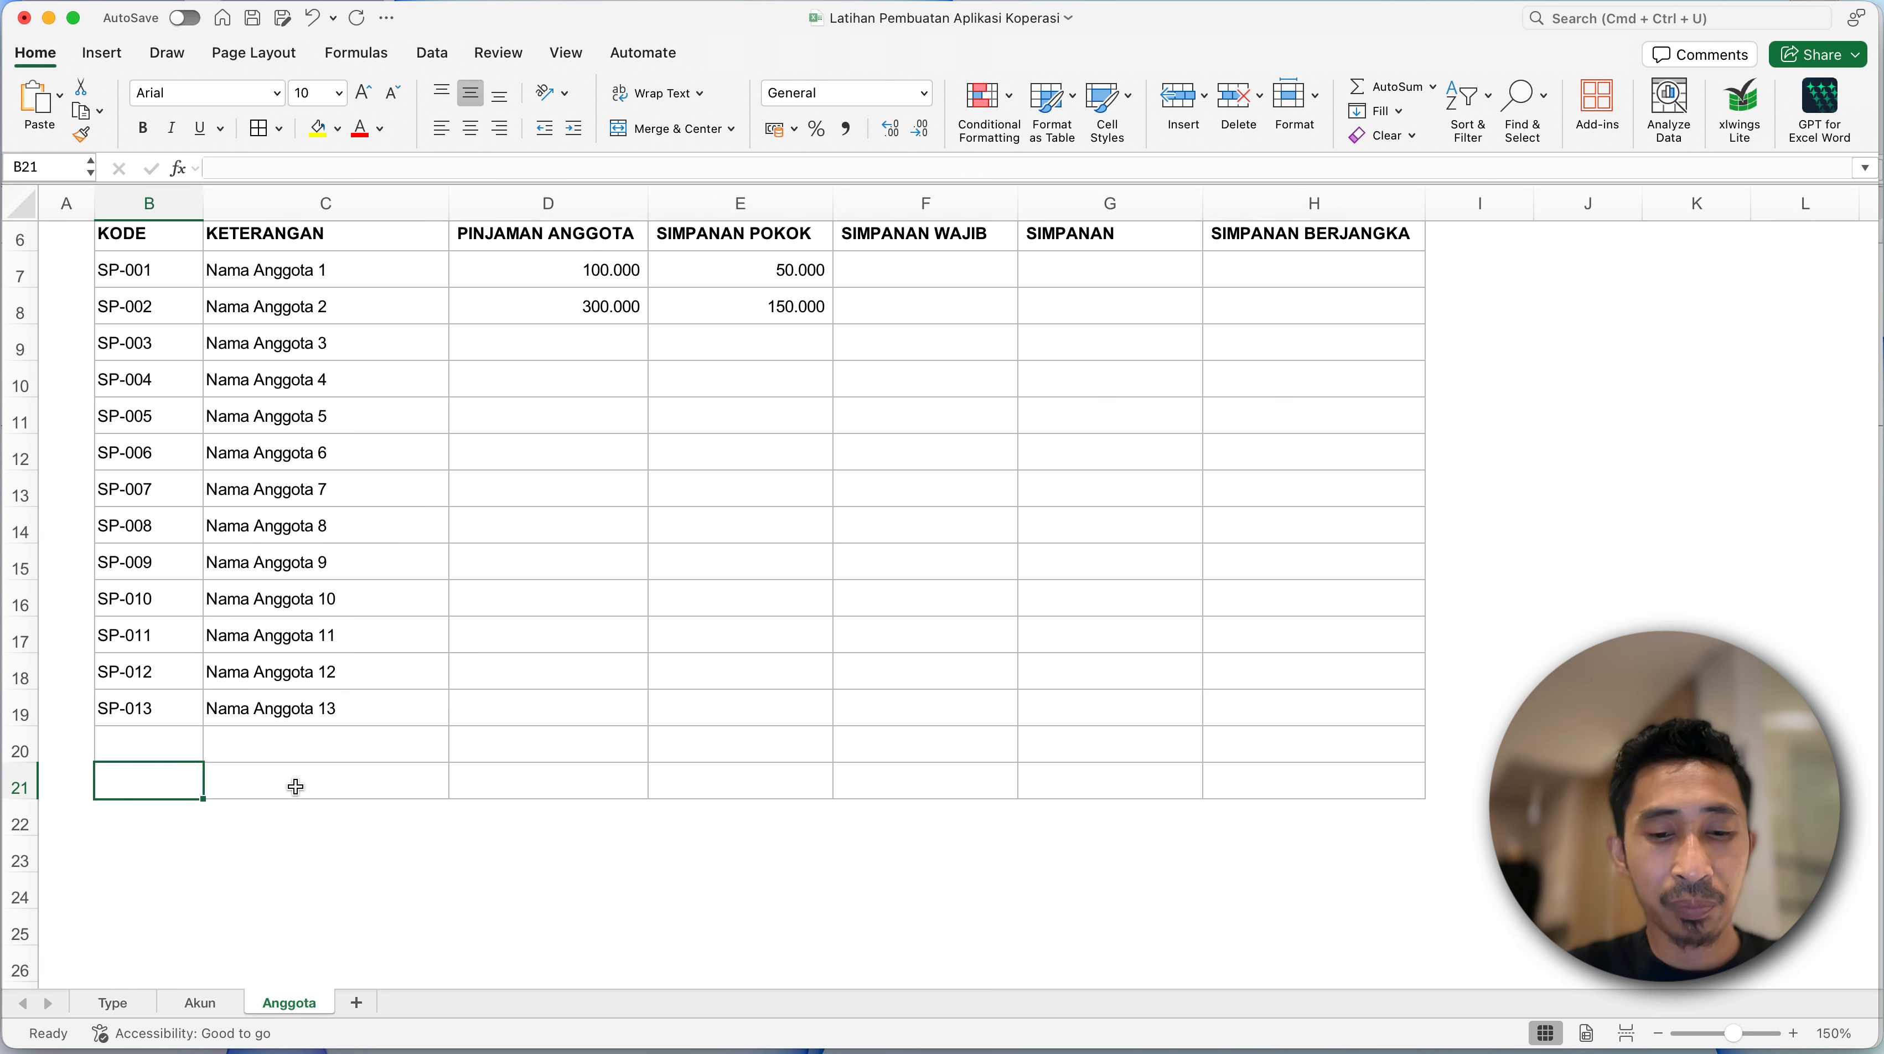
pyautogui.write('Total')
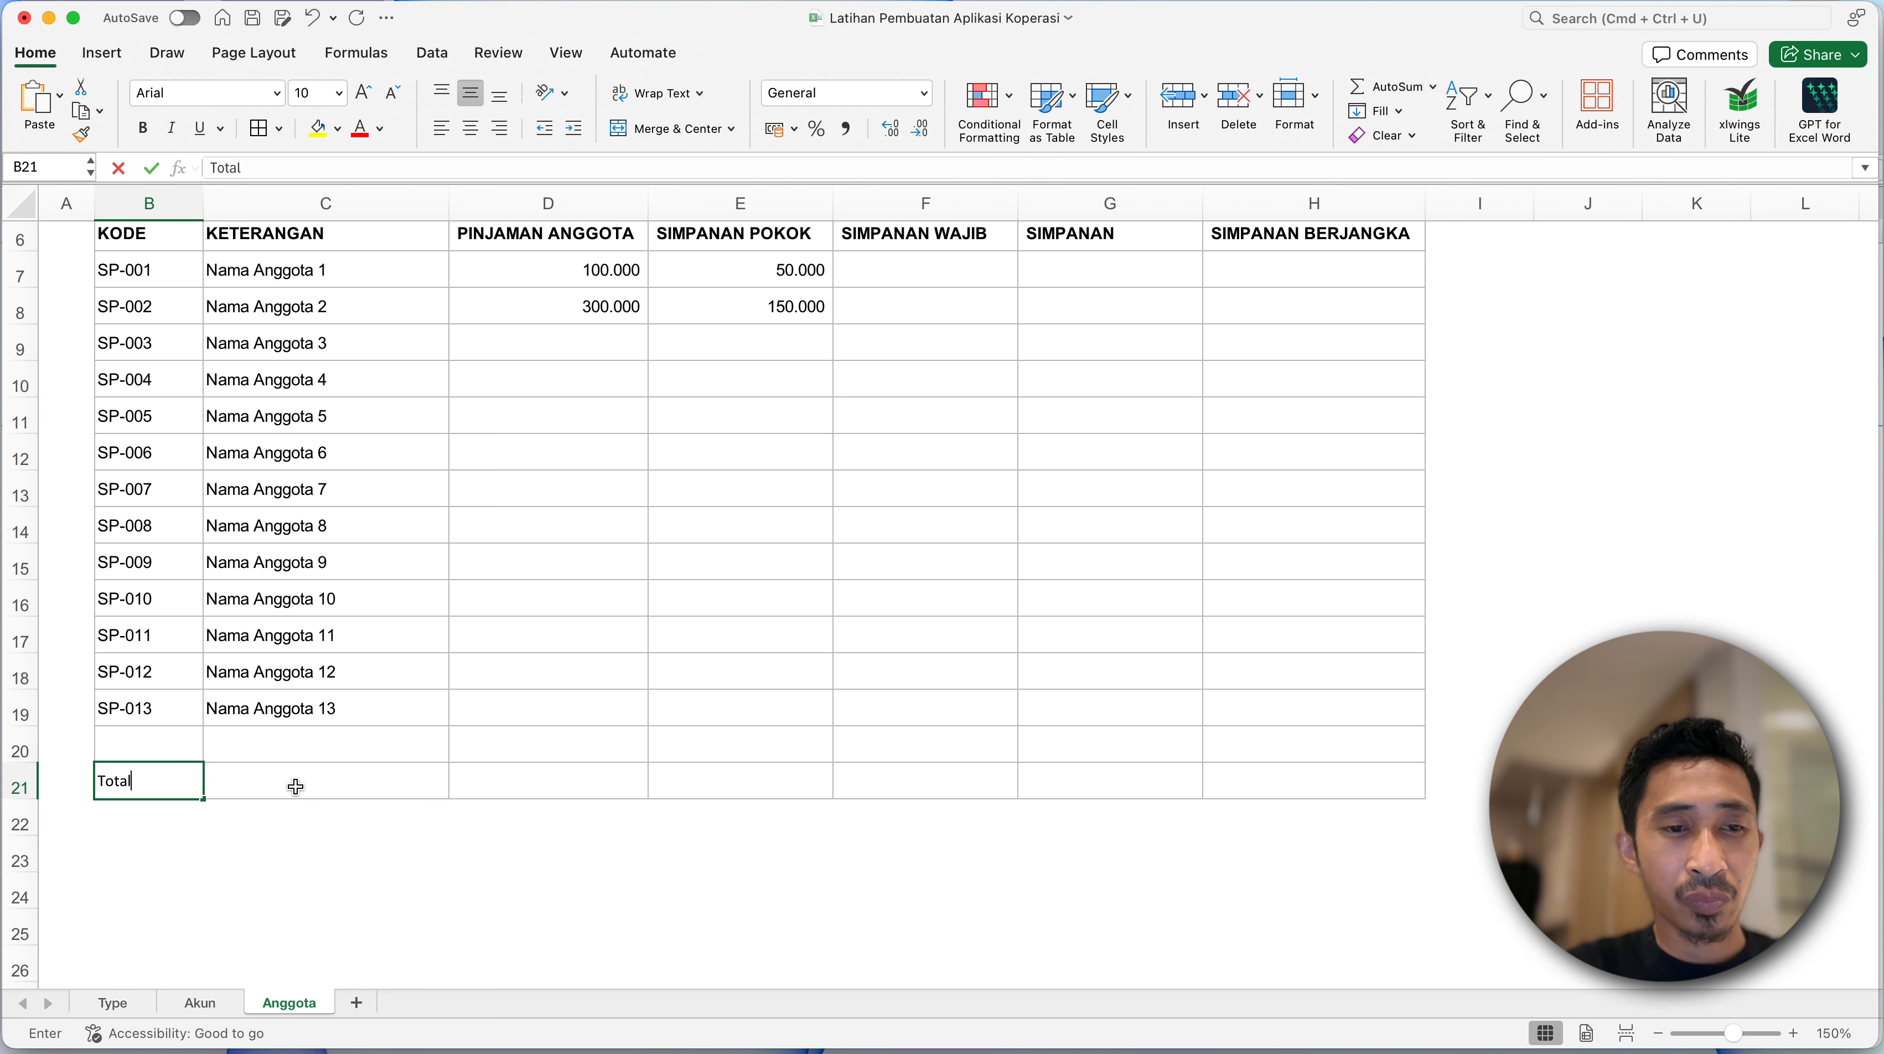
pyautogui.press('Return')
pyautogui.press('Up')
pyautogui.press('super+b')
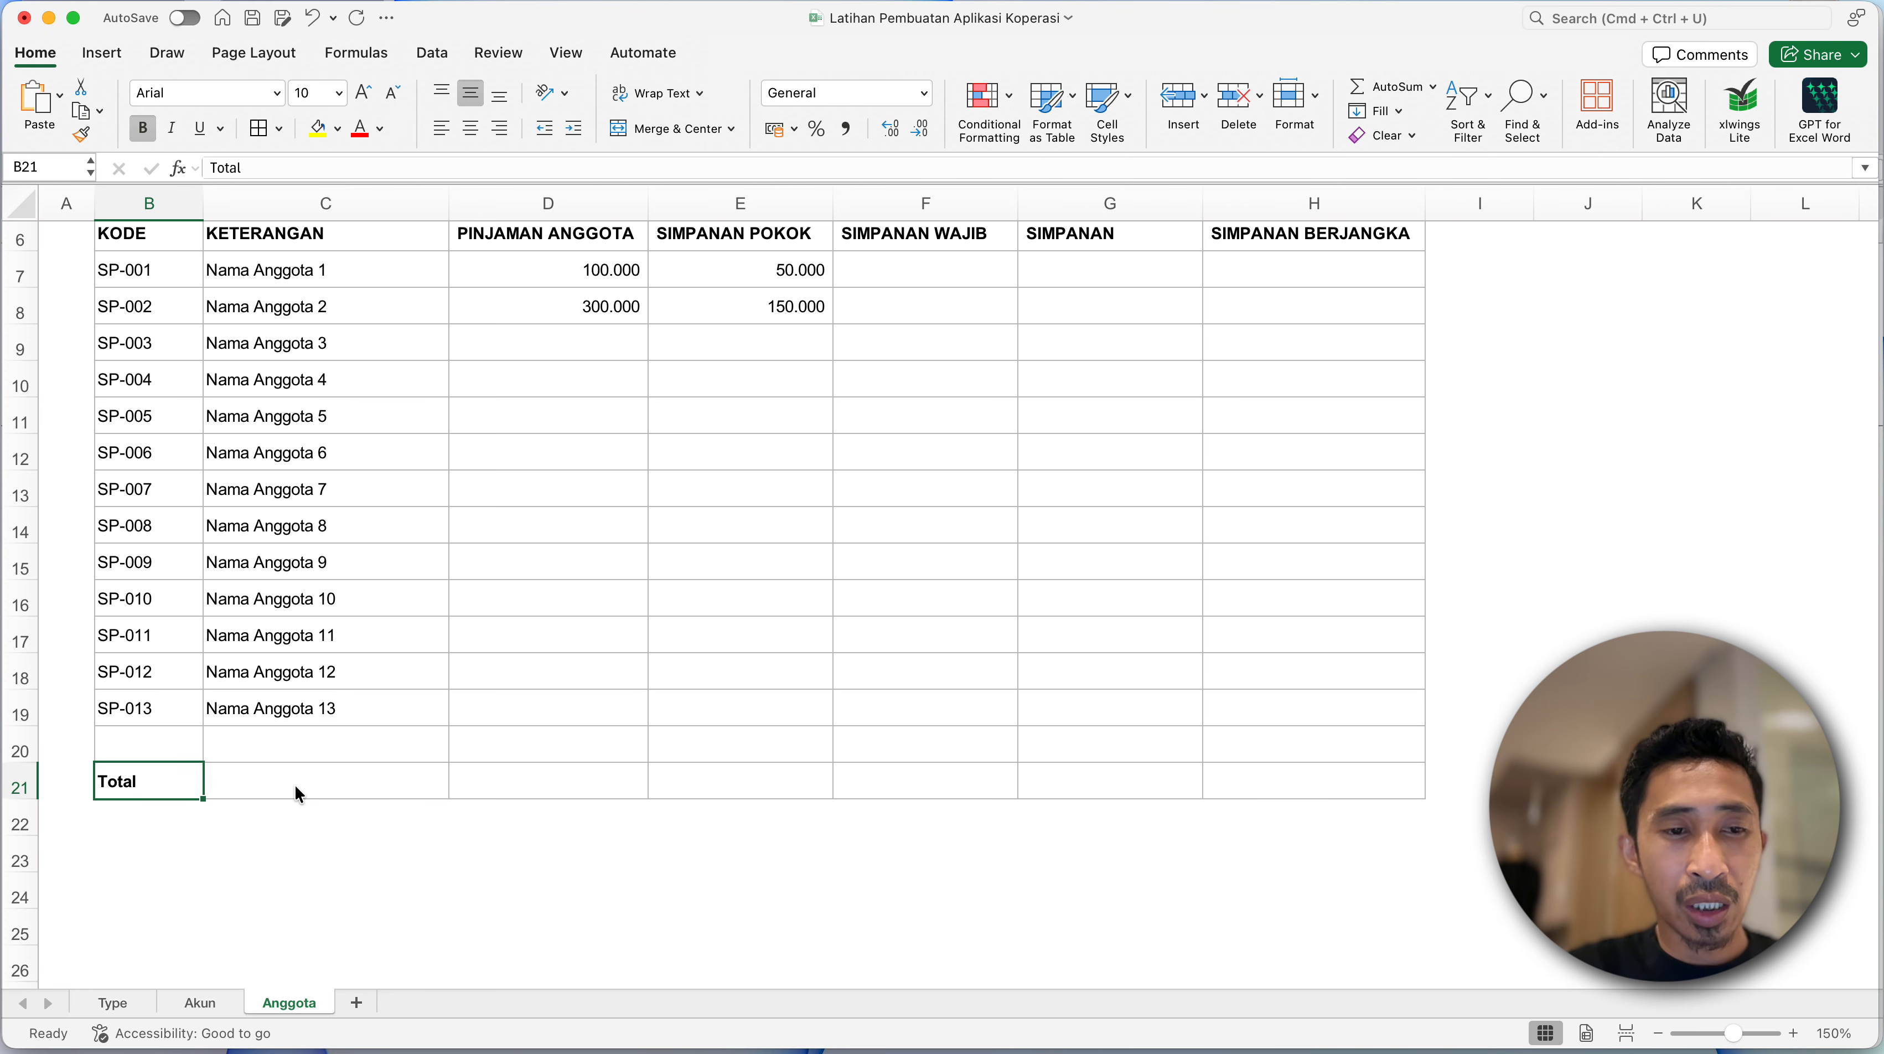
# - Begin a counting formula in C21, in the KETERANGAN column of the Total row
pyautogui.click(294, 783)
pyautogui.write('=')
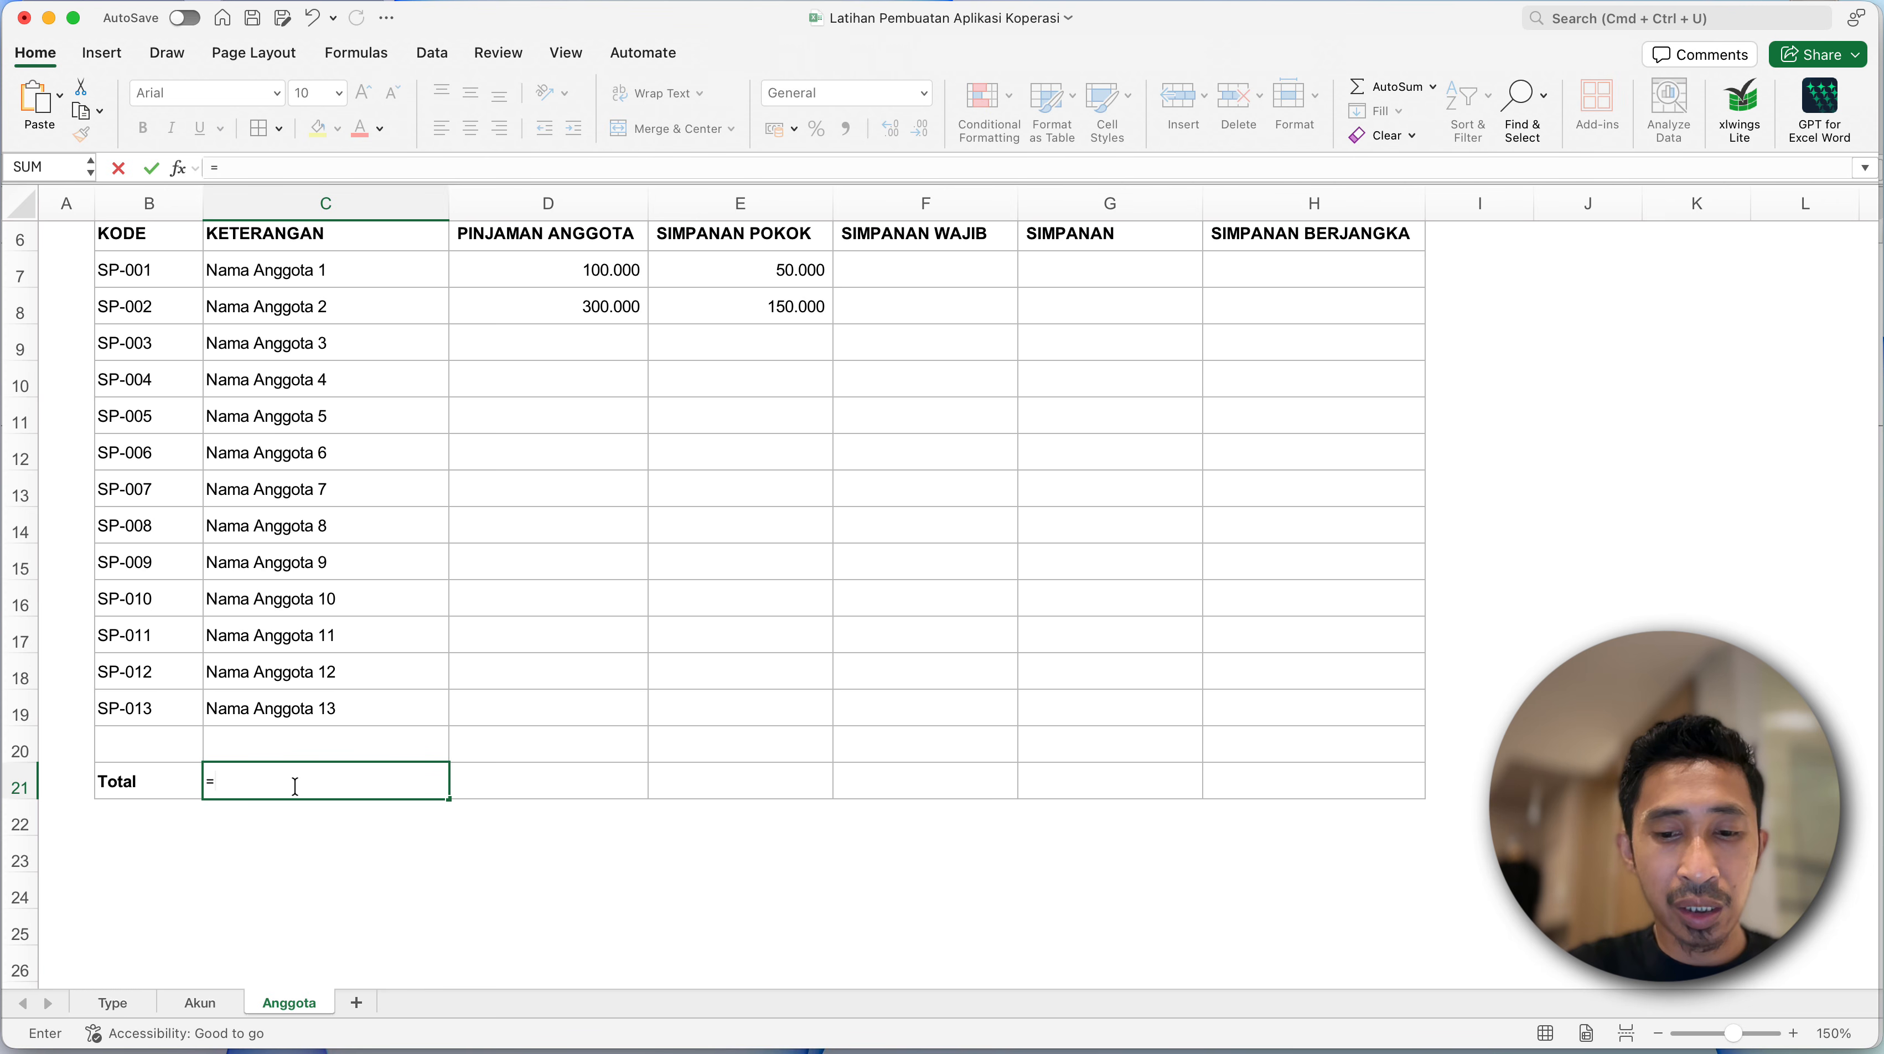
pyautogui.write('coun')
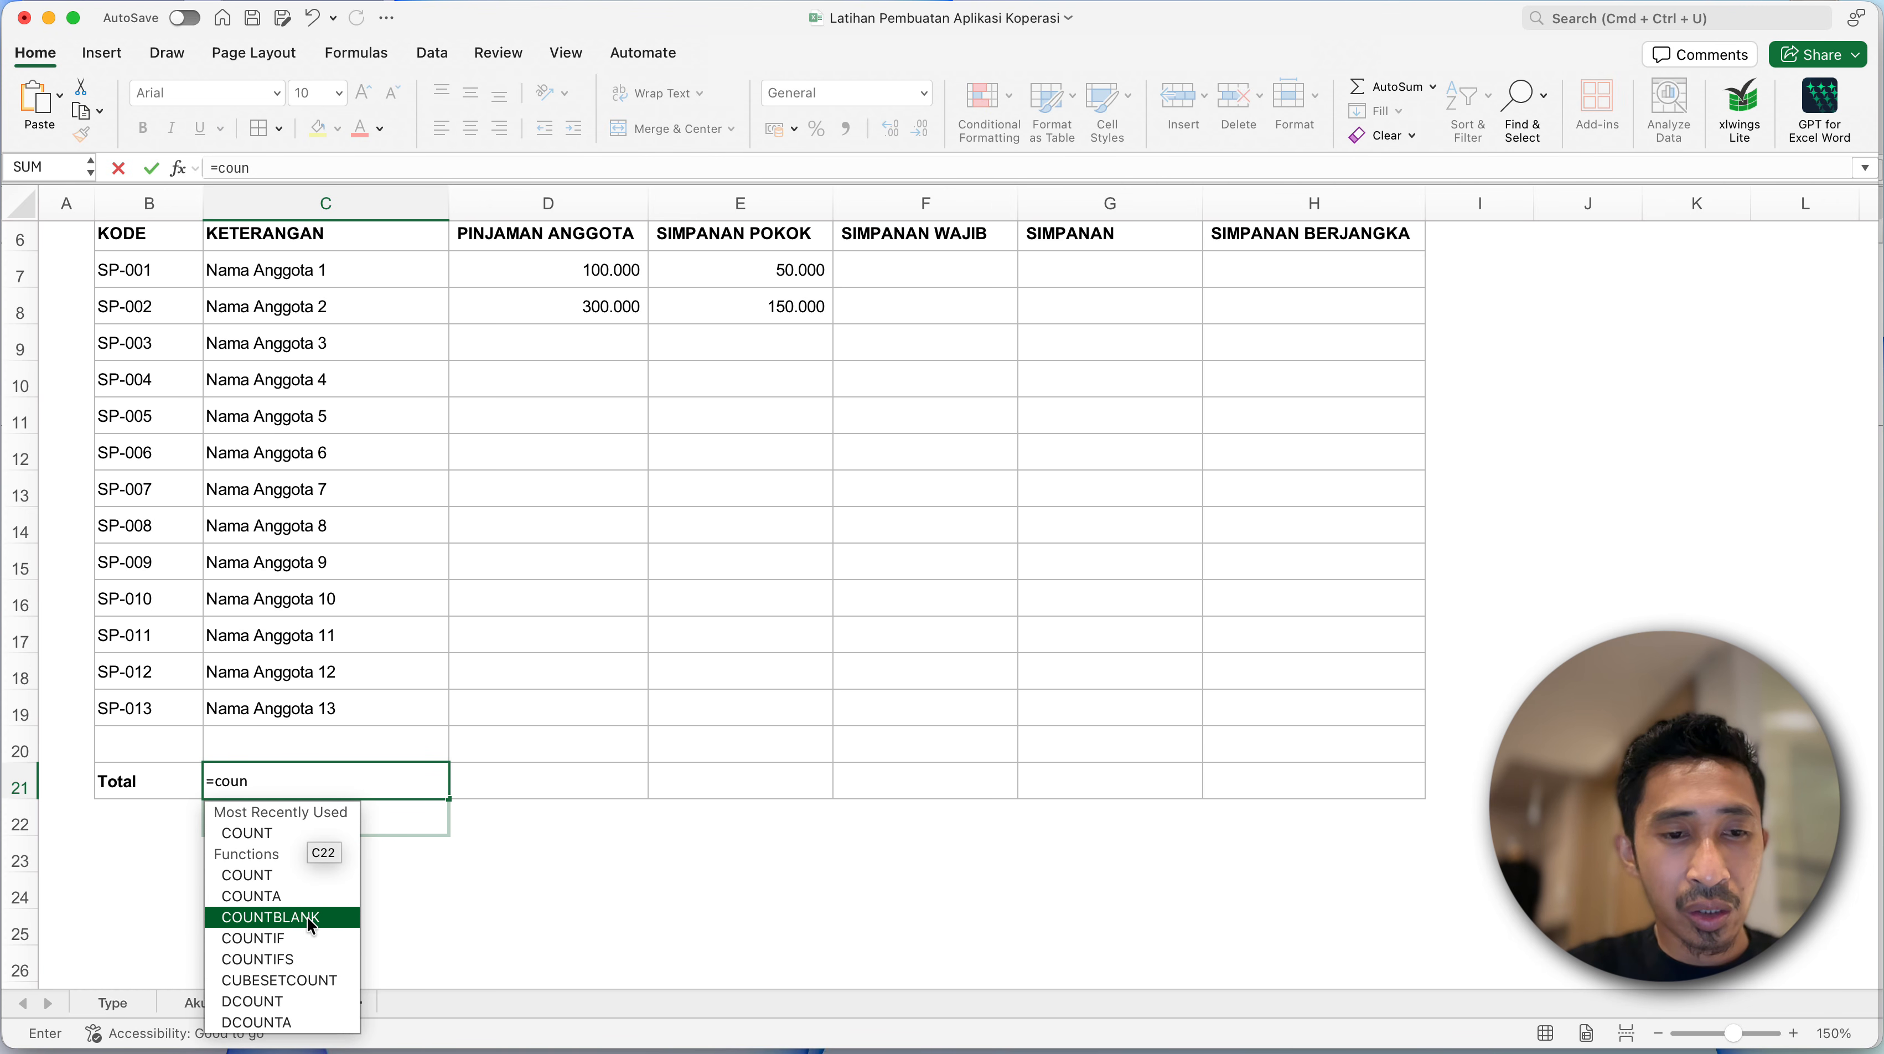
pyautogui.doubleClick(288, 944)
pyautogui.press('Up')
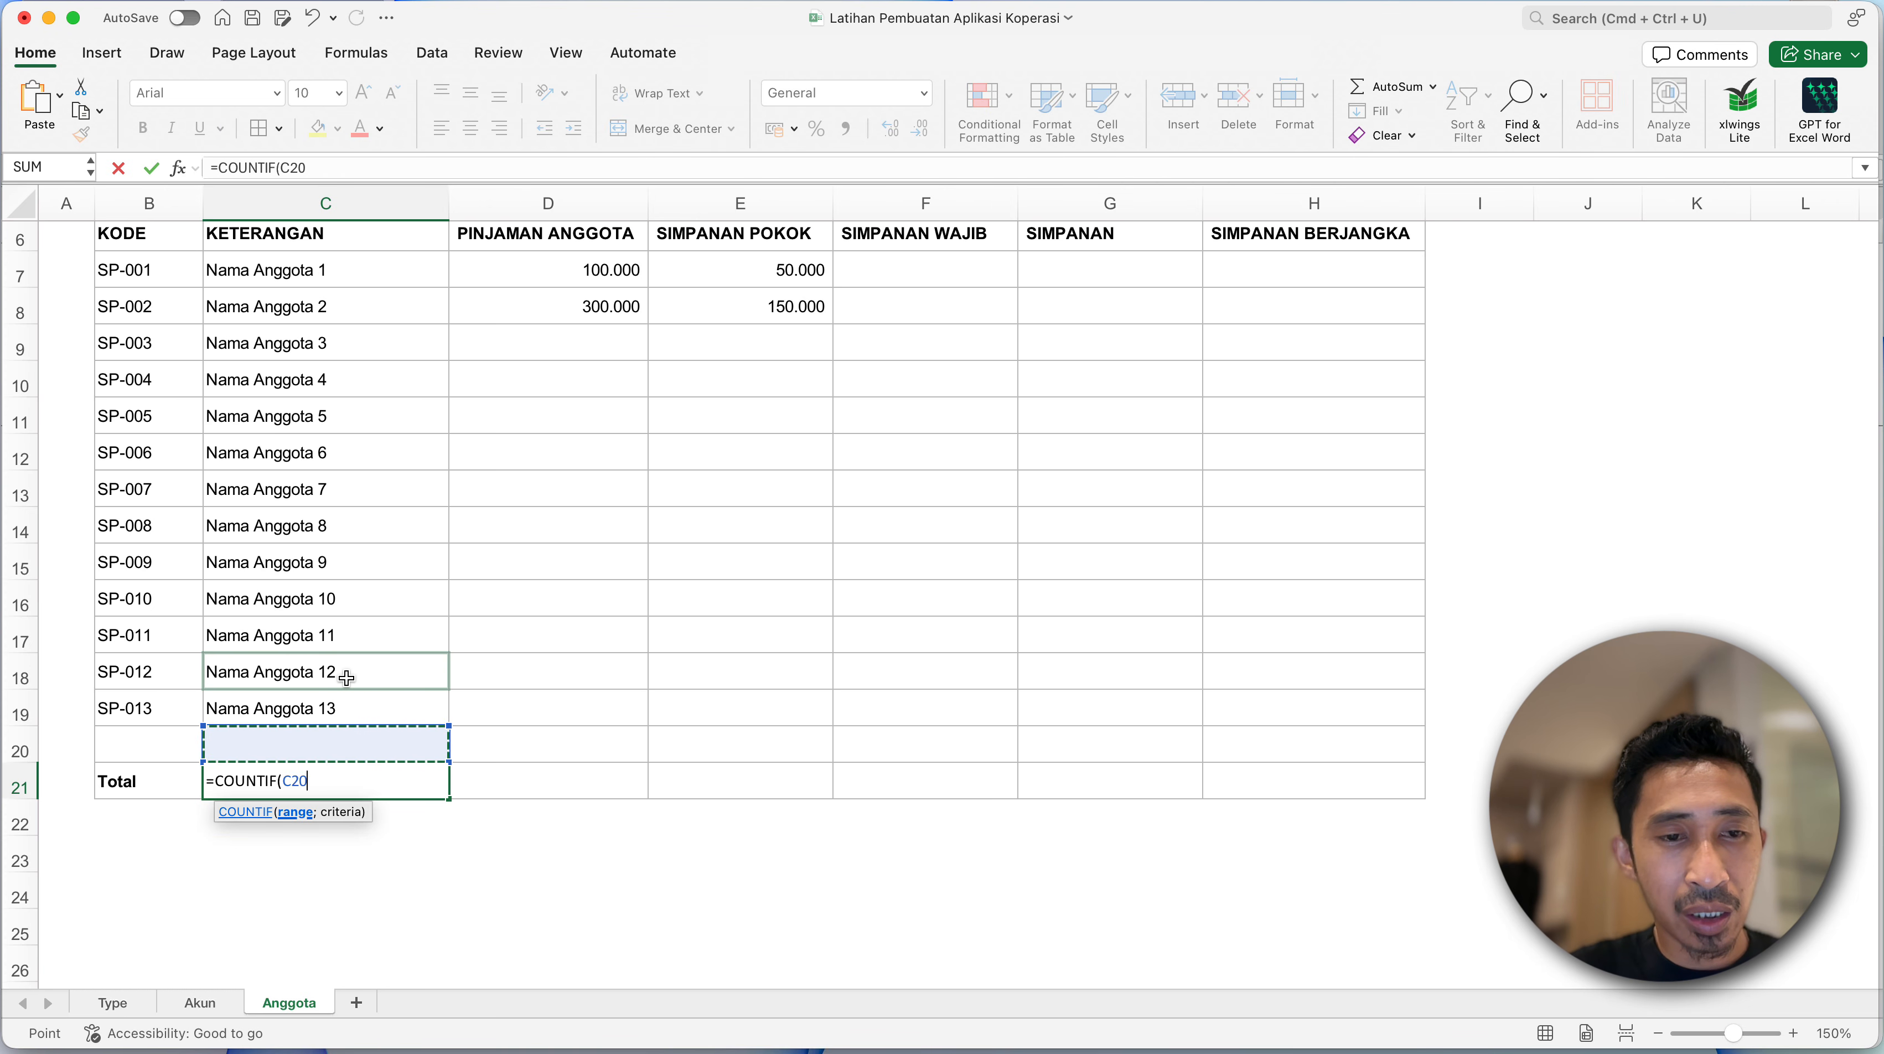
pyautogui.hotkey('shift', 'Up')
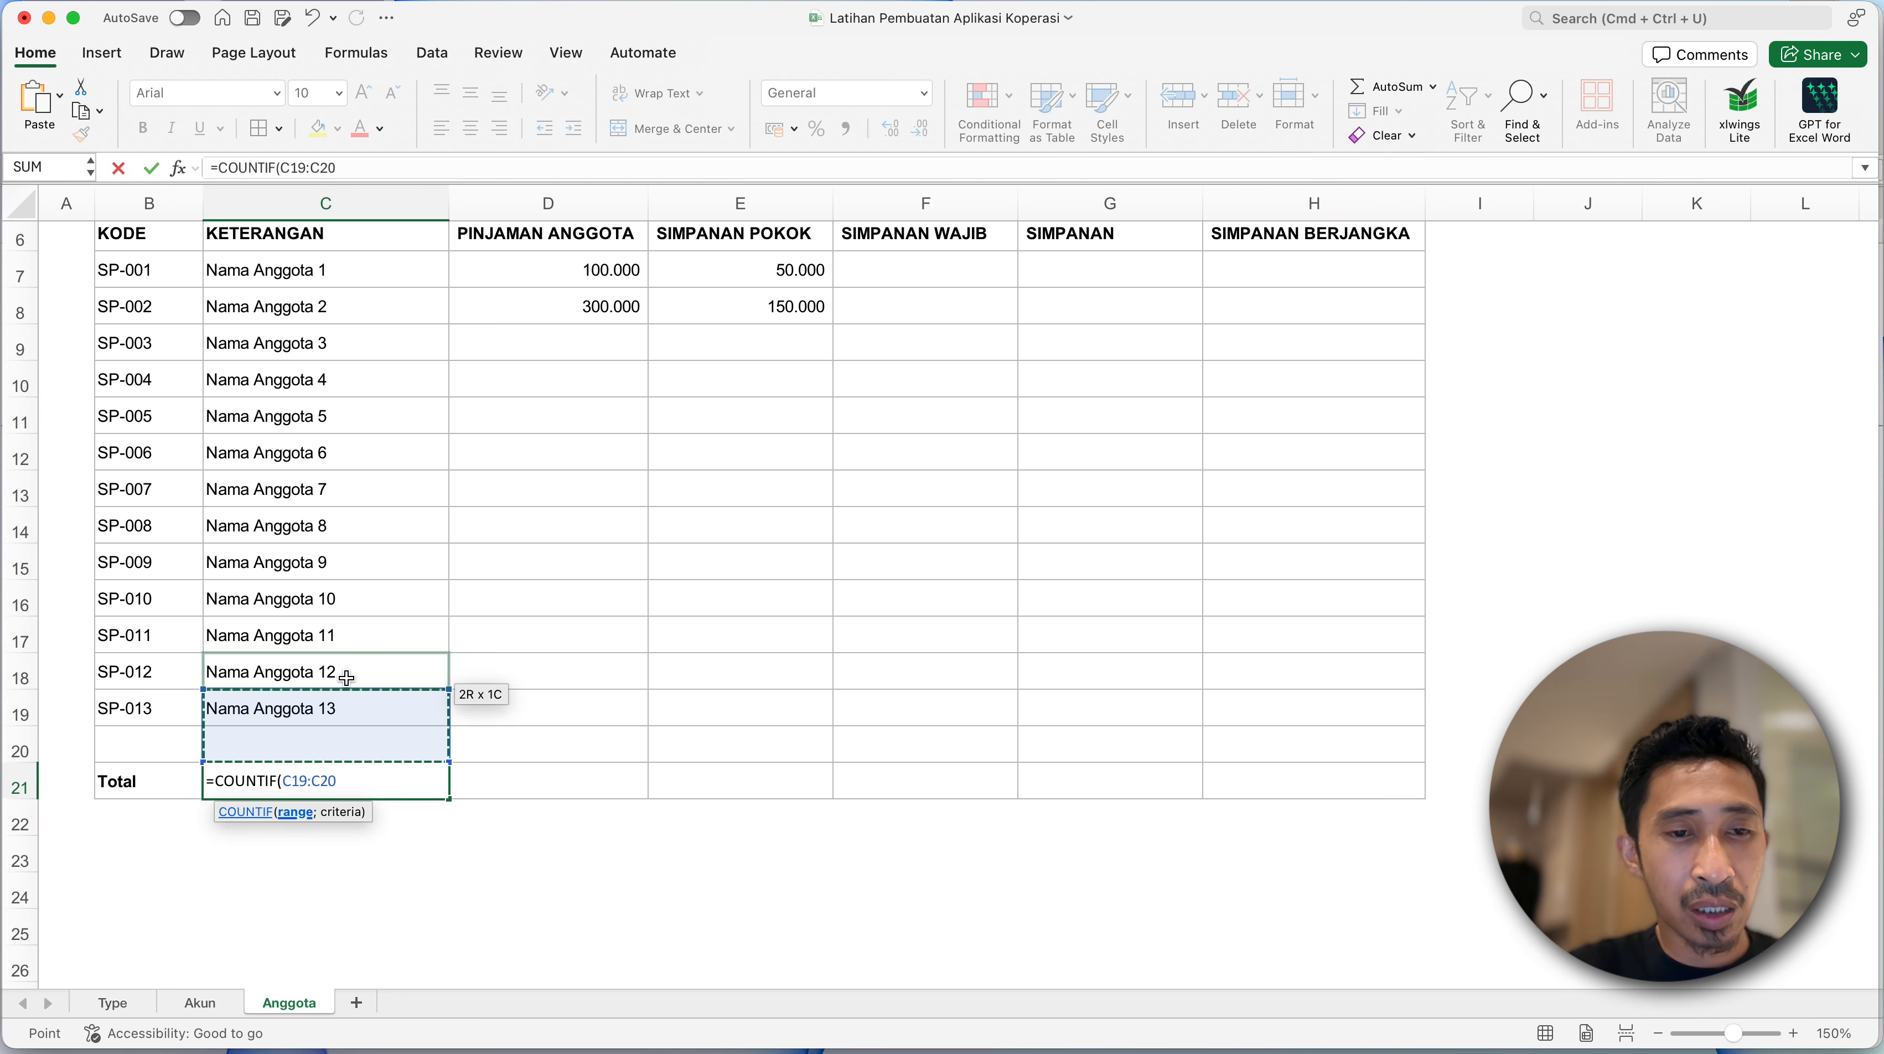
pyautogui.press('BackSpace')
pyautogui.press('BackSpace')
pyautogui.press('BackSpace')
pyautogui.press('BackSpace')
pyautogui.press('BackSpace')
pyautogui.press('BackSpace')
pyautogui.press('BackSpace')
pyautogui.press('BackSpace')
pyautogui.press('BackSpace')
pyautogui.press('BackSpace')
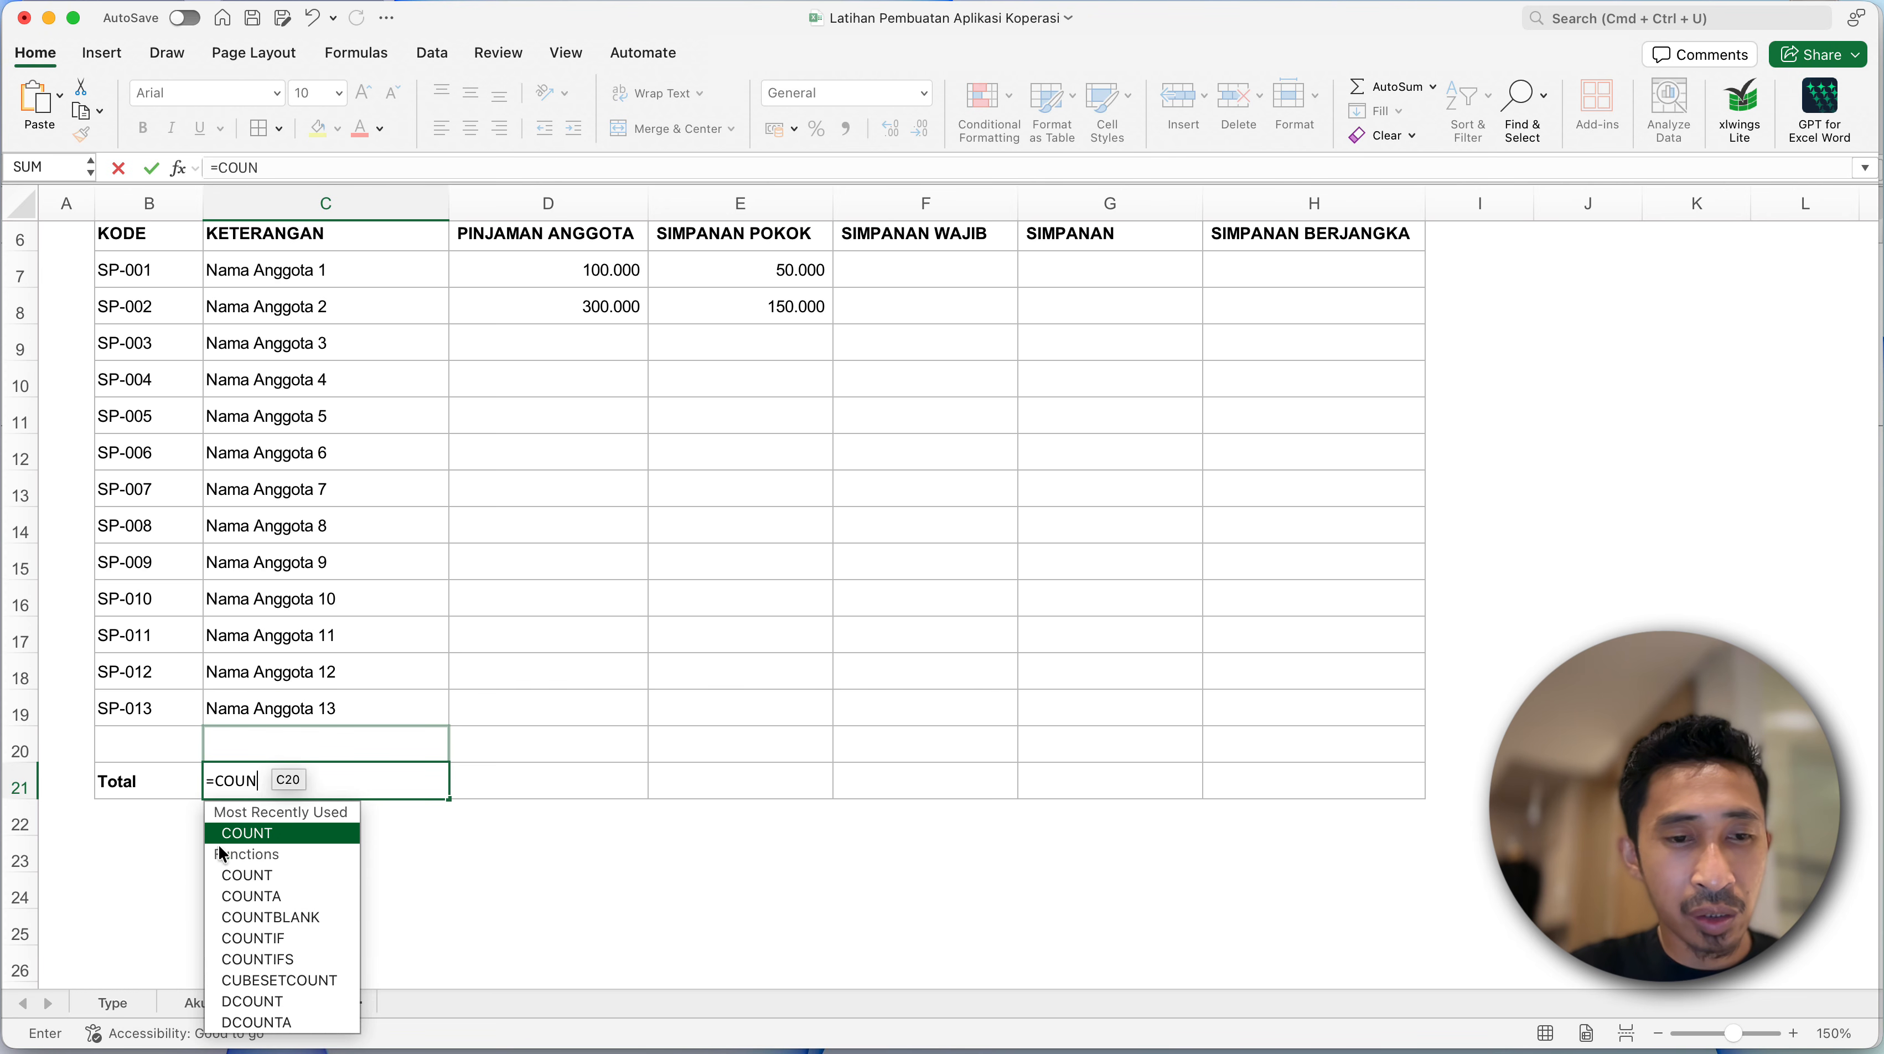
# - Complete the C21 formula with COUNTA over the member names in C7:C20
pyautogui.doubleClick(269, 898)
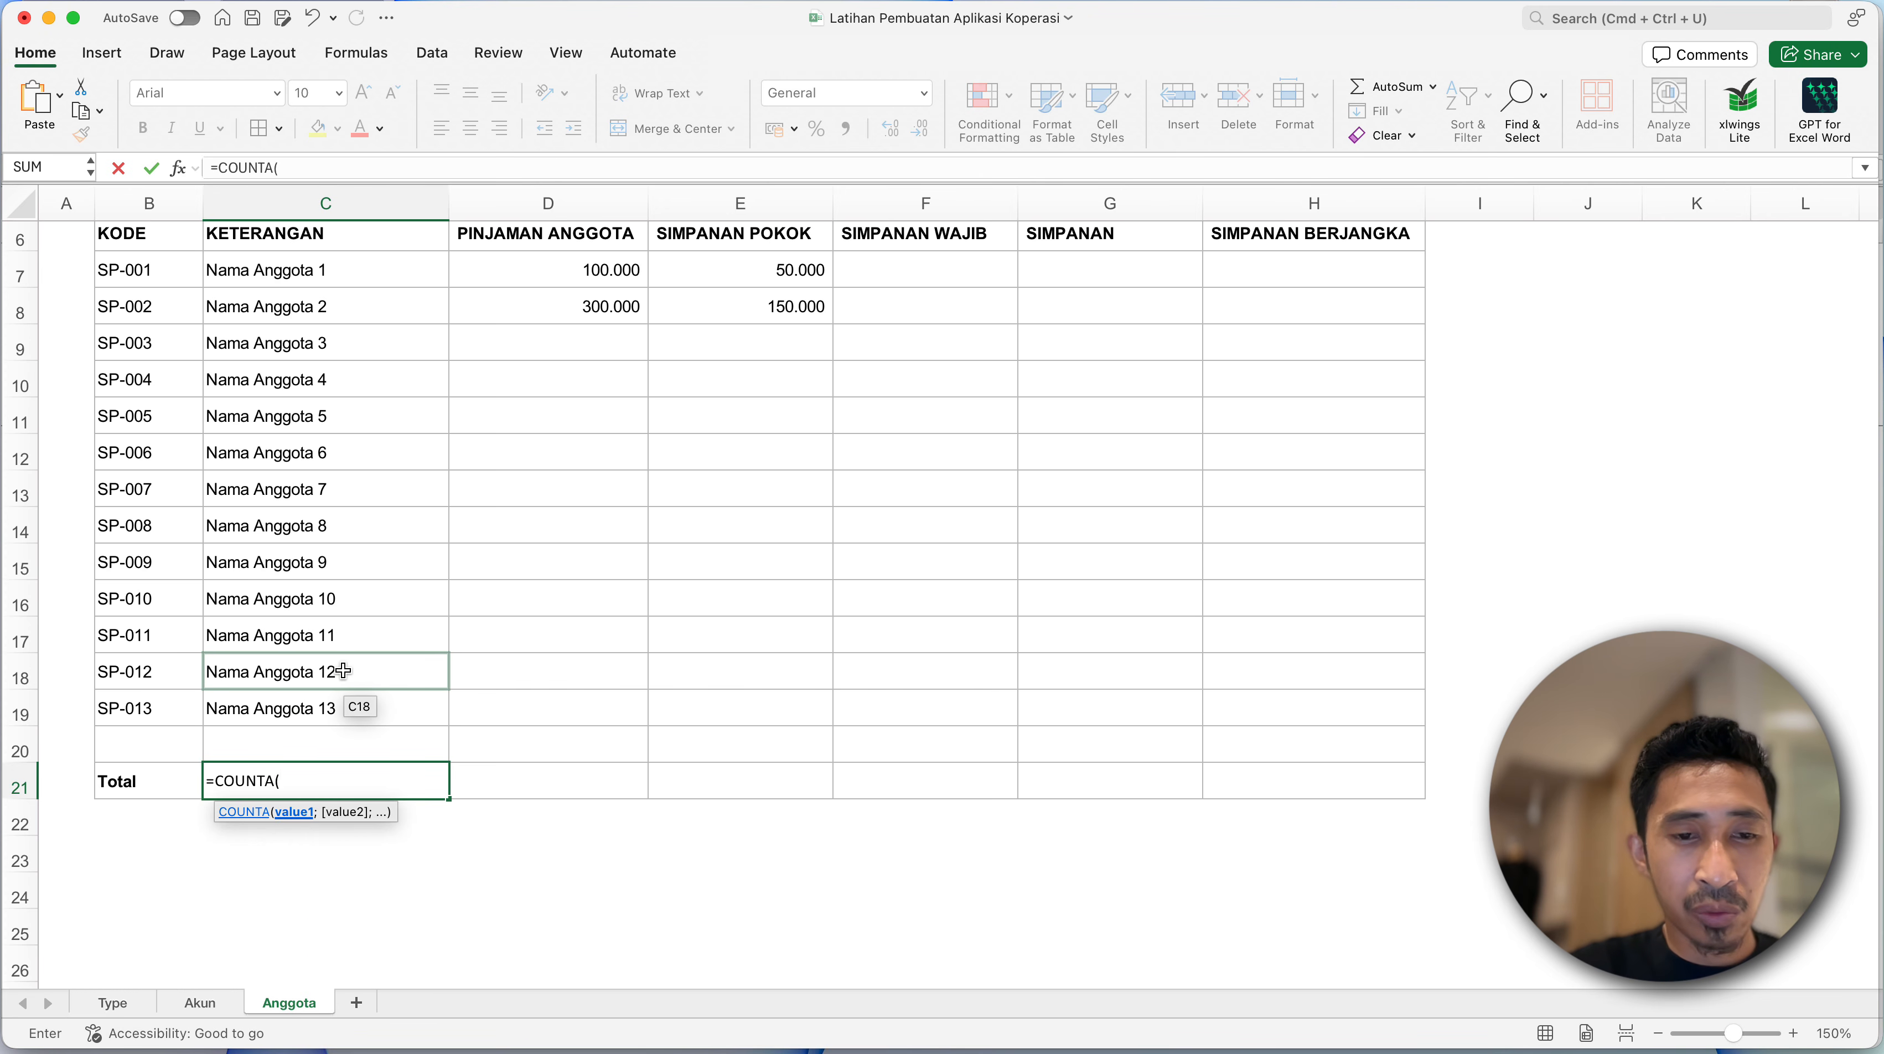
pyautogui.press('Up')
pyautogui.press('super+shift+Up')
pyautogui.press('super+shift+Up')
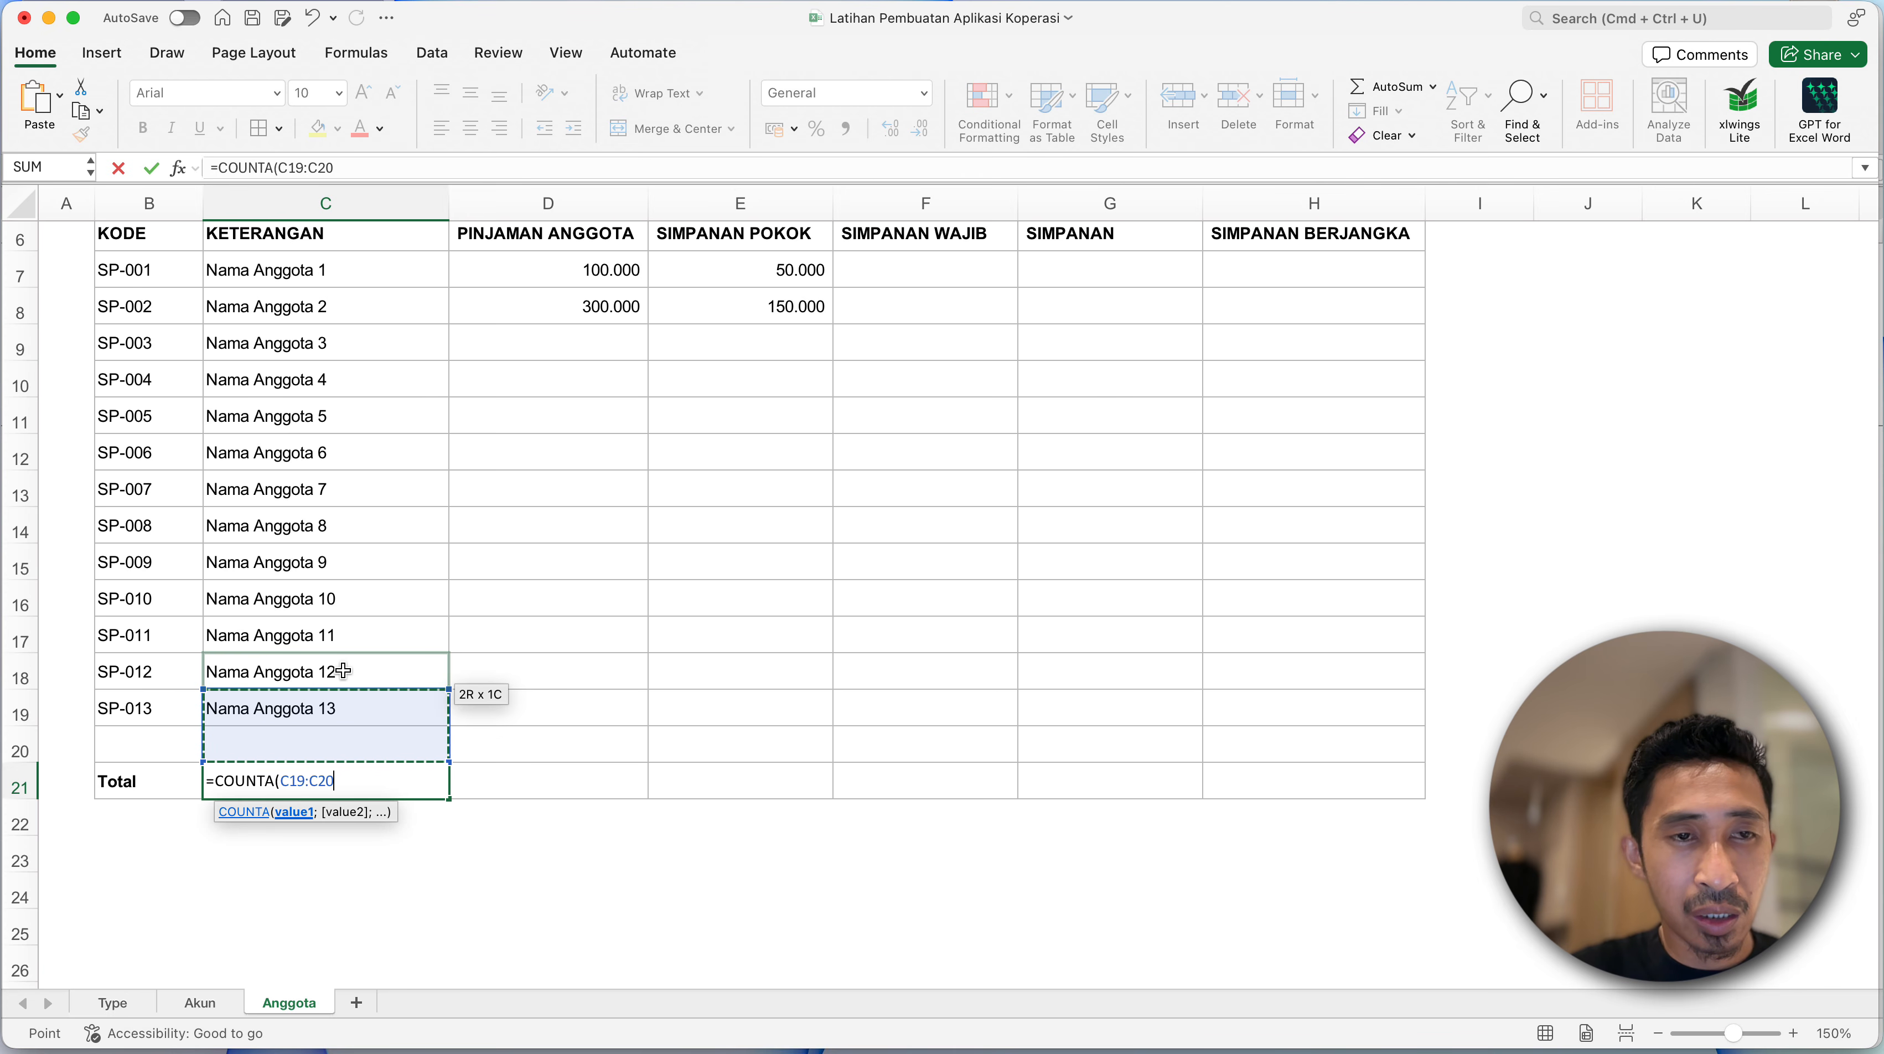
pyautogui.hotkey('shift', 'Down')
pyautogui.press('Return')
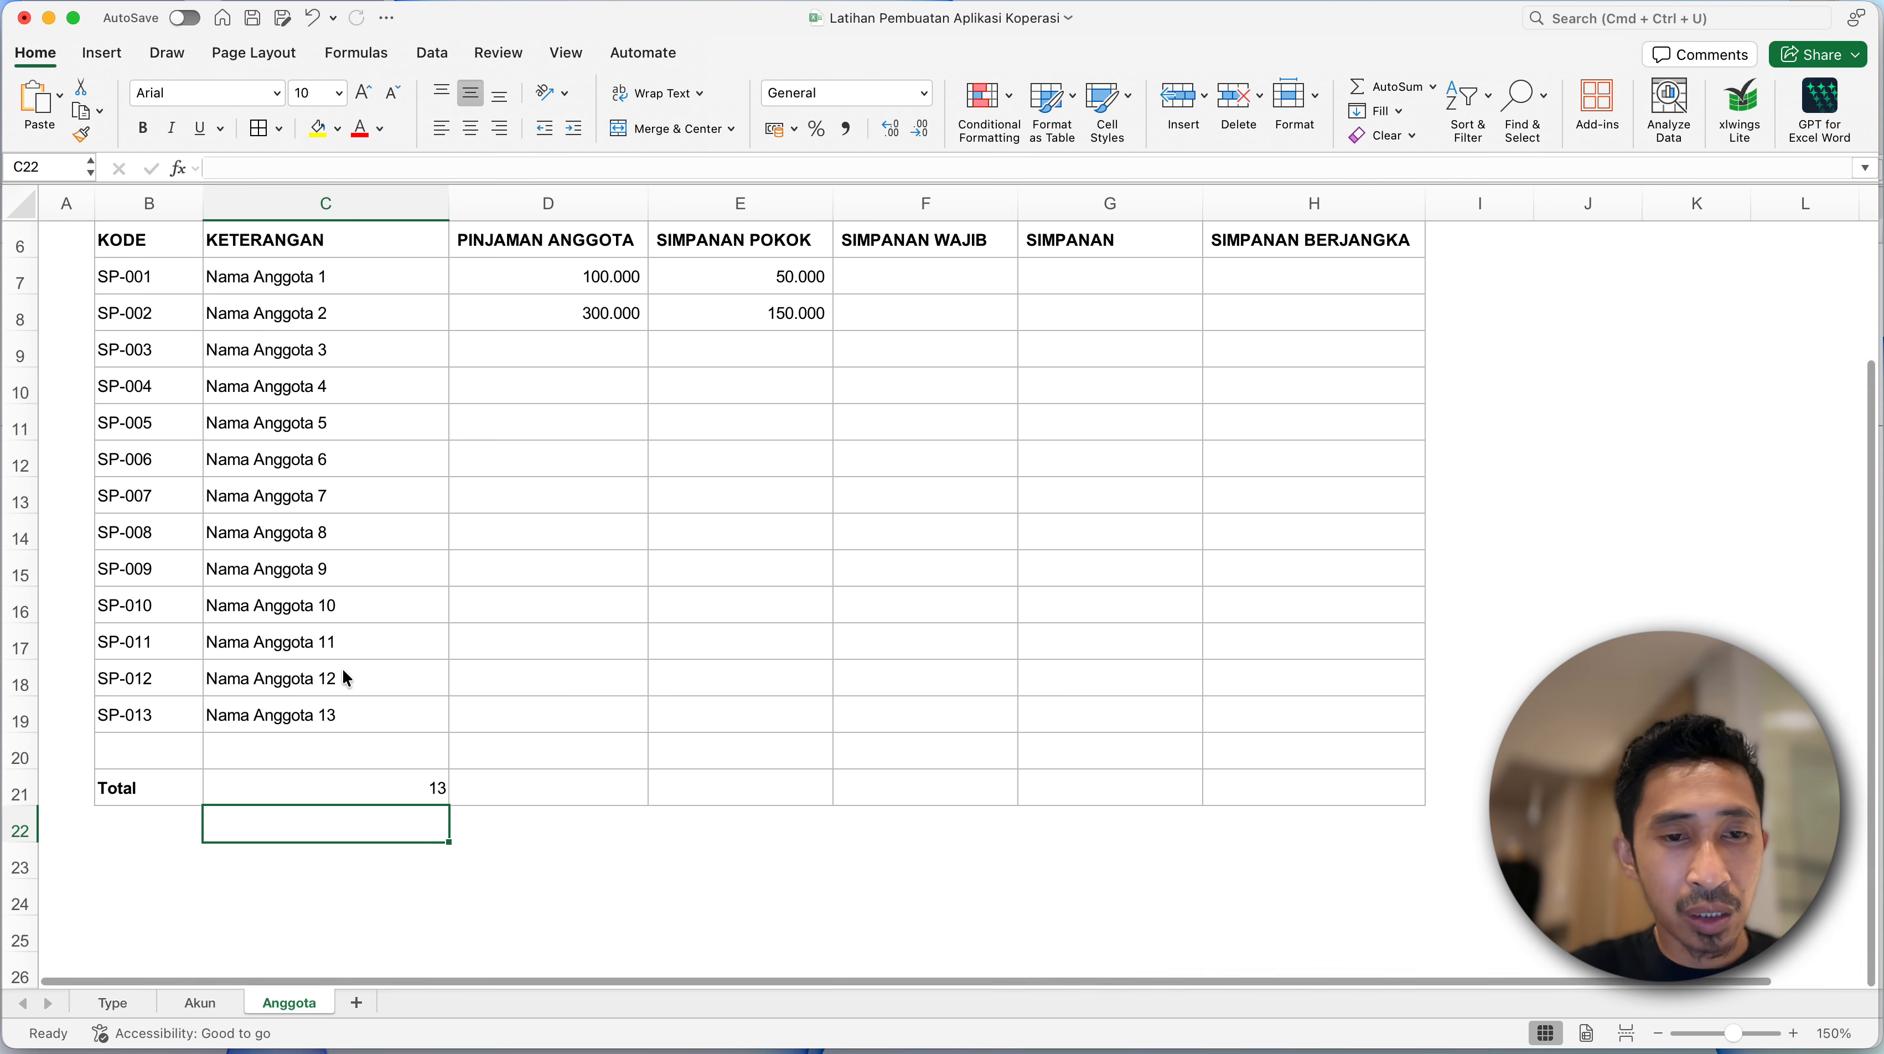
# - Left-align the member count in C21 and extend its formula with &" Anggota"
pyautogui.click(379, 793)
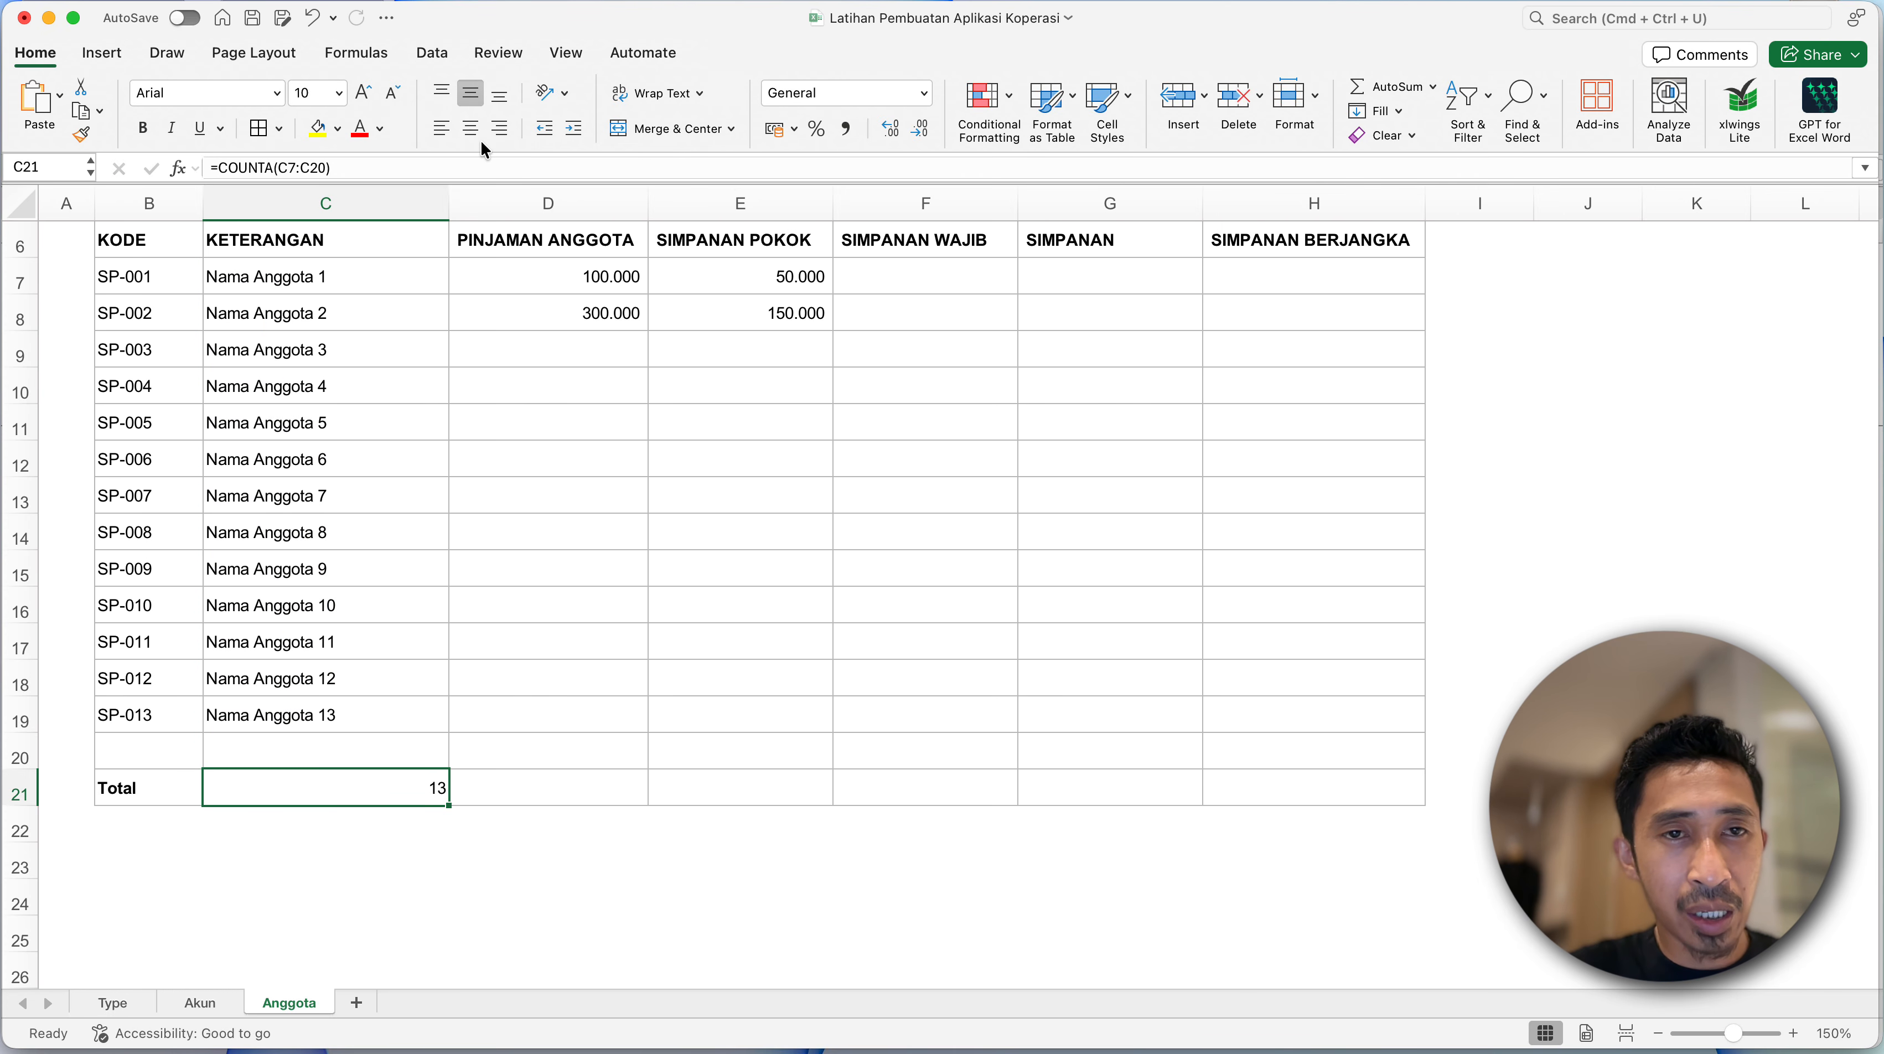
pyautogui.click(441, 128)
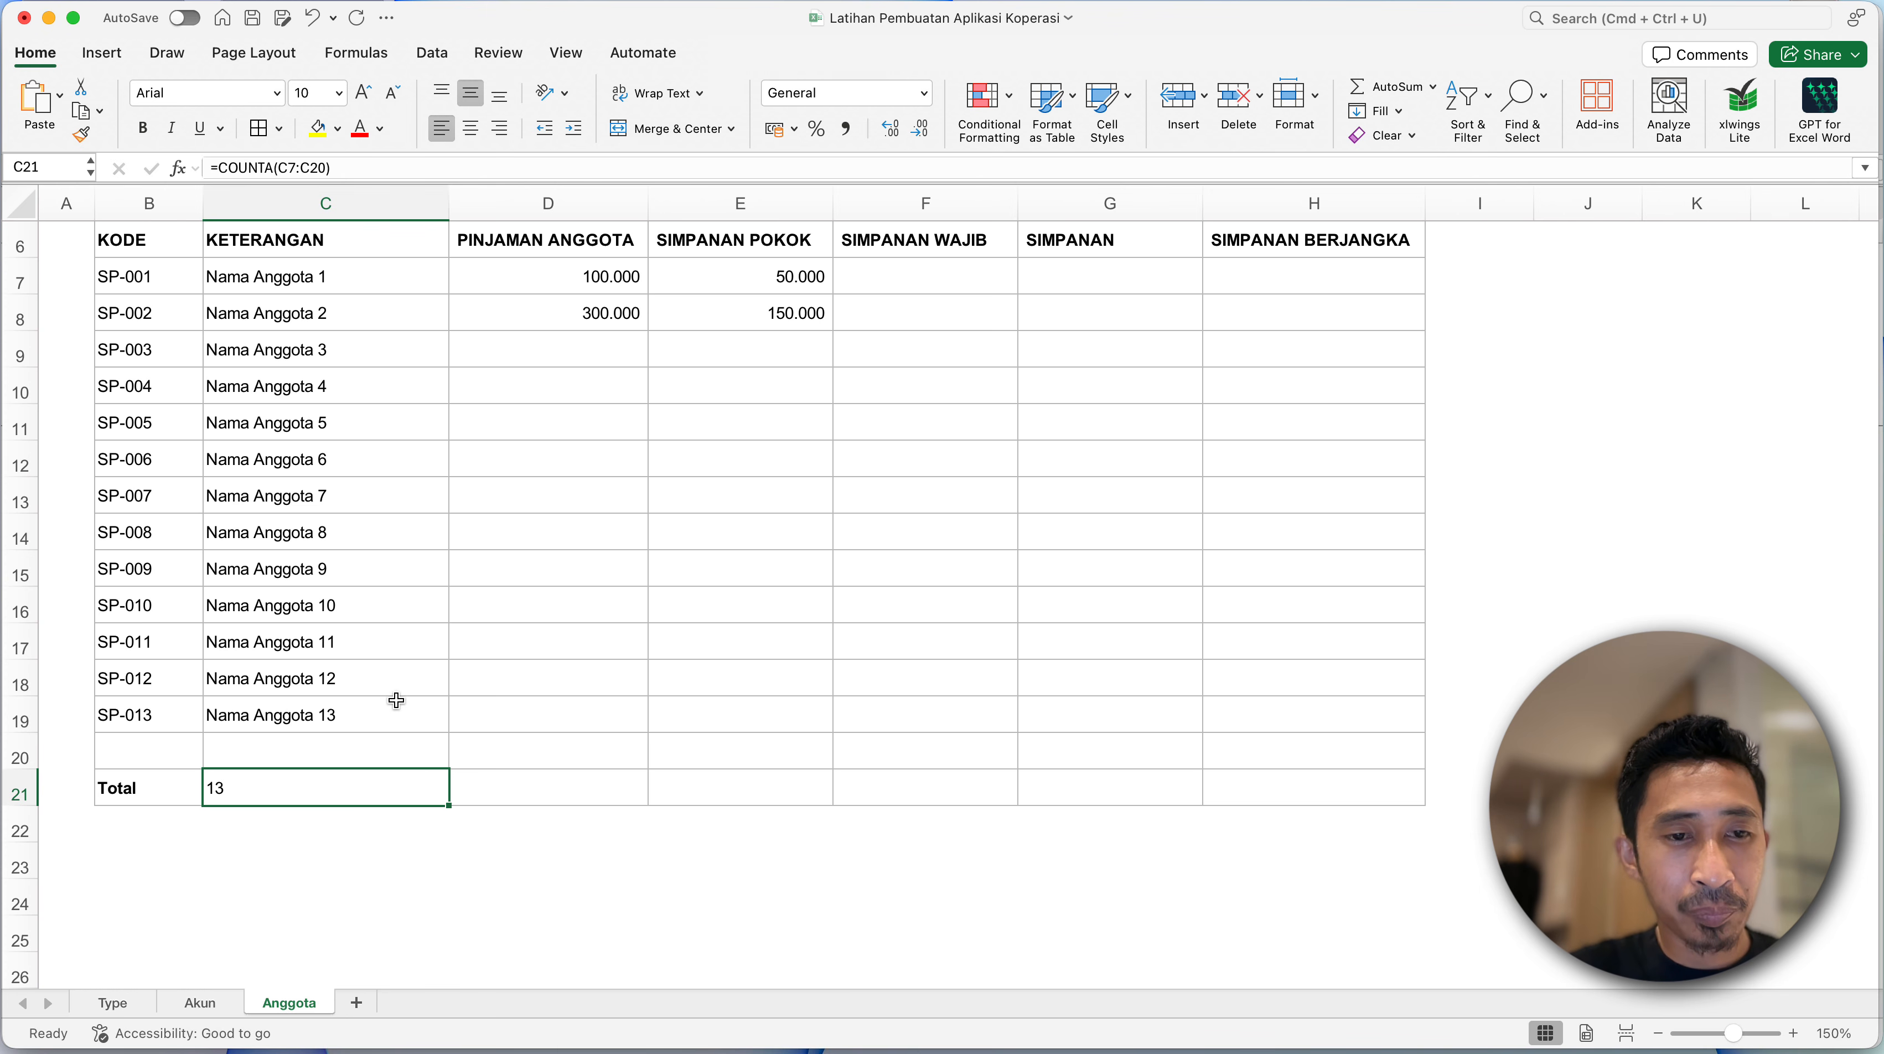
pyautogui.doubleClick(264, 785)
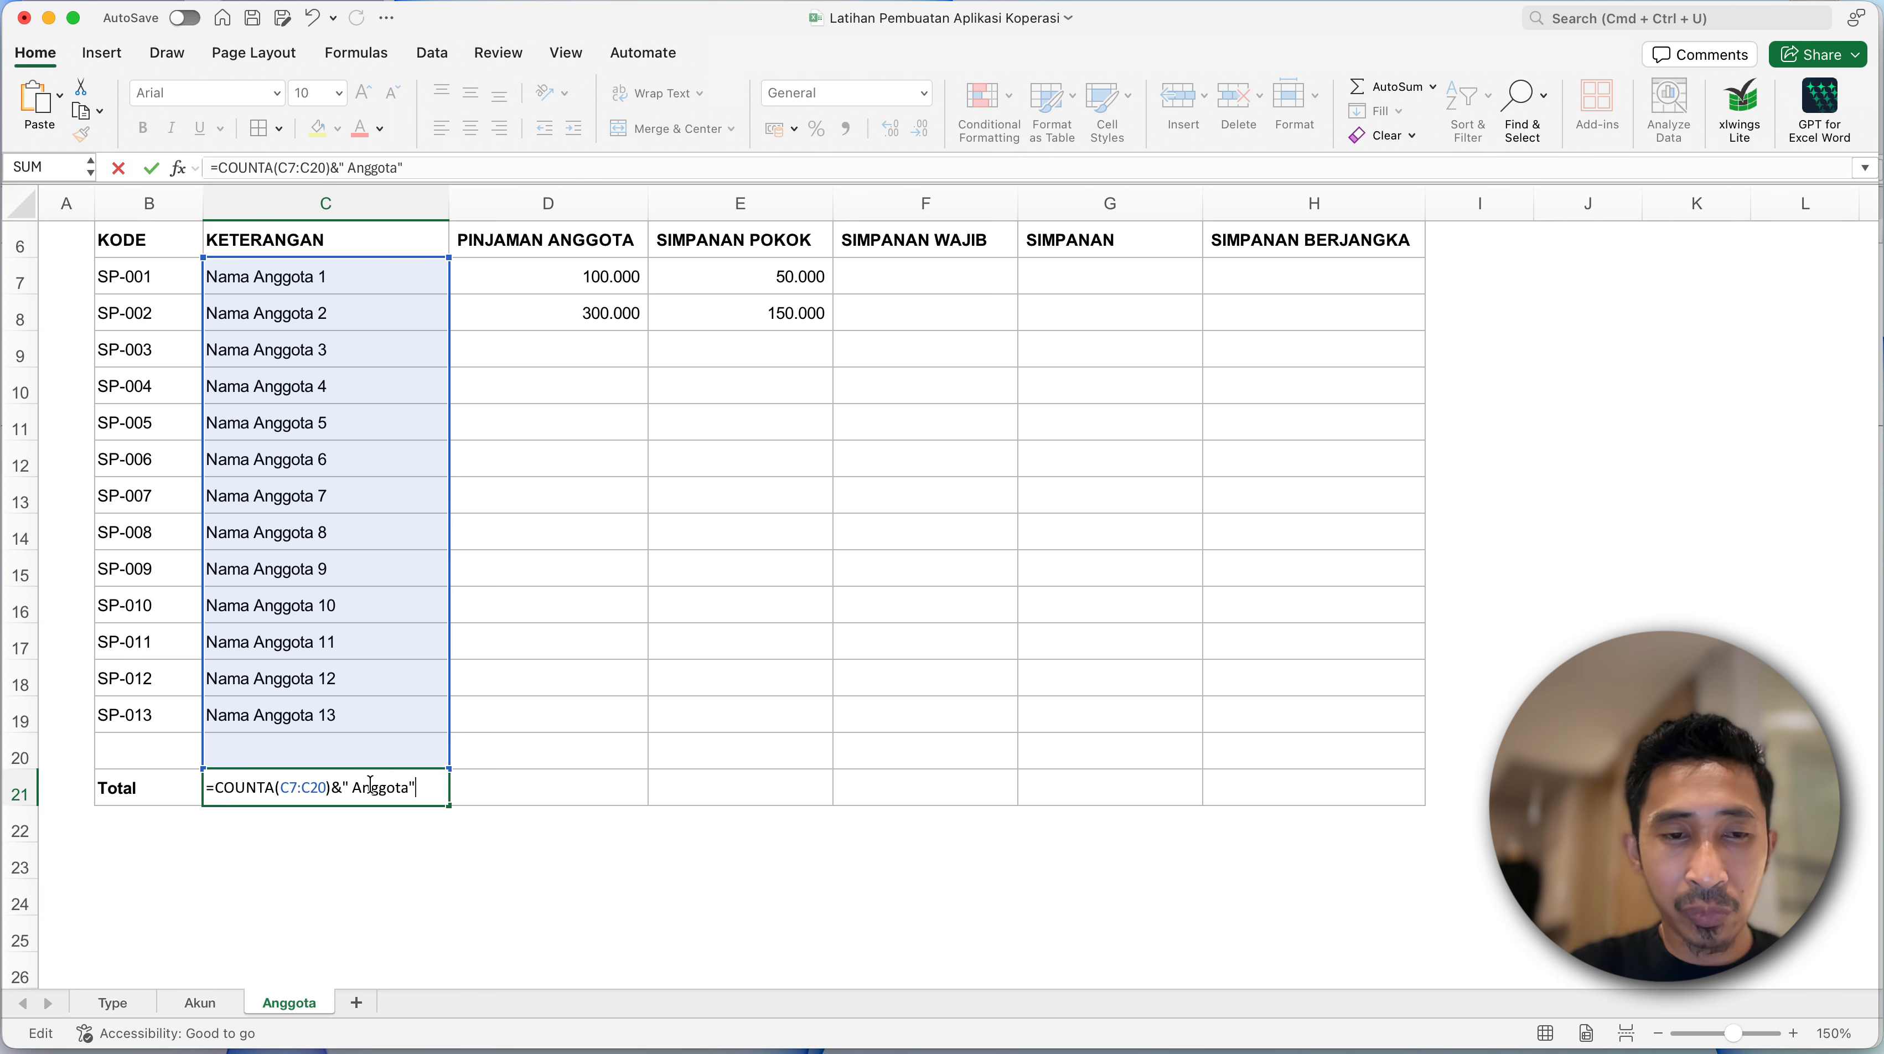
pyautogui.press('Return')
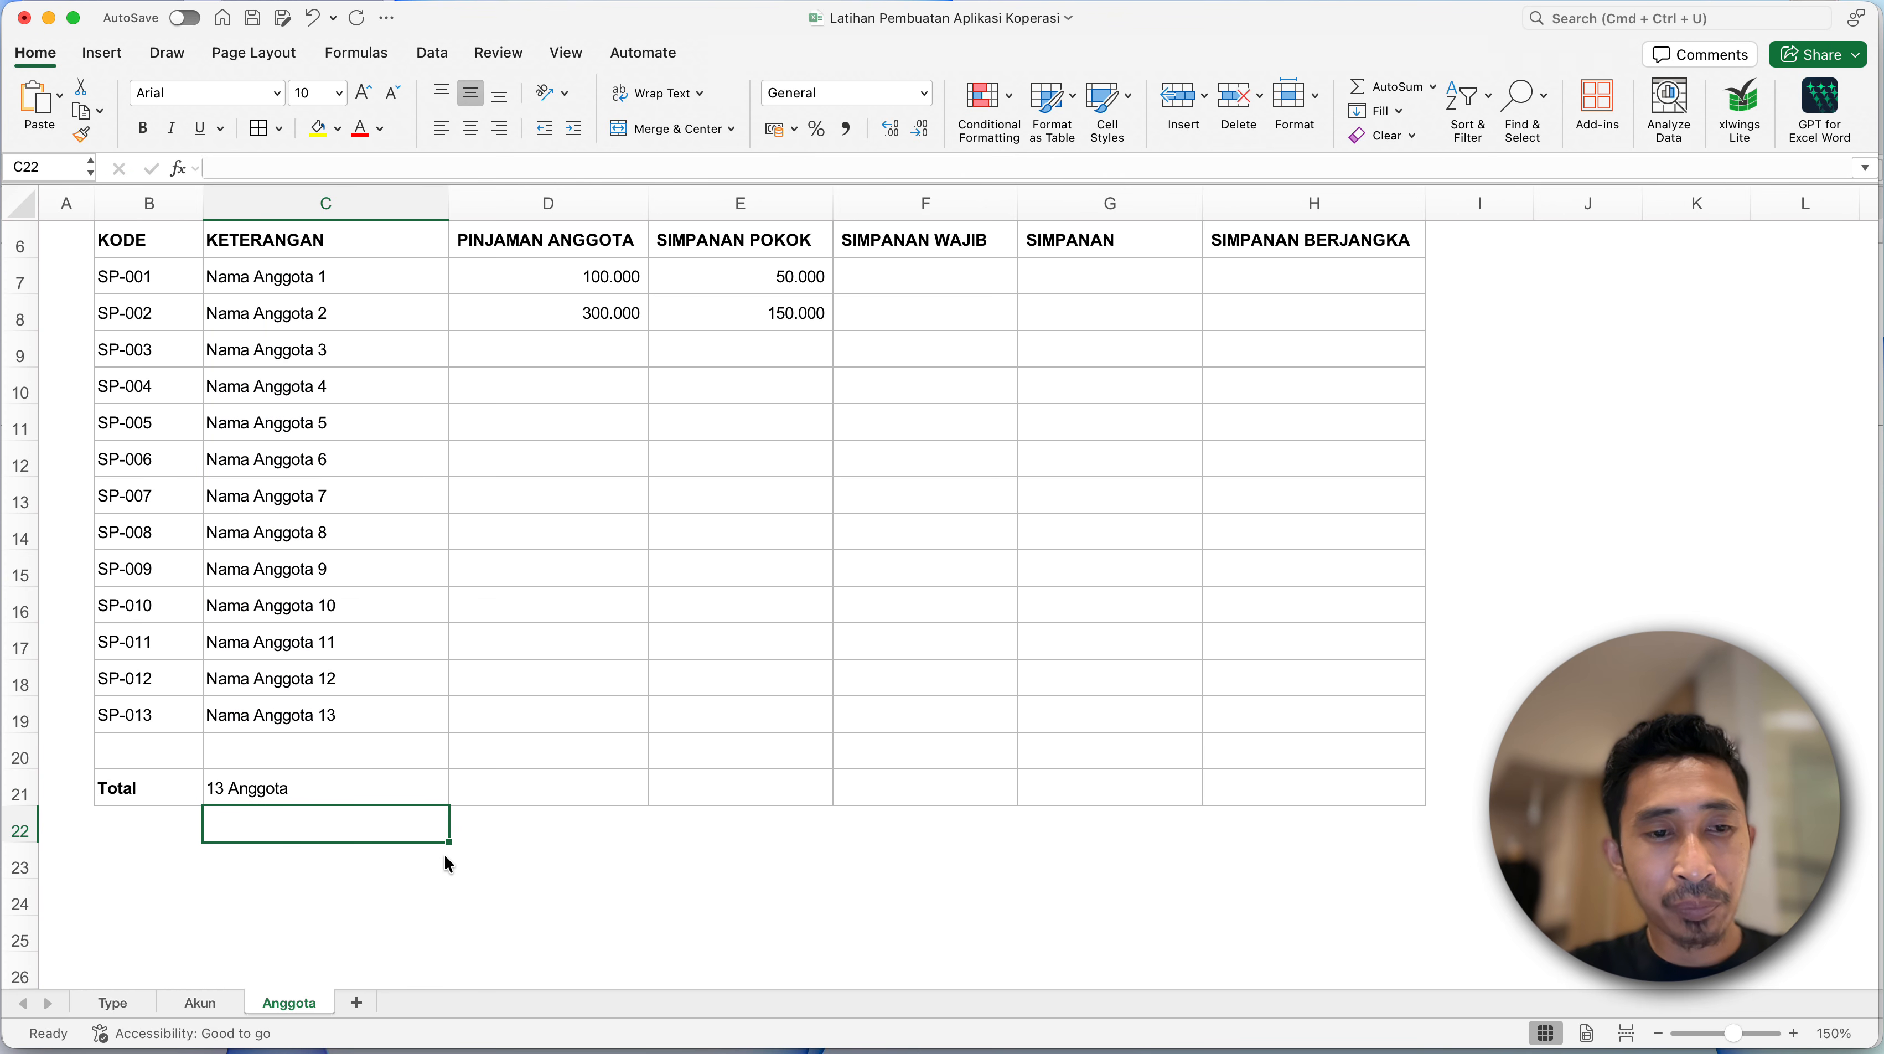
pyautogui.click(298, 790)
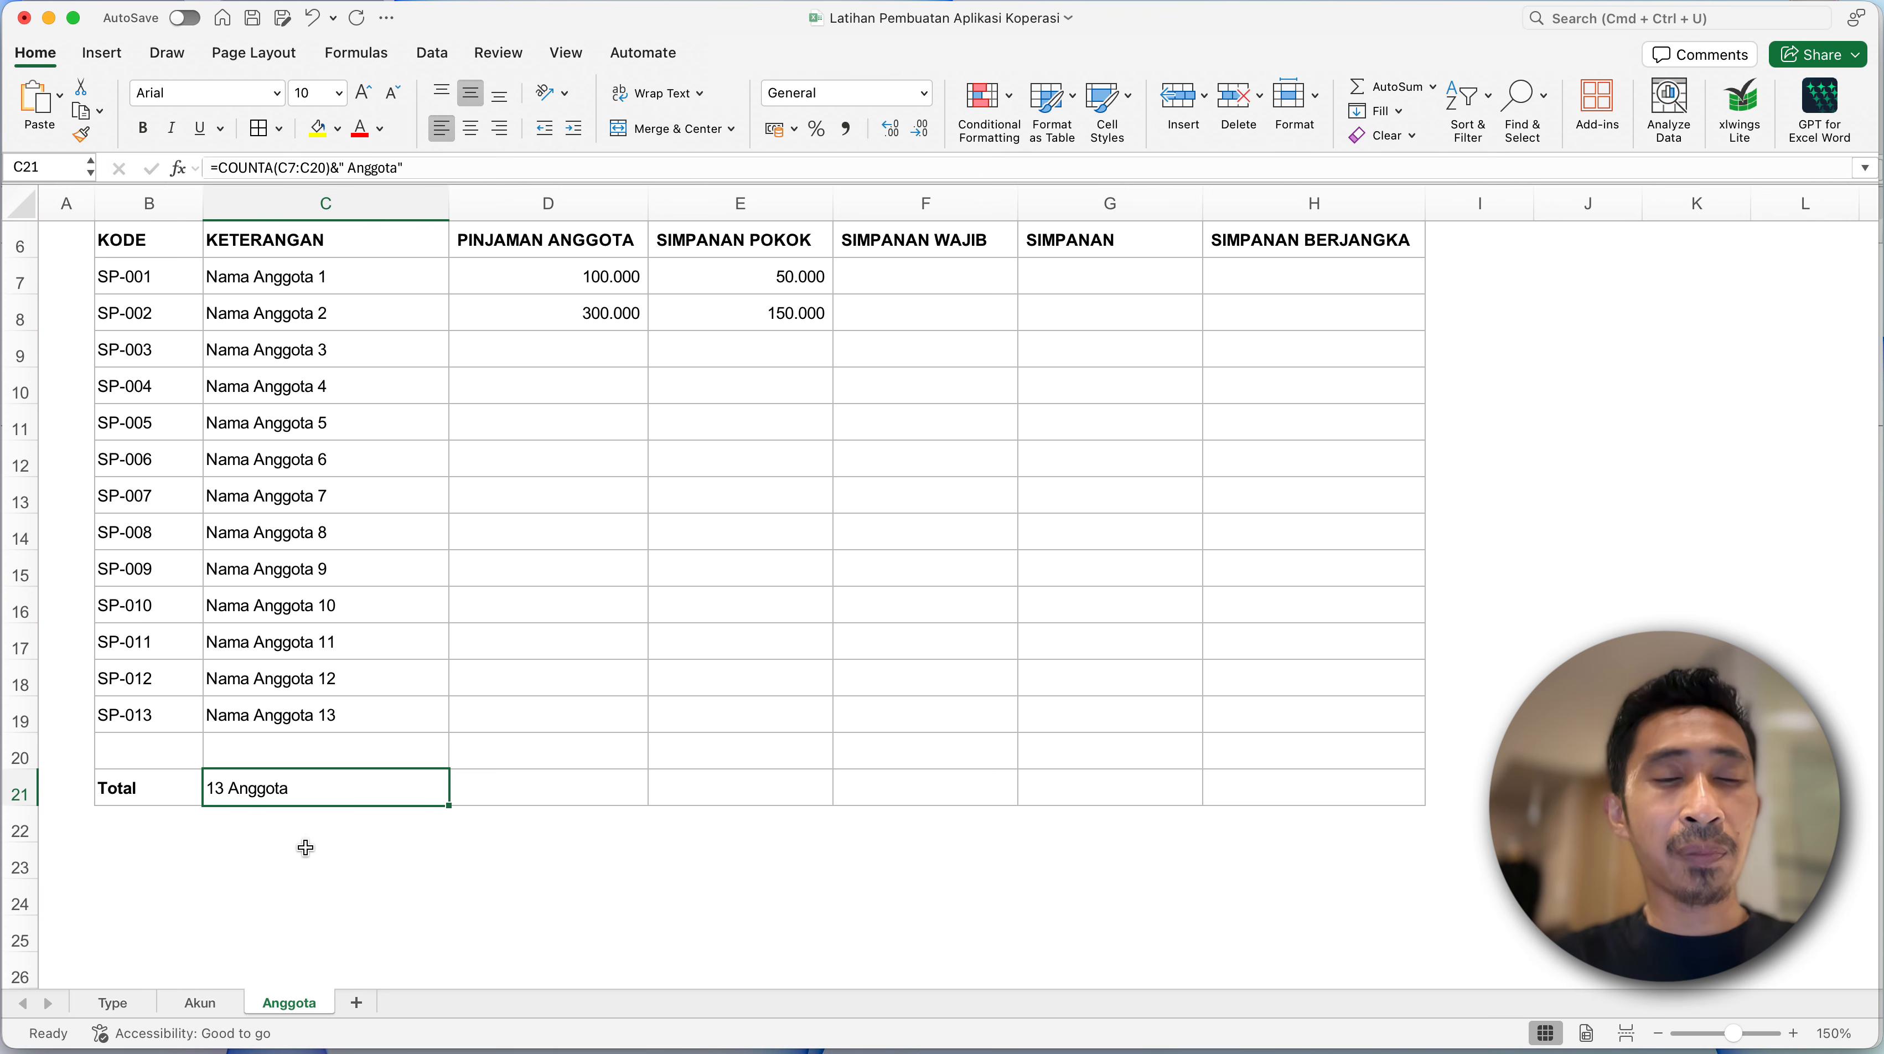
# - Total the PINJAMAN ANGGOTA column in D21 with a SUM over D7:D20
pyautogui.click(511, 541)
pyautogui.click(529, 413)
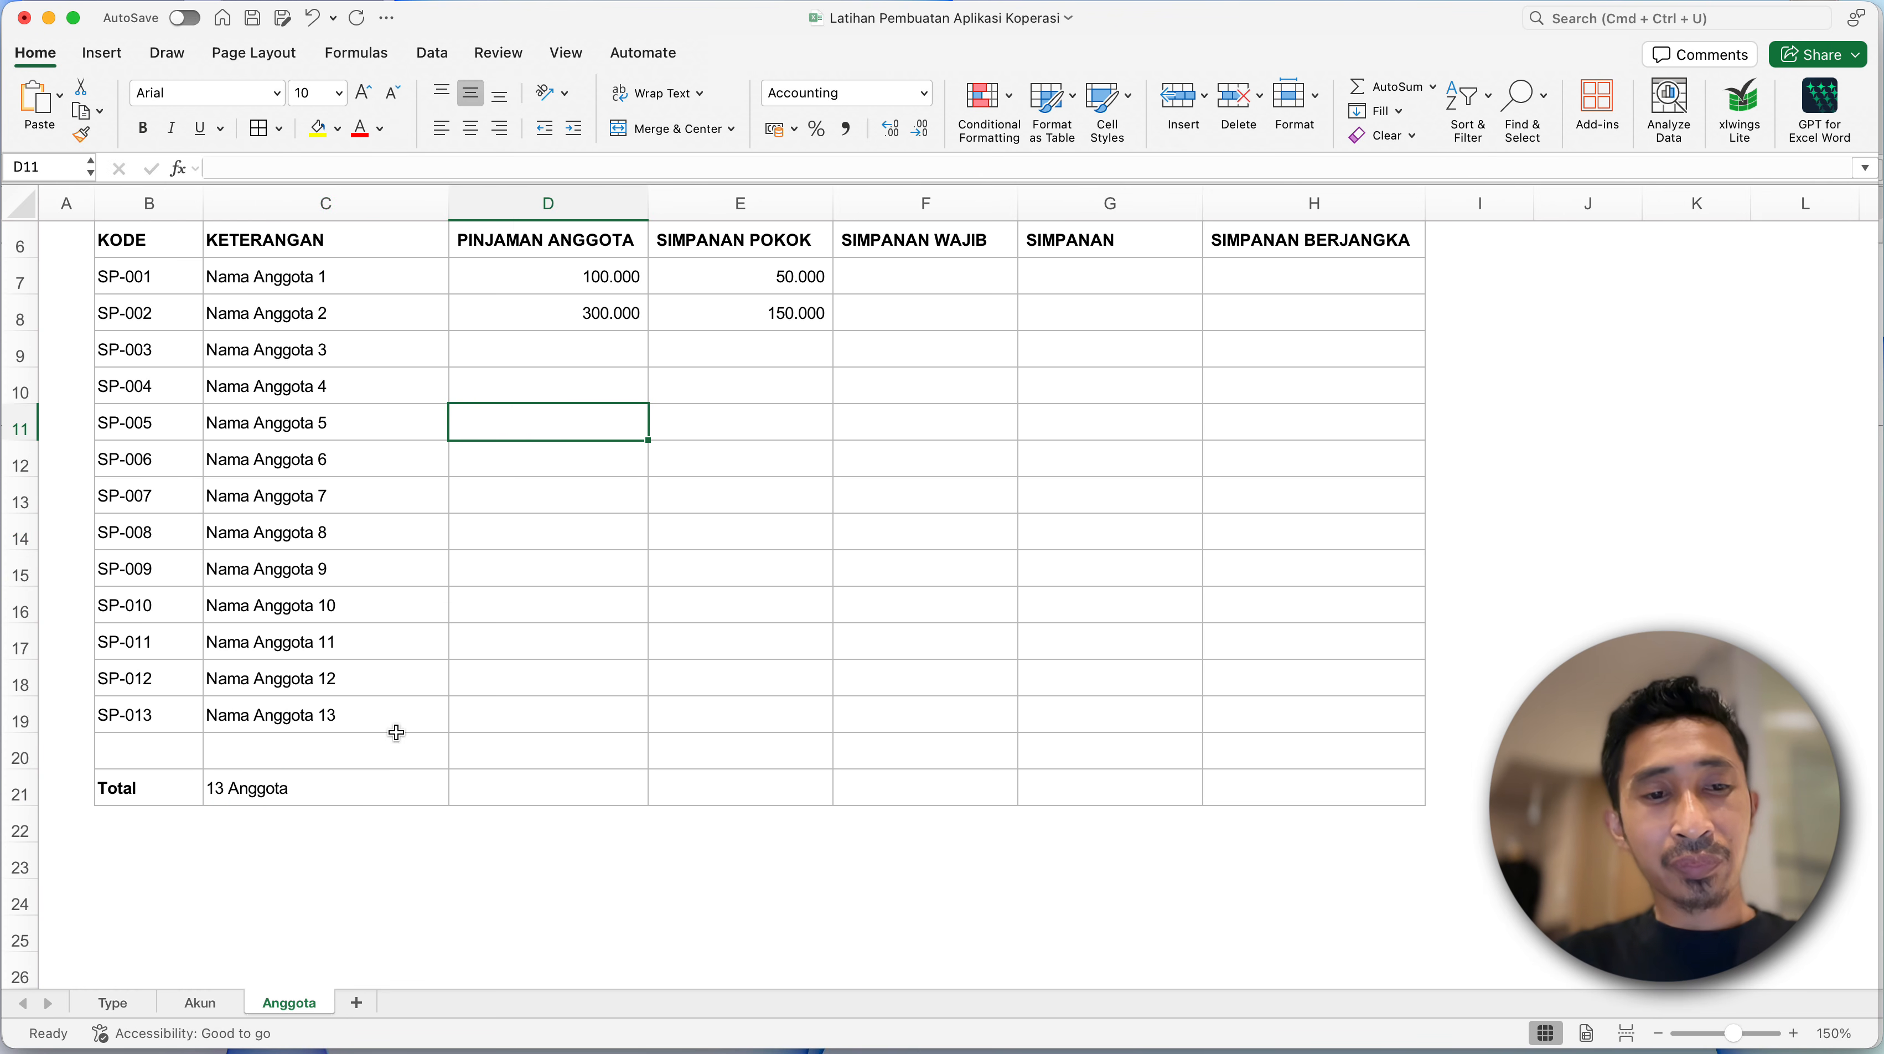
pyautogui.click(498, 784)
pyautogui.write('=sum')
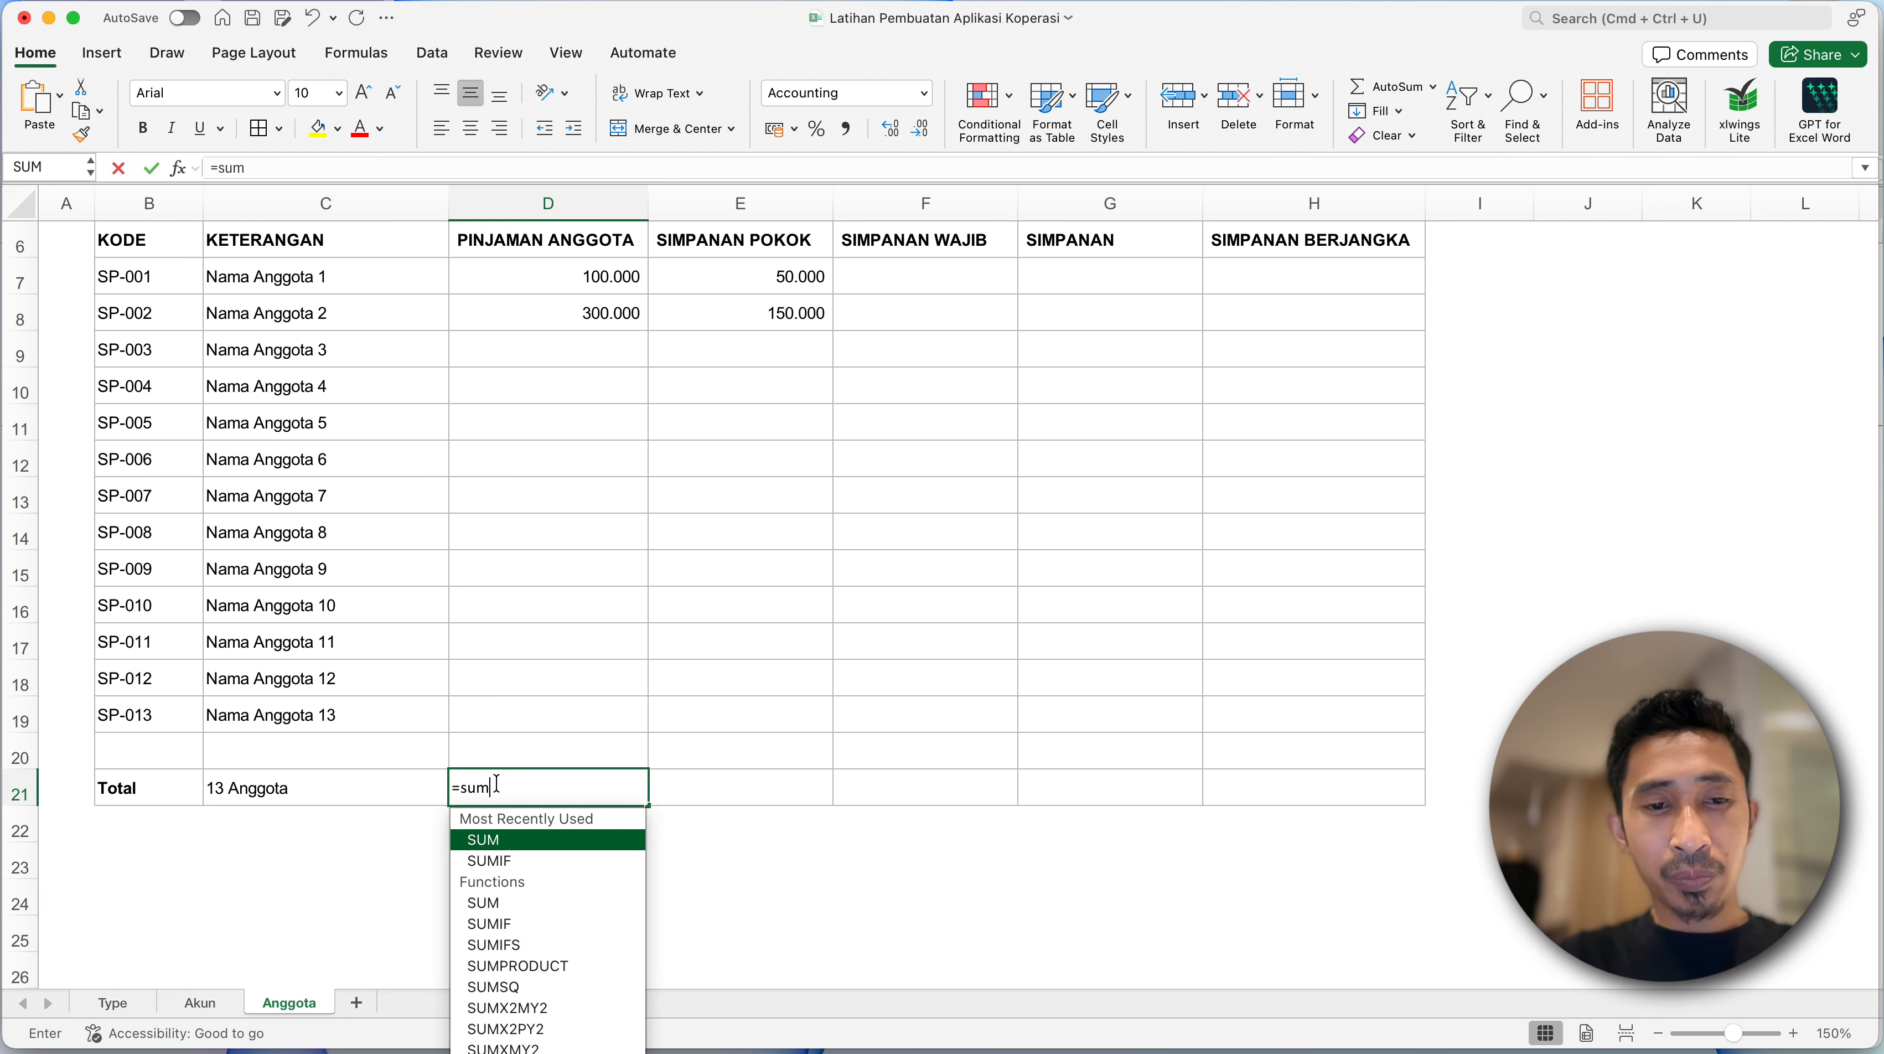
pyautogui.write('(')
pyautogui.press('Up')
pyautogui.press('super+shift+Up')
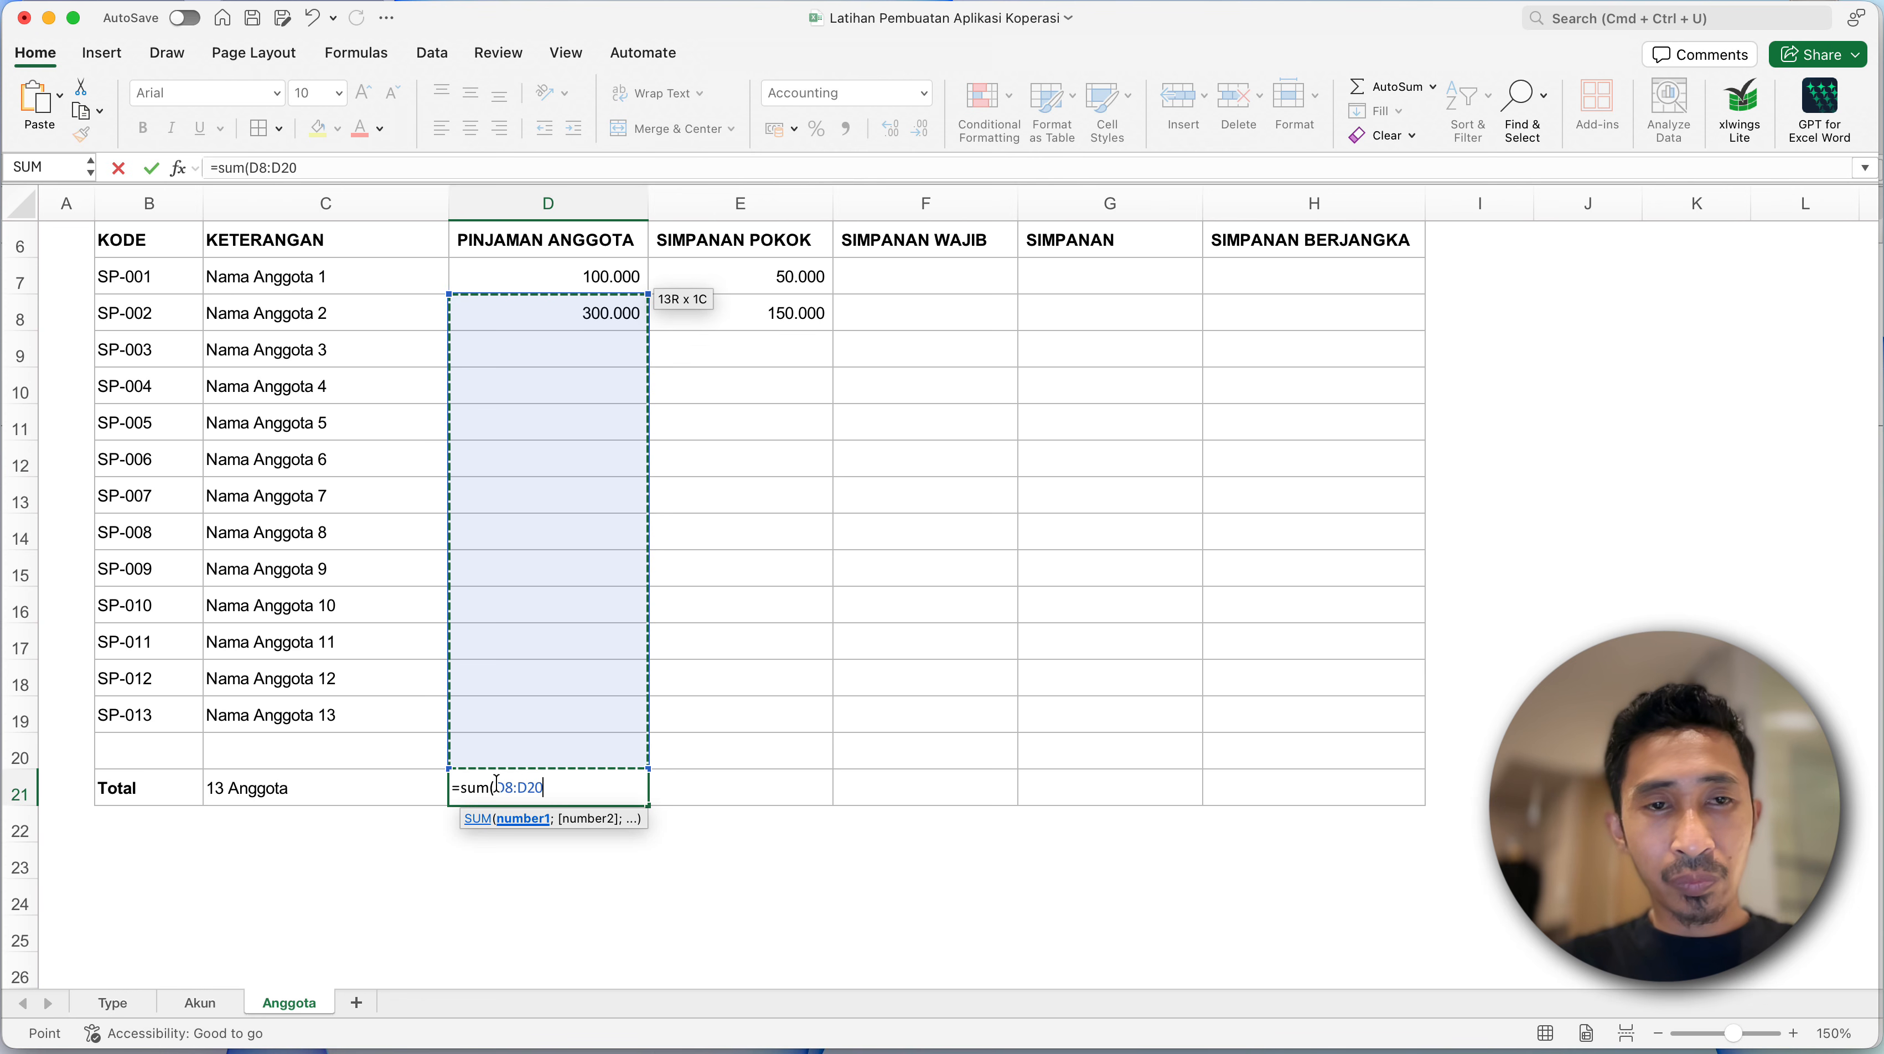
pyautogui.hotkey('shift', 'Up')
pyautogui.press('Return')
# - Copy the SUM formula from D21 to the savings columns E21:H21 of the Total row
pyautogui.click(496, 781)
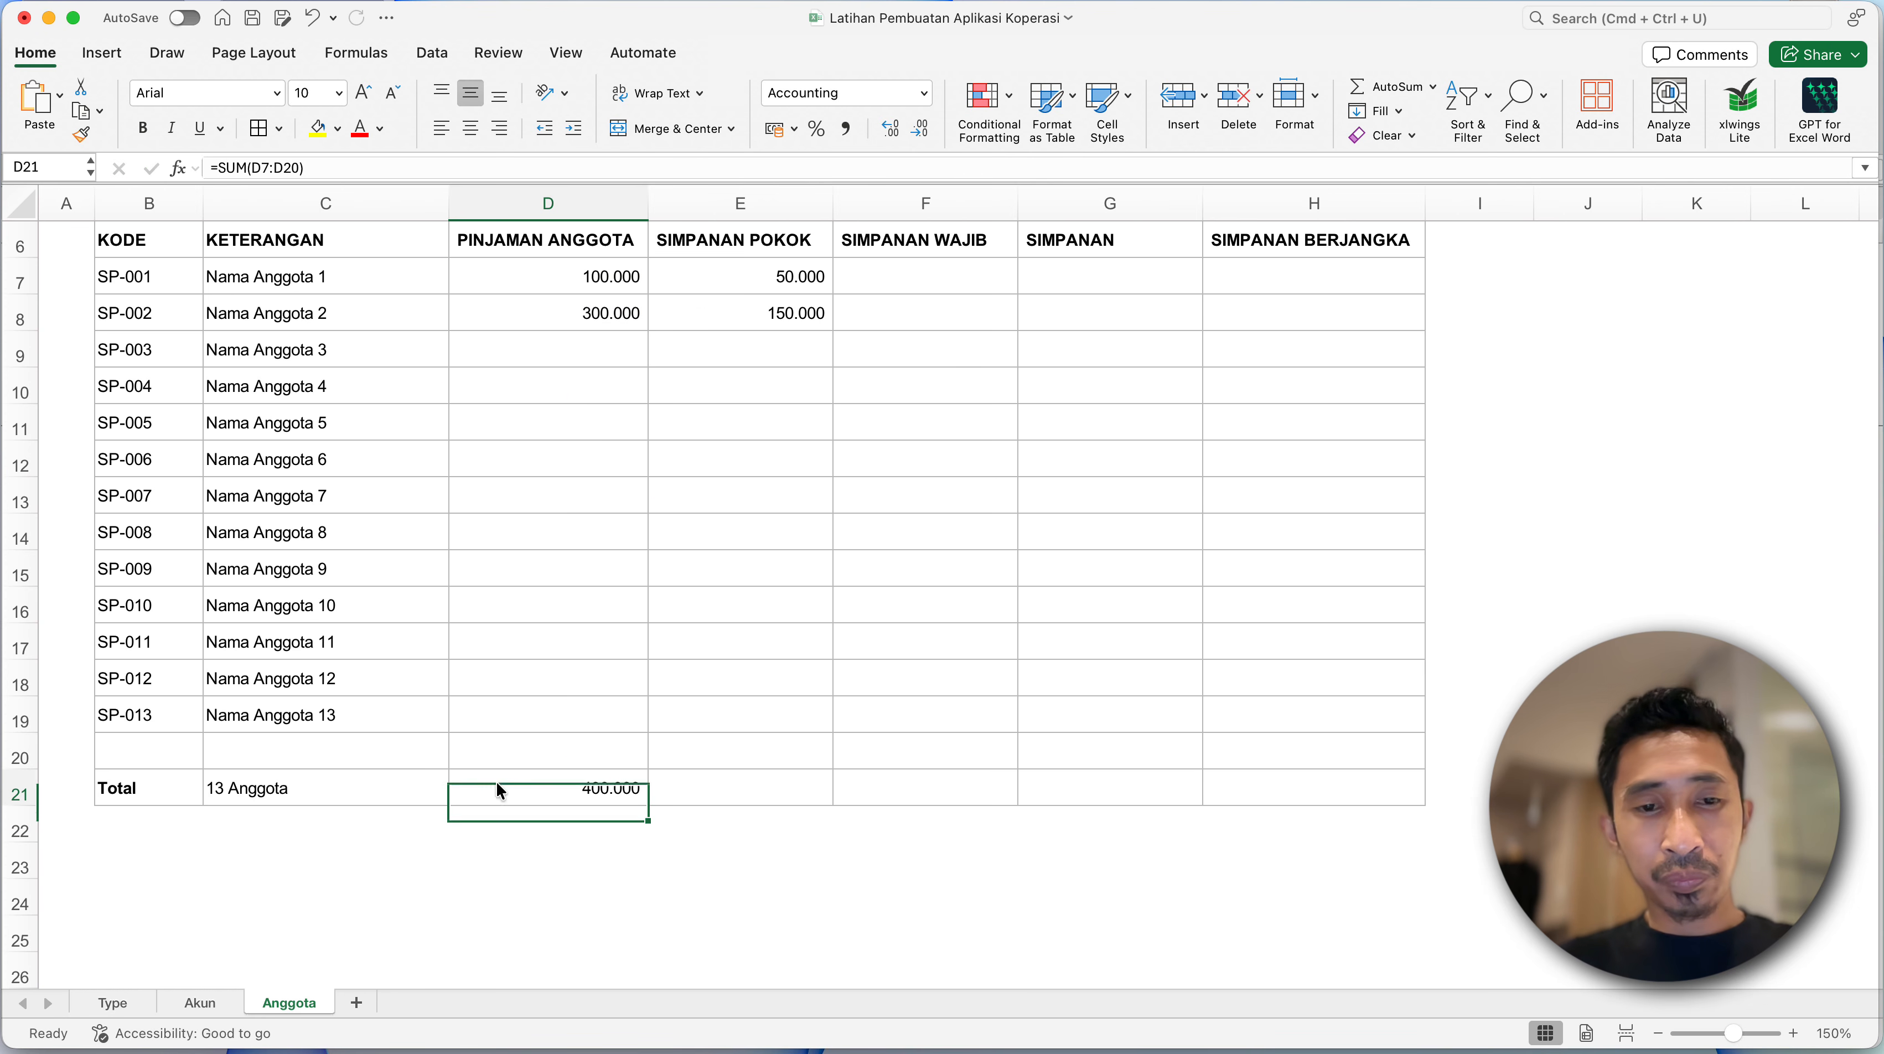
pyautogui.press('super+c')
pyautogui.press('Right')
pyautogui.hotkey('shift', 'Right')
pyautogui.hotkey('shift', 'Right')
pyautogui.hotkey('shift', 'Right')
pyautogui.hotkey('shift', 'Right')
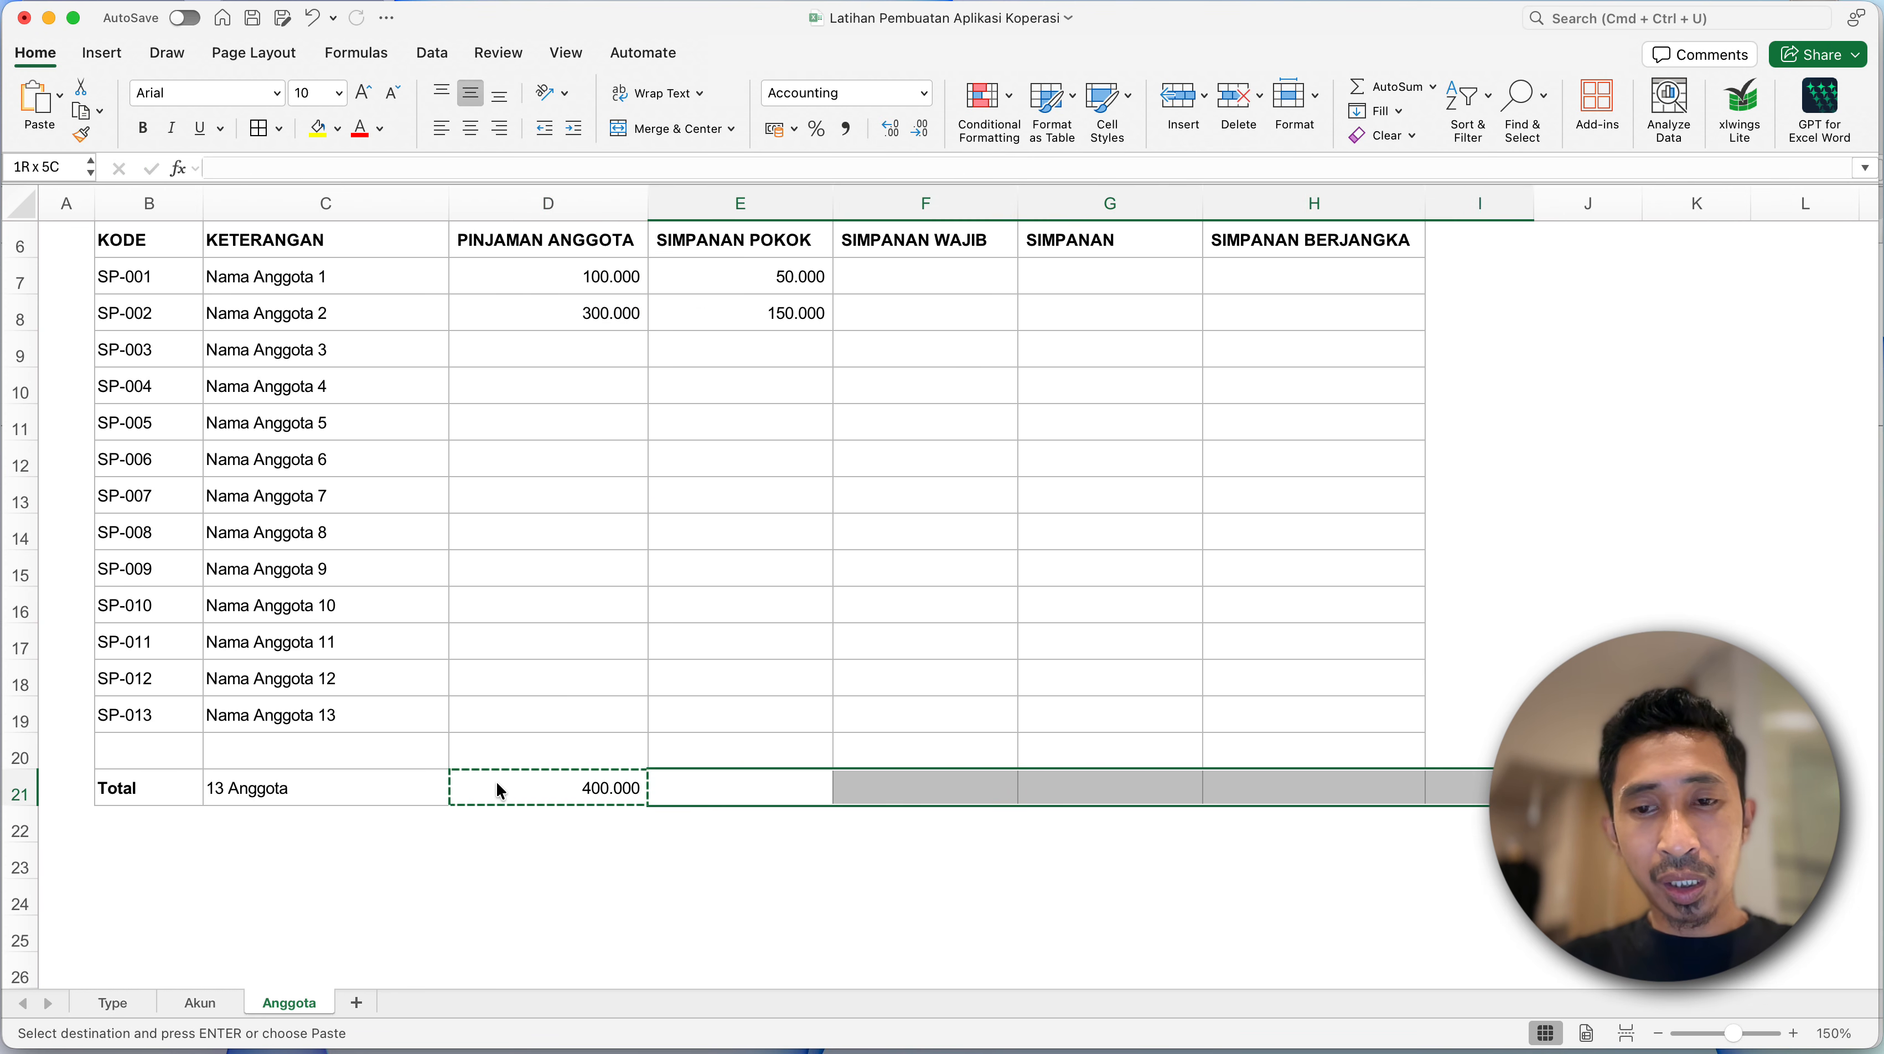
pyautogui.hotkey('shift', 'Left')
pyautogui.press('super+v')
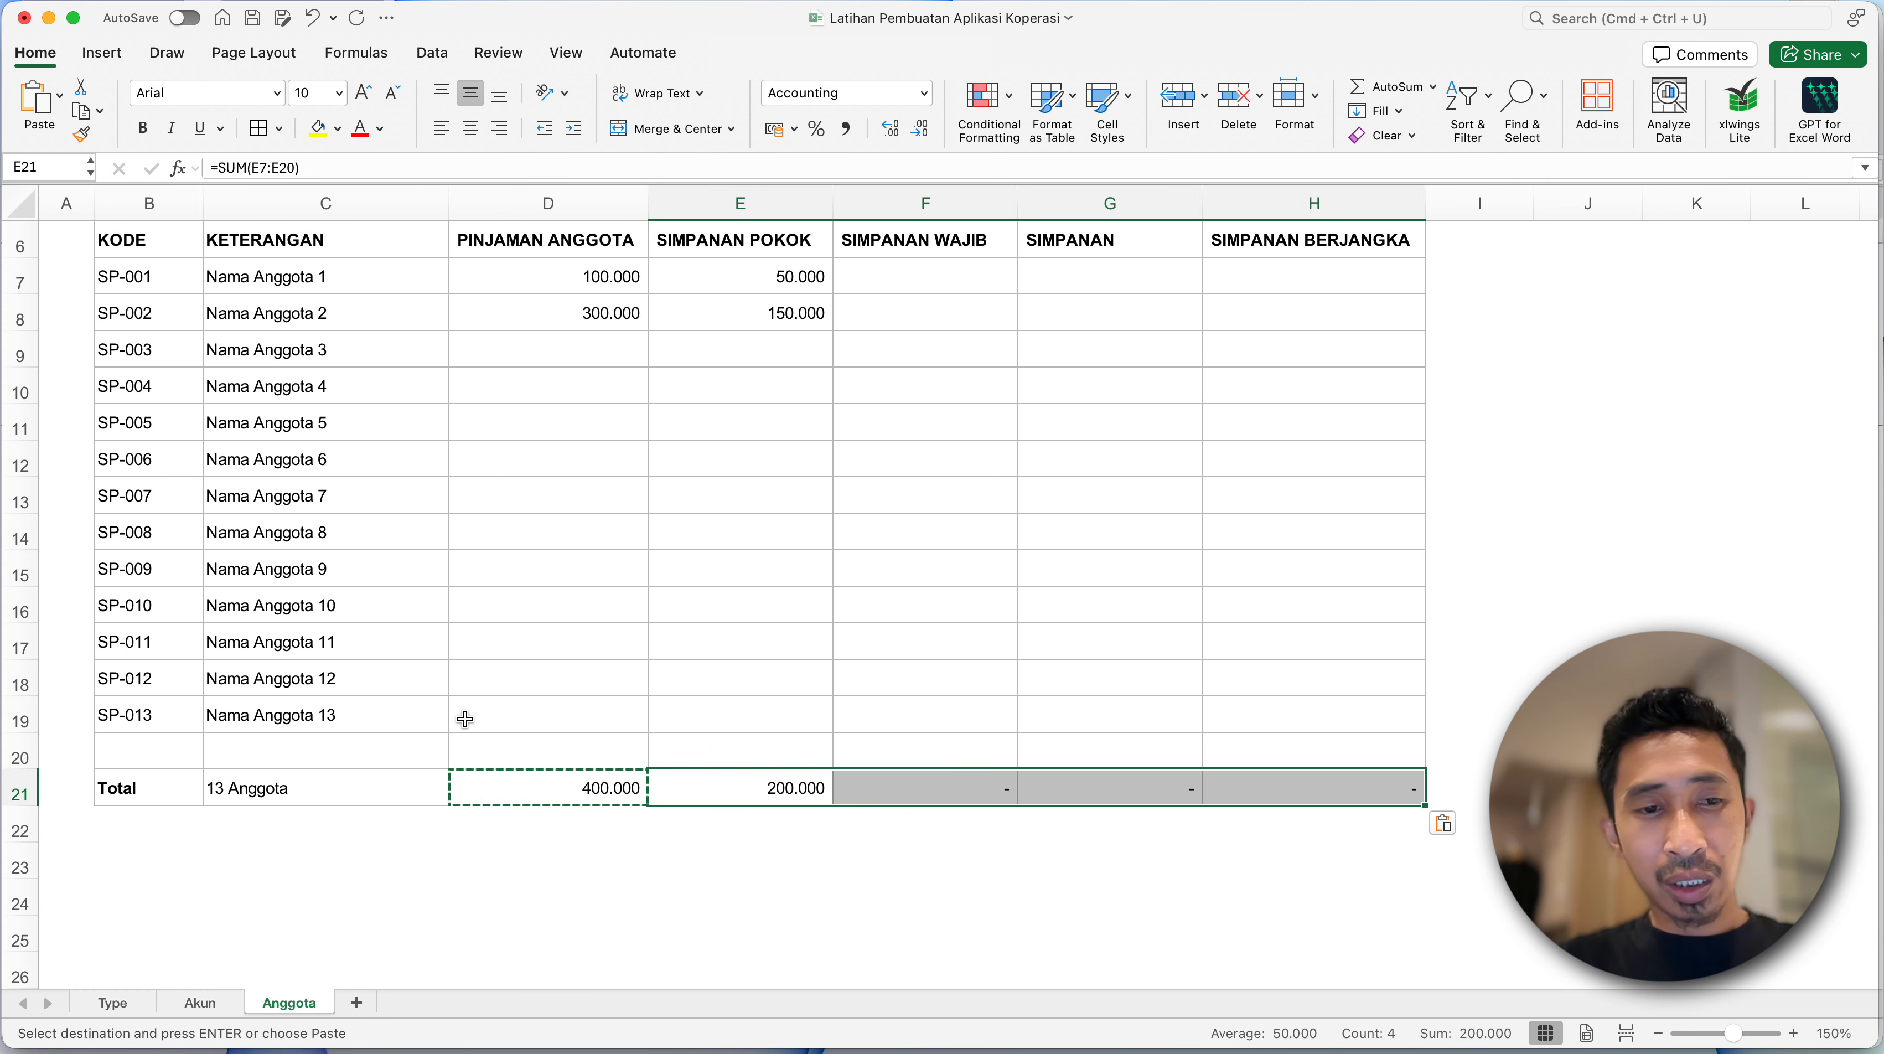
pyautogui.click(463, 715)
pyautogui.click(336, 544)
# - Turn off the High Contrast Only colour restriction and fill the title block B2:H4 with light blue
pyautogui.scroll(5, 394, 531)
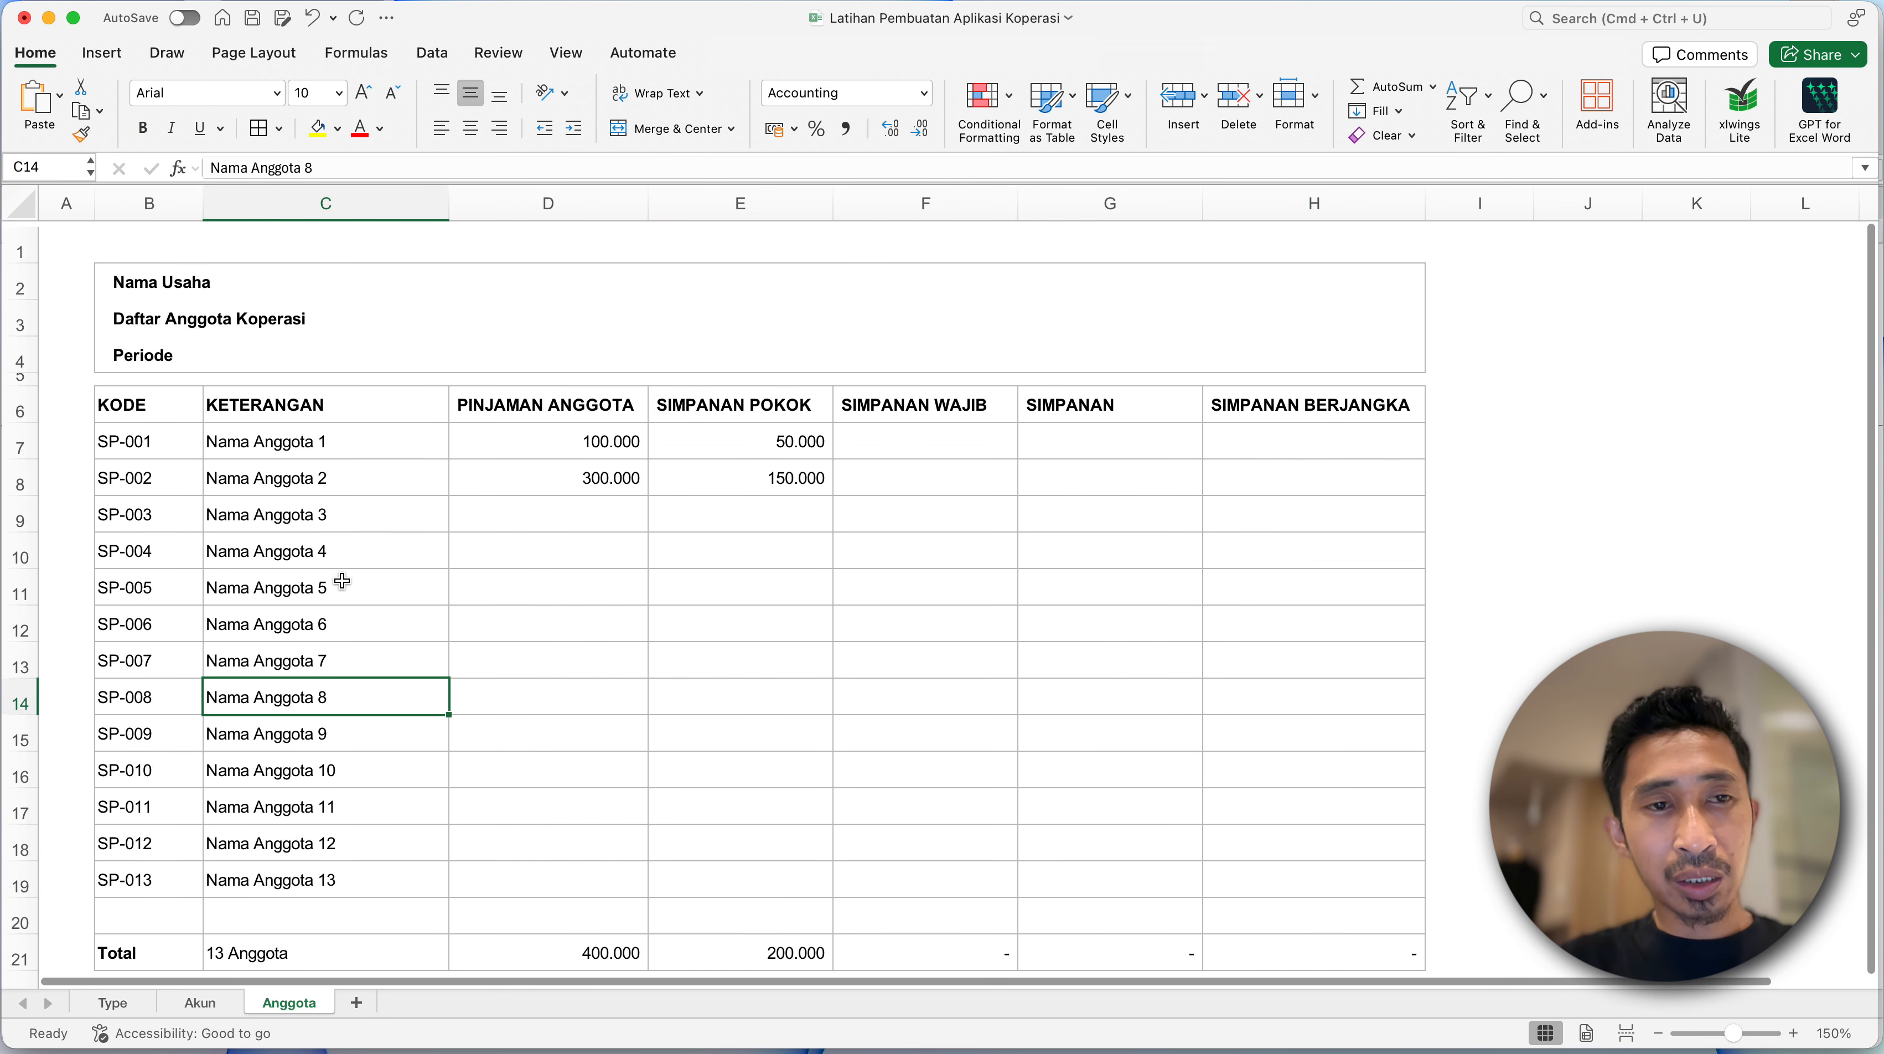
pyautogui.click(110, 275)
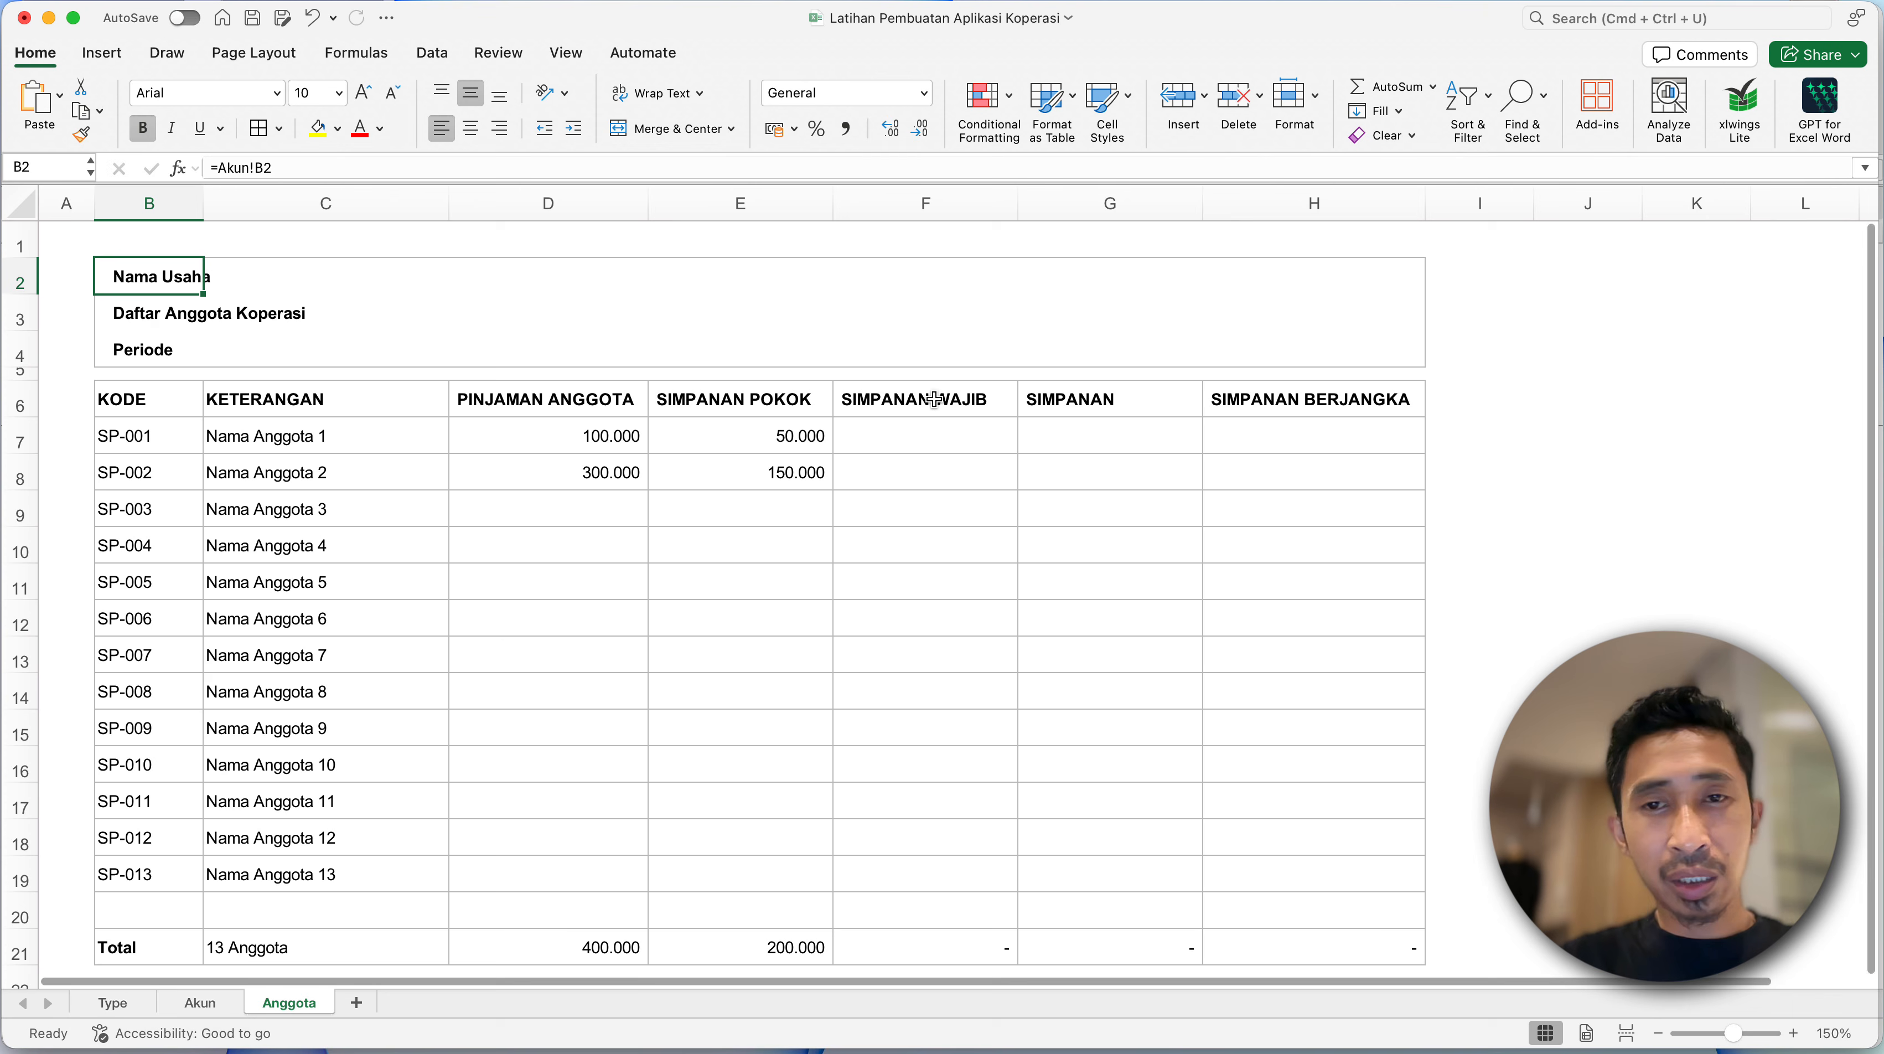
pyautogui.keyDown('shift'); pyautogui.click(1349, 334); pyautogui.keyUp('shift')
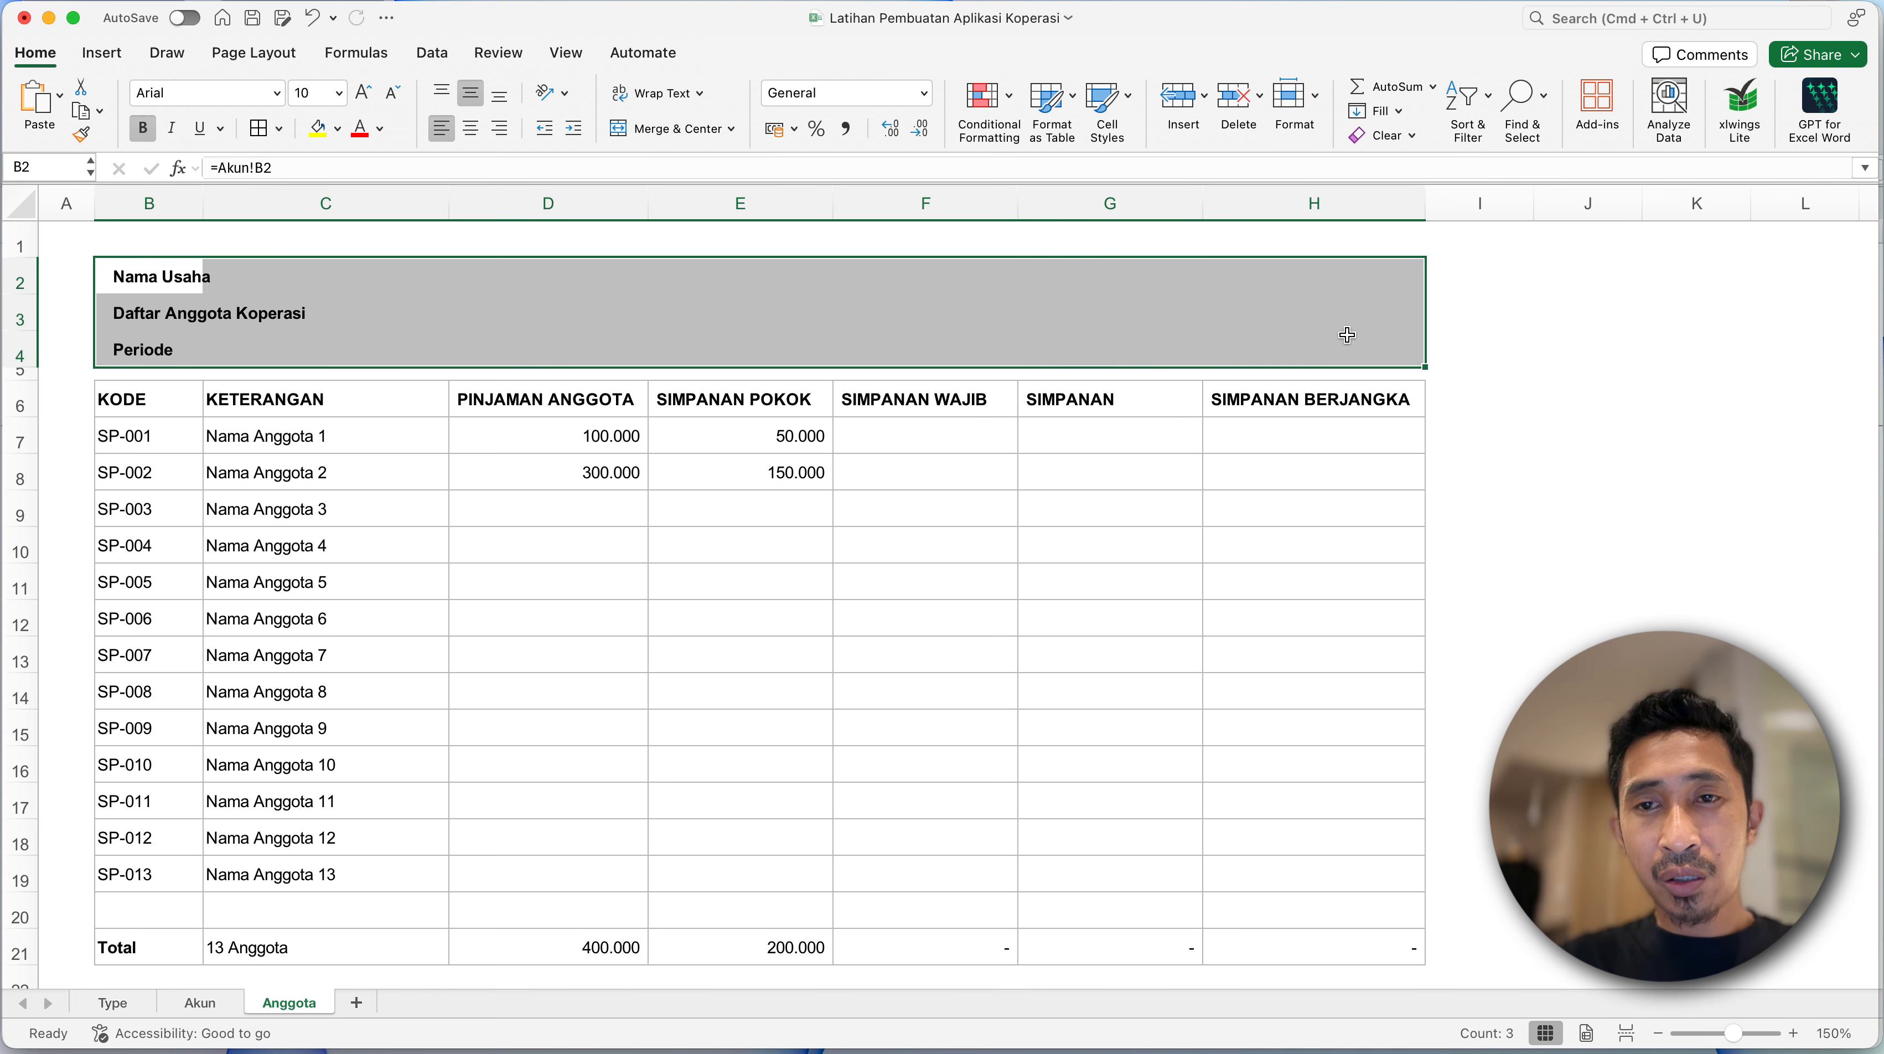
pyautogui.click(340, 130)
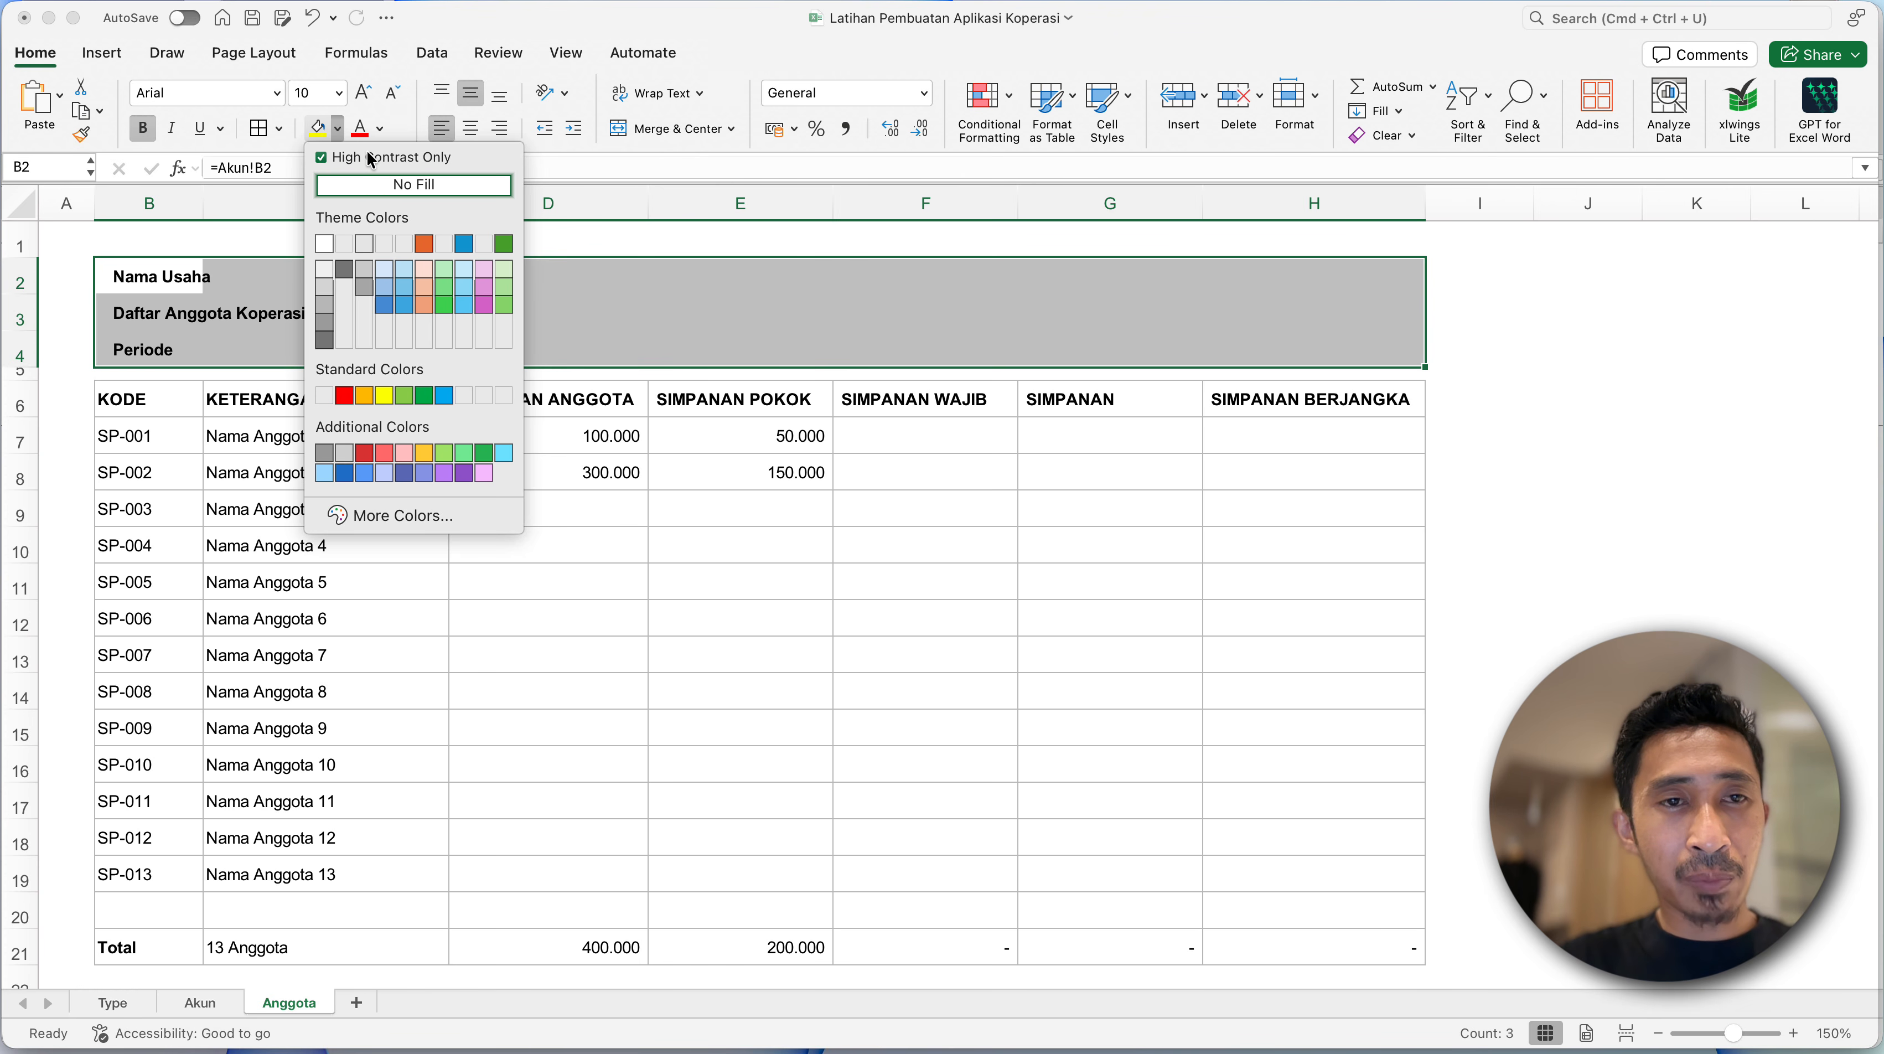
pyautogui.click(322, 157)
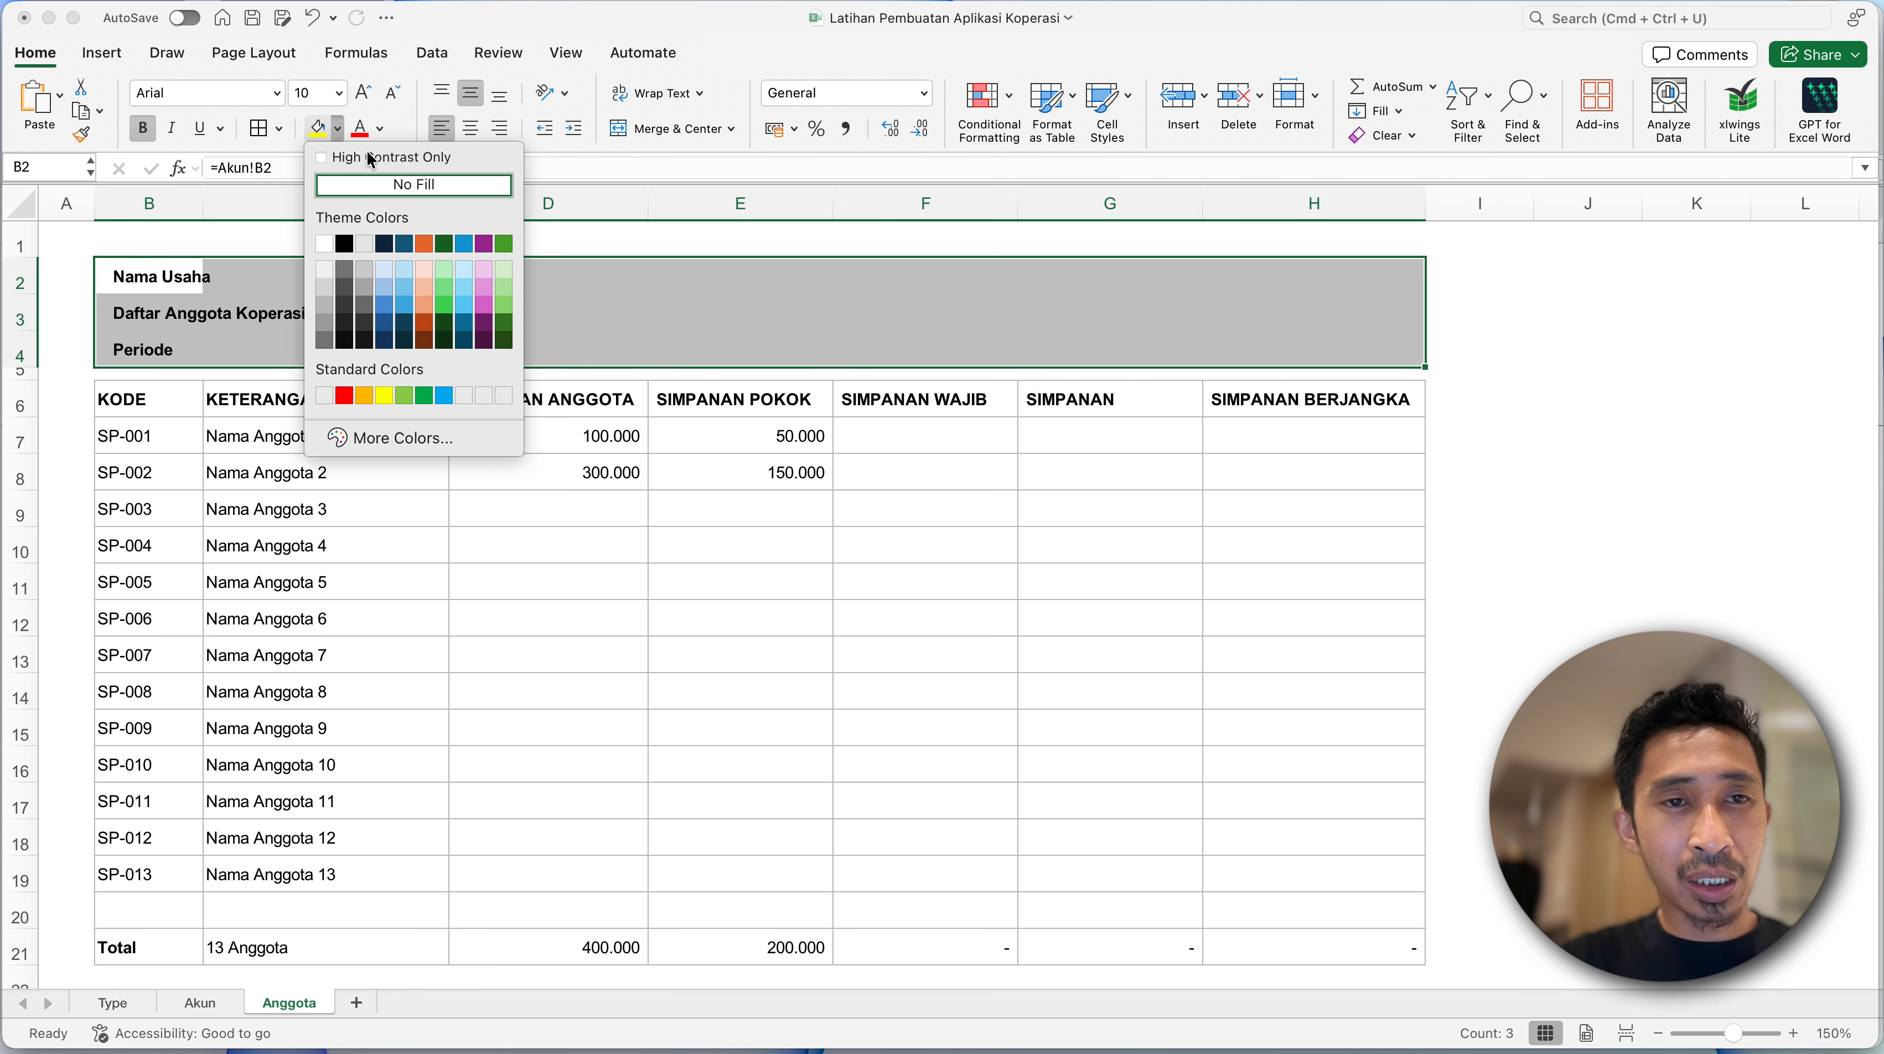
pyautogui.click(505, 286)
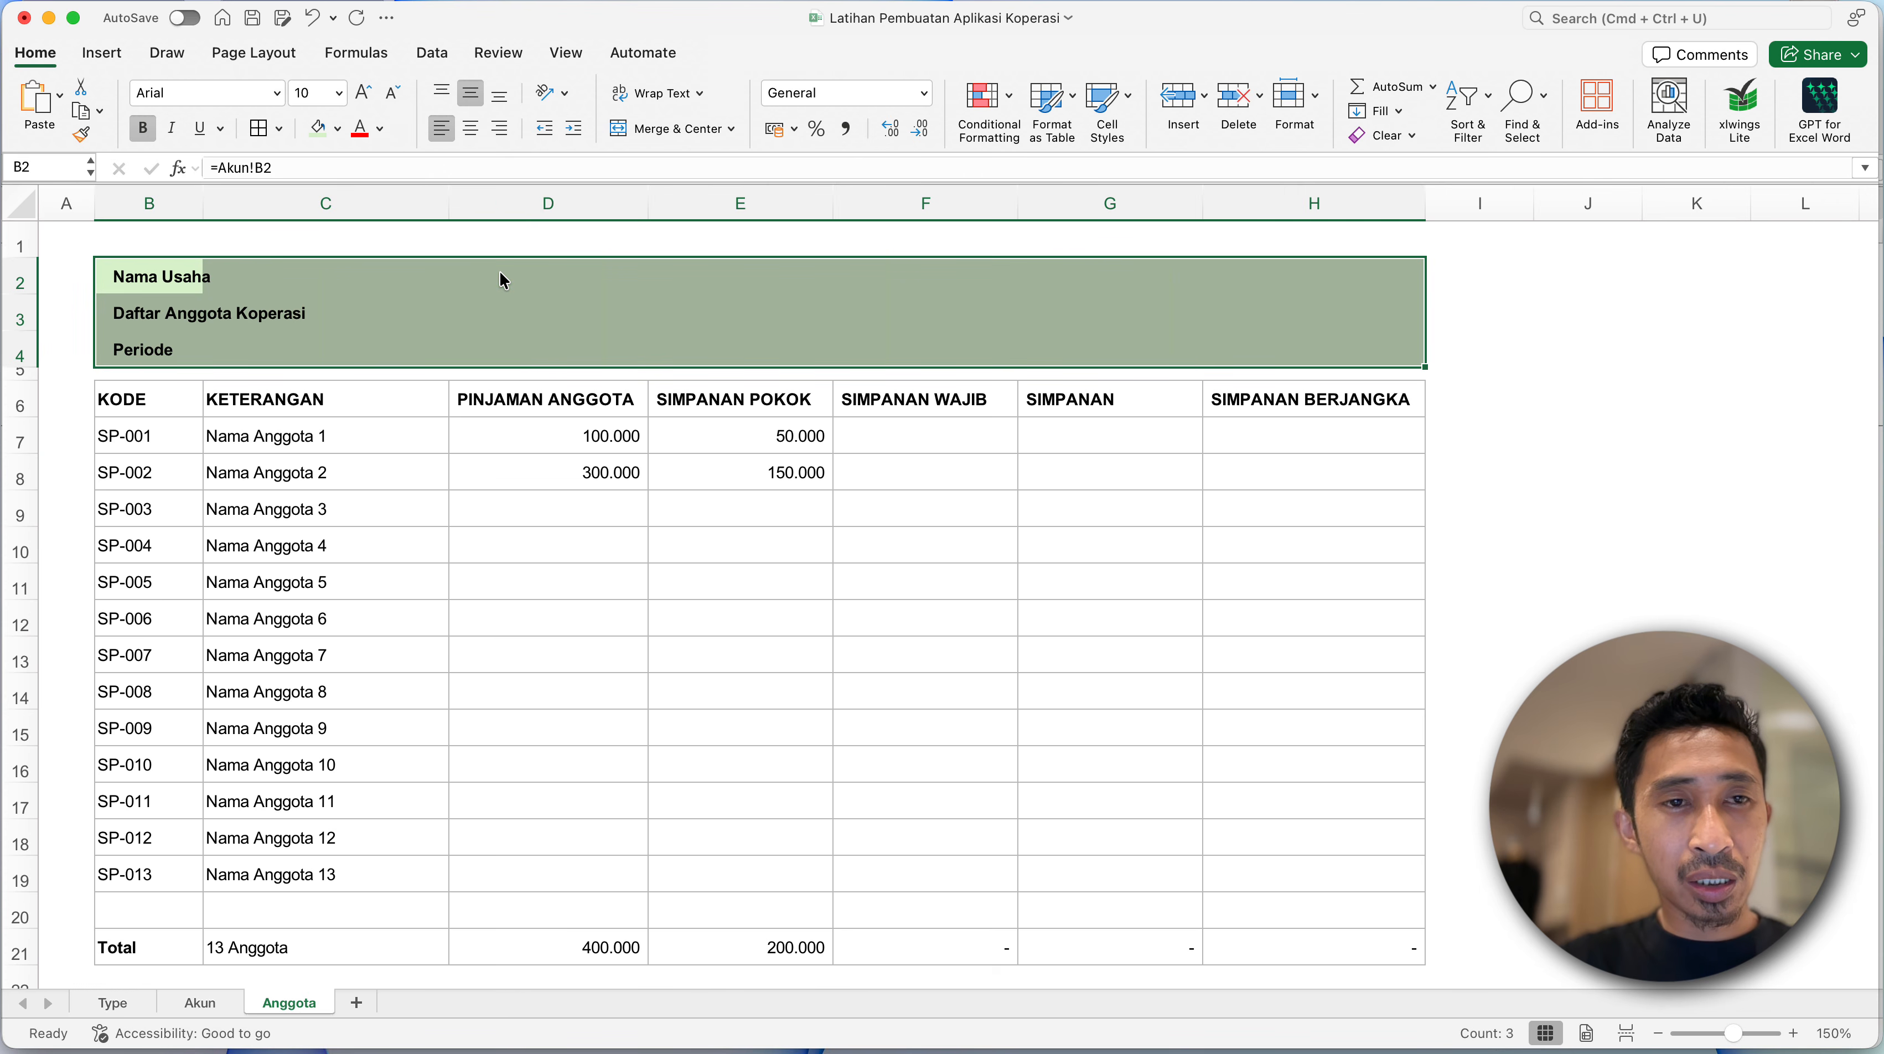
pyautogui.click(339, 131)
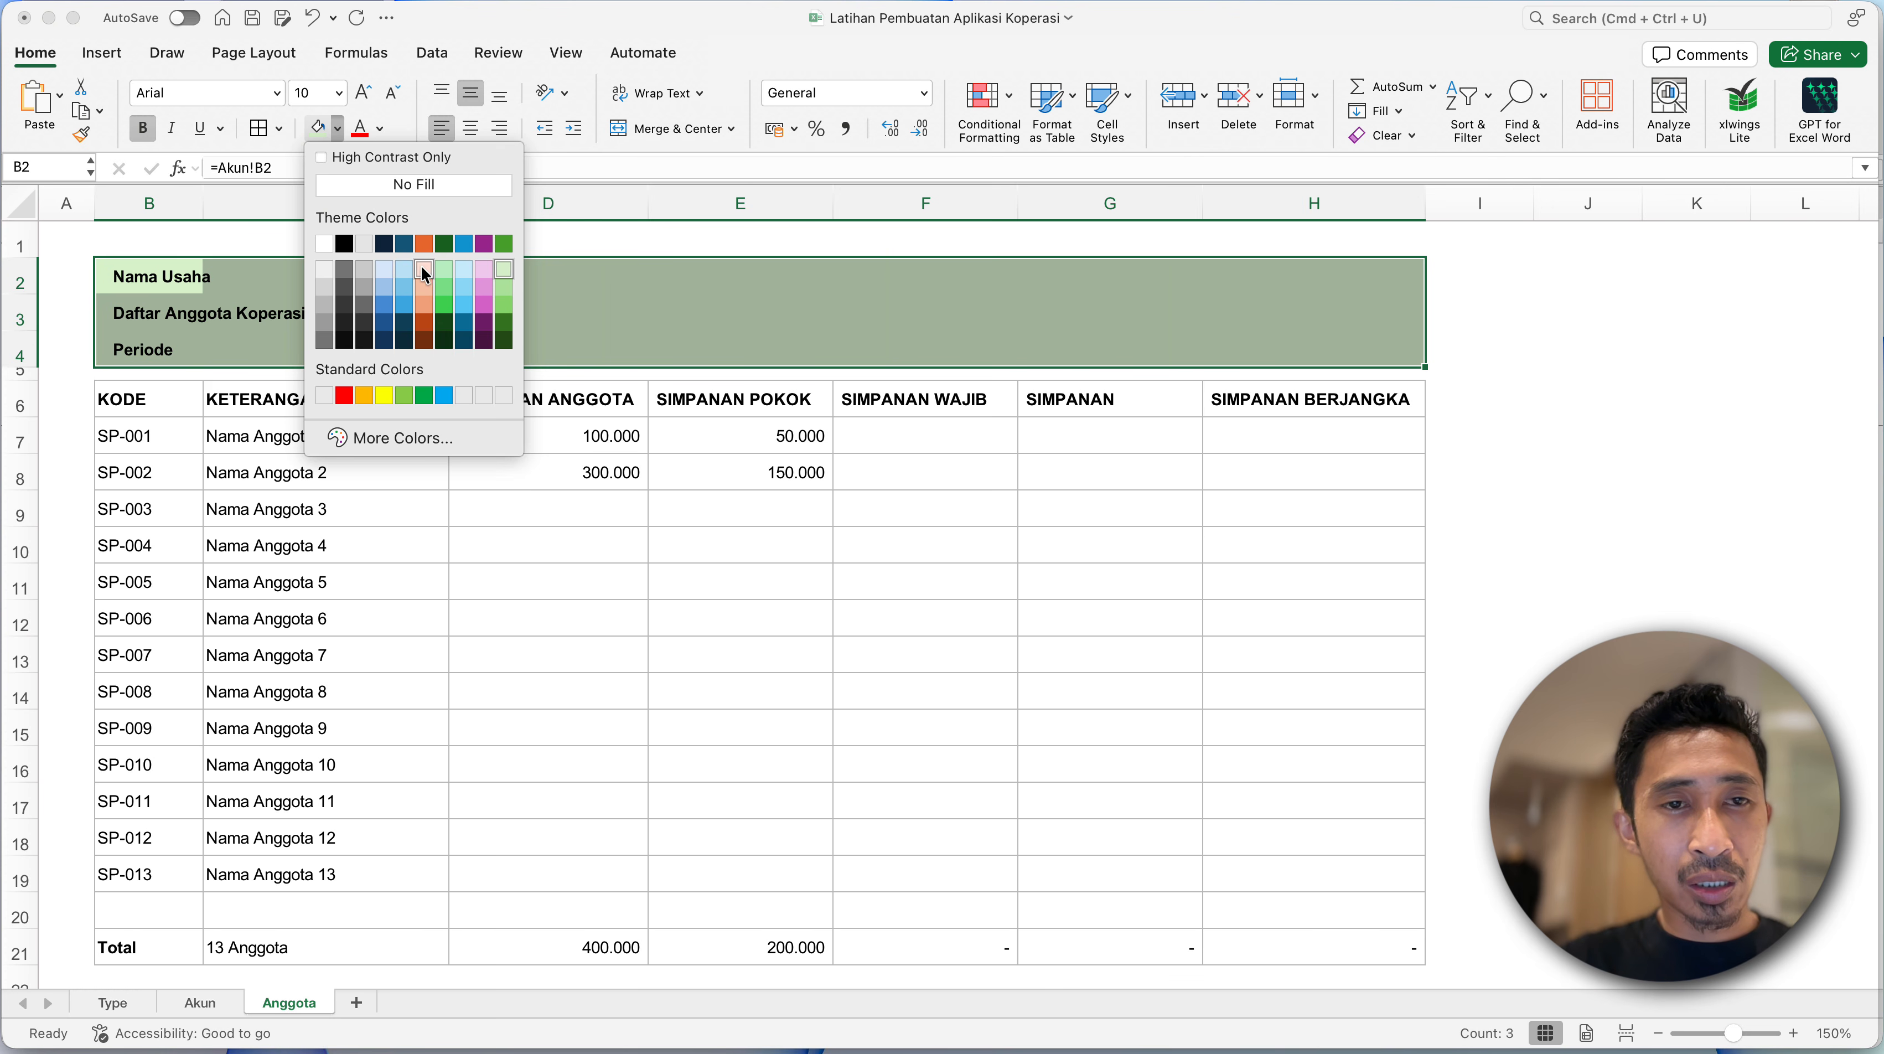
pyautogui.click(404, 275)
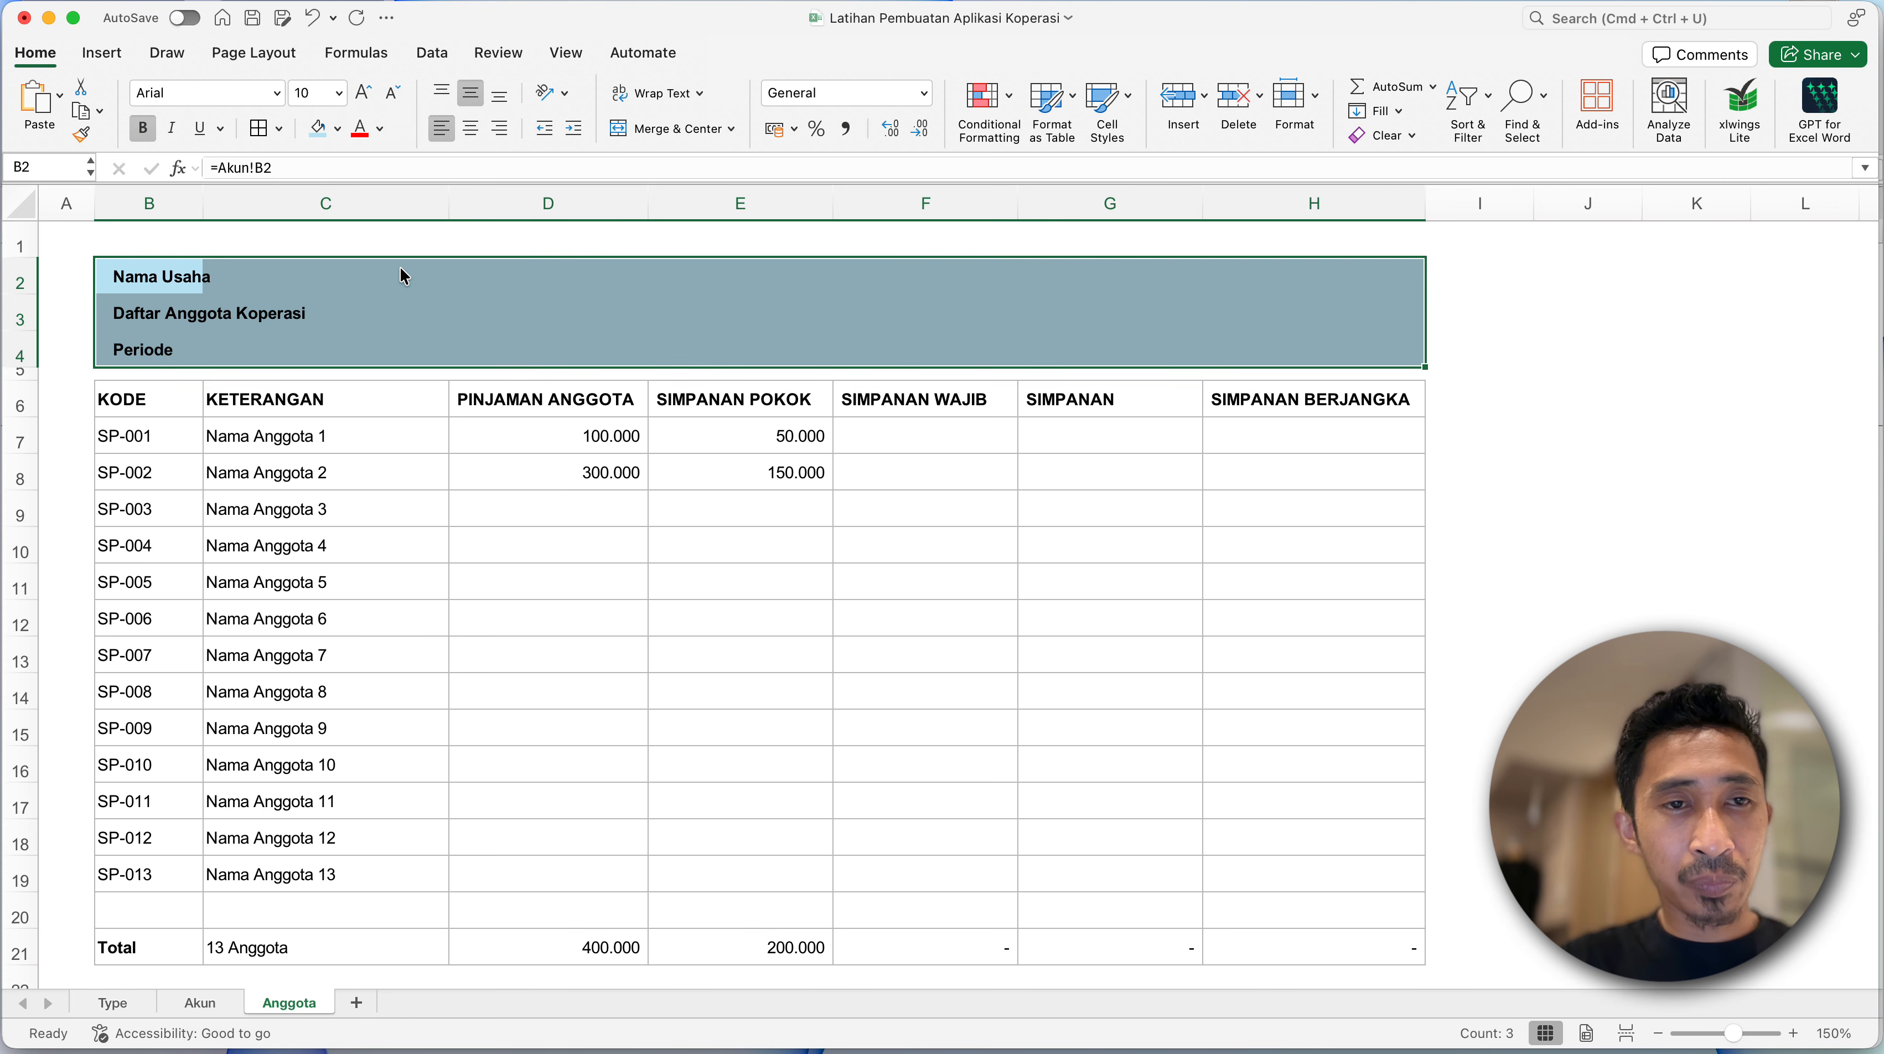
pyautogui.click(246, 311)
# - Fill the member table's header row B6:H6 with light blue
pyautogui.click(142, 393)
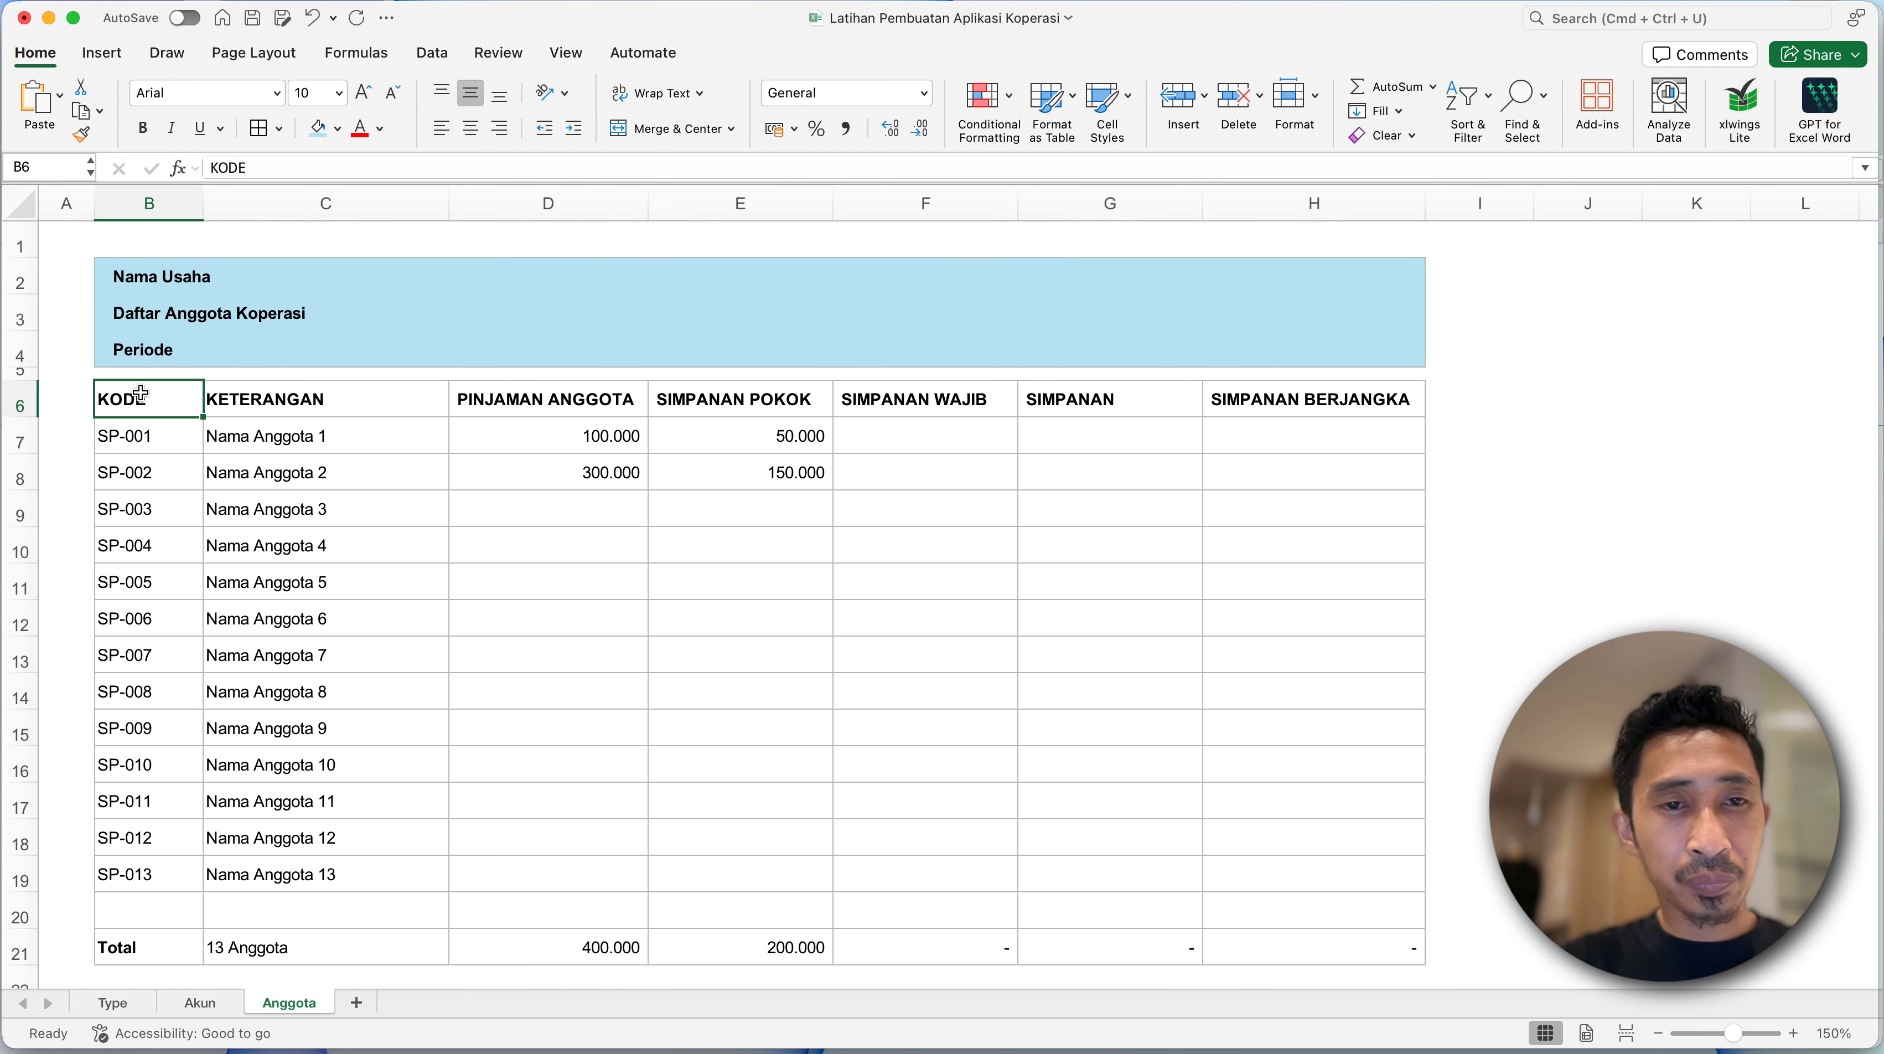
pyautogui.keyDown('shift'); pyautogui.click(1263, 396); pyautogui.keyUp('shift')
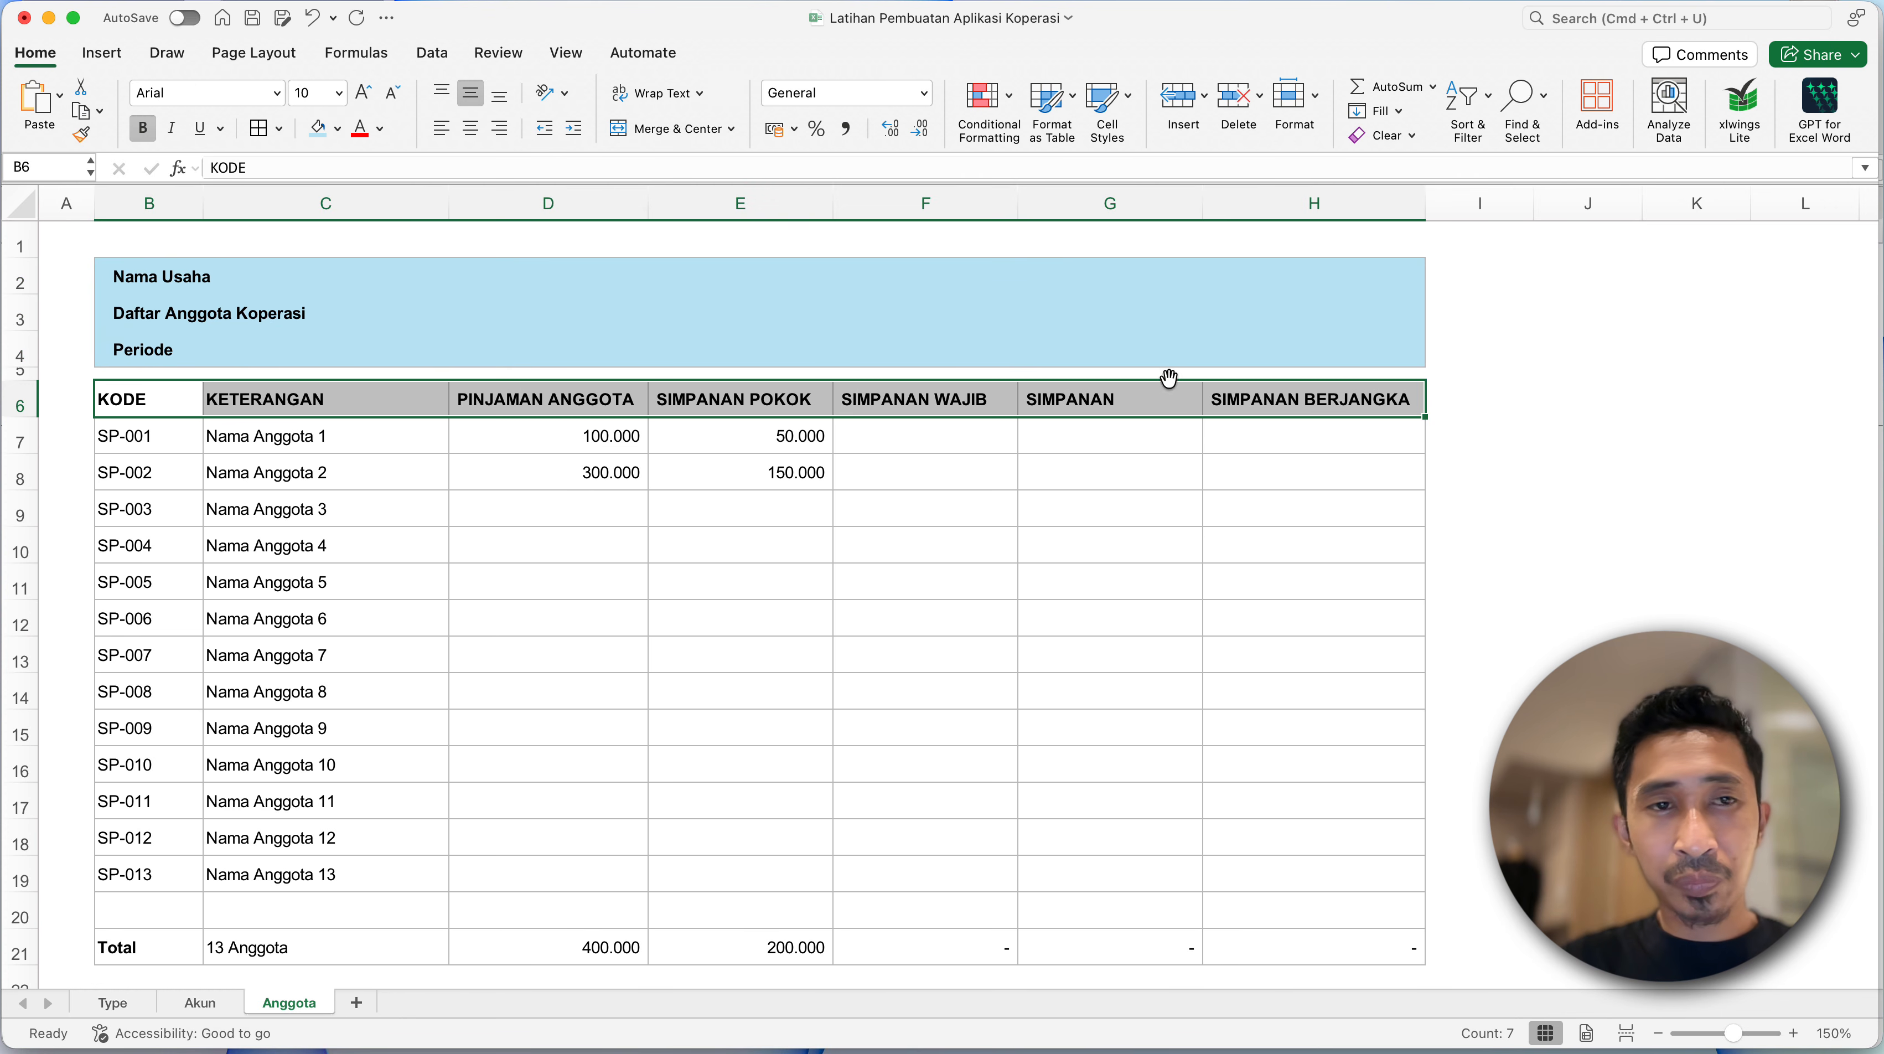
pyautogui.click(321, 136)
# - Make the Total row B21:H21 bold and fill it with light blue
pyautogui.click(135, 944)
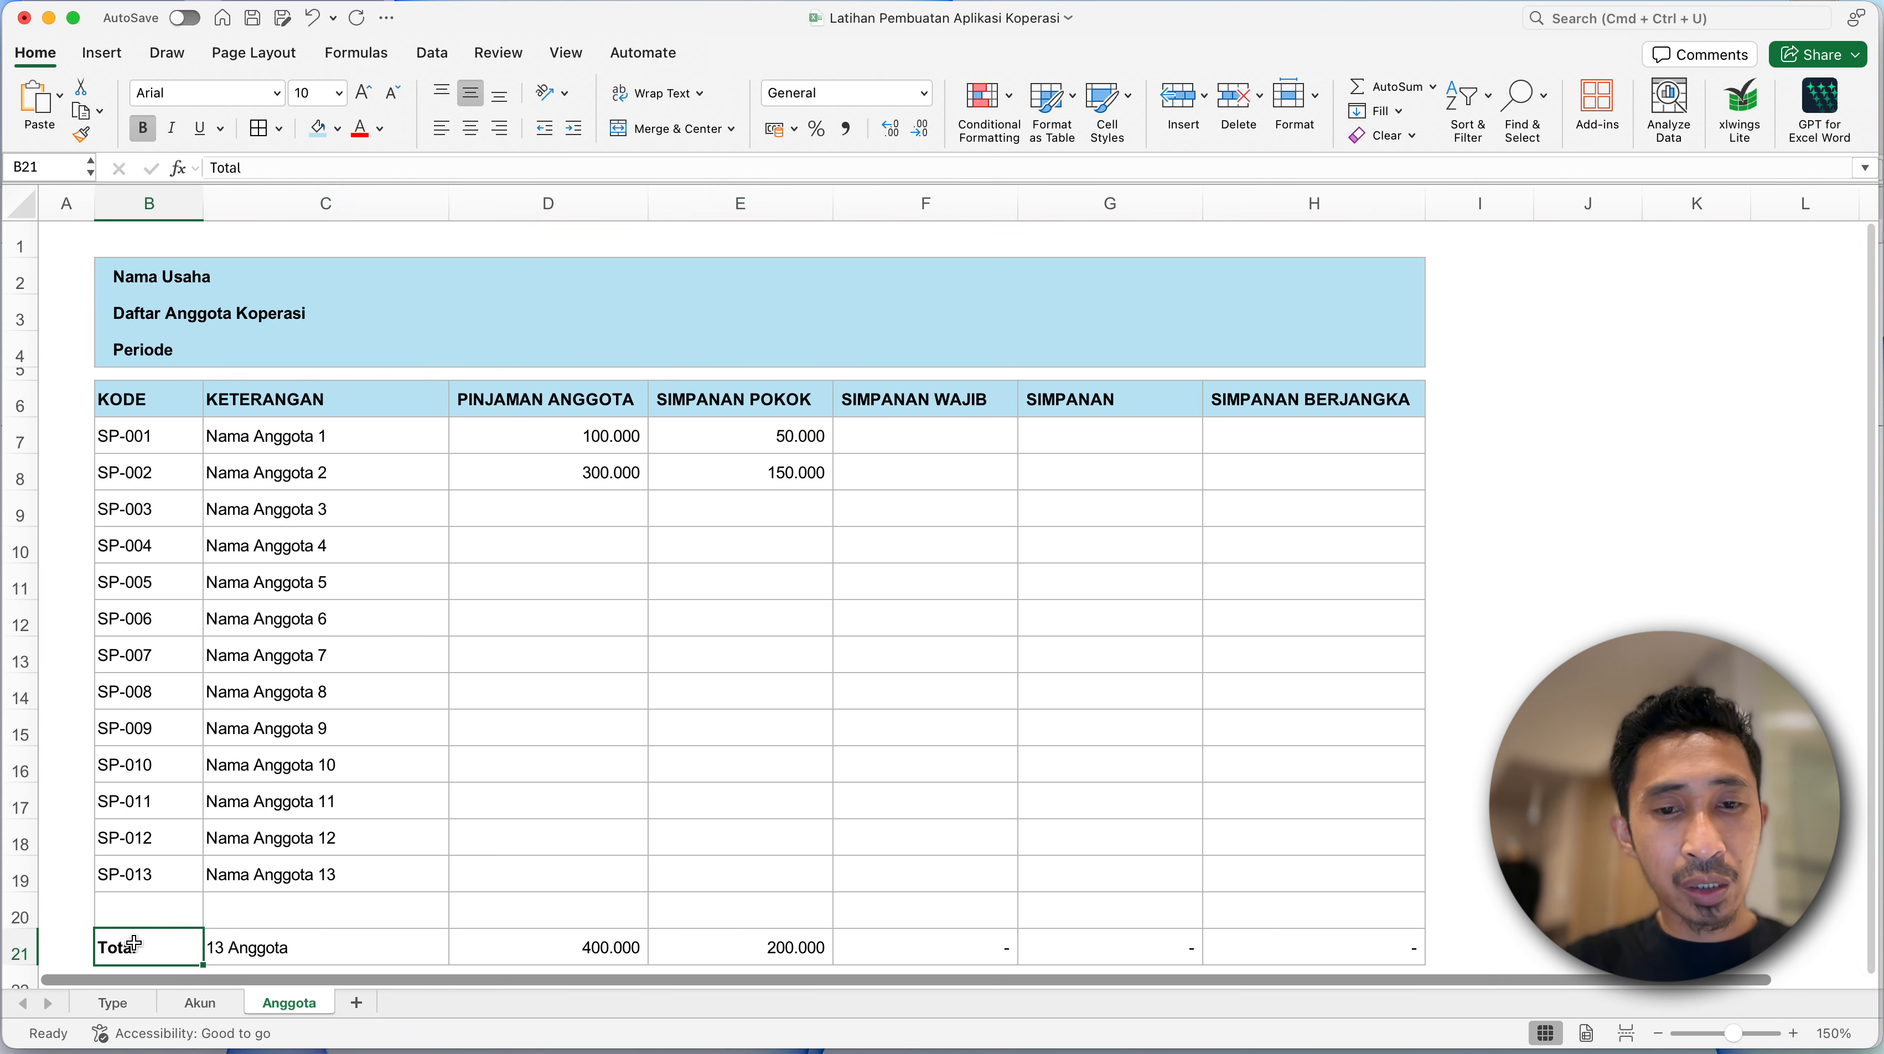
pyautogui.press('shift+super+Right')
pyautogui.press('super+b')
pyautogui.press('super+b')
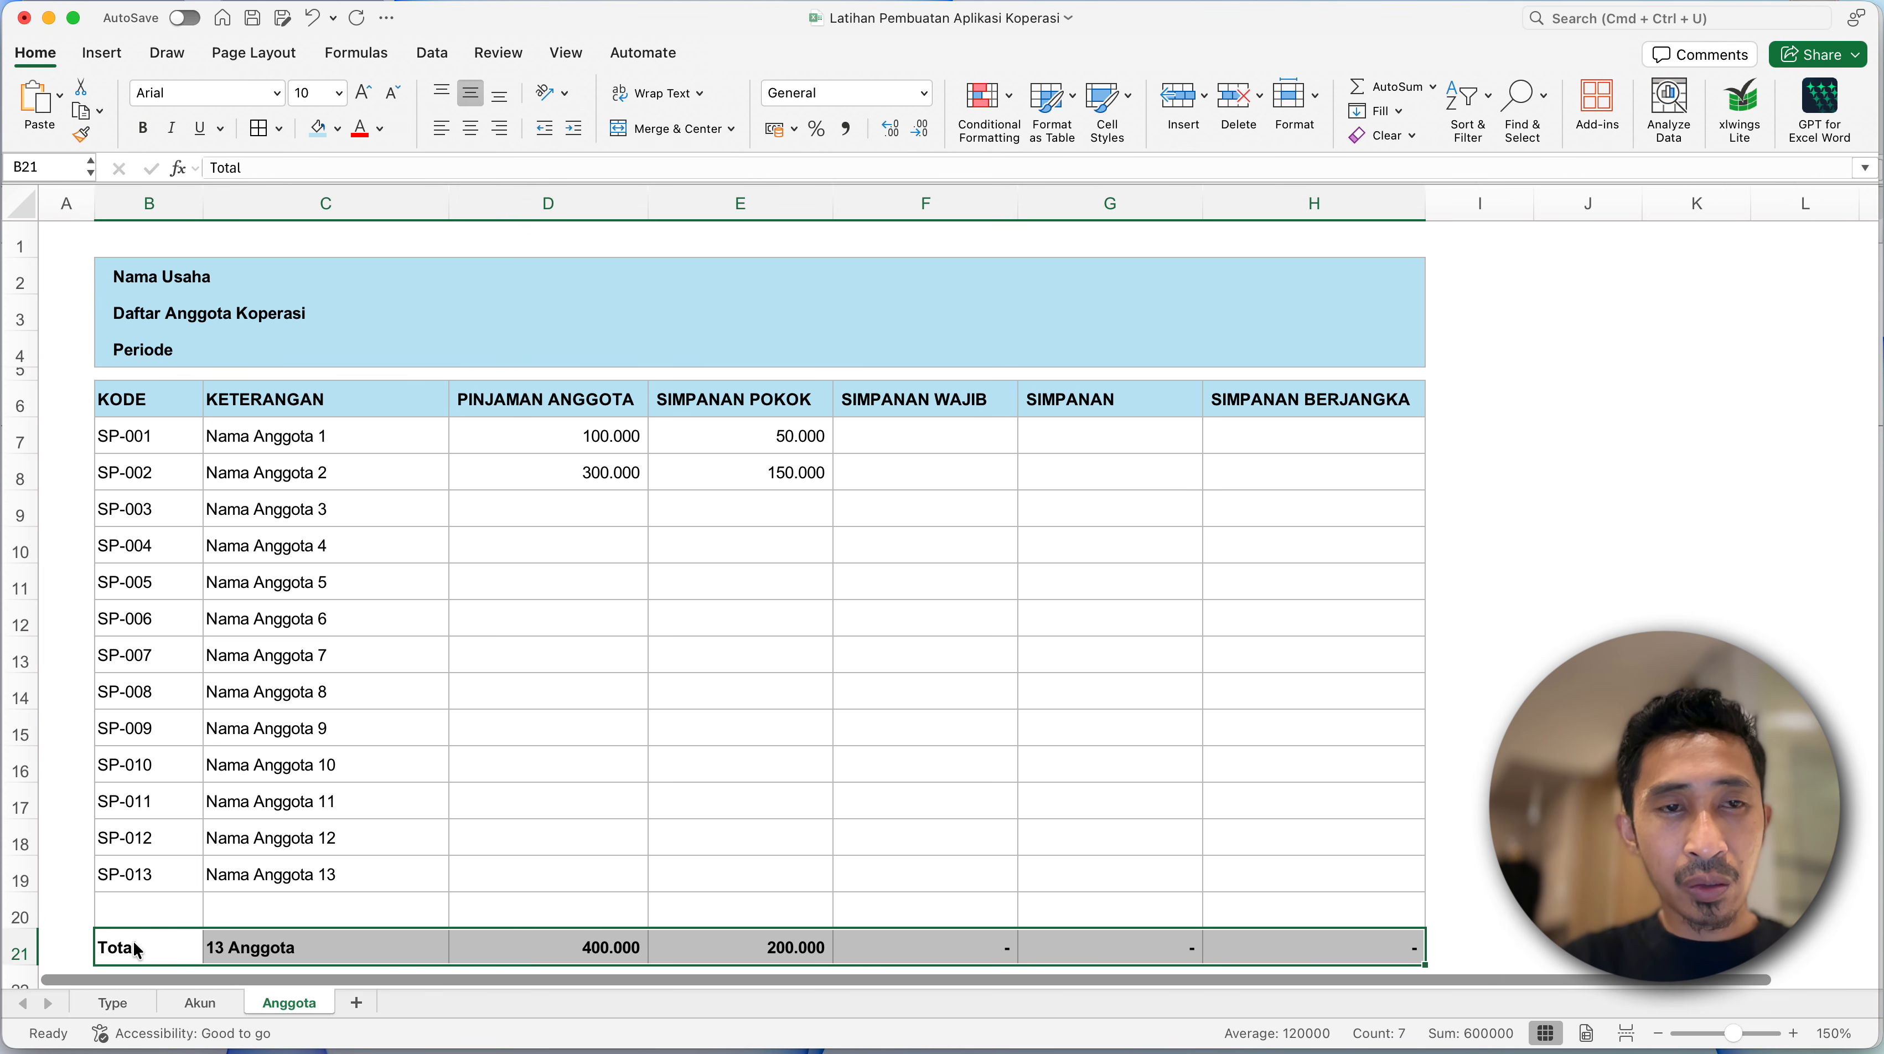
pyautogui.click(321, 140)
pyautogui.click(370, 542)
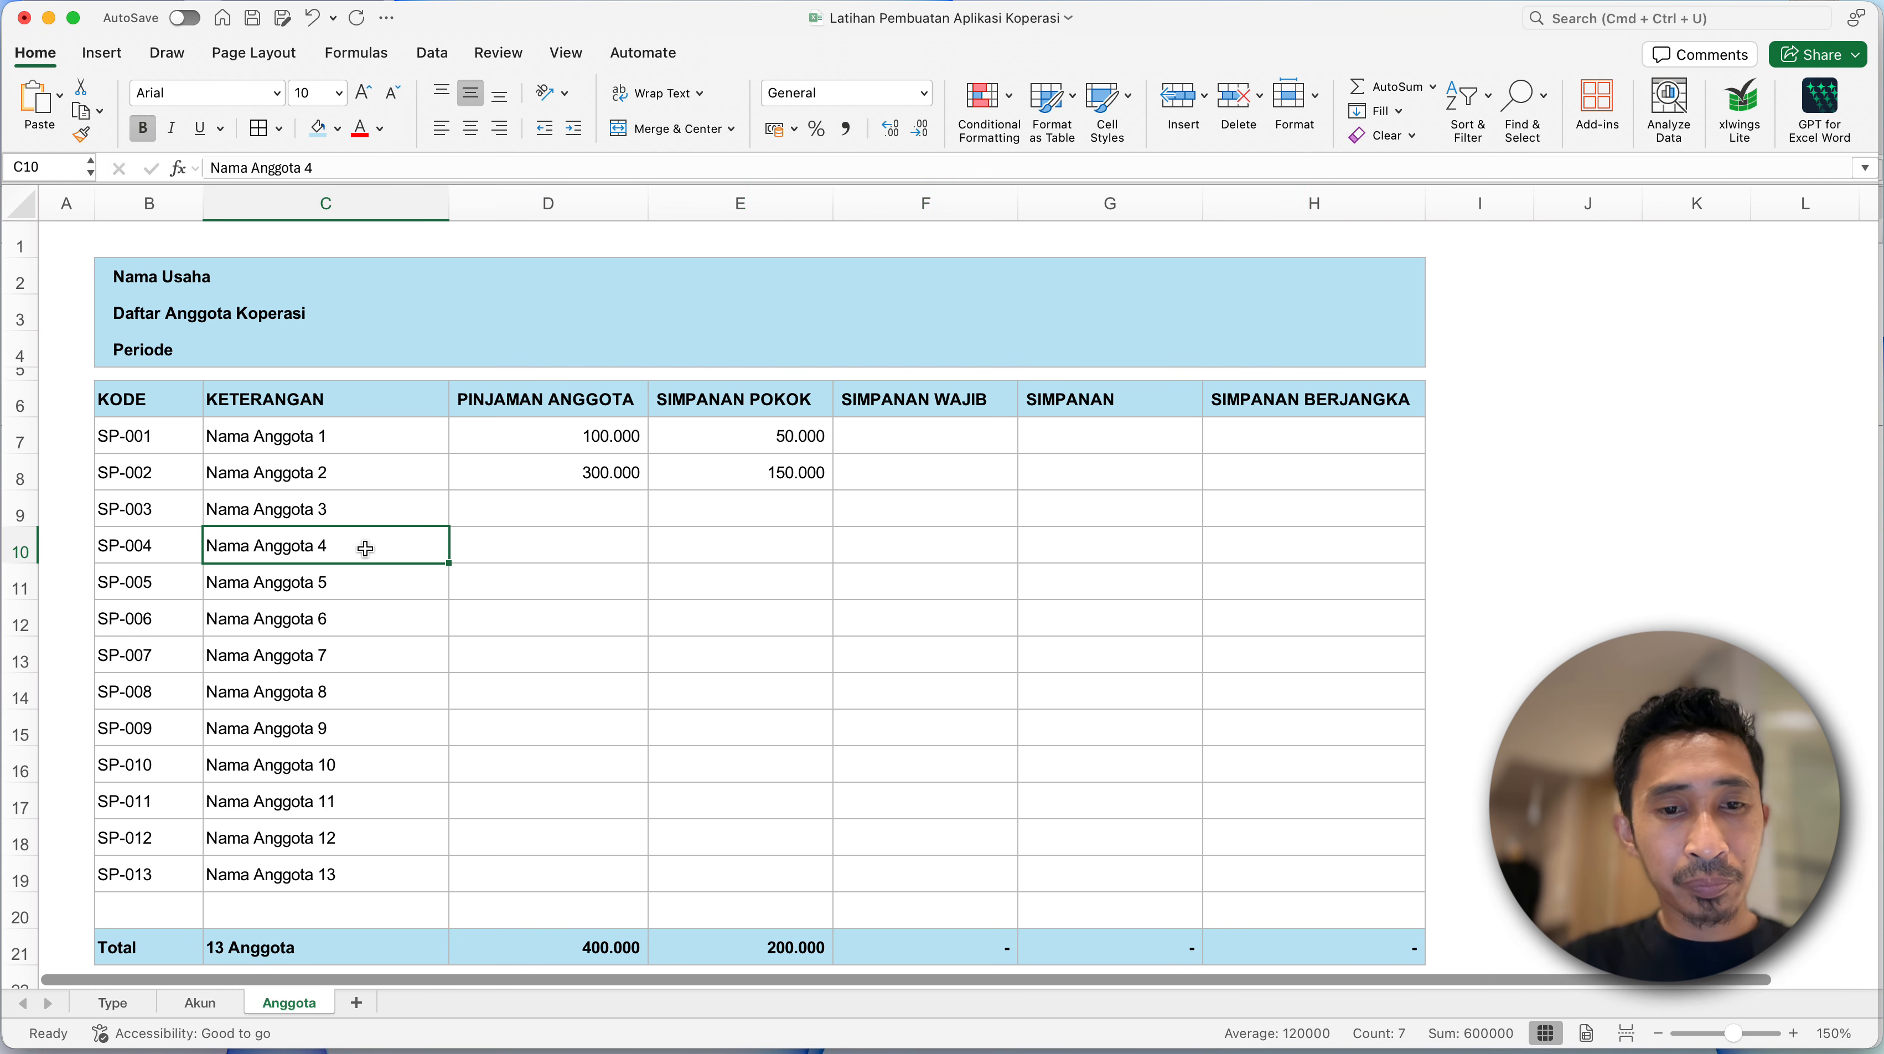
pyautogui.click(384, 627)
pyautogui.click(391, 660)
pyautogui.scroll(-2, 396, 668)
pyautogui.scroll(2, 396, 668)
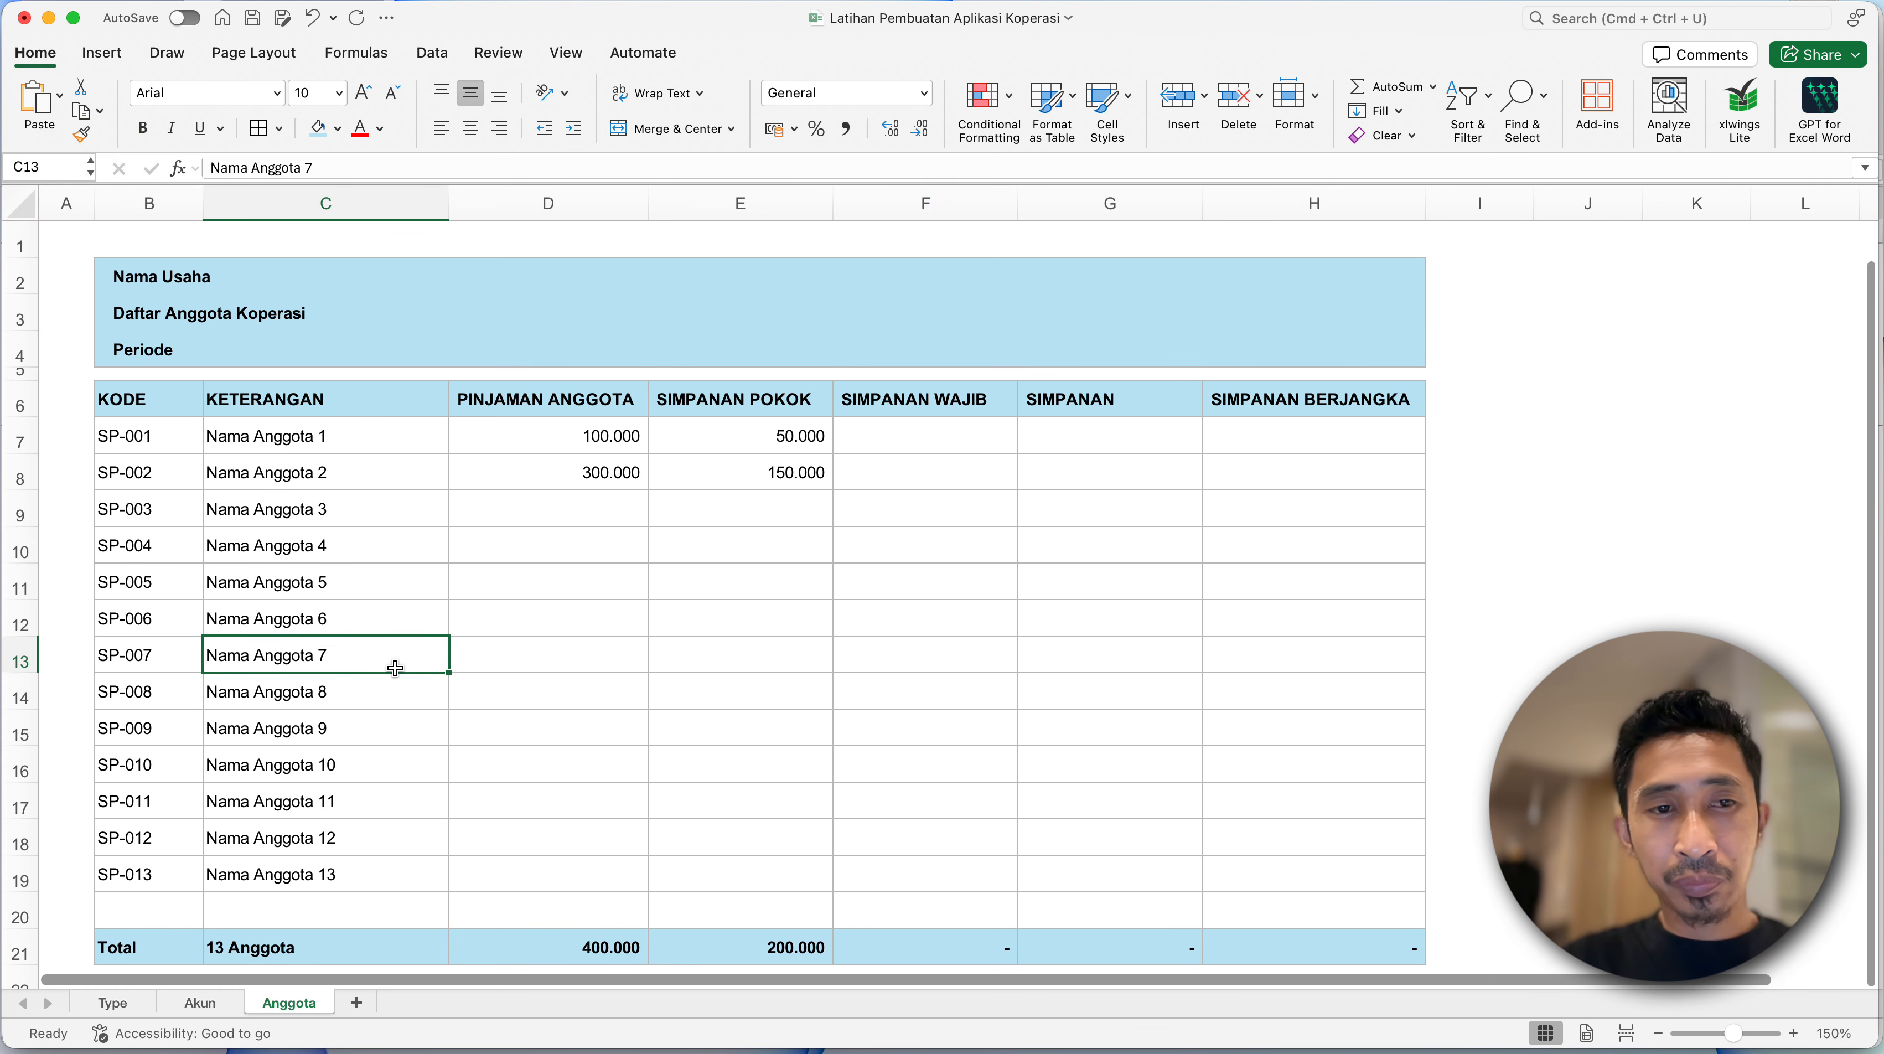
# - Indent the contents of the KETERANGAN column C by one level
pyautogui.click(328, 467)
pyautogui.click(324, 203)
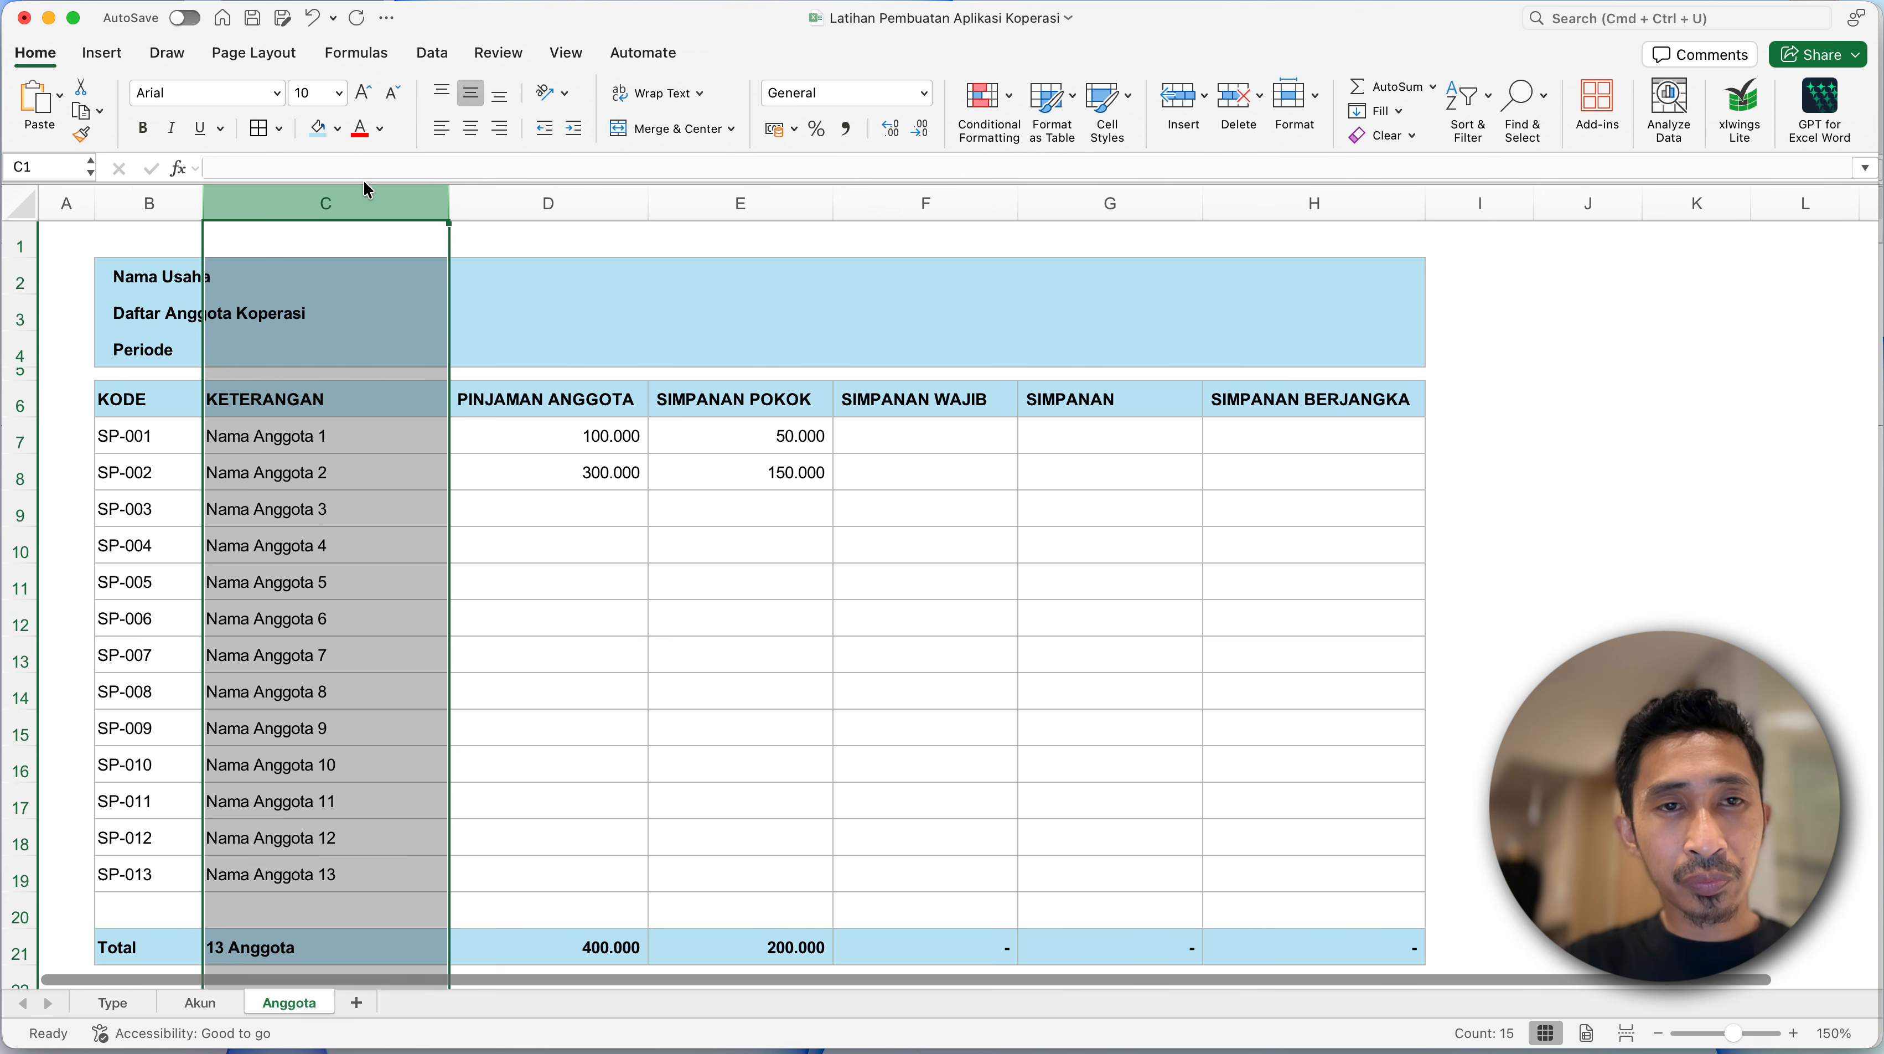
pyautogui.click(576, 130)
pyautogui.click(210, 480)
# - Indent column B by one level and reduce the indent of title cells B2:B4 by one level
pyautogui.click(150, 207)
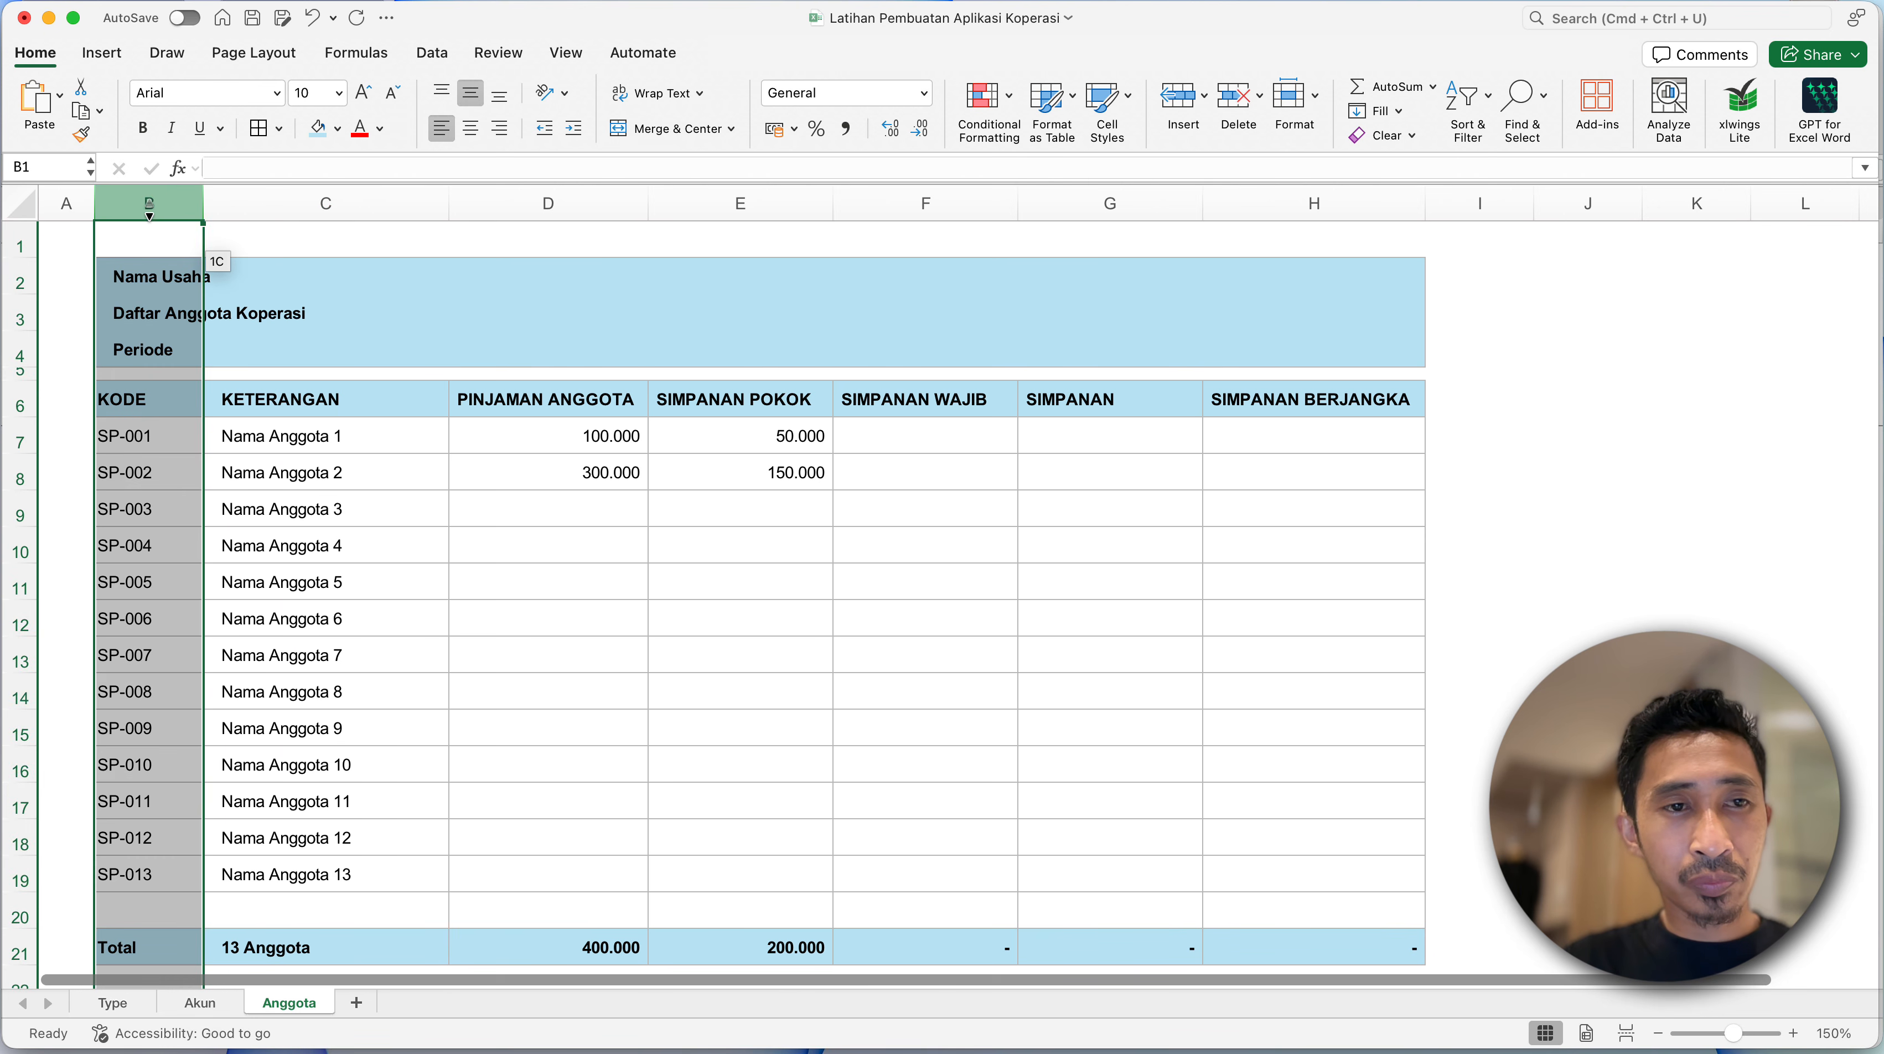
pyautogui.click(576, 130)
pyautogui.moveTo(163, 292); pyautogui.dragTo(155, 348)
pyautogui.click(545, 130)
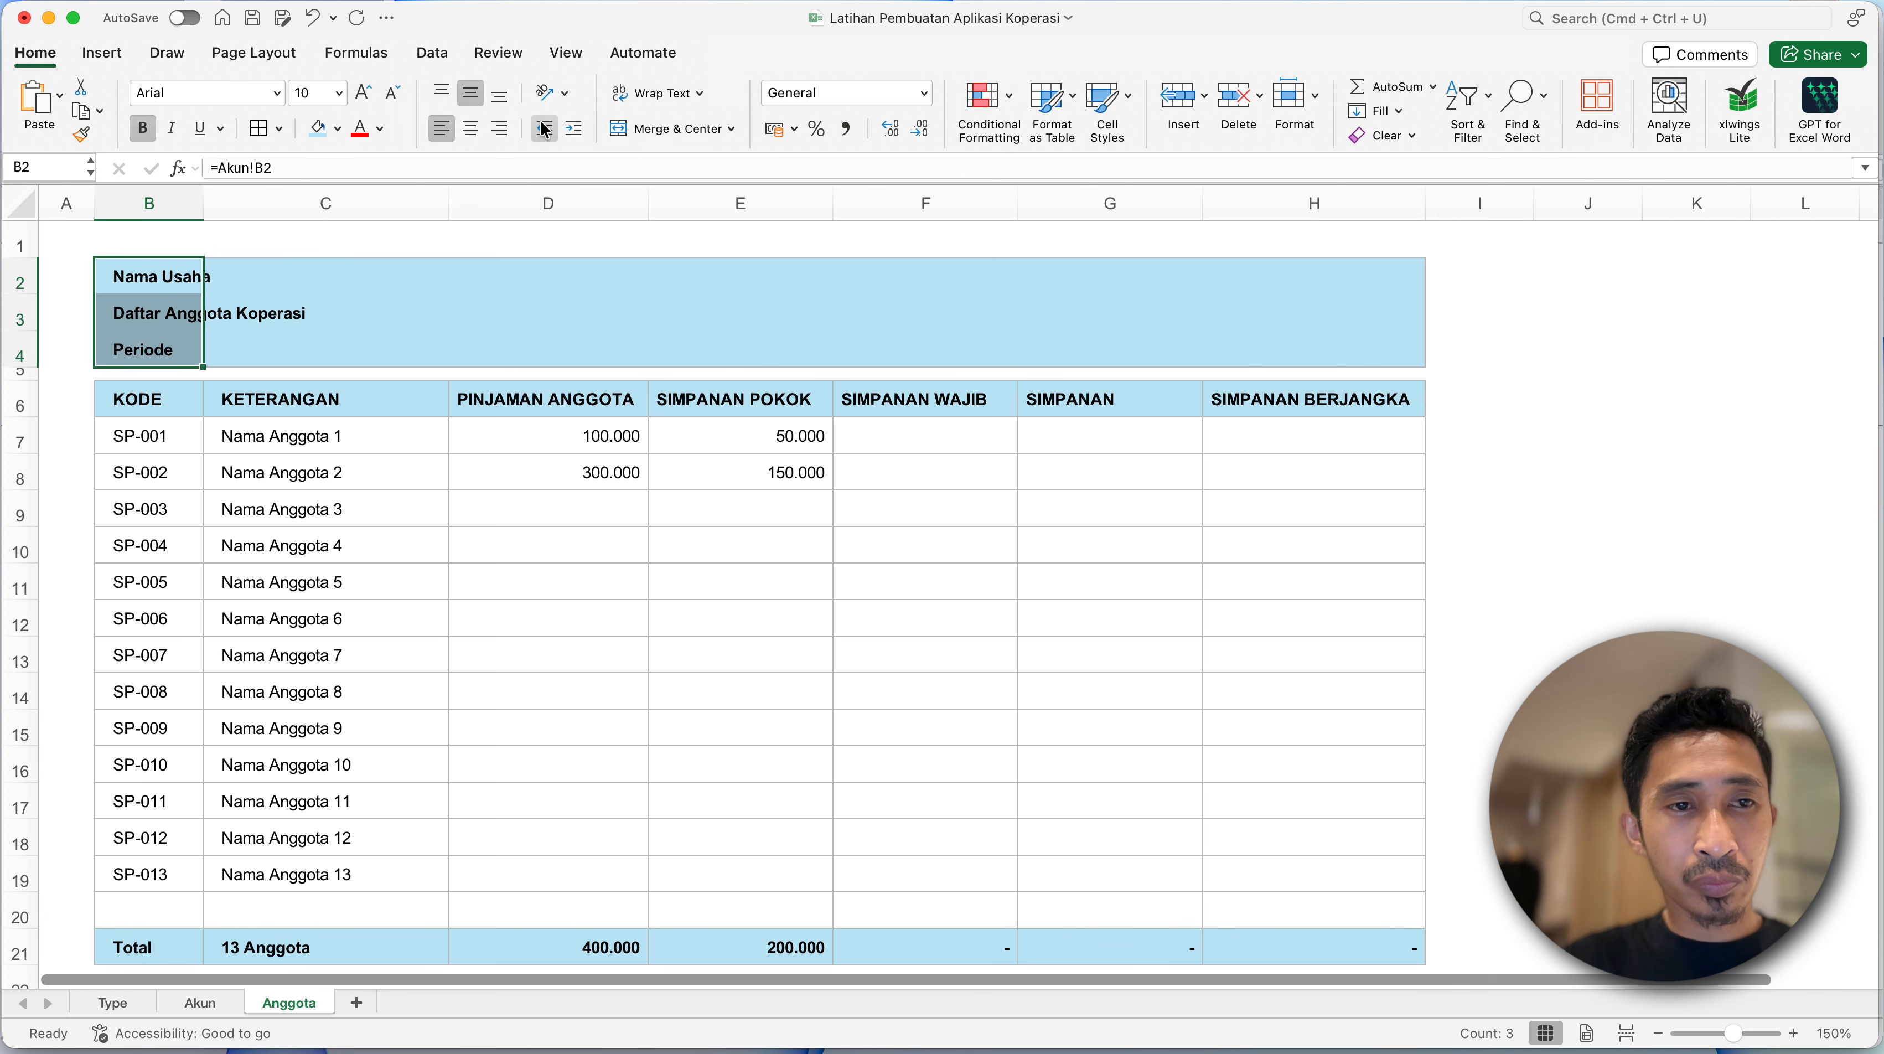
pyautogui.click(146, 436)
pyautogui.click(151, 364)
pyautogui.click(151, 308)
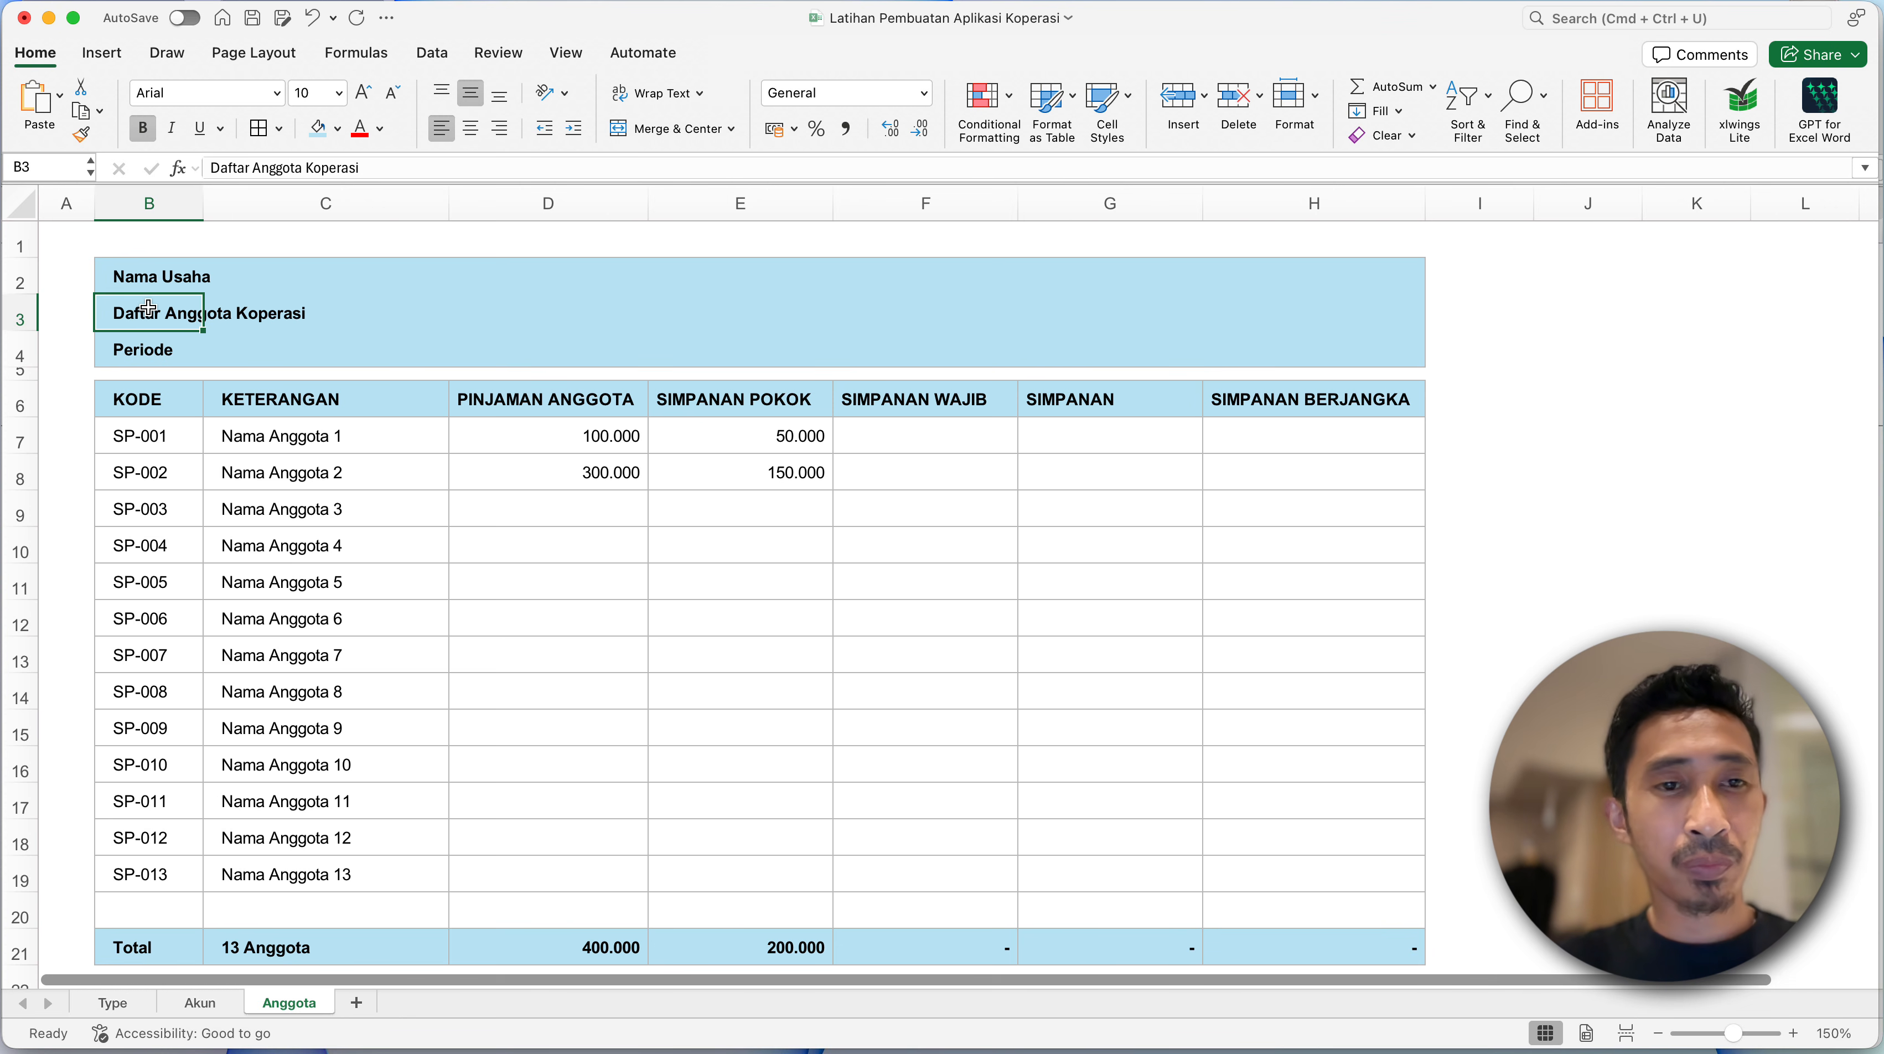
# - Narrow the empty column A beside the member table
pyautogui.click(214, 424)
pyautogui.scroll(-1, 214, 423)
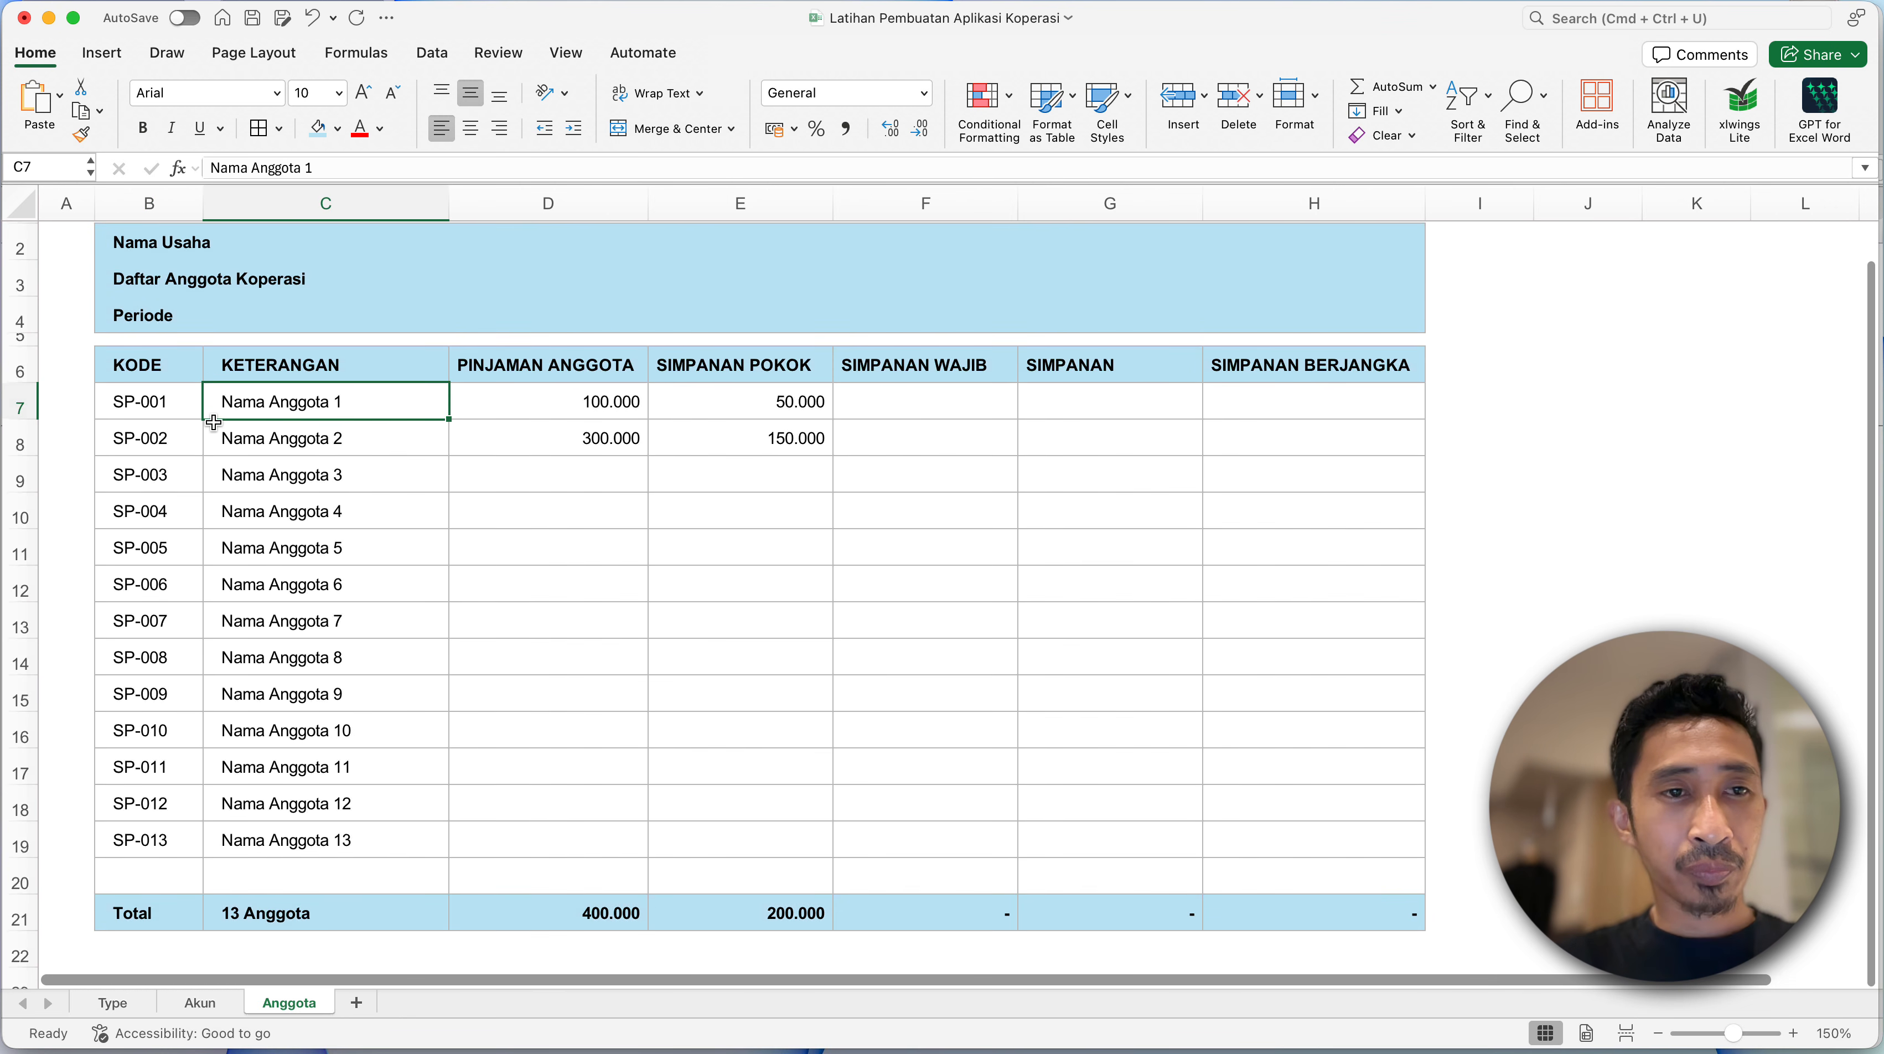
pyautogui.moveTo(92, 199); pyautogui.dragTo(137, 337)
pyautogui.click(168, 411)
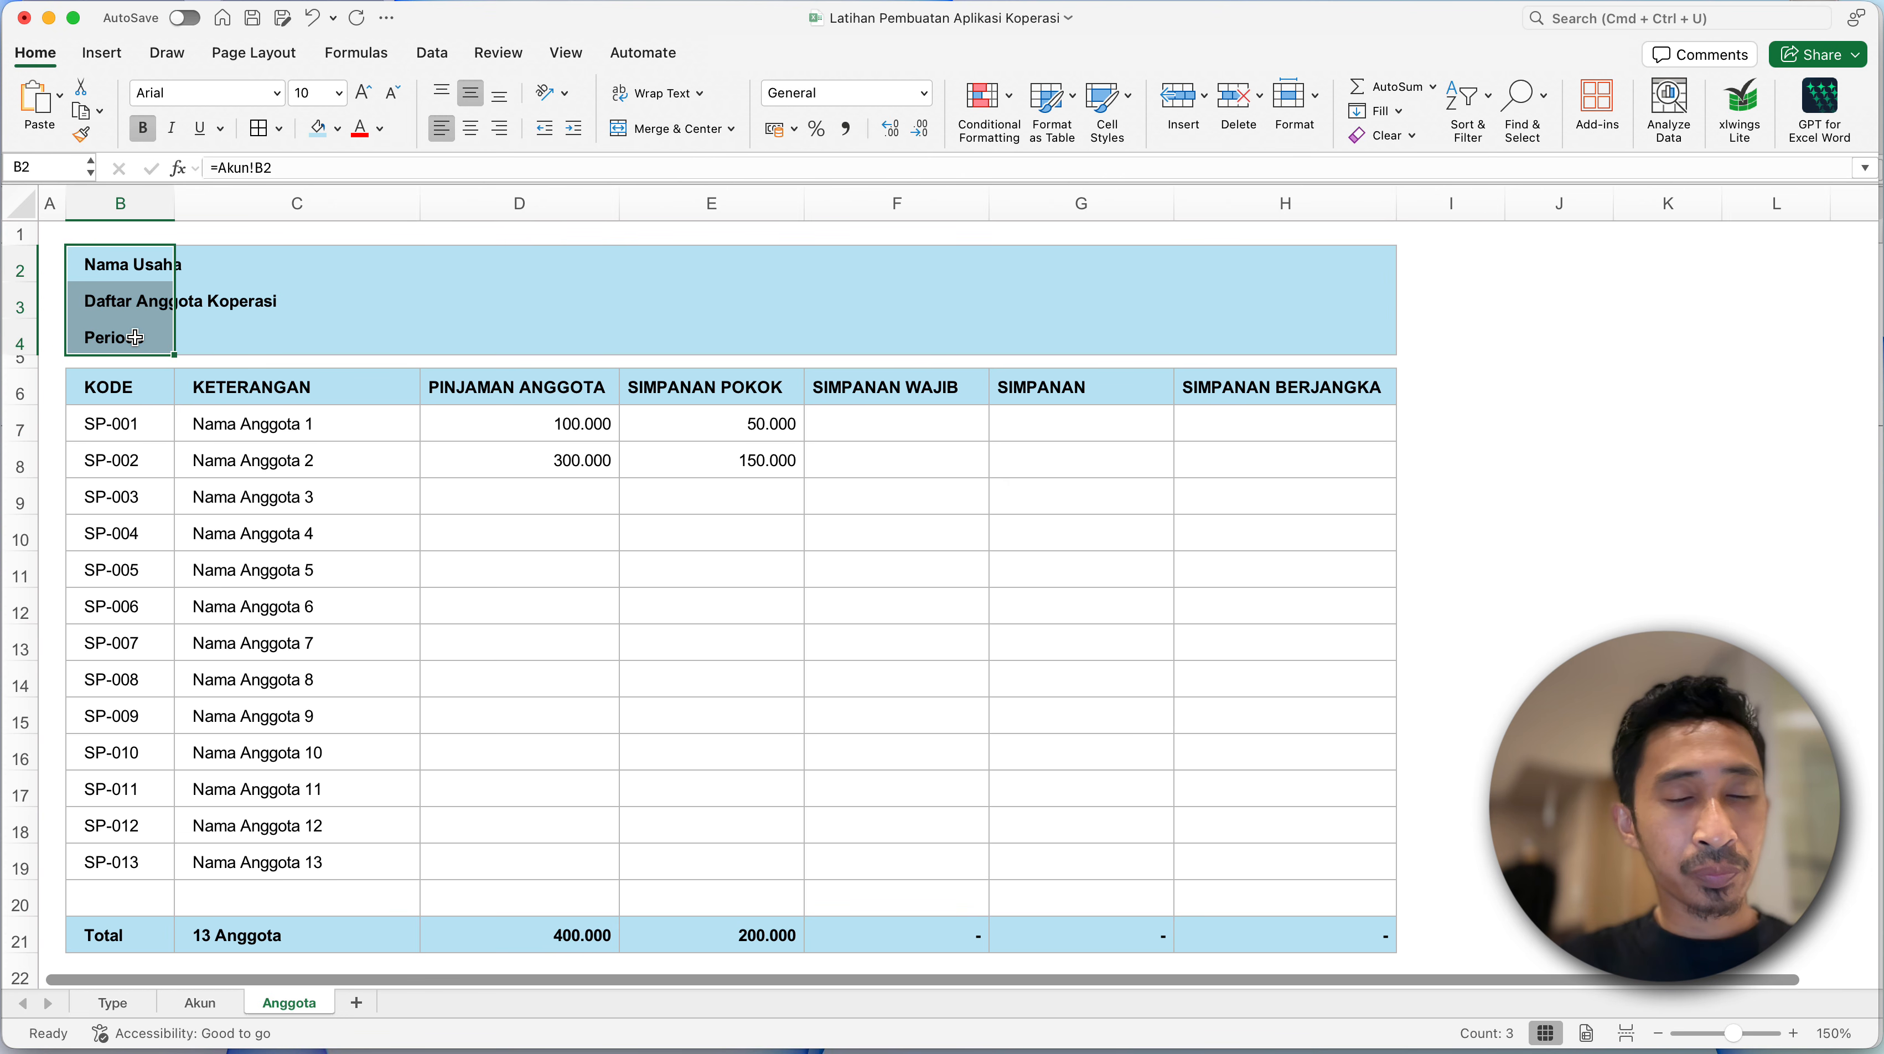
pyautogui.click(160, 447)
pyautogui.click(189, 592)
pyautogui.click(279, 858)
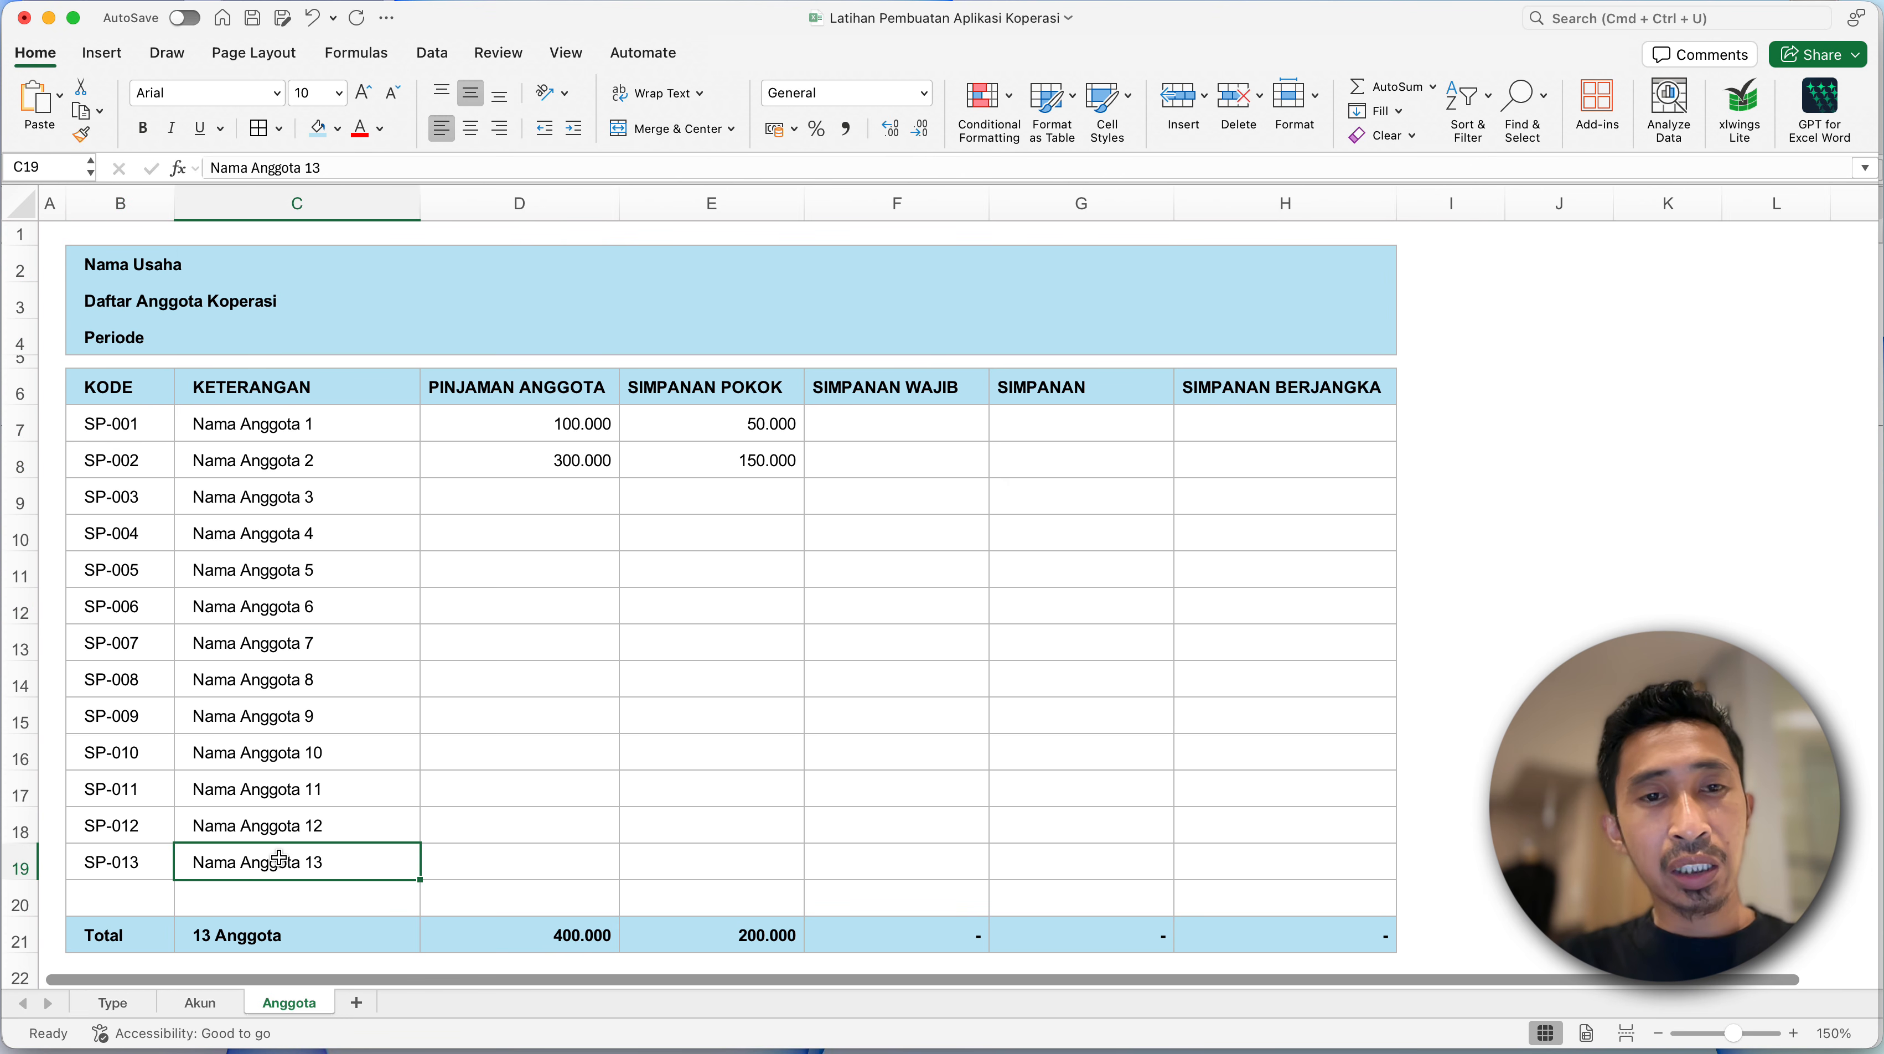
pyautogui.click(454, 598)
pyautogui.click(306, 534)
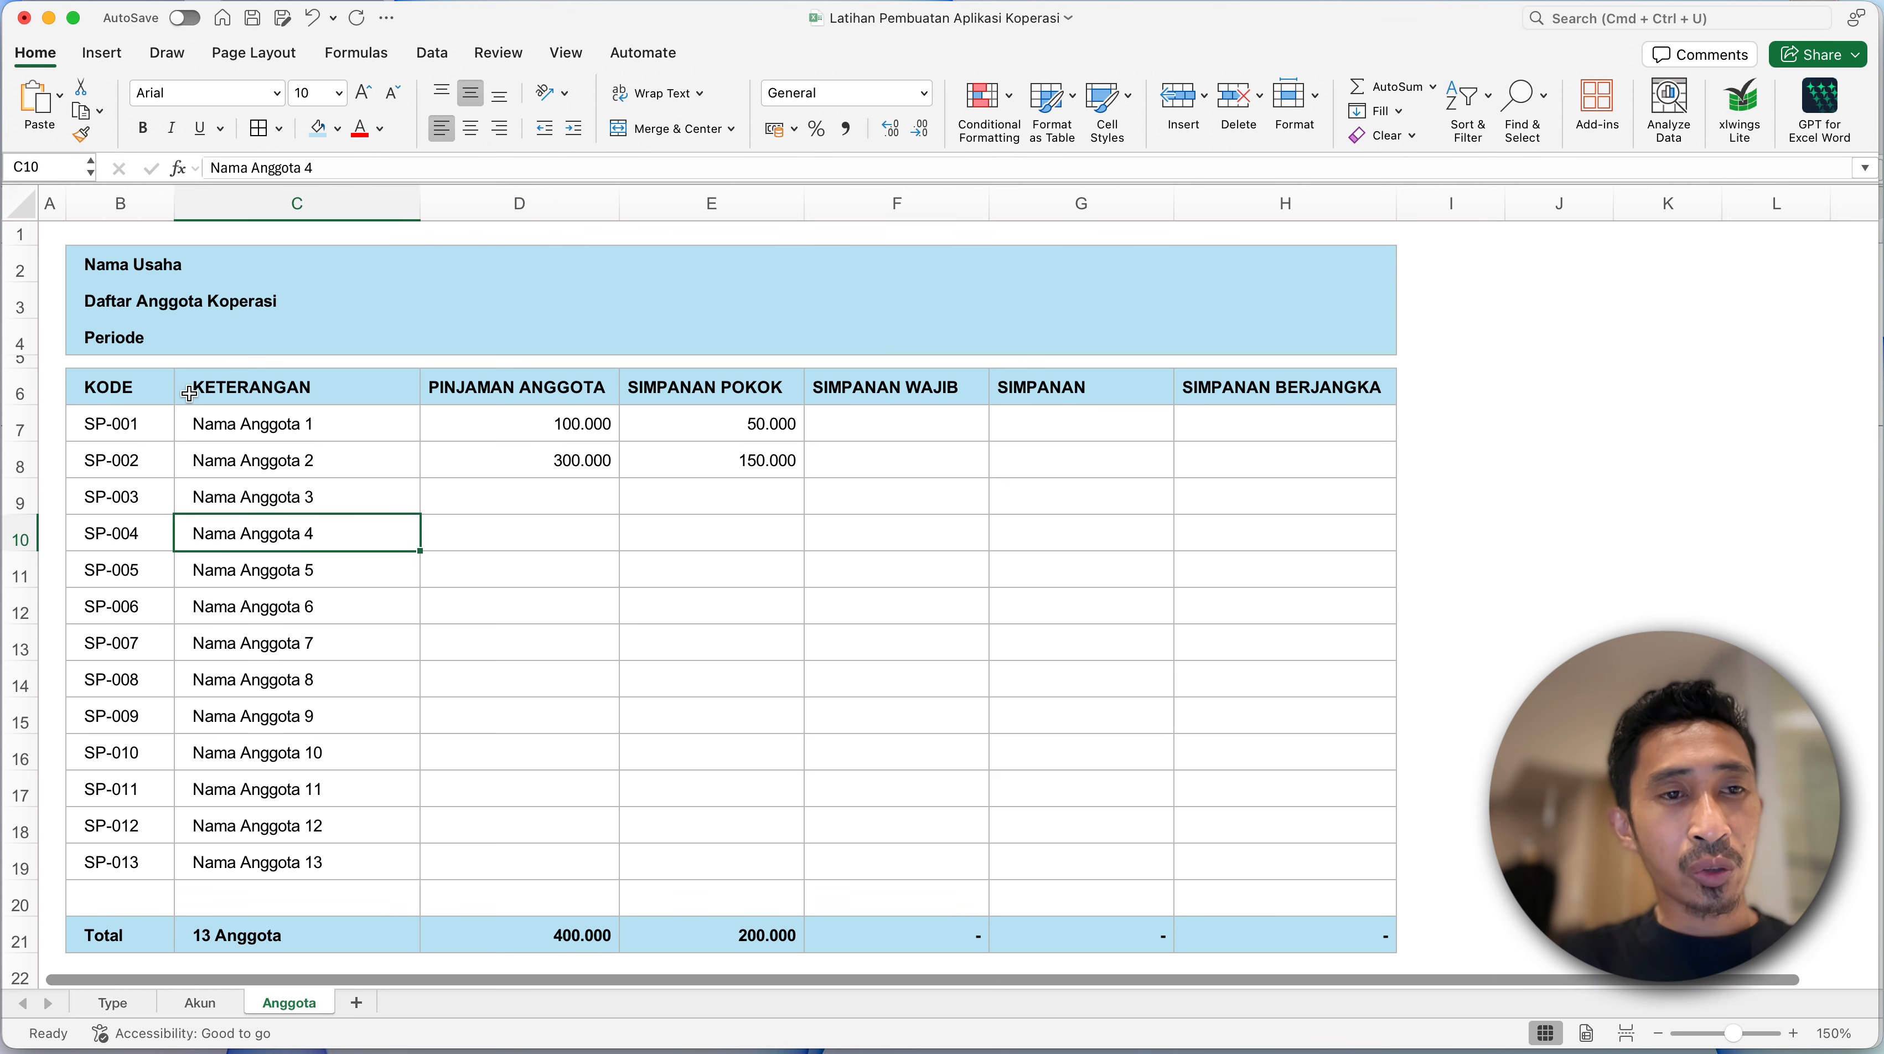
# - Indent the title cells B2:B4 on the Akun sheet by one level
pyautogui.click(200, 1002)
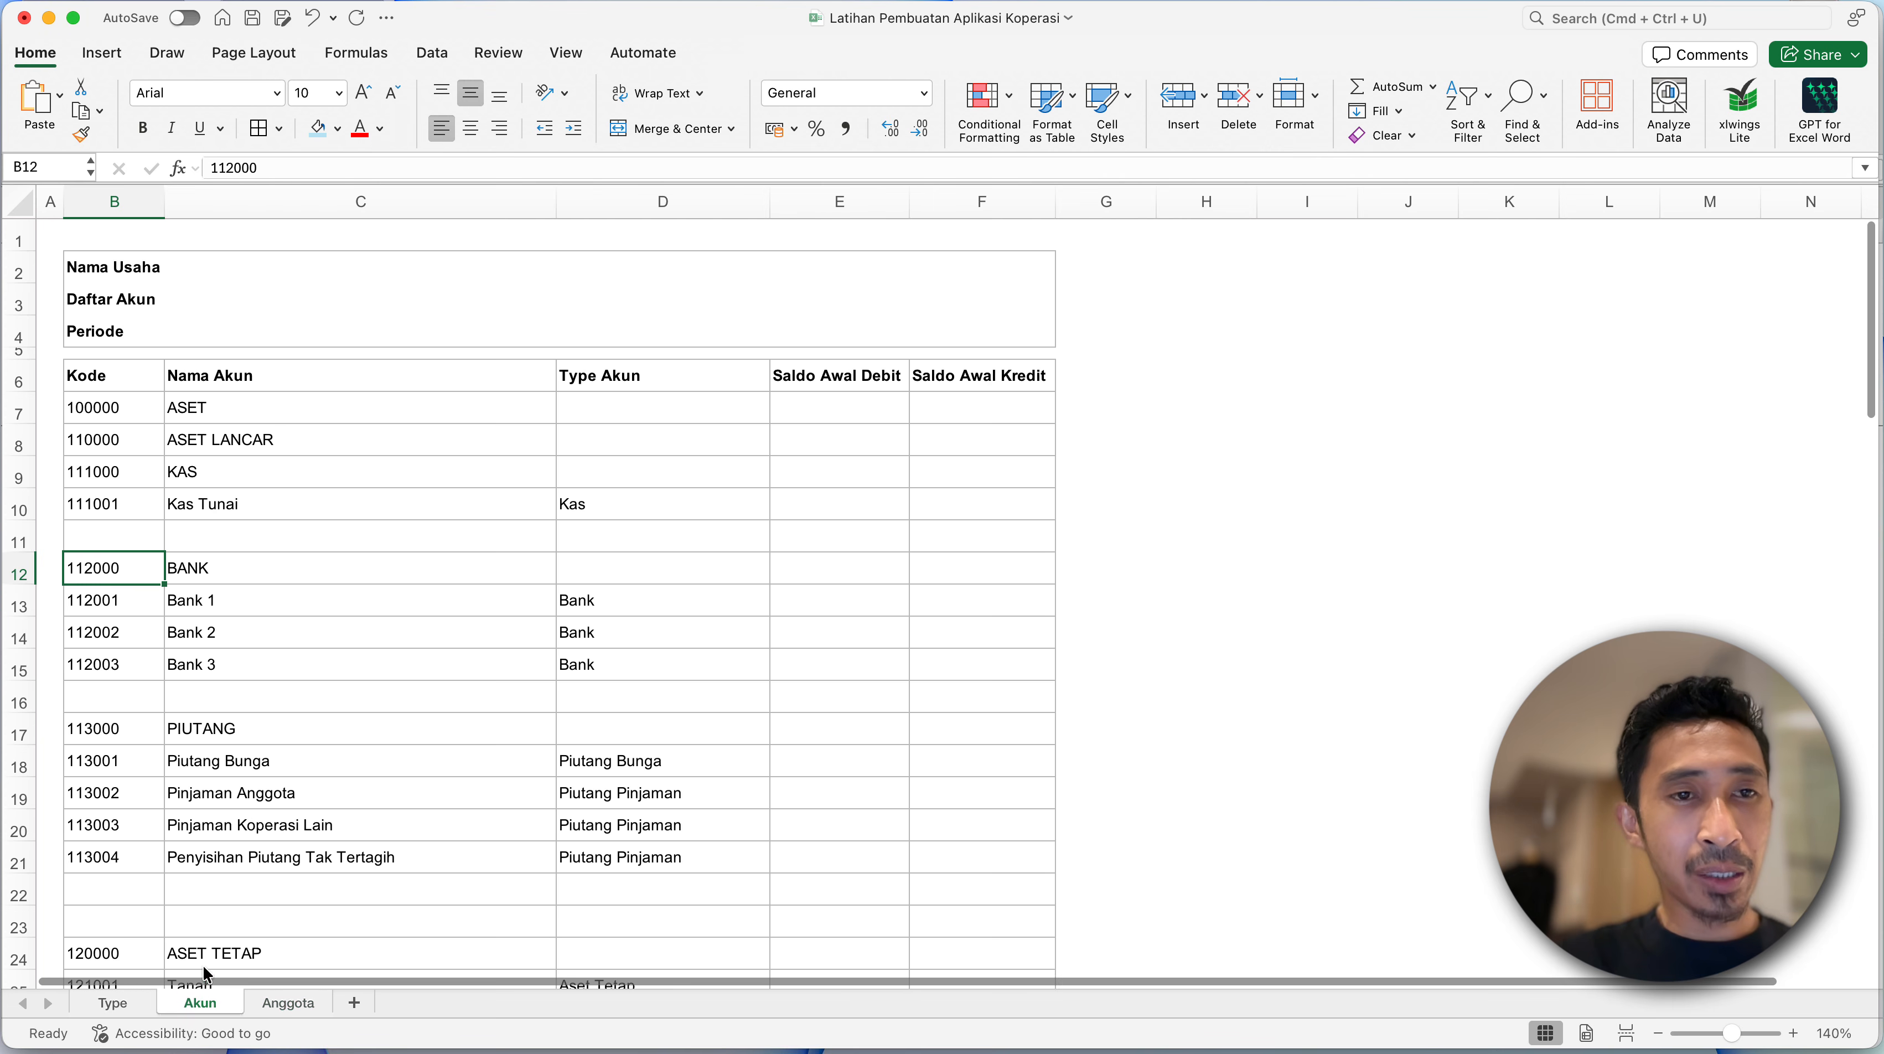
pyautogui.moveTo(98, 267); pyautogui.dragTo(111, 343)
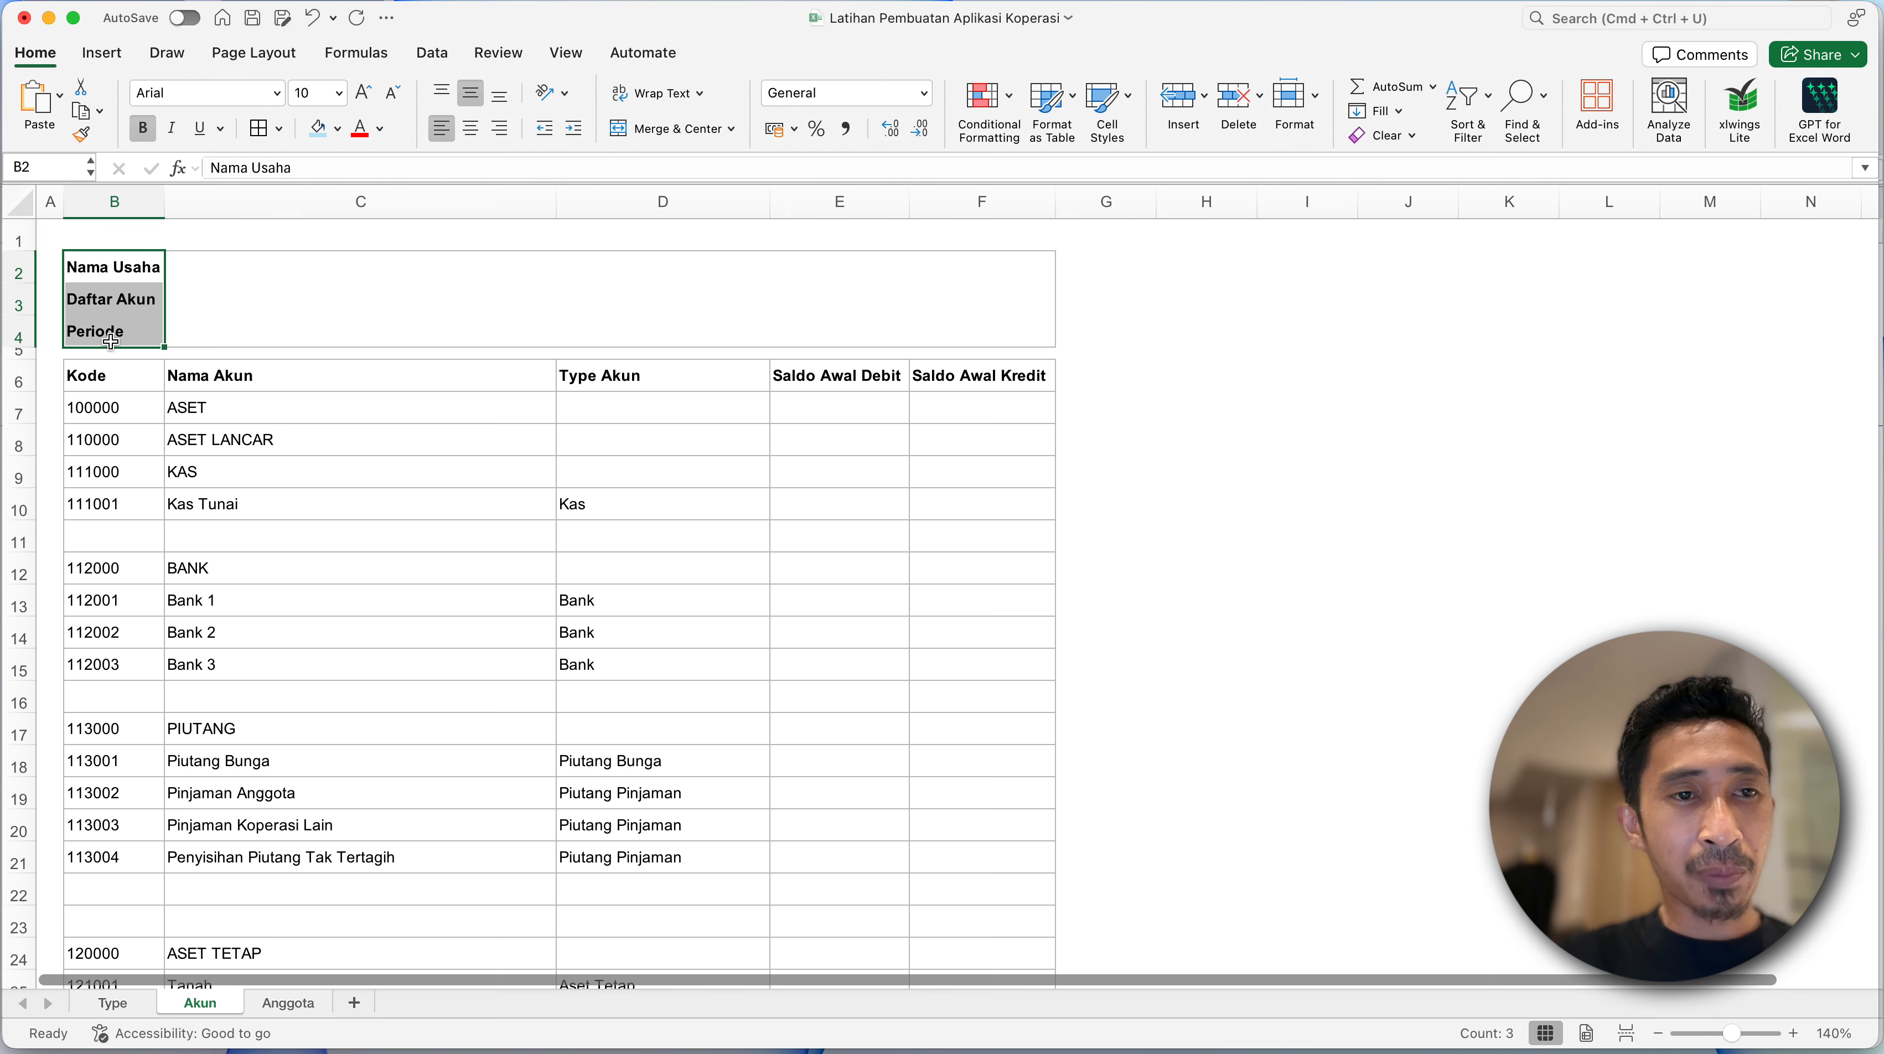
pyautogui.click(575, 128)
# - Fill the Akun sheet's title block B2:F4 and header row B6:F6 with light blue
pyautogui.click(109, 261)
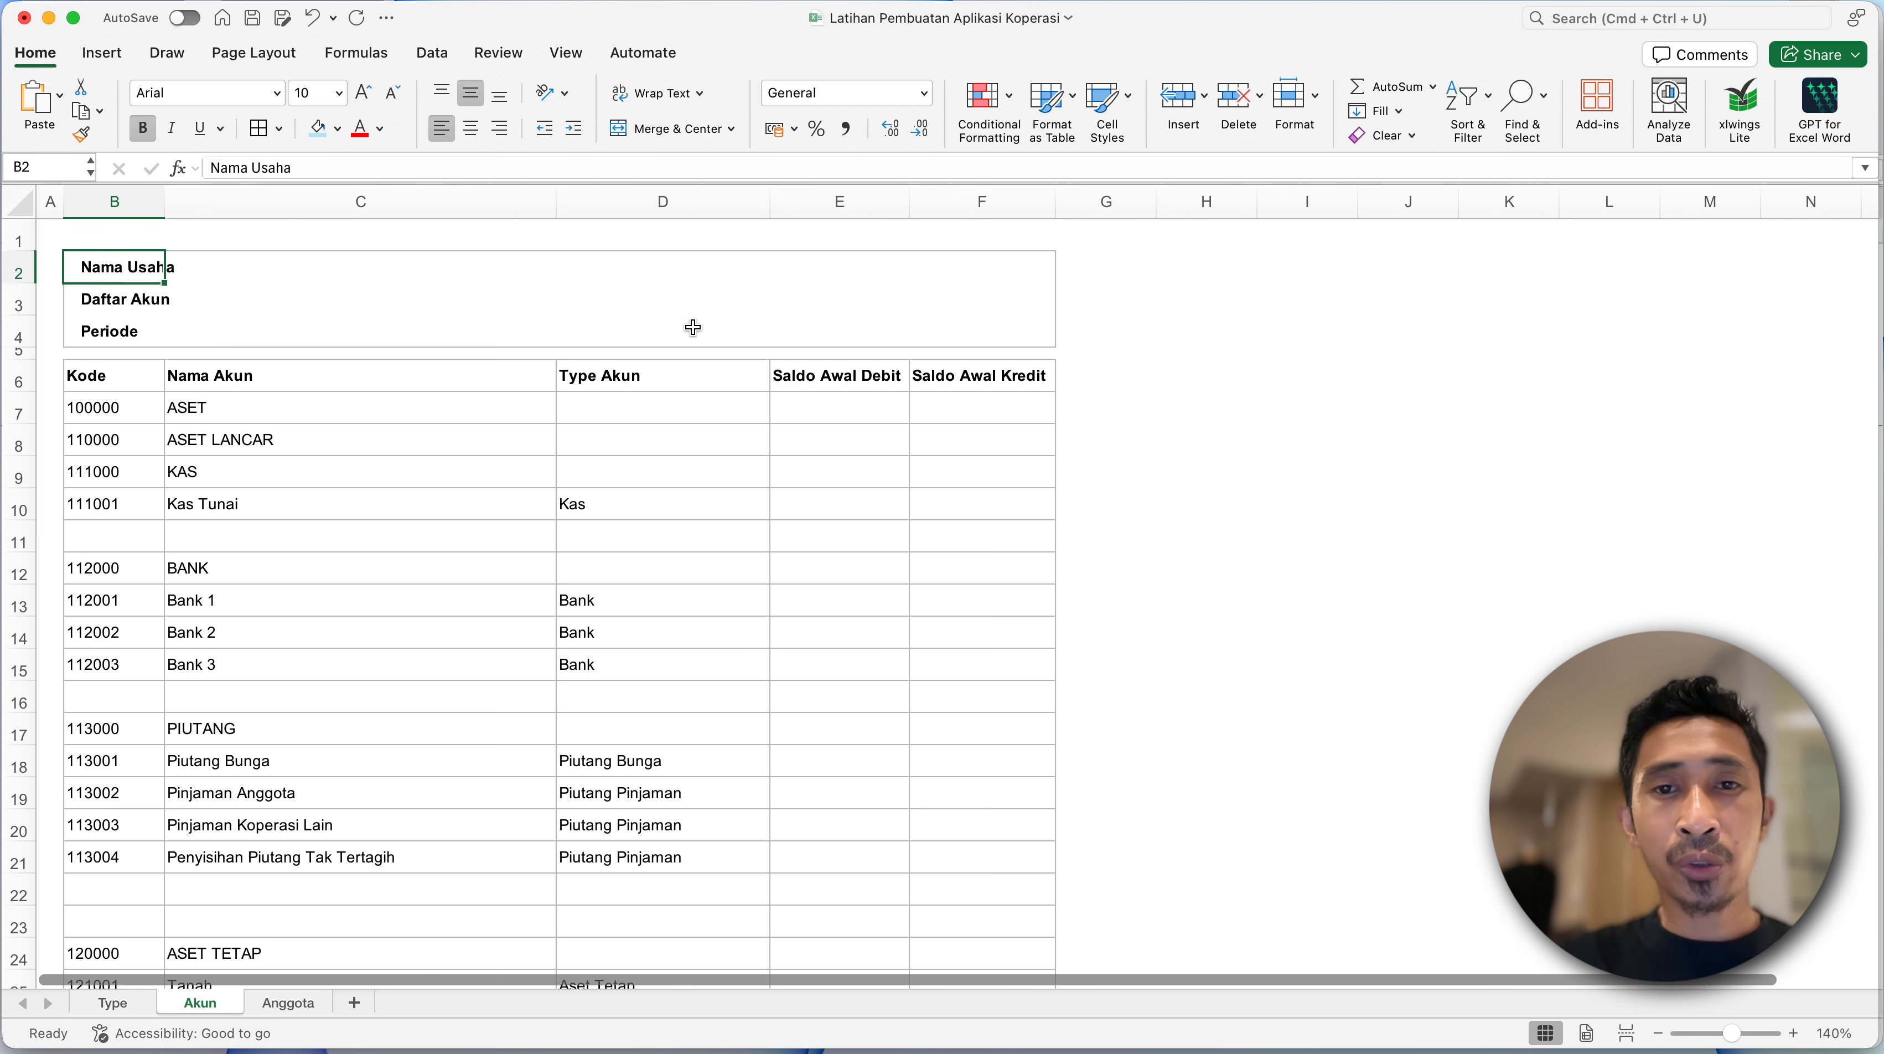
pyautogui.keyDown('shift'); pyautogui.click(1031, 322); pyautogui.keyUp('shift')
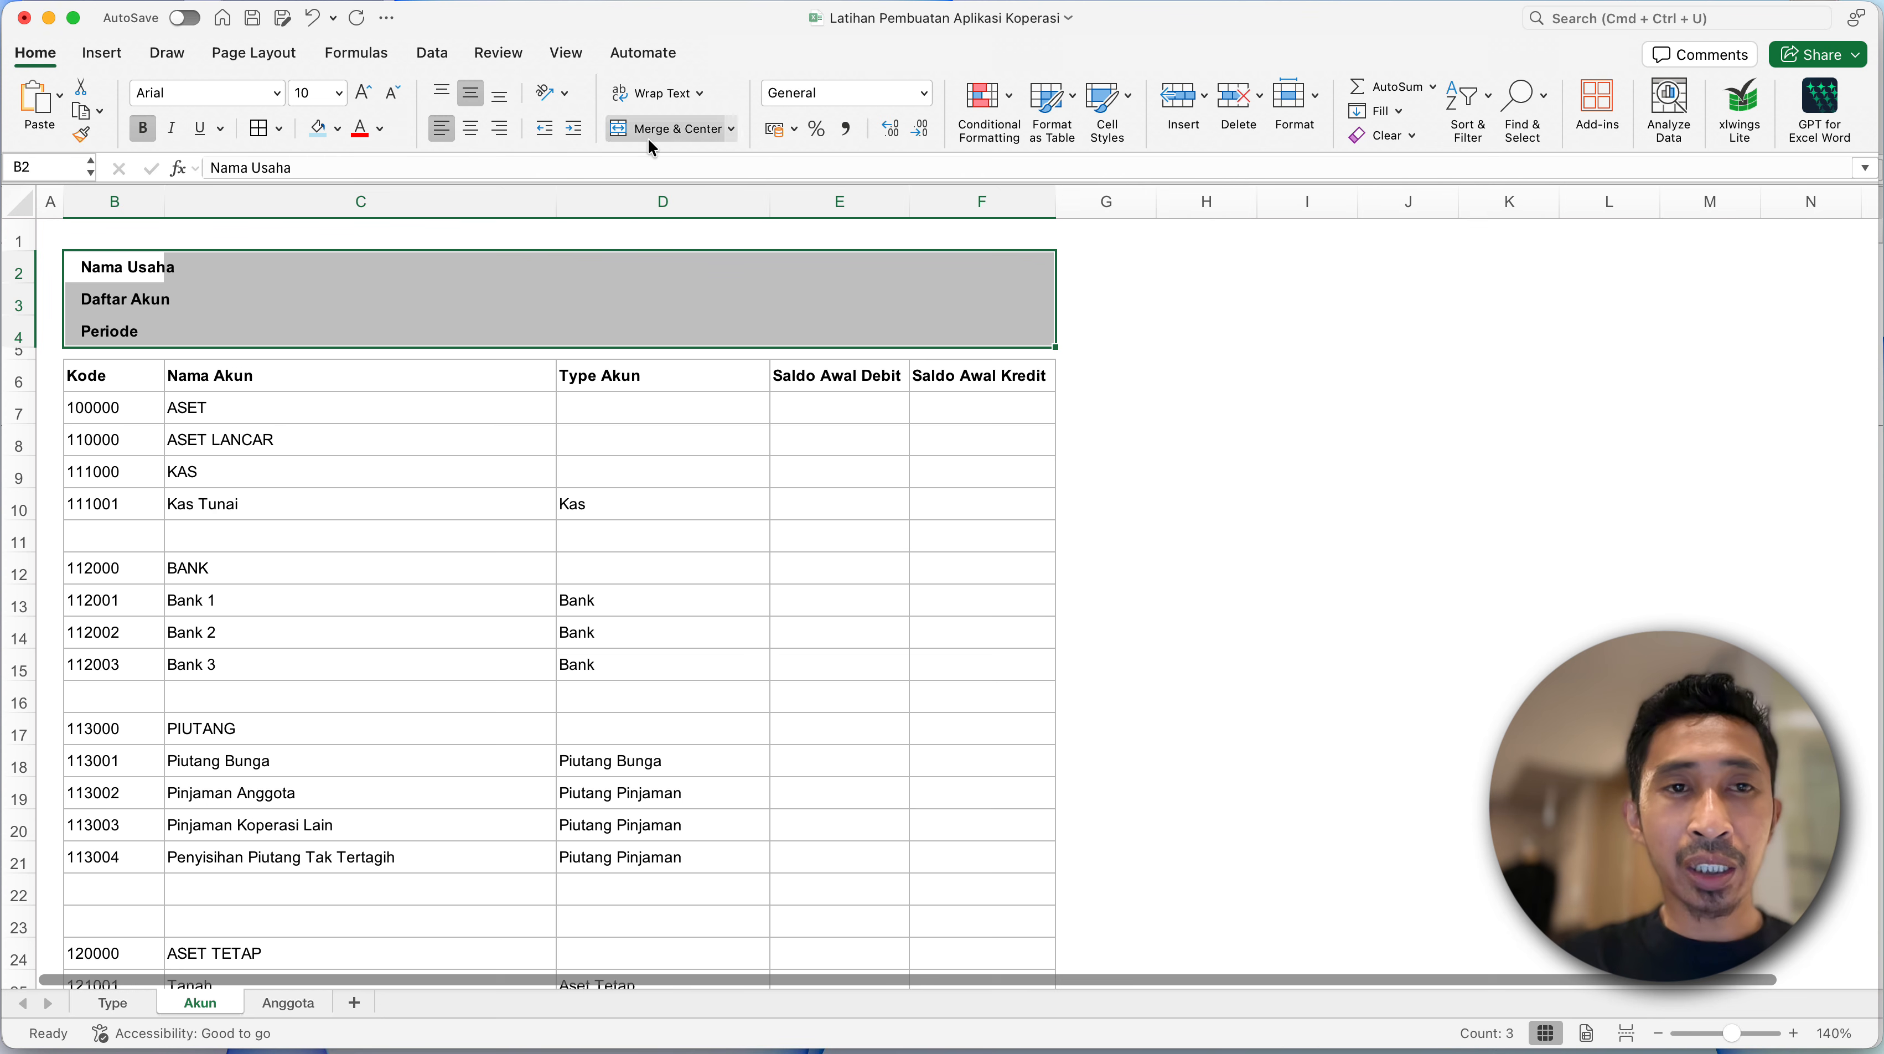
pyautogui.click(337, 129)
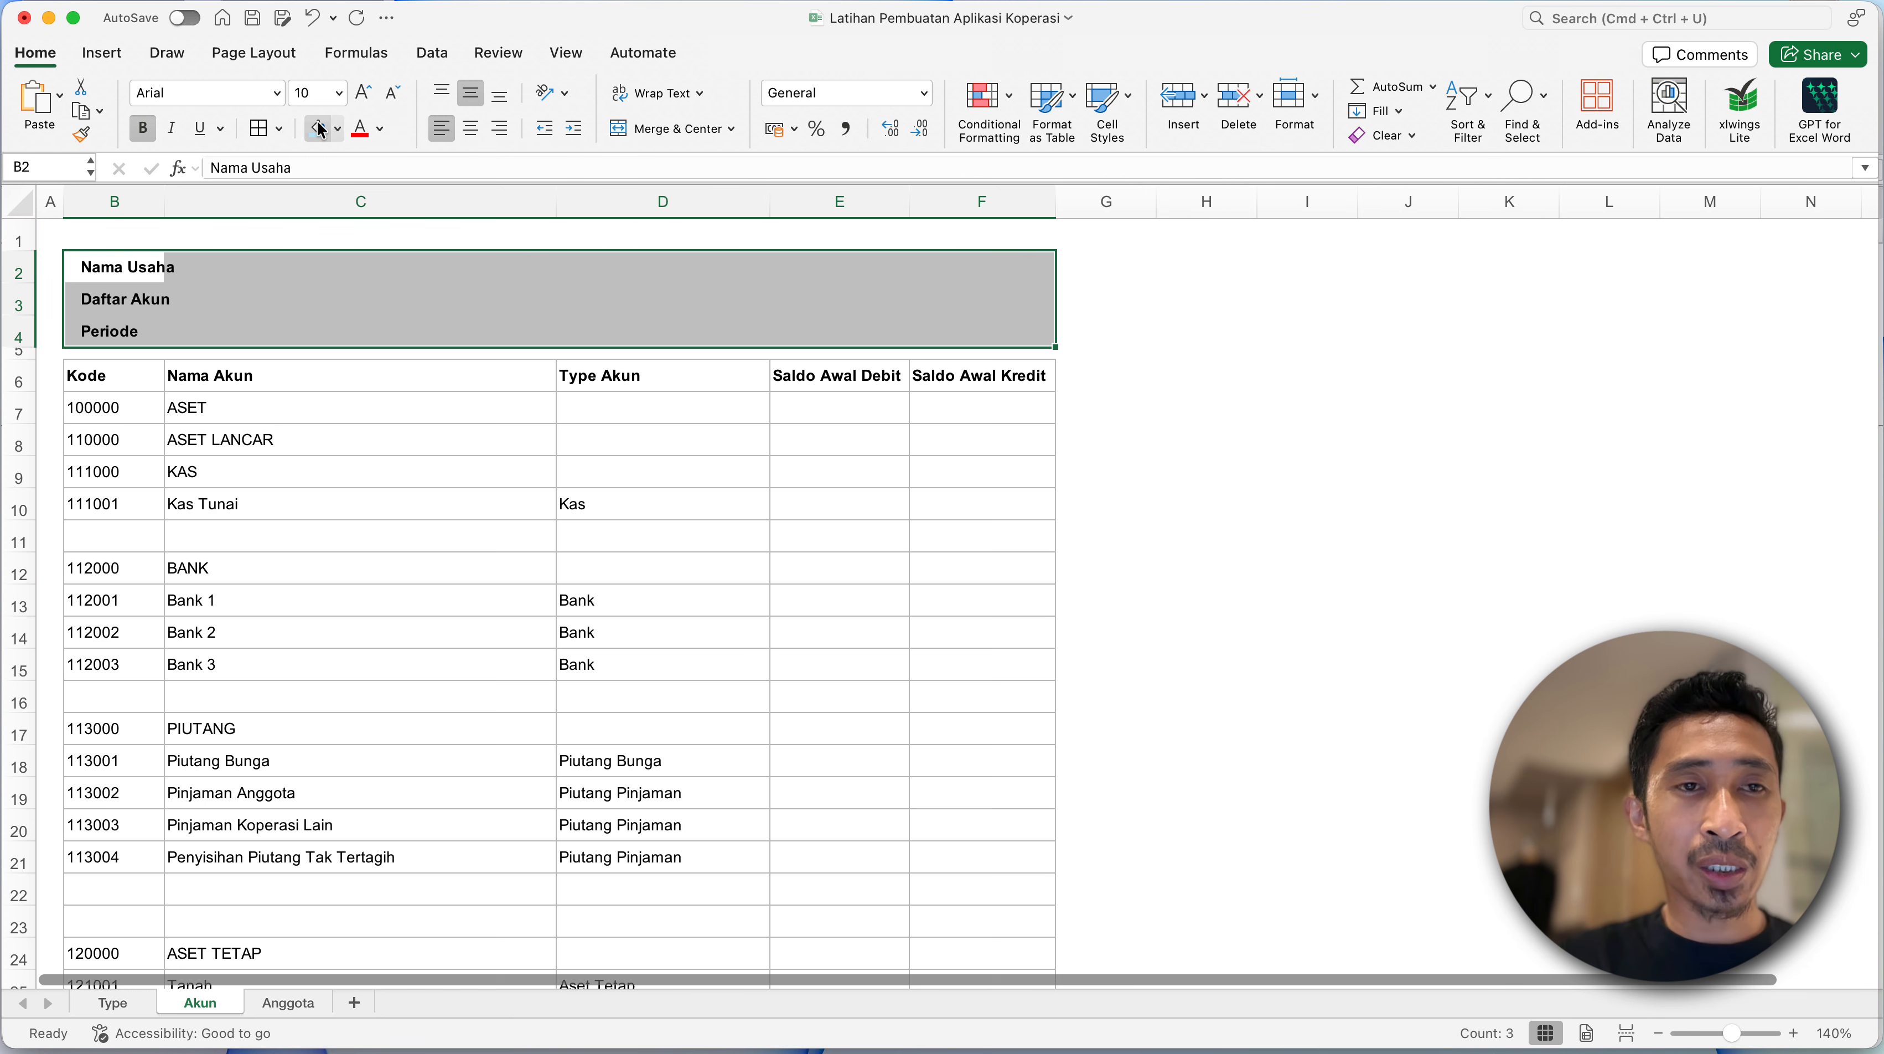
pyautogui.click(113, 372)
pyautogui.keyDown('shift'); pyautogui.click(927, 372); pyautogui.keyUp('shift')
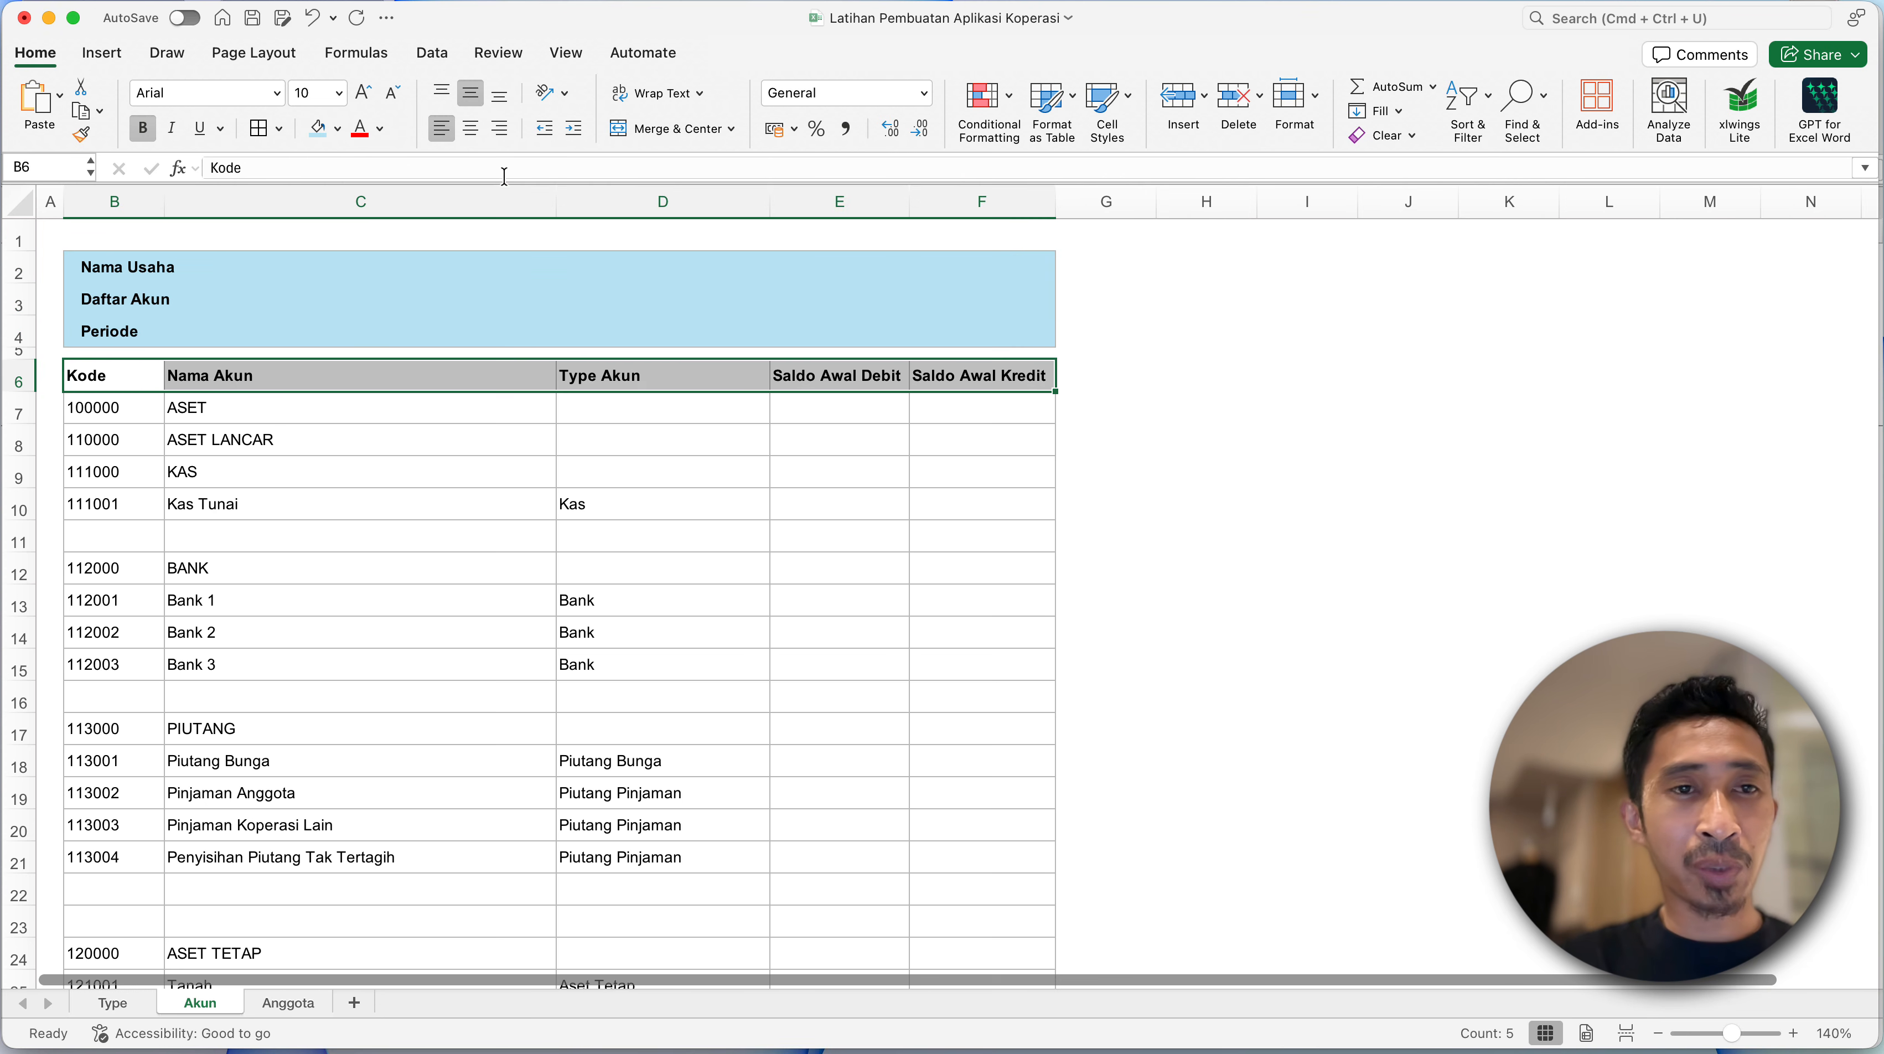
pyautogui.click(317, 131)
pyautogui.click(271, 408)
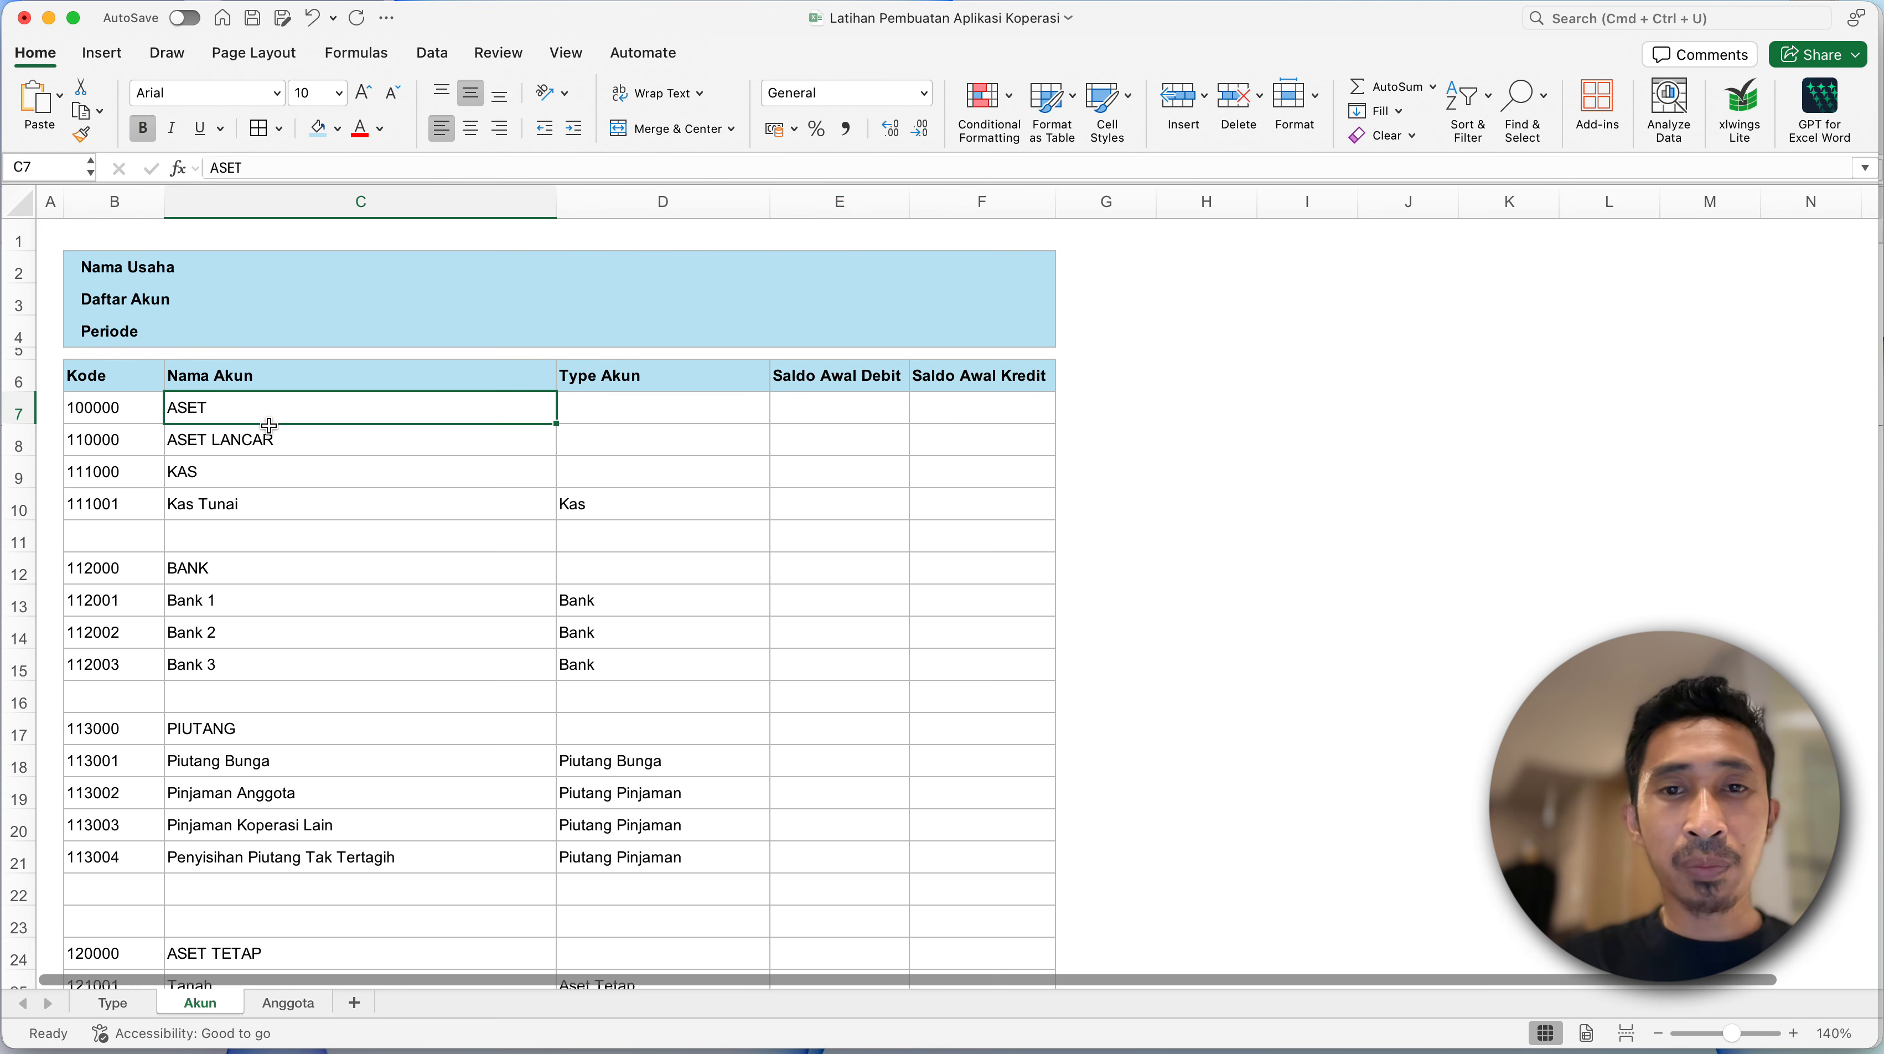
# - Make the codes and names of the ASET, ASET LANCAR and KAS headings in B7:C9 bold
pyautogui.click(272, 620)
pyautogui.scroll(-20, 273, 620)
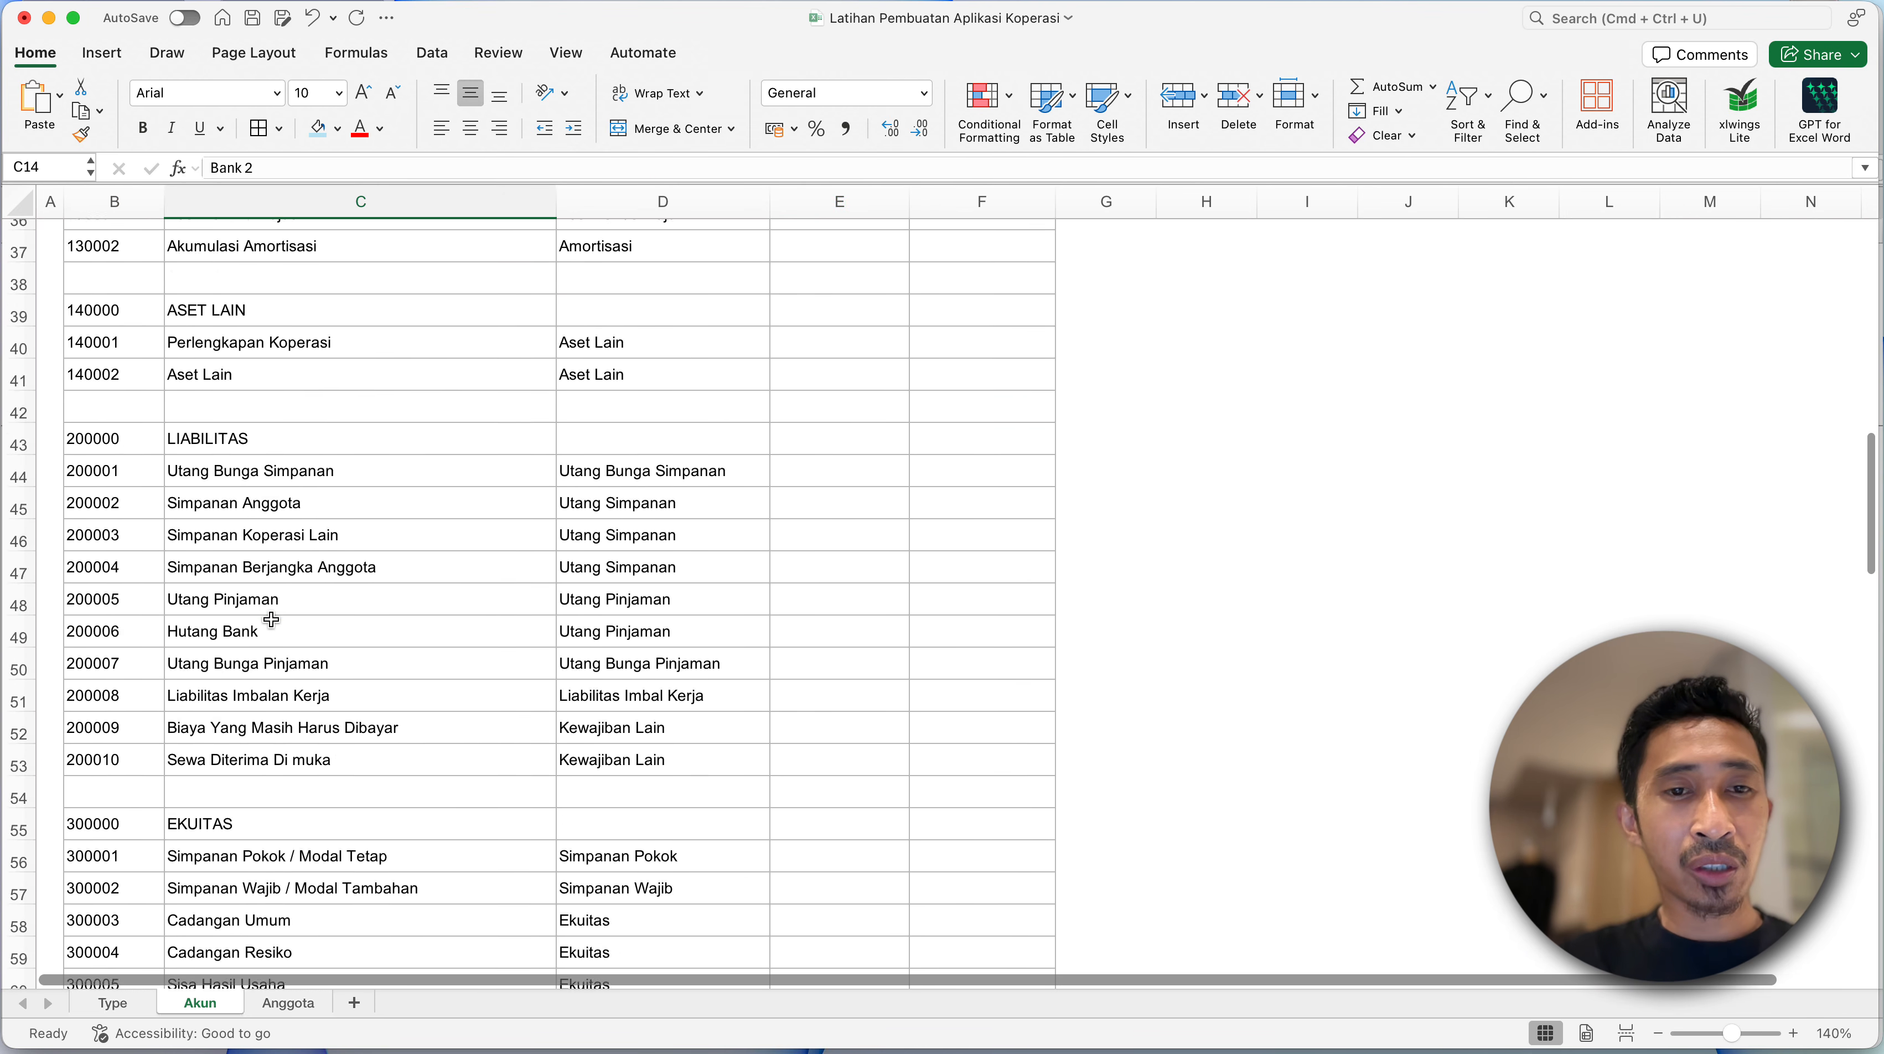
pyautogui.scroll(20, 272, 619)
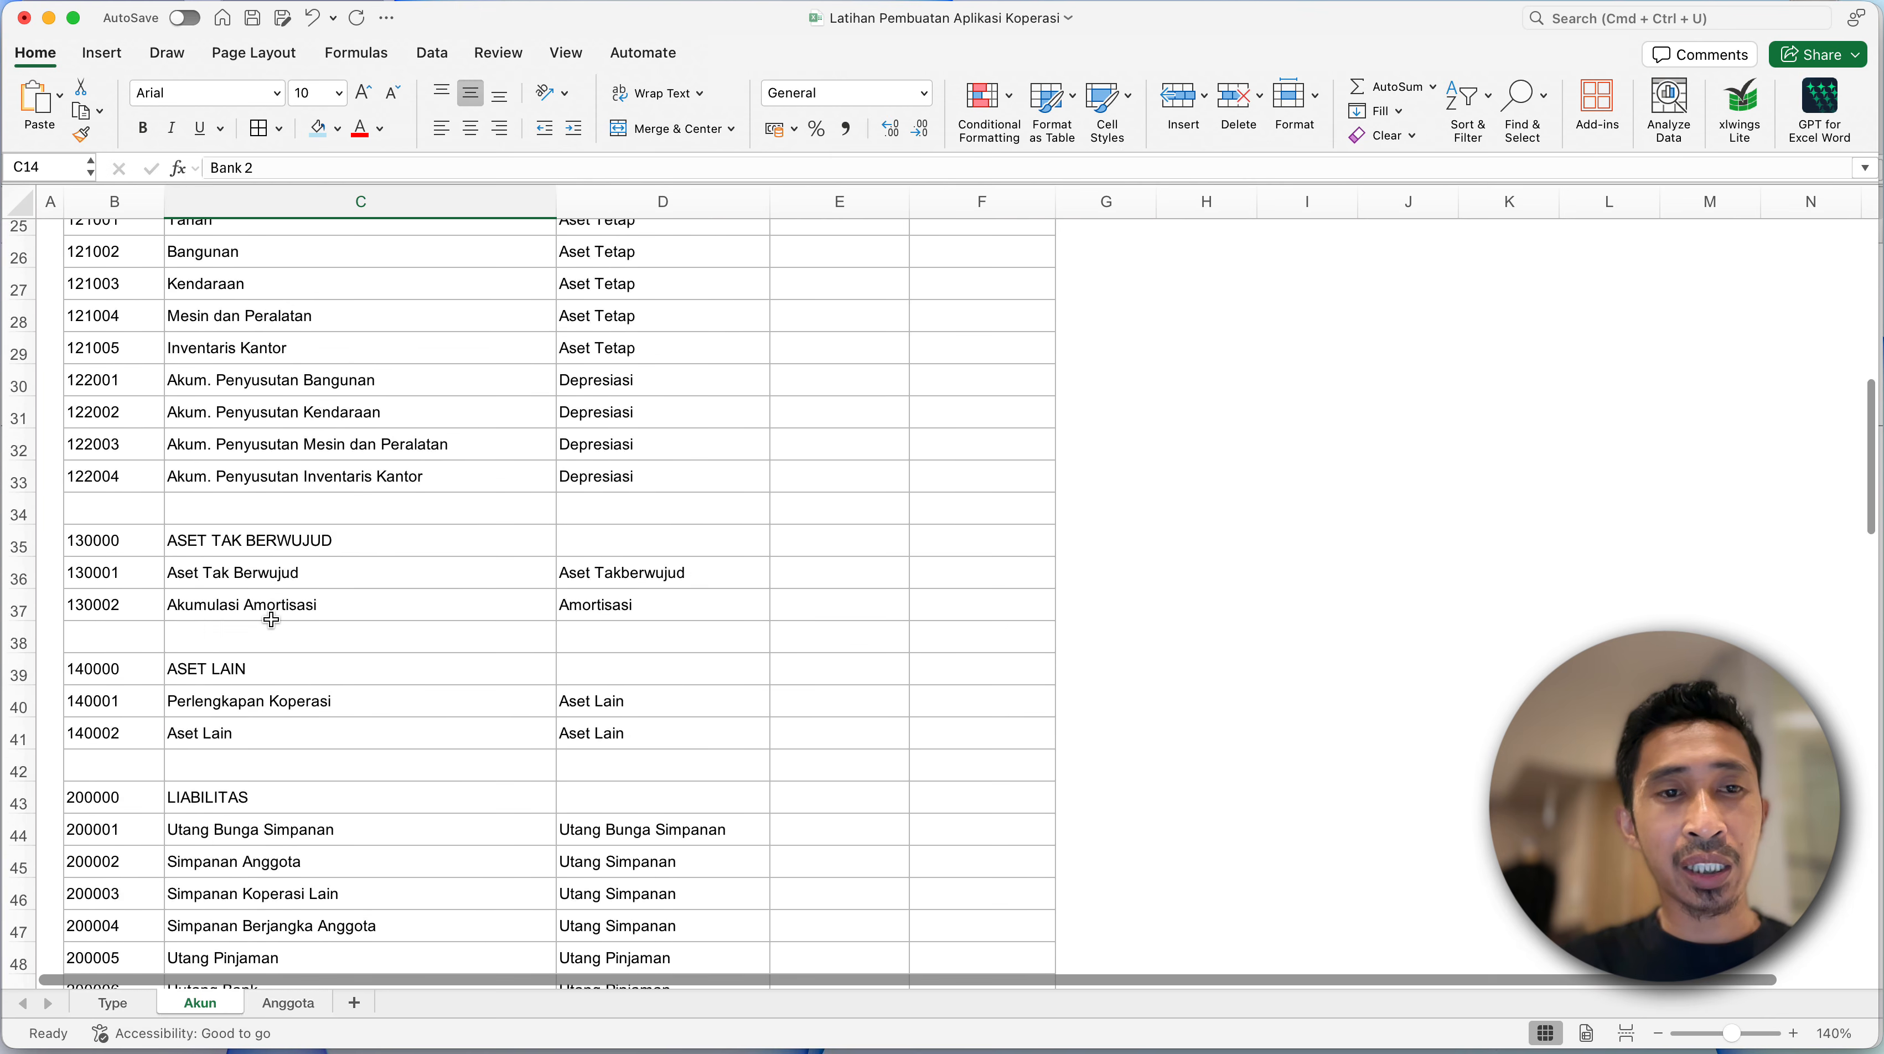
pyautogui.click(118, 418)
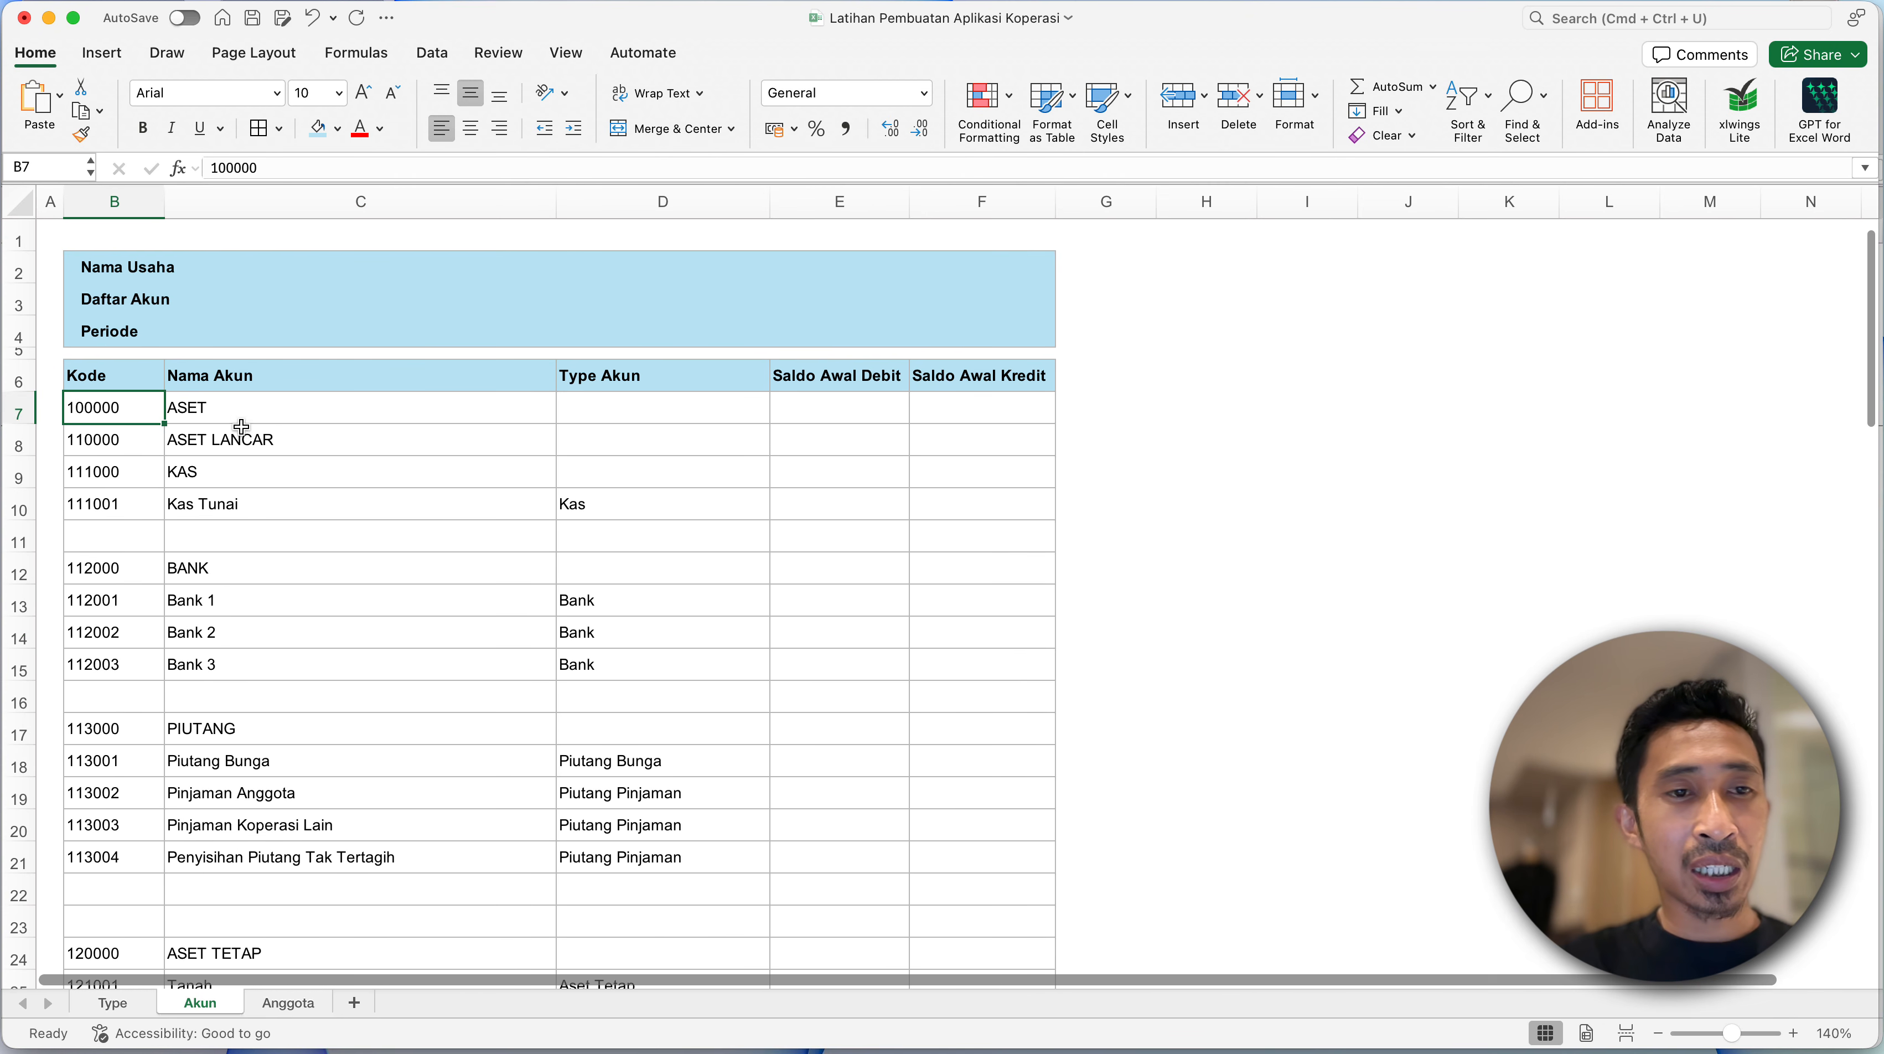
pyautogui.keyDown('shift'); pyautogui.click(288, 469); pyautogui.keyUp('shift')
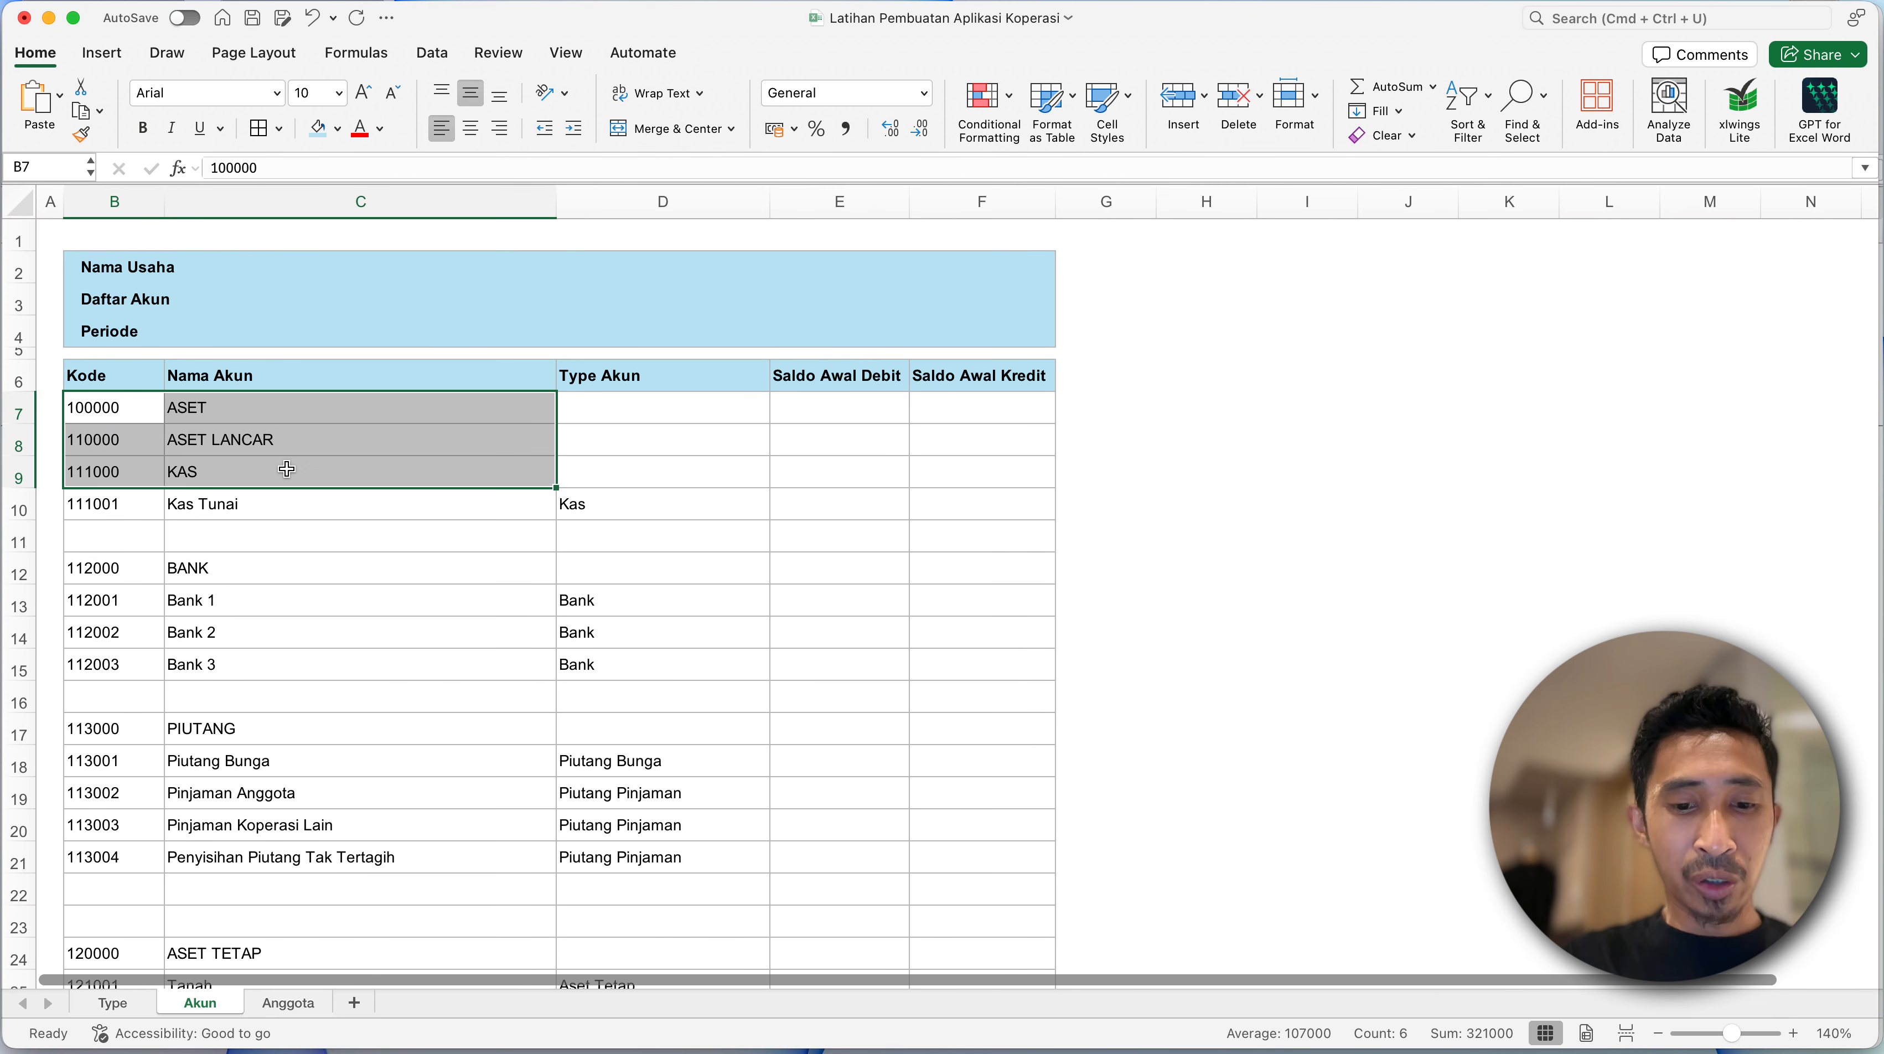
pyautogui.press('super+b')
# - Make the BANK heading in B12:C12 and the PIUTANG heading in B17:C17 bold
pyautogui.click(118, 568)
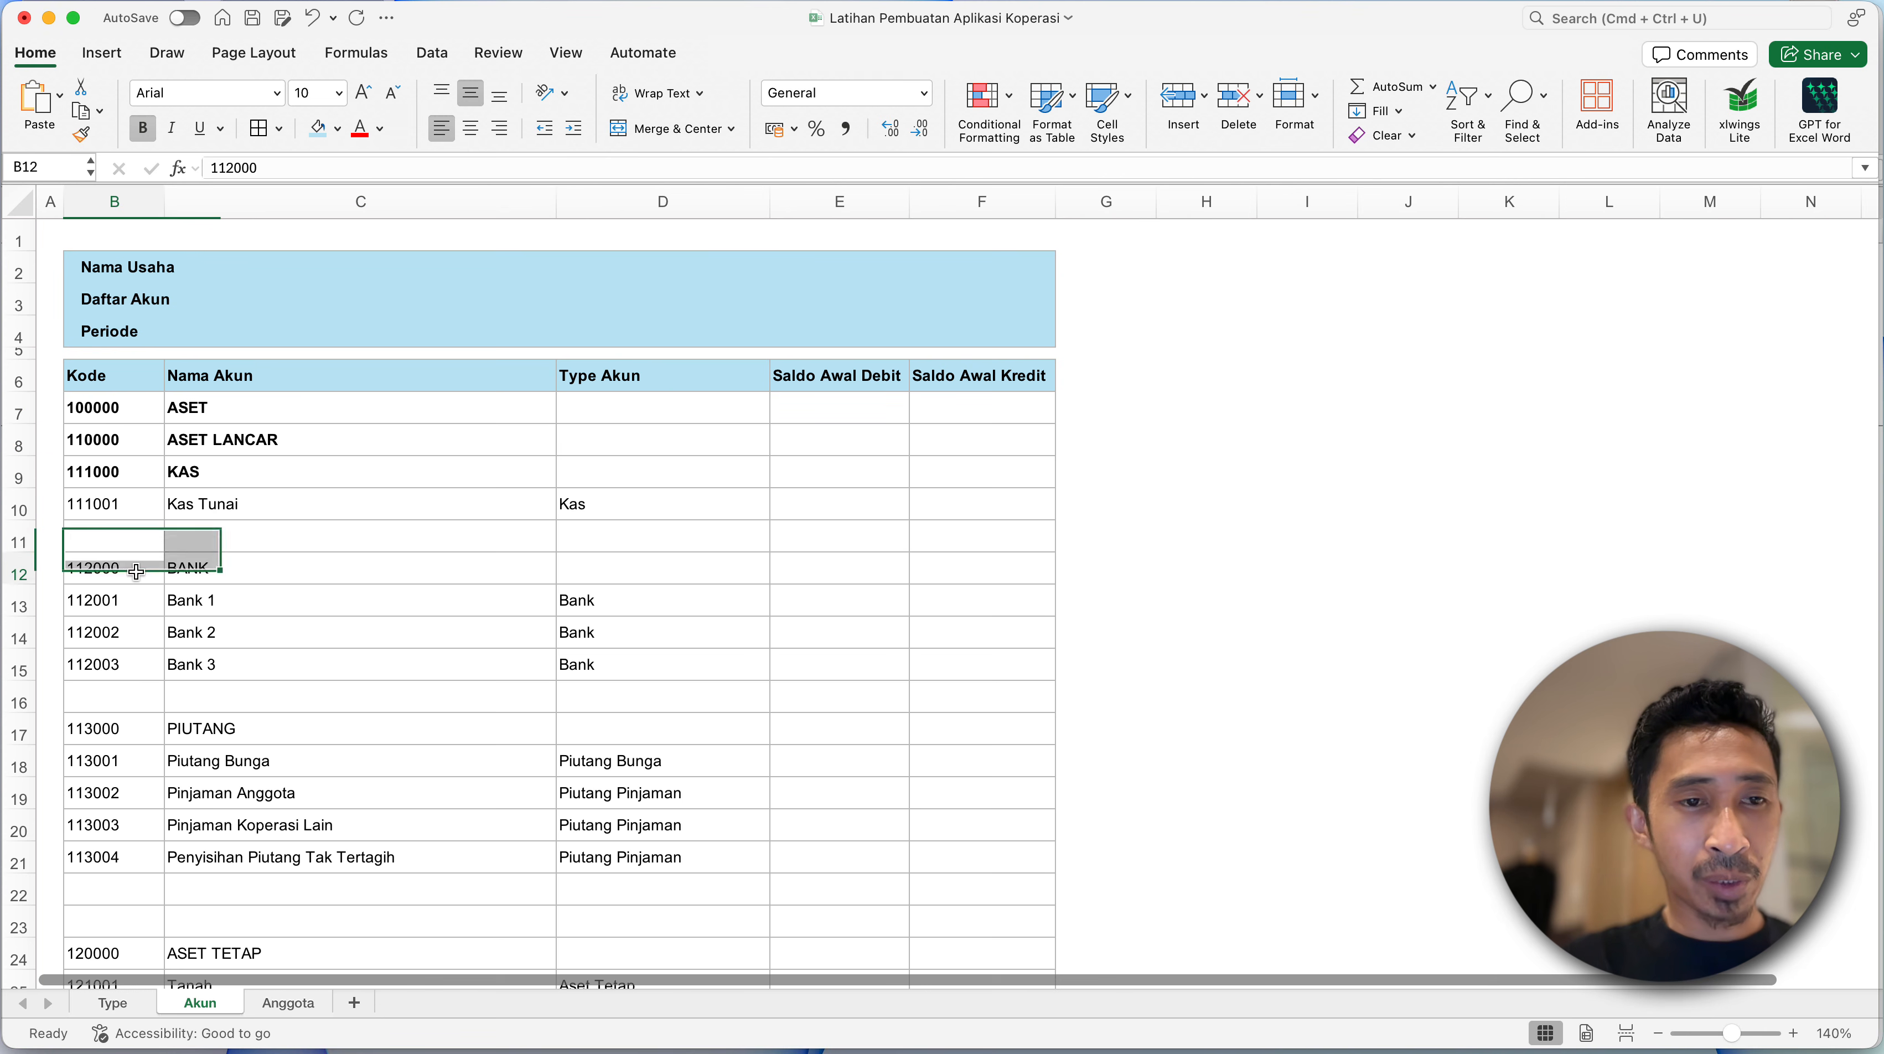
pyautogui.keyDown('shift'); pyautogui.click(244, 567); pyautogui.keyUp('shift')
pyautogui.press('super+b')
pyautogui.click(137, 729)
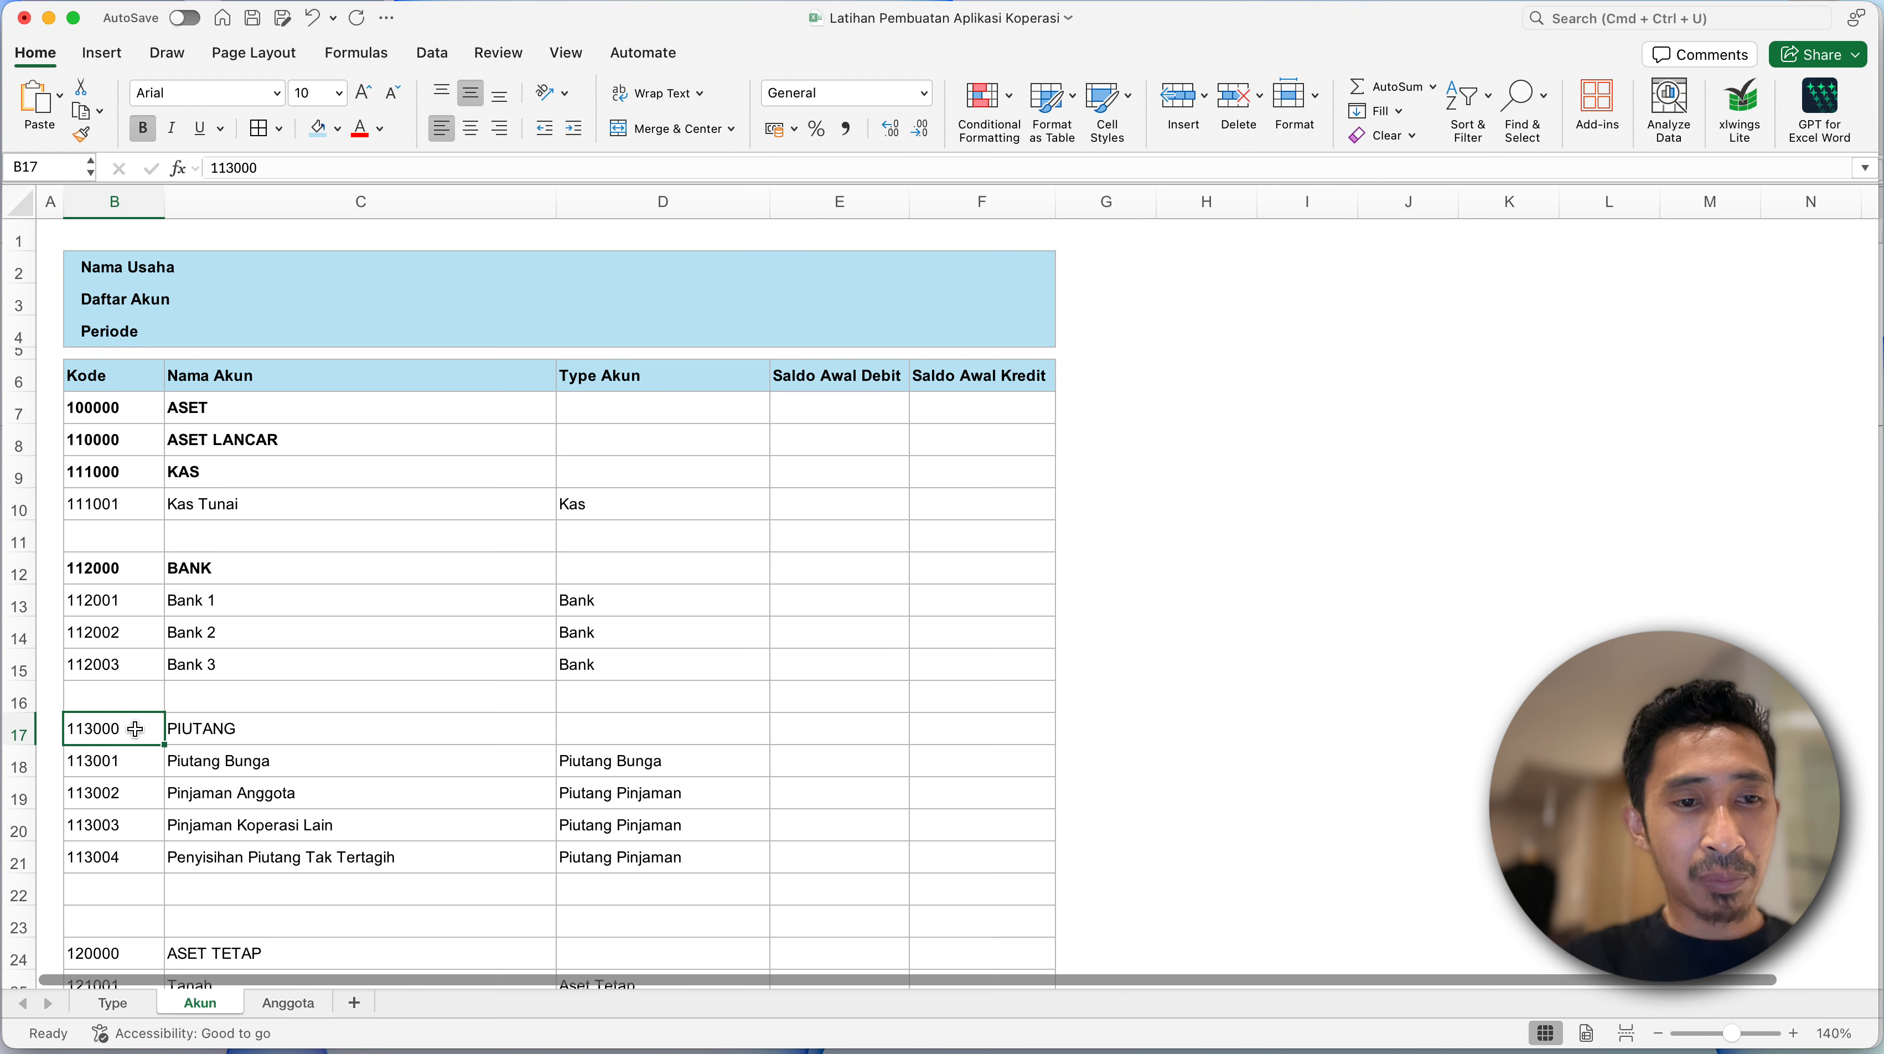
pyautogui.hotkey('shift', 'Right')
pyautogui.press('super+b')
# - Make the ASET TETAP, ASET TAK BERWUJUD and ASET LAIN headings in B24:C24, B35:C35 and B39:C39 bold
pyautogui.scroll(-5, 133, 701)
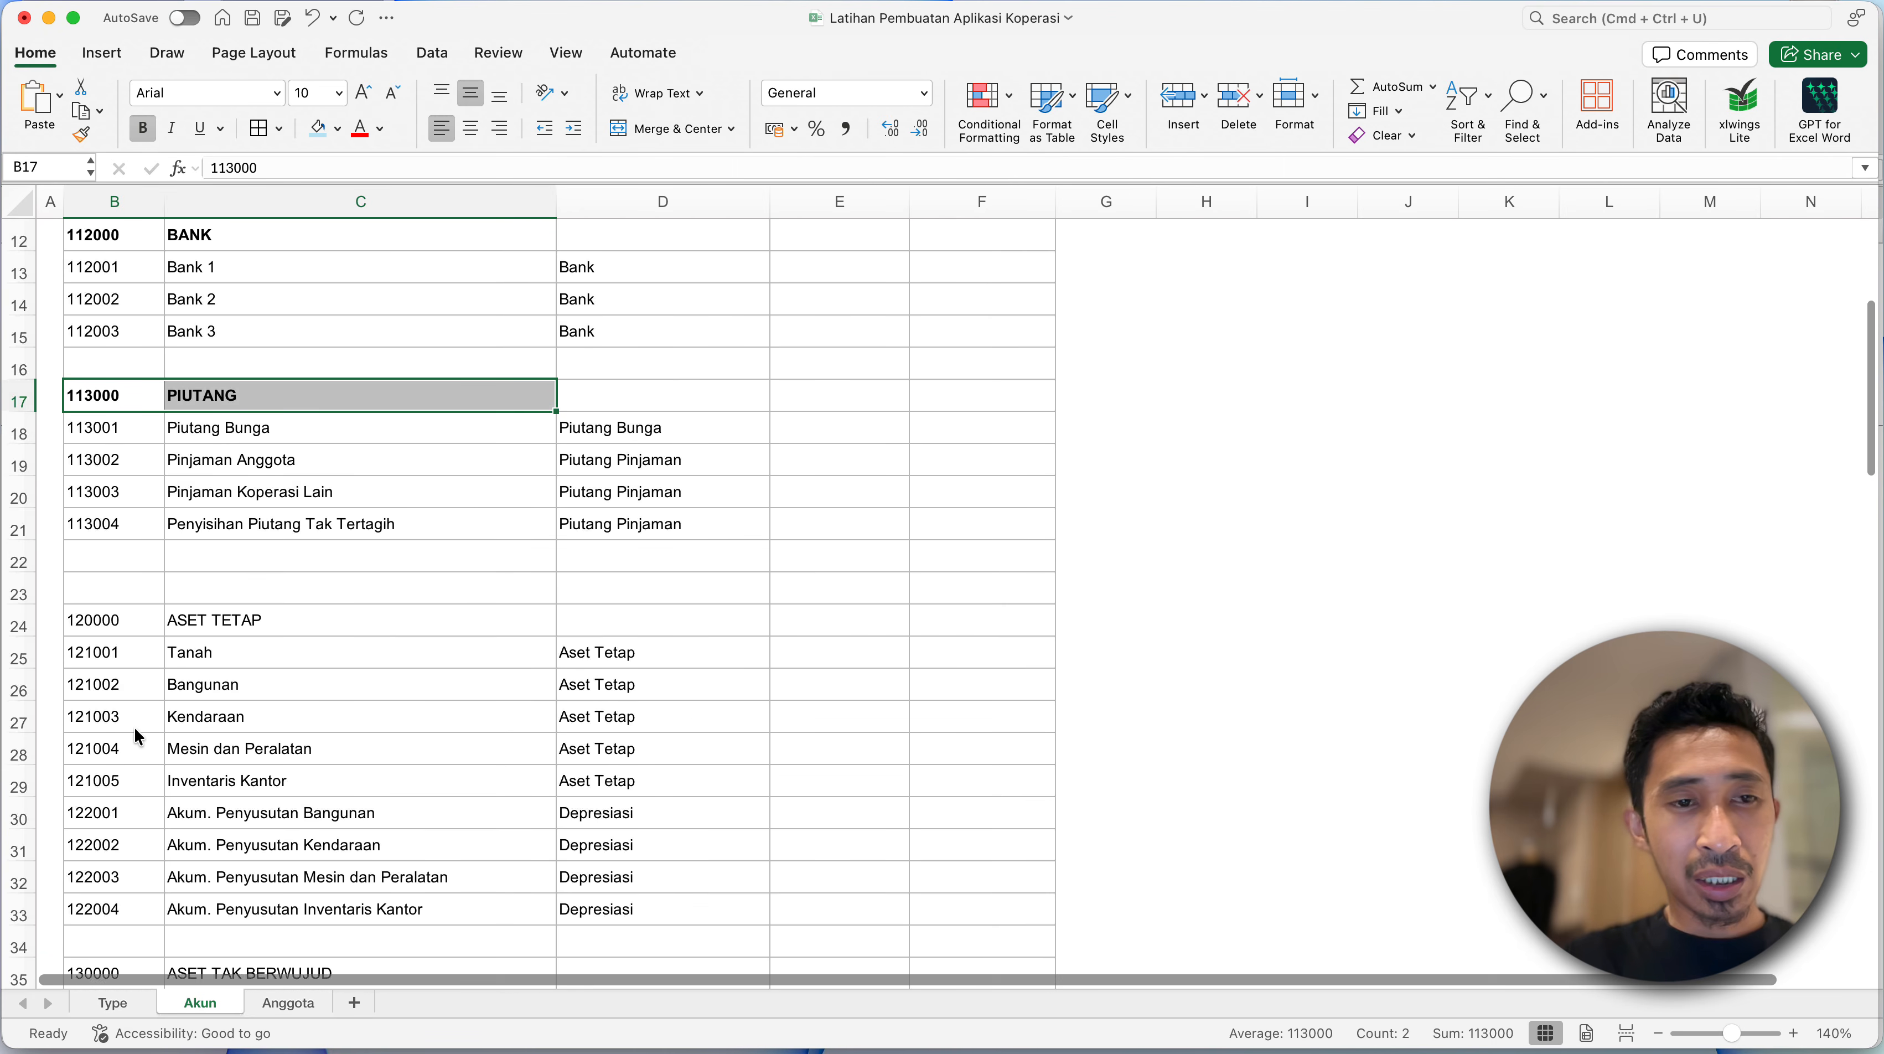
pyautogui.click(97, 613)
pyautogui.hotkey('shift', 'Right')
pyautogui.press('super+b')
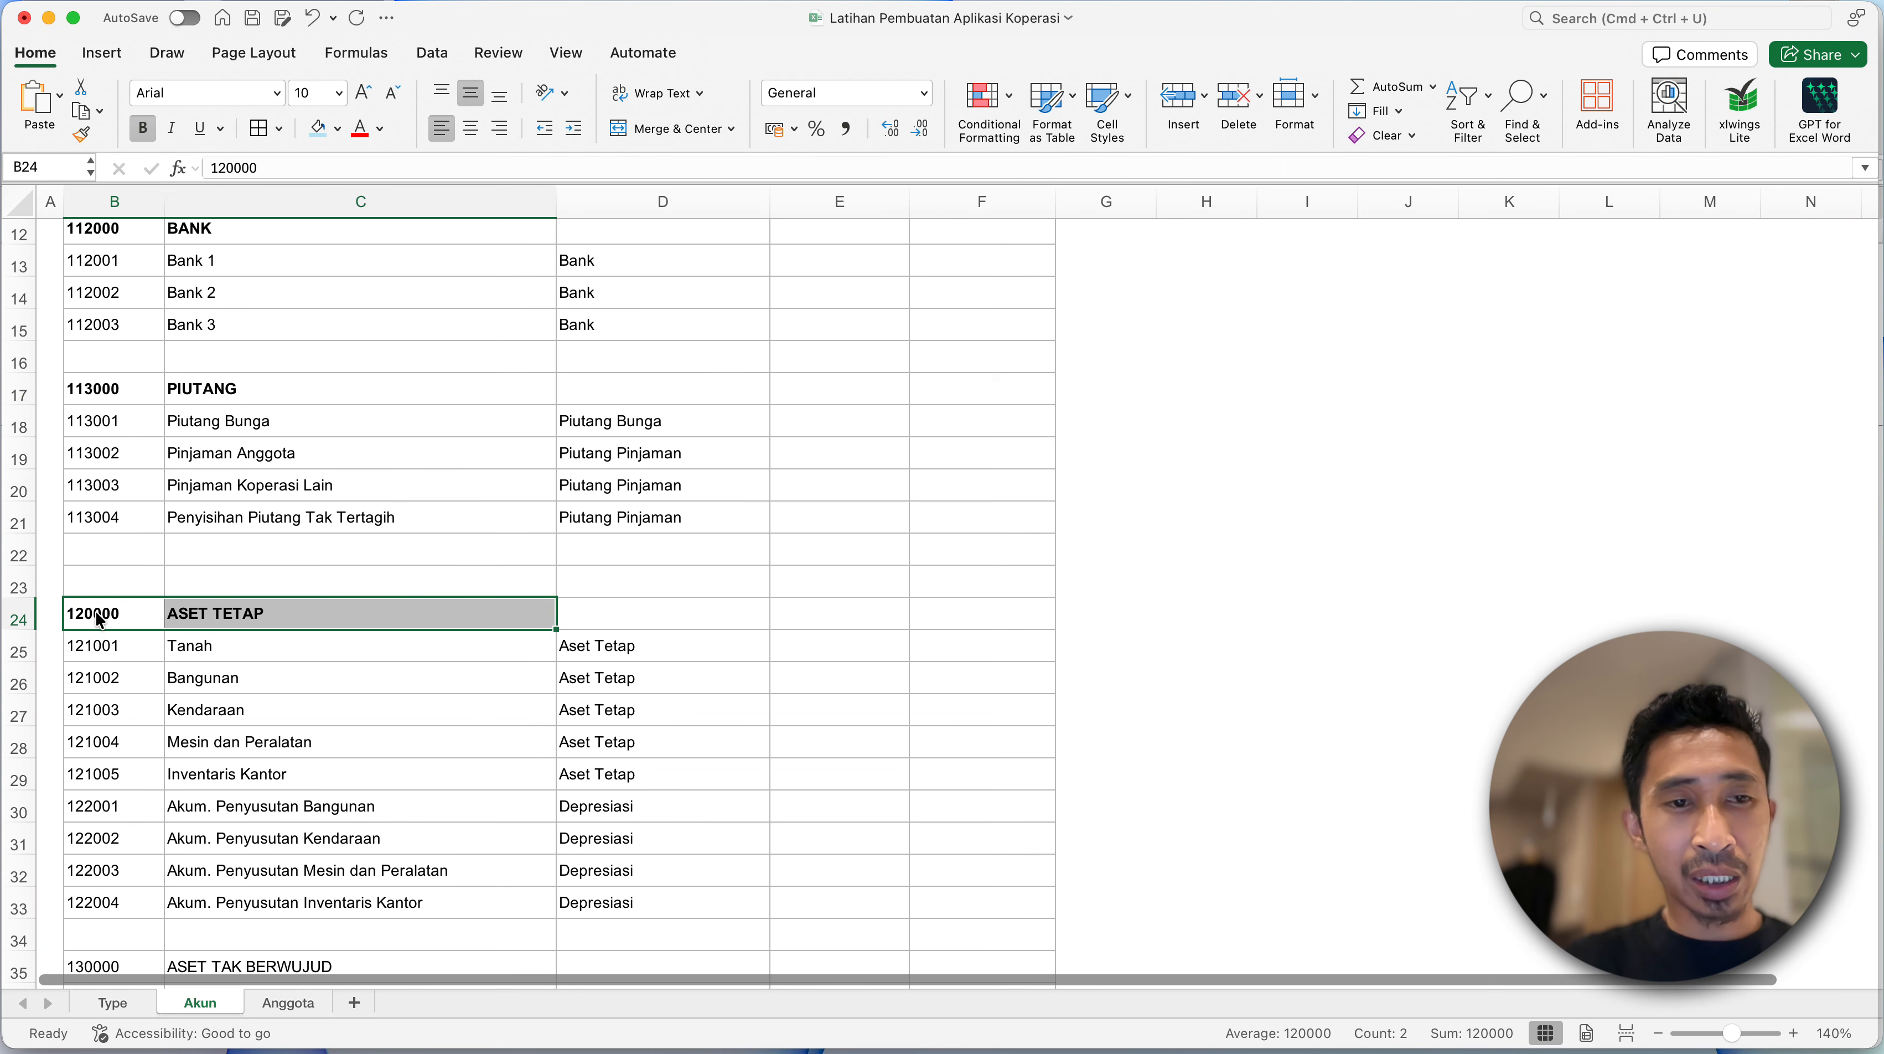
pyautogui.scroll(-4, 123, 793)
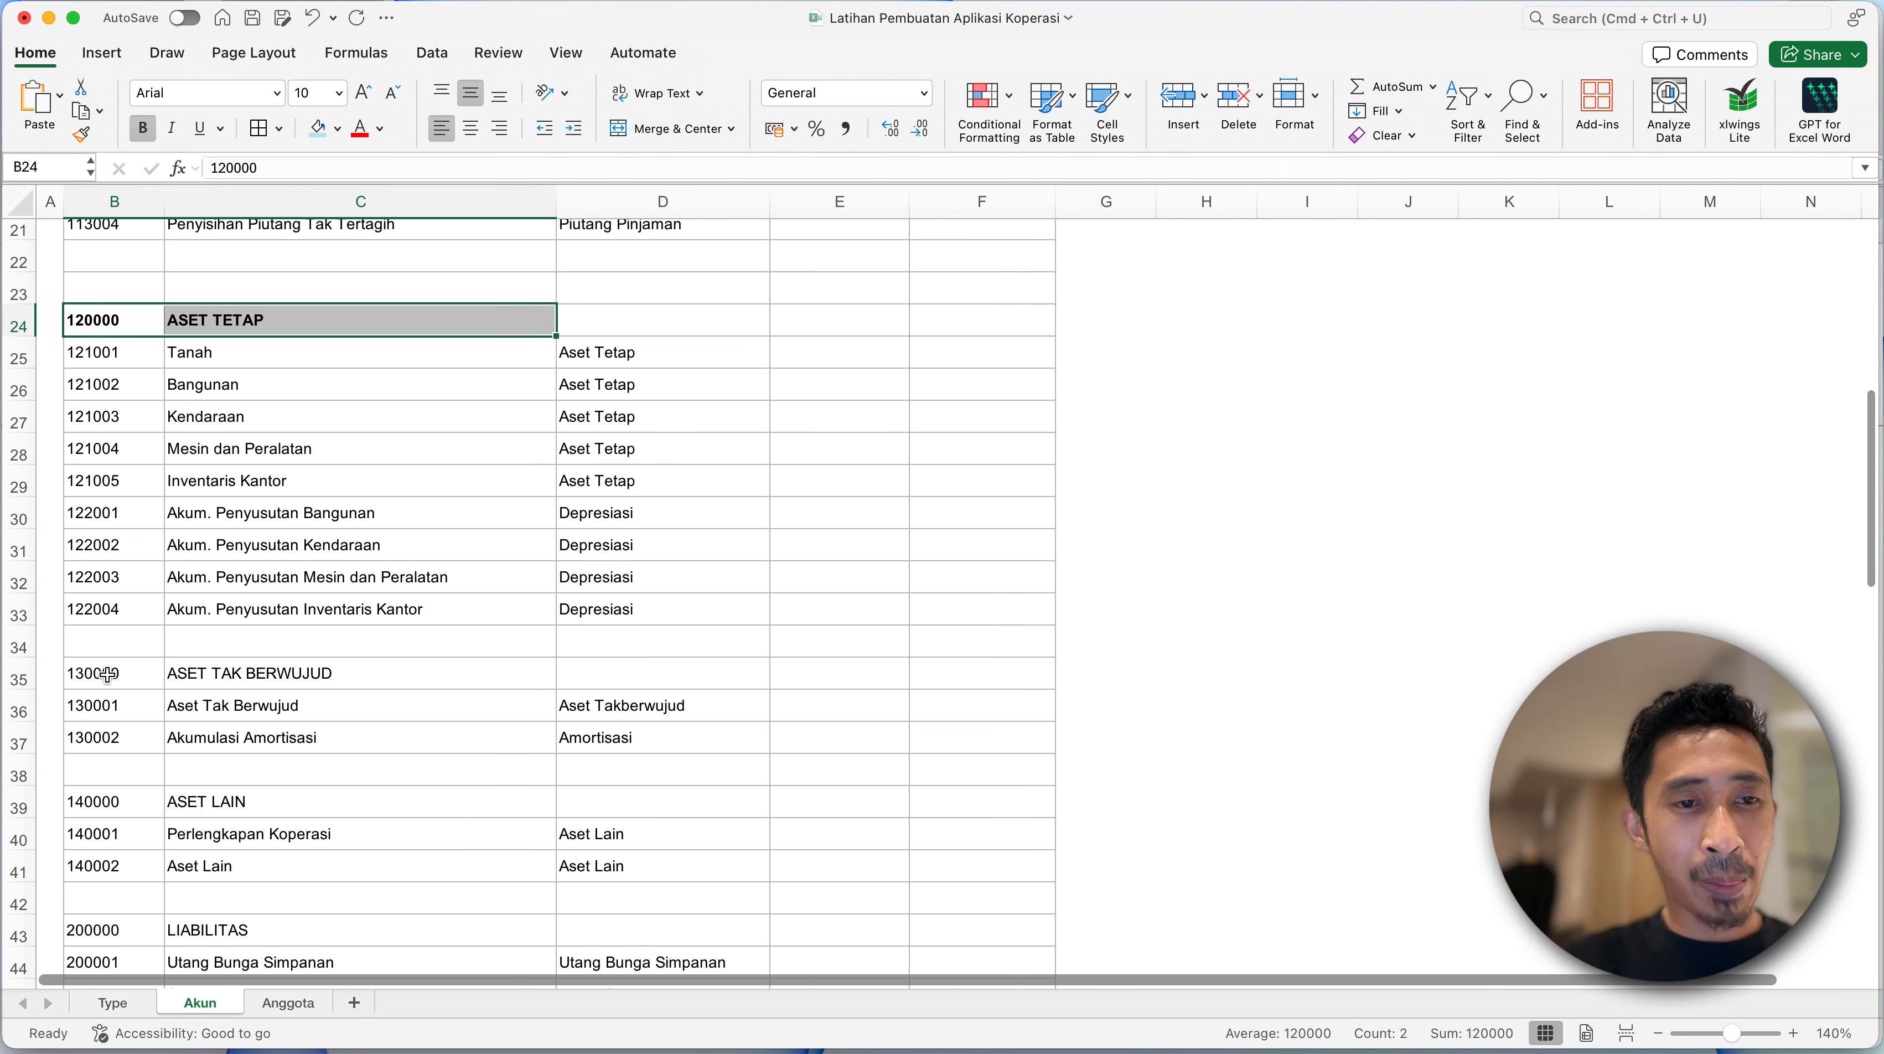
pyautogui.click(108, 674)
pyautogui.hotkey('shift', 'Right')
pyautogui.press('super+b')
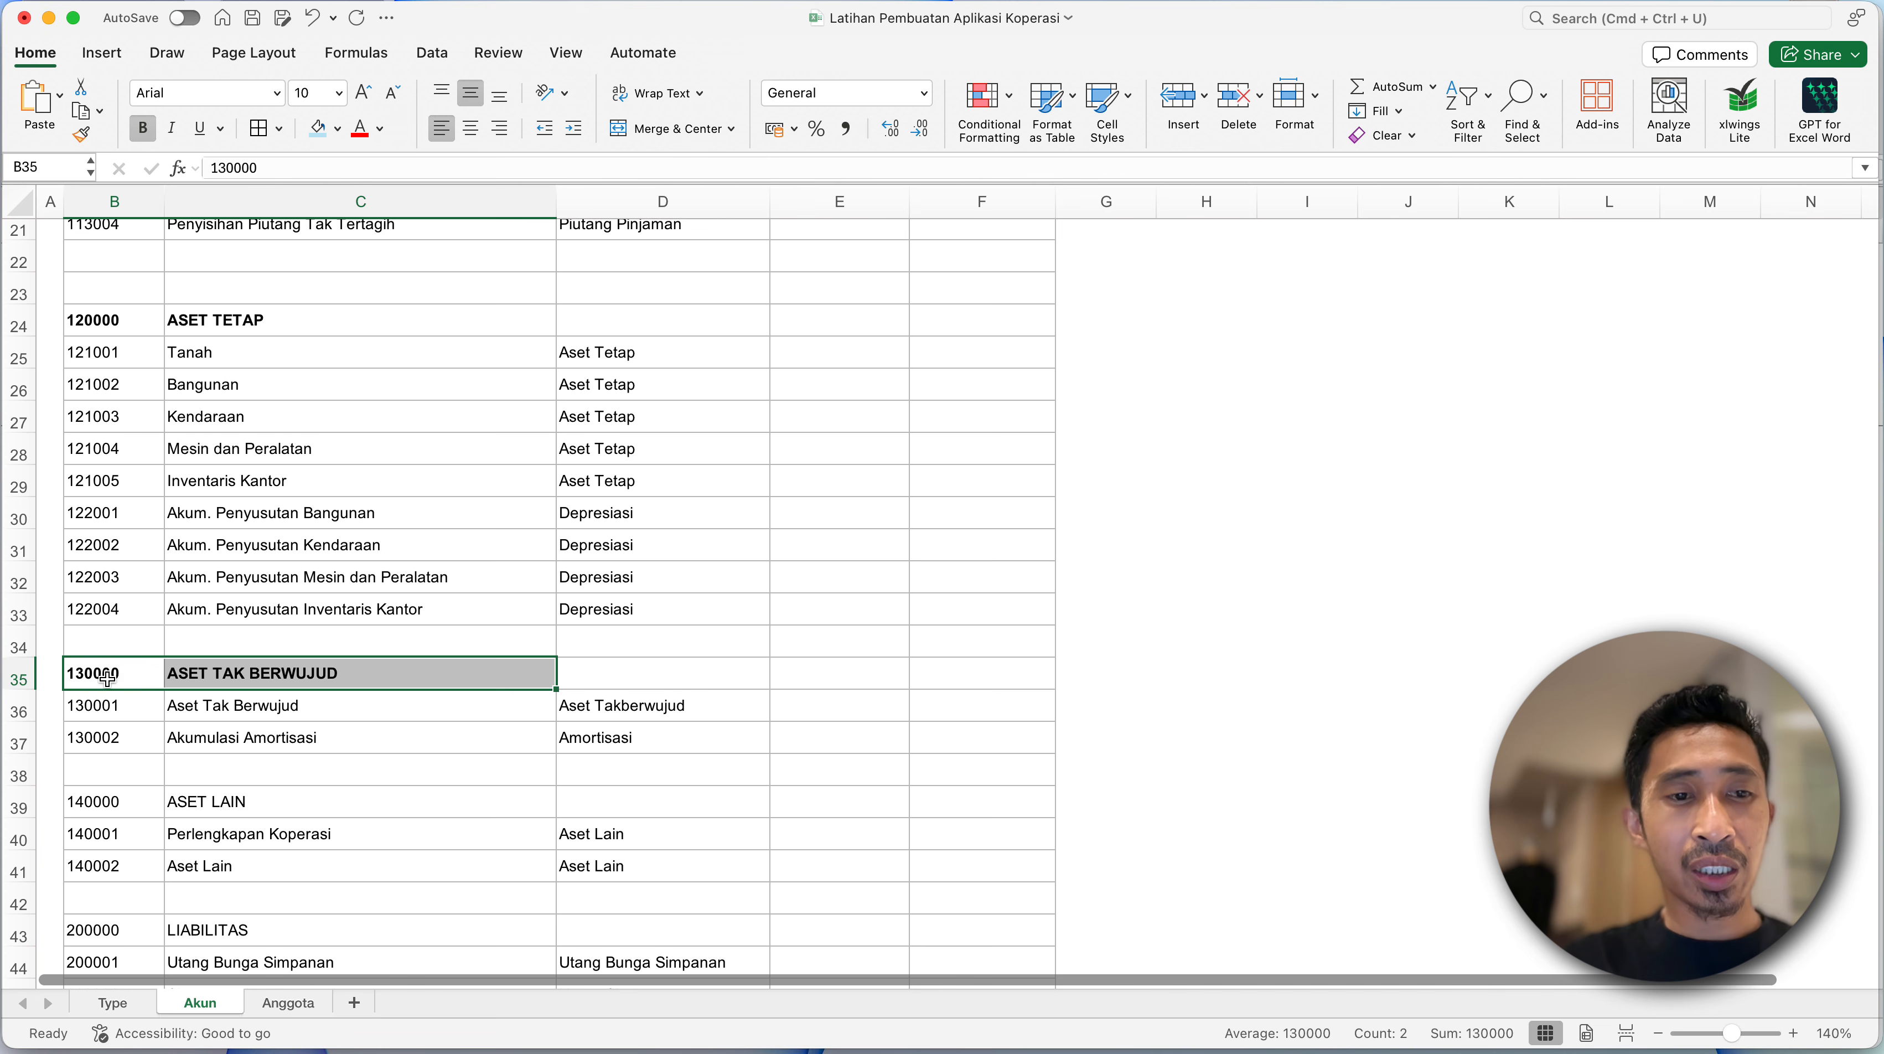
pyautogui.click(111, 801)
pyautogui.hotkey('shift', 'Right')
pyautogui.press('super+b')
# - Review the formatting of the Akun account list and the Type sheet, and return to the Anggota sheet
pyautogui.scroll(1, 335, 591)
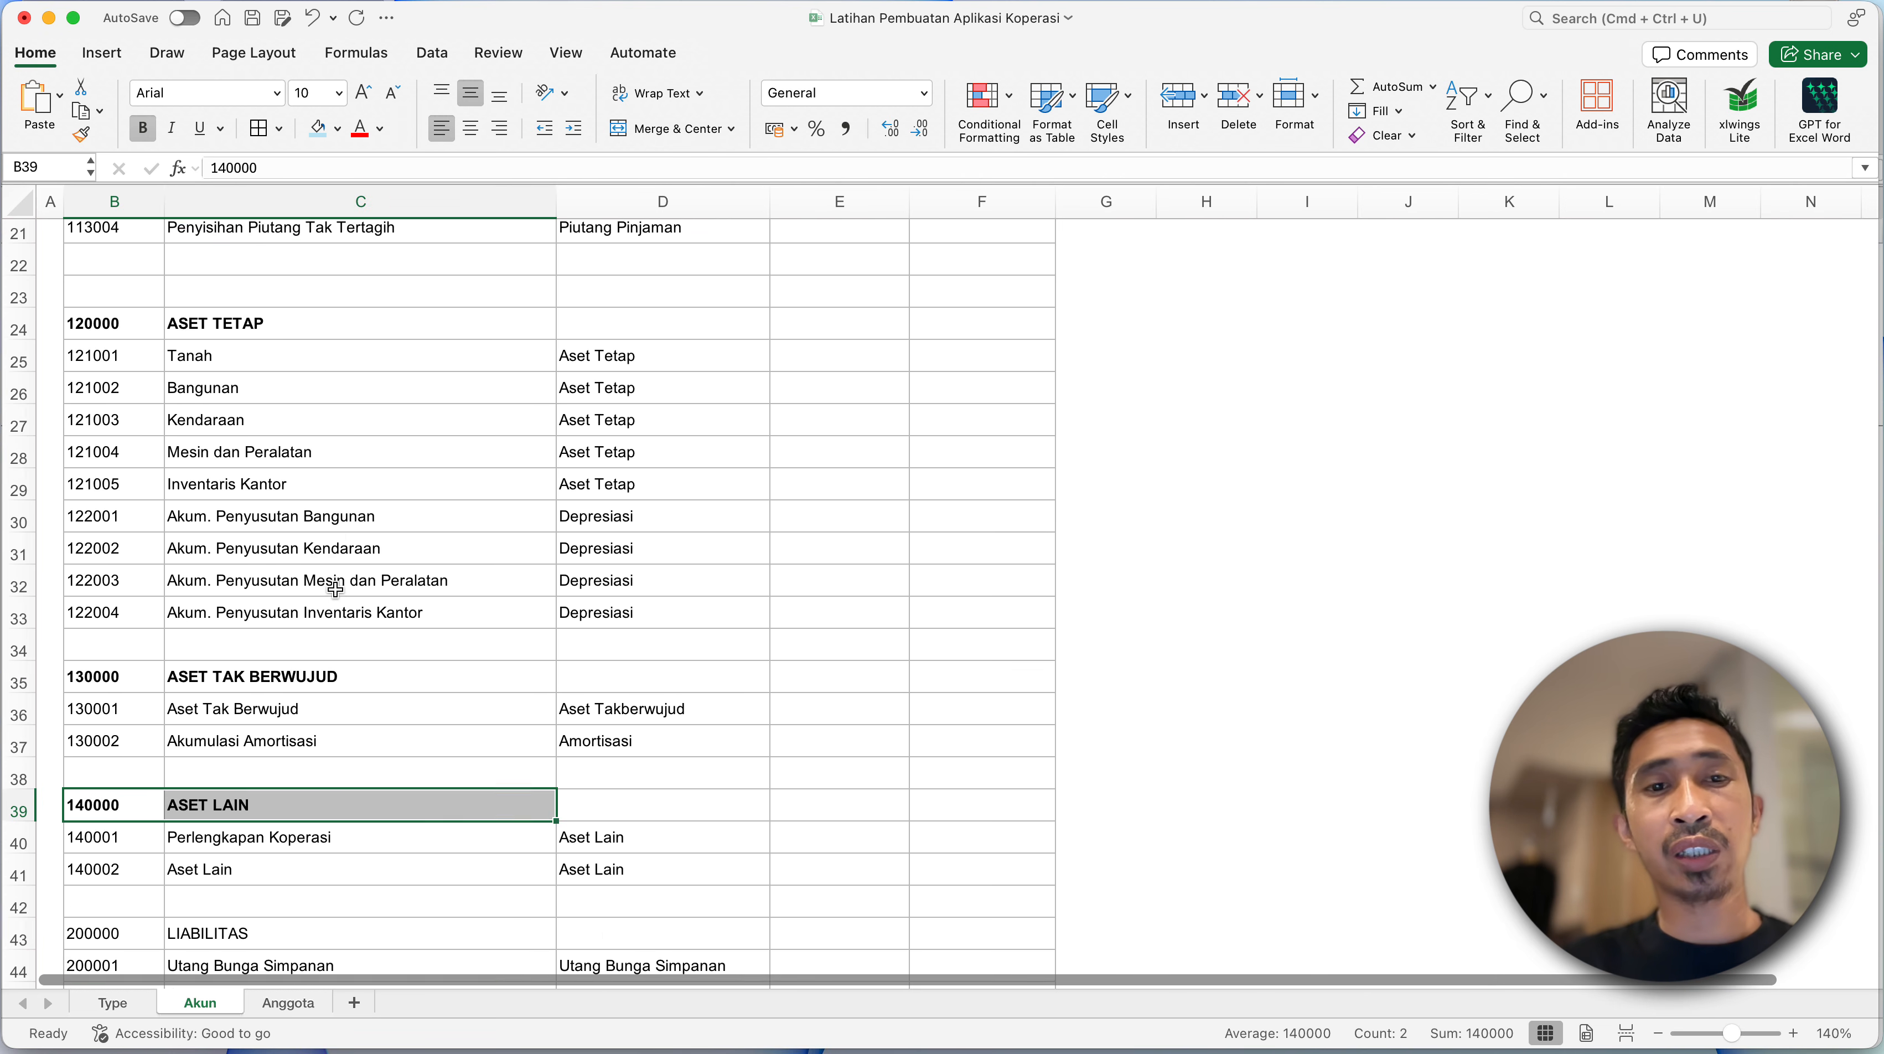
pyautogui.scroll(10, 335, 590)
pyautogui.click(391, 520)
pyautogui.click(410, 425)
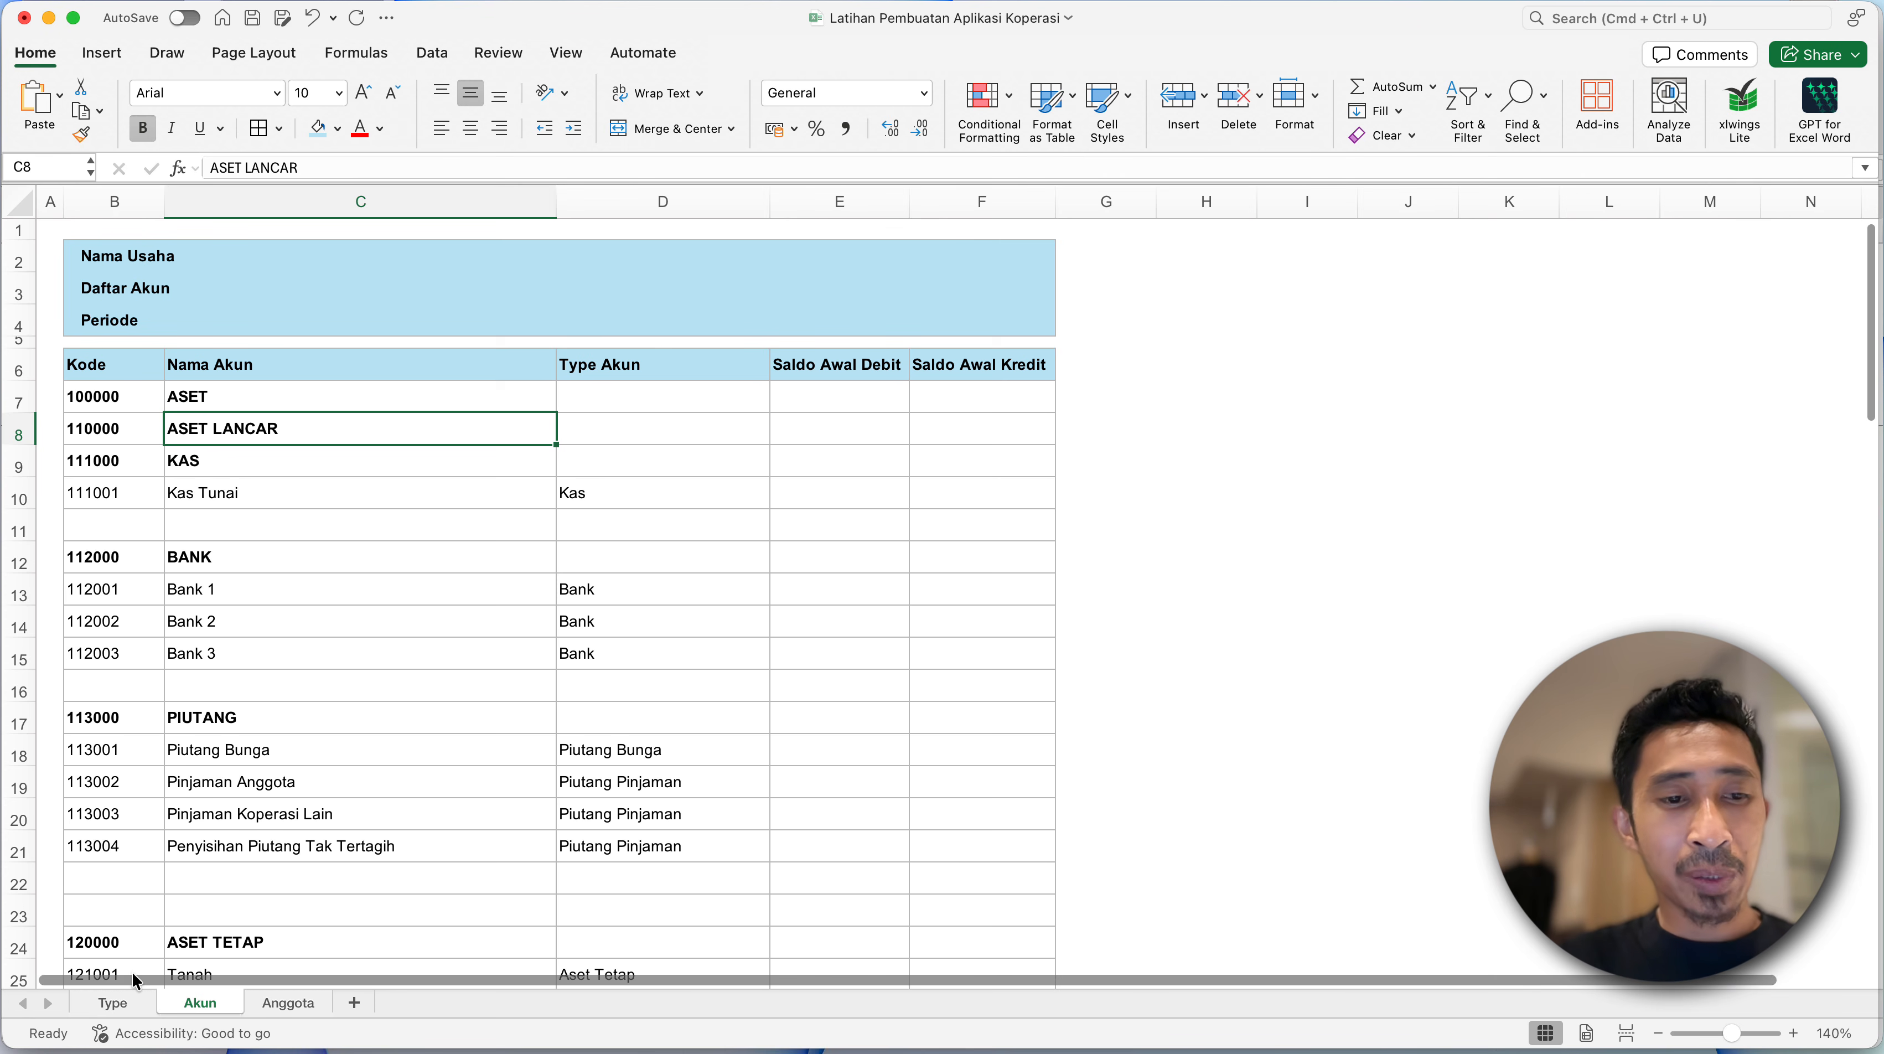
pyautogui.click(126, 1003)
pyautogui.click(214, 1003)
pyautogui.click(271, 1003)
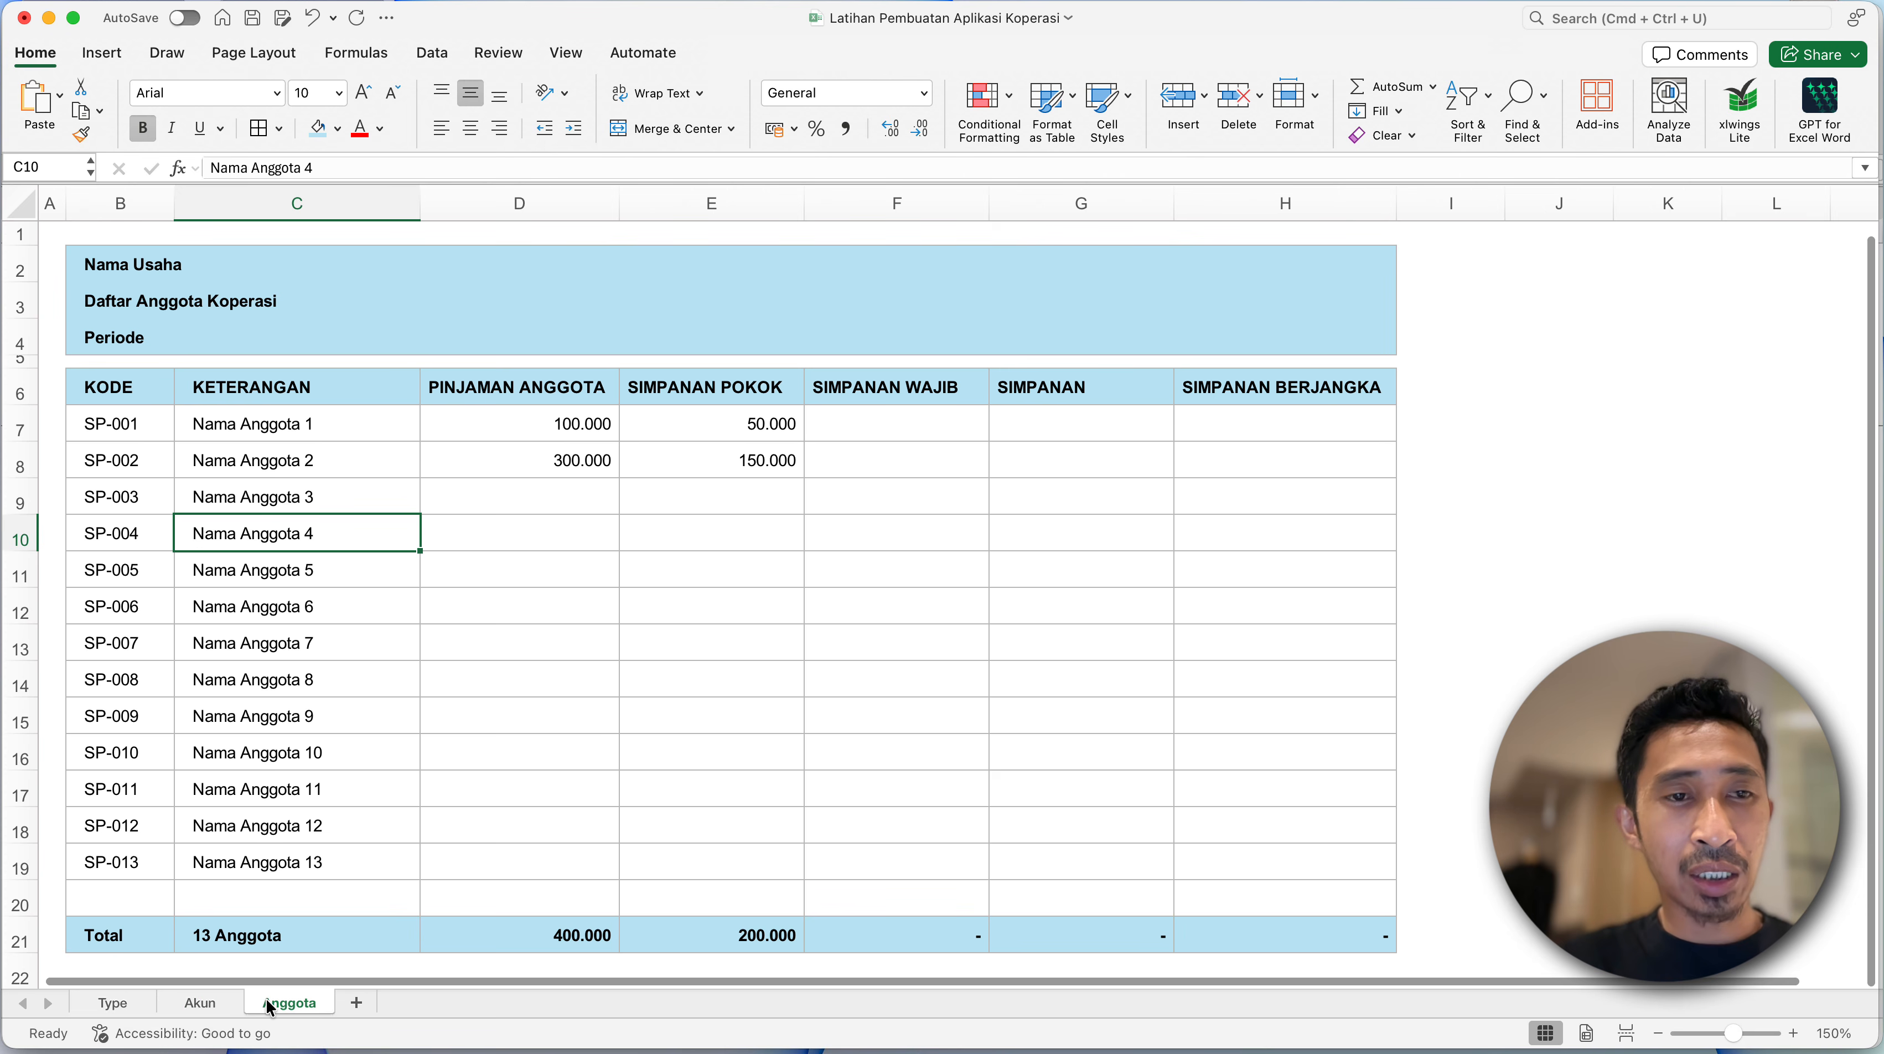
pyautogui.click(291, 719)
pyautogui.click(430, 522)
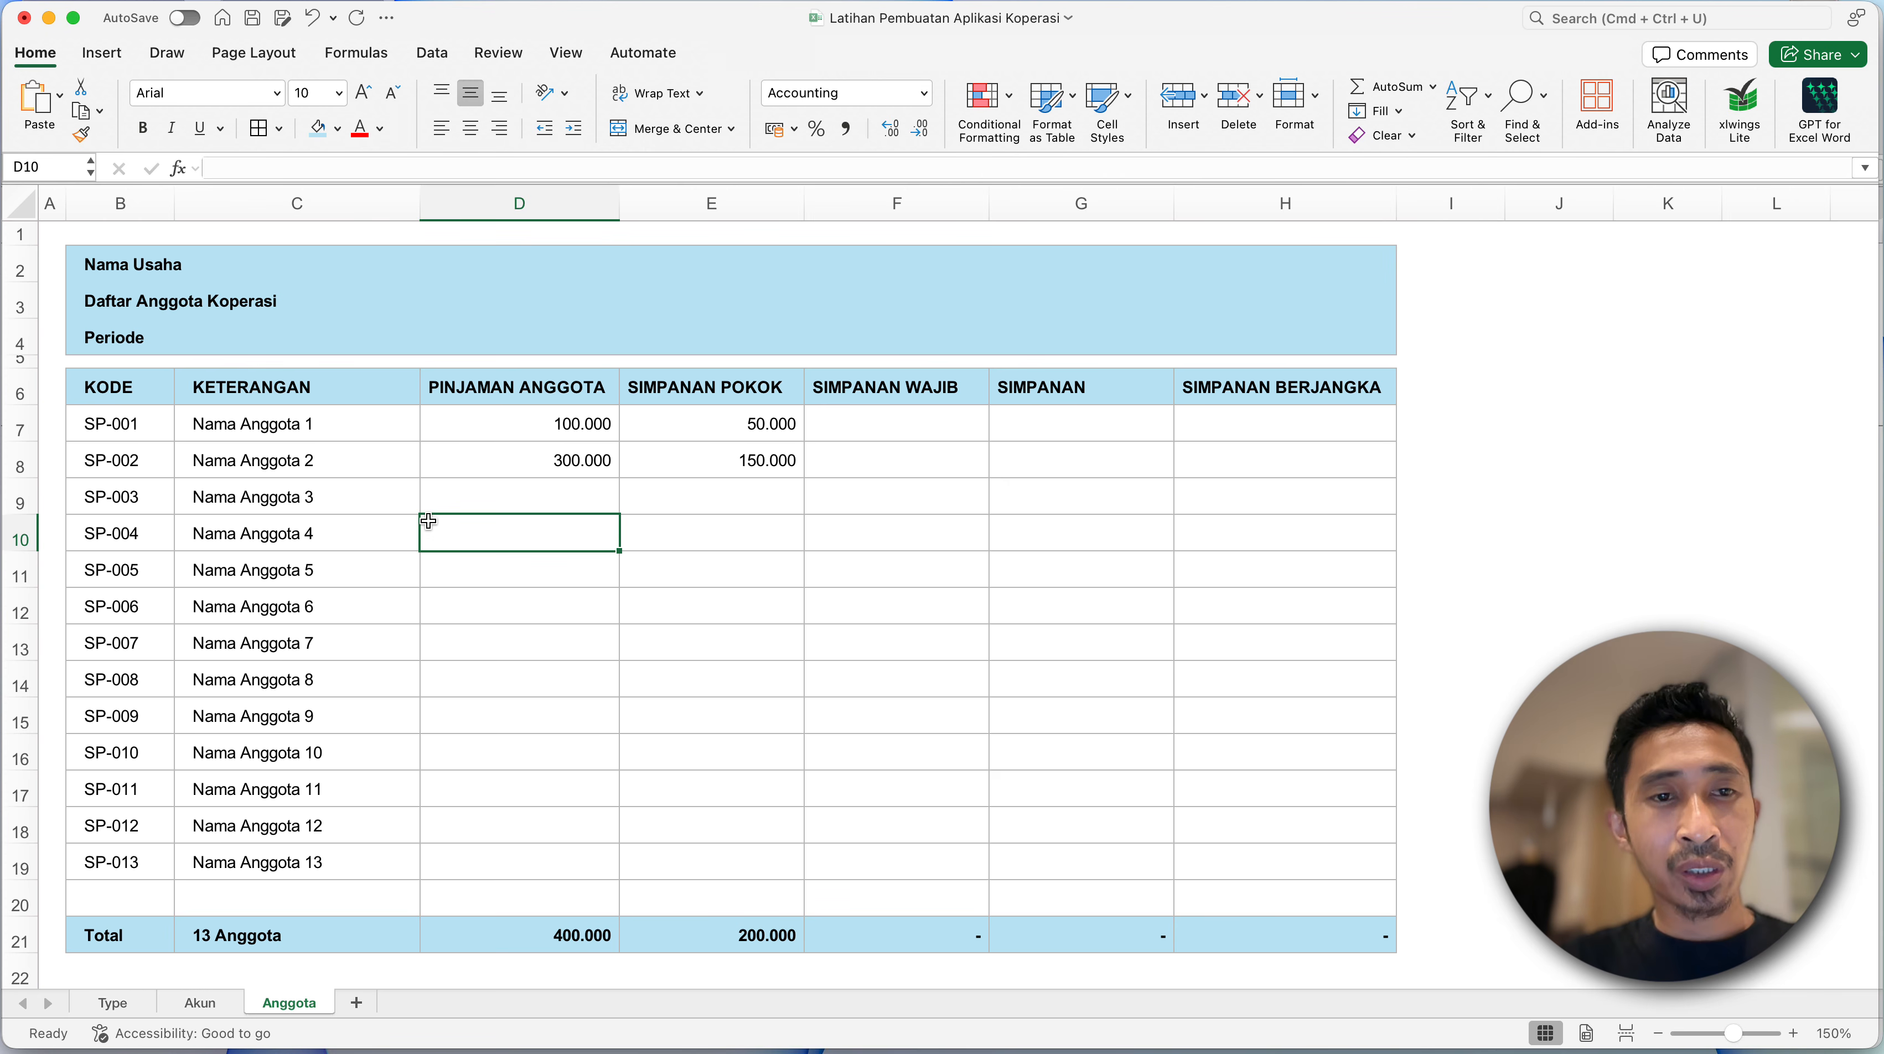
# - Save the workbook and check the loan amounts and member names in the Anggota table
pyautogui.press('super+s')
pyautogui.click(563, 418)
pyautogui.click(532, 461)
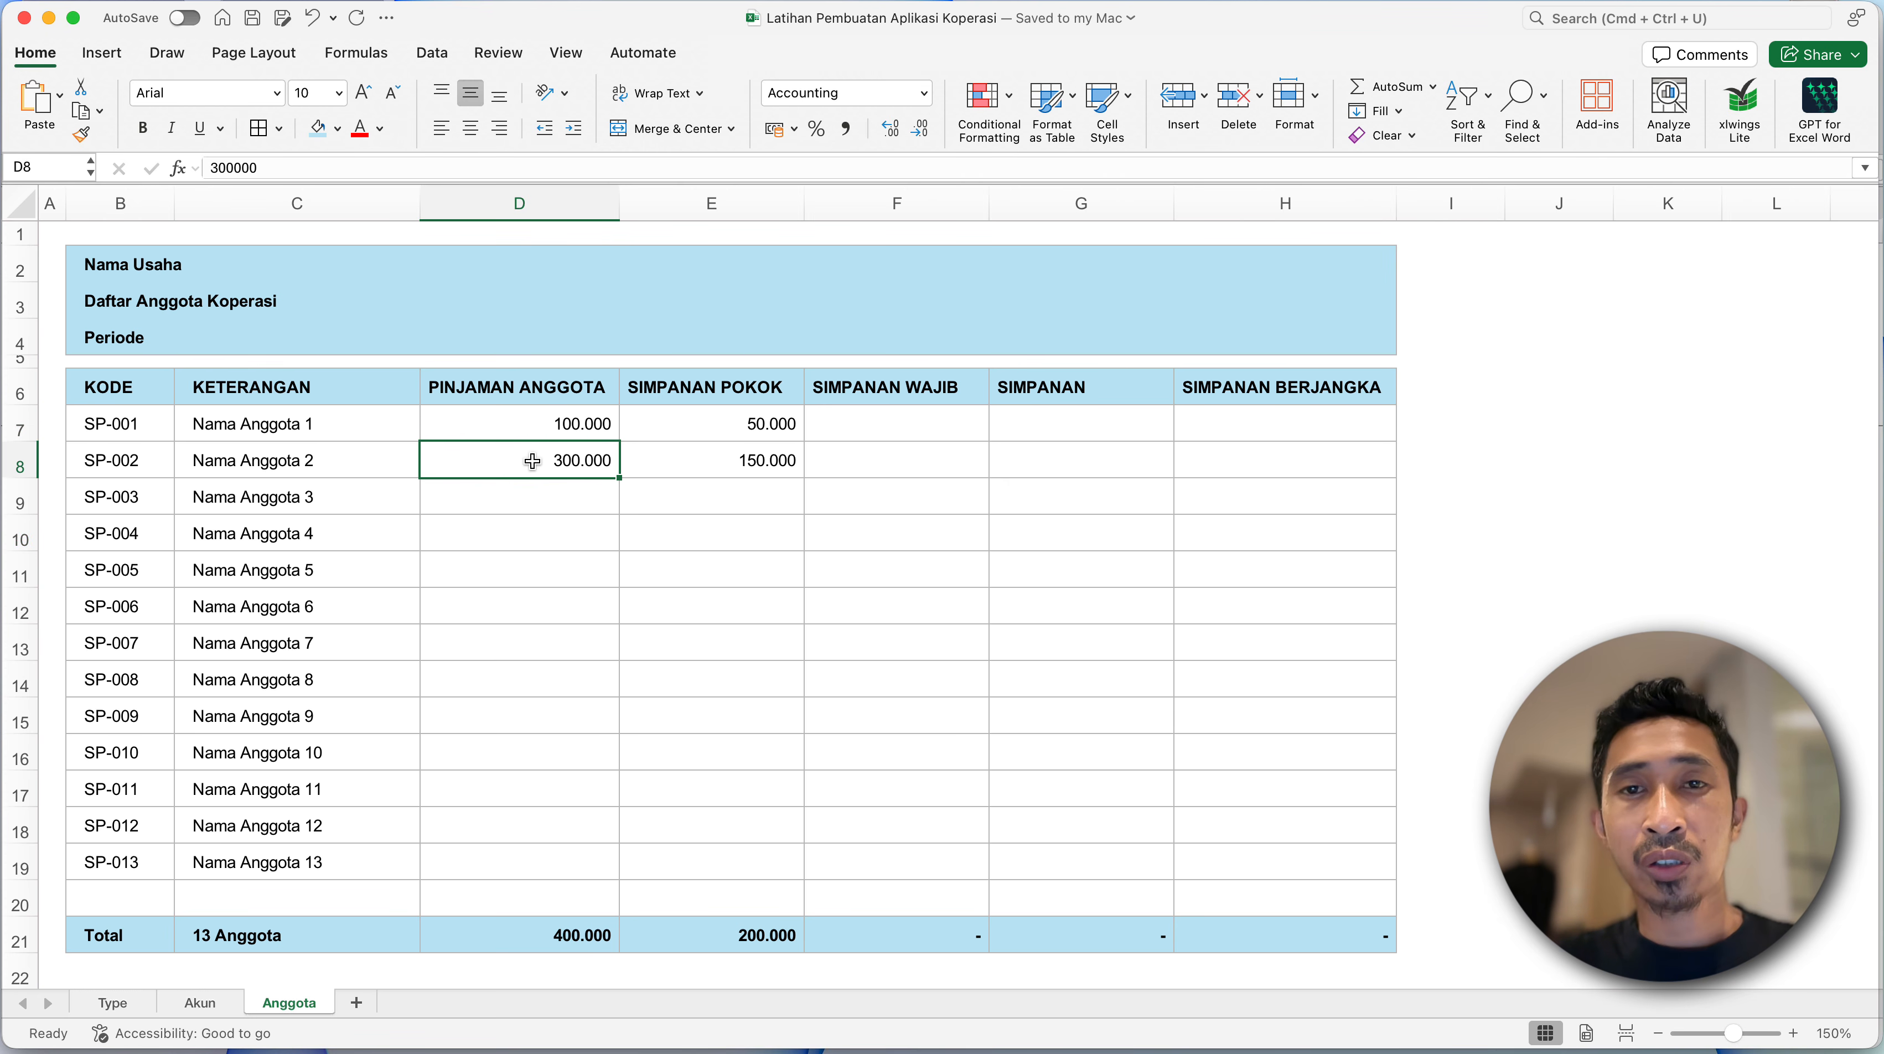
pyautogui.click(292, 496)
pyautogui.click(295, 425)
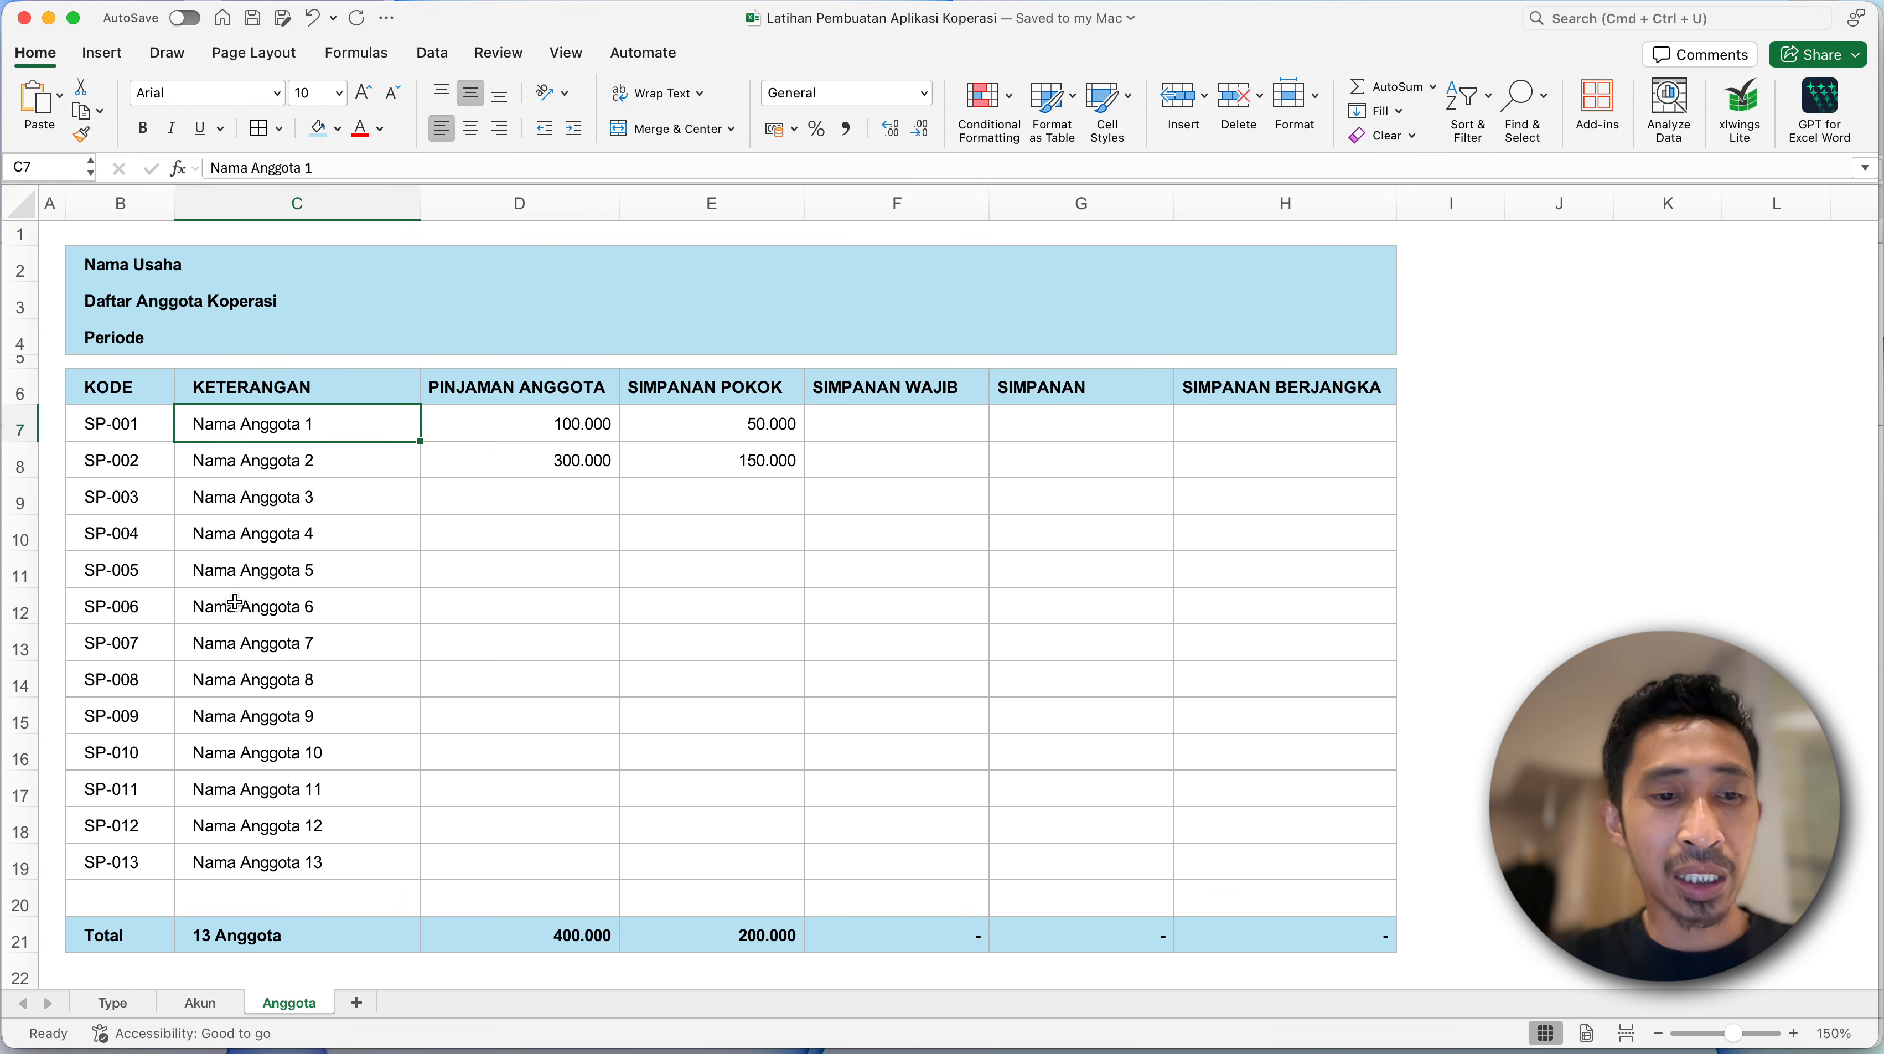
# - Review the account codes and names in the top rows of the Akun sheet
pyautogui.click(200, 1002)
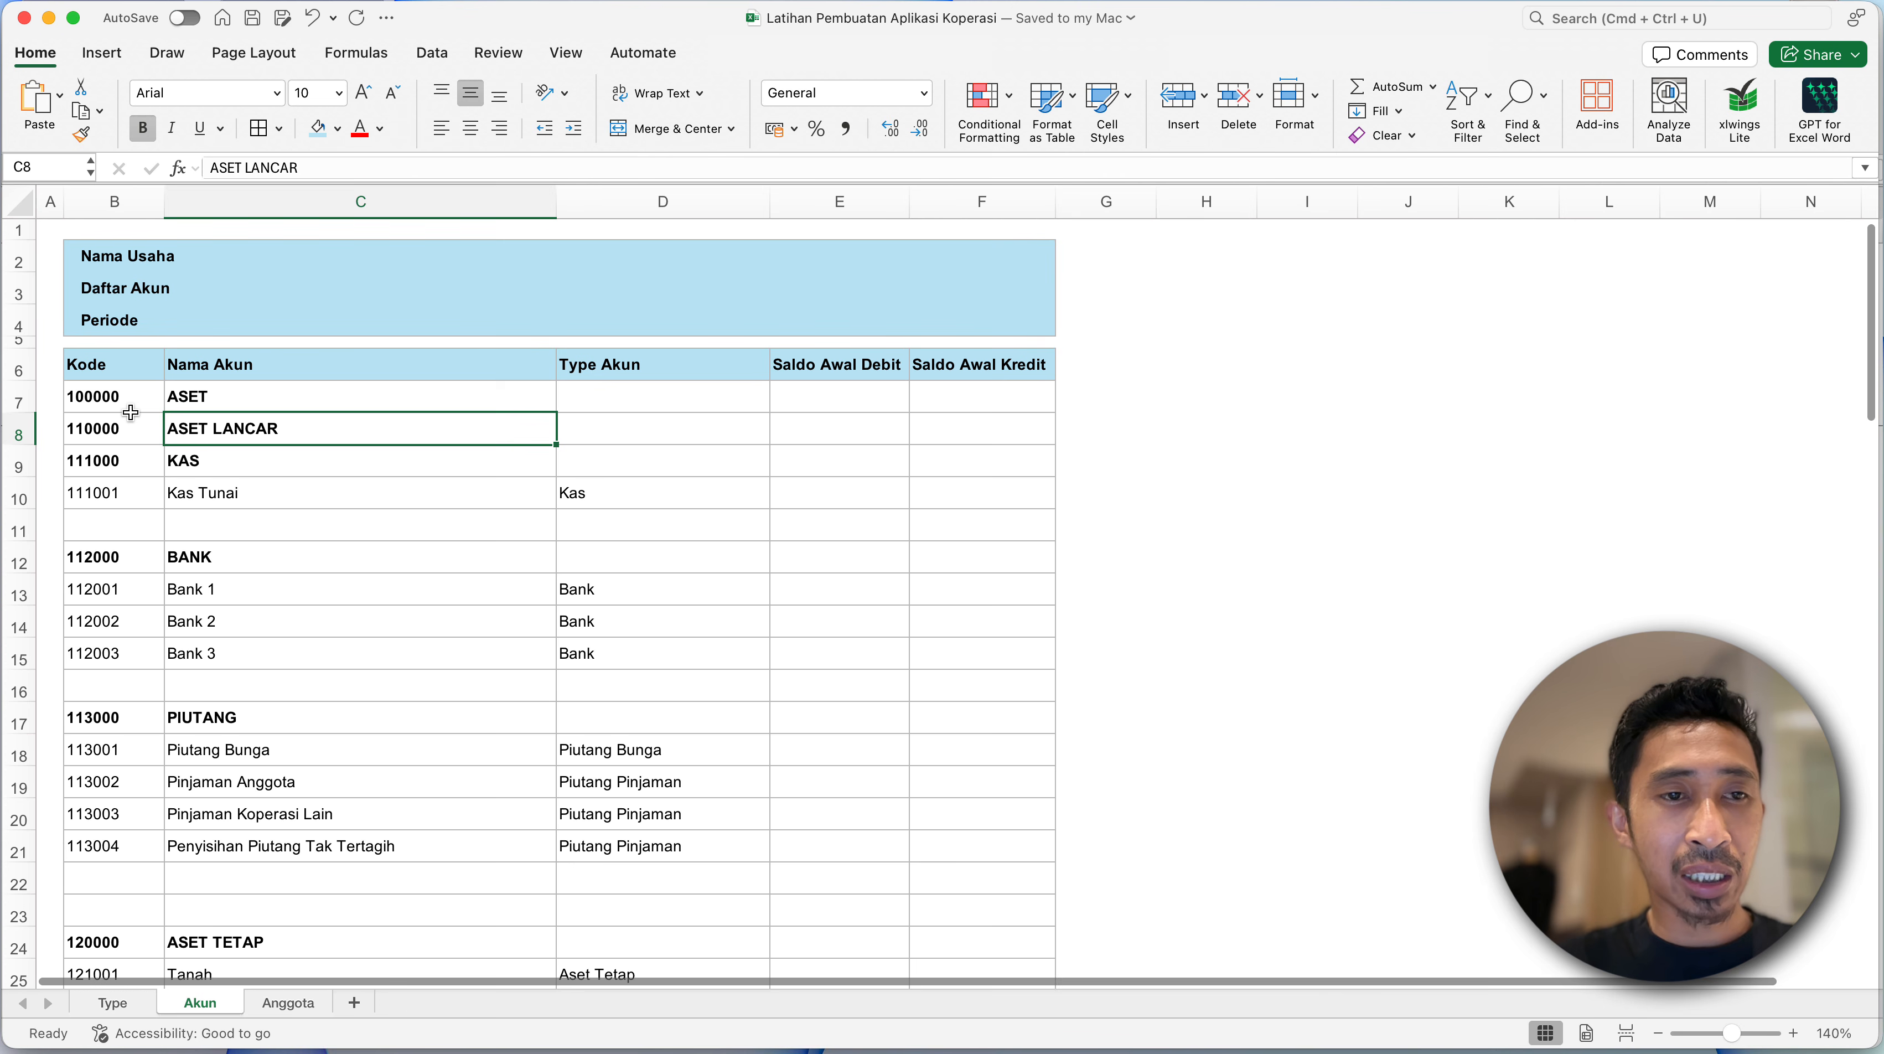
pyautogui.click(98, 401)
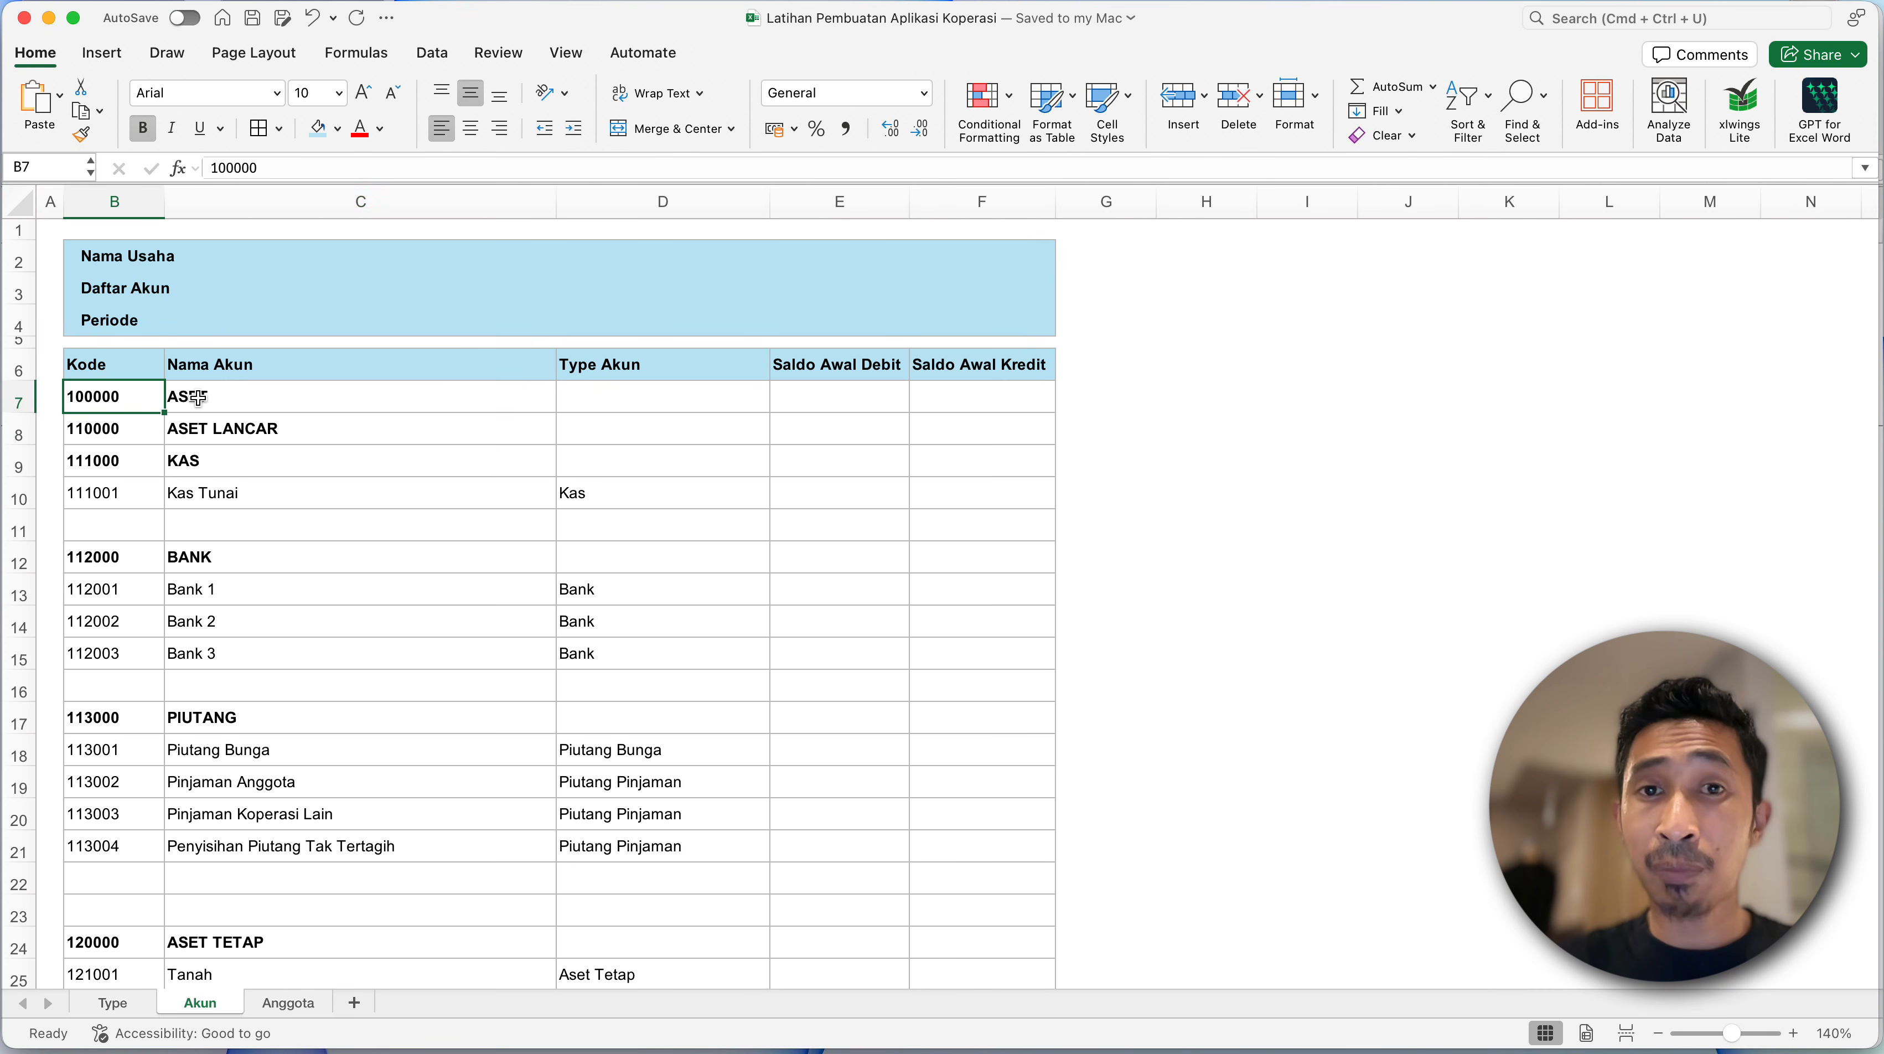
pyautogui.click(258, 429)
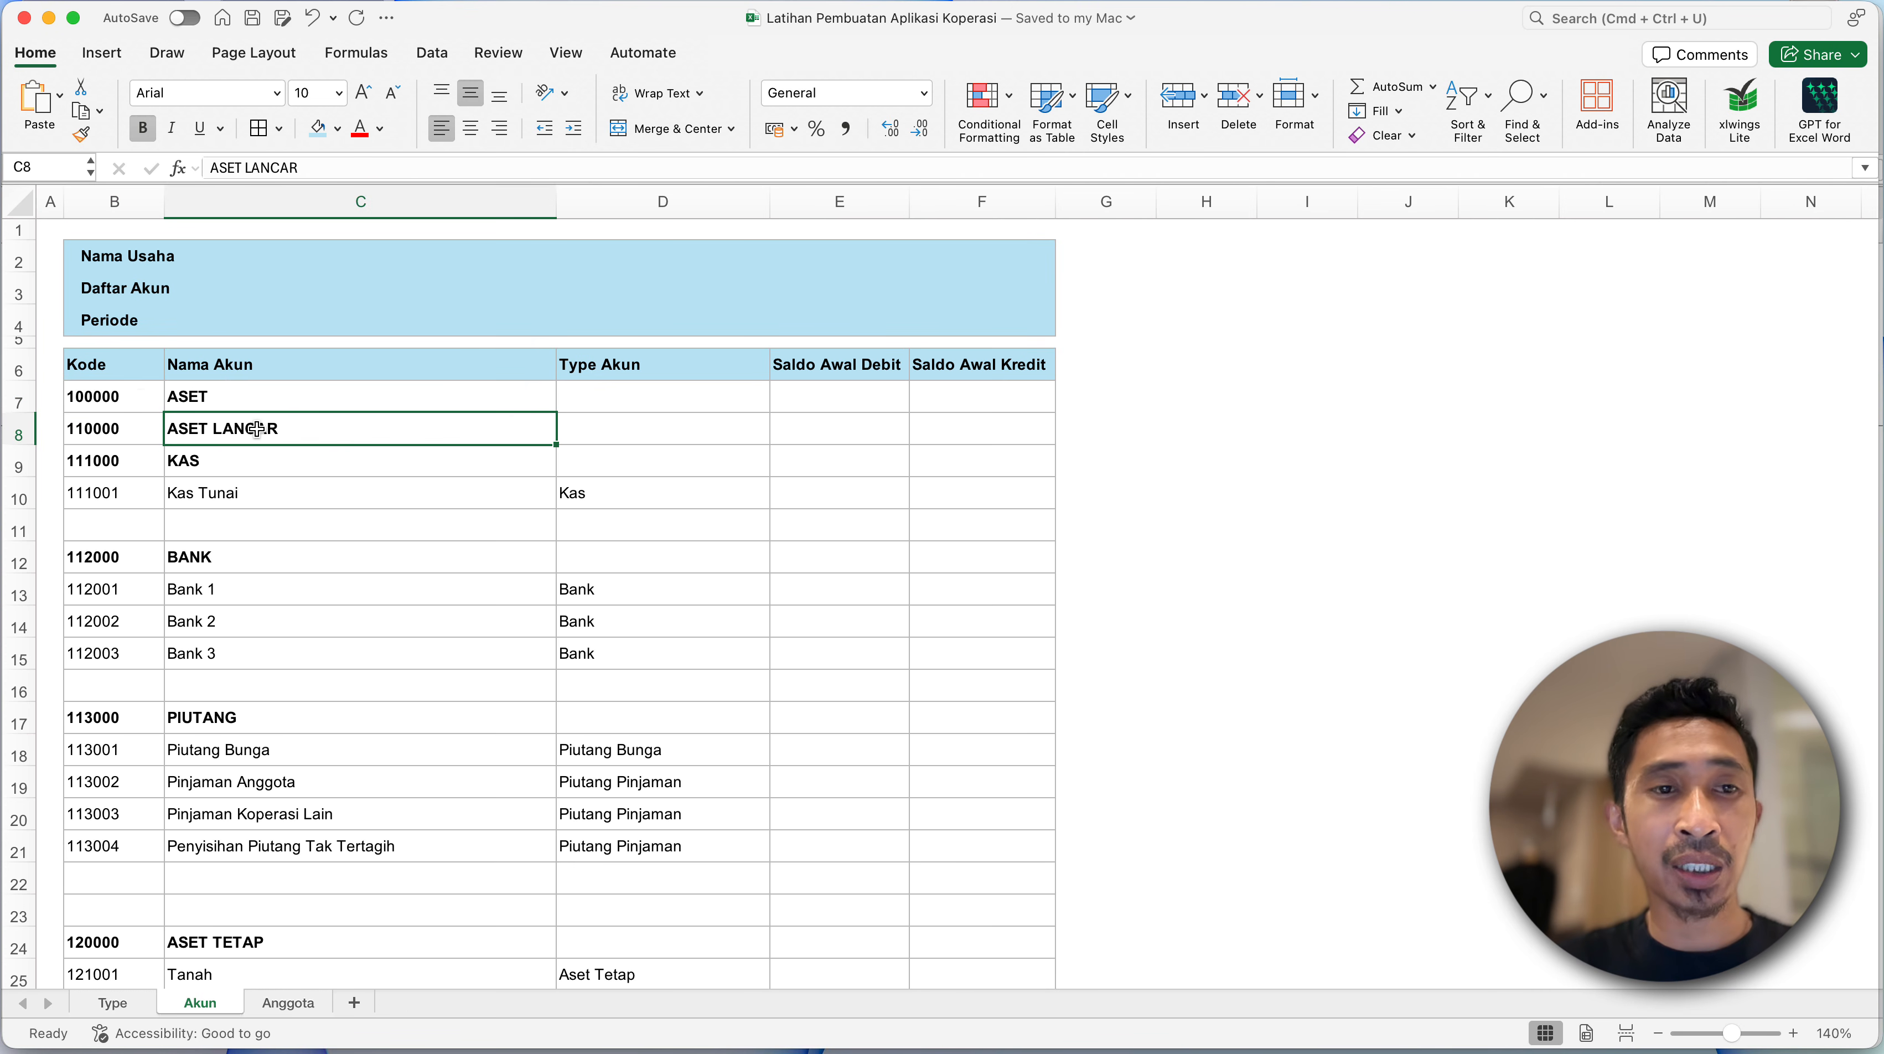
pyautogui.click(135, 394)
pyautogui.click(125, 363)
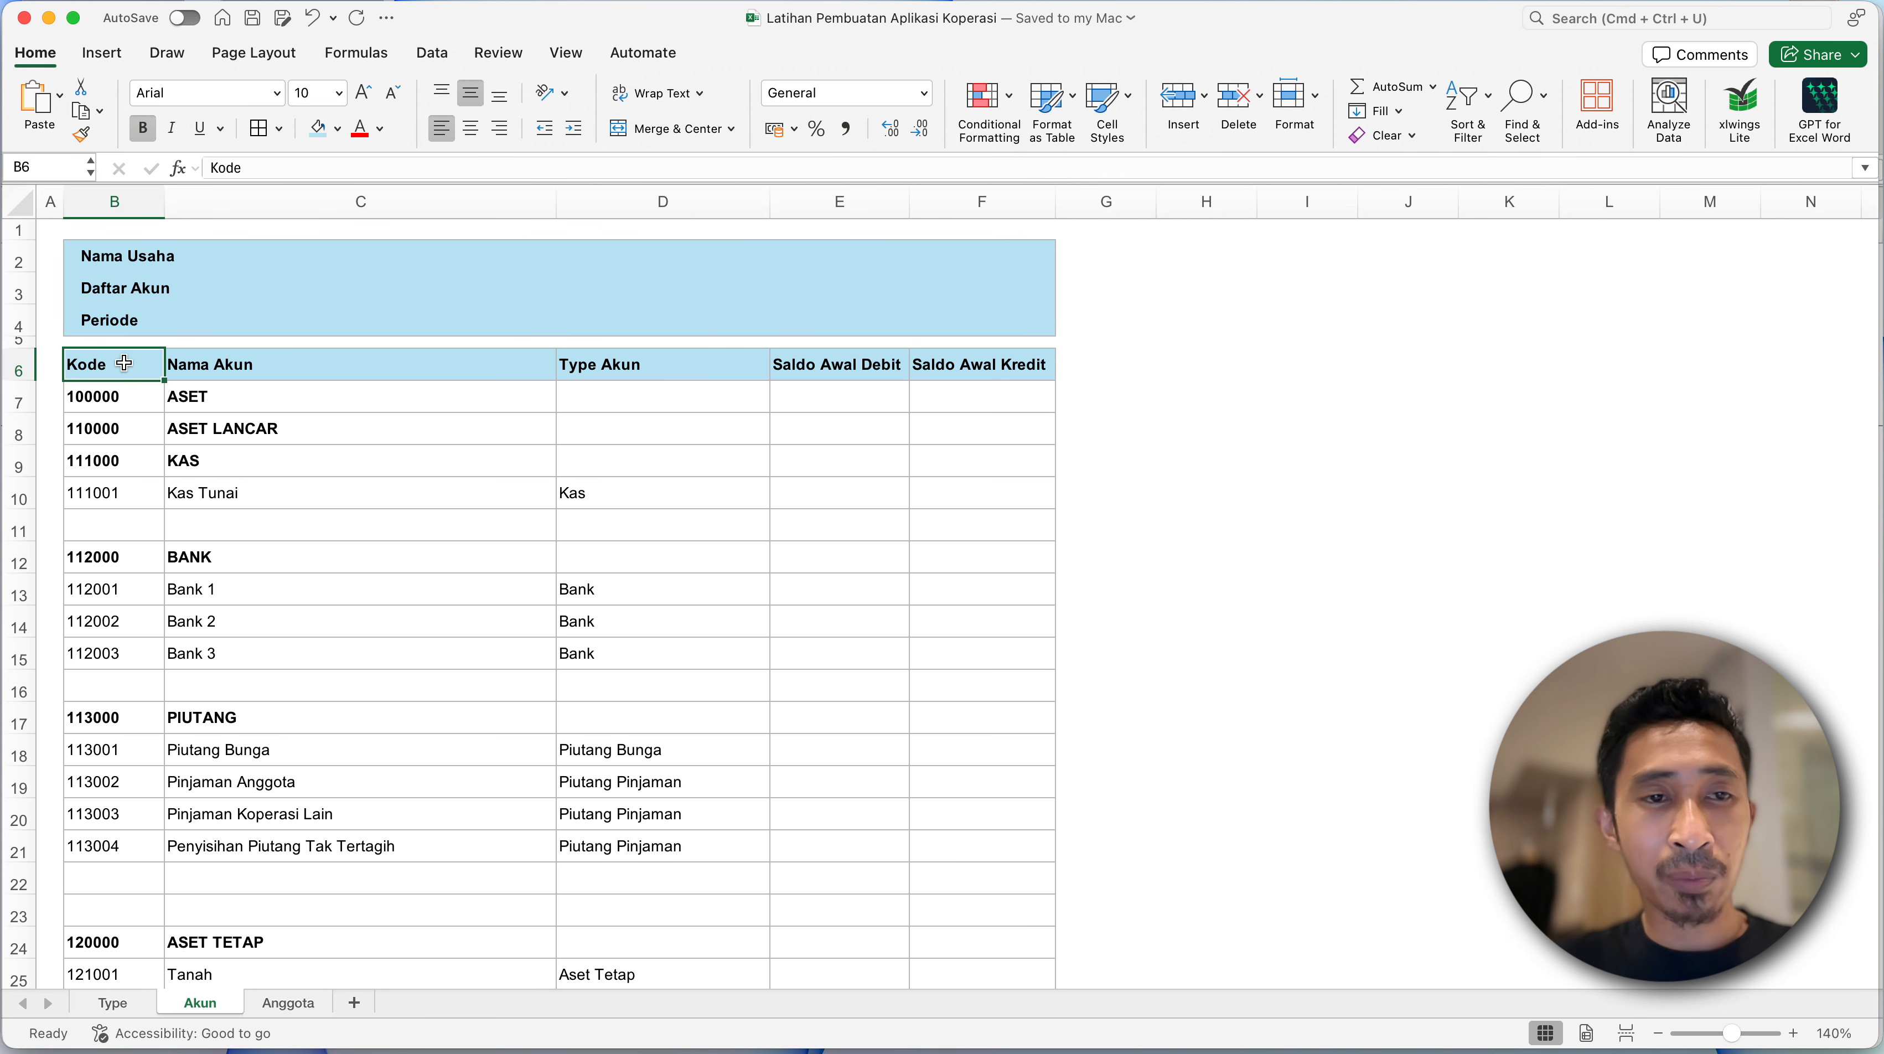
# - Switch to the Smart Accounting Finance (S.A.F) Koperasi SP workbook and examine the master data, transaction and report groups on its MENU sheet
pyautogui.hotkey('ctrl', 'Down')
pyautogui.click(609, 609)
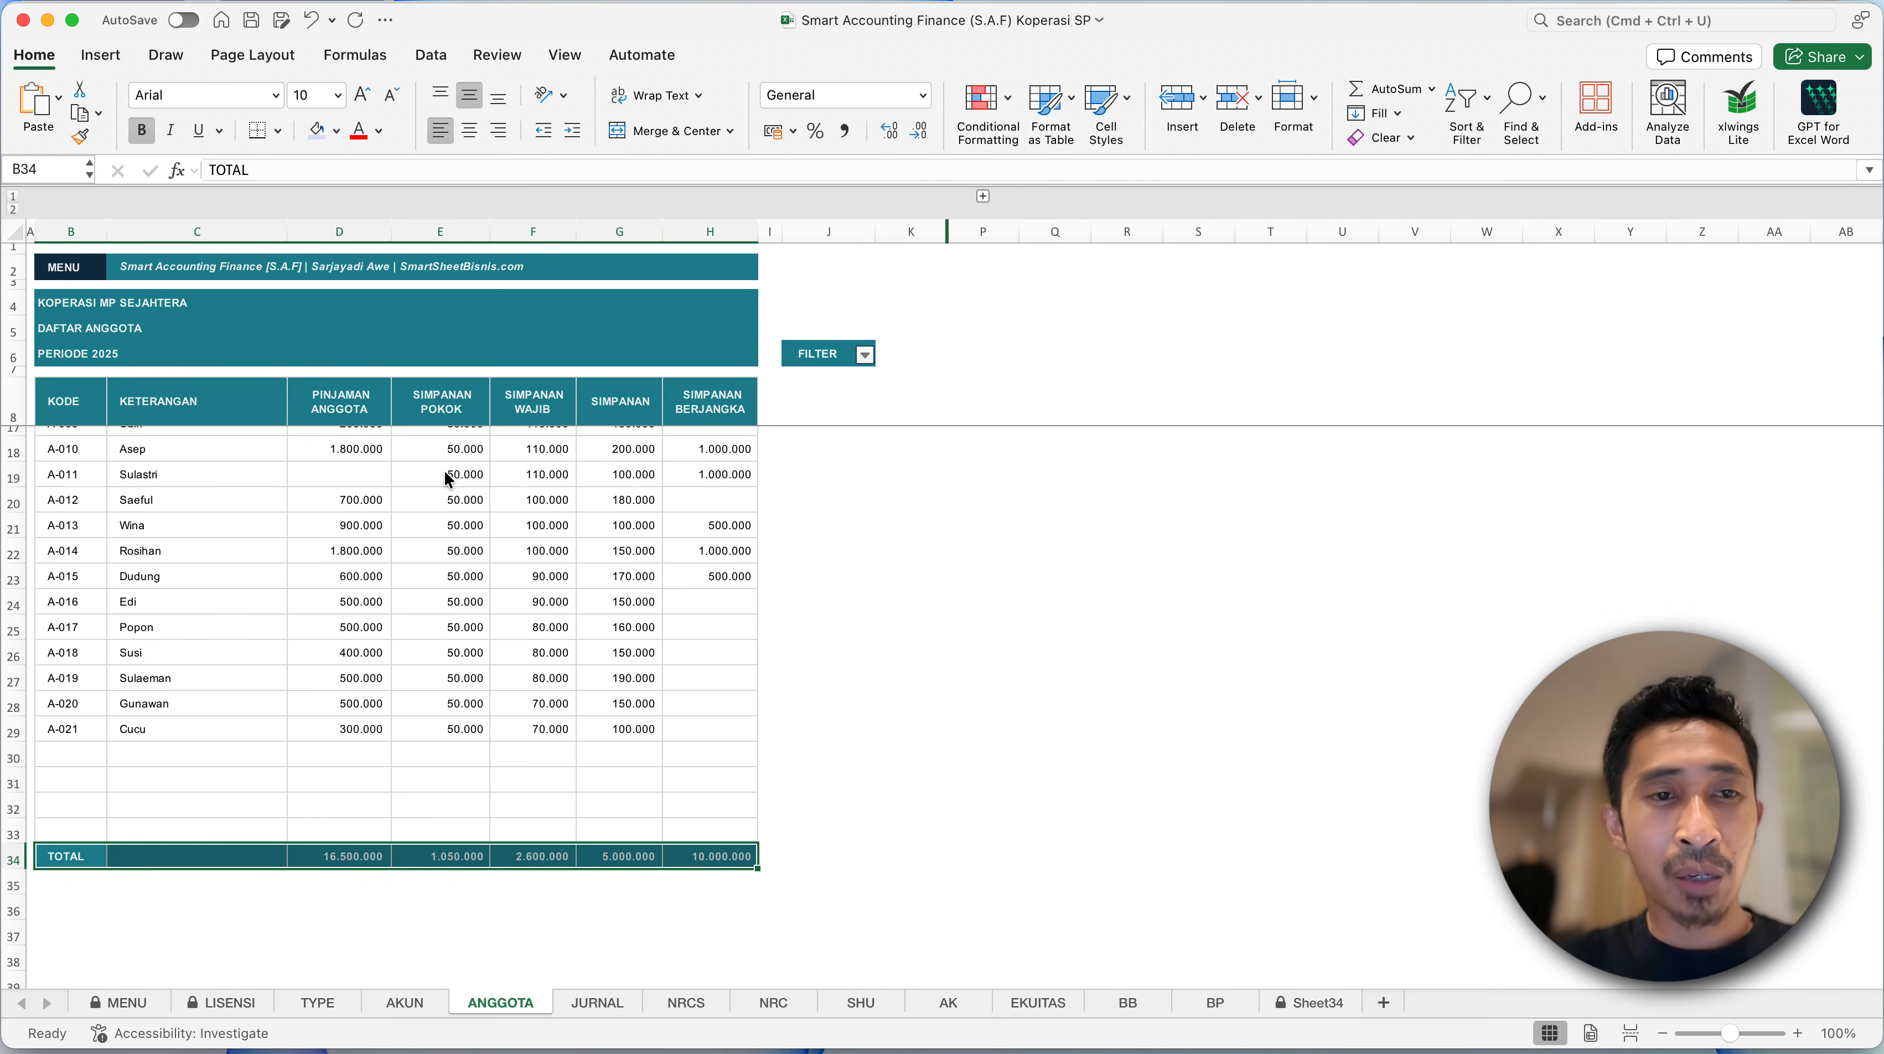
pyautogui.click(102, 283)
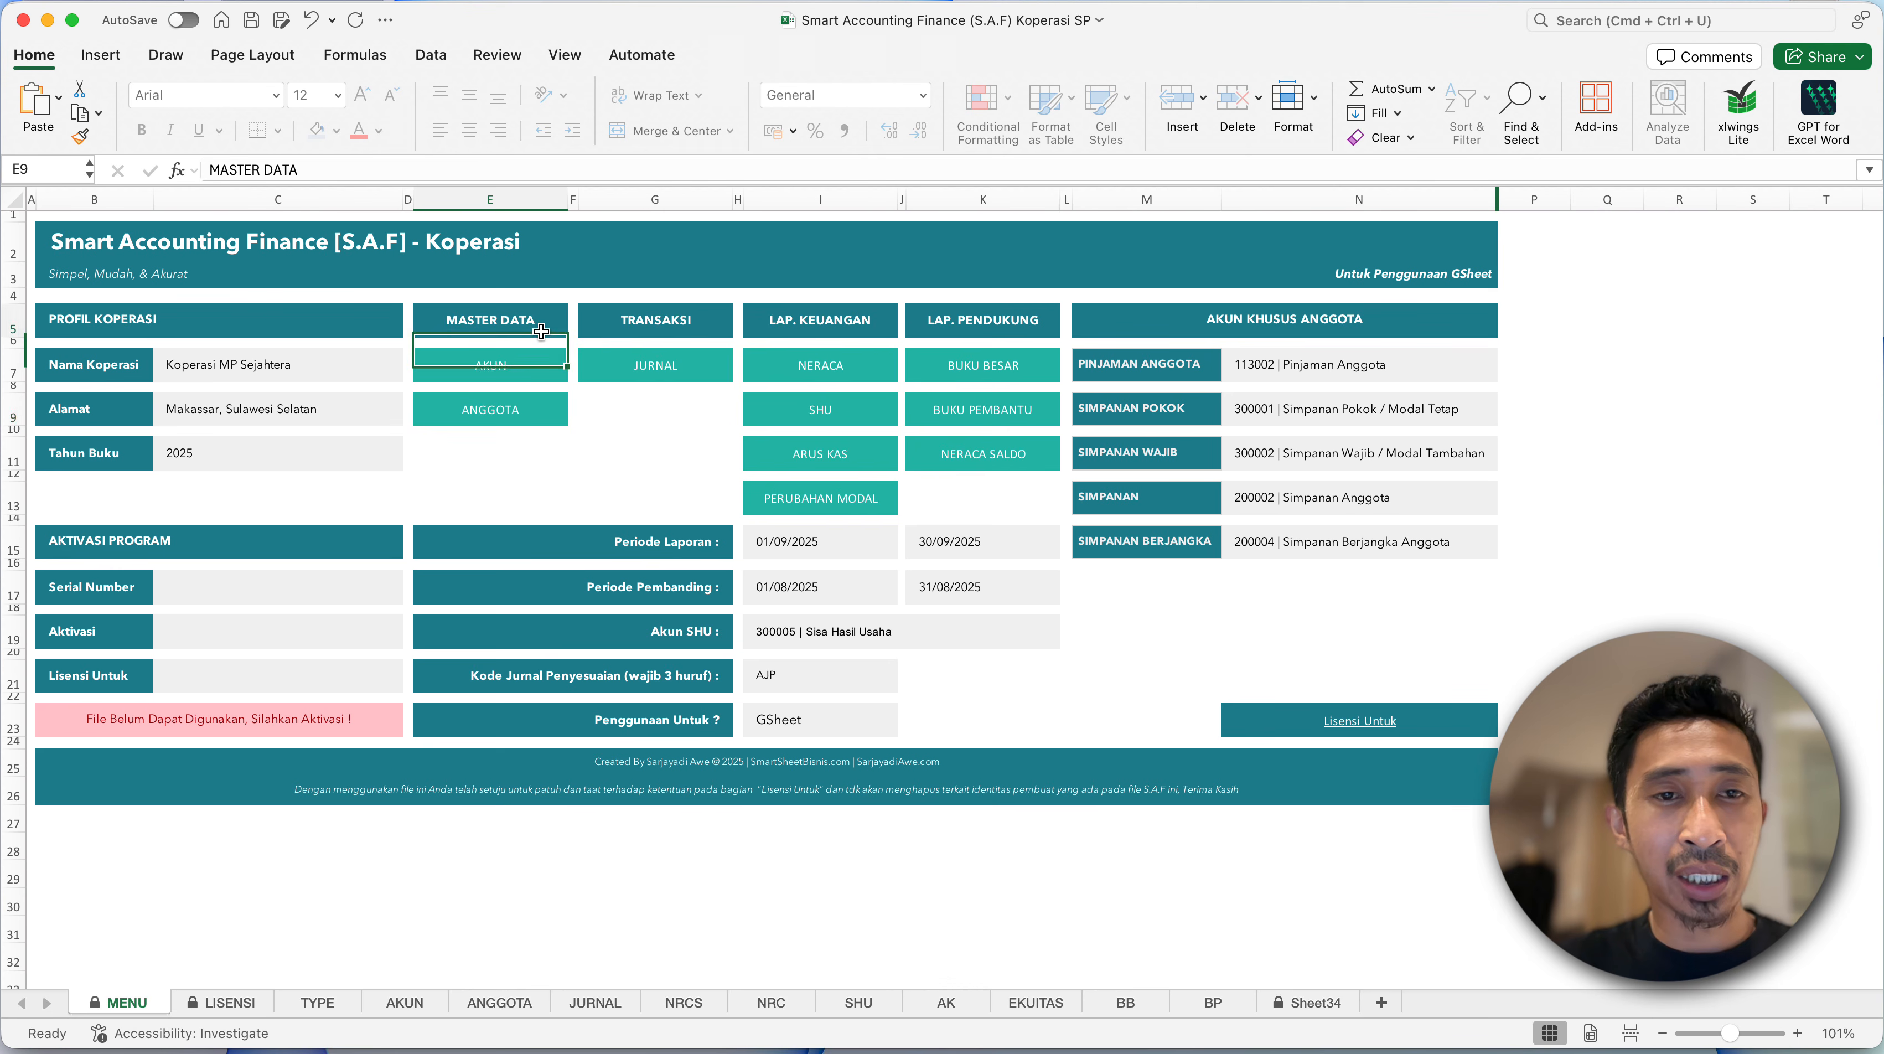
pyautogui.moveTo(542, 331); pyautogui.dragTo(541, 414)
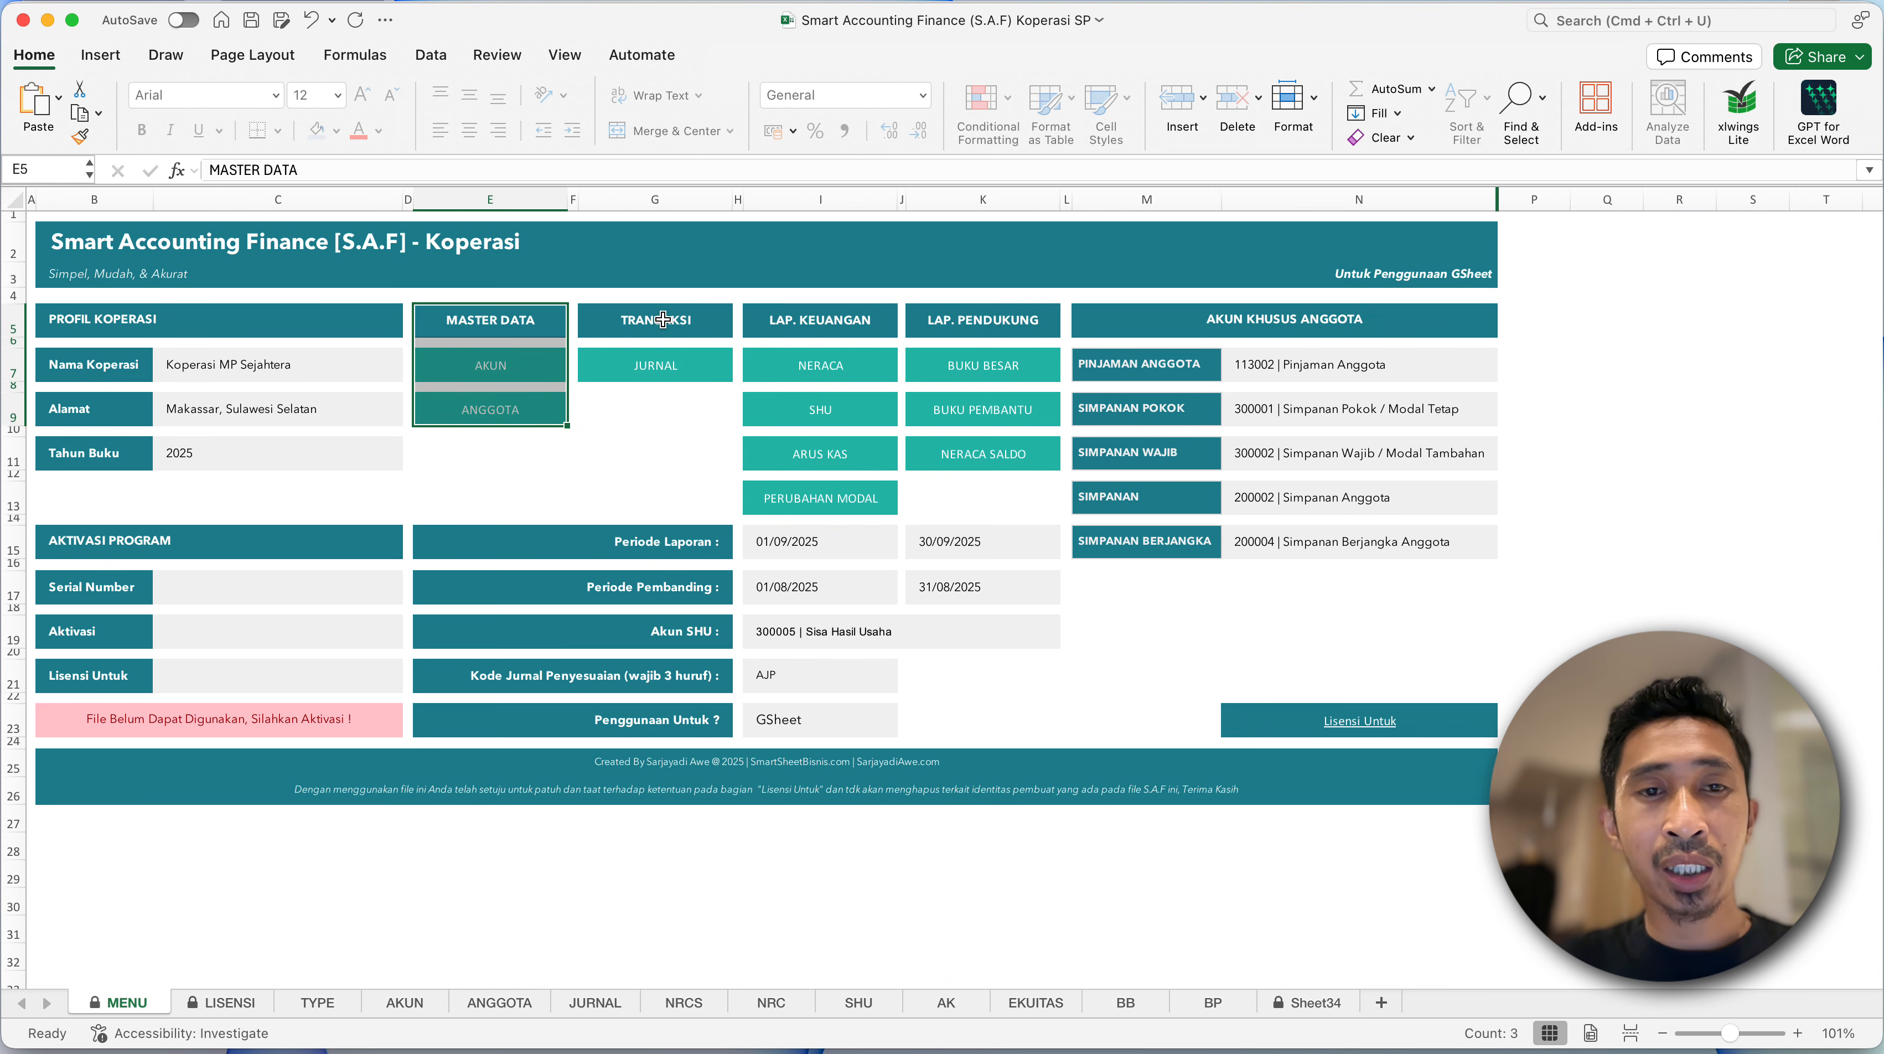
pyautogui.moveTo(664, 320); pyautogui.dragTo(681, 369)
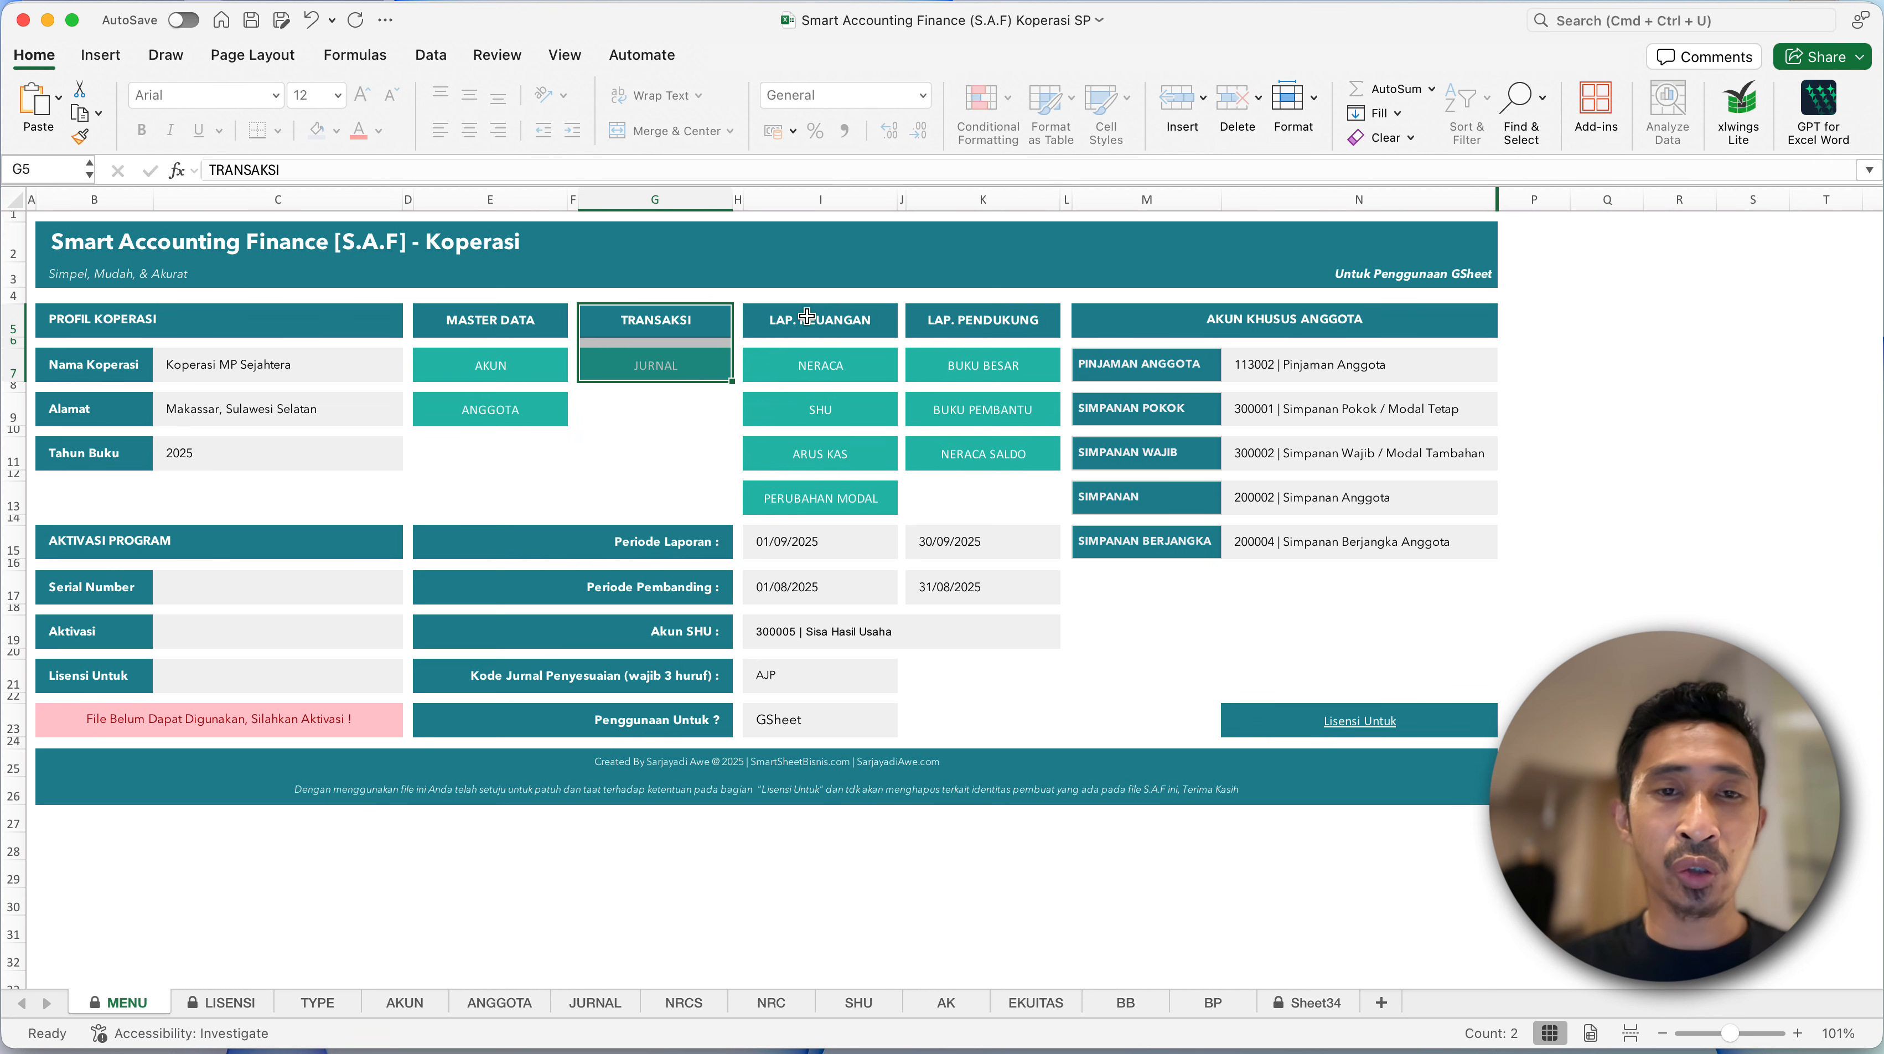
pyautogui.moveTo(806, 316); pyautogui.dragTo(855, 431)
pyautogui.click(909, 451)
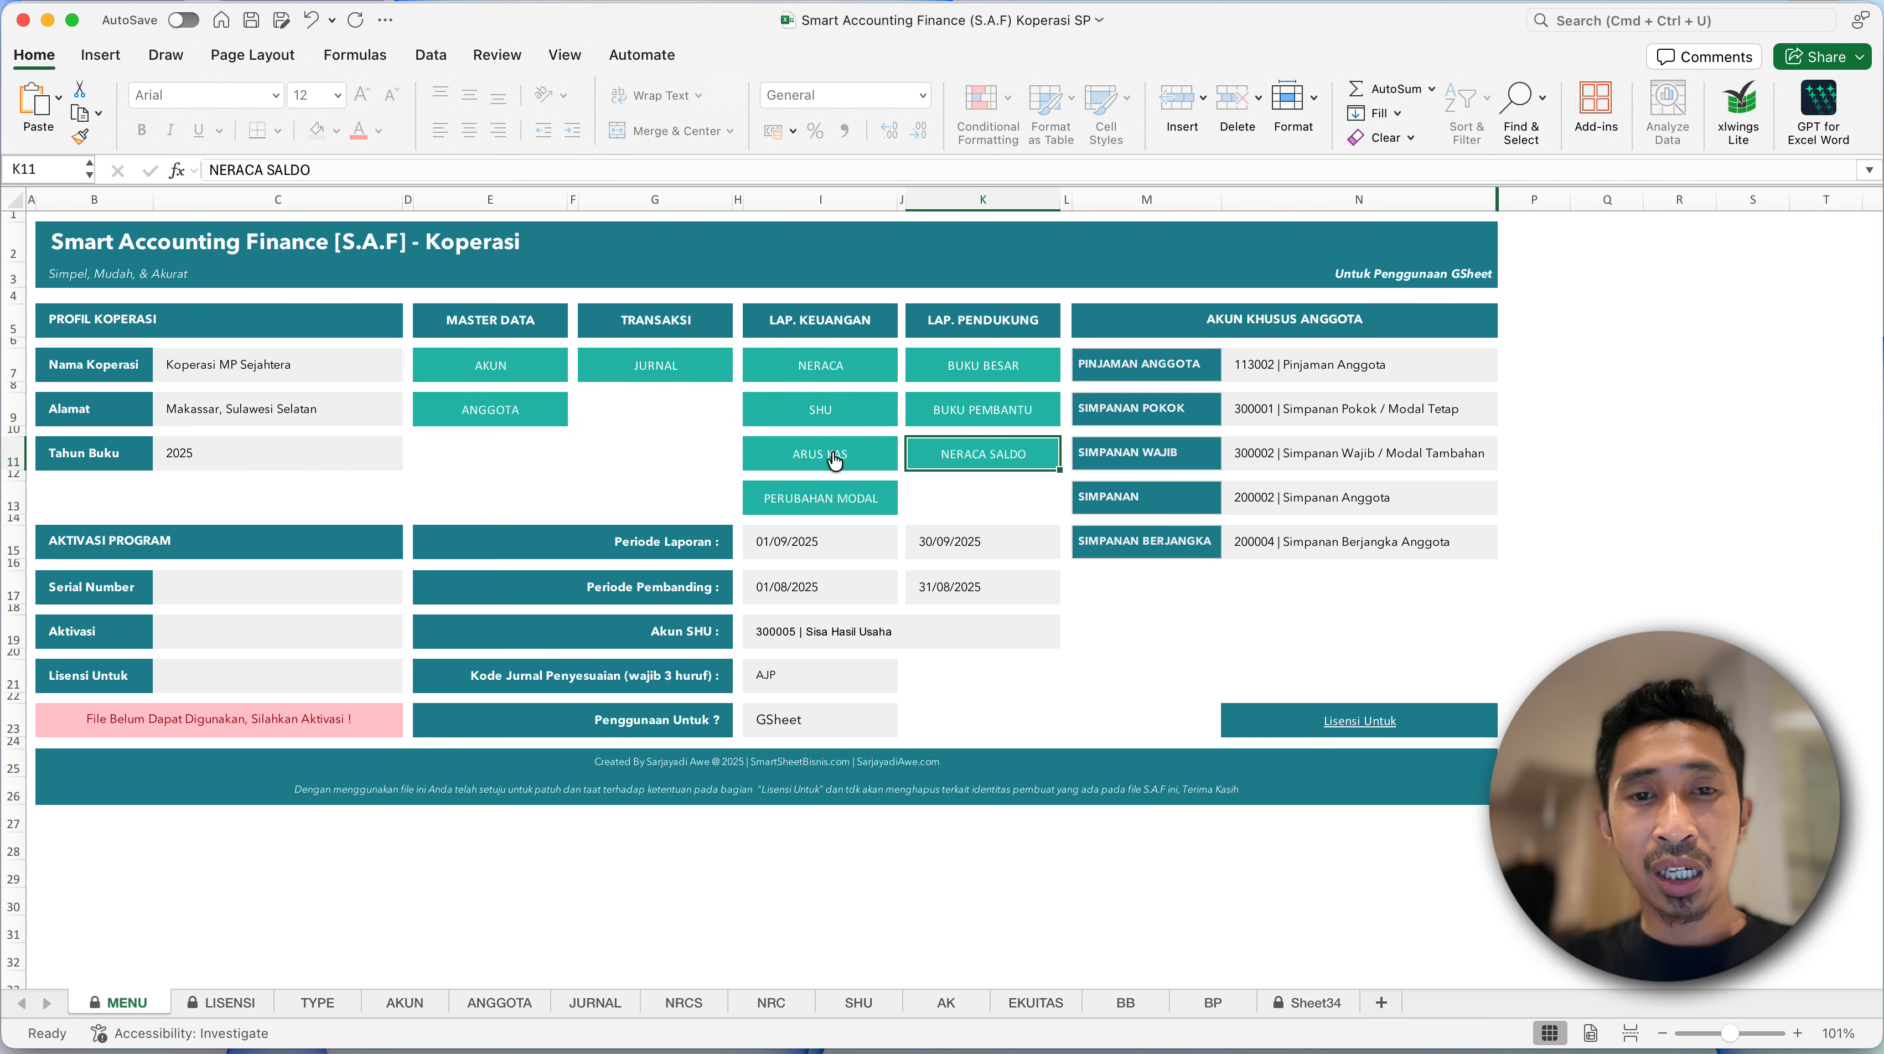
pyautogui.click(935, 503)
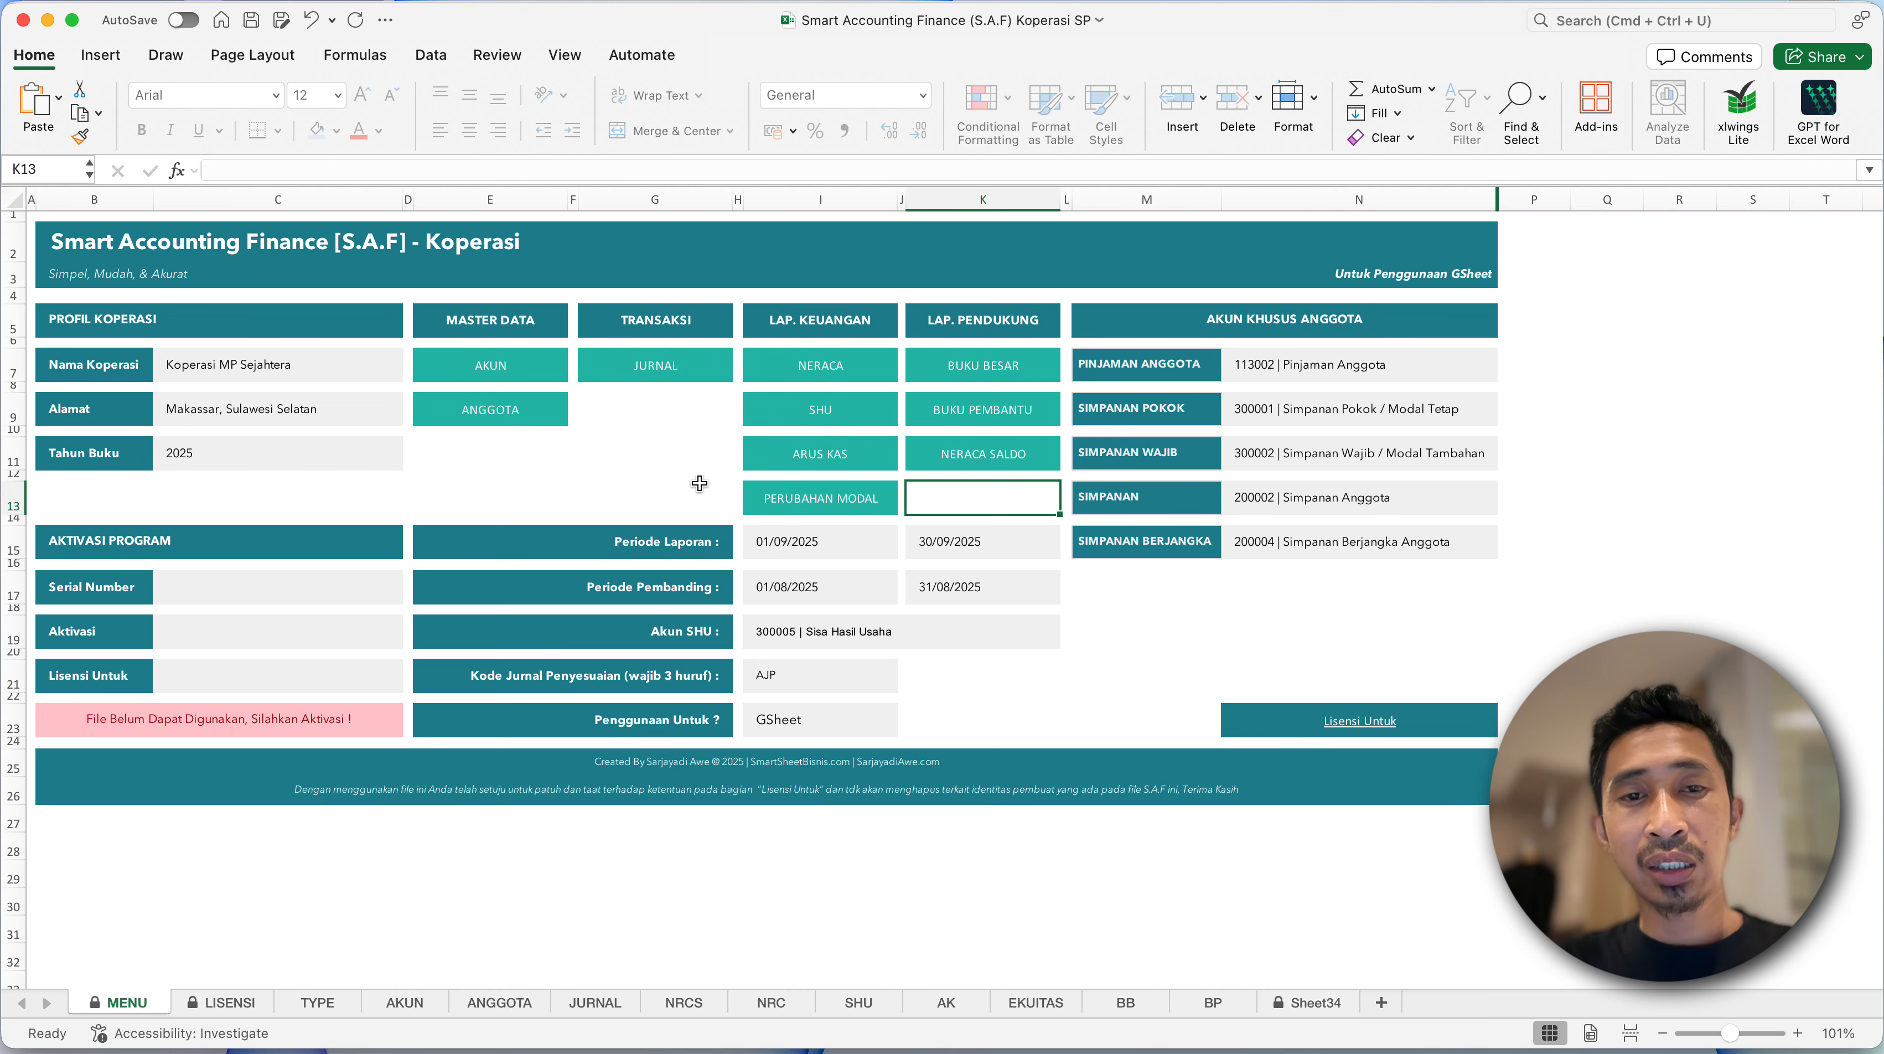
# - Examine how the financial and supporting reports relate to the AKUN, ANGGOTA and JURNAL entries on the MENU sheet
pyautogui.click(700, 484)
pyautogui.click(694, 434)
pyautogui.moveTo(774, 331); pyautogui.dragTo(951, 502)
pyautogui.click(667, 442)
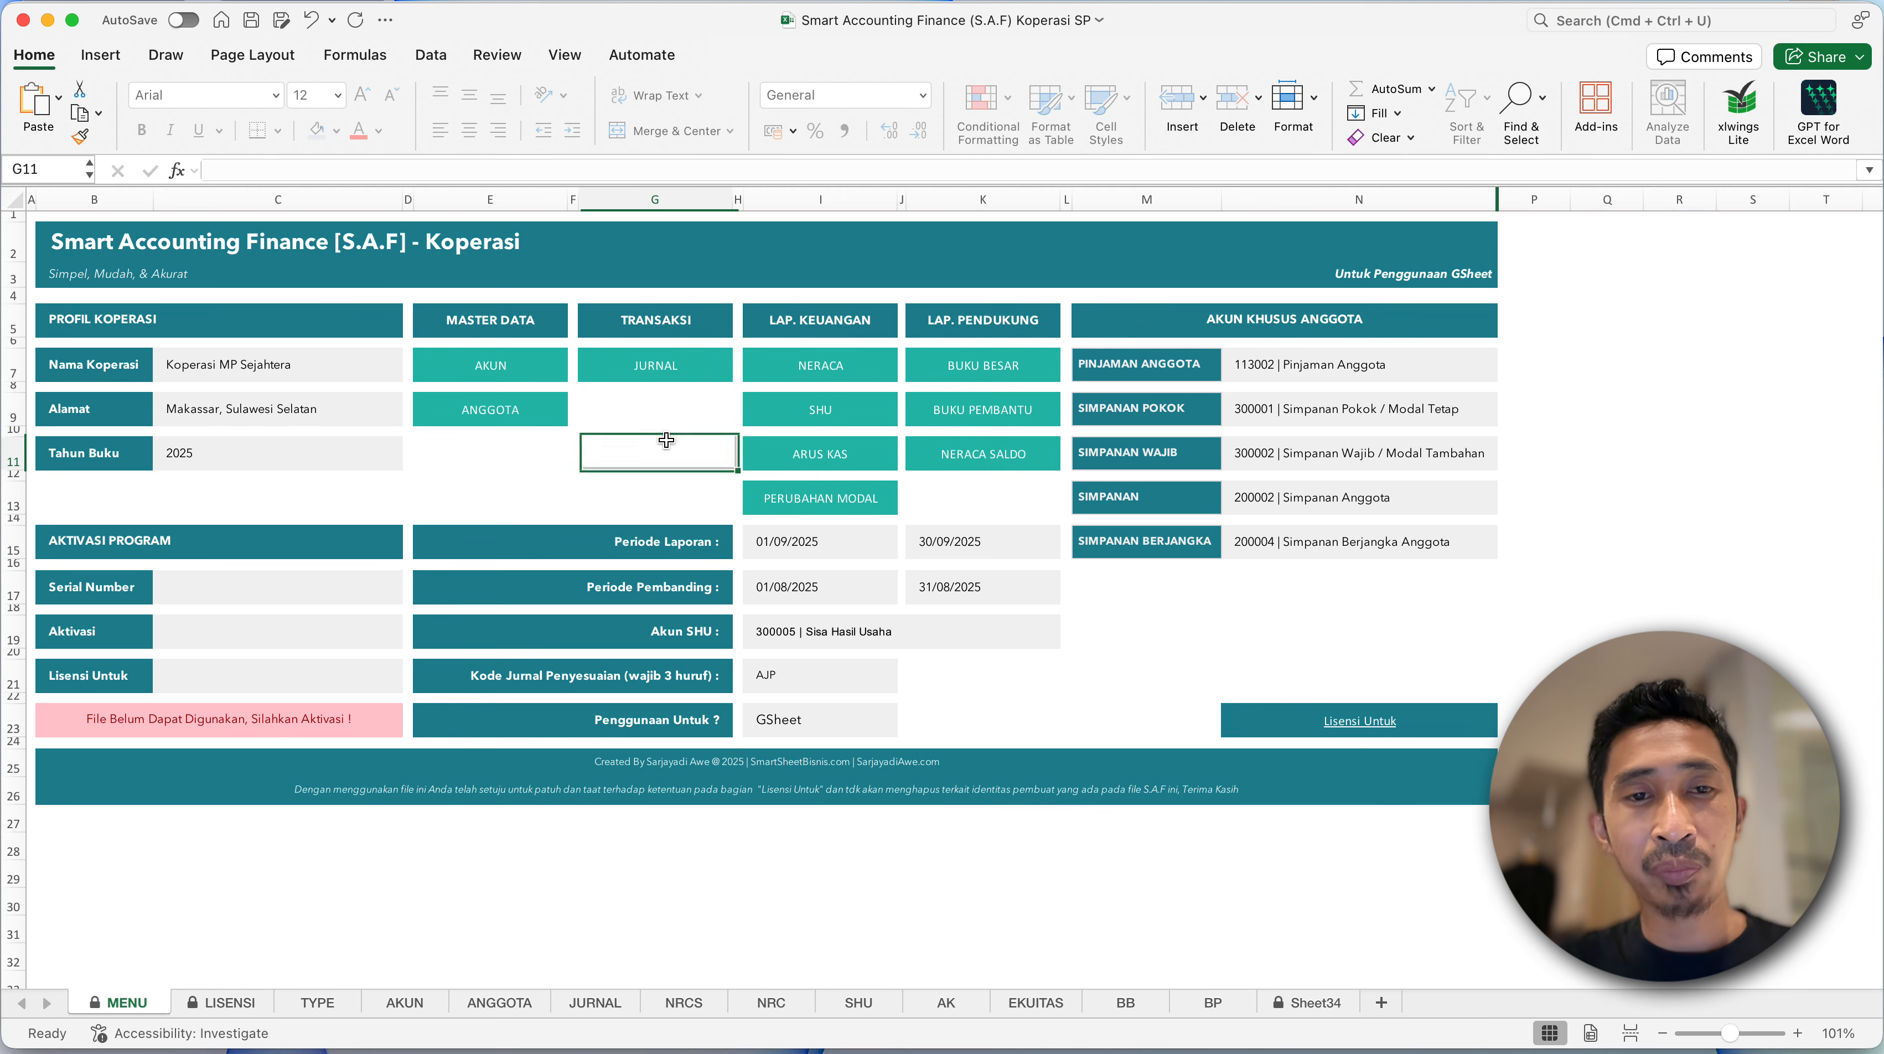
pyautogui.click(544, 372)
pyautogui.click(517, 412)
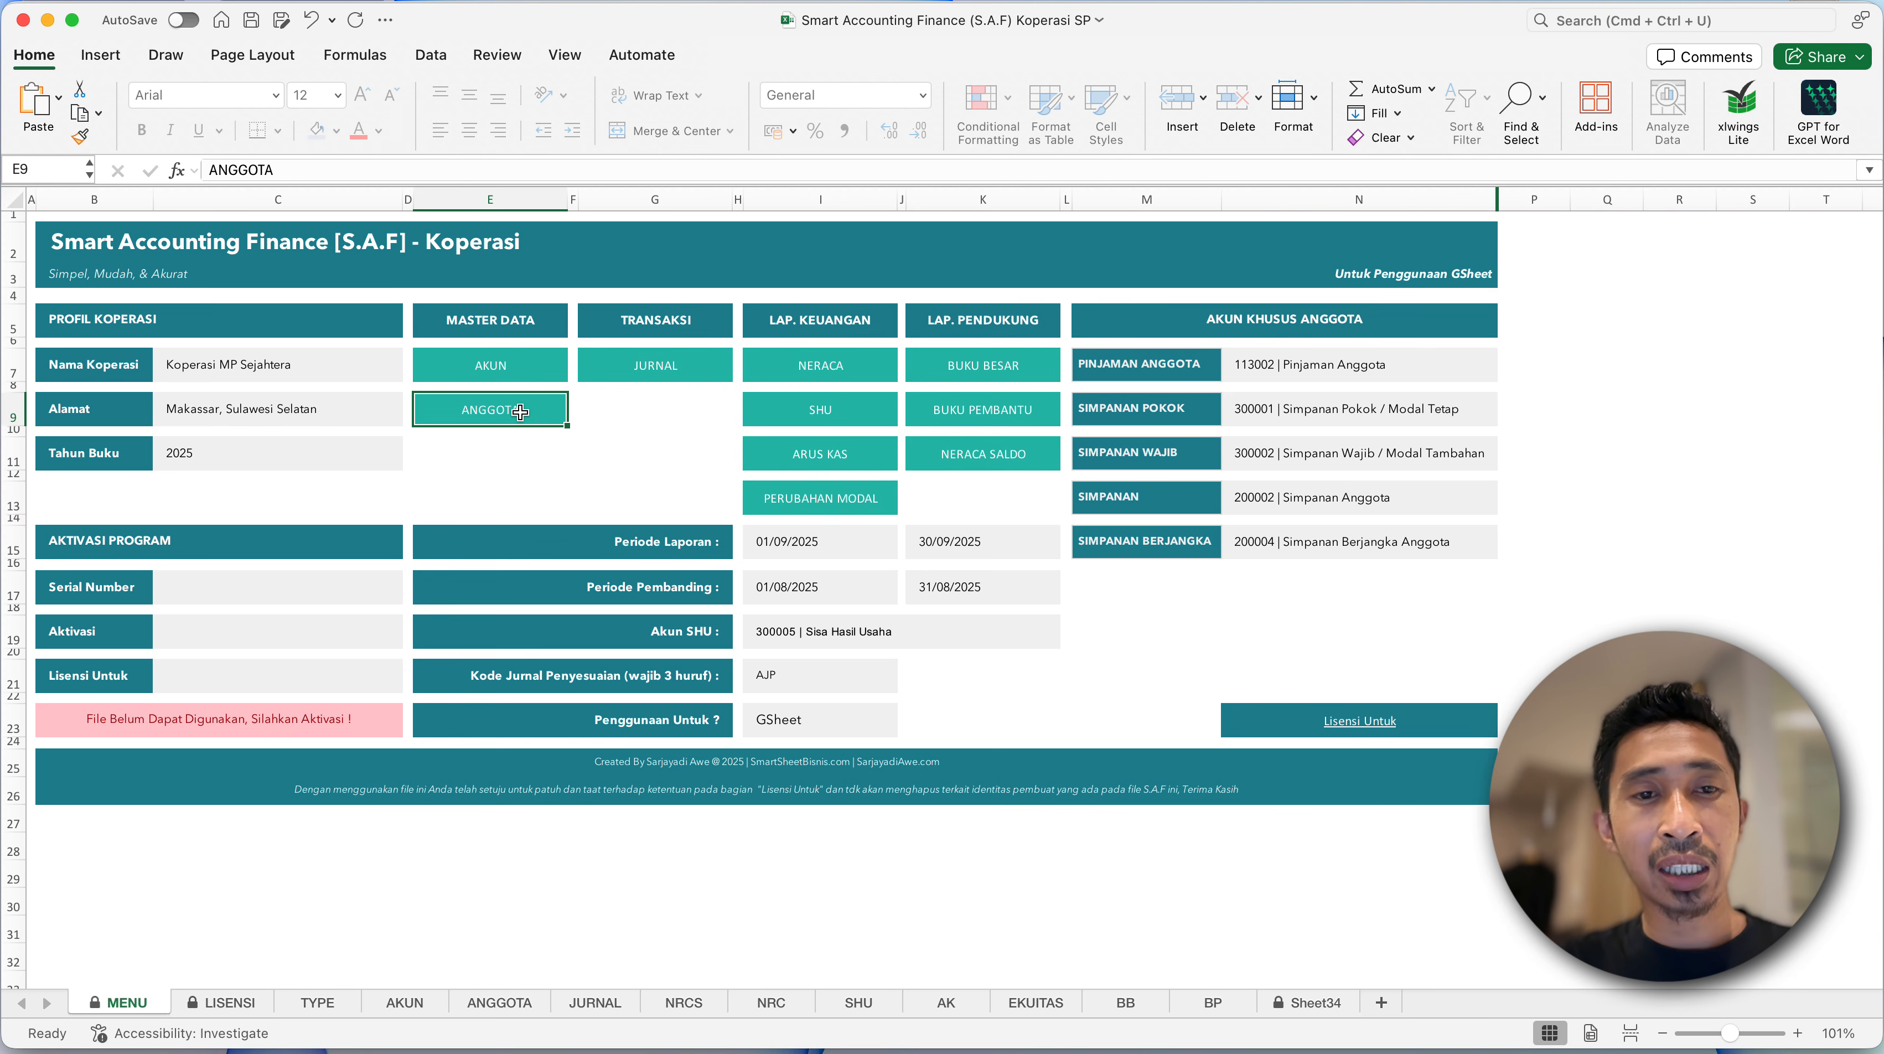
pyautogui.click(585, 357)
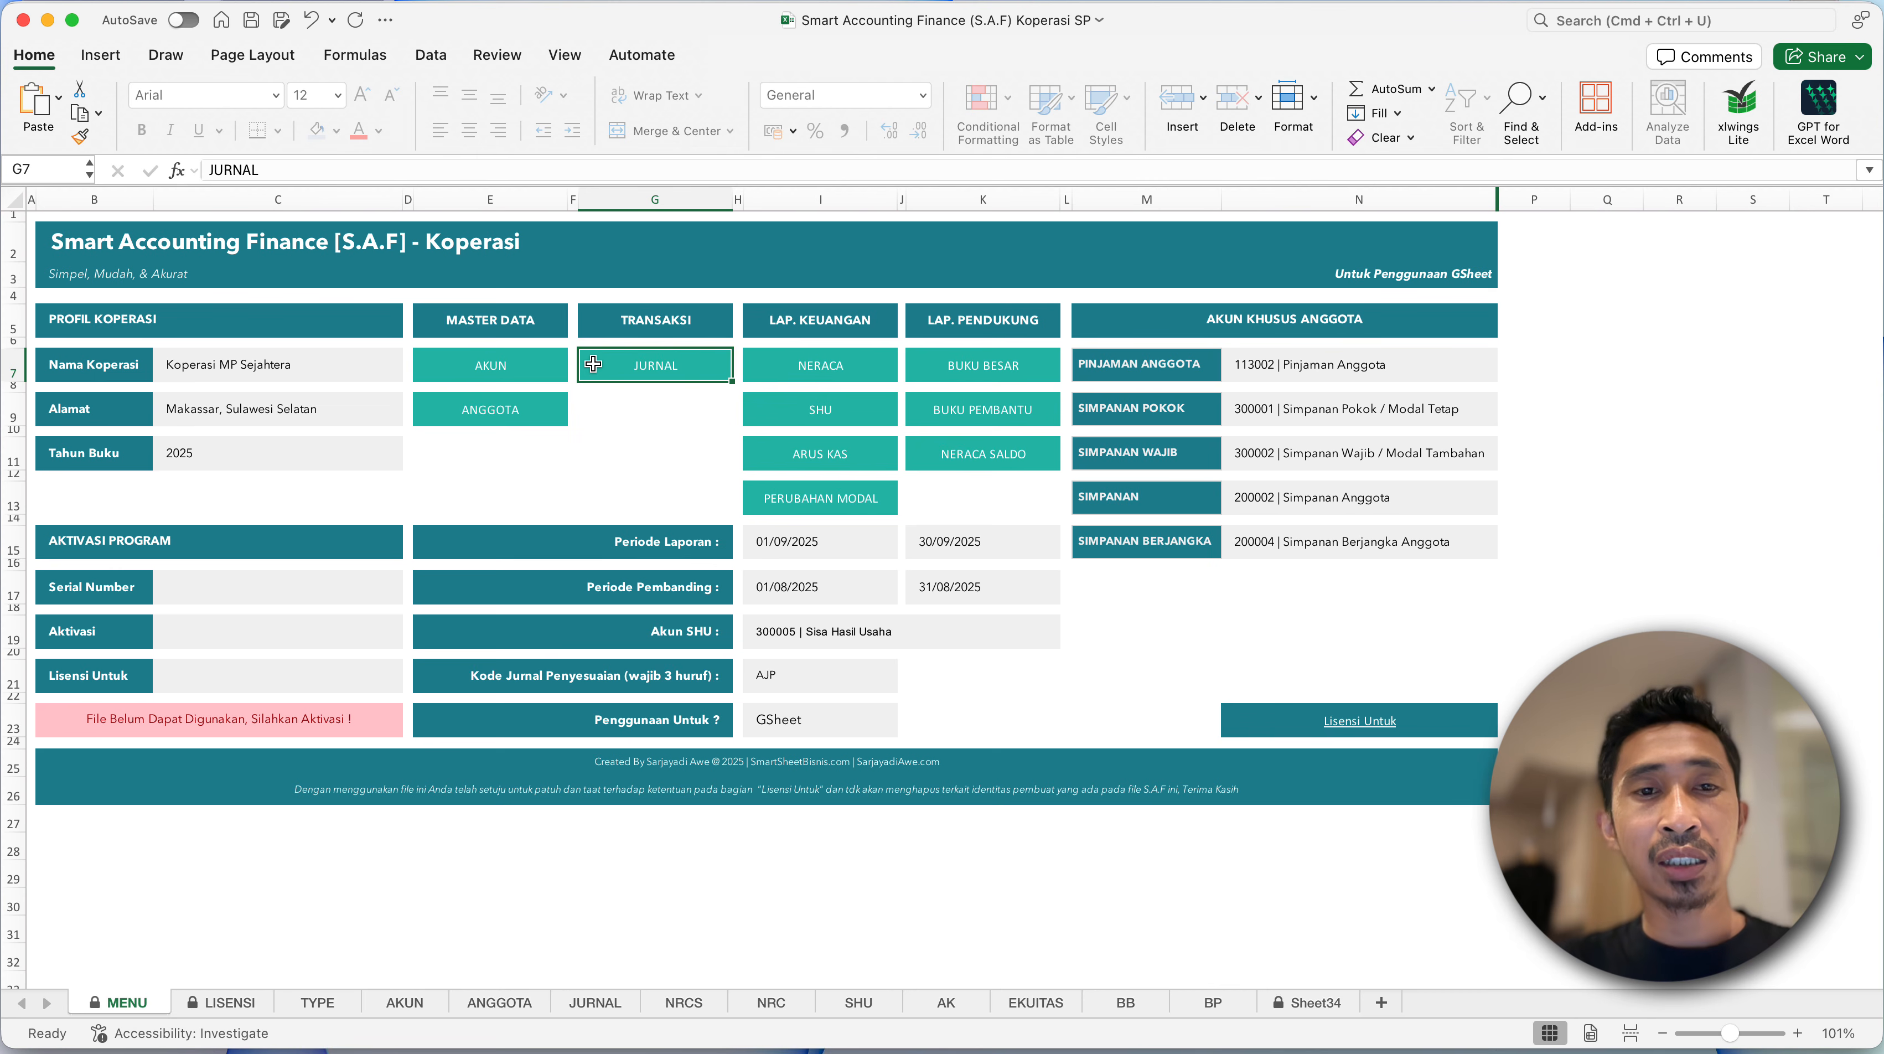
pyautogui.click(663, 460)
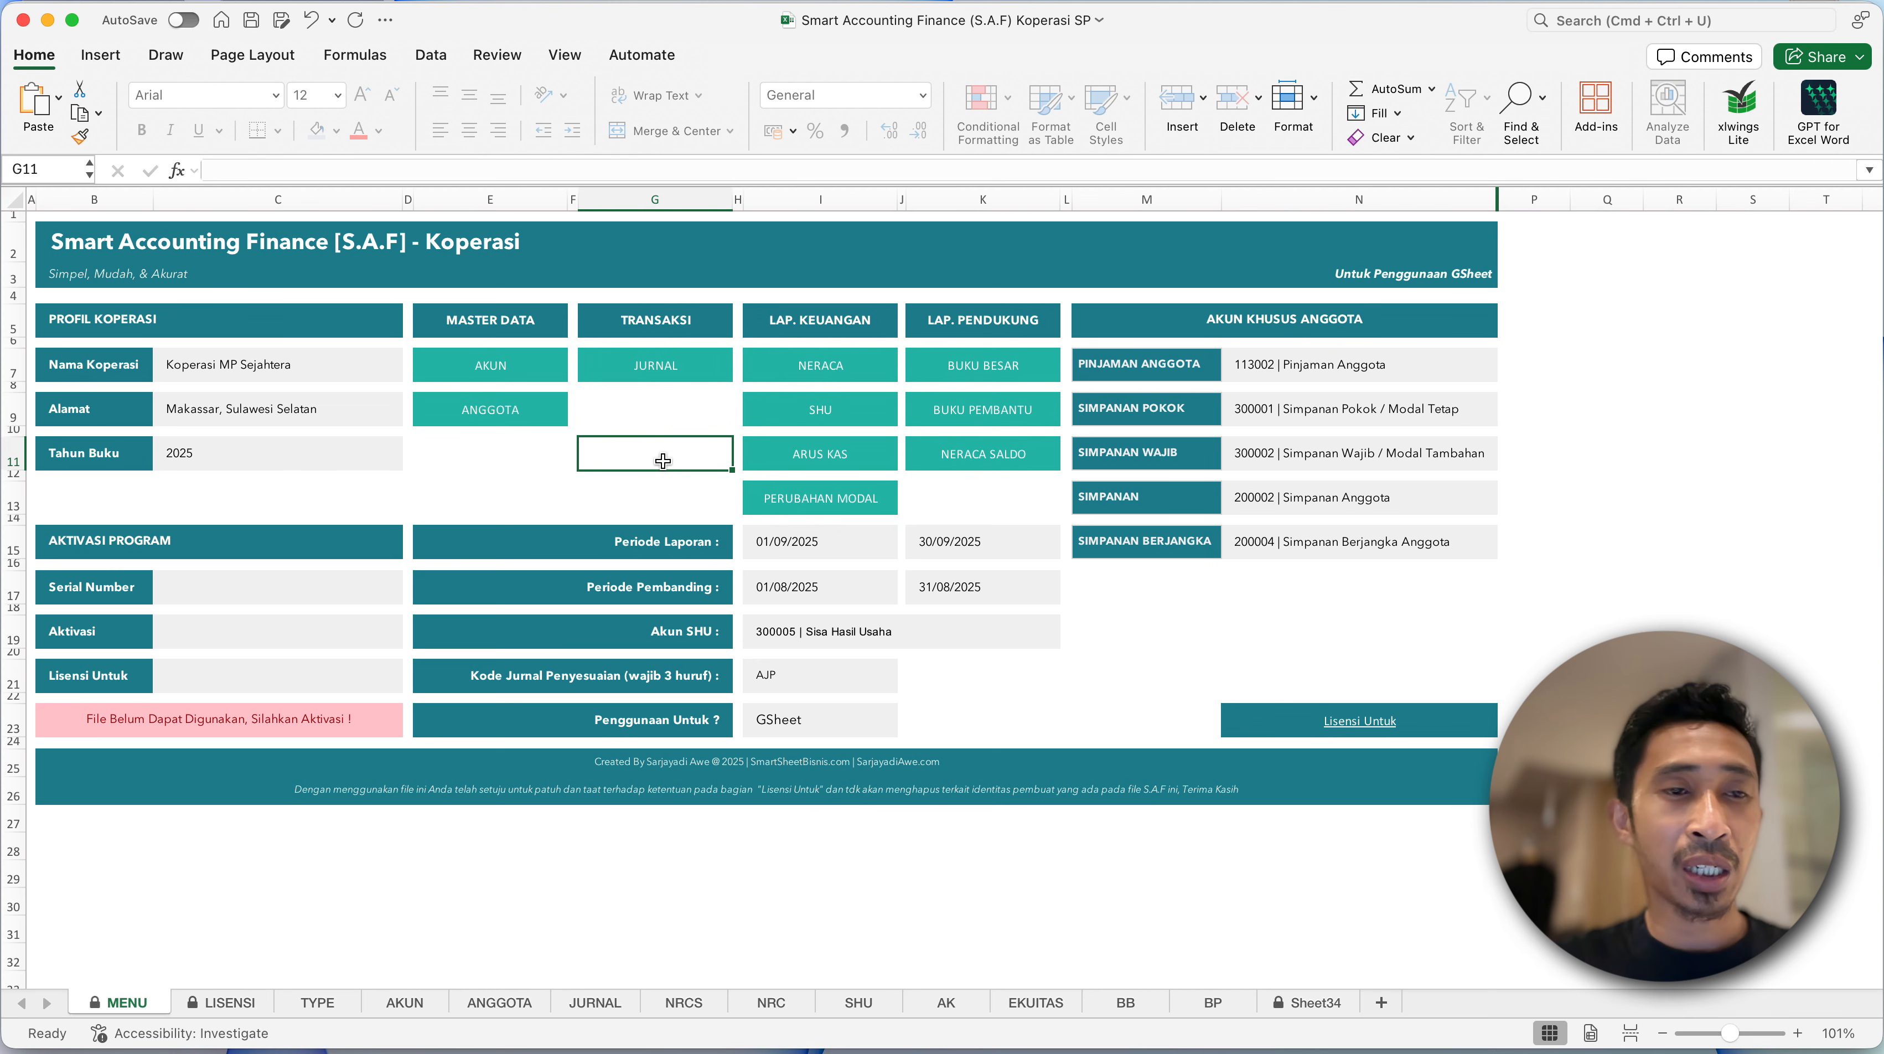
# - Open the NERACA report from the MENU sheet, look through its account list and return to the MENU sheet
pyautogui.click(730, 506)
pyautogui.click(628, 409)
pyautogui.click(809, 377)
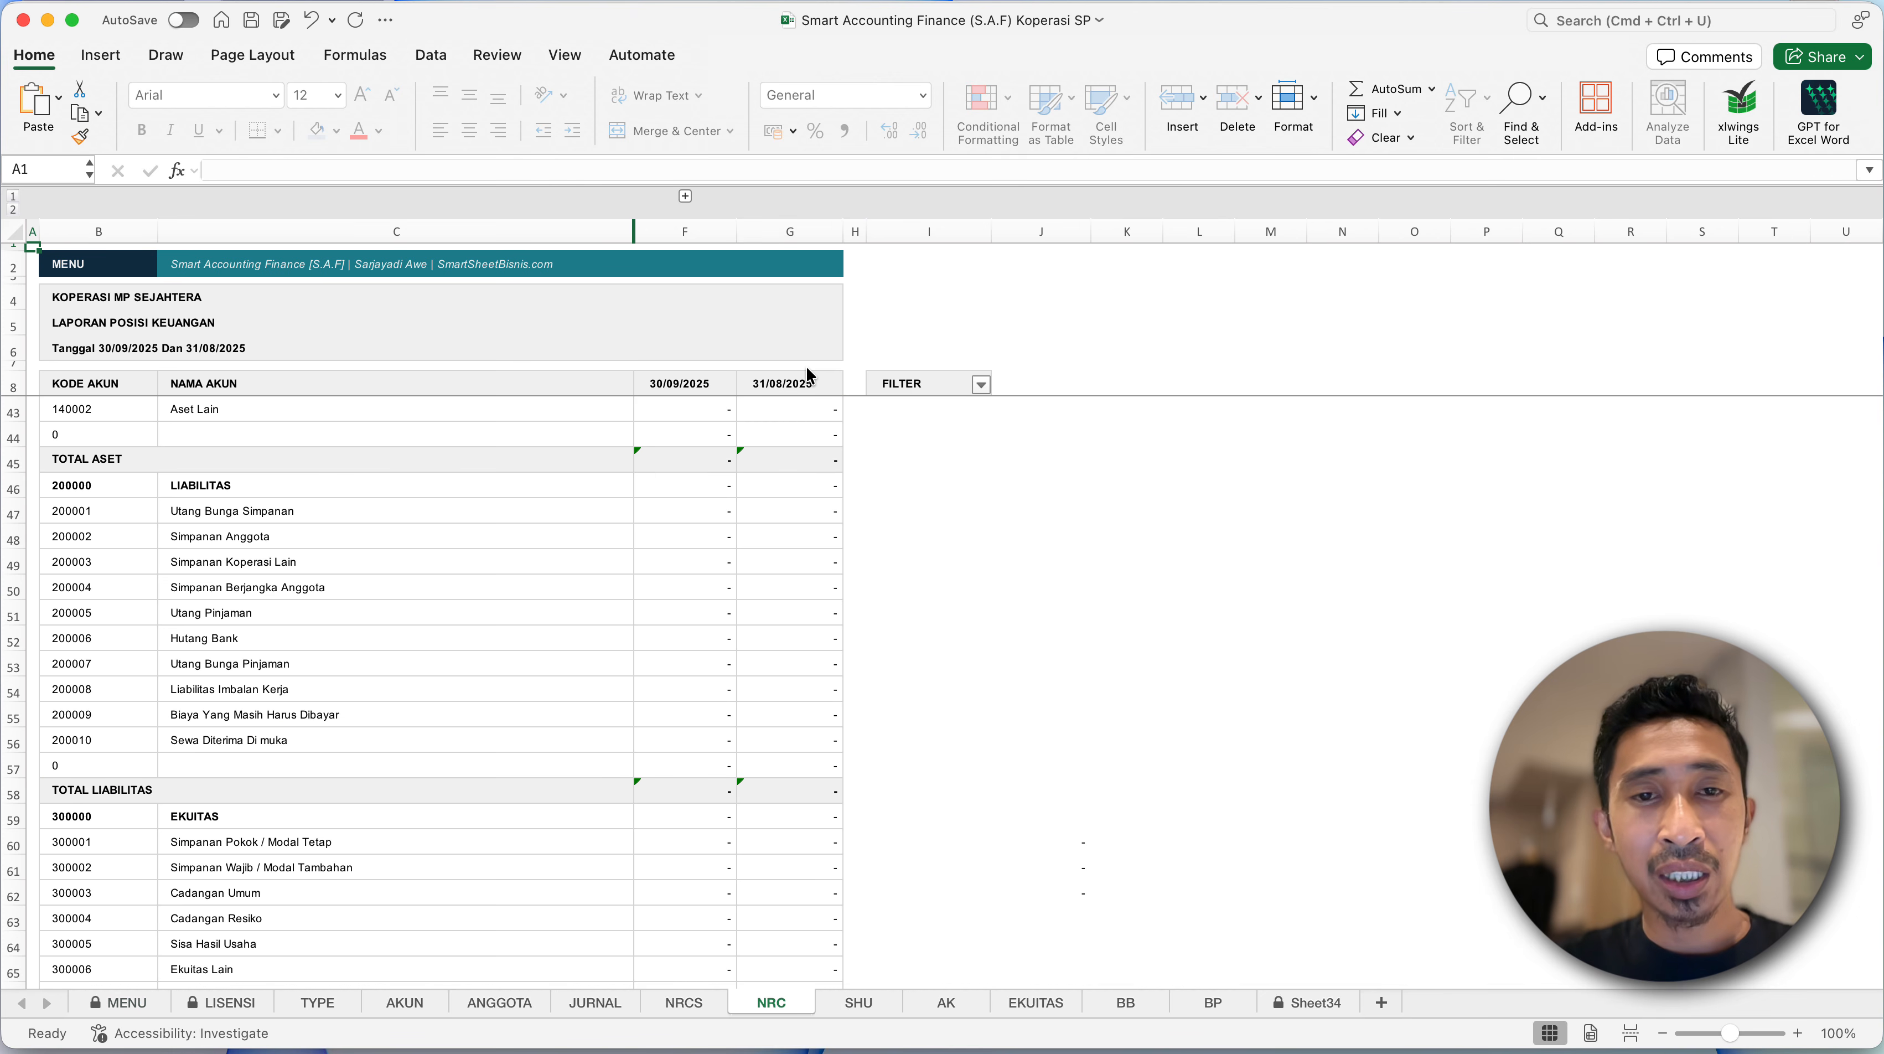
pyautogui.click(492, 433)
pyautogui.click(93, 269)
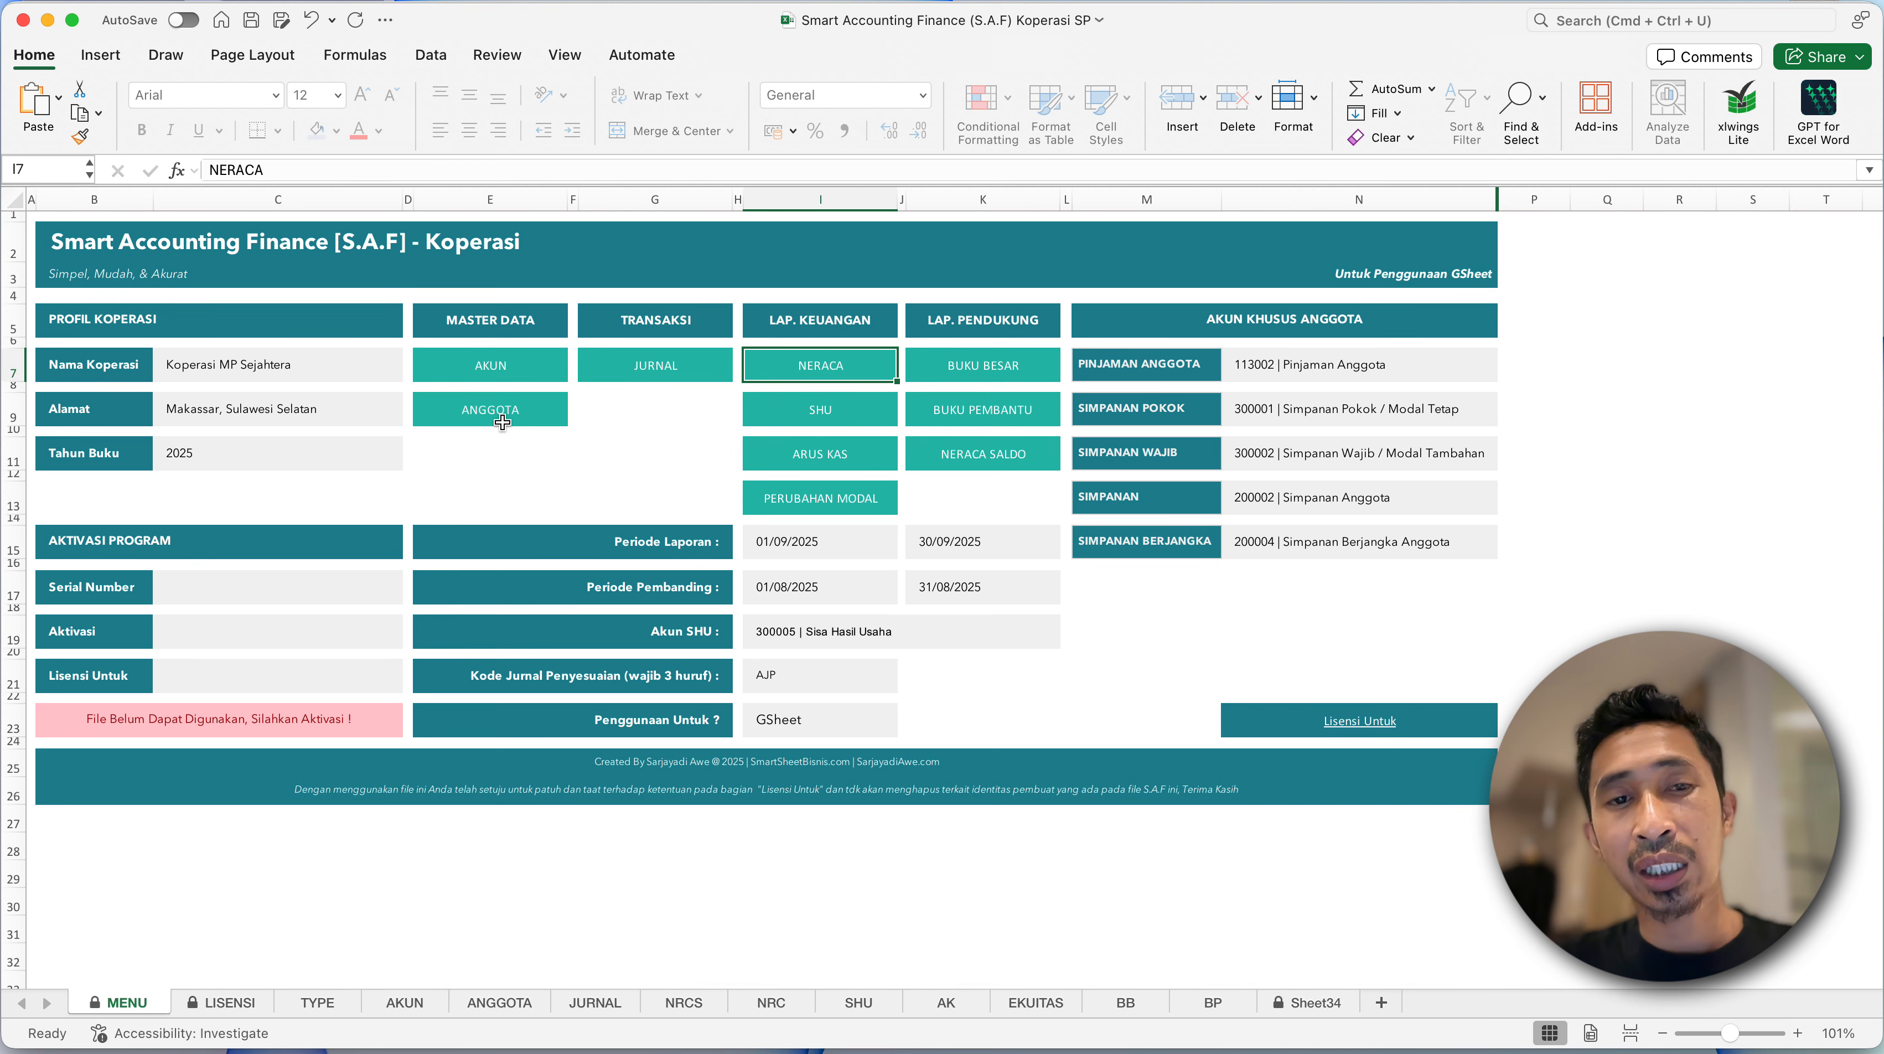
pyautogui.click(549, 419)
pyautogui.click(600, 428)
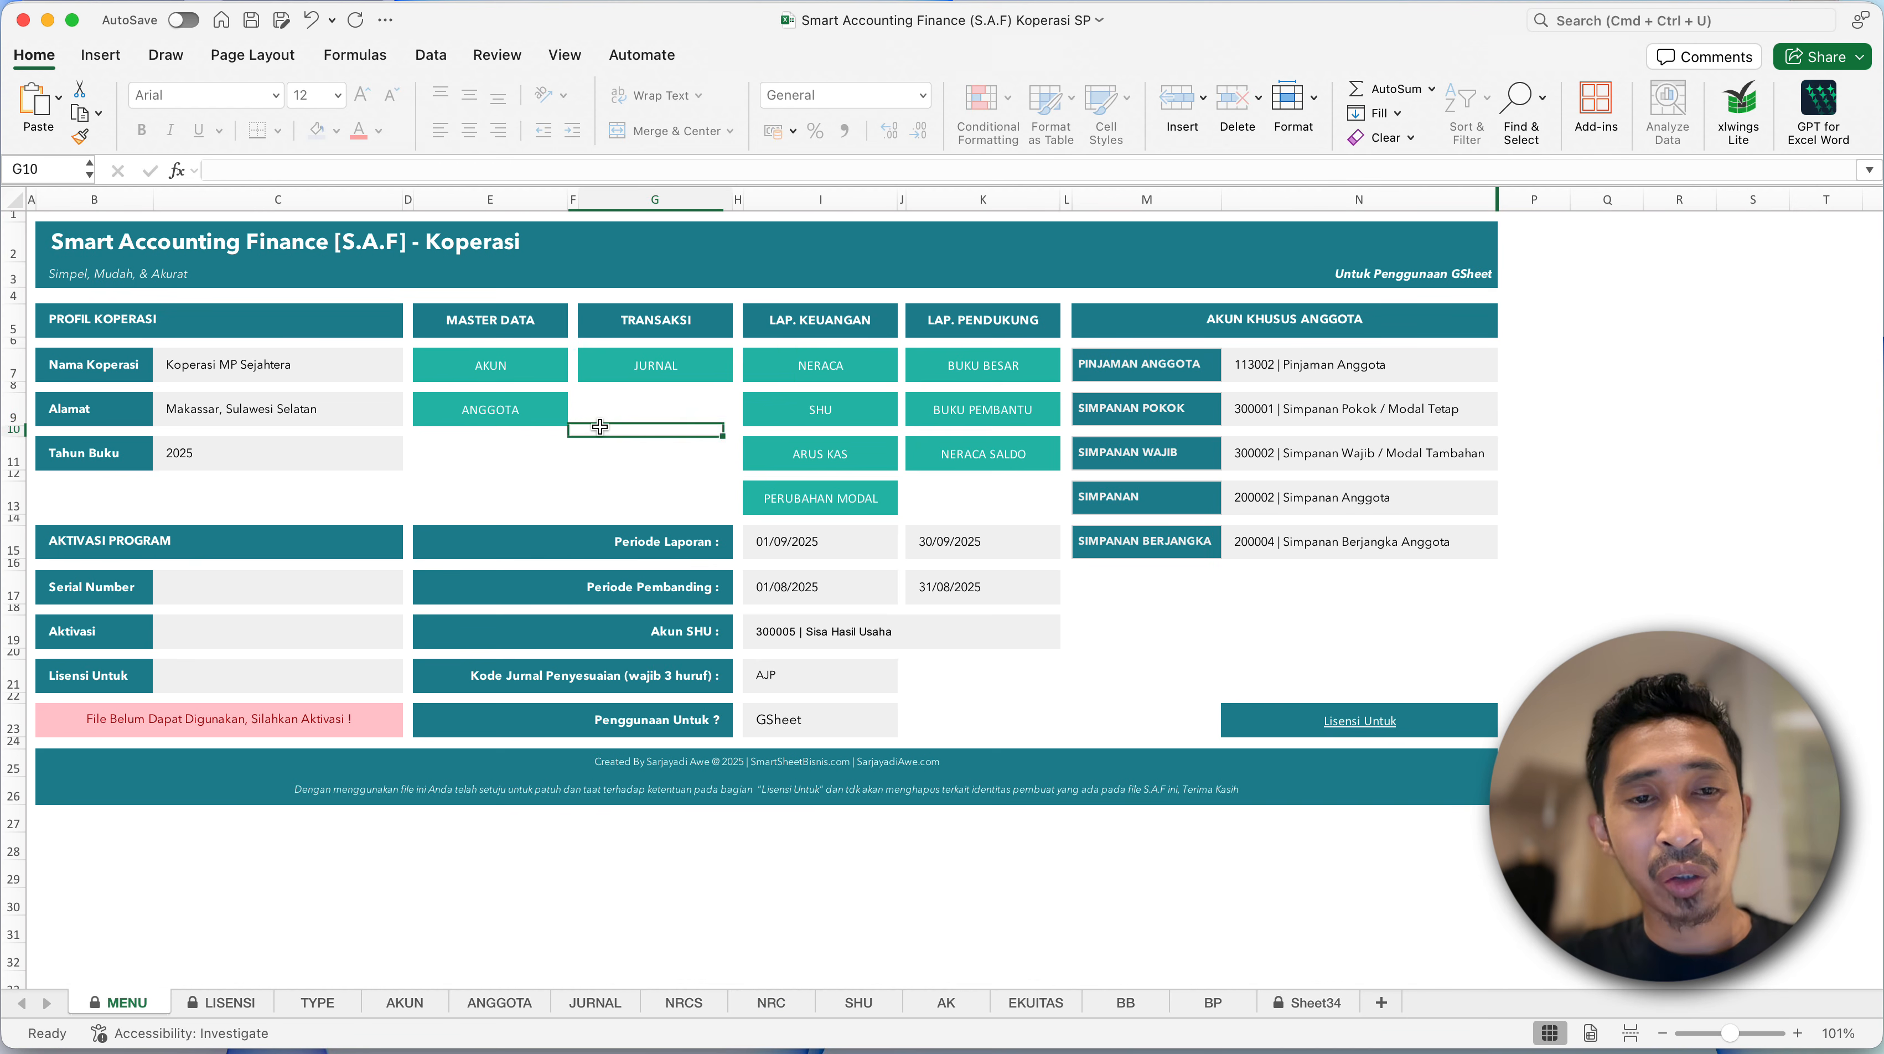
pyautogui.click(637, 408)
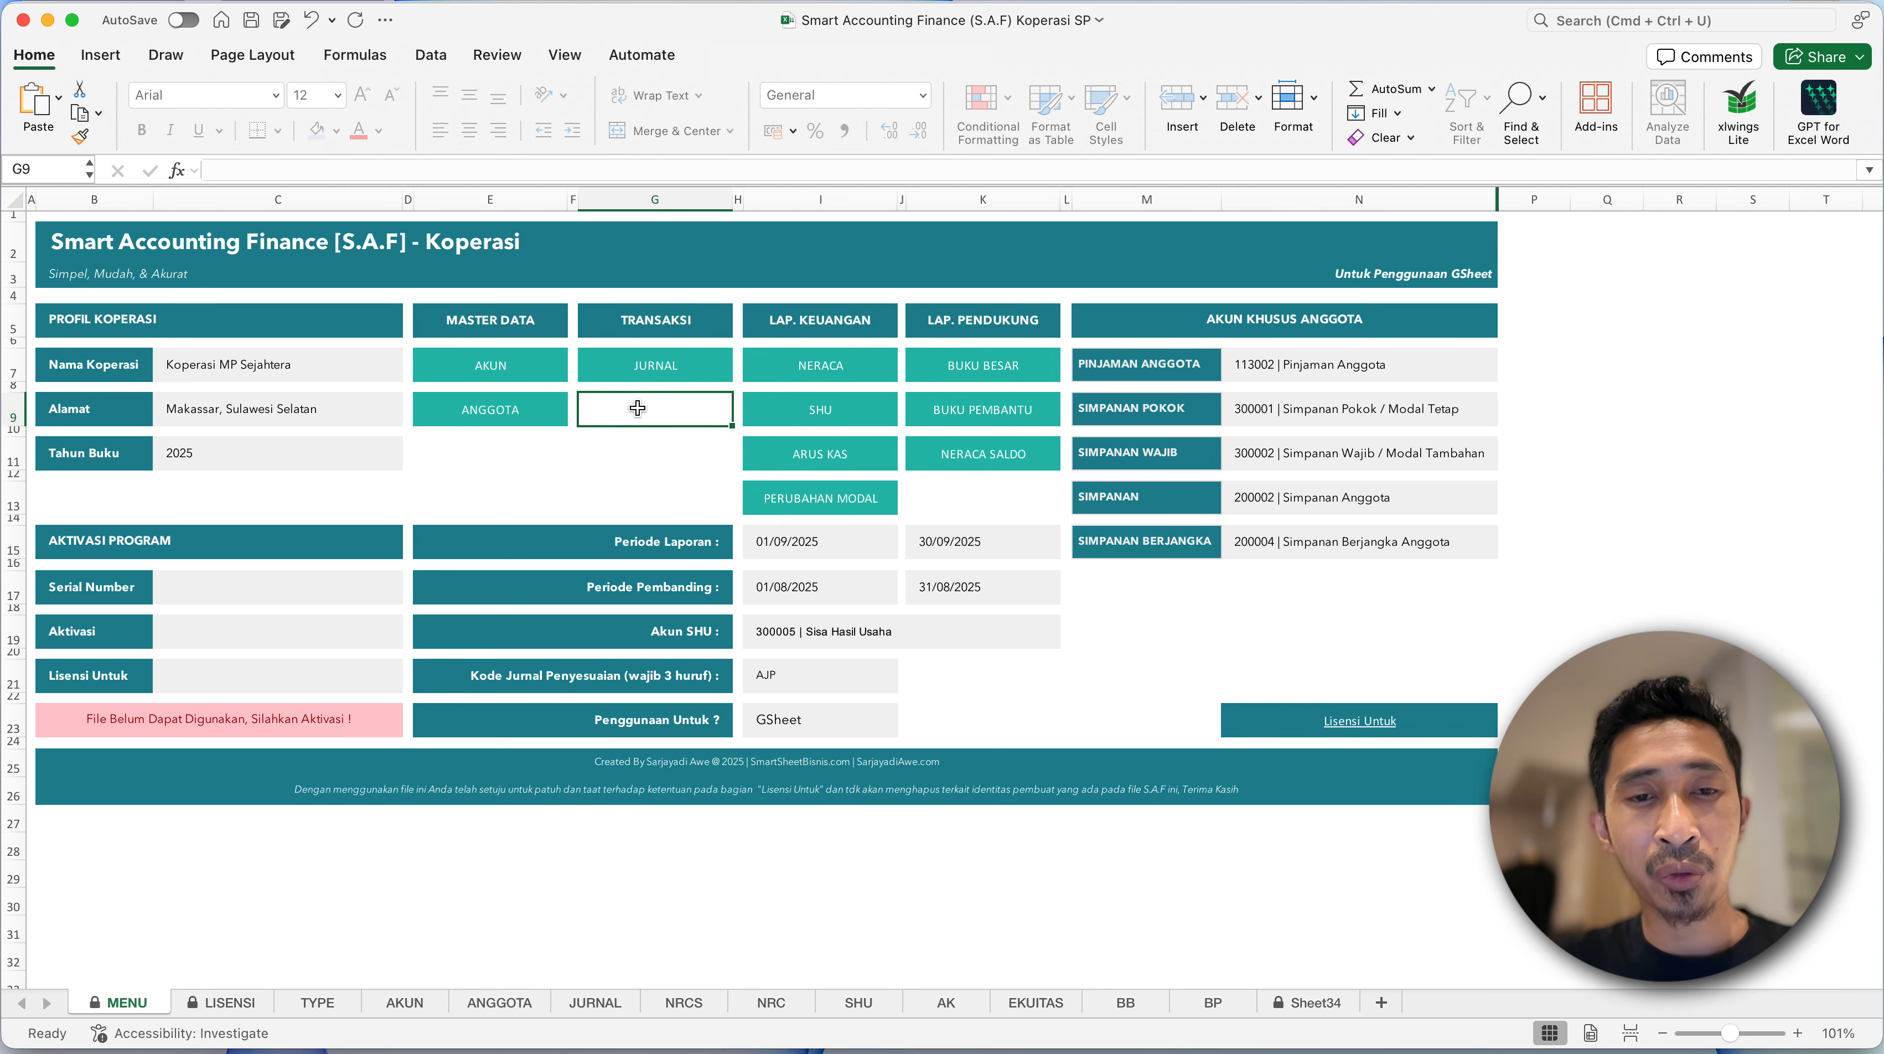